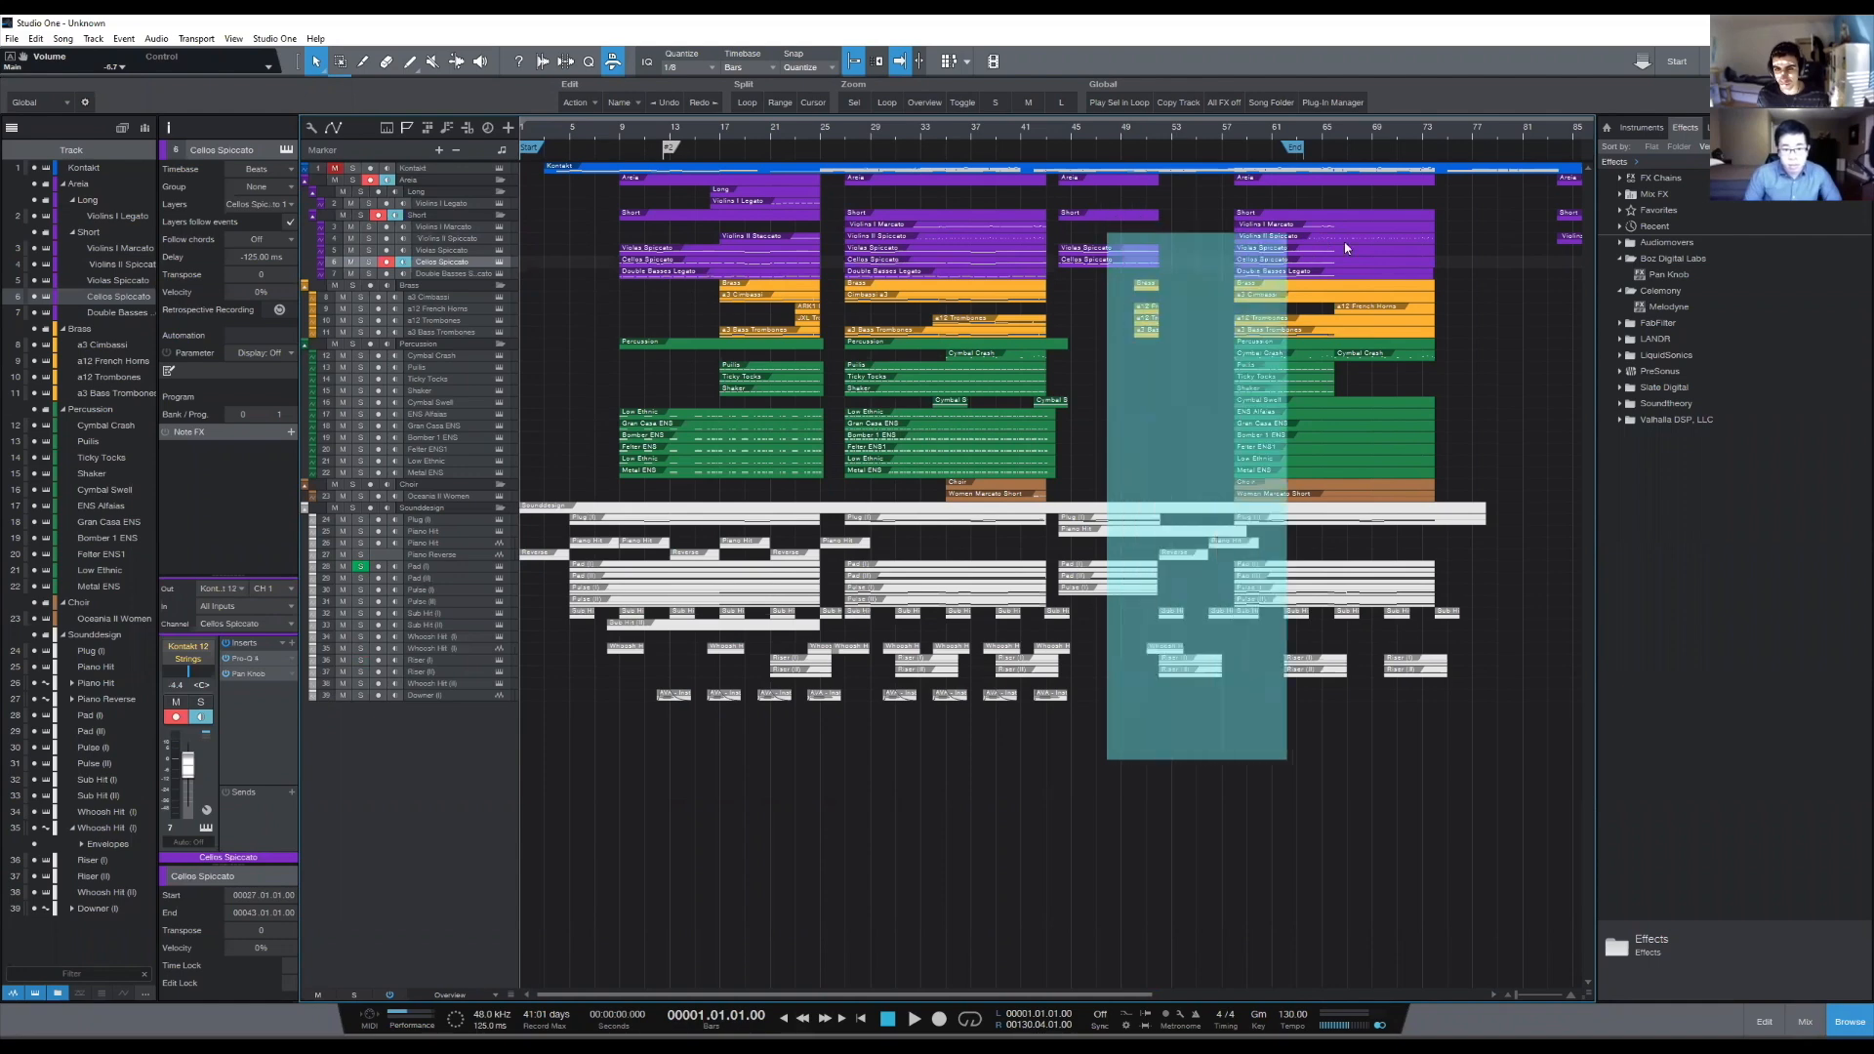
drag(1123, 663, 1133, 244)
click(1128, 777)
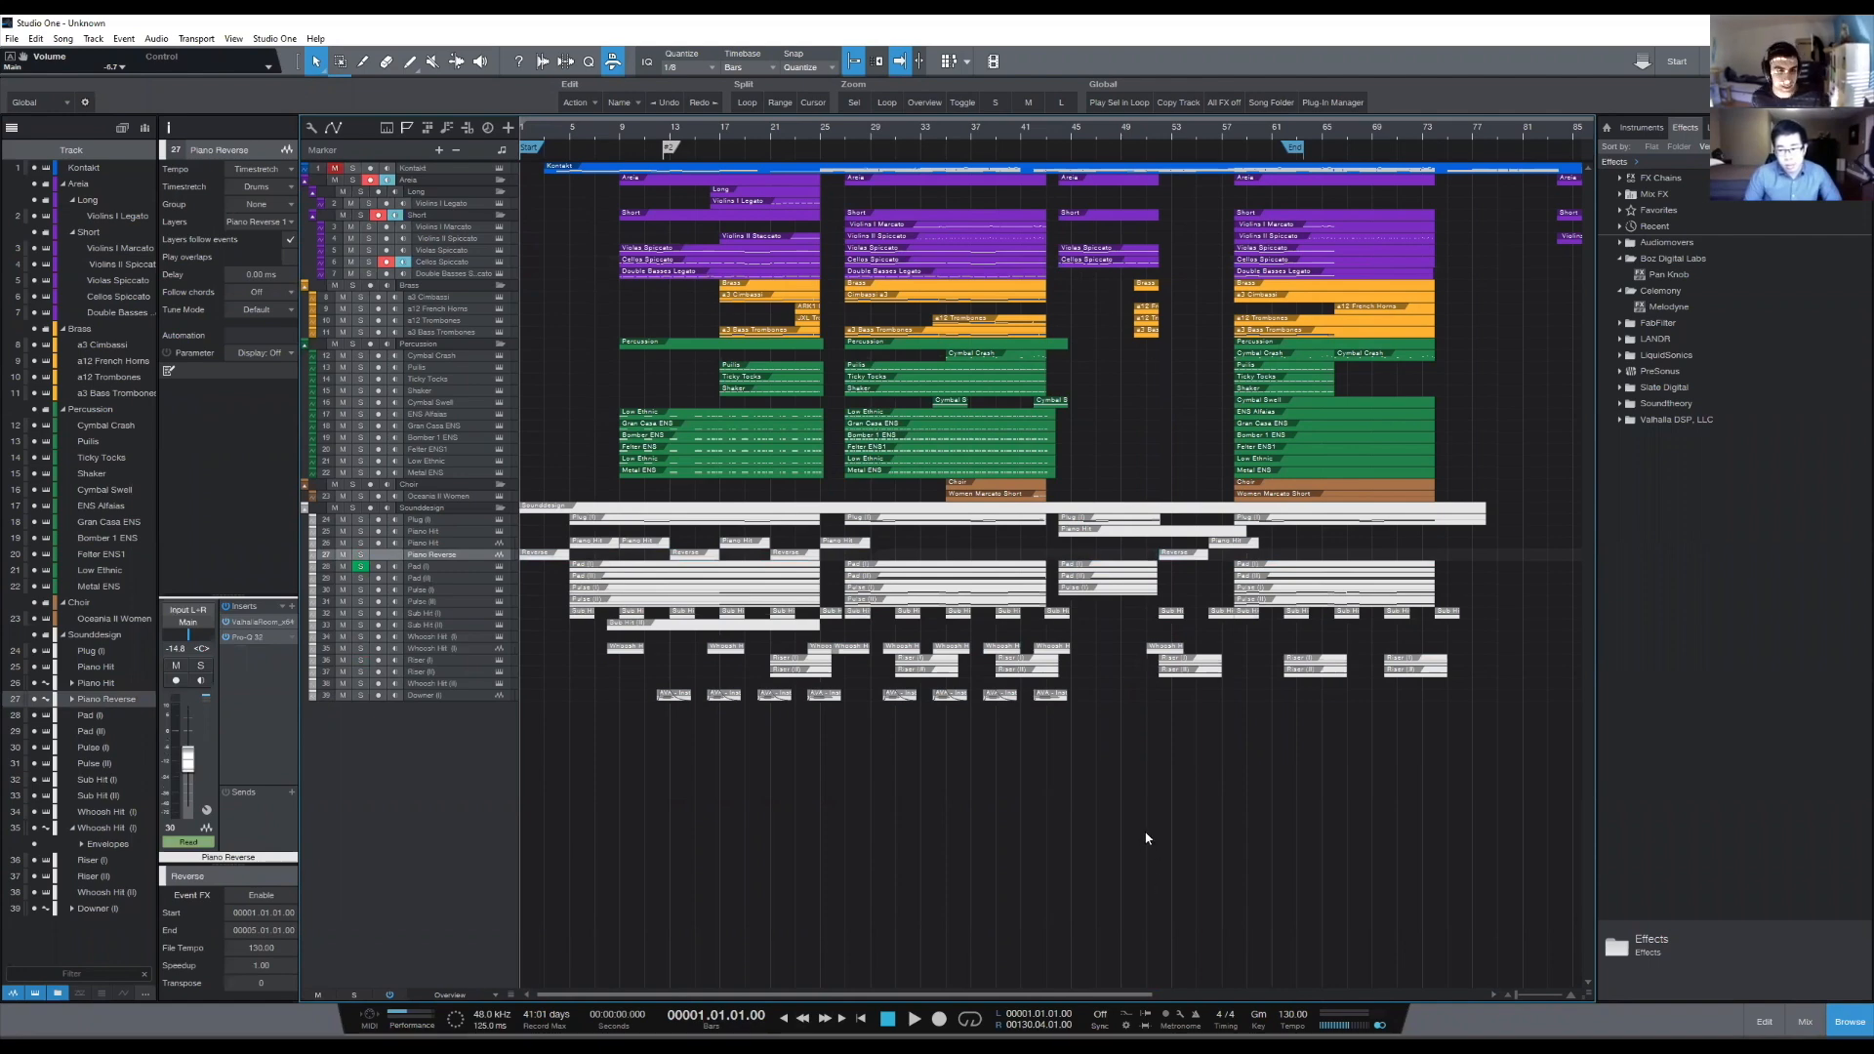
drag(1208, 198, 1463, 504)
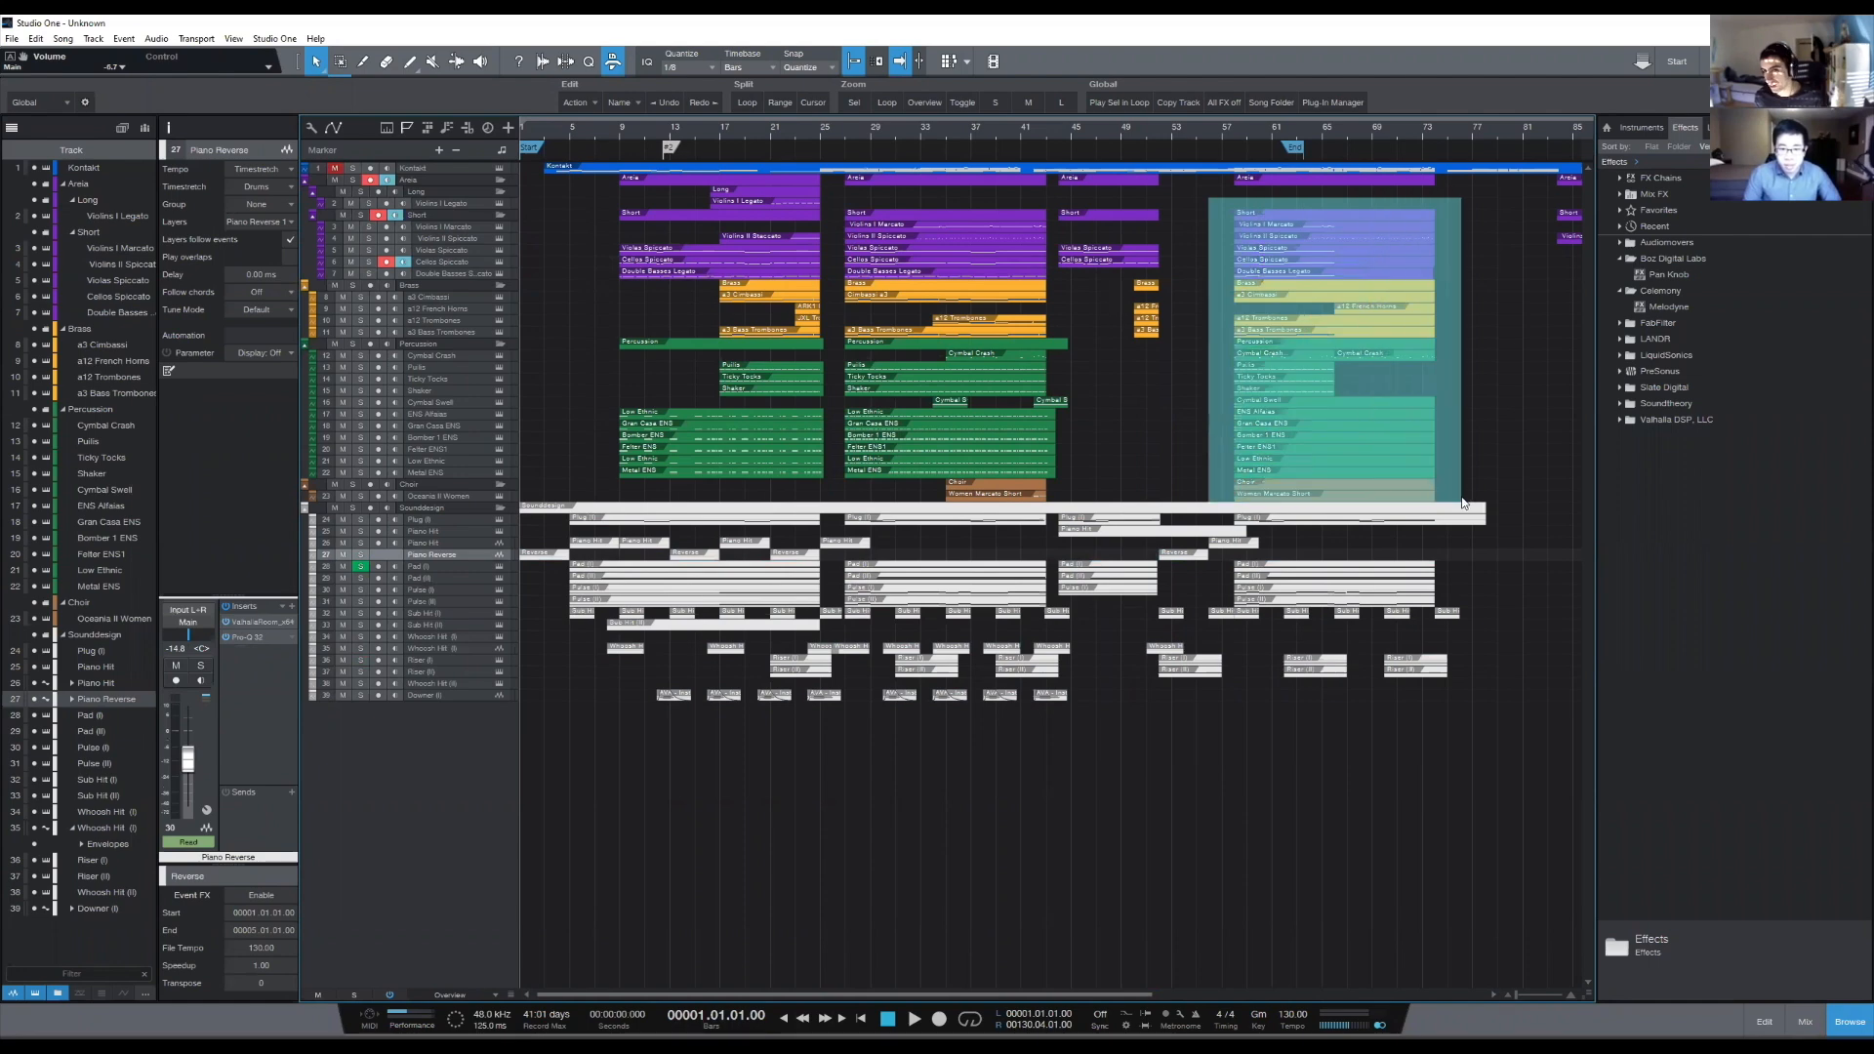
drag(1483, 427, 1460, 503)
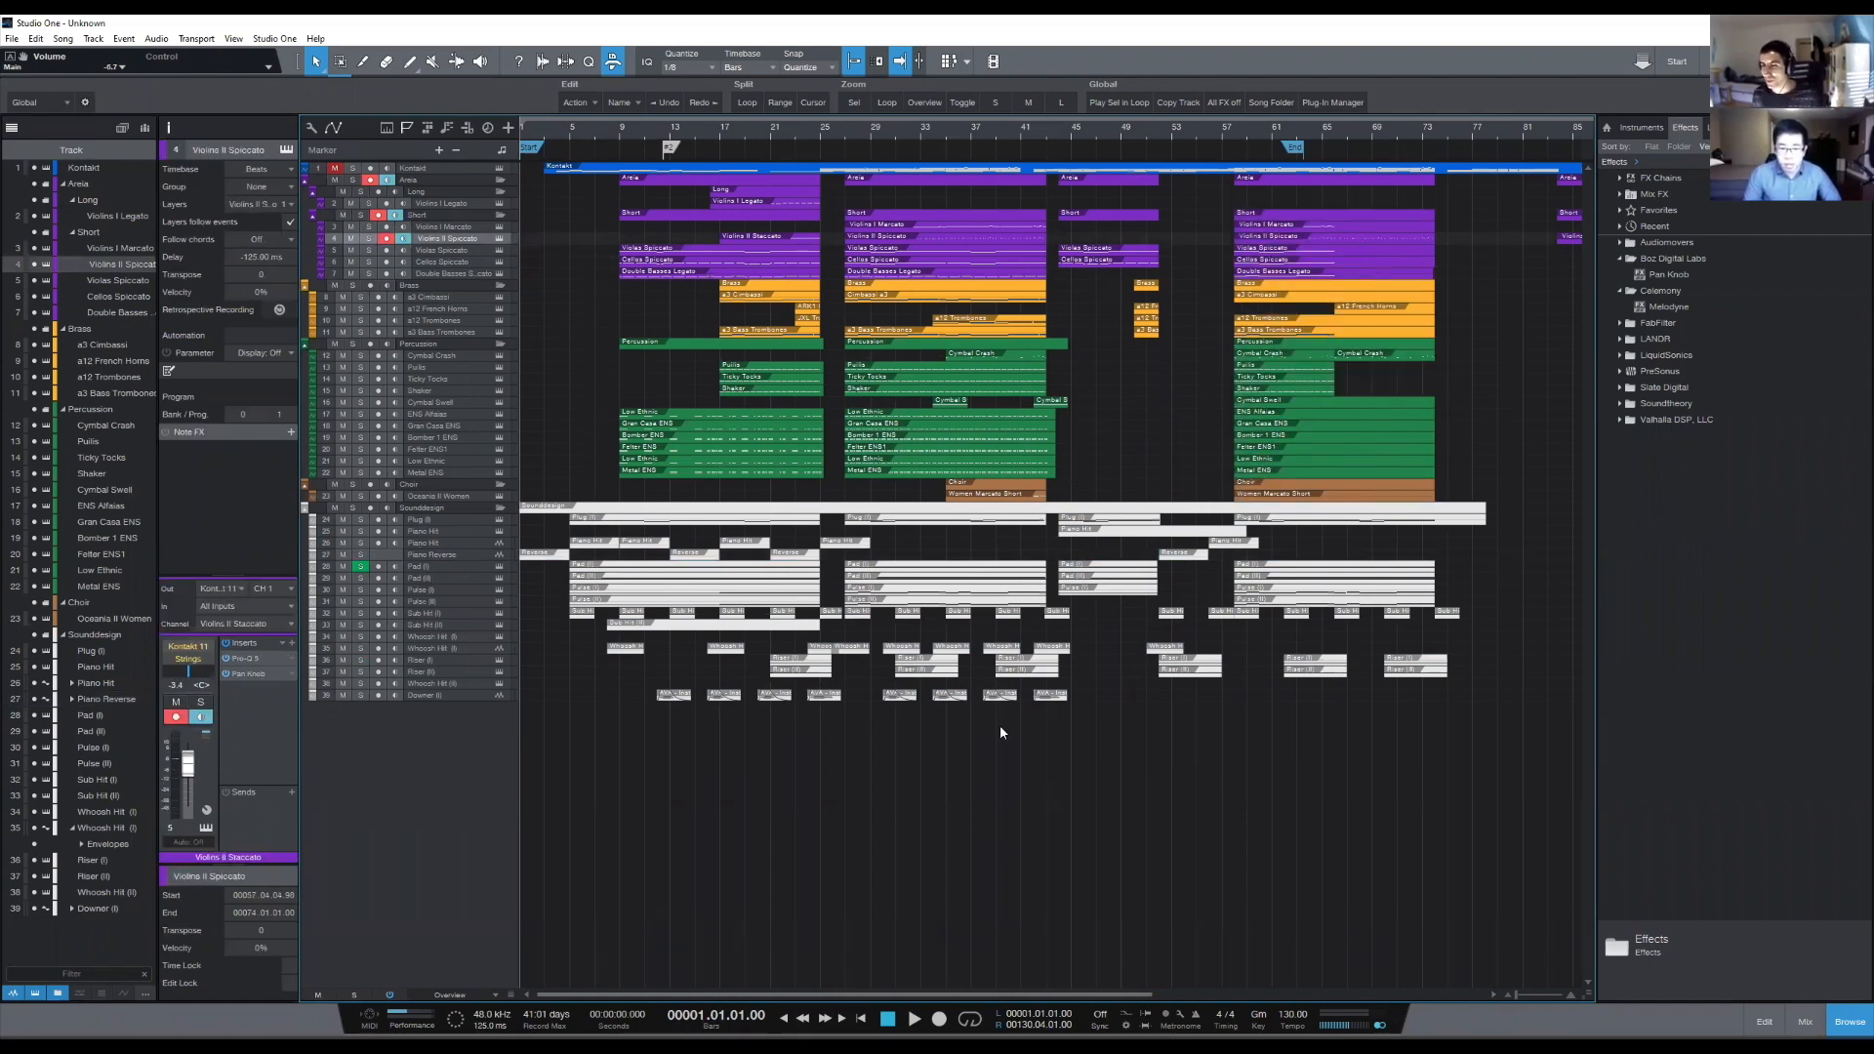
scroll(846, 121, right, 3)
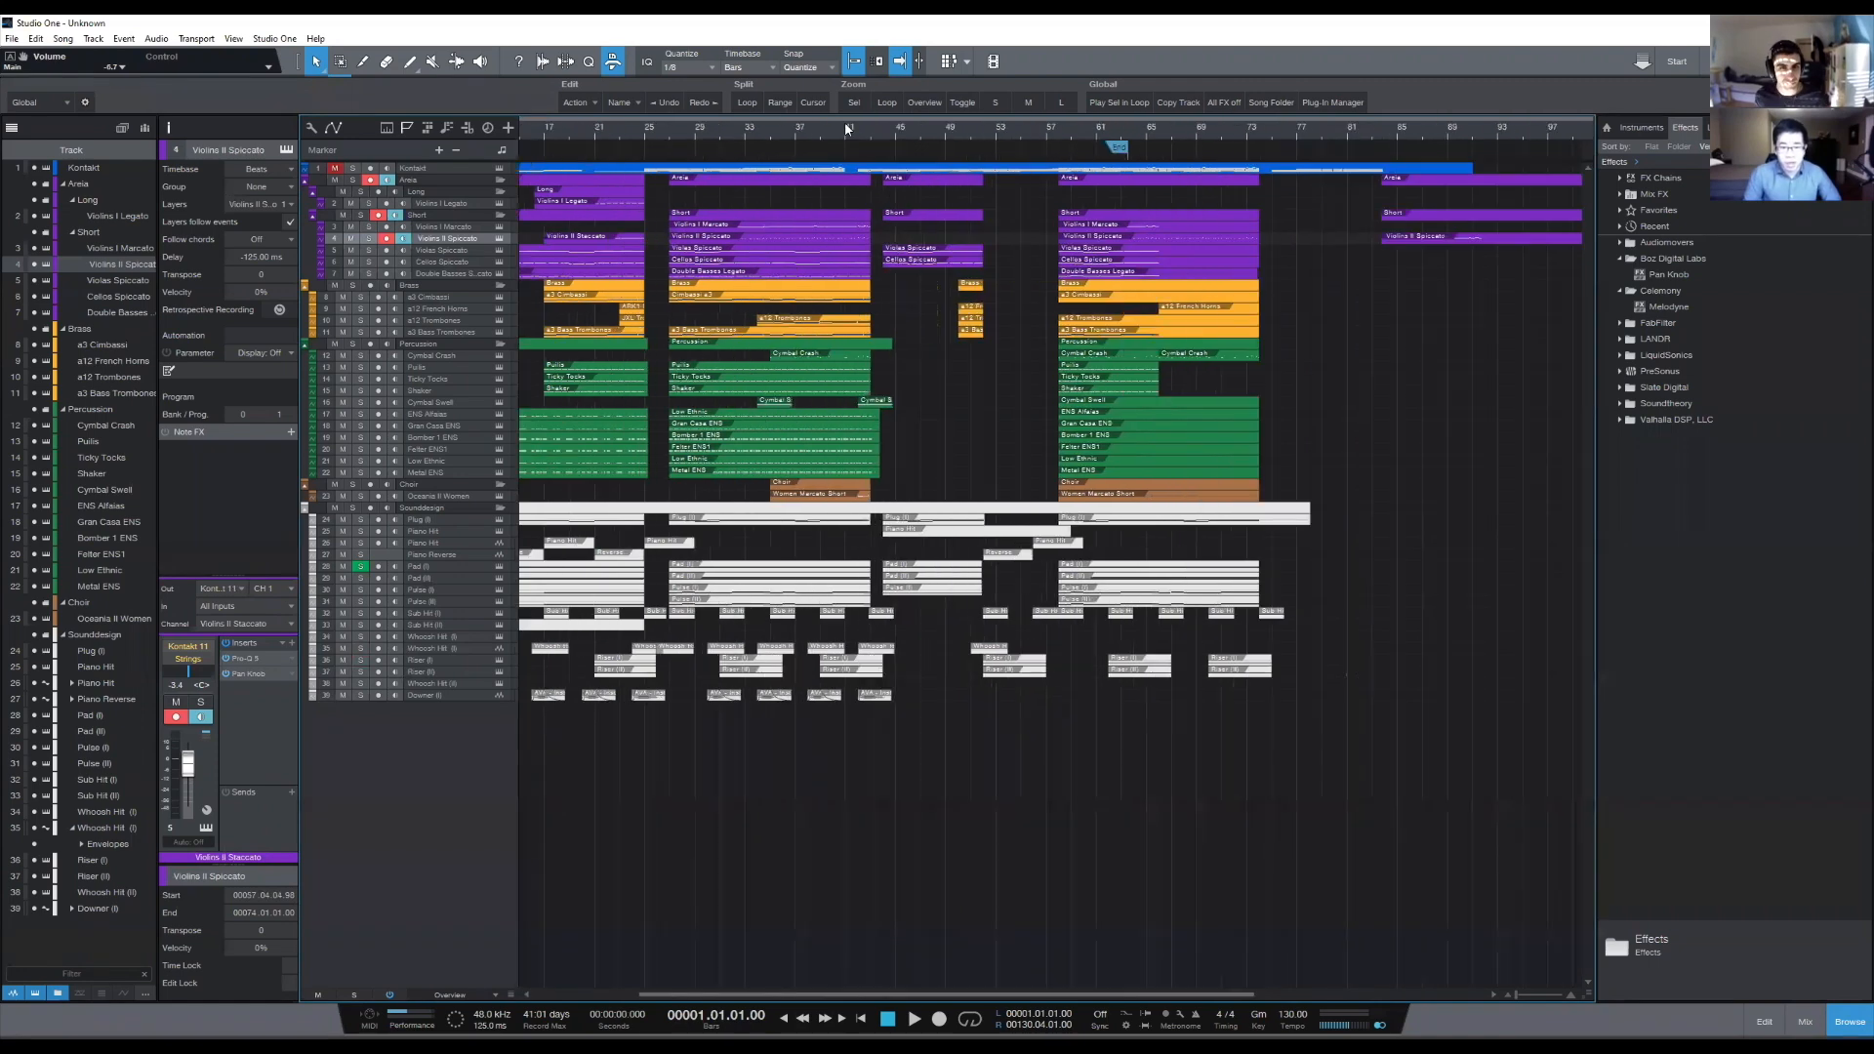
- Play the arrangement from the beginning up to about bar 57, then stop playback
drag(812, 136, 865, 136)
key(z)
key(space)
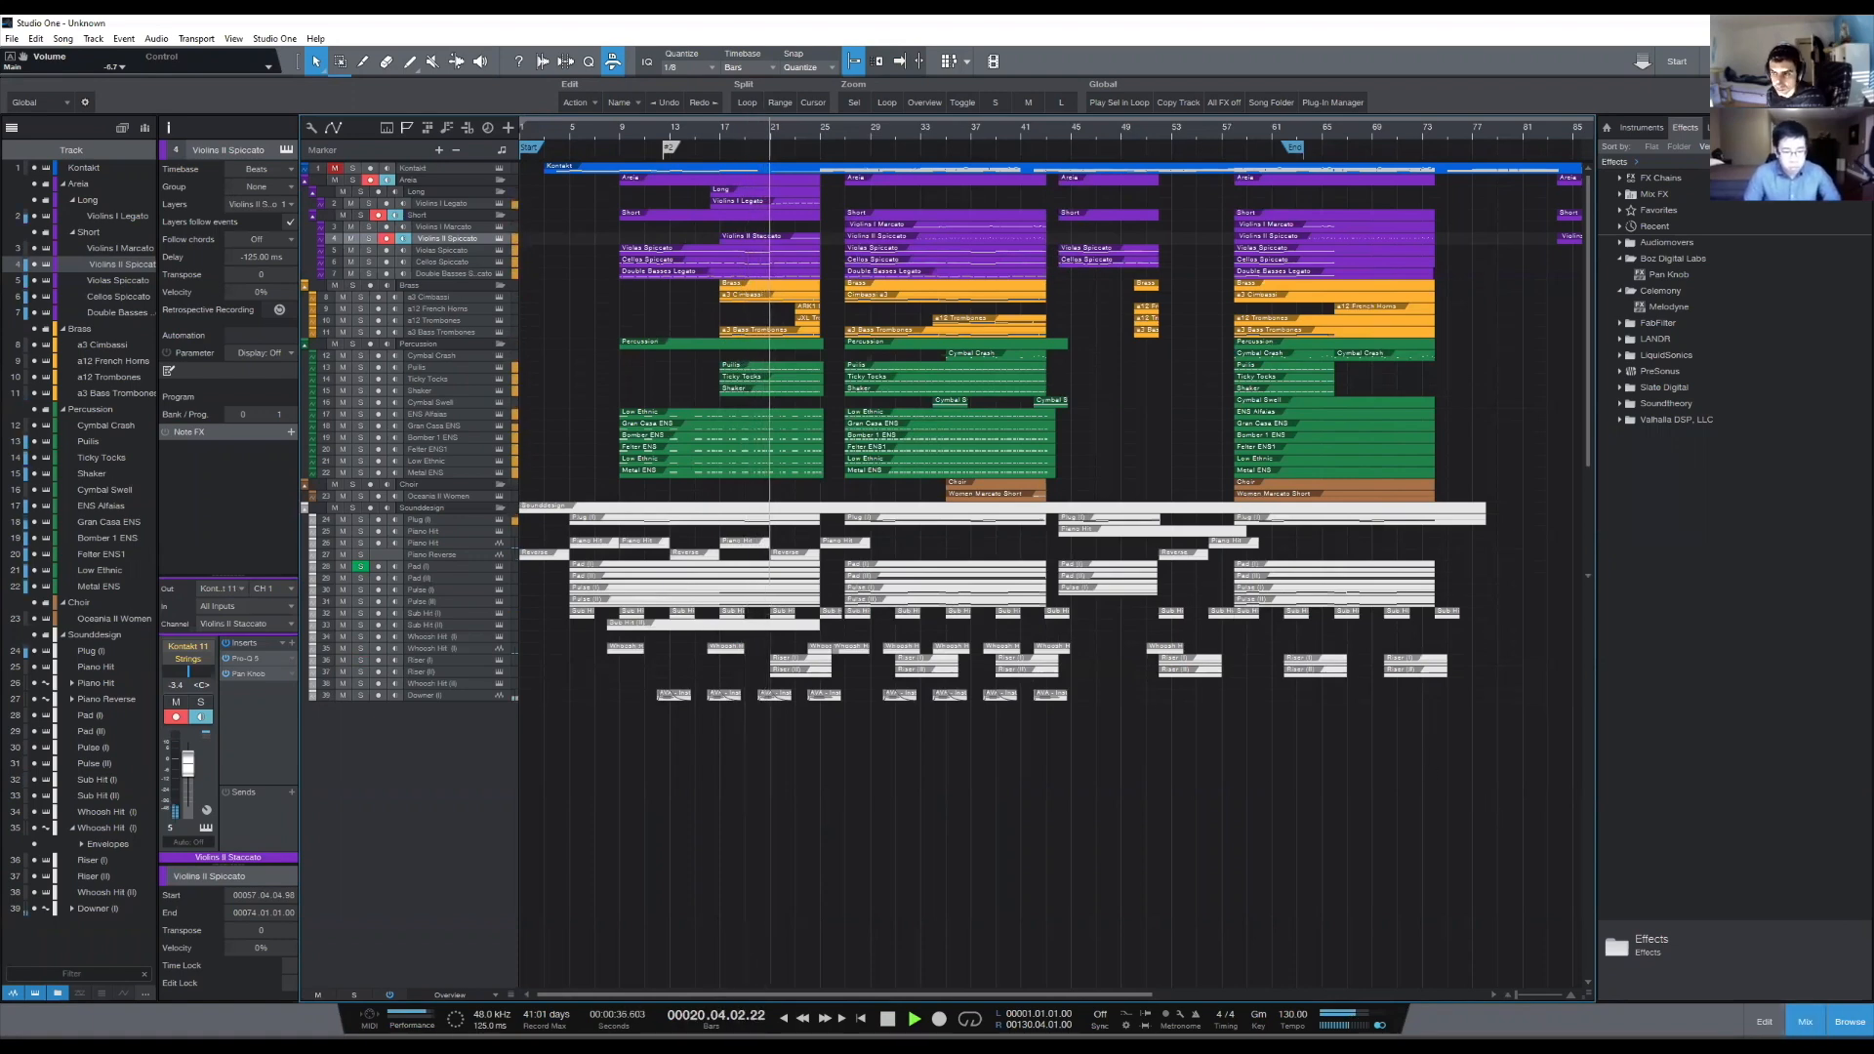
key(F3)
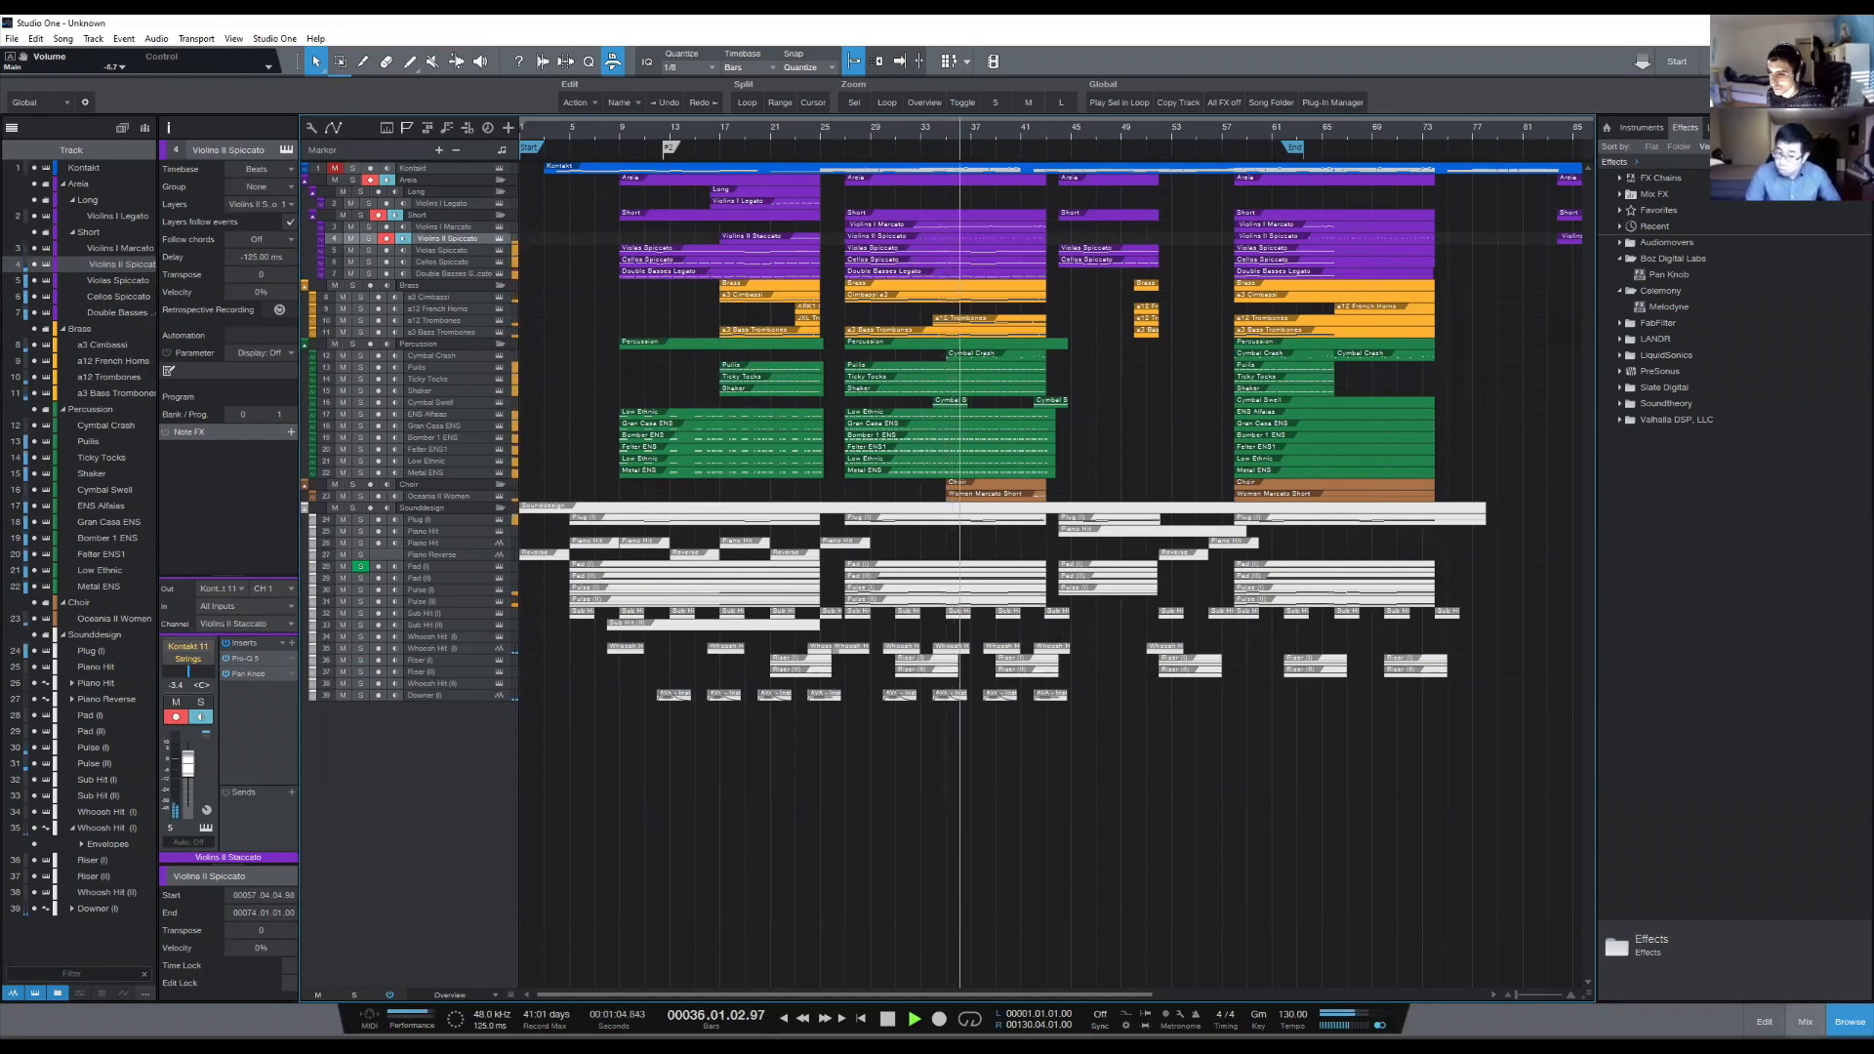
key(F3)
key(F3)
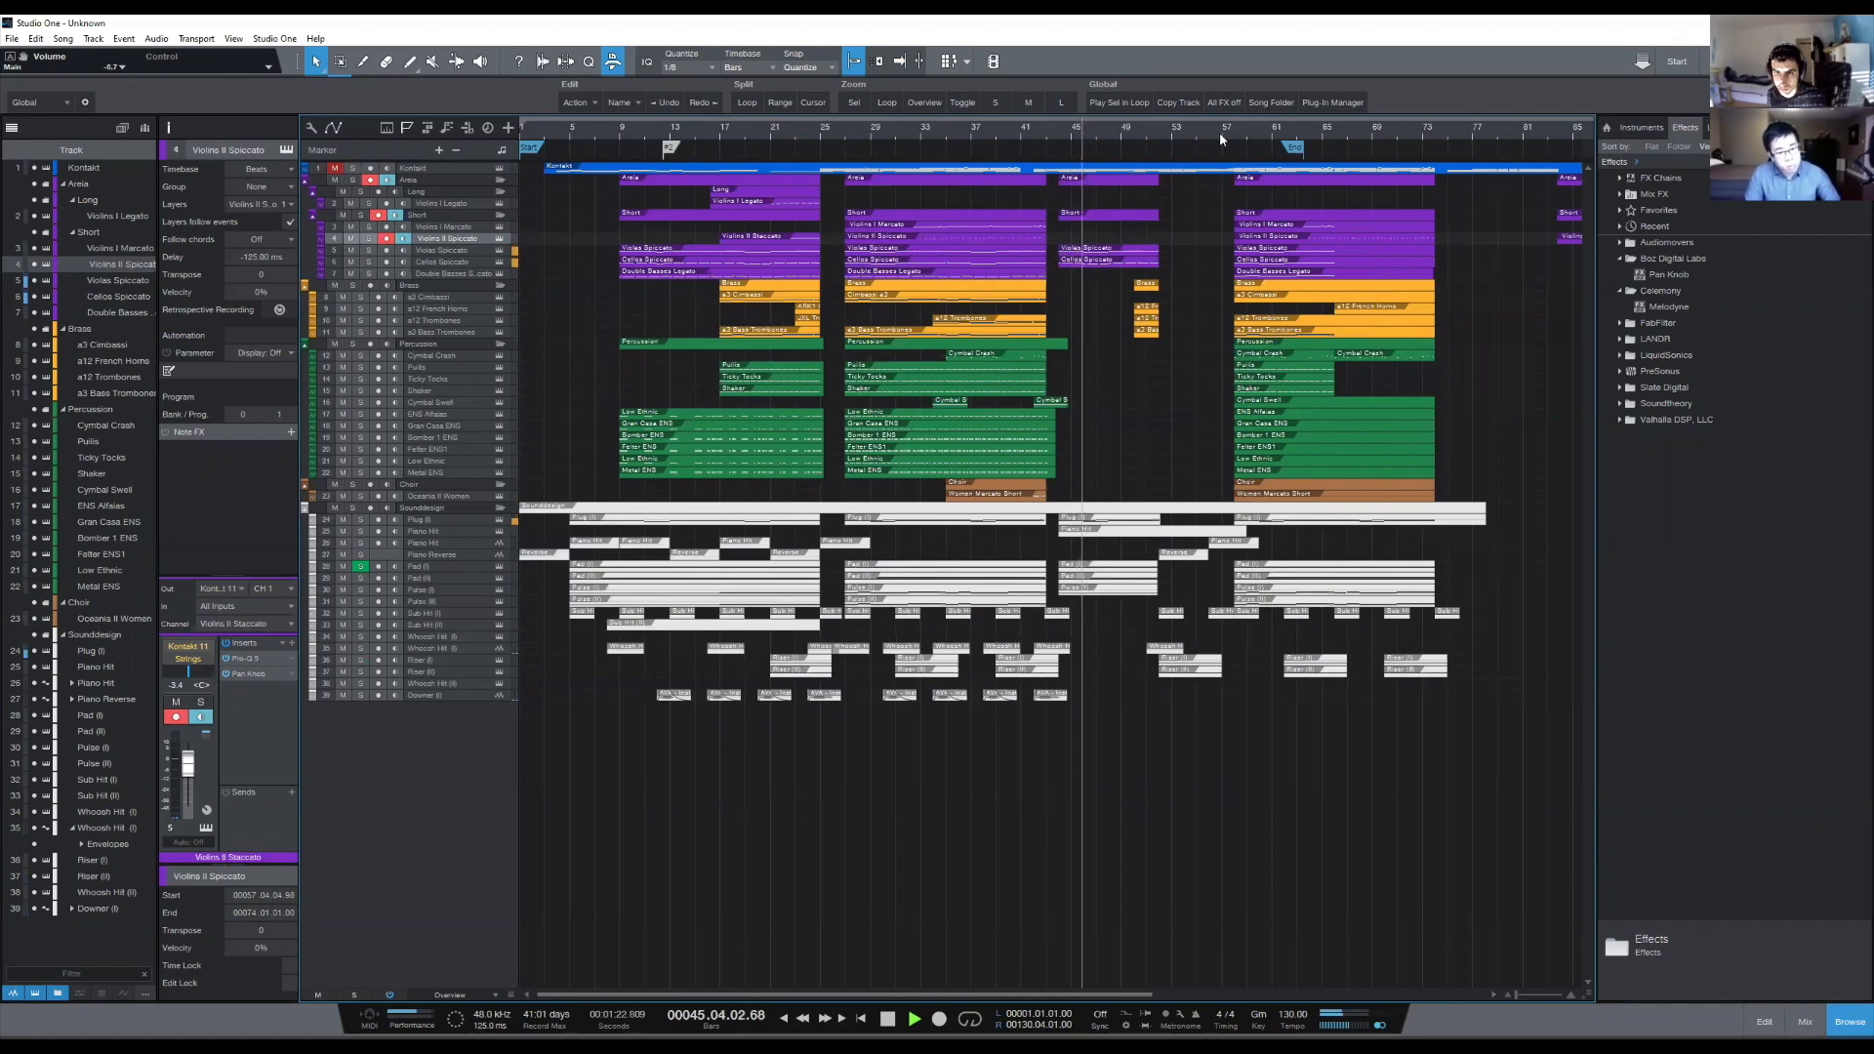
scroll(1212, 133, up, 4)
scroll(1211, 133, down, 2)
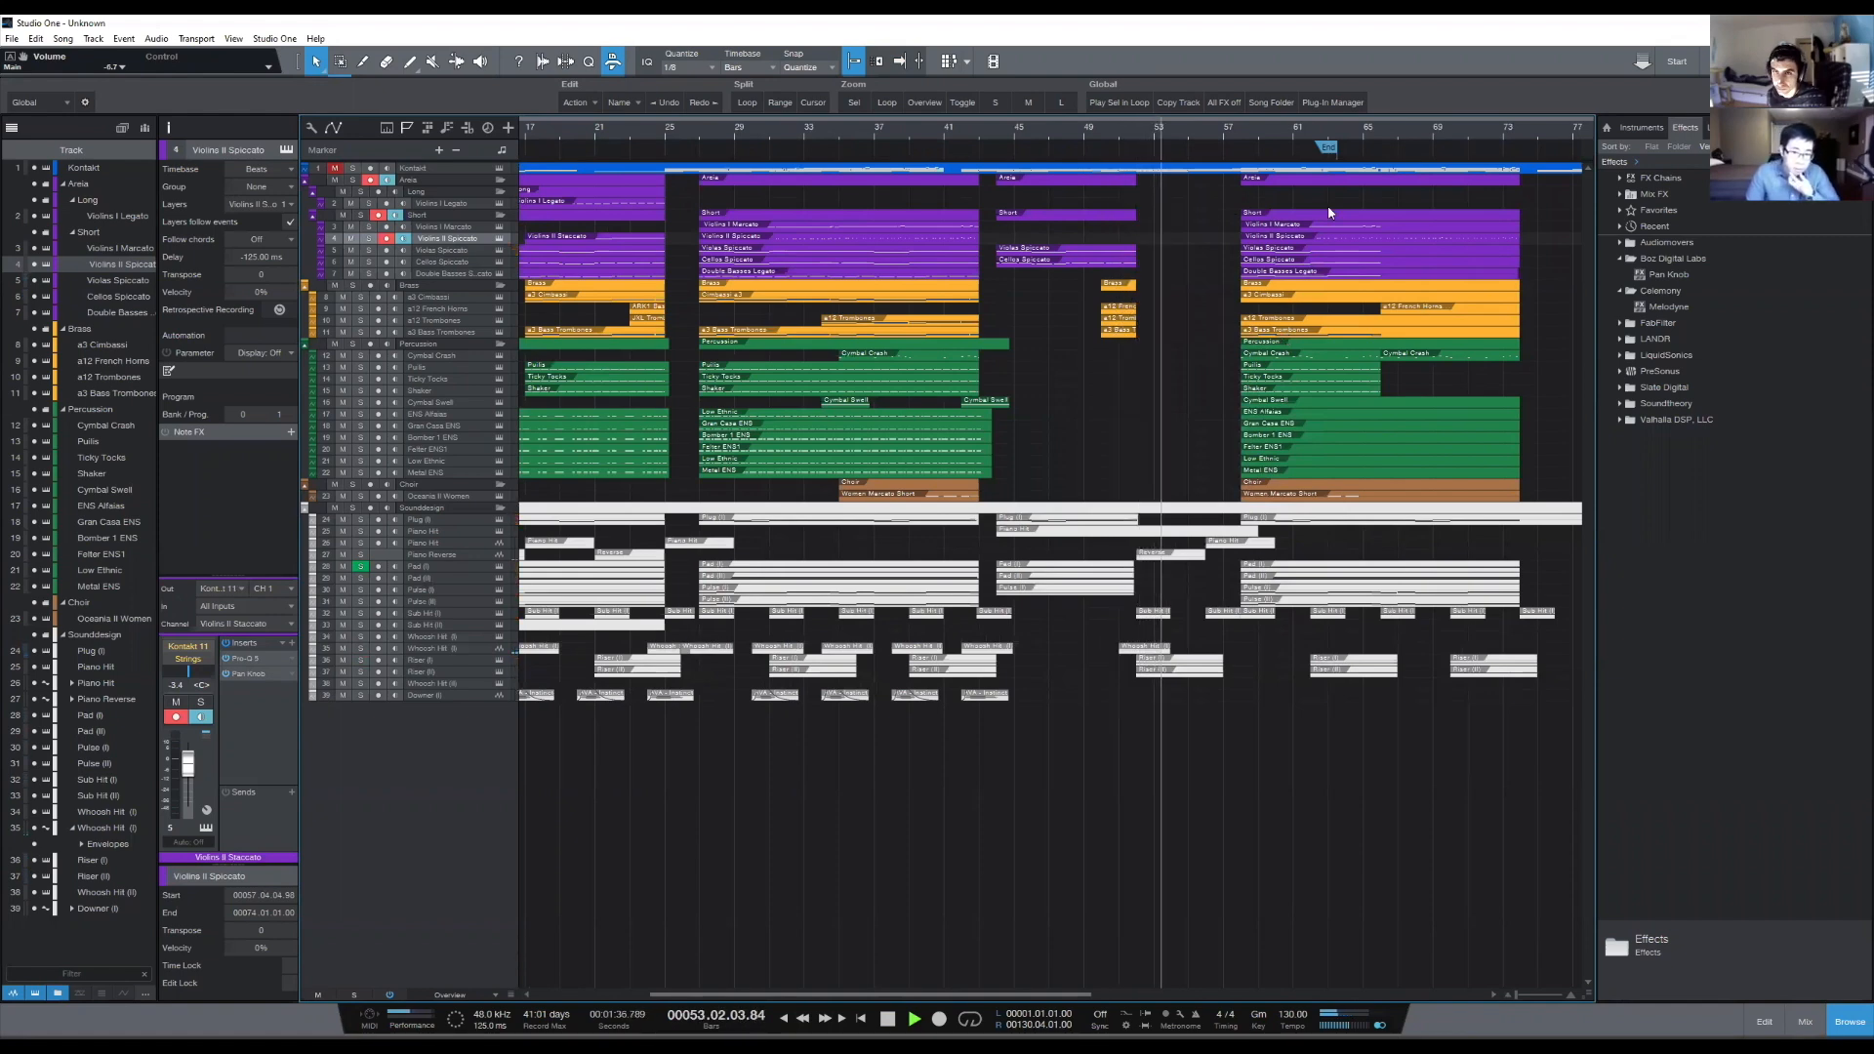
scroll(1261, 135, up, 1)
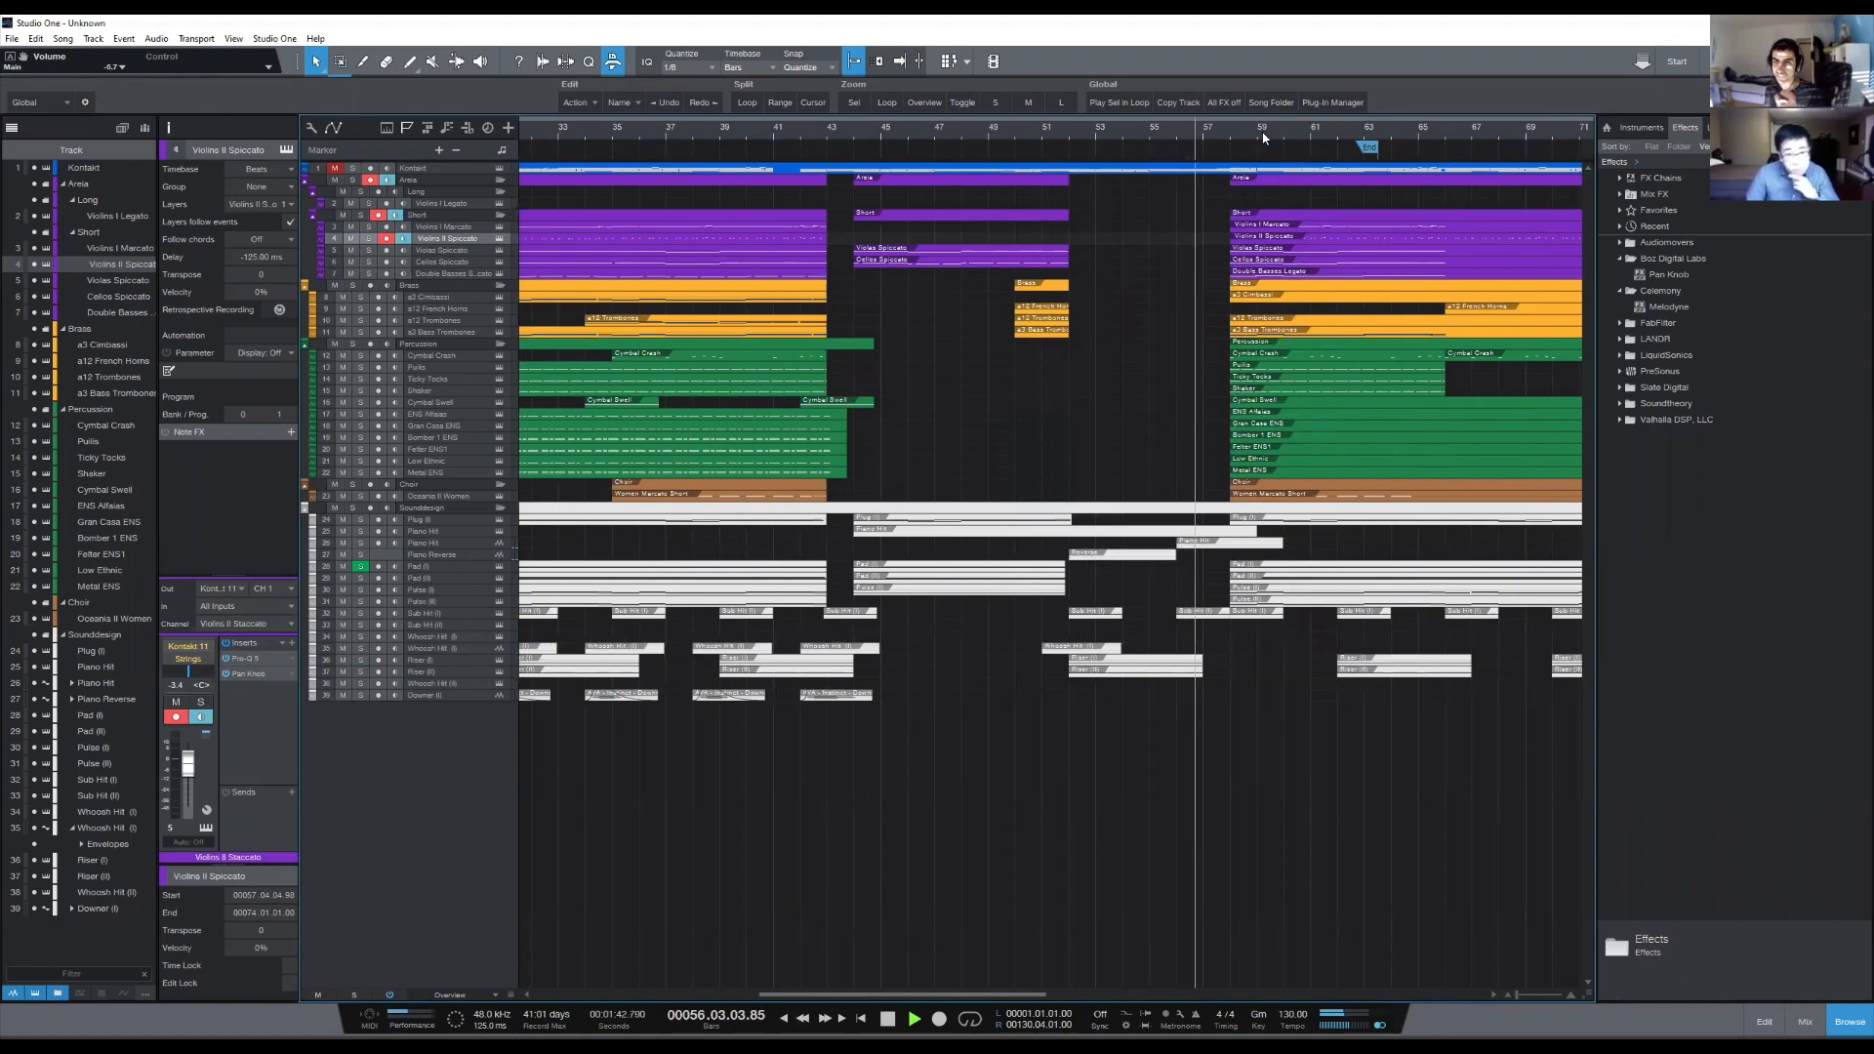
key(space)
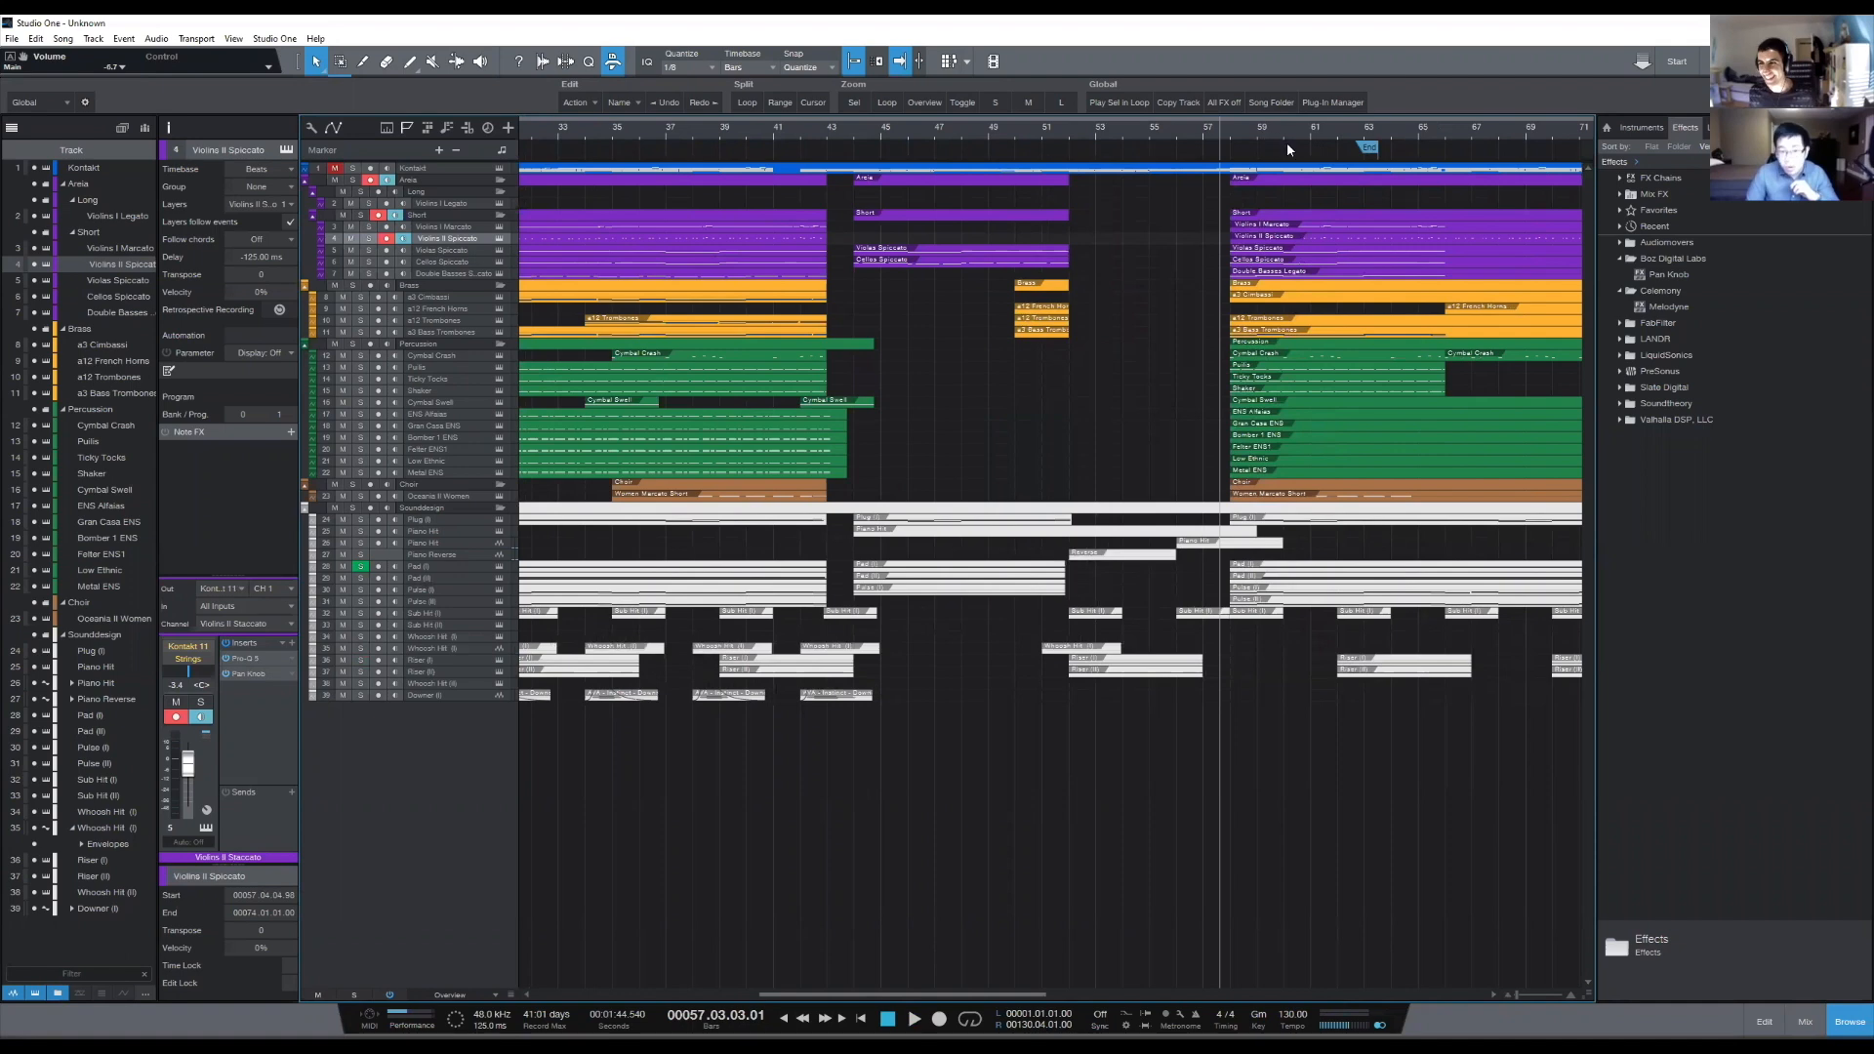
scroll(1064, 130, down, 2)
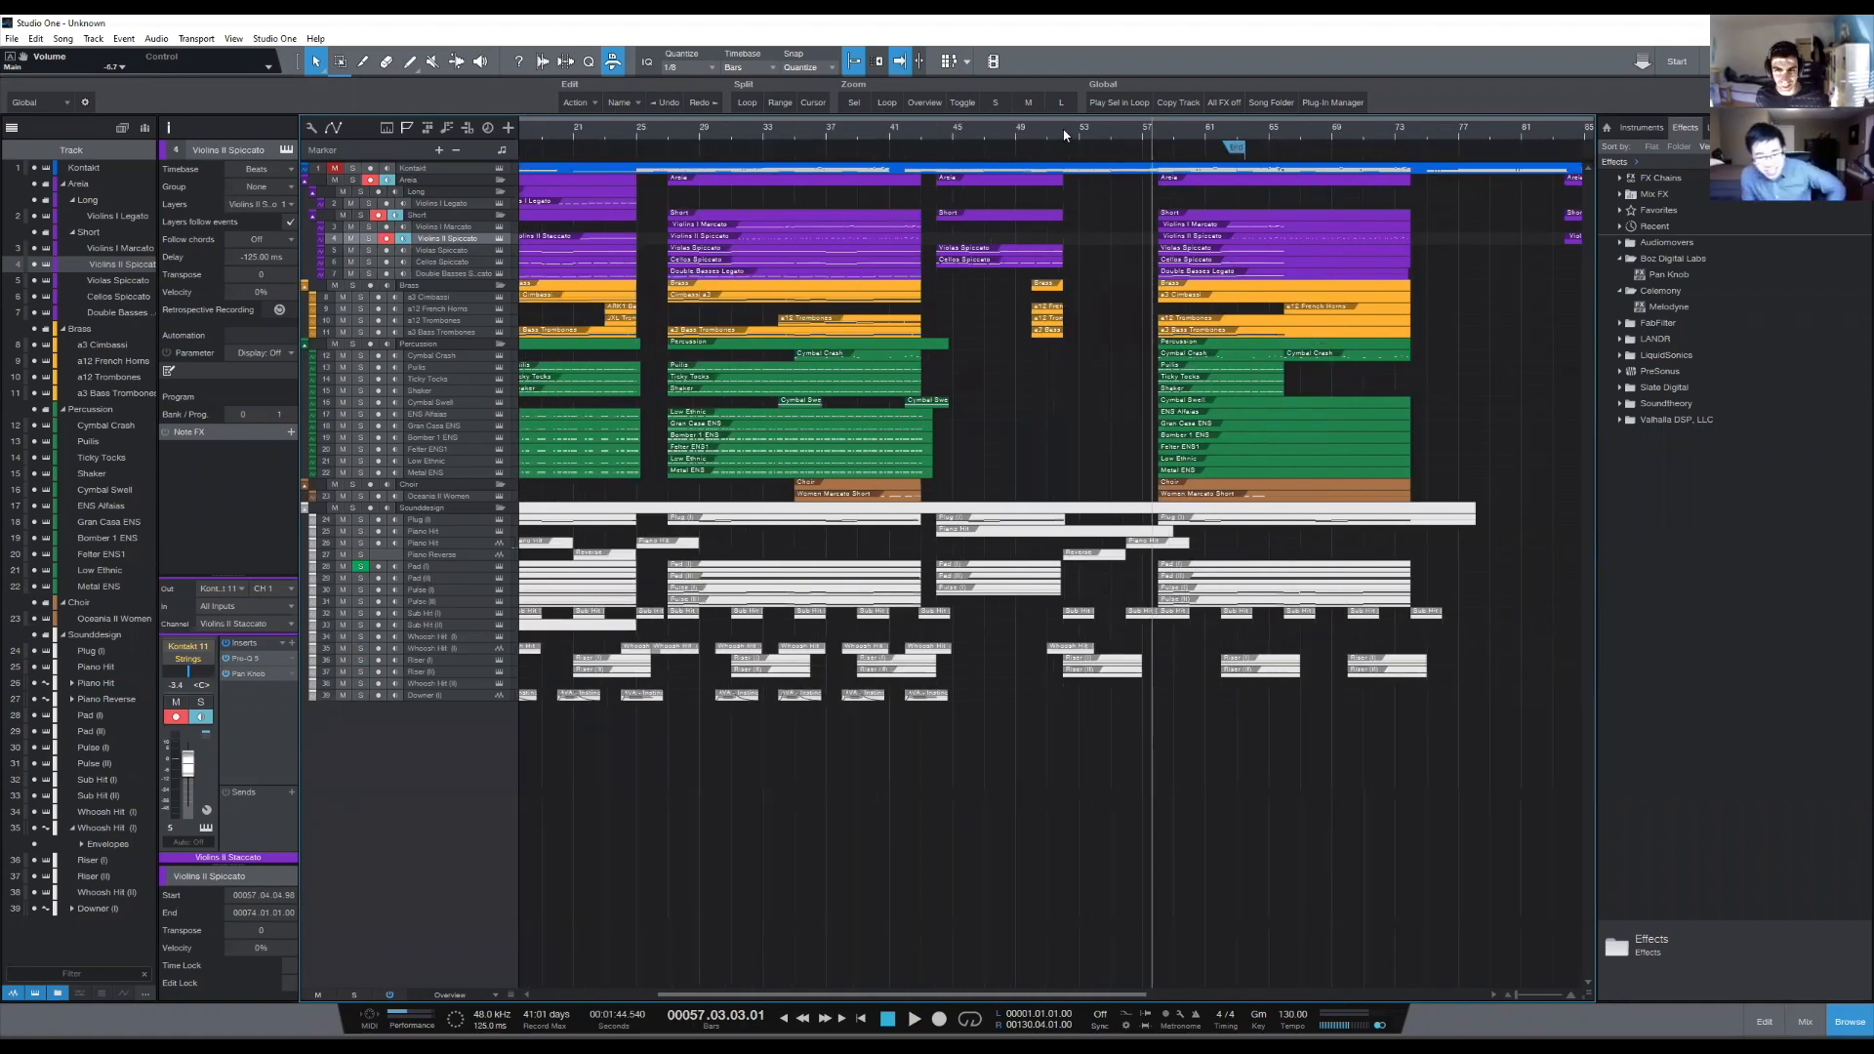
scroll(1063, 135, down, 2)
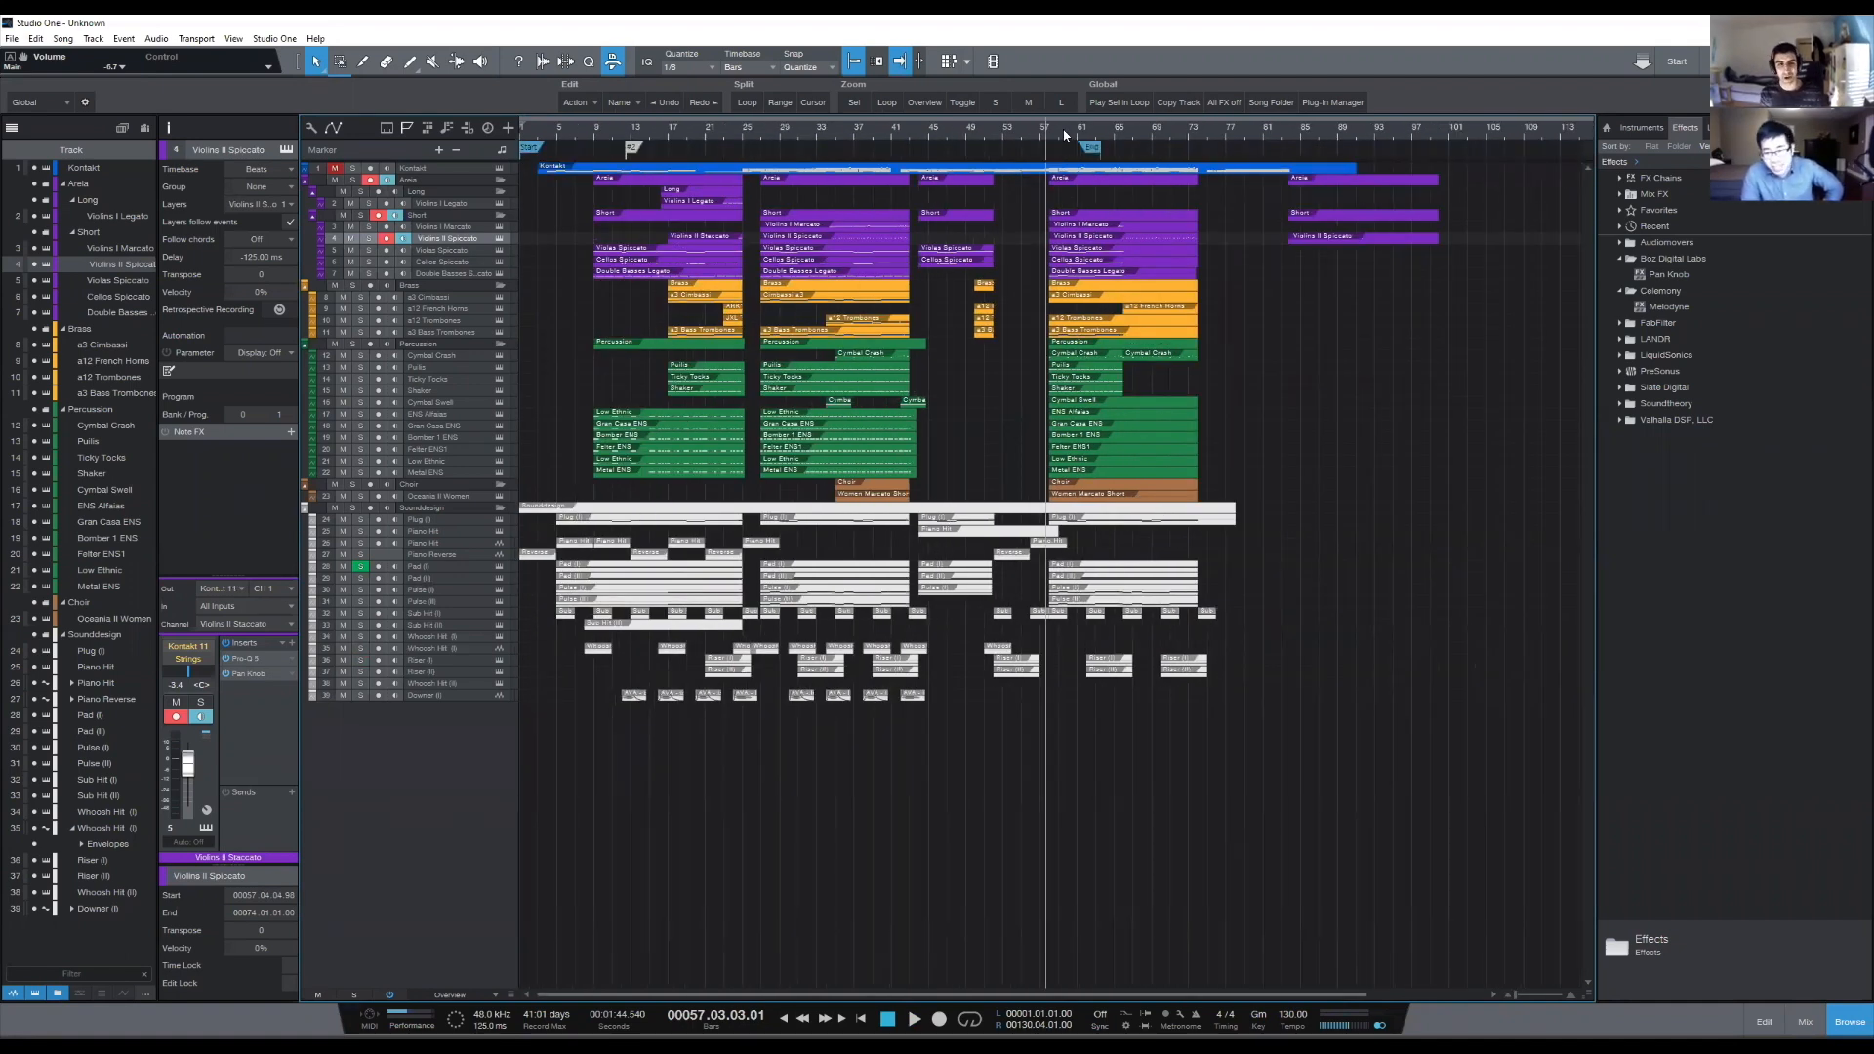
drag(932, 503, 904, 342)
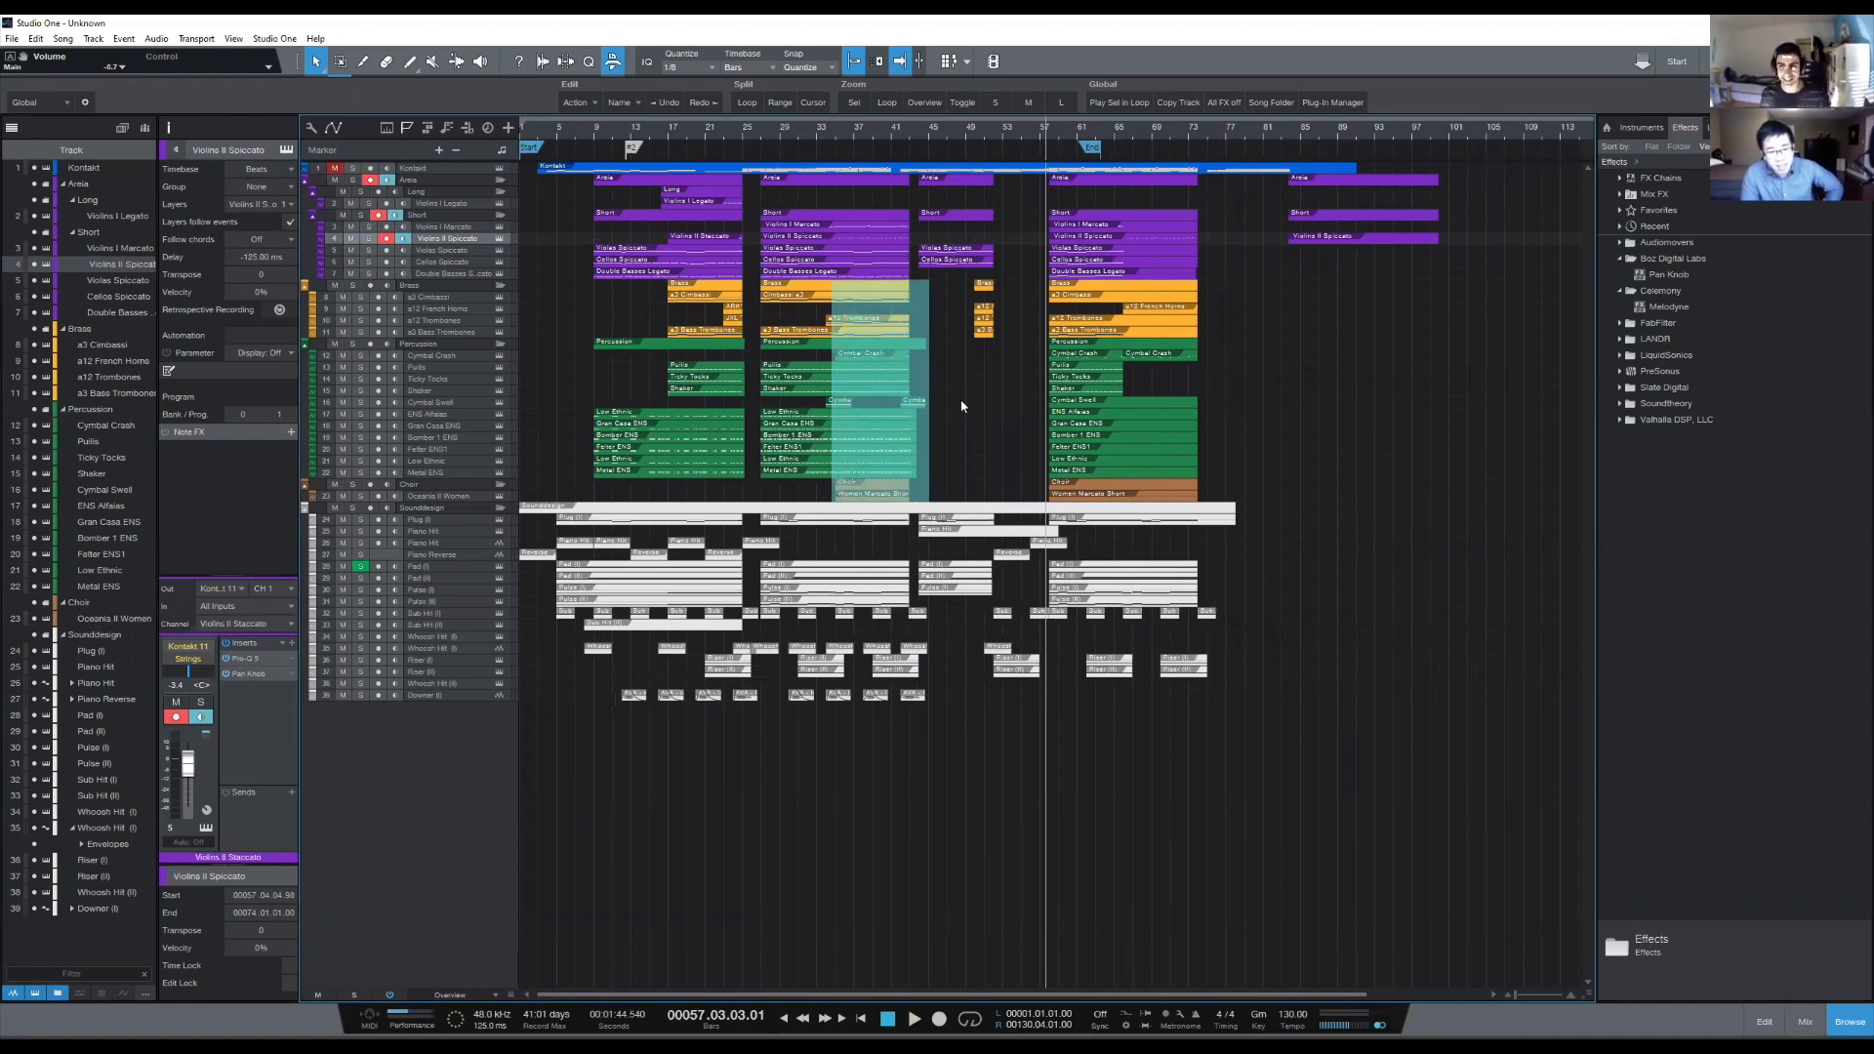
drag(961, 406, 961, 406)
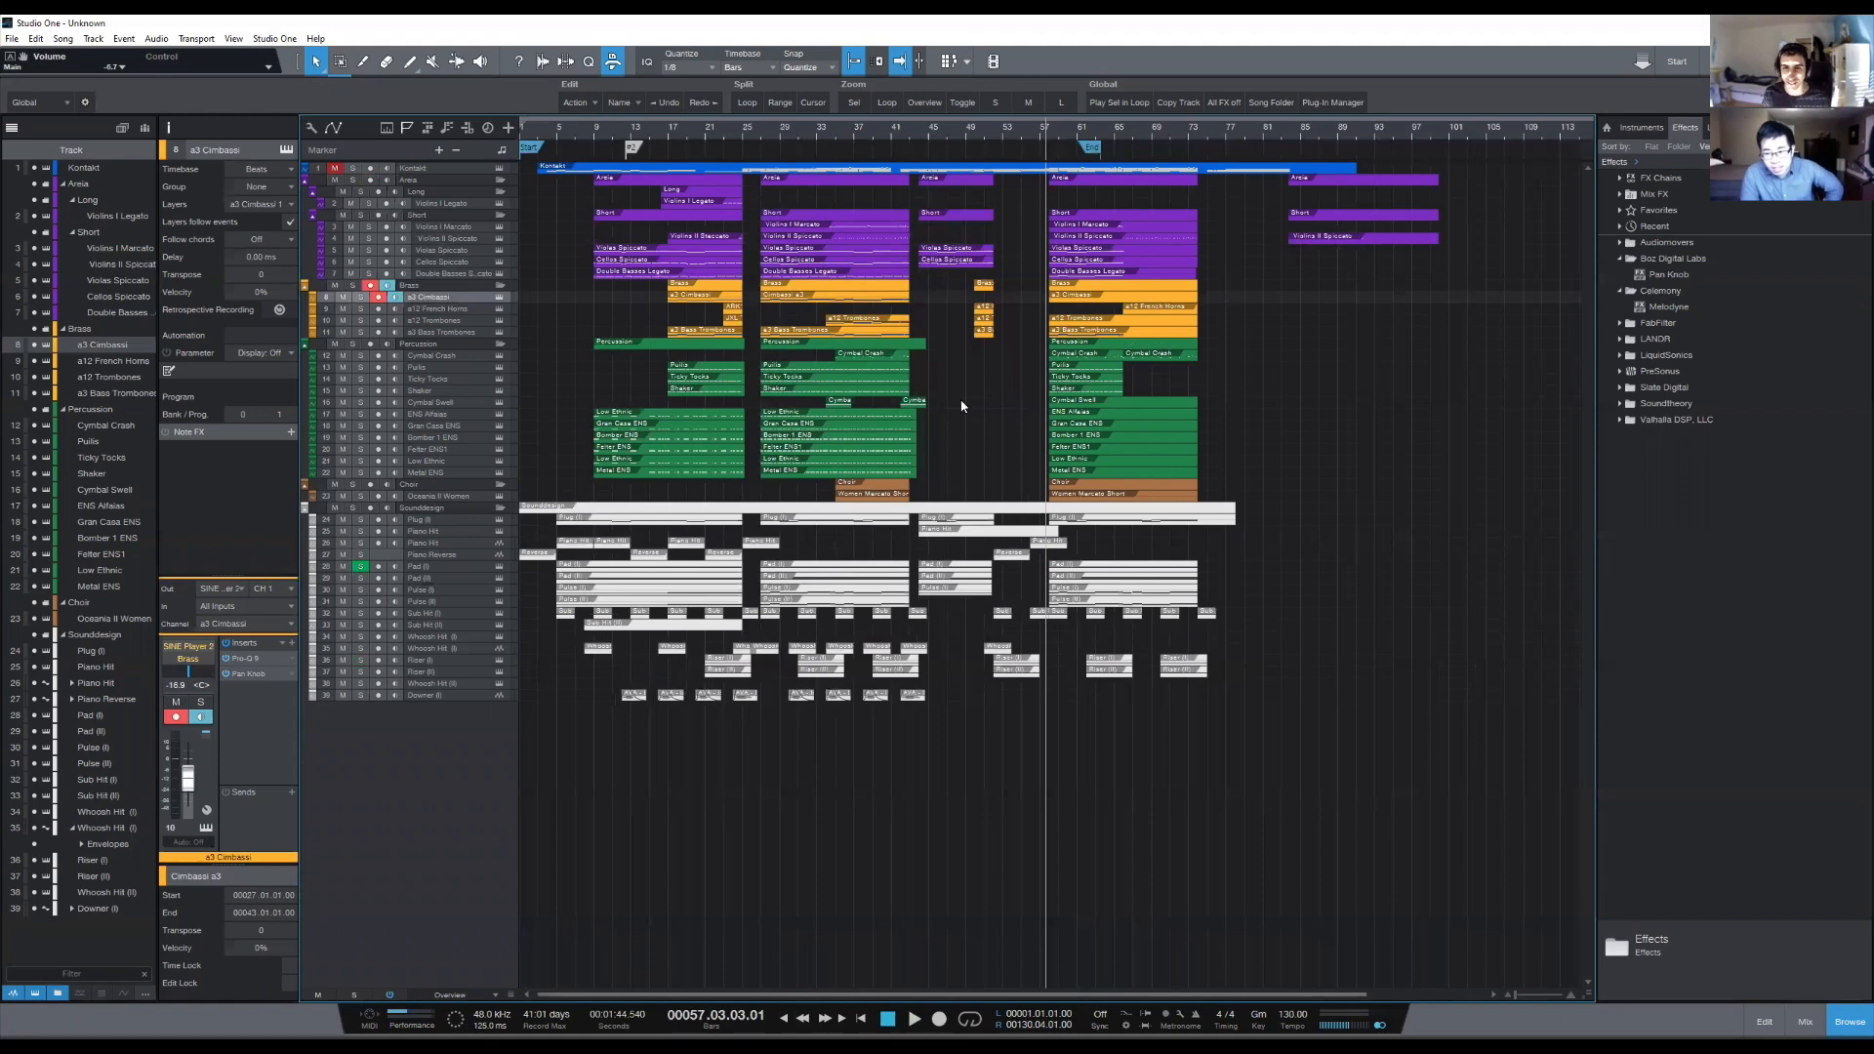
- Open the choir part starting at bar 58 in the note editor, play it and compare its notes with the earlier choir part
click(1100, 498)
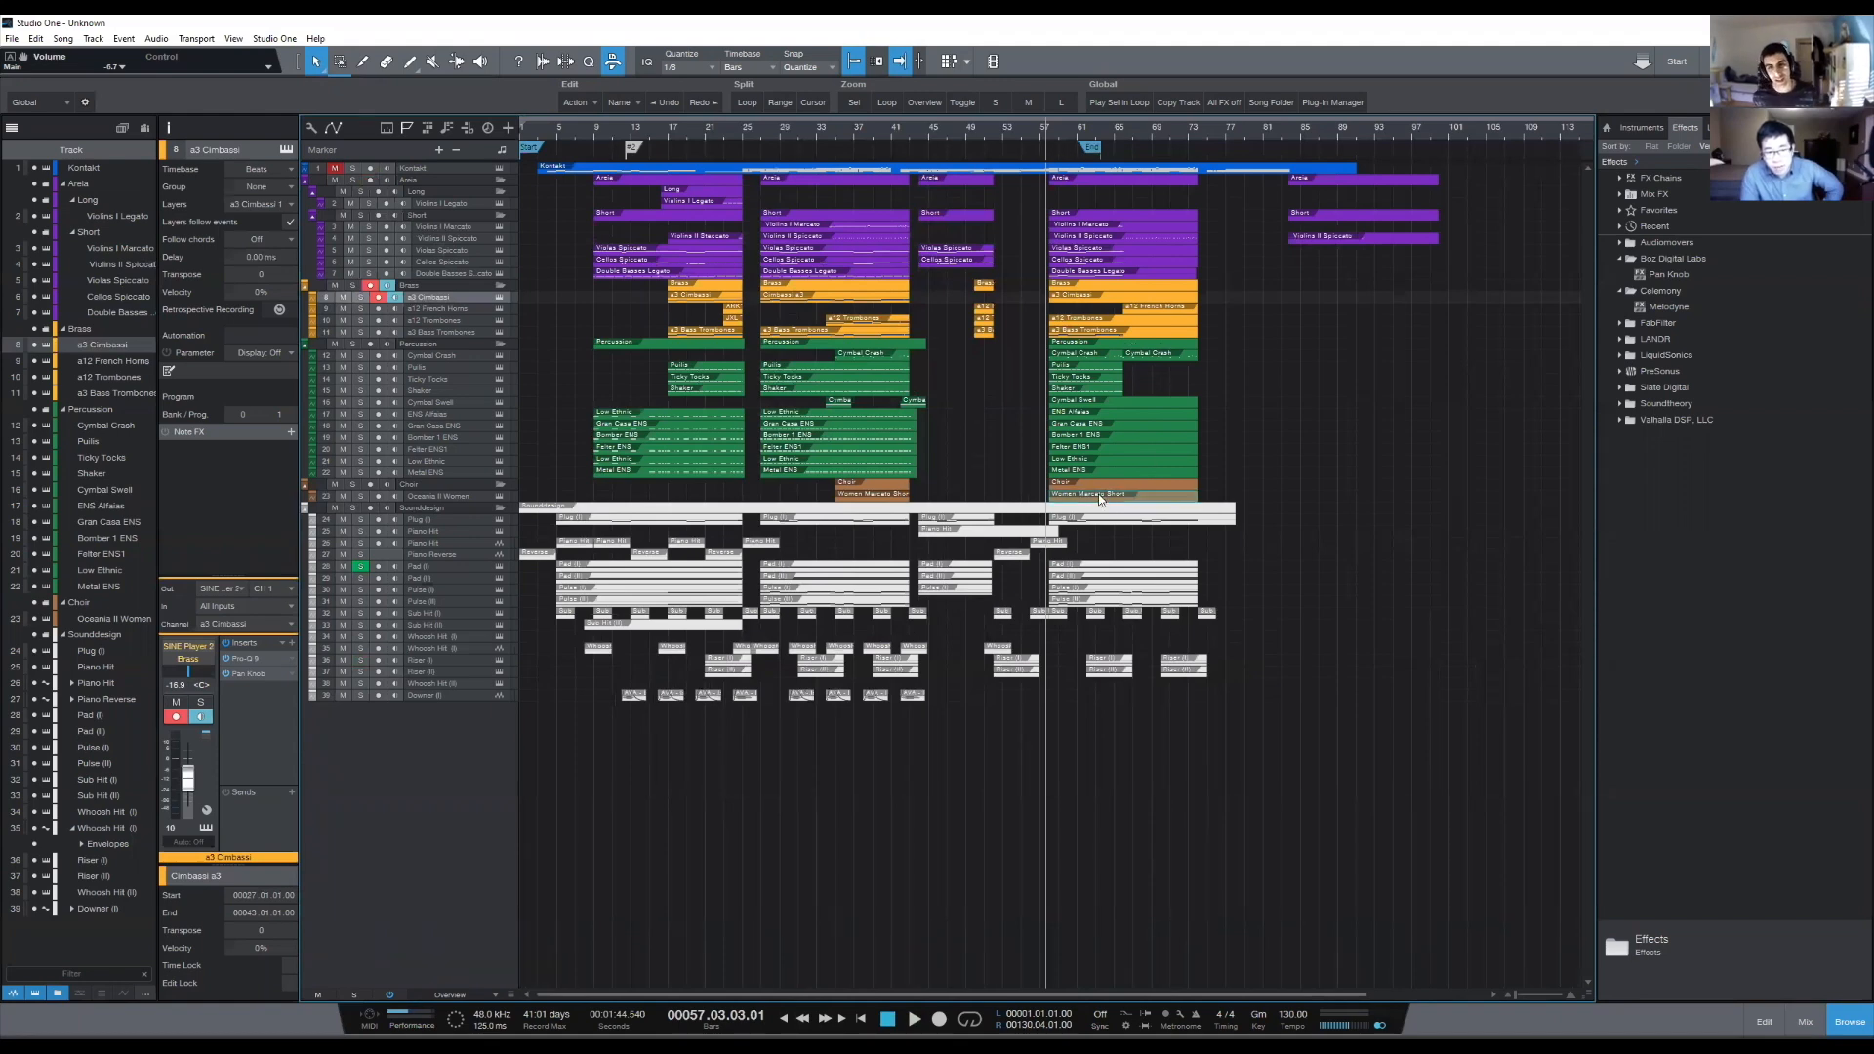
key(F2)
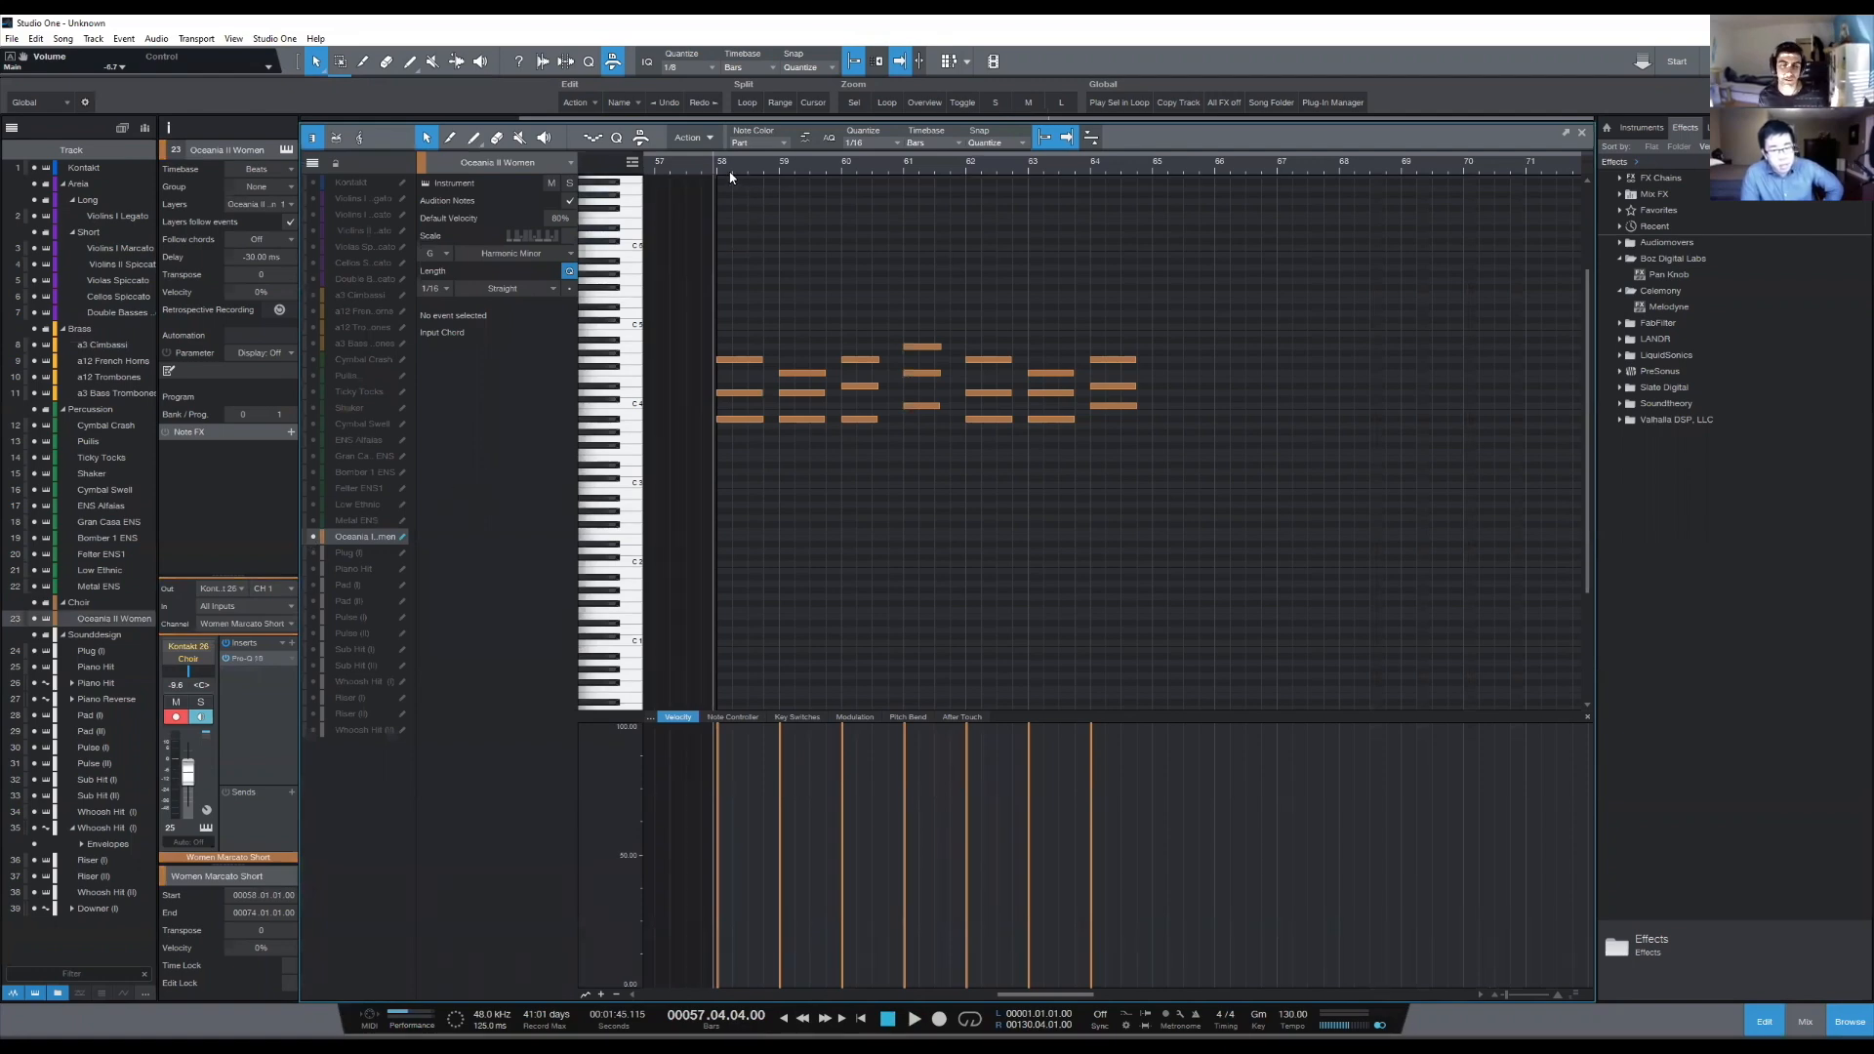
key(space)
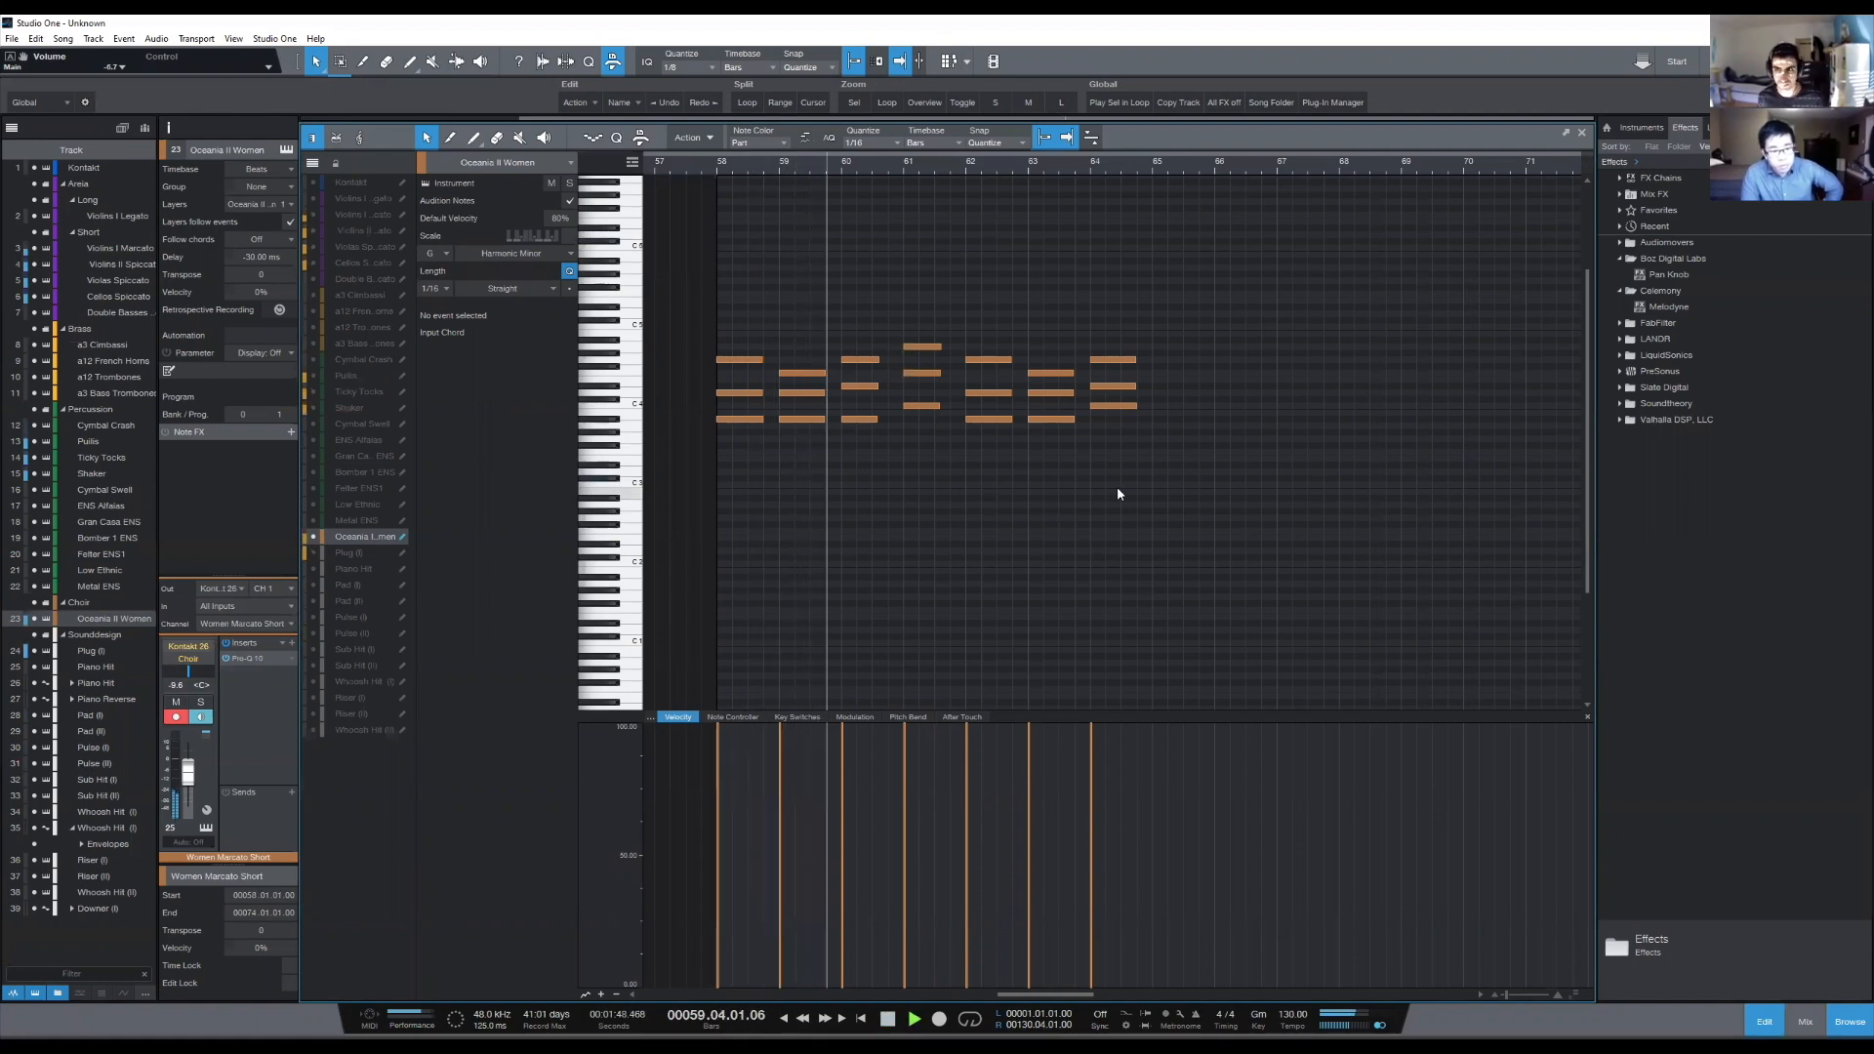
drag(847, 167, 1005, 161)
drag(1223, 290, 1042, 457)
drag(709, 302, 957, 512)
drag(1193, 291, 1006, 503)
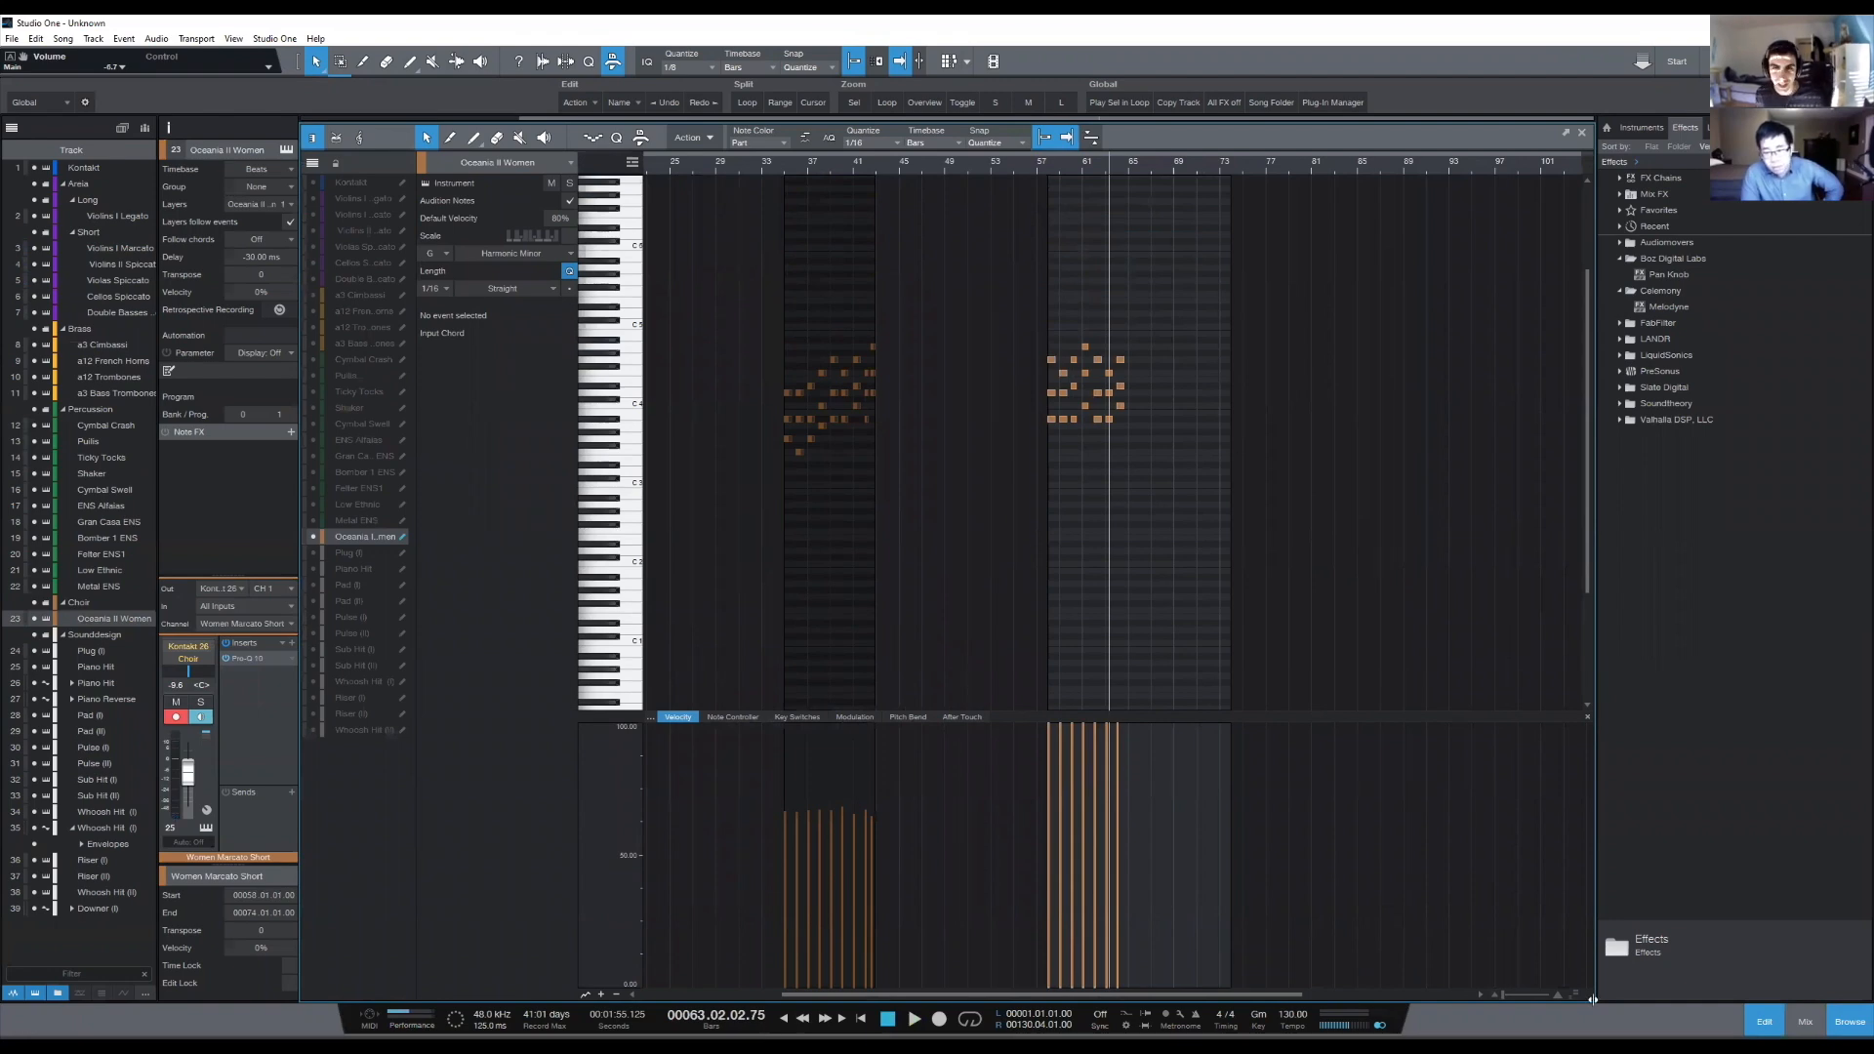
key(F2)
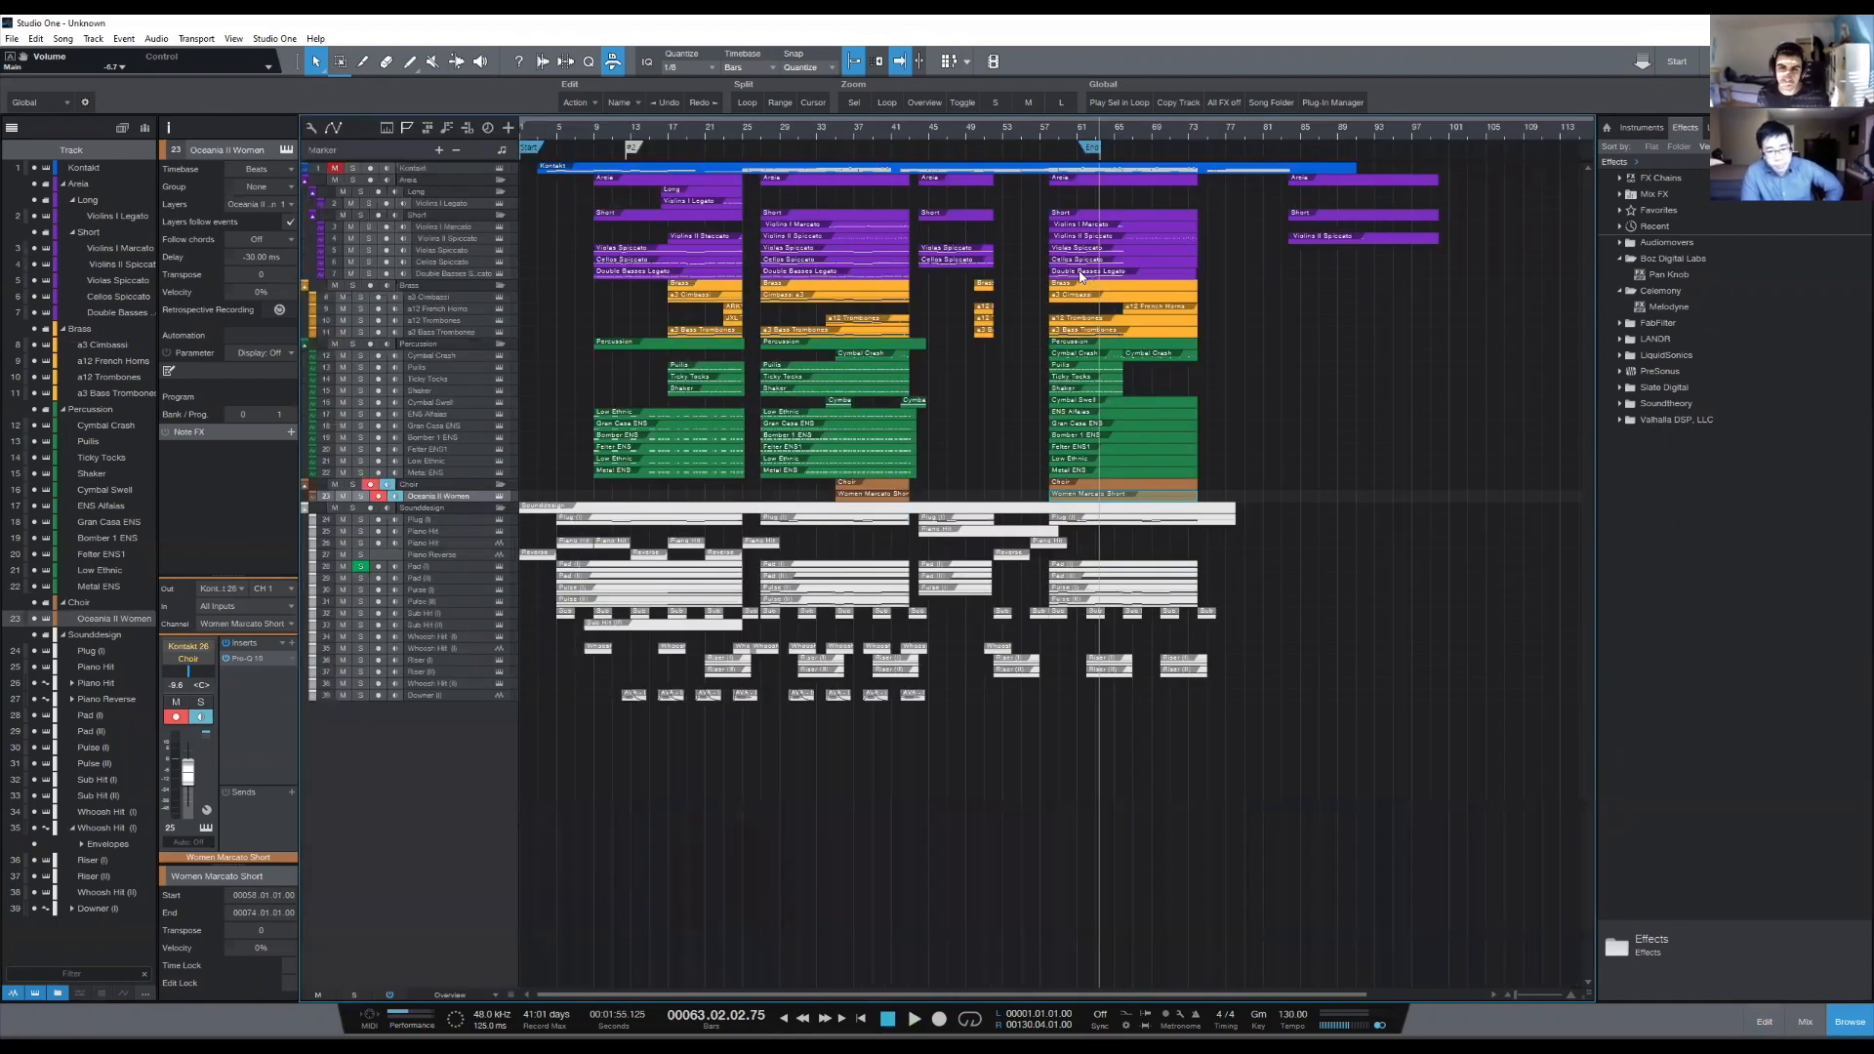
- Extend the start of the a12 French Horns event in the final section back to bar 58
click(1035, 142)
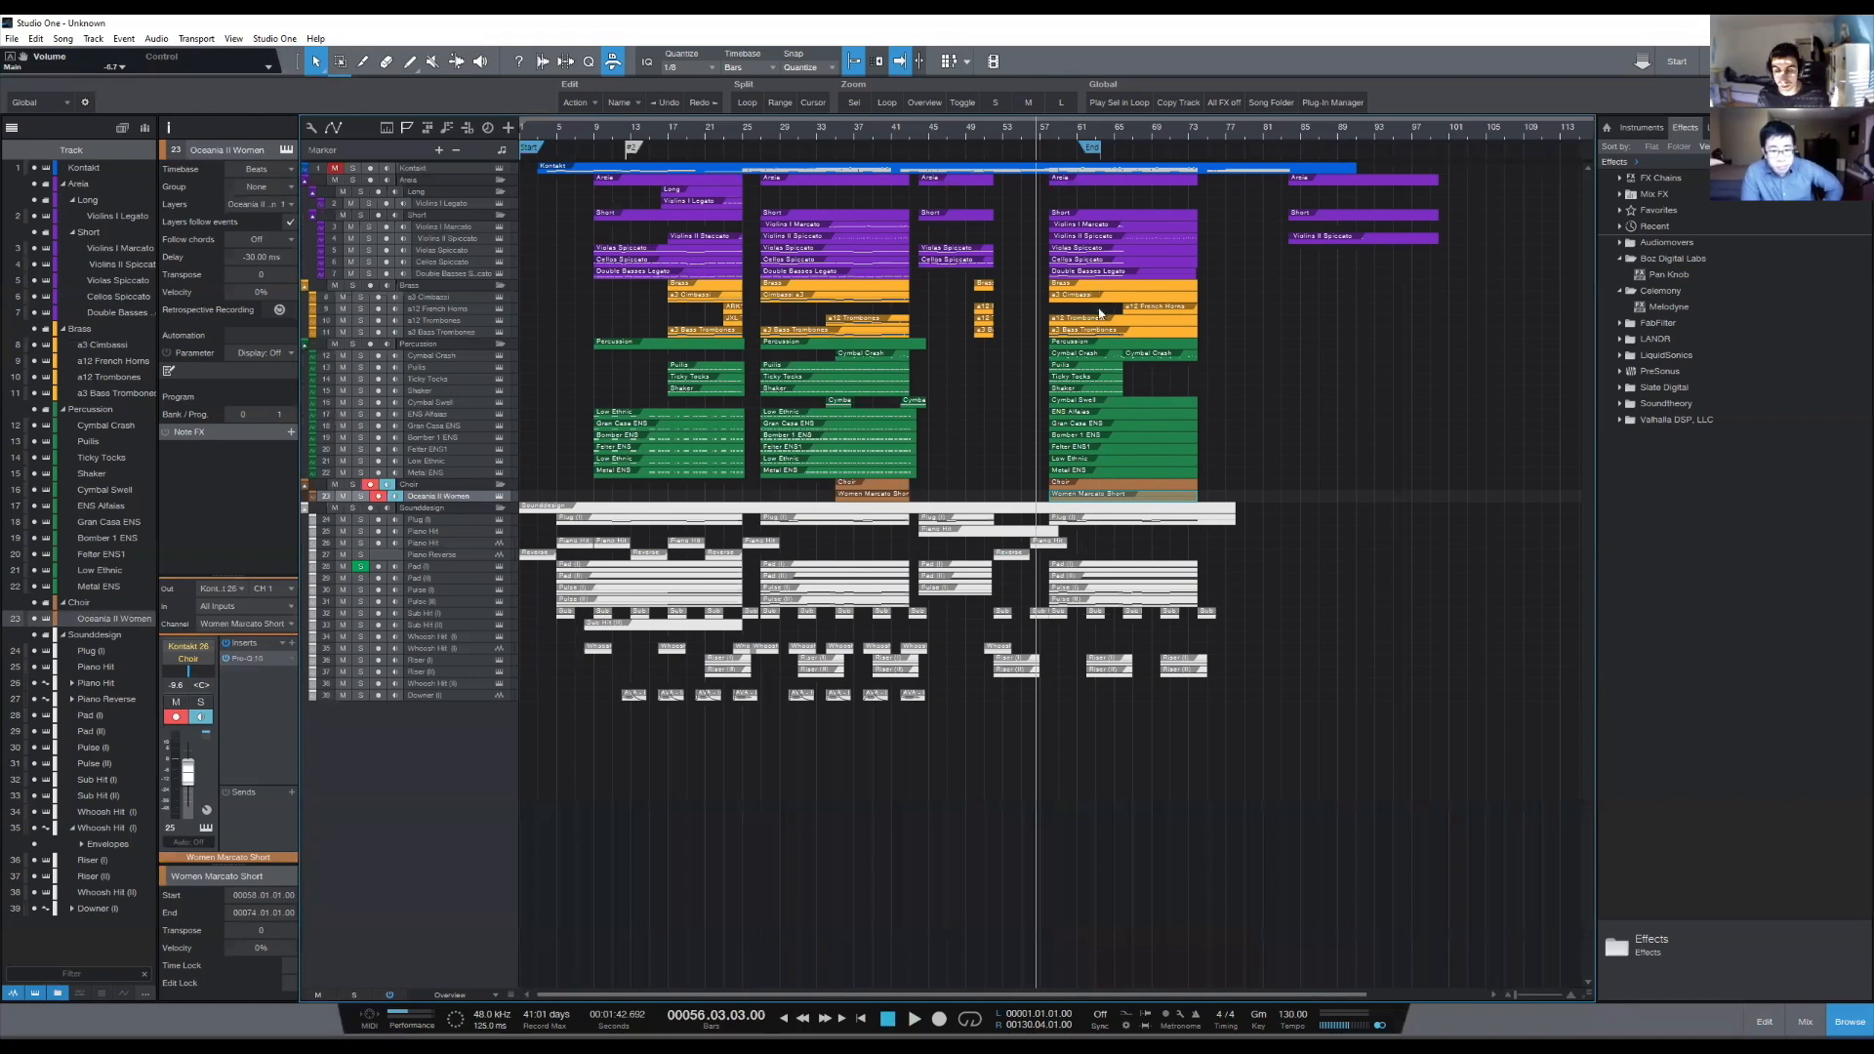
scroll(1217, 299, up, 2)
scroll(1144, 444, down, 1)
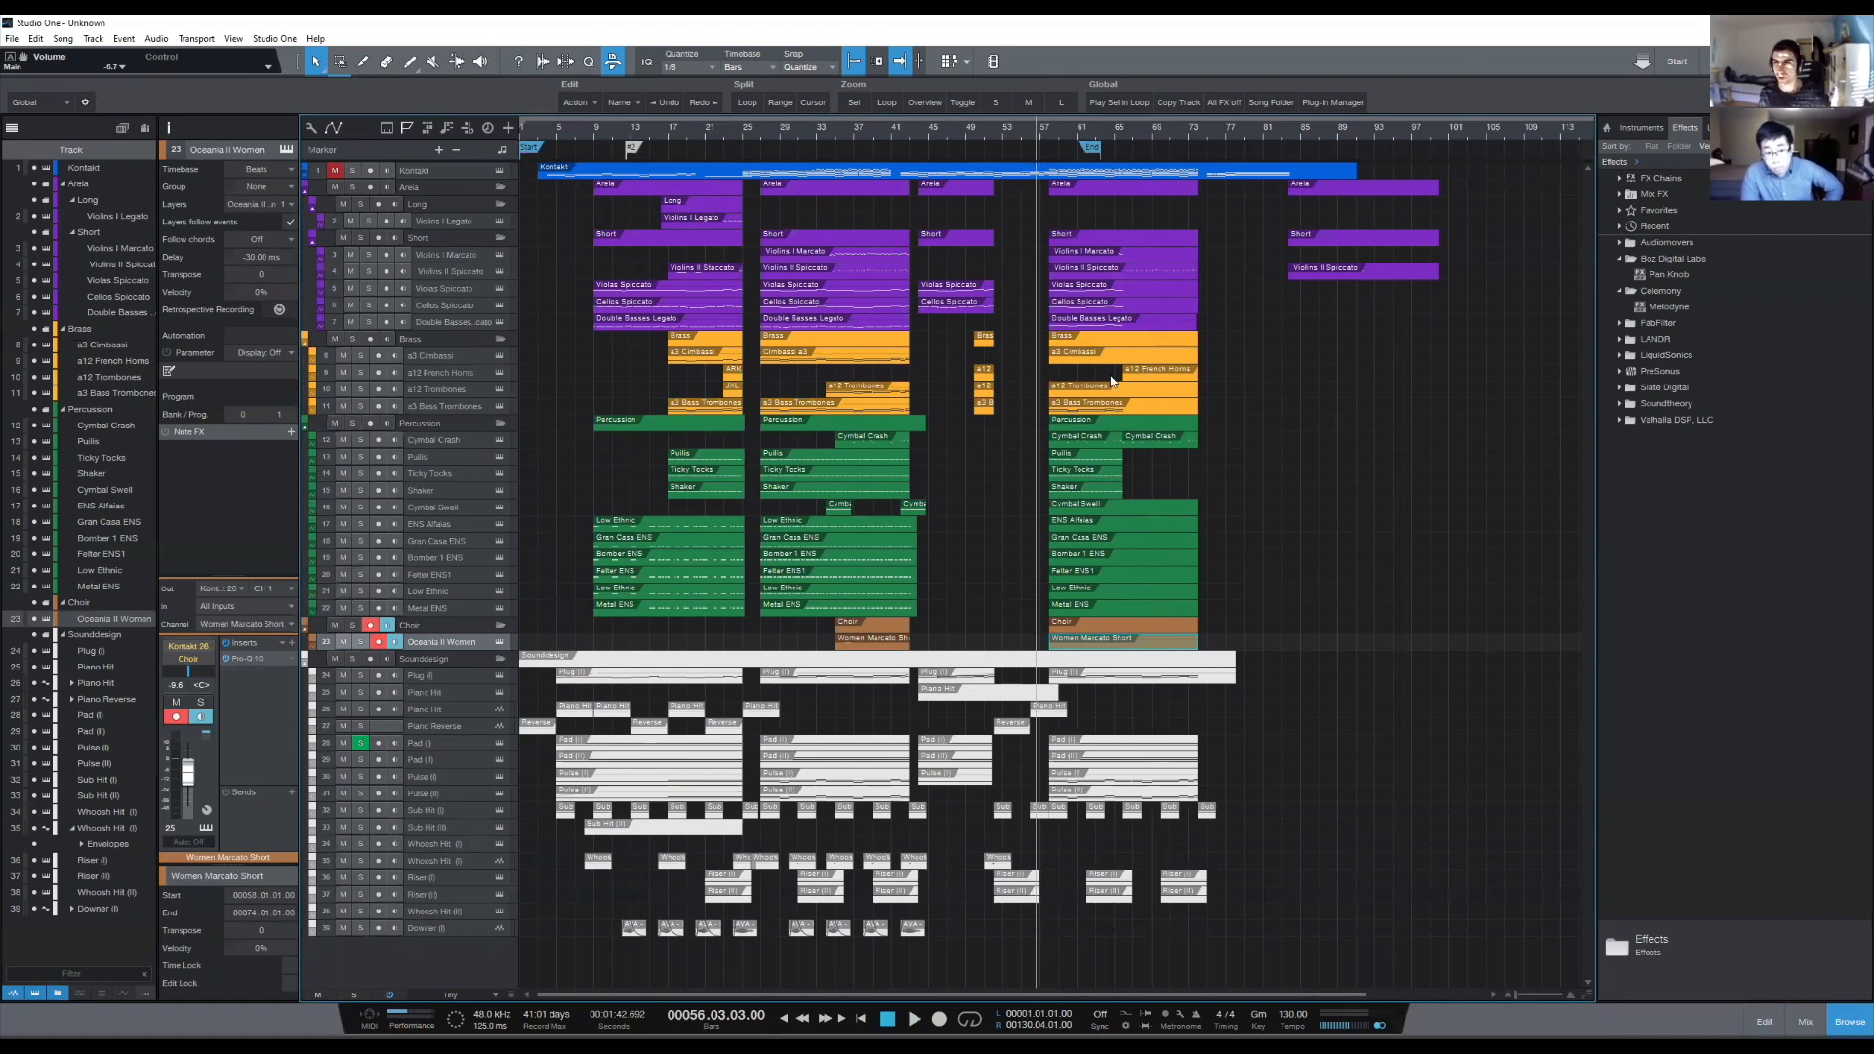
click(1053, 146)
drag(1118, 373, 1051, 382)
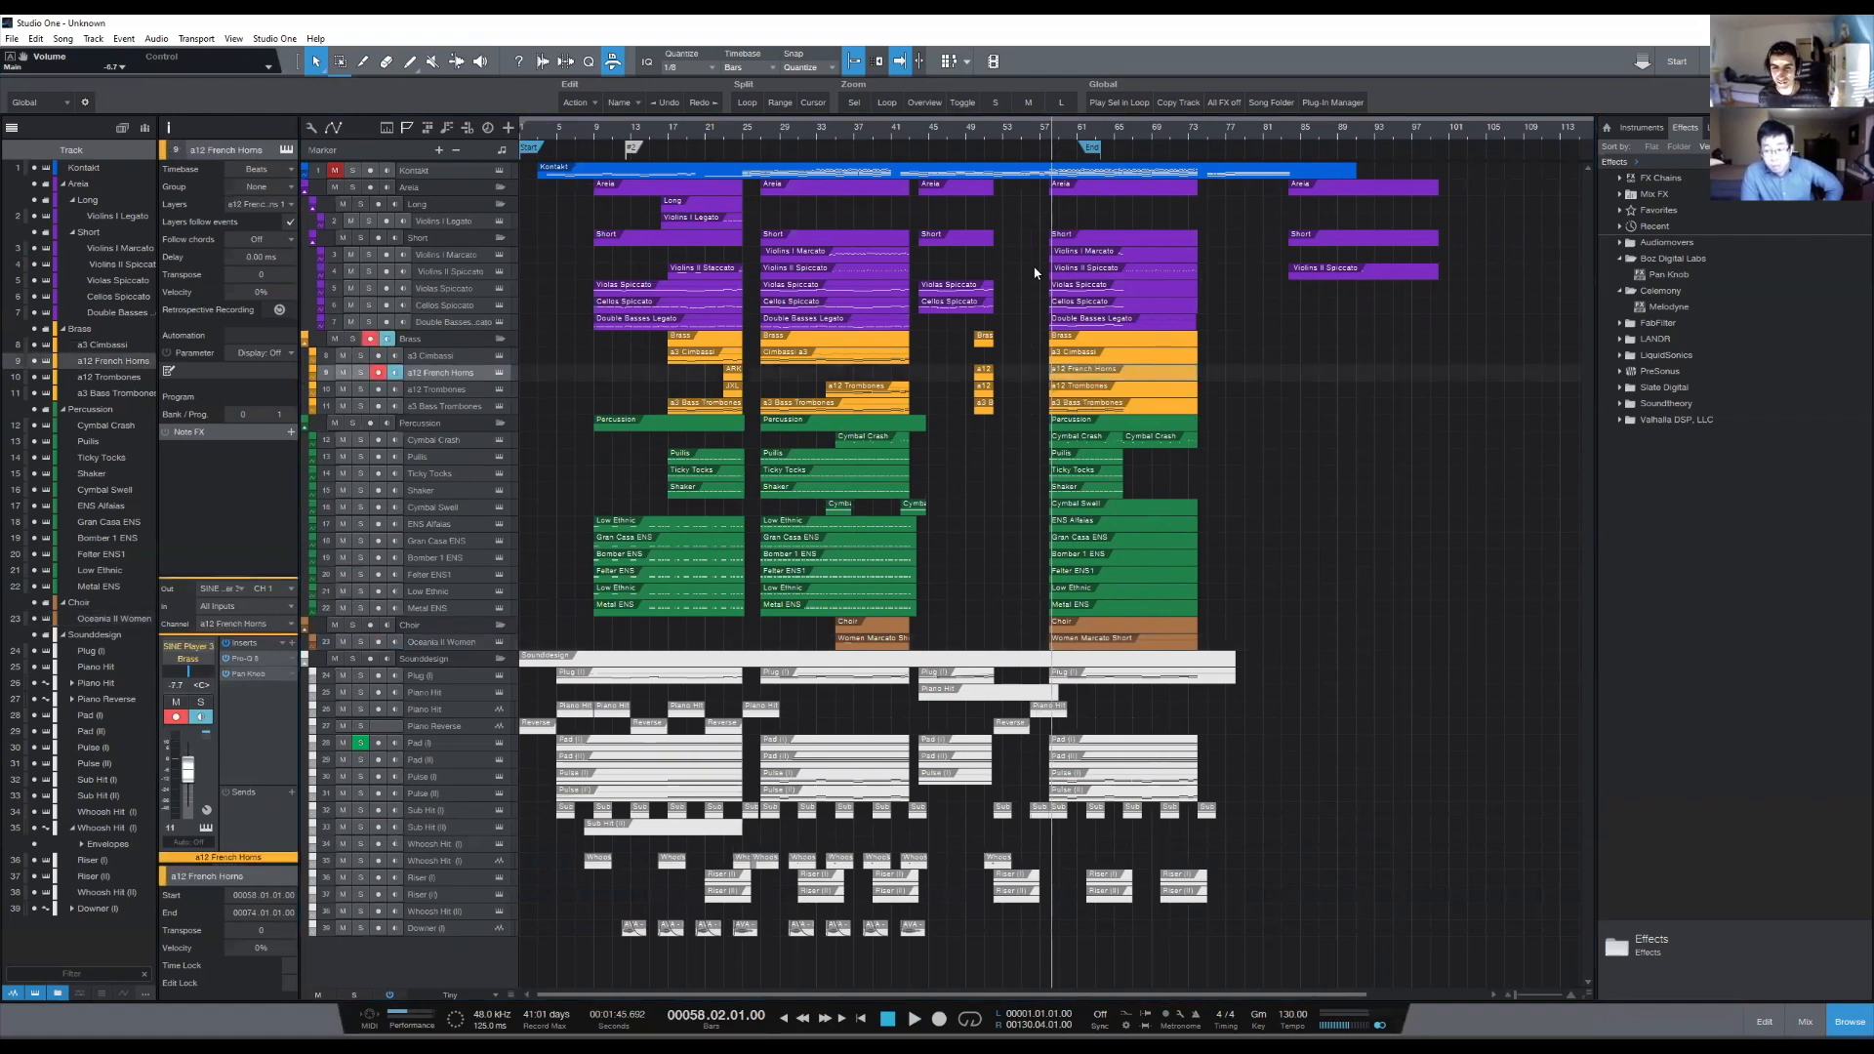
- Examine the arrangement between bars 26 and 51, placing the playback cursor at the section transitions around bars 43, 44 and 51
click(753, 127)
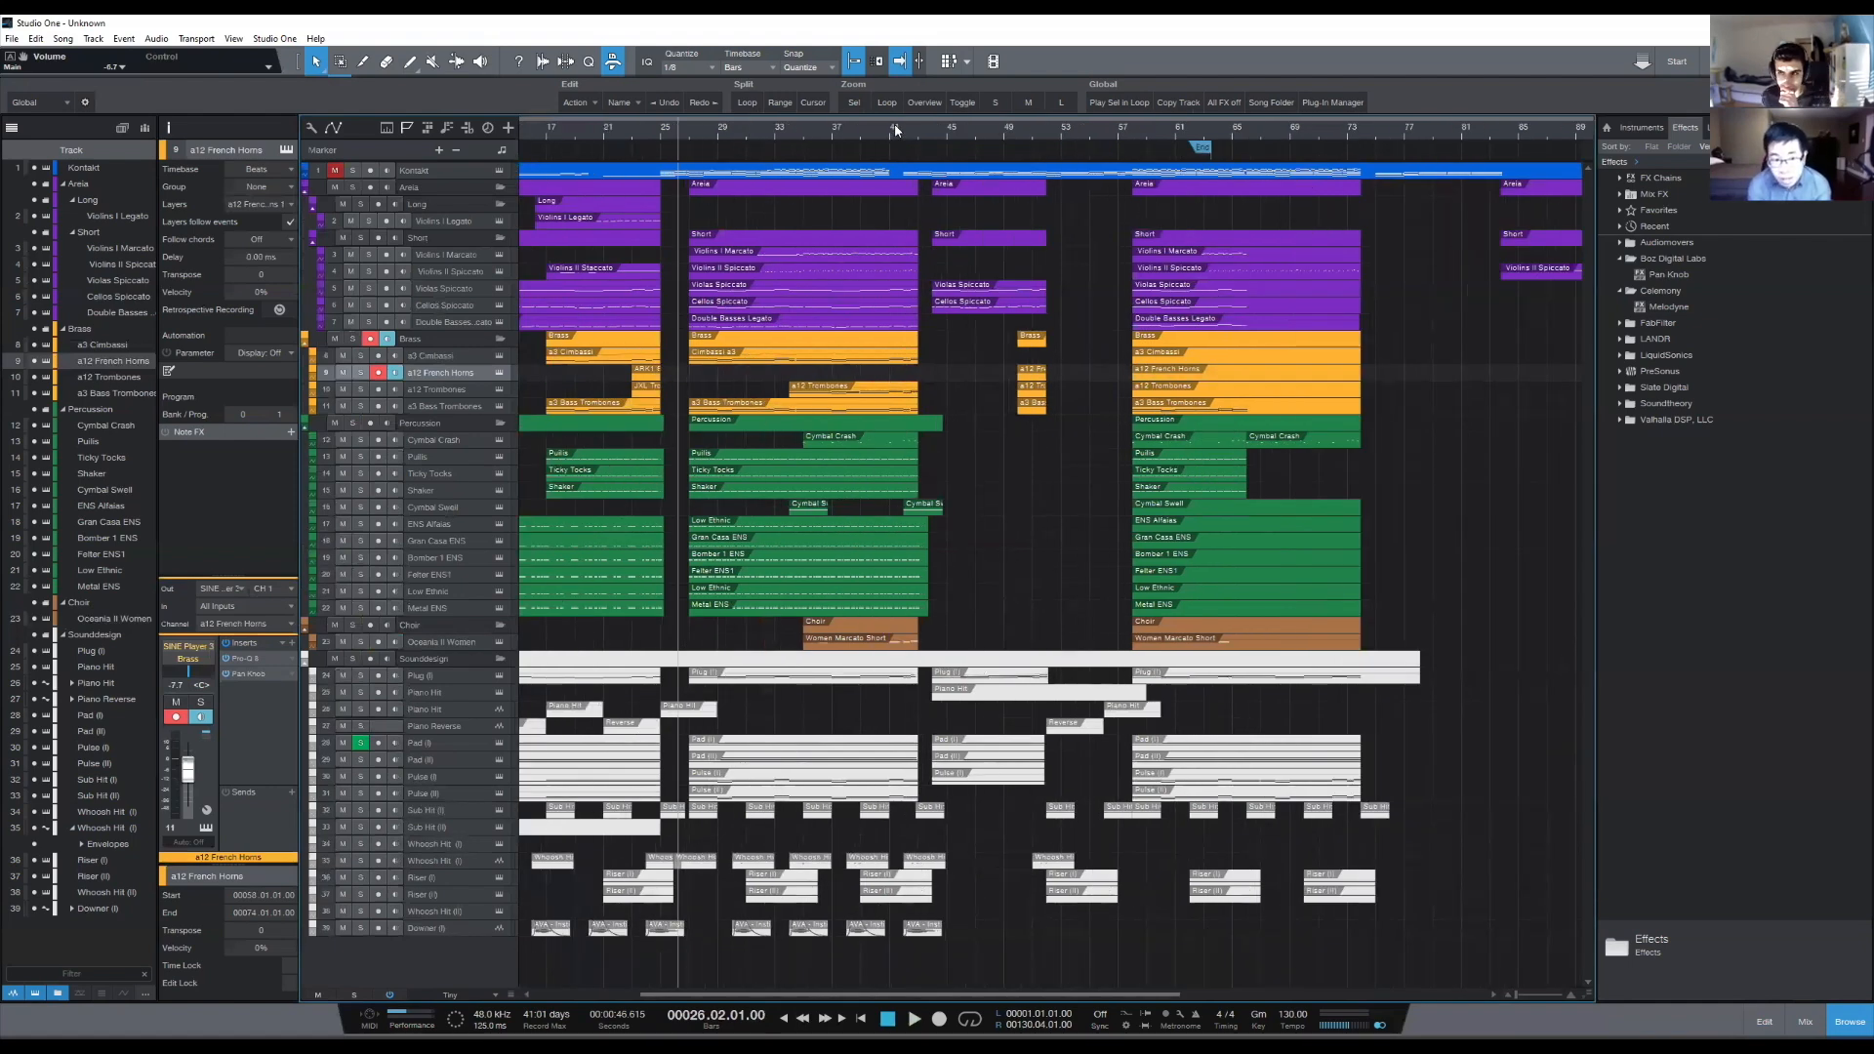
scroll(896, 130, up, 3)
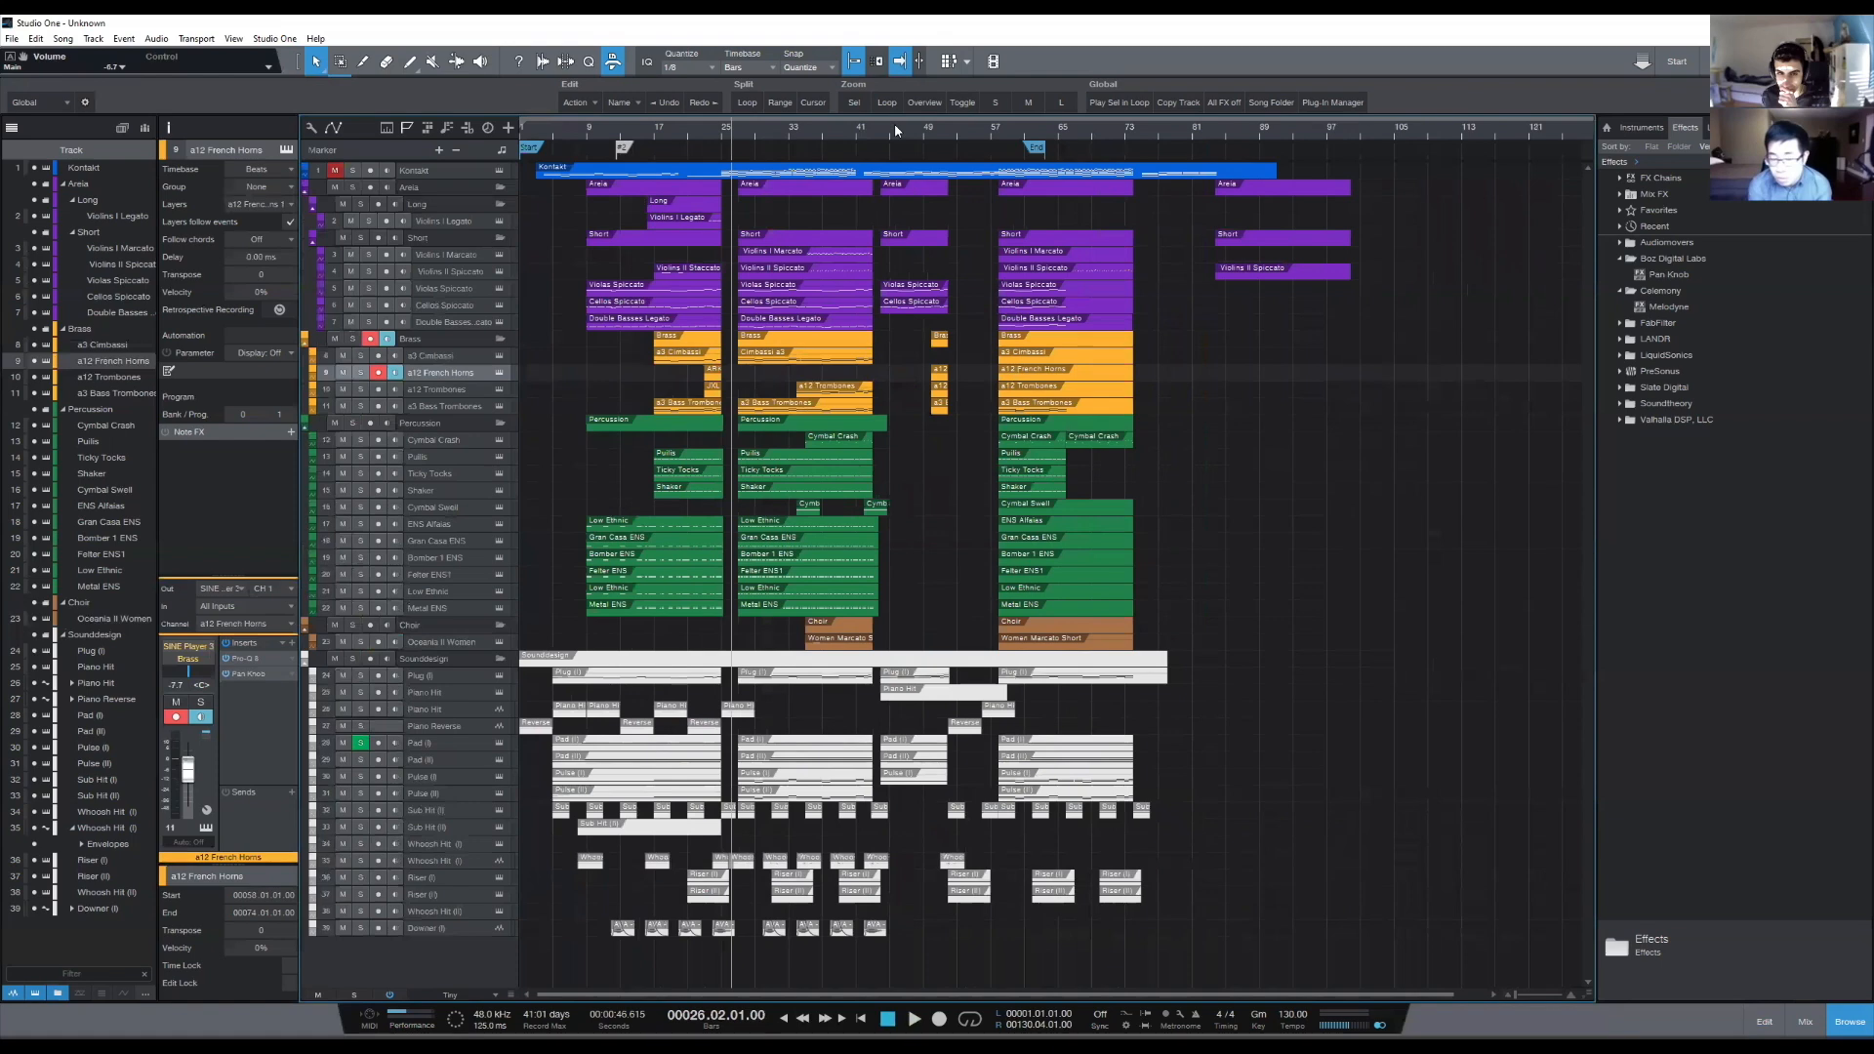
drag(933, 135, 947, 134)
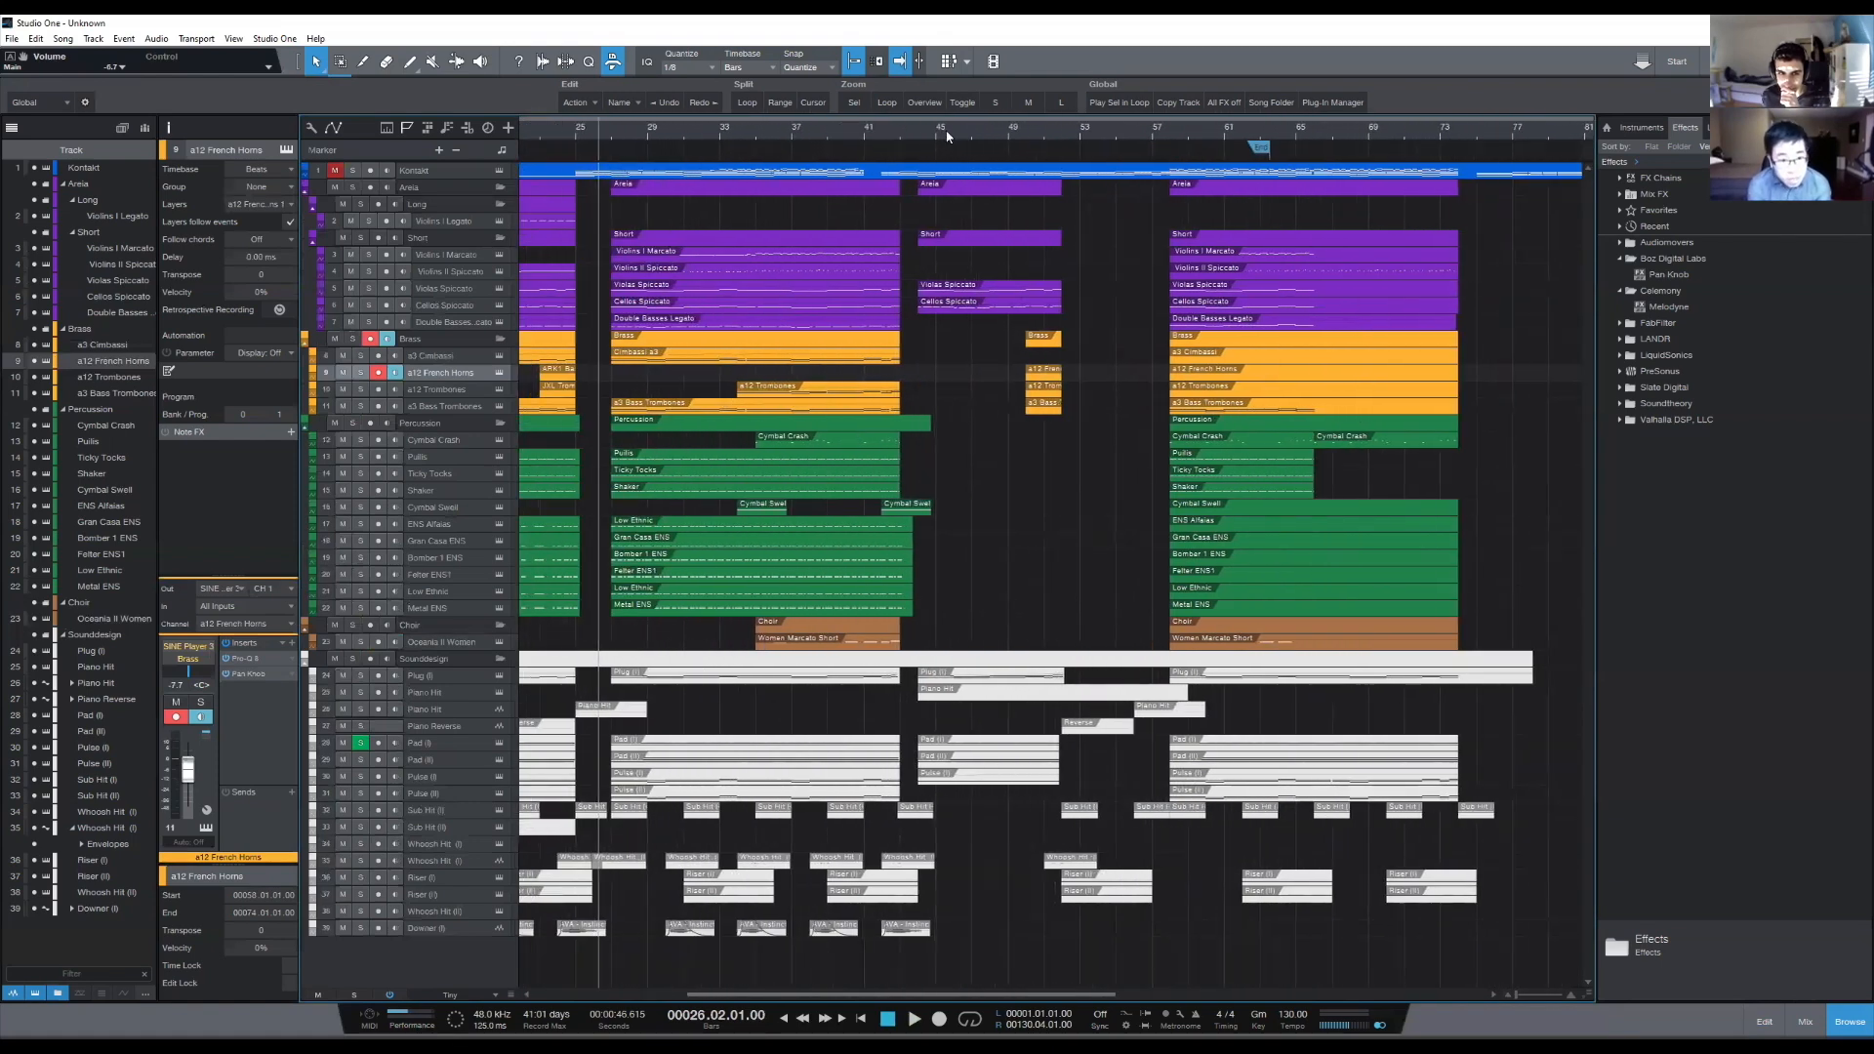
click(895, 143)
click(900, 140)
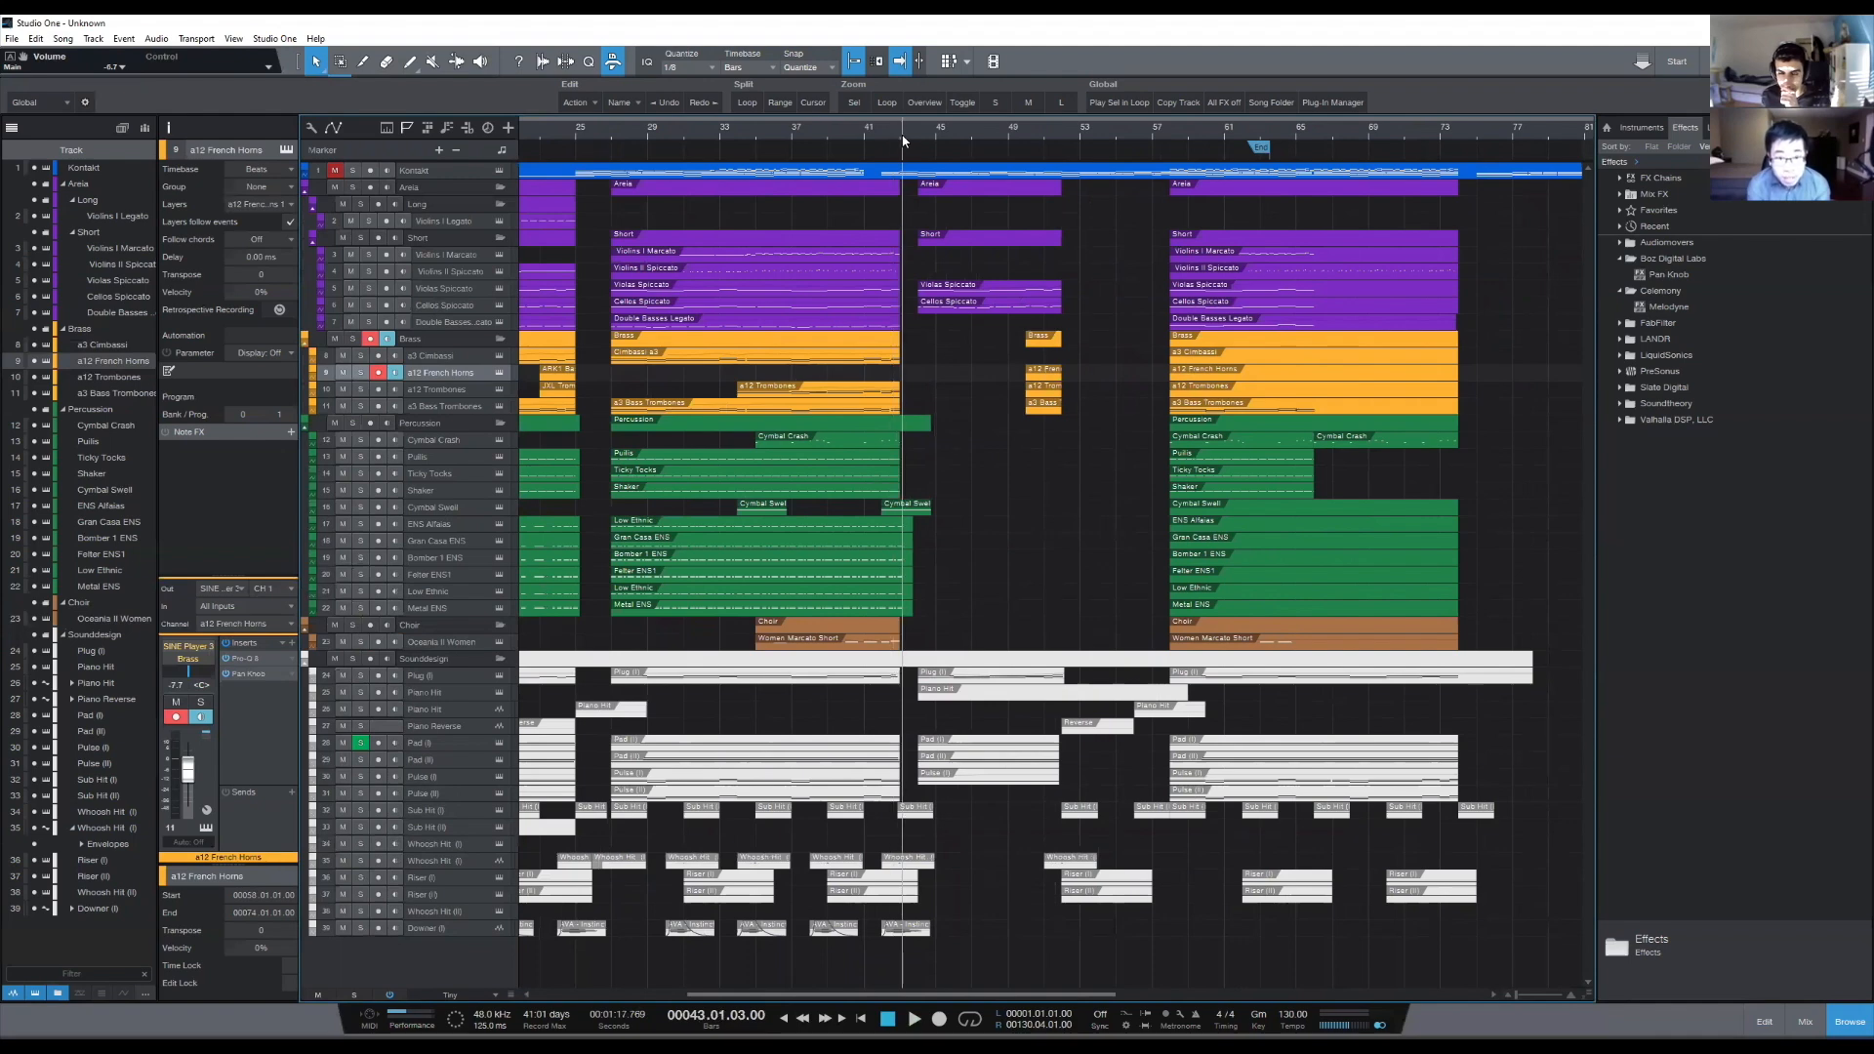
scroll(900, 138, up, 2)
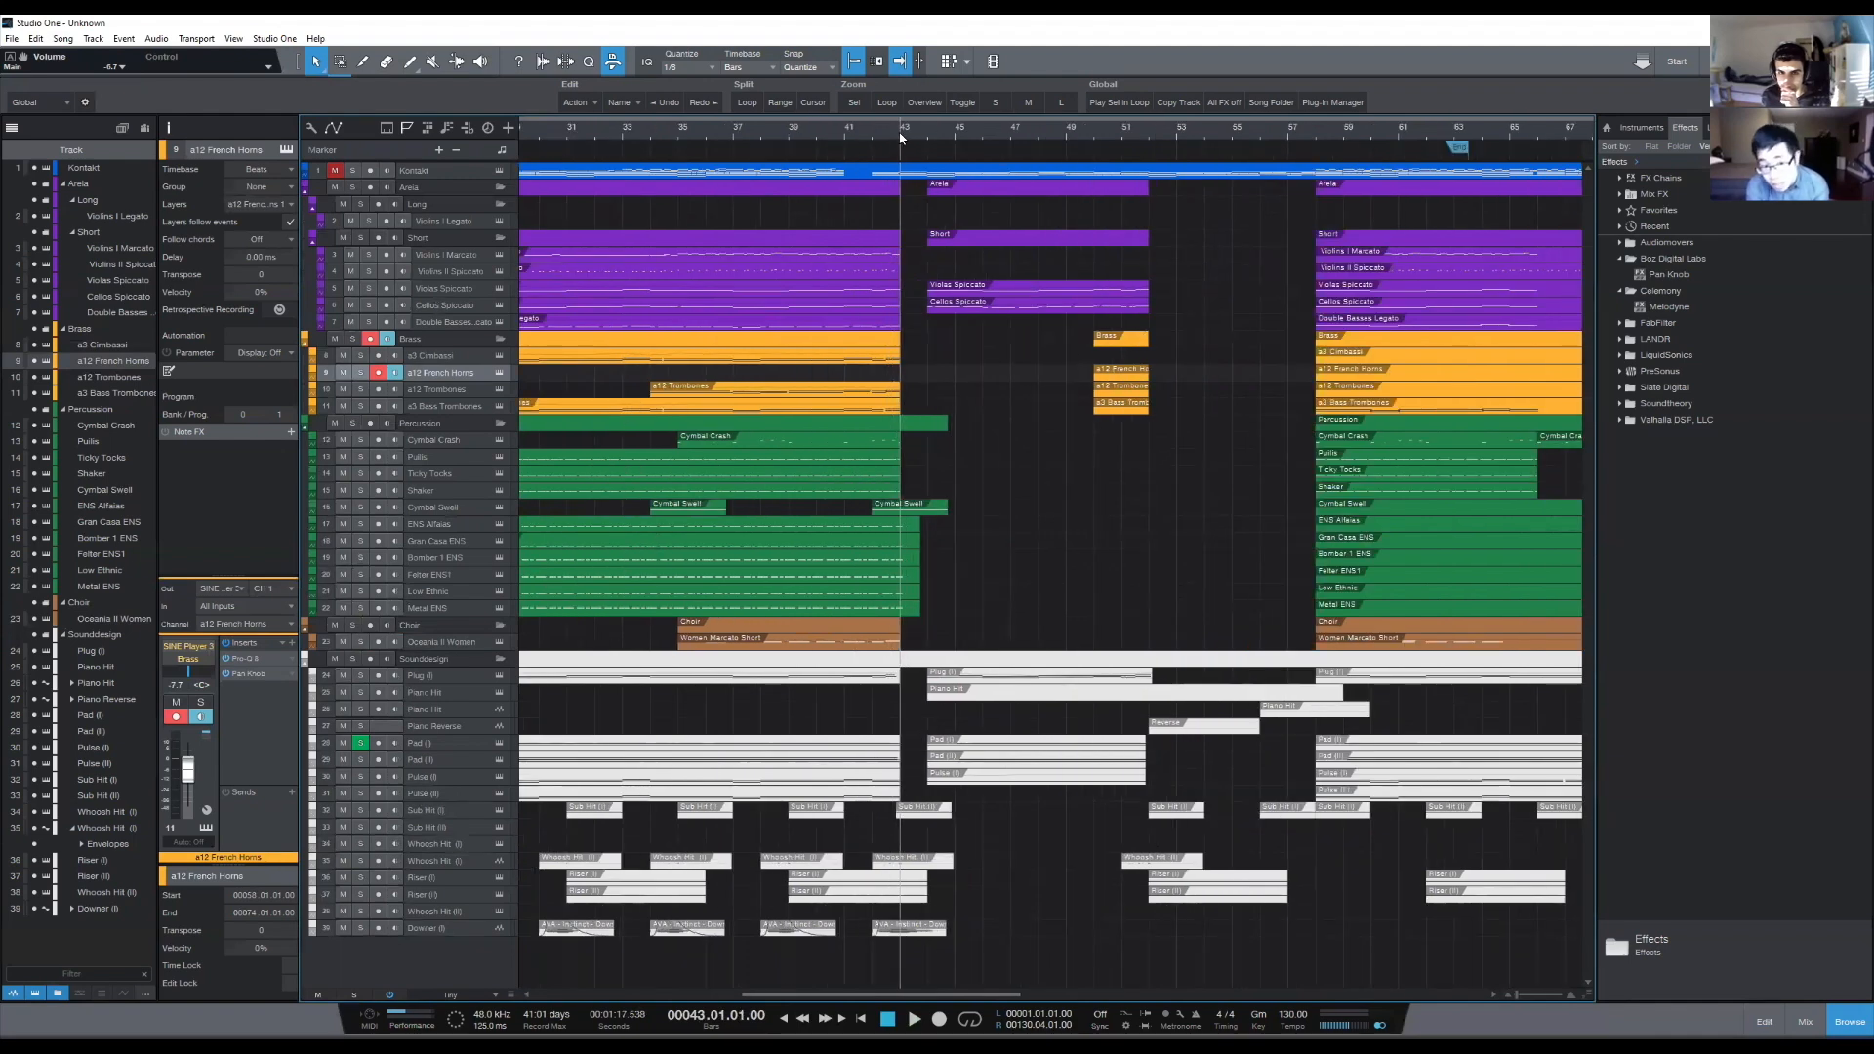
click(944, 133)
click(953, 135)
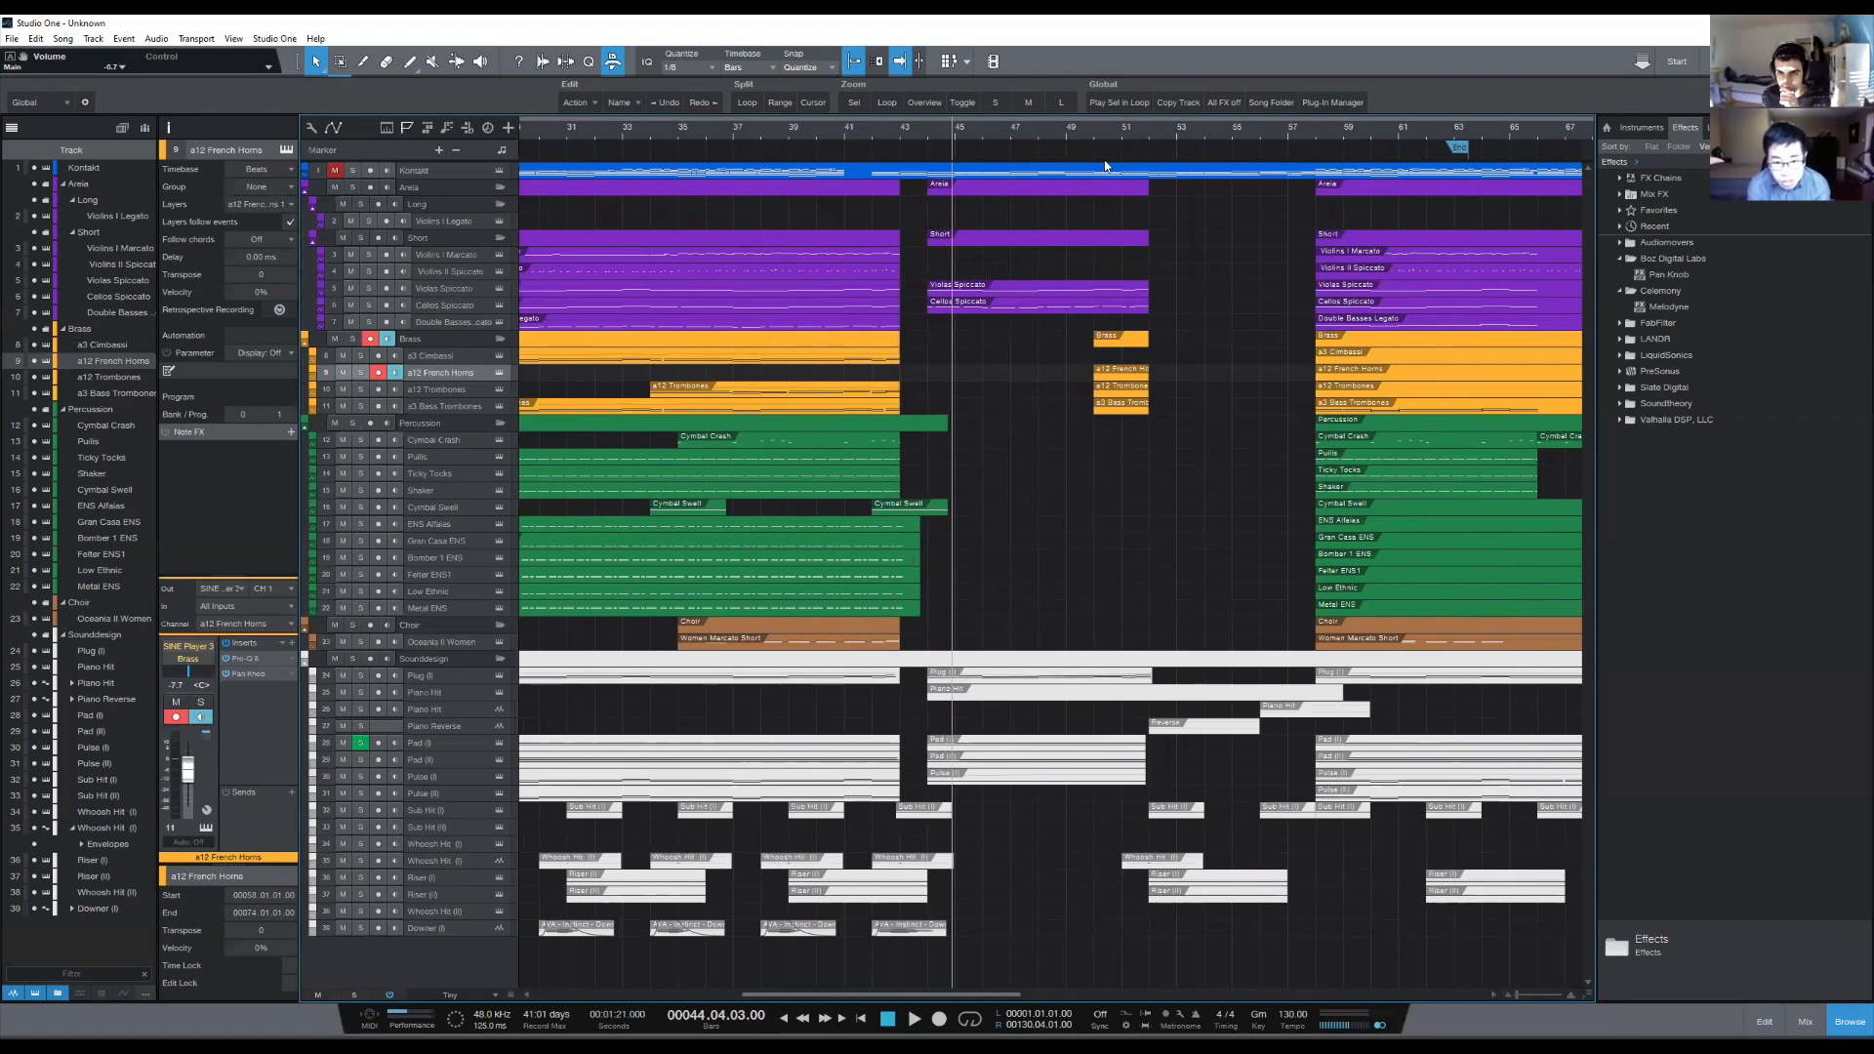
click(1137, 136)
- Save the song
scroll(1135, 136, up, 4)
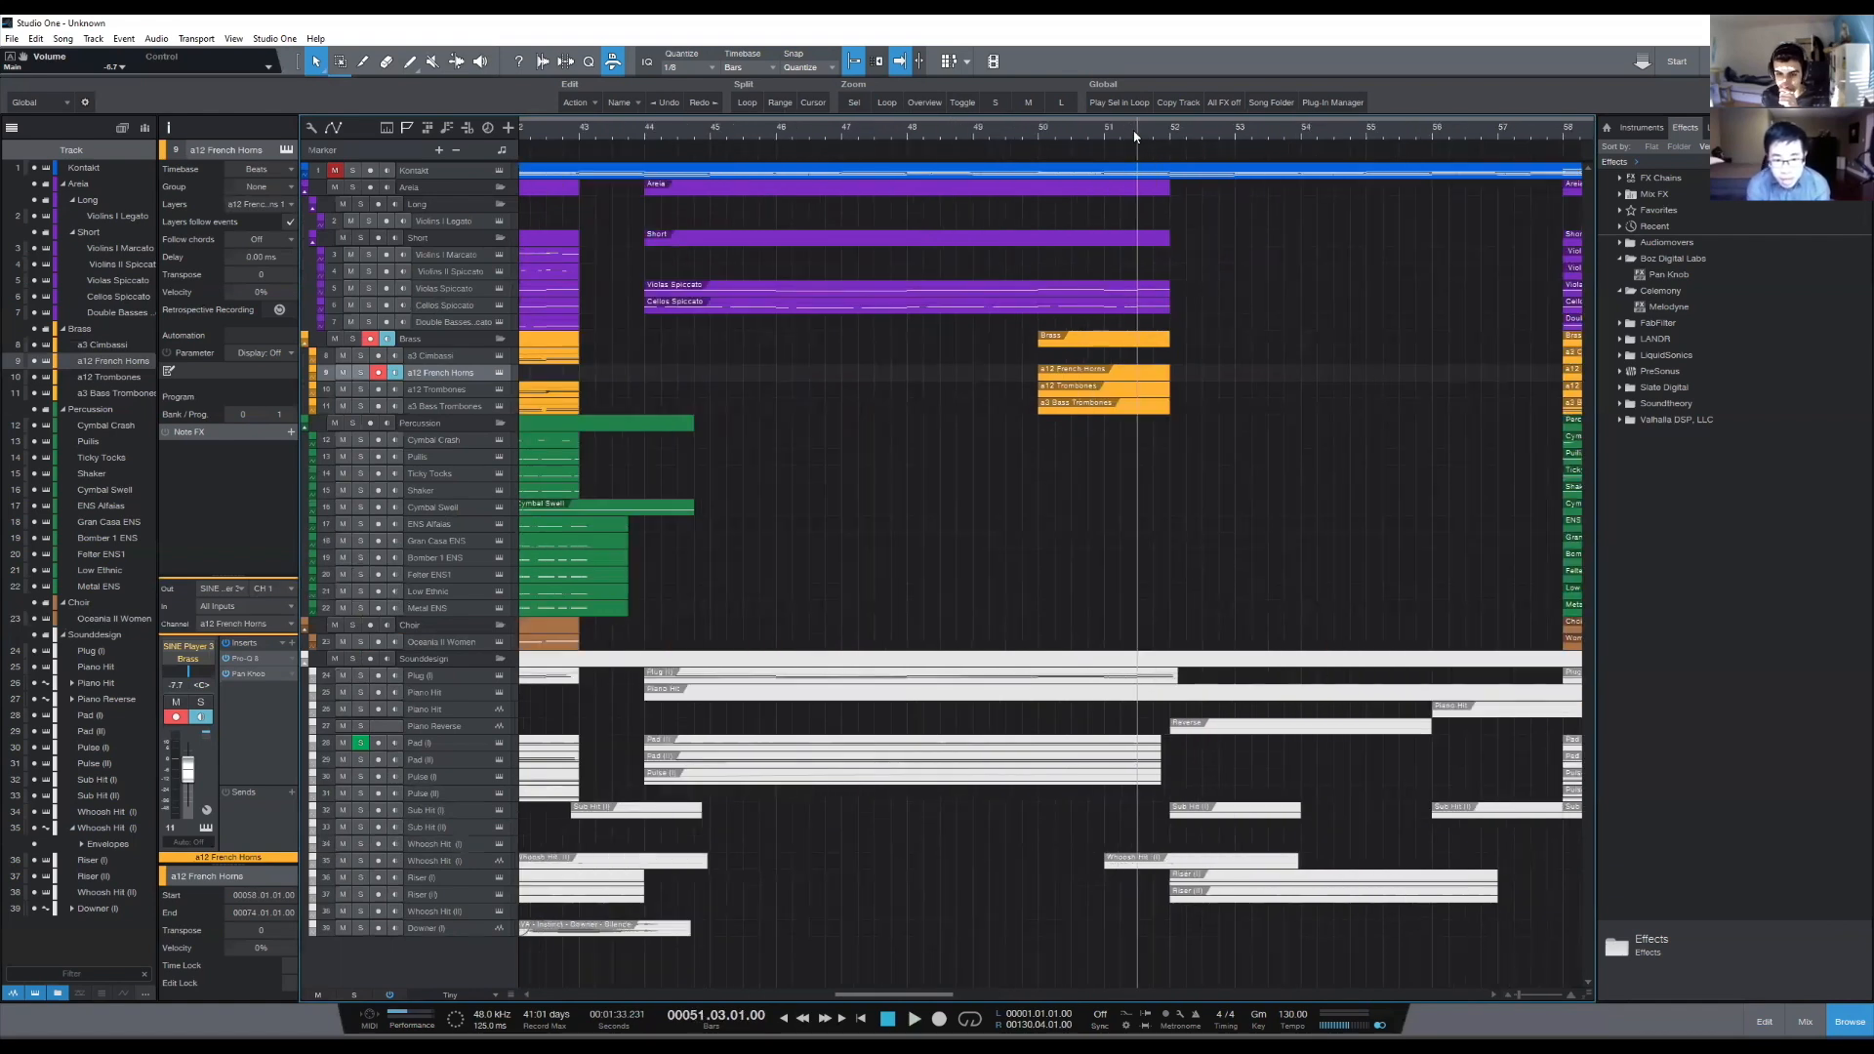
scroll(1135, 135, down, 4)
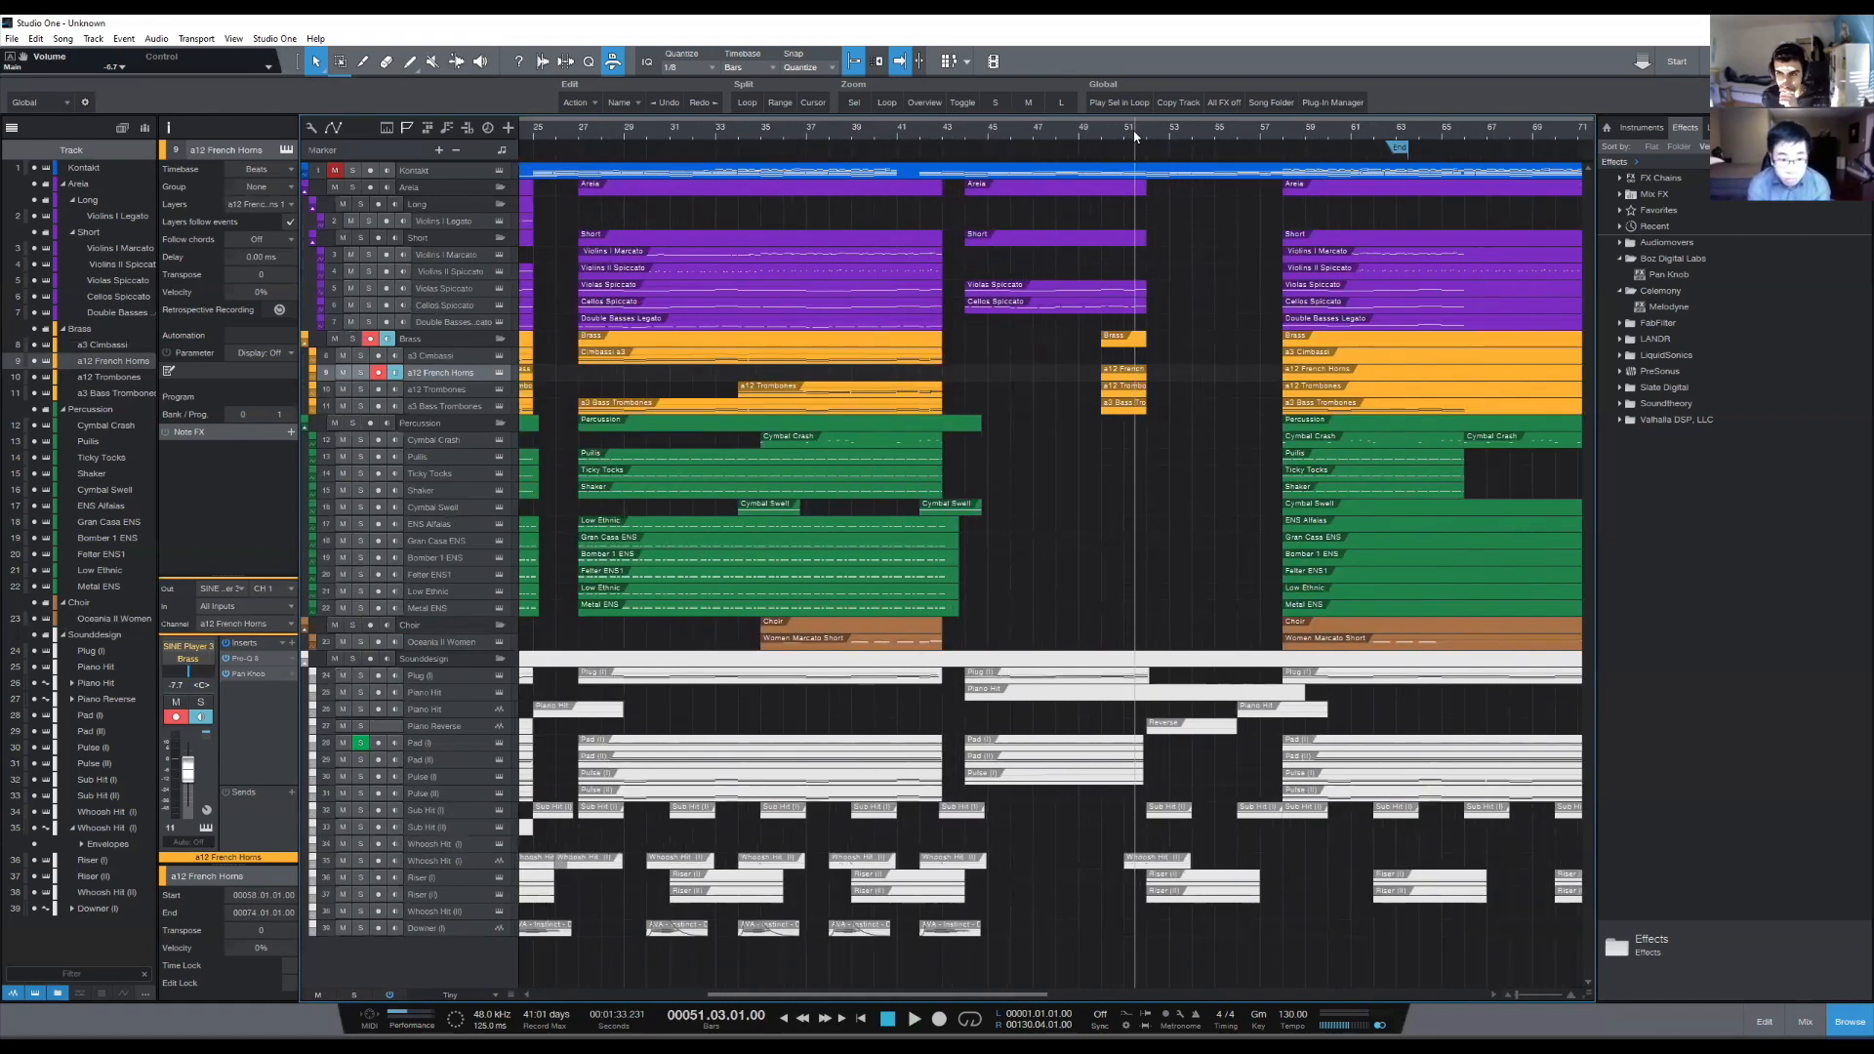
key(ctrl+s)
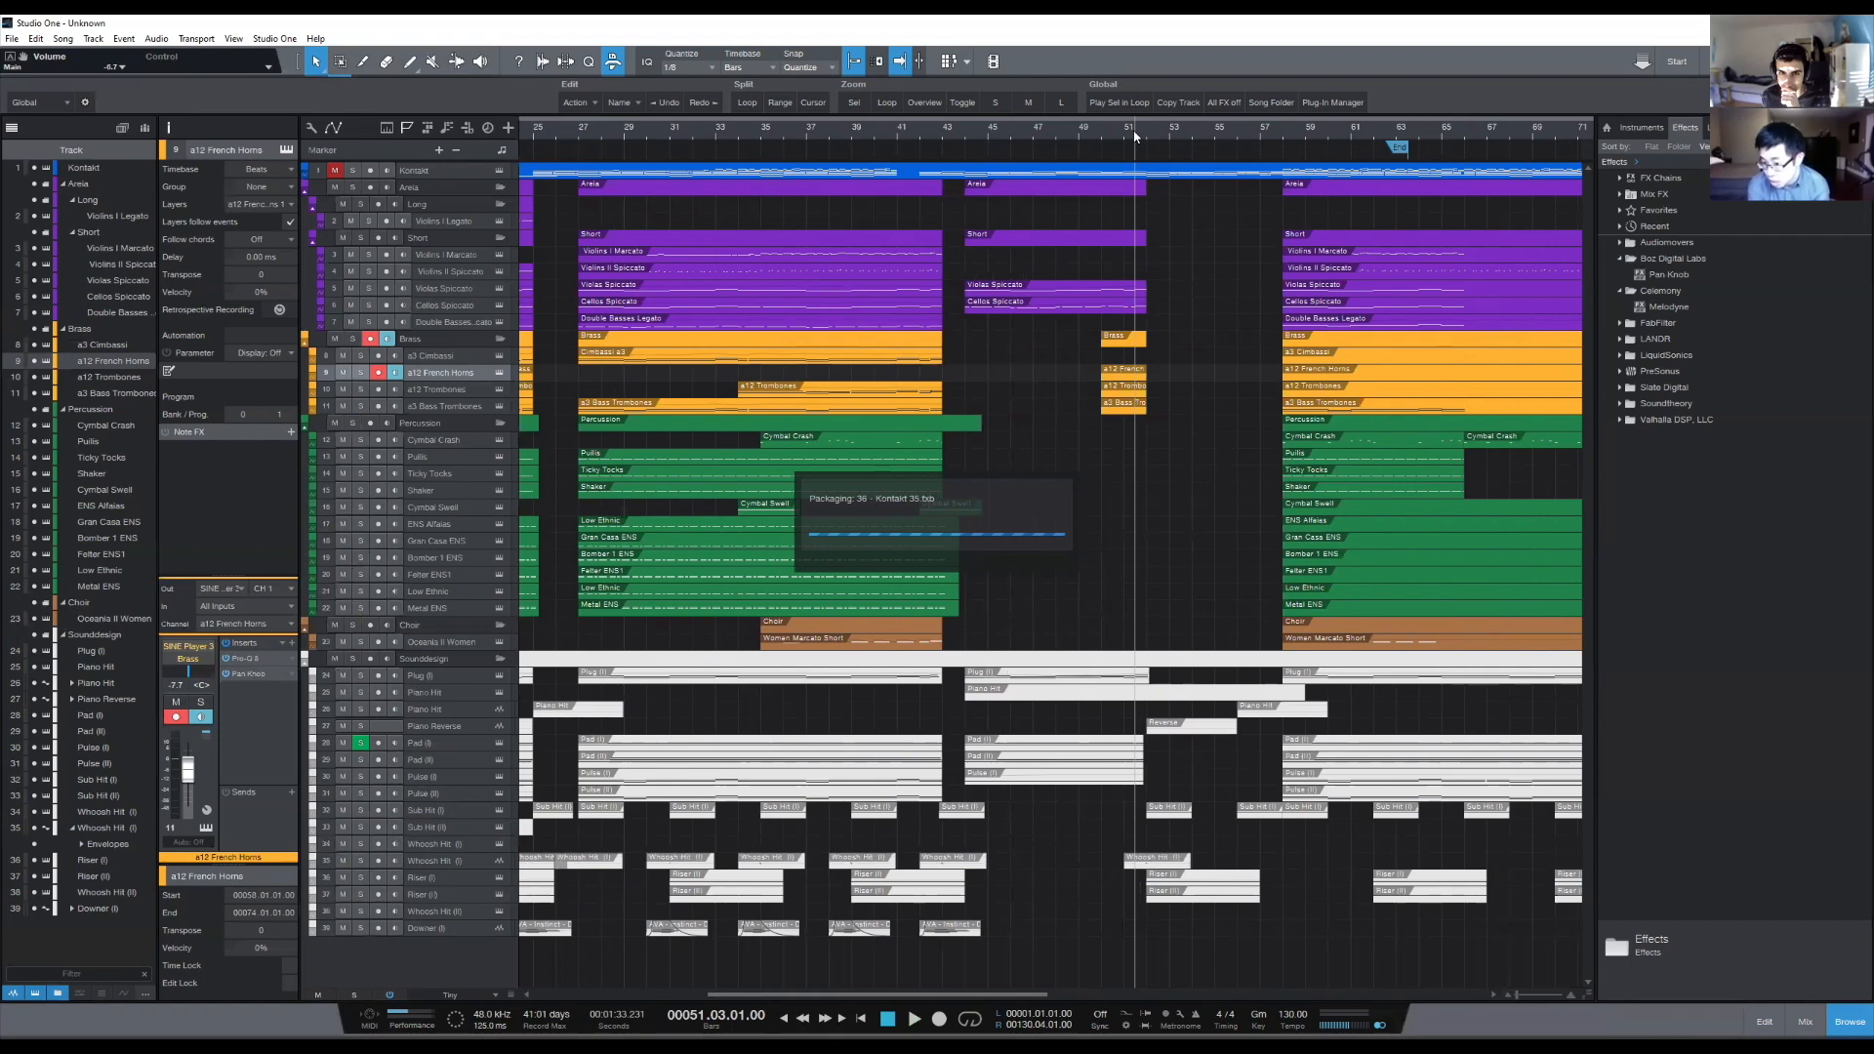
- Place the playback cursor just before bar 44 and examine the transition into the sparse middle section
scroll(1132, 135, down, 1)
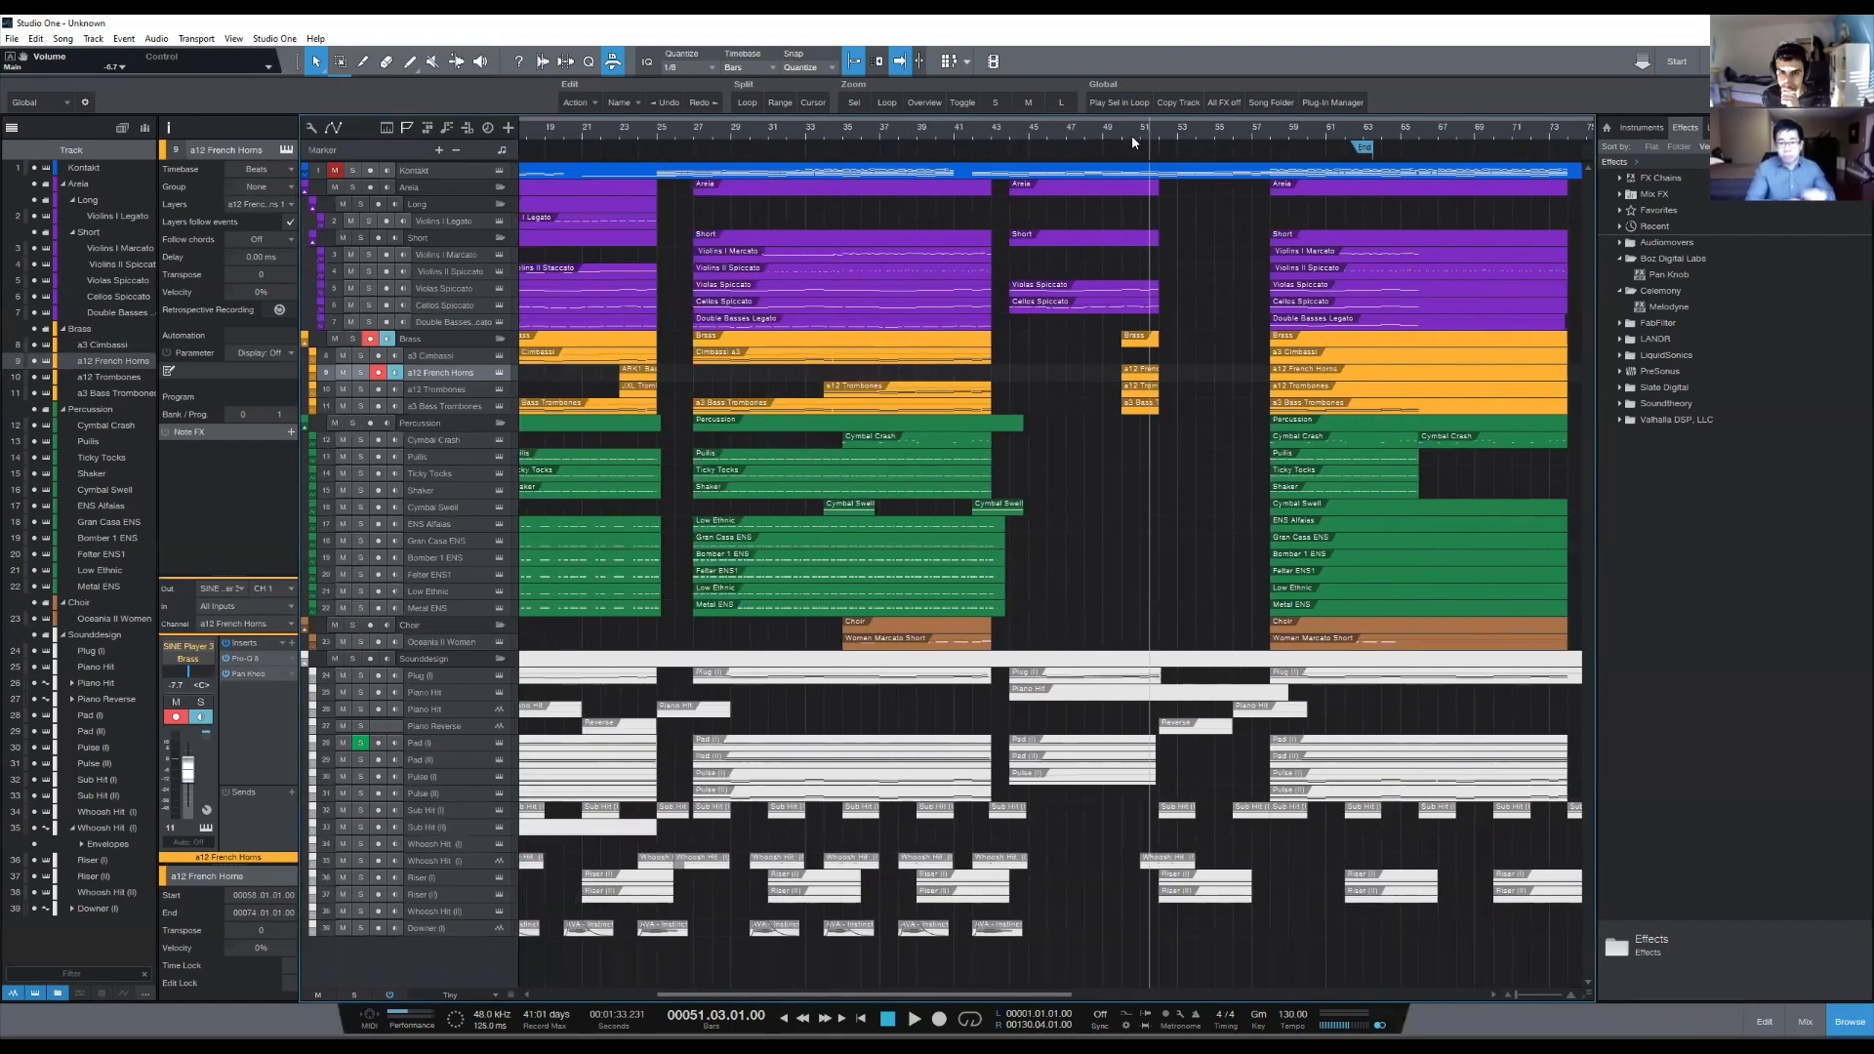
scroll(1127, 134, left, 1)
click(1027, 130)
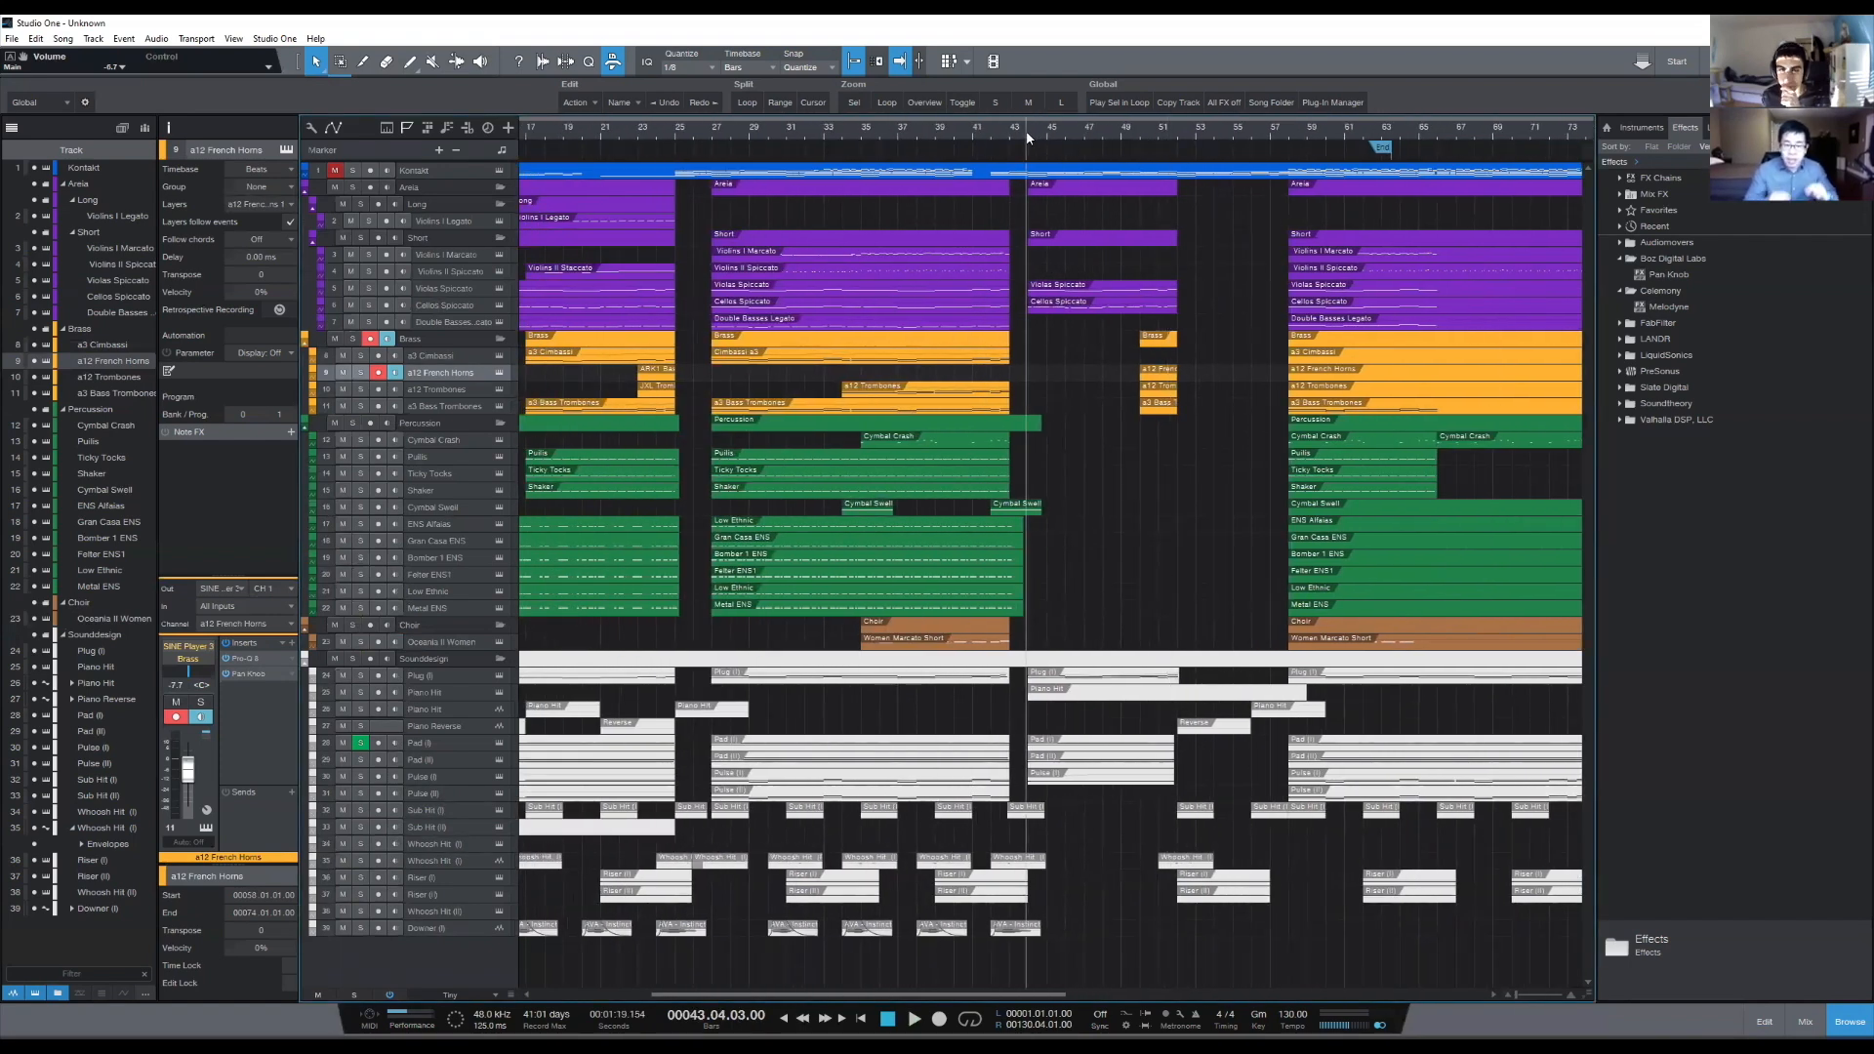
scroll(1044, 135, up, 2)
scroll(1050, 131, down, 2)
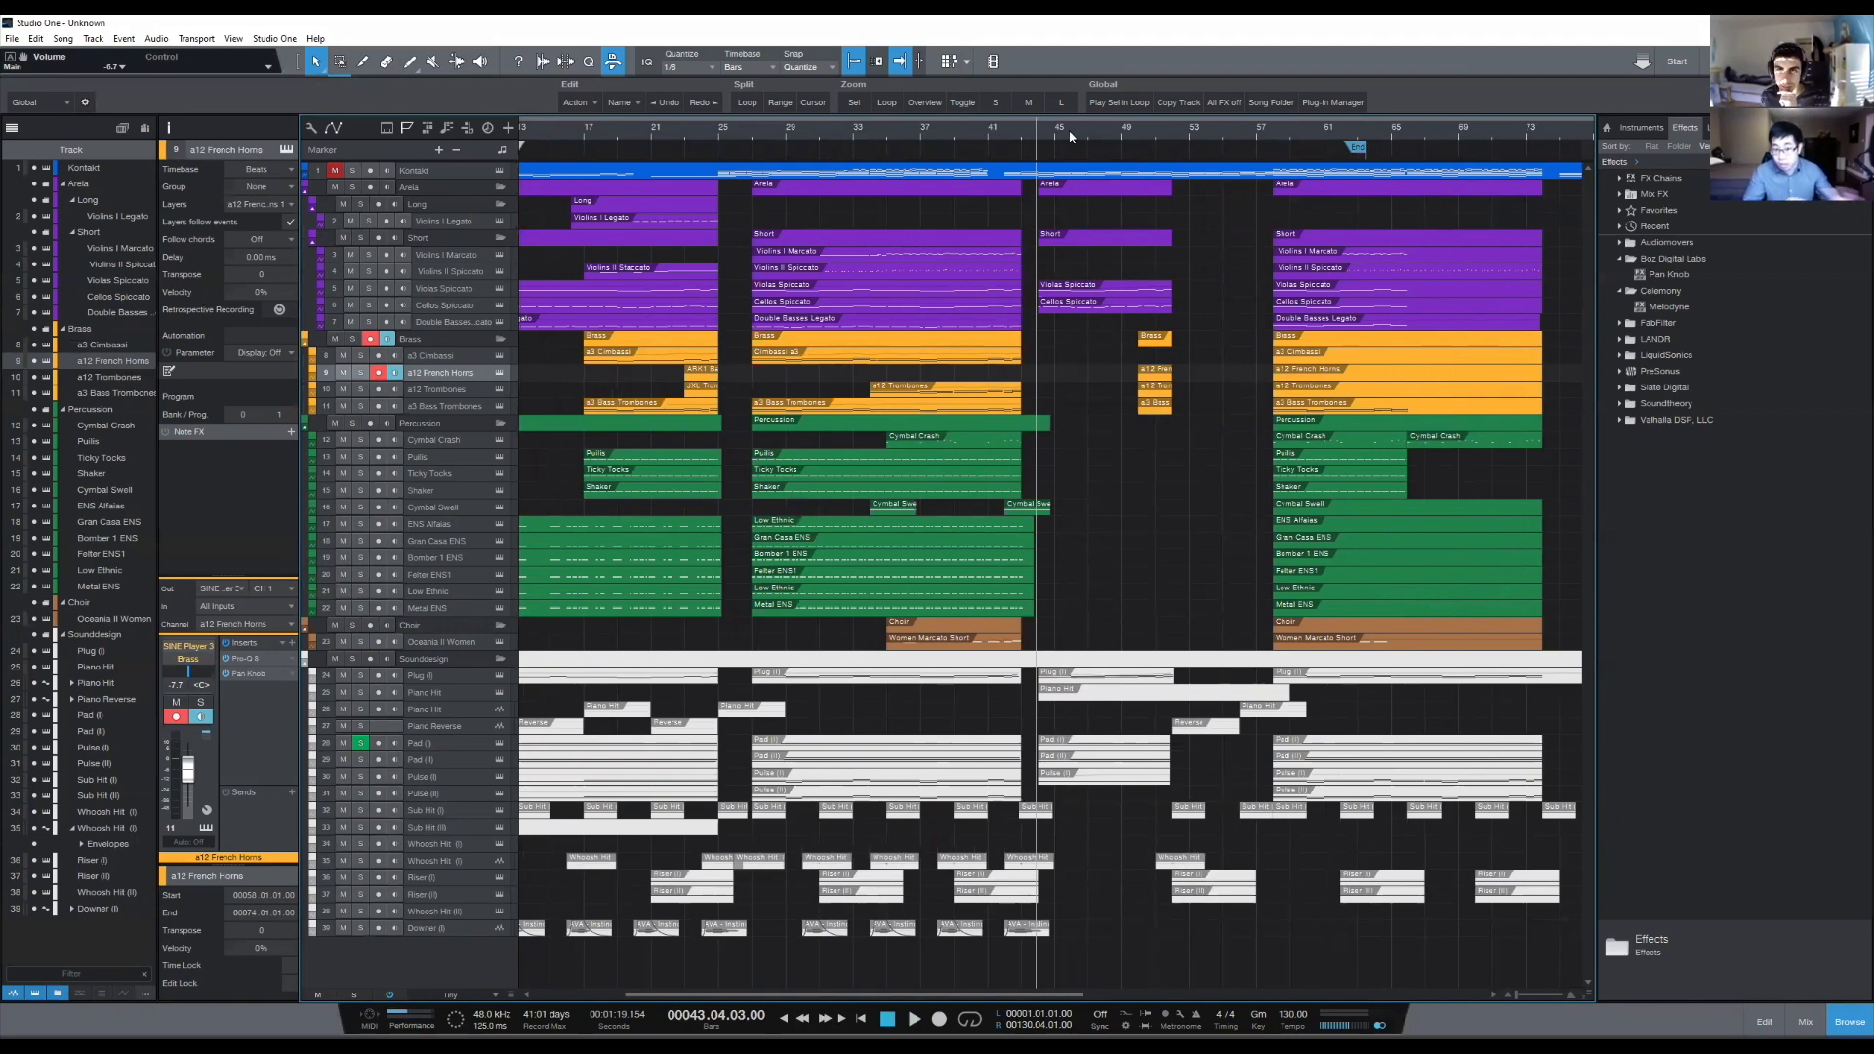
scroll(1070, 135, up, 2)
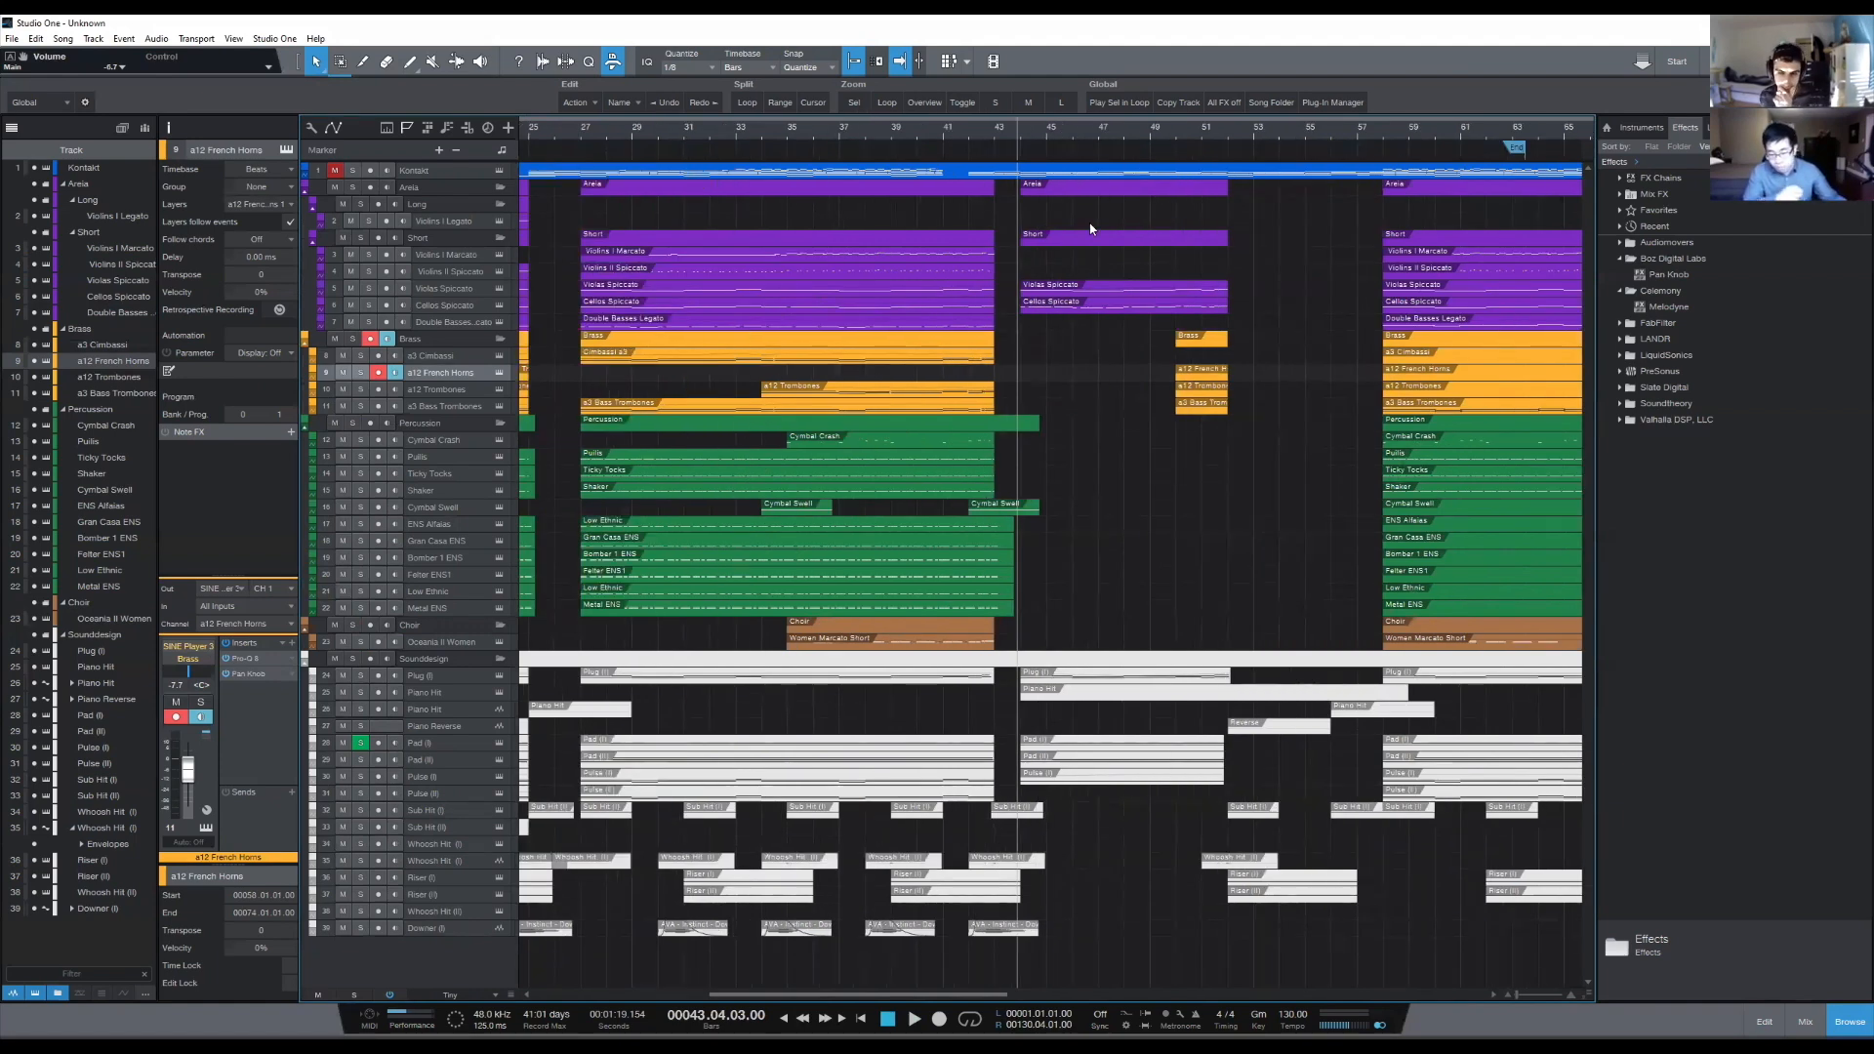
- Examine the arrangement around the transition into the sparse middle section, placing the playback cursor just before bar 44
scroll(1012, 137, down, 4)
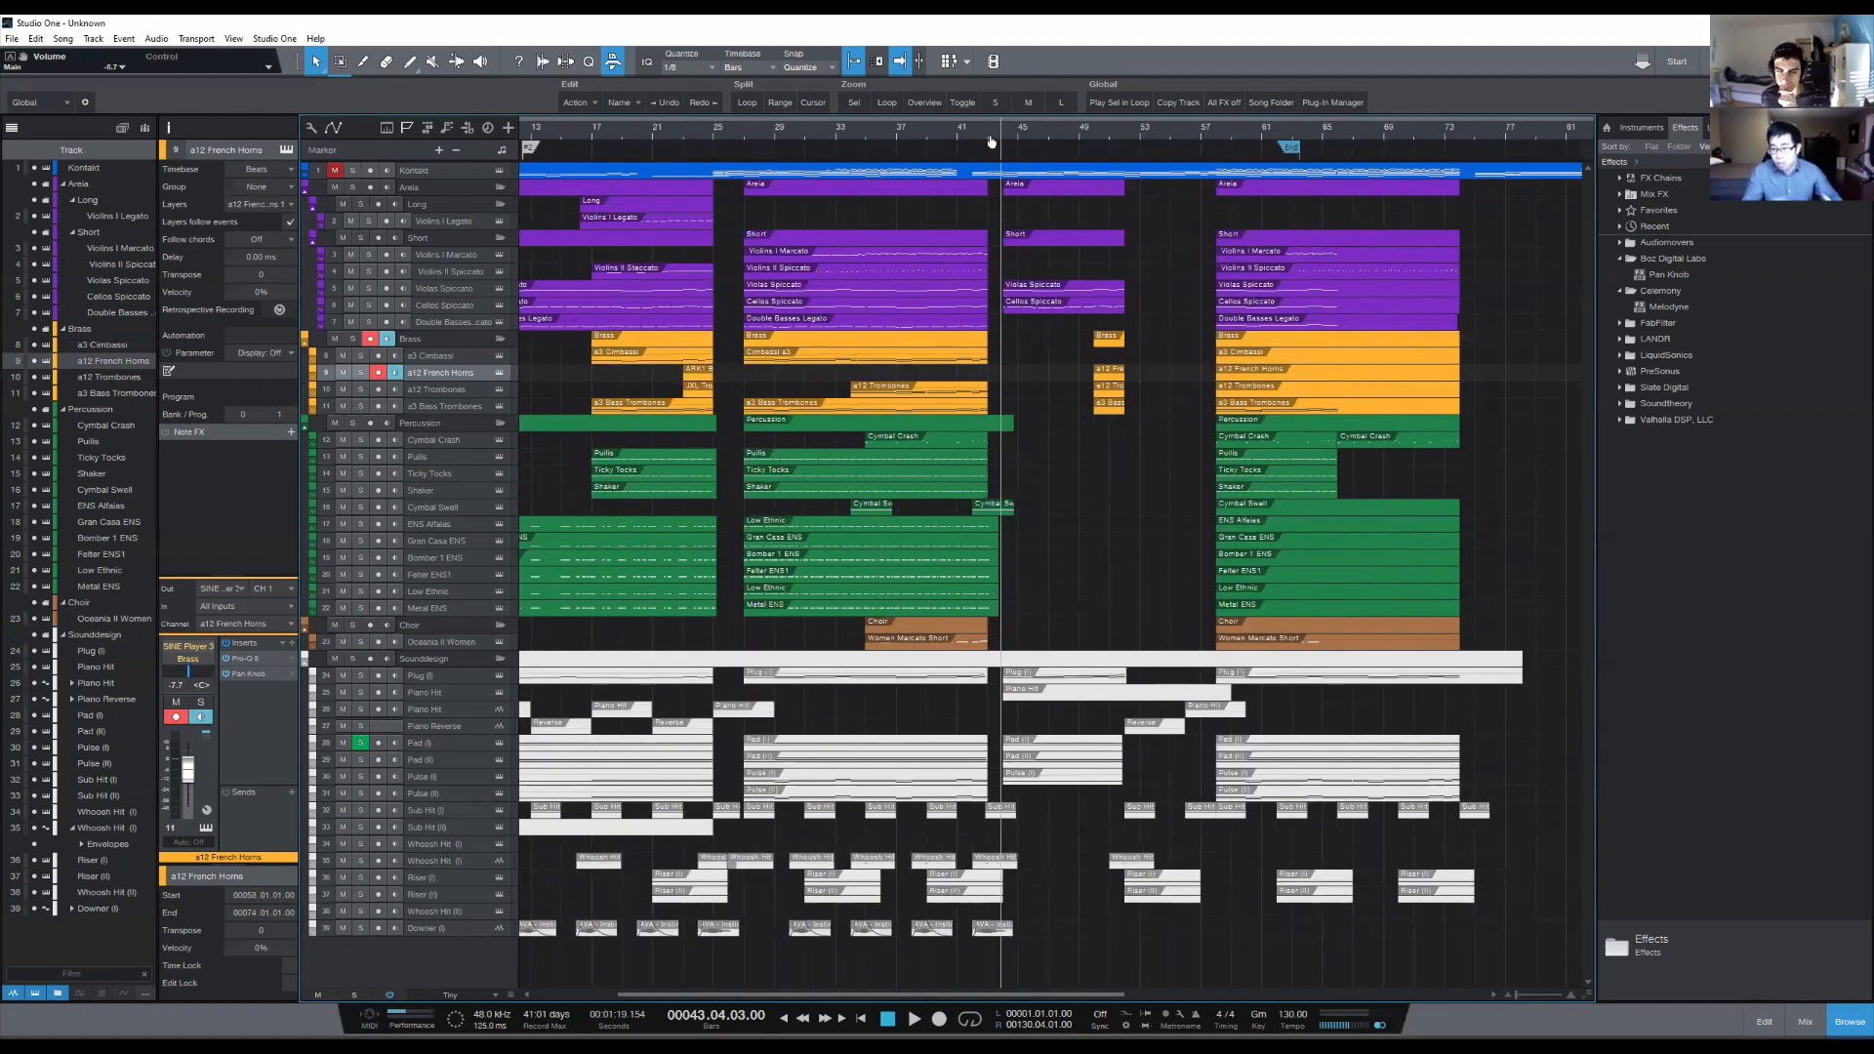
scroll(1012, 142, up, 2)
scroll(946, 142, up, 3)
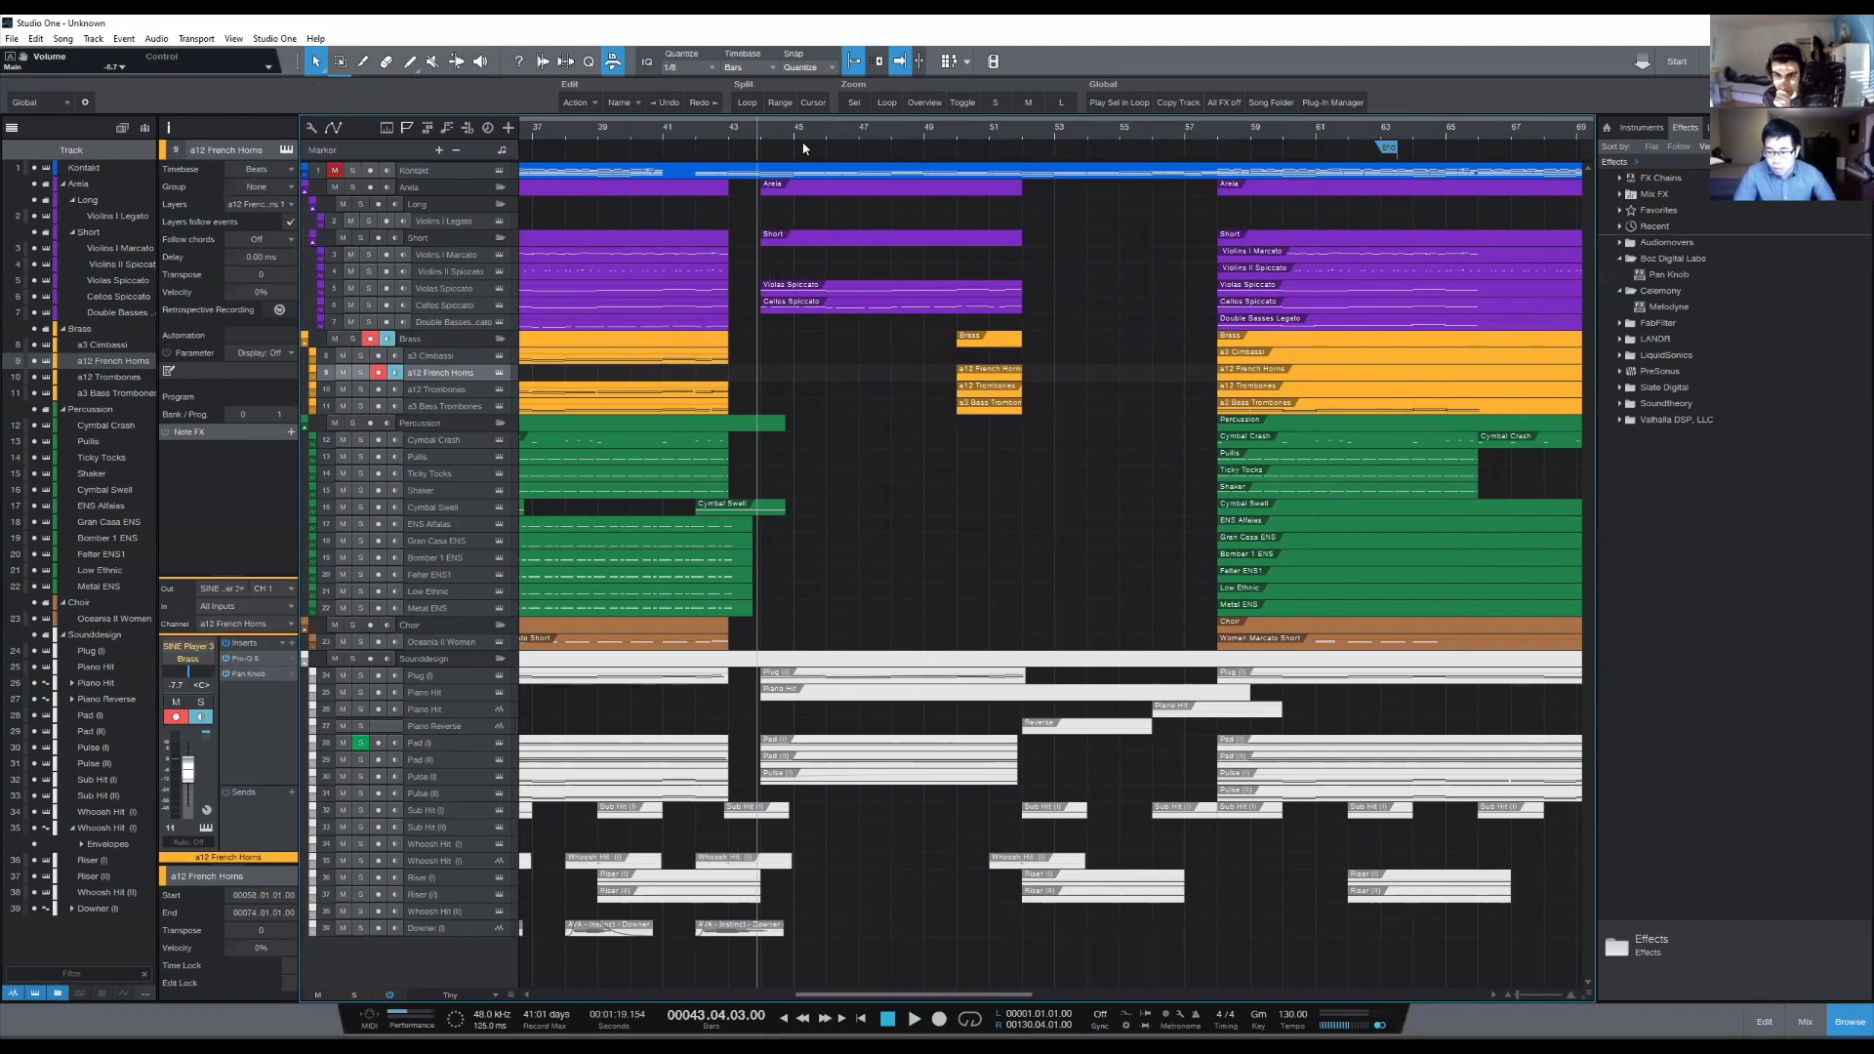
scroll(794, 135, down, 6)
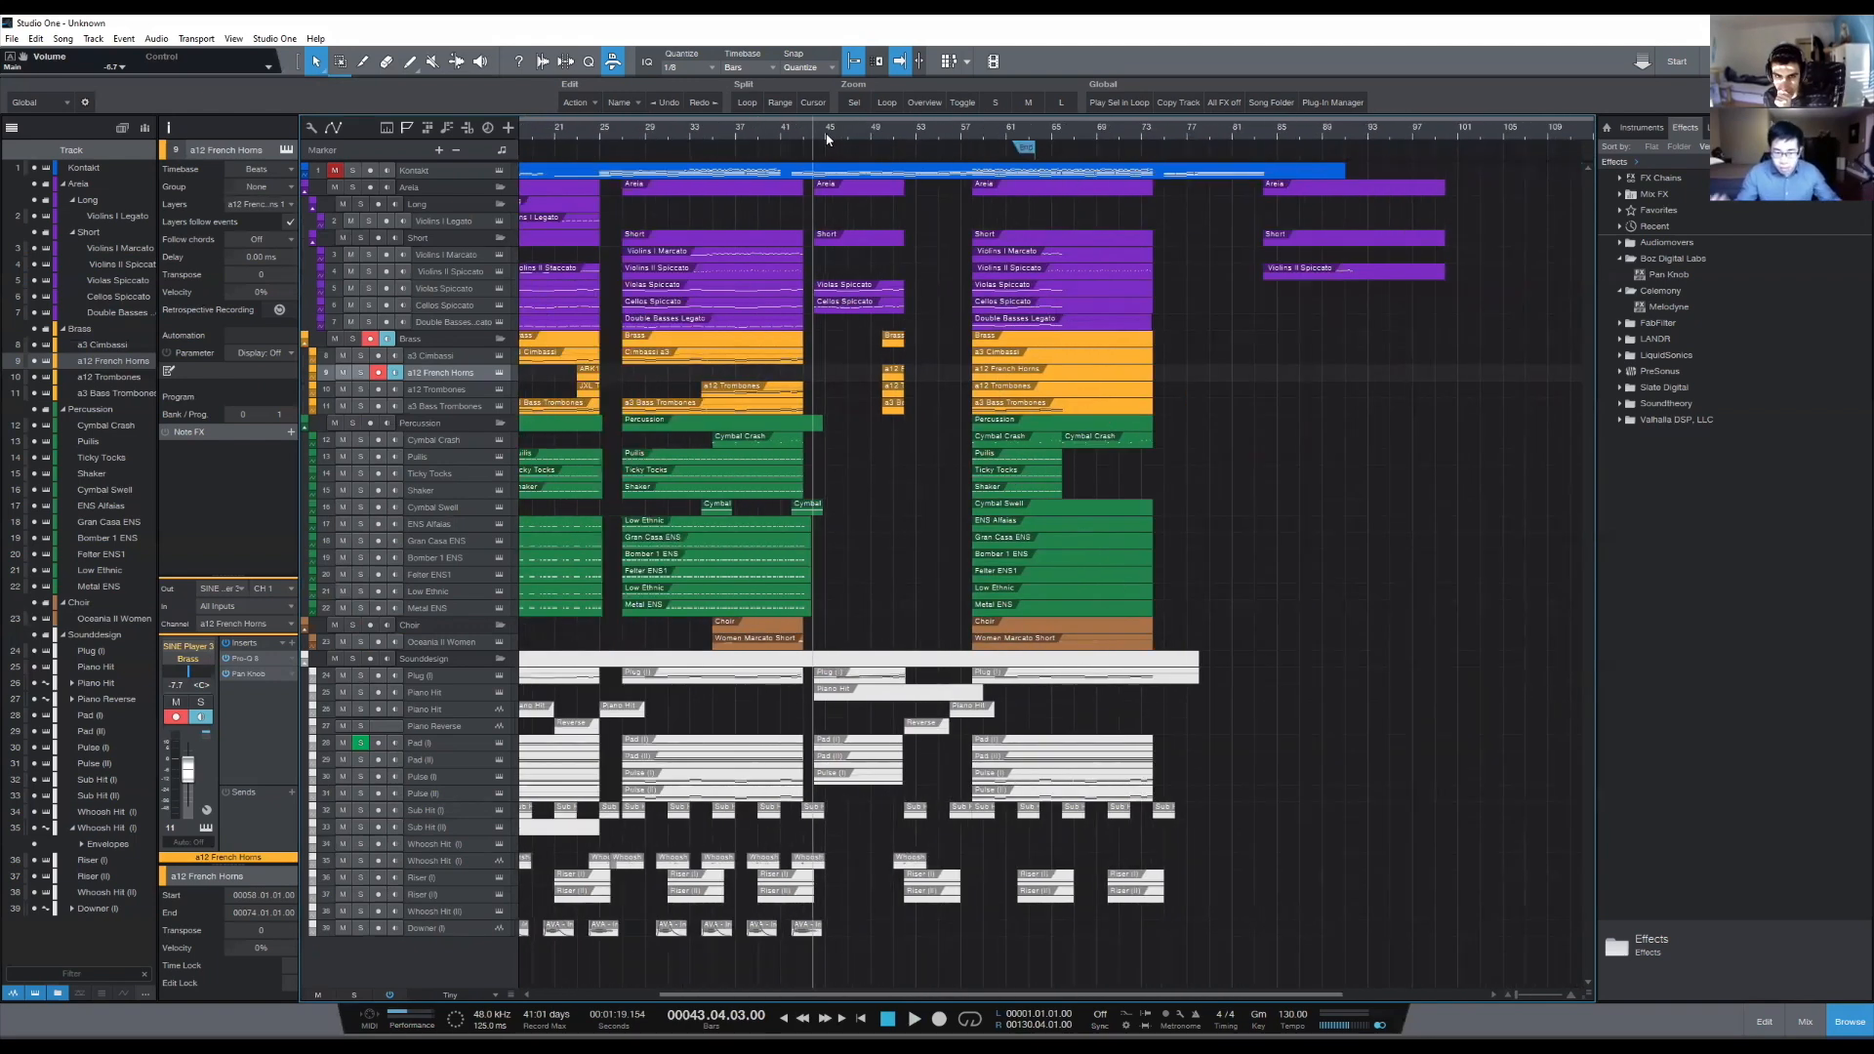
scroll(847, 142, up, 4)
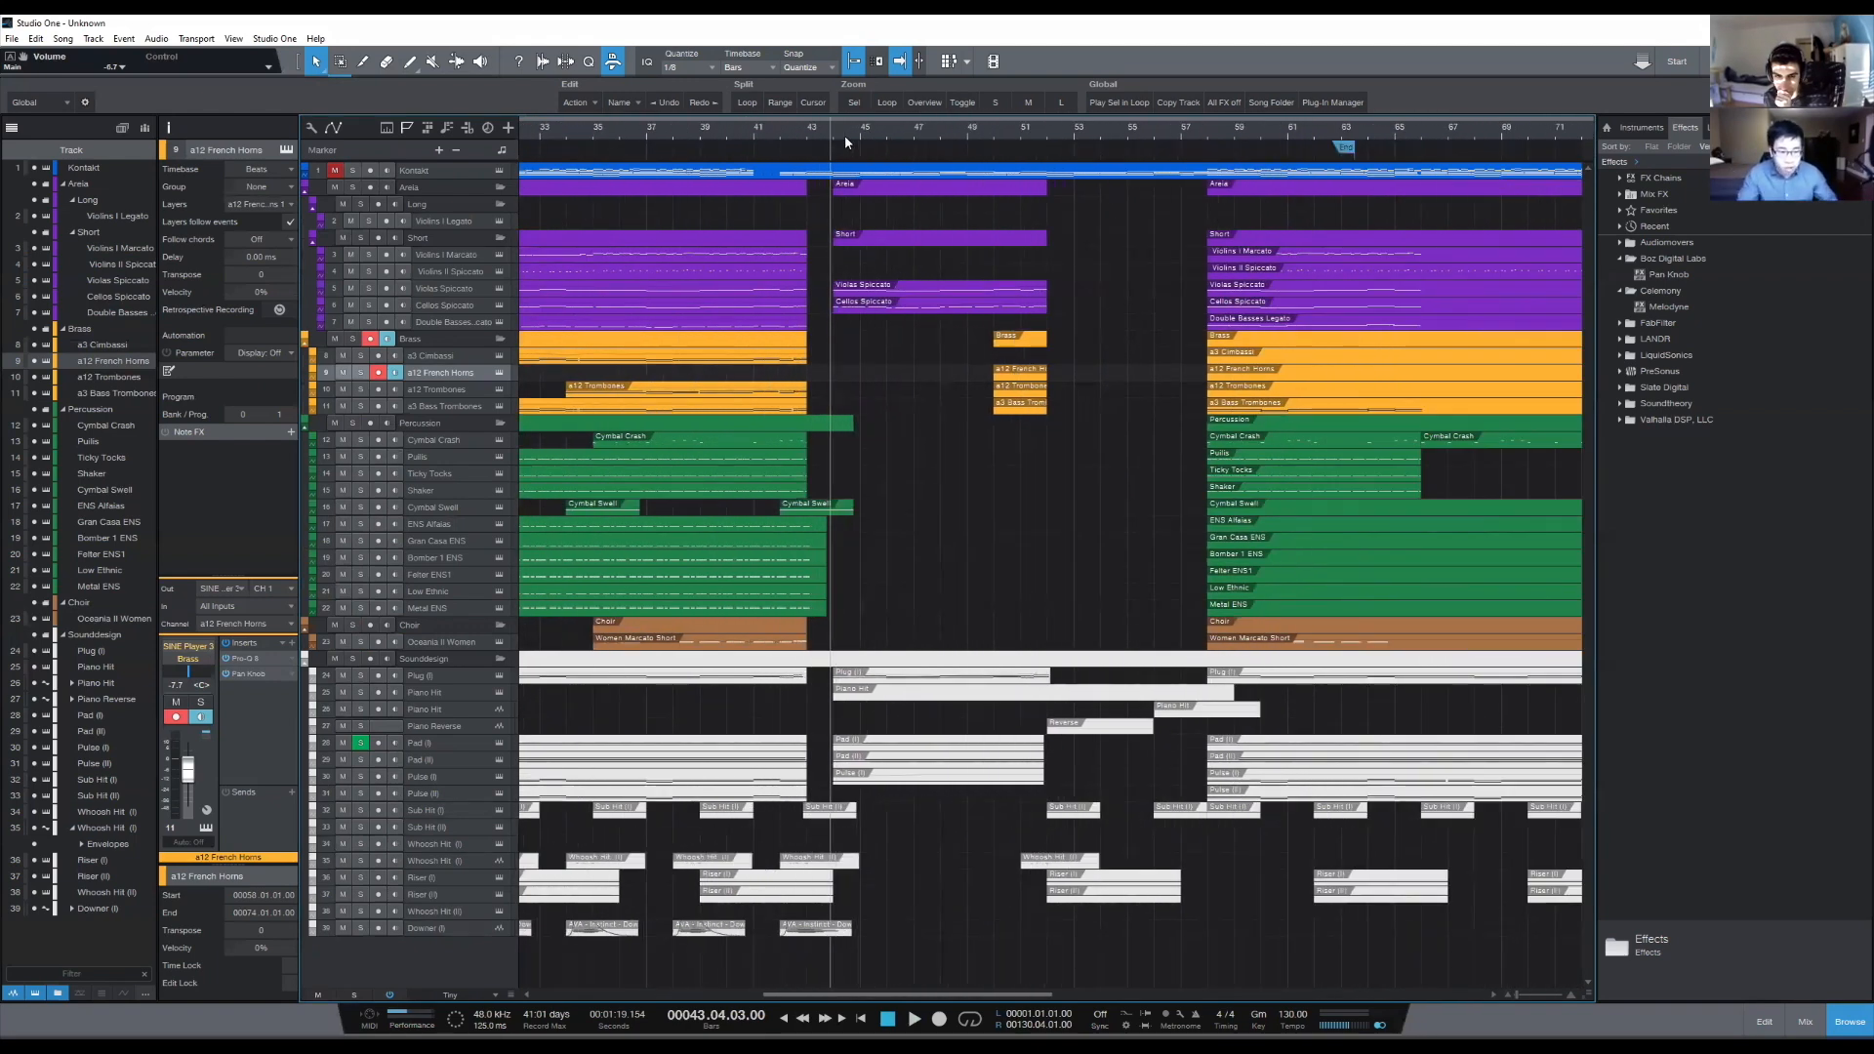
click(835, 130)
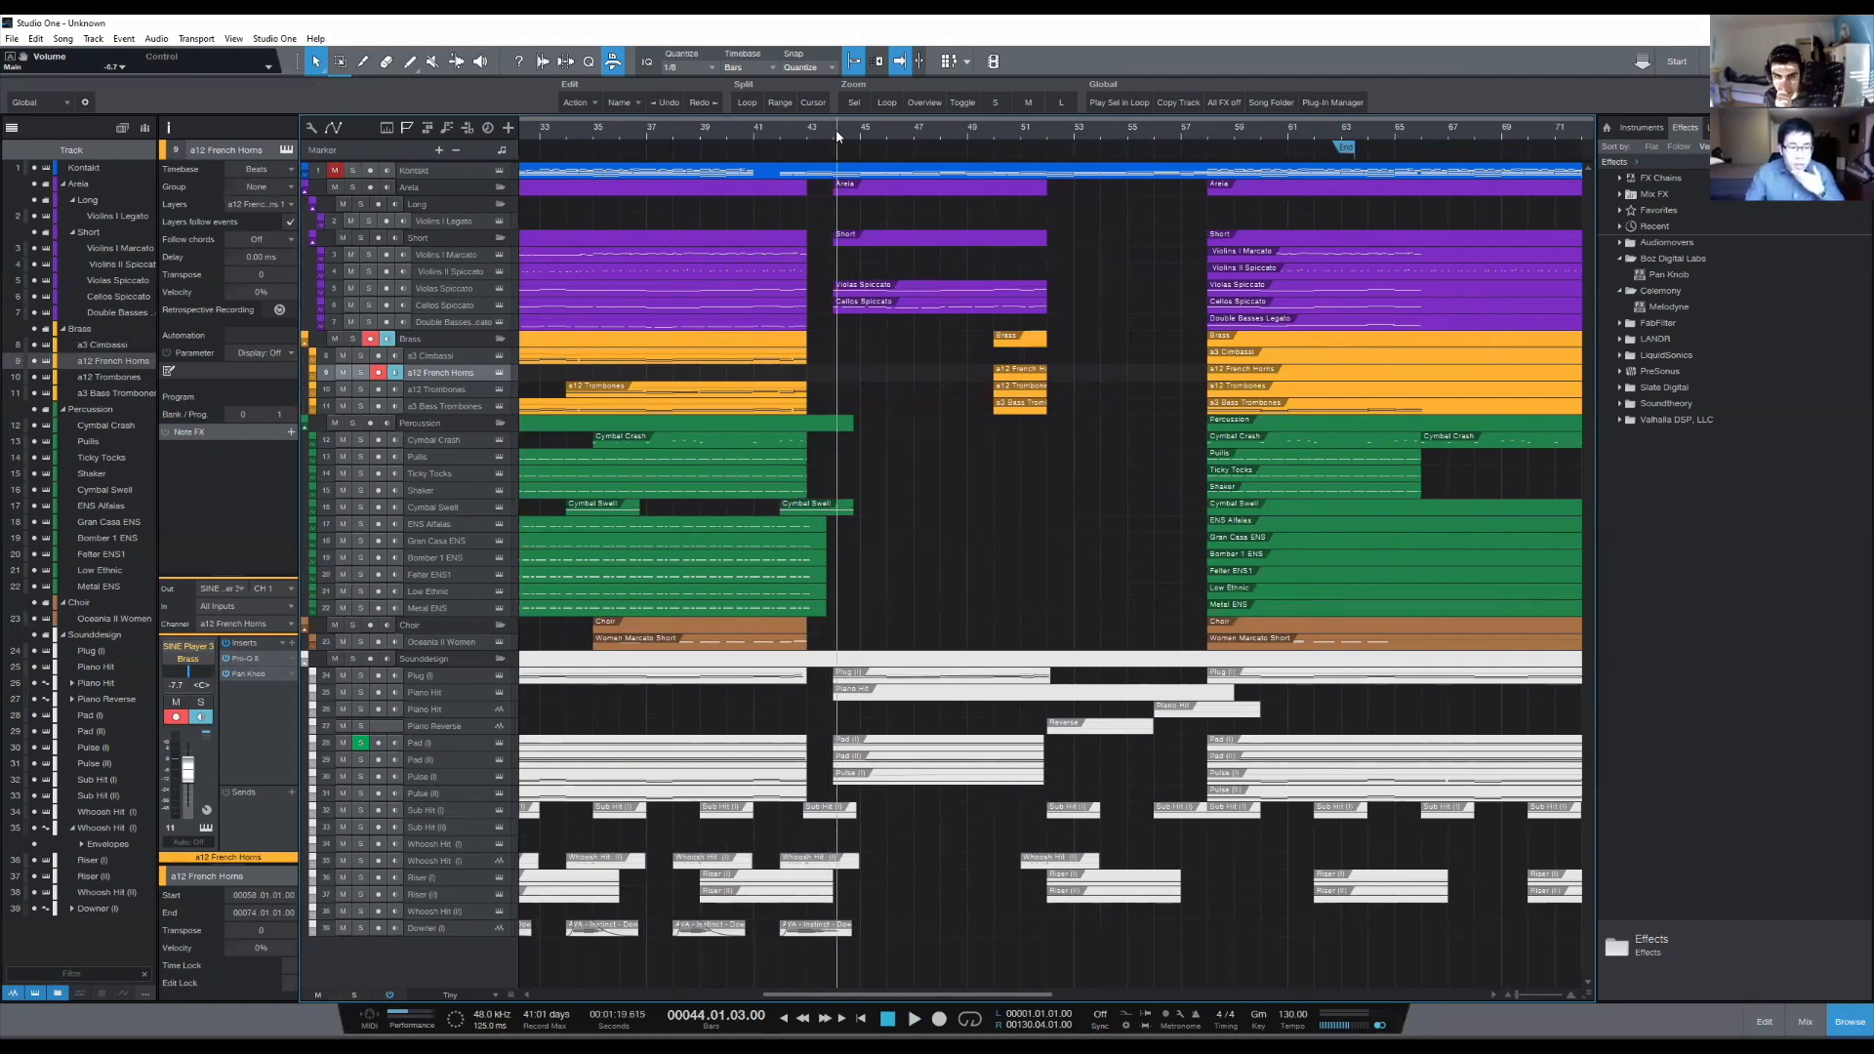
click(832, 130)
scroll(833, 137, down, 5)
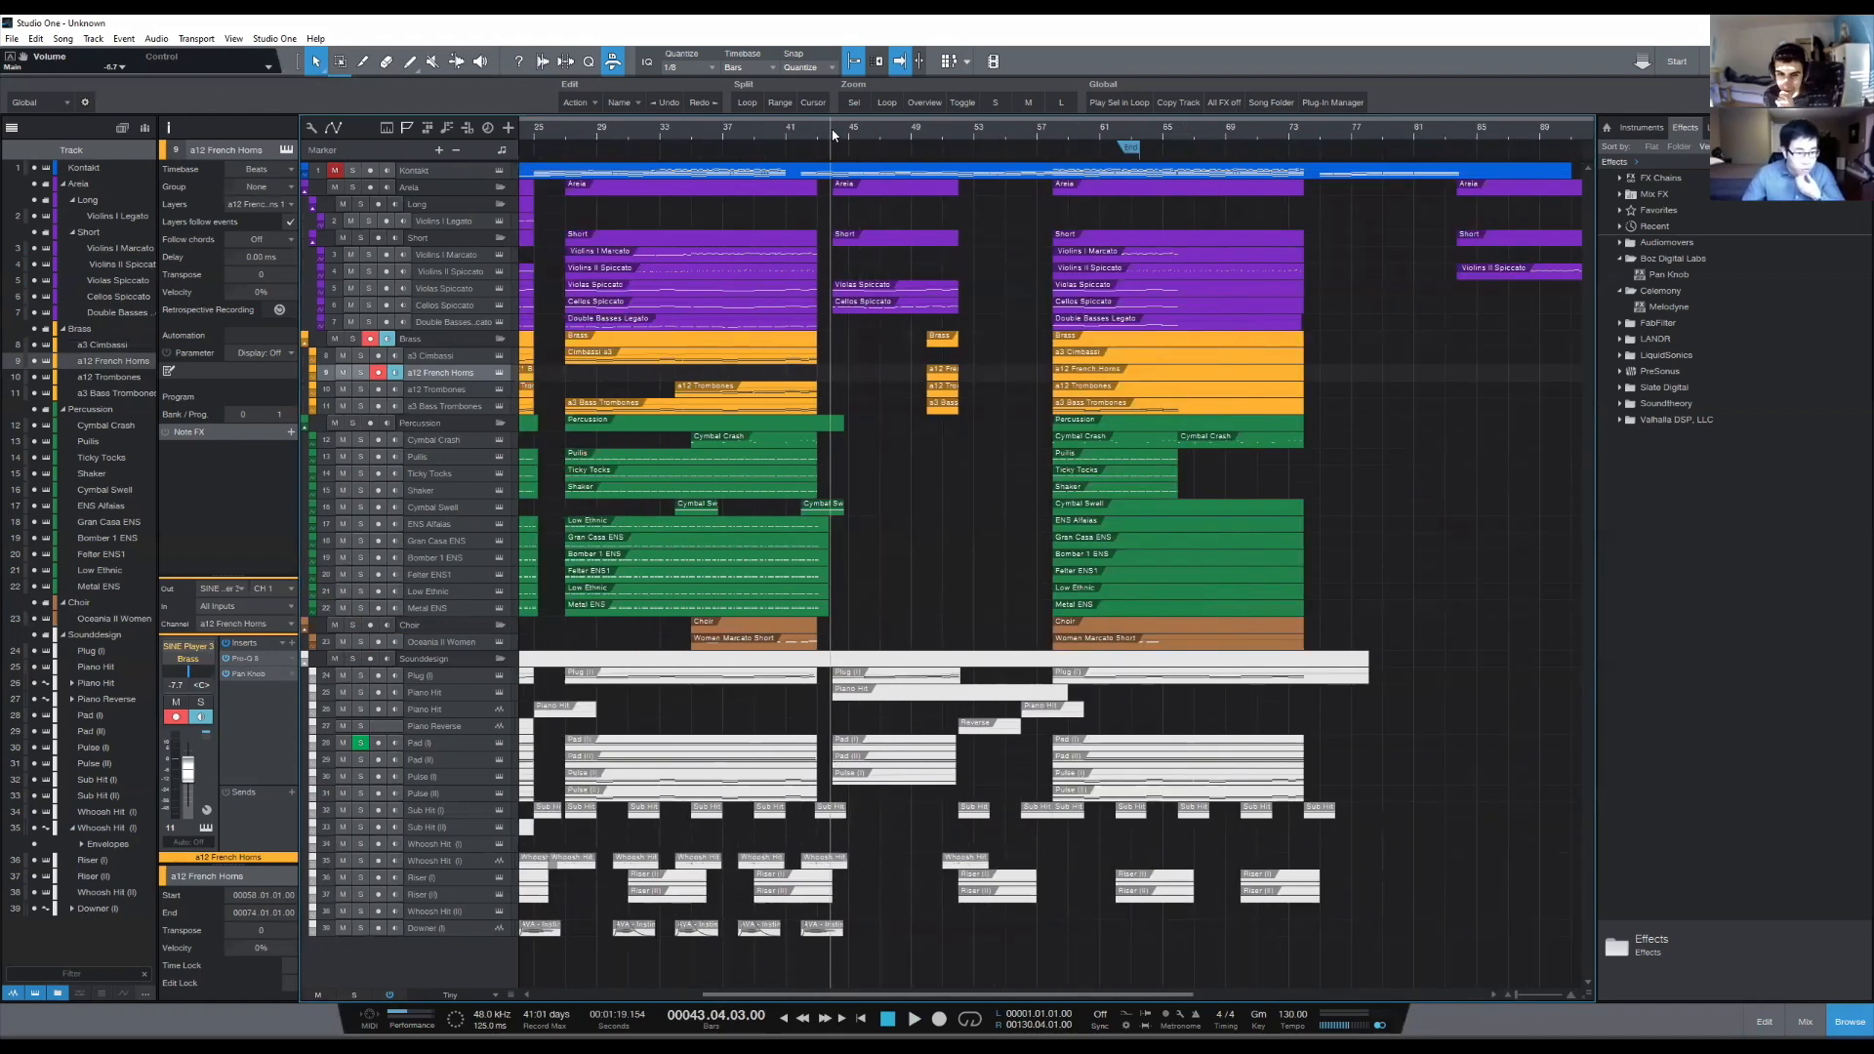
- Place the playback cursor at bar 26 and examine the gap between the first and second full sections
click(742, 144)
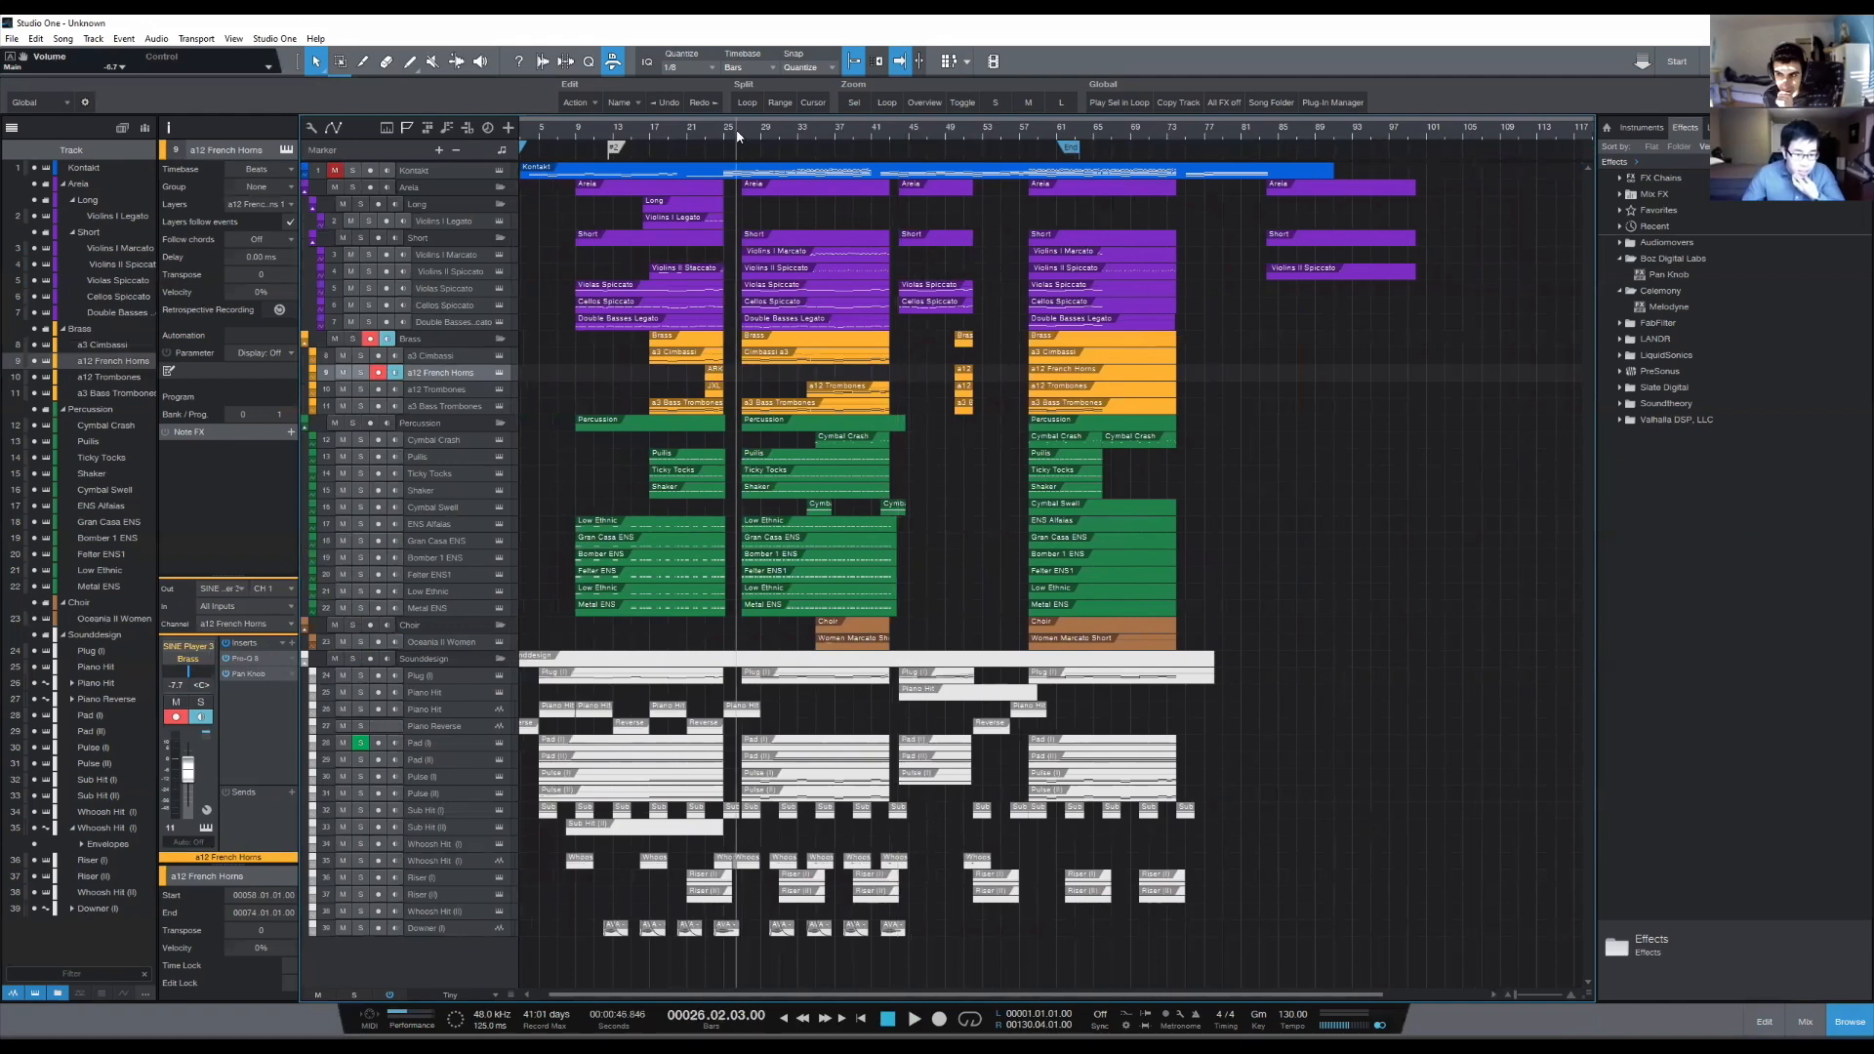
scroll(737, 138, up, 5)
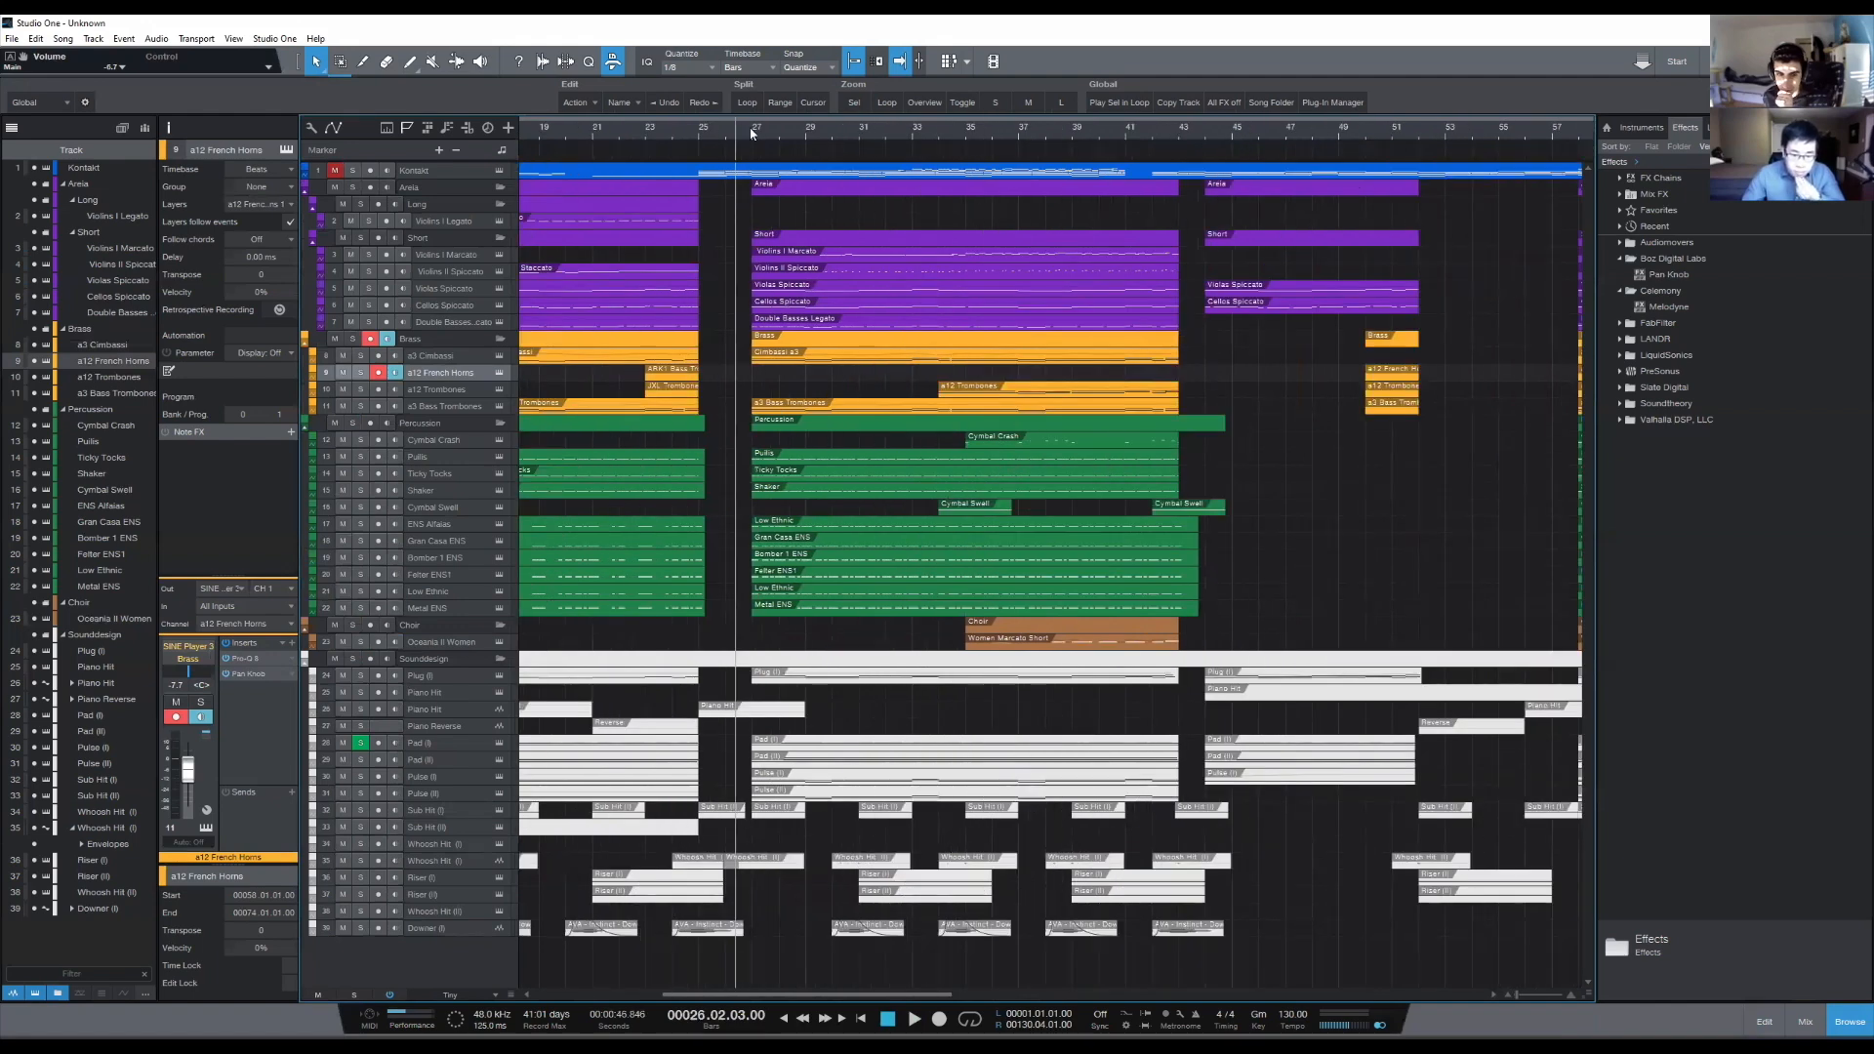
scroll(750, 134, down, 2)
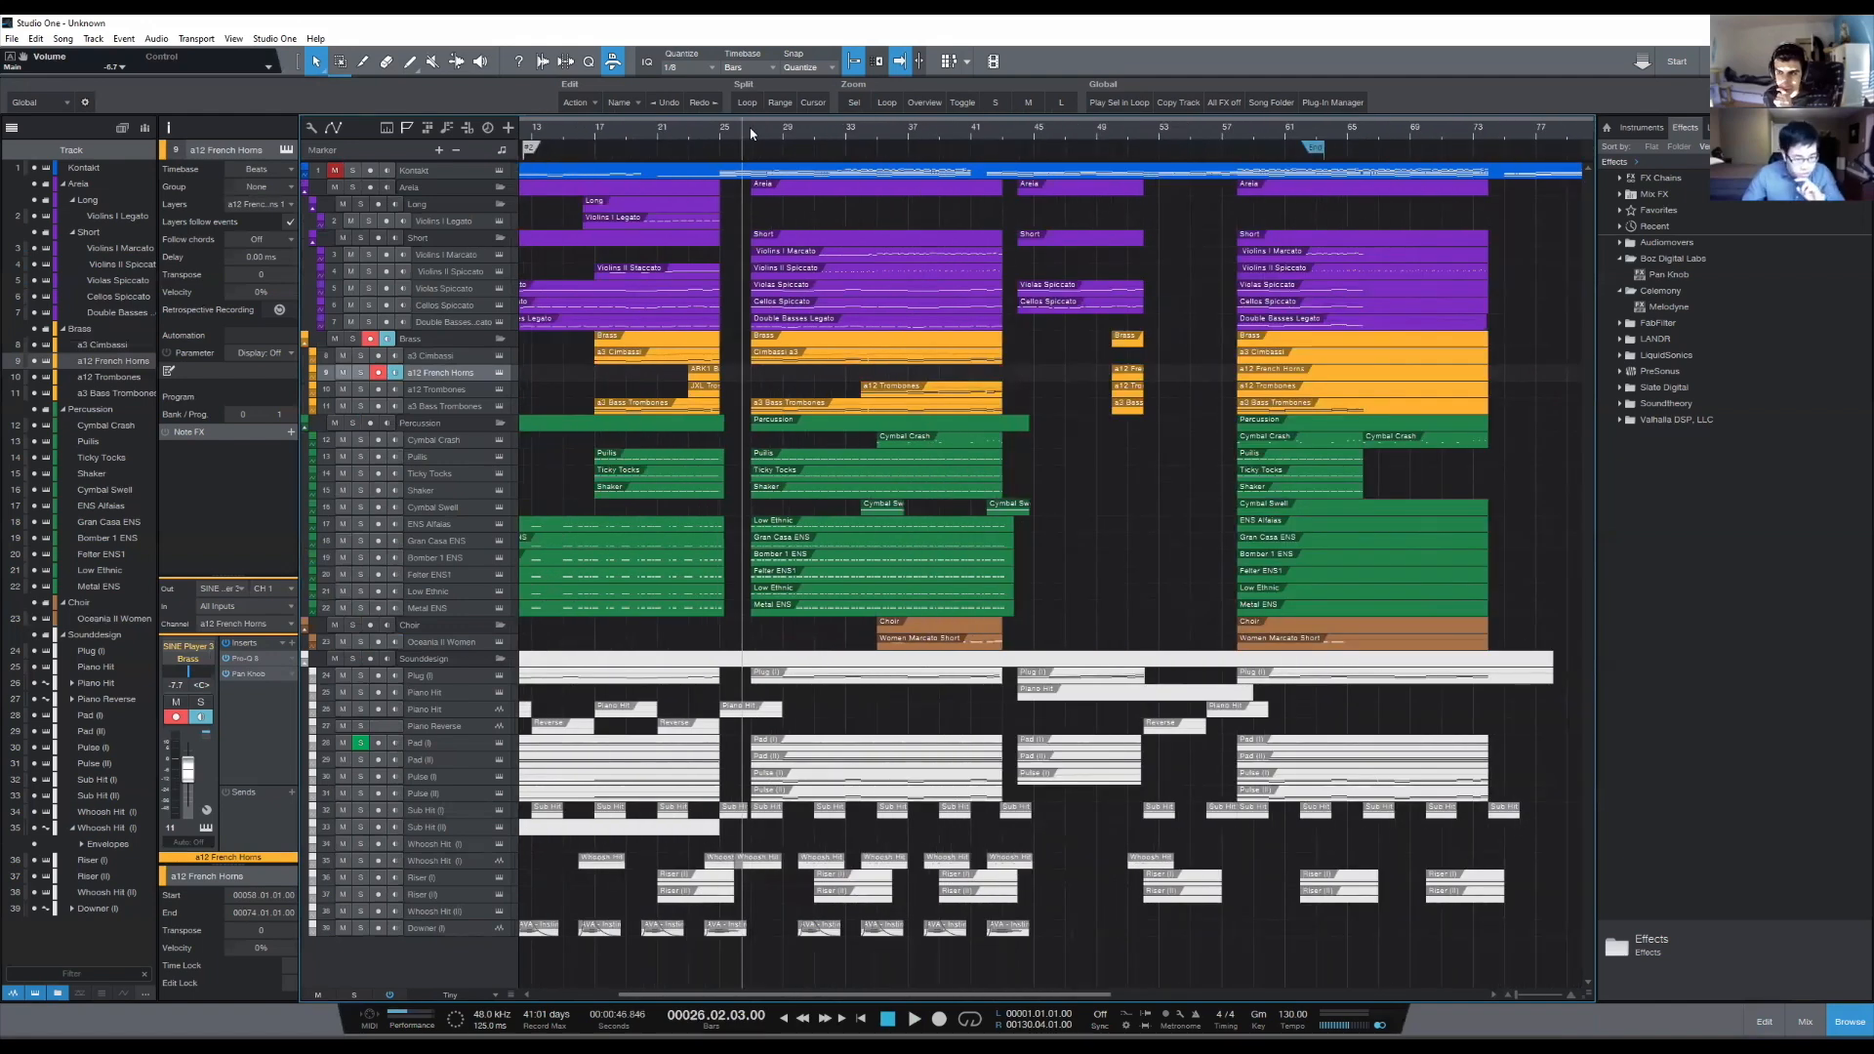
- Draw an a12 French Horns event from bar 34 to bar 43, above the a12 Trombones event
click(915, 646)
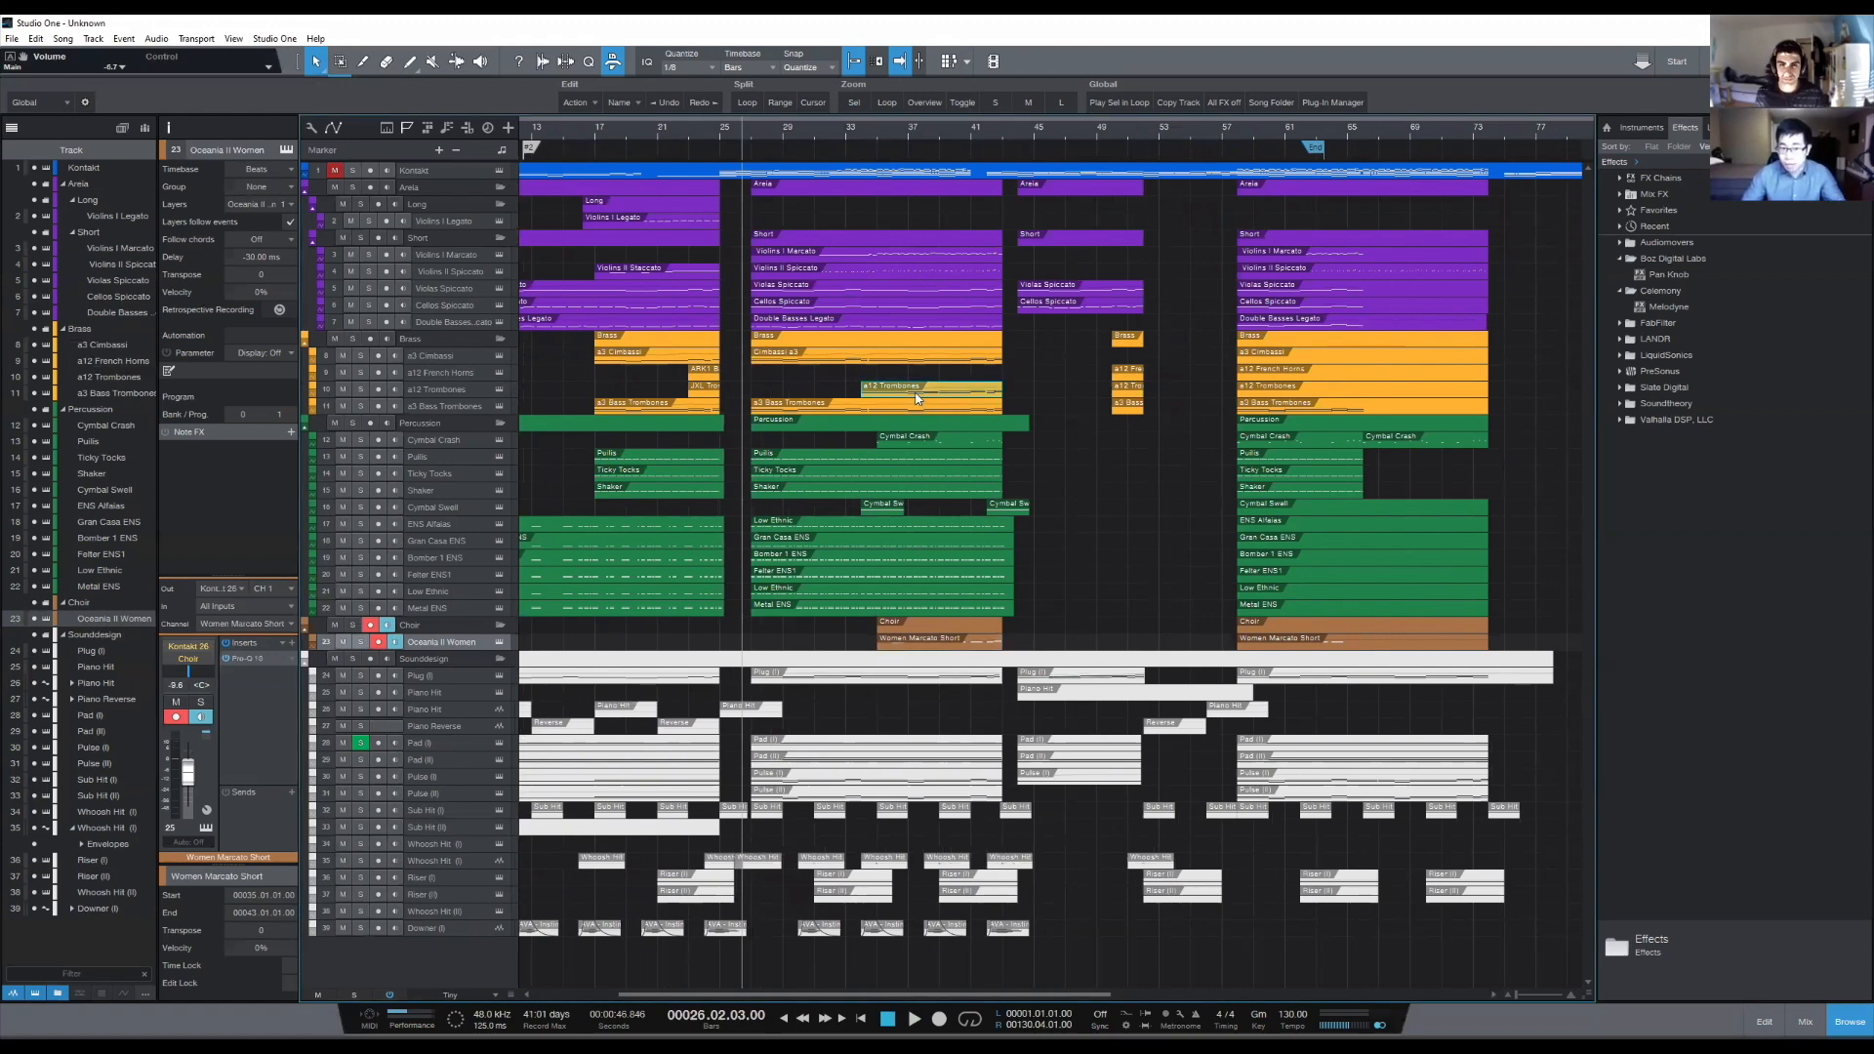
click(411, 63)
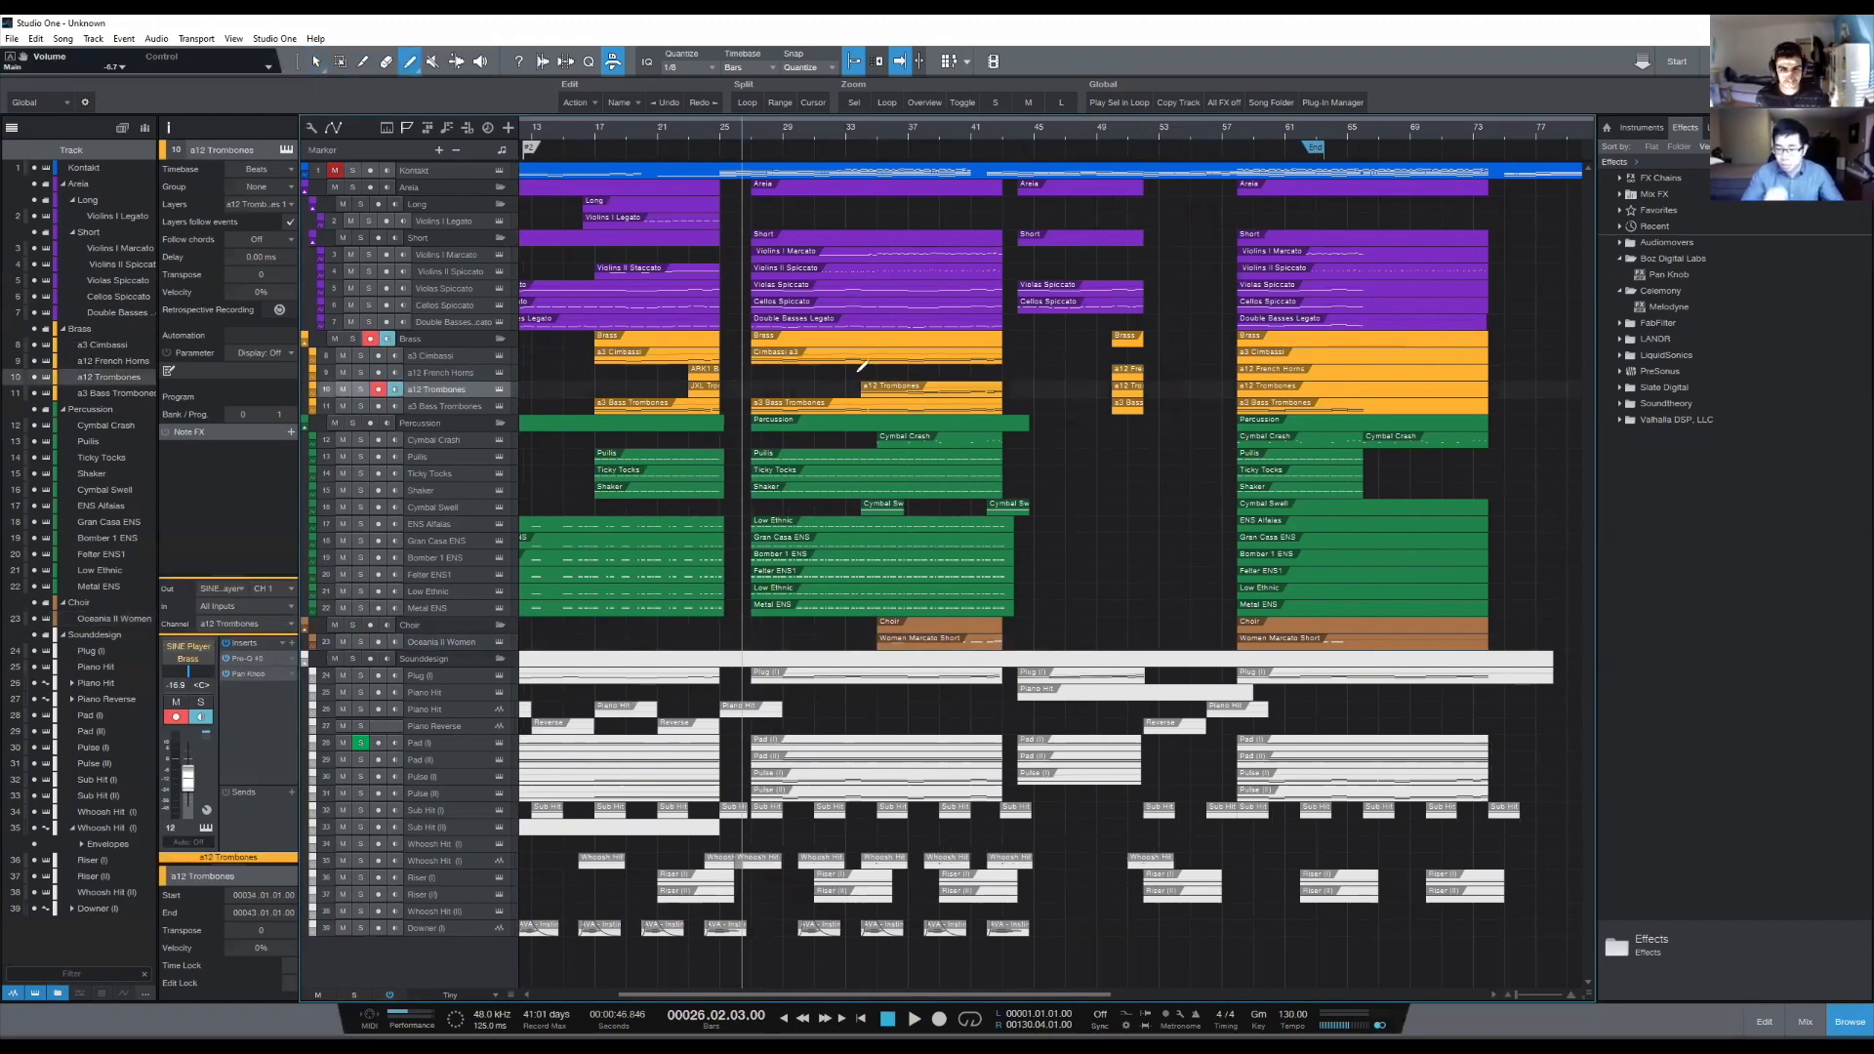
mouse_move(862, 371)
mouse_down()
mouse_move(1040, 422)
mouse_move(1003, 420)
mouse_up()
click(315, 62)
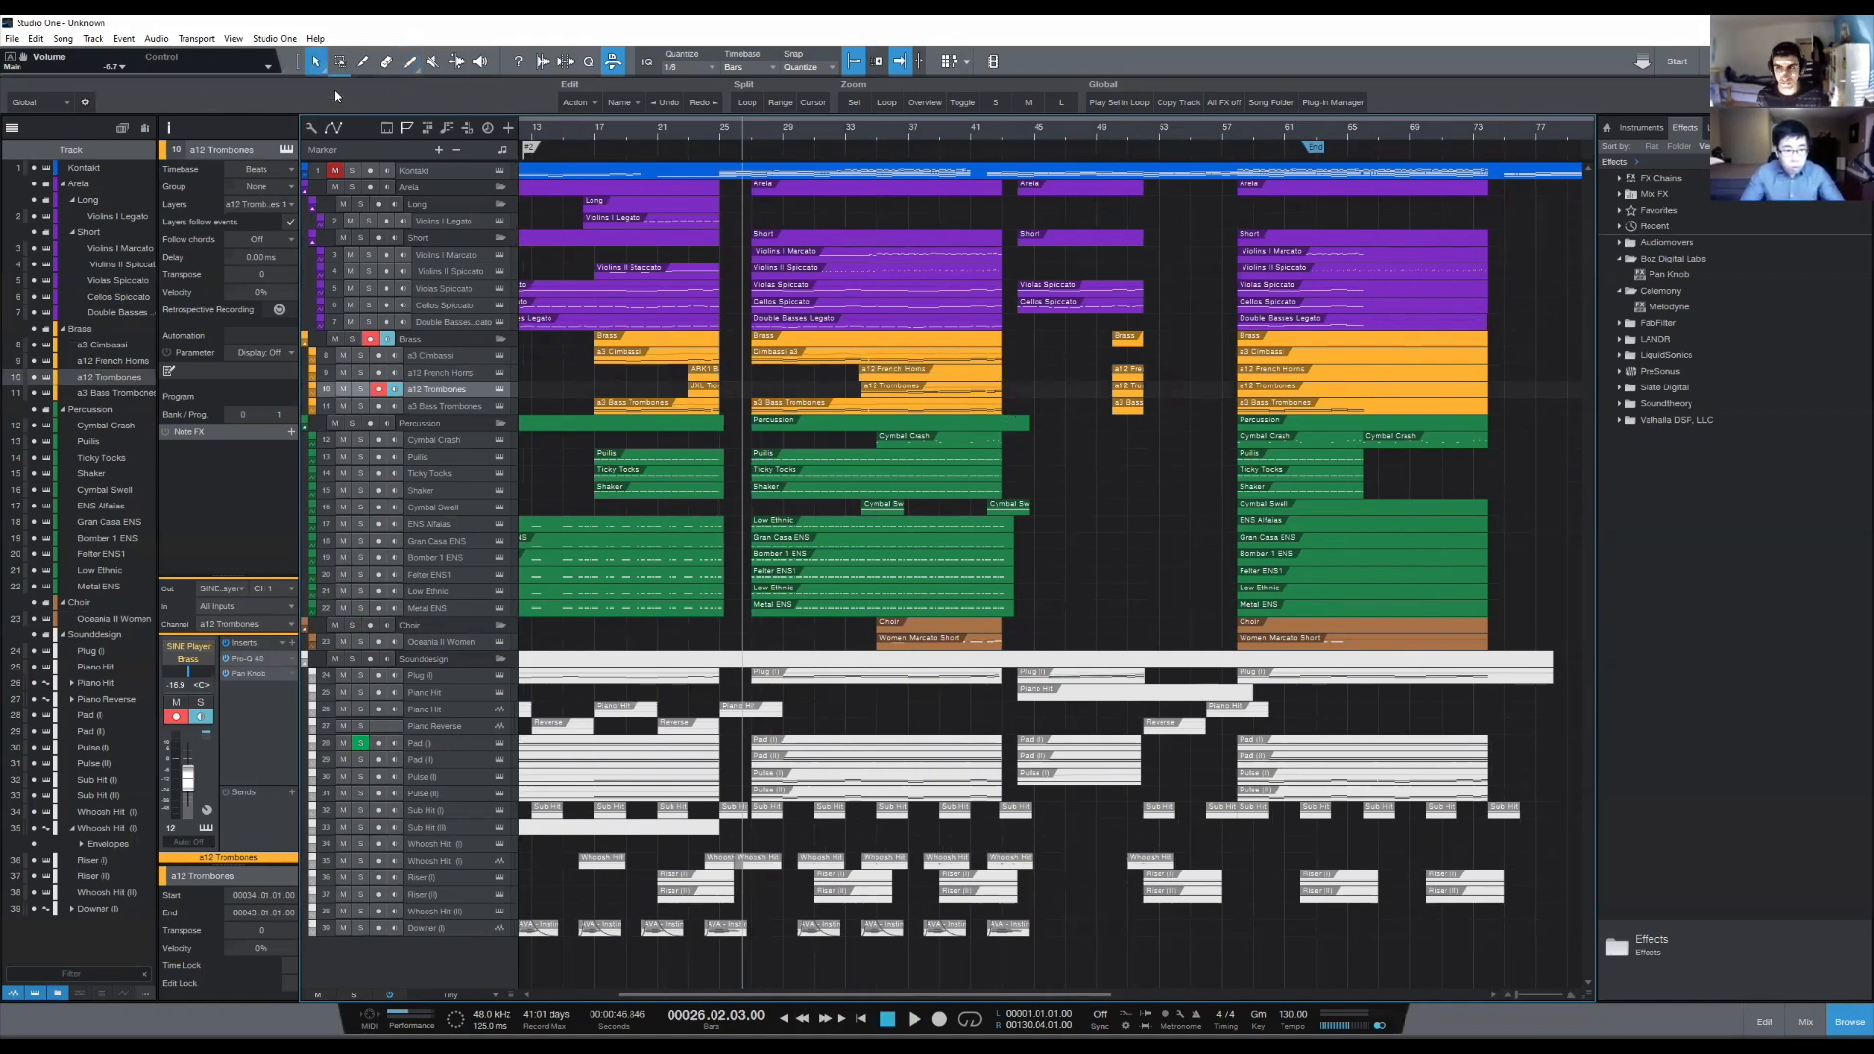
click(855, 372)
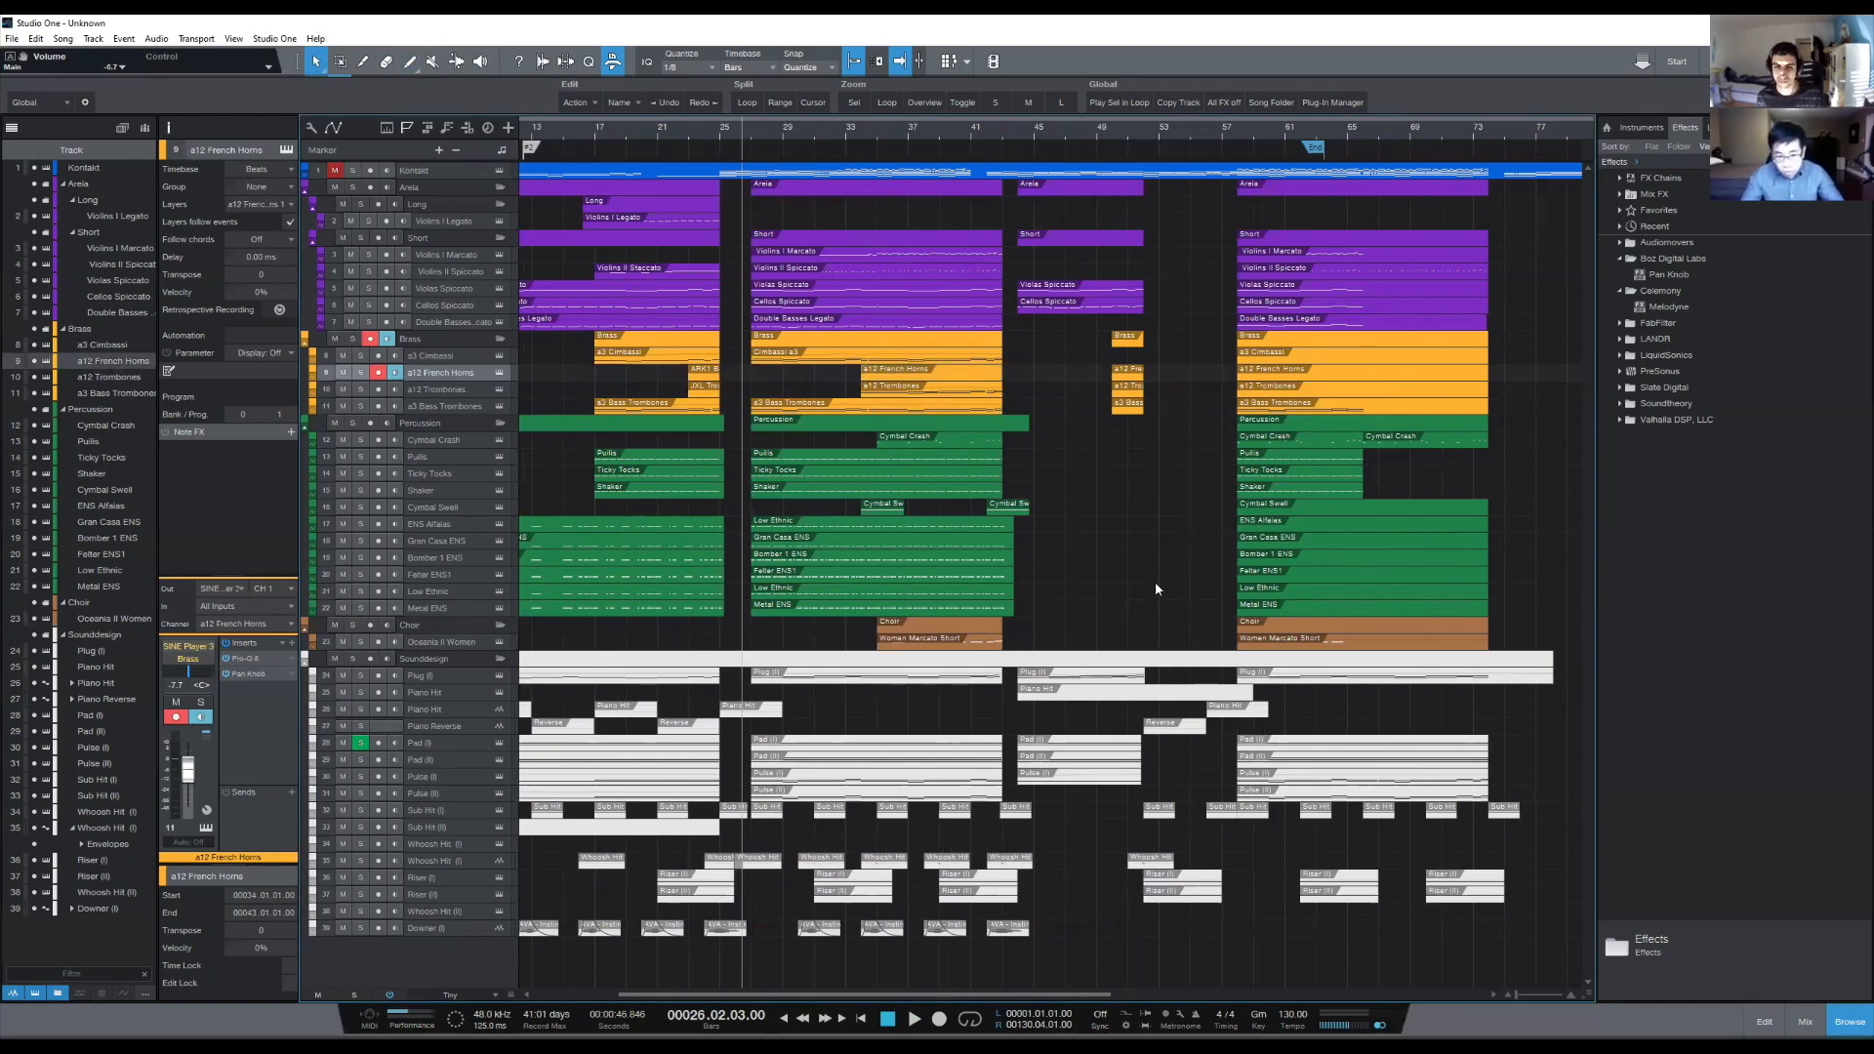
- Compare the Women Marcato Short choir event at bars 35 to 43 with the one in the final section
click(957, 634)
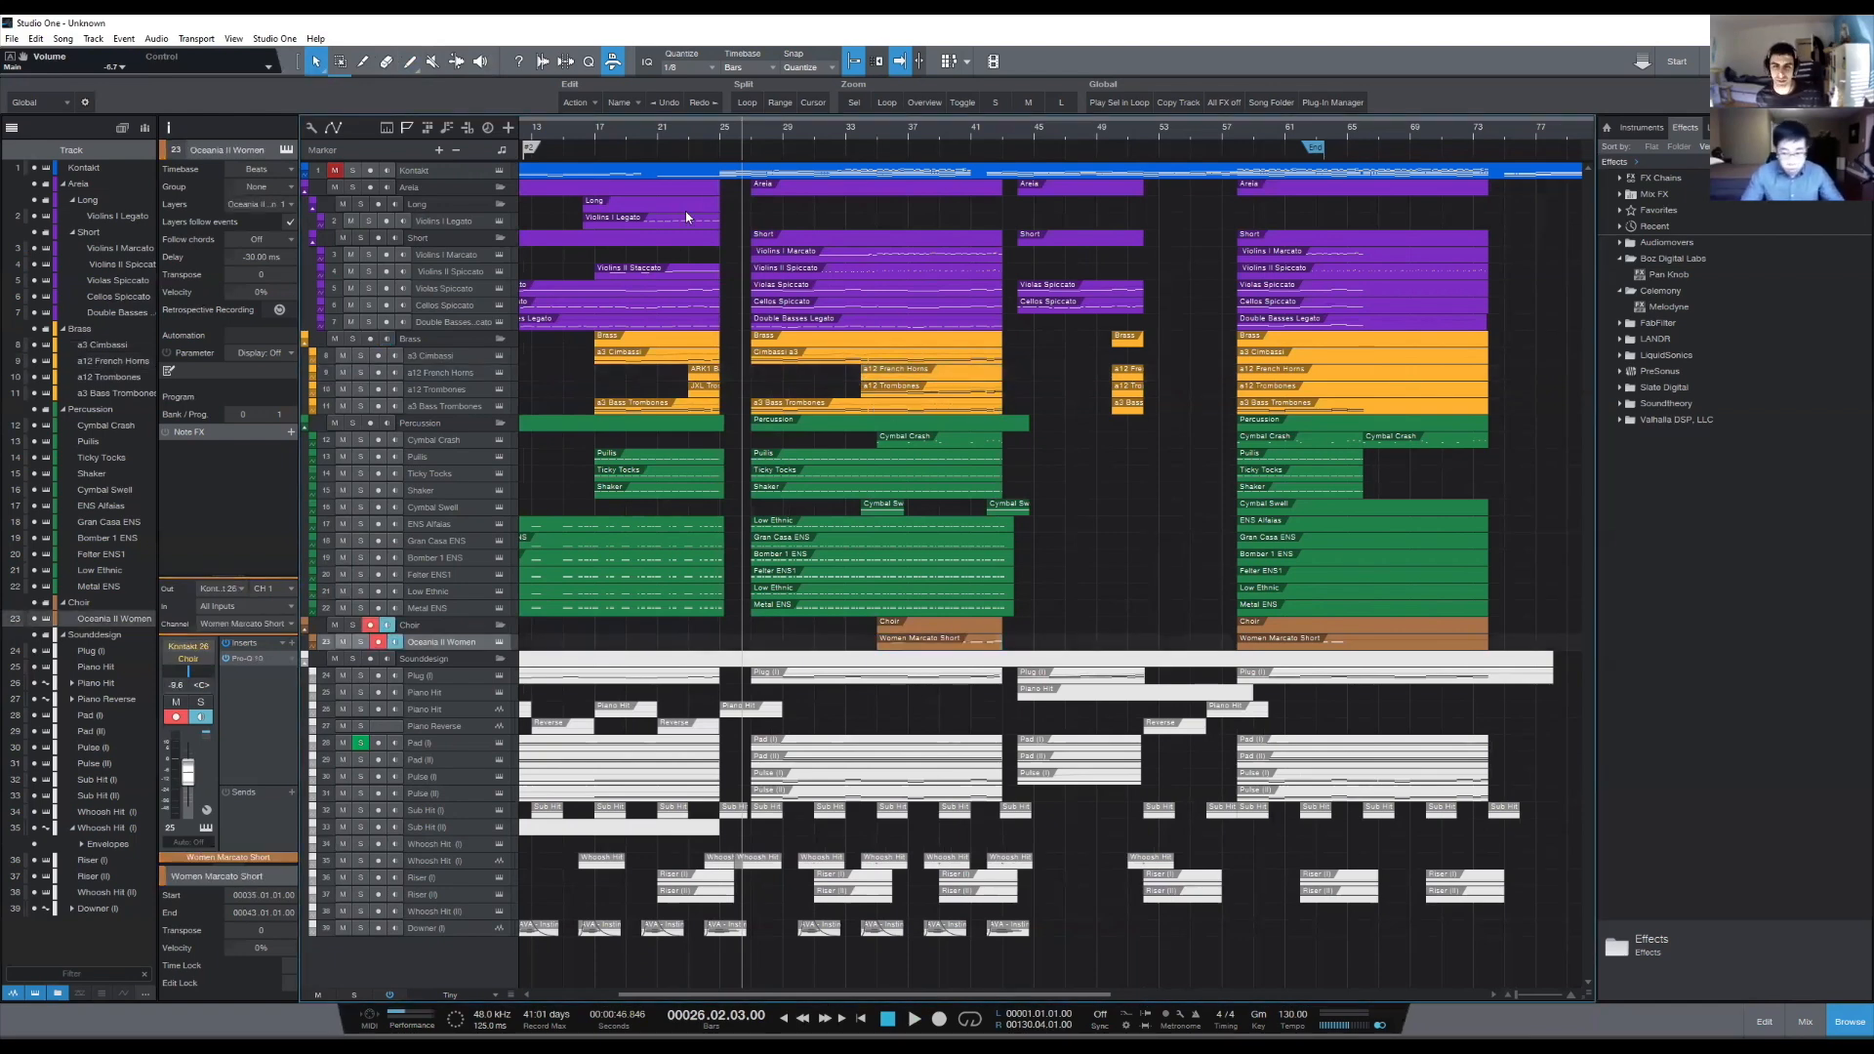
scroll(740, 133, up, 2)
scroll(740, 144, up, 1)
scroll(736, 138, down, 2)
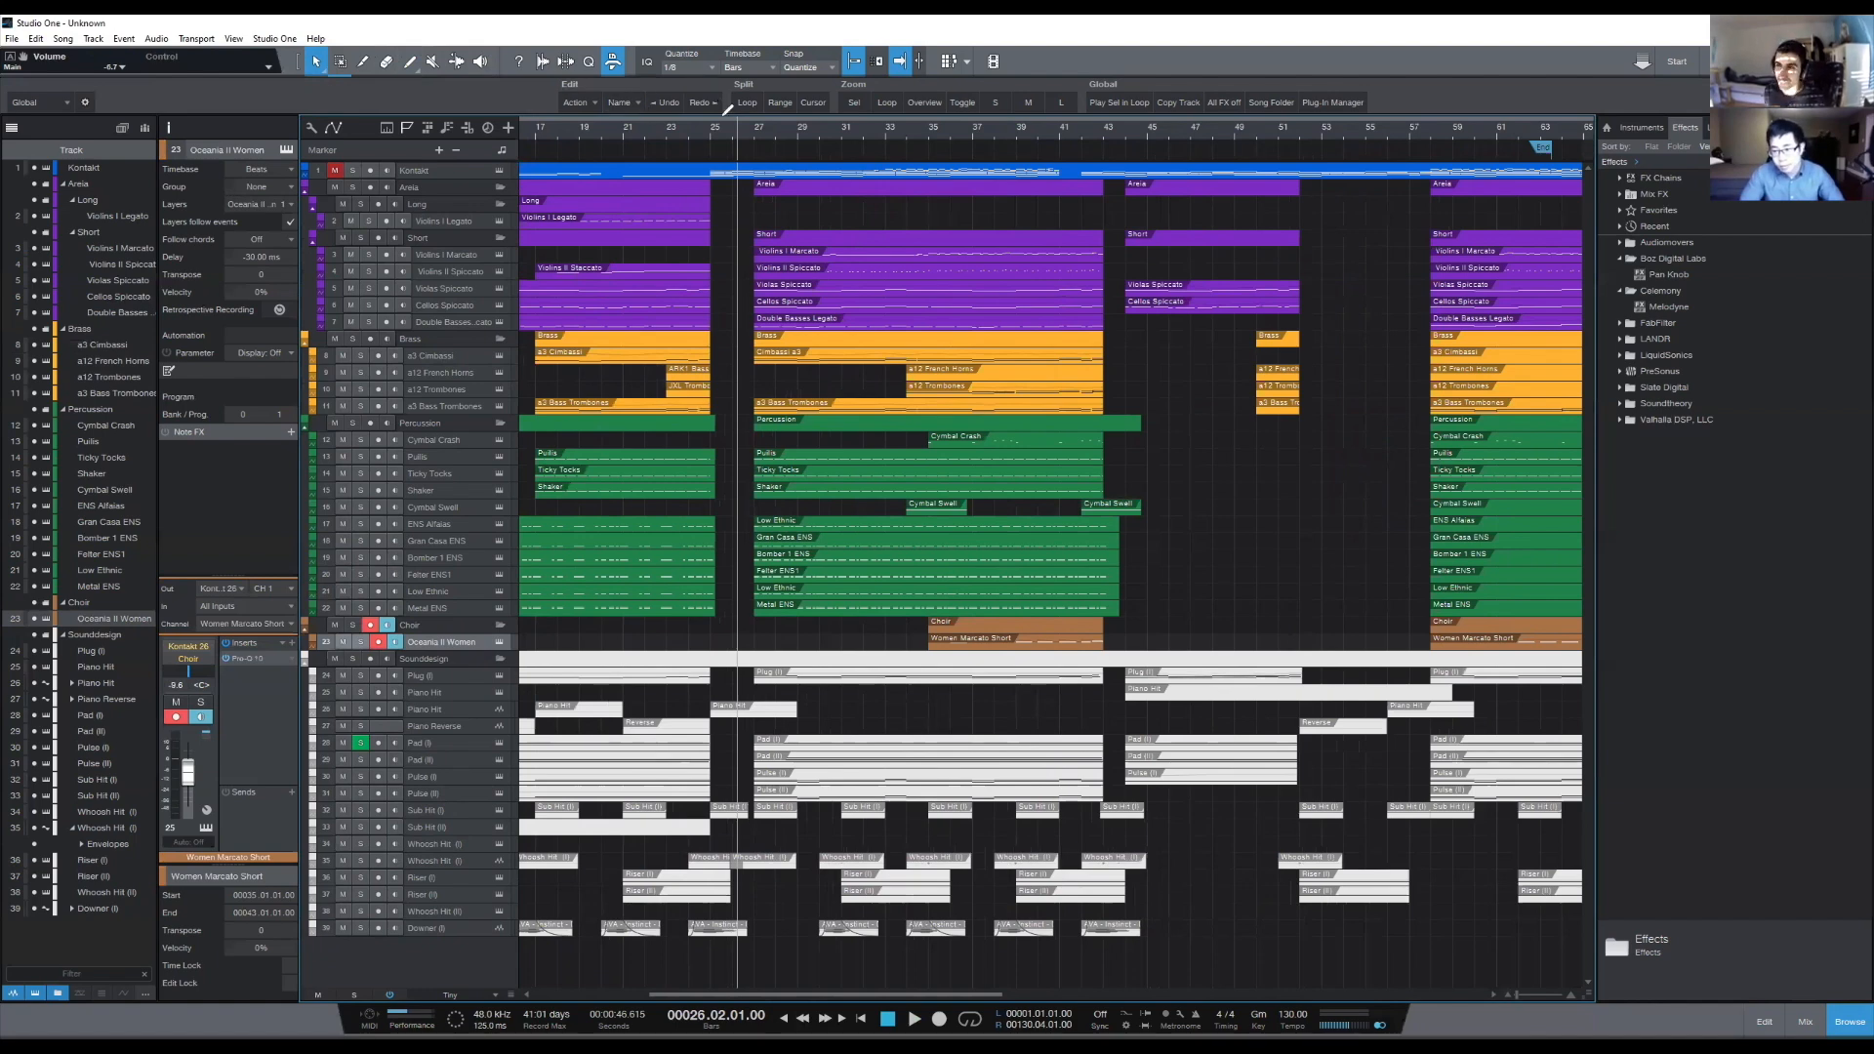
scroll(1040, 187, down, 2)
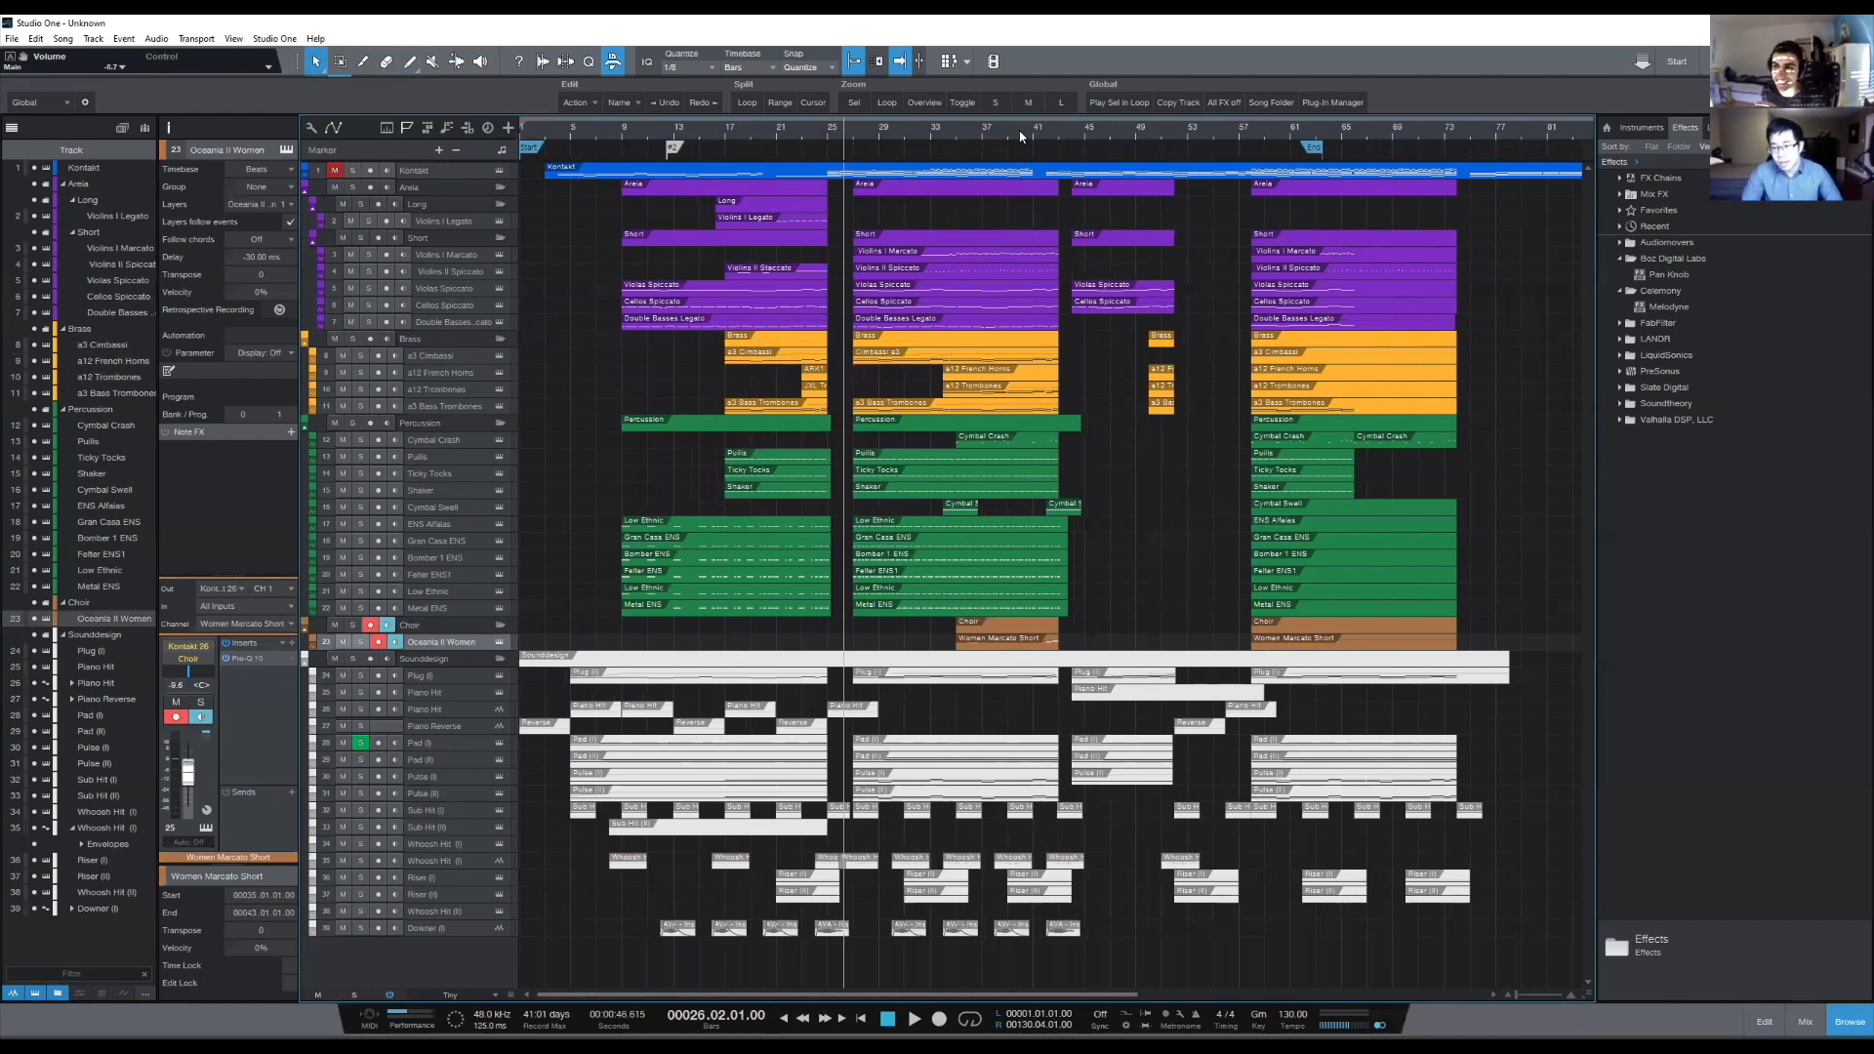
click(1283, 646)
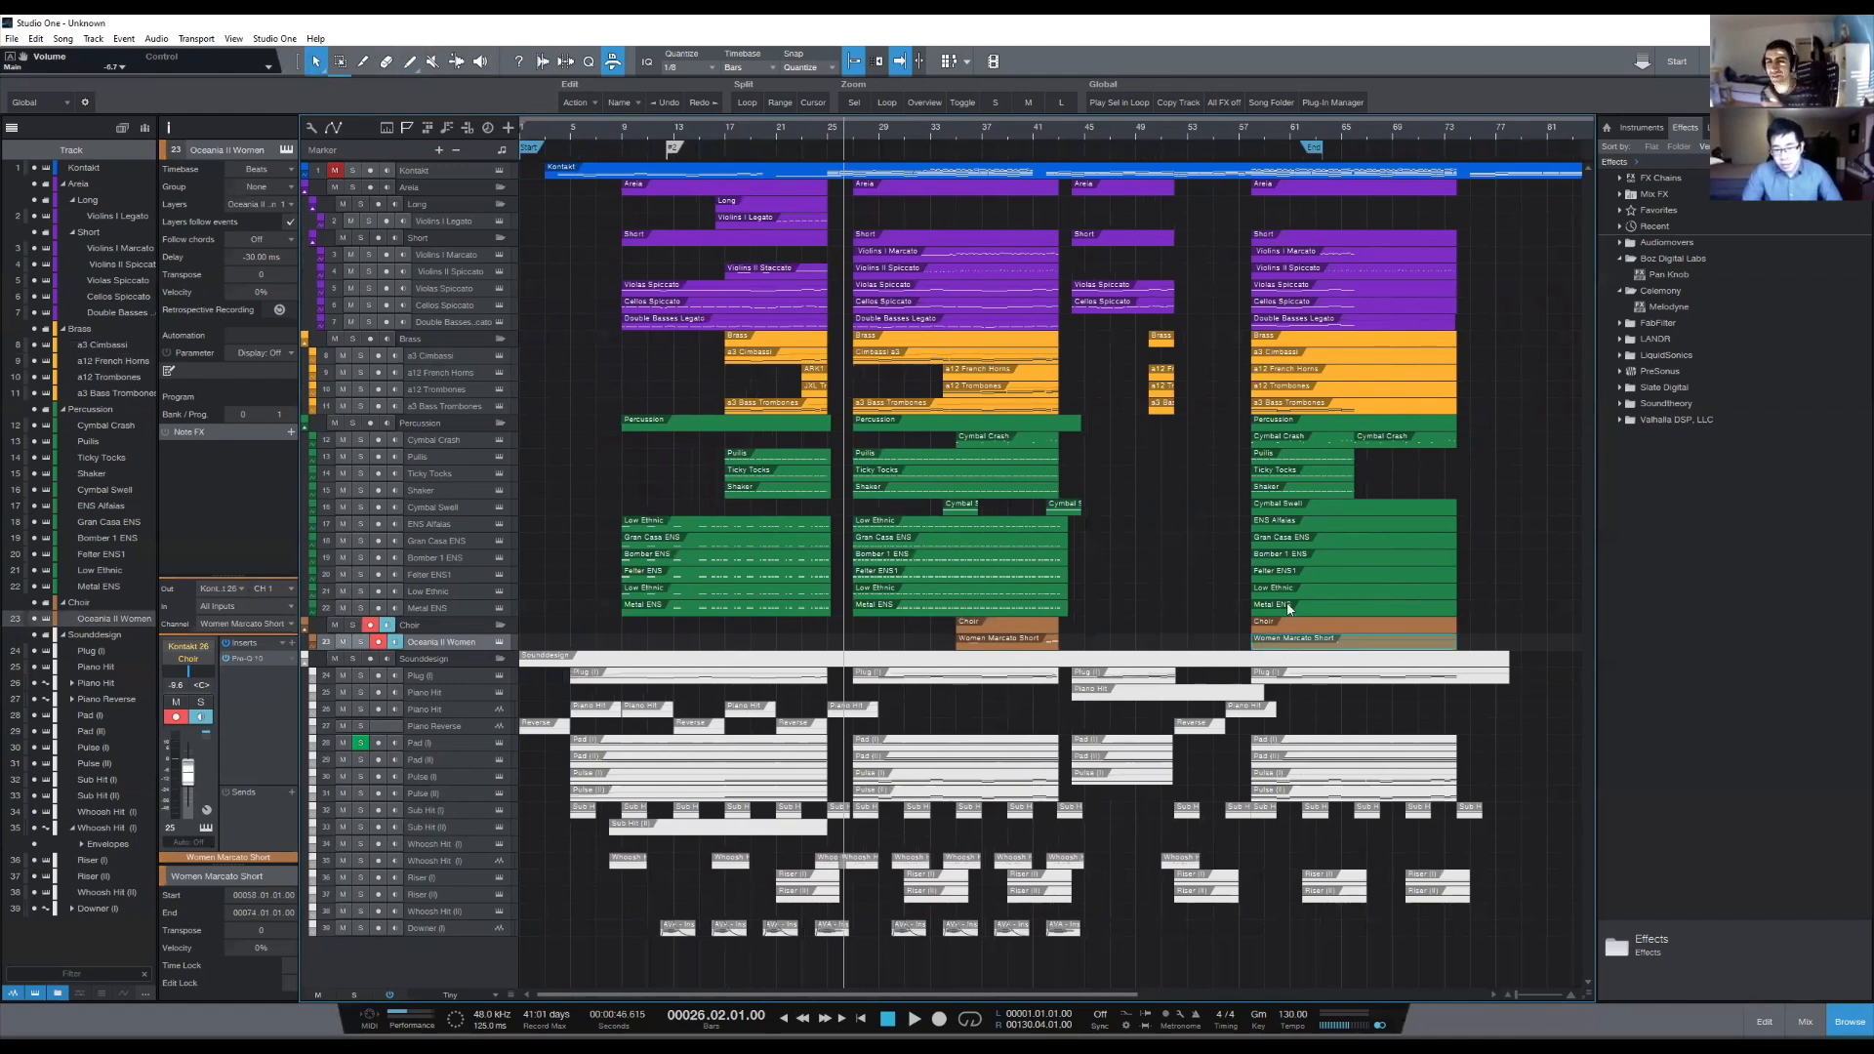
click(1130, 576)
click(1265, 644)
click(1042, 642)
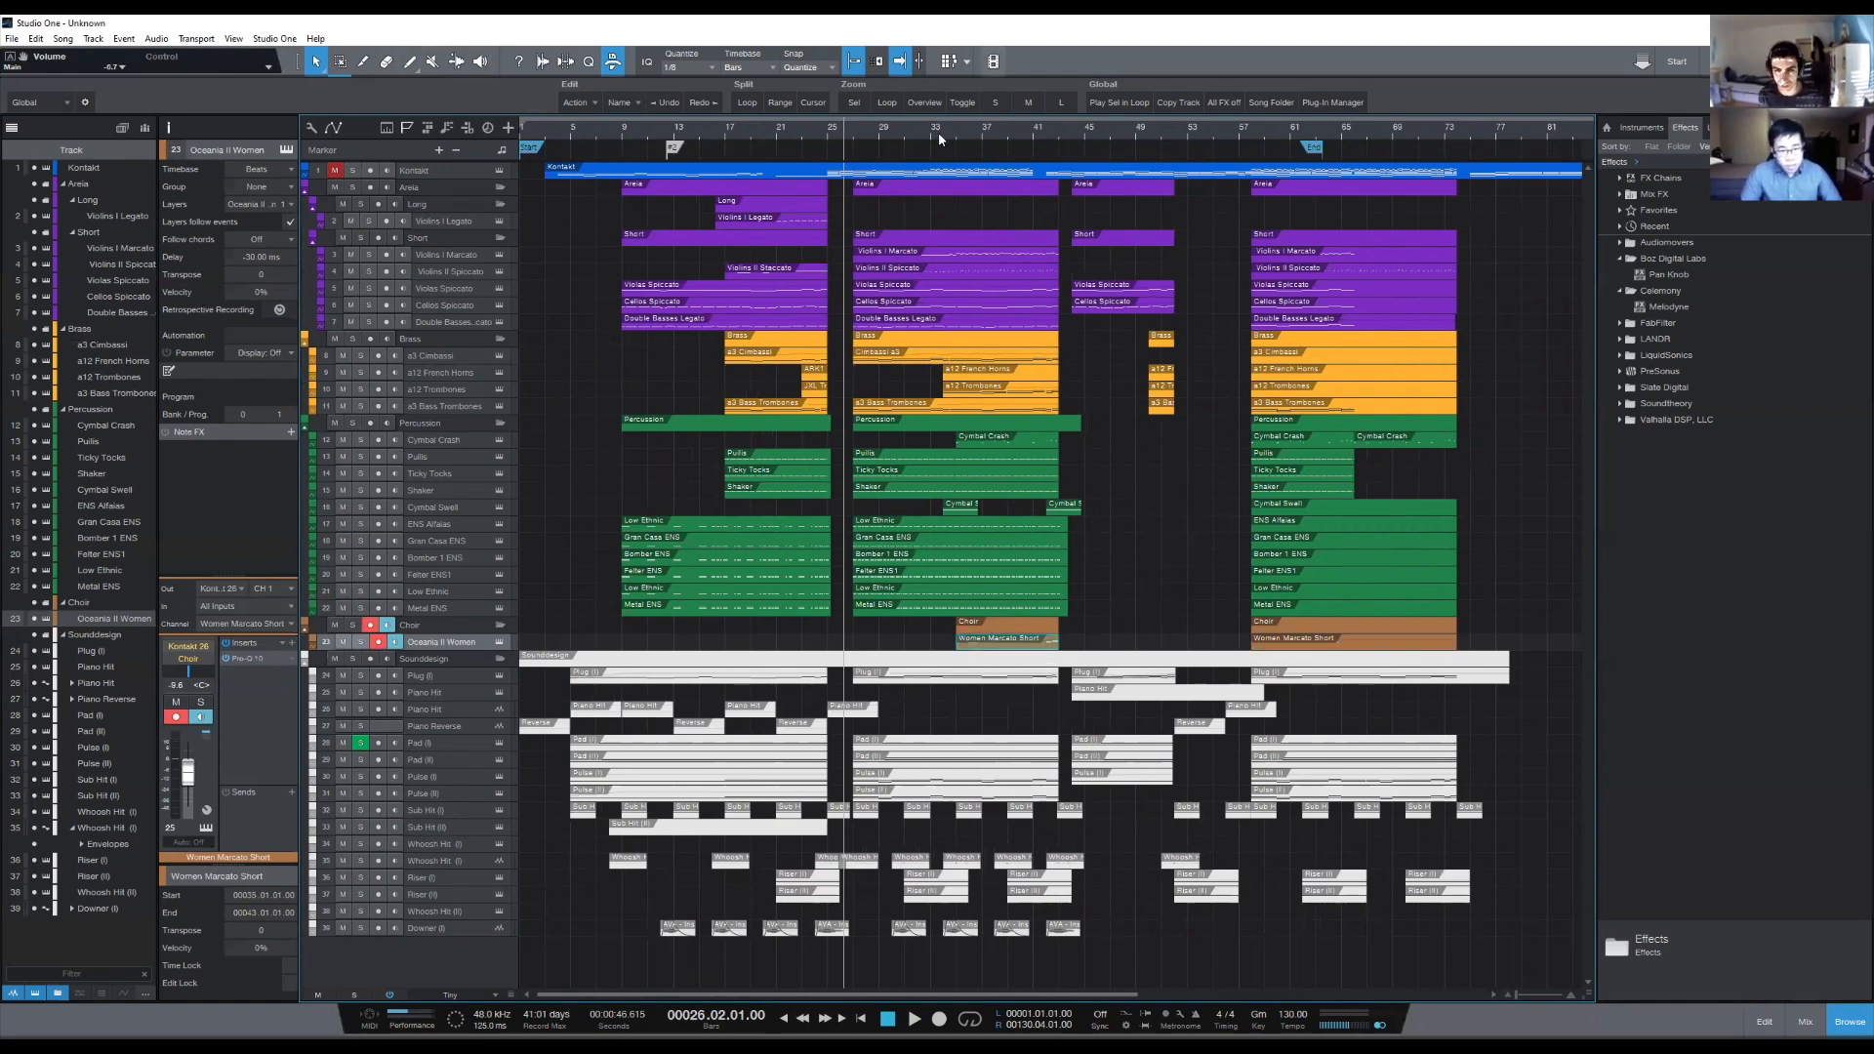
- Delete the Women Marcato Short choir event spanning bars 35 to 43
scroll(939, 131, up, 3)
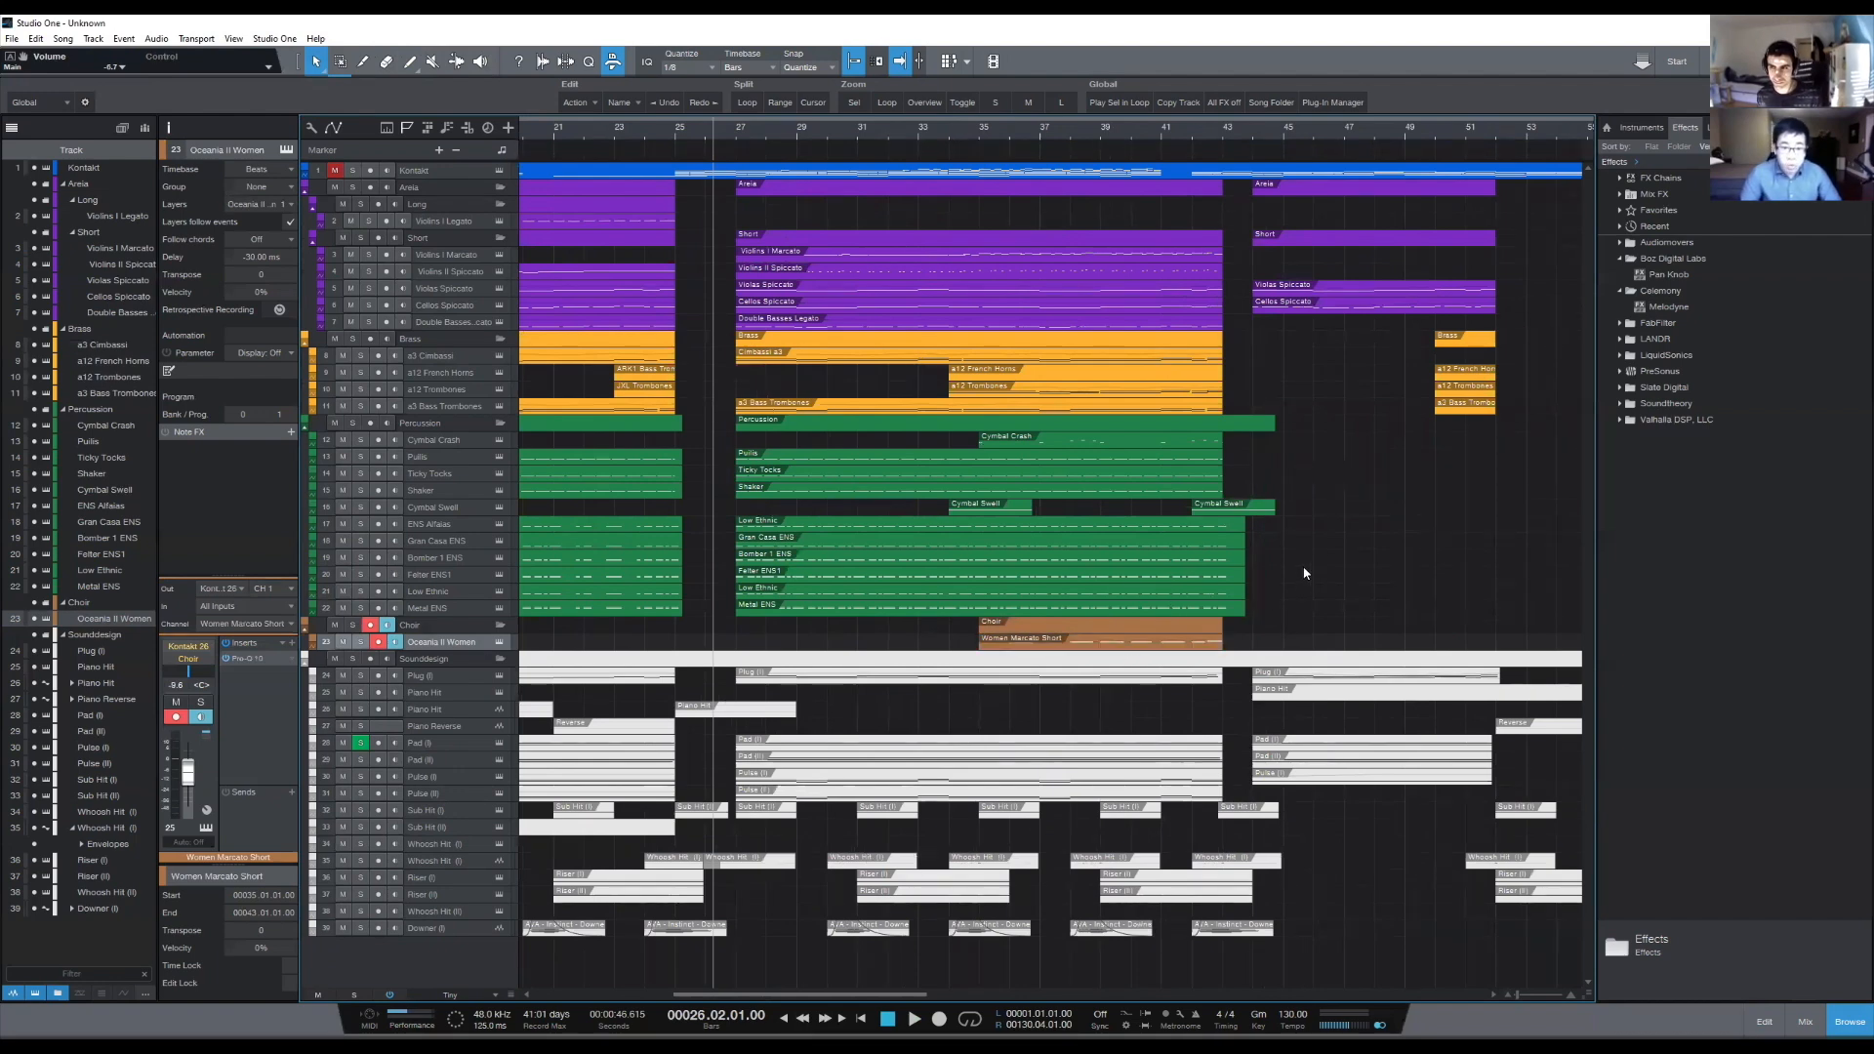
click(1115, 641)
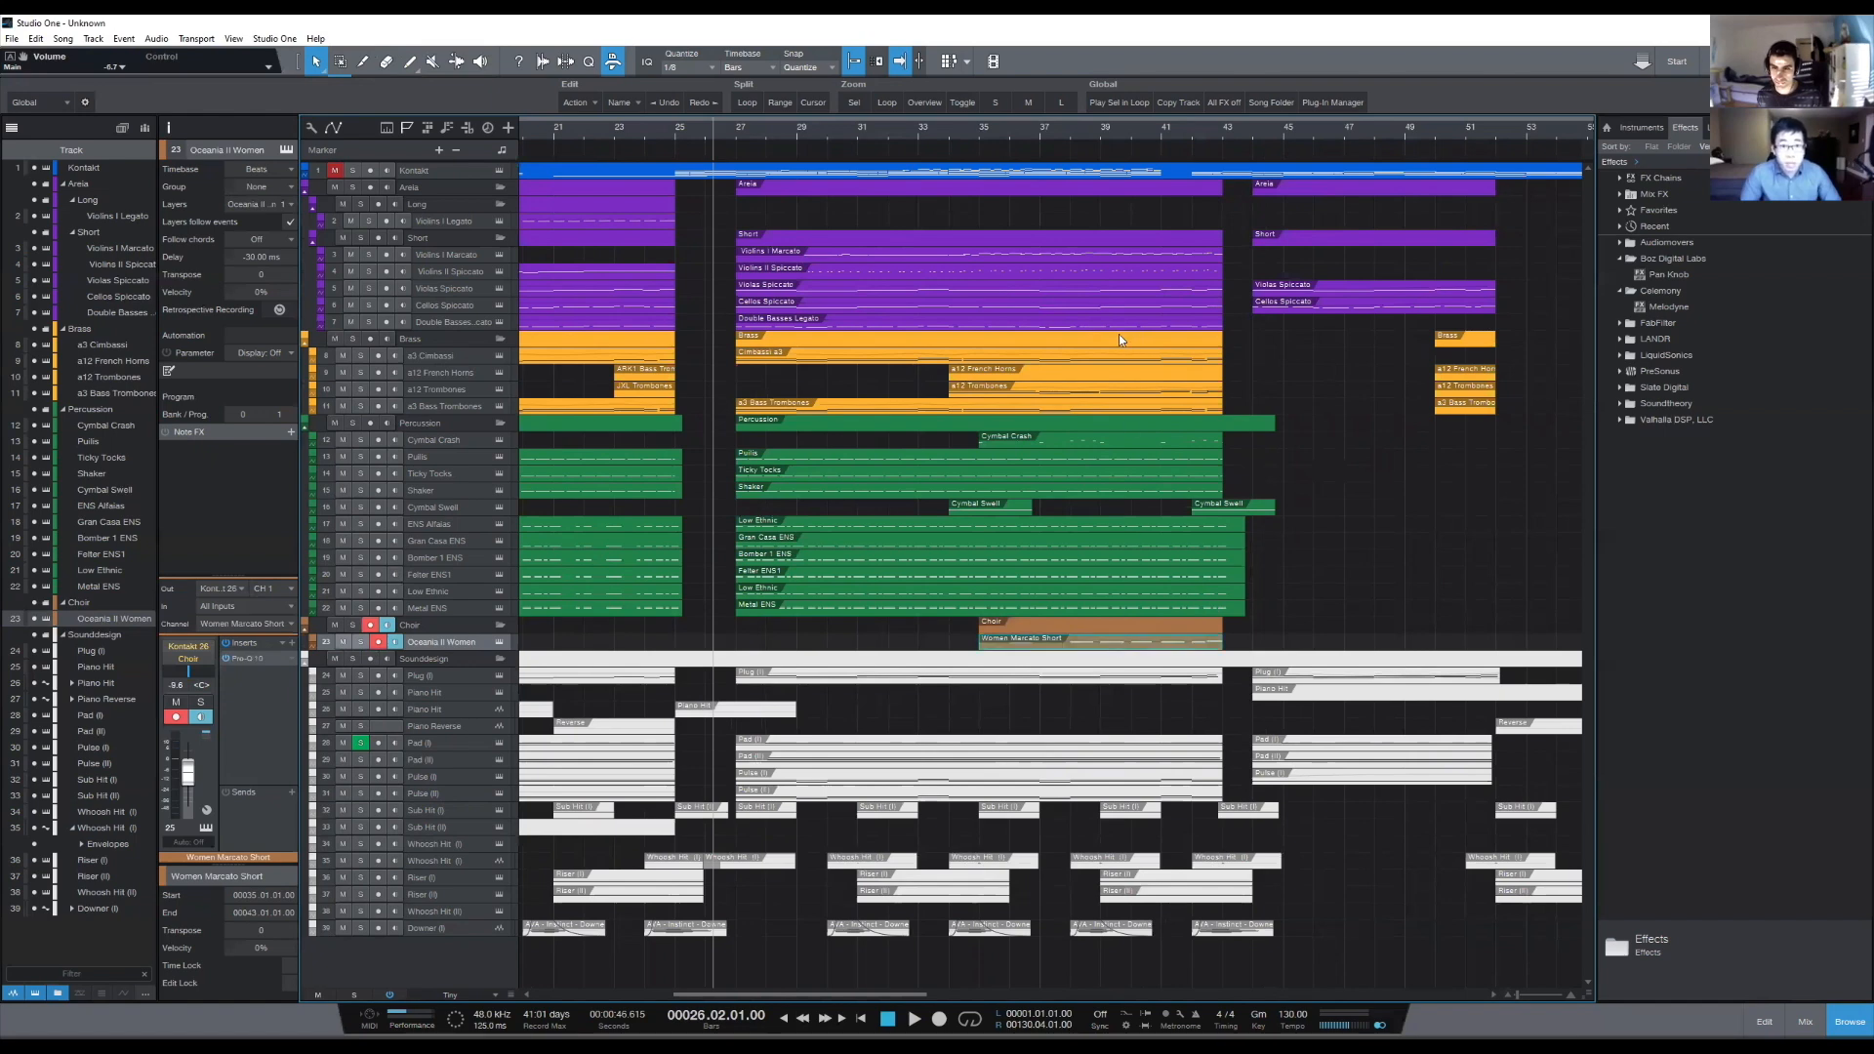
key(Delete)
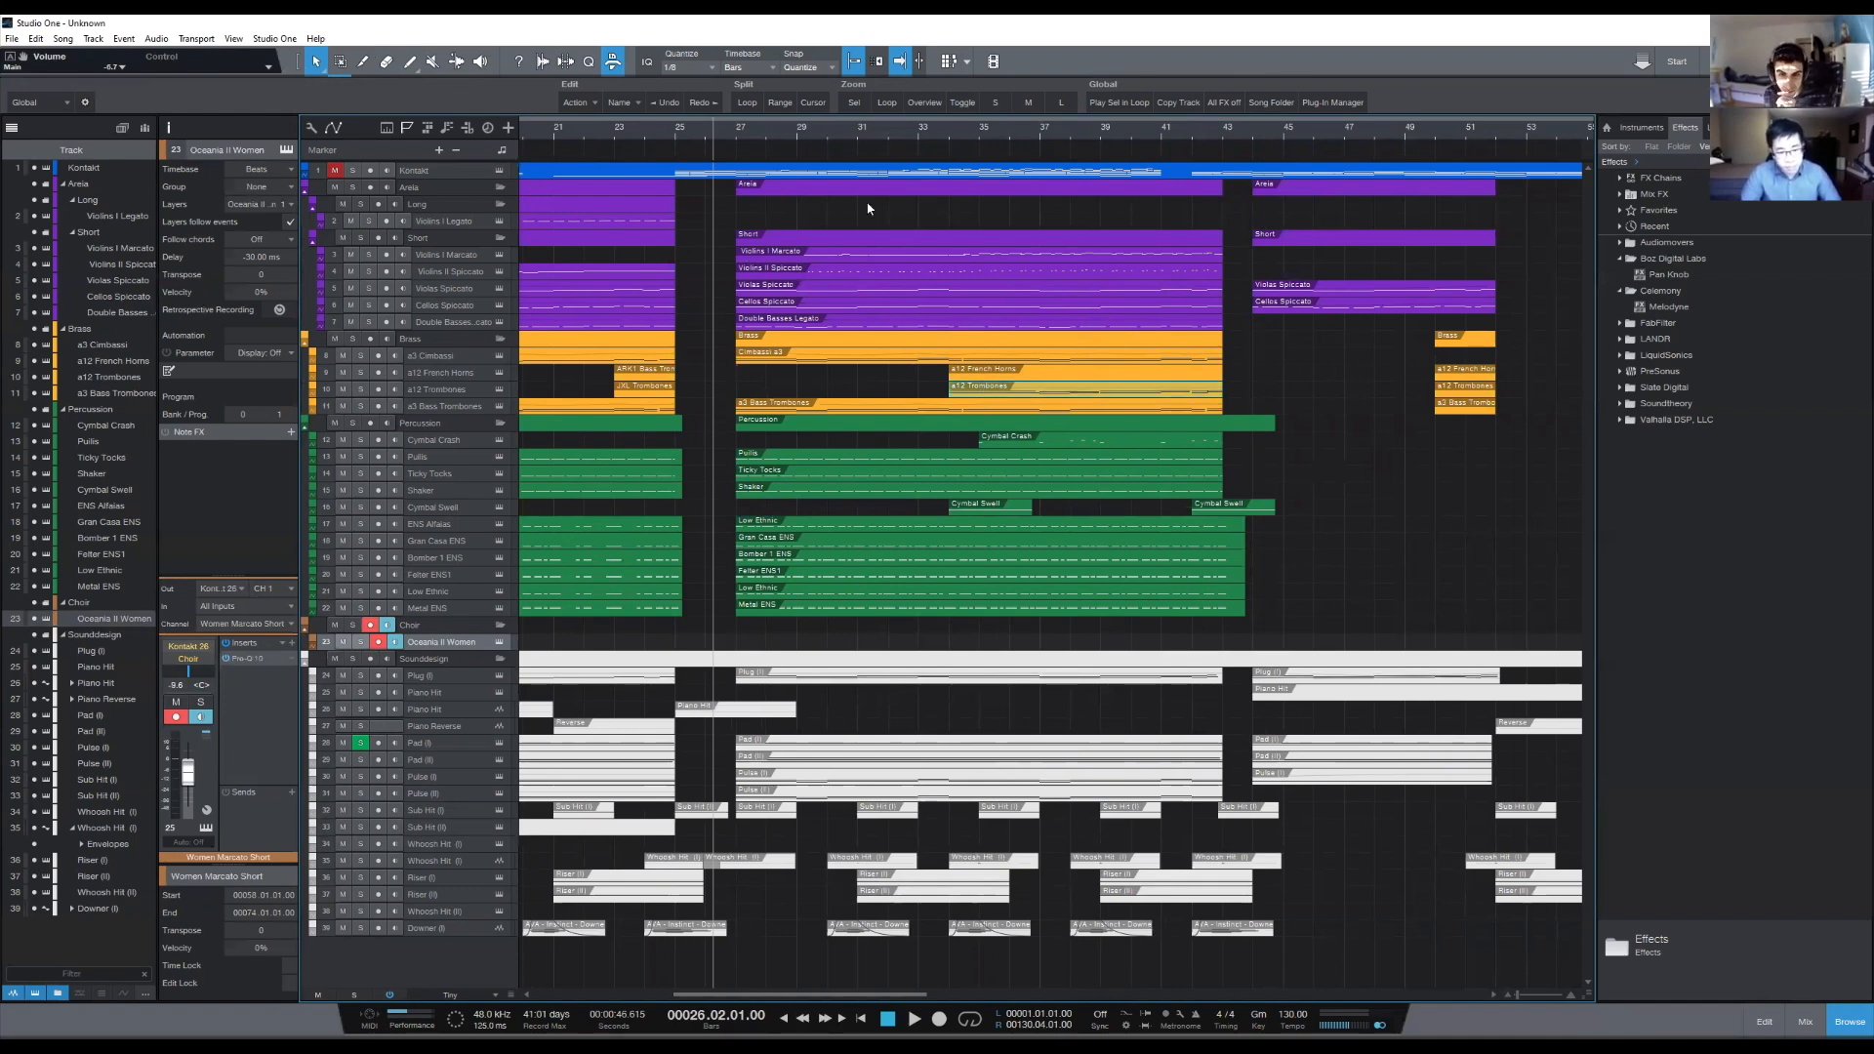
- Open the a12 Trombones event at bar 34 for note editing, showing the a3 Bass Trombones, Violins II, Violas, Cellos and Double Basses notes alongside
double_click(997, 388)
click(315, 344)
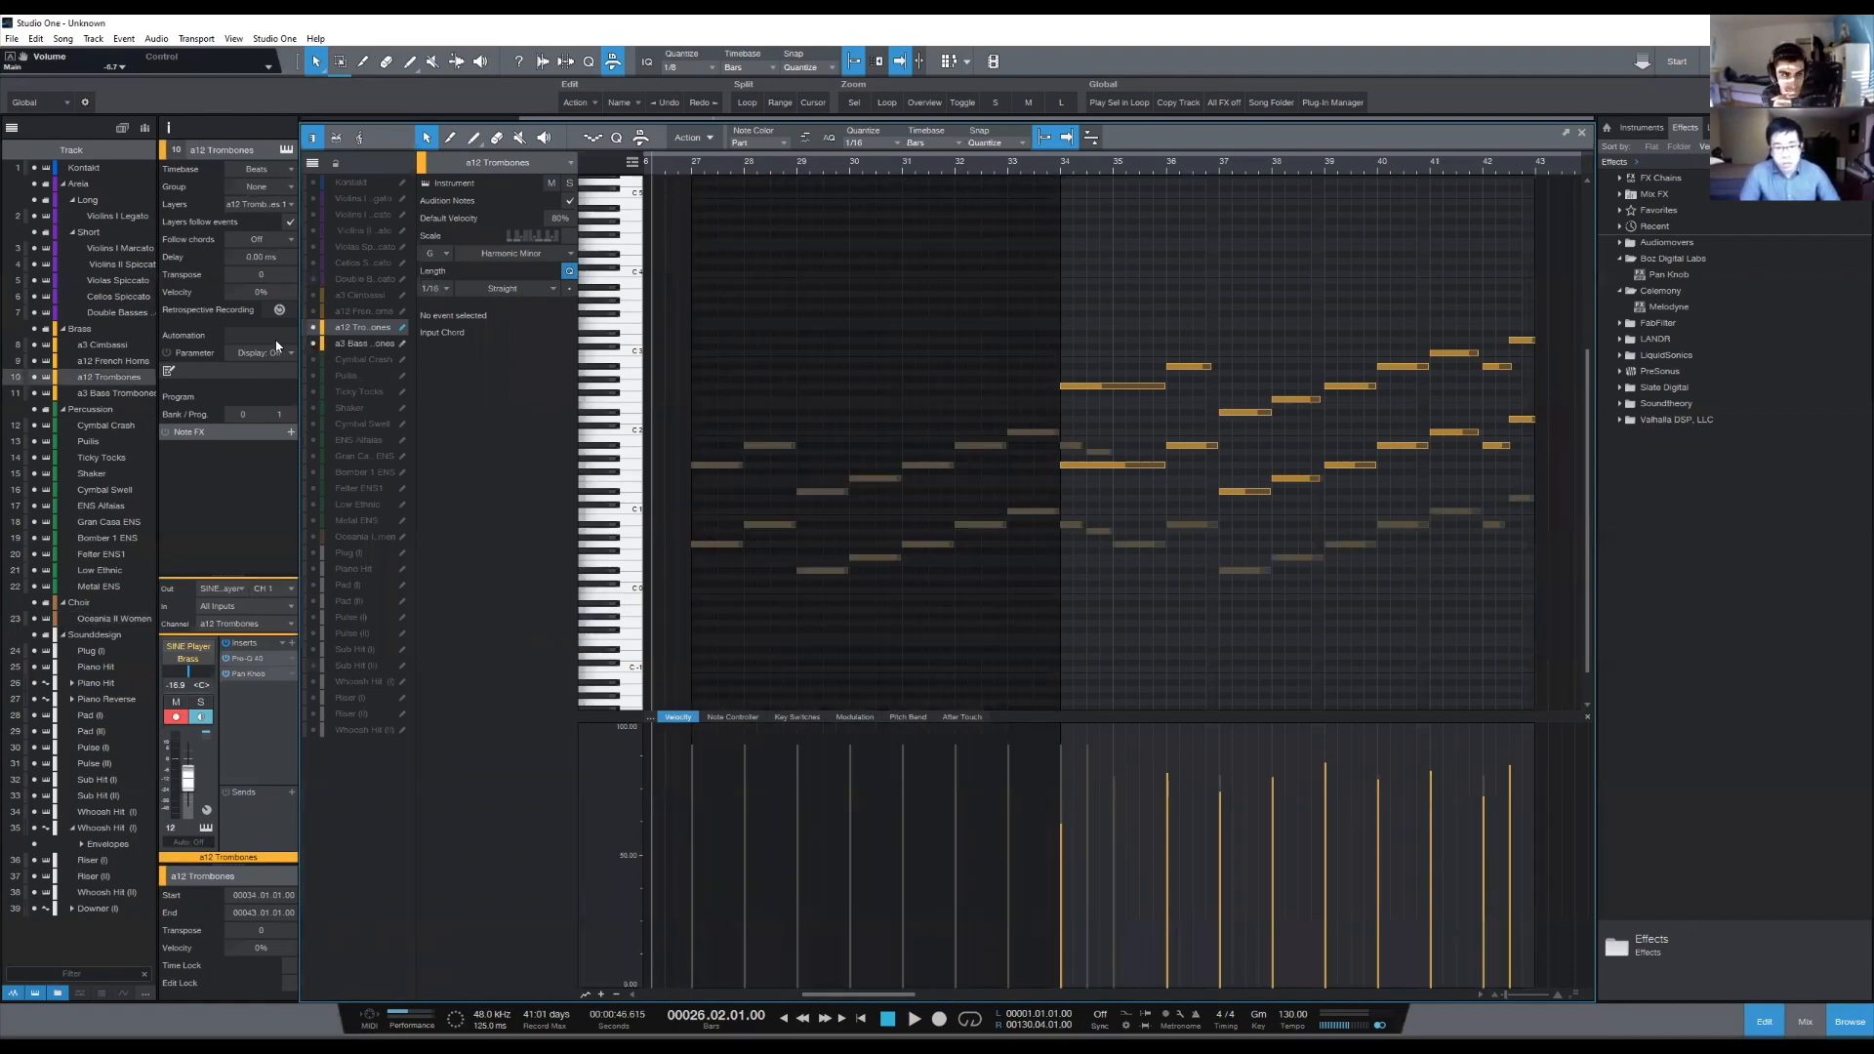
click(313, 230)
click(315, 247)
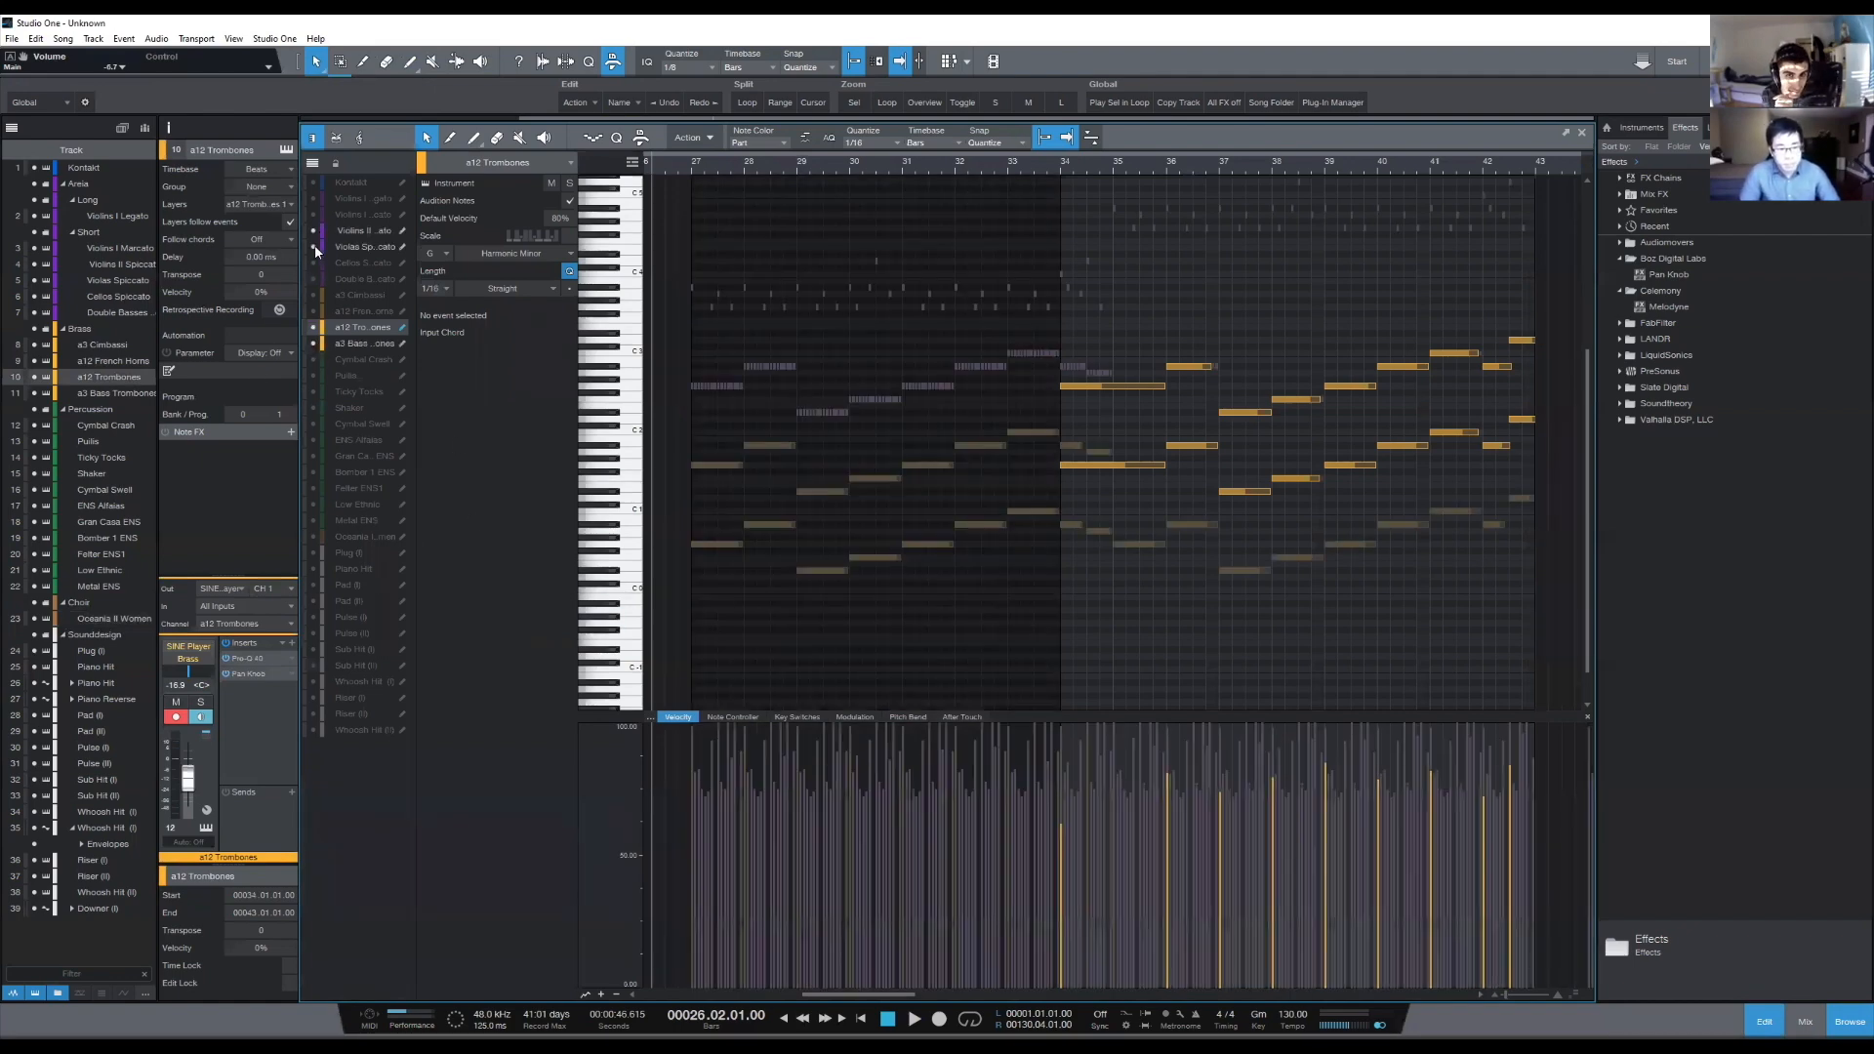
drag(1185, 170, 1113, 243)
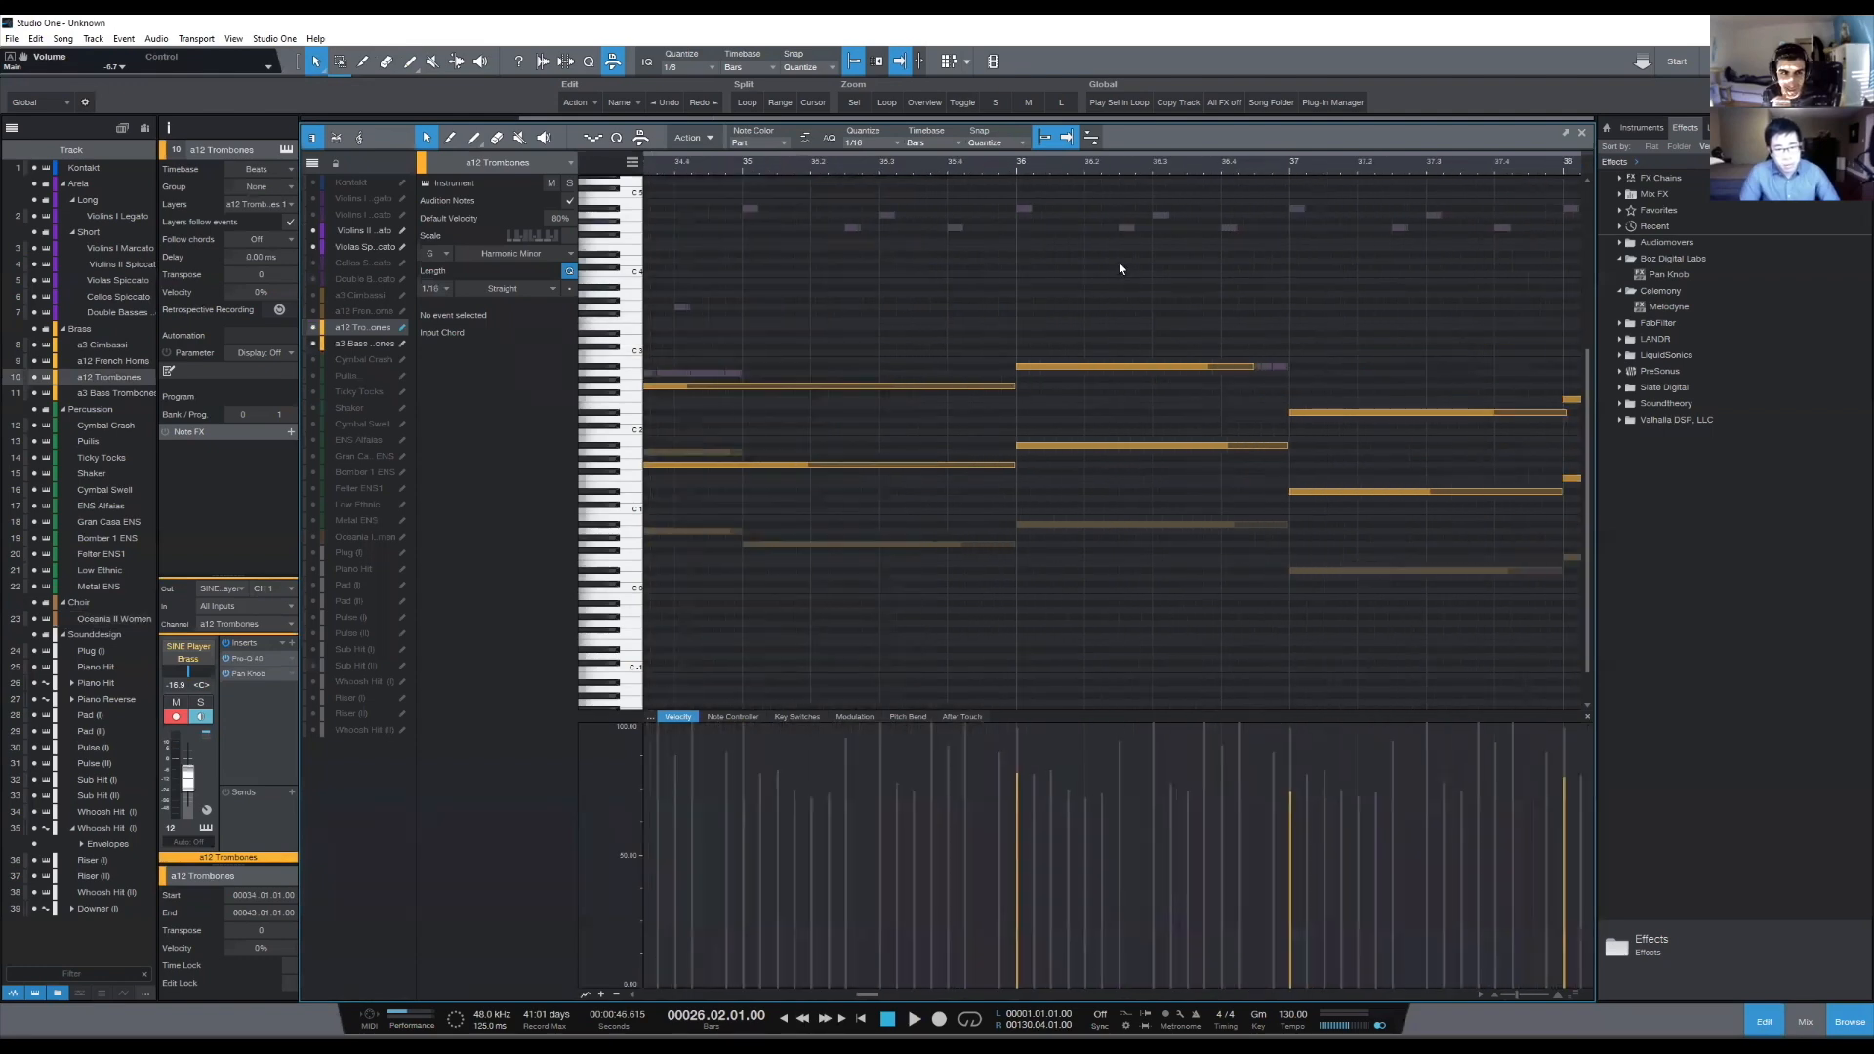
click(313, 262)
click(314, 279)
scroll(1015, 168, up, 6)
scroll(1122, 332, up, 2)
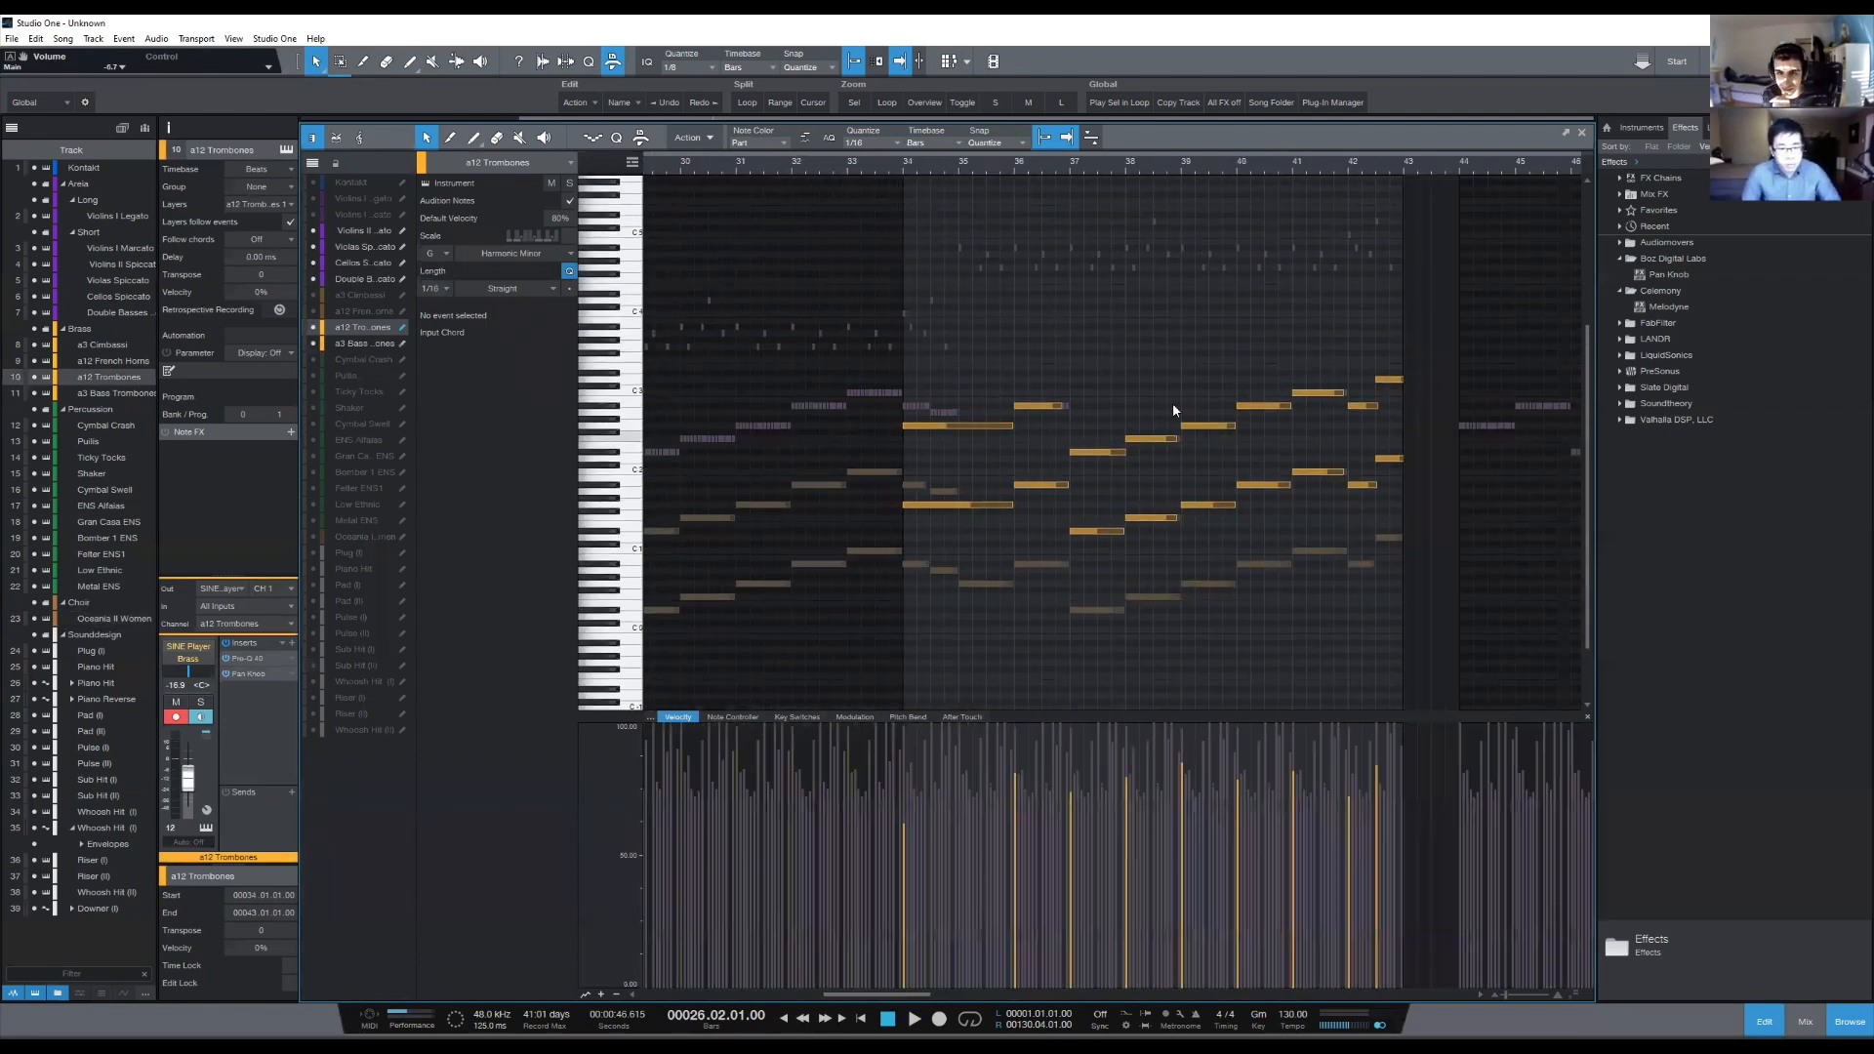
- Examine the Double Basses, Cellos, Violins II and Violas notes in turn, with the playback cursor at bar 35
click(379, 280)
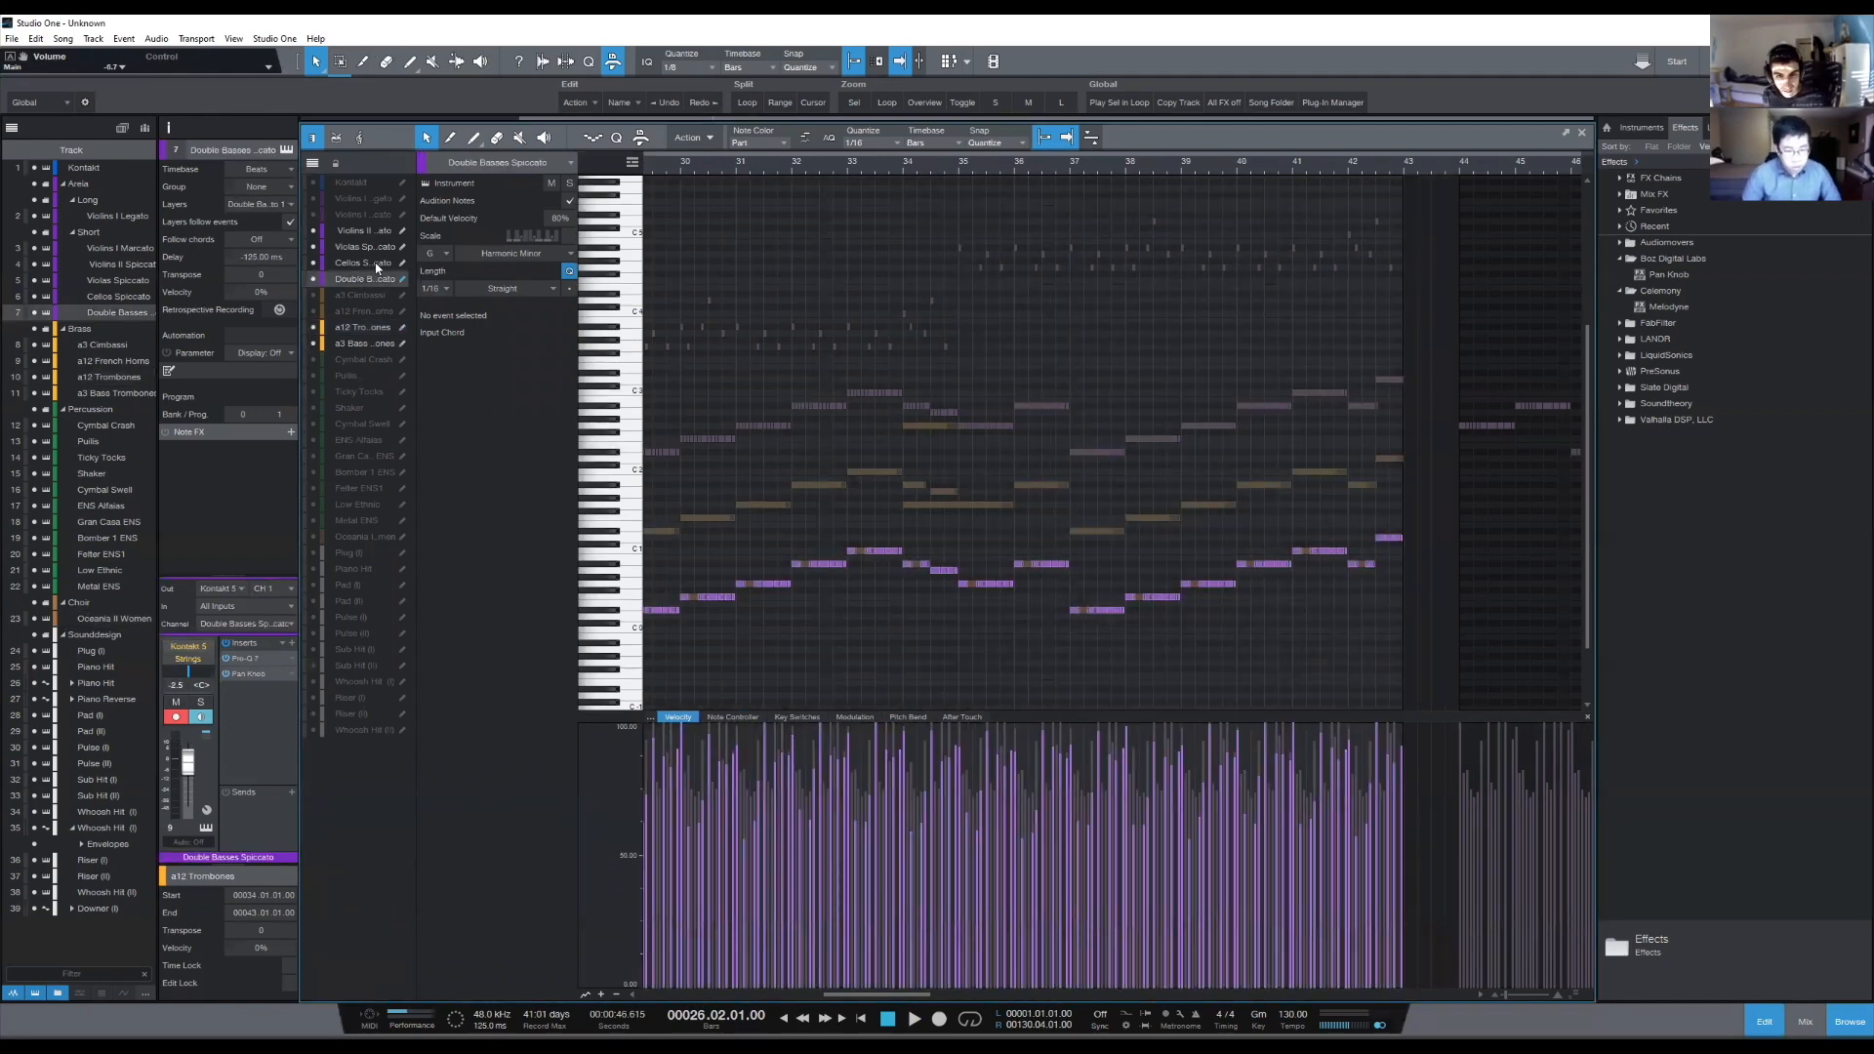
click(377, 265)
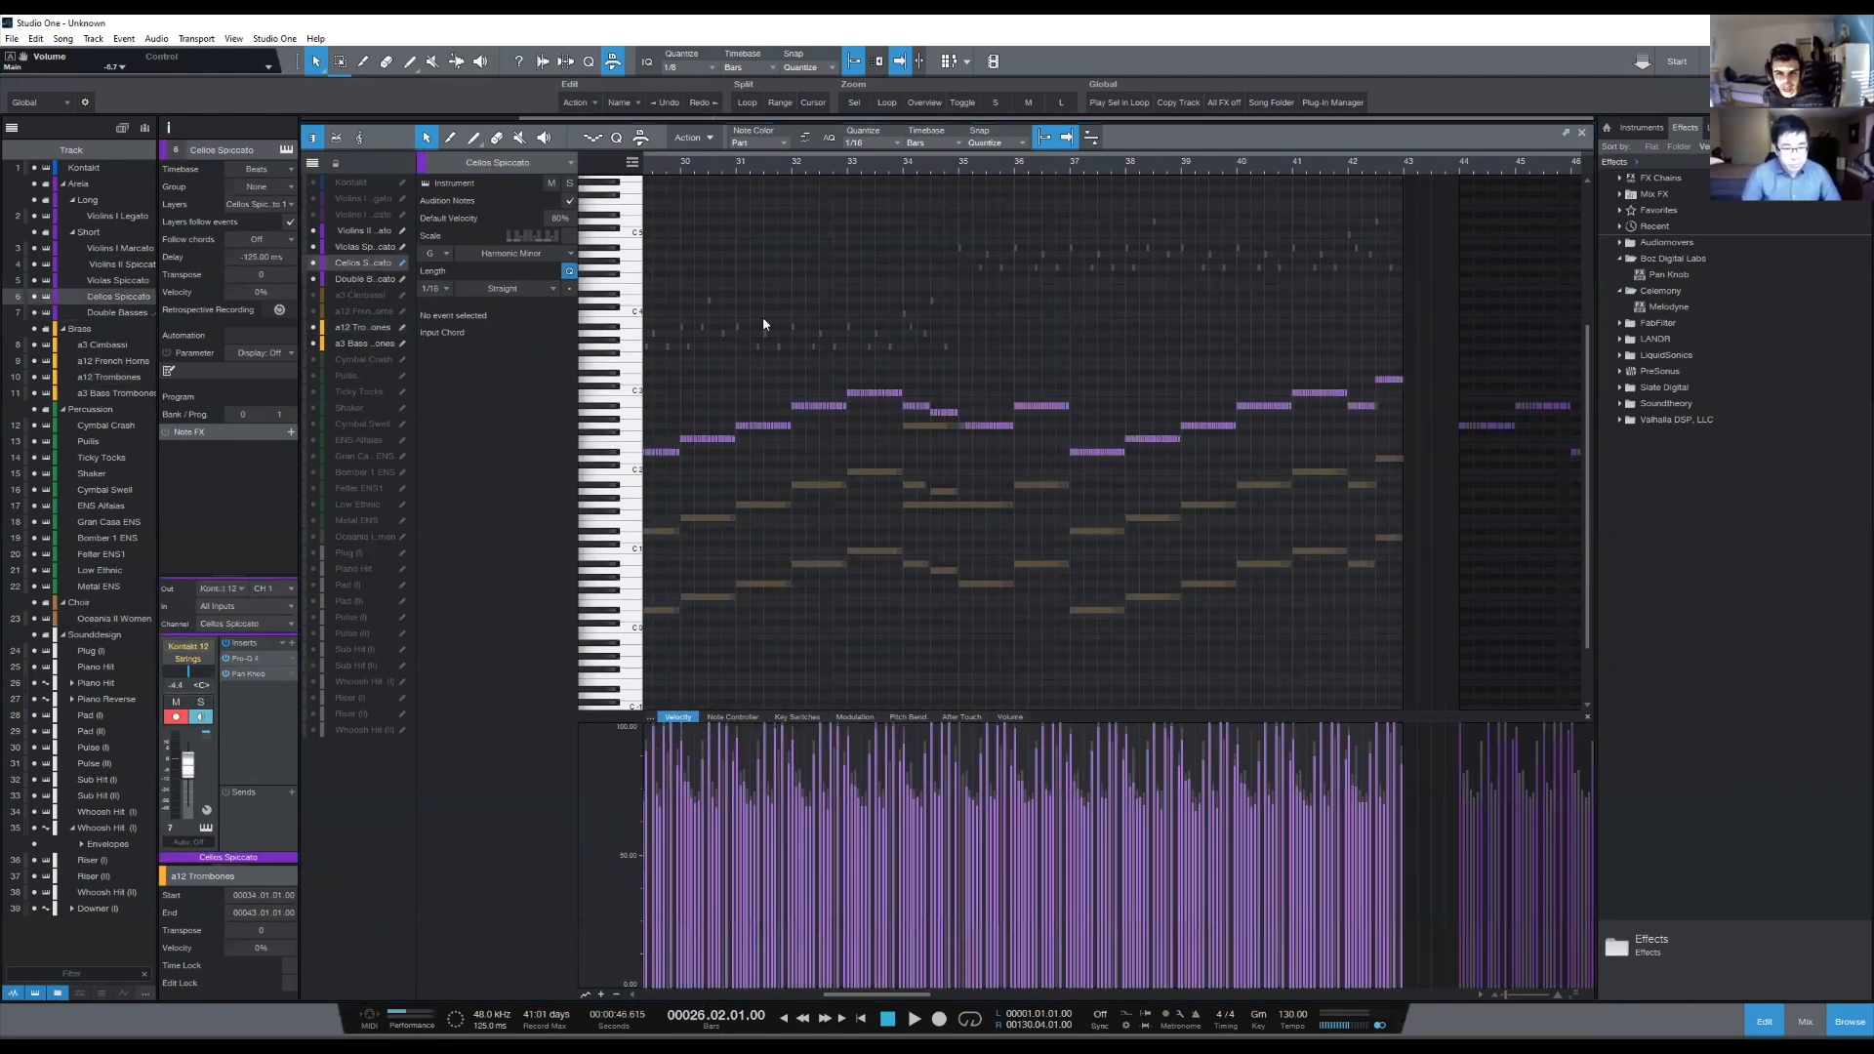
click(369, 230)
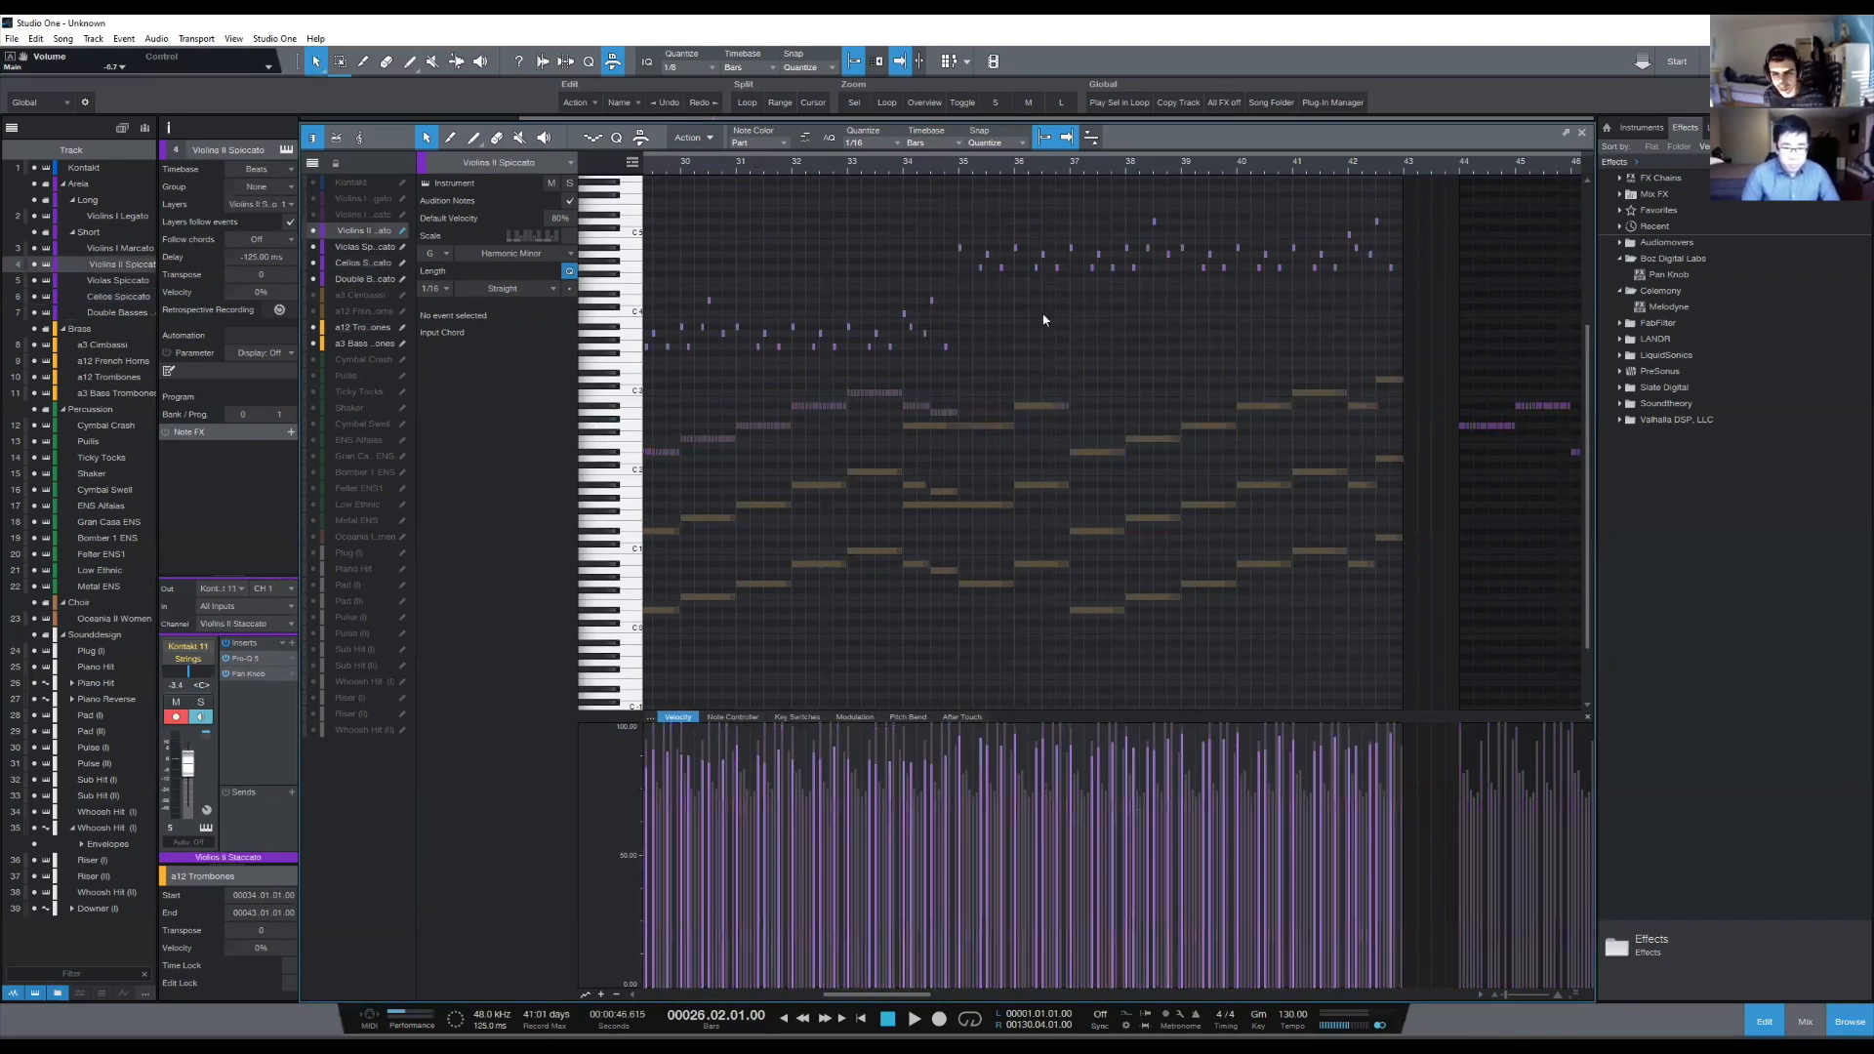
scroll(958, 168, up, 2)
click(958, 168)
scroll(959, 167, up, 4)
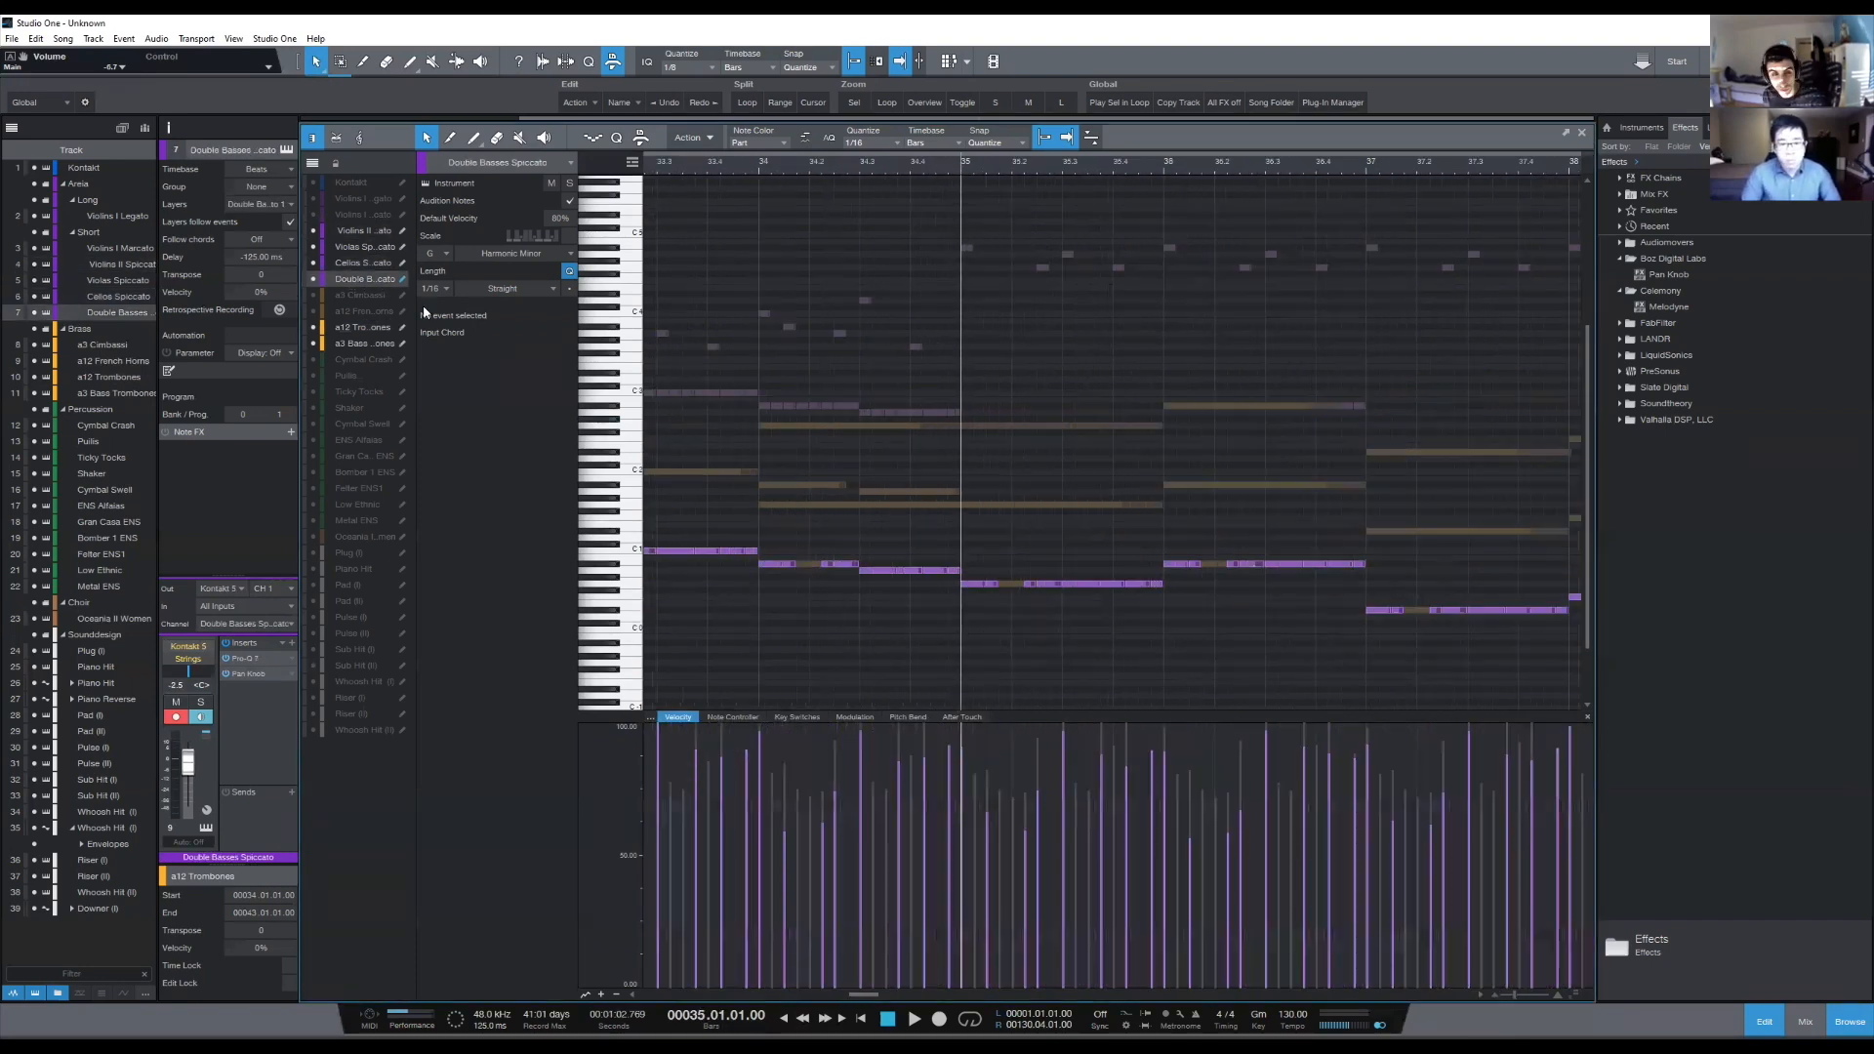
click(375, 262)
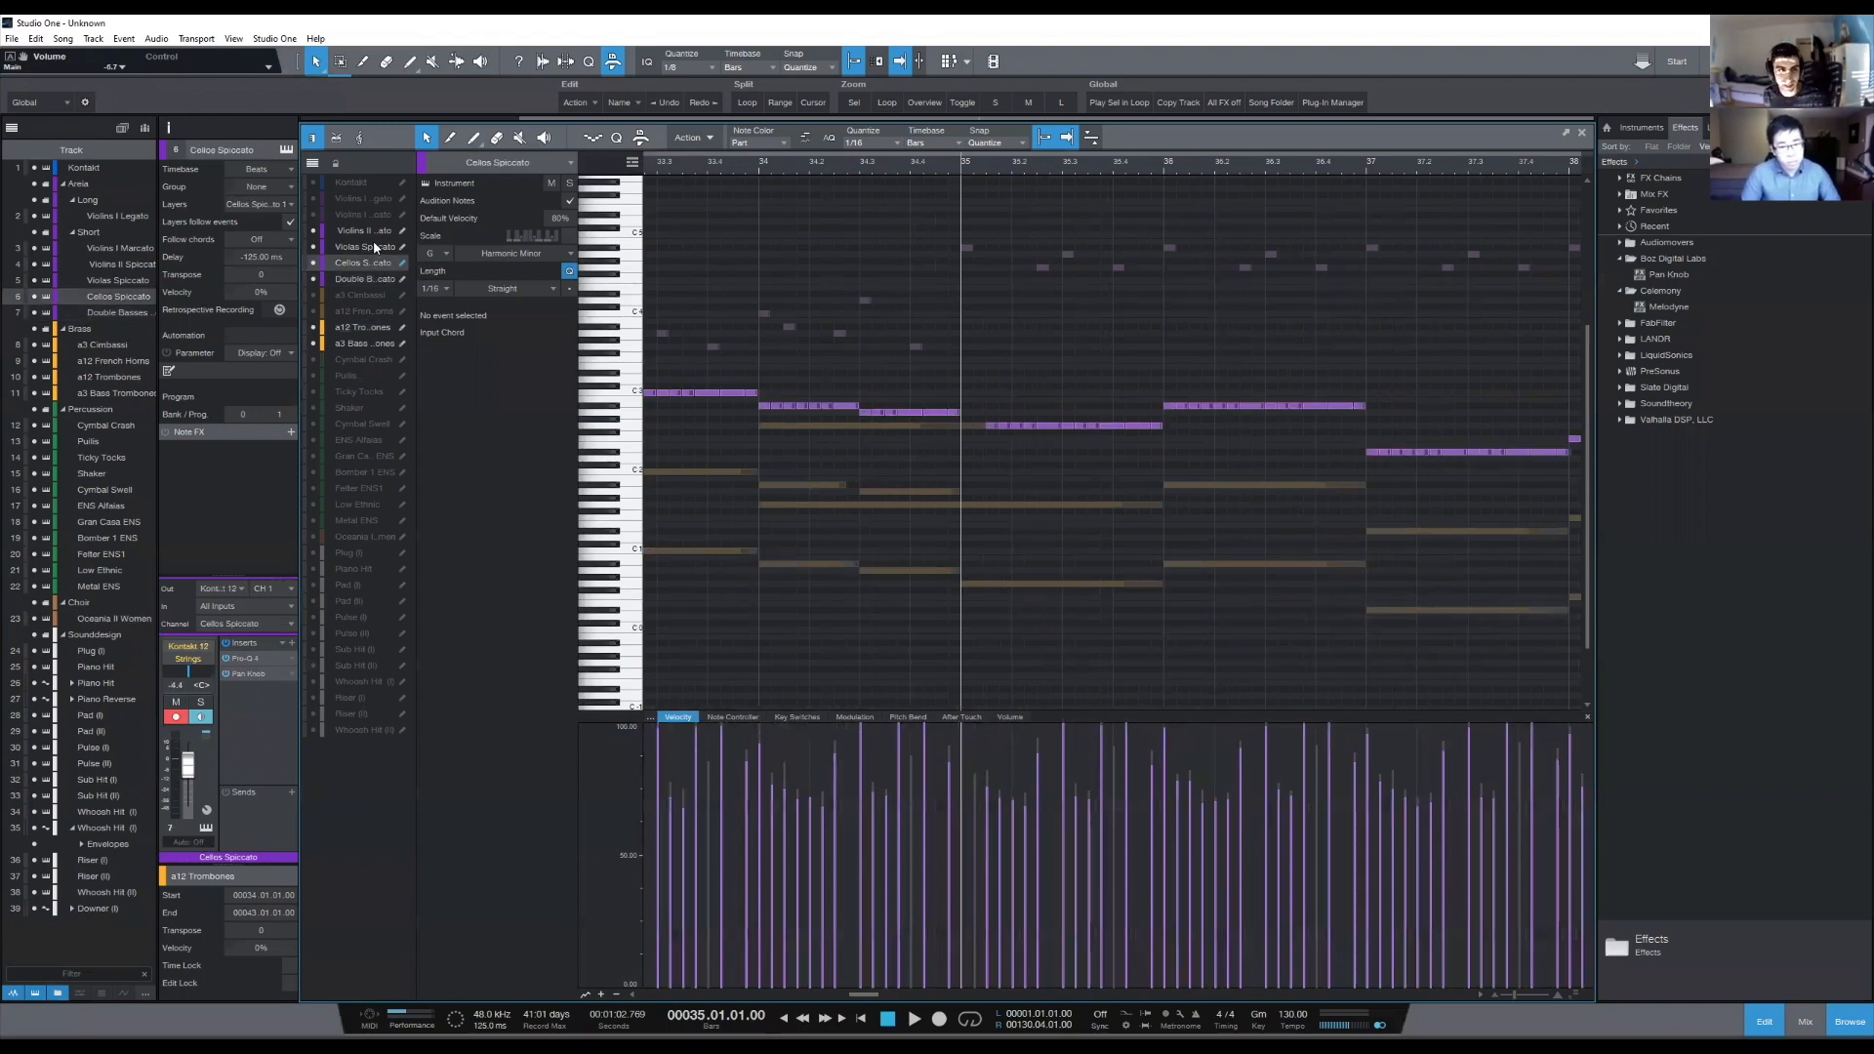
click(390, 249)
scroll(1058, 166, down, 3)
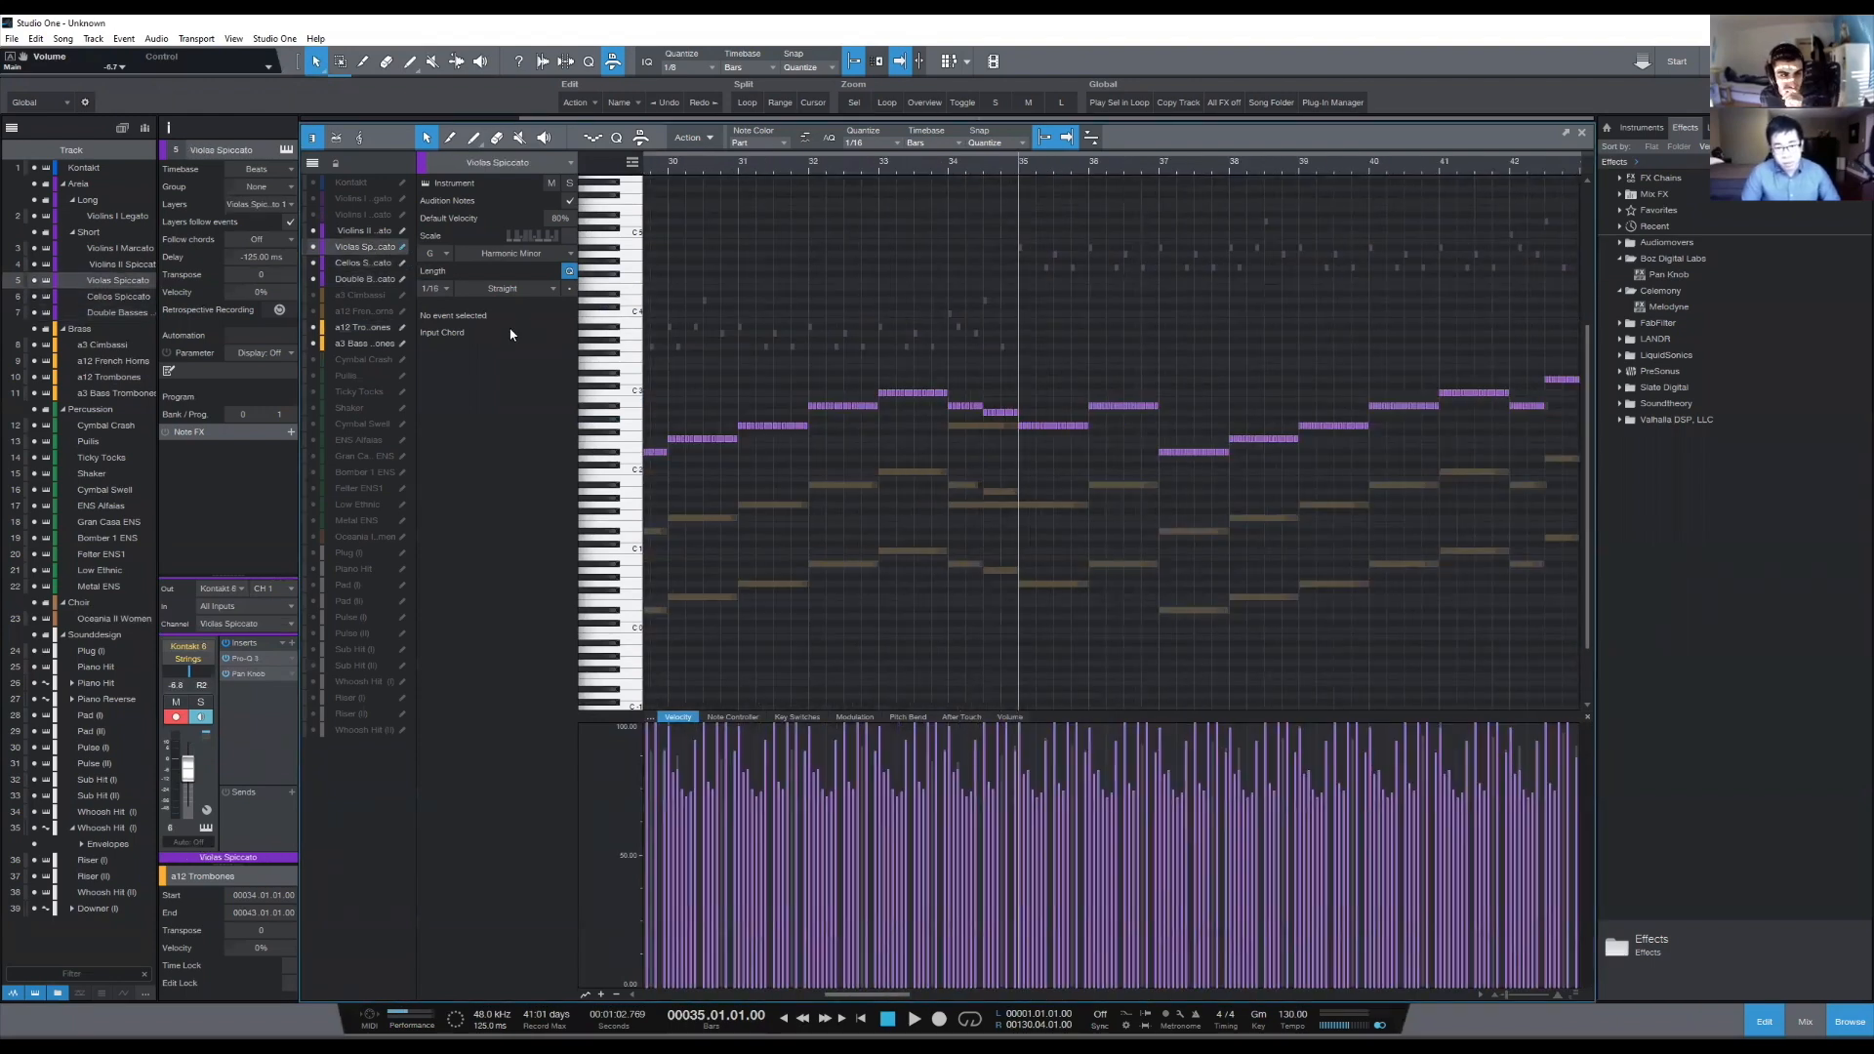
- Select the a3 Bass Trombones notes from bar 35 and the a12 Trombones notes from bar 36 to examine them, ending with only a3 Bass Trombones displayed
click(380, 343)
scroll(1101, 172, down, 2)
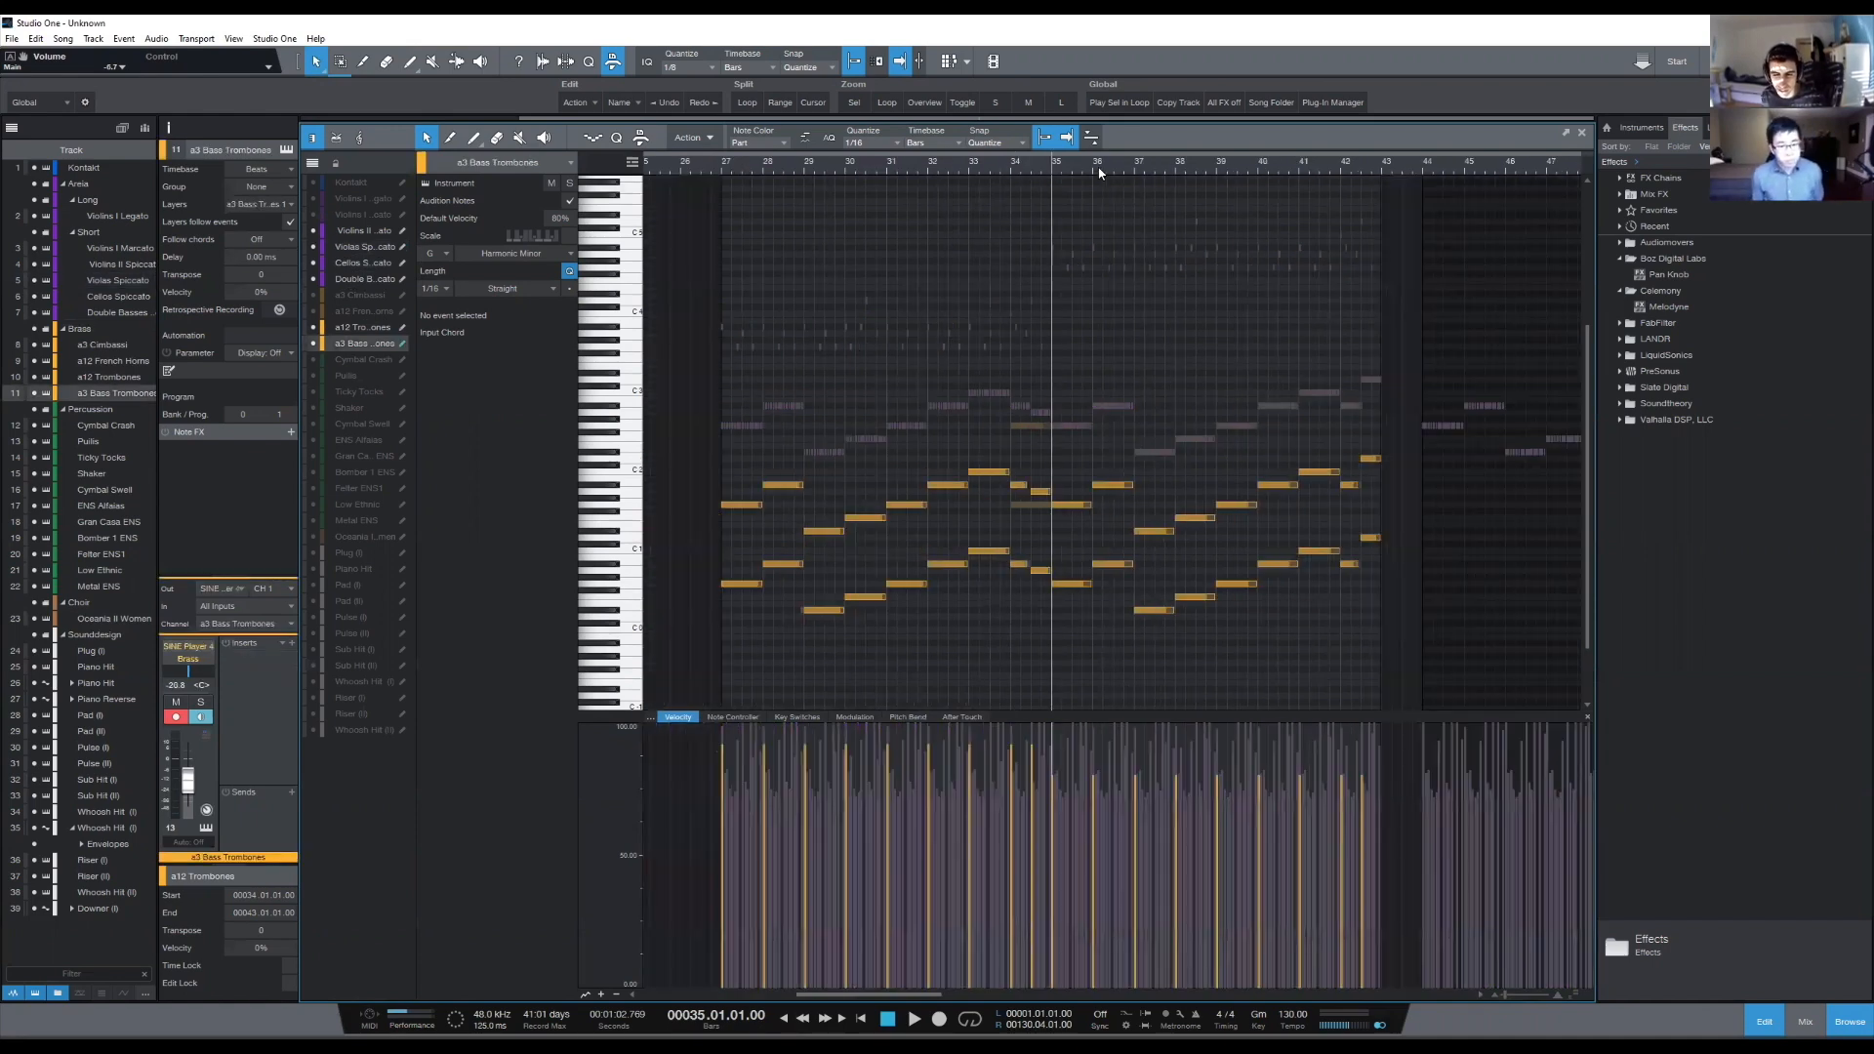
drag(1076, 401, 1358, 621)
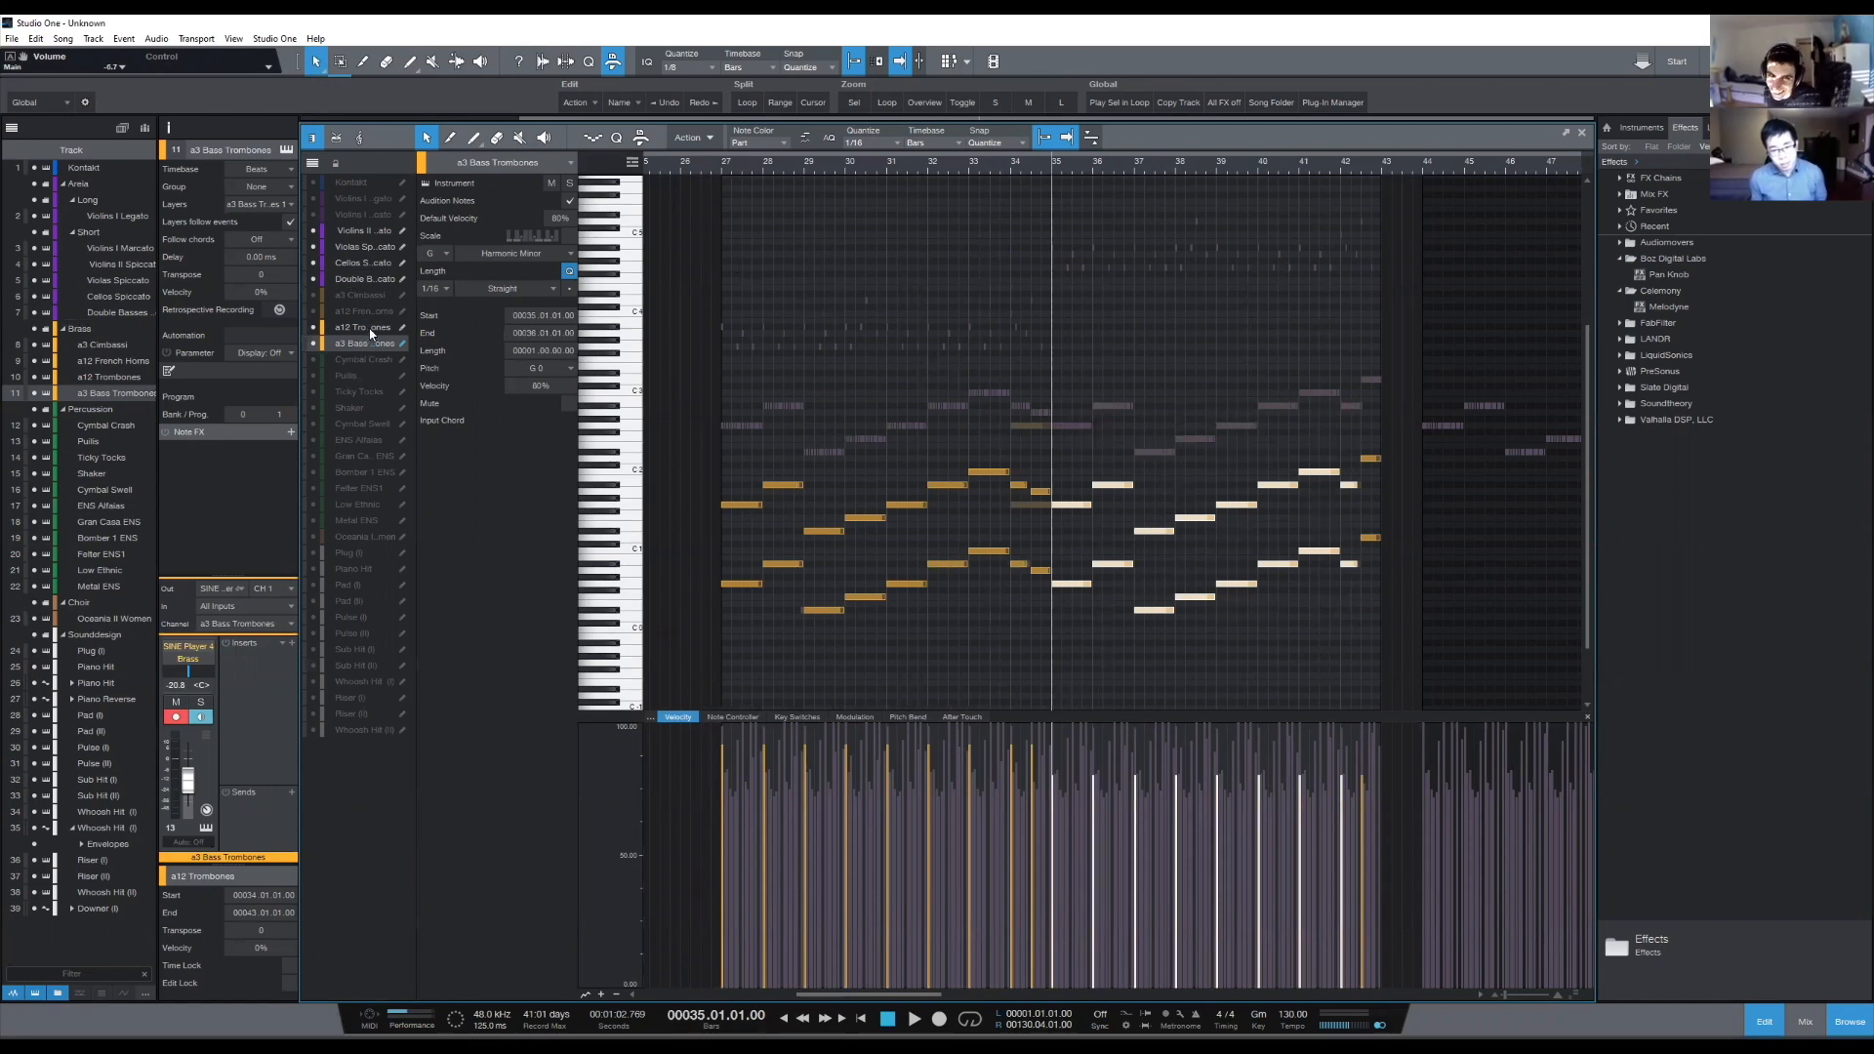
drag(1368, 330, 1096, 560)
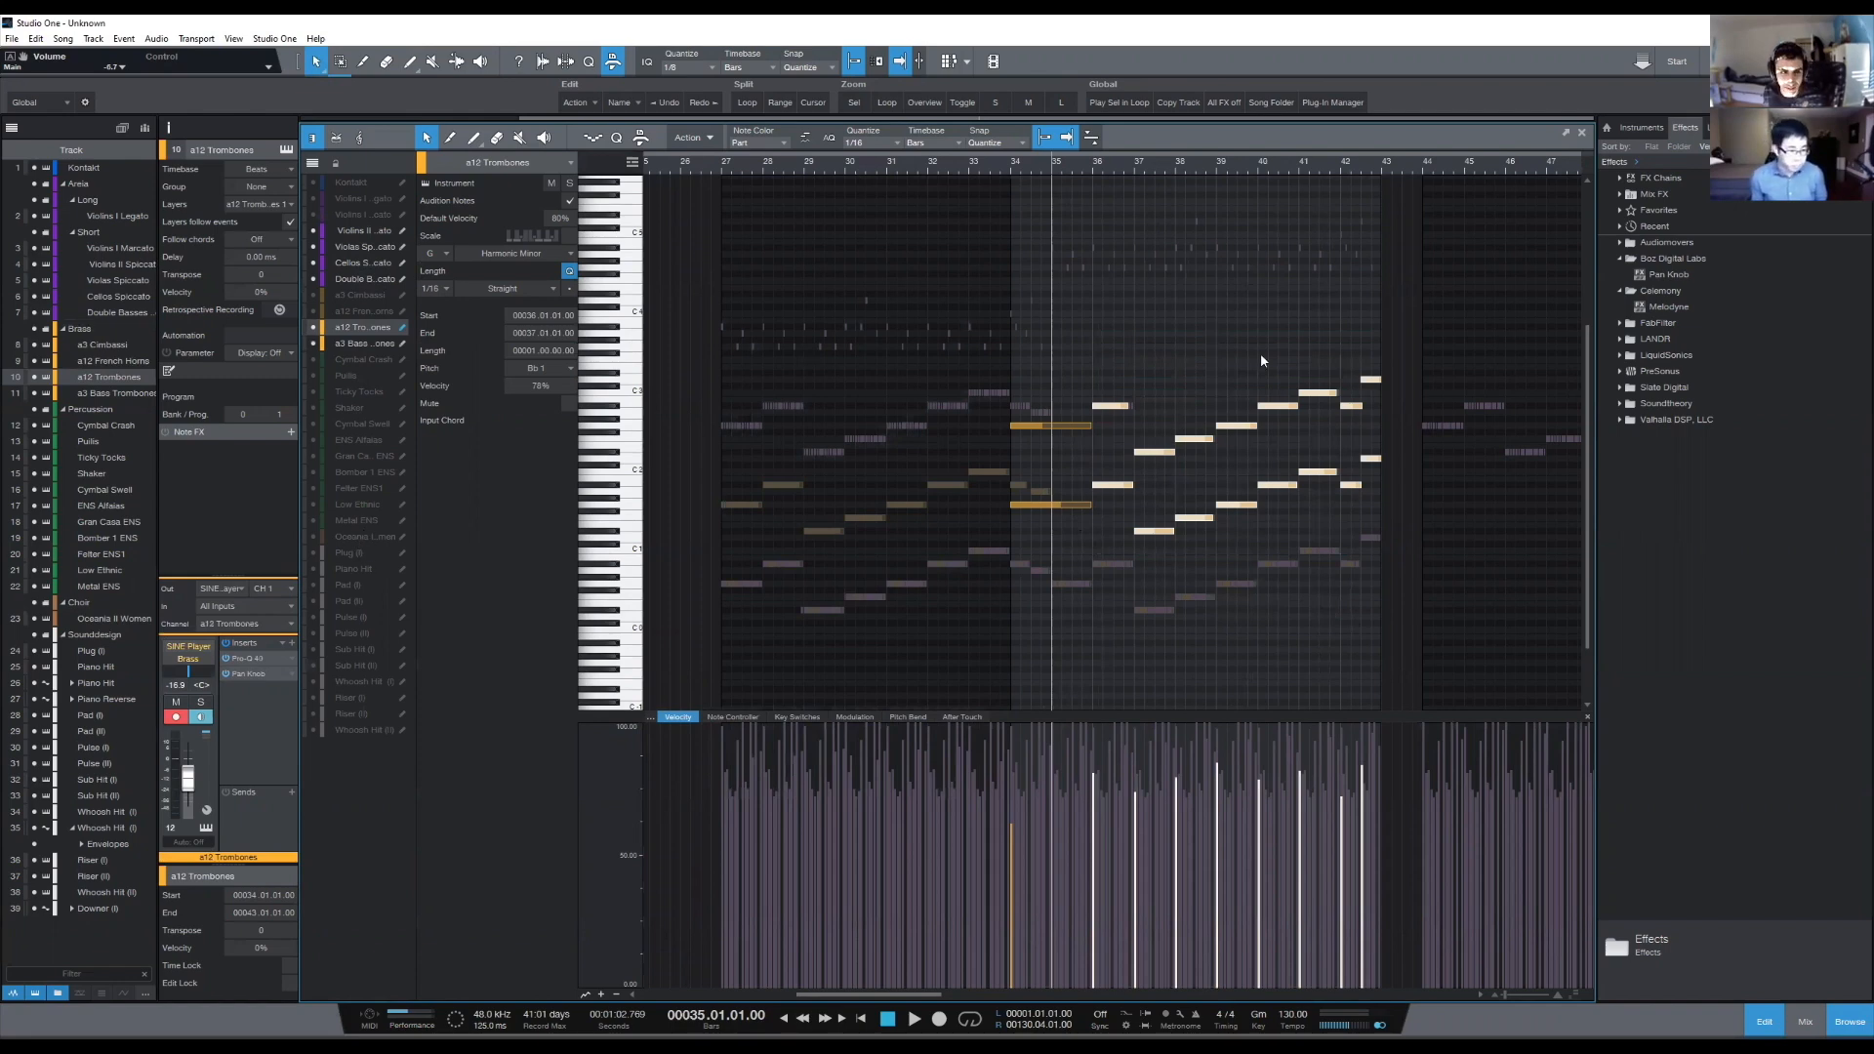
click(373, 344)
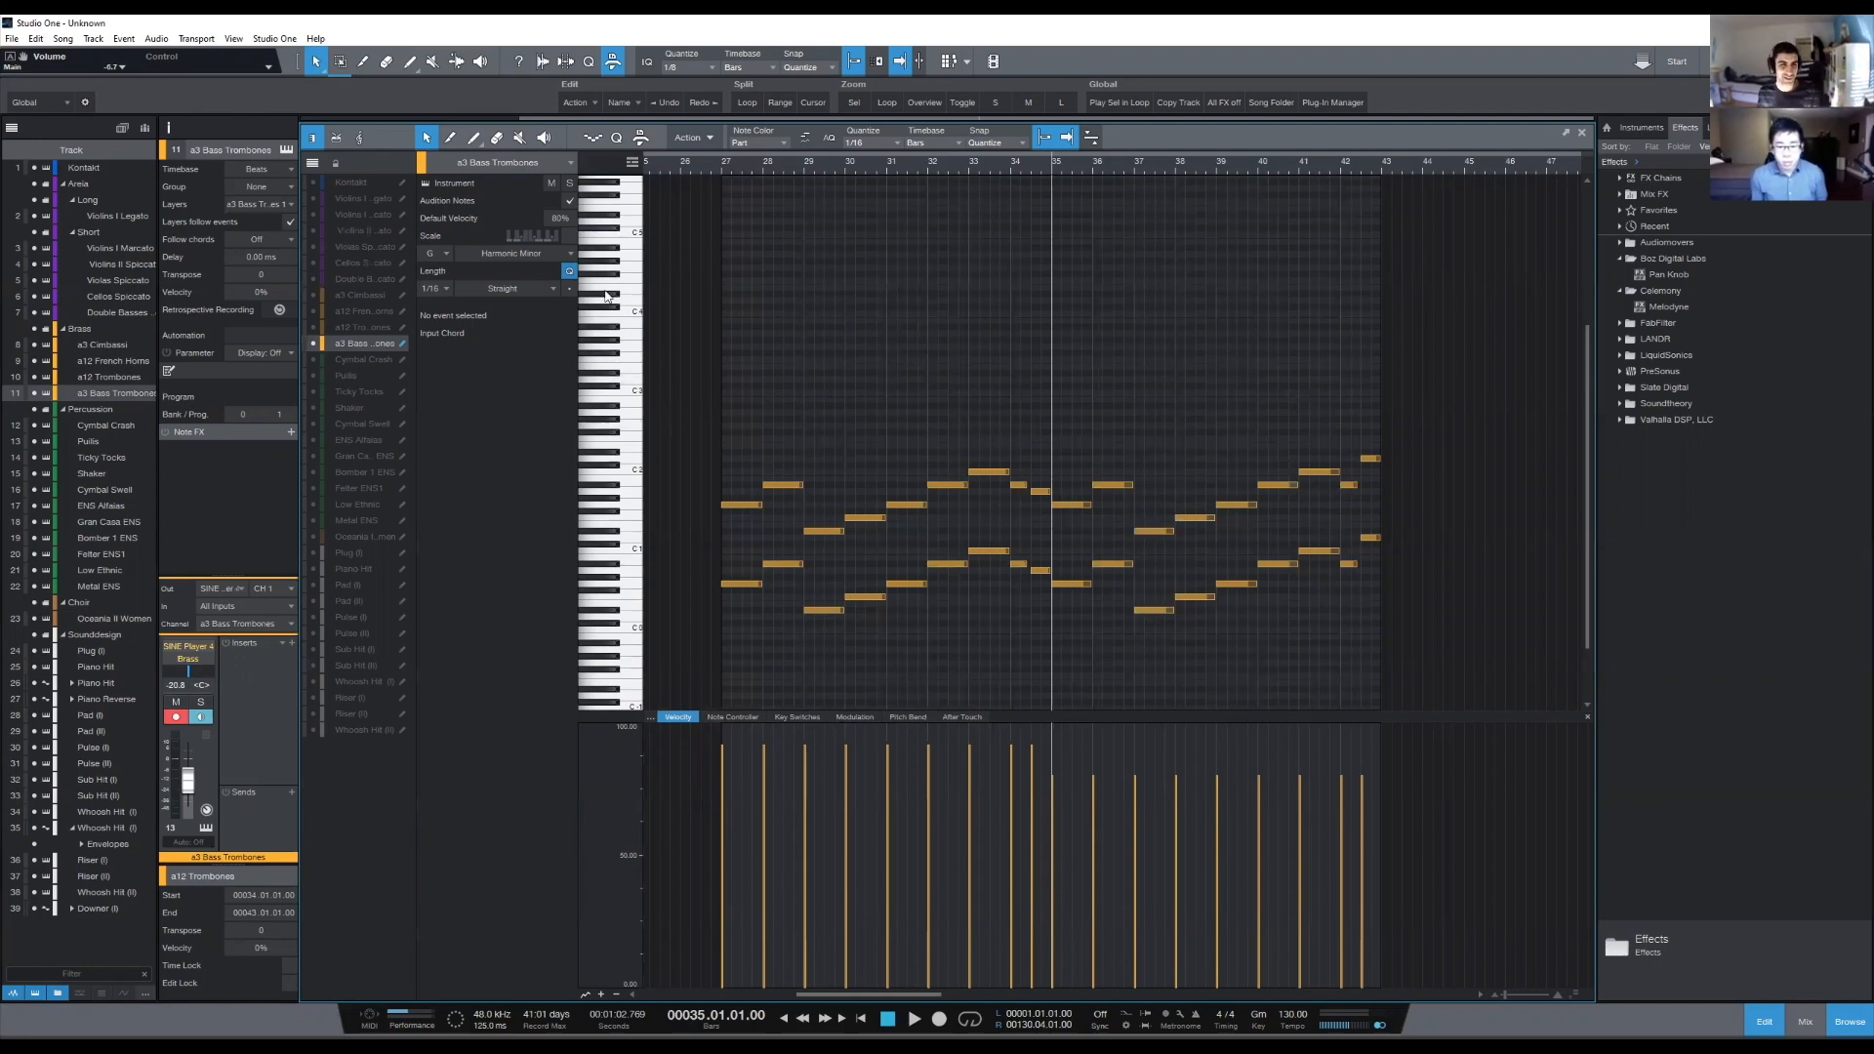
- Display the notes of the other brass tracks and the short string tracks alongside the a3 Bass Trombones notes
click(313, 327)
click(313, 312)
click(313, 294)
click(313, 263)
click(313, 279)
click(313, 247)
click(313, 230)
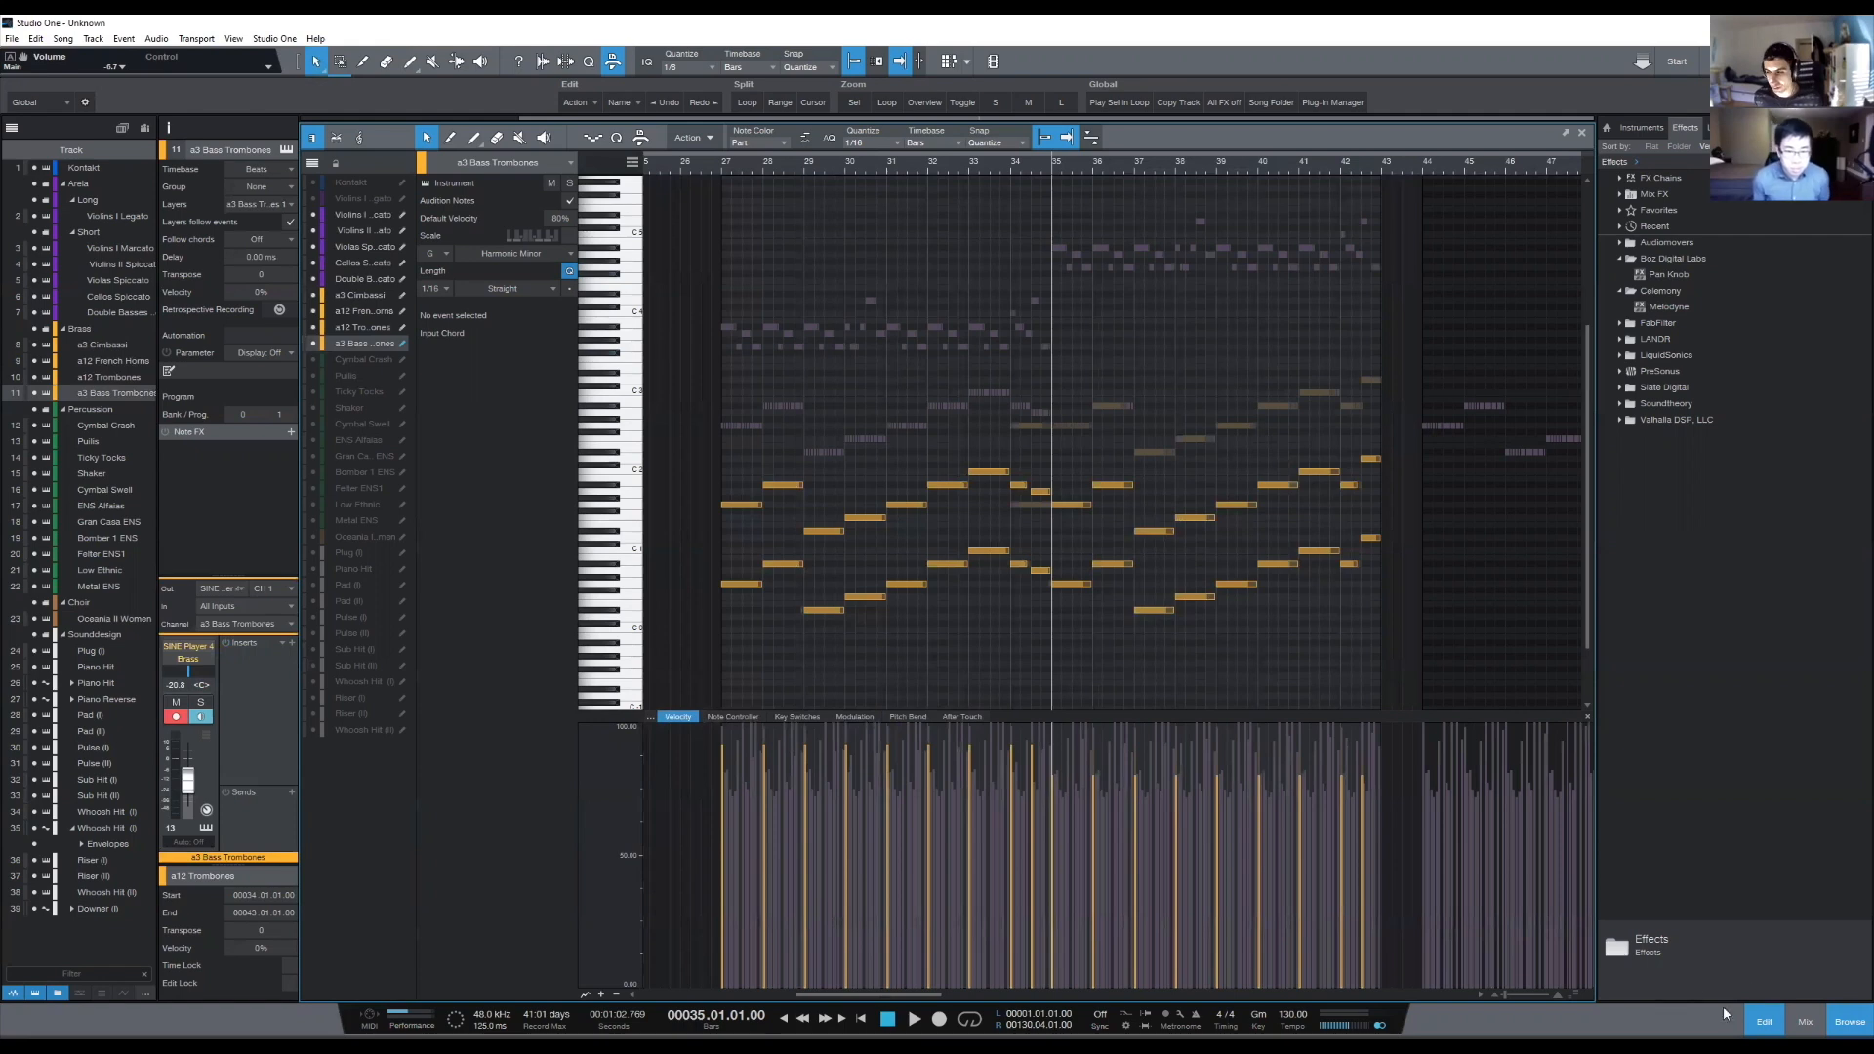
- Play back from bar 35 to past bar 43 with the a12 Trombones event open for note editing, adding the short string notes to the display
click(1765, 1021)
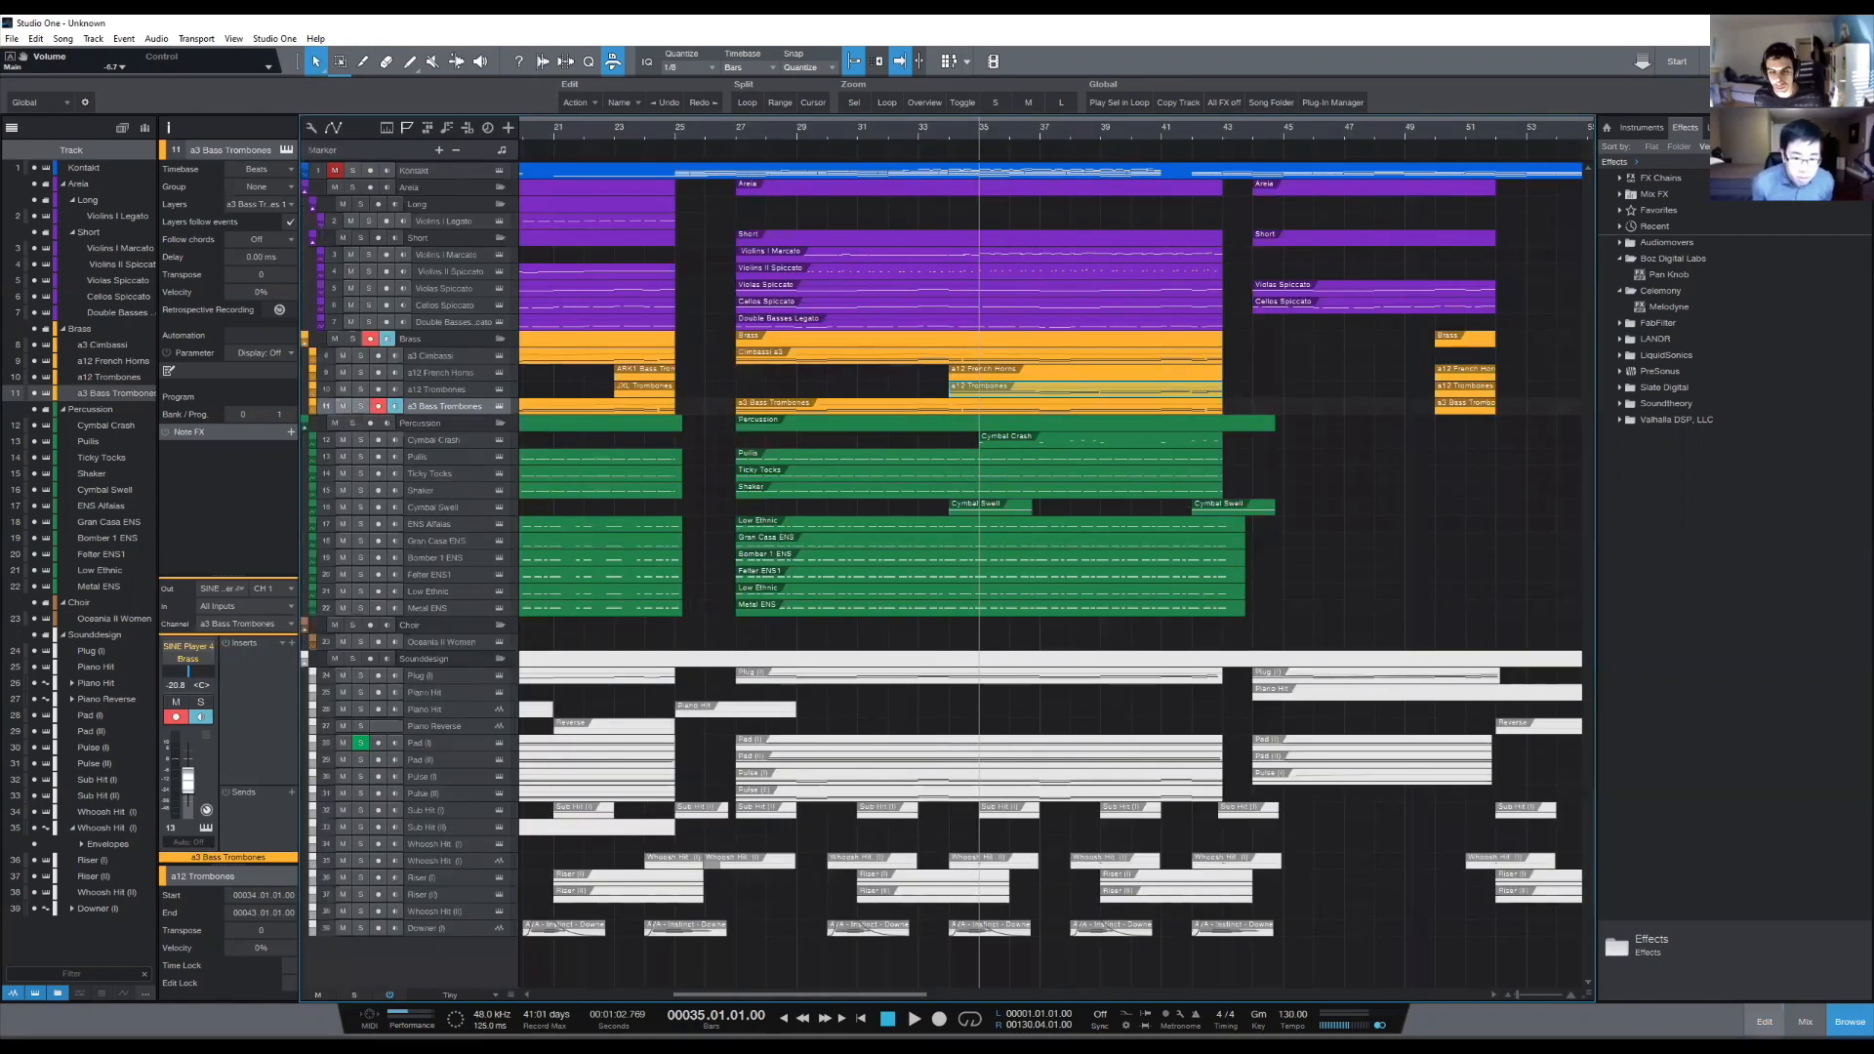
key(space)
double_click(998, 383)
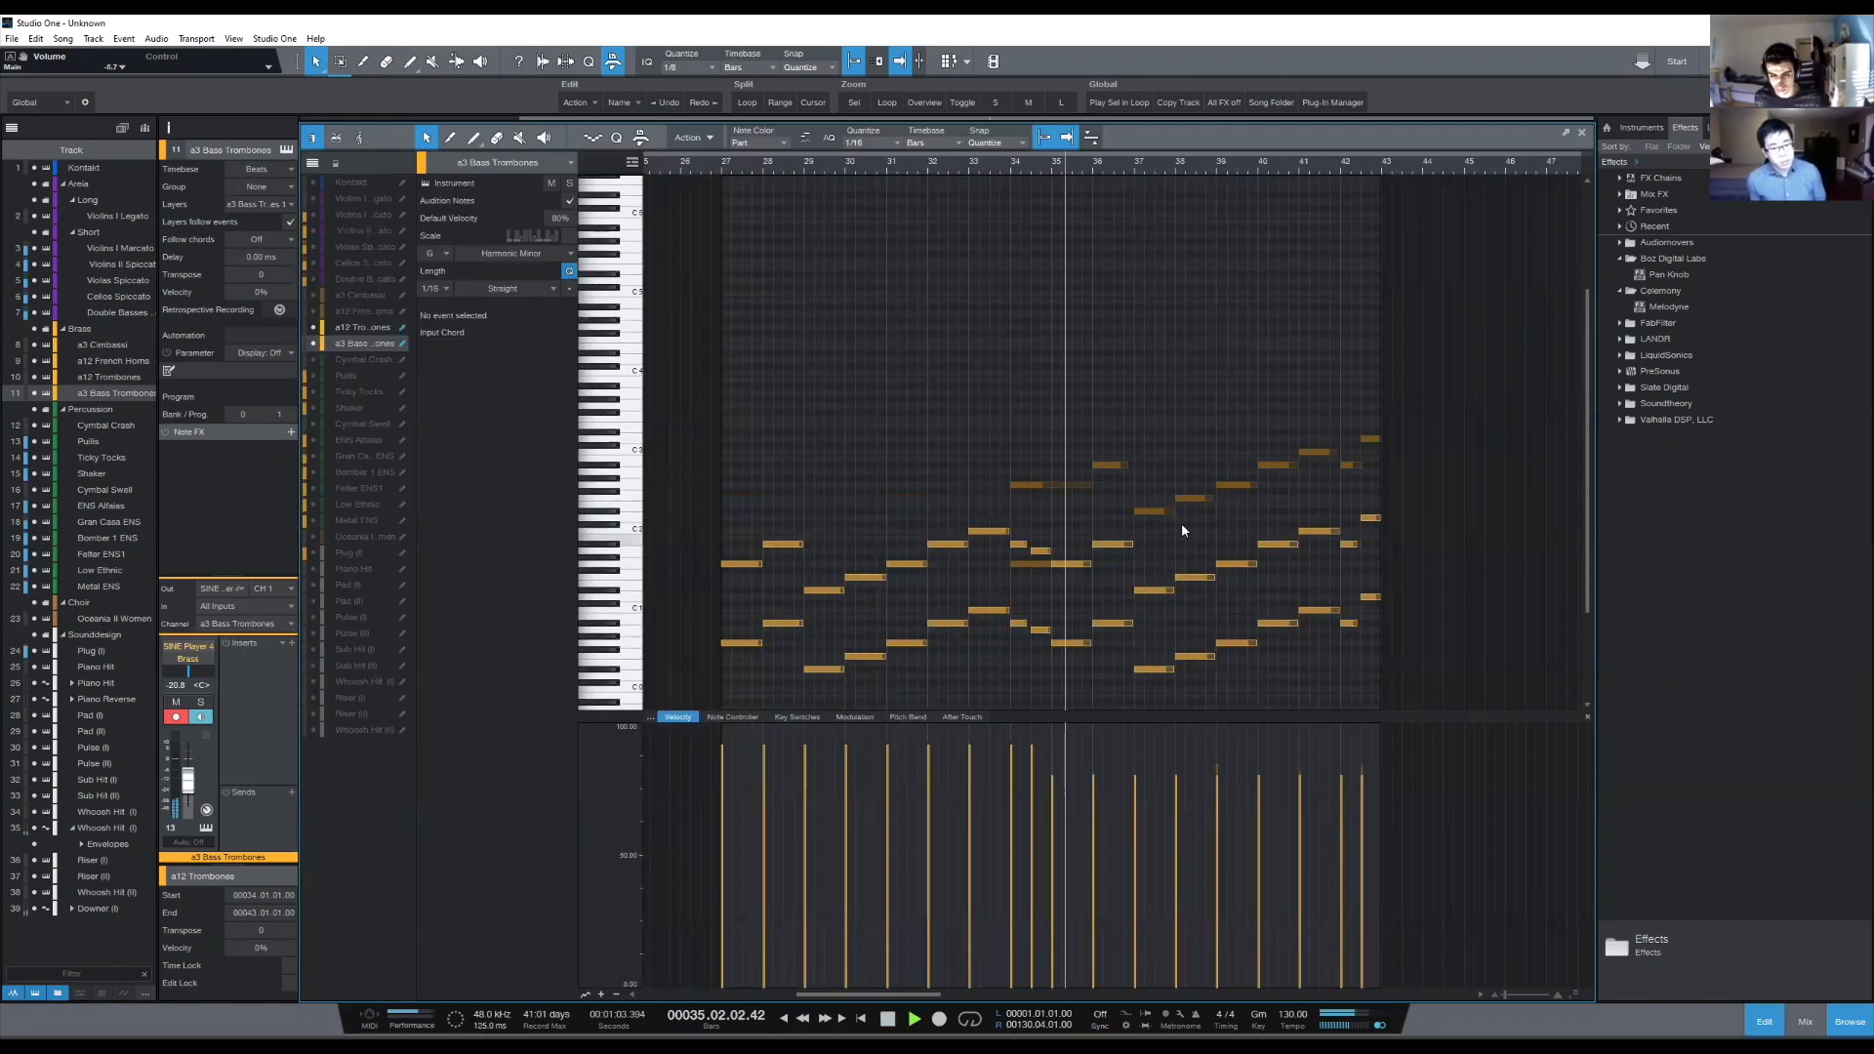
scroll(1279, 358, down, 1)
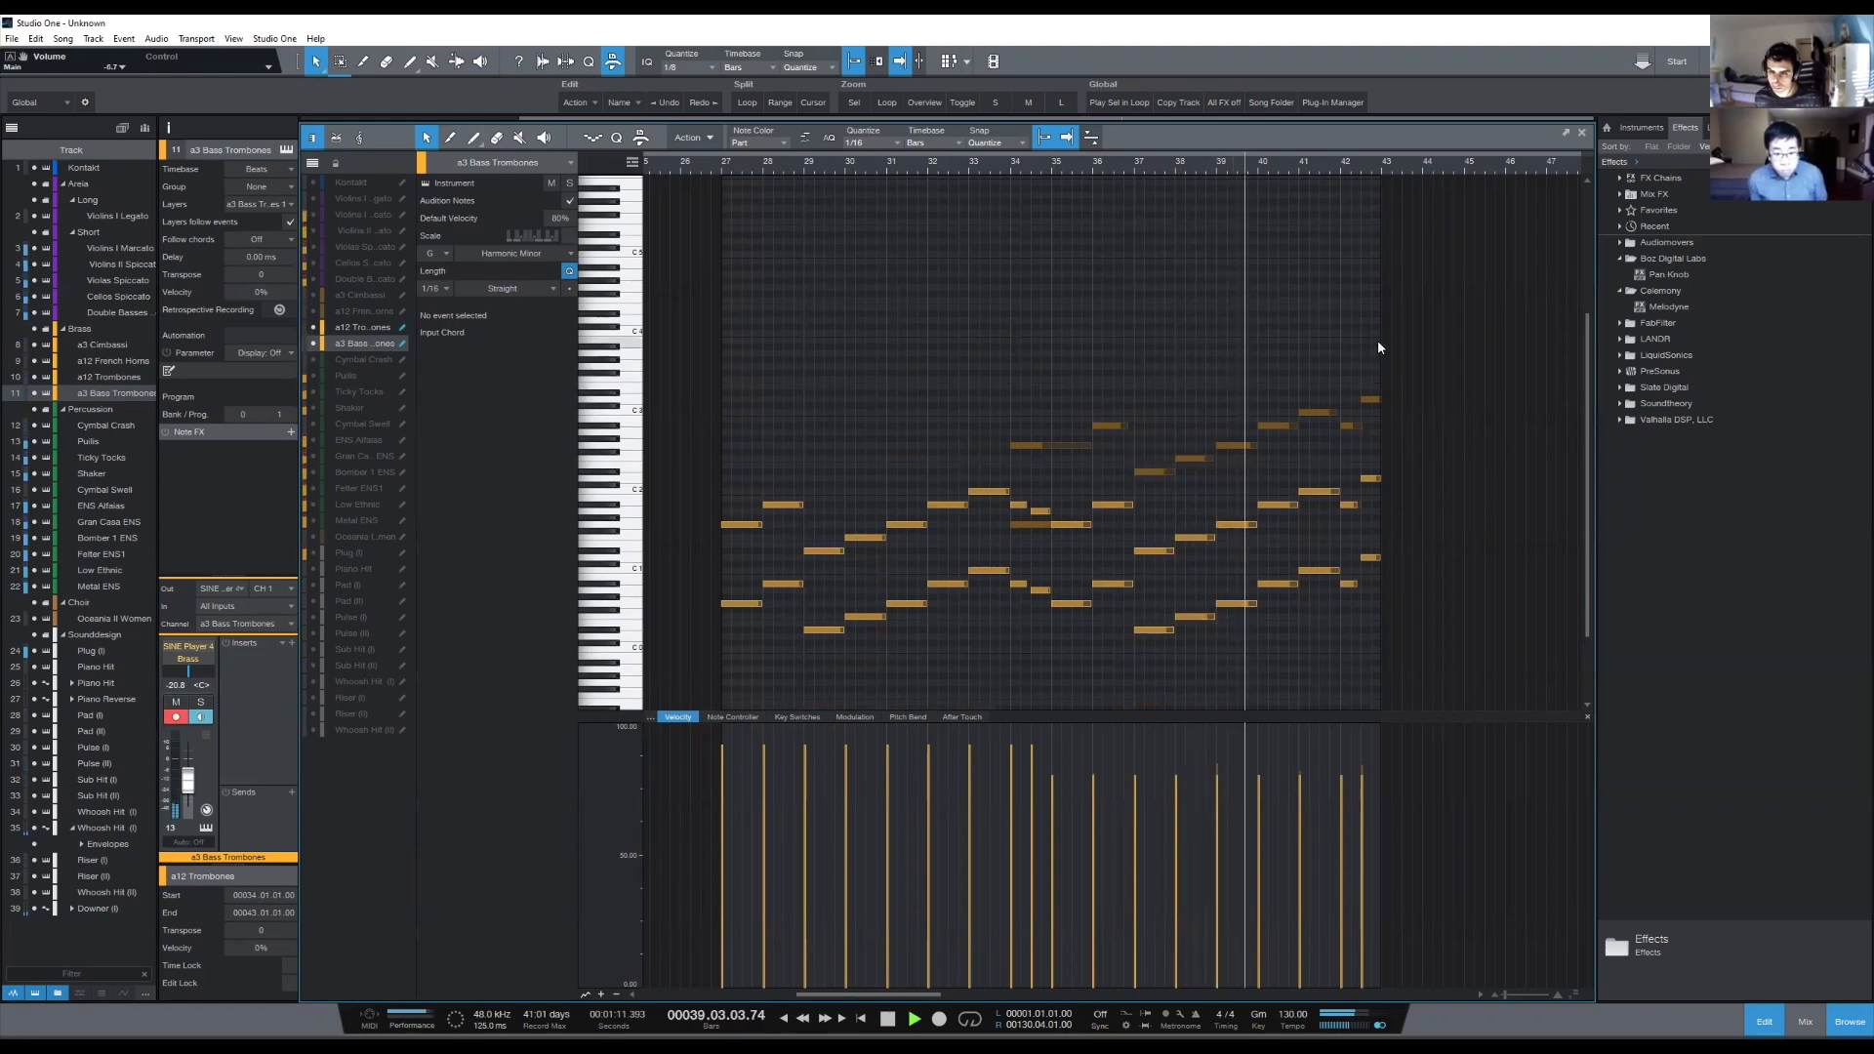
scroll(1385, 332, down, 1)
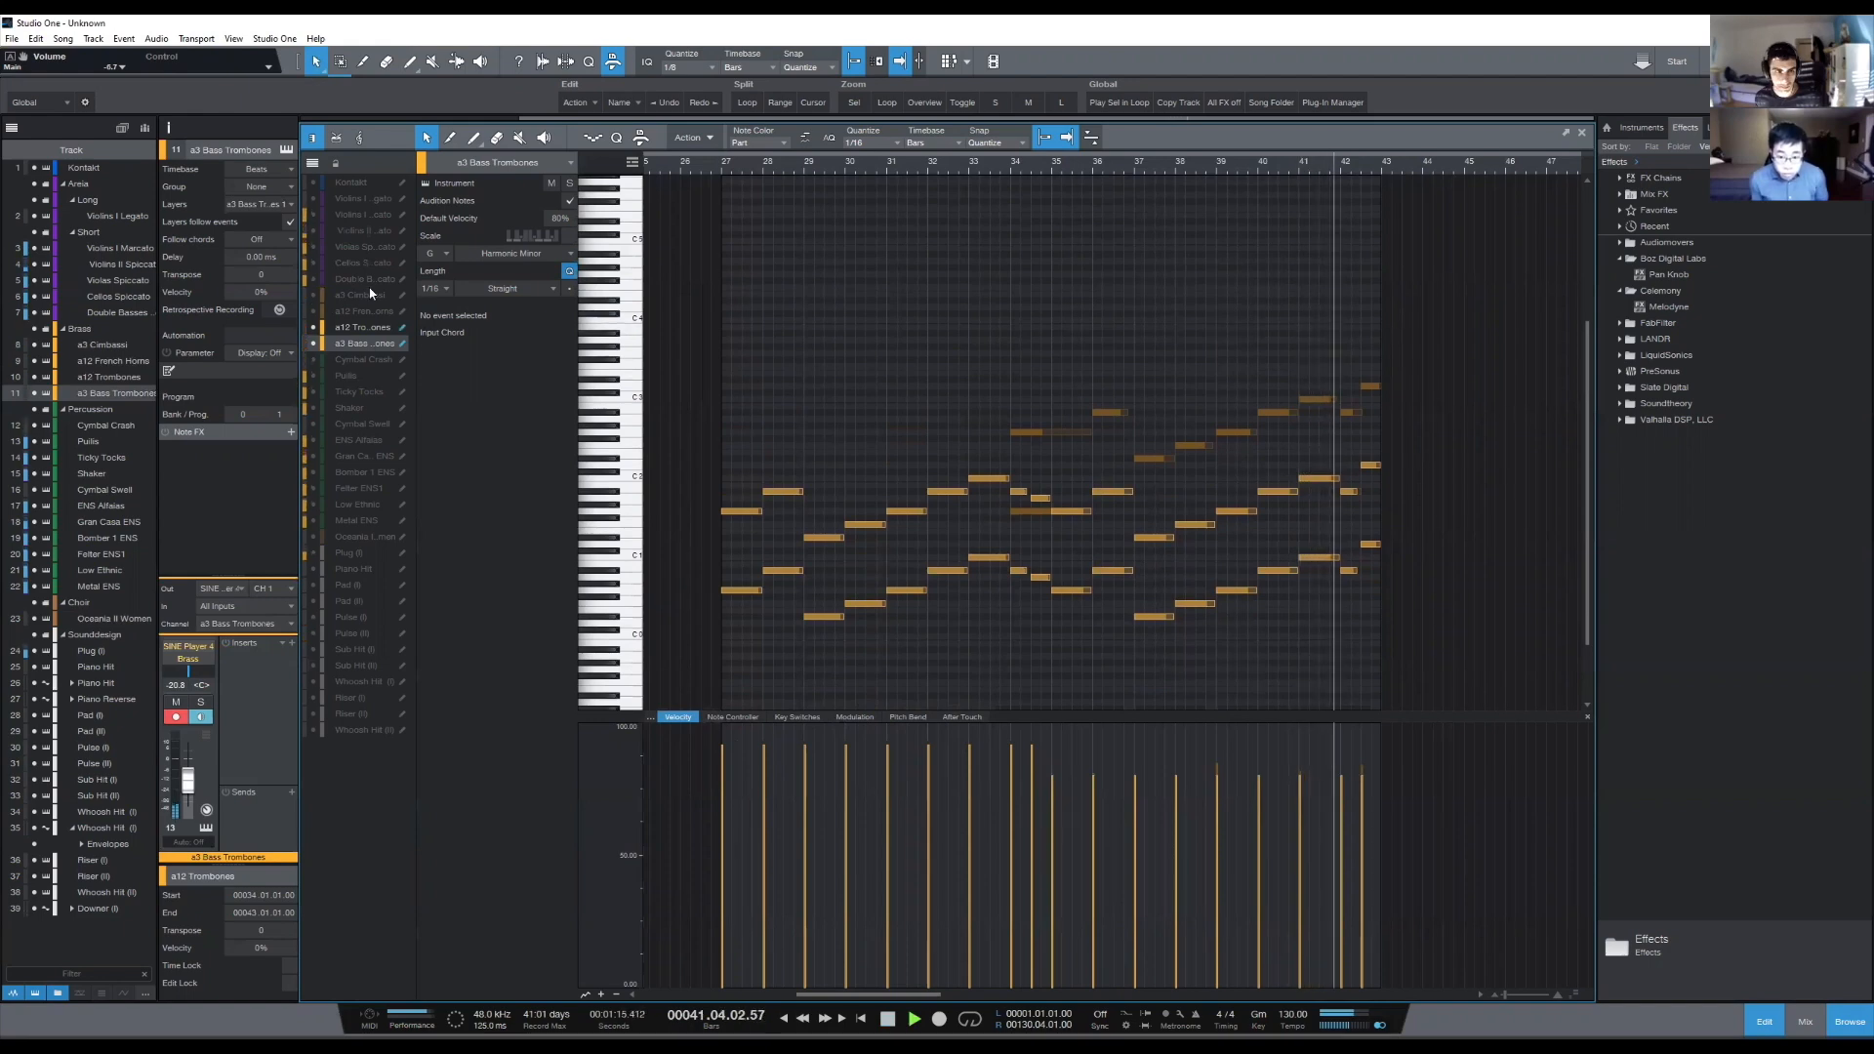
drag(312, 279, 312, 215)
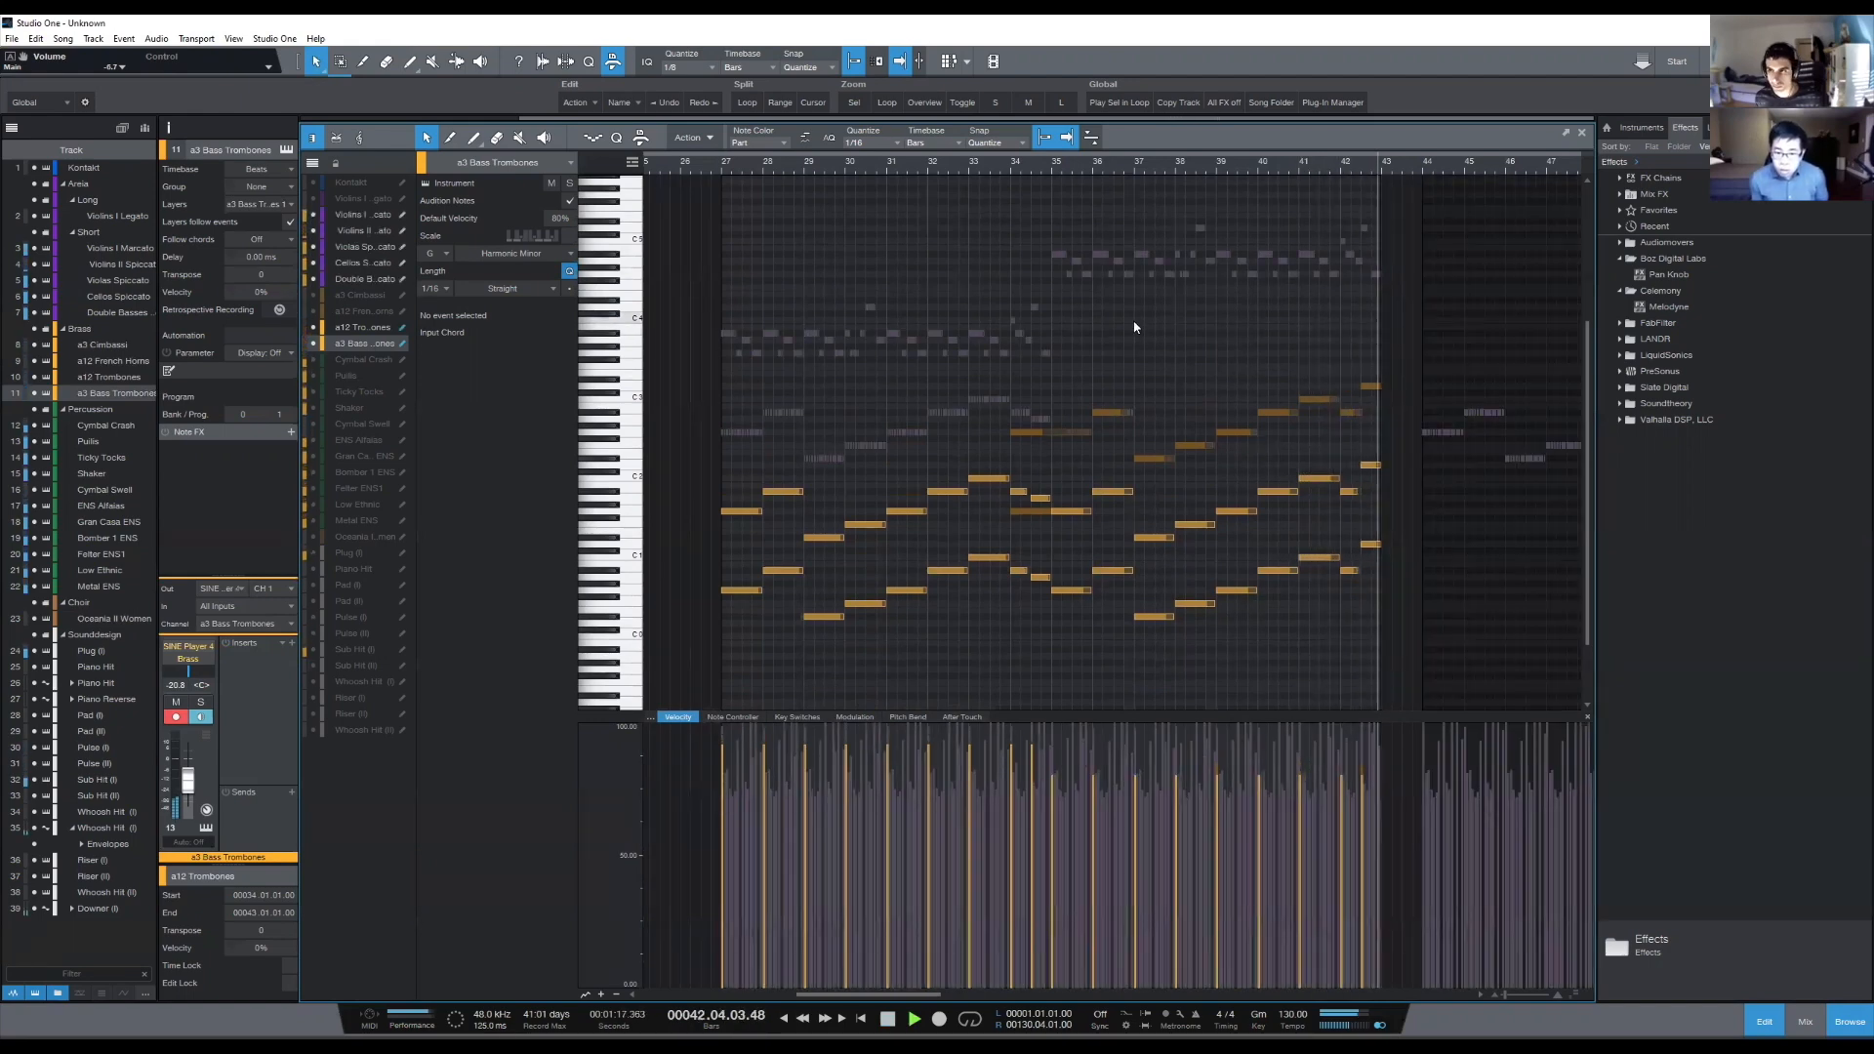
key(space)
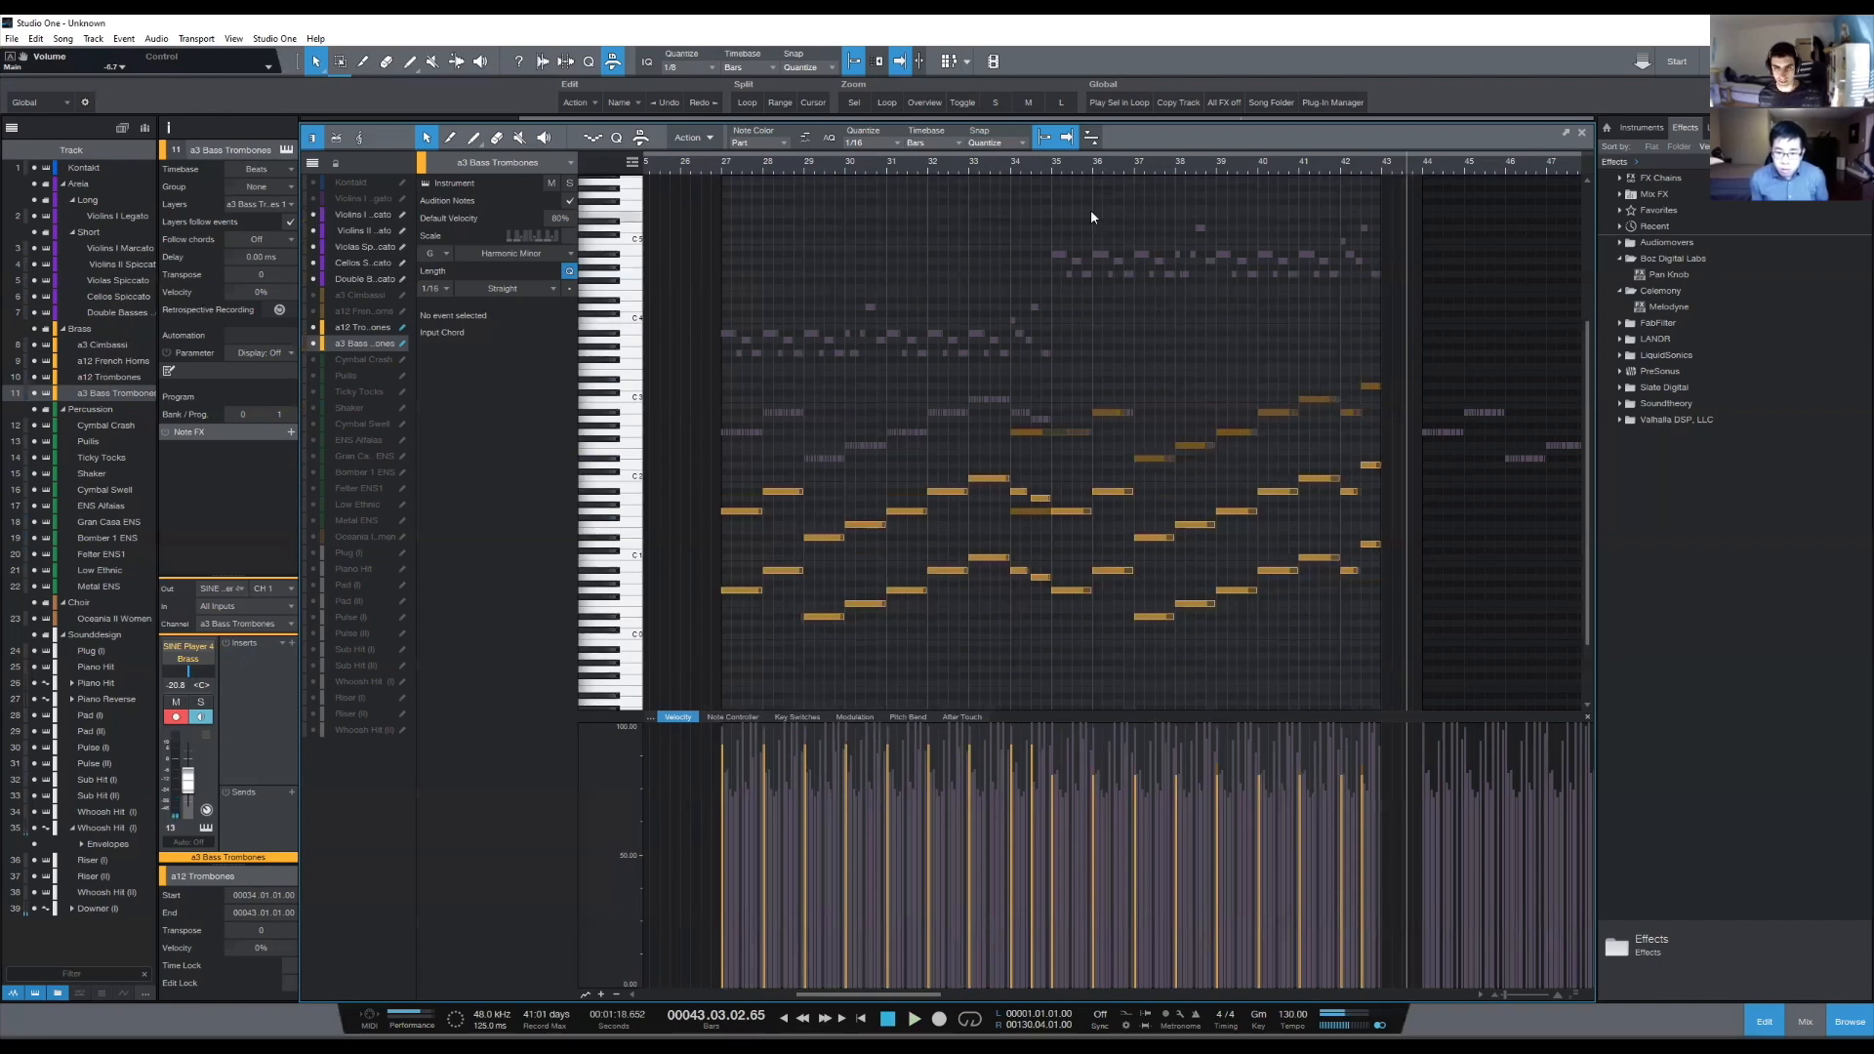
- Place the playback cursor at 34.04.04 and add the a3 Cimbasso notes to the note display
click(1049, 164)
scroll(1048, 166, up, 5)
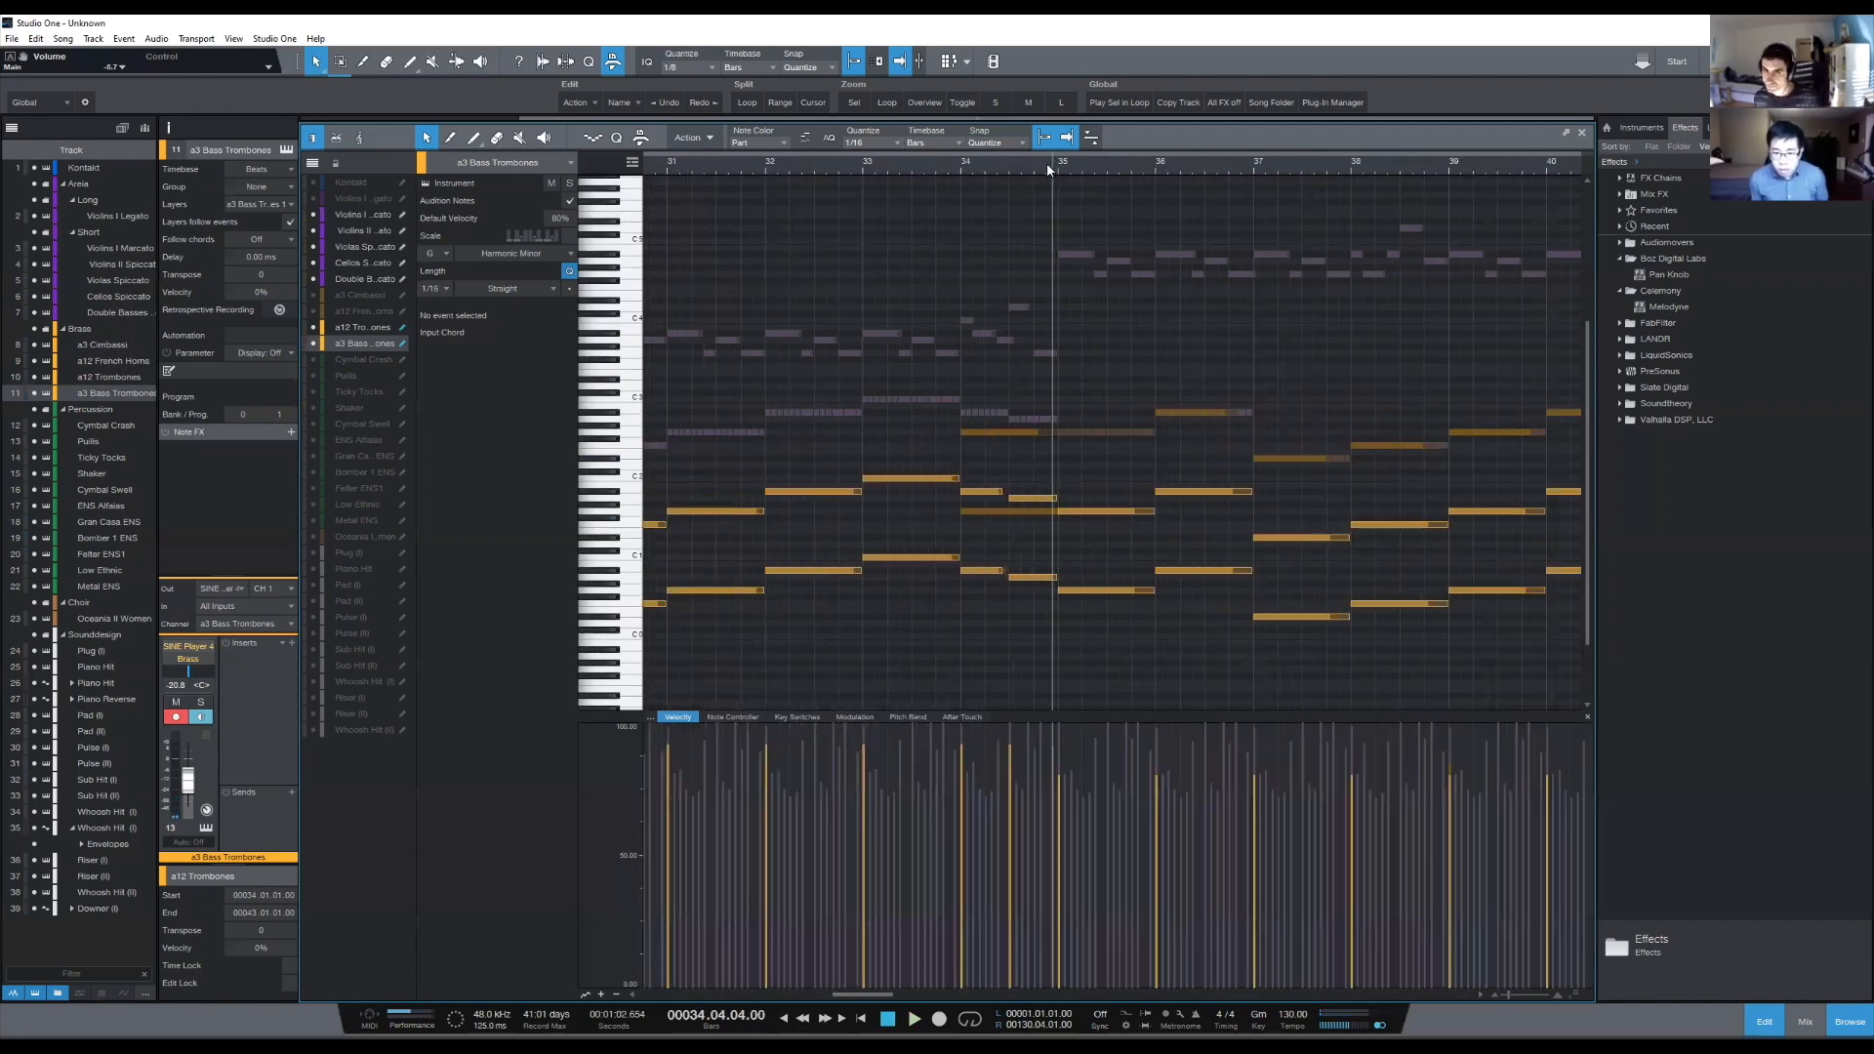
scroll(1048, 167, down, 3)
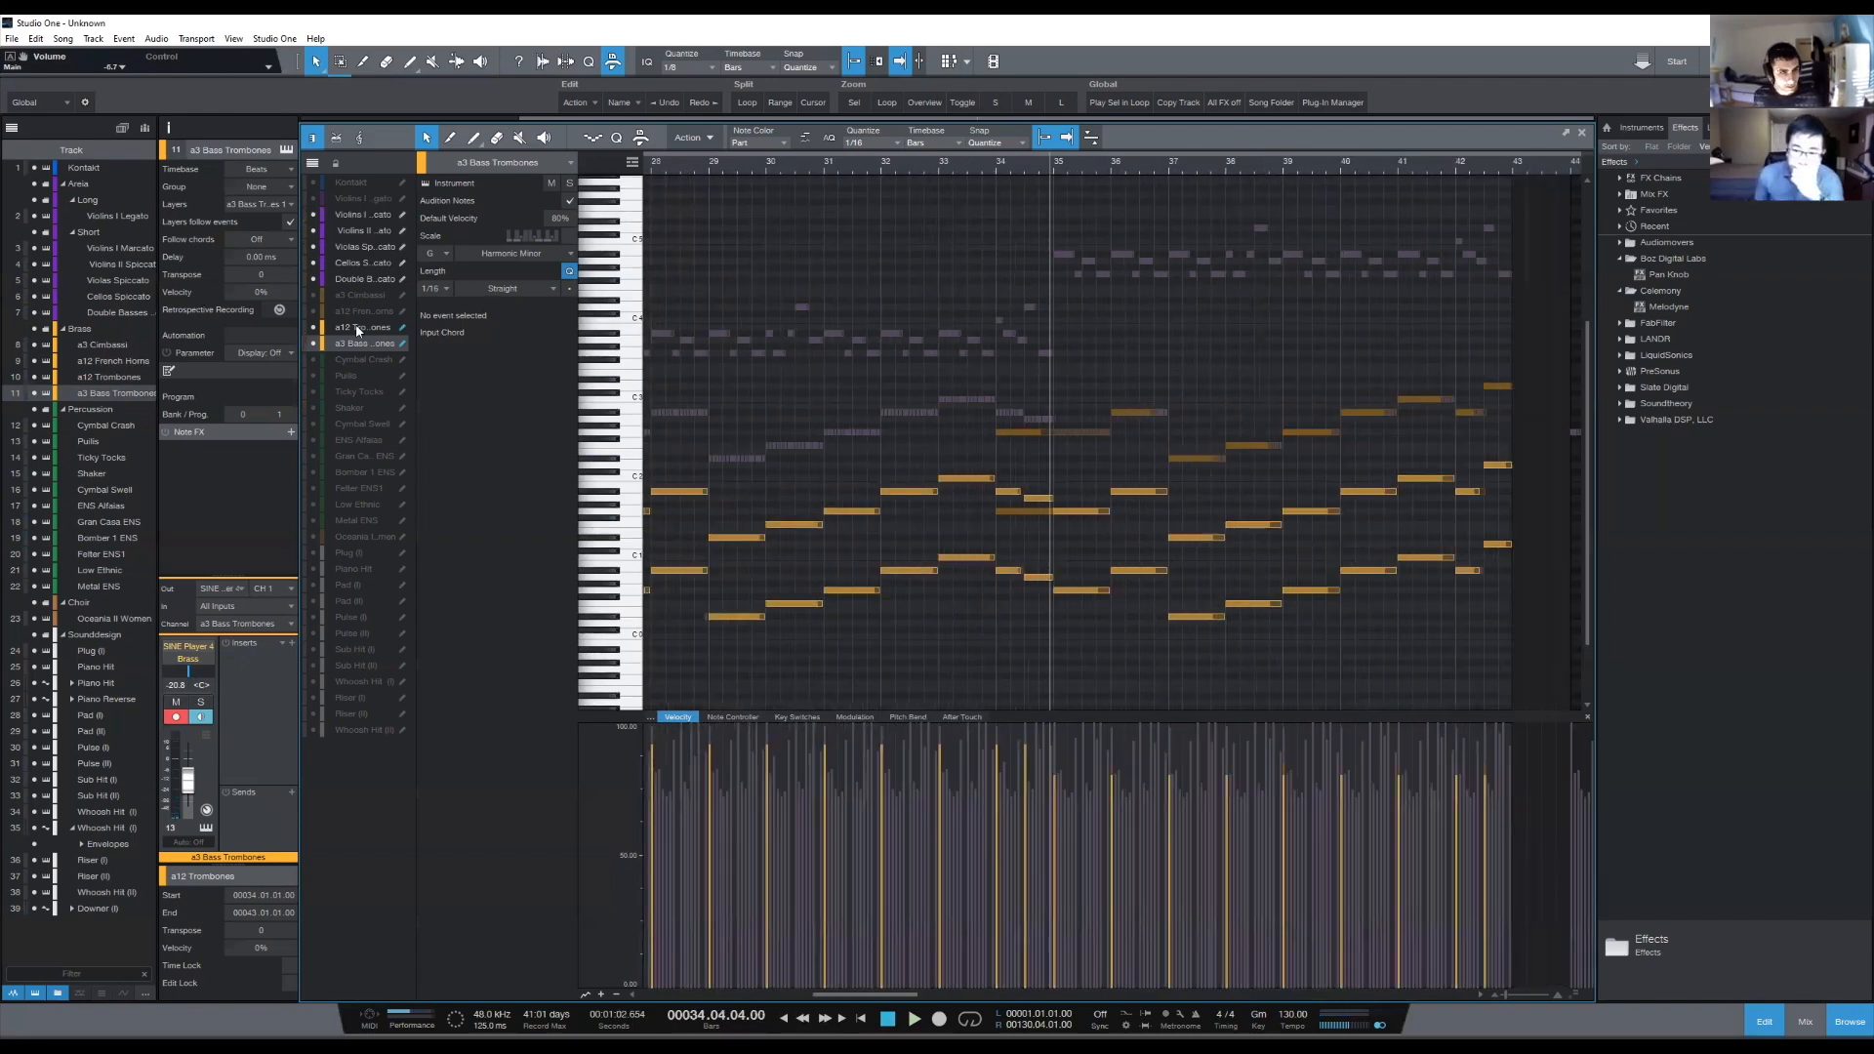
click(312, 295)
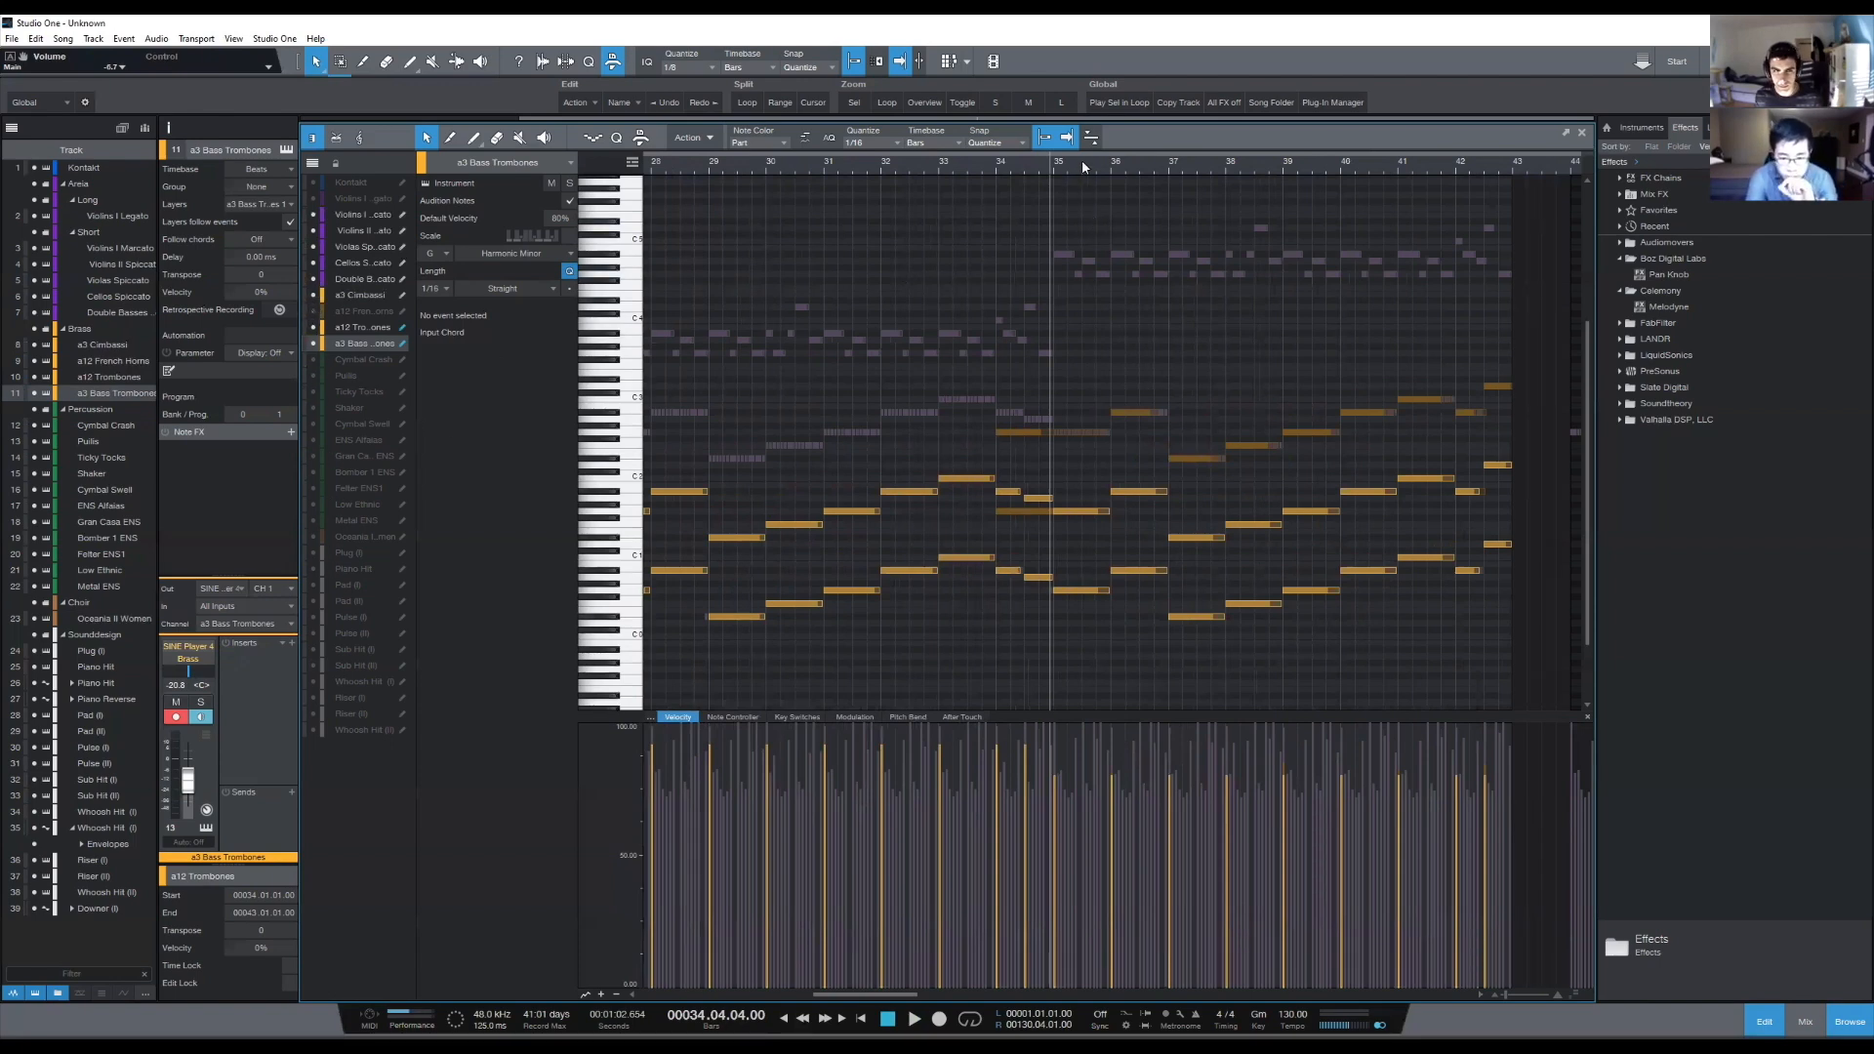
- Examine the string and trombone notes leading up to bar 43, with the playback cursor placed at bar 43
drag(1097, 167, 1074, 166)
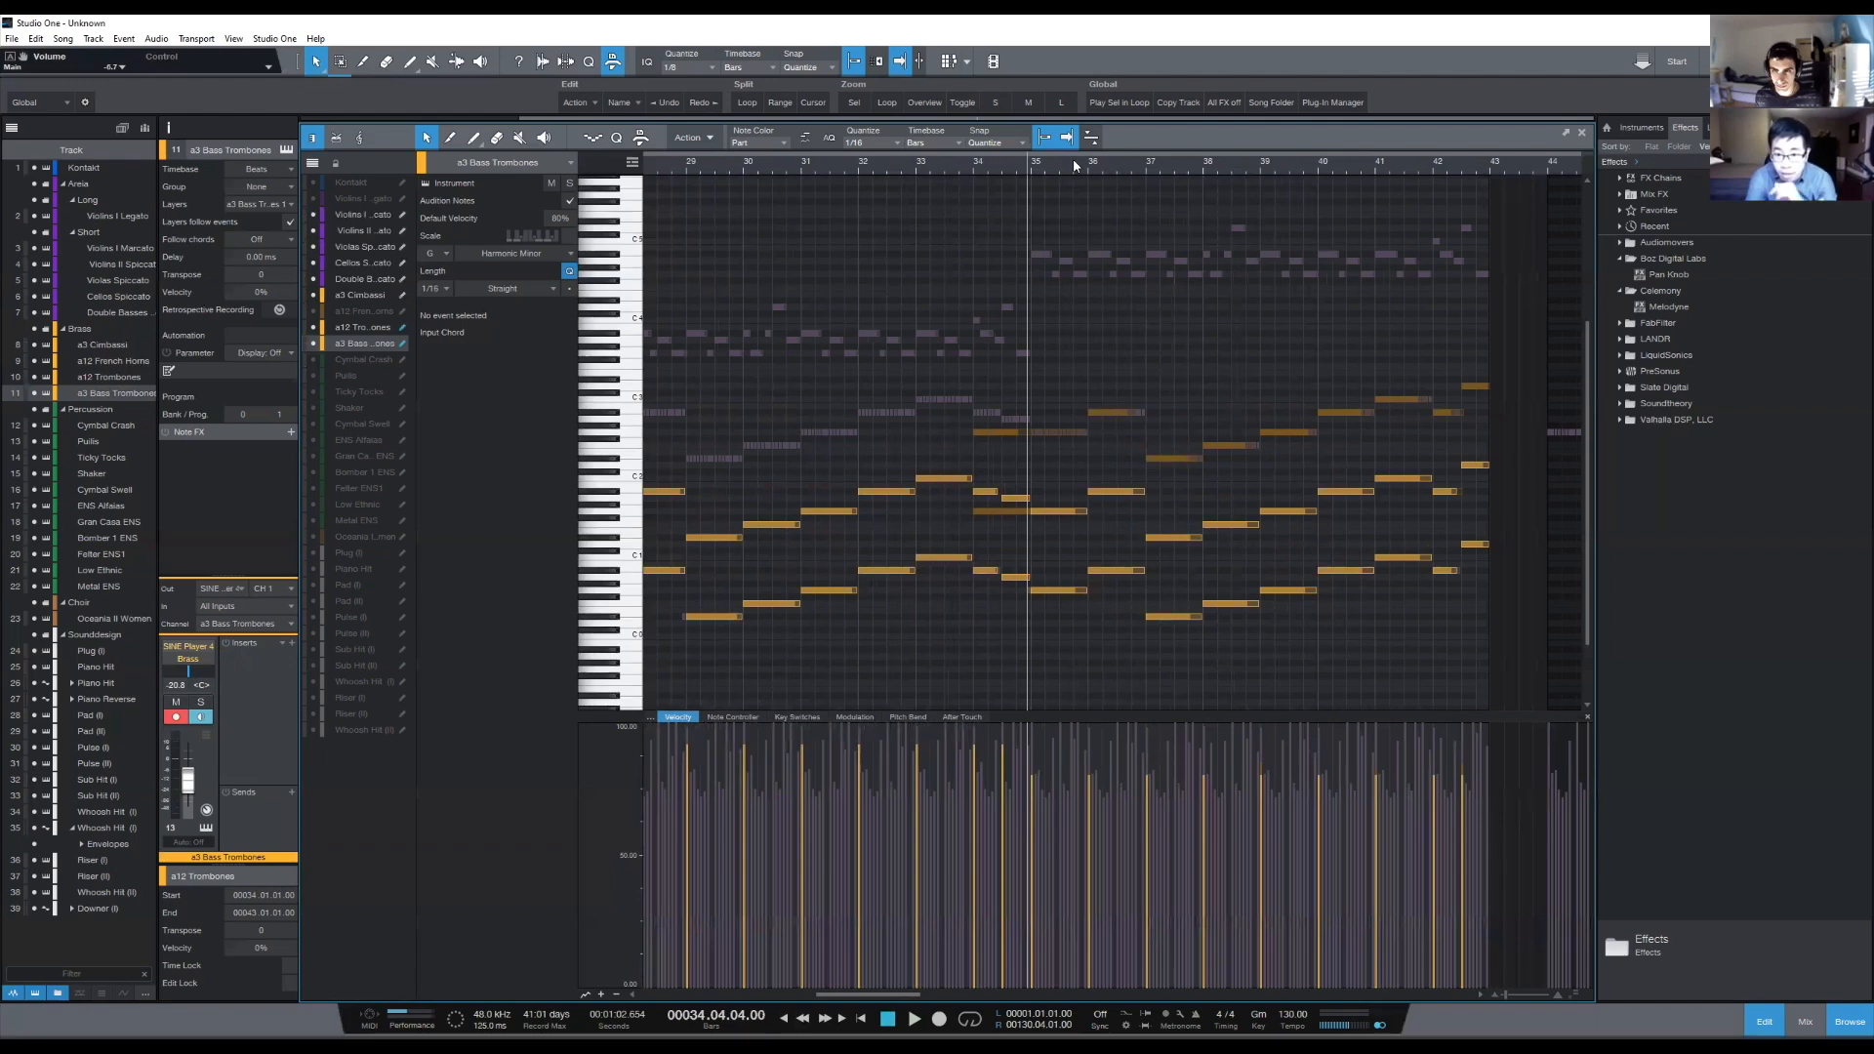
drag(1491, 184, 1507, 168)
scroll(1507, 168, up, 3)
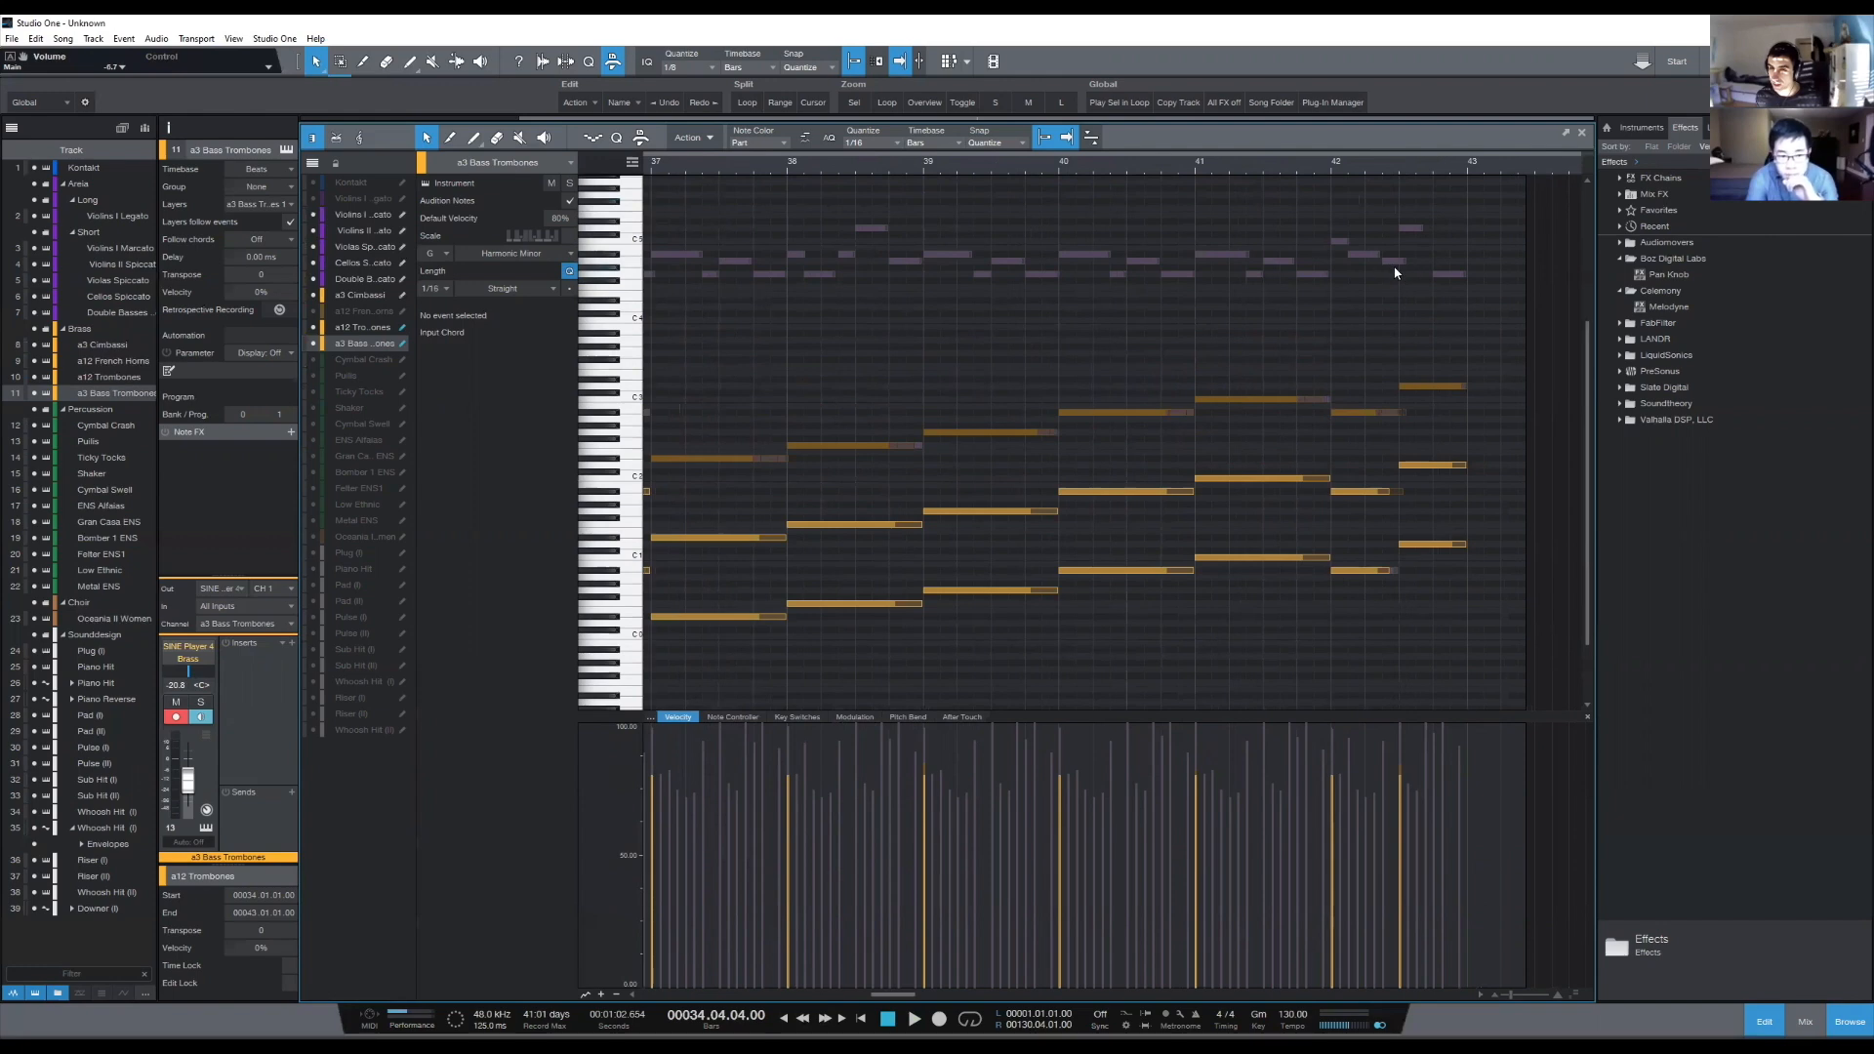
drag(1432, 333, 1443, 649)
click(1443, 644)
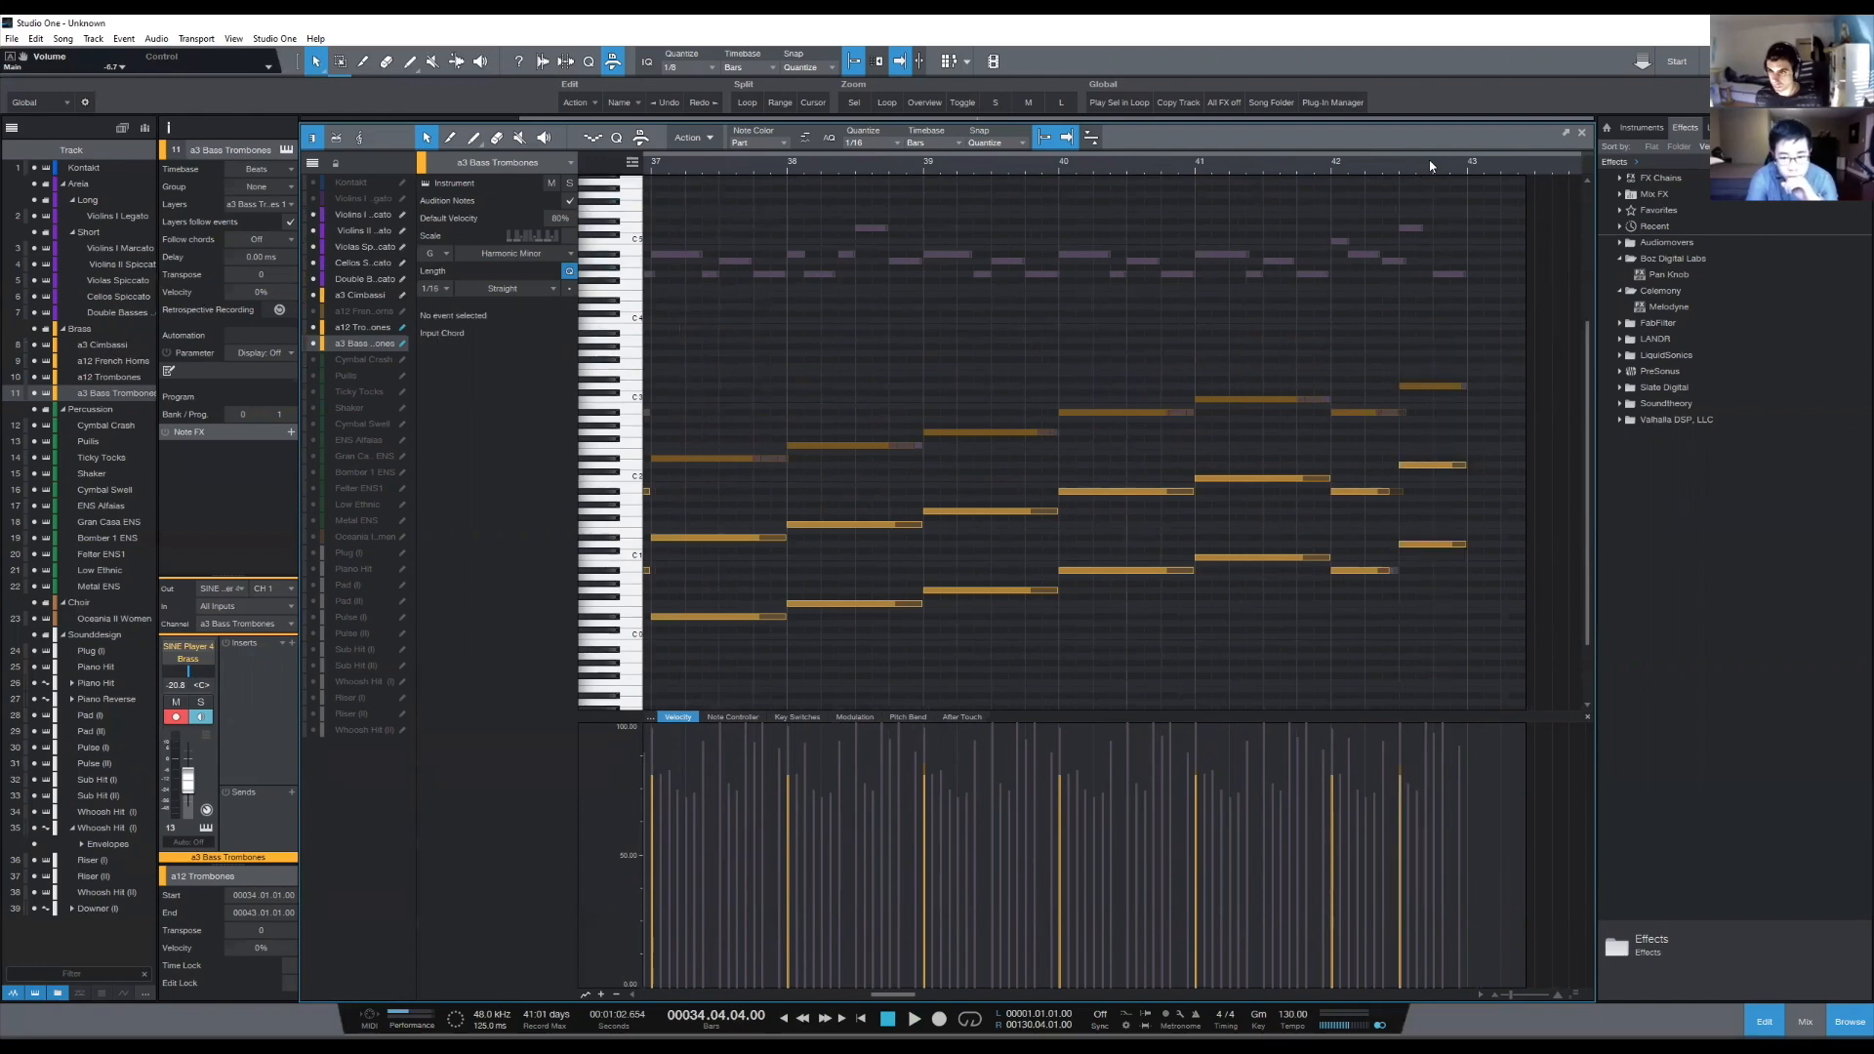
scroll(1431, 166, down, 3)
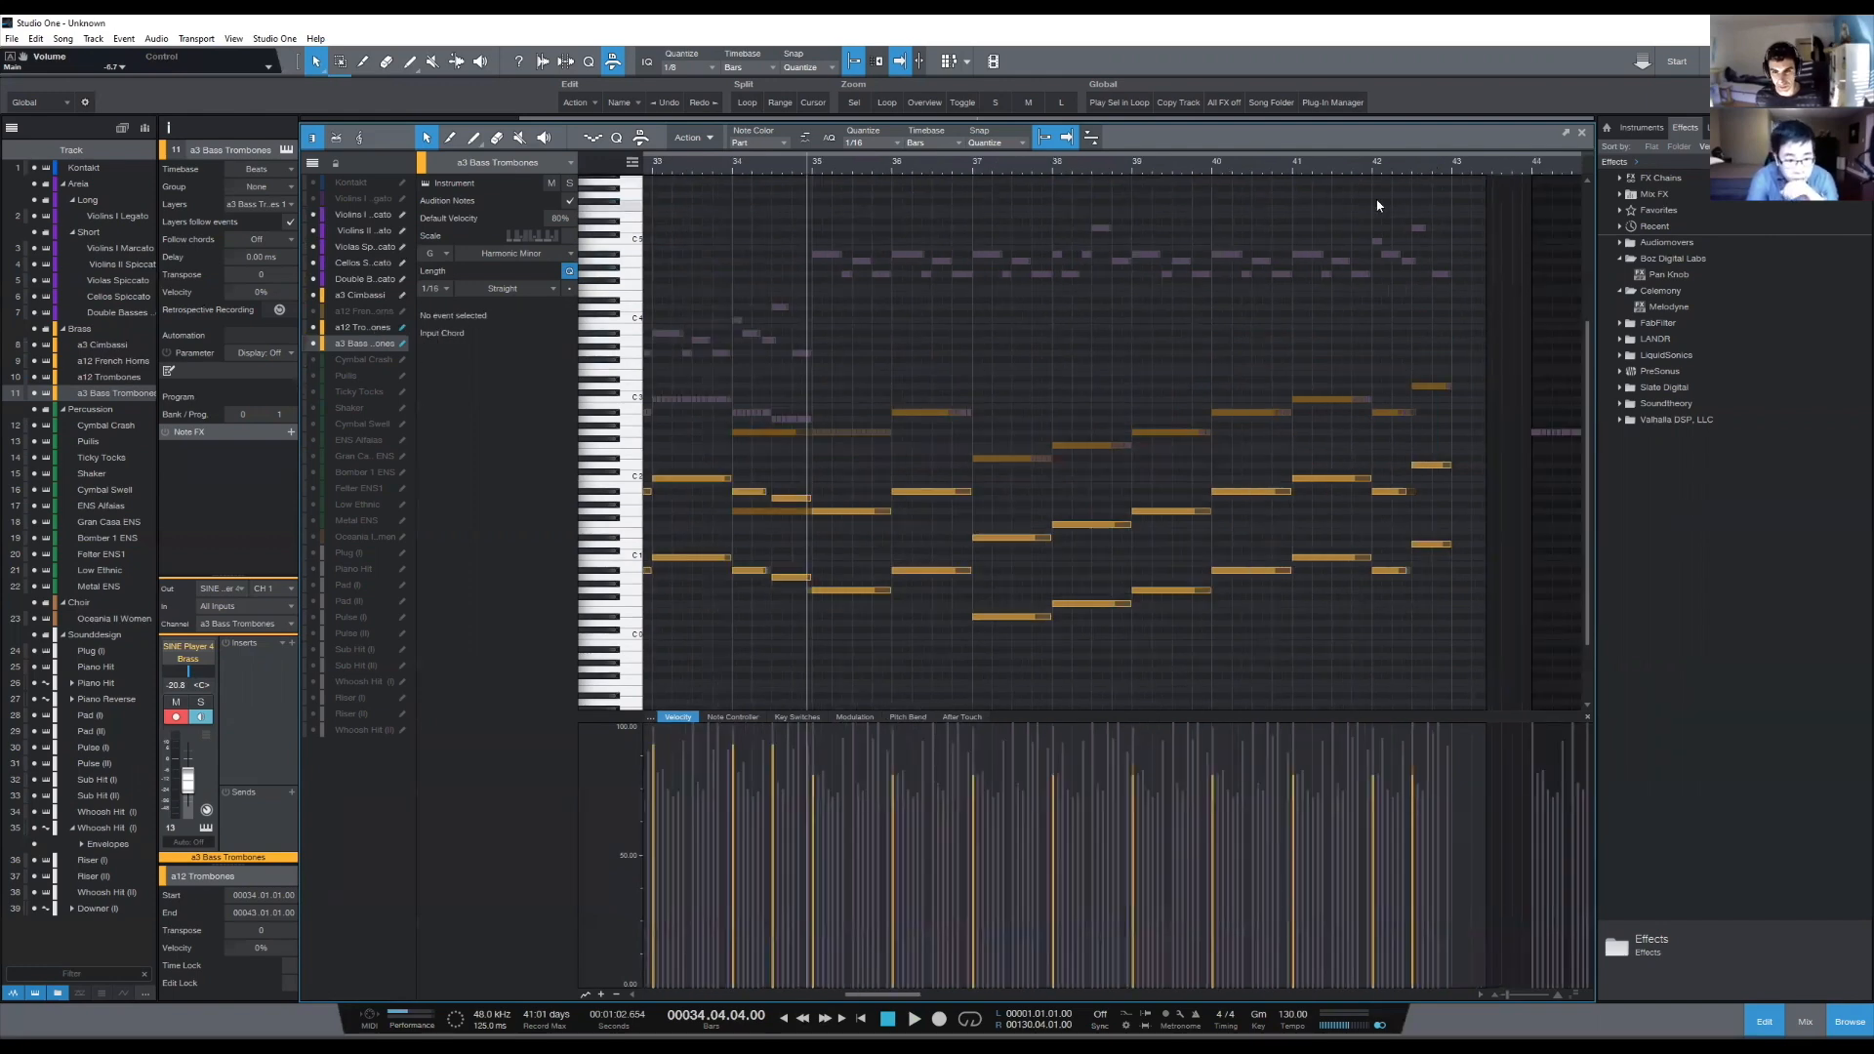
scroll(818, 169, left, 2)
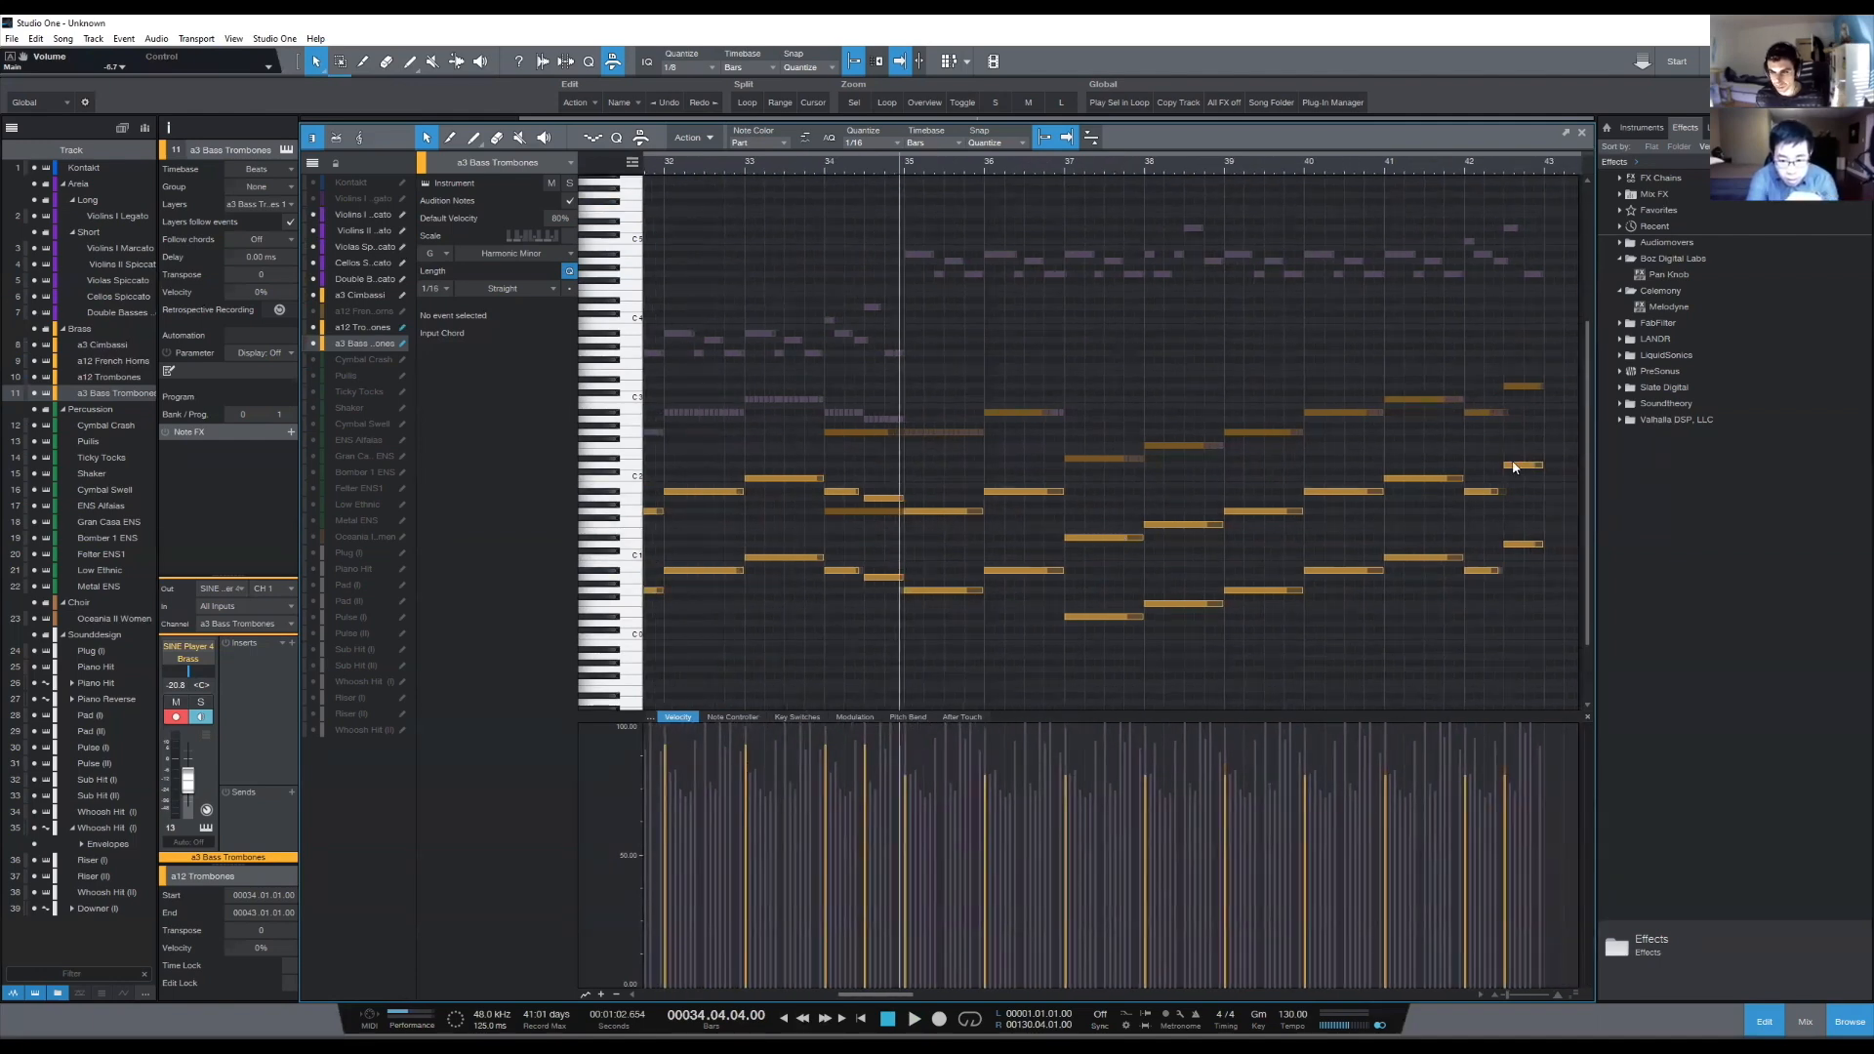
scroll(1512, 172, right, 2)
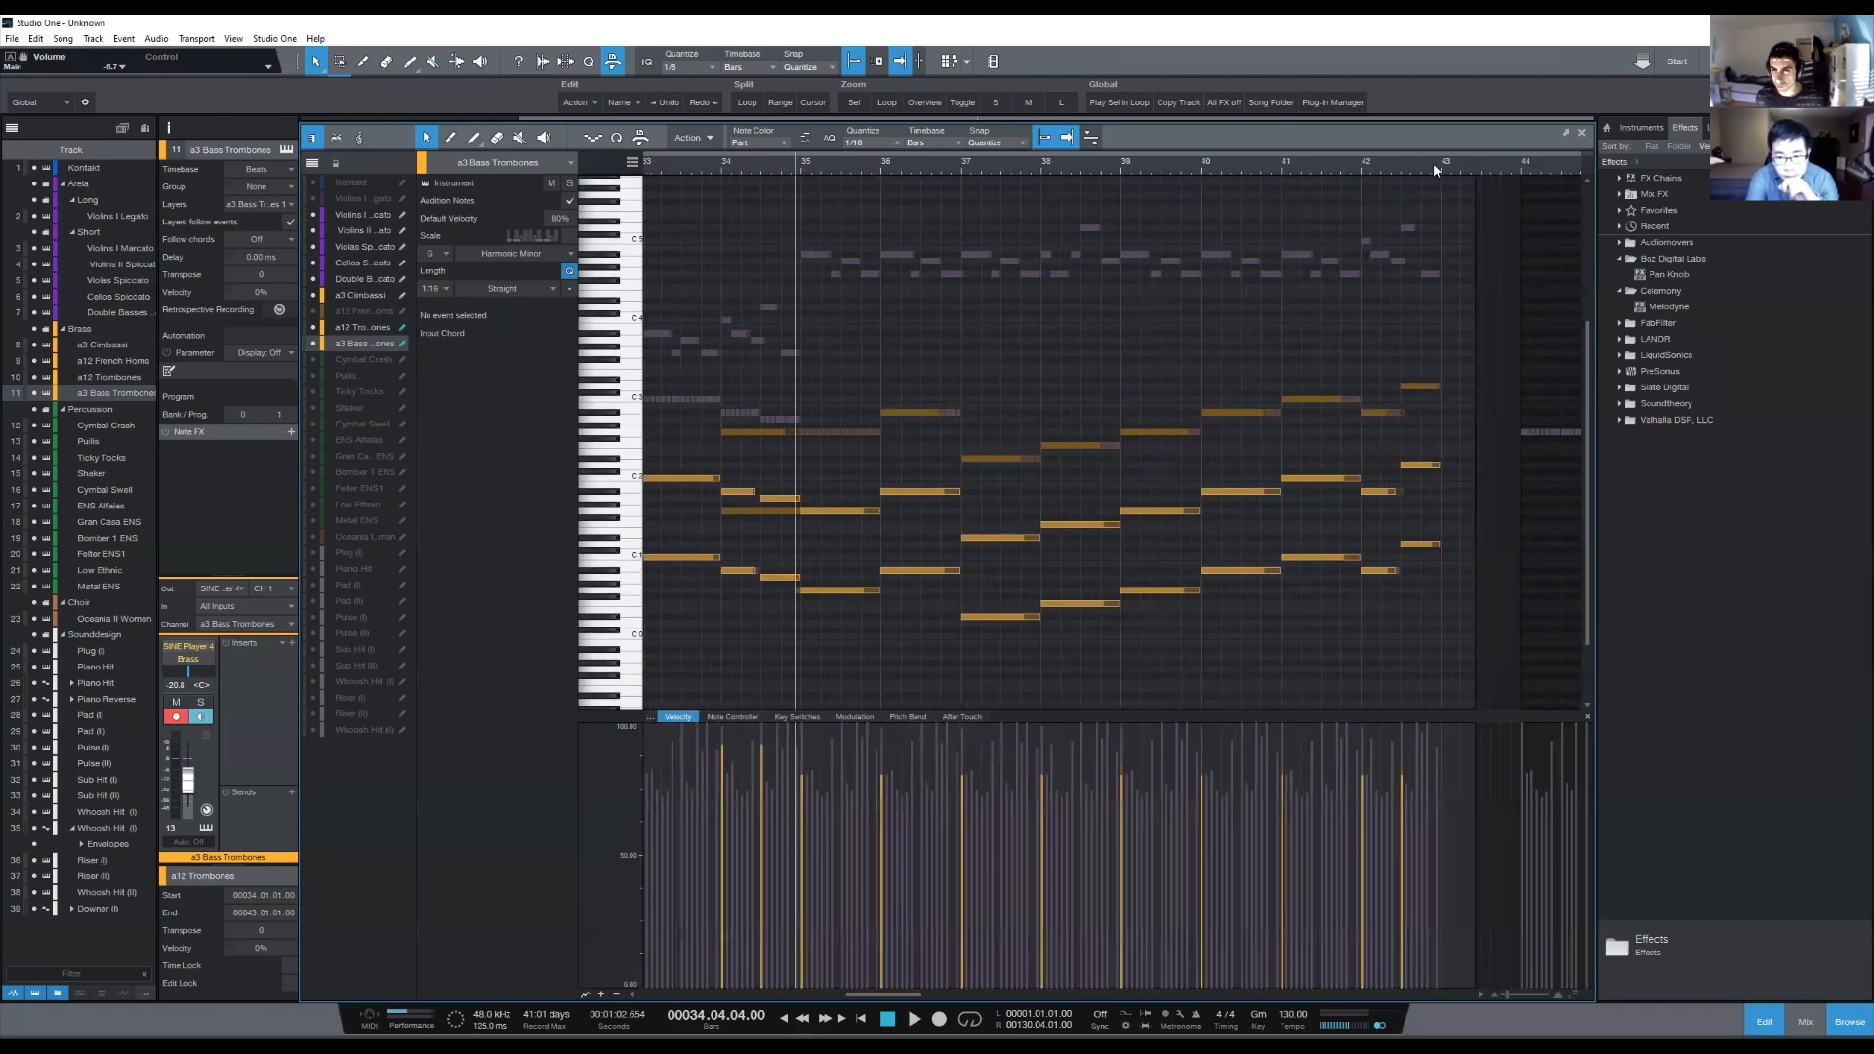
scroll(1445, 168, up, 3)
click(1436, 174)
drag(1400, 296, 1412, 637)
drag(1387, 360, 1385, 670)
click(1454, 365)
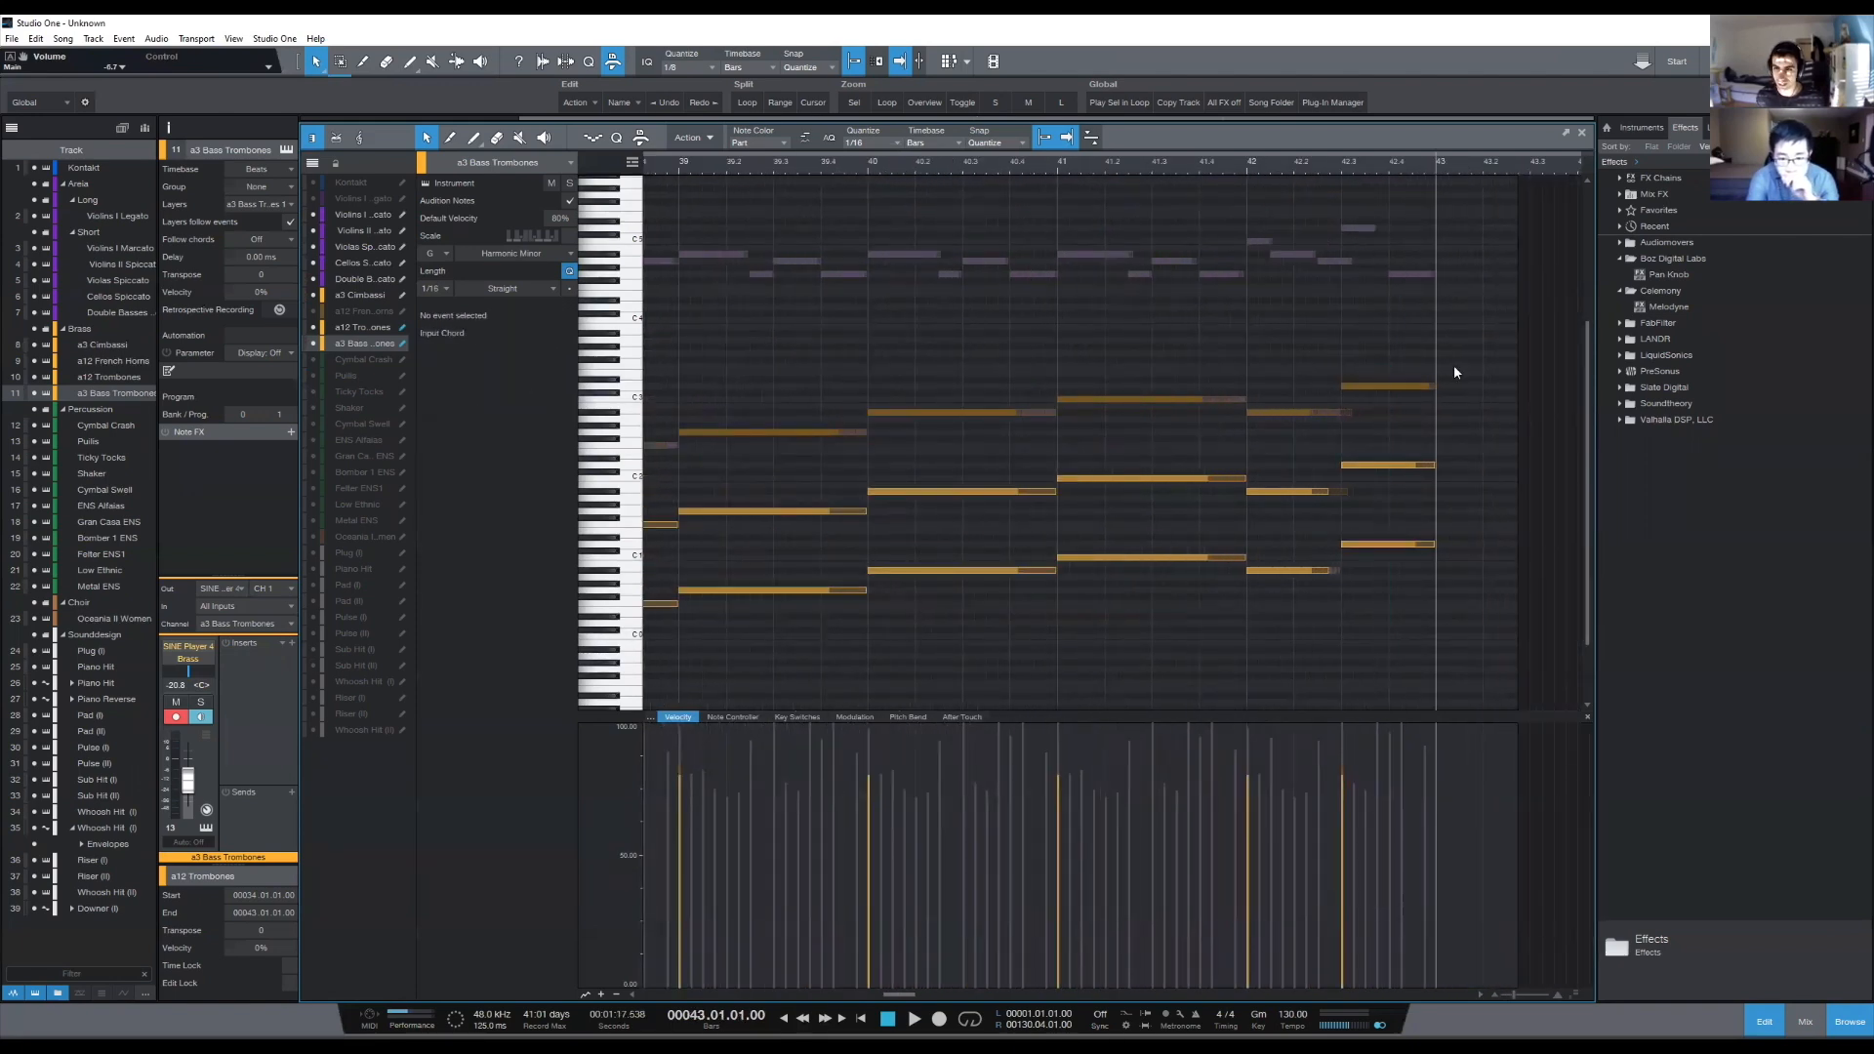
- Step the playback cursor back through the end of the phrase to the start of bar 42 and examine the stacked notes in that bar
click(1217, 160)
click(1424, 170)
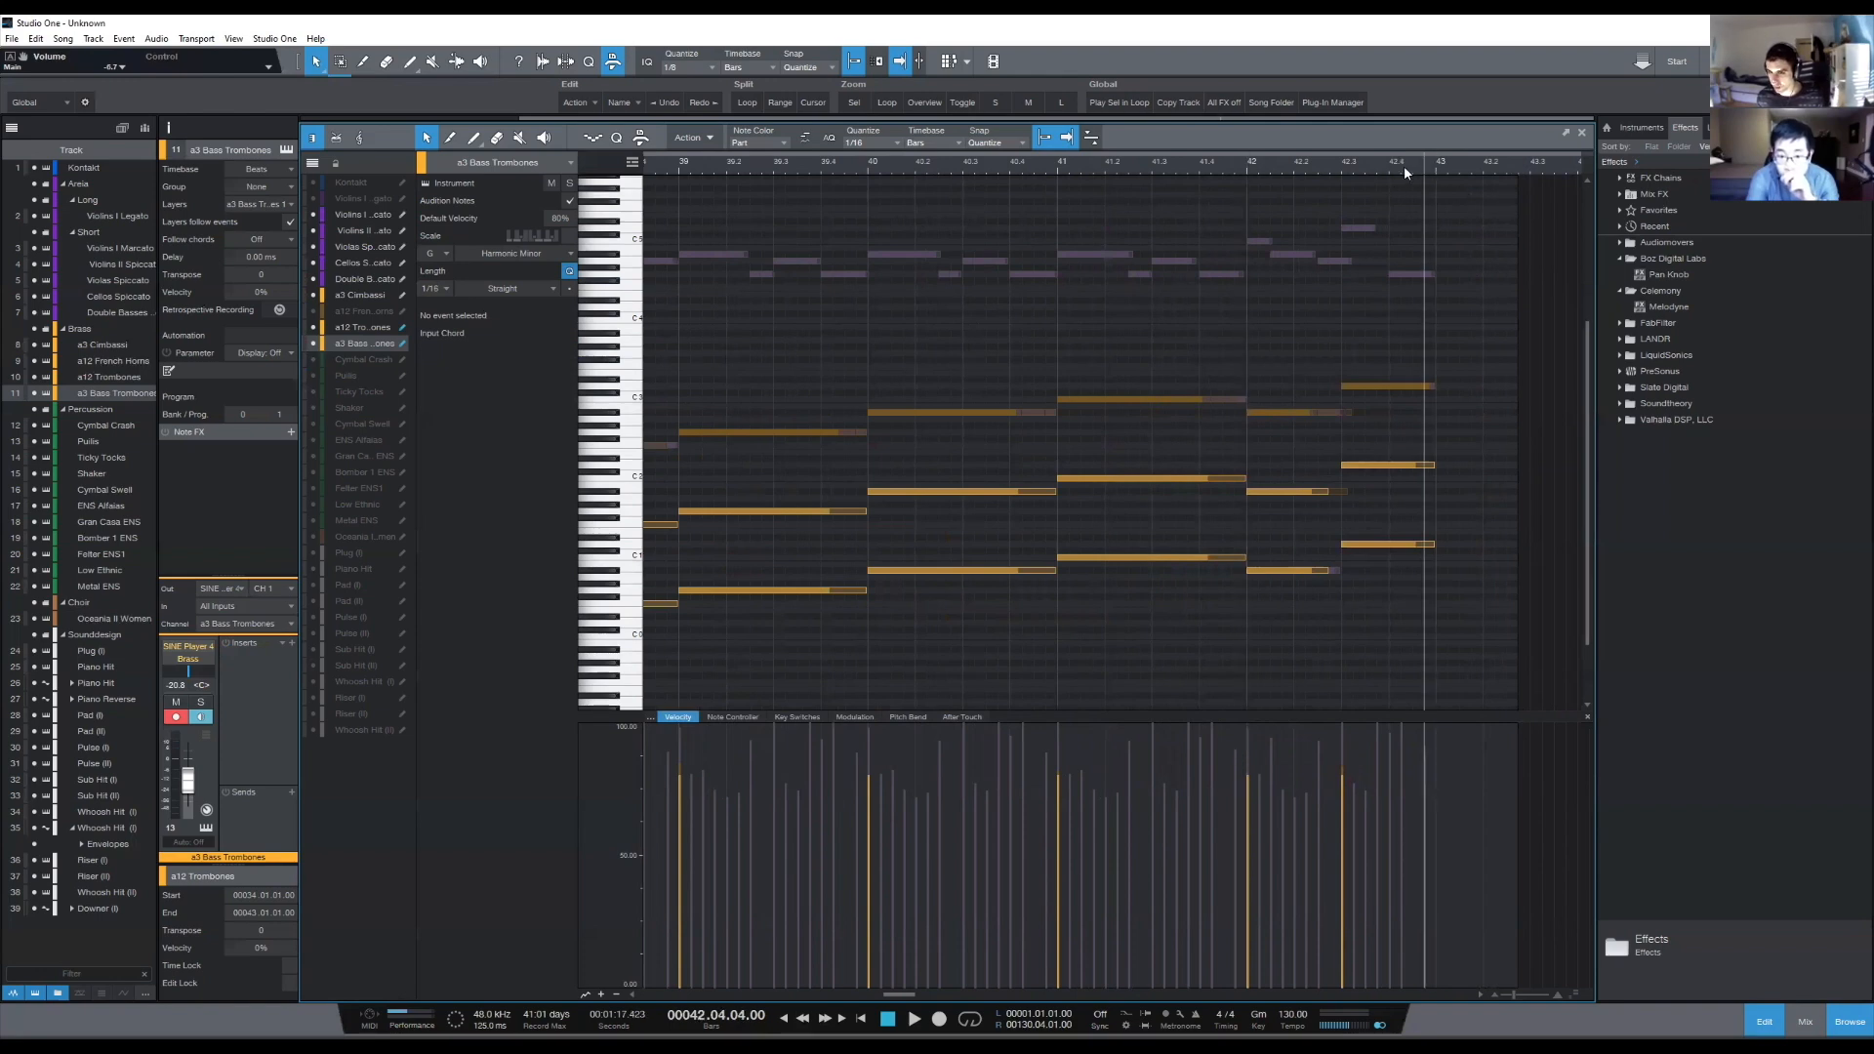
click(1332, 167)
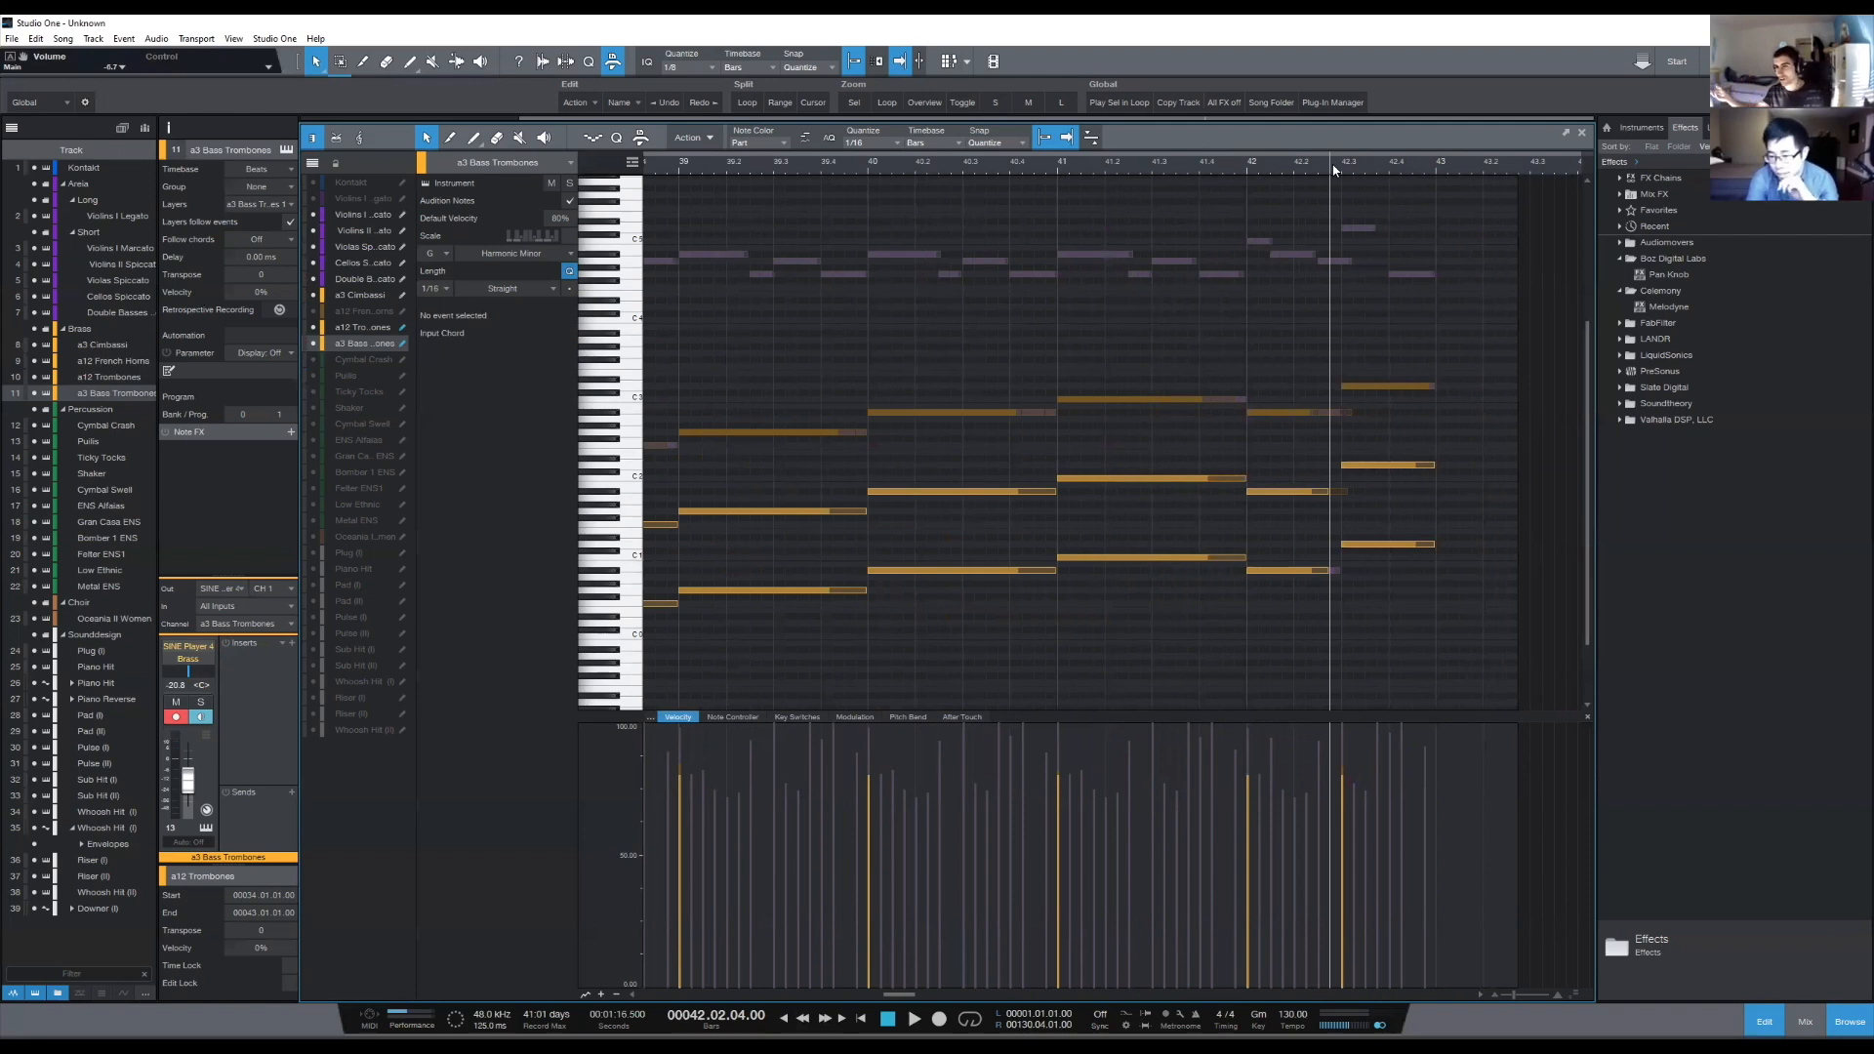
click(1246, 167)
drag(1413, 336, 1365, 672)
click(1483, 639)
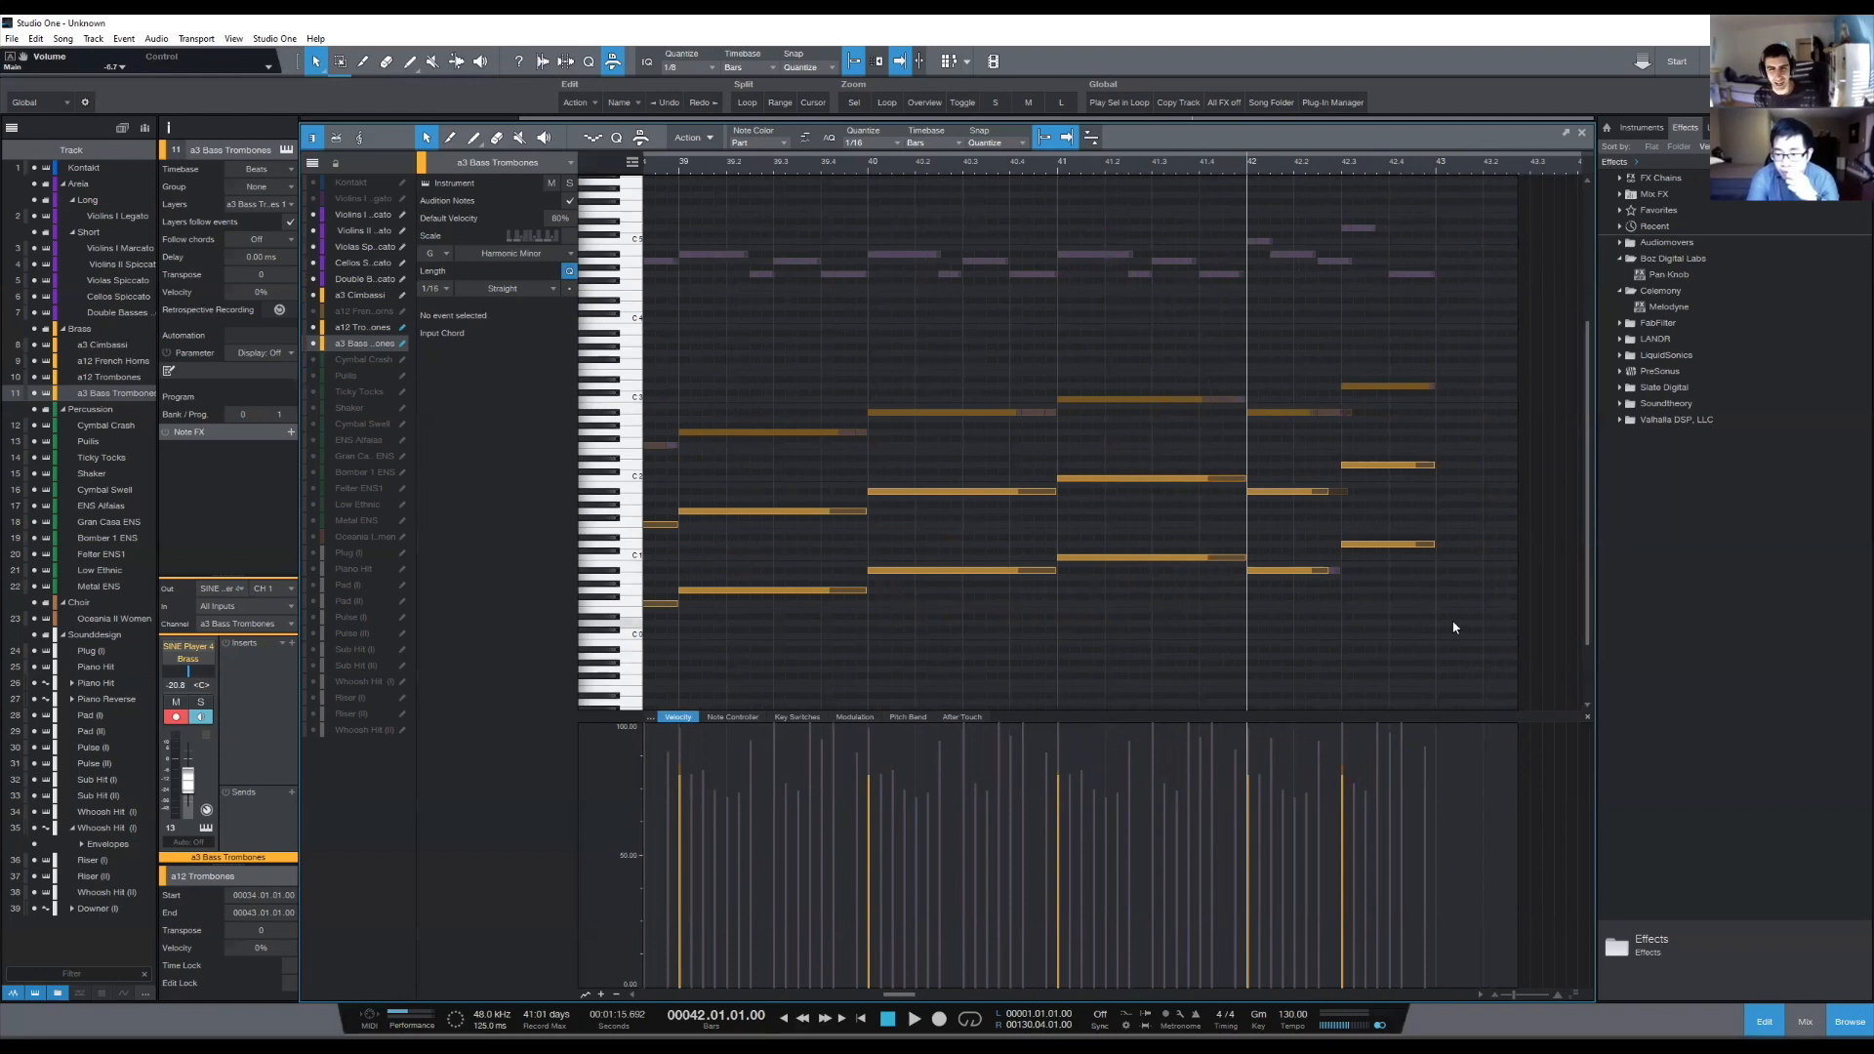
drag(1377, 313, 1414, 627)
click(1415, 630)
drag(1449, 336, 1363, 687)
click(1380, 660)
- Show the a3 Bass Trombones modulation curve beneath the notes and examine it across the section
scroll(1177, 158, down, 5)
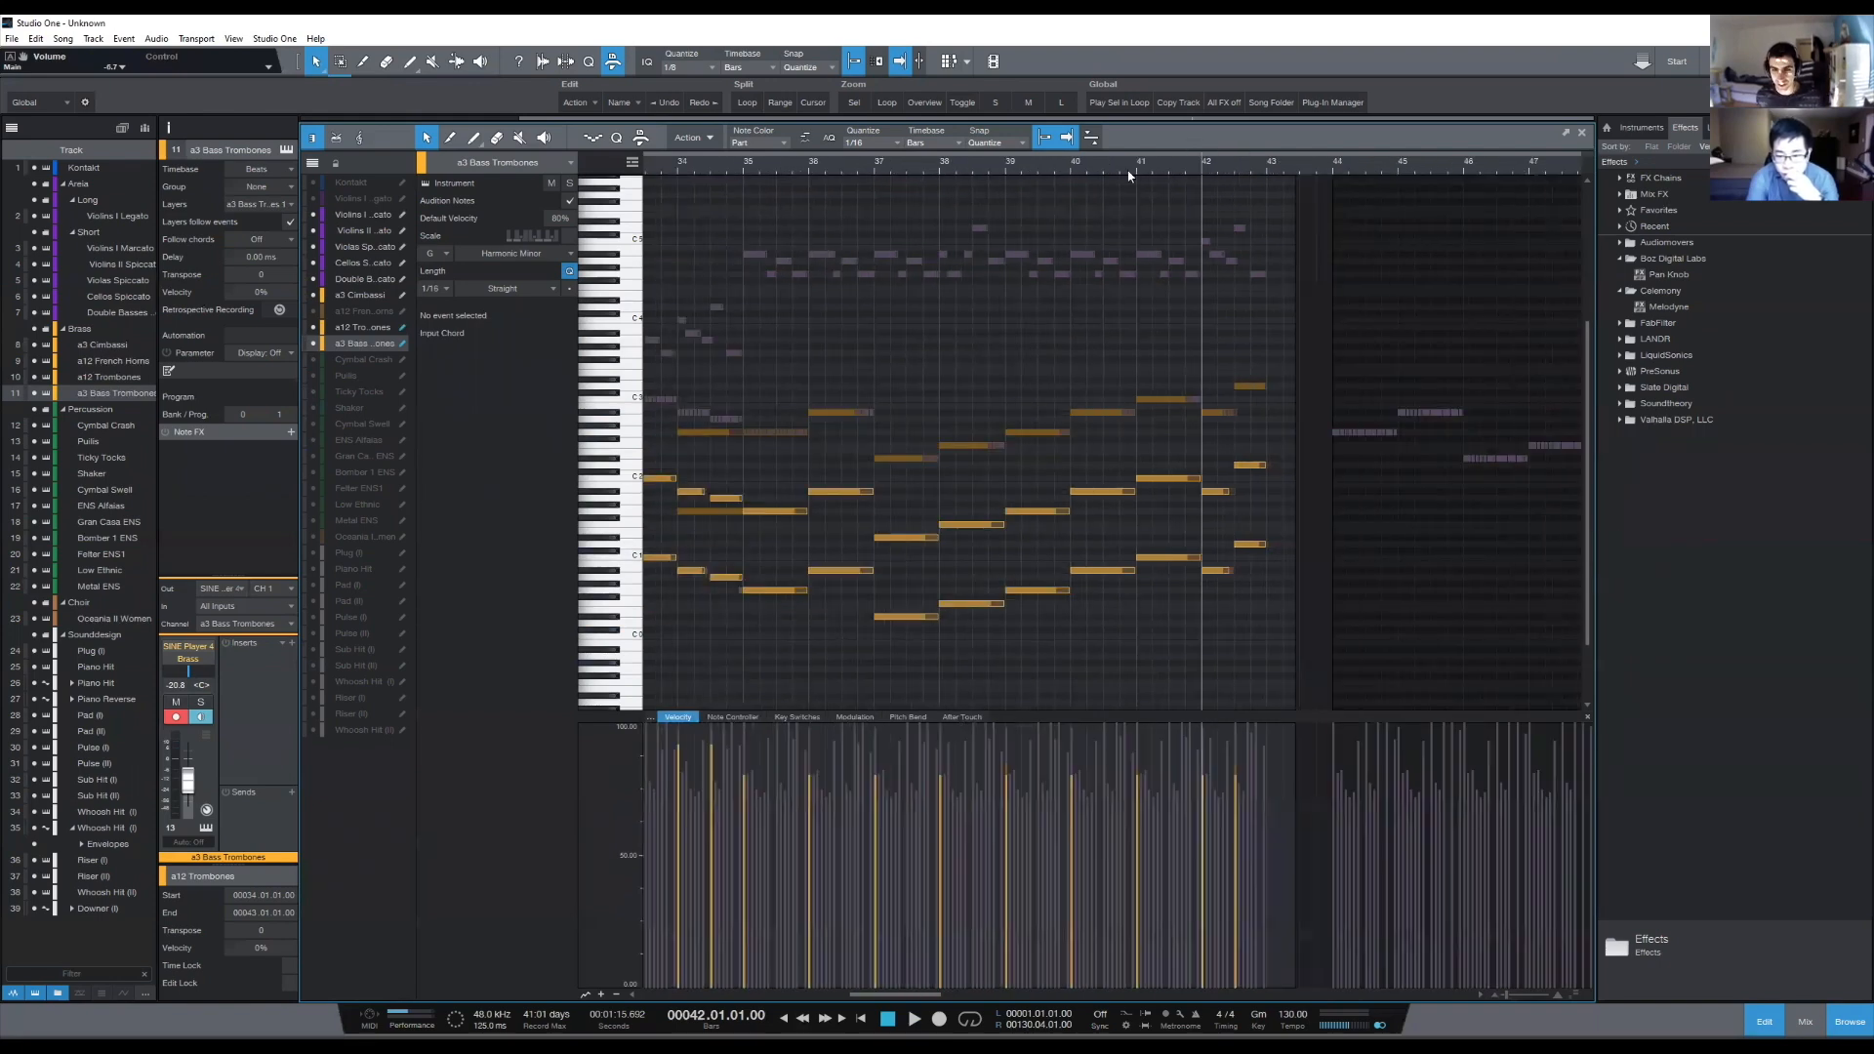
drag(947, 172, 1053, 167)
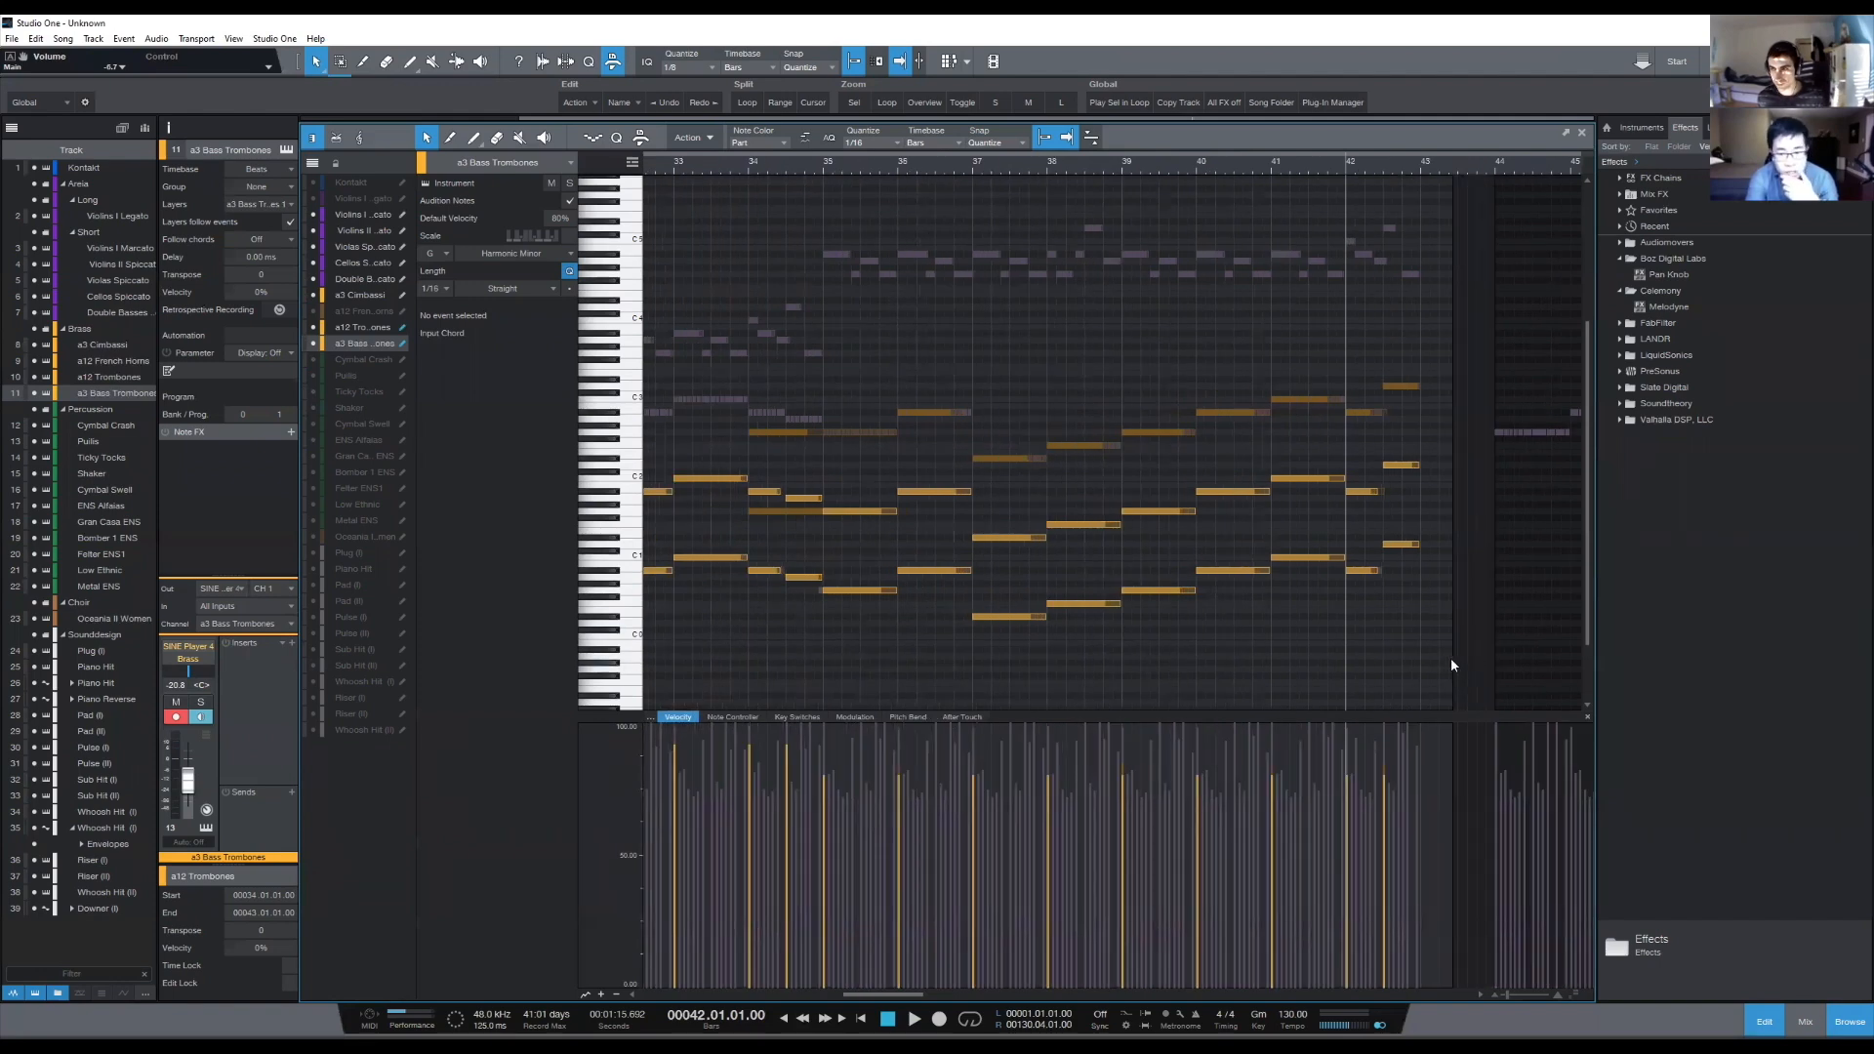
scroll(1431, 155, up, 4)
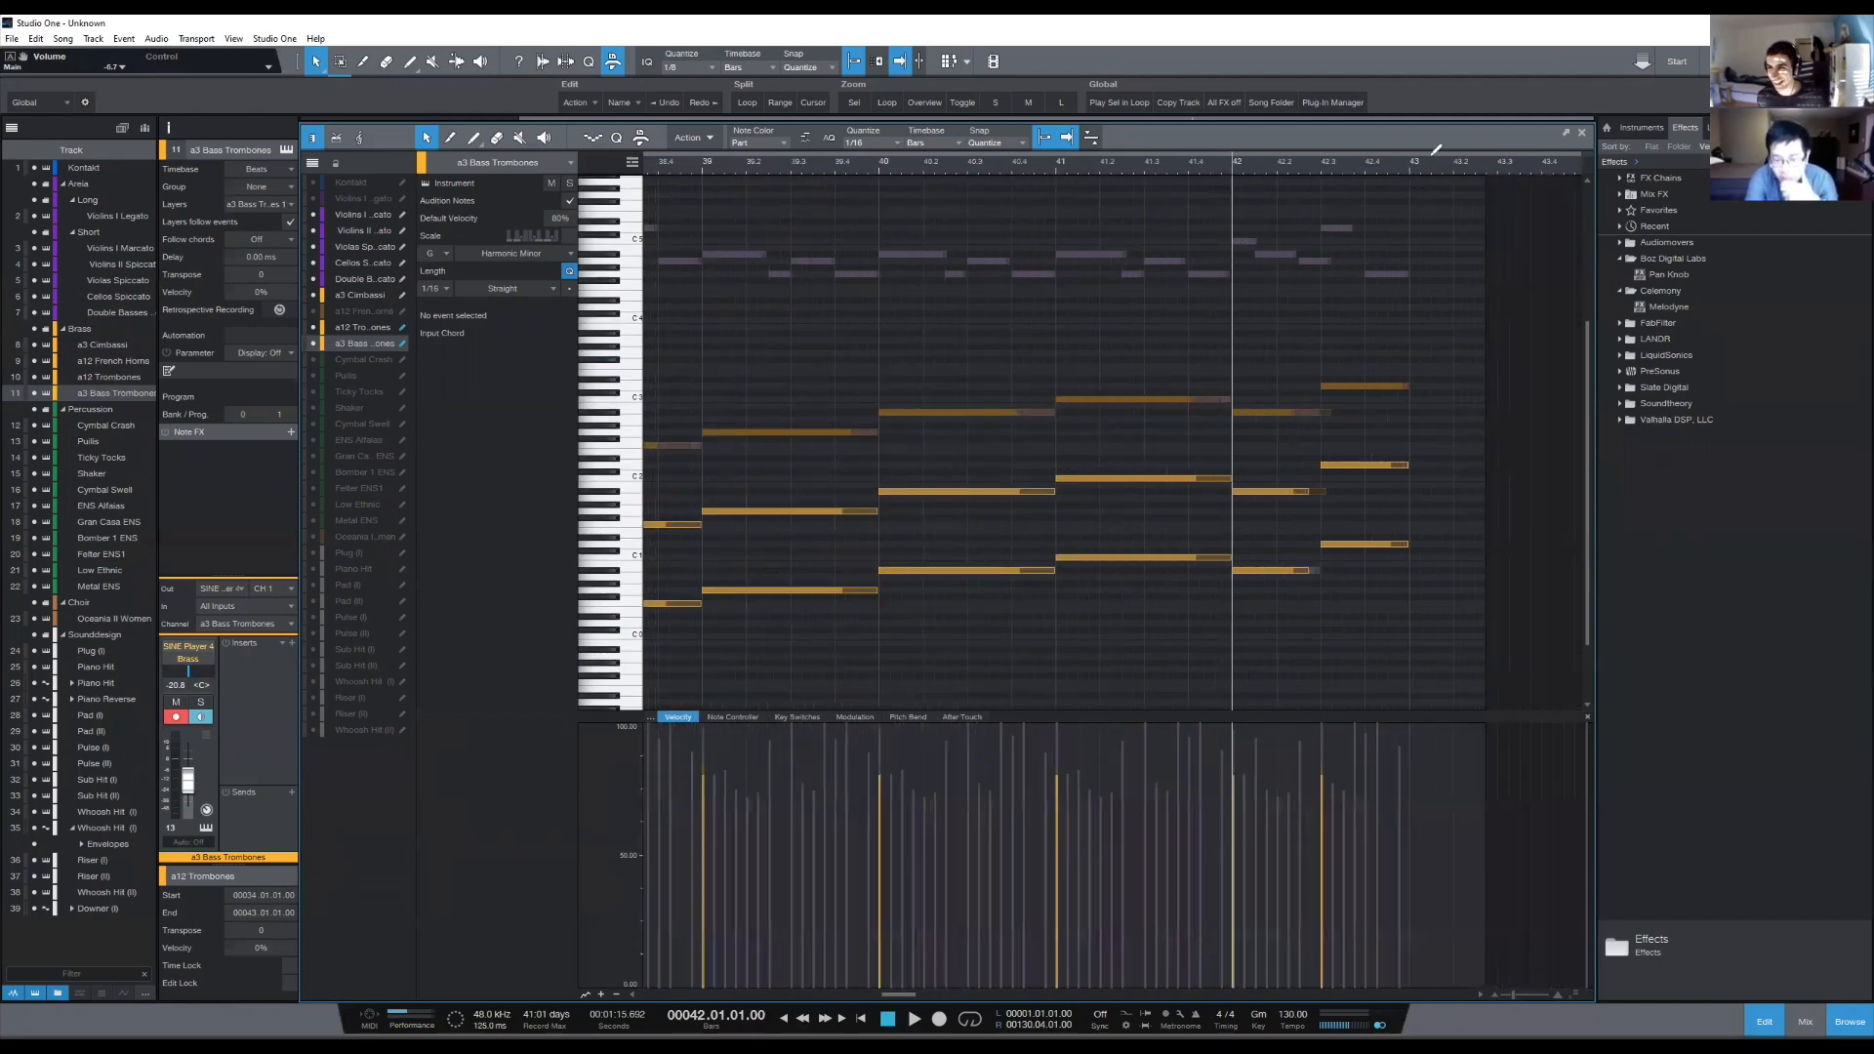
scroll(1349, 158, up, 2)
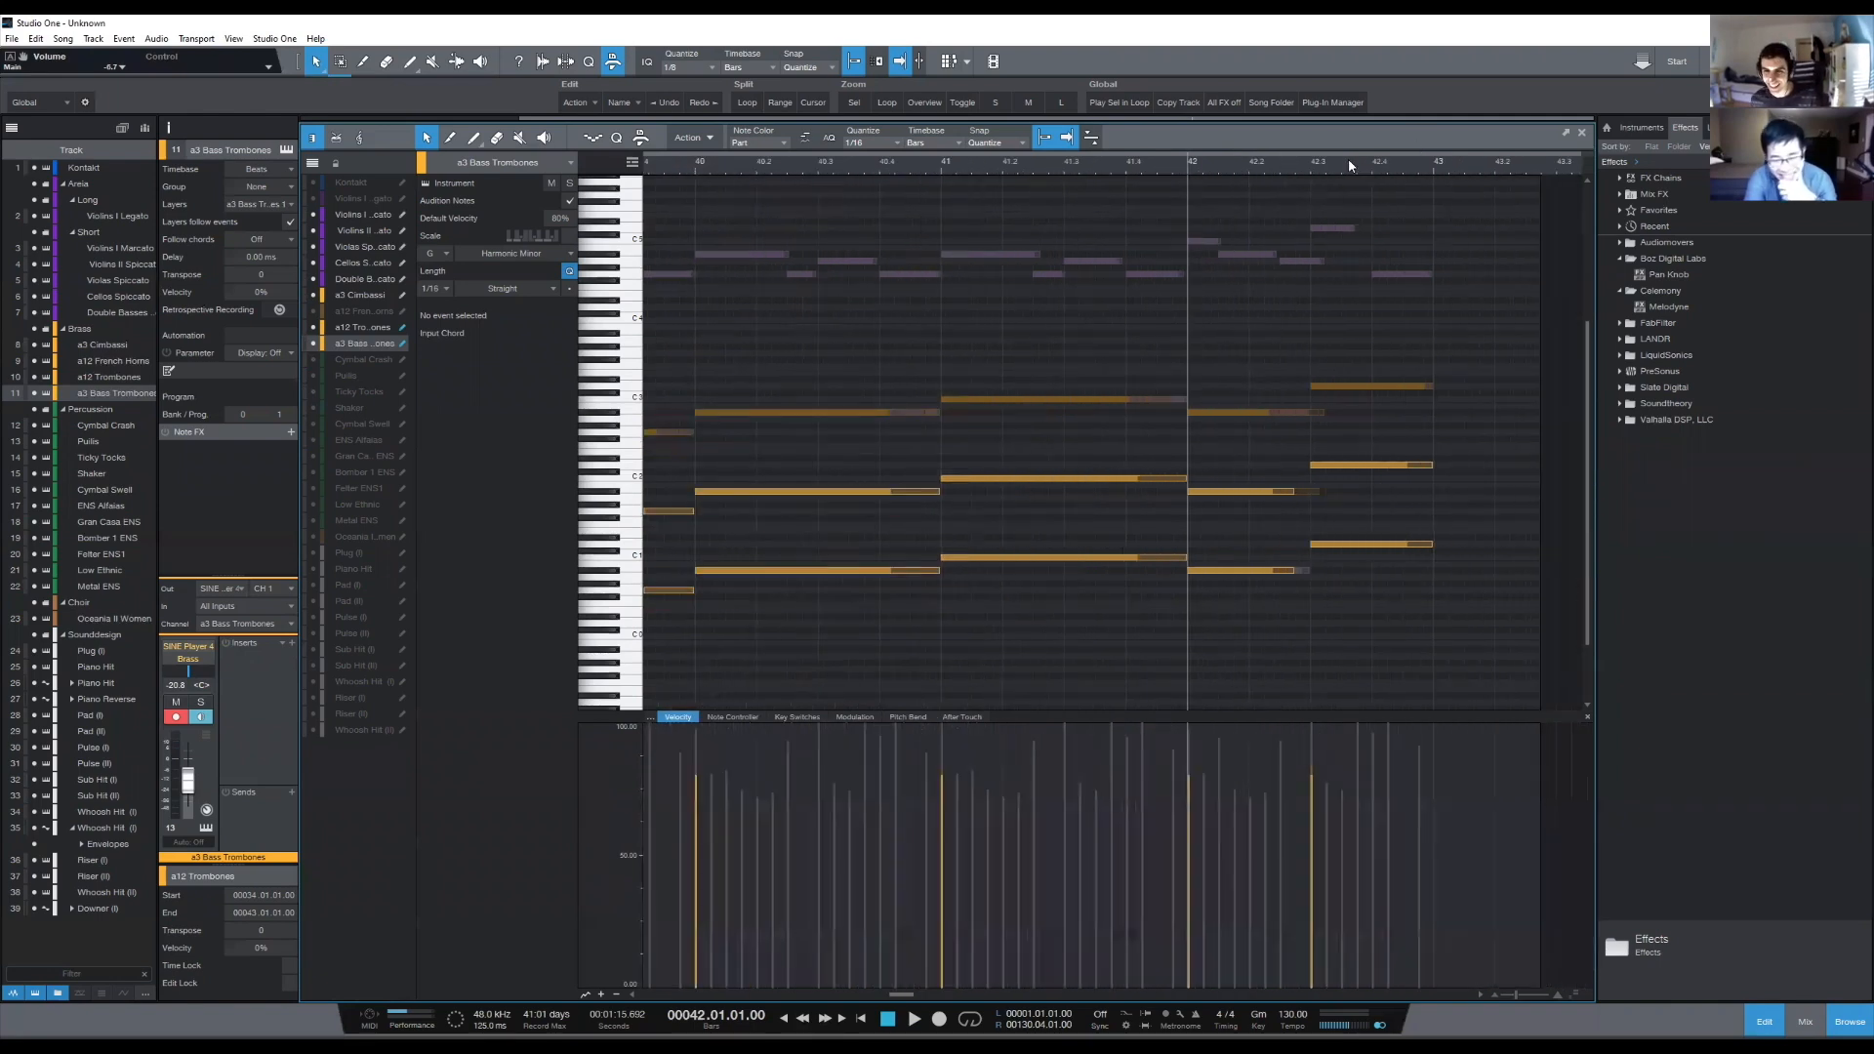
scroll(1349, 158, down, 3)
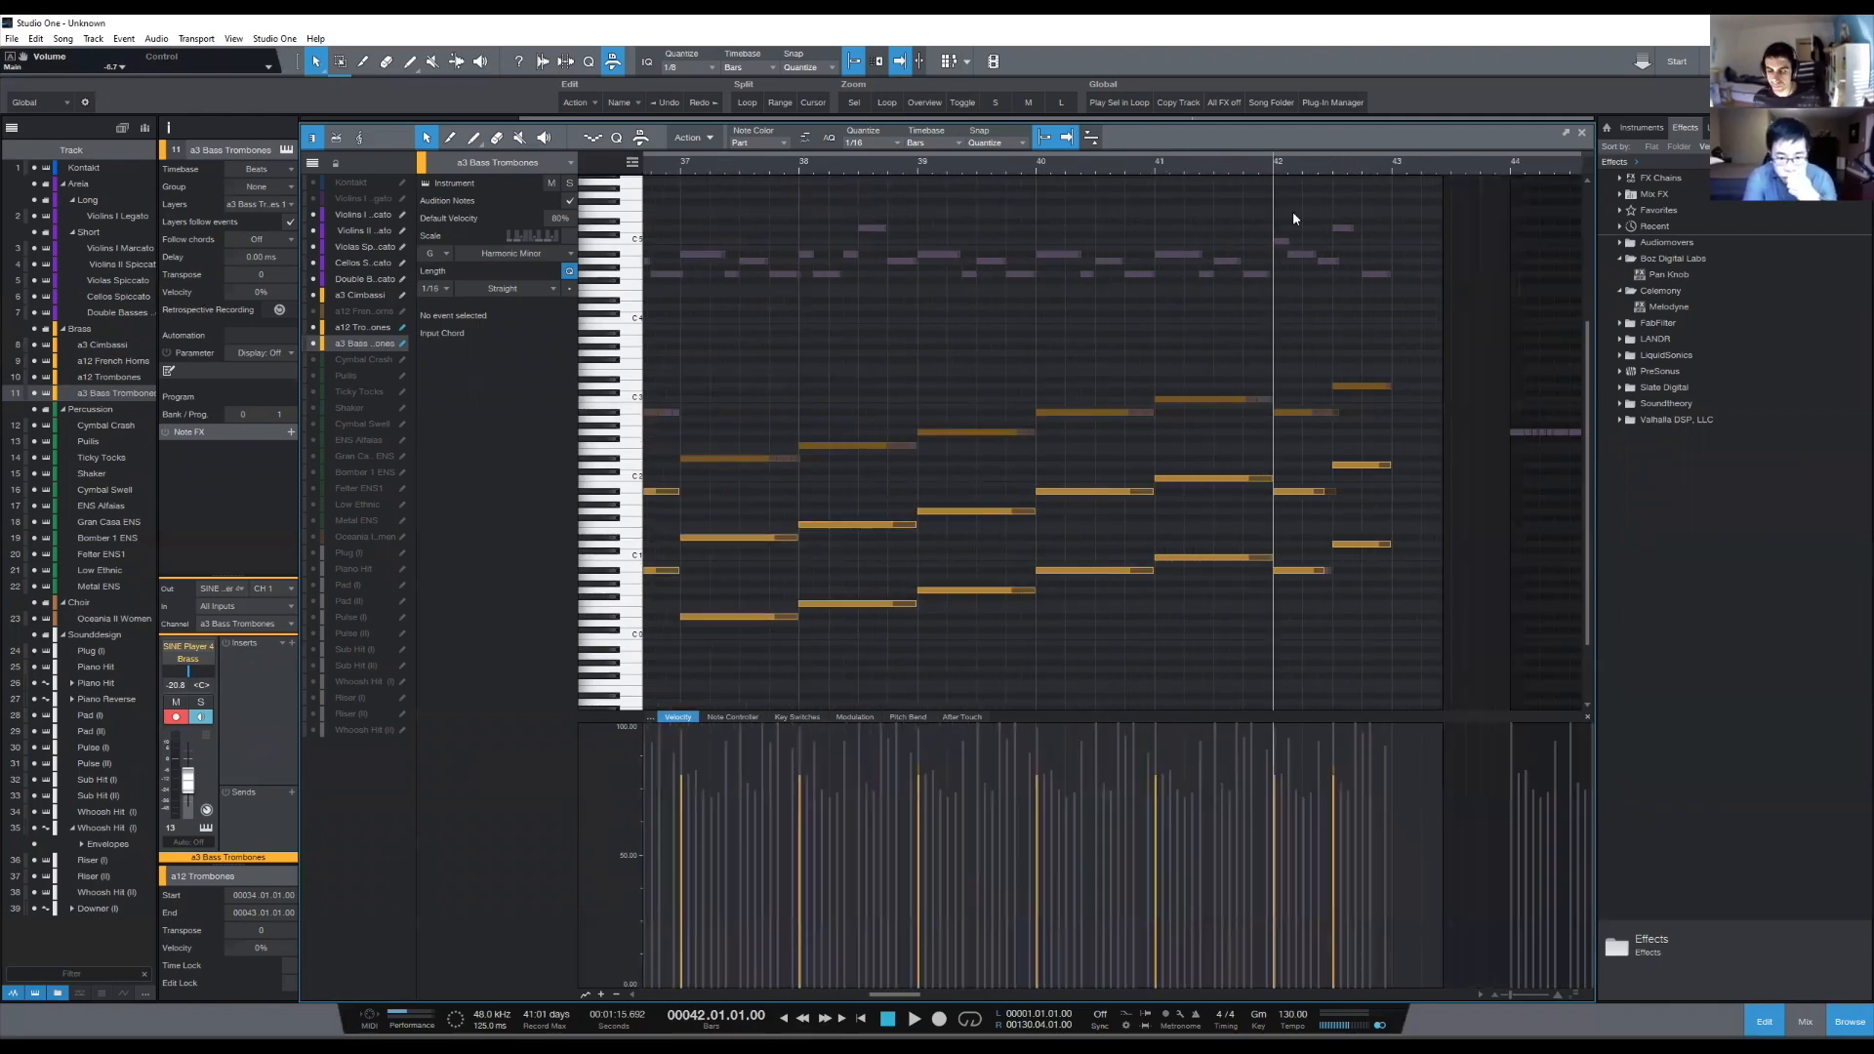
click(846, 718)
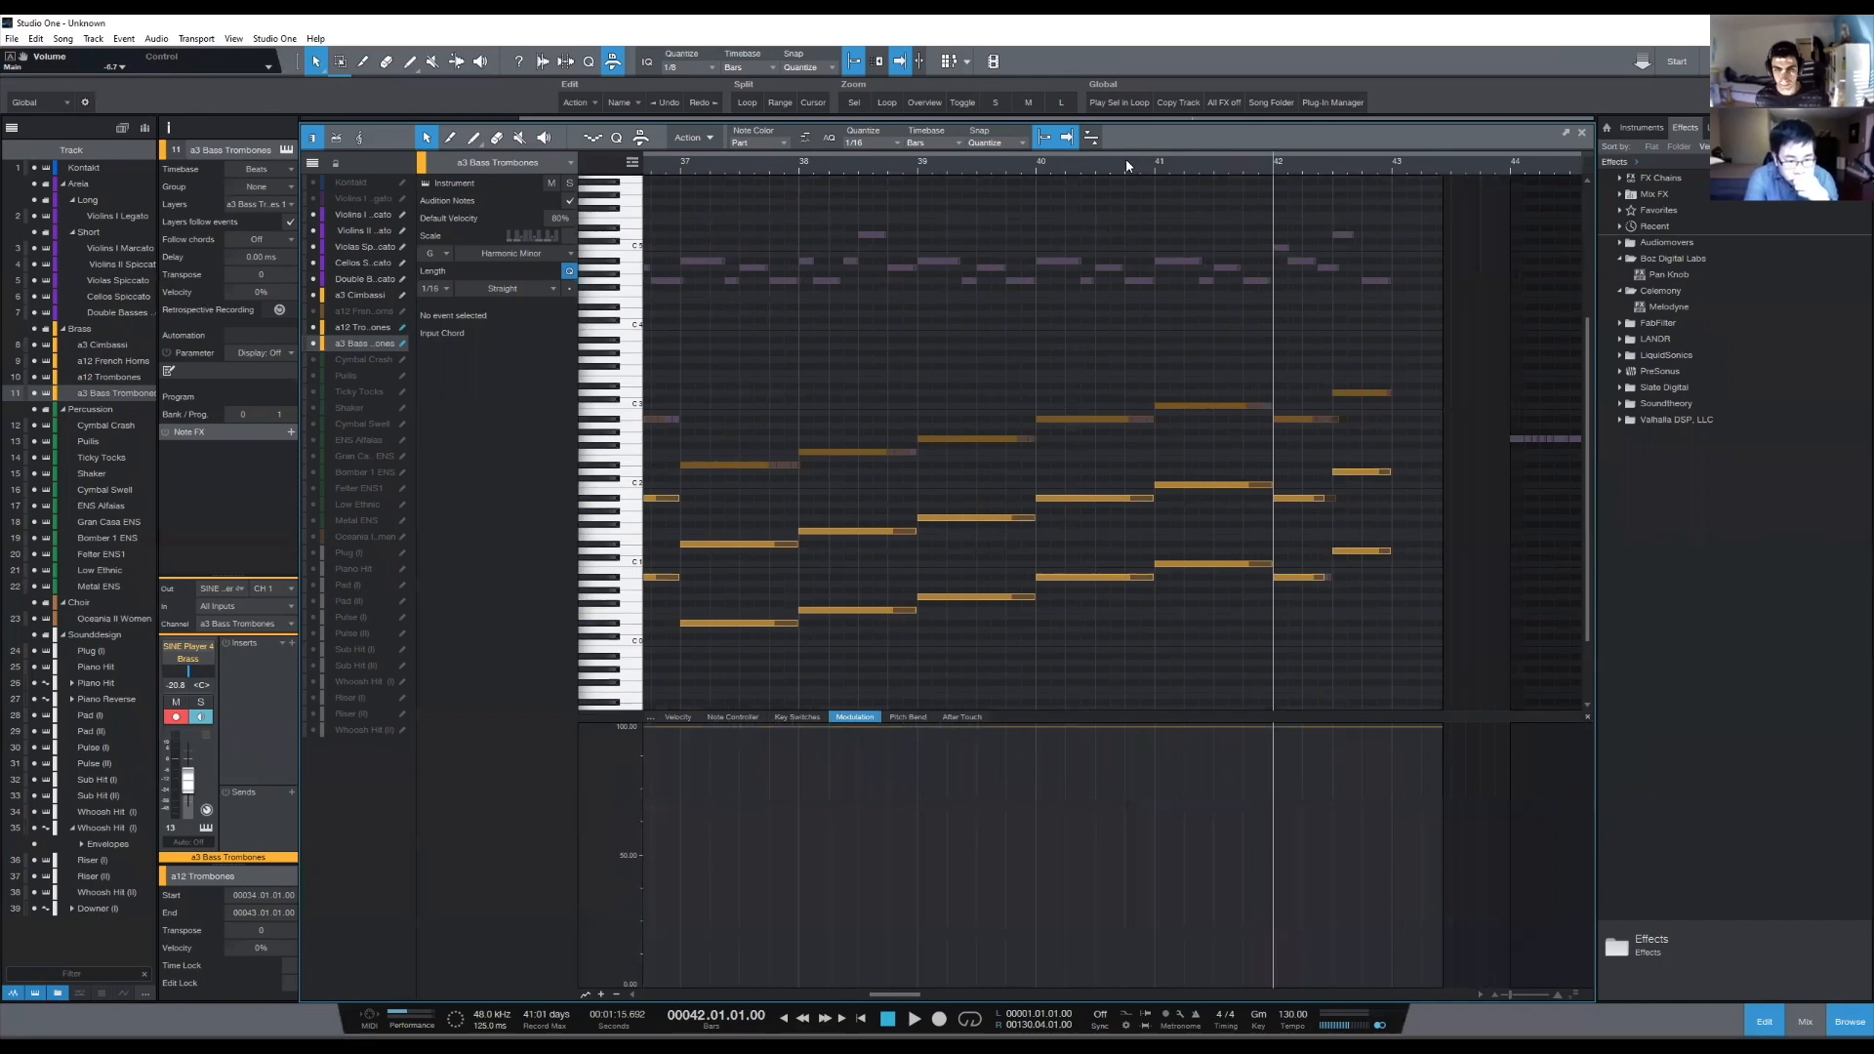
scroll(1093, 166, down, 5)
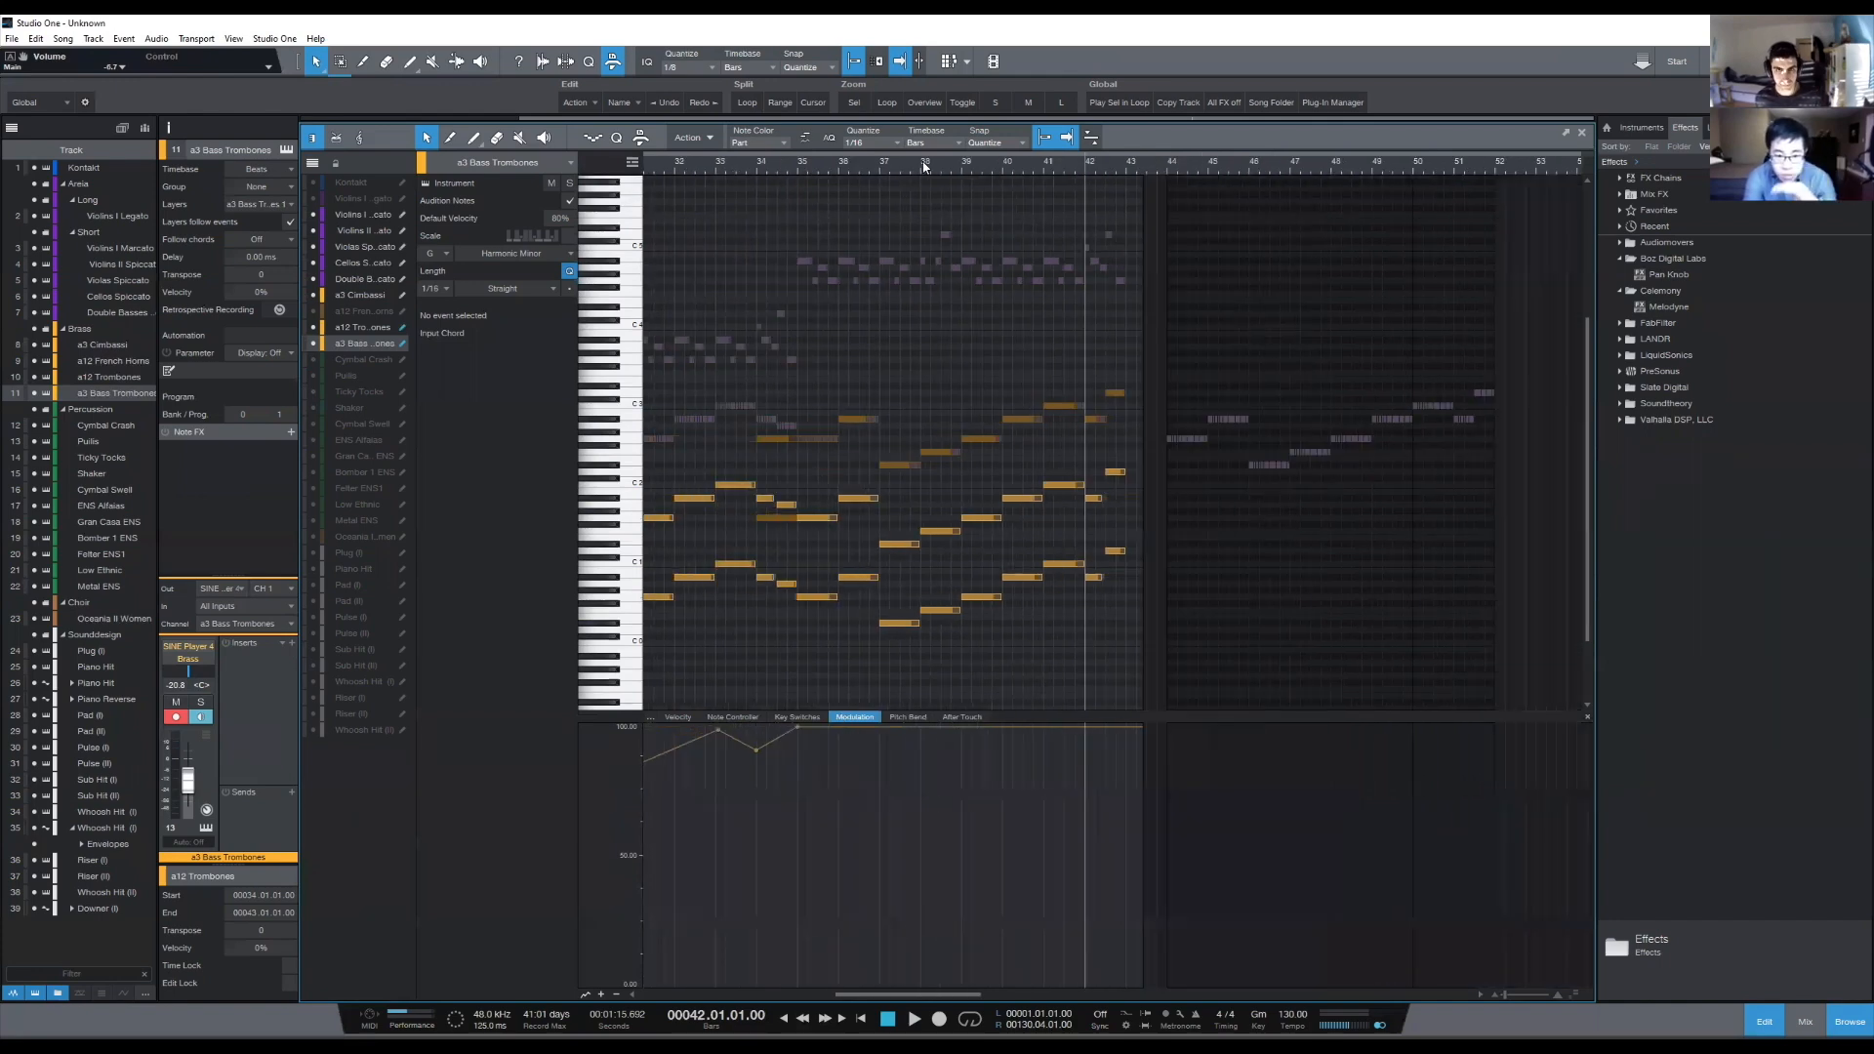
- Add the a12 French Horns notes to the display and examine Double Basses, Cellos and Violas Spiccato in turn, with the playback cursor at bar 35
click(313, 312)
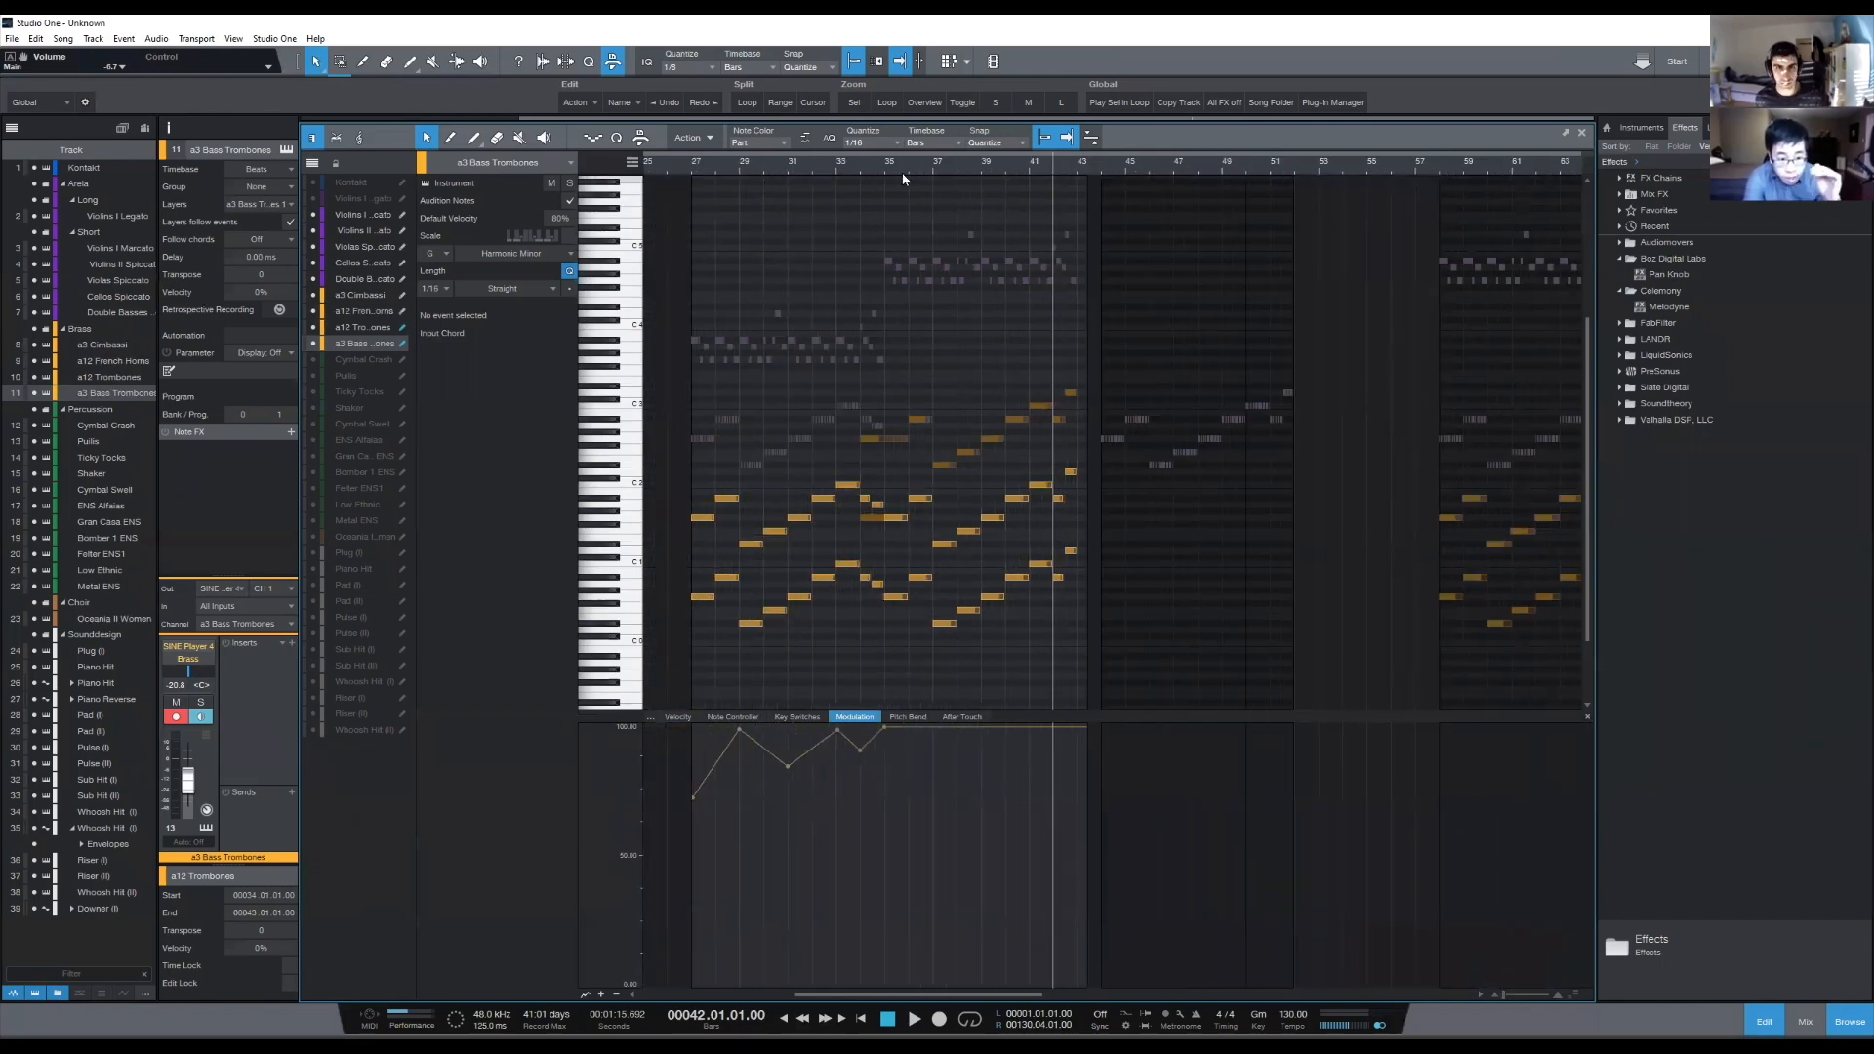
scroll(921, 164, up, 4)
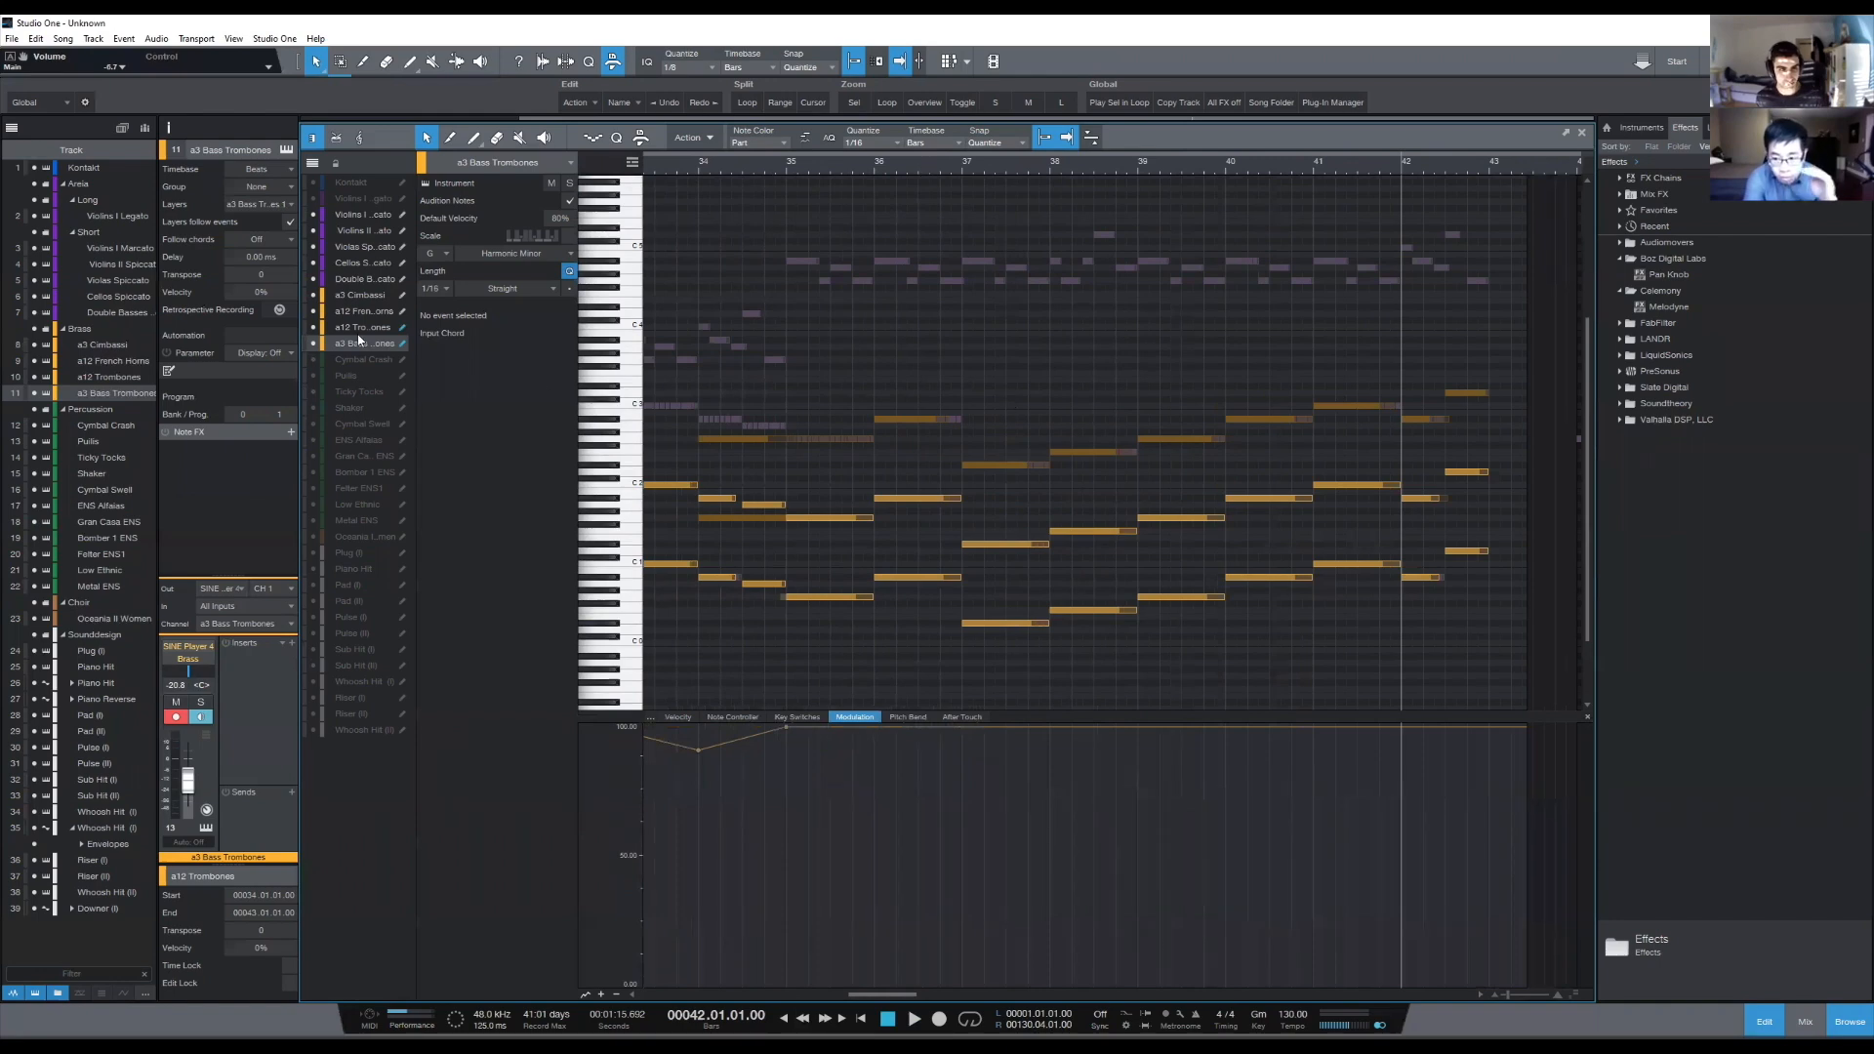
click(366, 280)
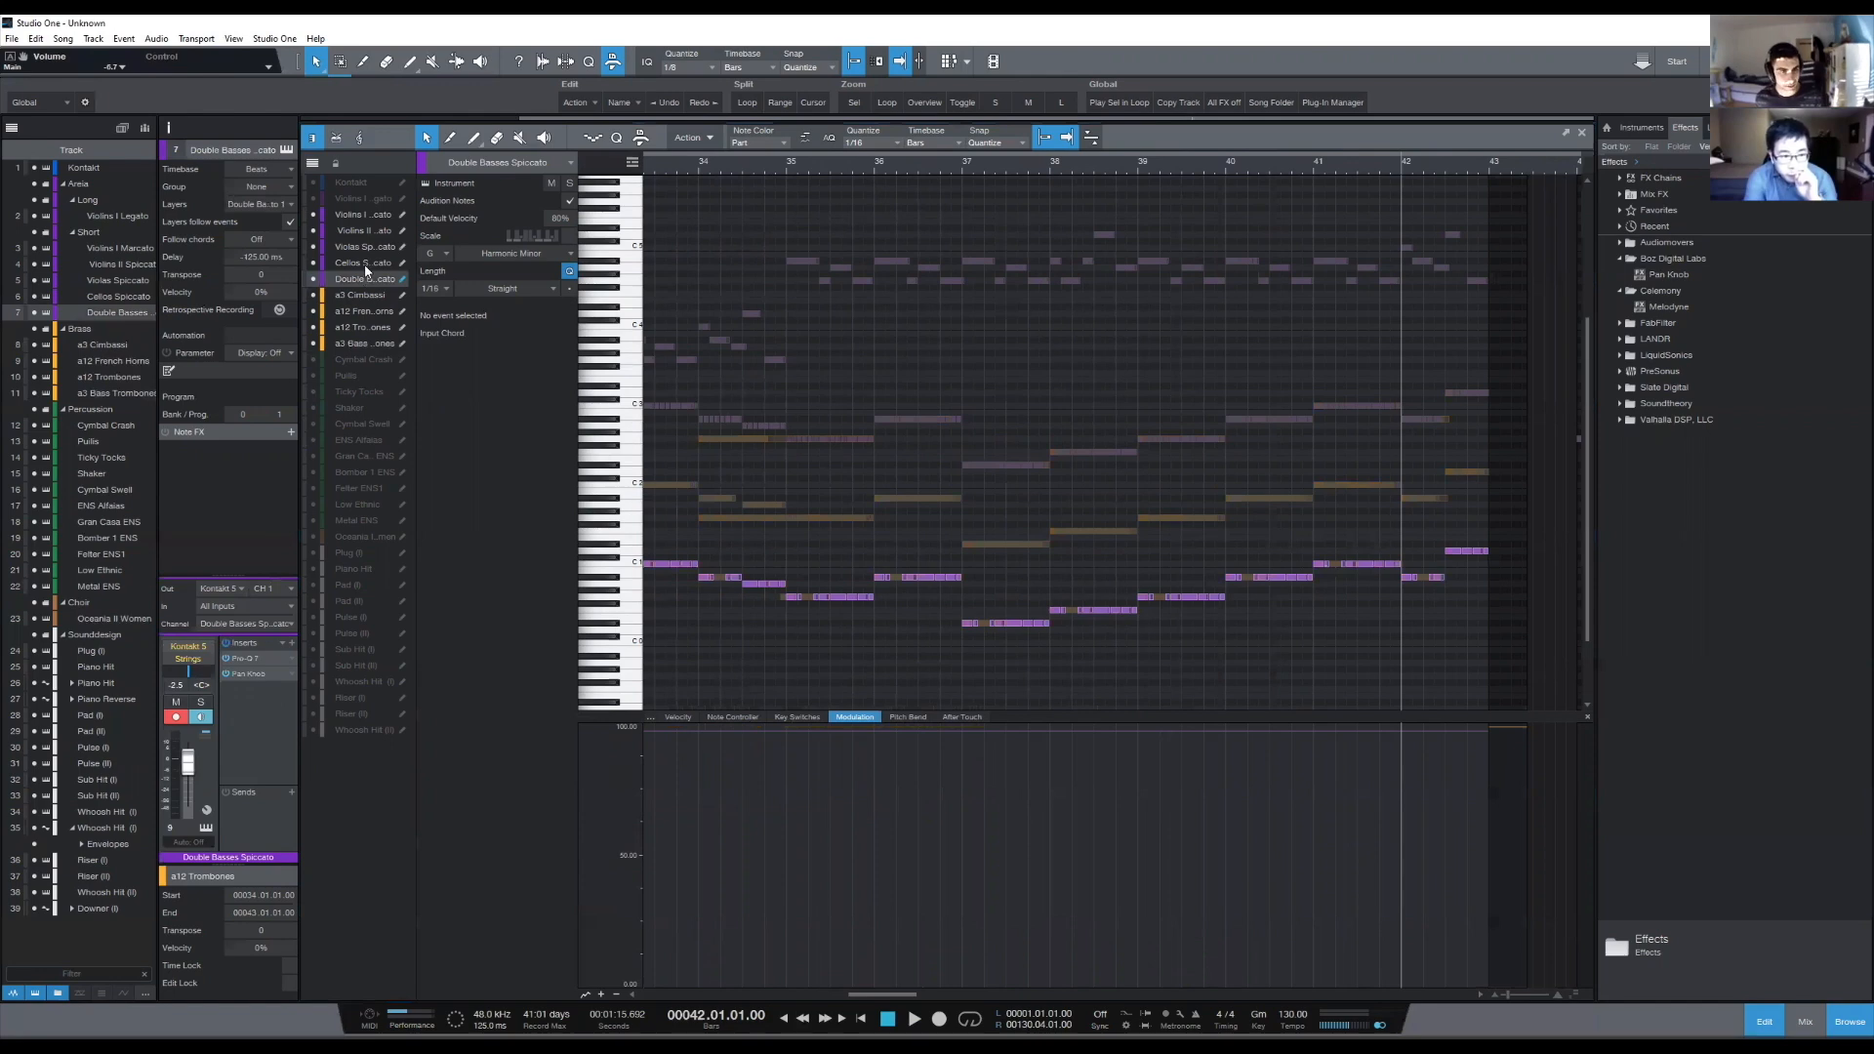
click(364, 262)
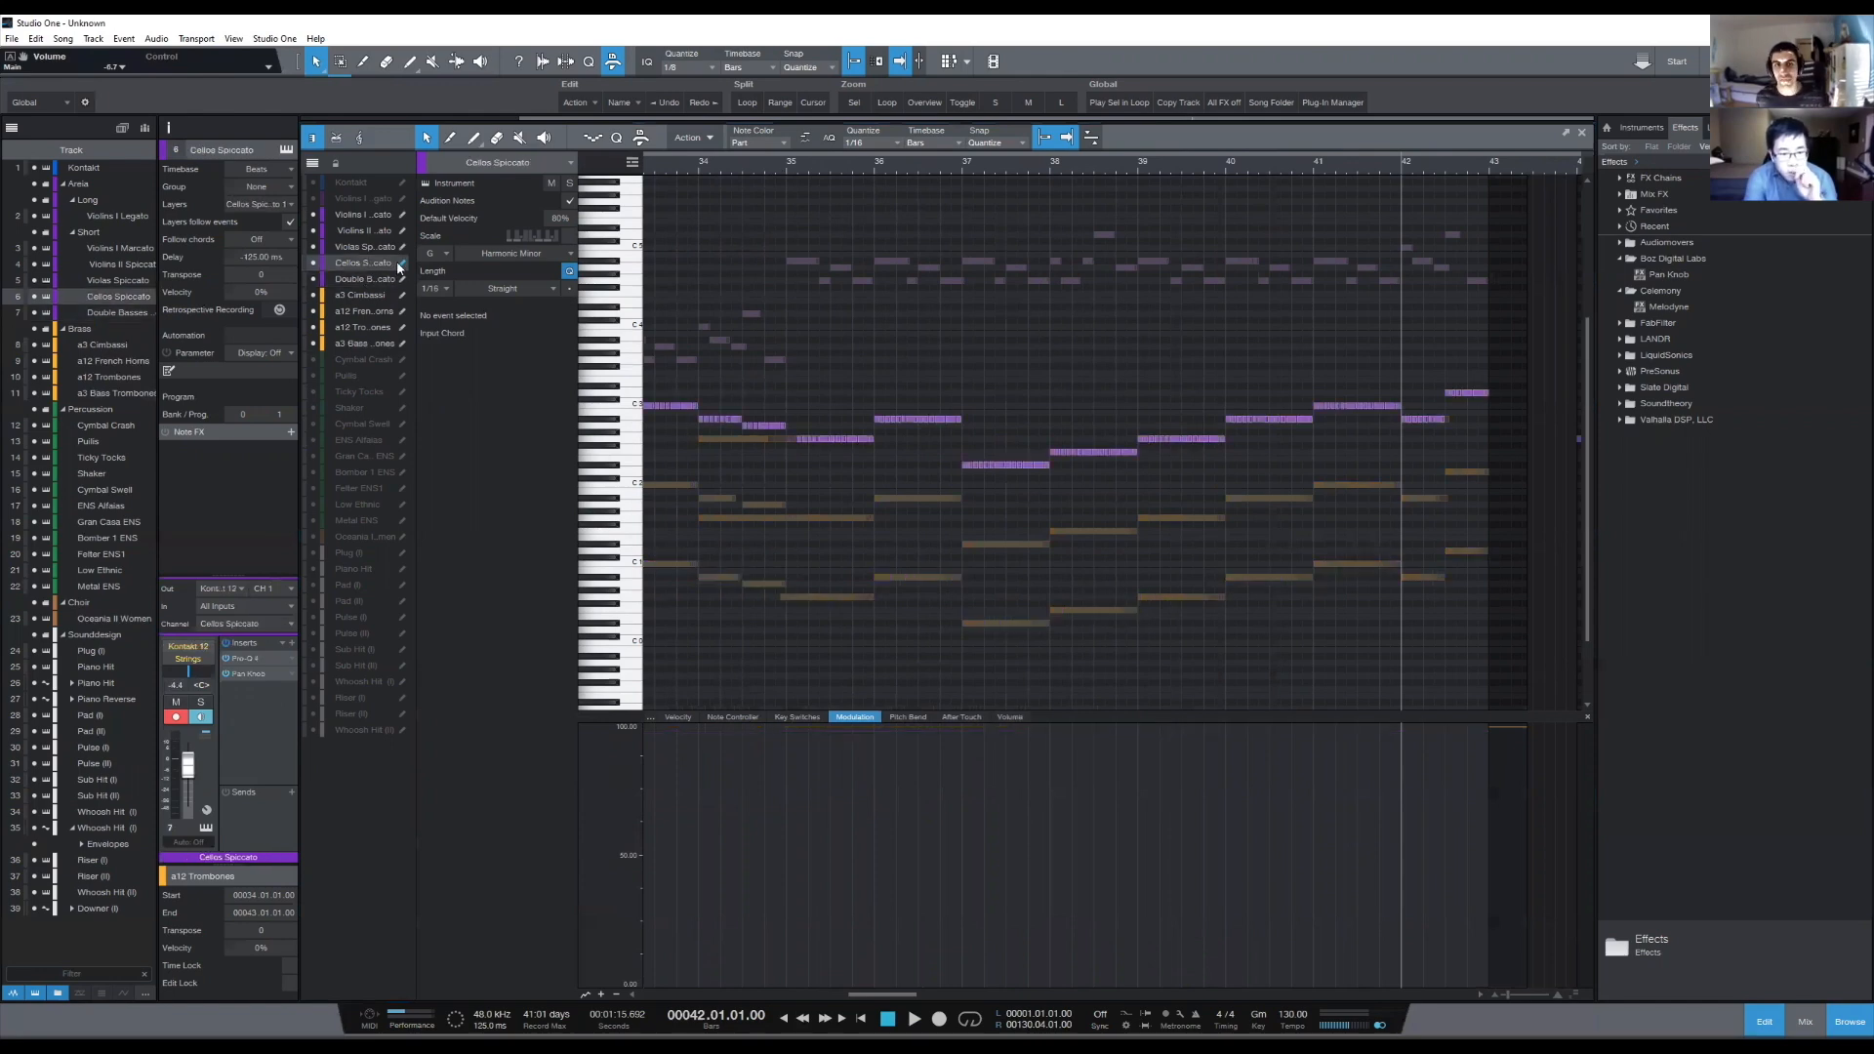
click(364, 247)
click(781, 167)
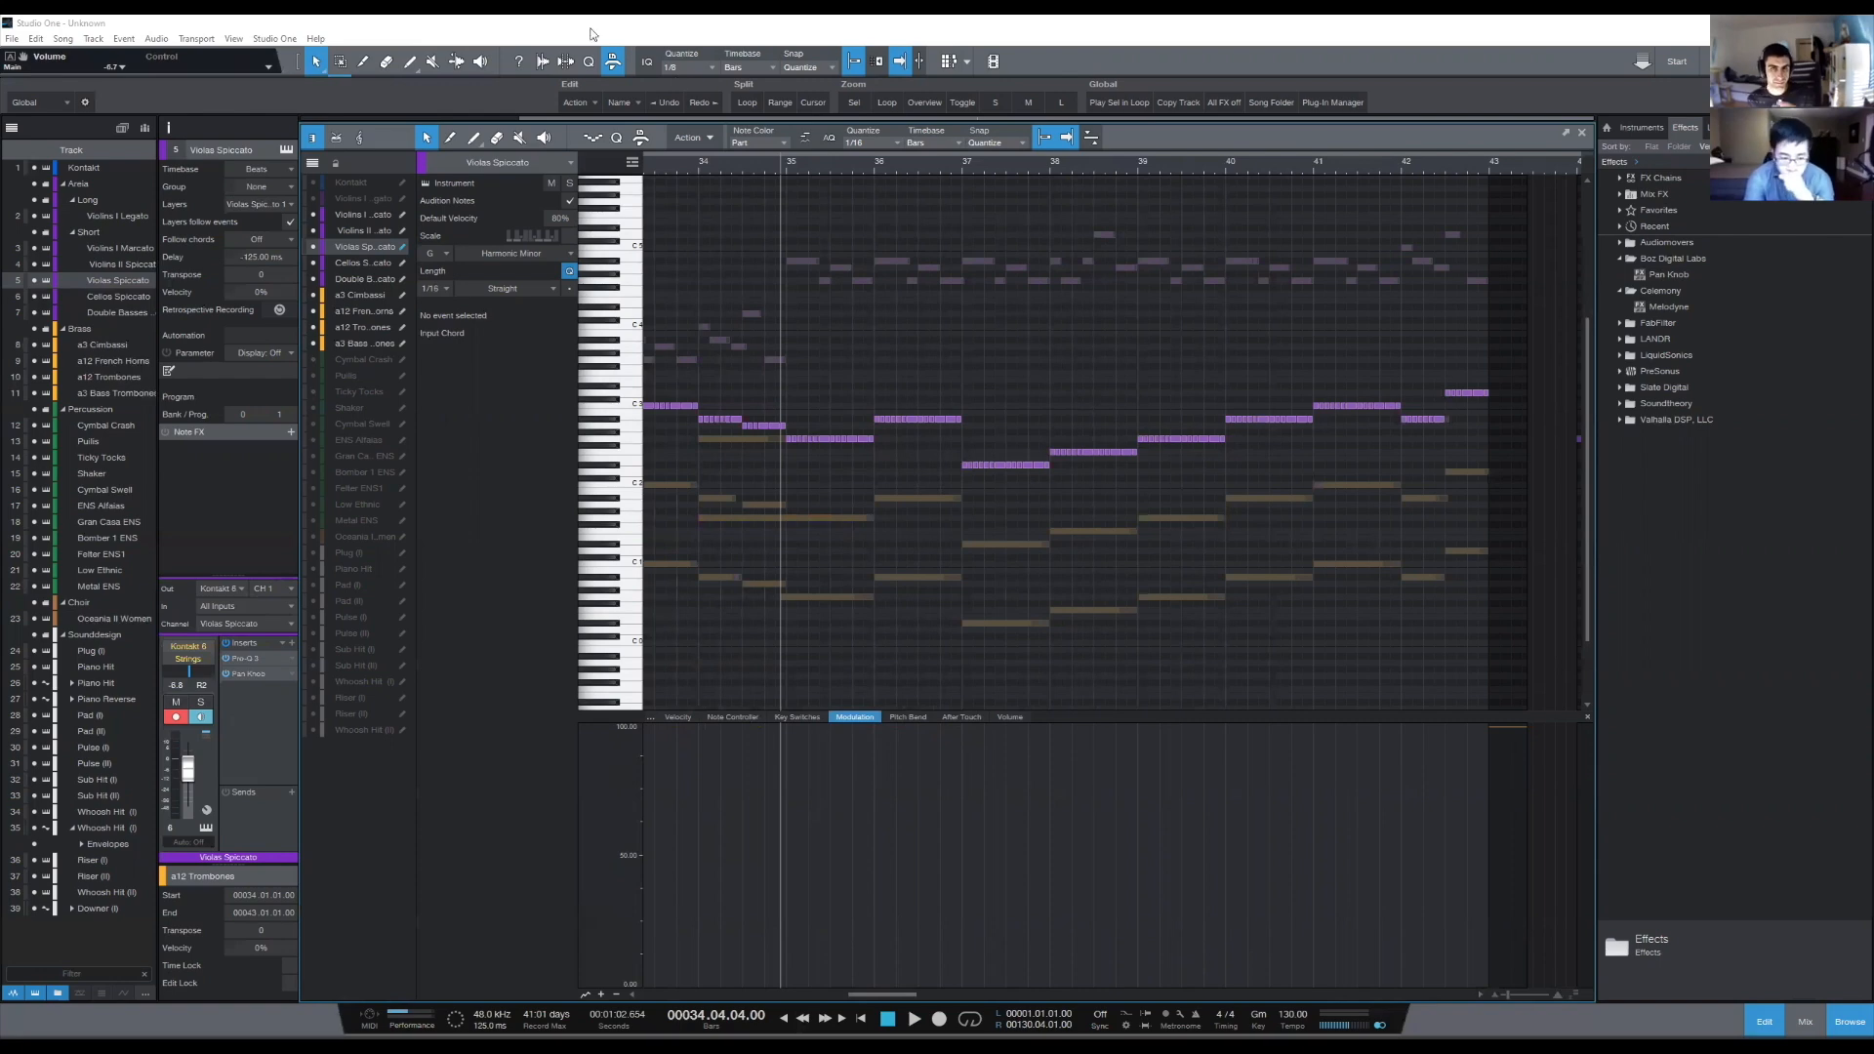
click(789, 169)
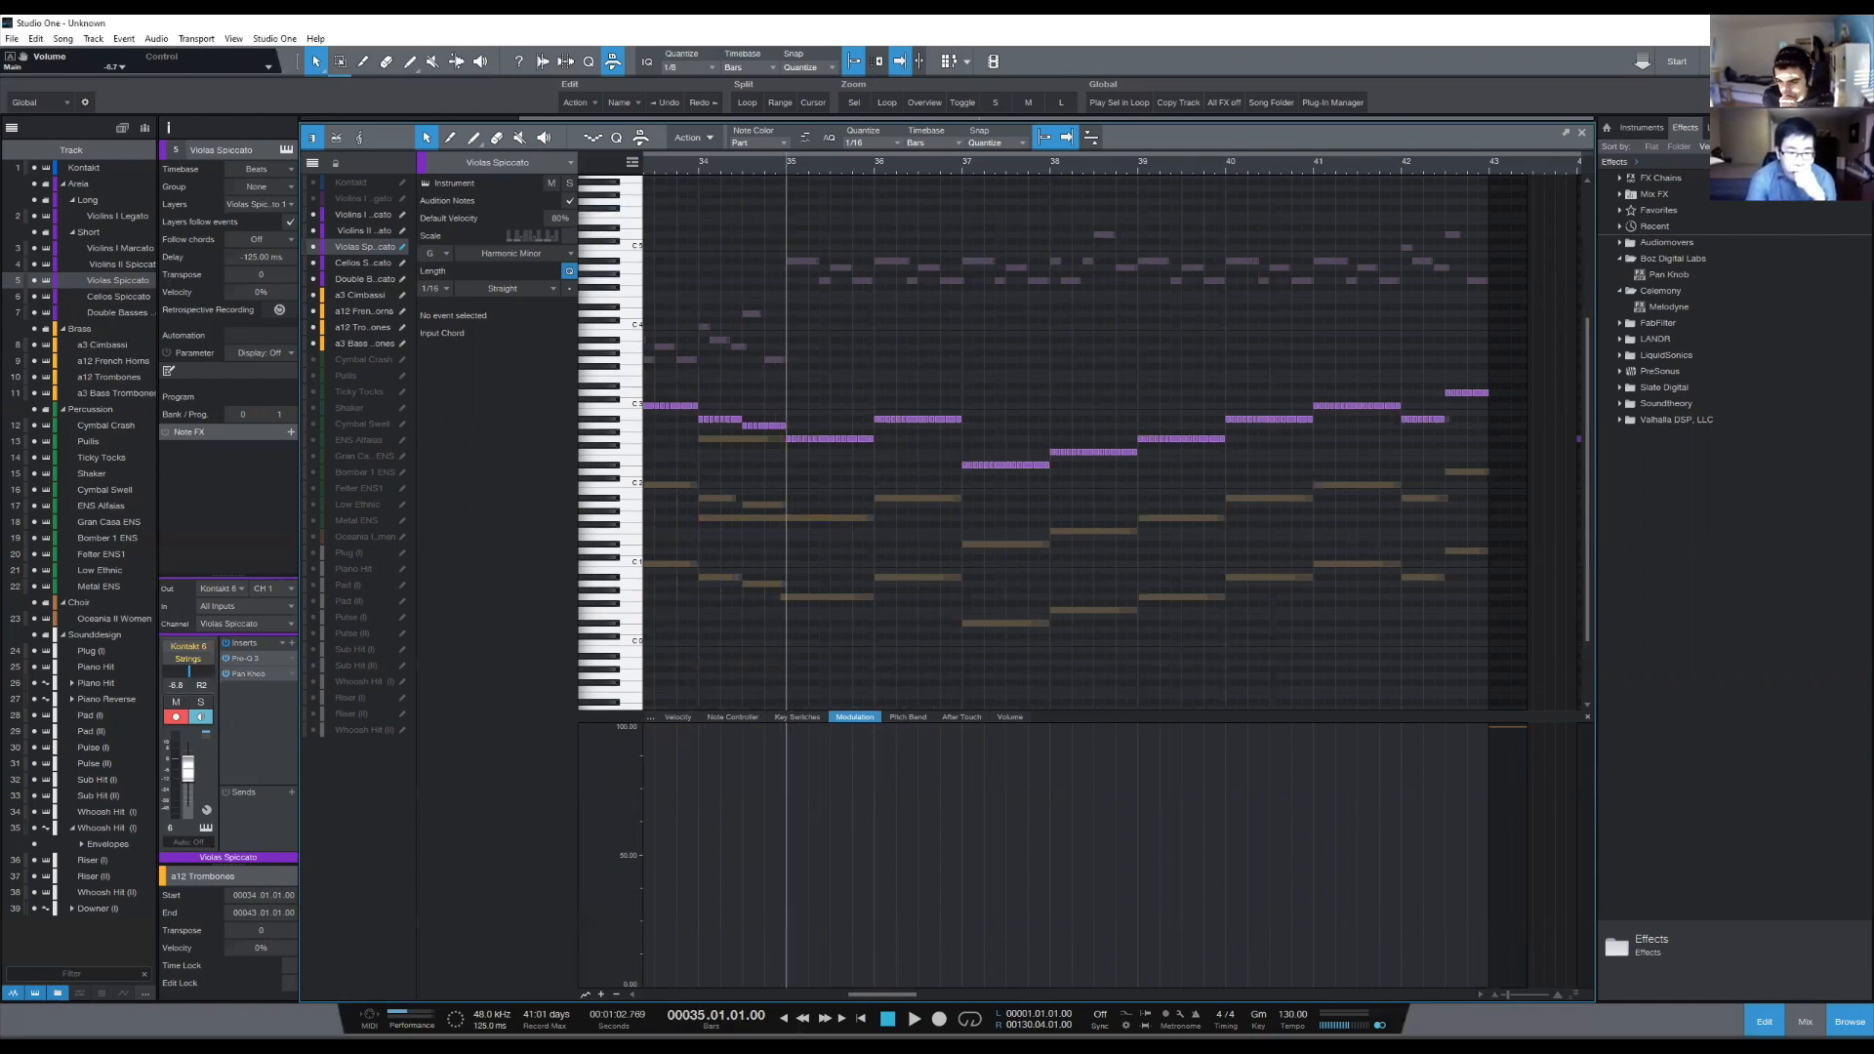
- Return to the arrangement with the playback cursor at 33.04.03 and open the a12 French Horns track's instrument
key(F2)
click(946, 143)
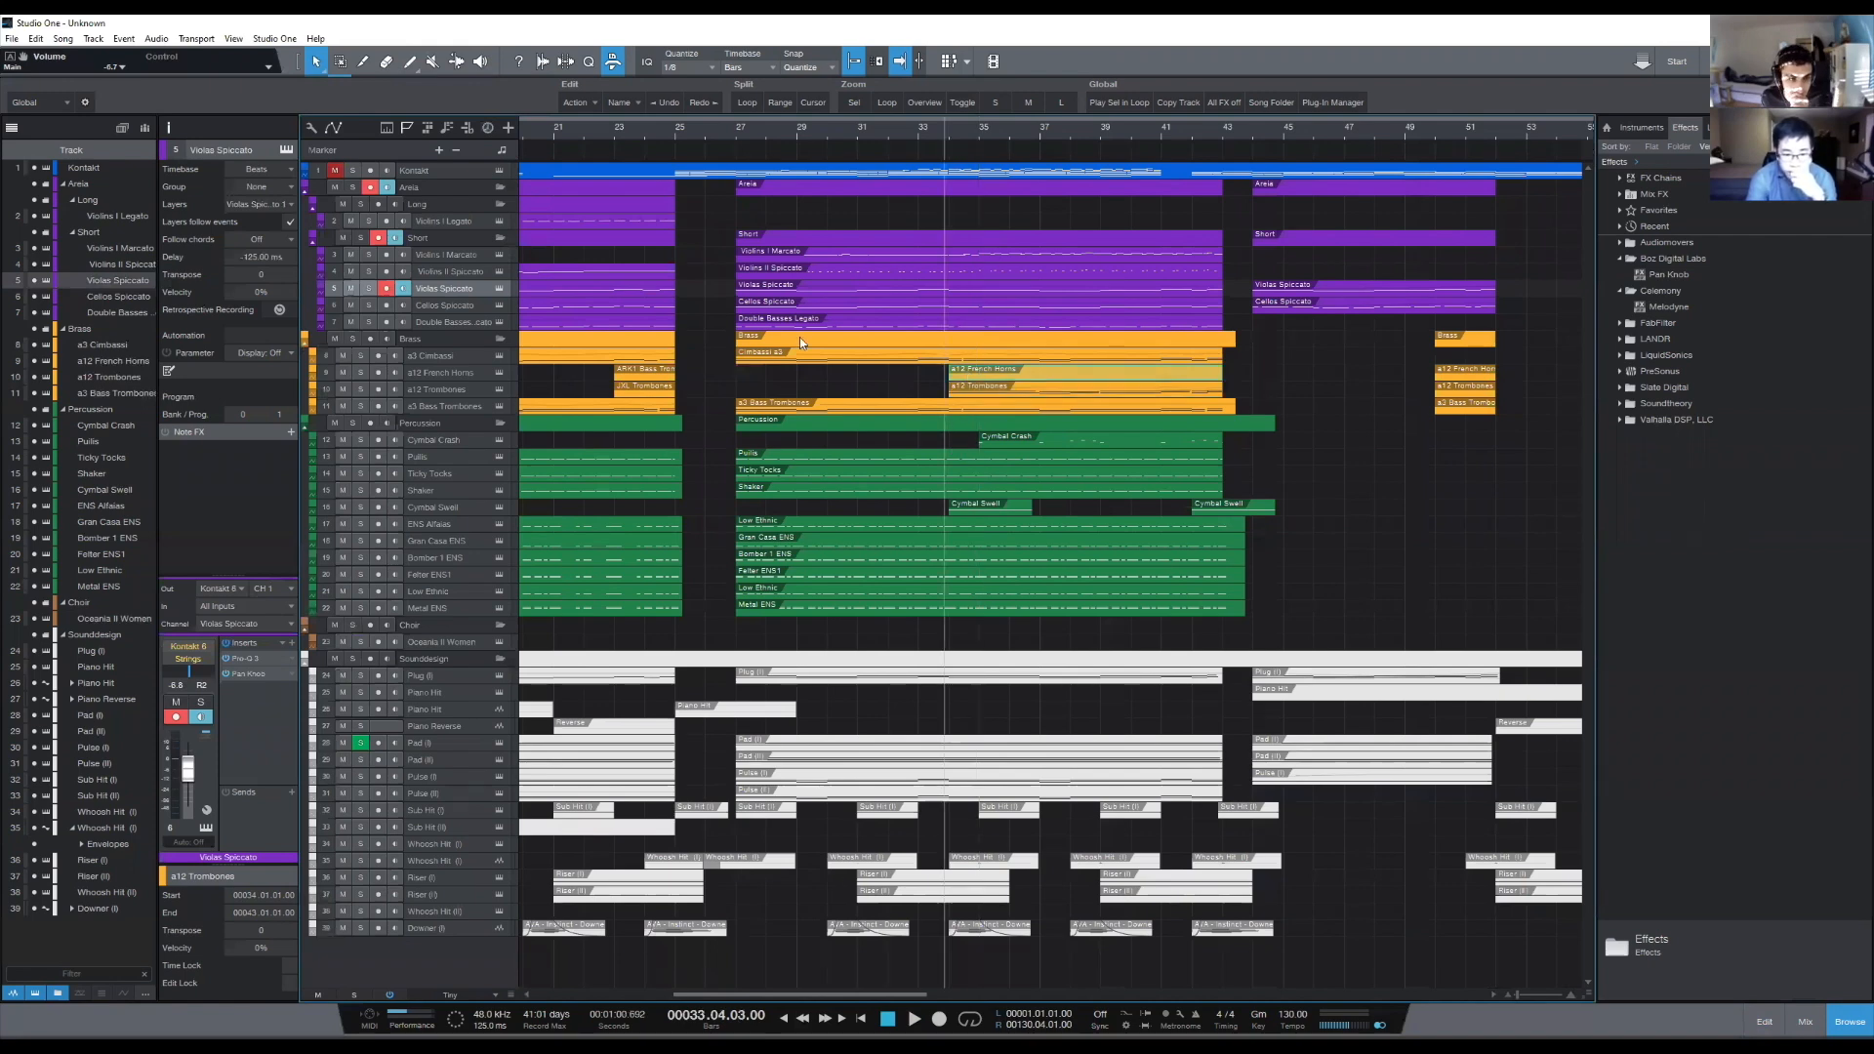
click(499, 373)
click(499, 373)
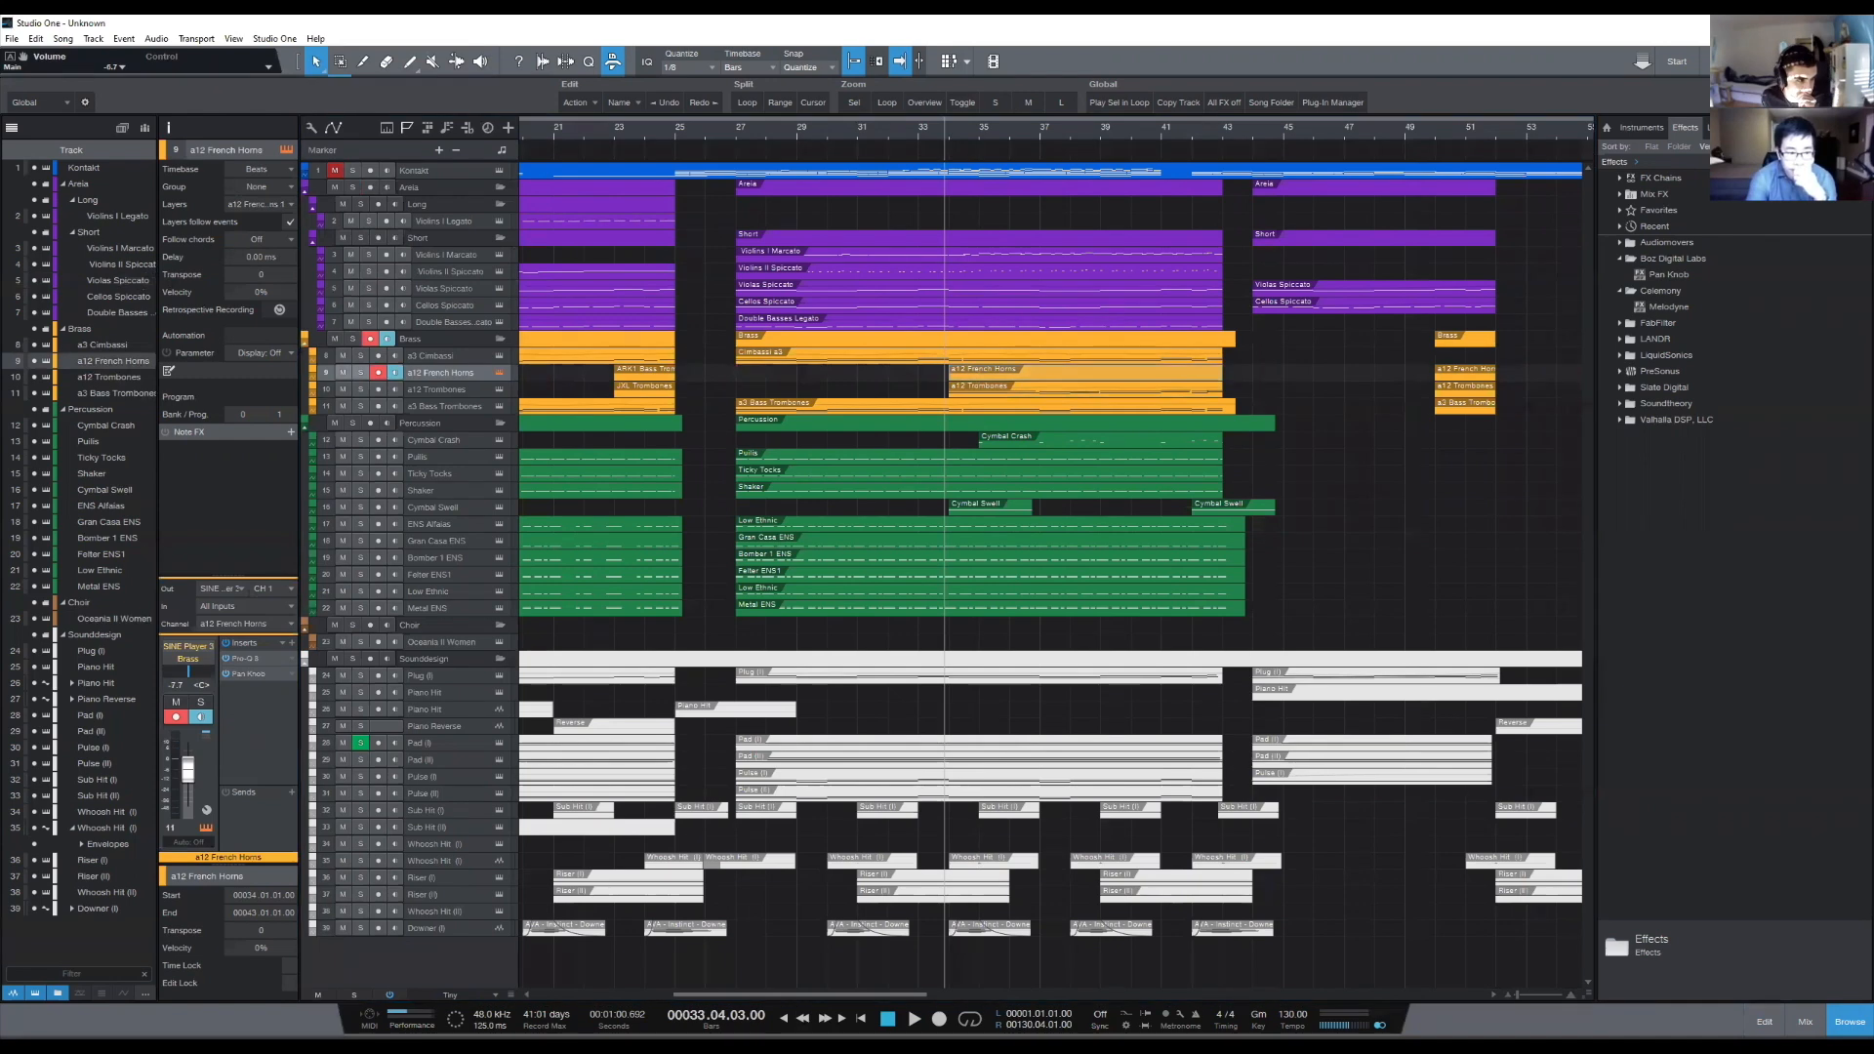
- Open the a12 French Horns part for editing, show the short string and brass notes behind it, and place the cursor at 34.04.03
double_click(987, 377)
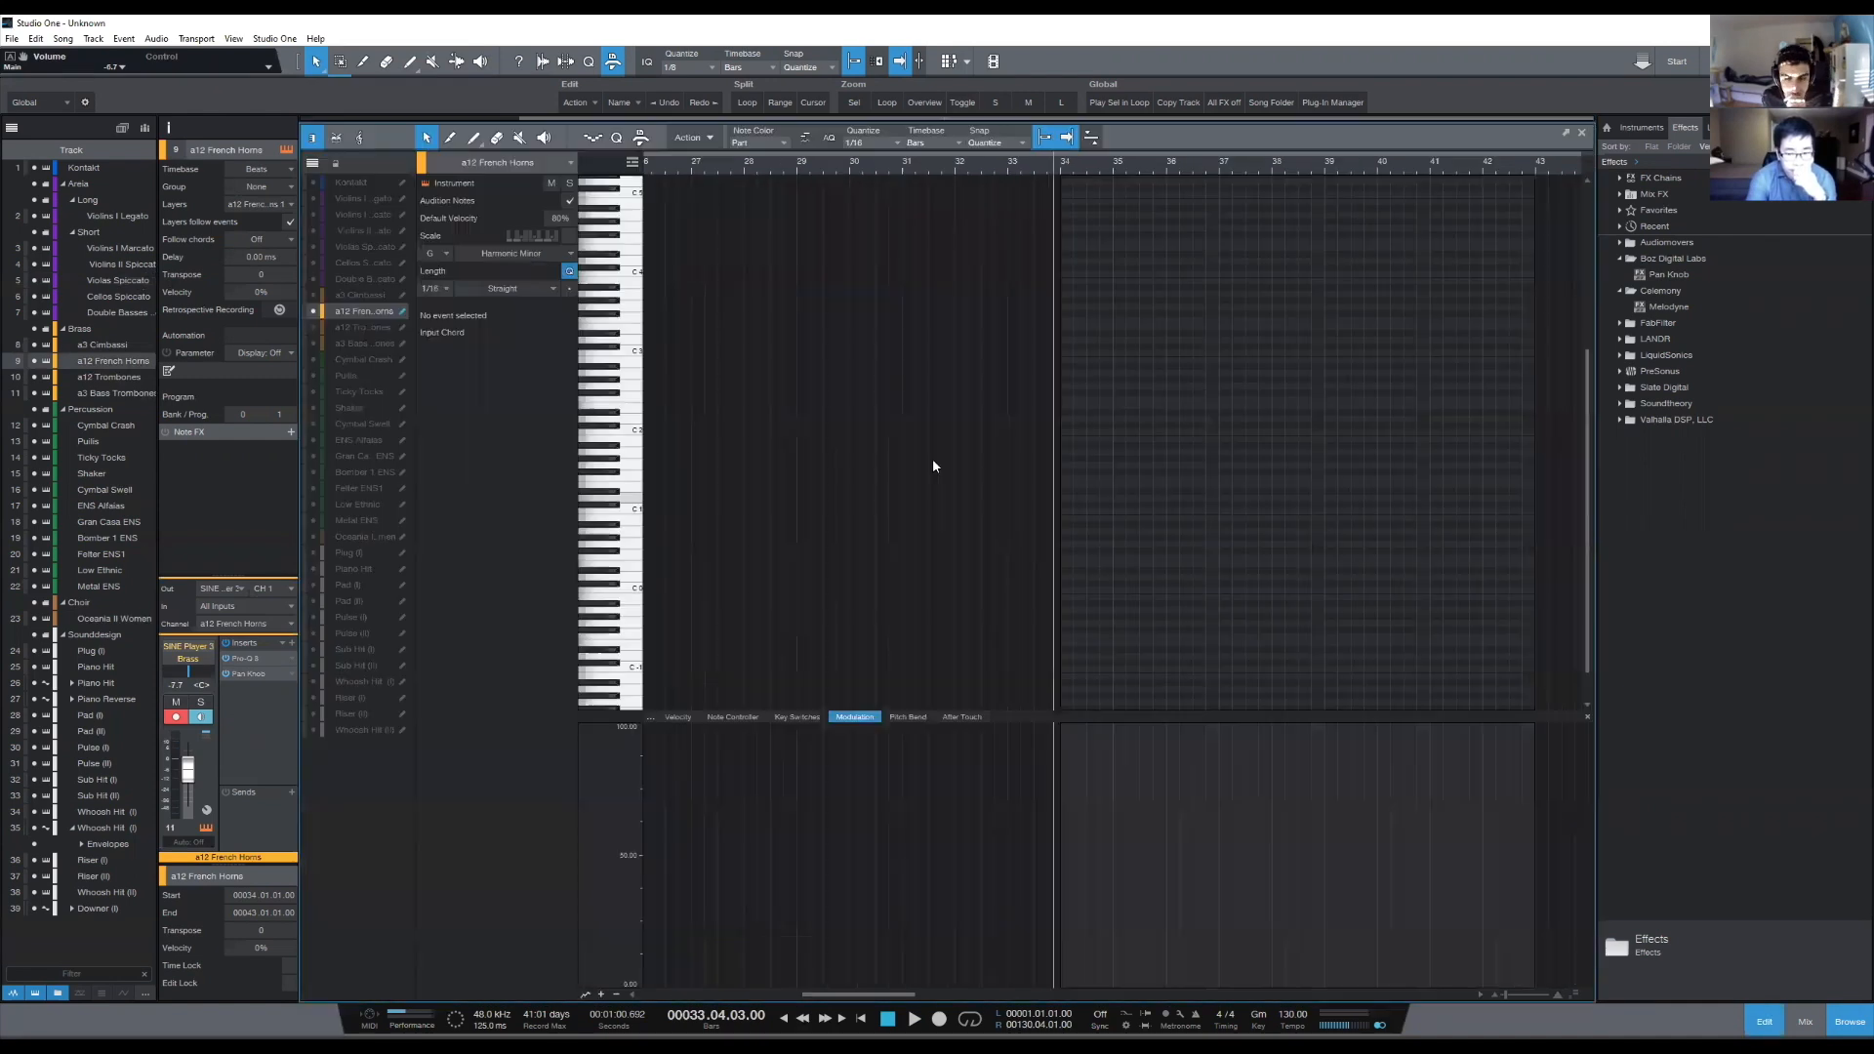
drag(317, 345, 315, 214)
scroll(1119, 164, up, 4)
click(1098, 162)
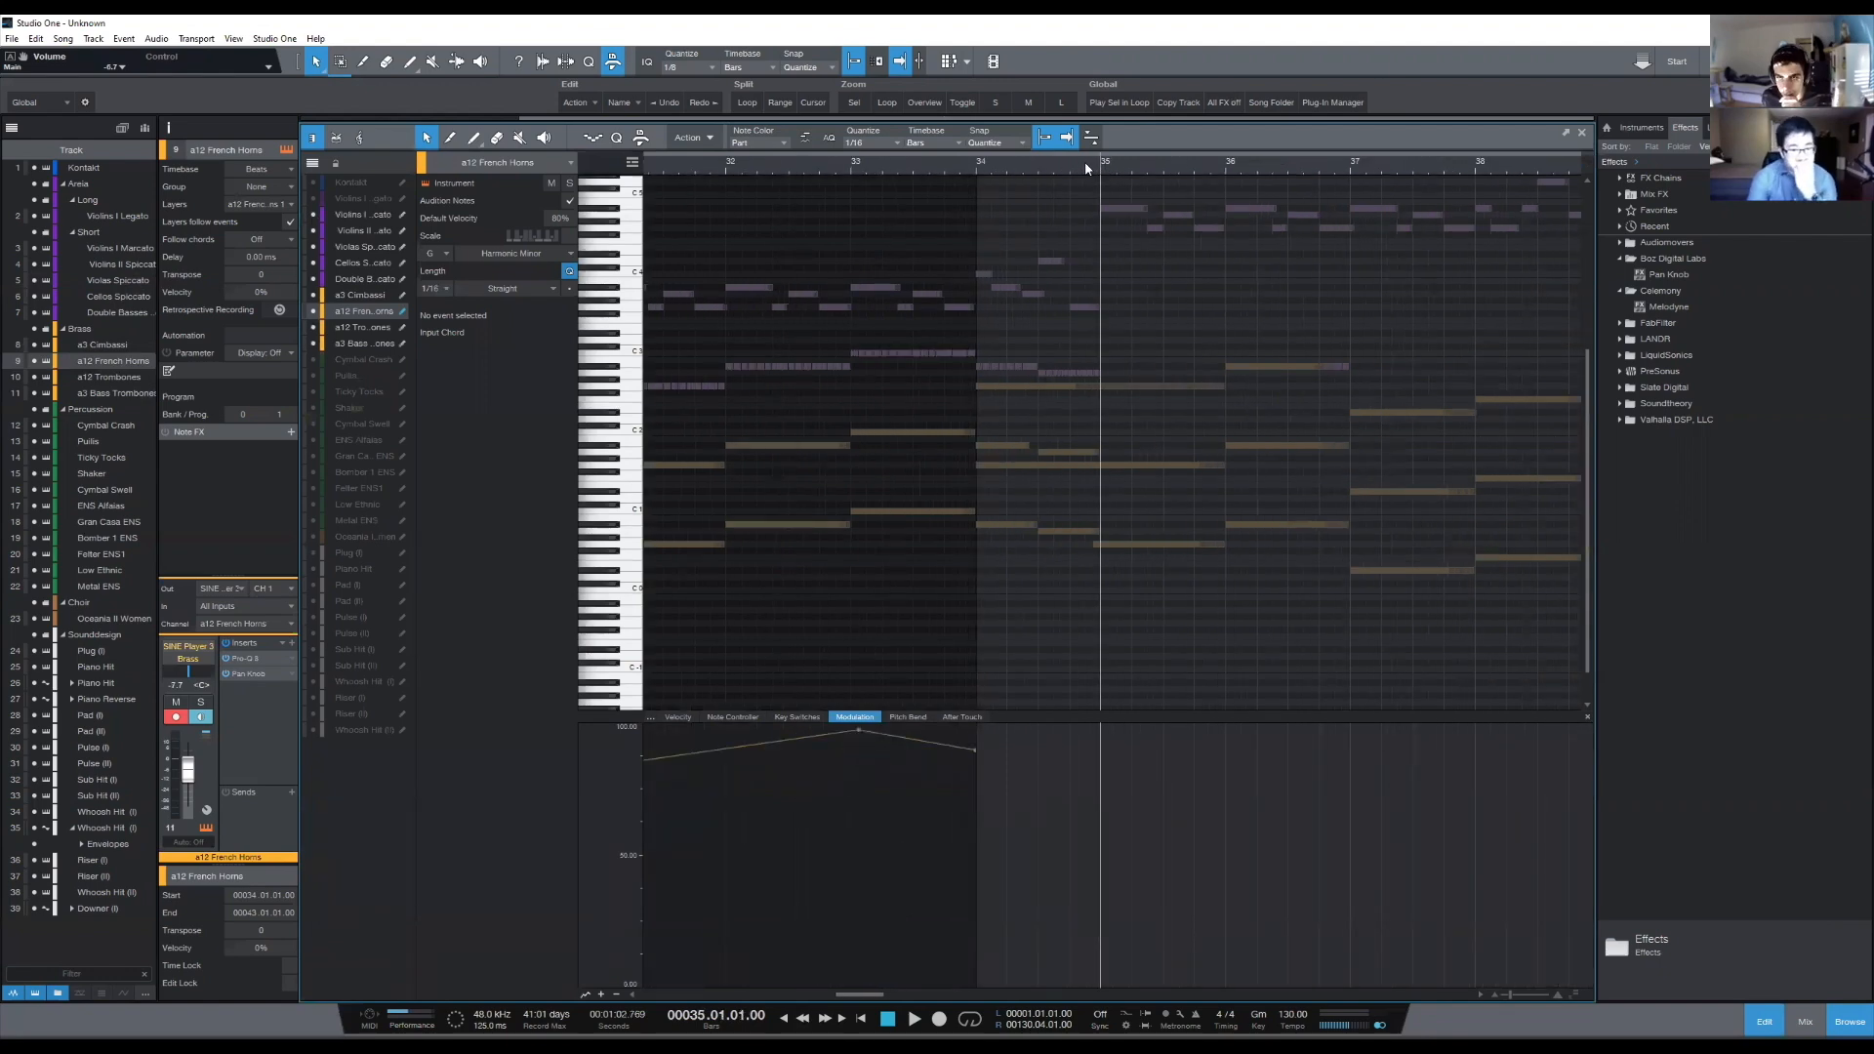
click(1085, 164)
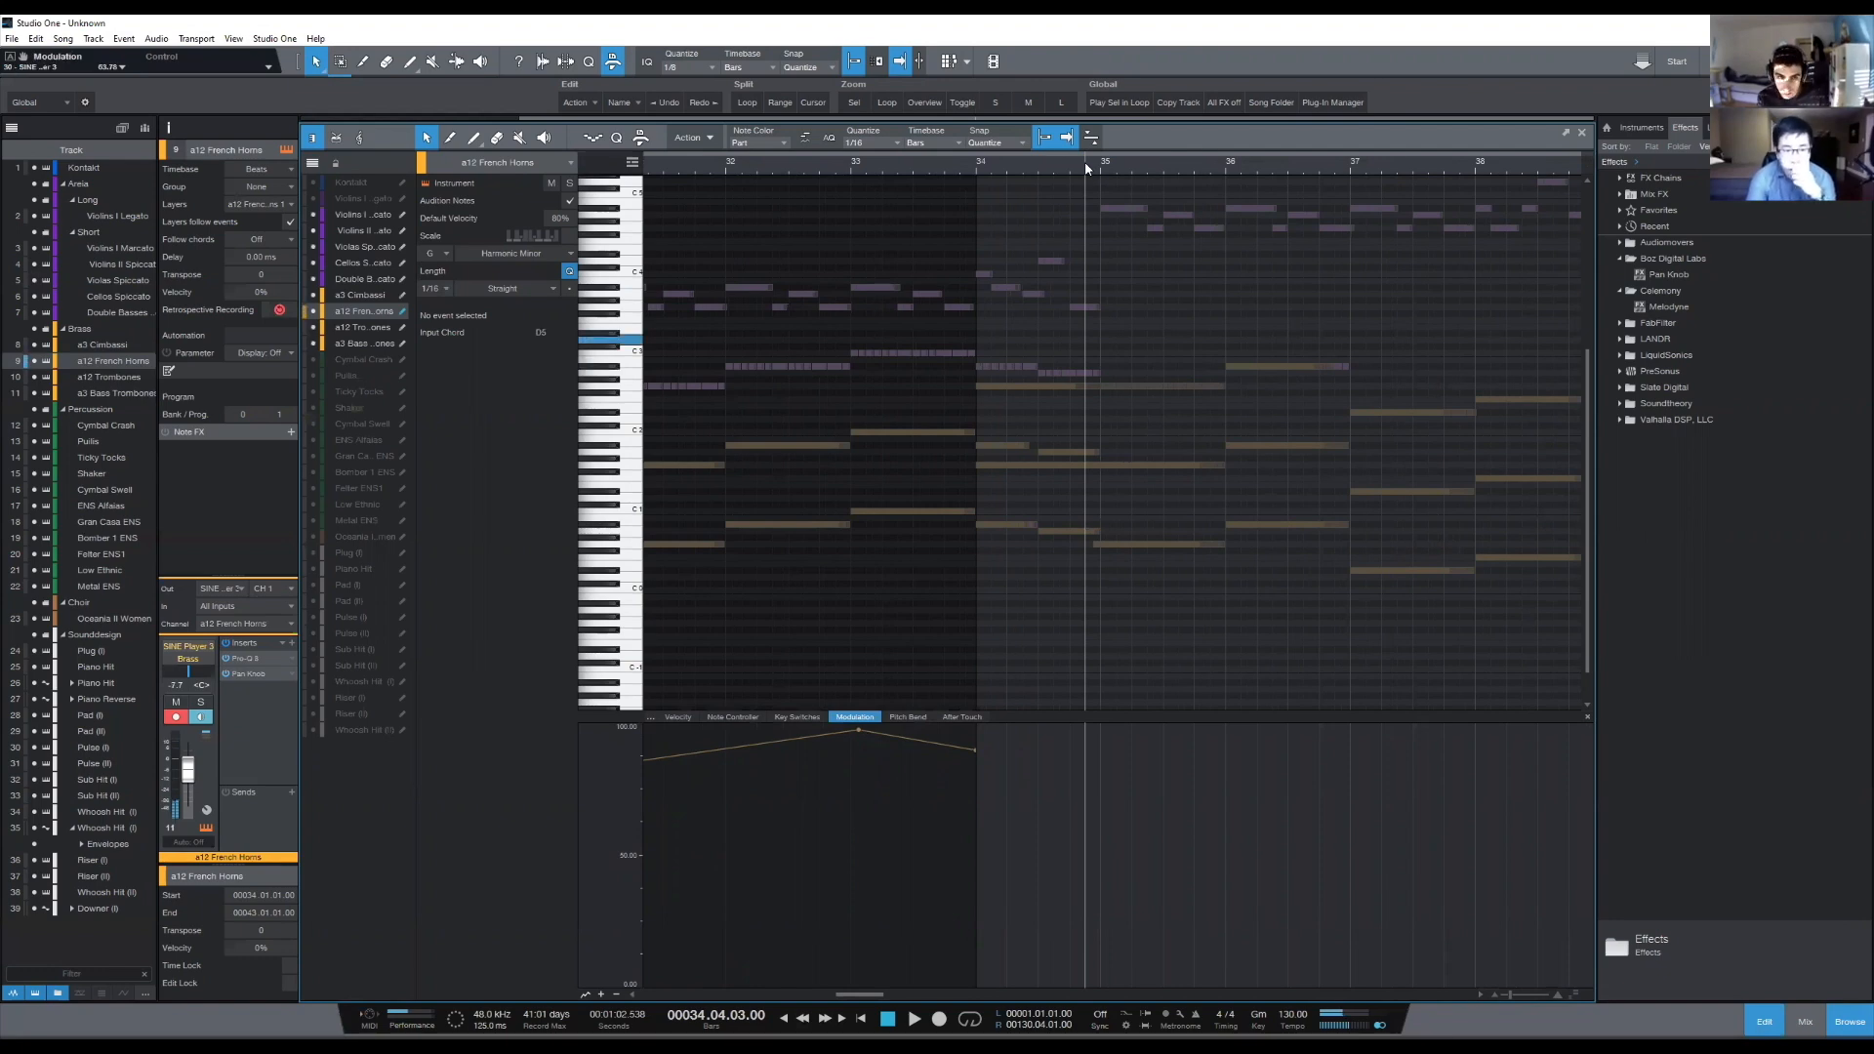
- Play the section from the end of bar 33 through bar 42 to hear the strings and brass without a horn line
click(968, 166)
mouse_move(1090, 166)
mouse_down()
mouse_move(1125, 165)
mouse_move(1010, 169)
mouse_move(1087, 164)
mouse_move(1074, 171)
mouse_up()
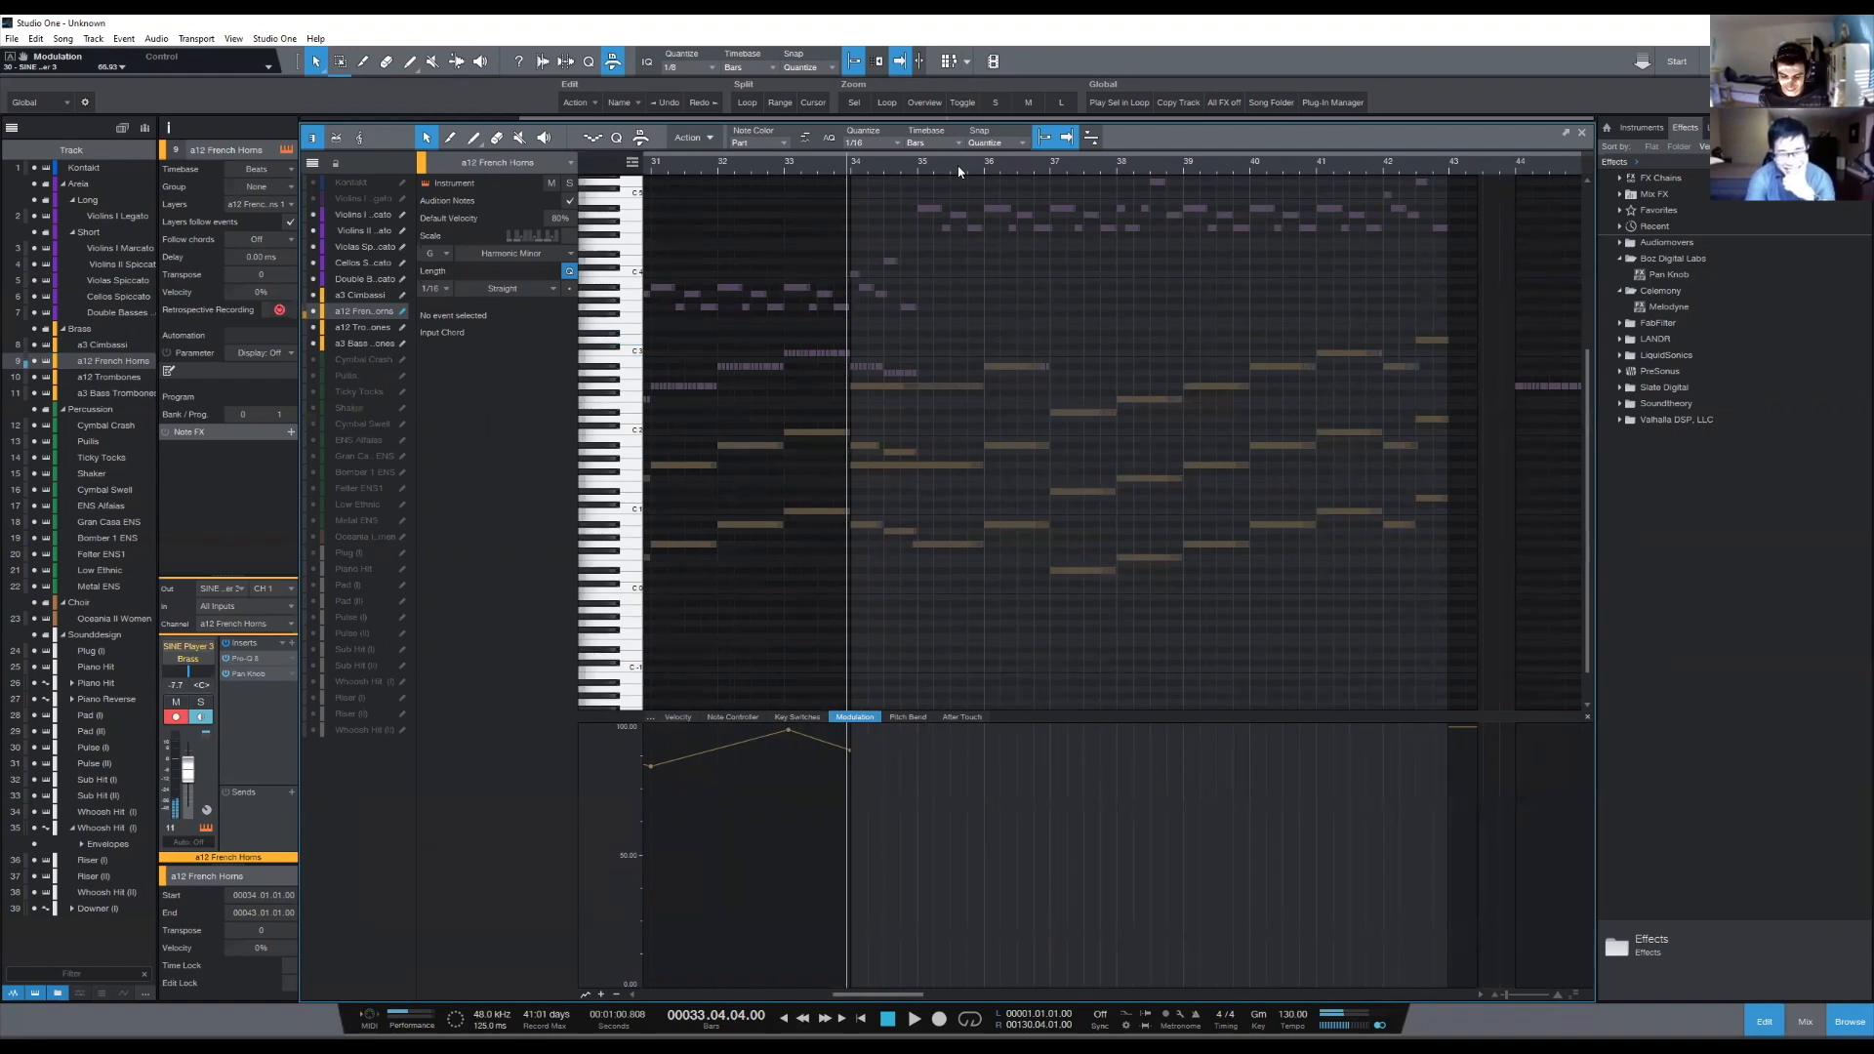
key(space)
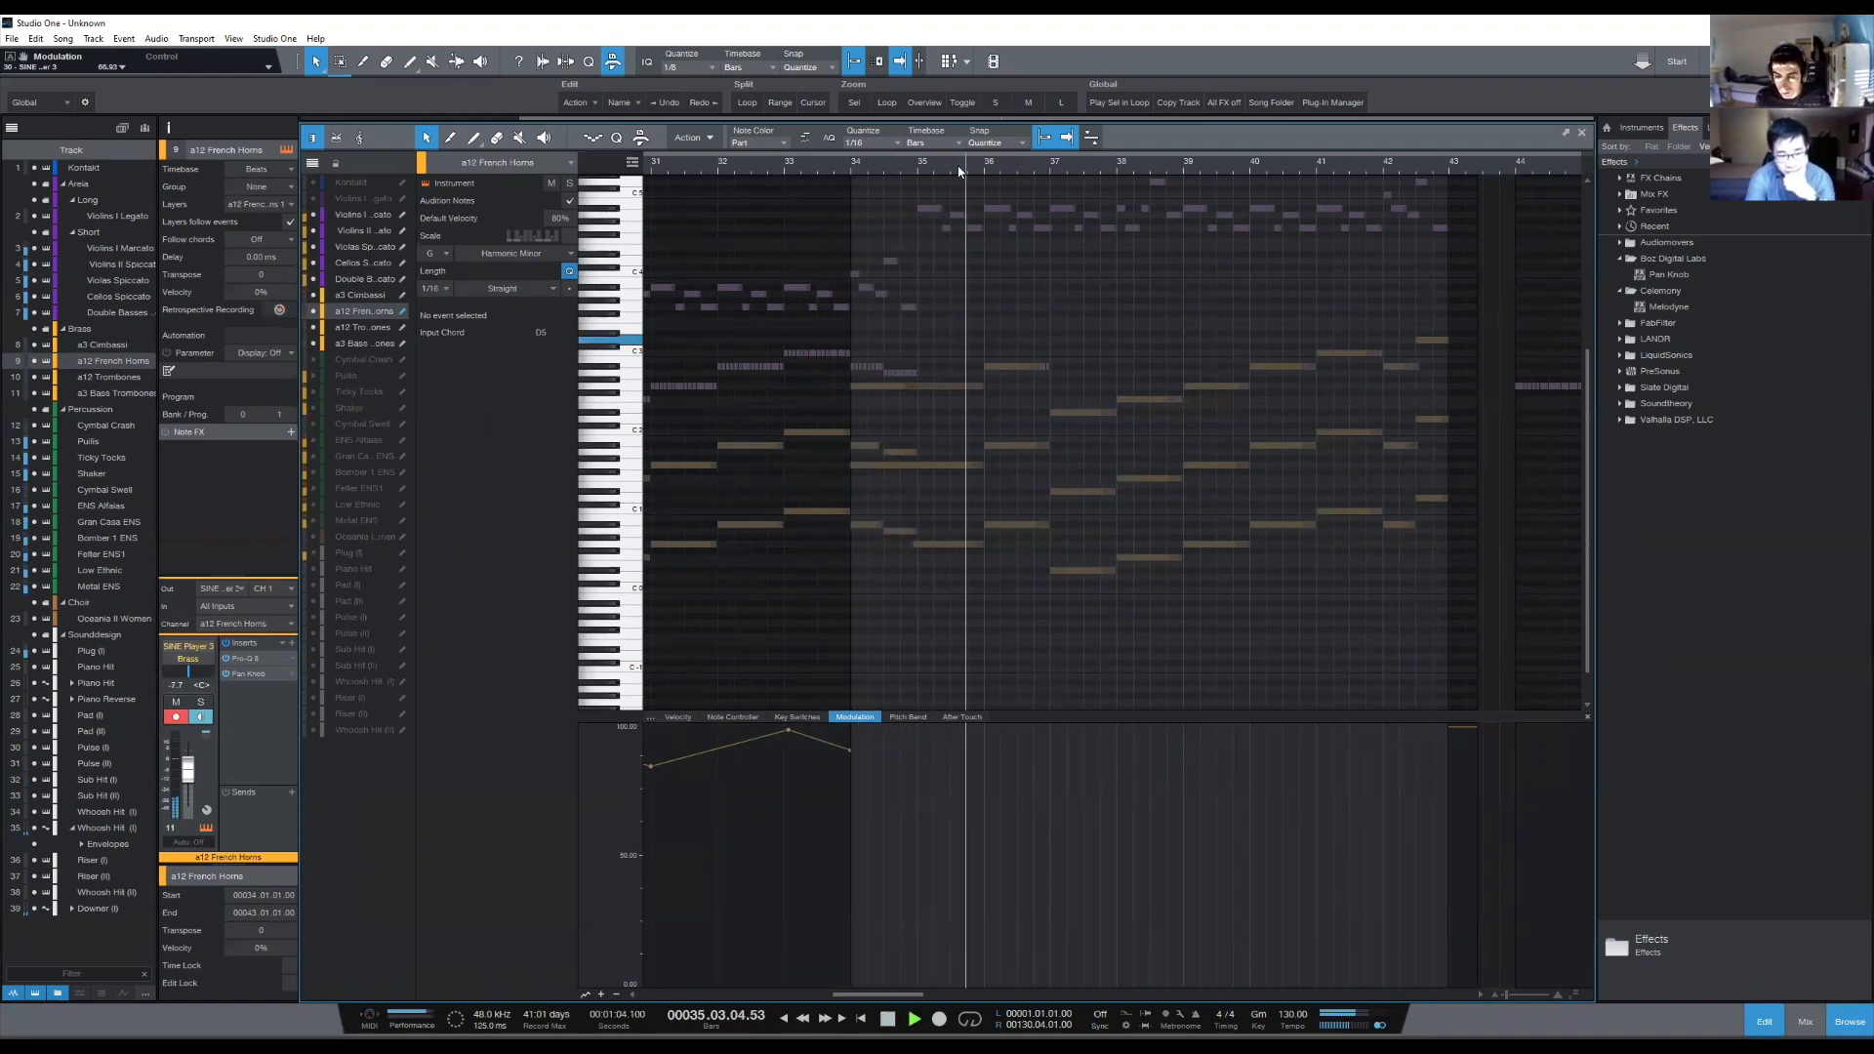
key(space)
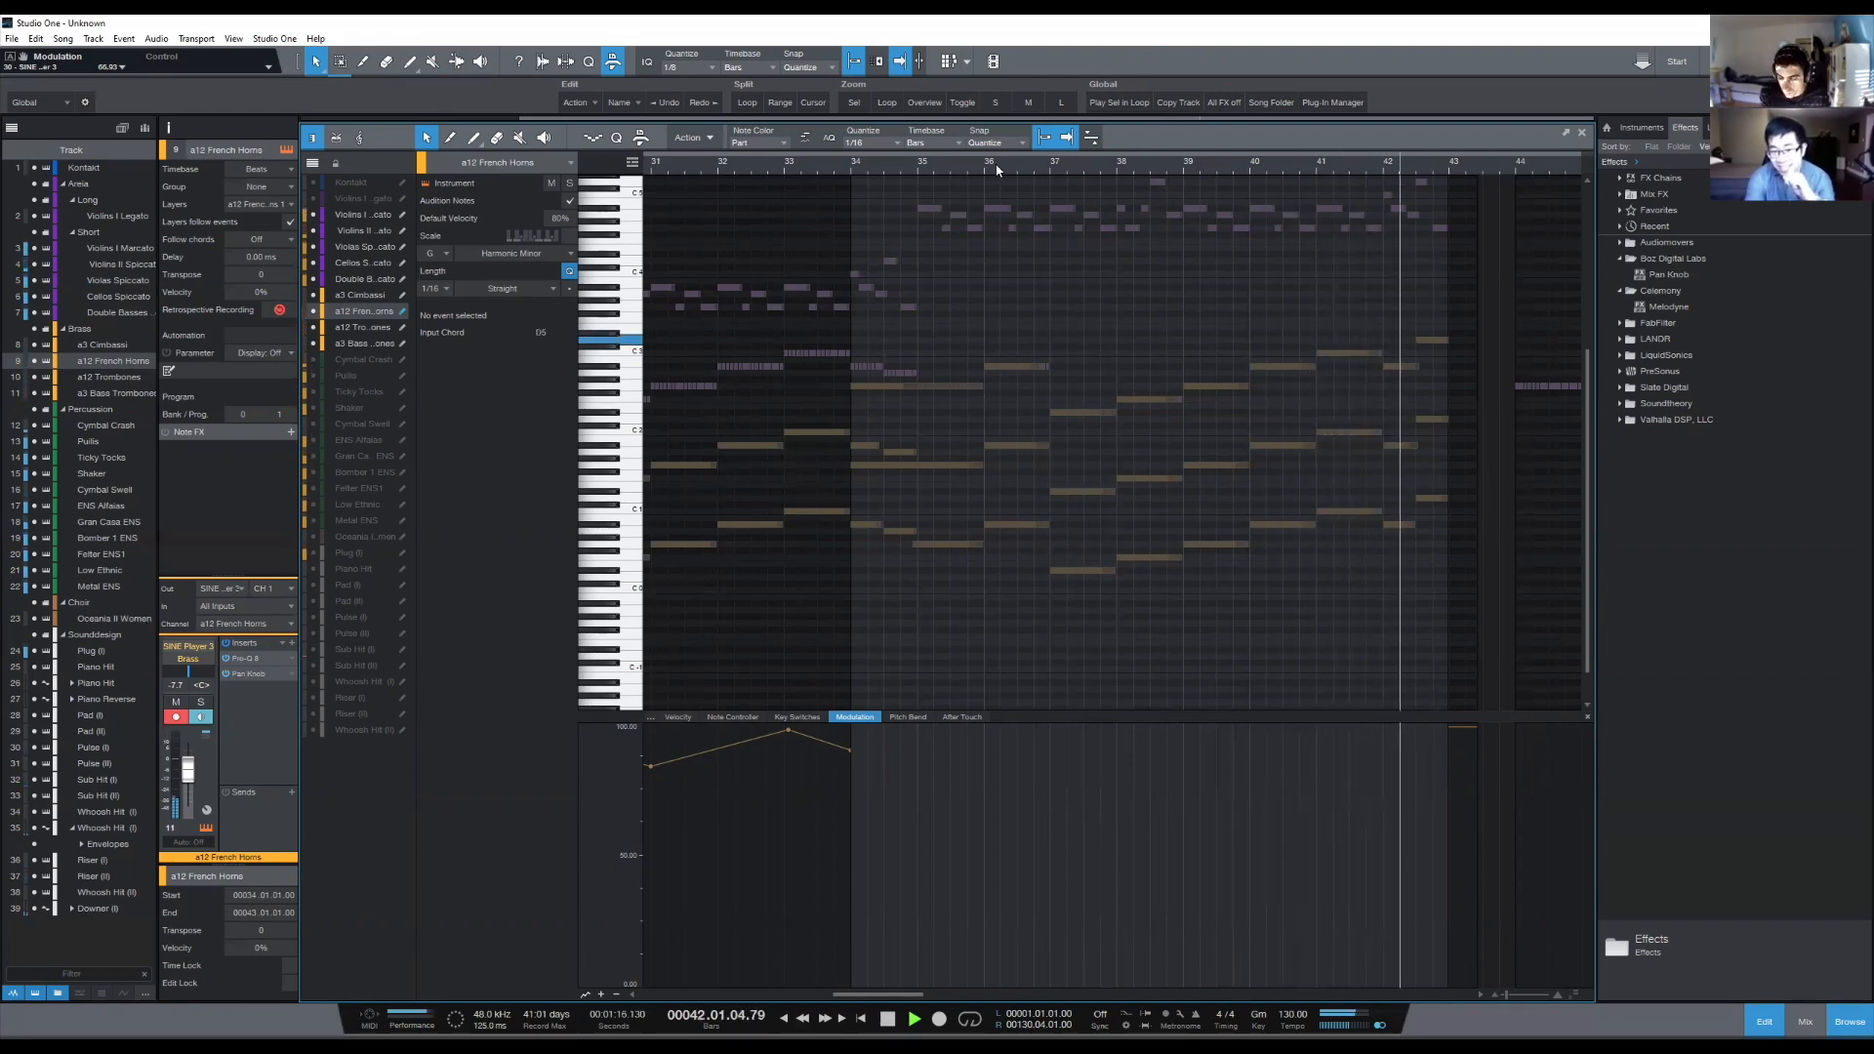
key(space)
- Compare bars 34 and 35 as melody entry points, play from bar 34 to bar 40, and return the cursor to 34.01.01
click(918, 173)
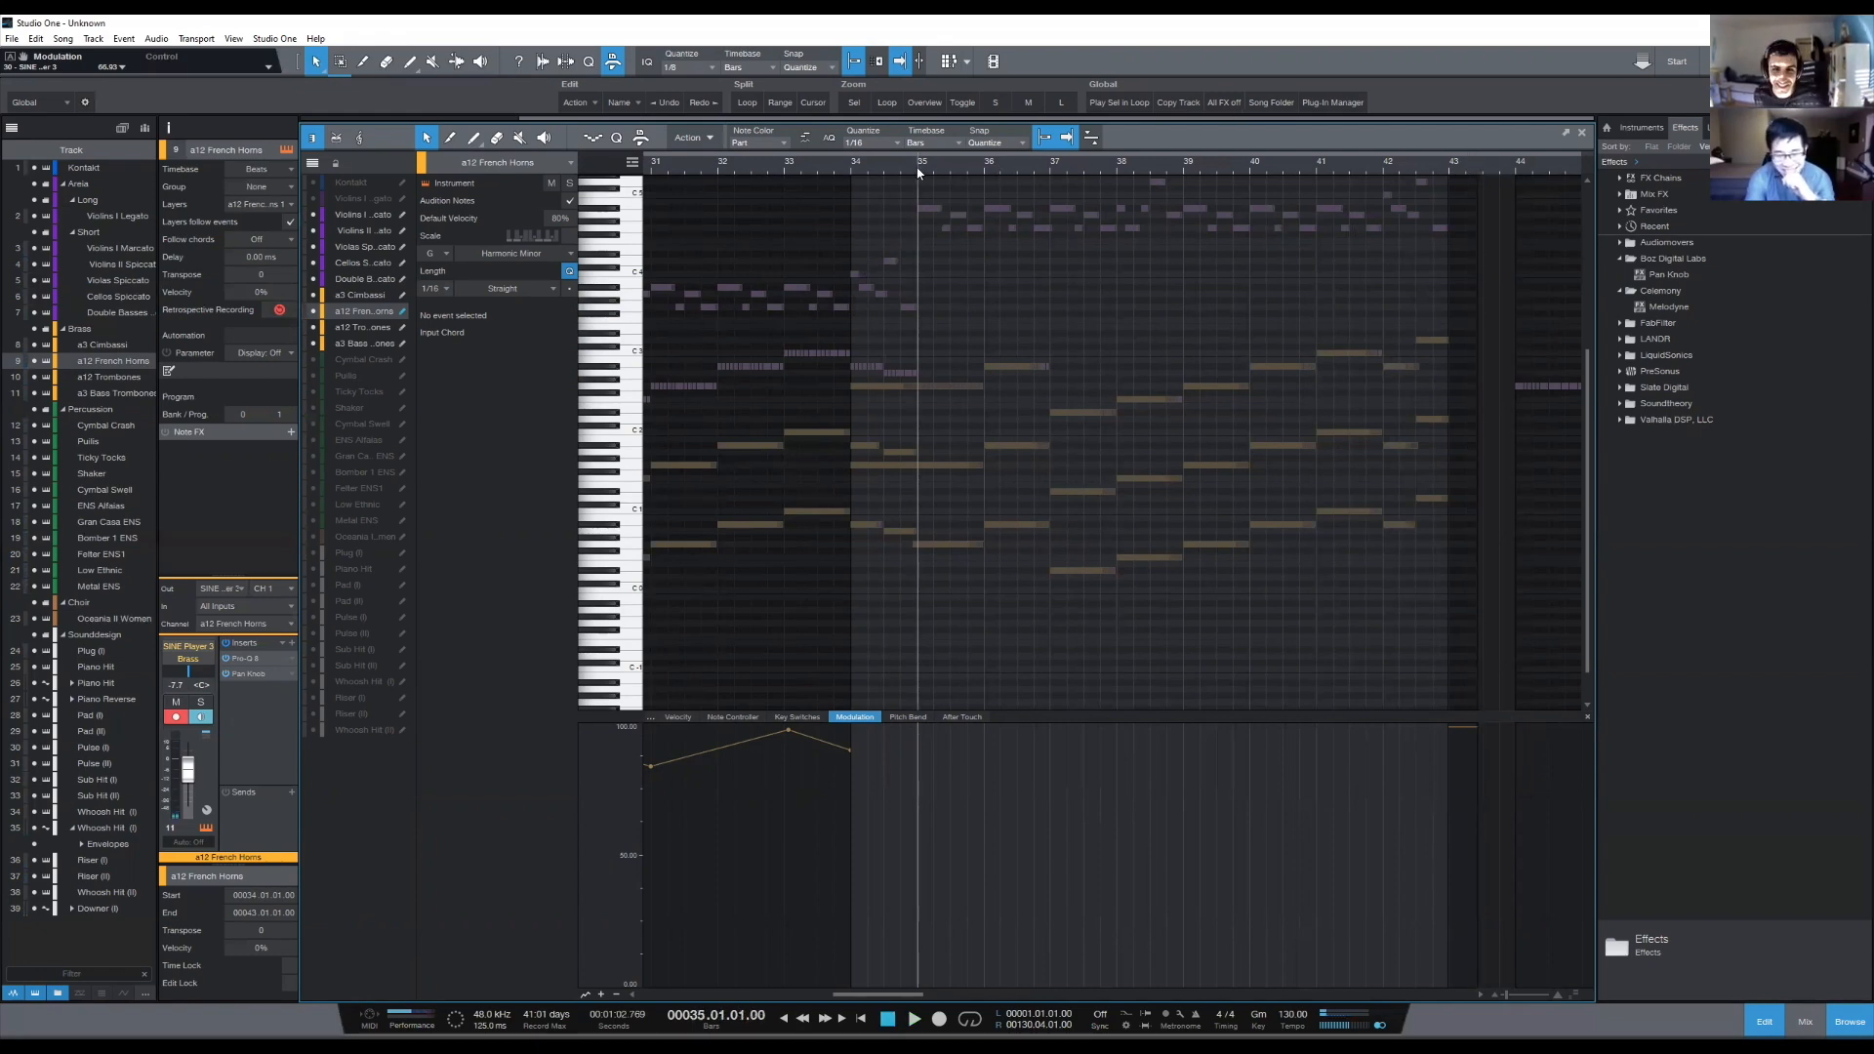
click(855, 163)
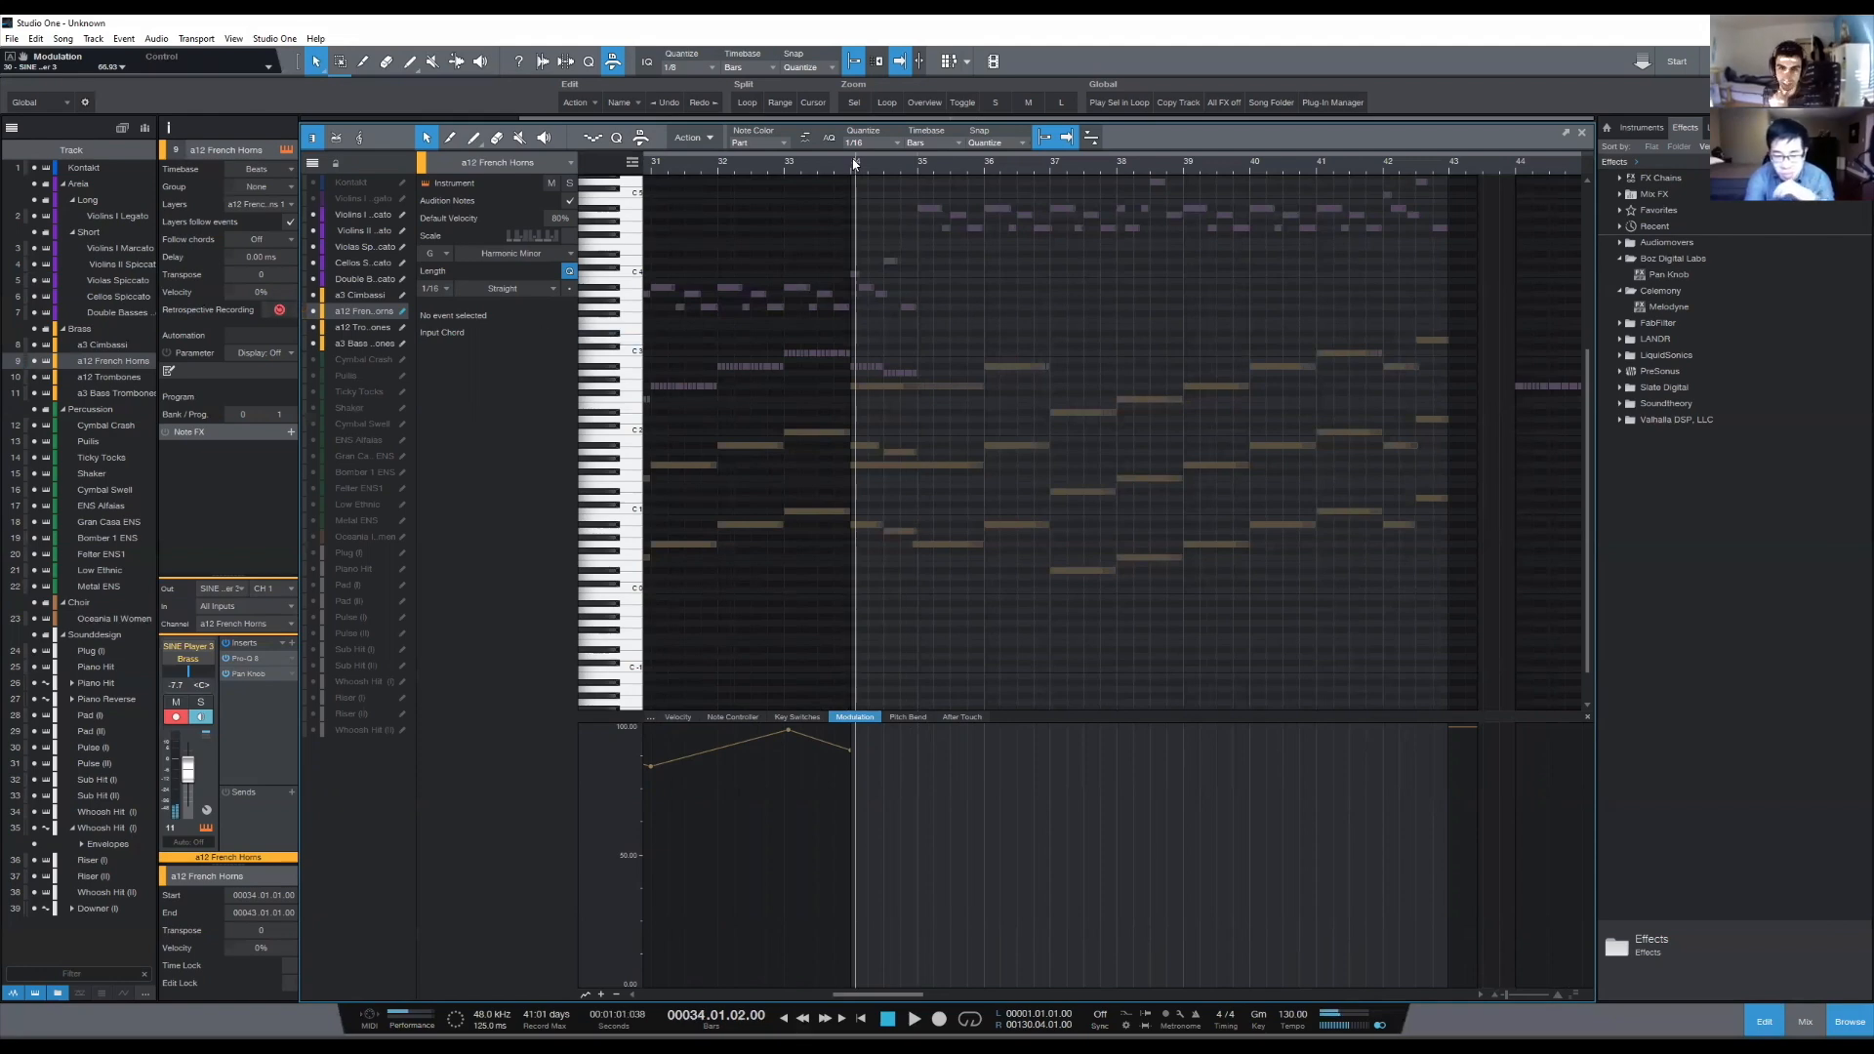
click(913, 163)
click(851, 164)
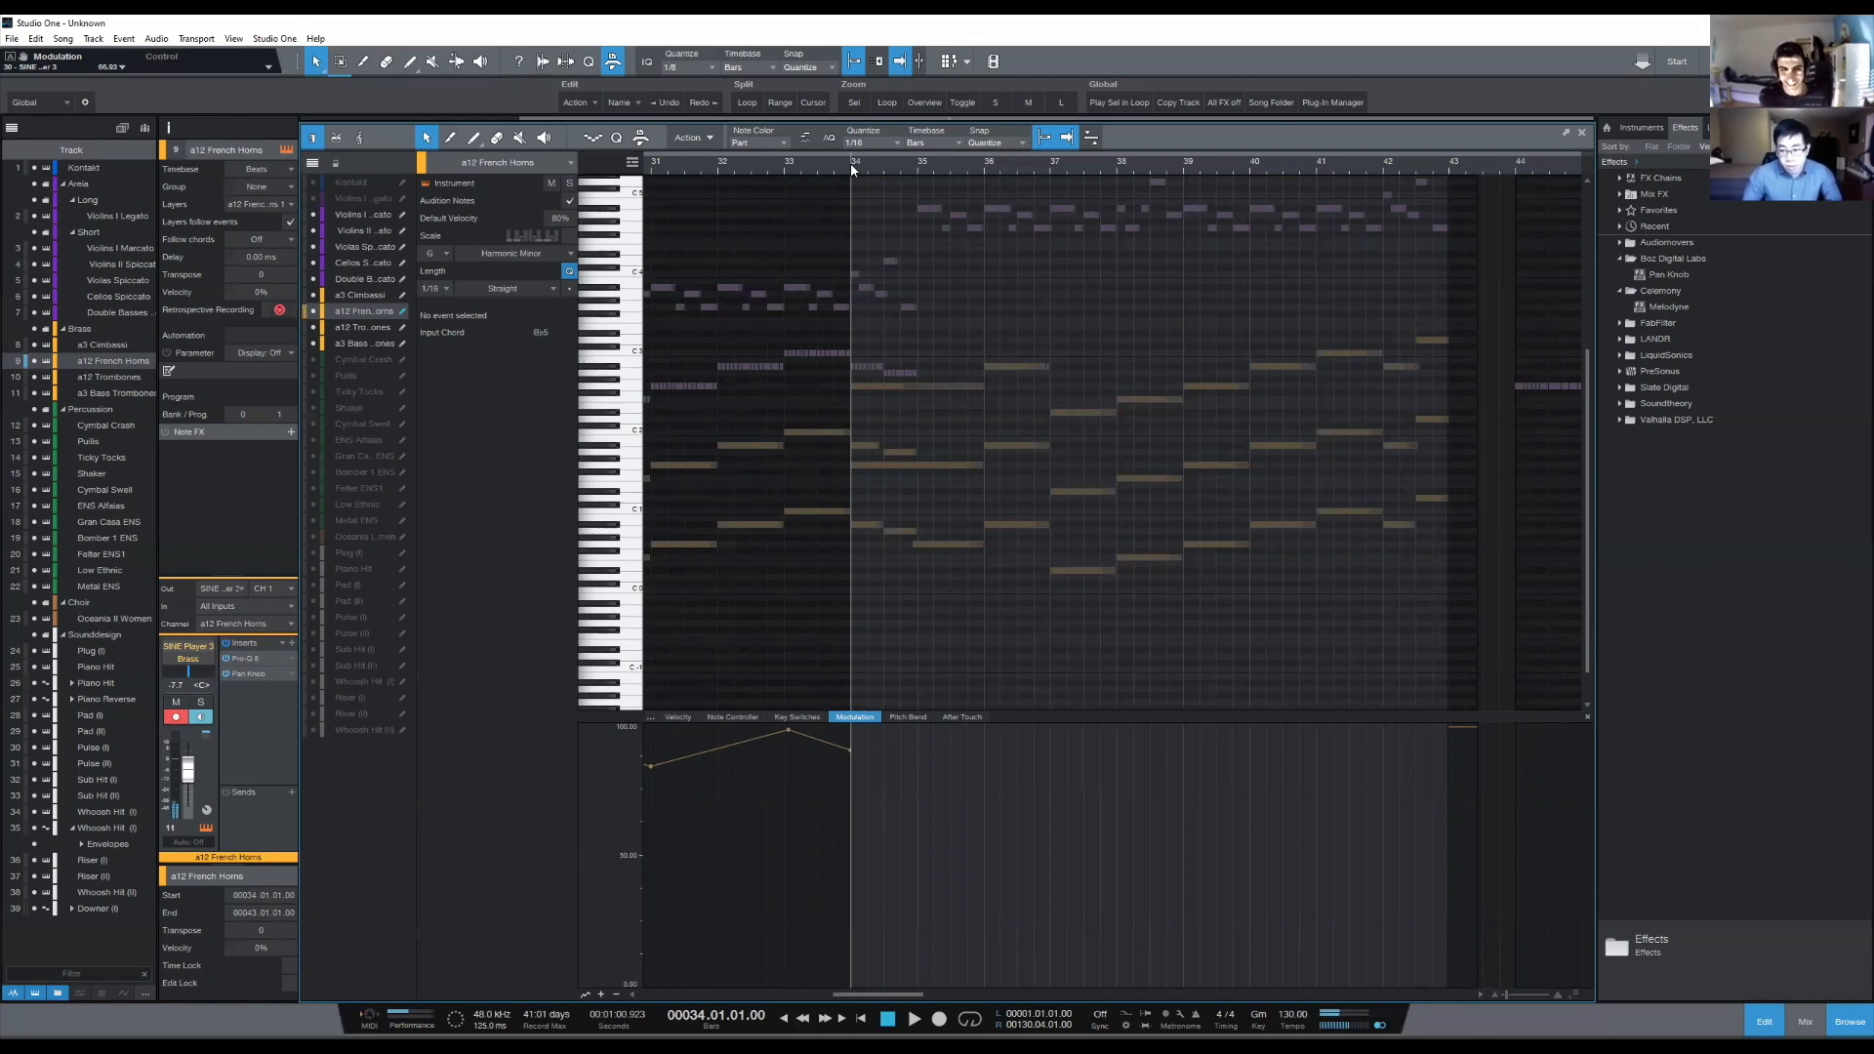
key(space)
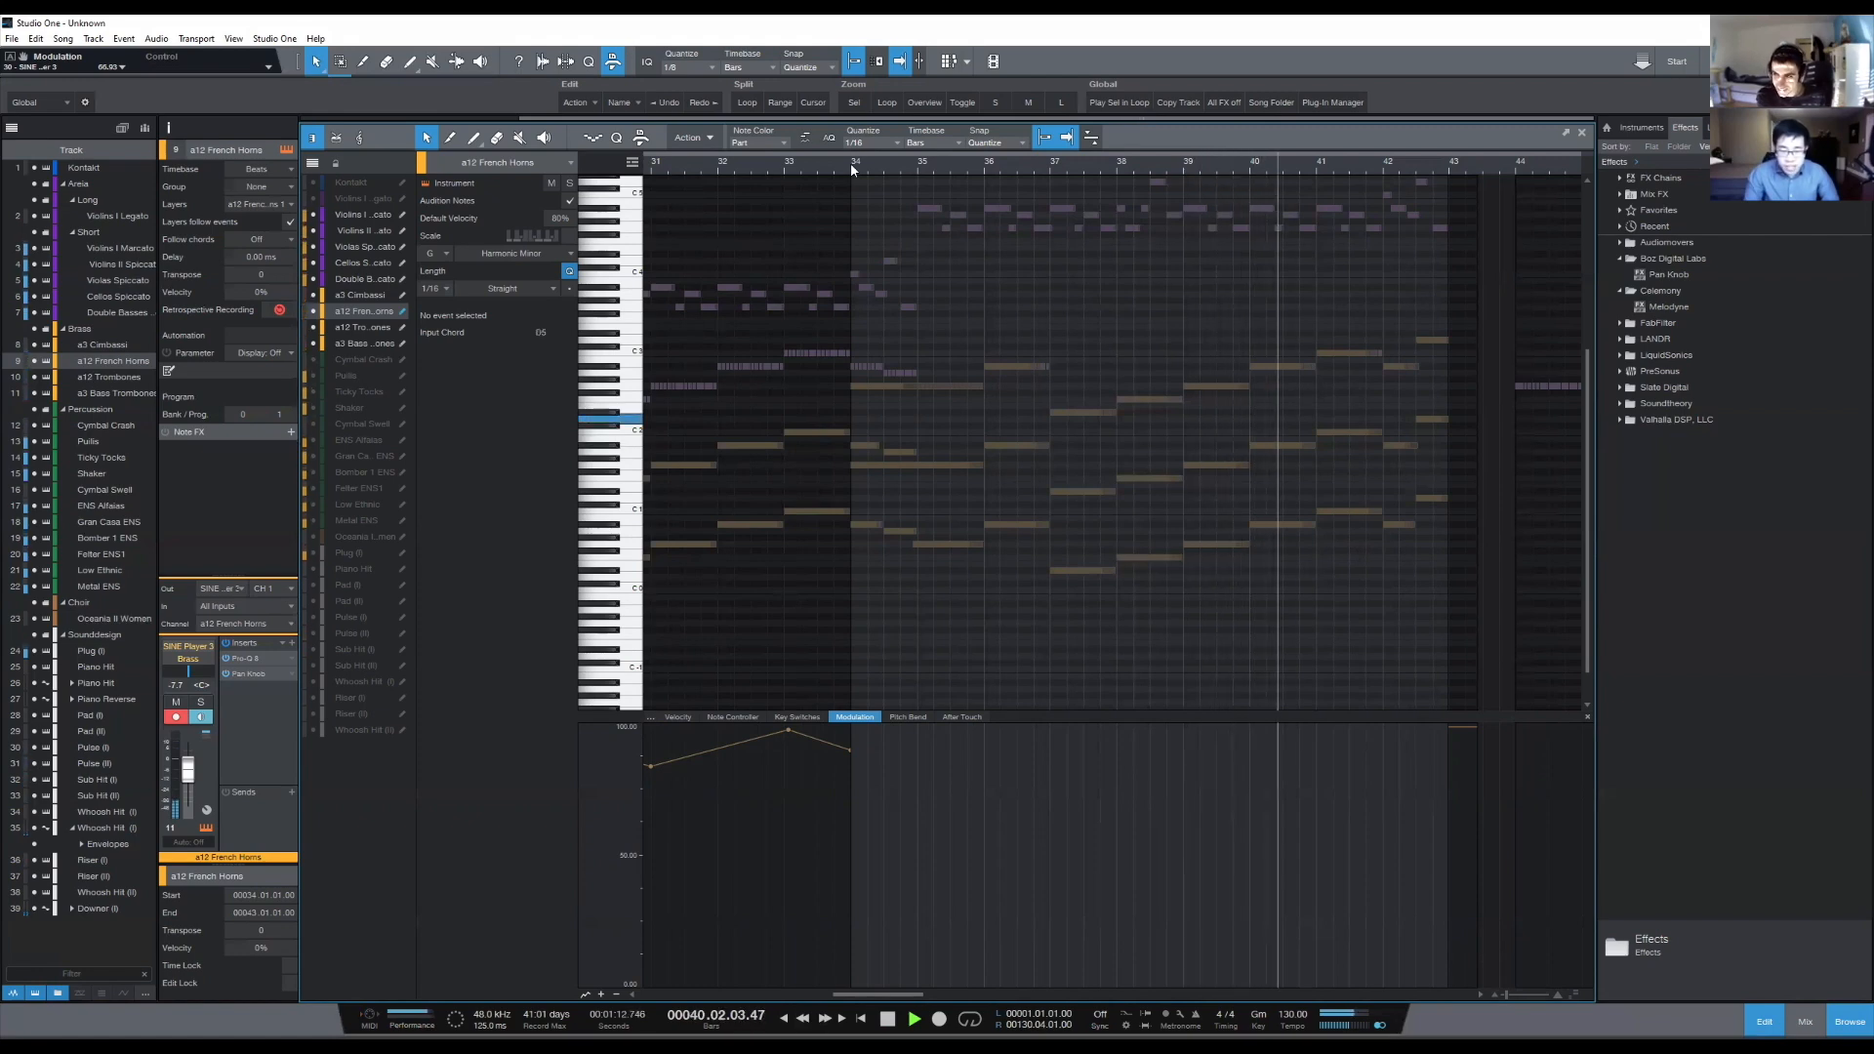
key(space)
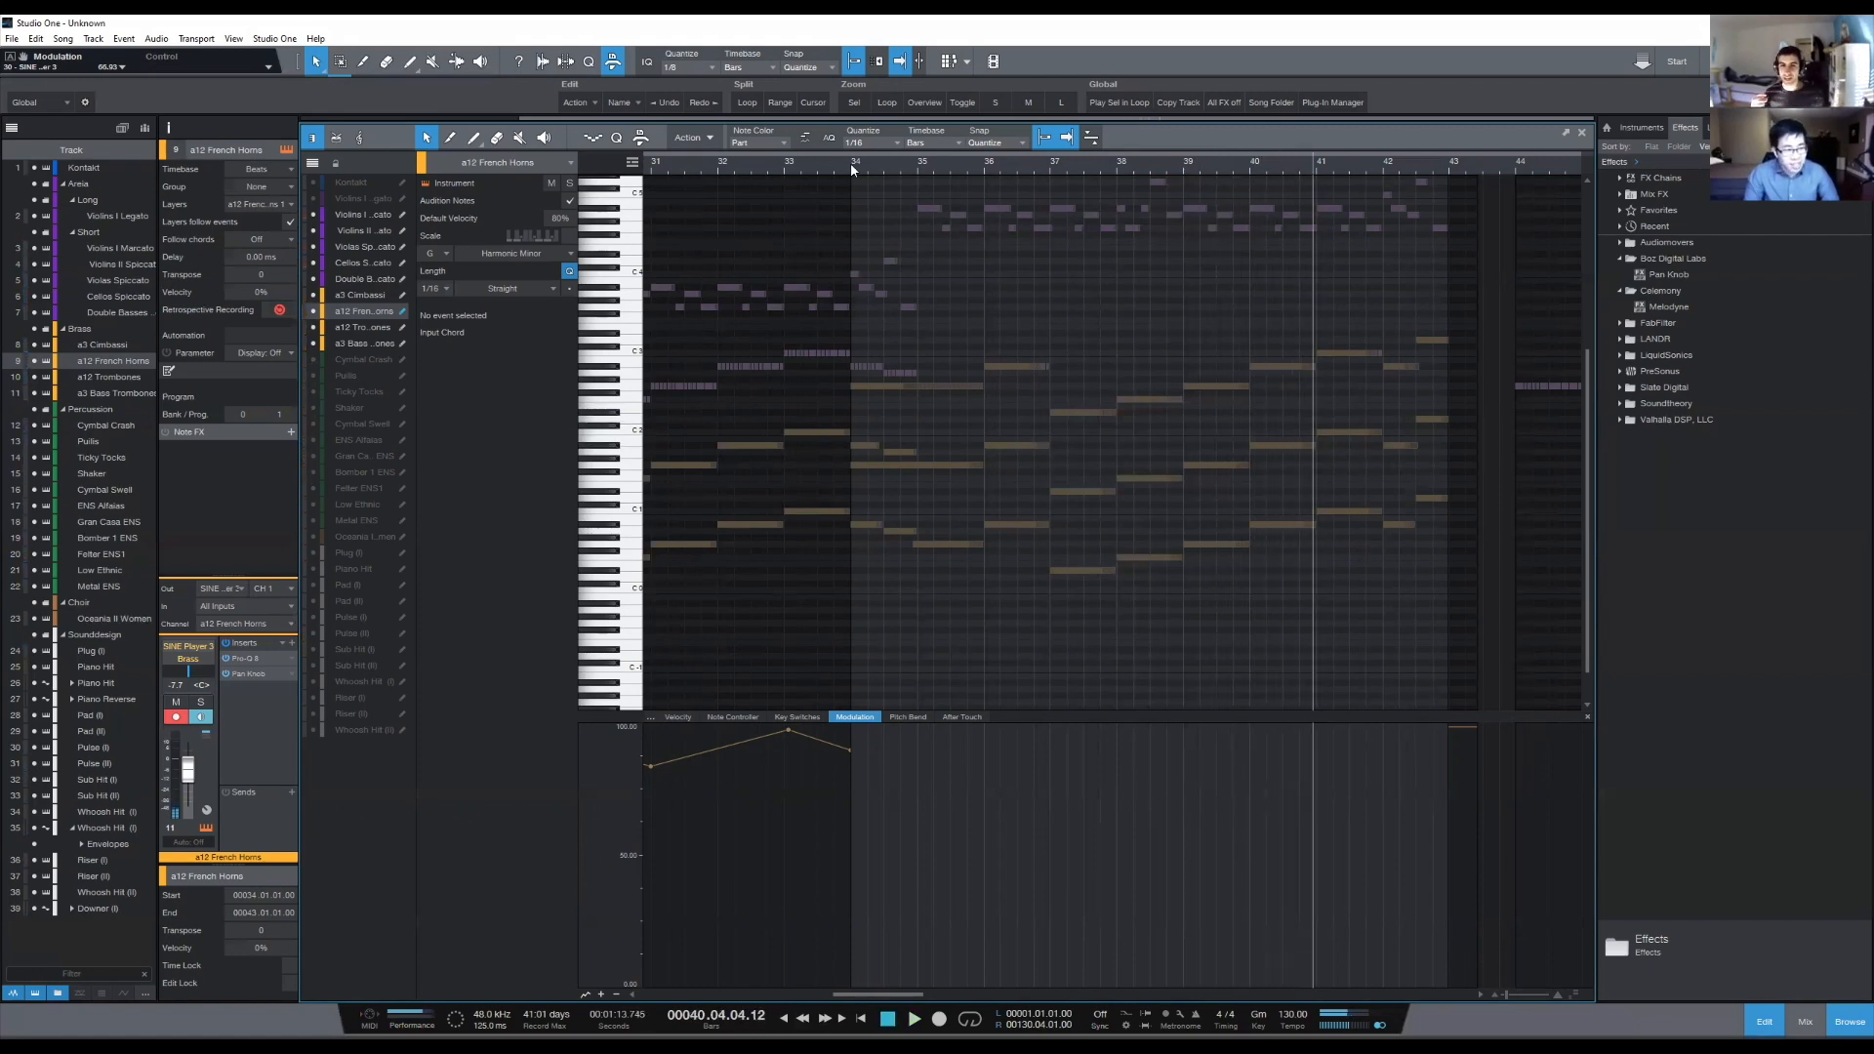
click(851, 176)
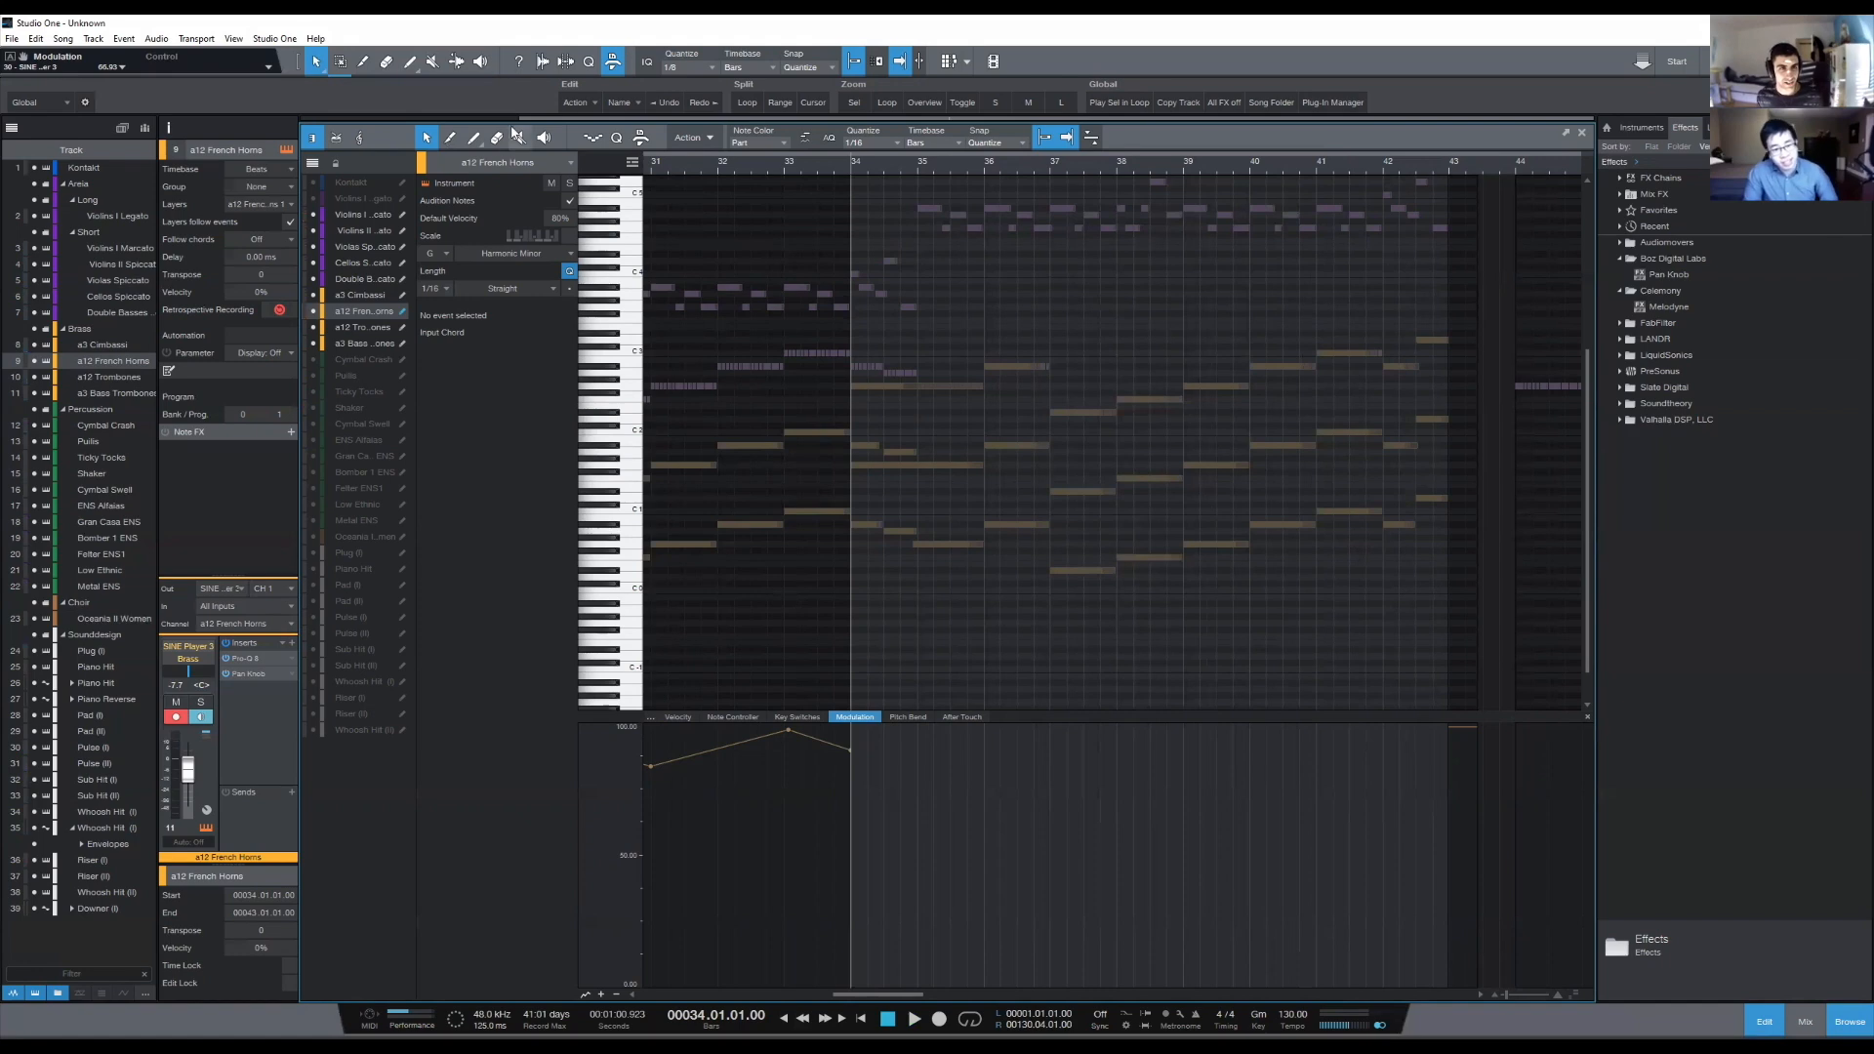
- Draw the first French Horns melody notes, a Bb2 in bar 35 and a D3 in bar 36, each slightly overlapping the following bar
drag(919, 335, 983, 342)
double_click(919, 341)
drag(918, 367, 991, 367)
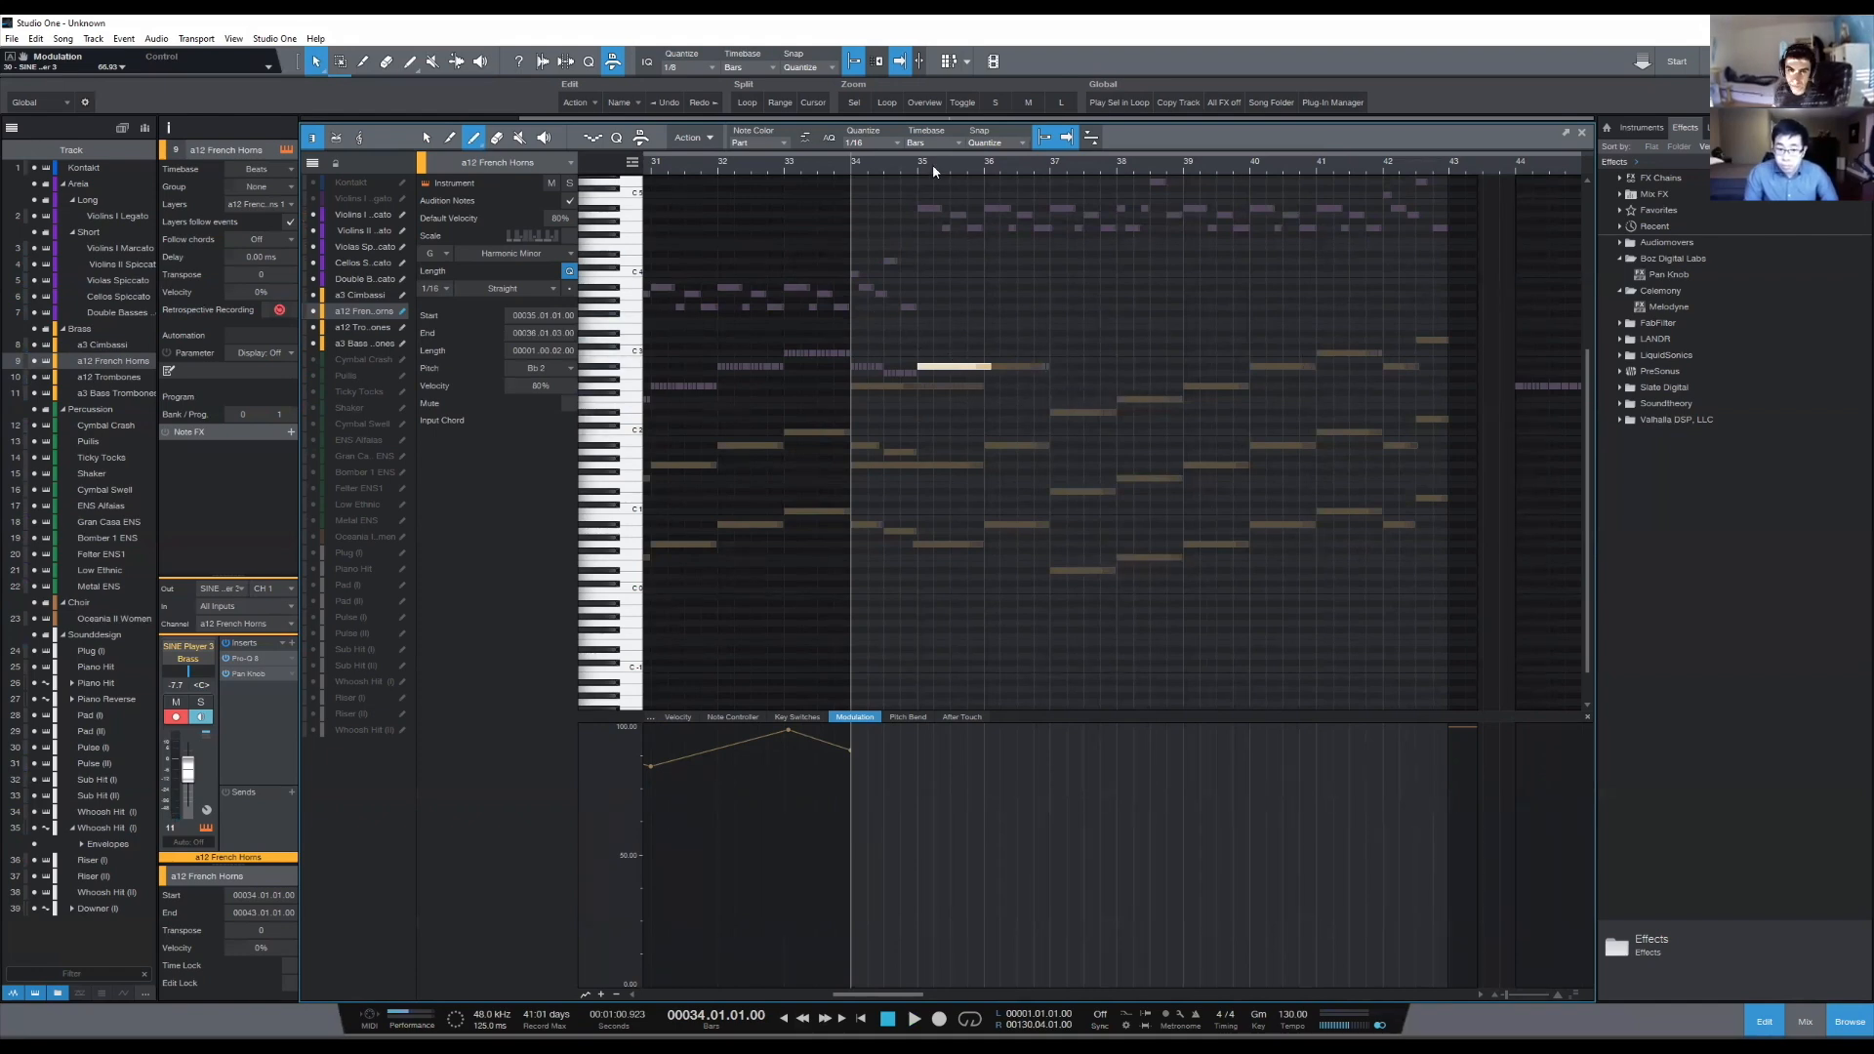
scroll(933, 164, up, 2)
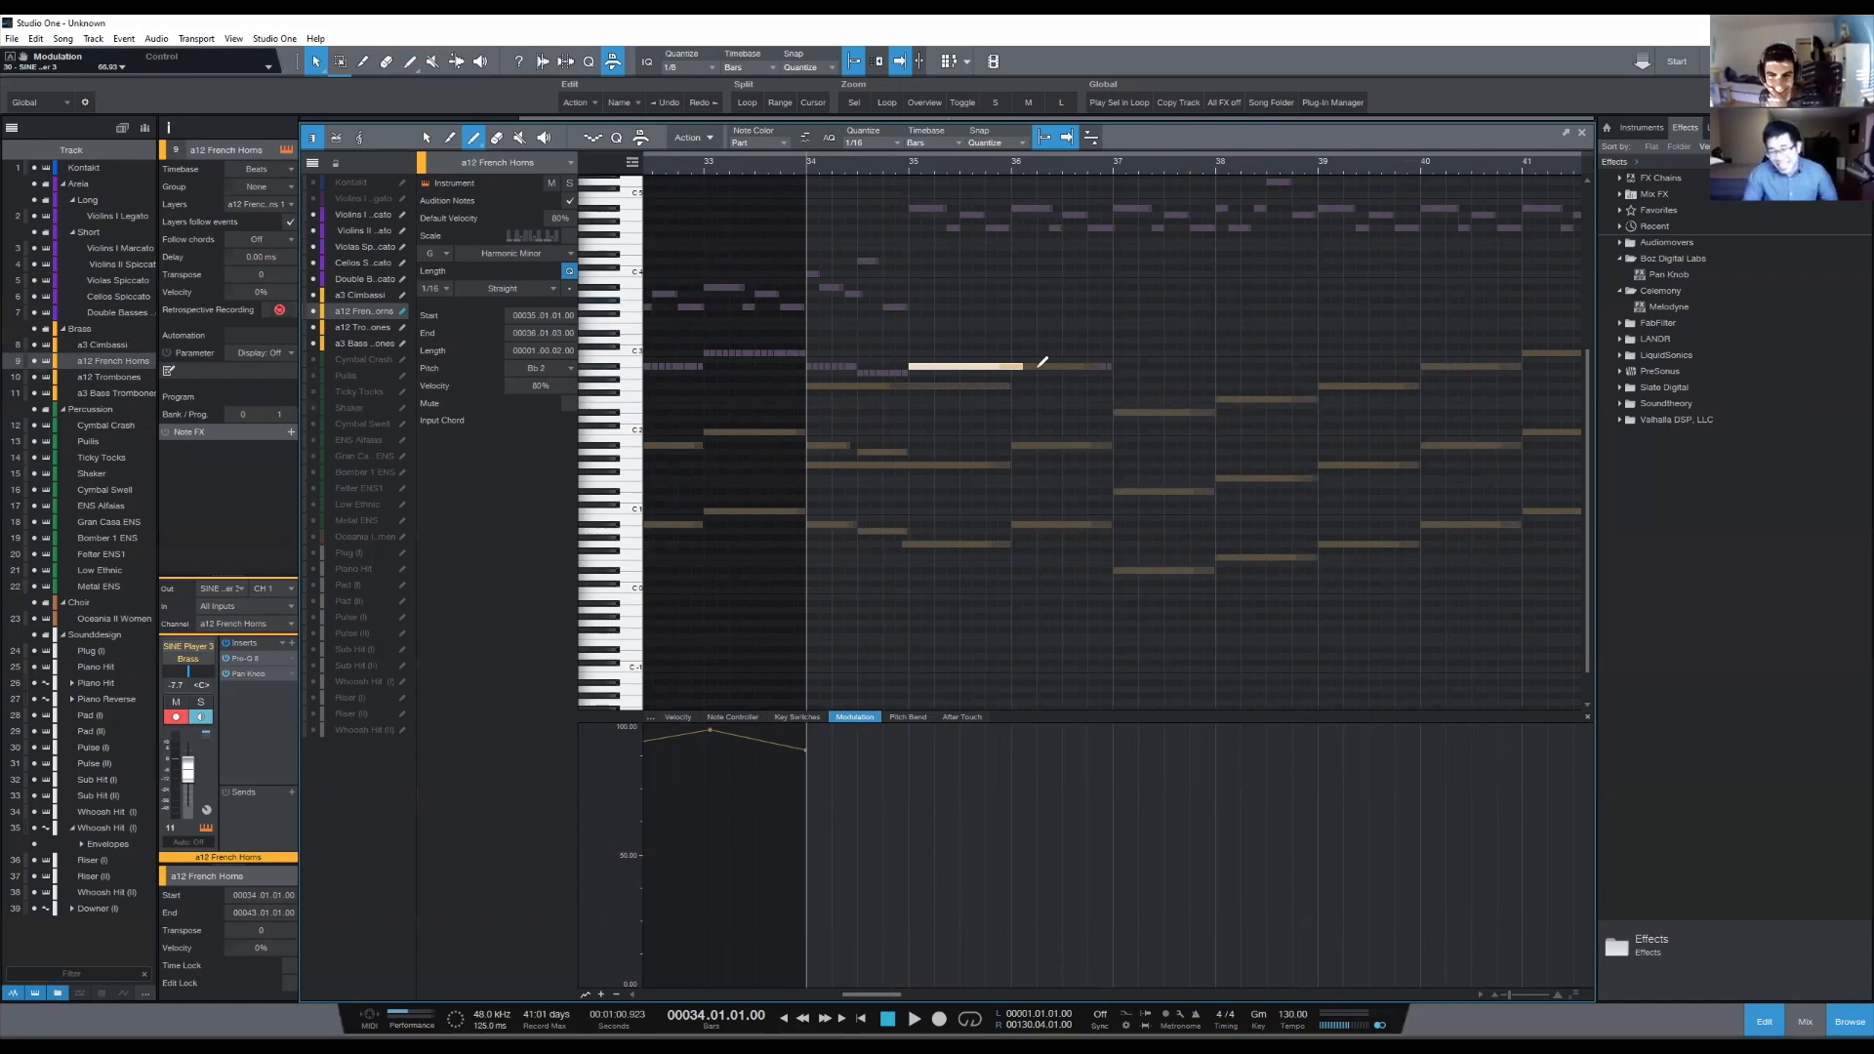
drag(1021, 367, 1124, 340)
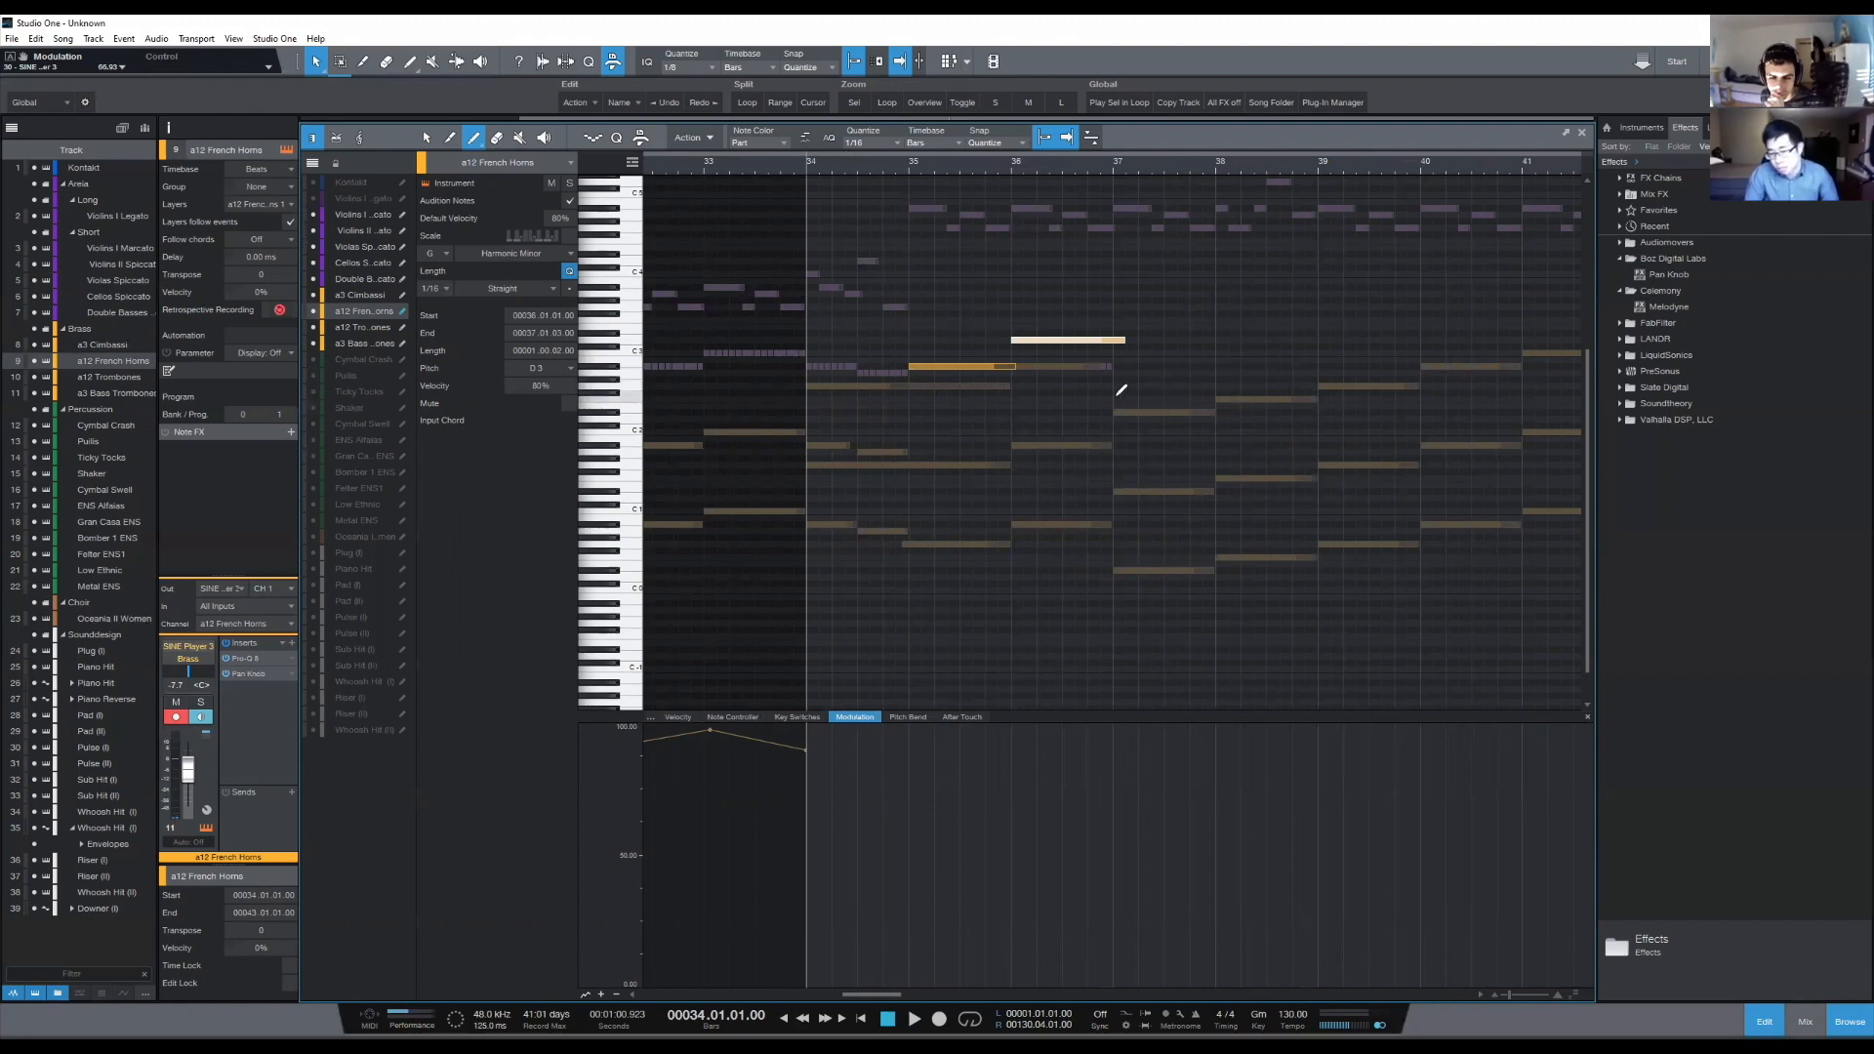
- Continue the French Horns melody with overlapping one-bar notes G2, A2 and Bb2 in bars 37 to 39
drag(1118, 385, 1220, 390)
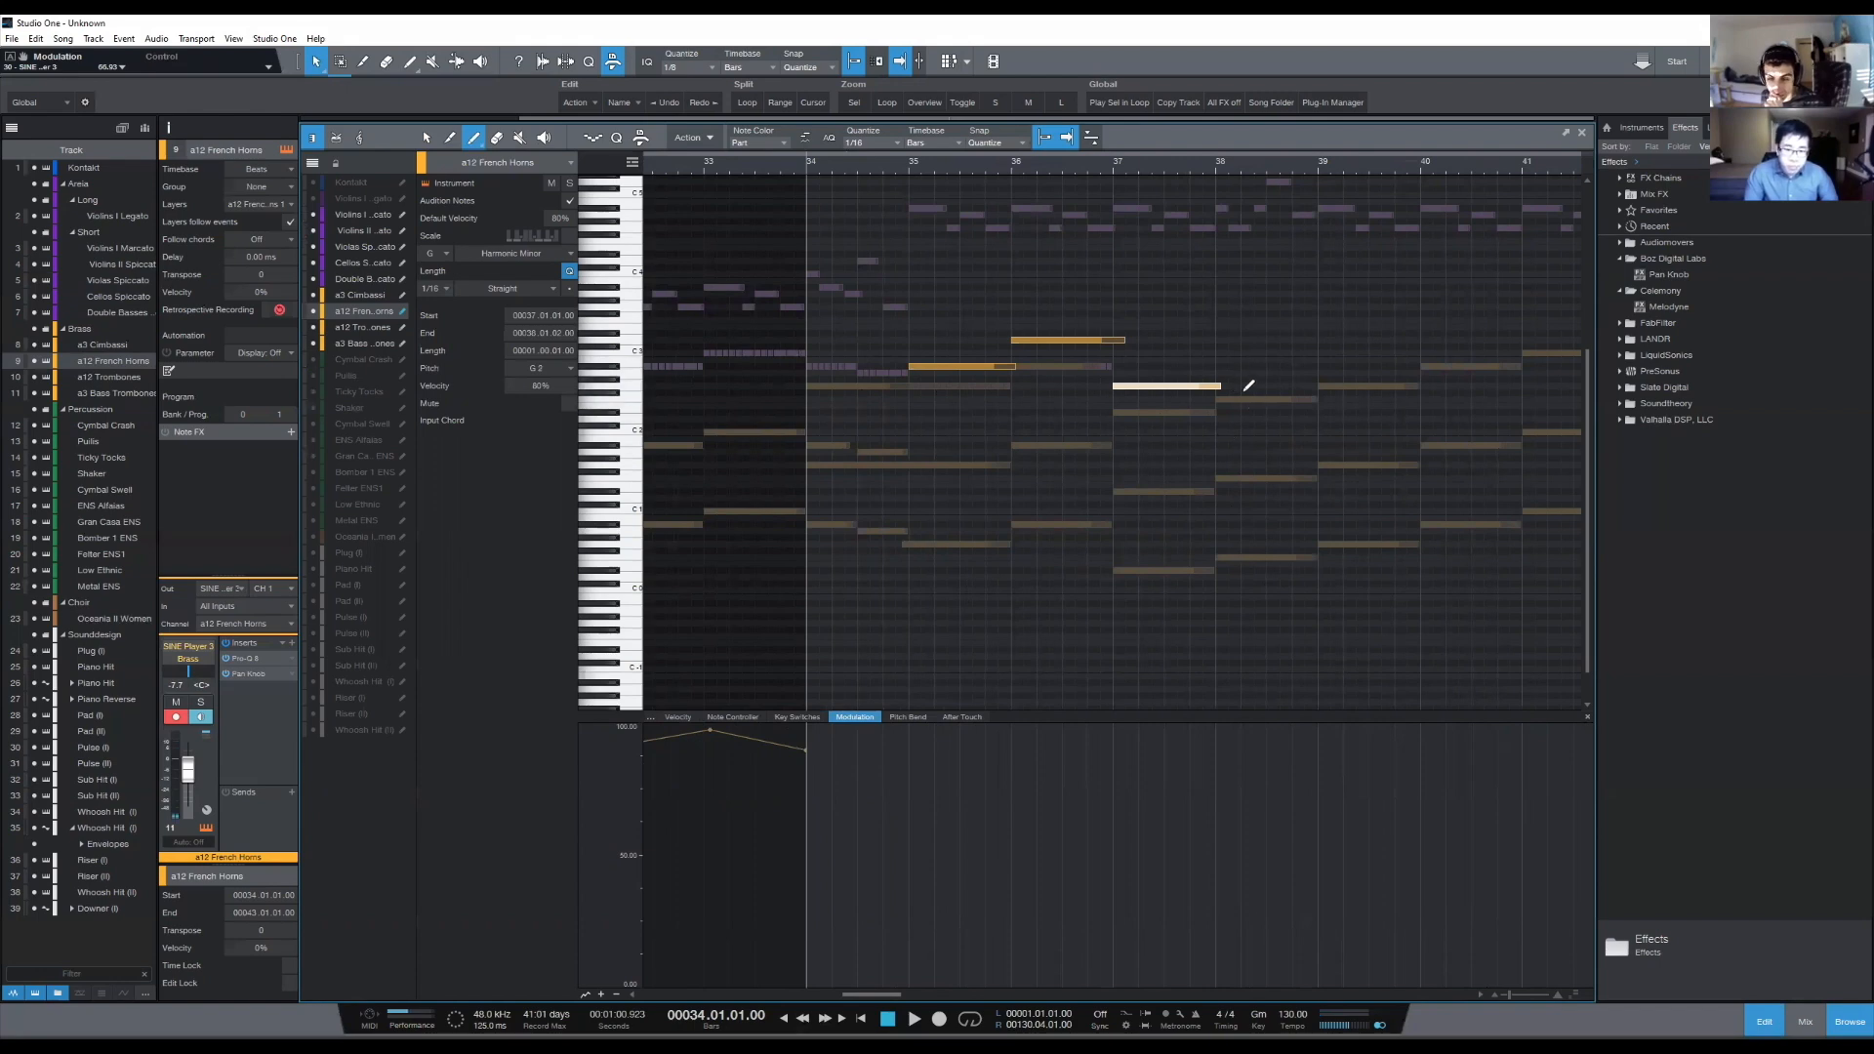
drag(1220, 373, 1323, 375)
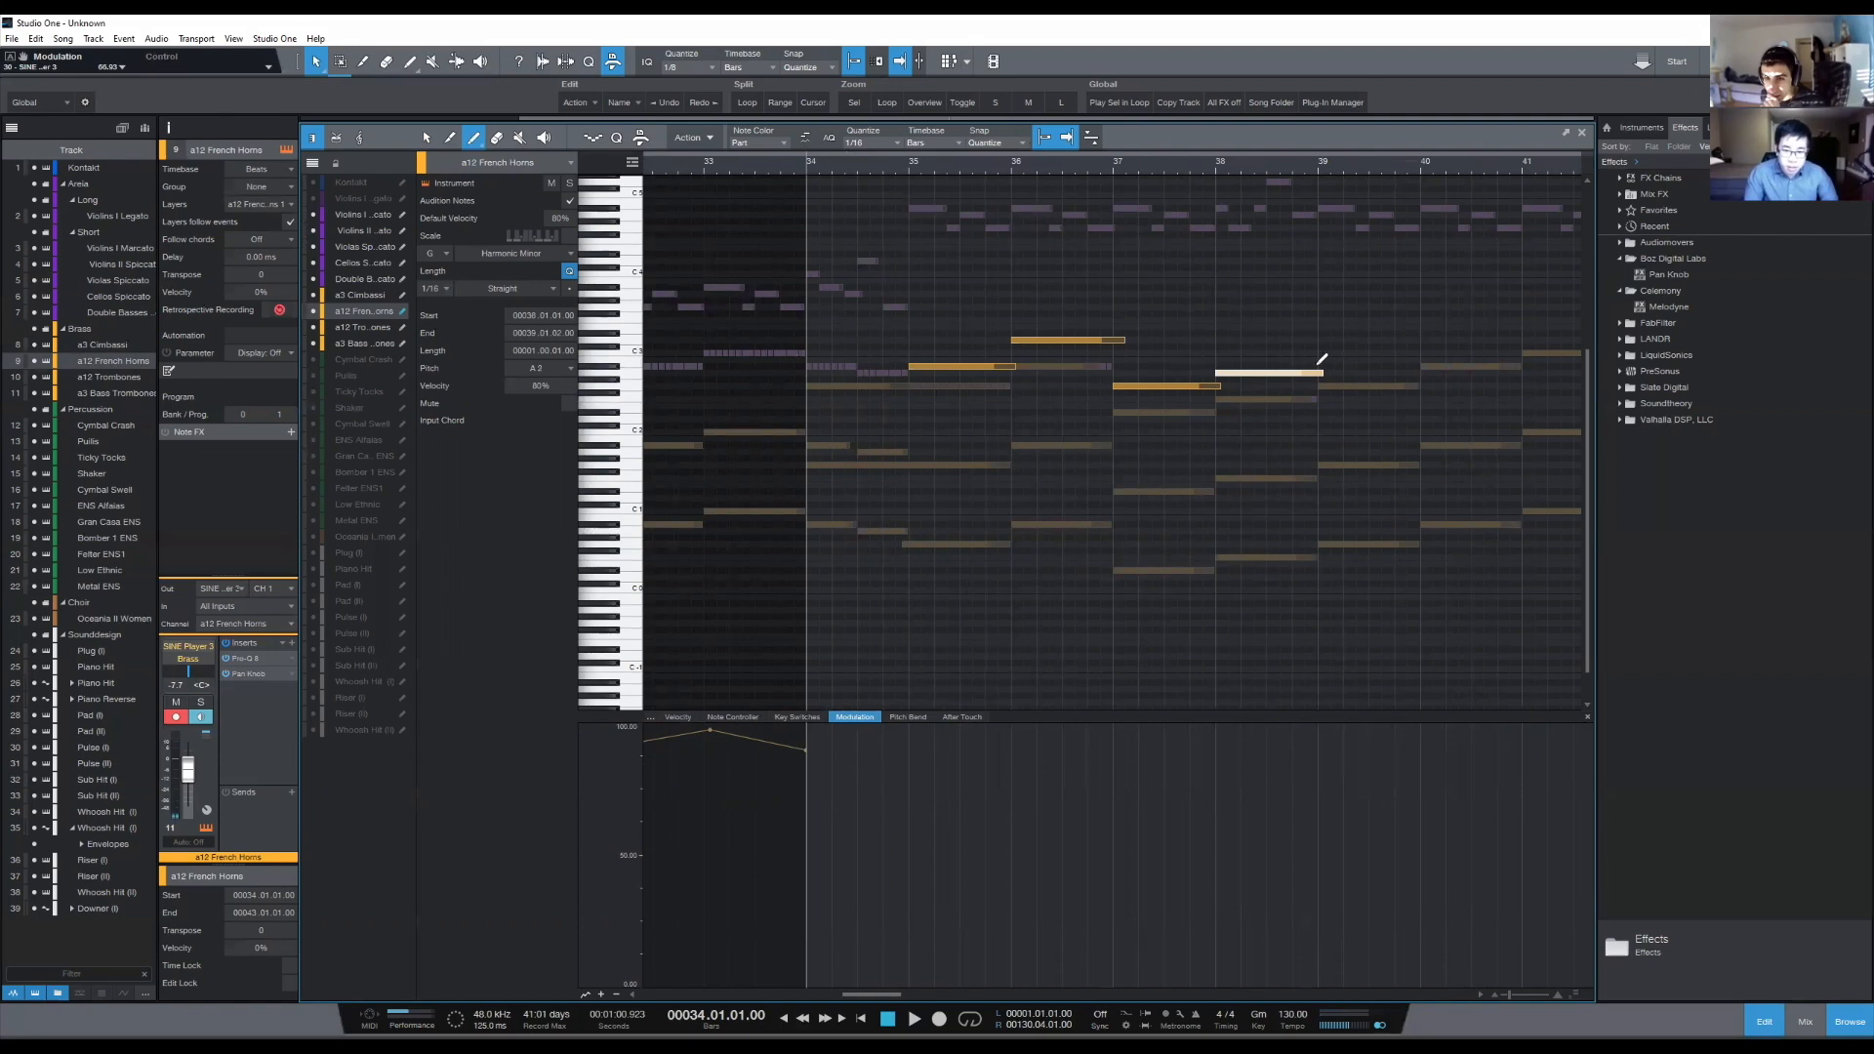
drag(1323, 367, 1434, 376)
scroll(1405, 180, right, 1)
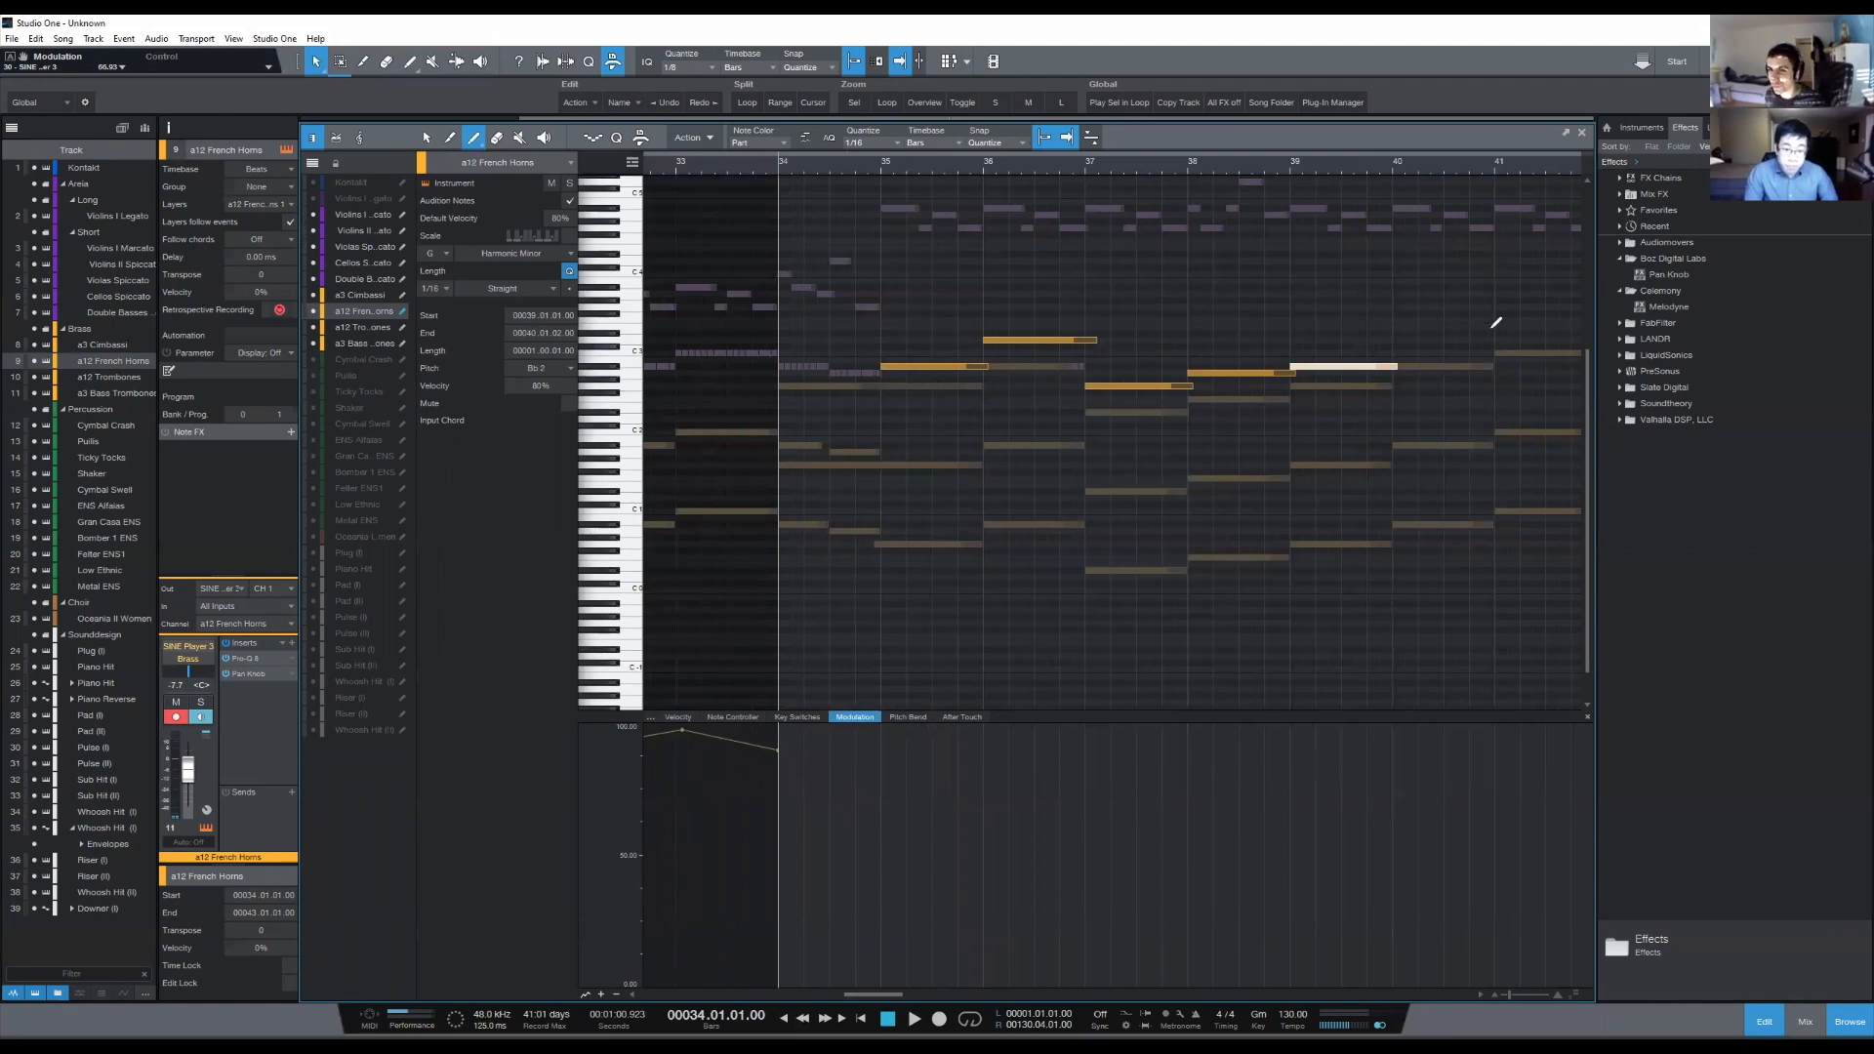
- Finish the French Horns melody with D3 in bar 40, Eb3 in bar 41, and shorter D3 and F3 notes in bar 42
scroll(1465, 169, right, 1)
drag(1466, 169, 1440, 159)
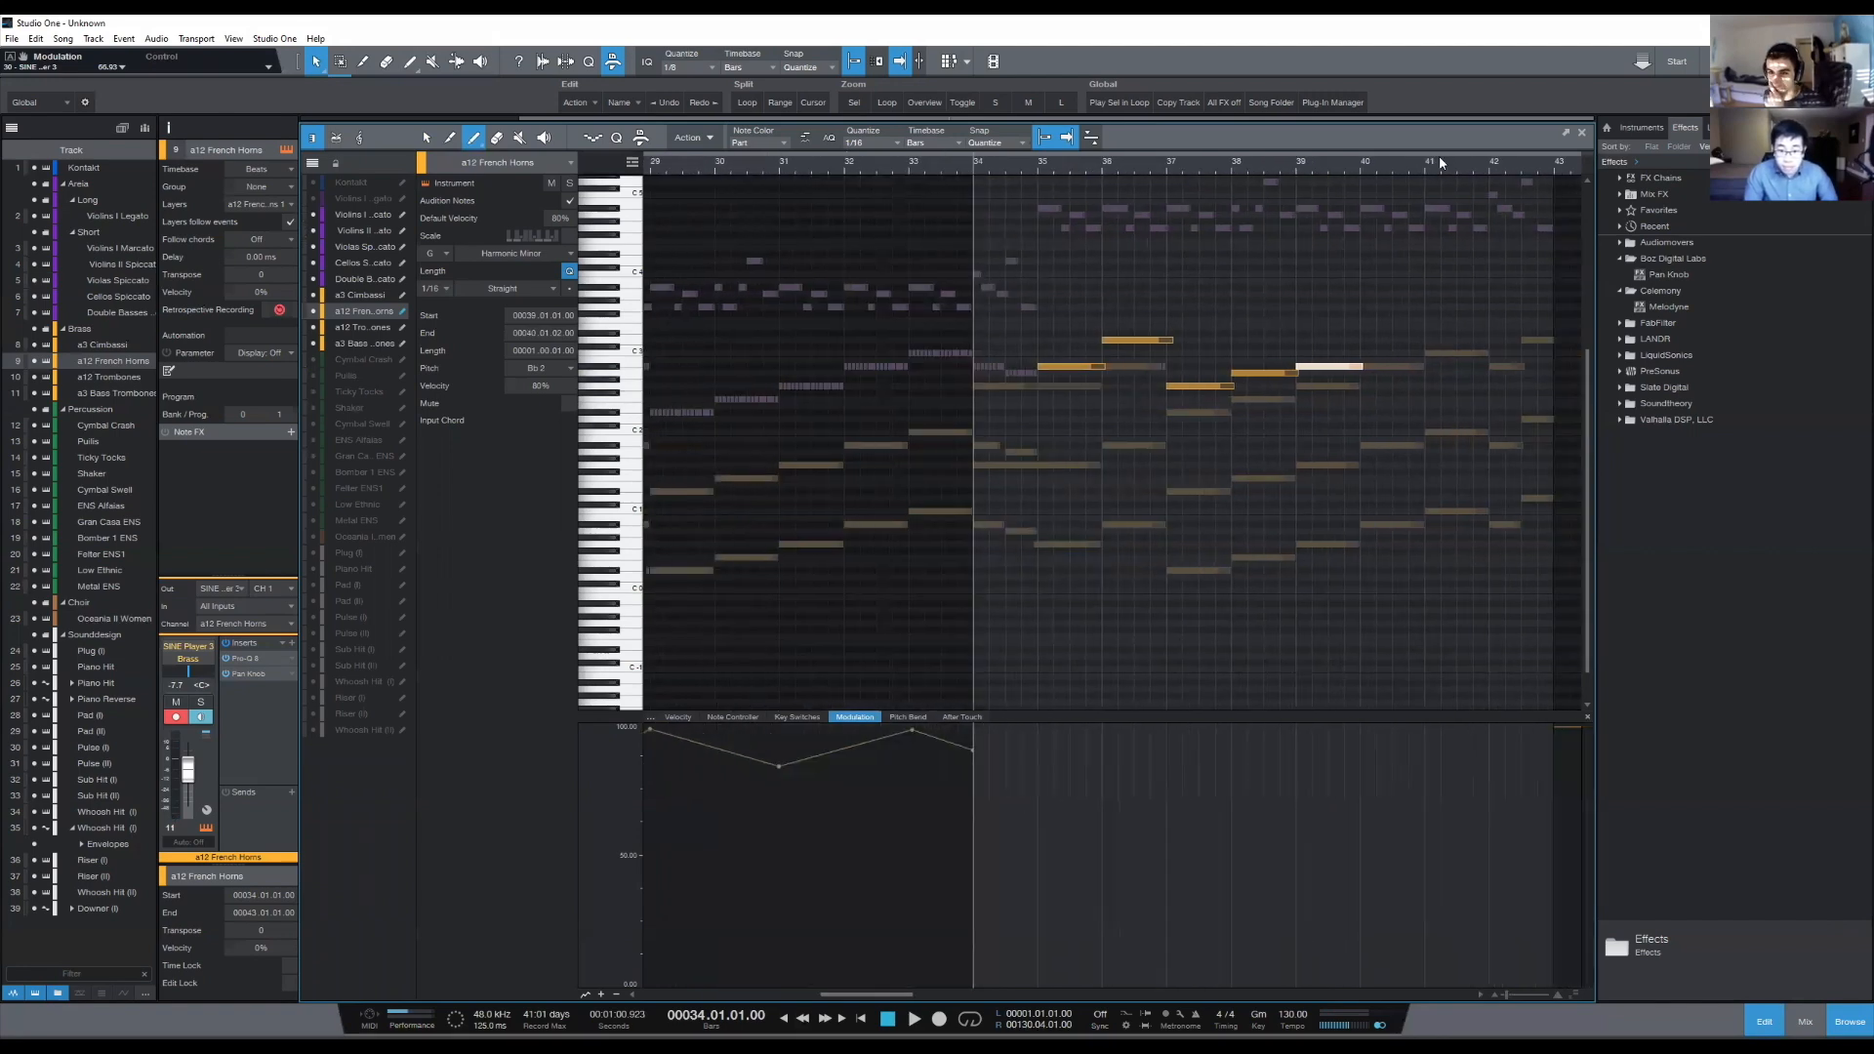
drag(1363, 333, 1496, 345)
click(1387, 333)
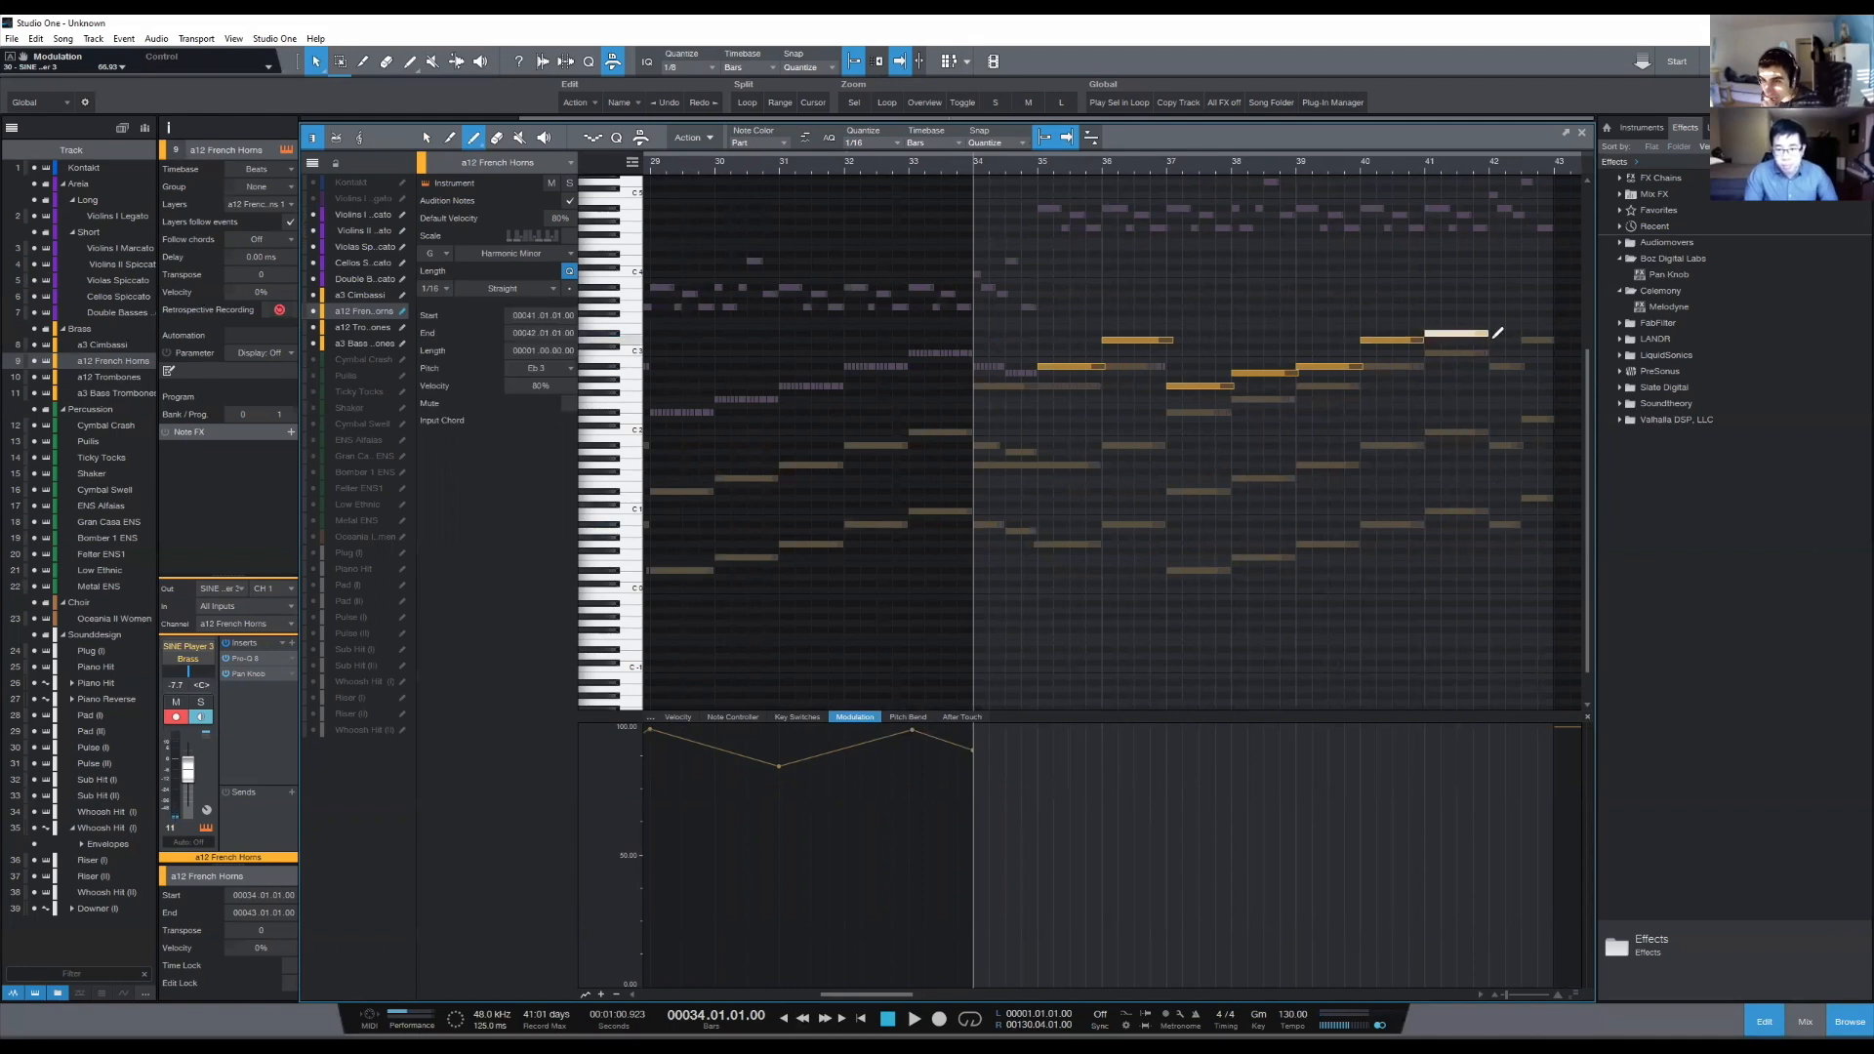
drag(1496, 340, 1559, 324)
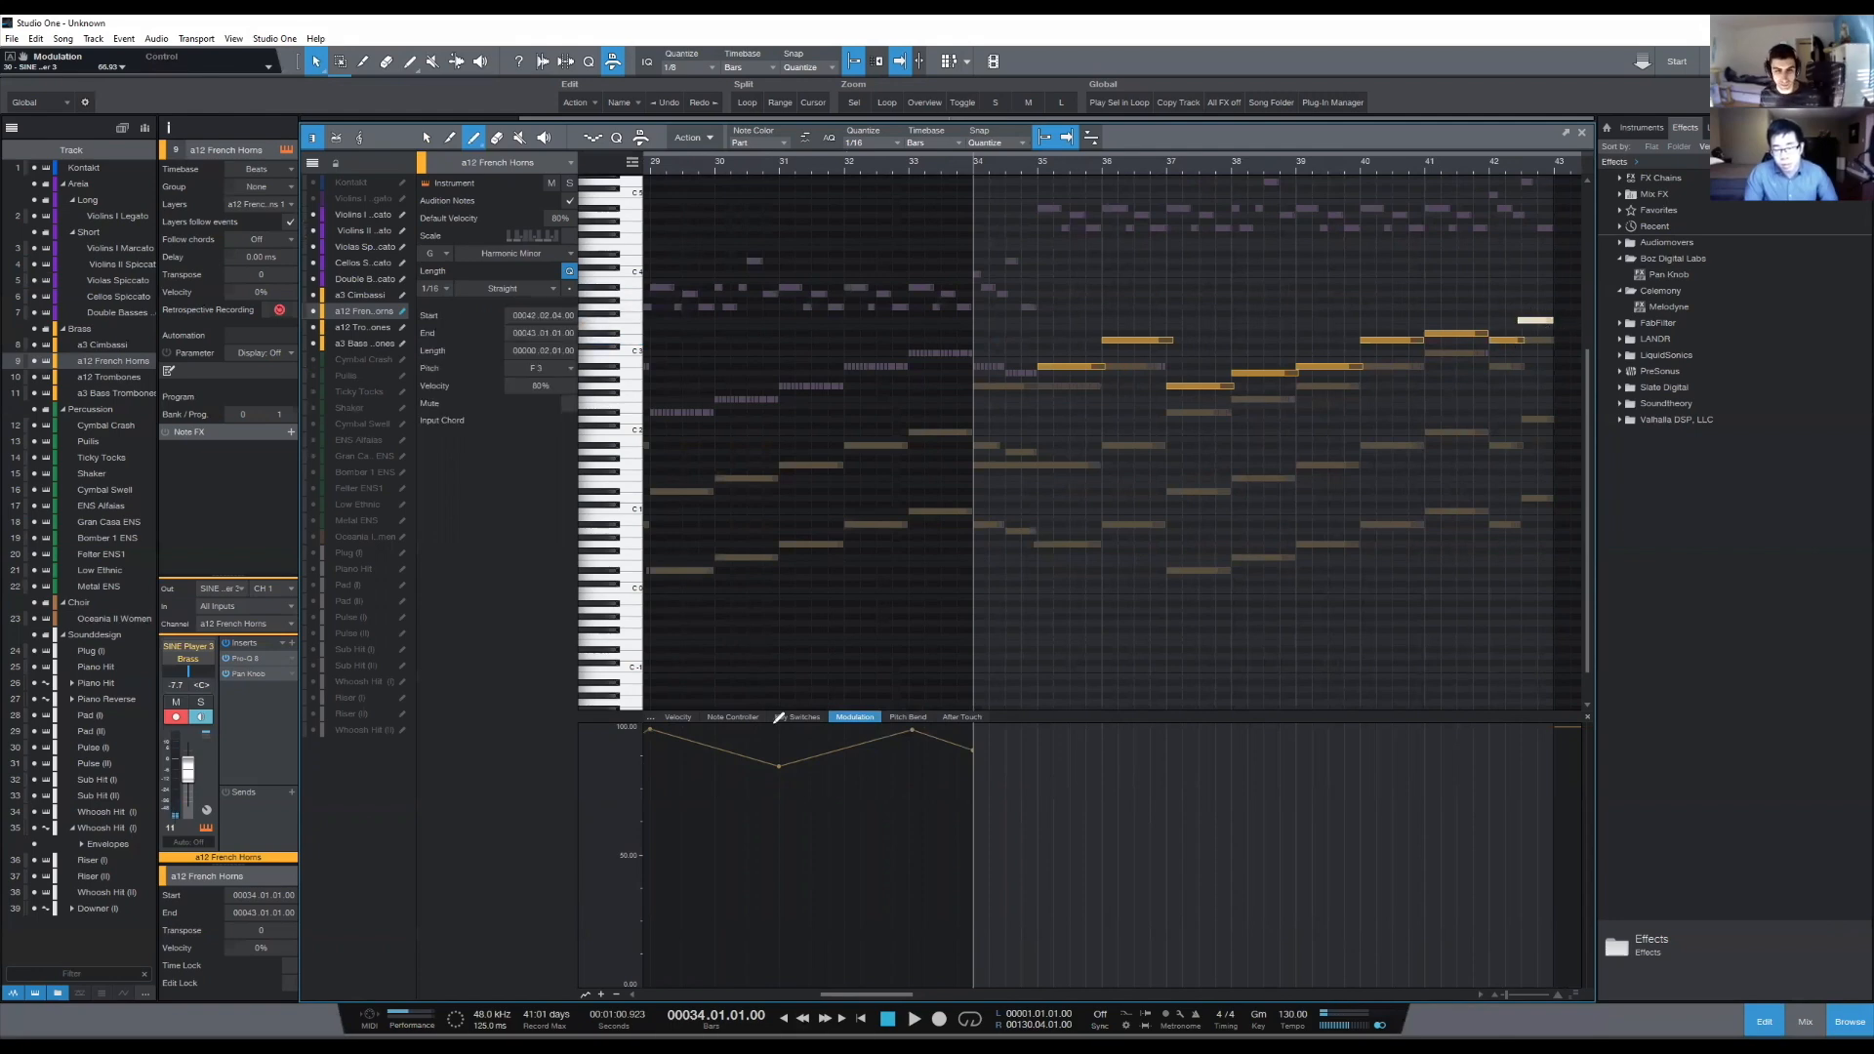
- Play the new French Horns melody through bar 42 and return the cursor to 33.04.03
key(space)
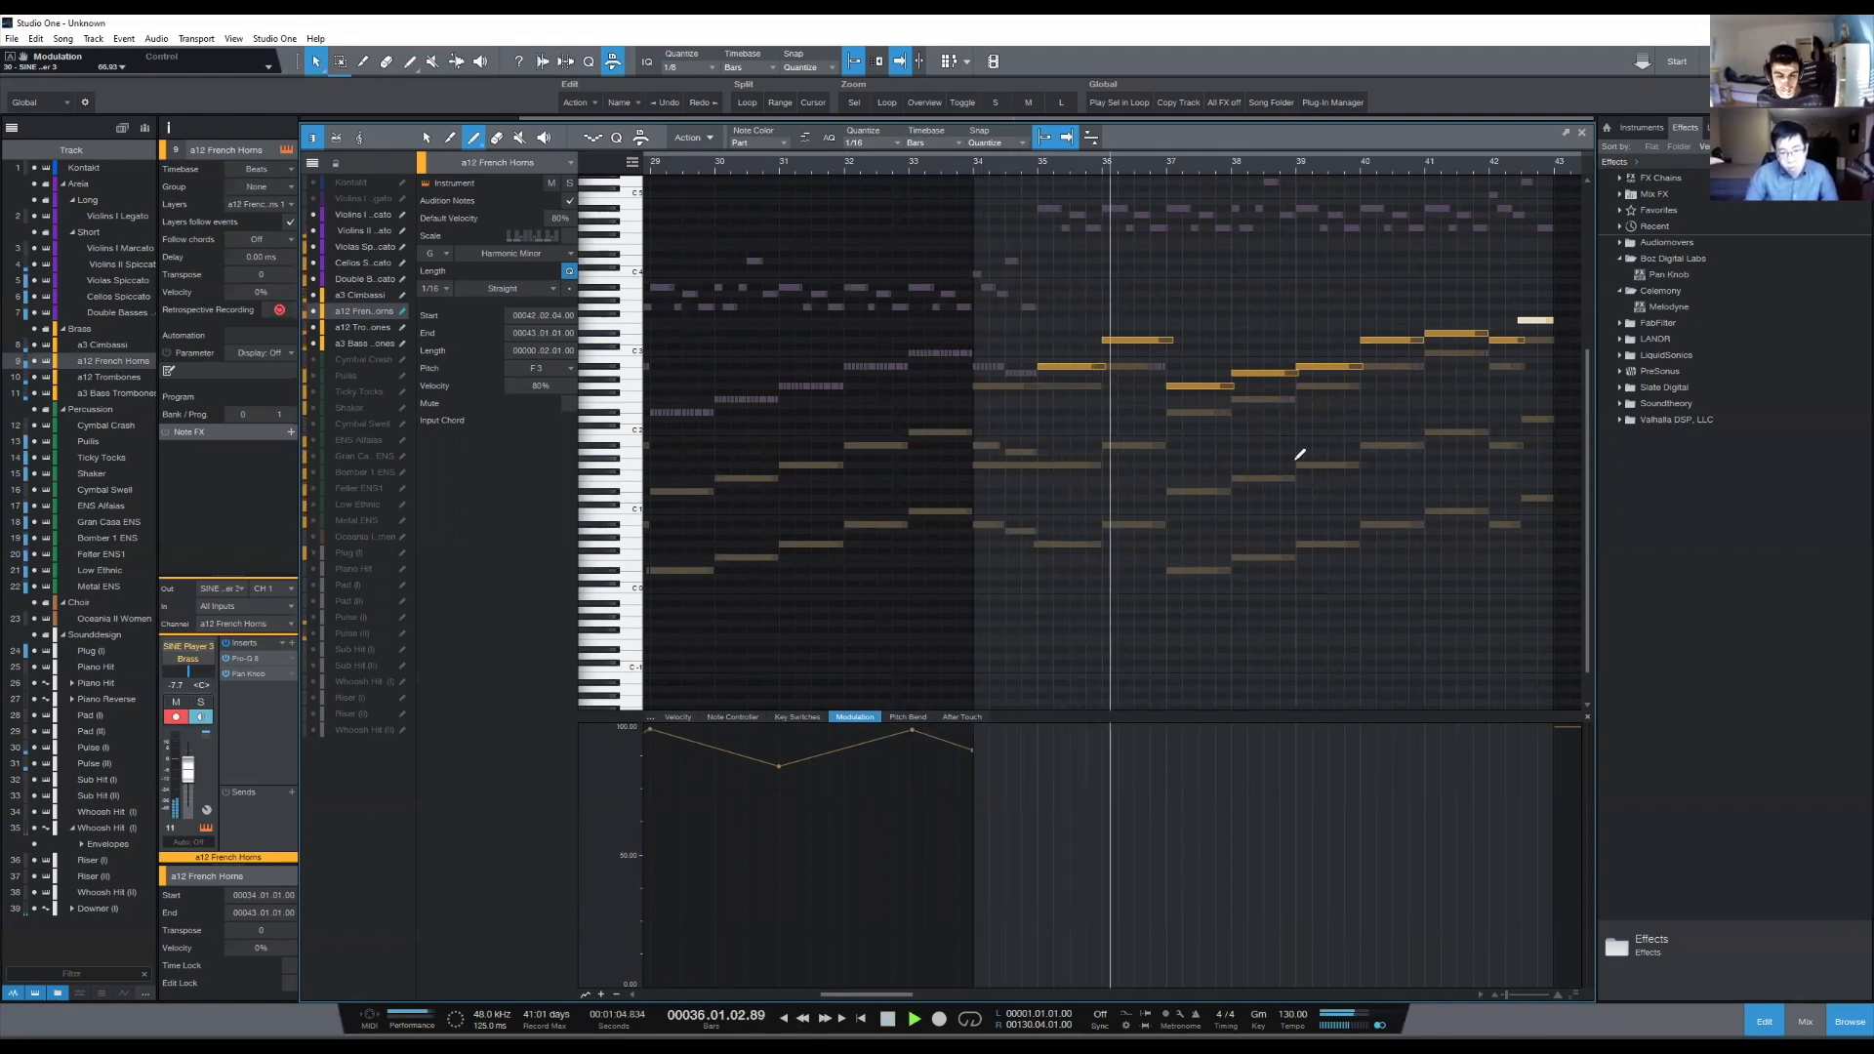
scroll(1300, 457, up, 1)
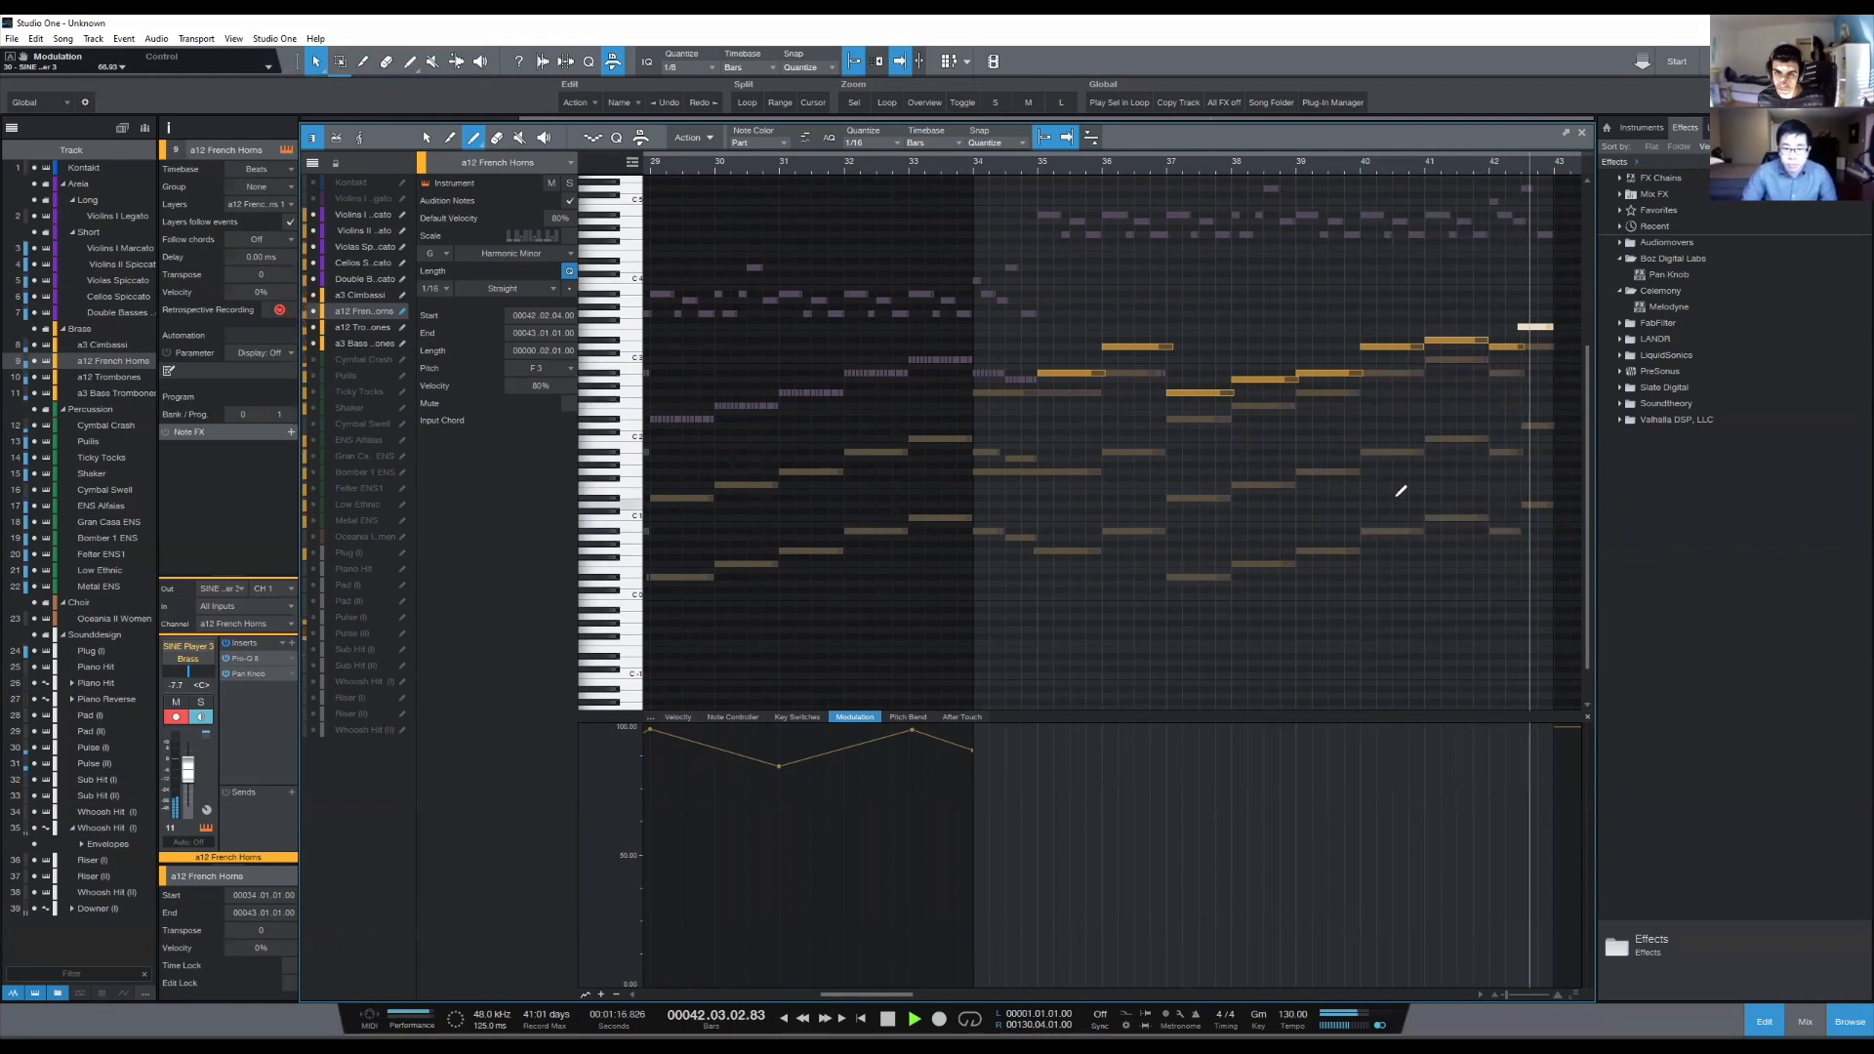
key(space)
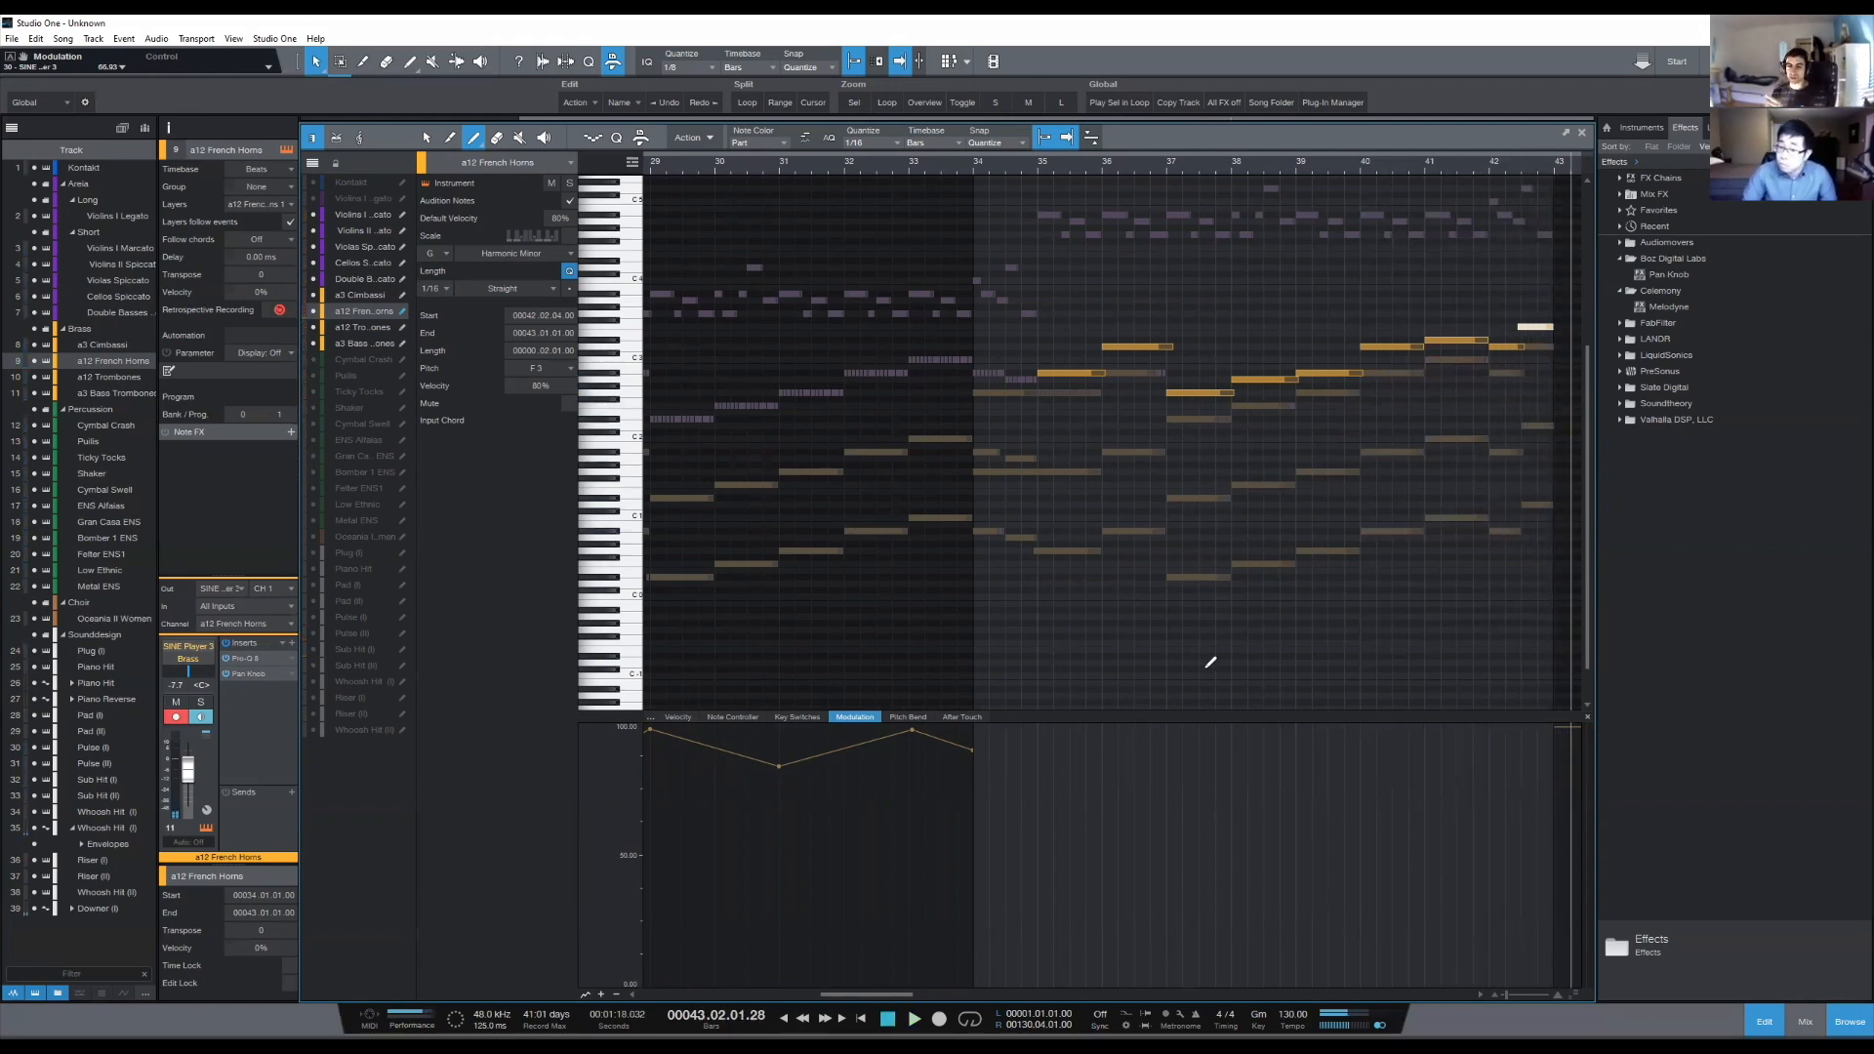
click(964, 173)
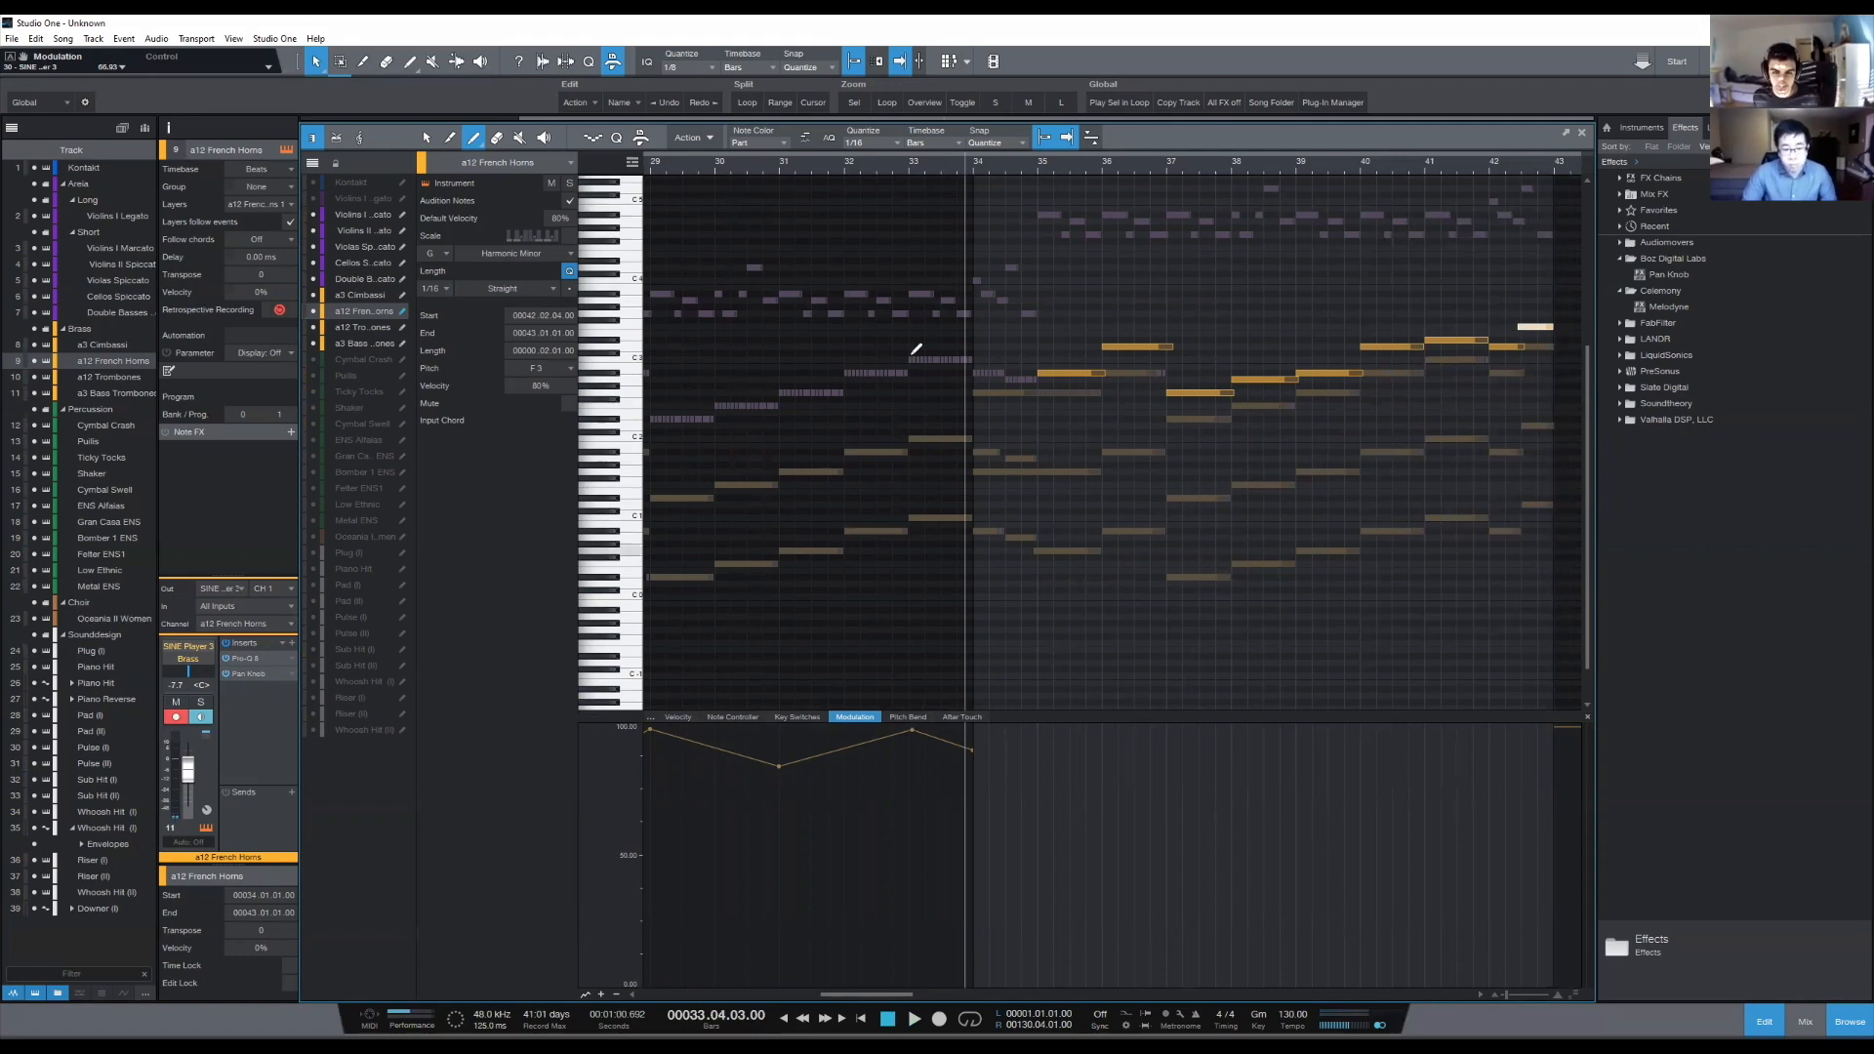
- Draw a wavy French Horns modulation curve from bar 35 to bar 43 and delete its low point at the start of bar 35
click(1038, 756)
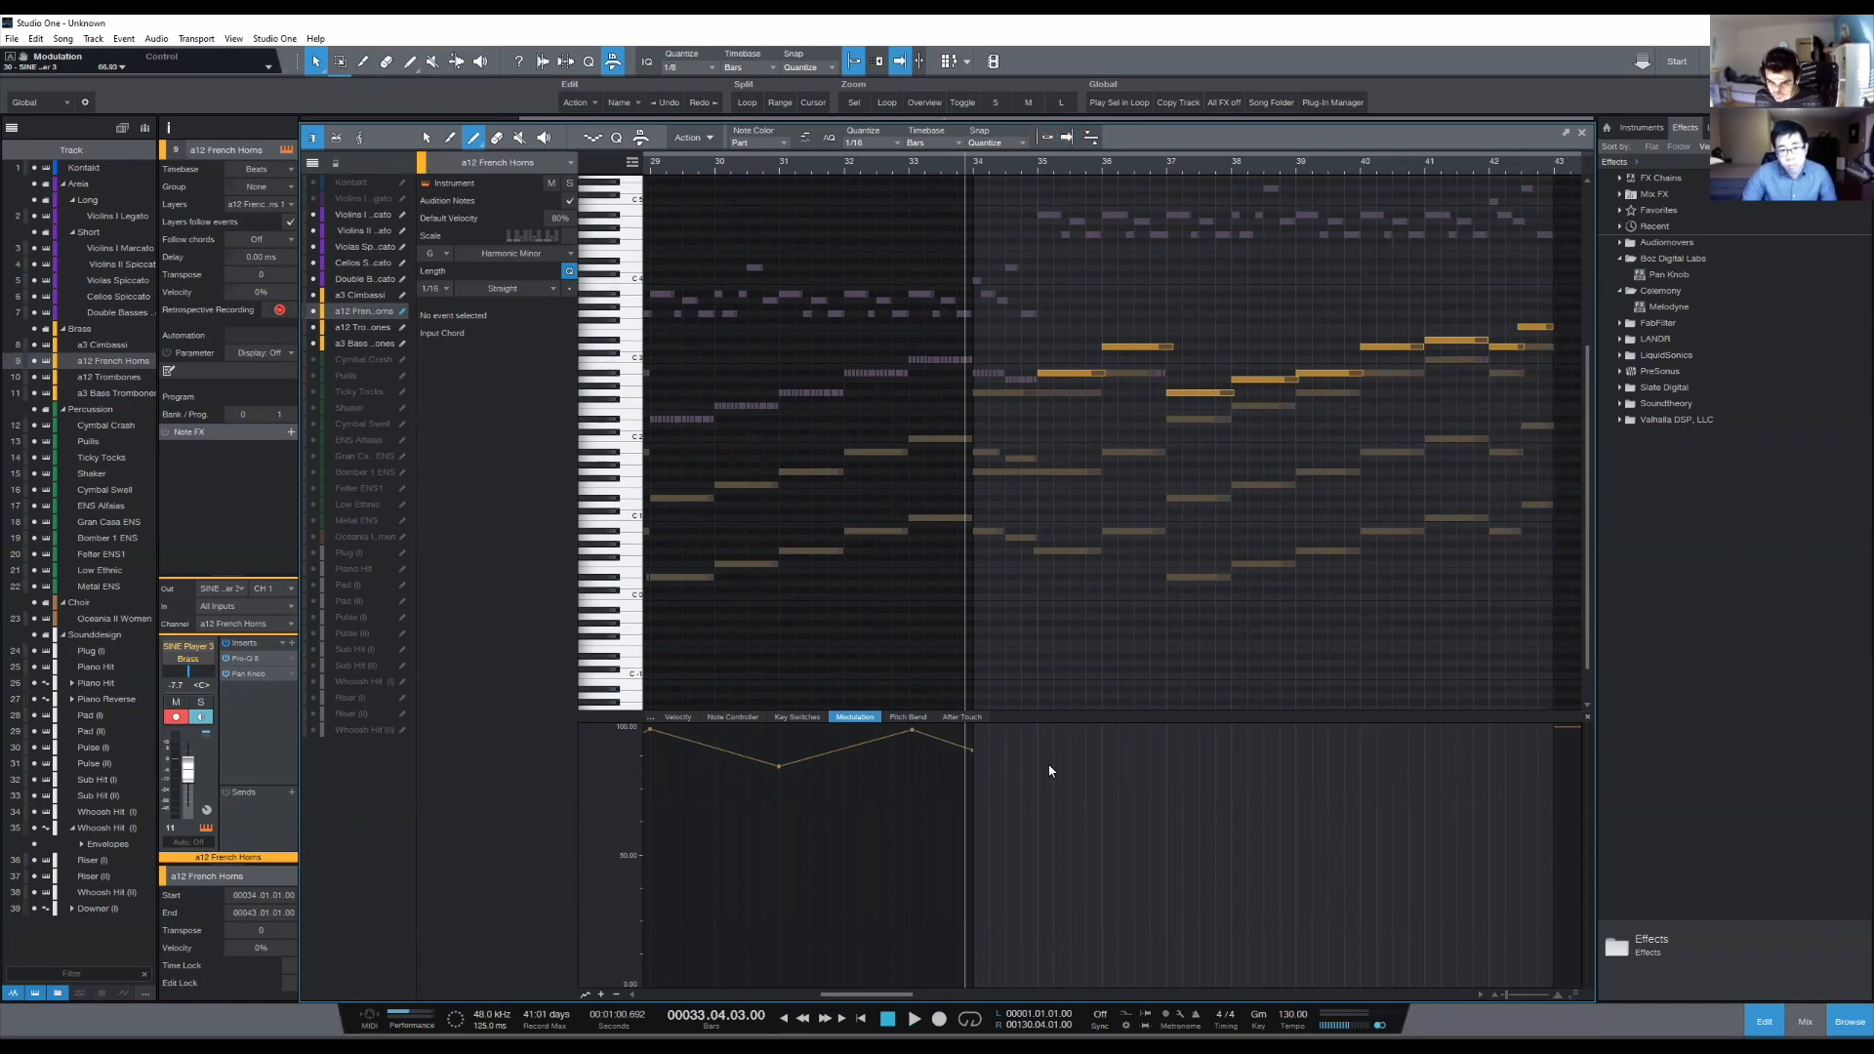
mouse_move(1040, 764)
mouse_down()
mouse_move(1085, 739)
mouse_move(1122, 761)
mouse_move(1212, 741)
mouse_move(1464, 766)
mouse_move(1575, 695)
mouse_up()
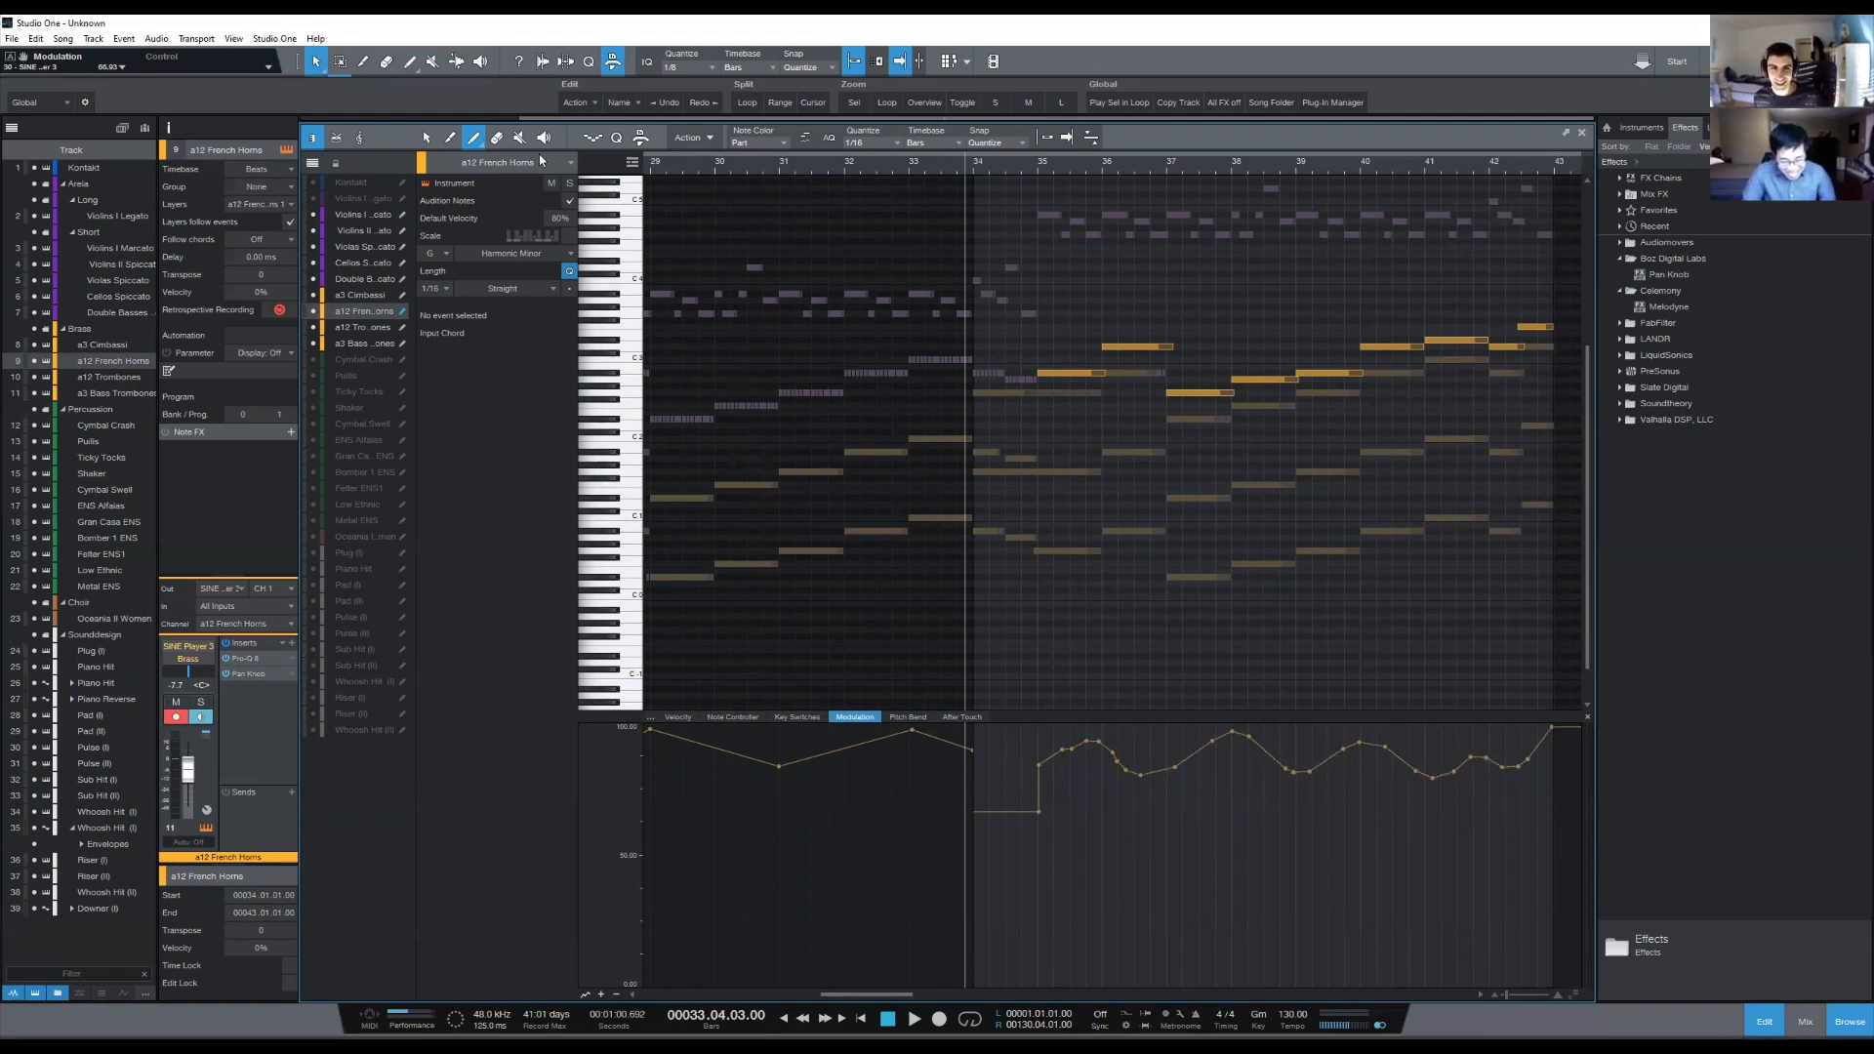
click(429, 138)
drag(994, 172, 970, 168)
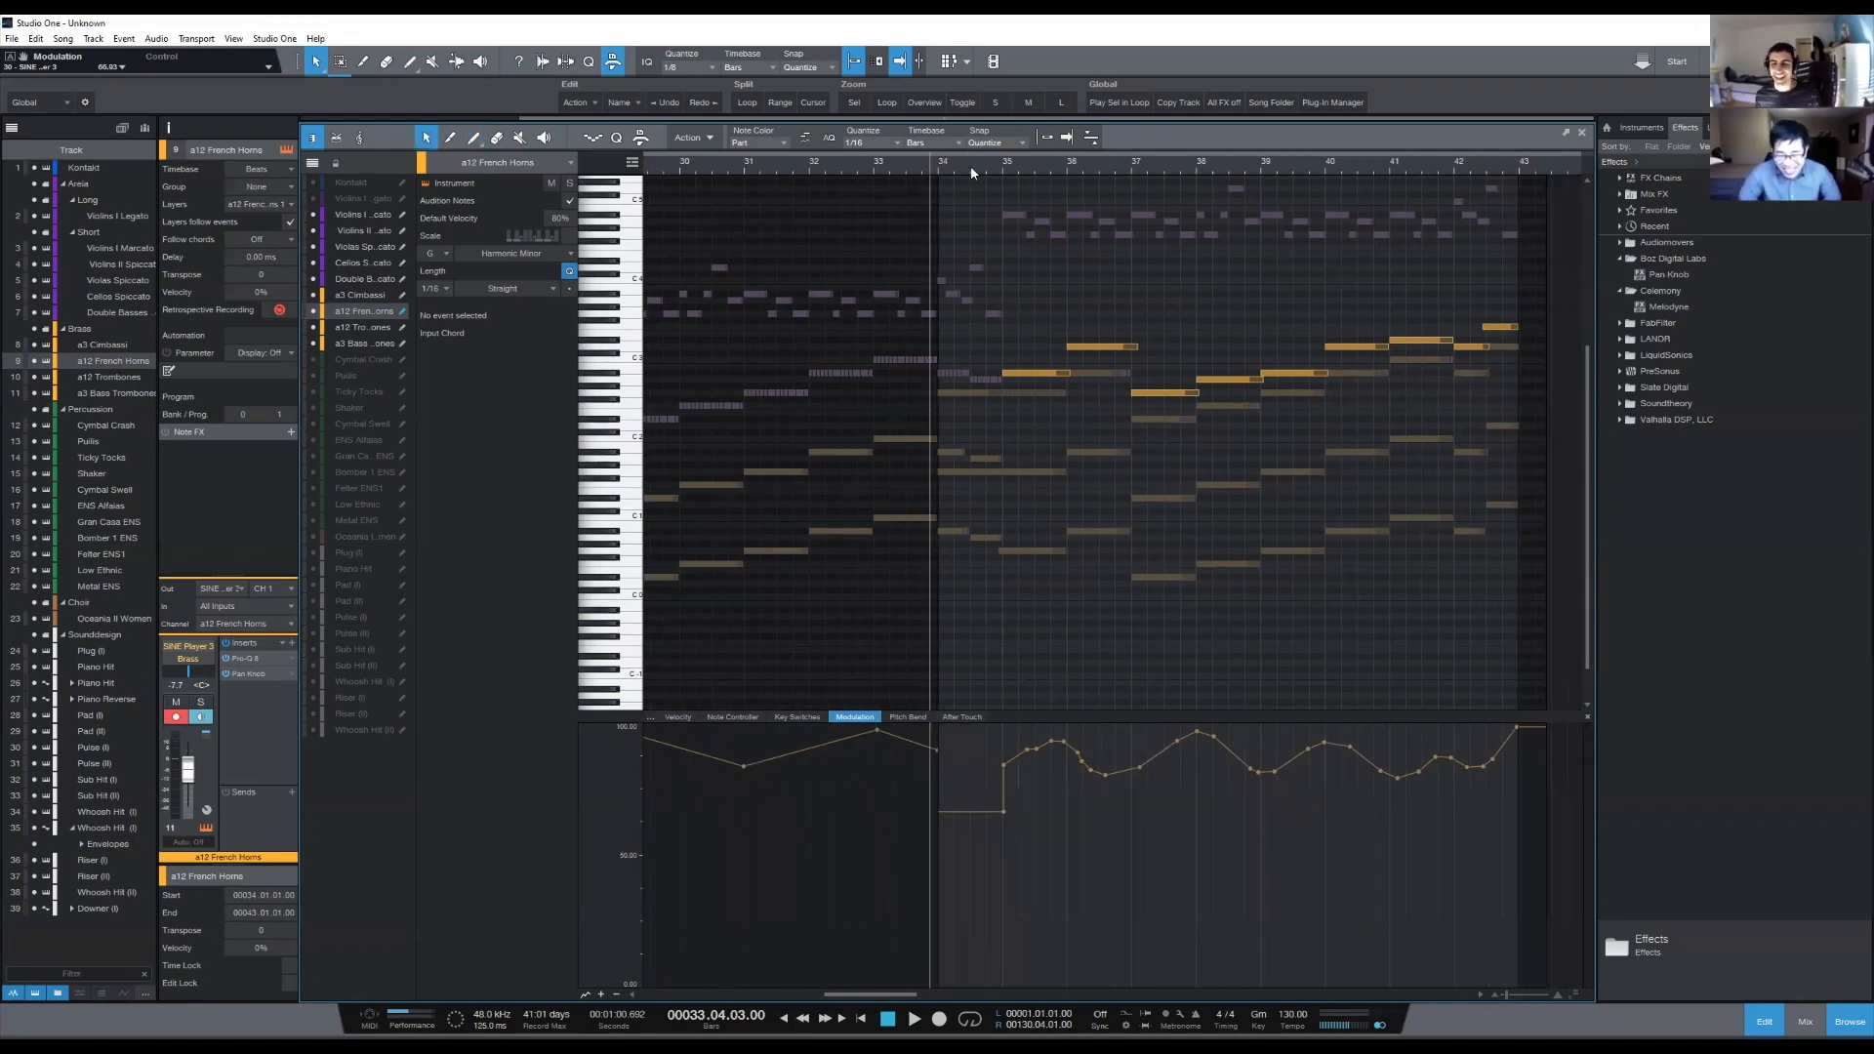
double_click(1003, 812)
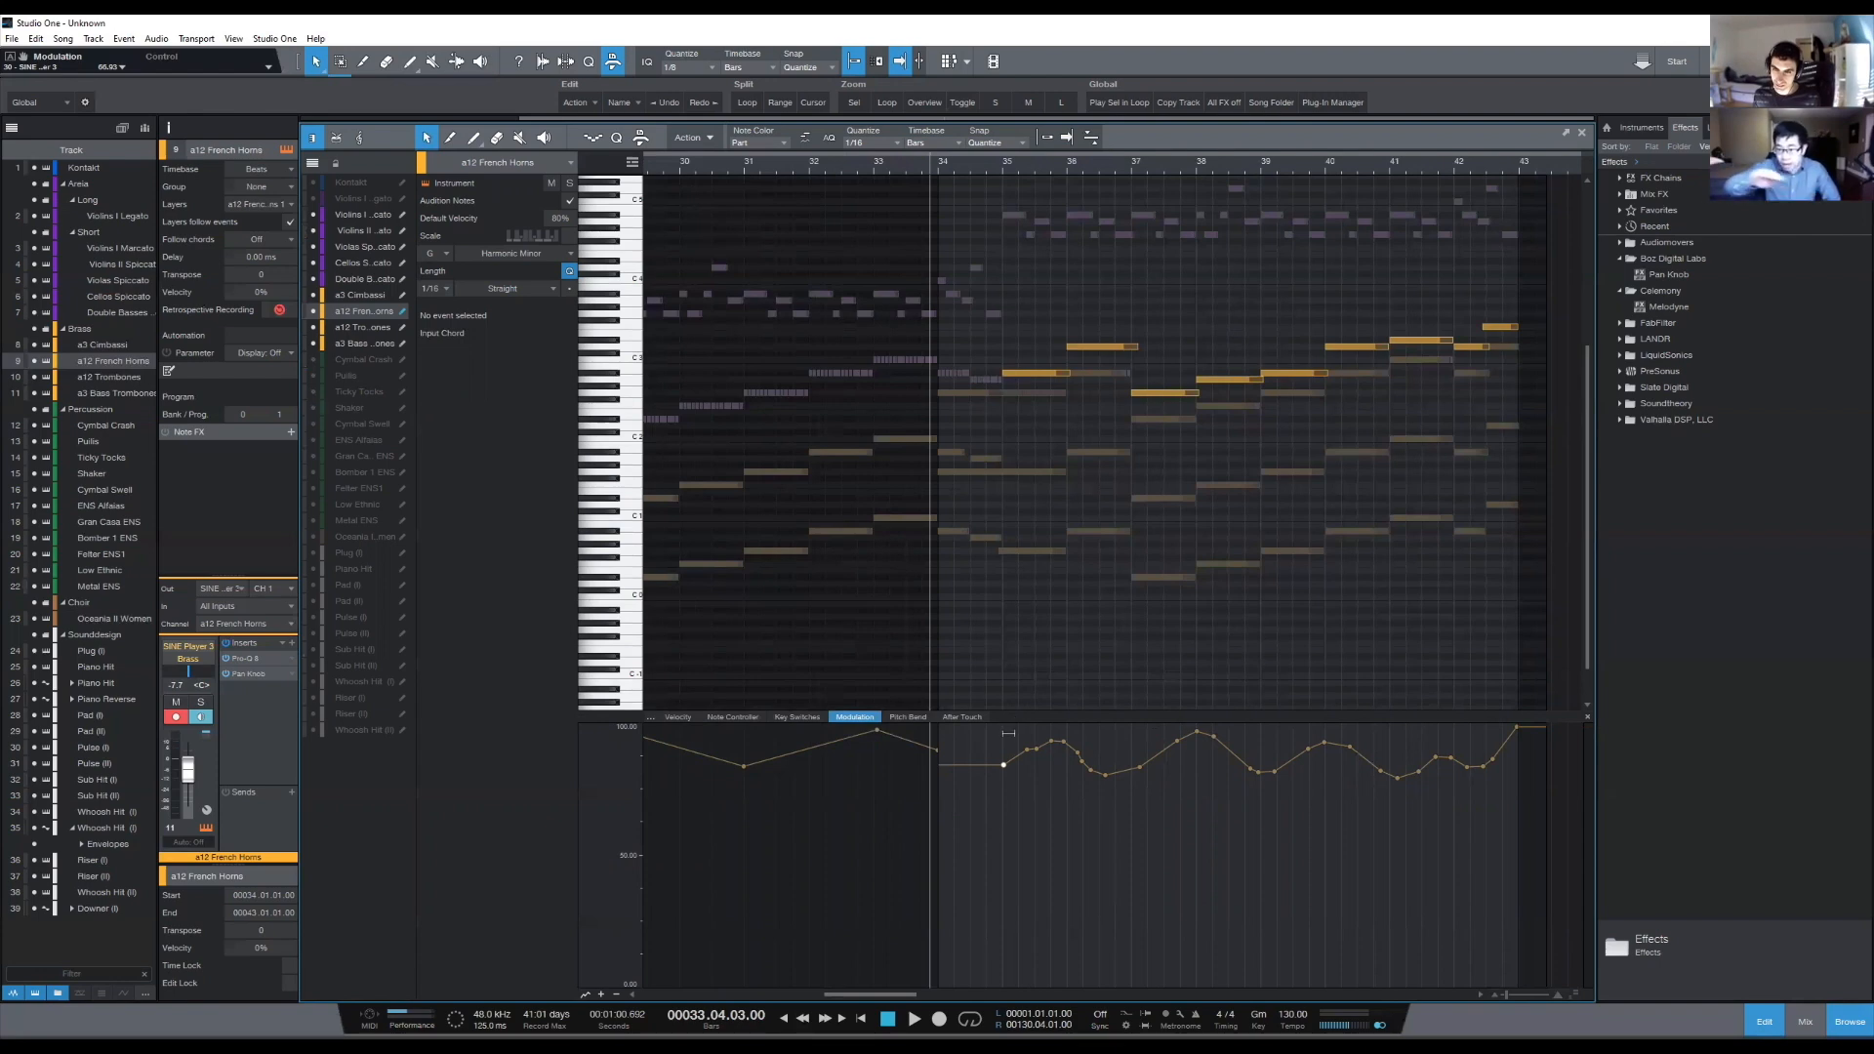
- Redraw the modulation curve with a peak at bar 36, a dip through bar 37, and a gradual rise to a peak near bar 41
drag(1000, 768, 1127, 739)
key(ctrl+z)
mouse_move(1001, 772)
mouse_down()
mouse_move(1078, 740)
mouse_move(1124, 771)
mouse_move(1331, 723)
mouse_move(1392, 723)
mouse_move(1460, 759)
mouse_move(1537, 724)
mouse_up()
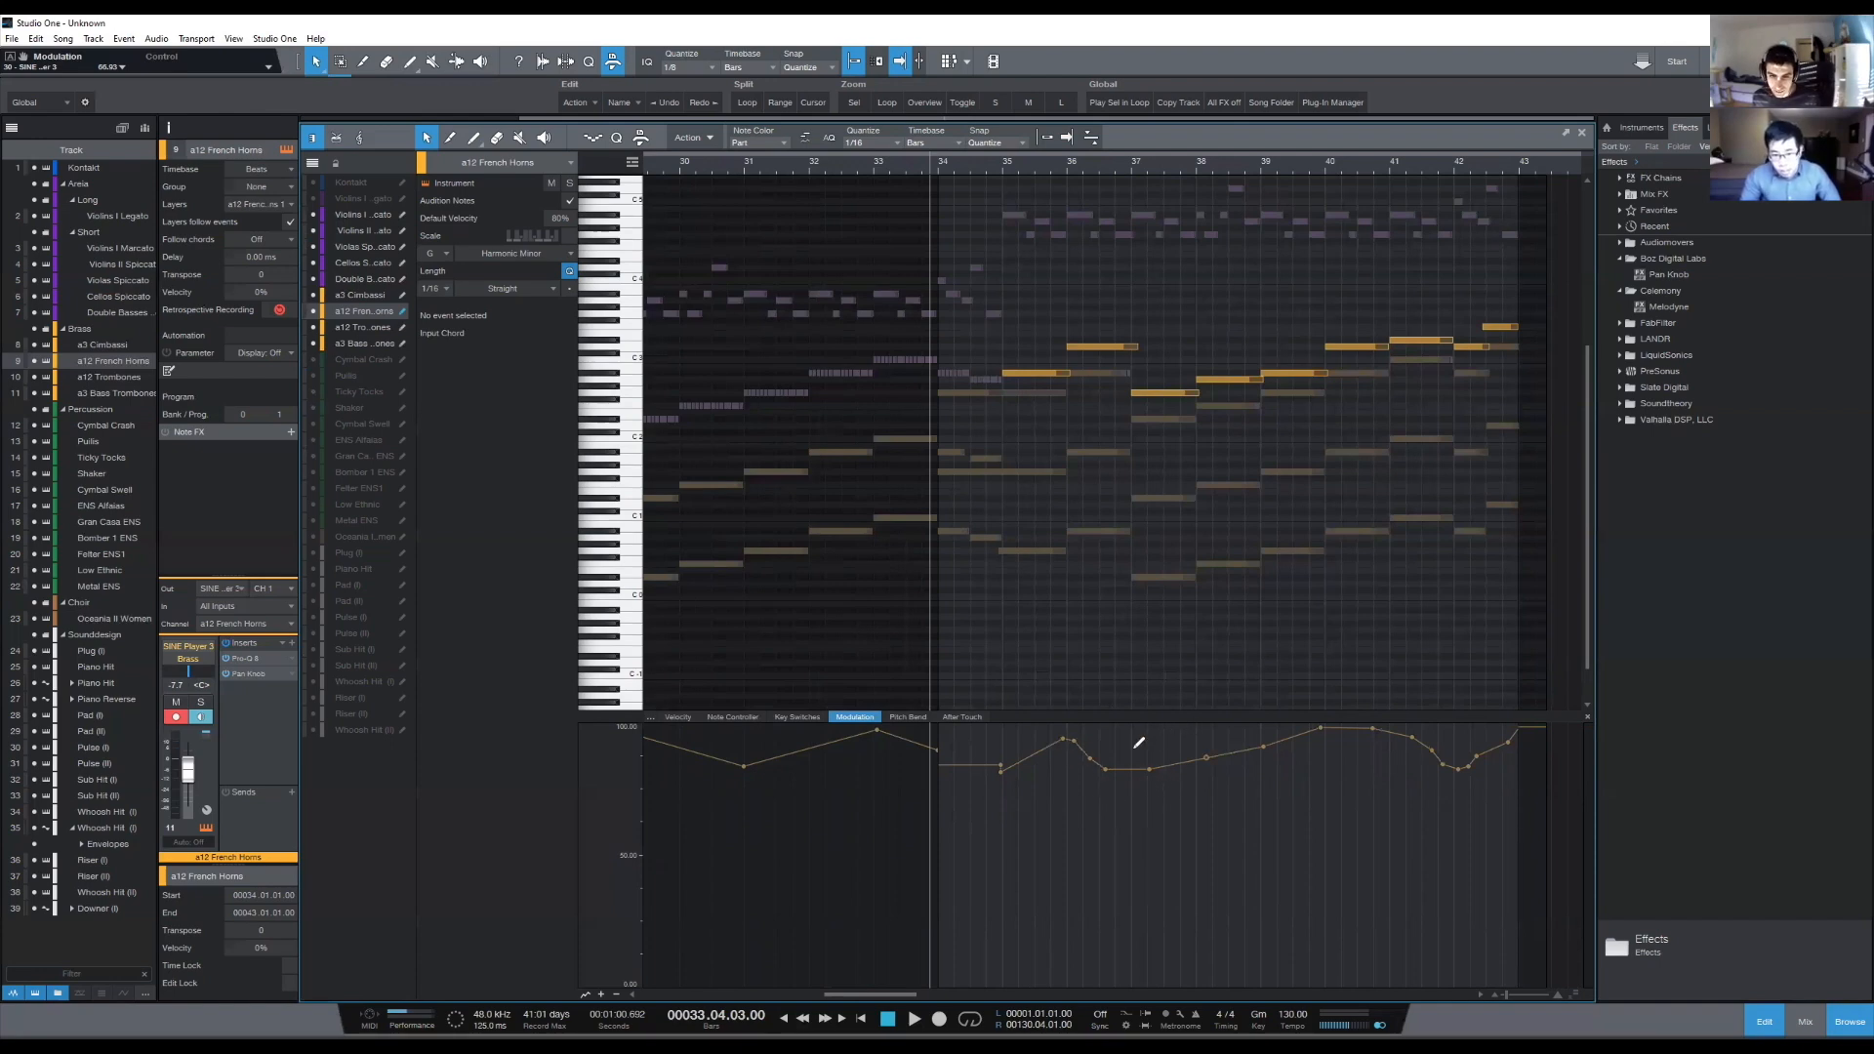
mouse_move(1261, 740)
mouse_down()
mouse_move(1330, 761)
mouse_move(1410, 734)
mouse_move(1458, 760)
mouse_move(1523, 724)
mouse_up()
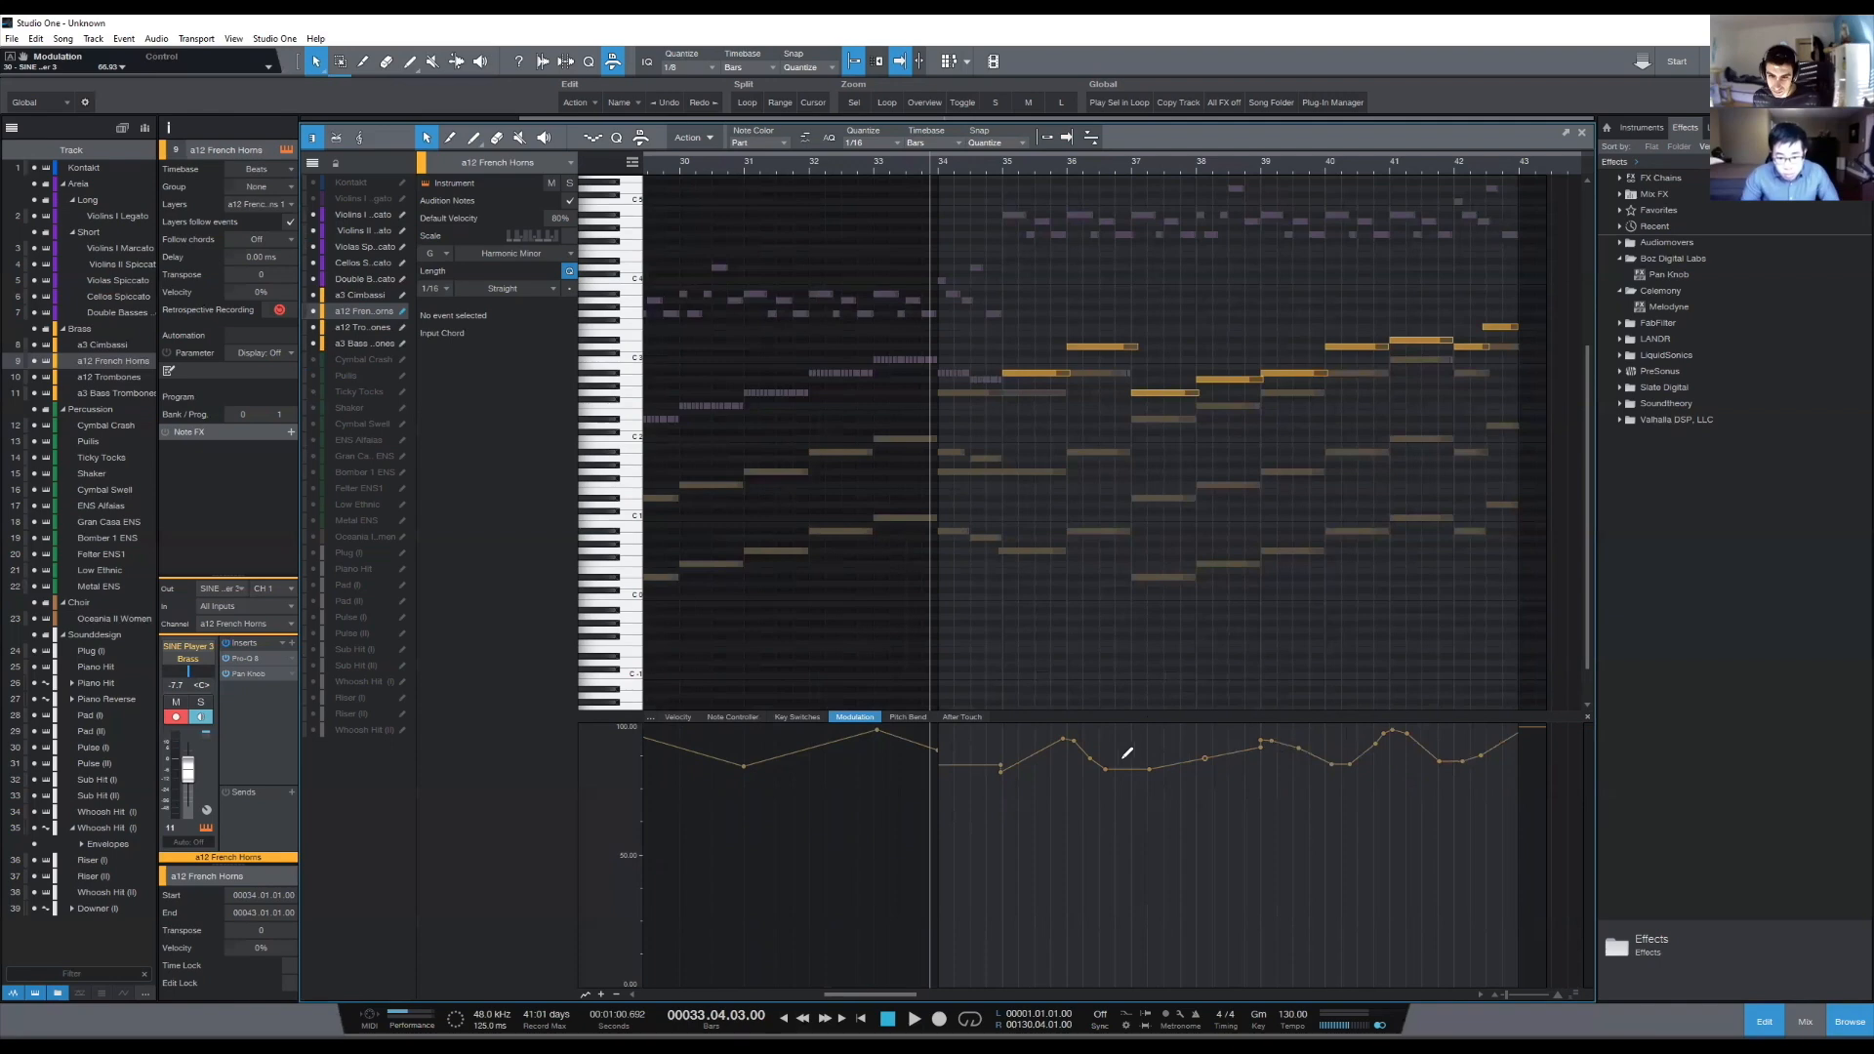
drag(1111, 770, 1112, 772)
mouse_move(1106, 771)
mouse_down()
mouse_move(1388, 727)
mouse_move(1484, 754)
mouse_move(1515, 739)
mouse_up()
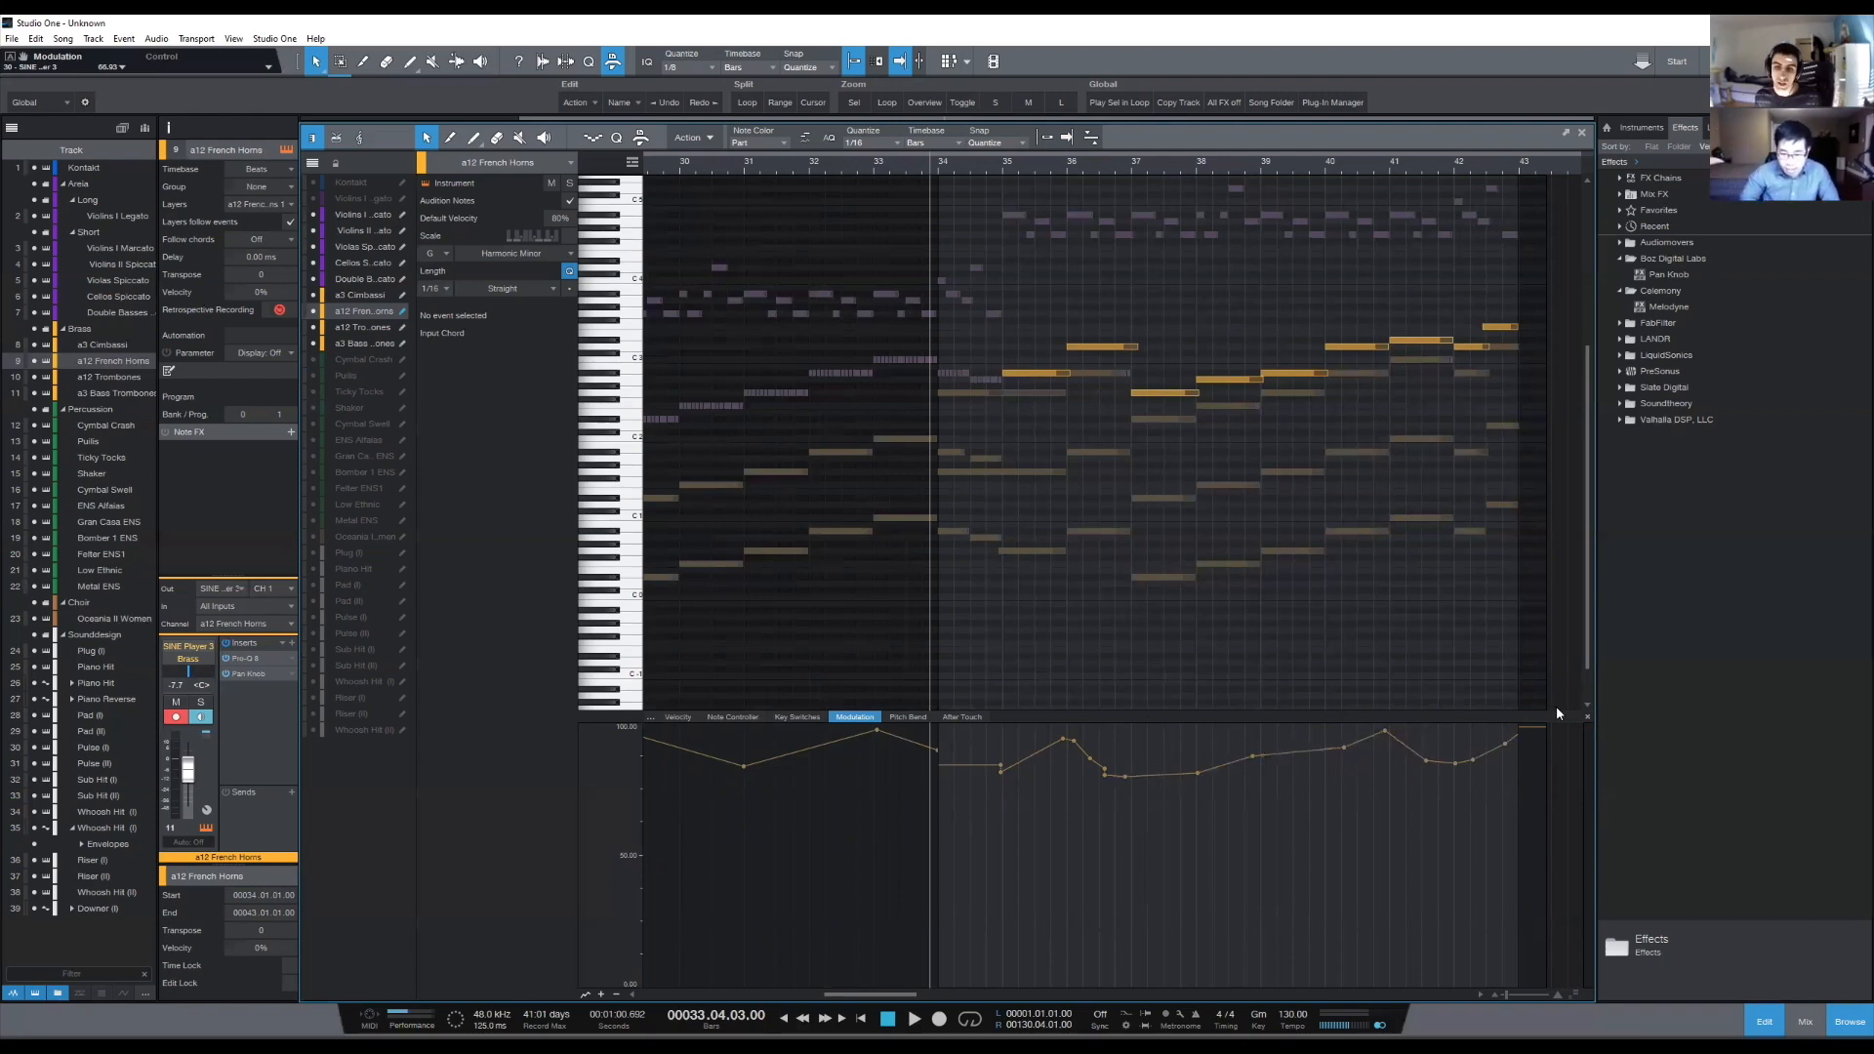
- Even out the modulation curve's start at bar 35, raise all its points from there to bar 43 slightly, and play the section
drag(1000, 765, 1001, 772)
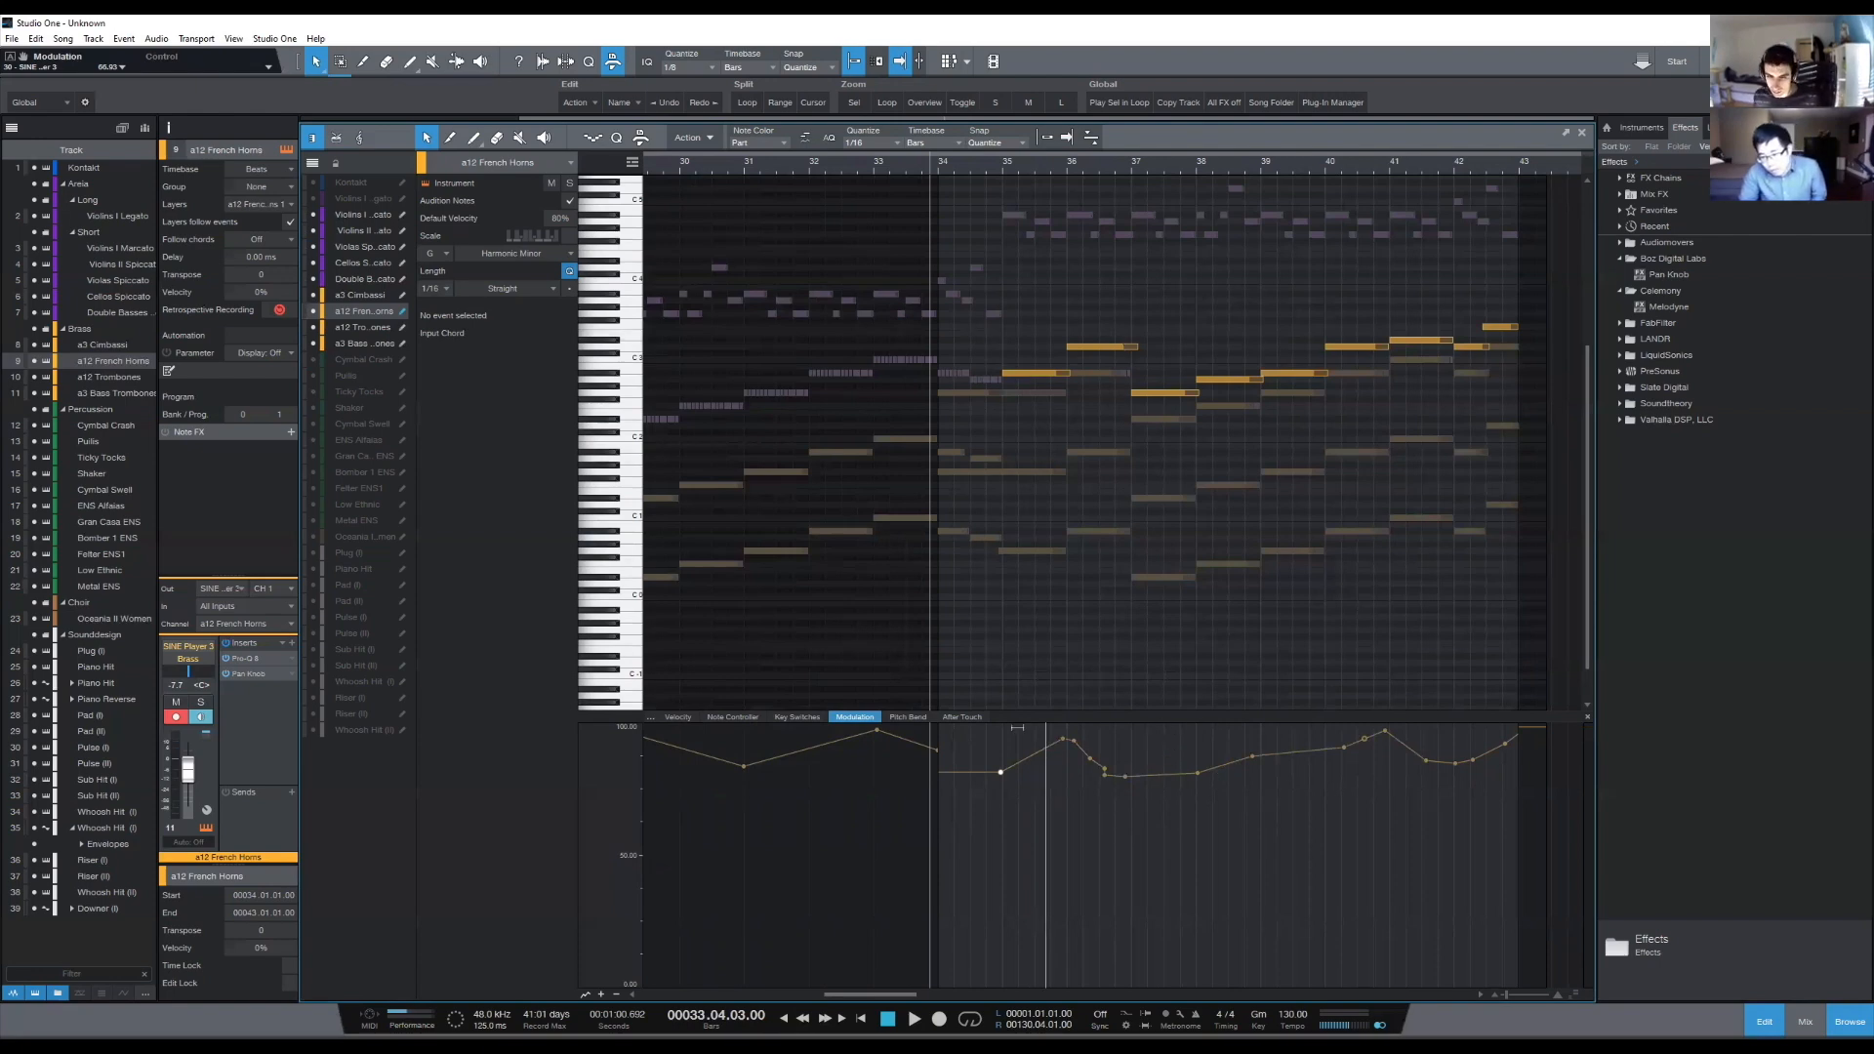
drag(1528, 765, 945, 775)
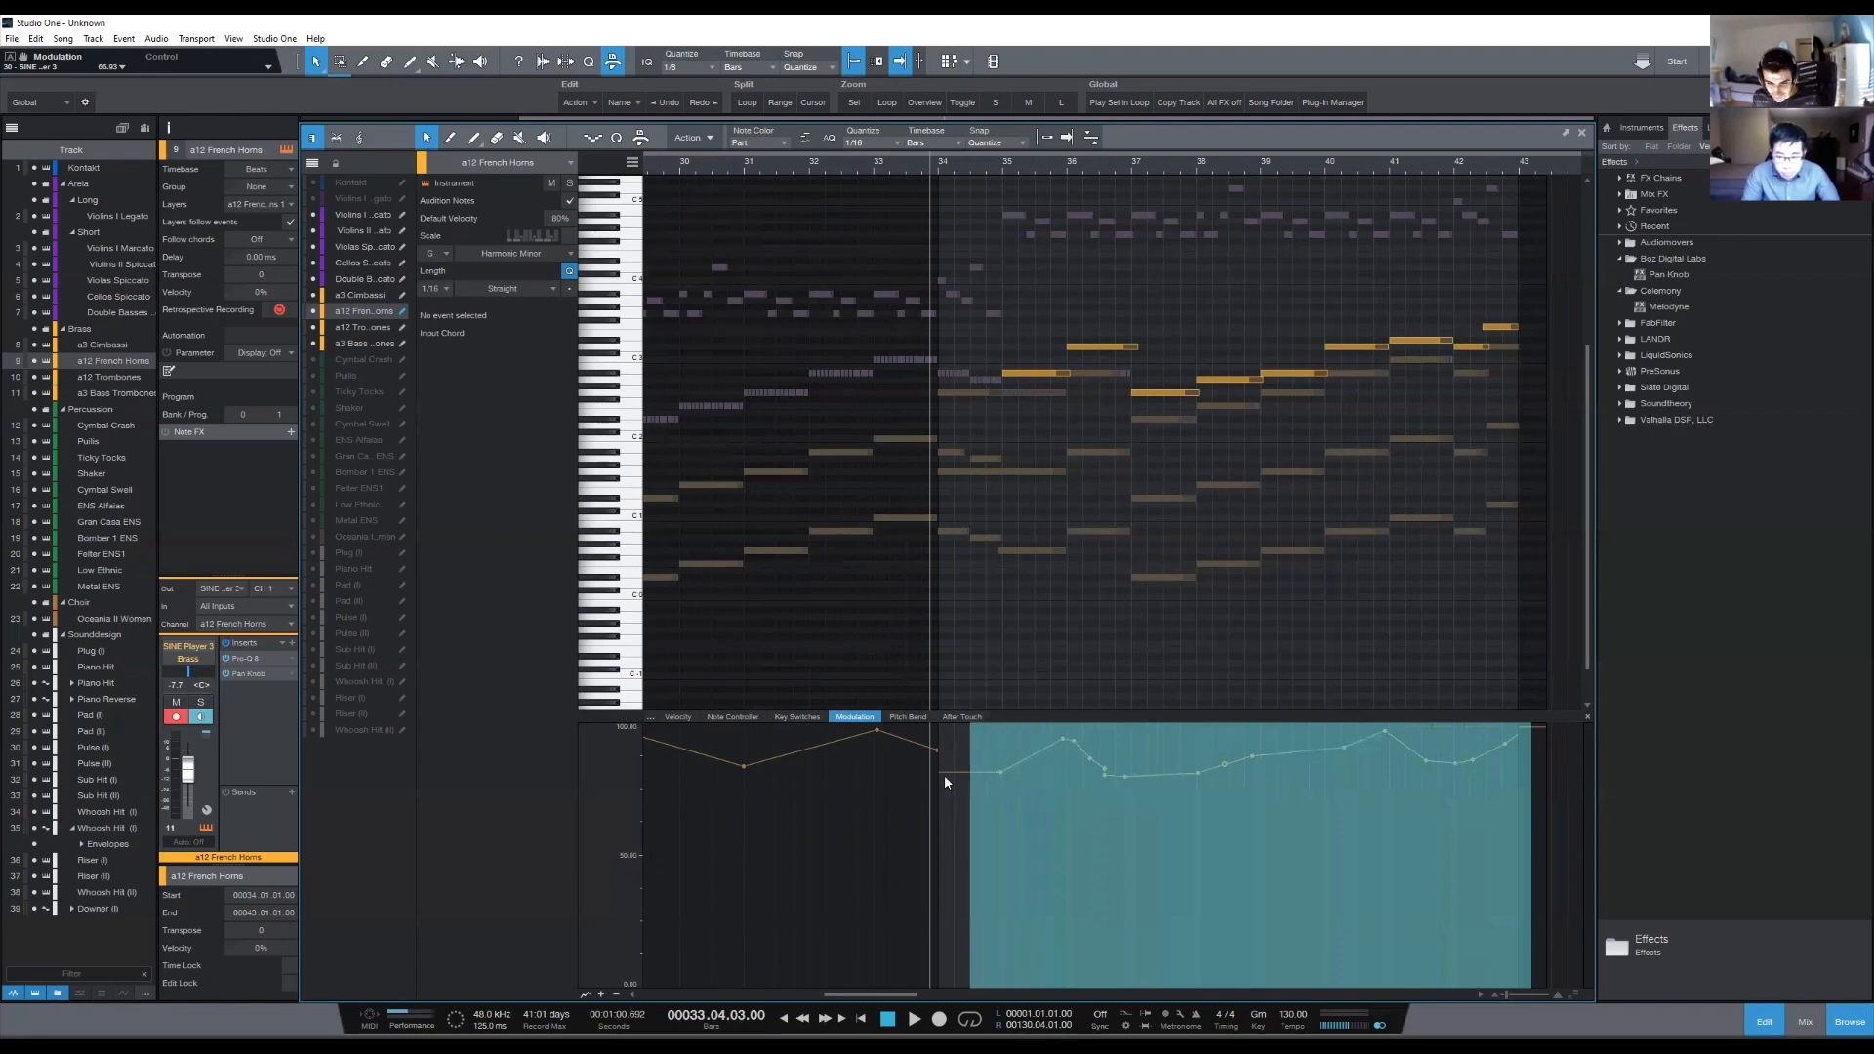
drag(1075, 744, 1075, 732)
key(space)
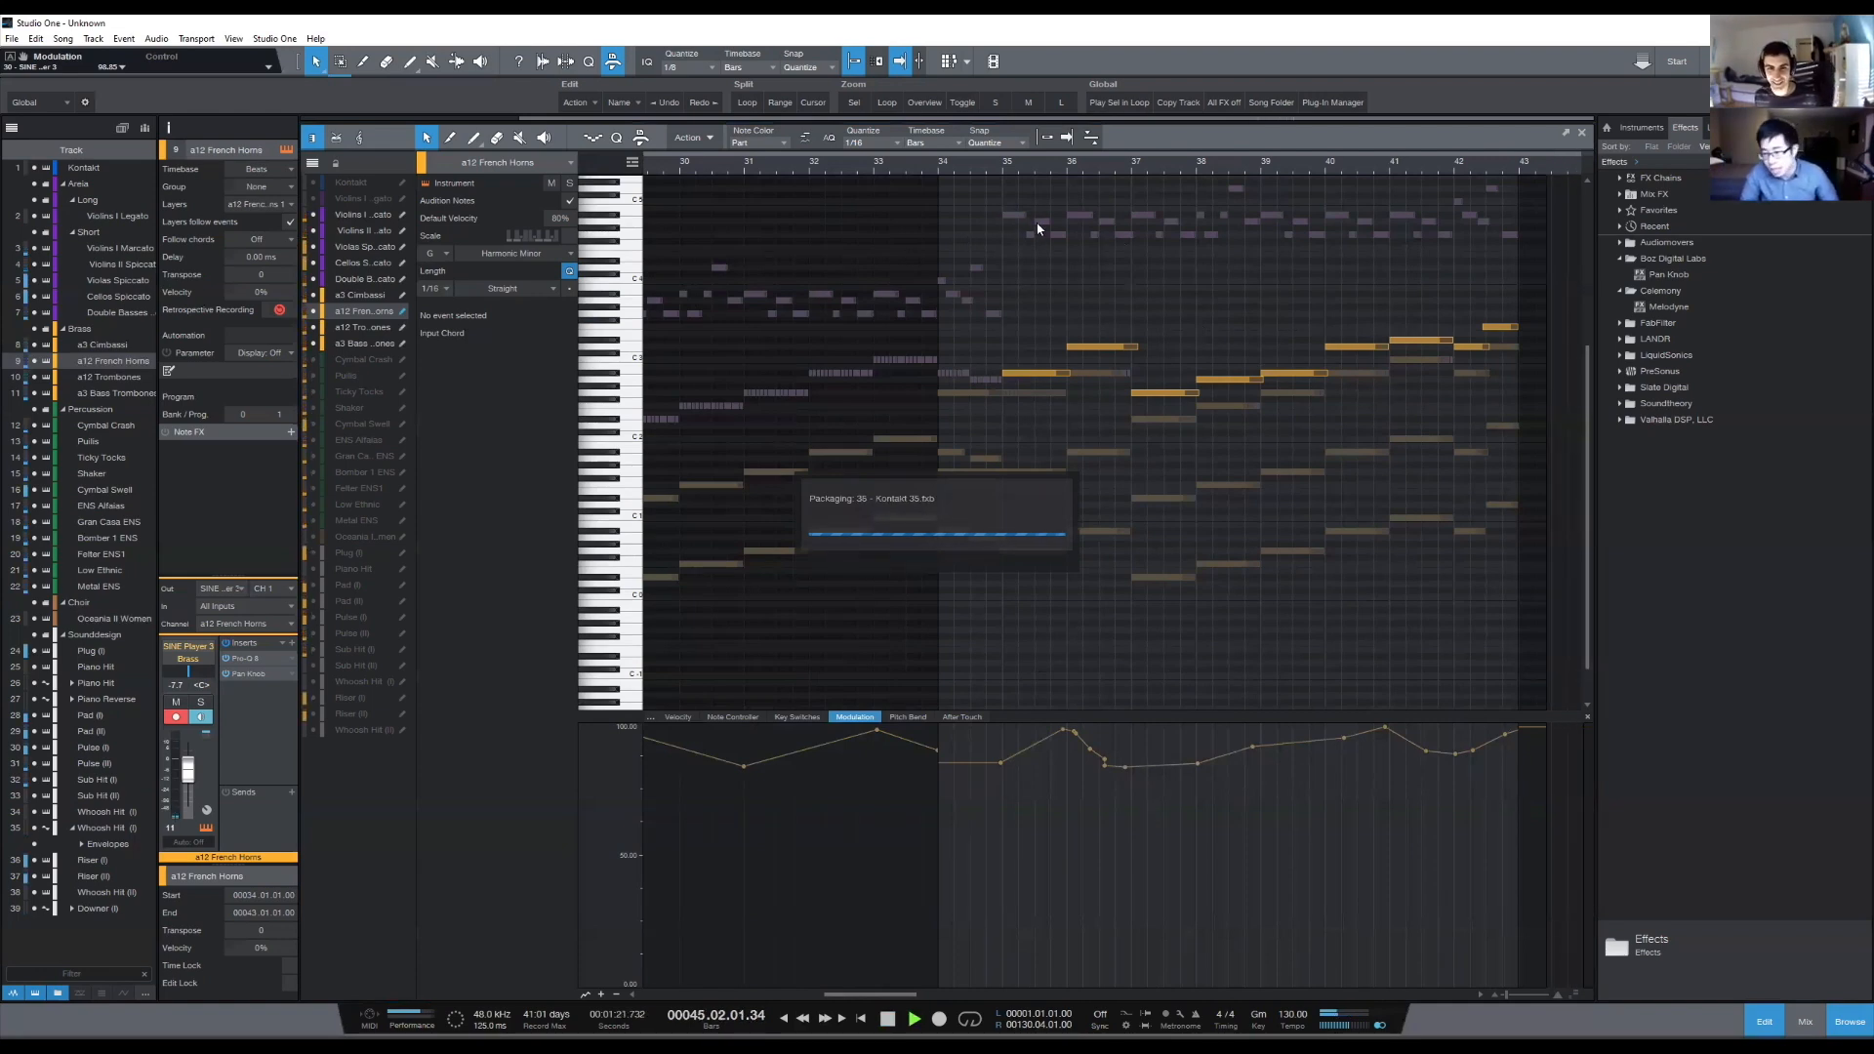
- Stop playback, open the a3 Cimbassi part and place the playback cursor just before bar 35
key(space)
scroll(1031, 174, down, 1)
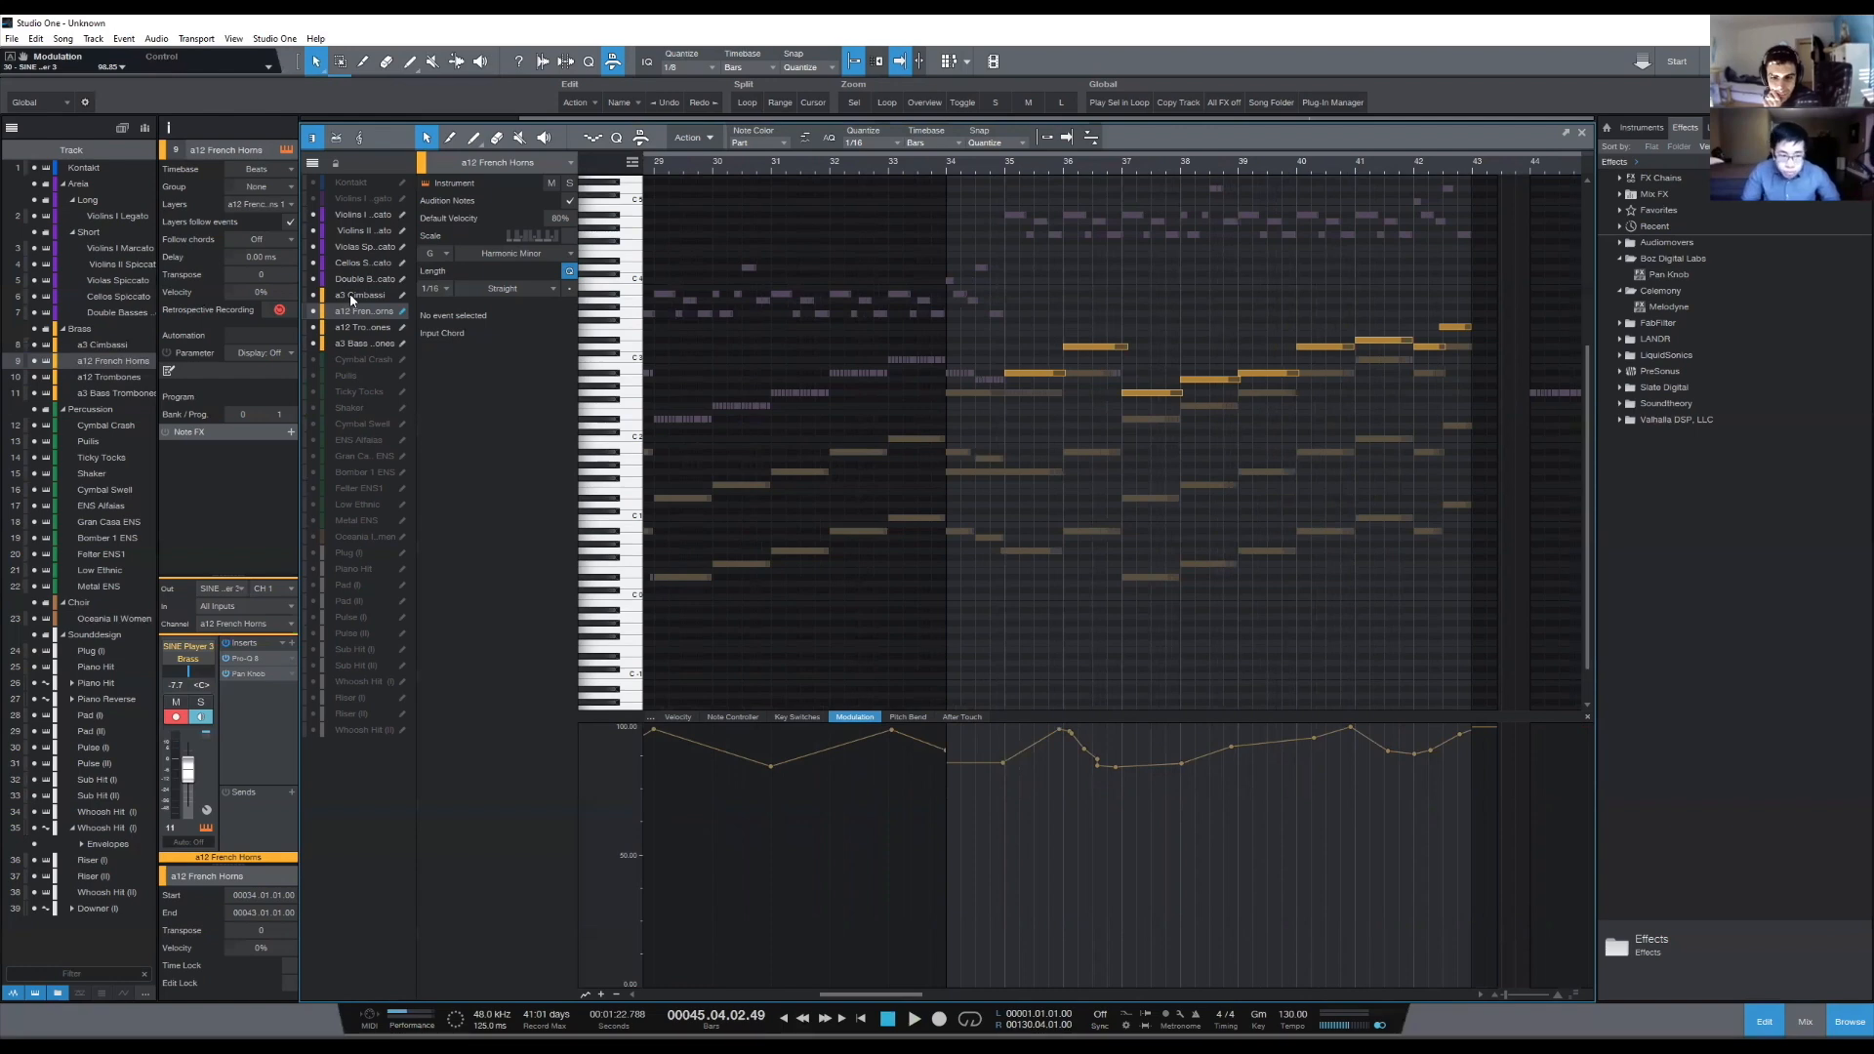
click(1008, 164)
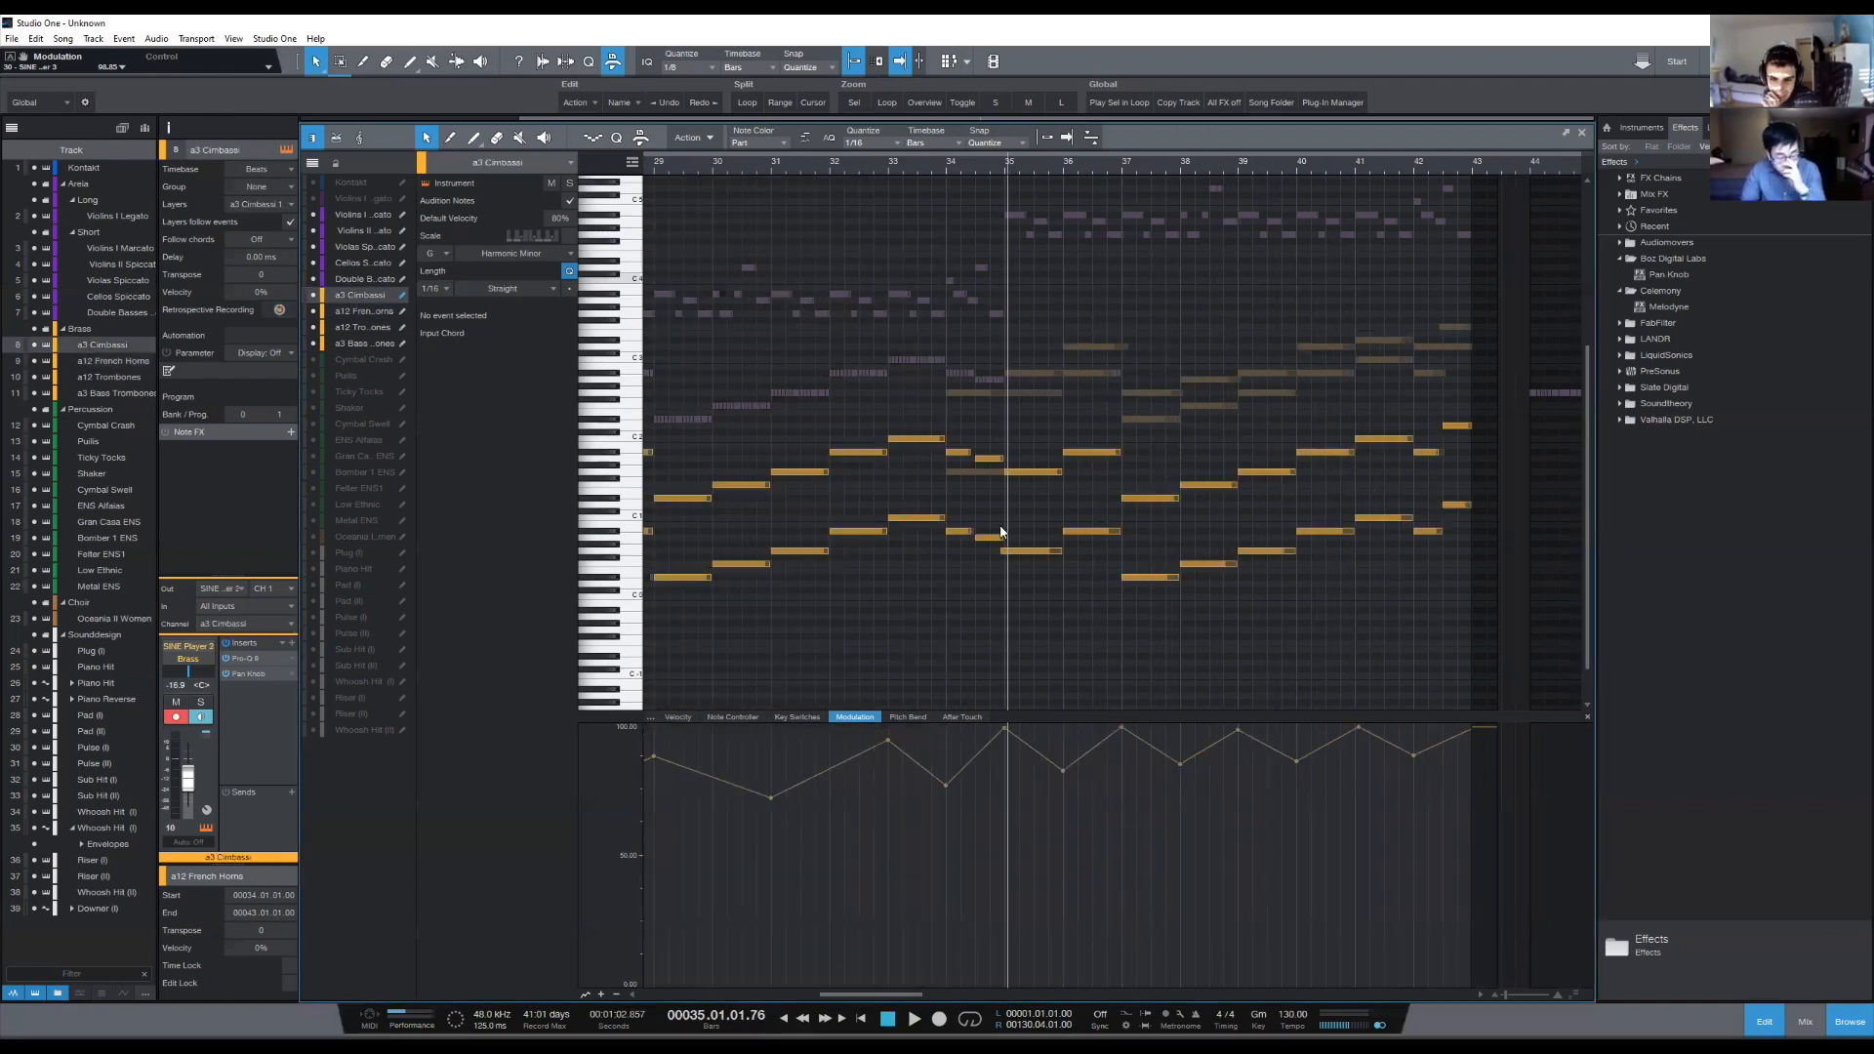
click(994, 165)
scroll(994, 165, up, 2)
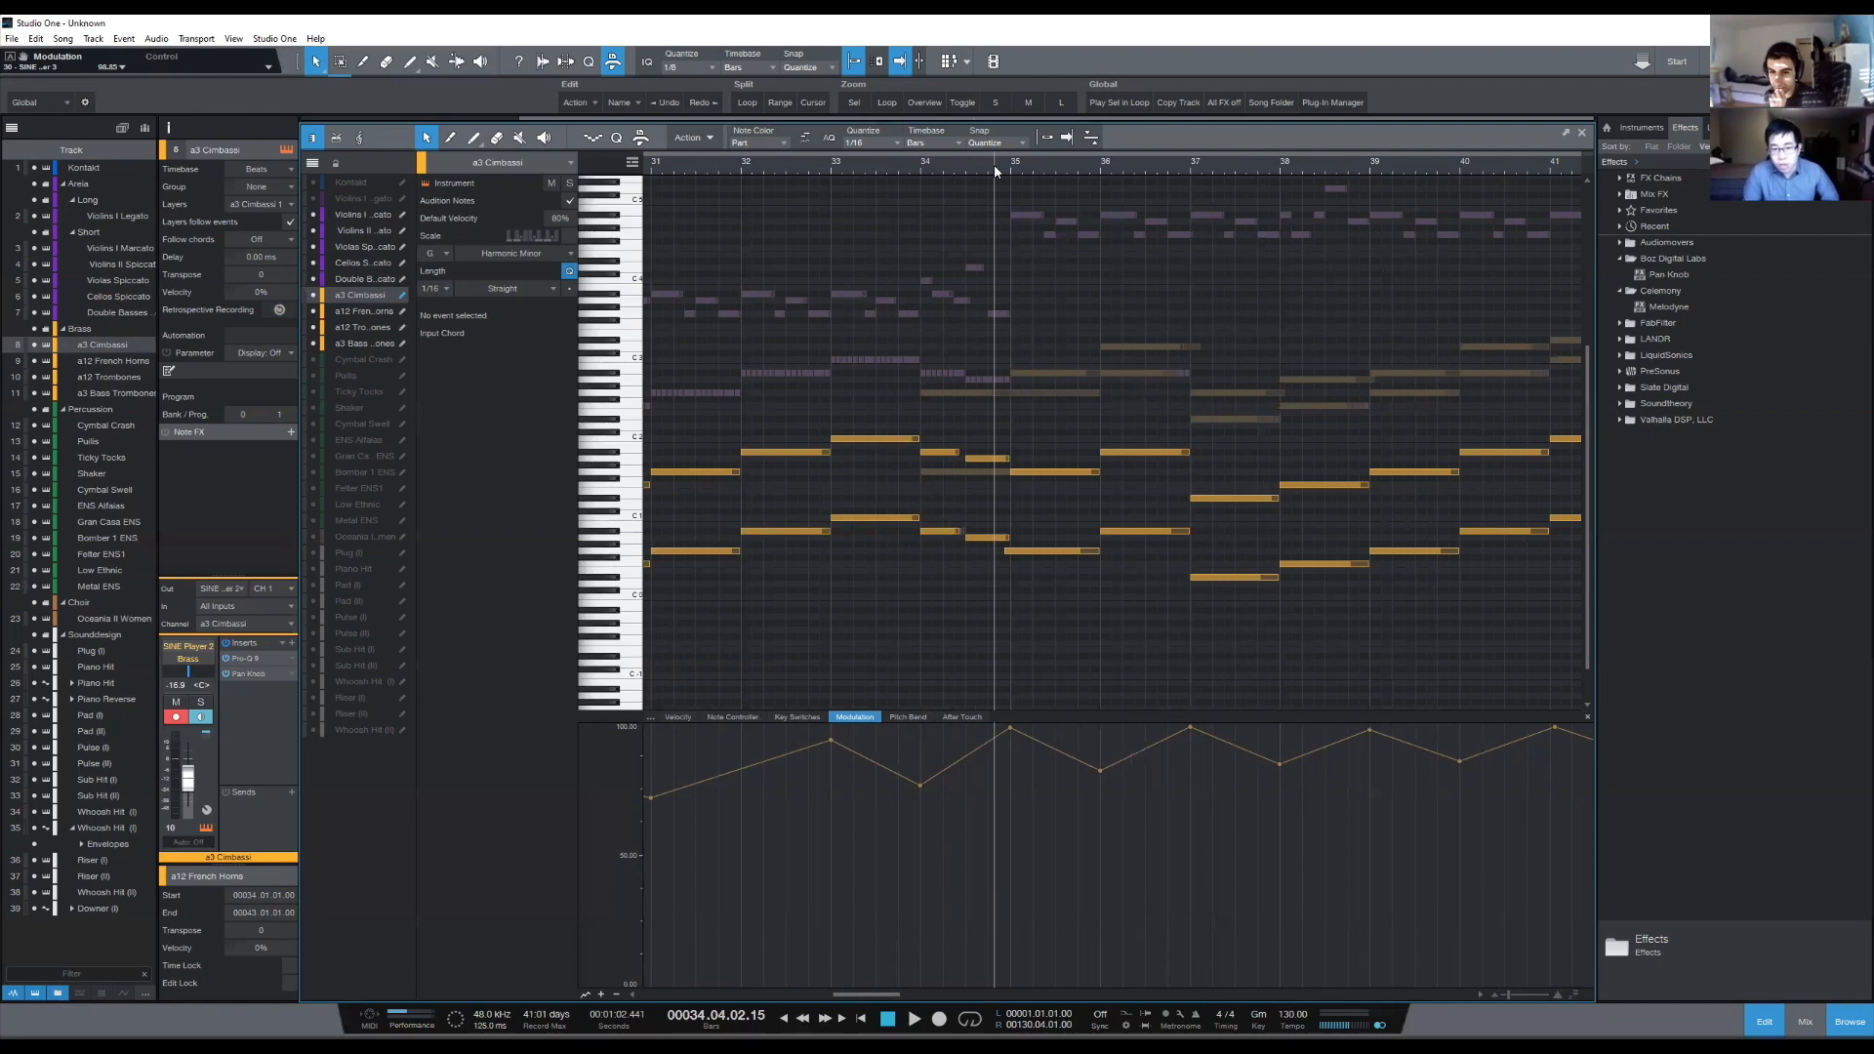
drag(1191, 168, 1175, 169)
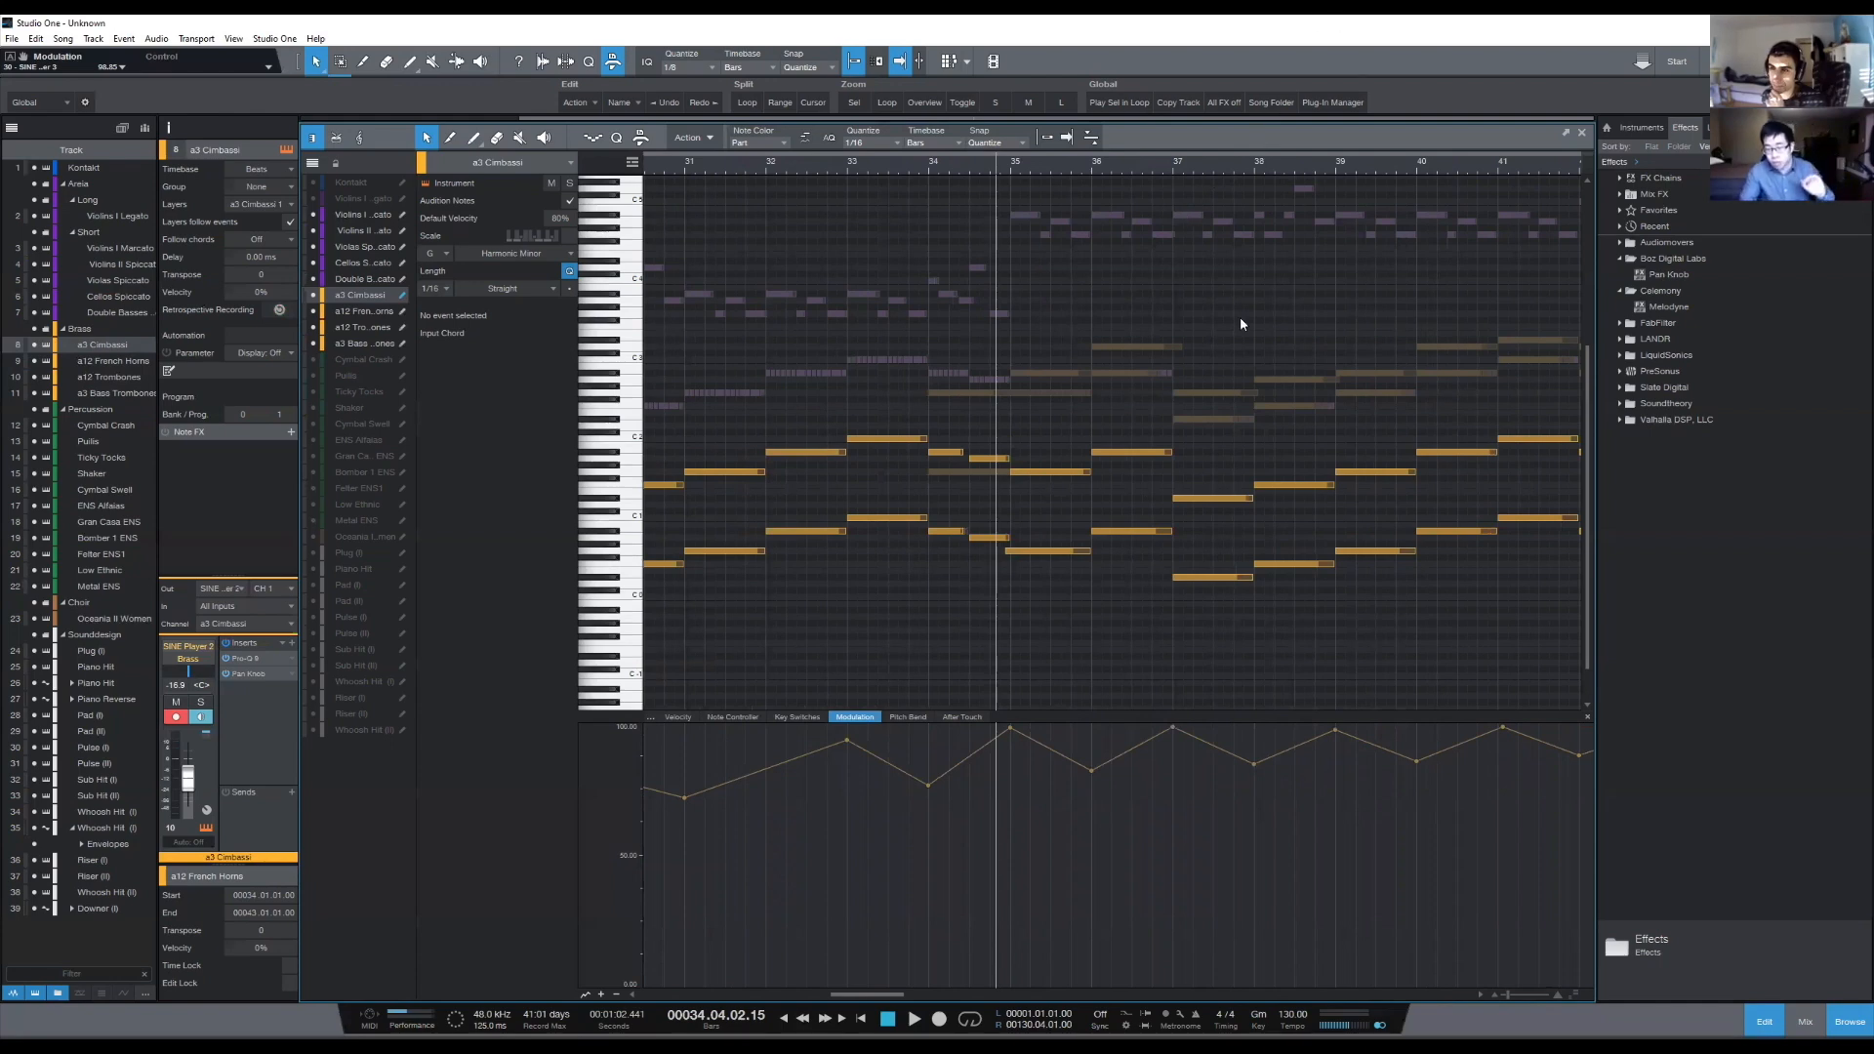
scroll(1259, 332, up, 1)
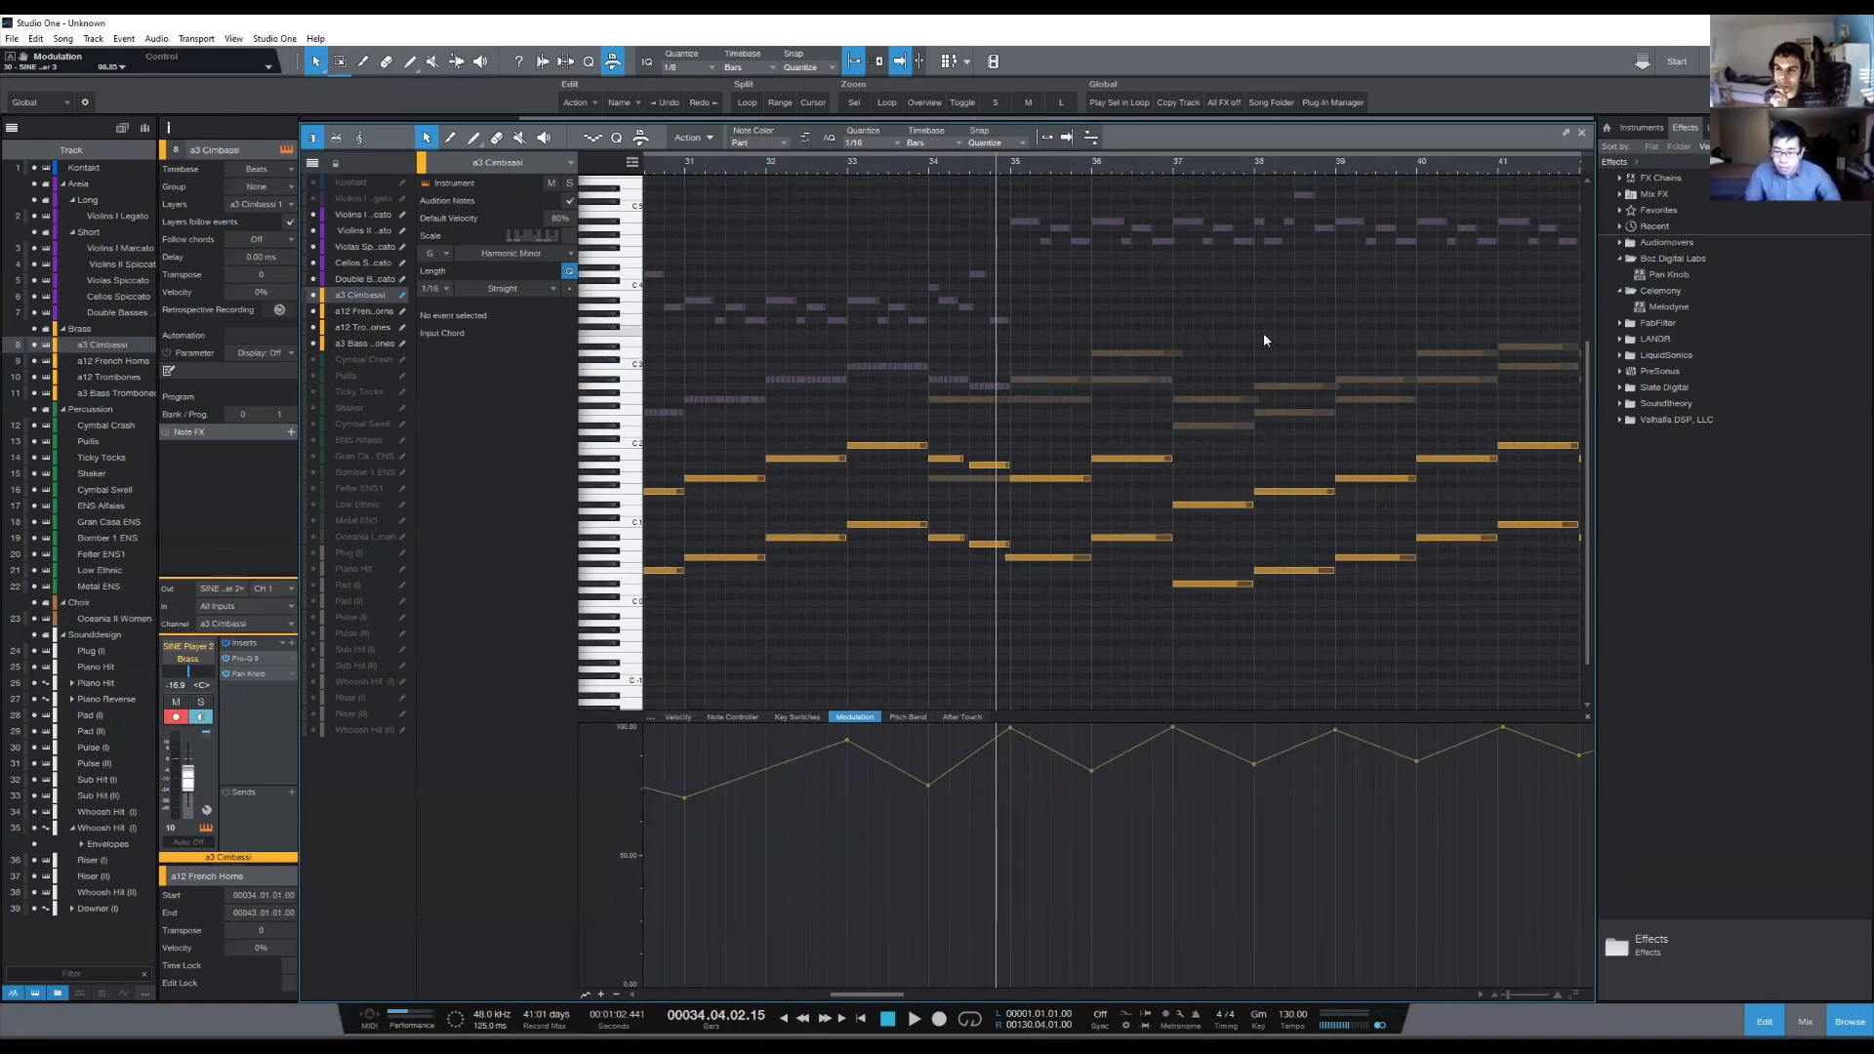
drag(1149, 177, 924, 174)
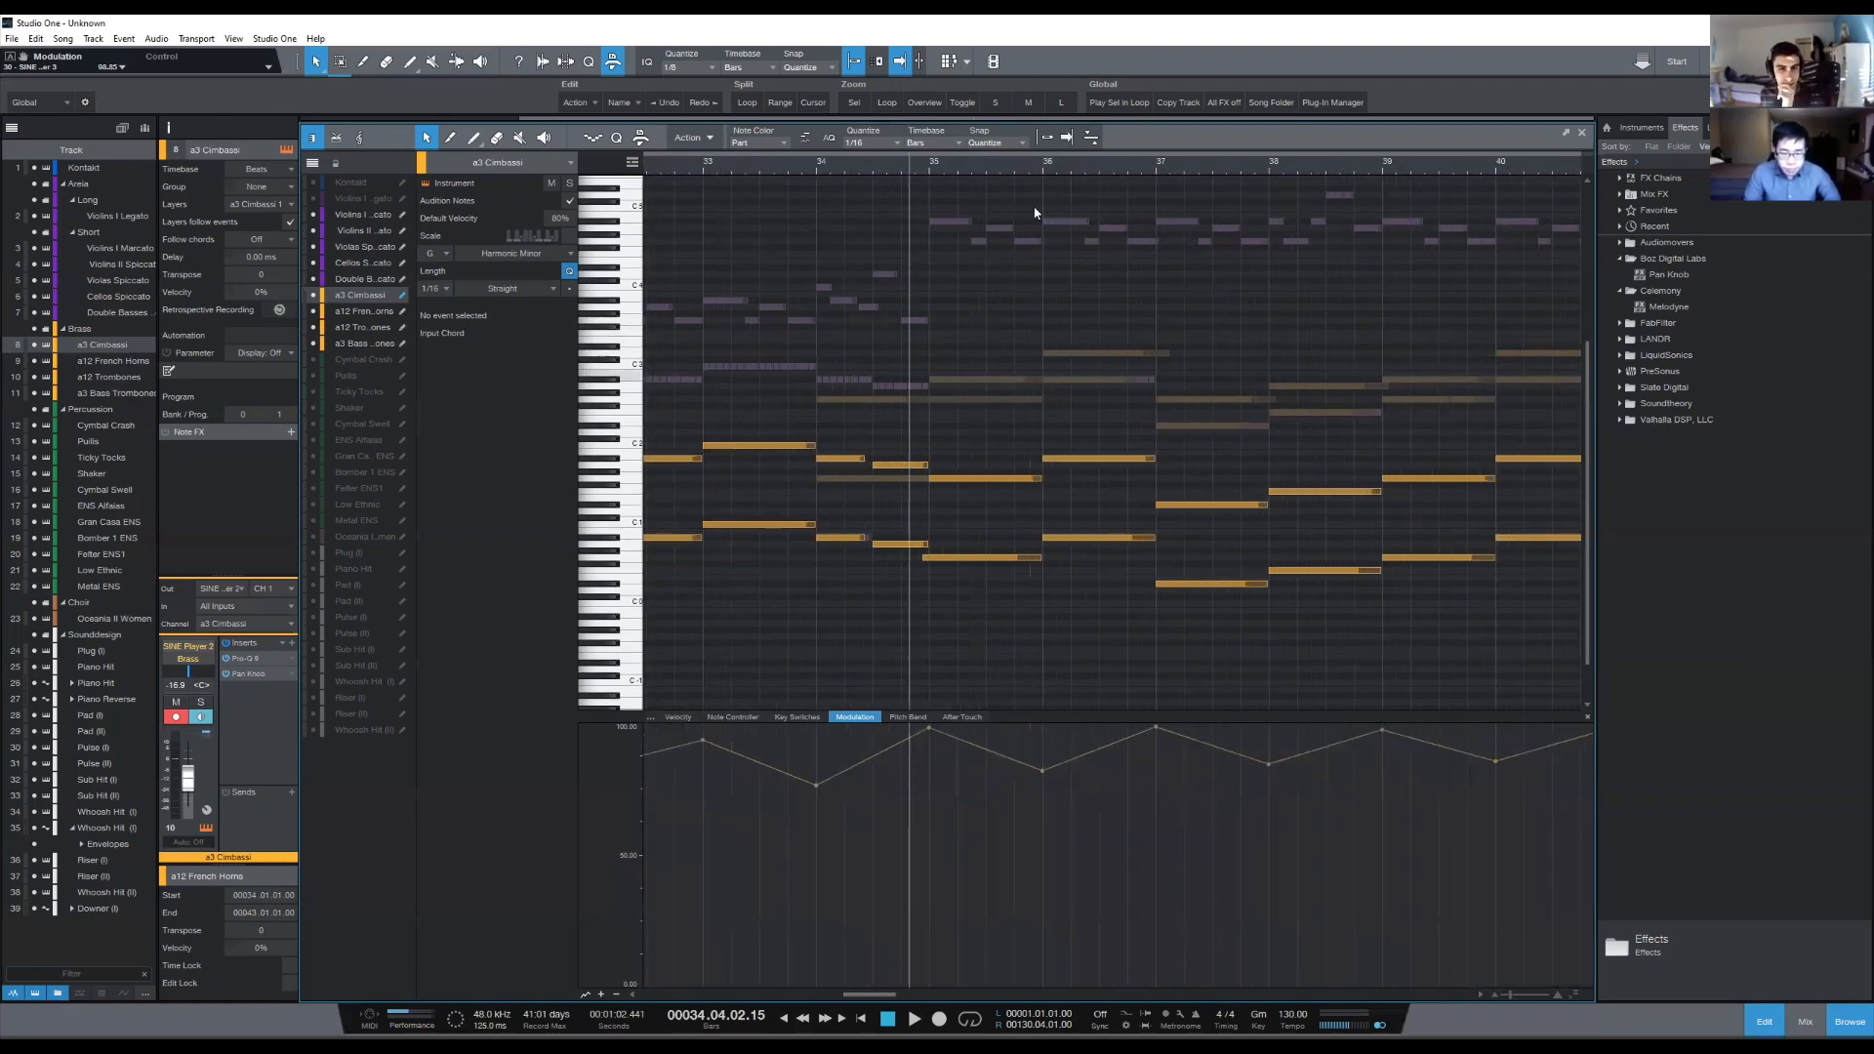
click(924, 173)
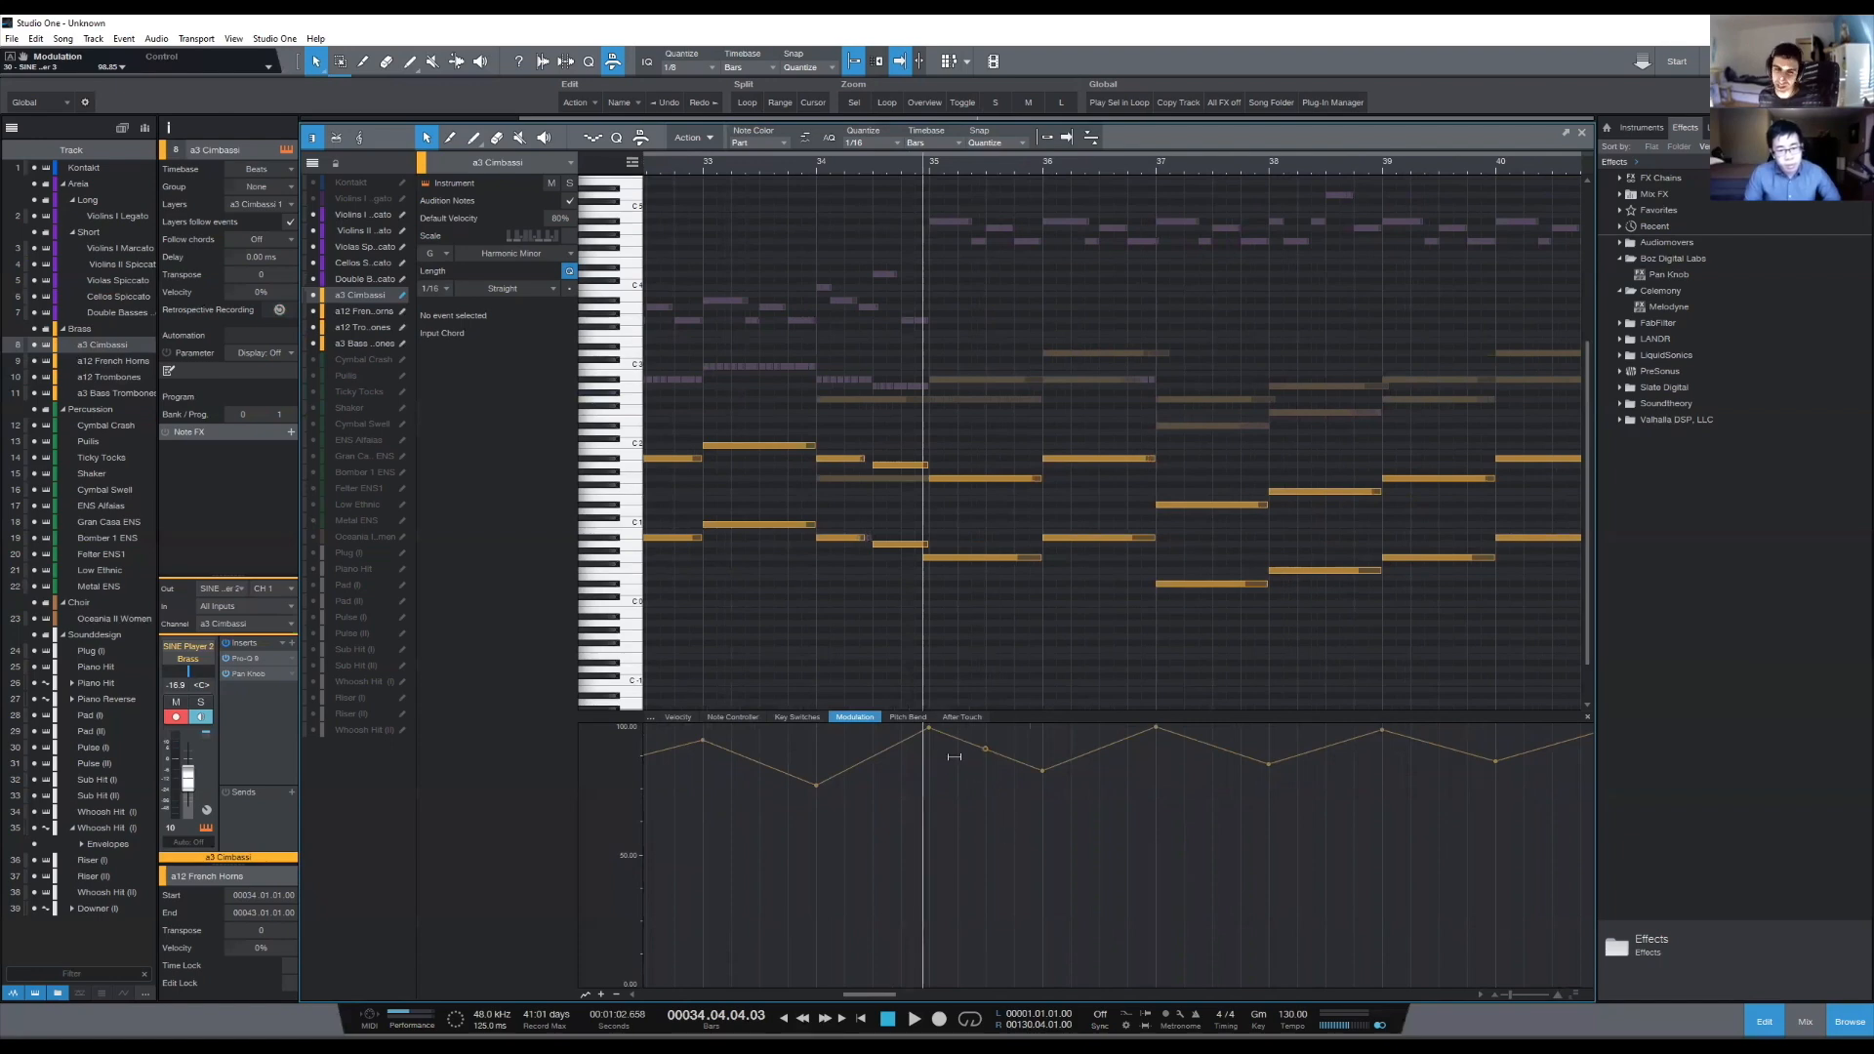
drag(1450, 173, 1356, 174)
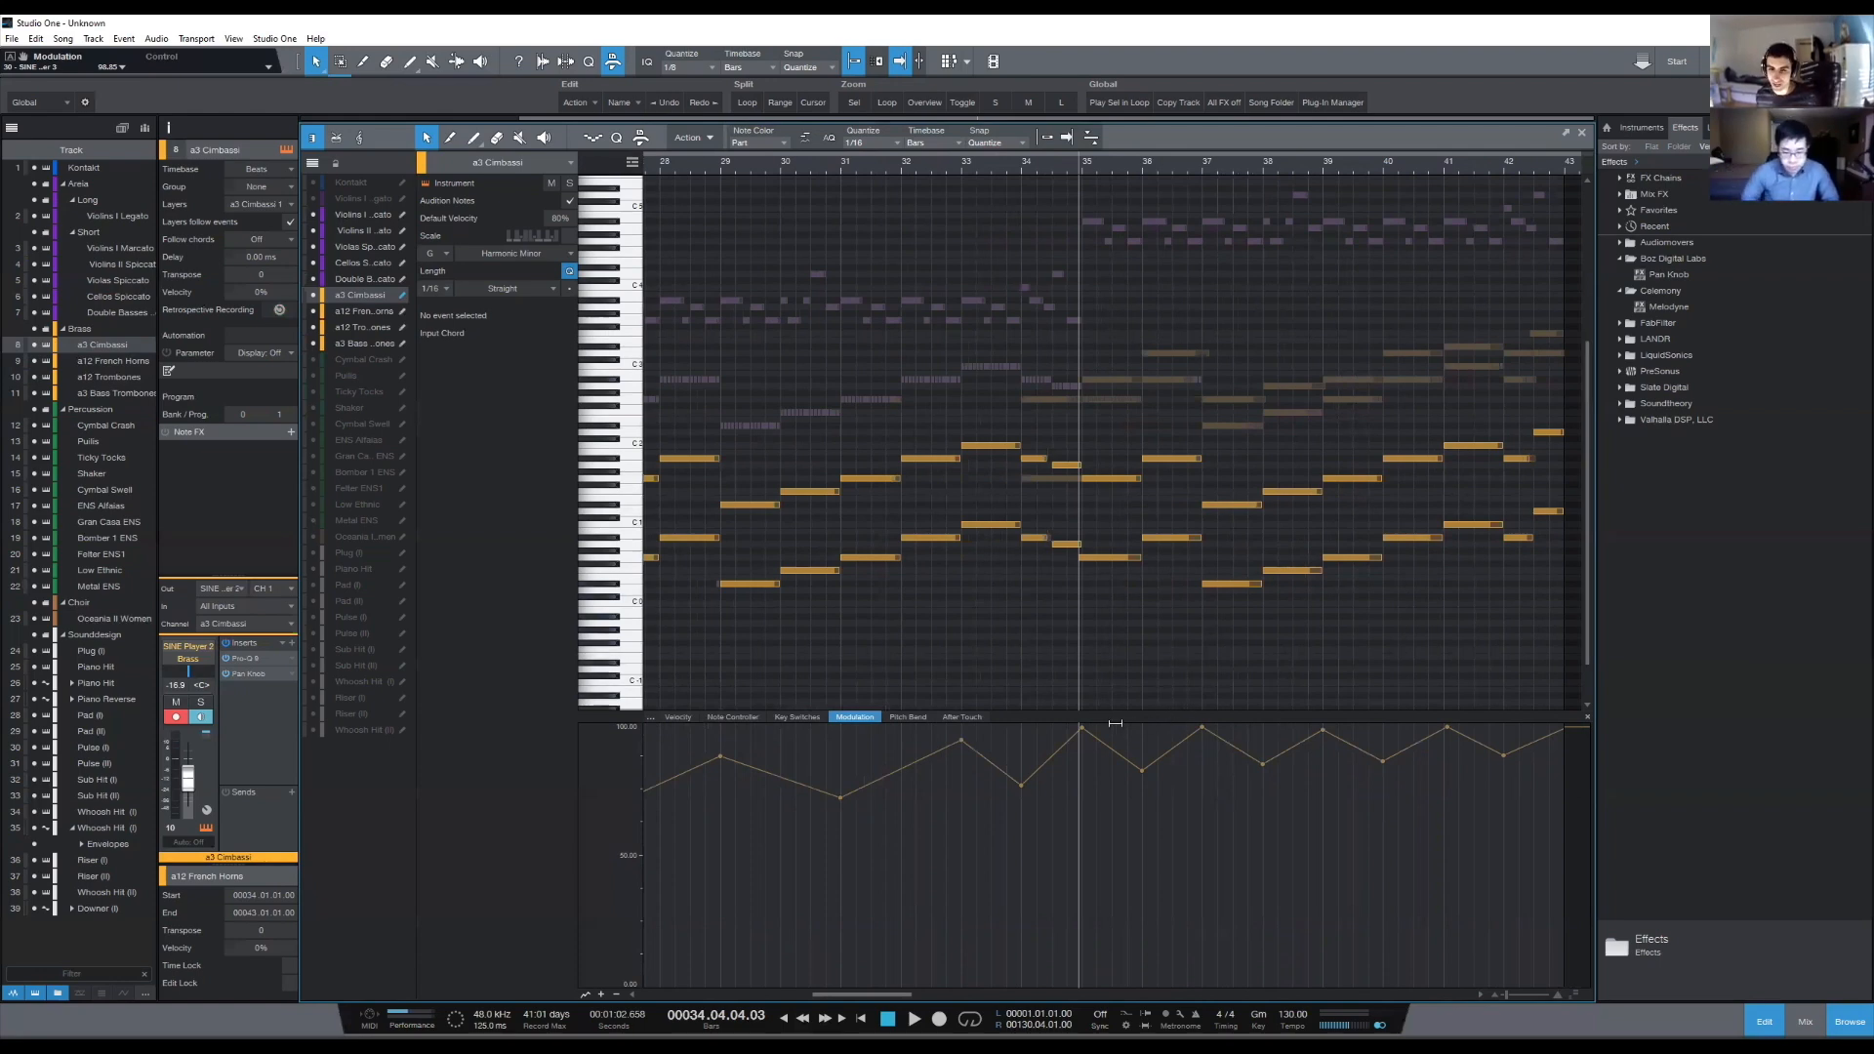
- Try a short modulation dip just after bar 37 on the a3 Cimbassi and marquee over the notes from bar 37 onward
mouse_move(1198, 383)
mouse_down()
mouse_move(1473, 603)
mouse_move(1529, 623)
mouse_up()
drag(1200, 296, 1542, 600)
click(1429, 666)
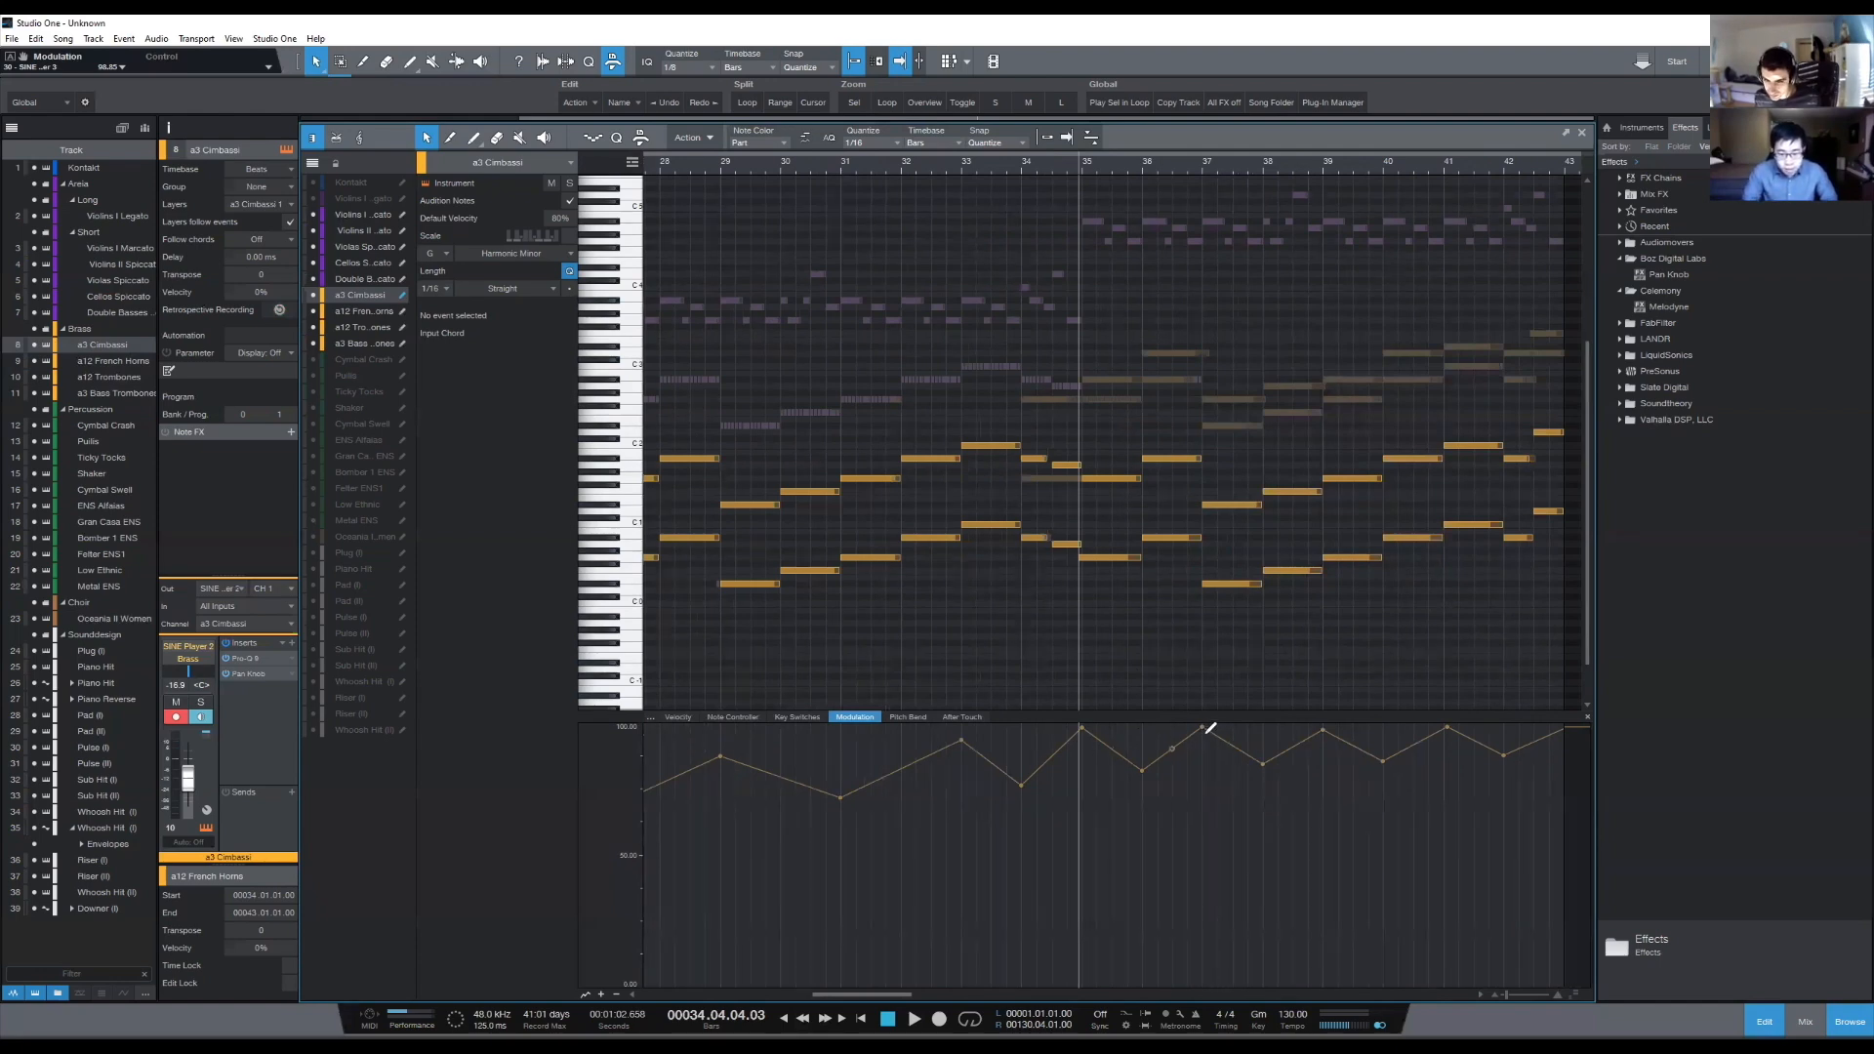
drag(1210, 730, 1238, 752)
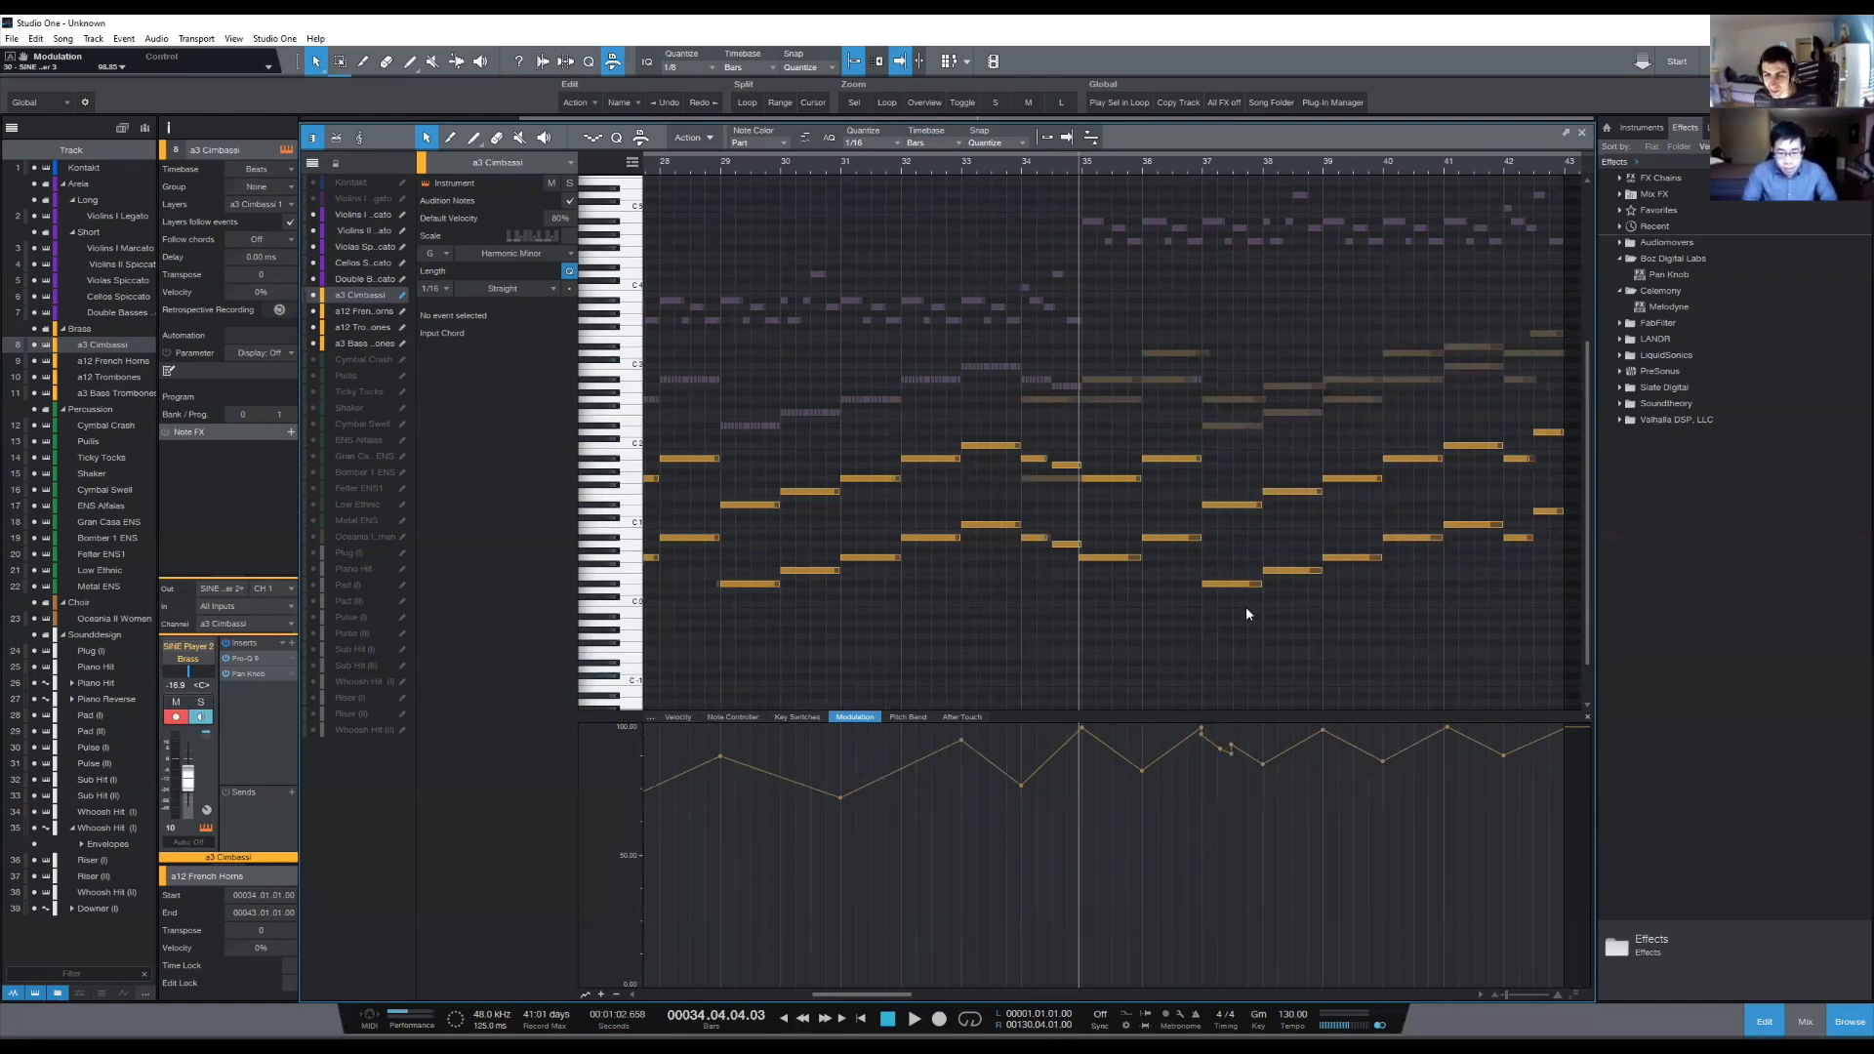
click(1202, 167)
drag(1257, 325, 1501, 661)
click(1500, 663)
drag(1209, 421, 1335, 631)
click(1335, 630)
drag(1199, 303, 1439, 594)
click(1430, 629)
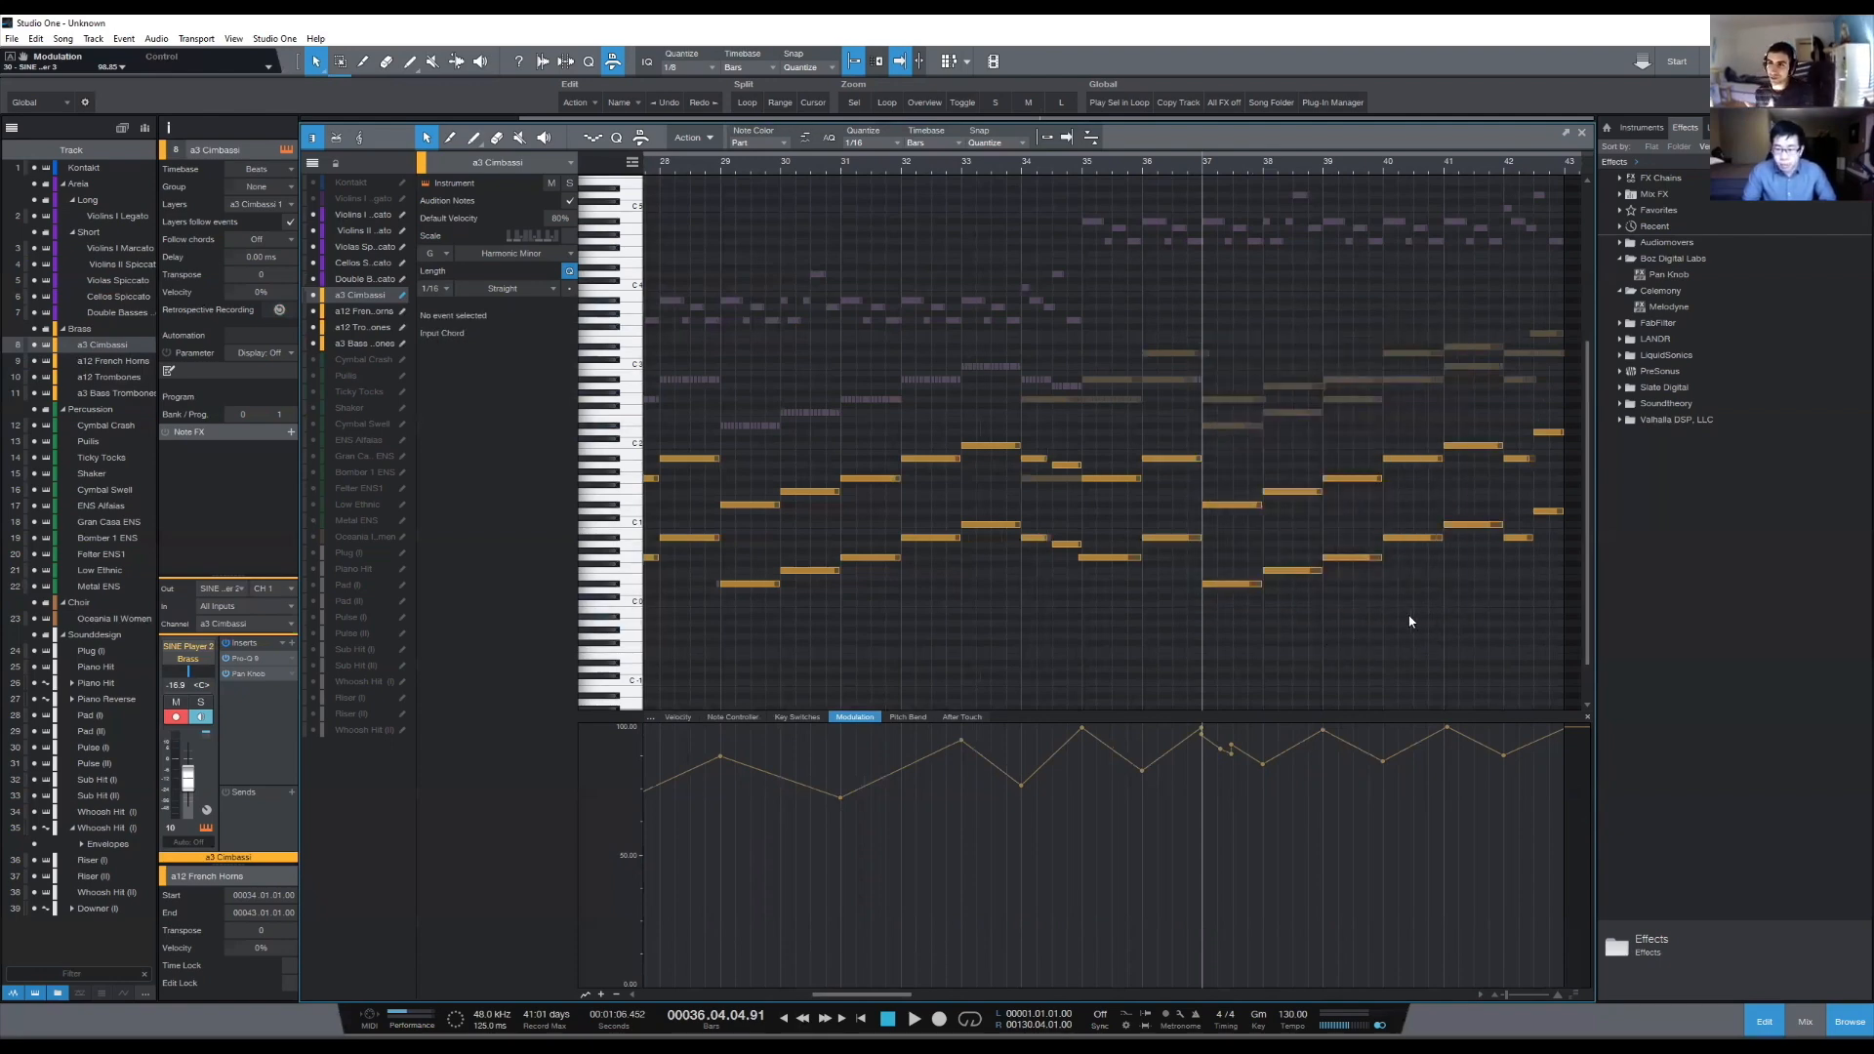
- Redraw the a3 Cimbassi modulation curve from bar 34 to bar 43, with a peak at bar 36, a dip around bar 38 and a rise toward bar 41
click(1083, 167)
mouse_move(1206, 730)
mouse_down()
mouse_move(1371, 773)
mouse_move(1406, 756)
mouse_up()
key(ctrl+z)
mouse_move(1209, 727)
mouse_down()
mouse_move(1344, 767)
mouse_move(1456, 728)
mouse_move(1504, 751)
mouse_up()
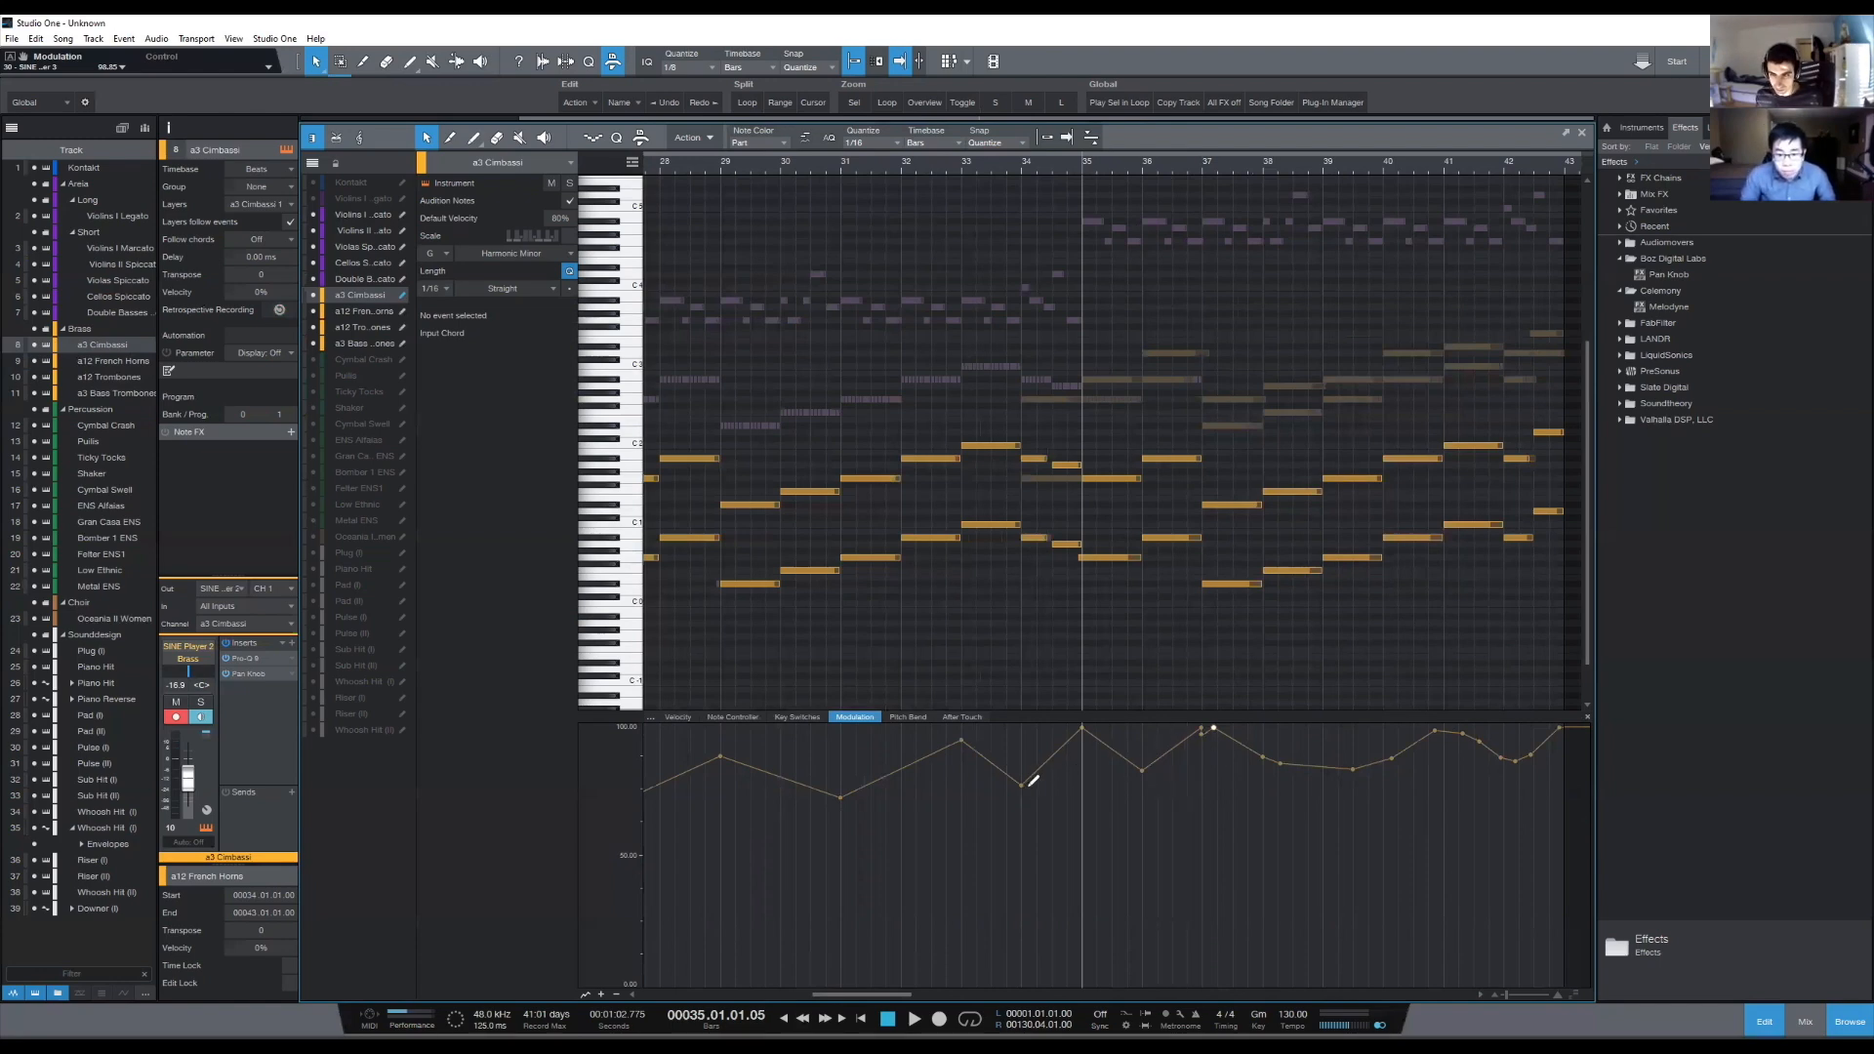
mouse_move(1036, 783)
mouse_down()
mouse_move(1176, 733)
mouse_move(1288, 767)
mouse_move(1520, 751)
mouse_move(1581, 713)
mouse_up()
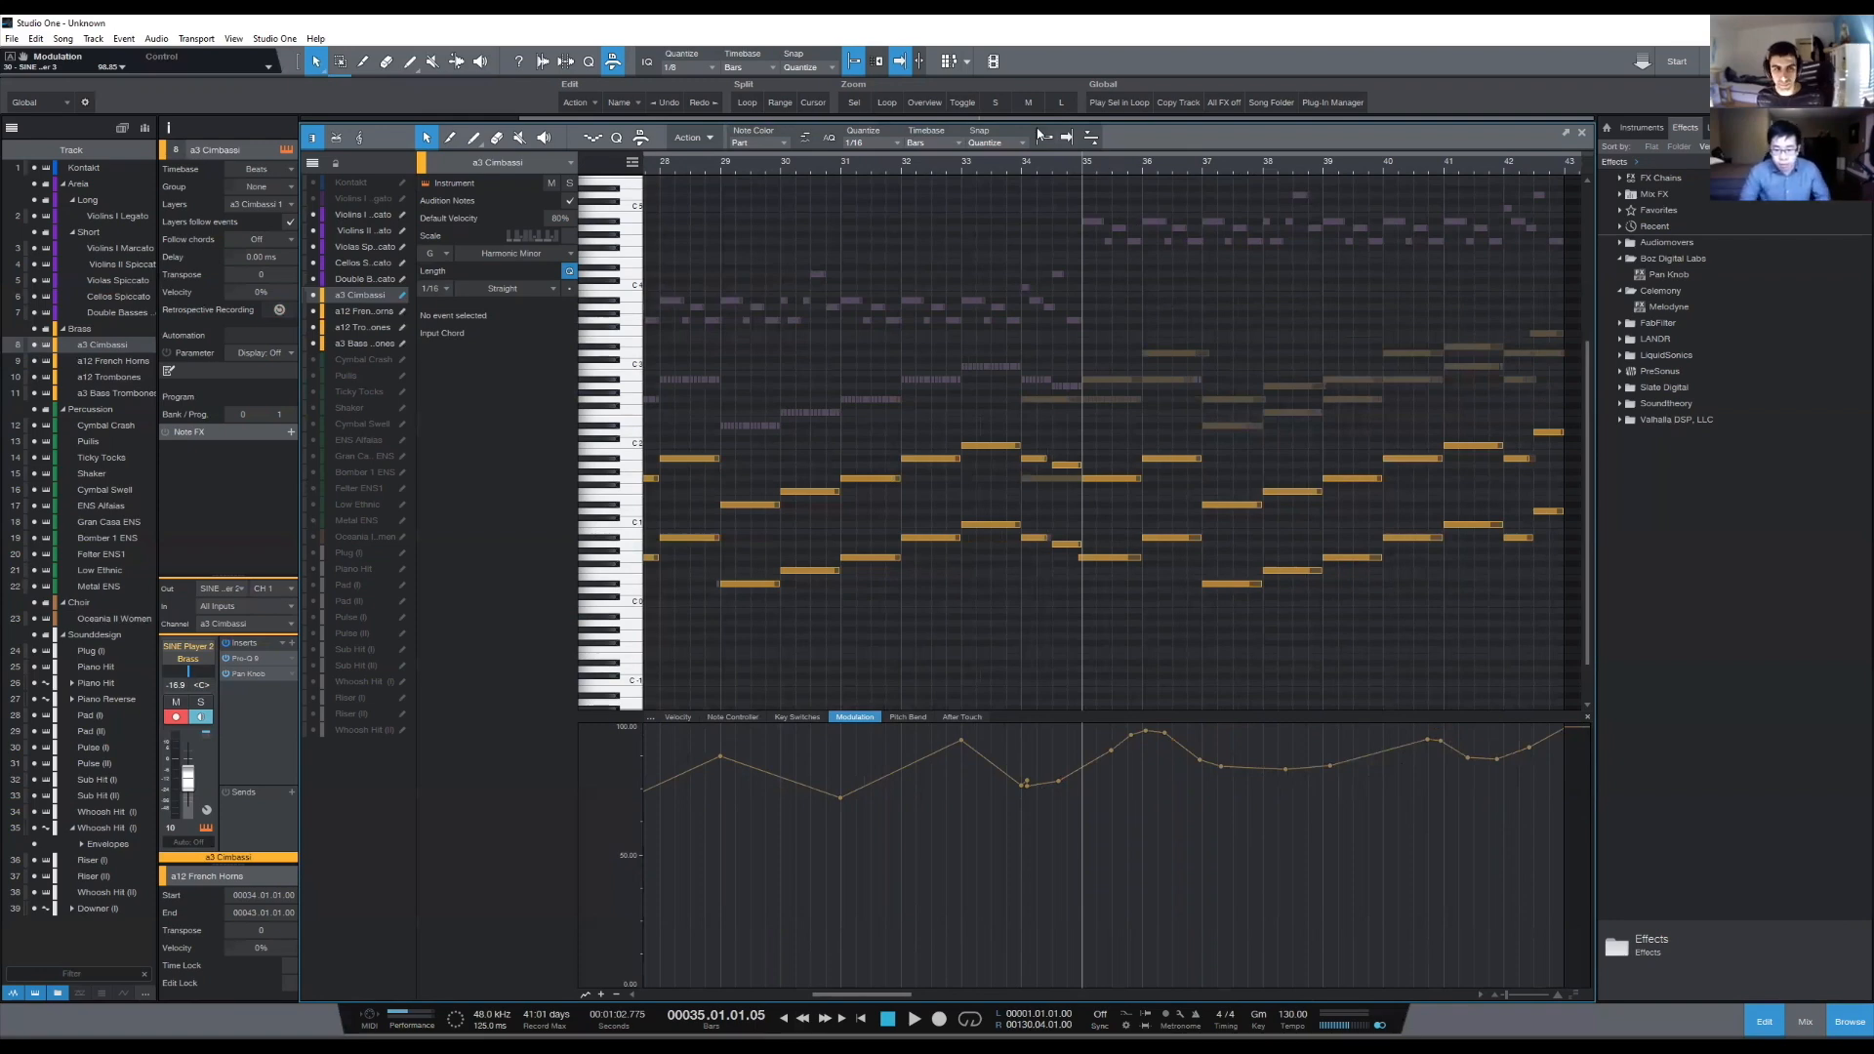
scroll(1240, 190, right, 1)
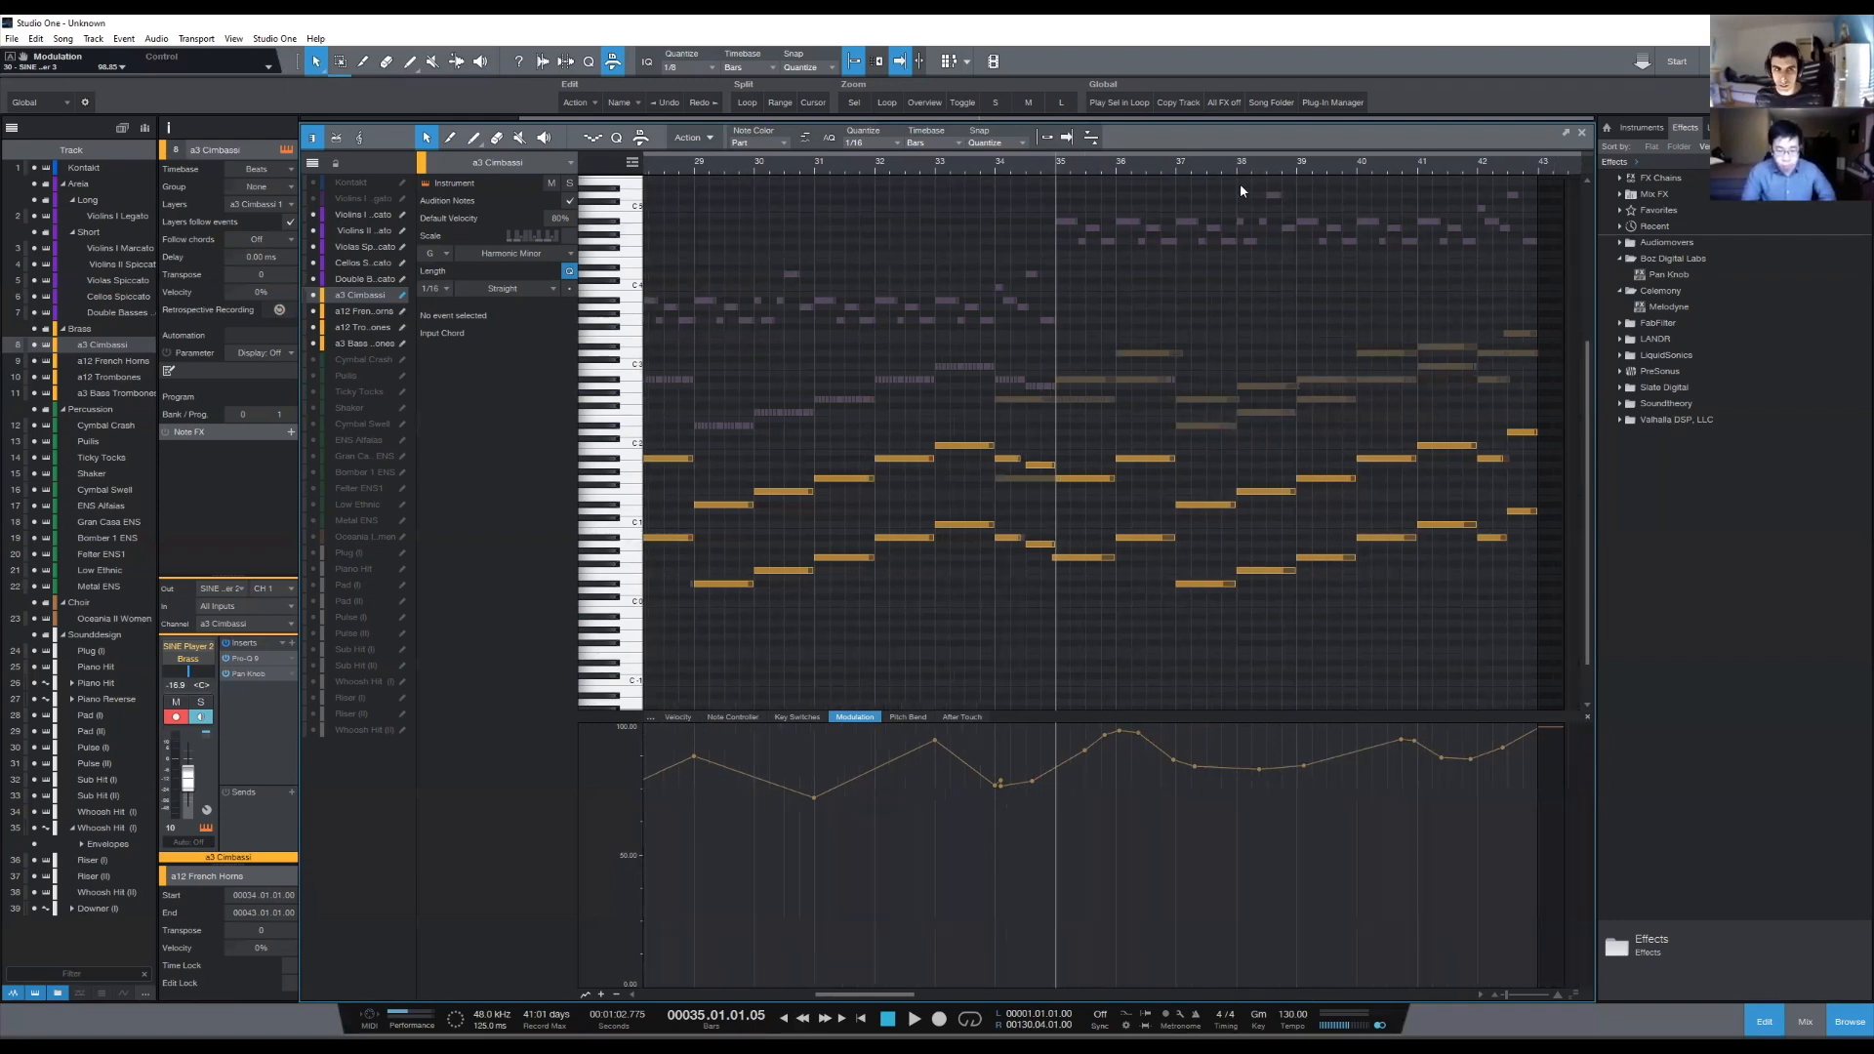
- Redraw the a12 Trombones modulation curve from bar 34 to bar 43, peaking at bars 36 and 41 with a dip near bar 38
click(363, 343)
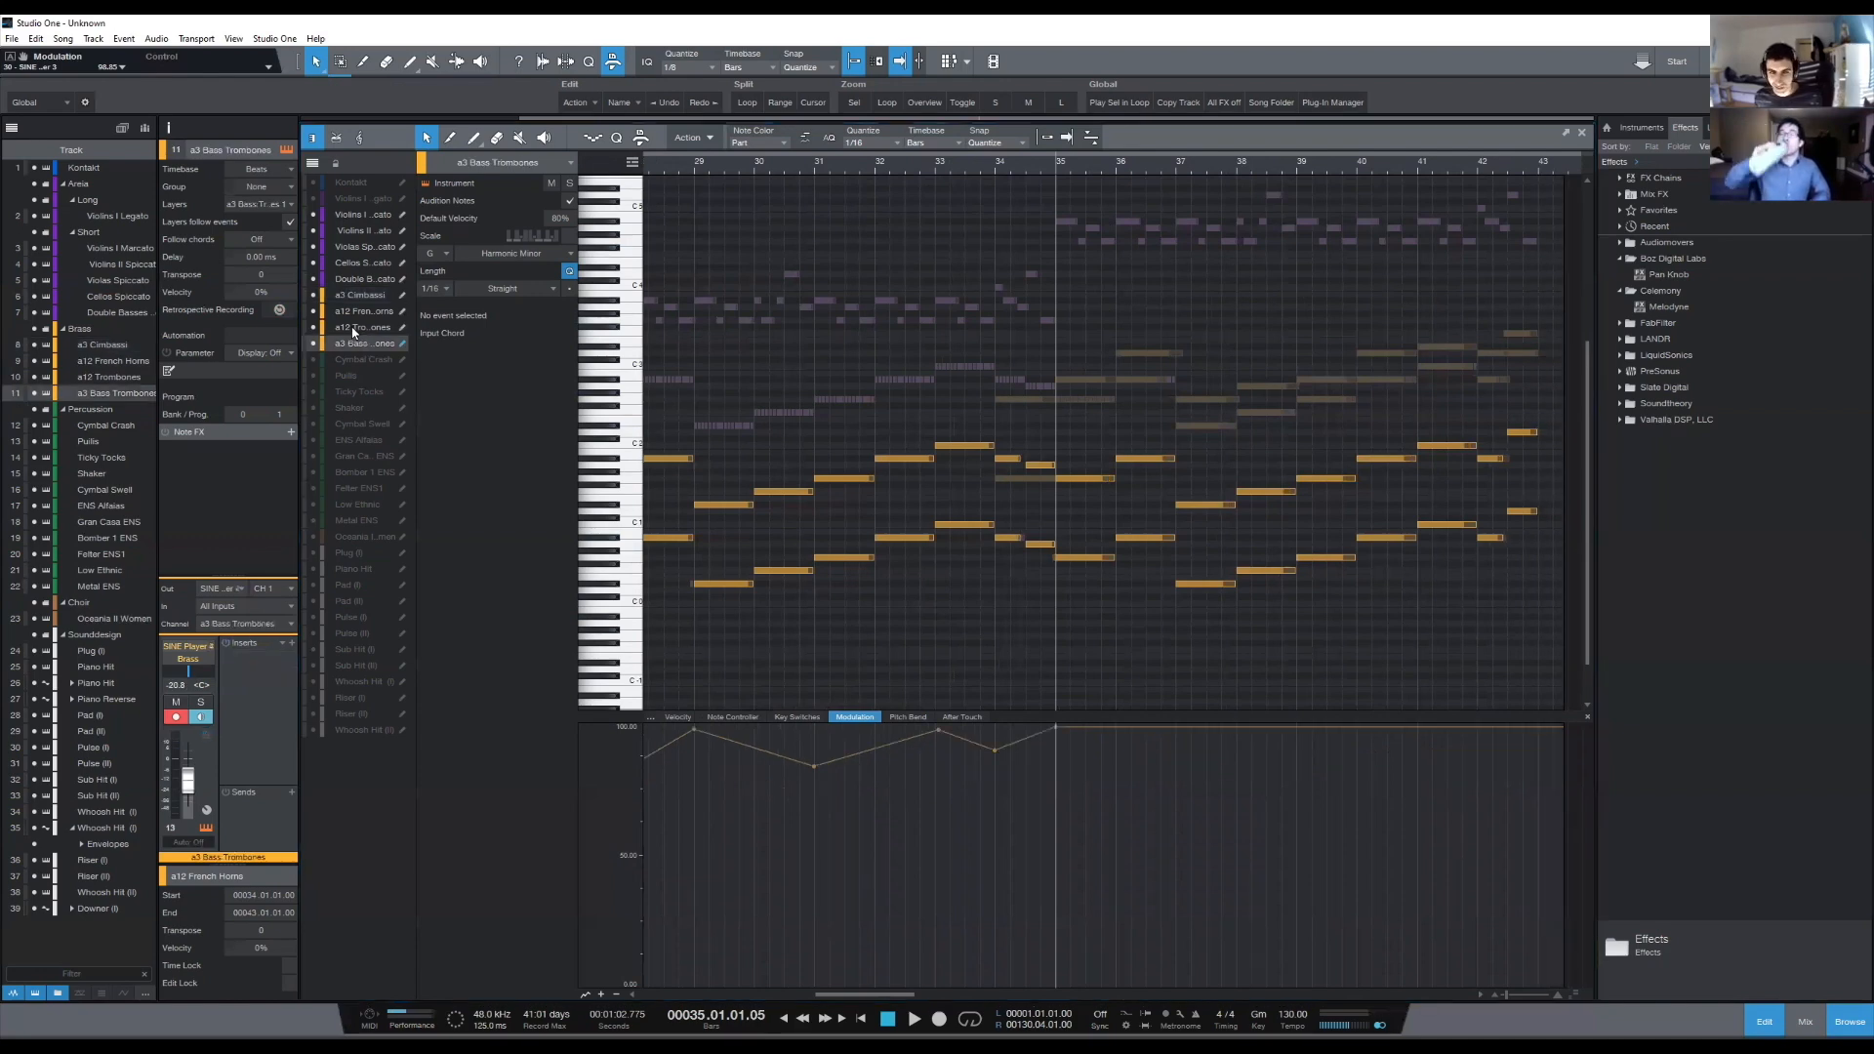
click(354, 327)
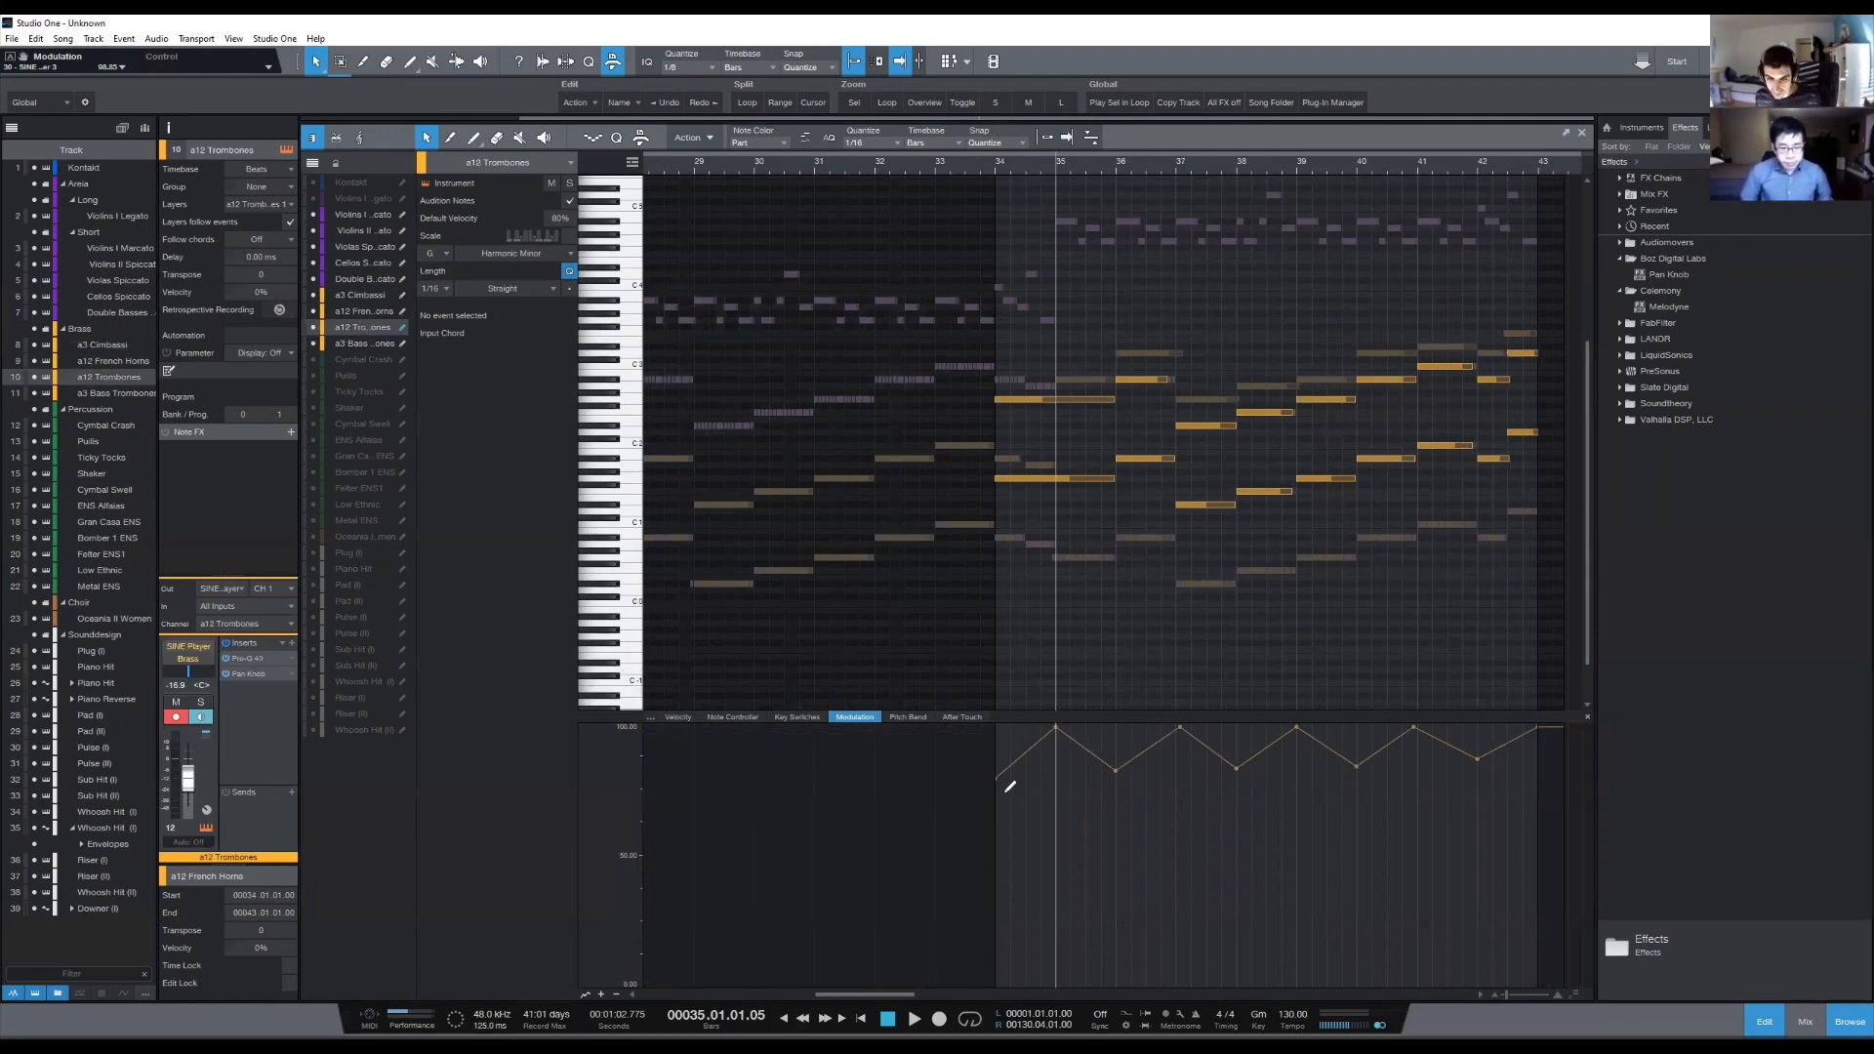
mouse_move(1001, 778)
mouse_down()
mouse_move(1120, 732)
mouse_move(1215, 791)
mouse_move(1268, 789)
mouse_move(1540, 726)
mouse_up()
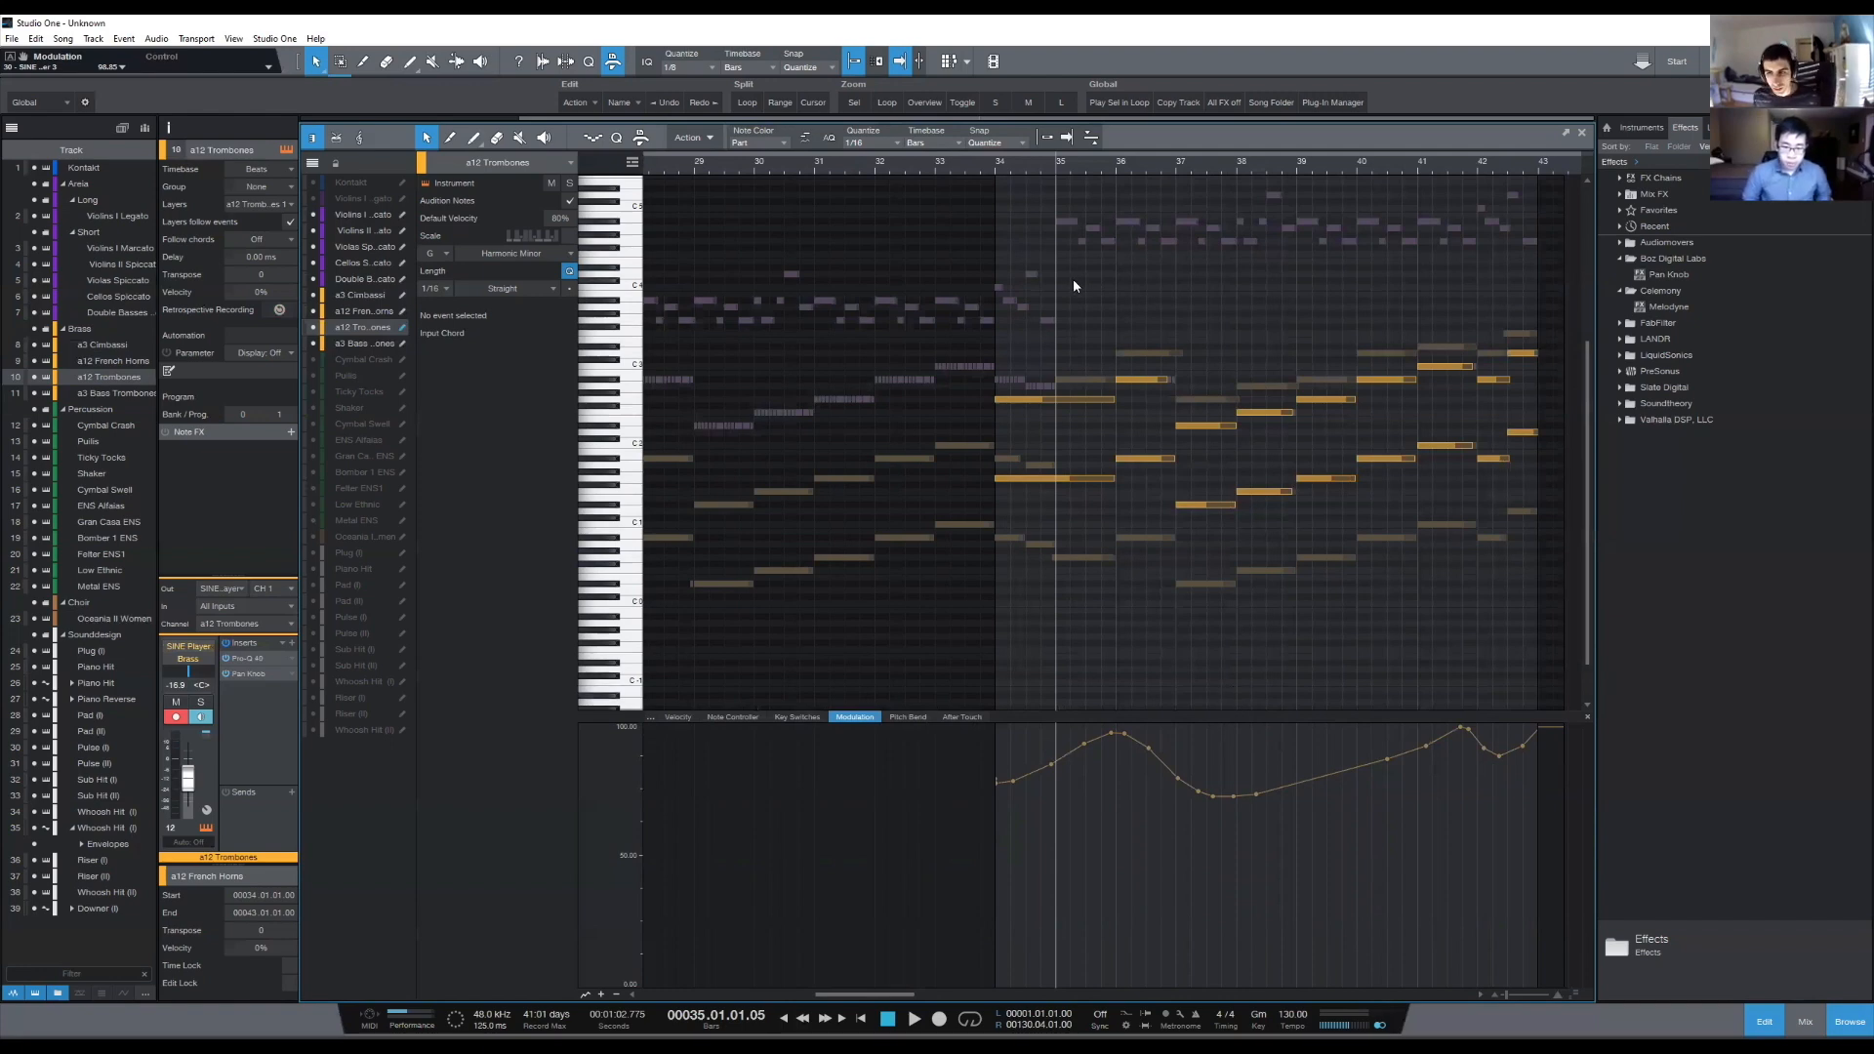
drag(1257, 797, 1537, 727)
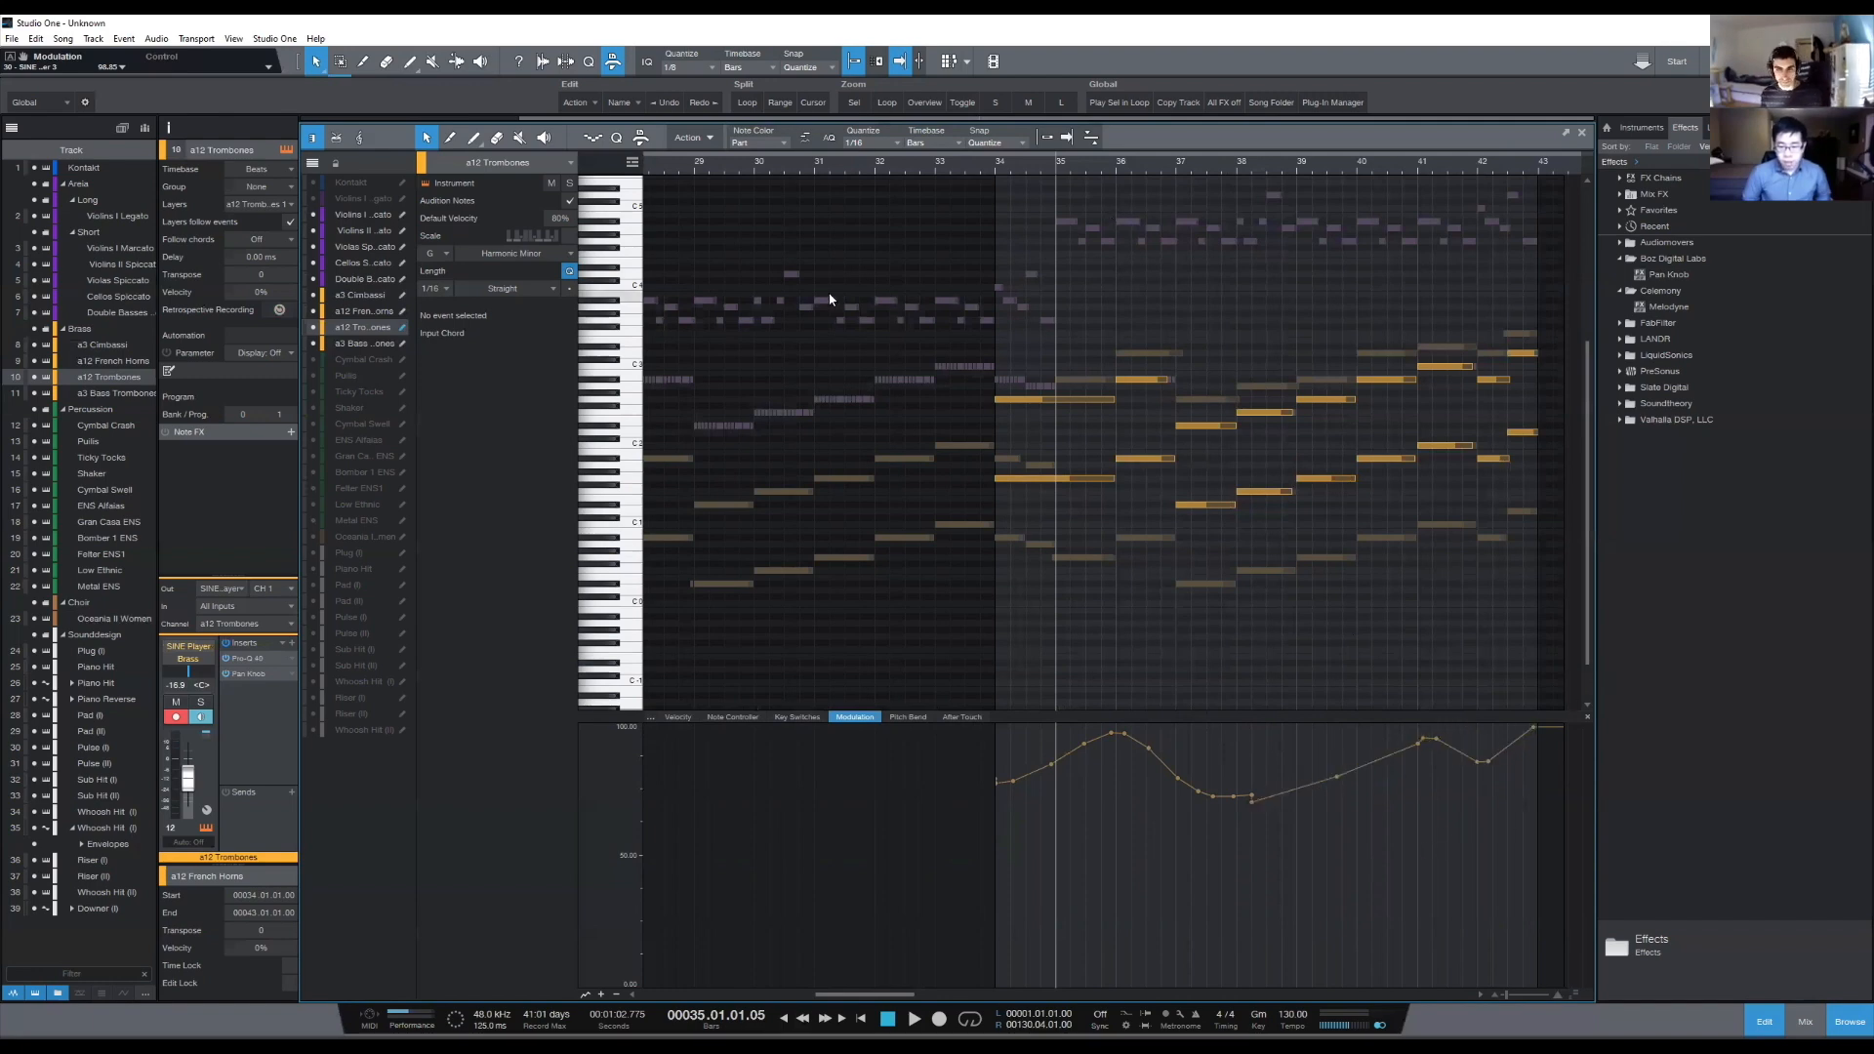
click(979, 168)
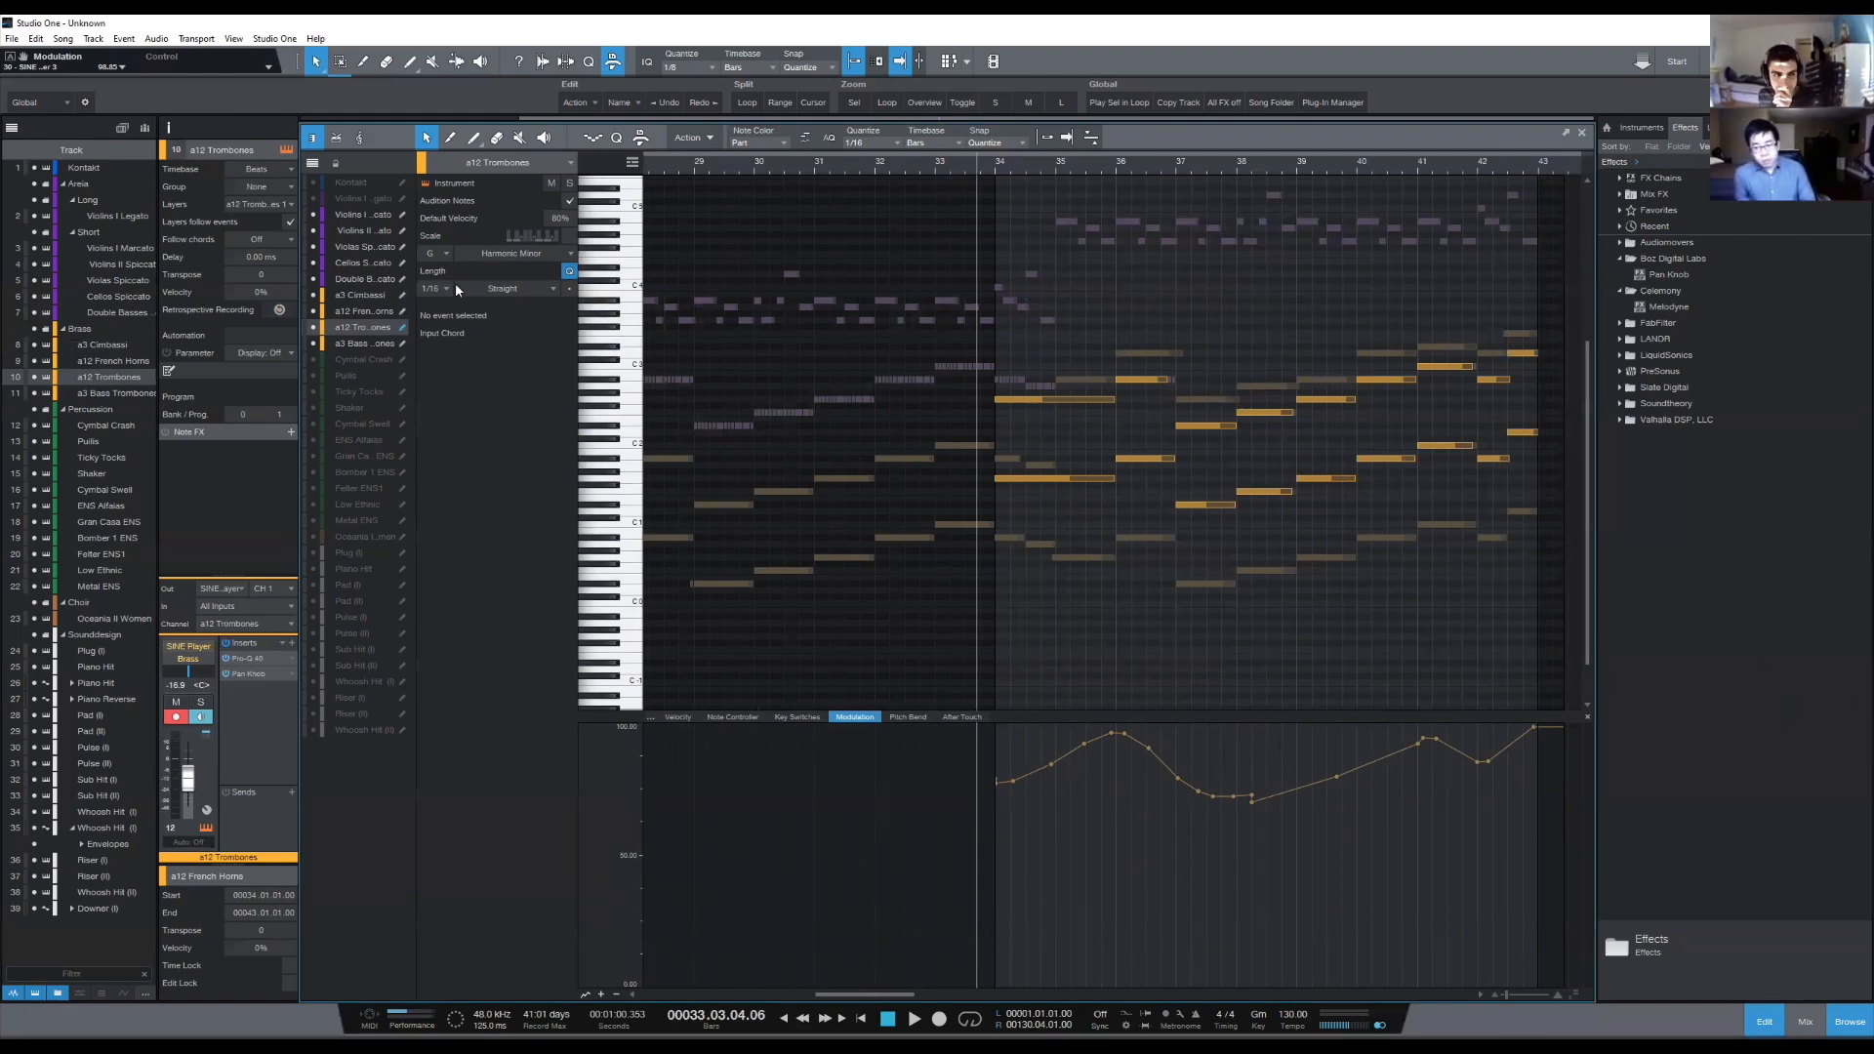
- Open the a12 French Horns part, turn on snapping and set the quantize value to 1/4
click(362, 310)
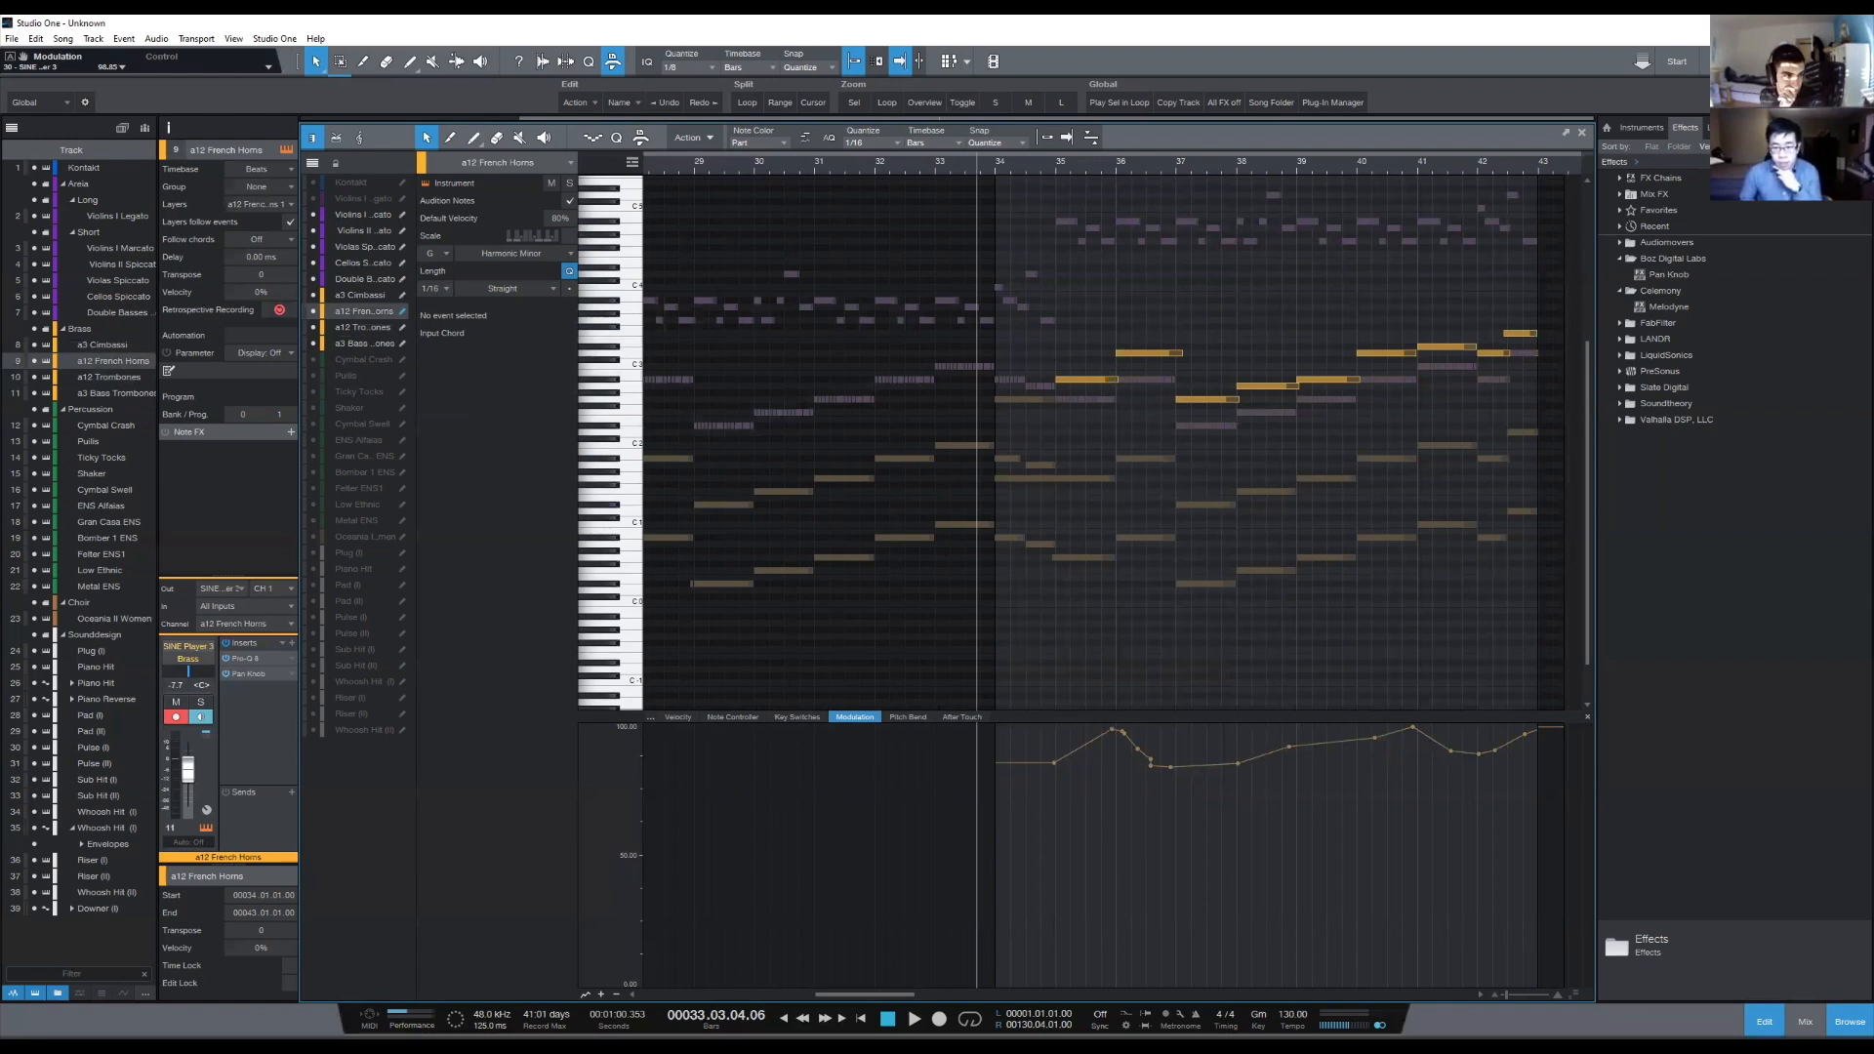
click(1108, 380)
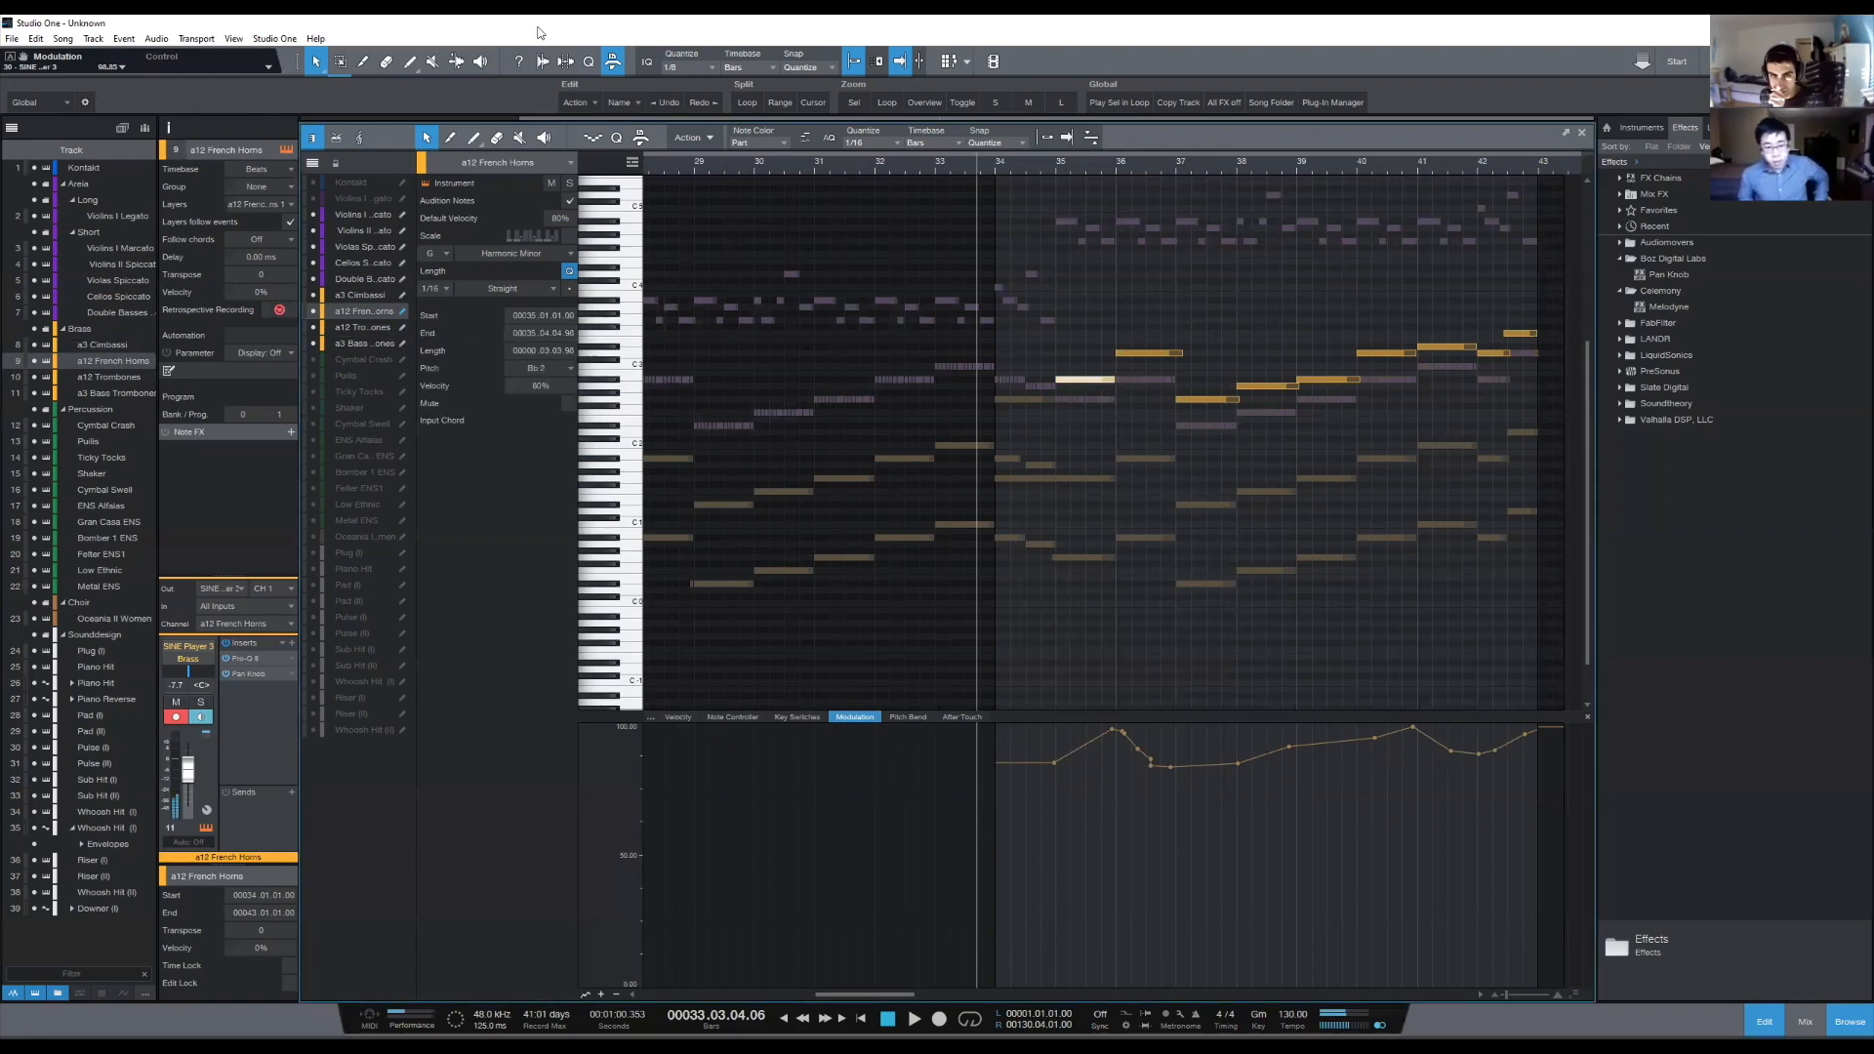
click(1046, 138)
click(1067, 138)
click(868, 143)
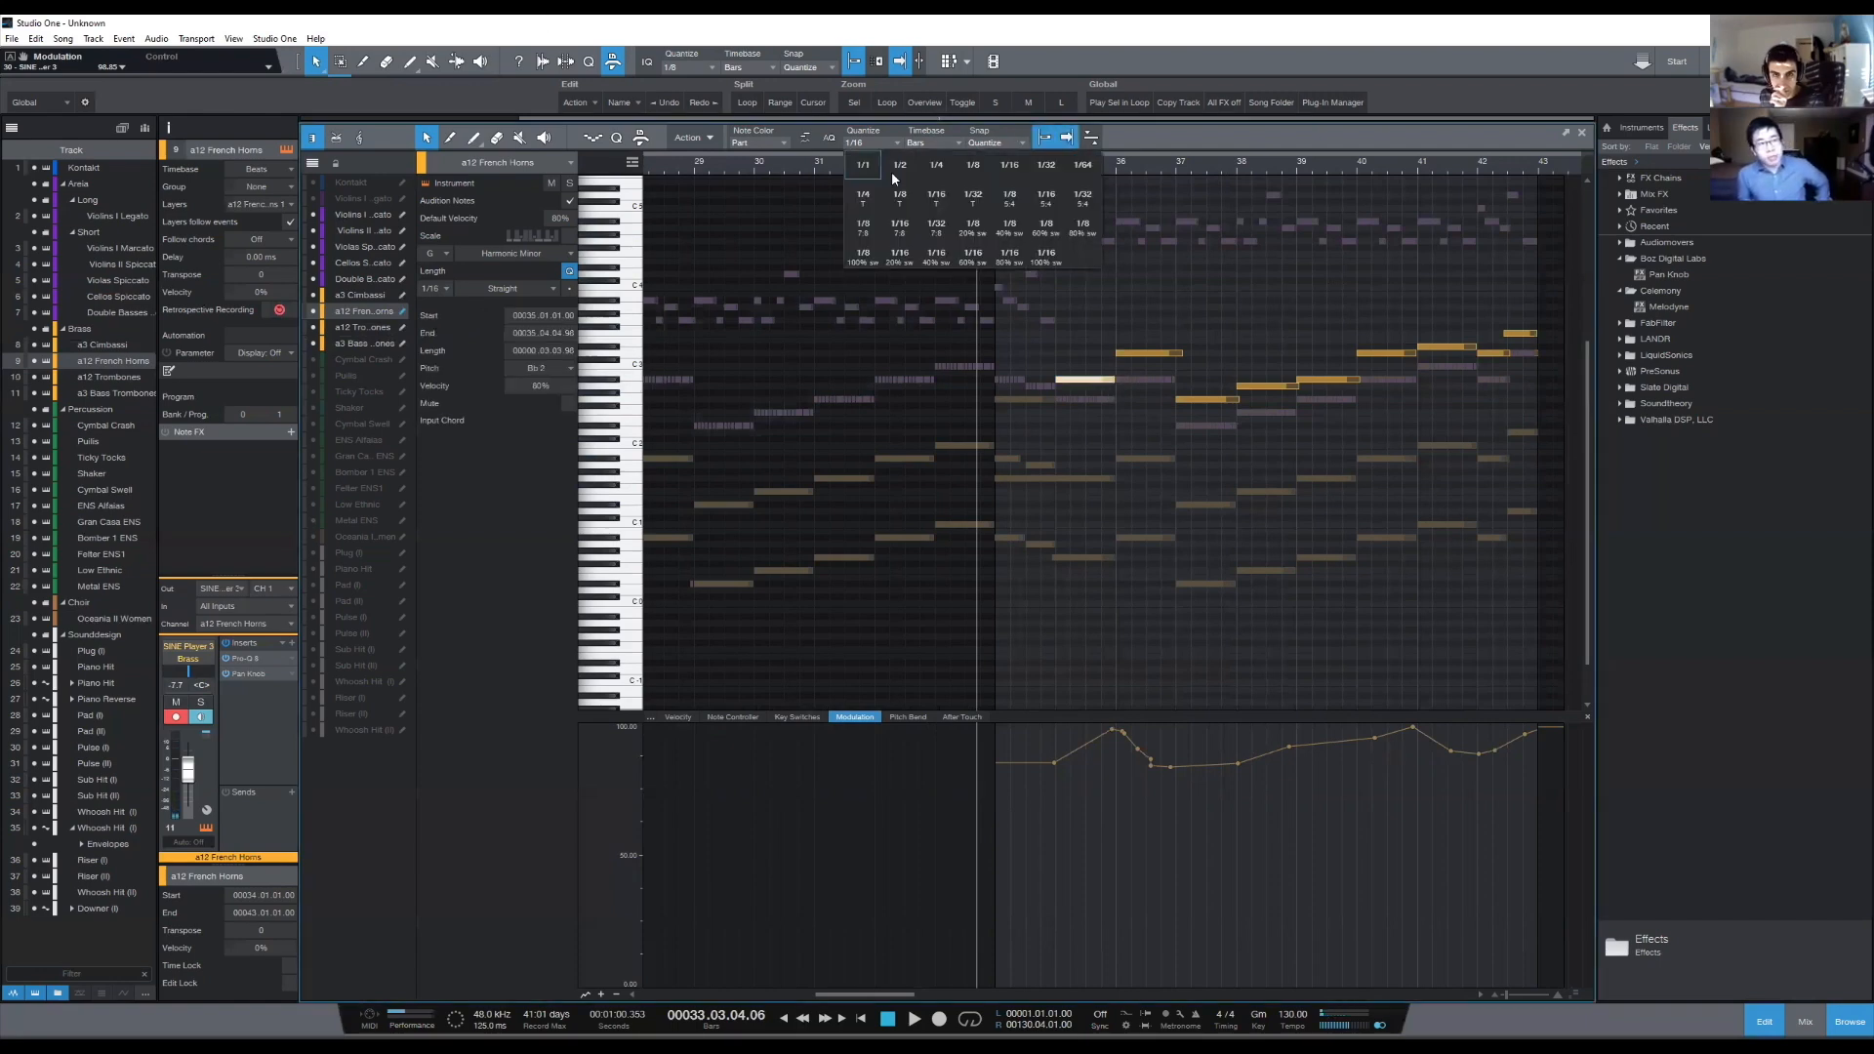
click(950, 162)
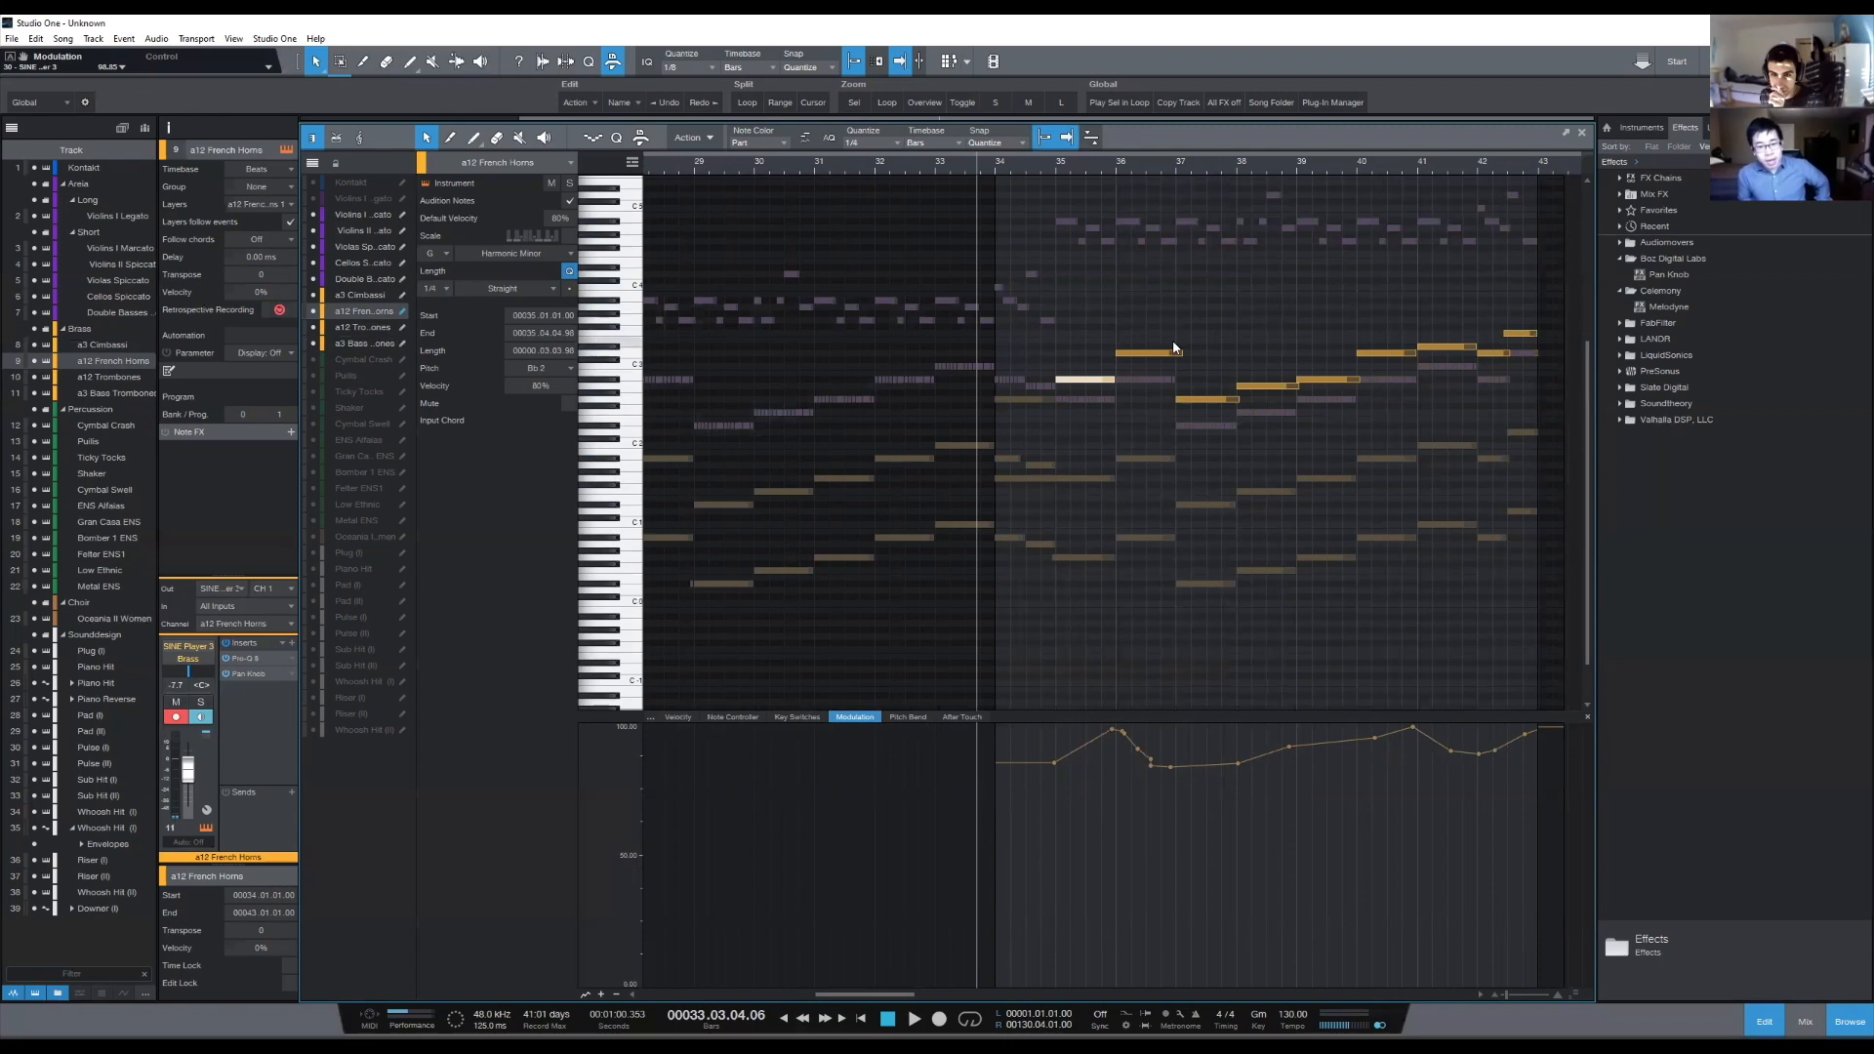
- Trim the ends of the French Horns notes in bars 36, 39 and 42 to the bar grid
drag(1183, 352, 1176, 353)
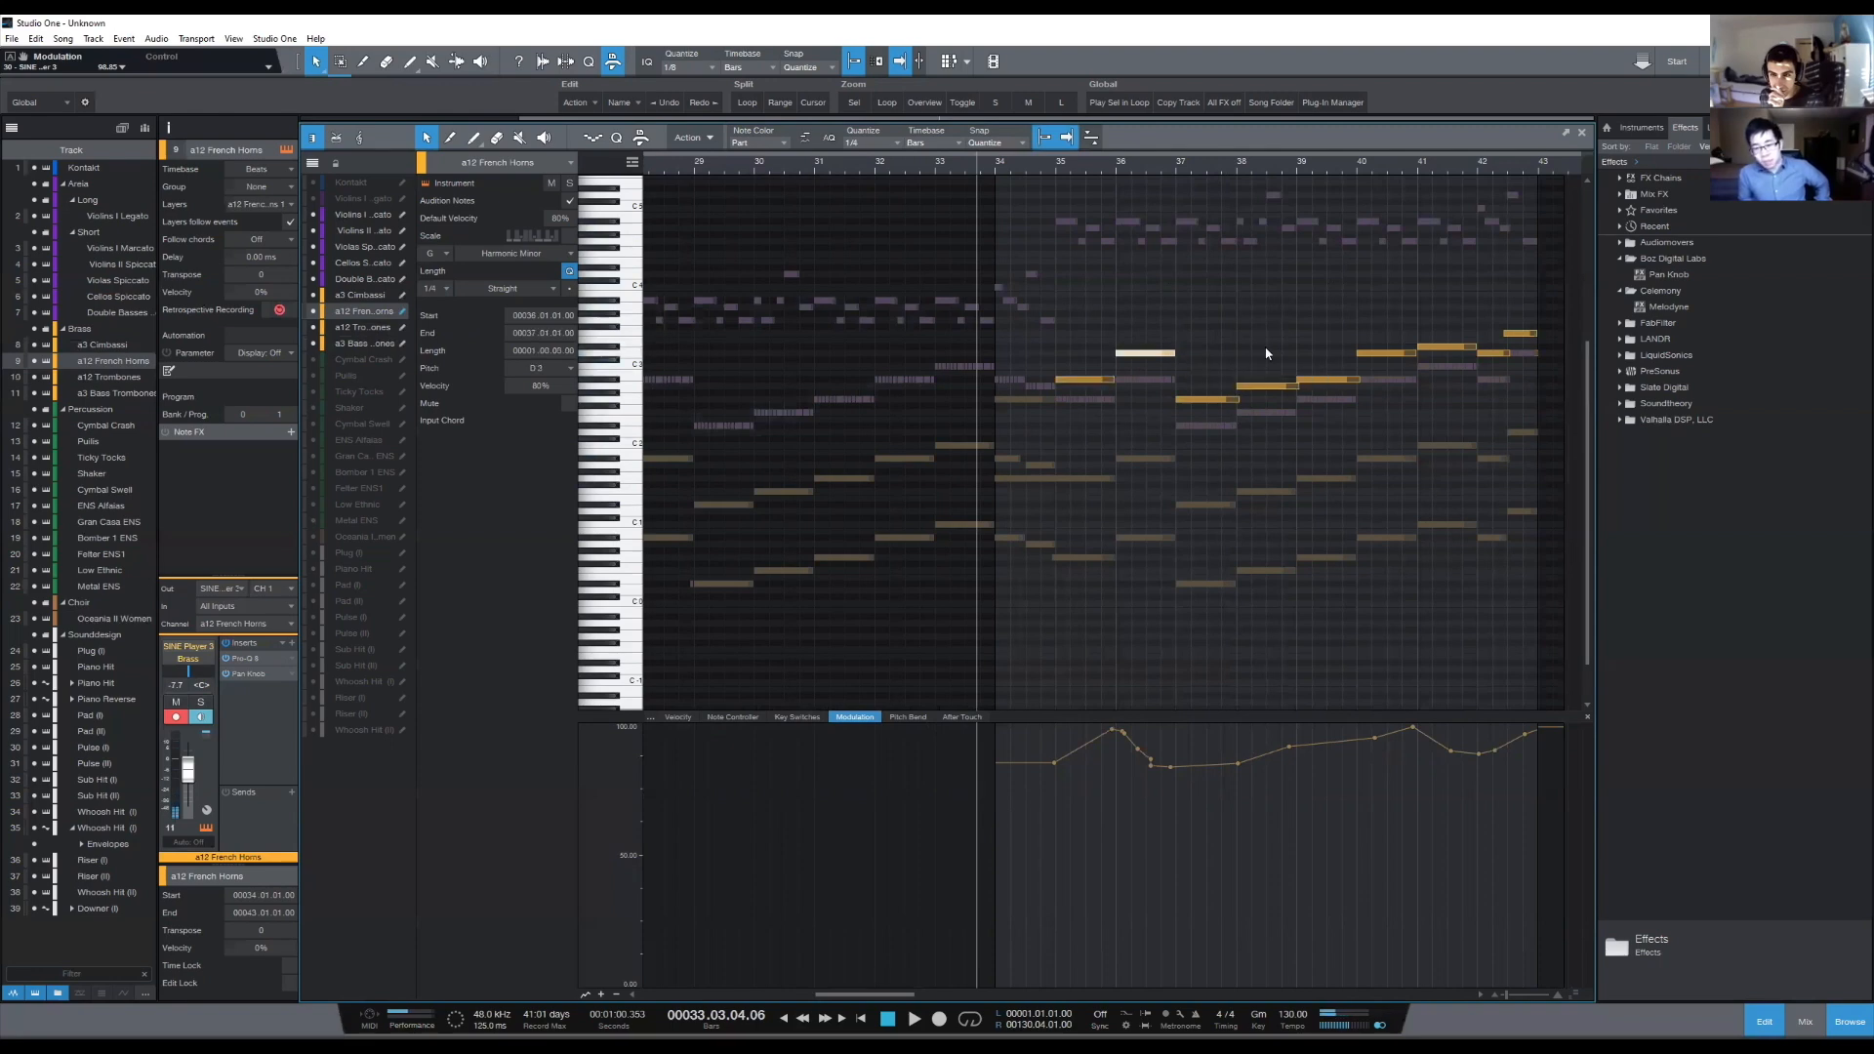
click(1249, 324)
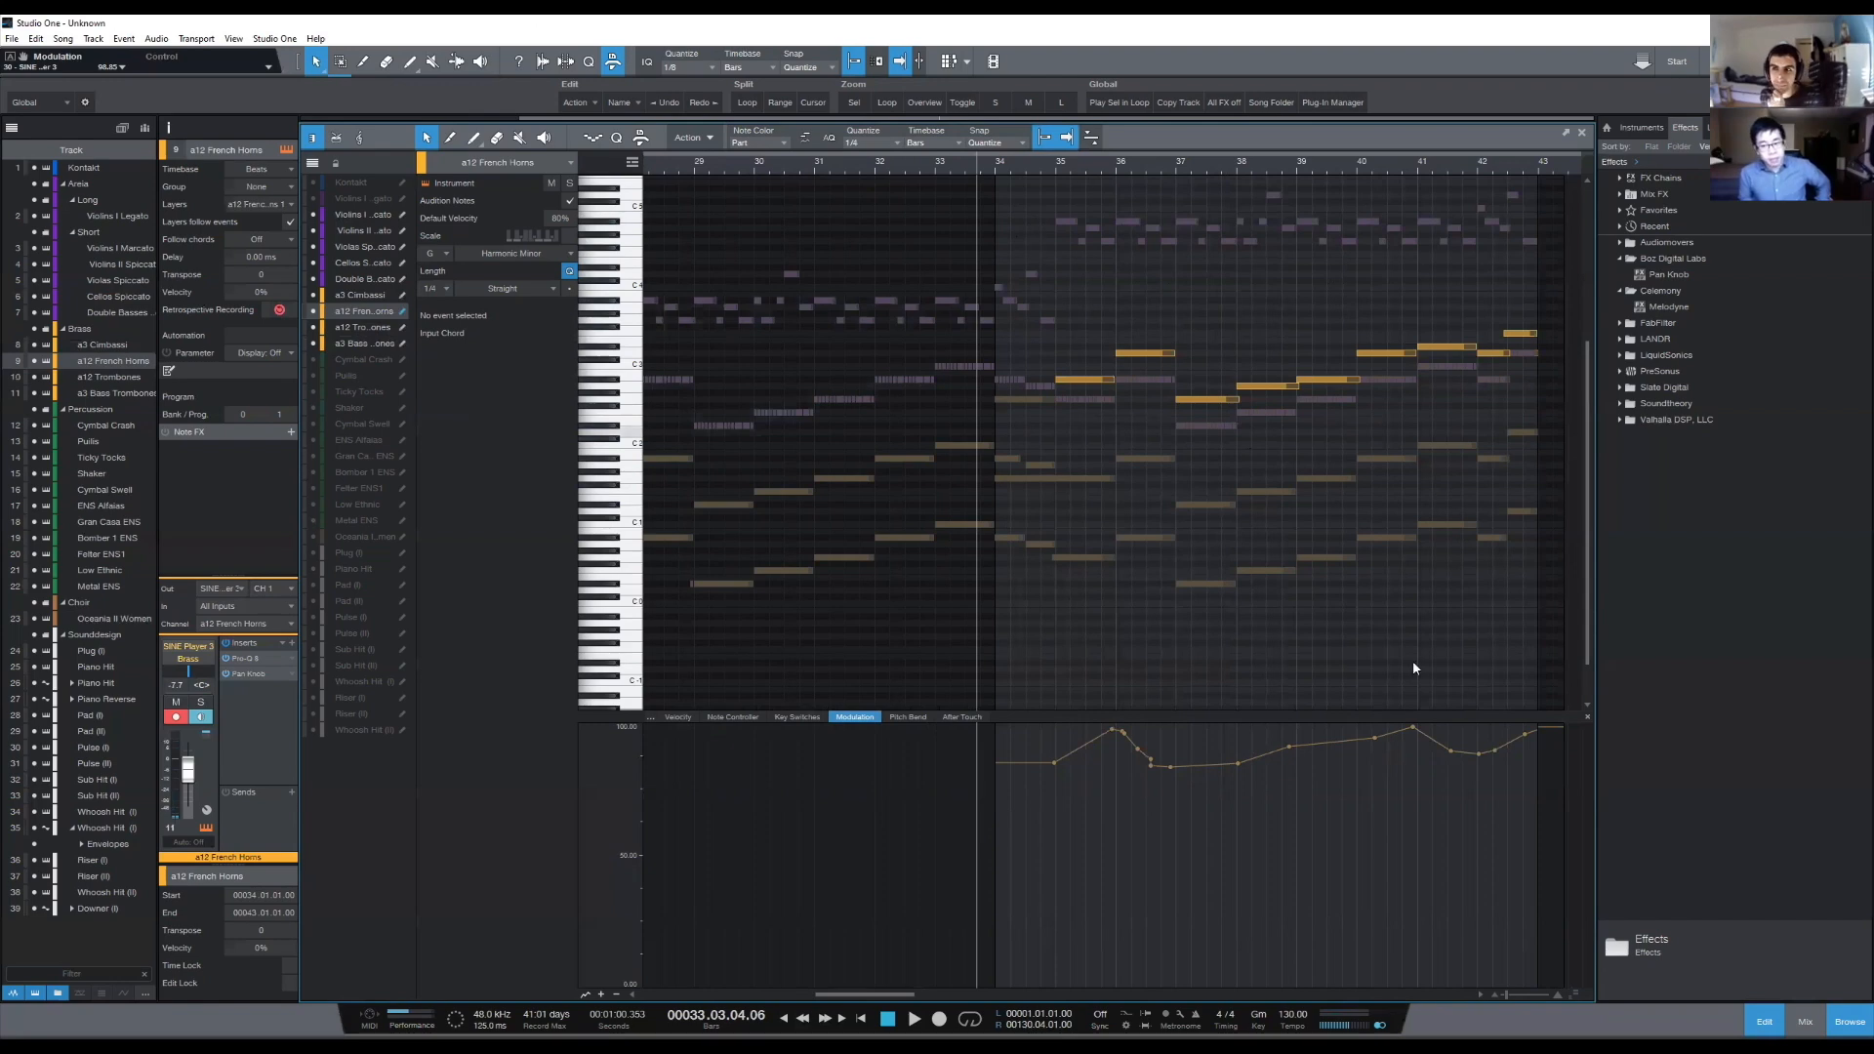
drag(1358, 380, 1356, 380)
drag(1510, 353, 1507, 354)
click(1486, 422)
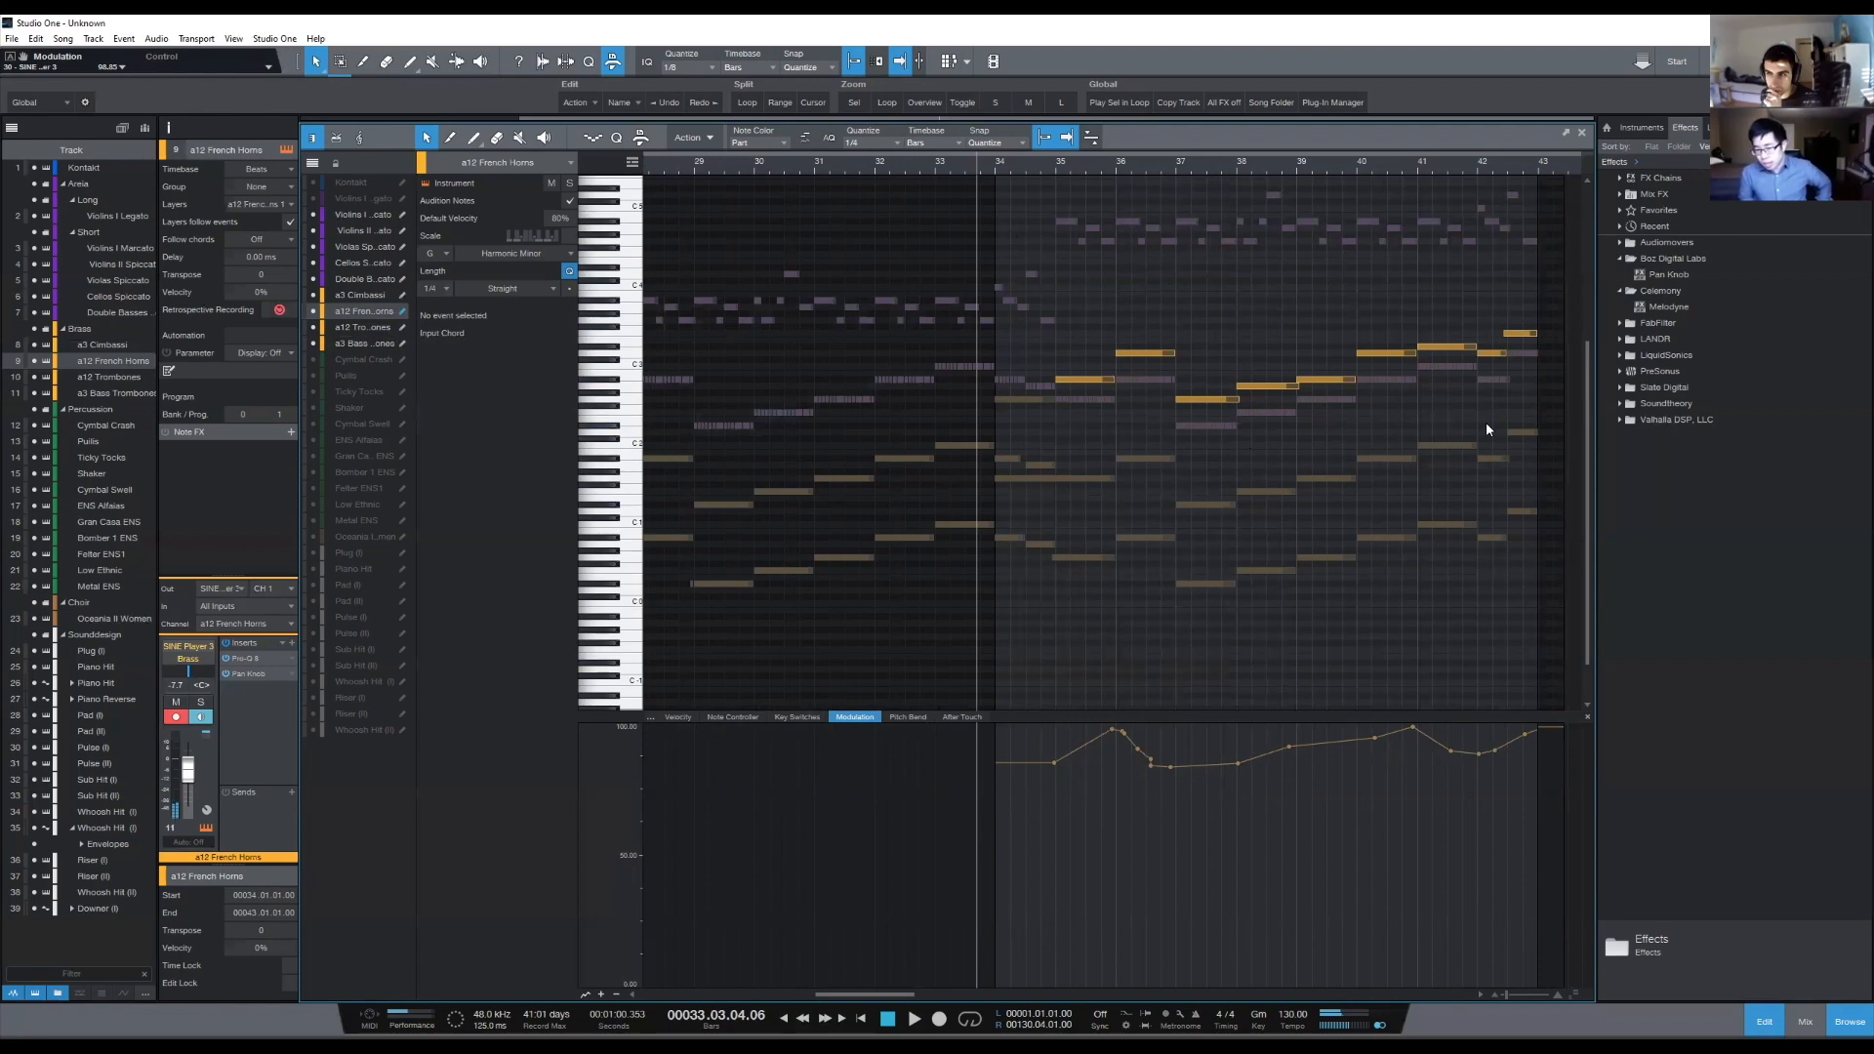
scroll(1396, 520, up, 2)
scroll(1396, 518, up, 1)
right_click(1397, 518)
click(1197, 330)
scroll(1195, 334, up, 3)
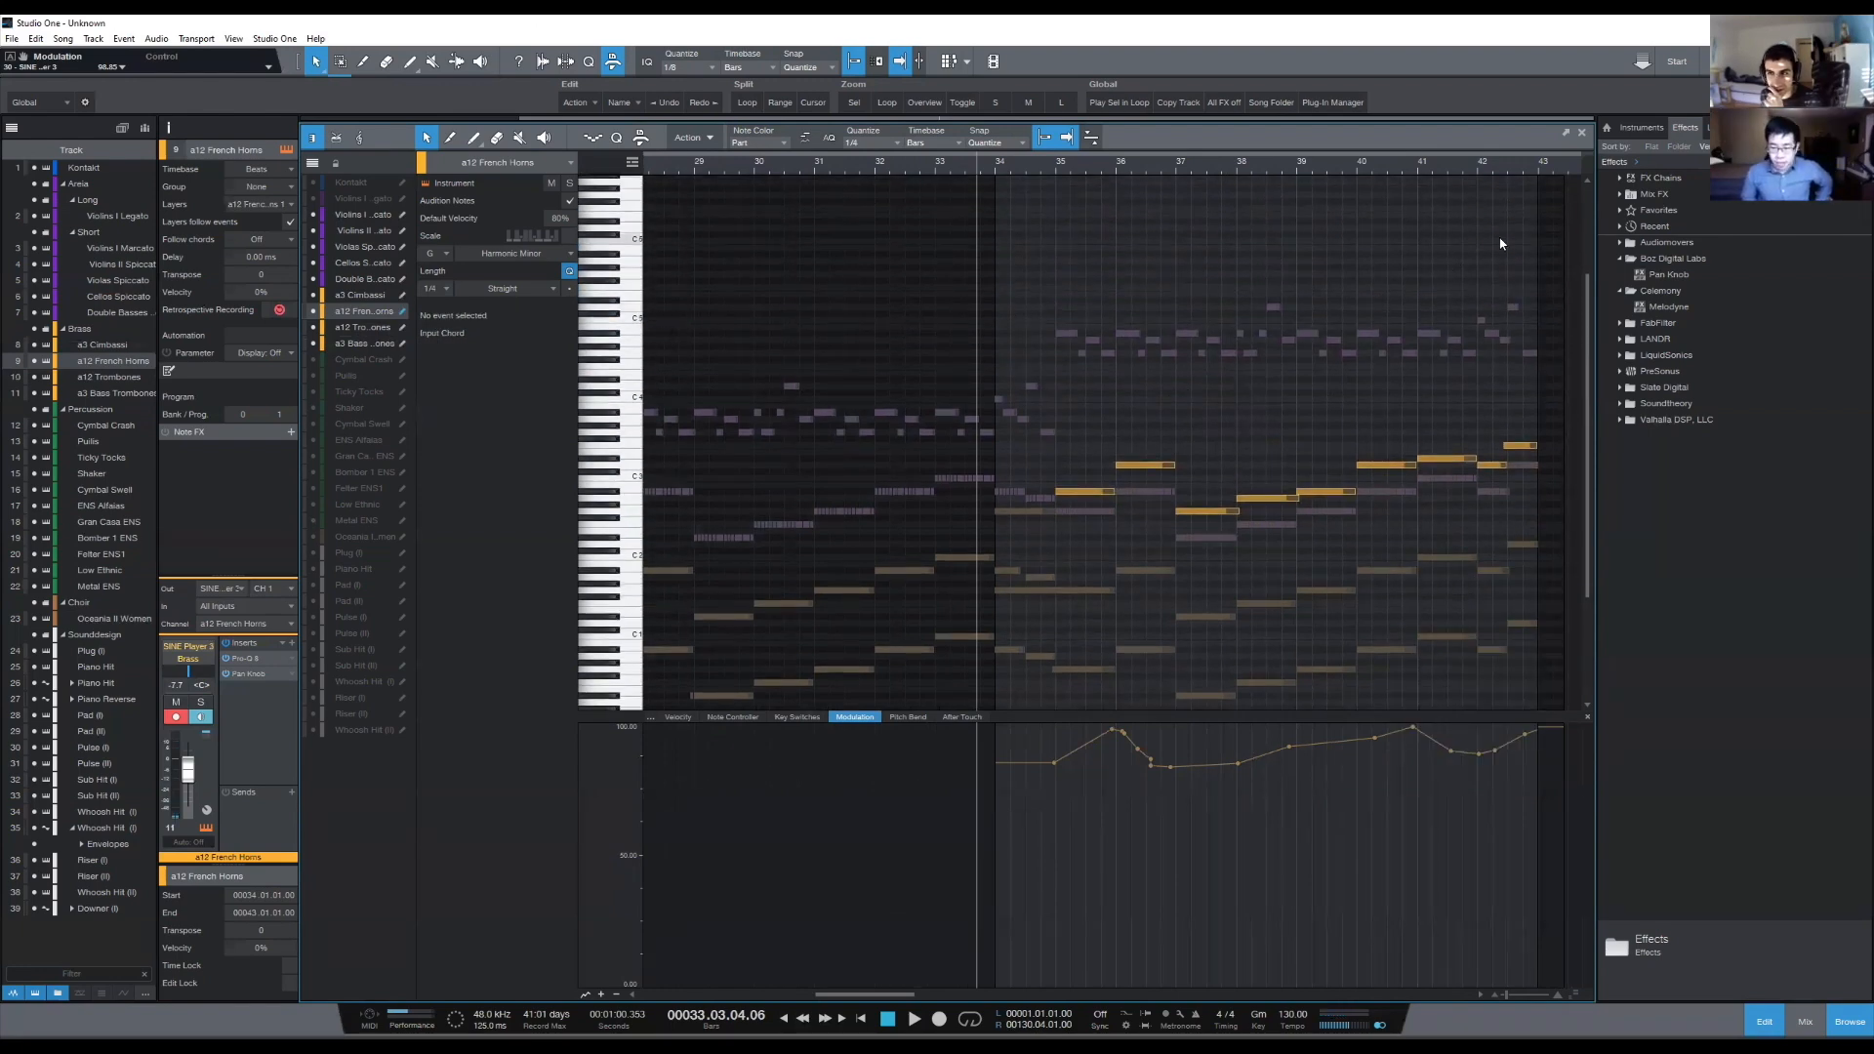
drag(1508, 232, 939, 320)
drag(964, 244, 1358, 331)
scroll(1128, 335, down, 3)
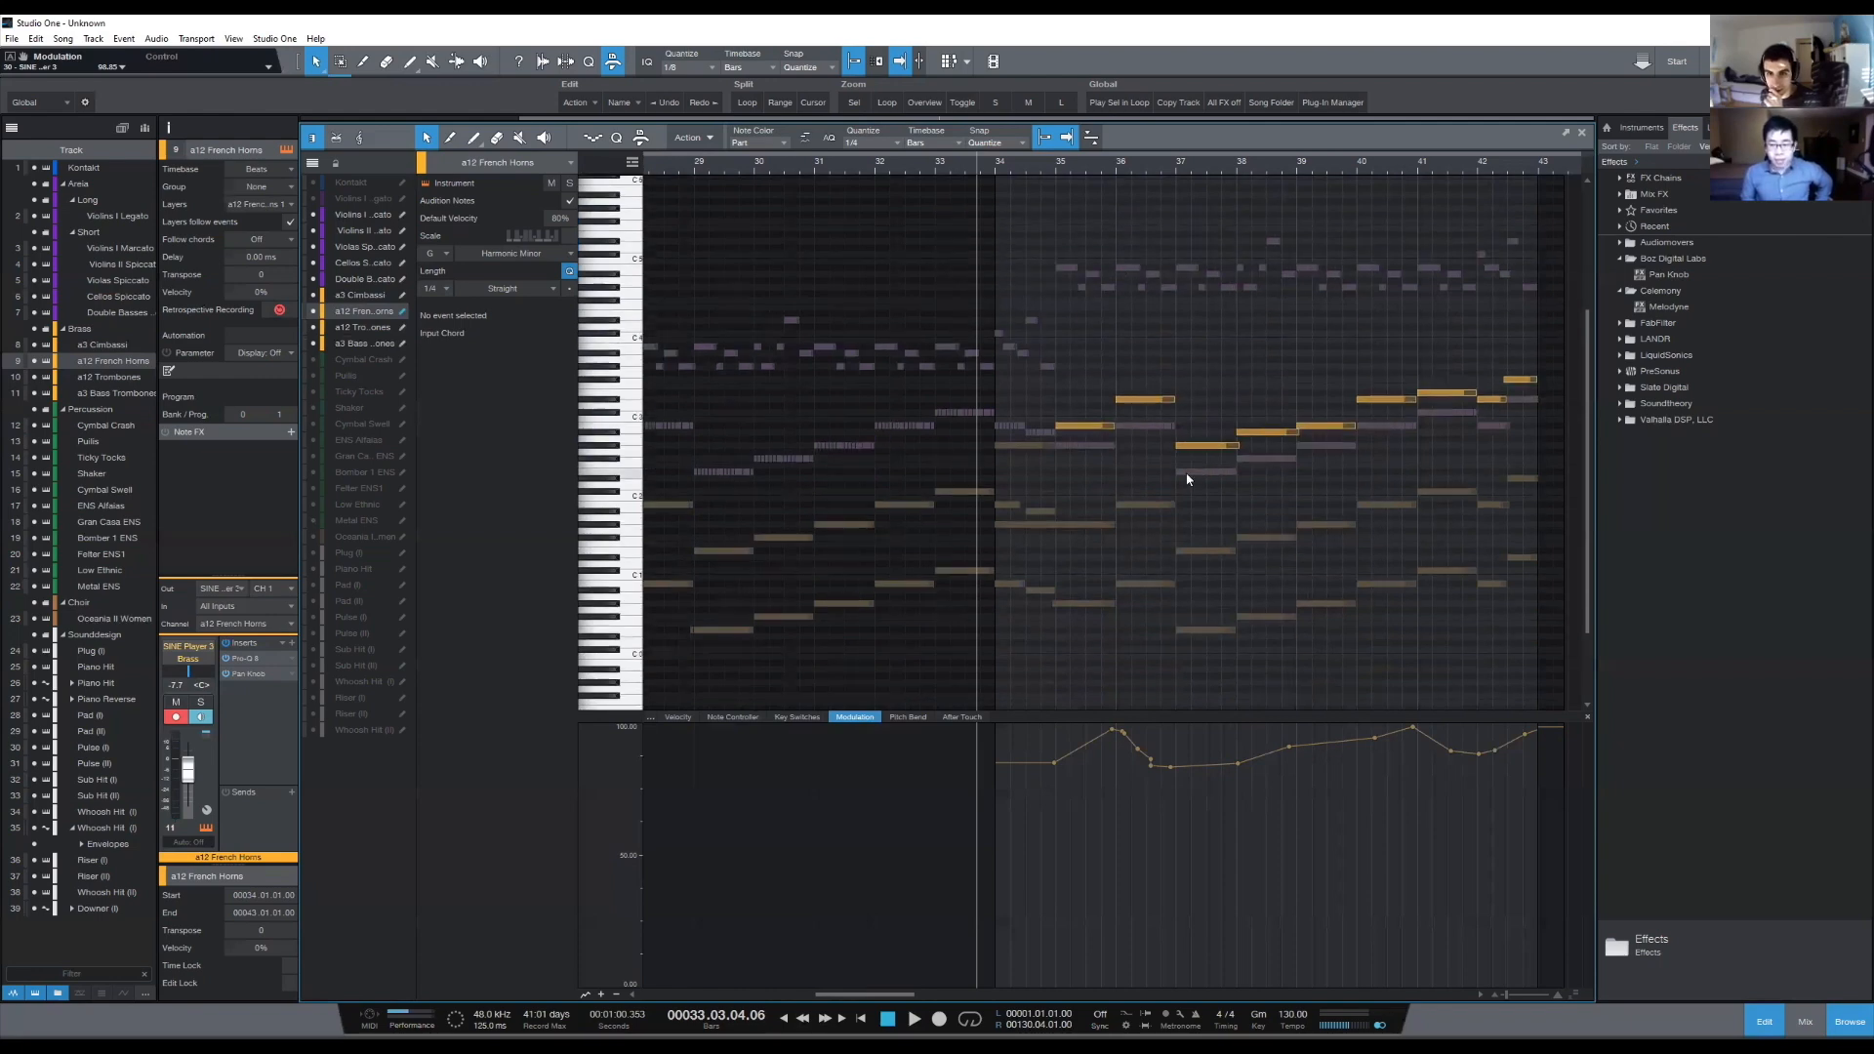
- Duplicate the French Horns Bb2 note of bar 35 and place the copy above it at D3 in bar 35
click(1091, 413)
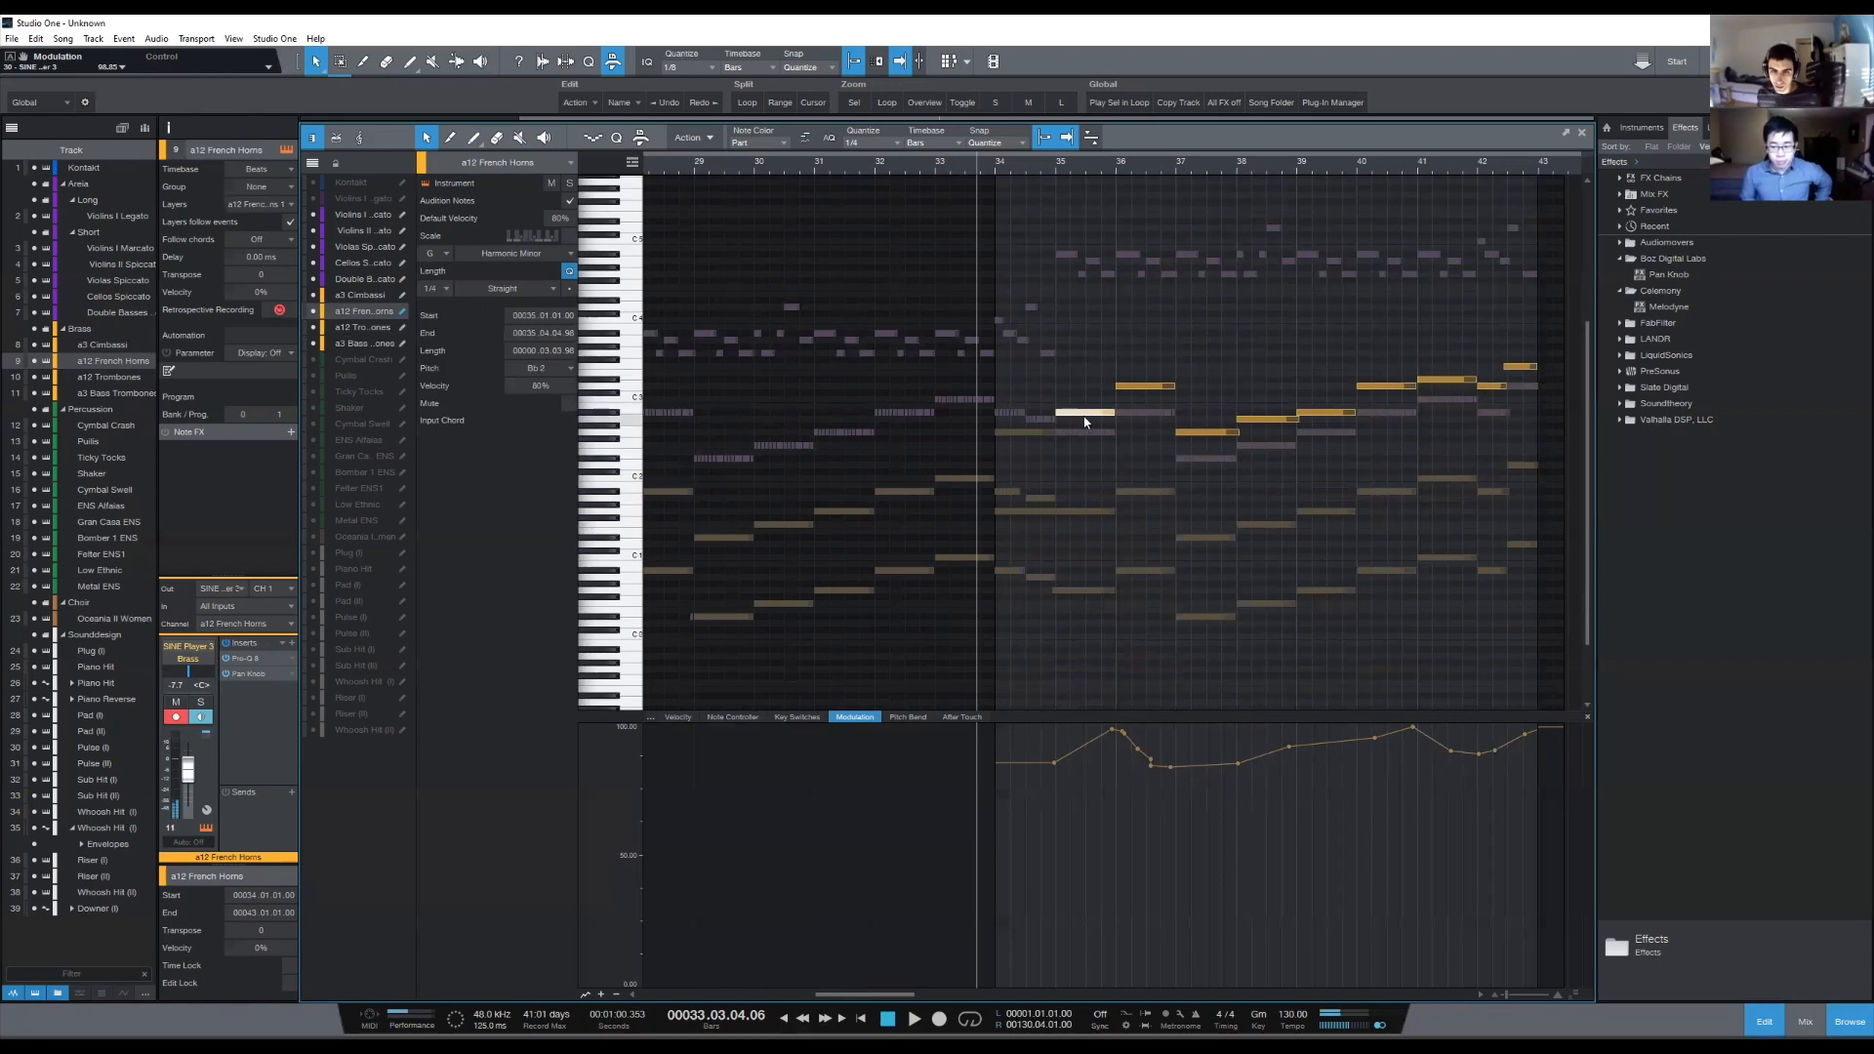
key(d)
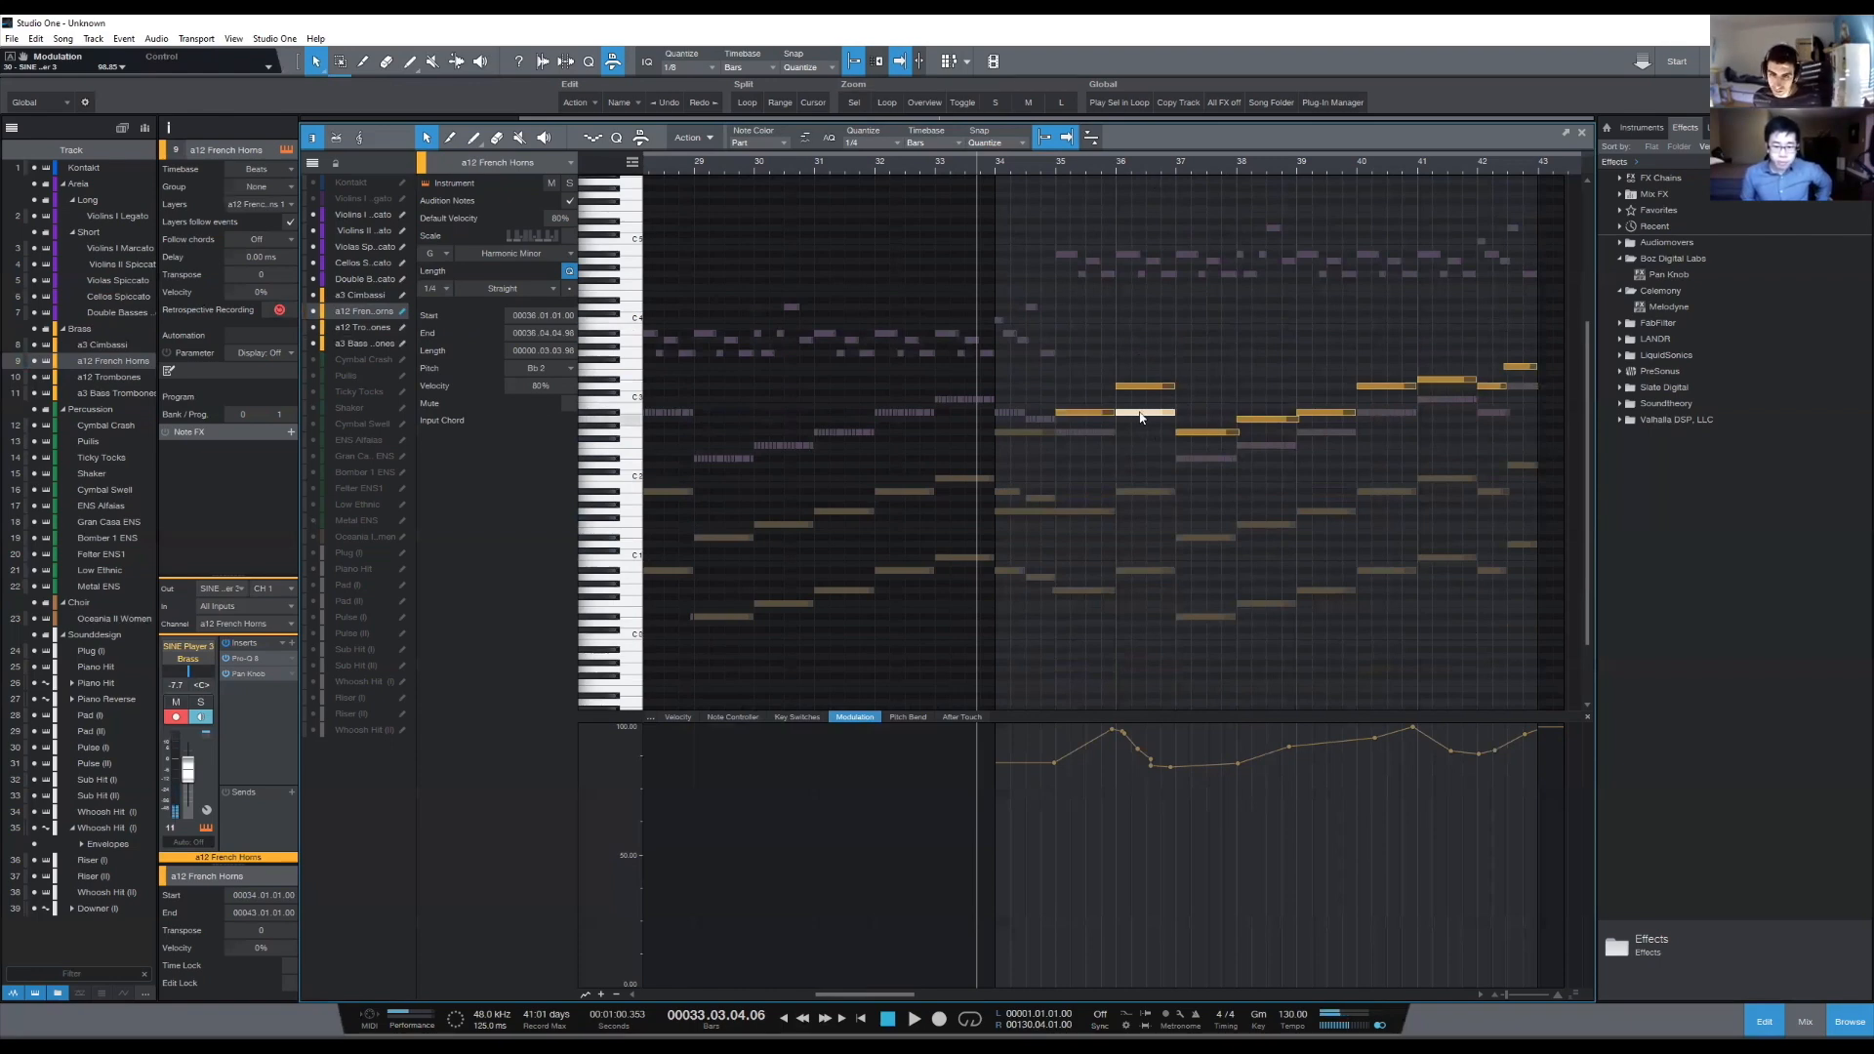
drag(1073, 381, 1080, 397)
click(1181, 571)
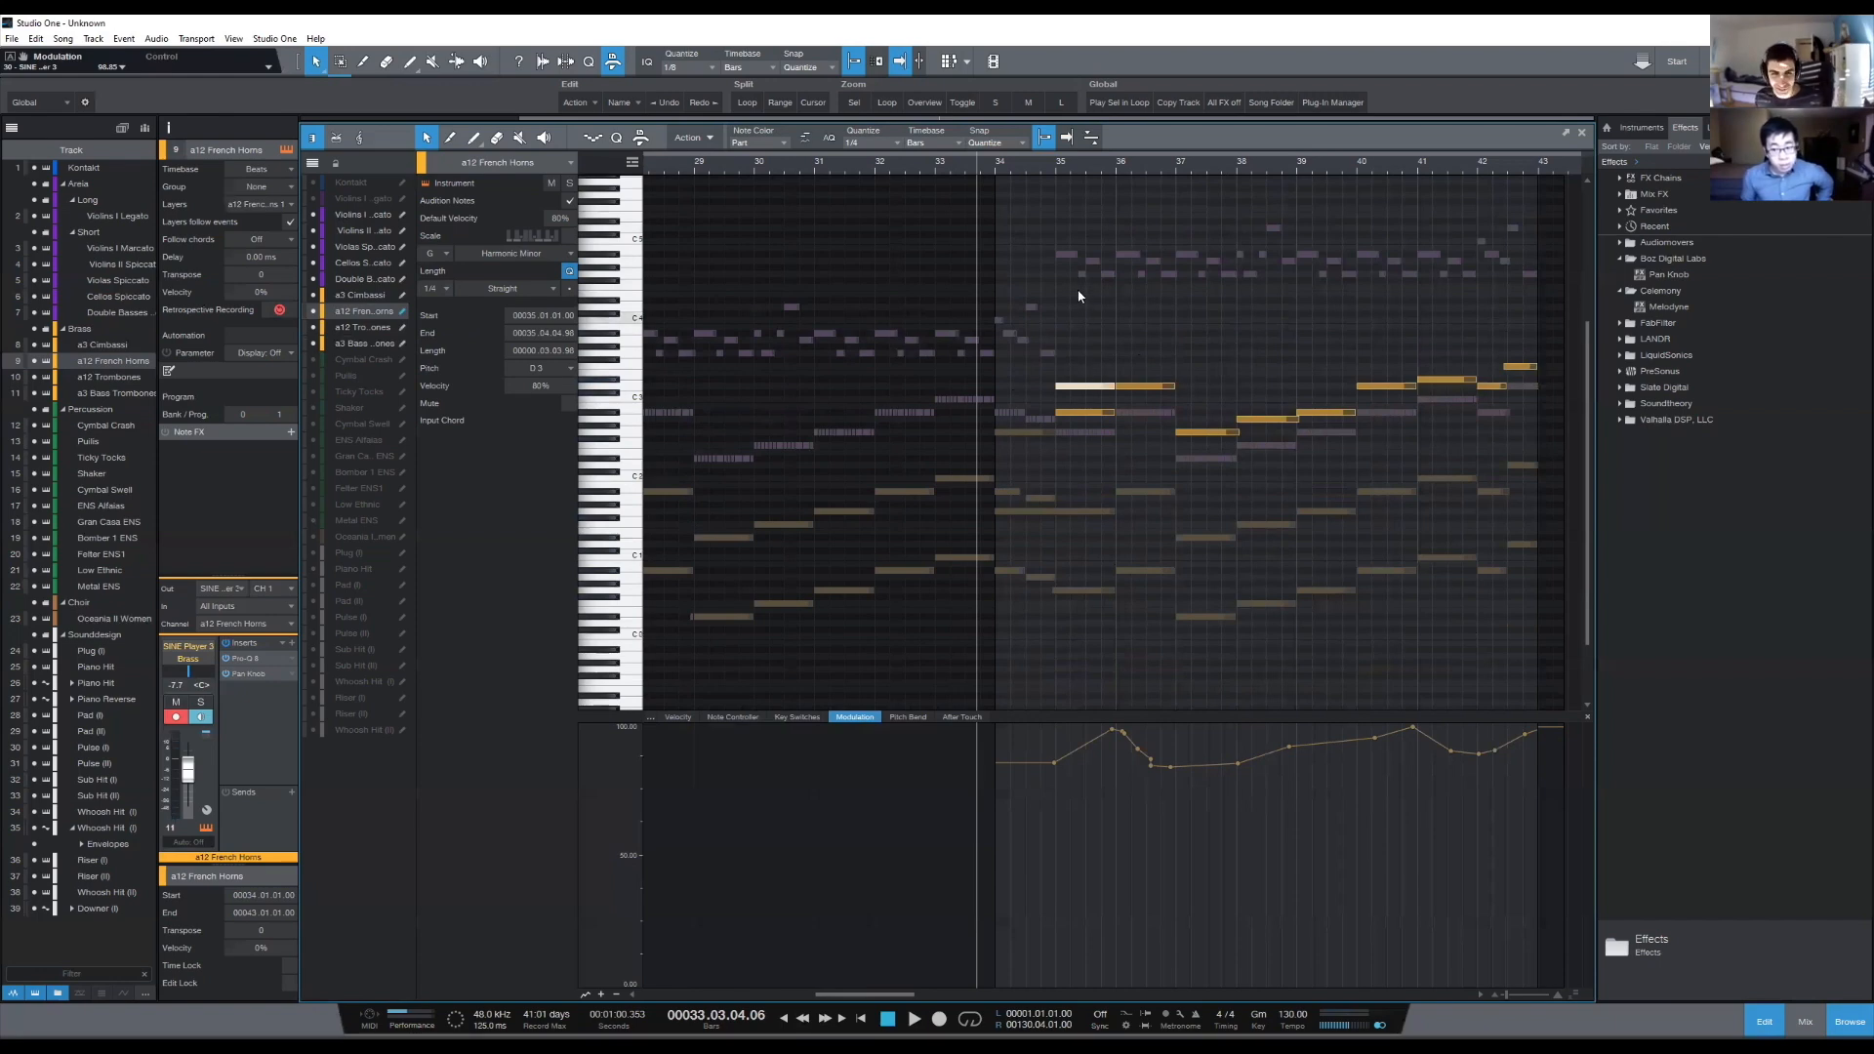
click(1104, 397)
drag(1110, 386, 1114, 387)
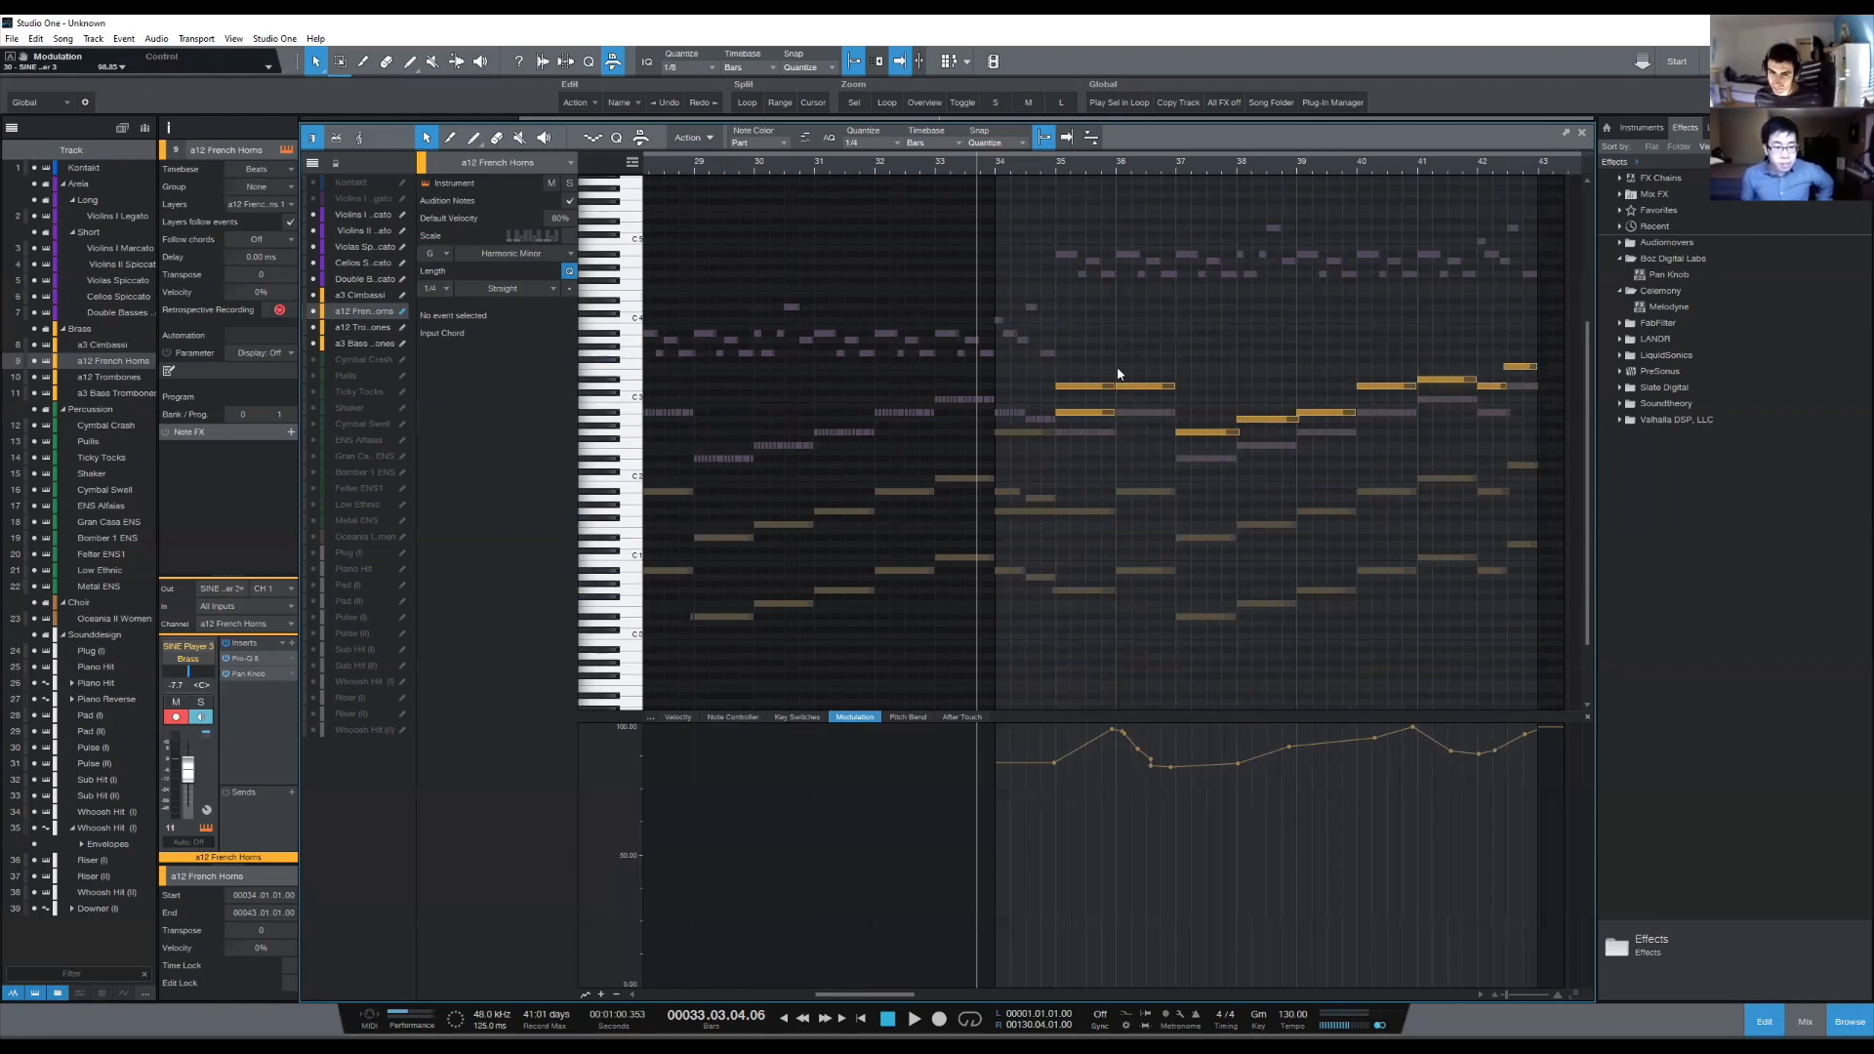
- Copy the French Horns D3 note in bar 36 up to F3 as a harmony note
click(1145, 388)
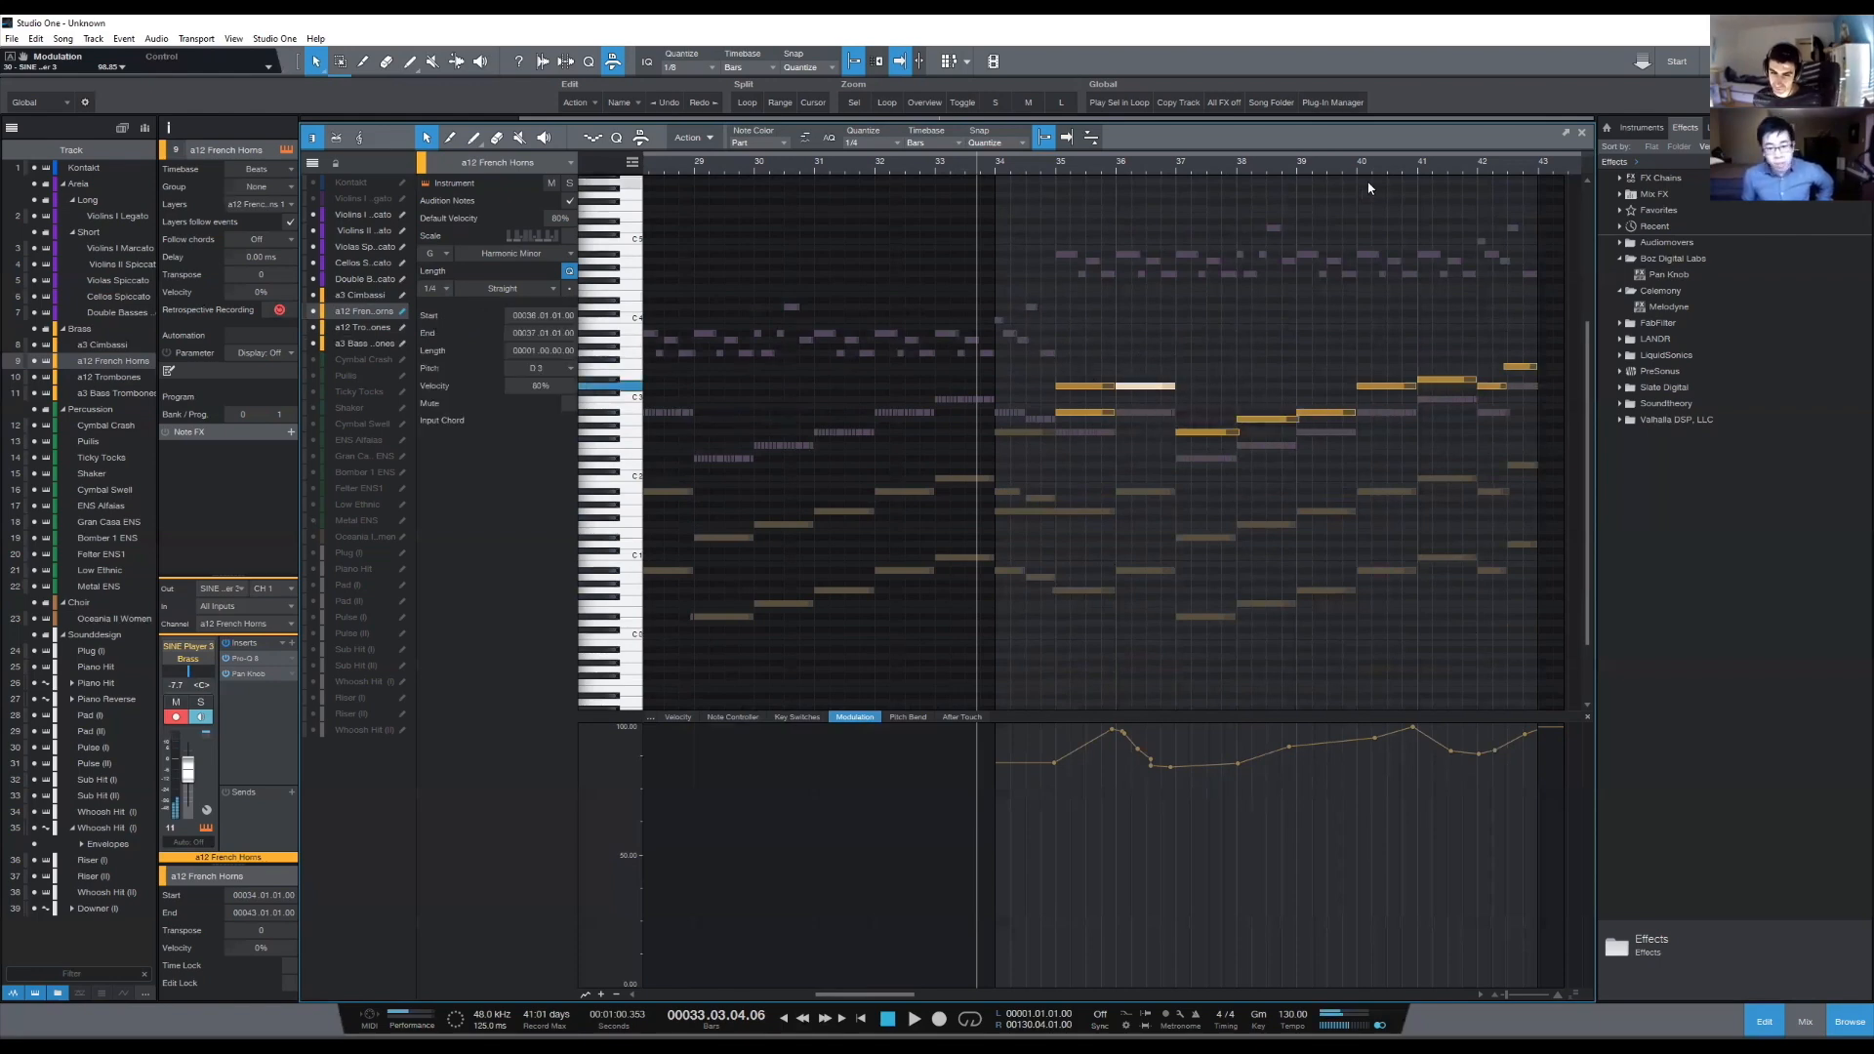
mouse_move(1123, 388)
mouse_down()
mouse_move(1182, 375)
mouse_move(1123, 377)
mouse_up()
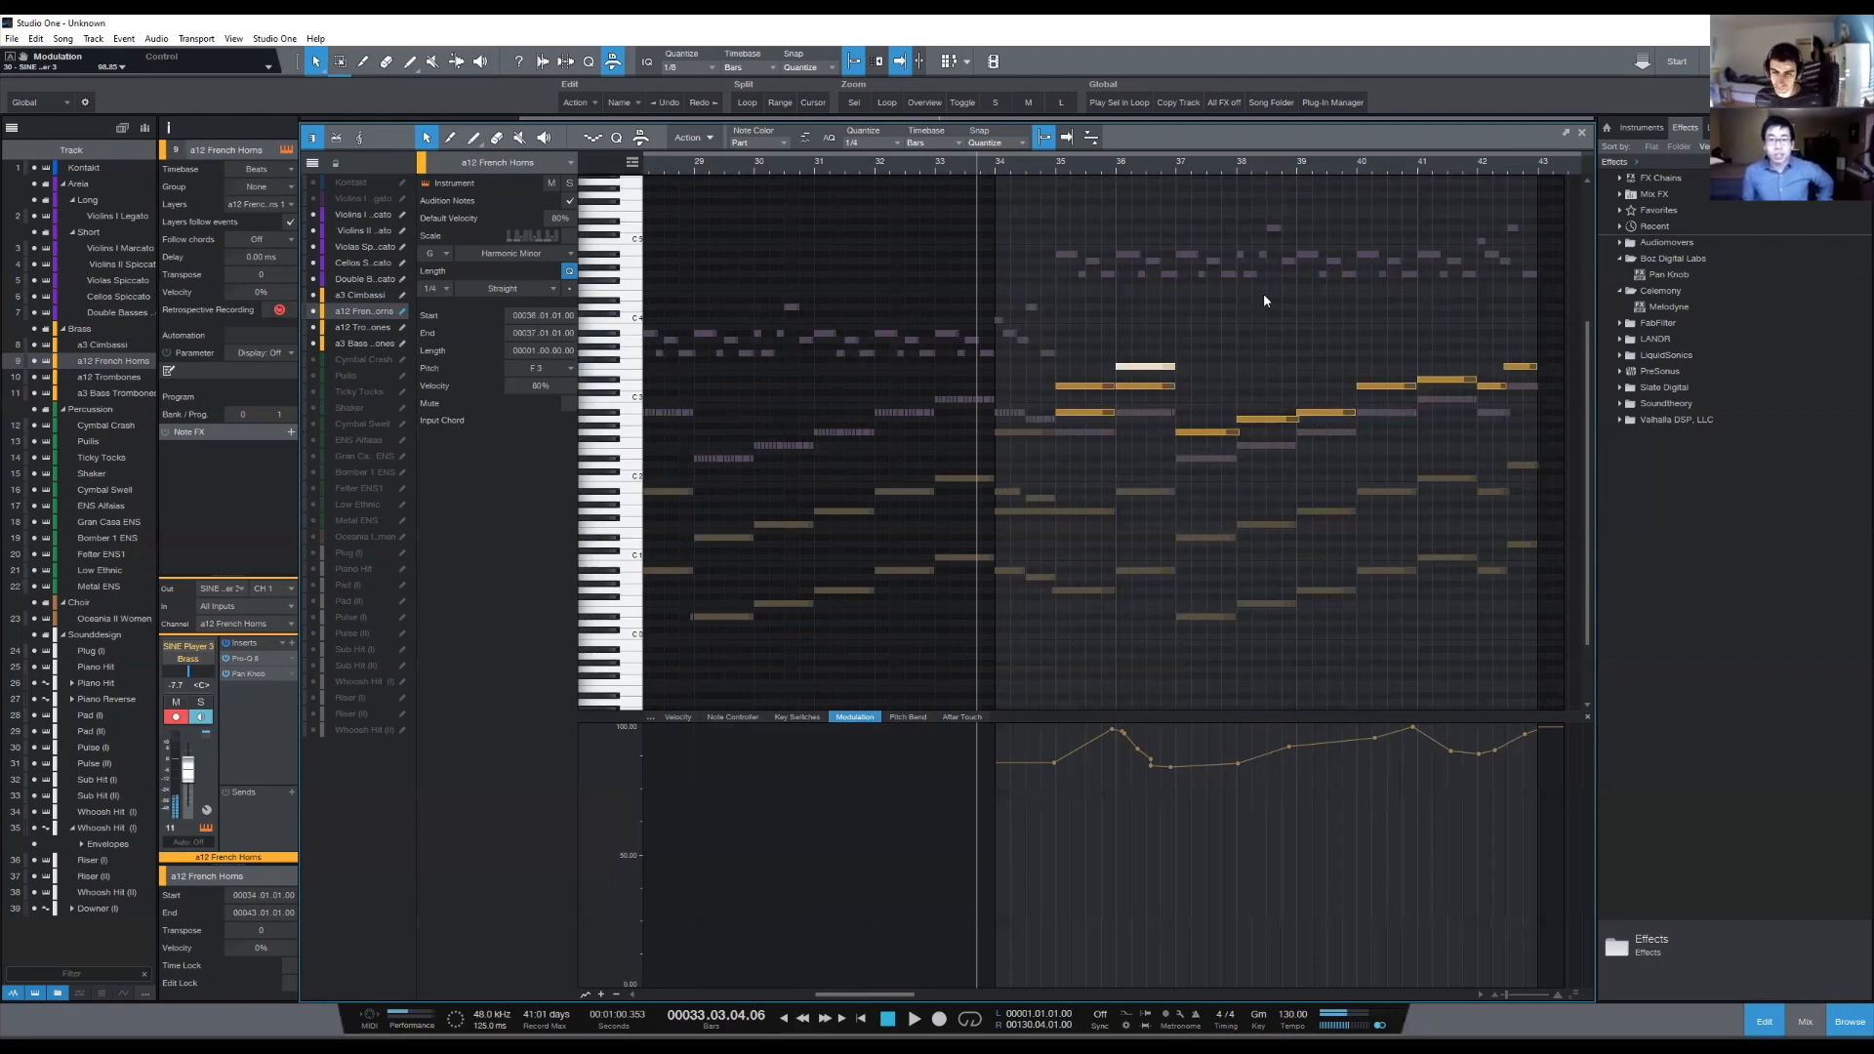
click(1263, 300)
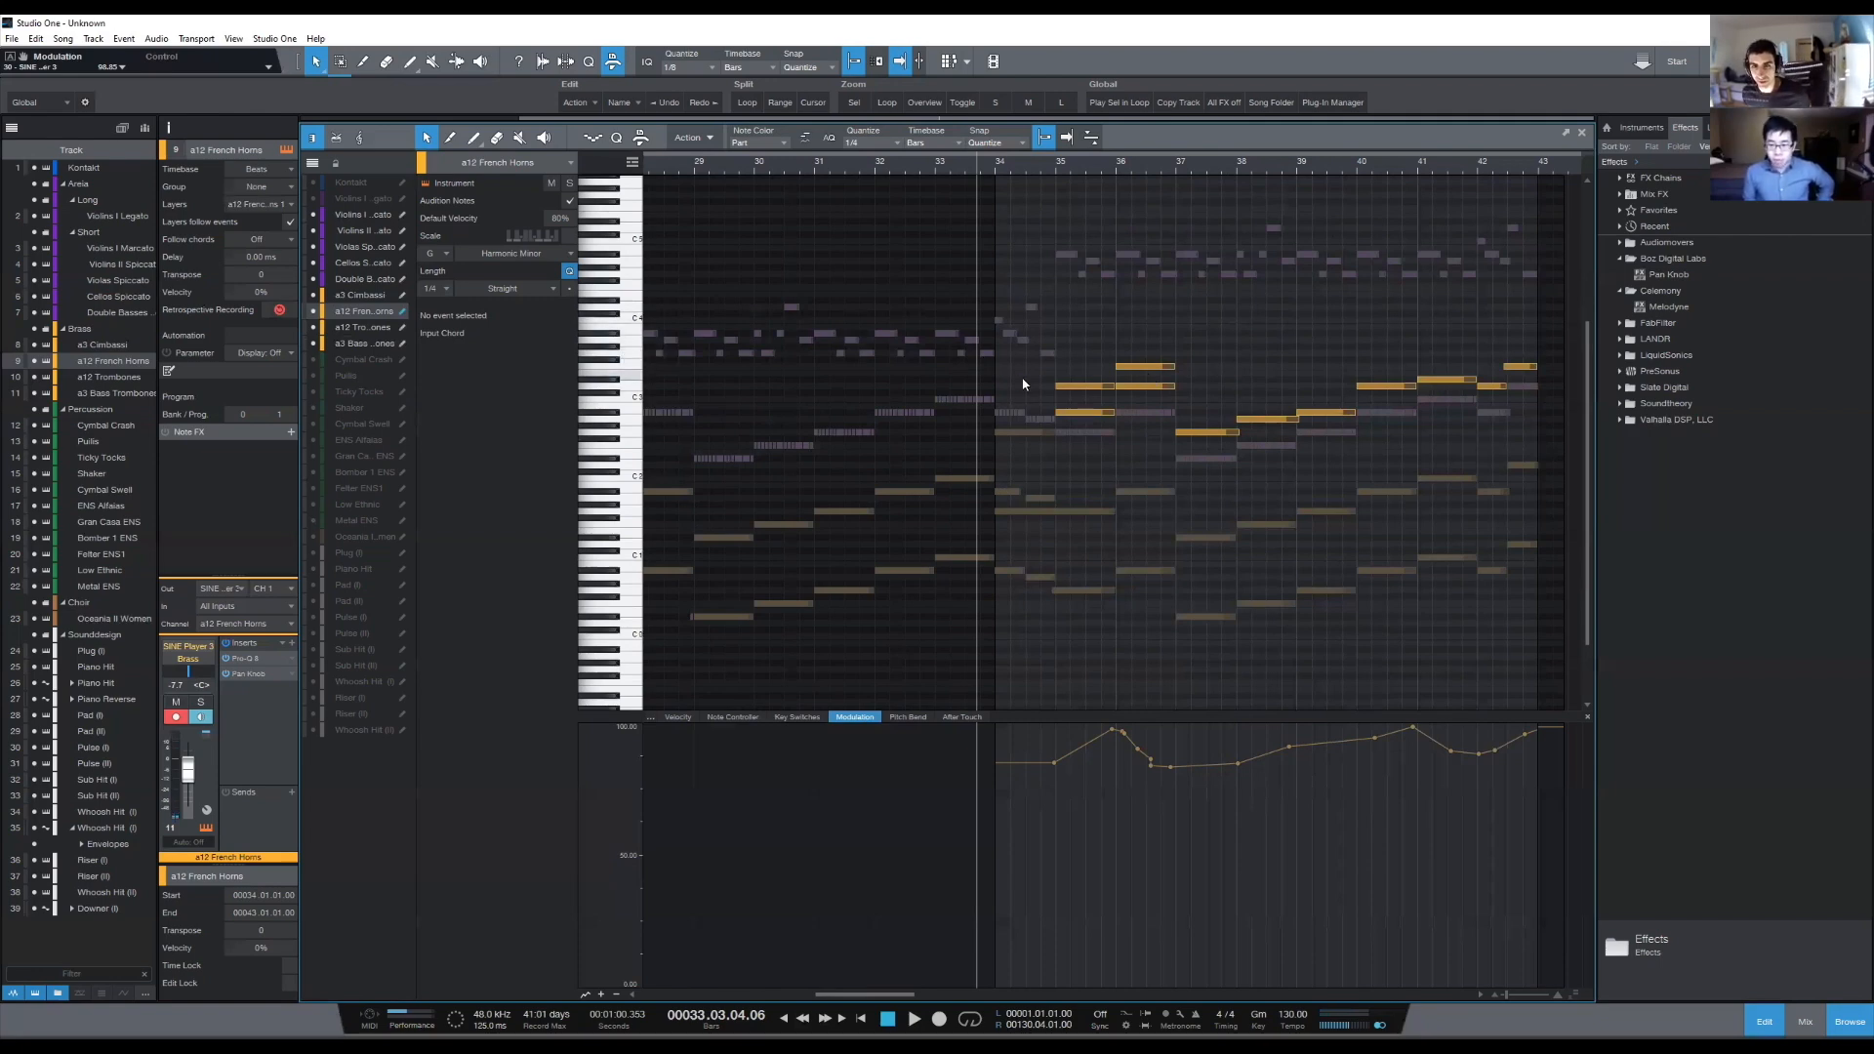
- Copy the French Horns F3 harmony note of bar 36 into bar 37 and lower the copy to Bb2
click(1144, 367)
key(d)
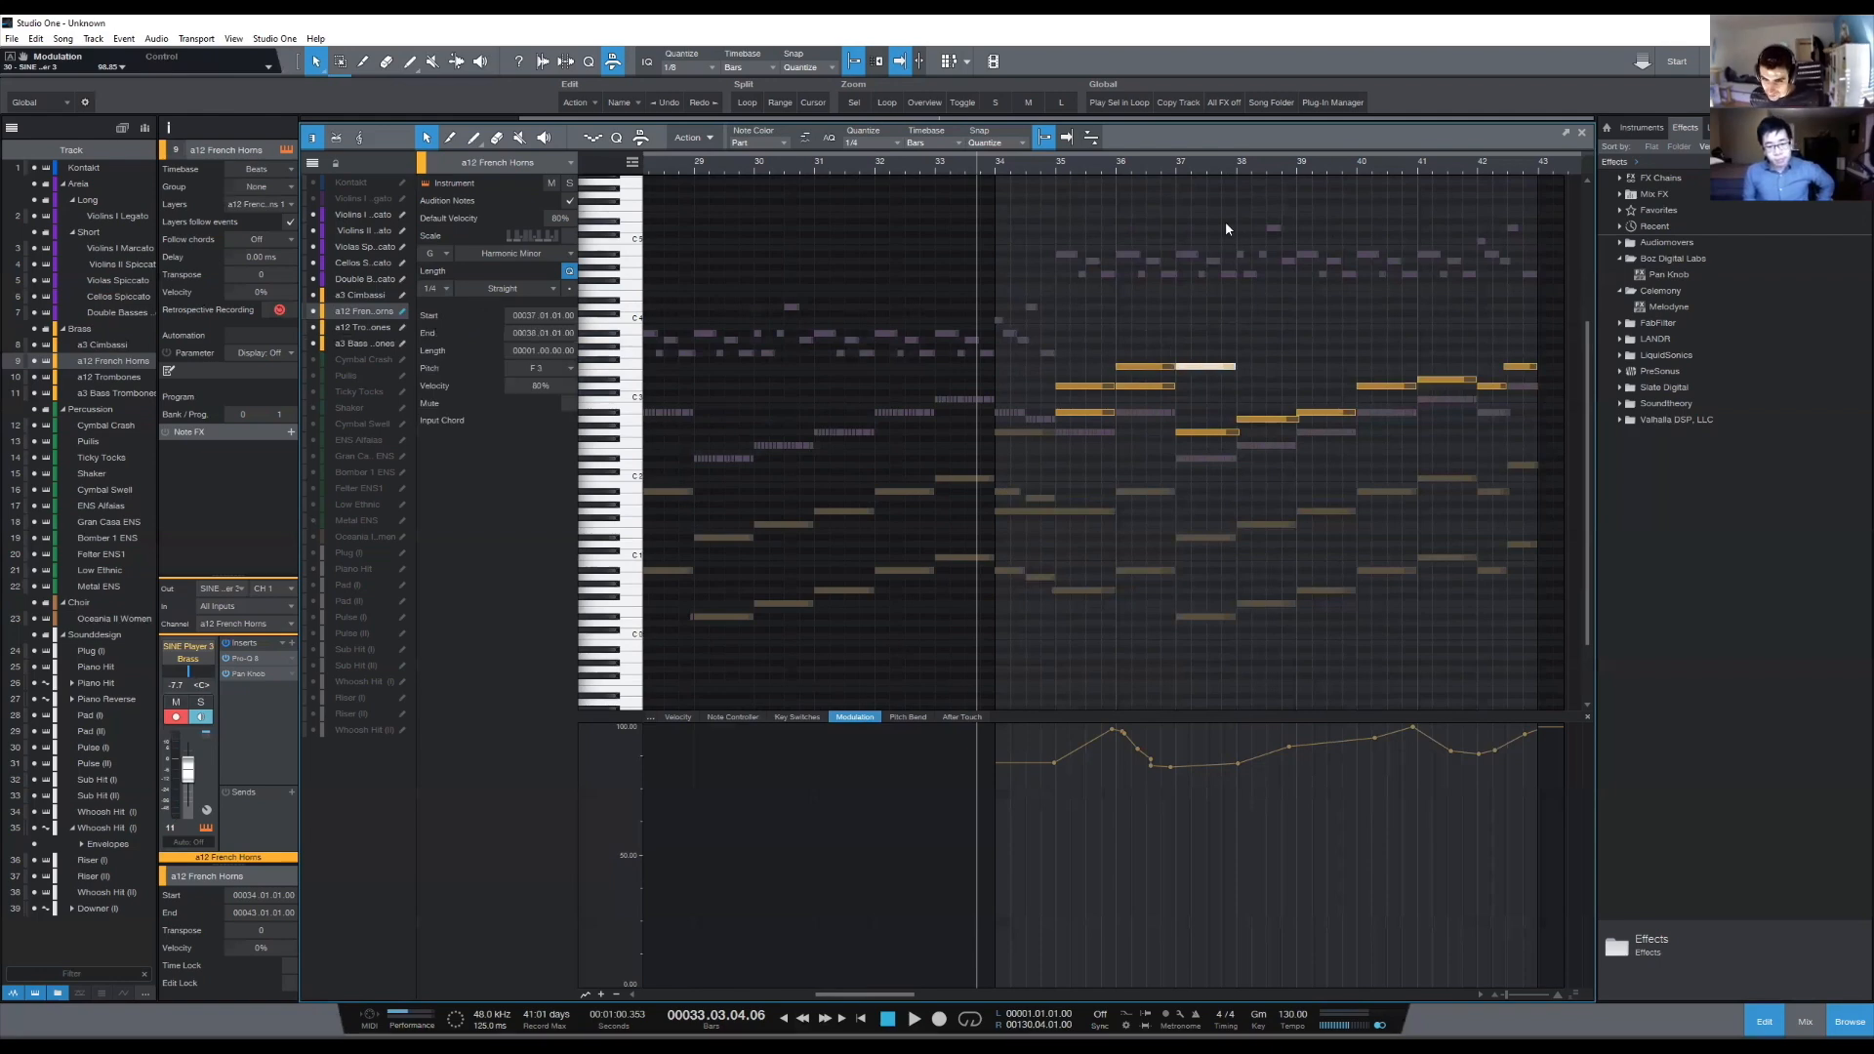
key(Down)
key(Down)
key(Down)
key(Down)
key(Down)
key(Down)
key(Down)
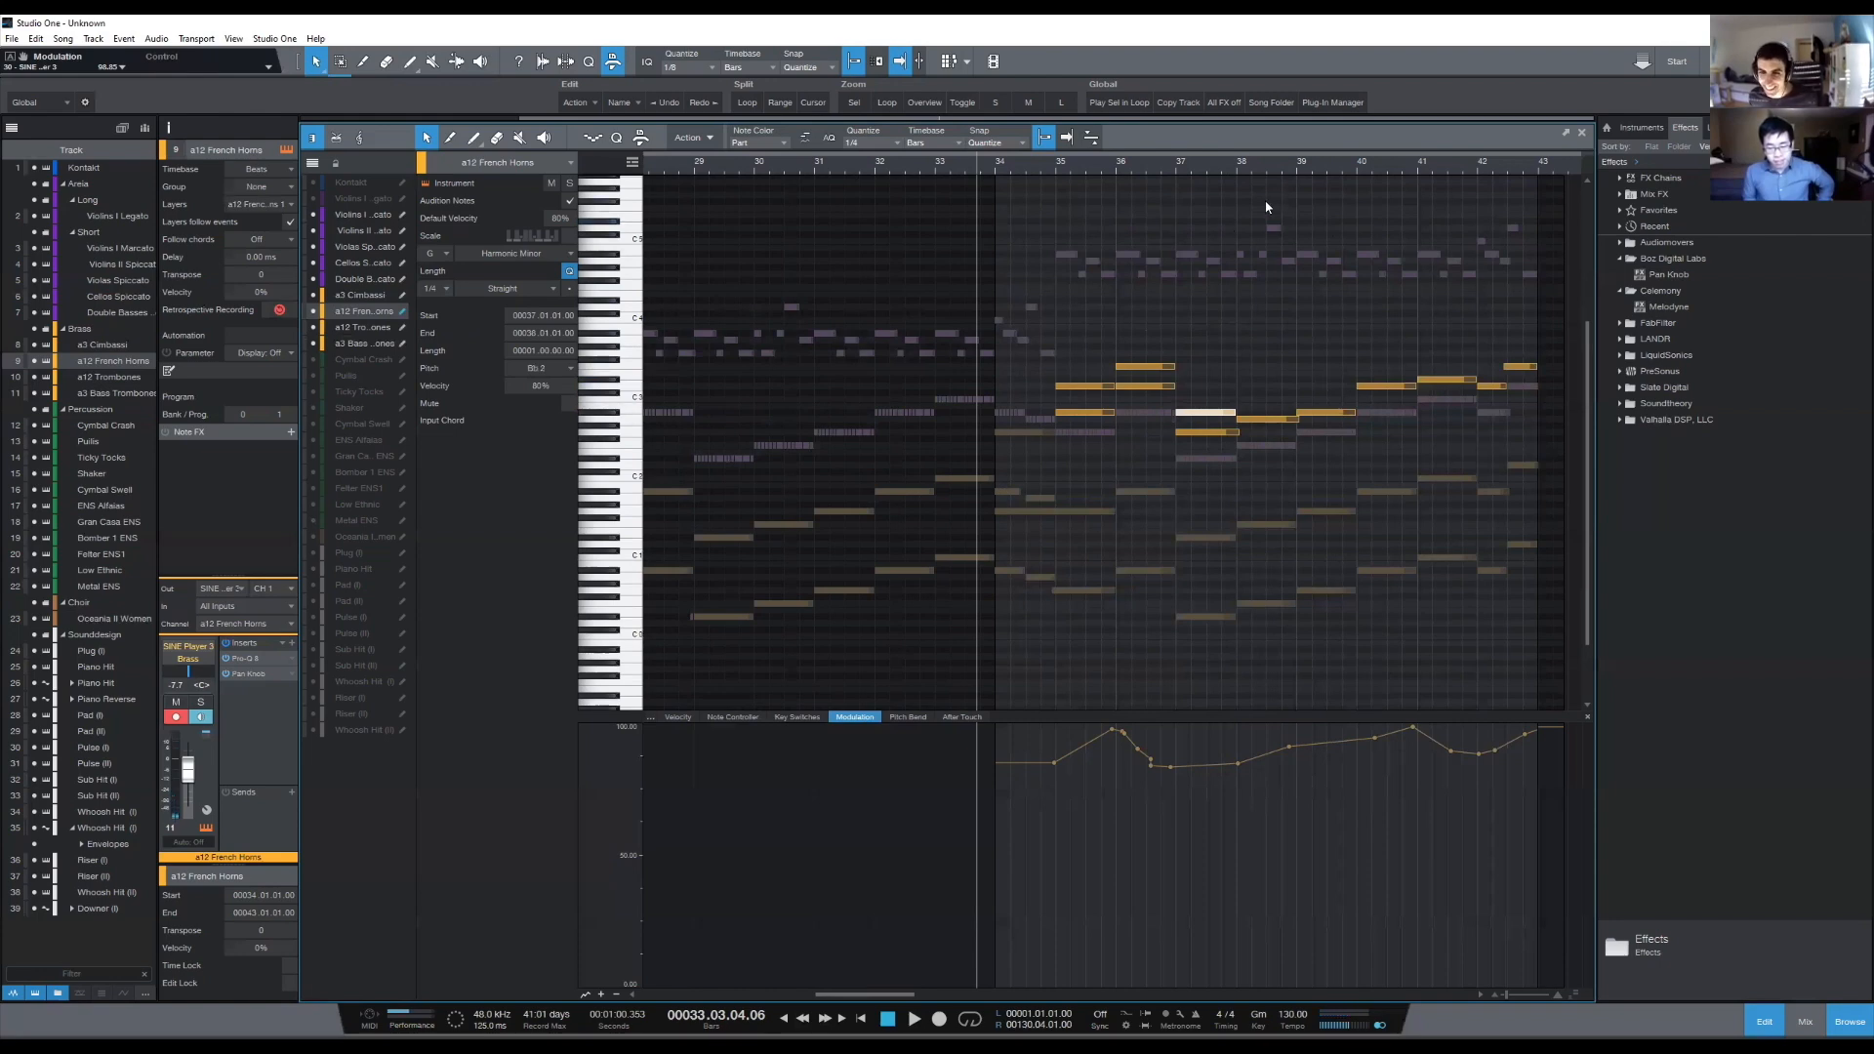
- Duplicate the Bb2 harmony note into bars 38 and 39, raising the copies to C3 in bar 38 and D3 in bar 39
key(Right)
key(Right)
key(Right)
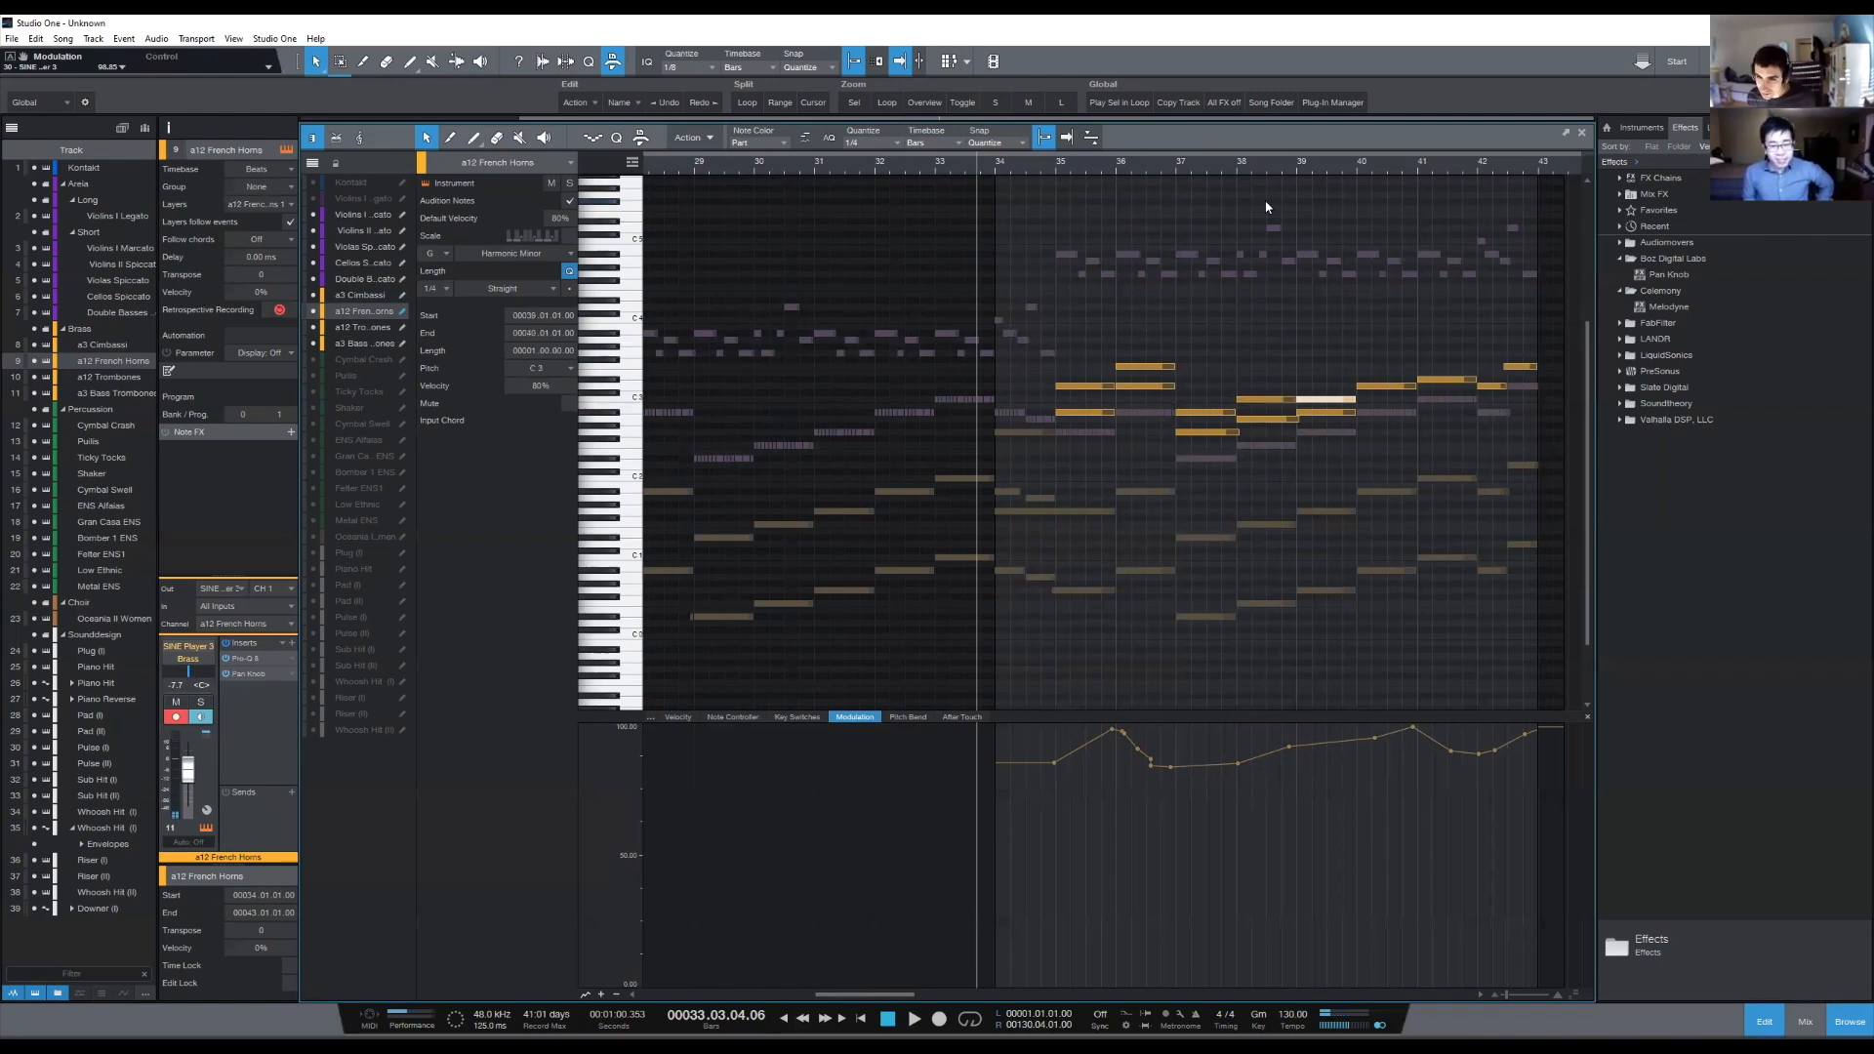
key(Up)
key(Up)
- Add French Horns harmony notes one bar long at F3 in bar 40 and G3 in bar 41
drag(1372, 370, 1391, 420)
key(Delete)
key(Left)
key(d)
key(Up)
key(Up)
key(Up)
key(Up)
key(Up)
key(Up)
key(Up)
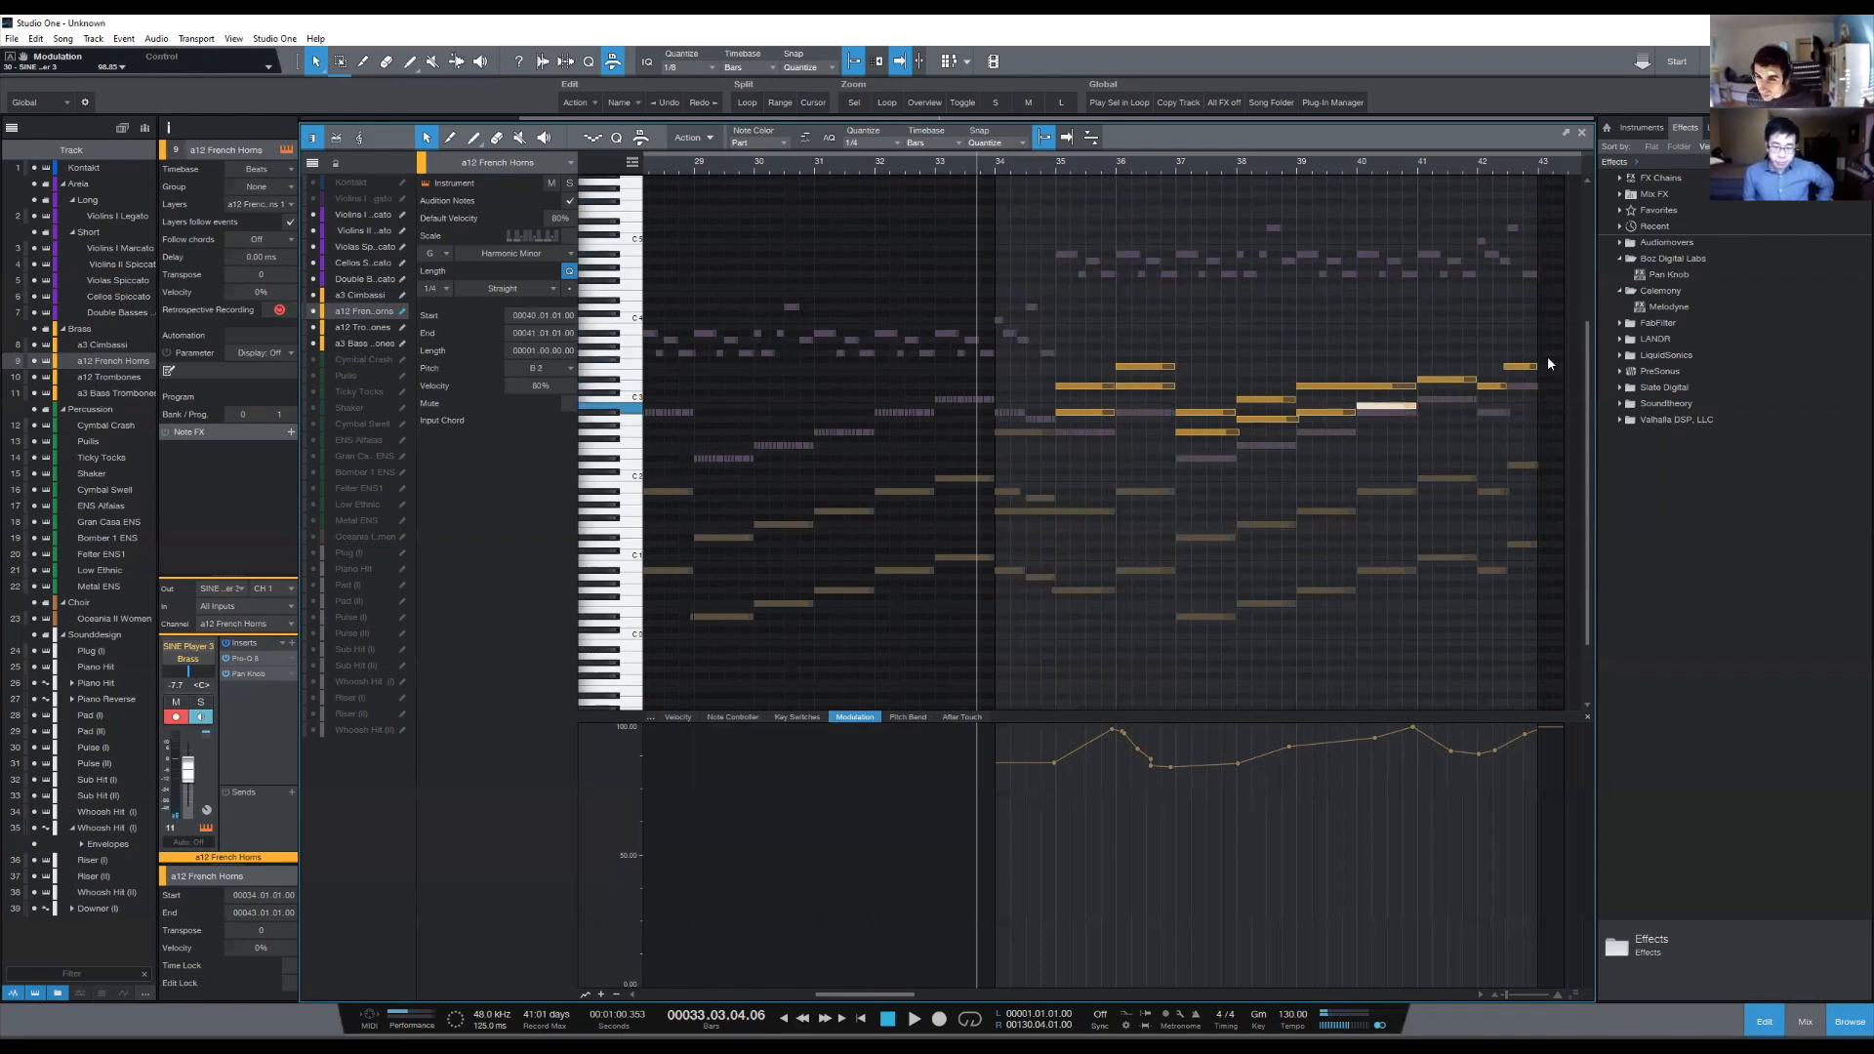
key(d)
key(Up)
key(Up)
- Add a two-beat F3 harmony note at the start of bar 42 and an A3 note above the F3 on beat 3
key(d)
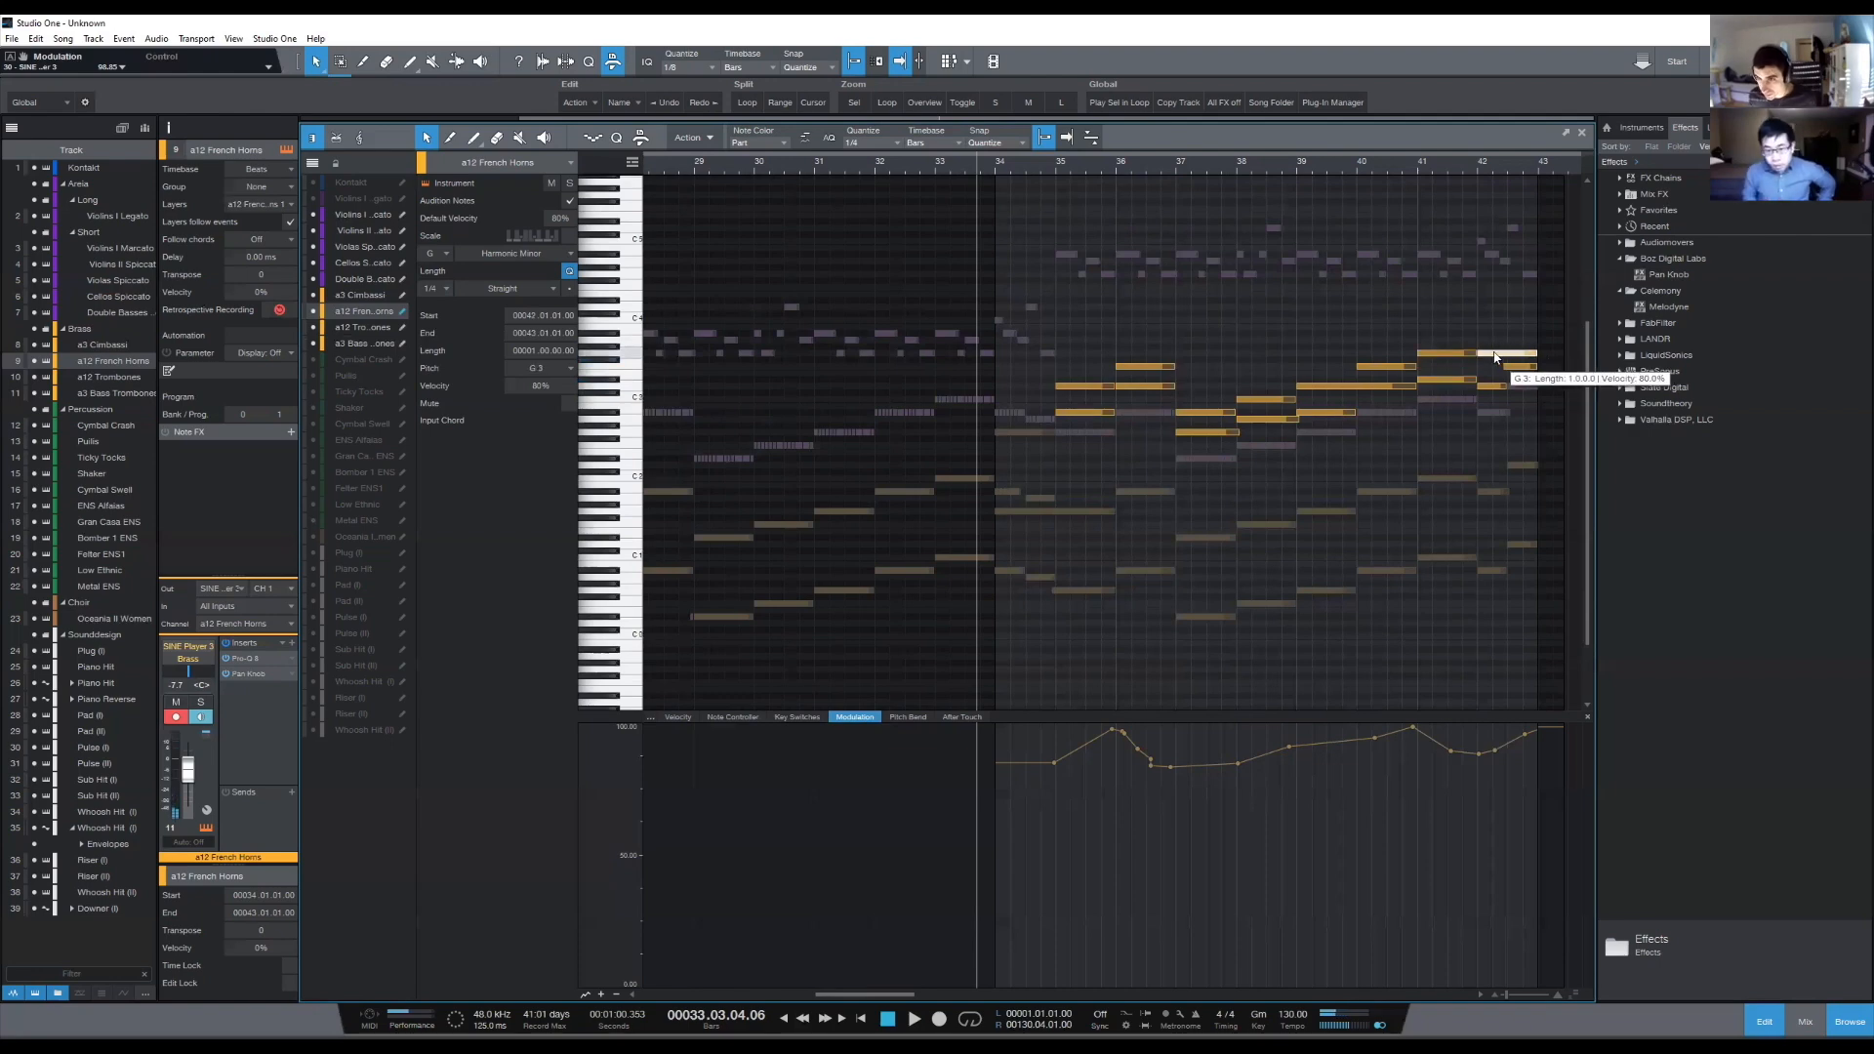
drag(1500, 354, 1499, 363)
key(Down)
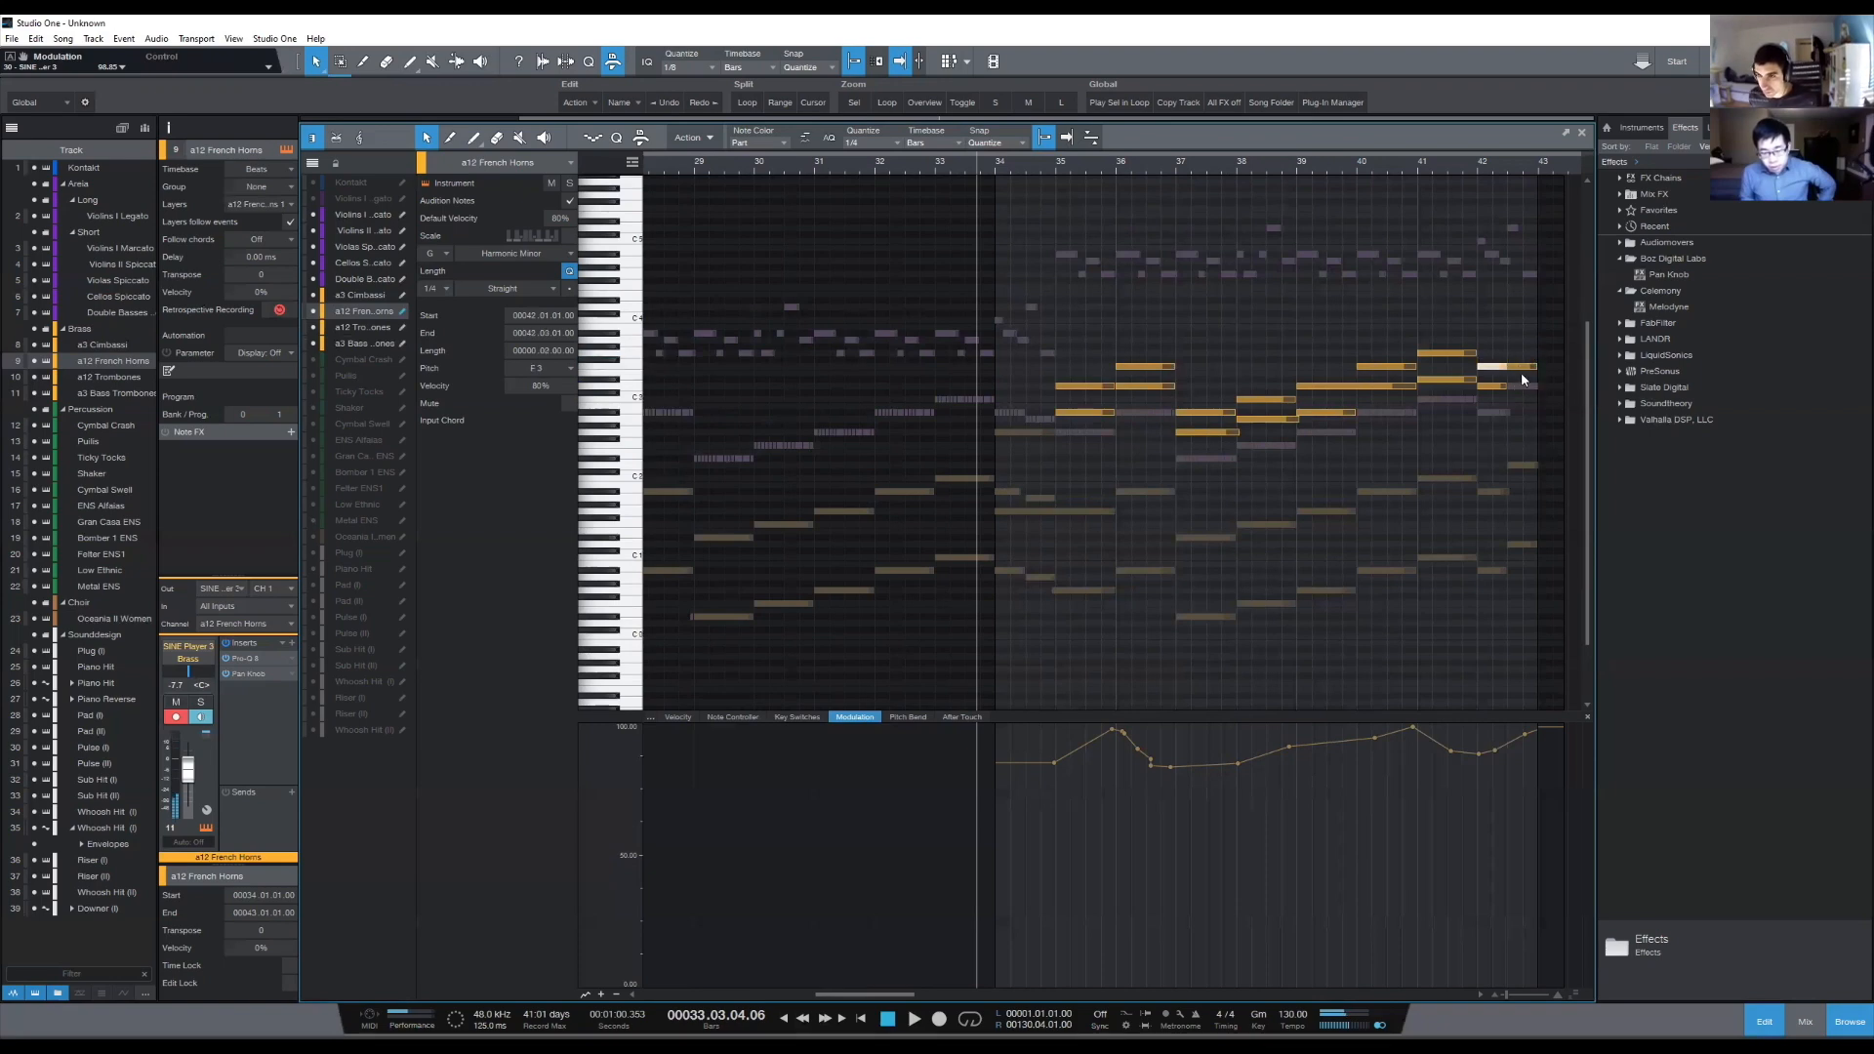
mouse_move(1507, 367)
mouse_down()
mouse_move(1535, 368)
mouse_move(1521, 342)
mouse_up()
click(1494, 388)
click(1461, 442)
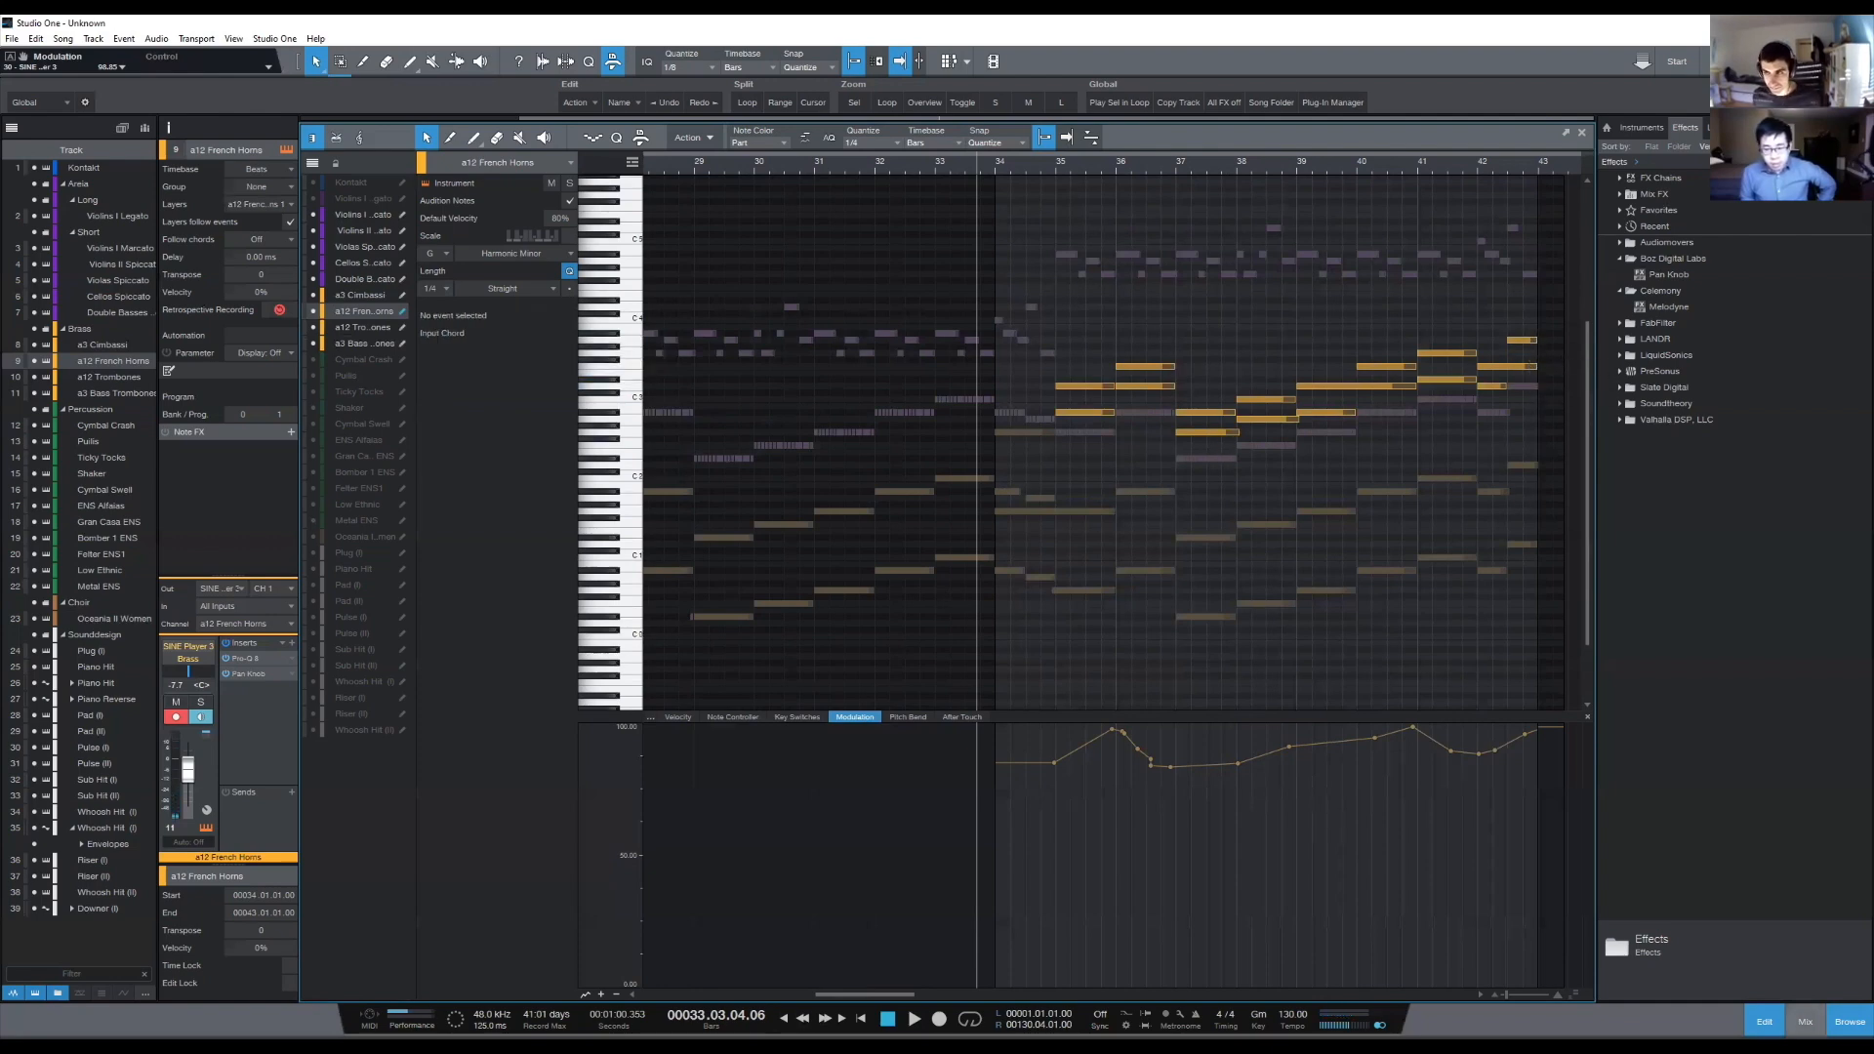
- Play the harmonized section from bar 33 and lower the a12 French Horns channel volume to -10.2 dB
click(1805, 1022)
key(space)
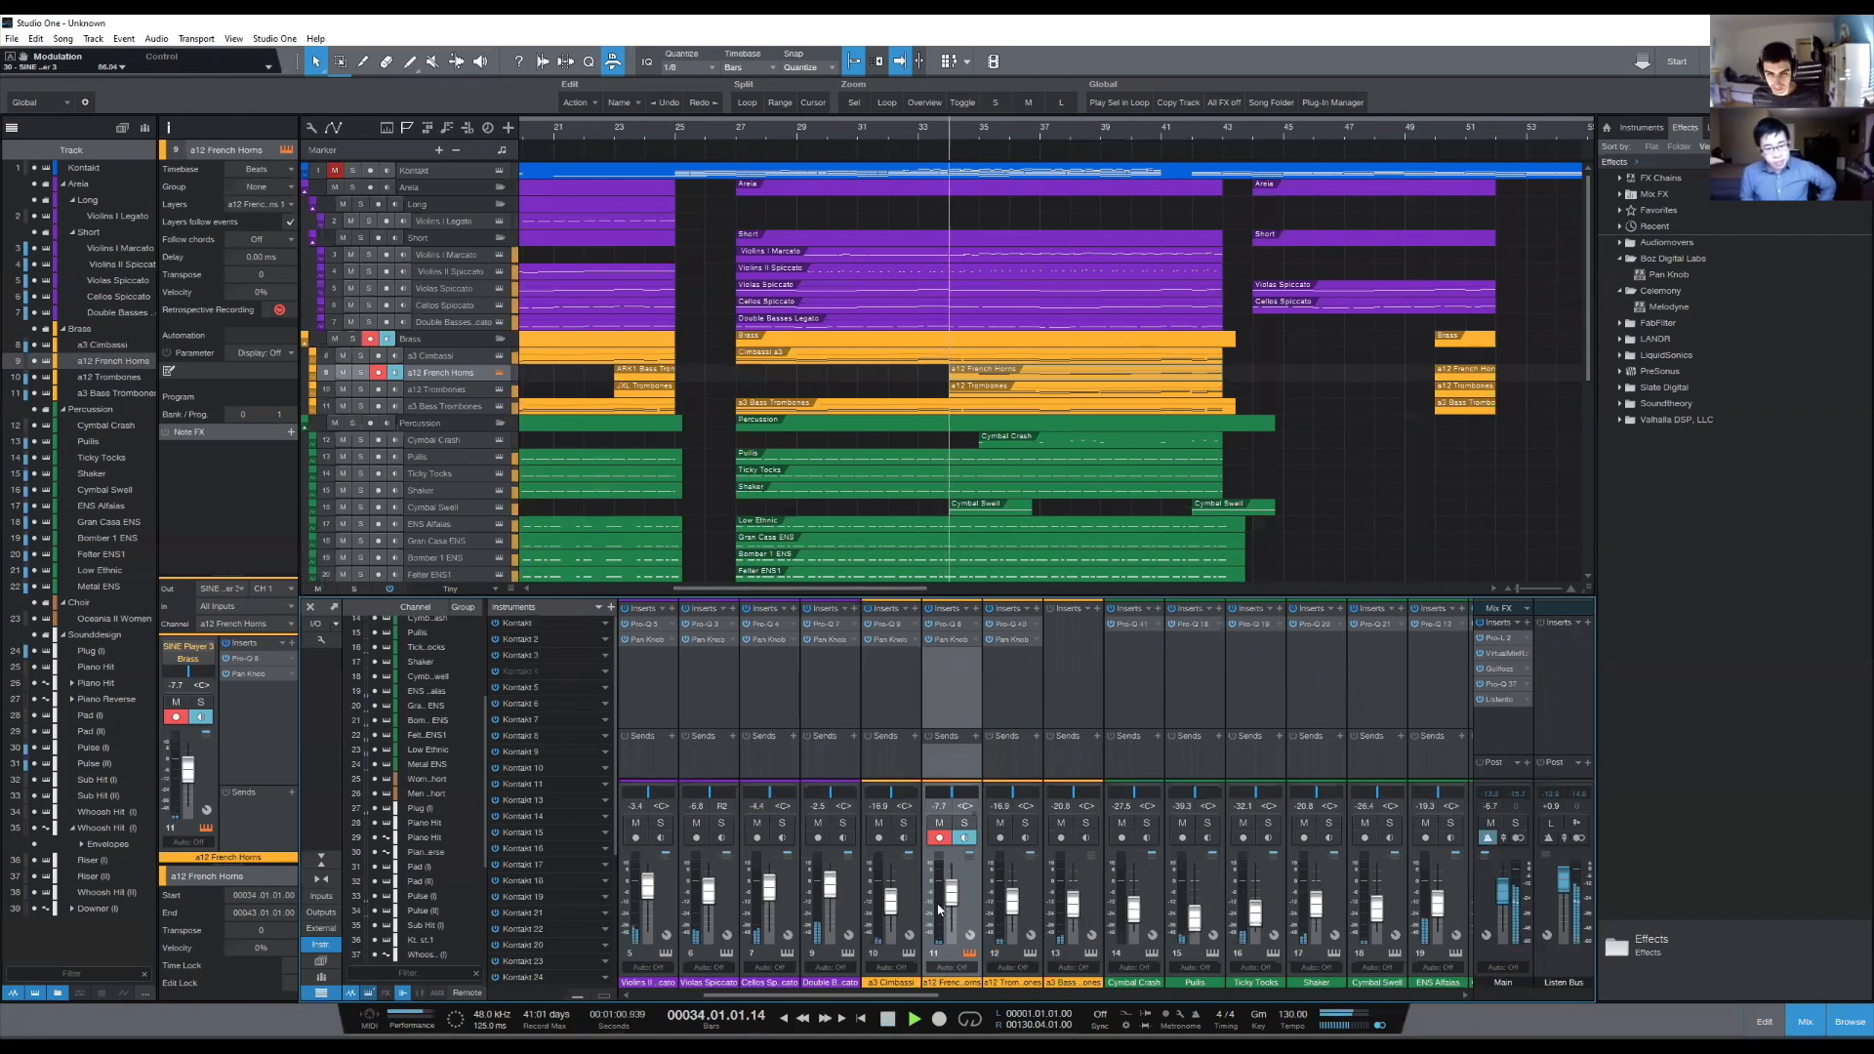
double_click(991, 371)
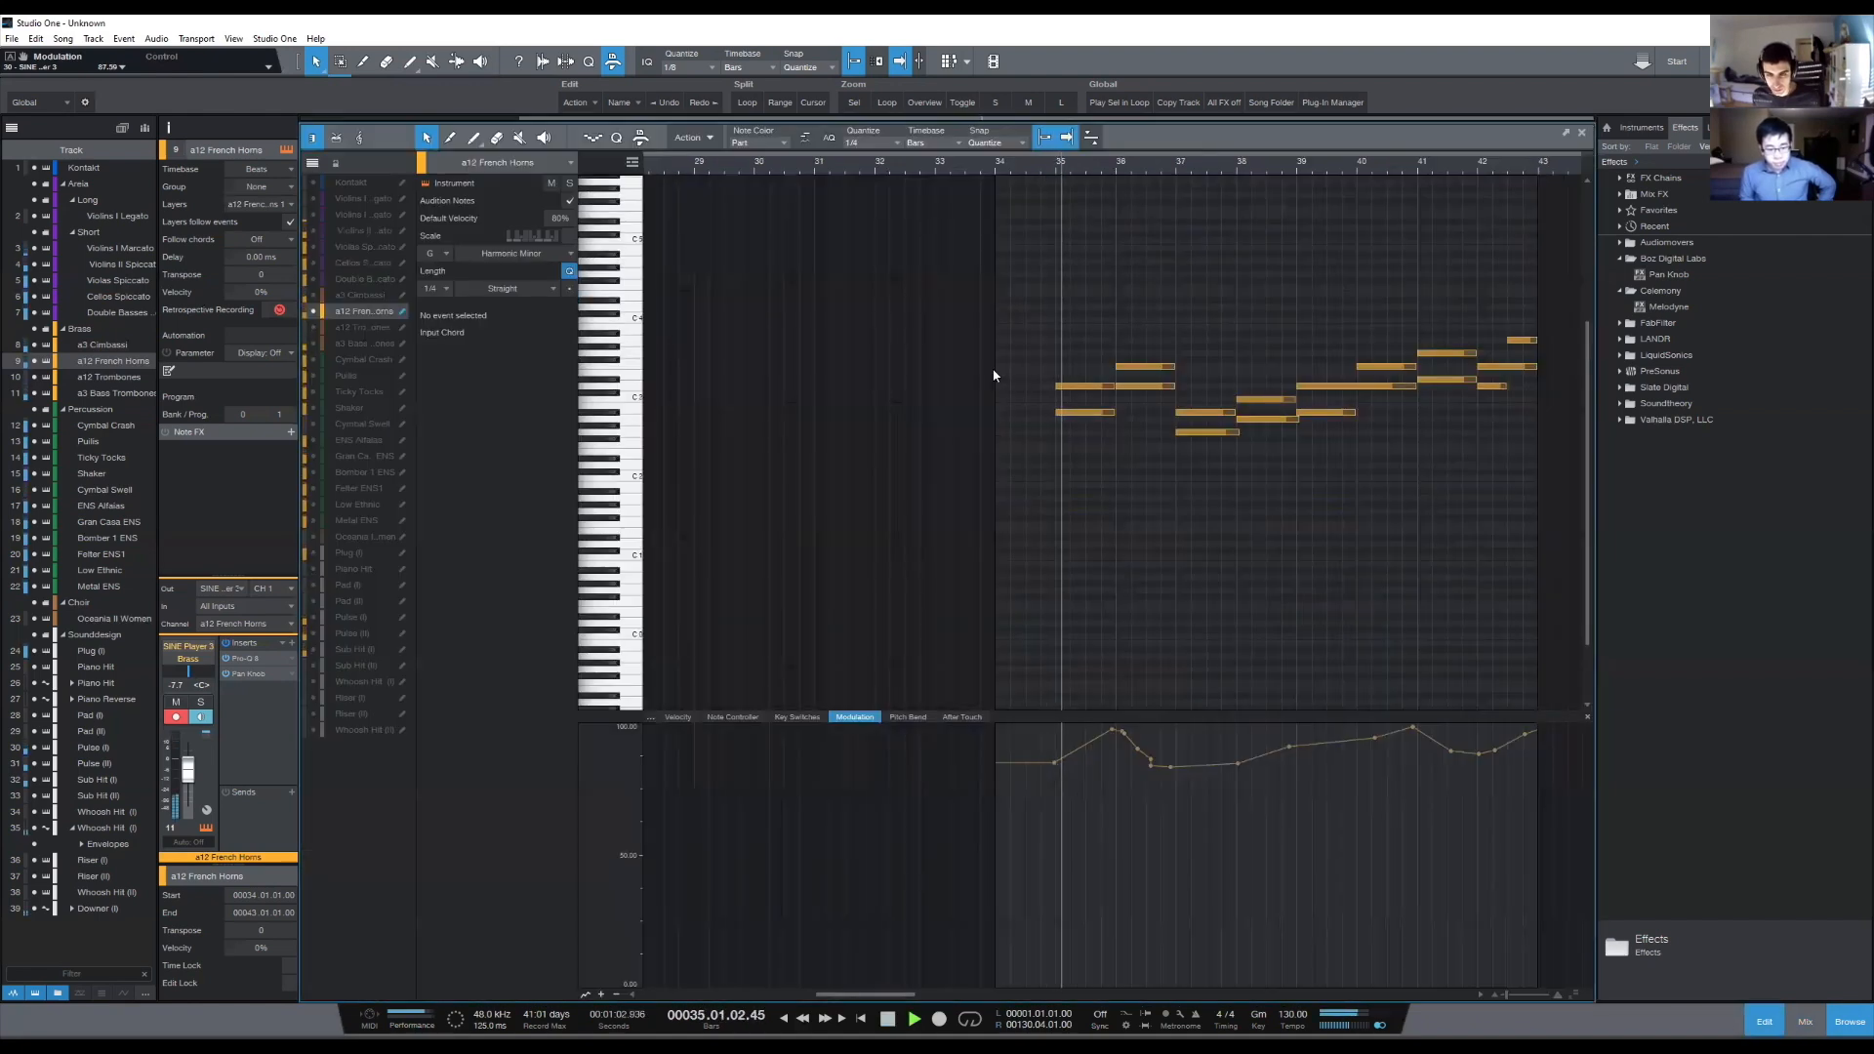
key(F3)
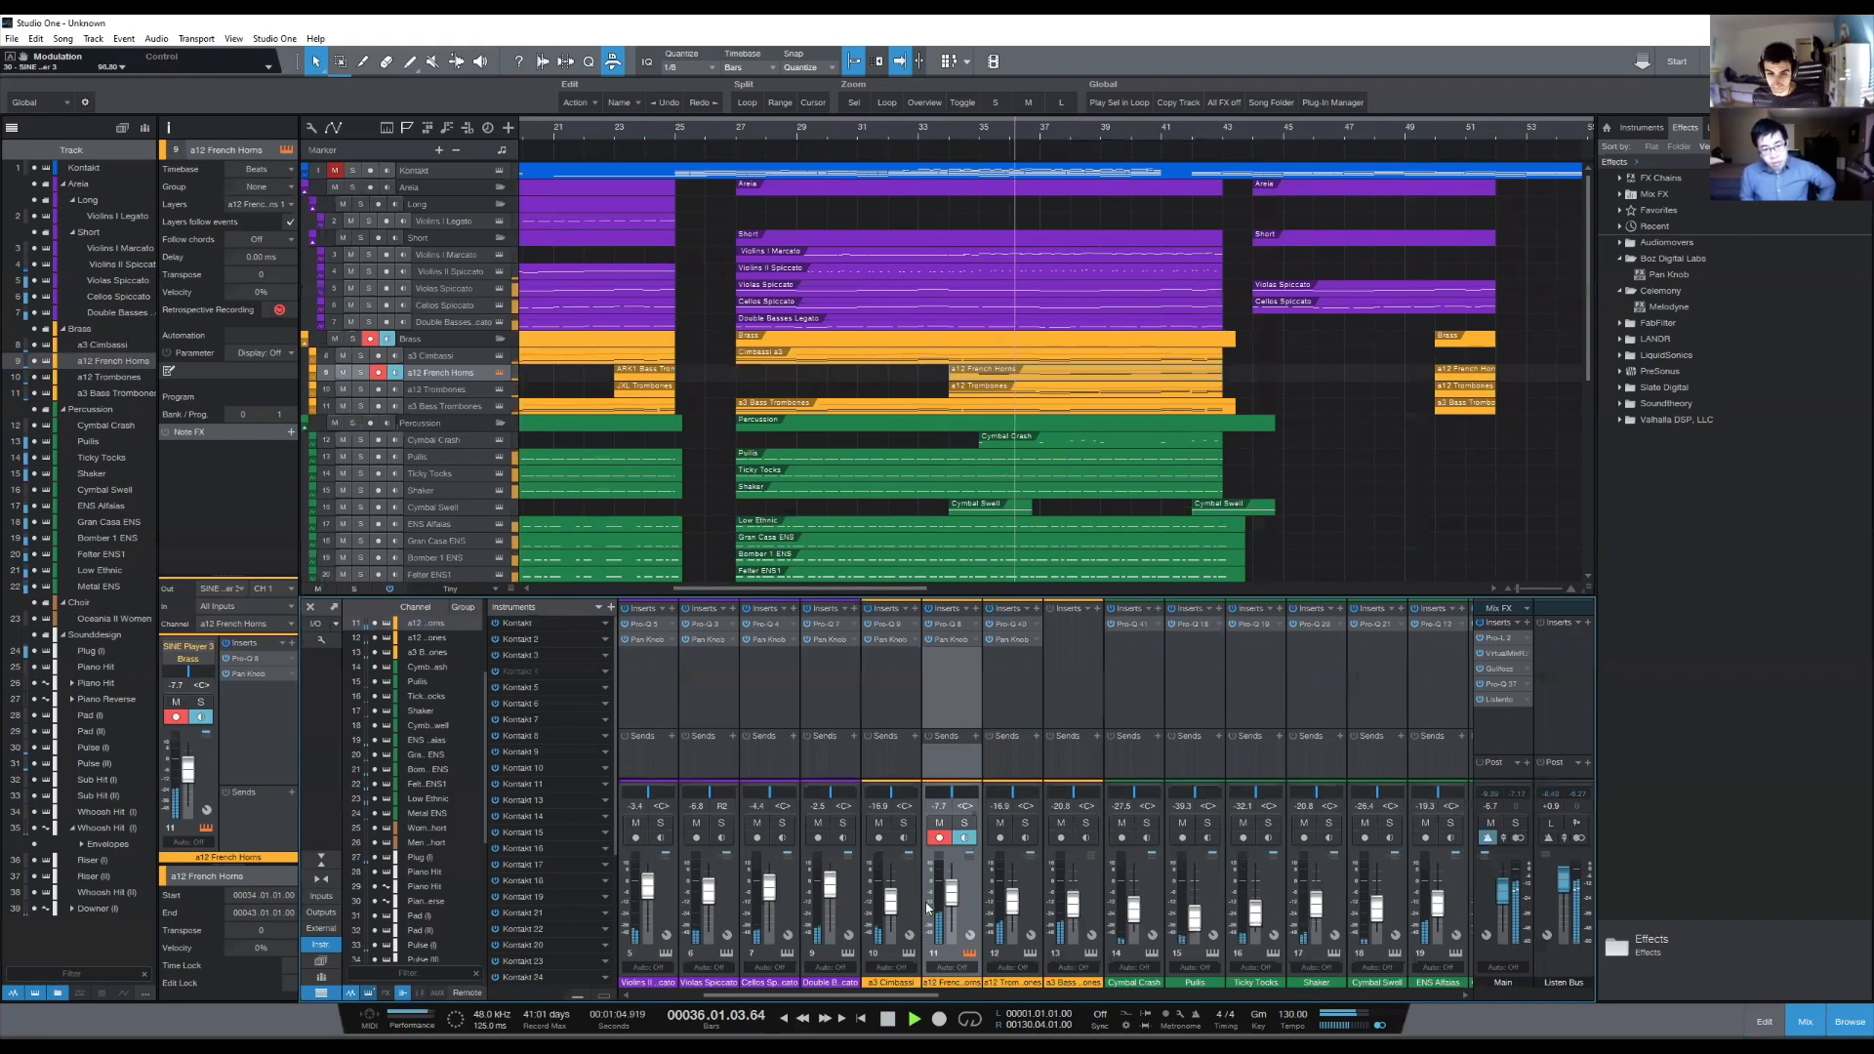
drag(952, 906, 940, 900)
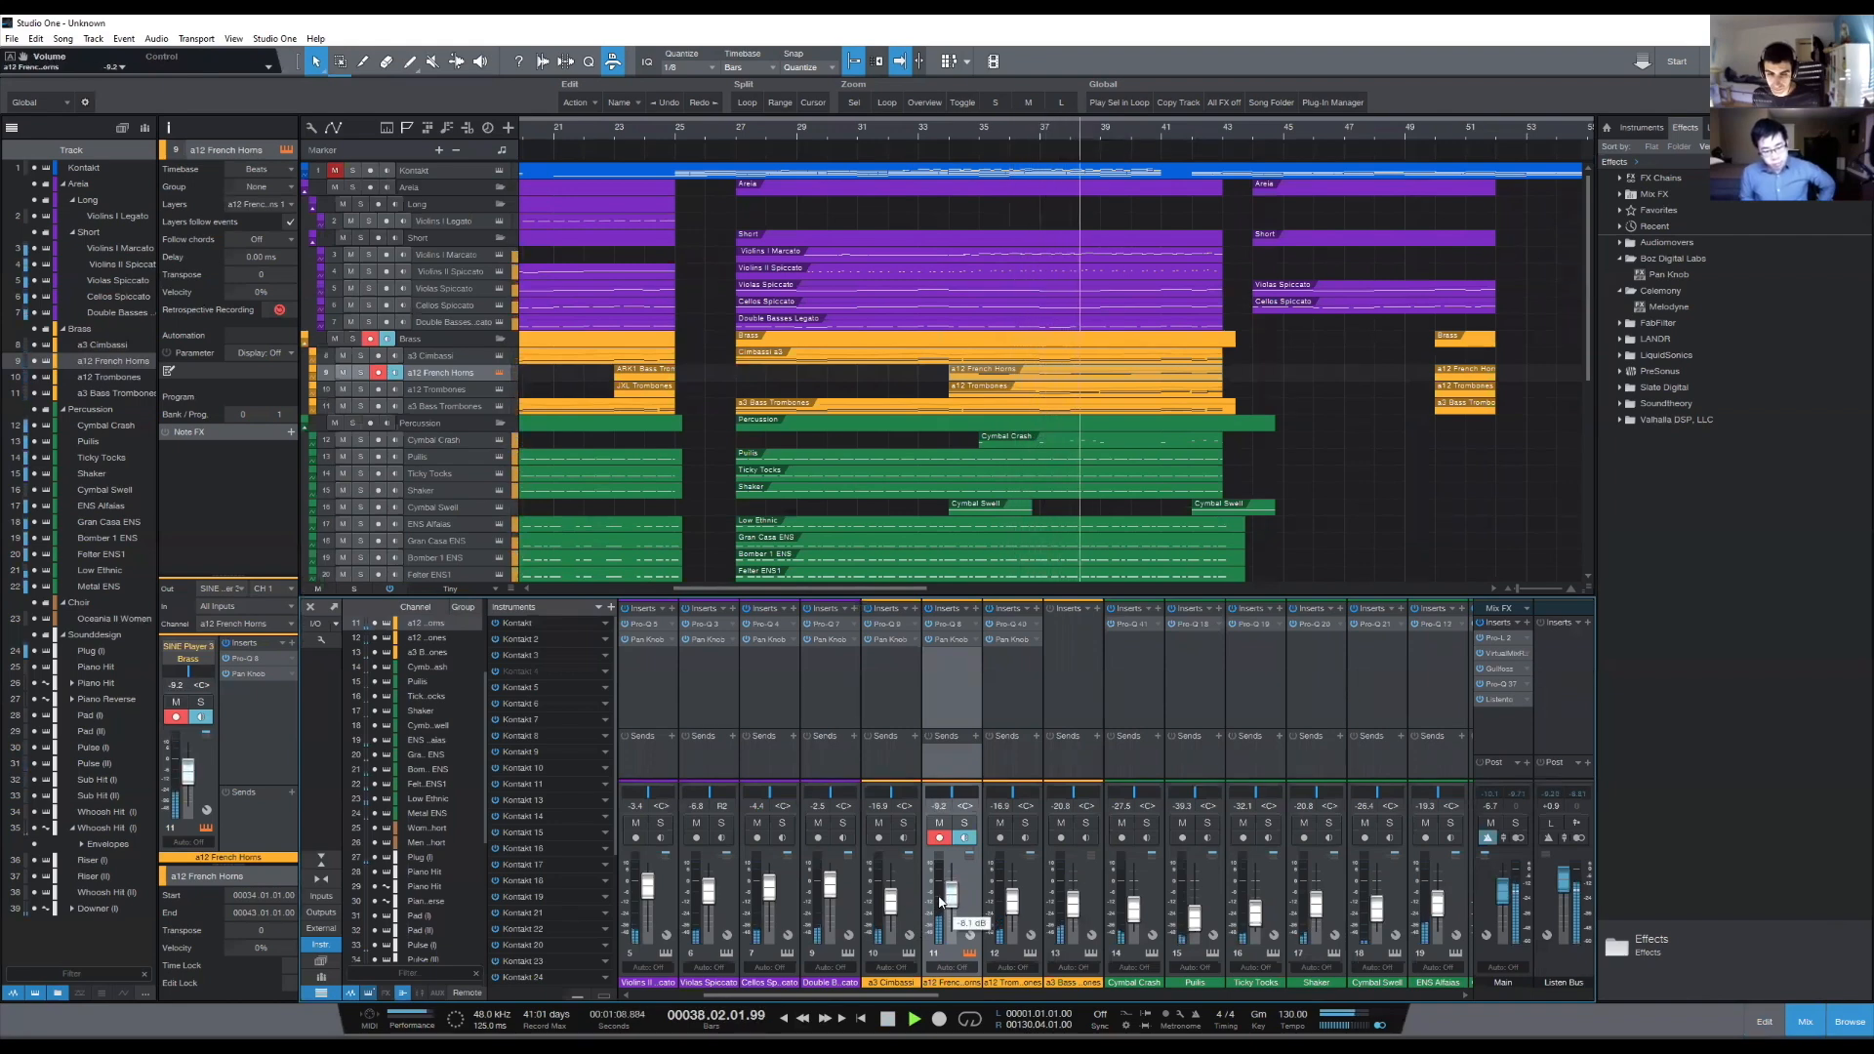
drag(940, 900, 949, 910)
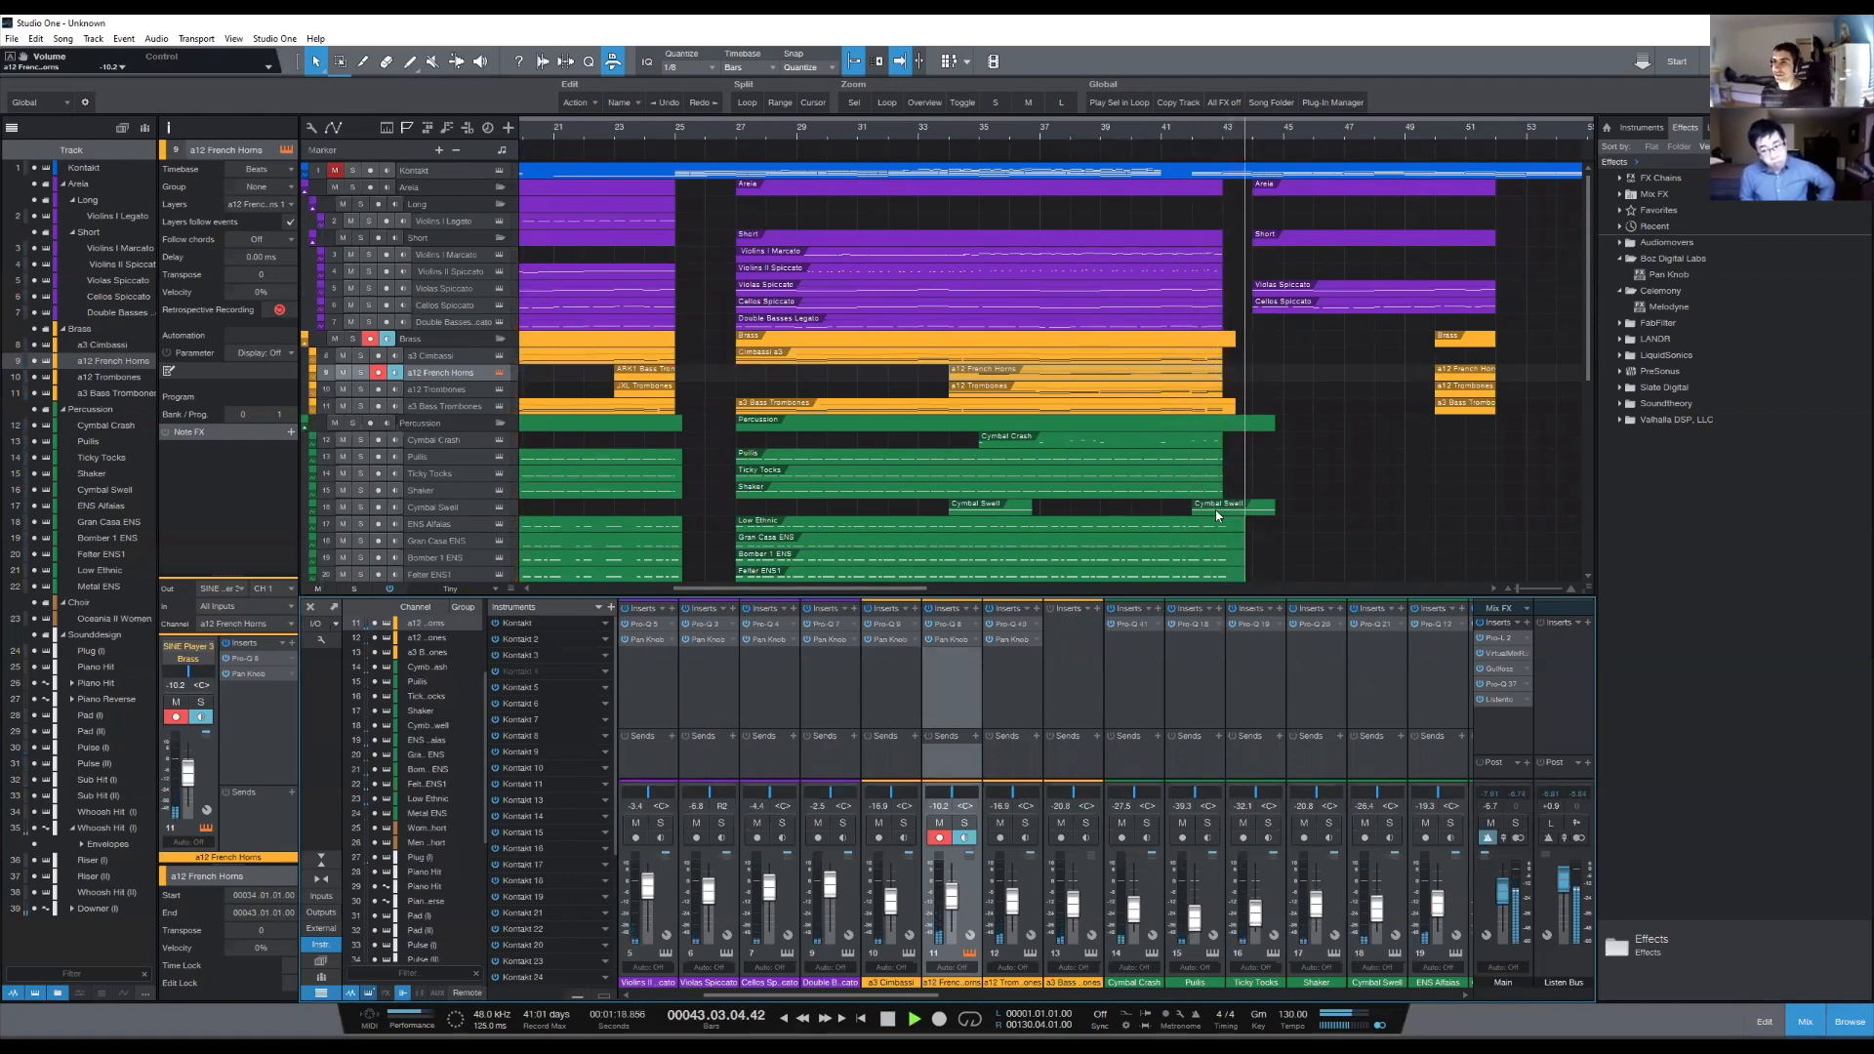
key(space)
- Show the string and brass notes alongside the French Horns part and lower the horns' channel volume to -12.1 dB
click(945, 130)
double_click(1025, 379)
click(313, 344)
click(314, 327)
drag(312, 230, 312, 214)
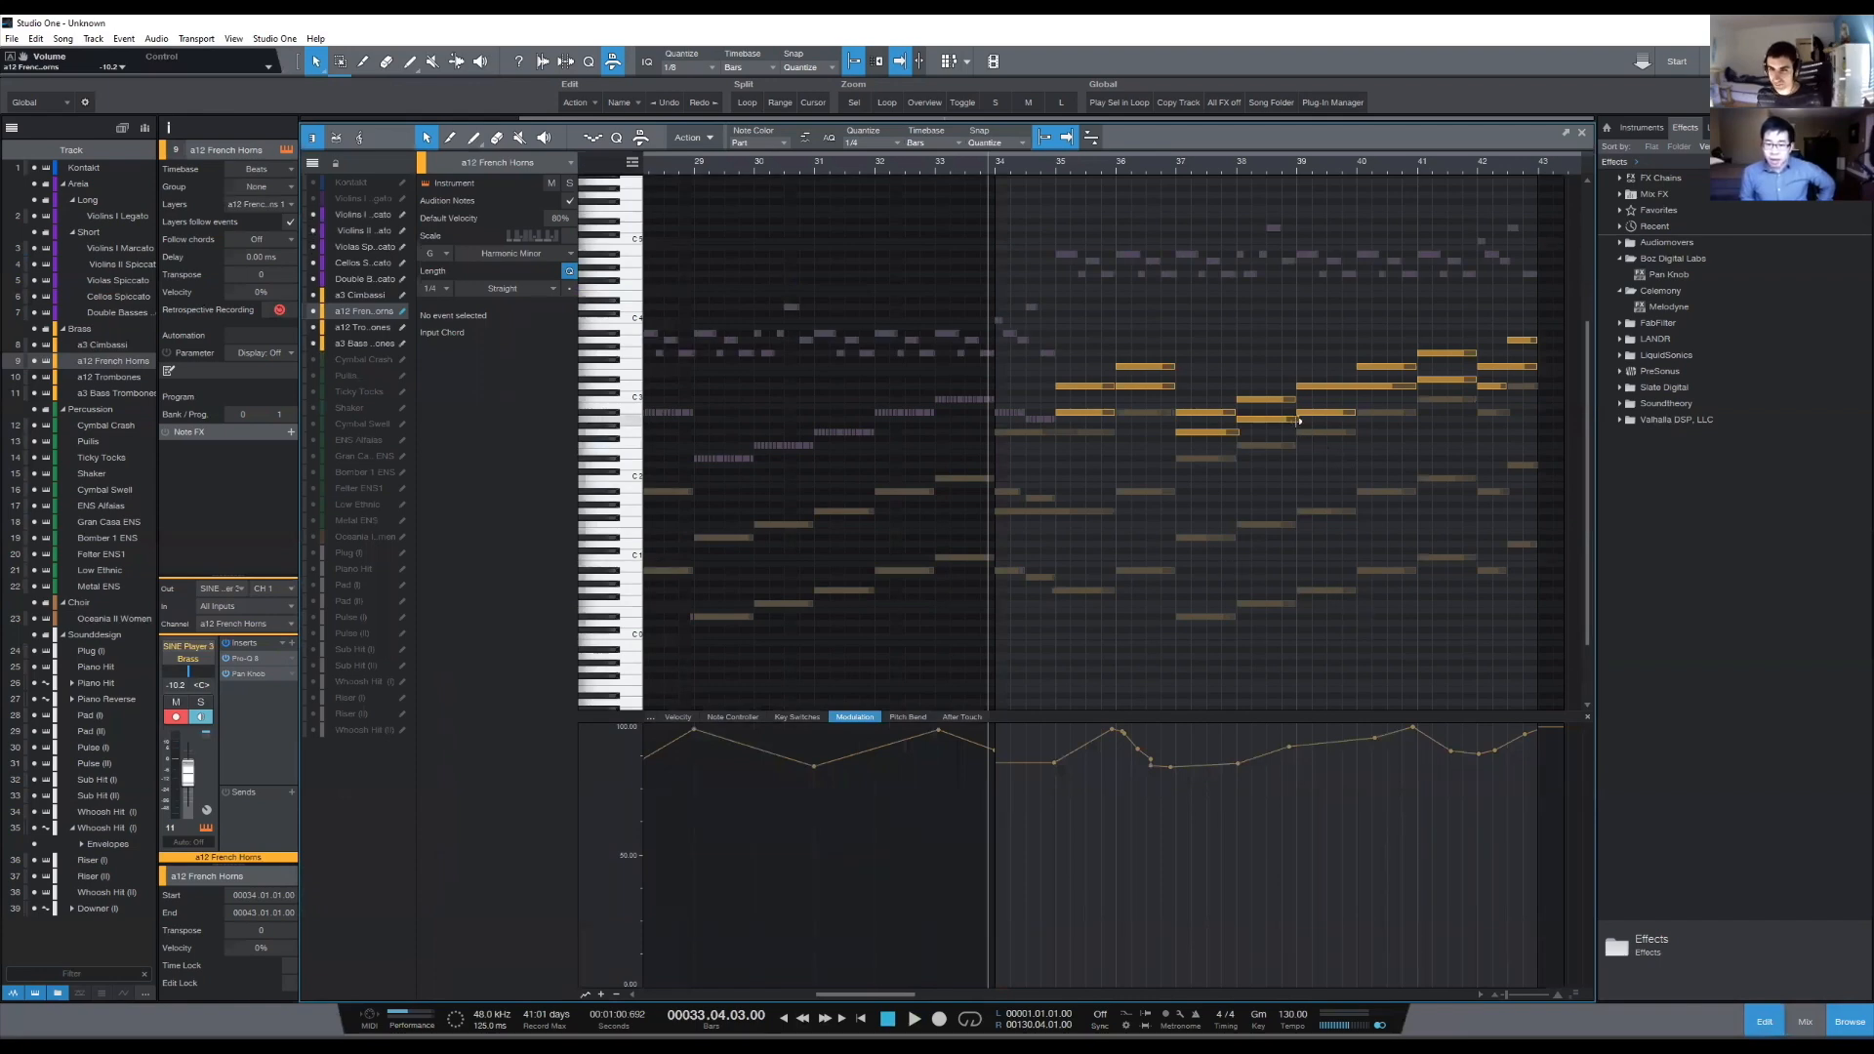
click(1804, 1020)
drag(948, 894, 952, 900)
- Delete the French Horns D3 note of bar 36 and extend the bar 35 D3 note to the end of bar 36
double_click(983, 377)
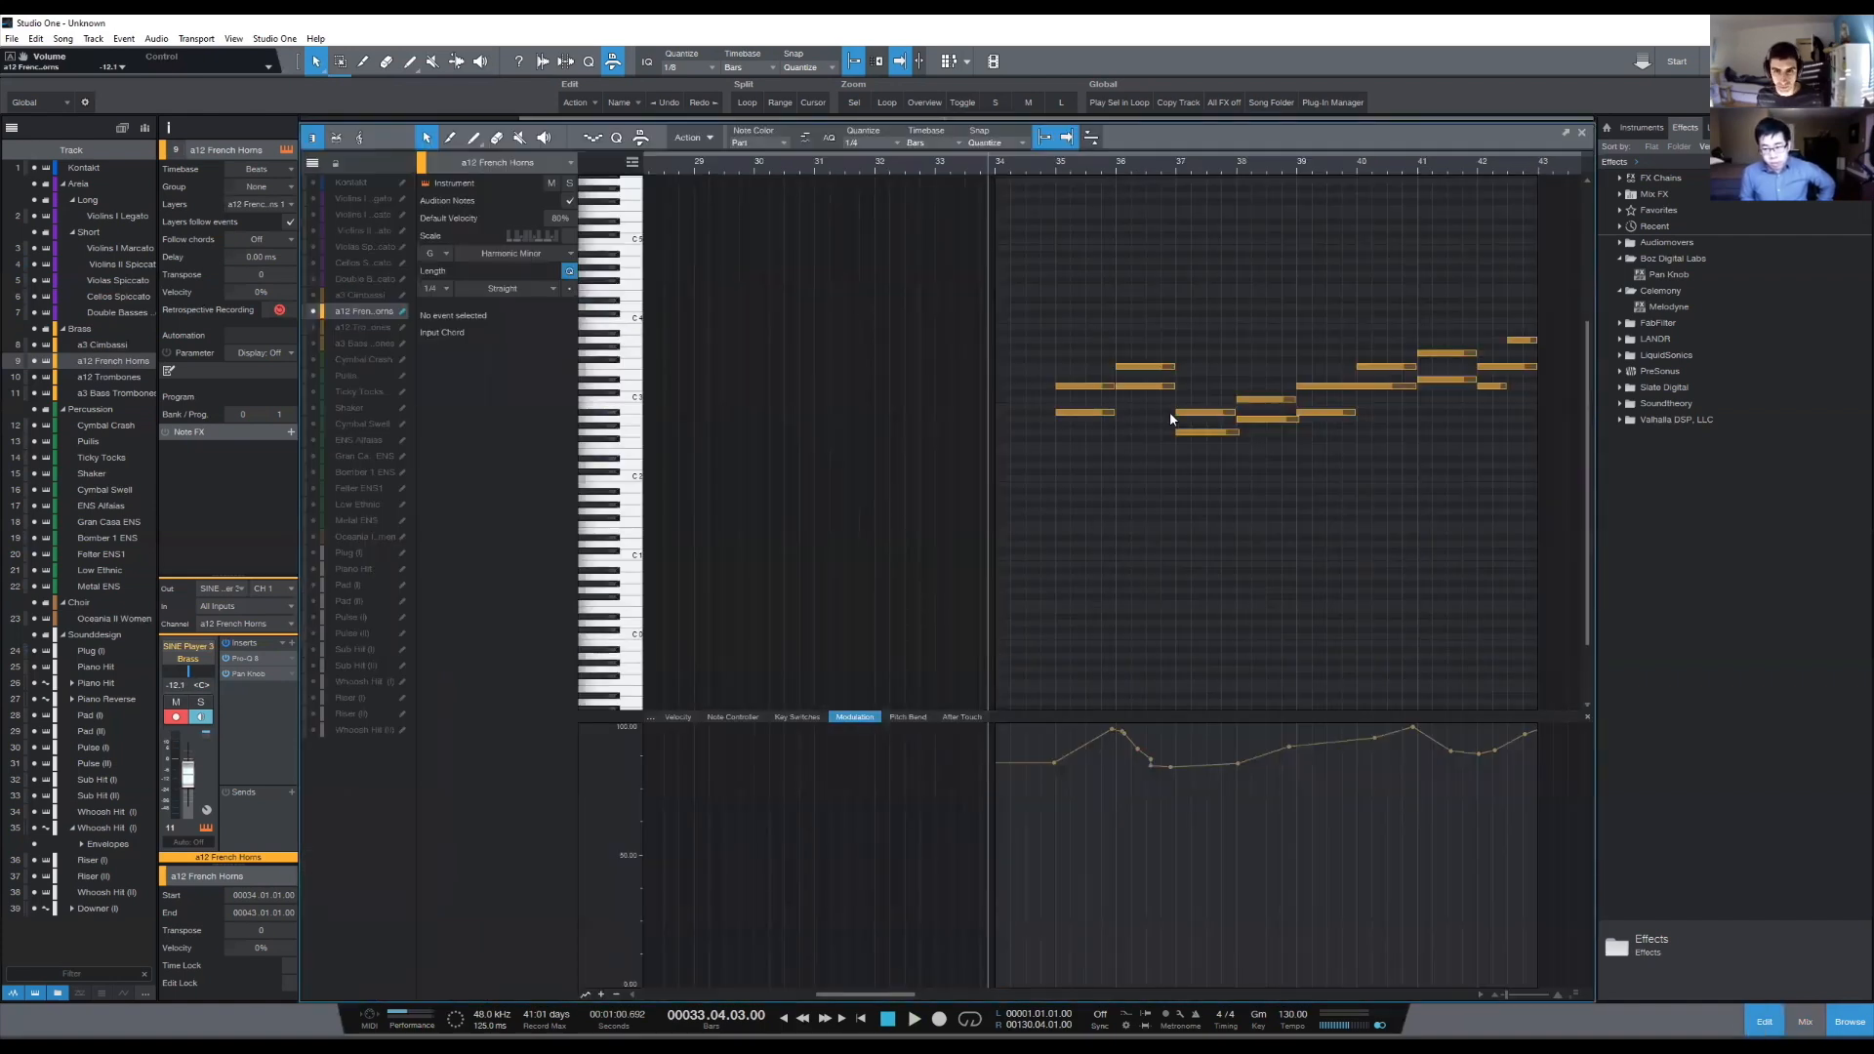
click(1127, 386)
key(Delete)
drag(1113, 386, 1176, 389)
click(1192, 657)
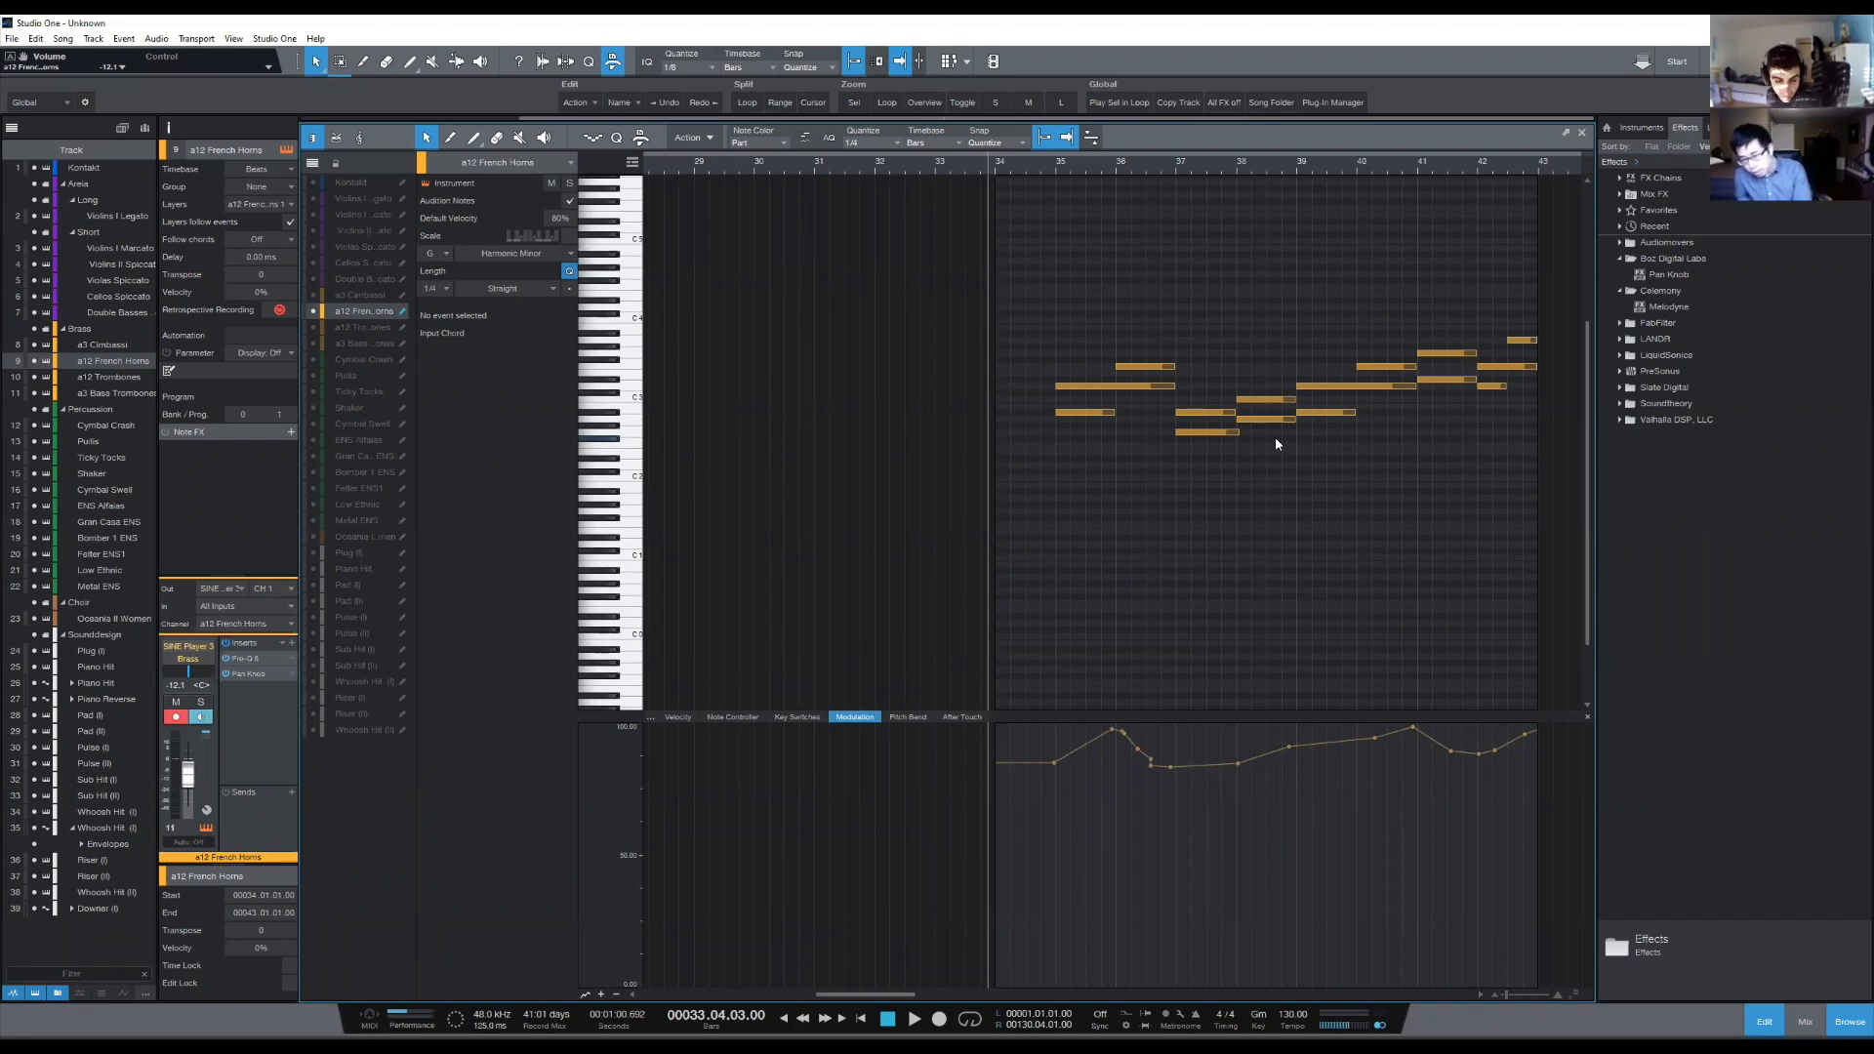
- Return to the arrangement and play from bar 25 to review the transition into the second section, with the mixer shown
key(F2)
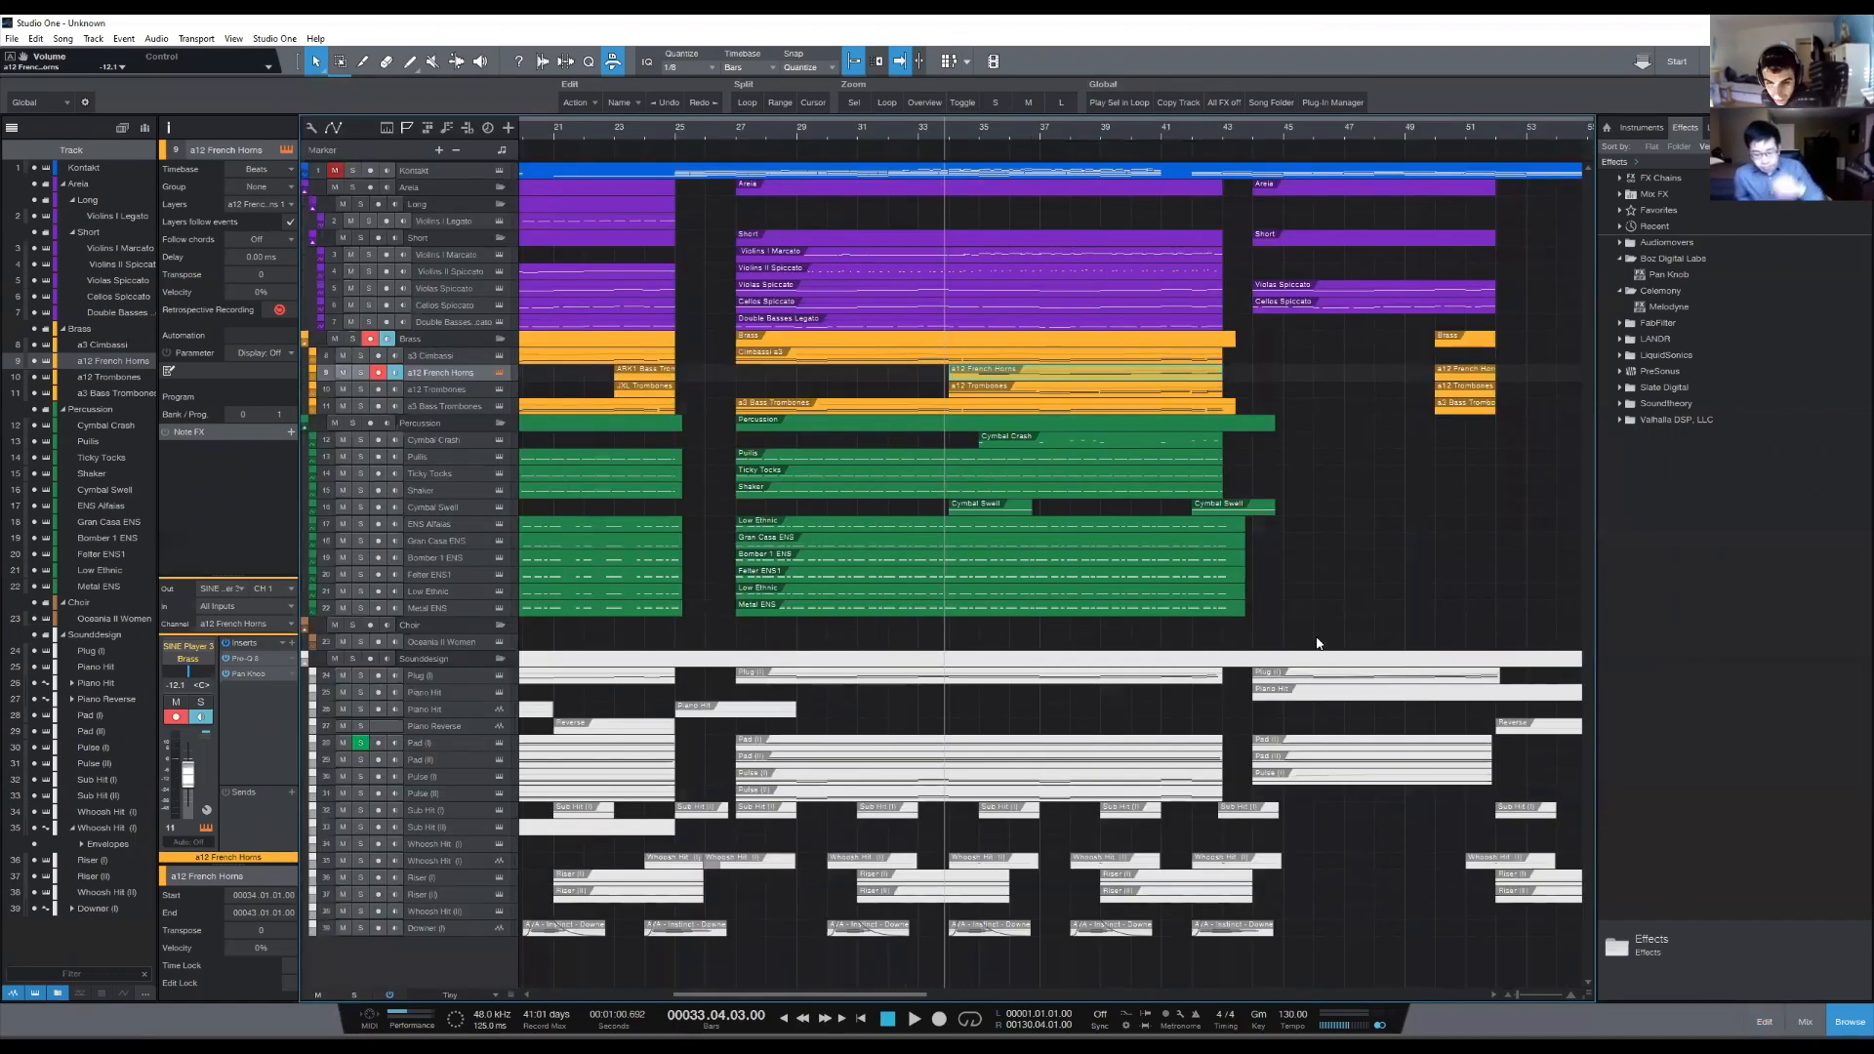
click(728, 129)
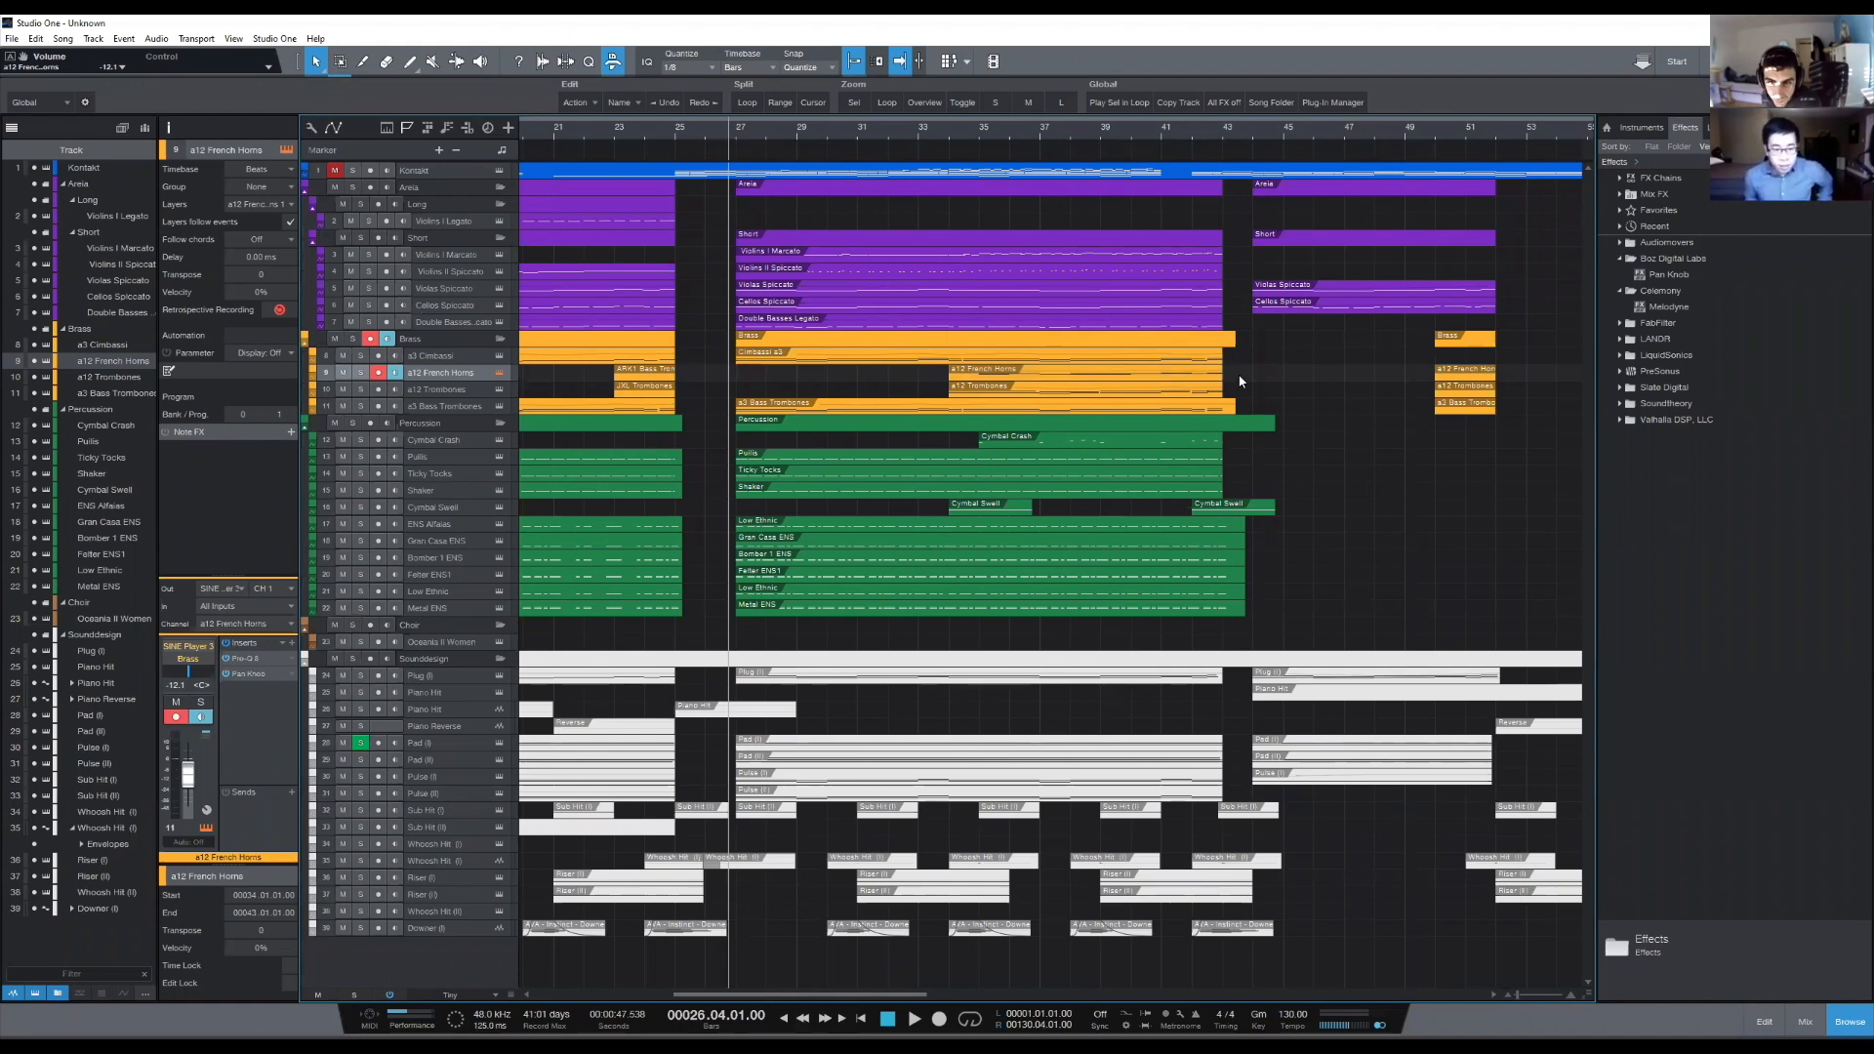
scroll(969, 152, down, 3)
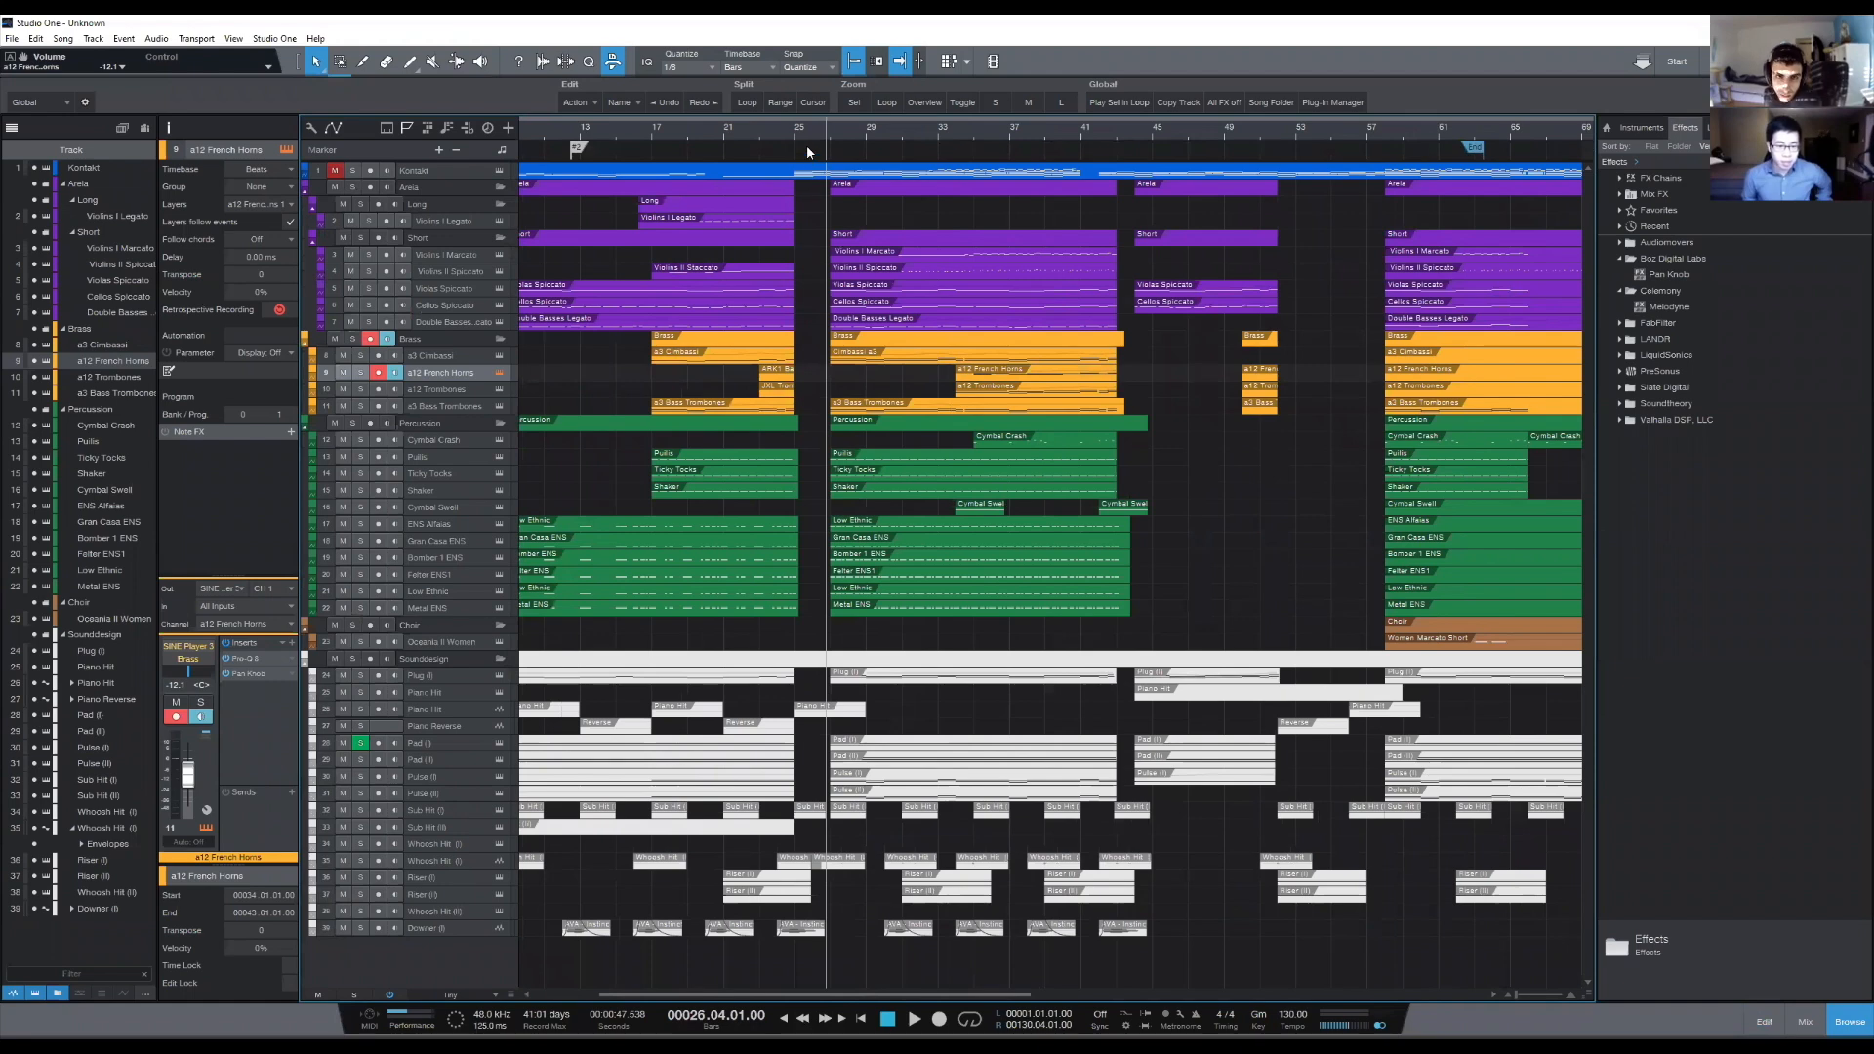
key(space)
key(space)
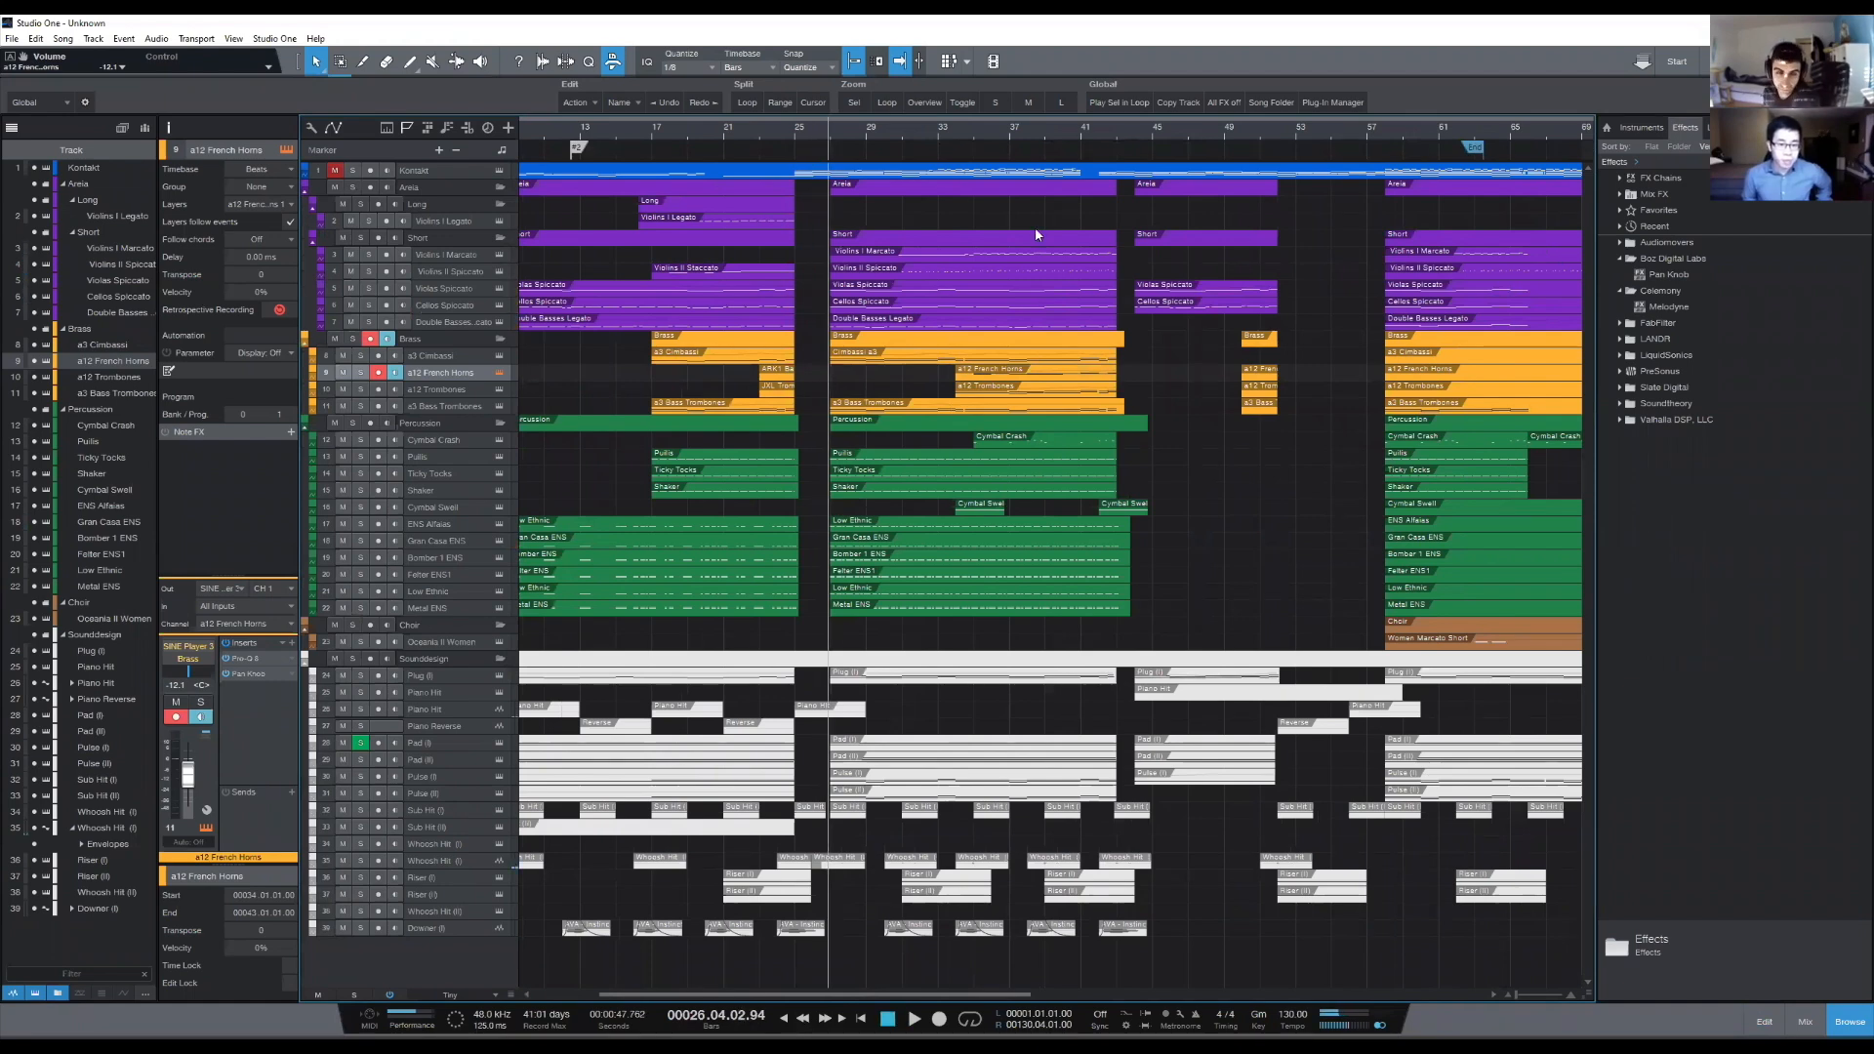
scroll(607, 129, down, 3)
click(629, 131)
scroll(628, 131, up, 4)
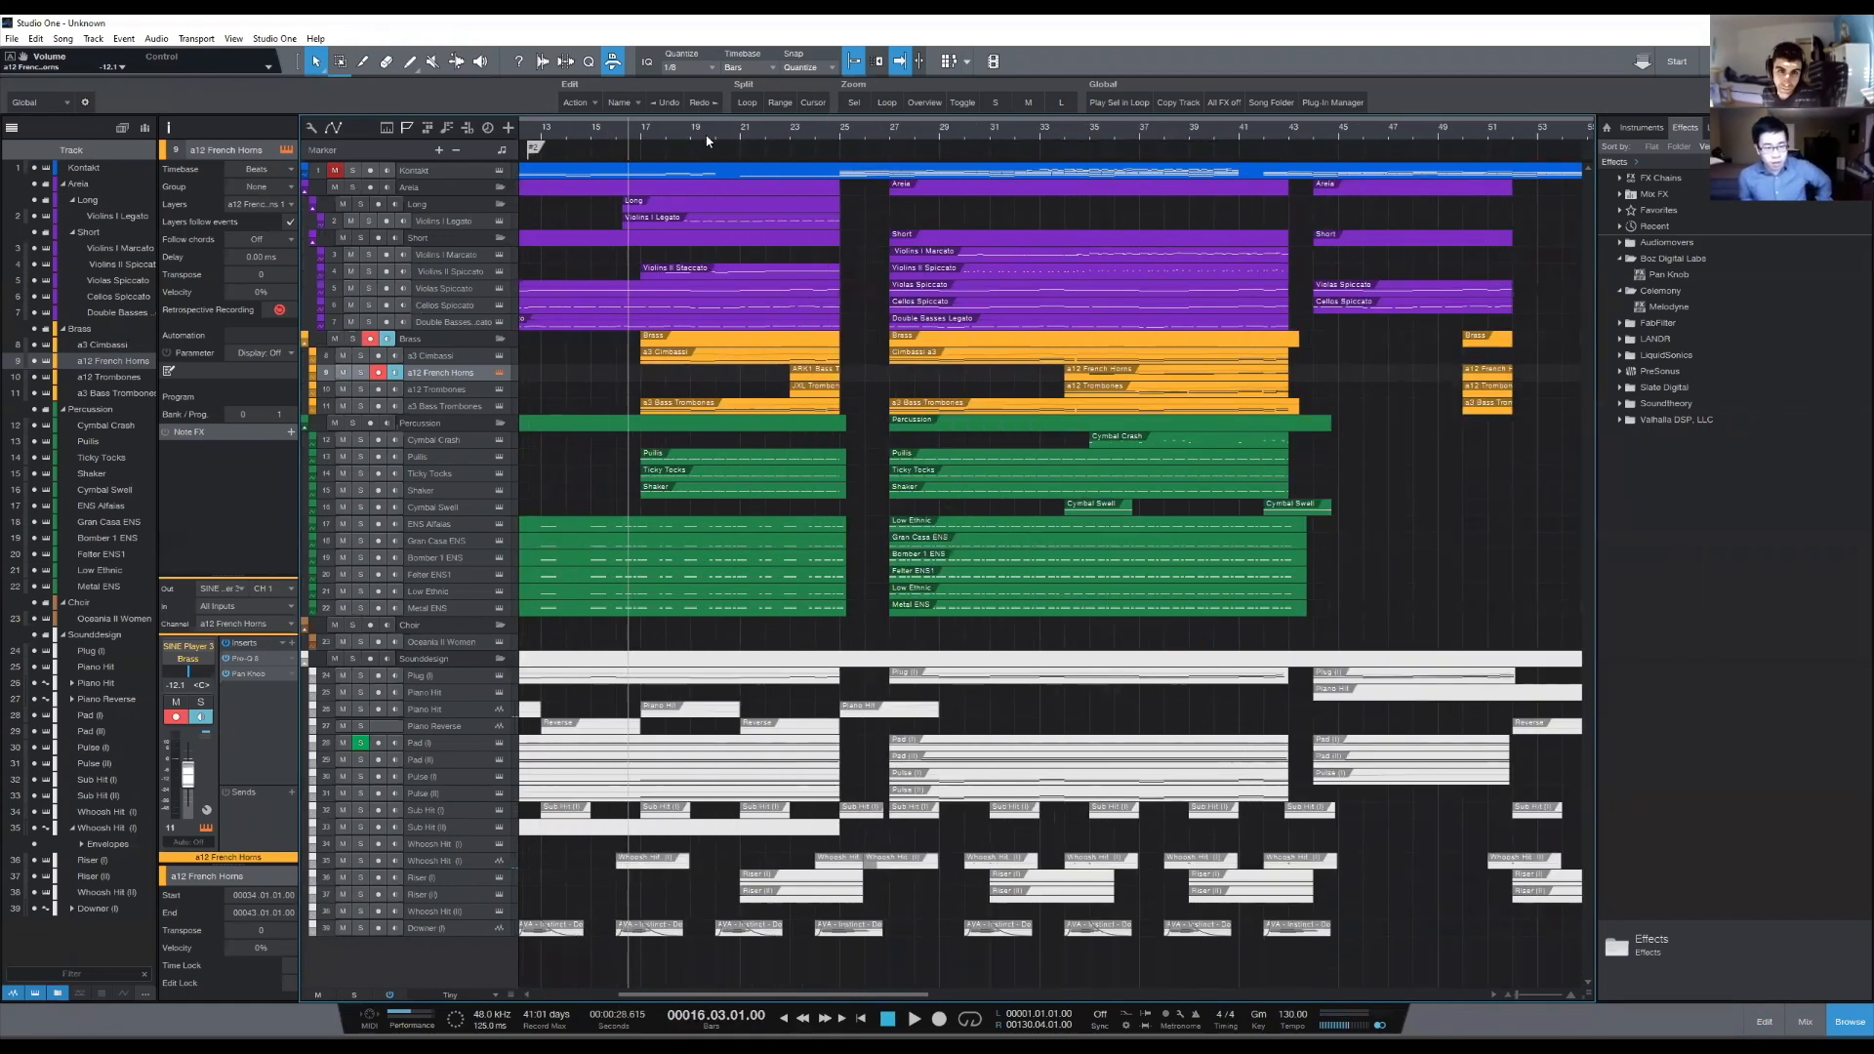
click(839, 125)
scroll(840, 125, up, 3)
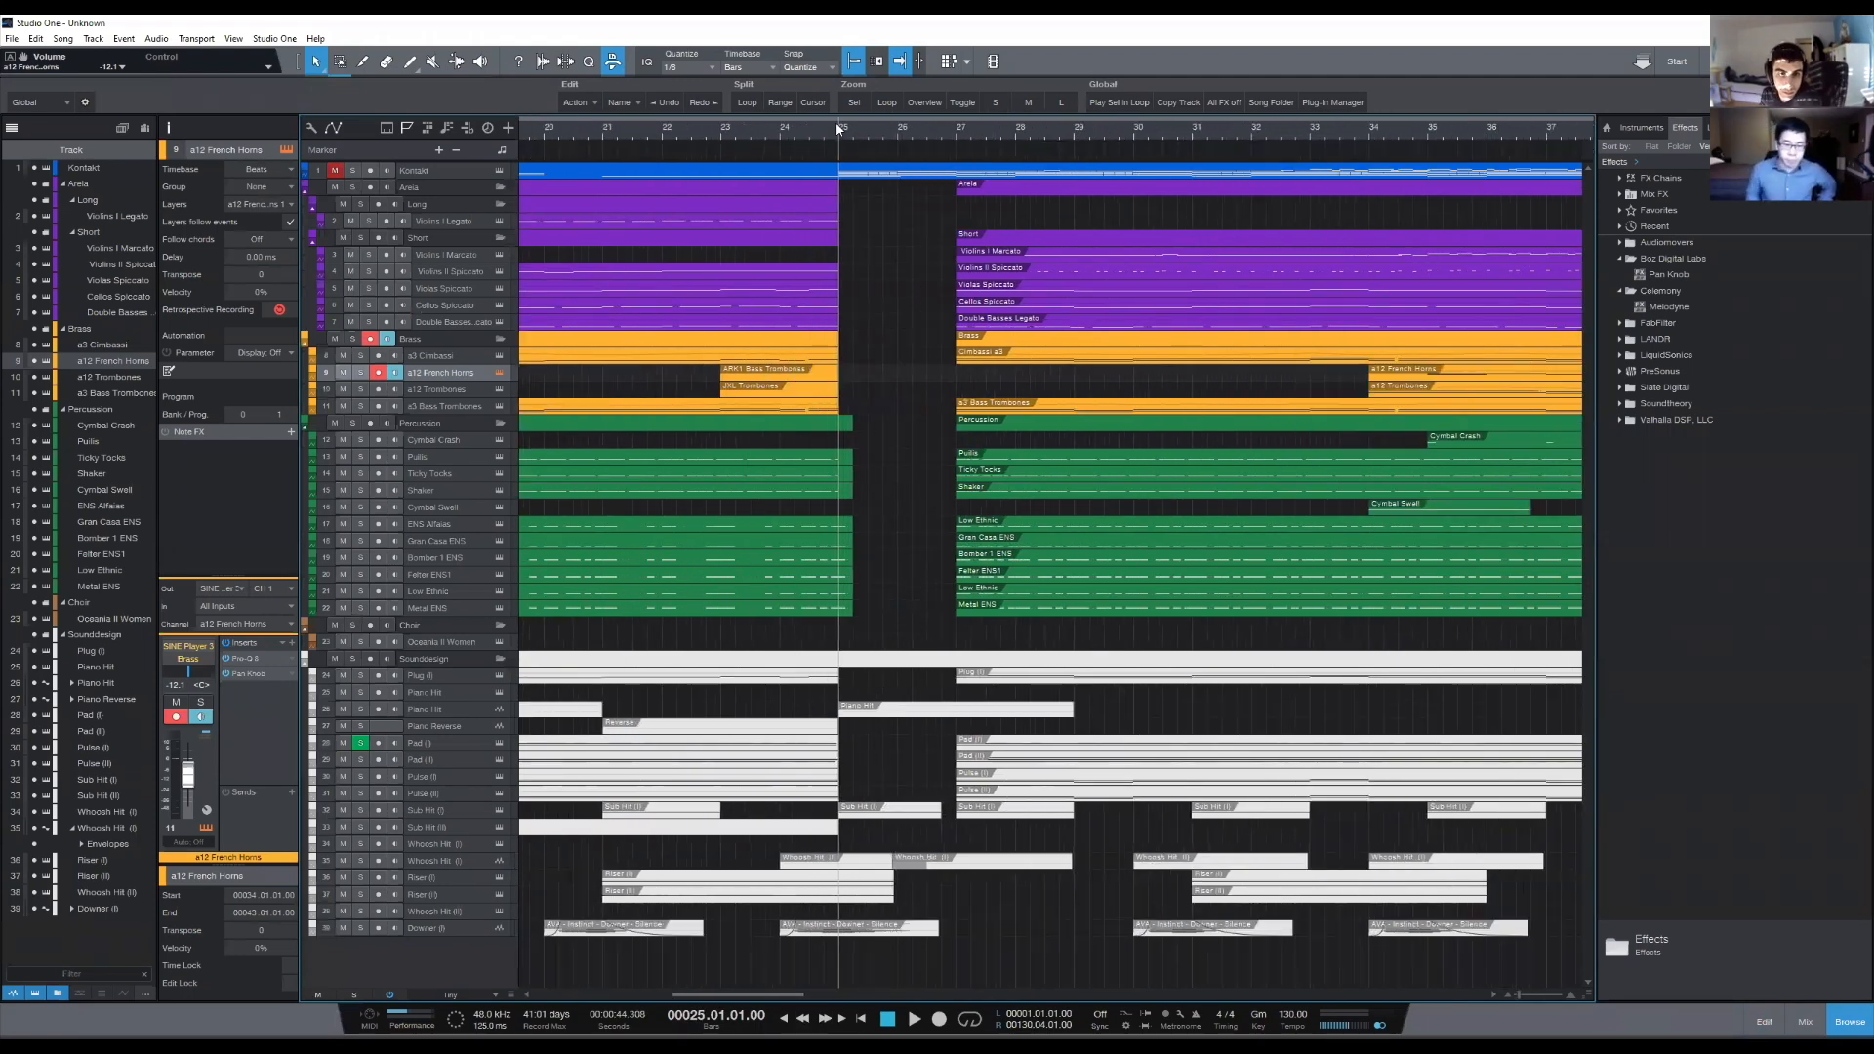
key(space)
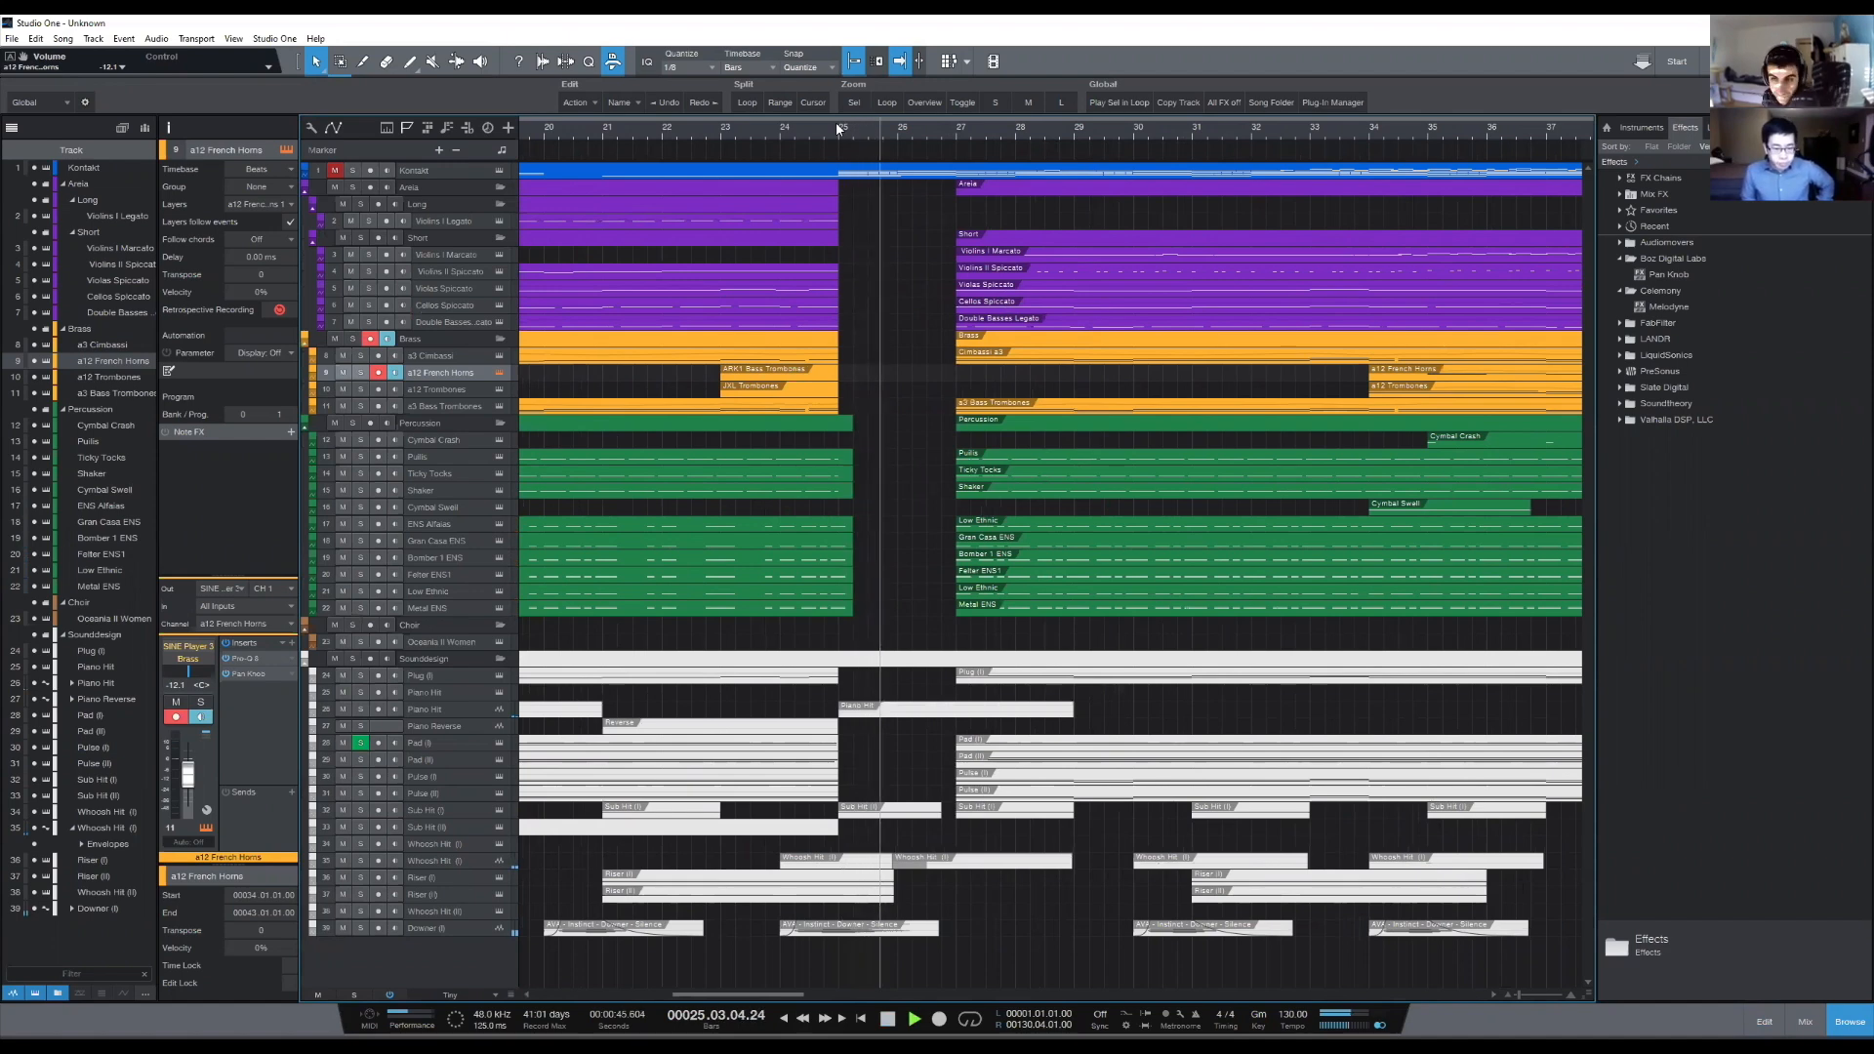
click(1804, 1021)
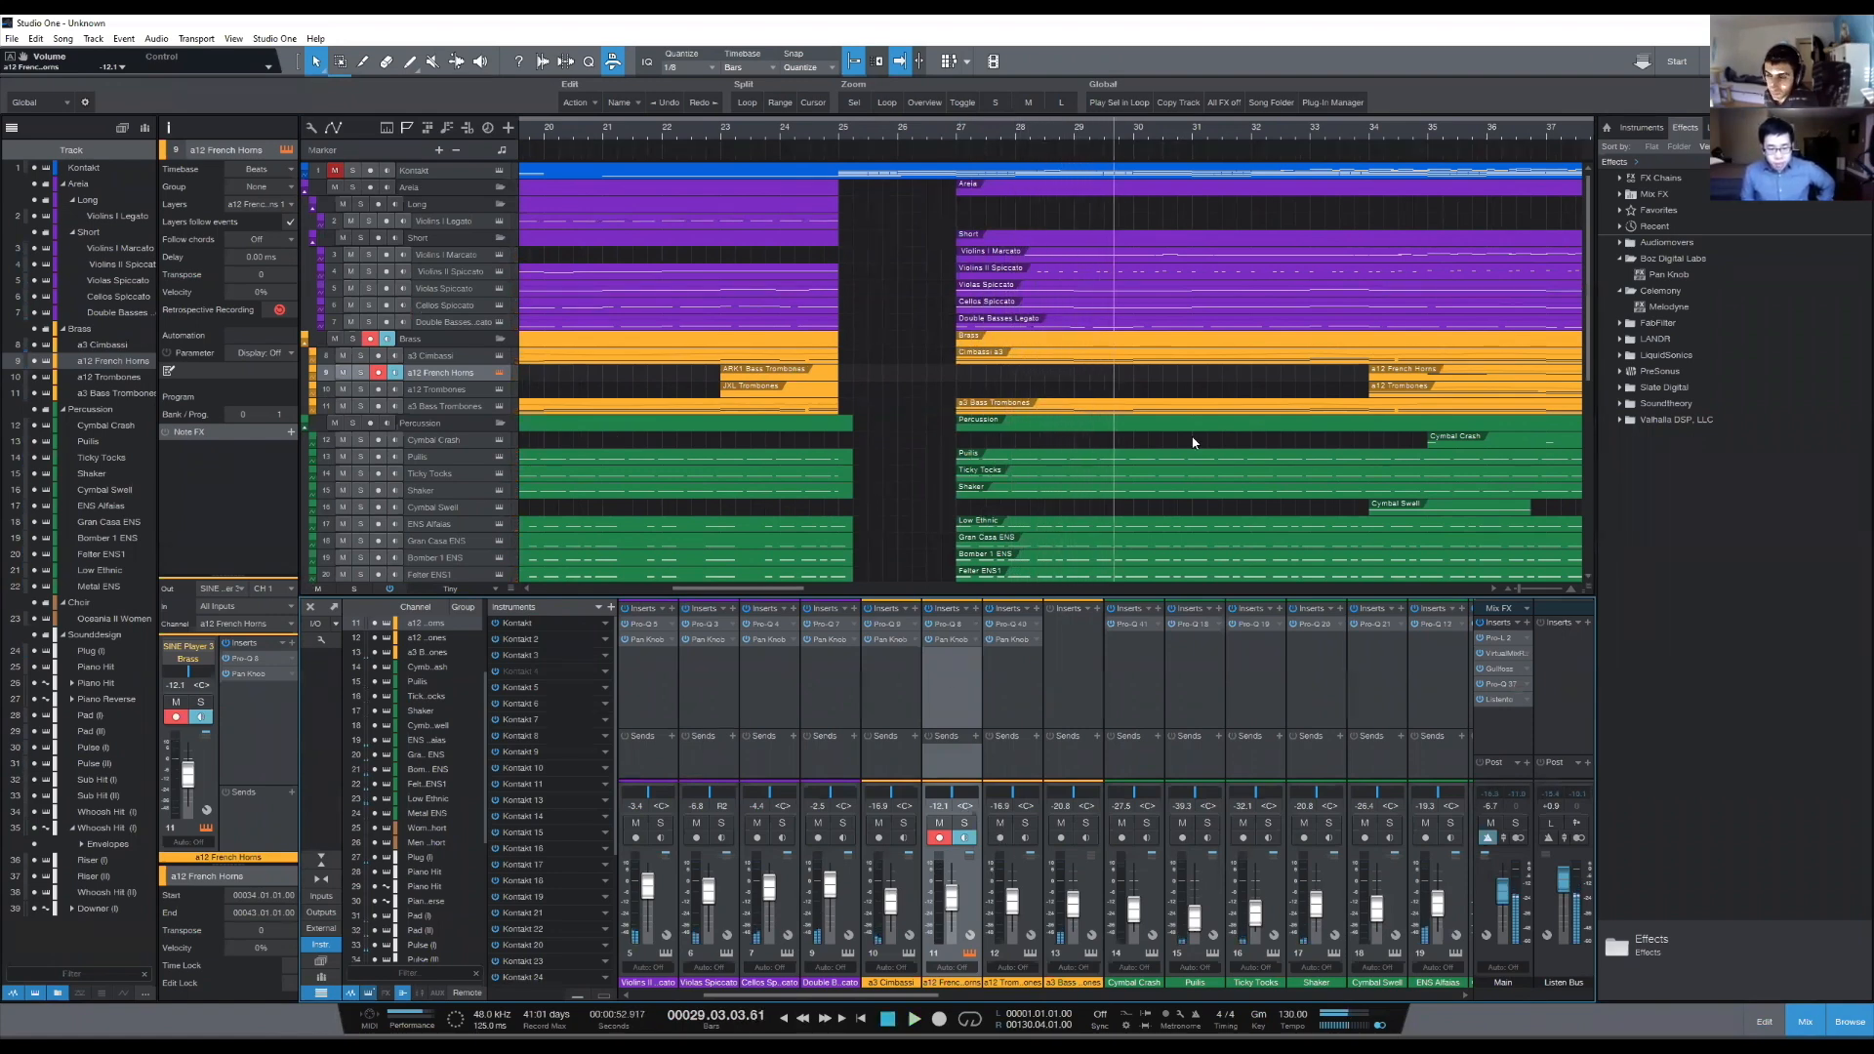
- Examine the percussion and sound design tracks around the break between bars 25 and 27
scroll(1155, 399, down, 2)
scroll(1156, 399, down, 2)
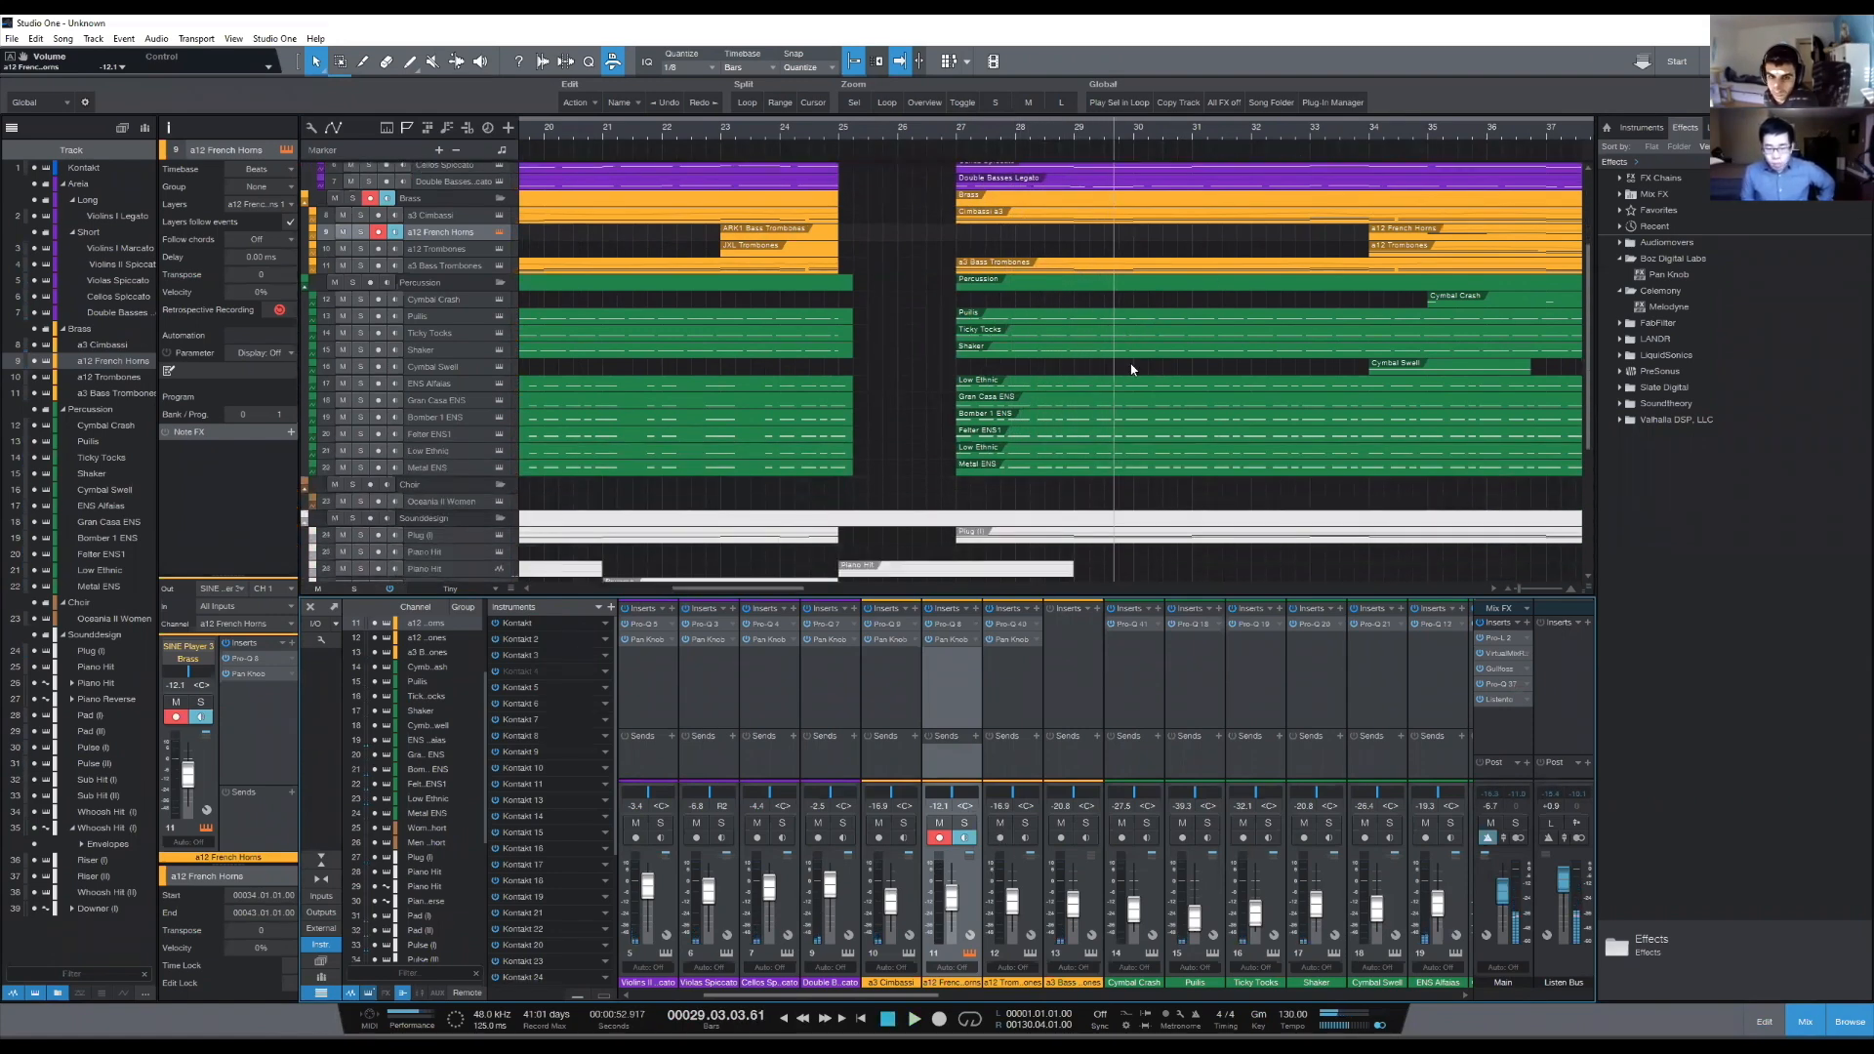
click(876, 125)
scroll(545, 498, down, 5)
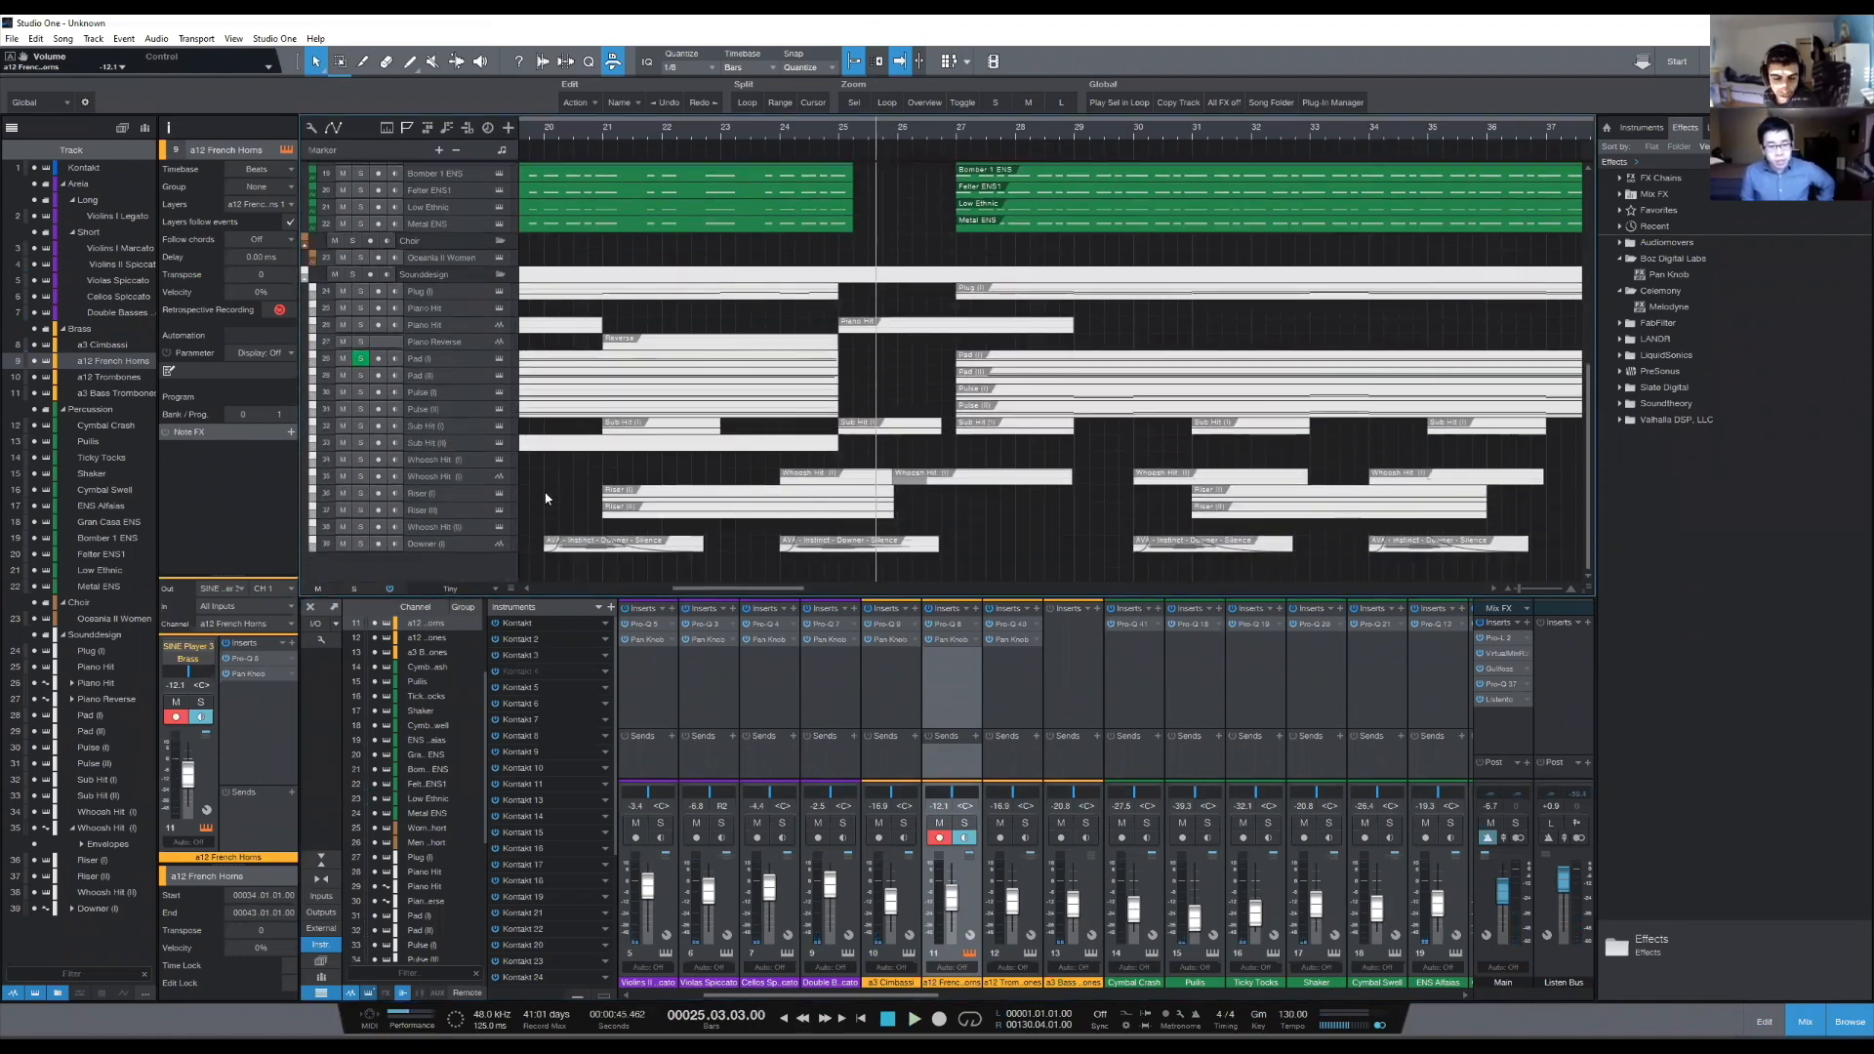
scroll(525, 426, up, 1)
scroll(911, 360, down, 1)
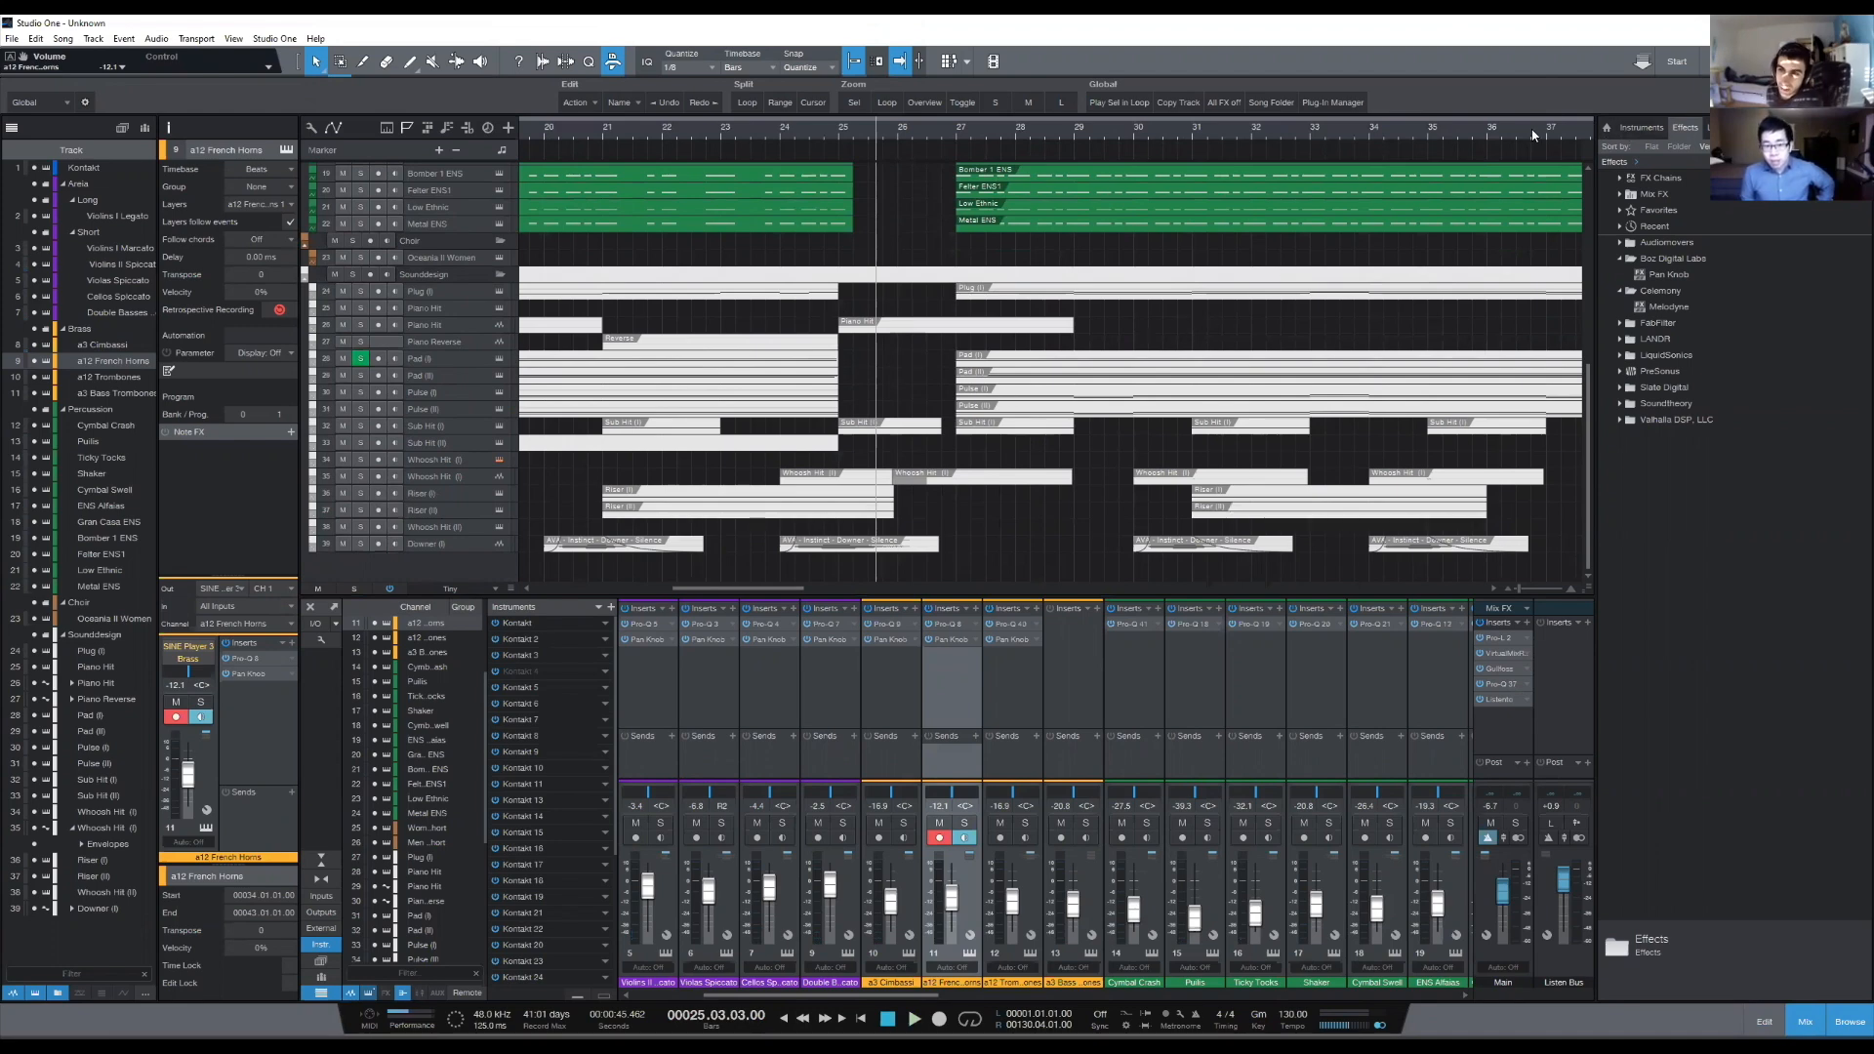
click(830, 126)
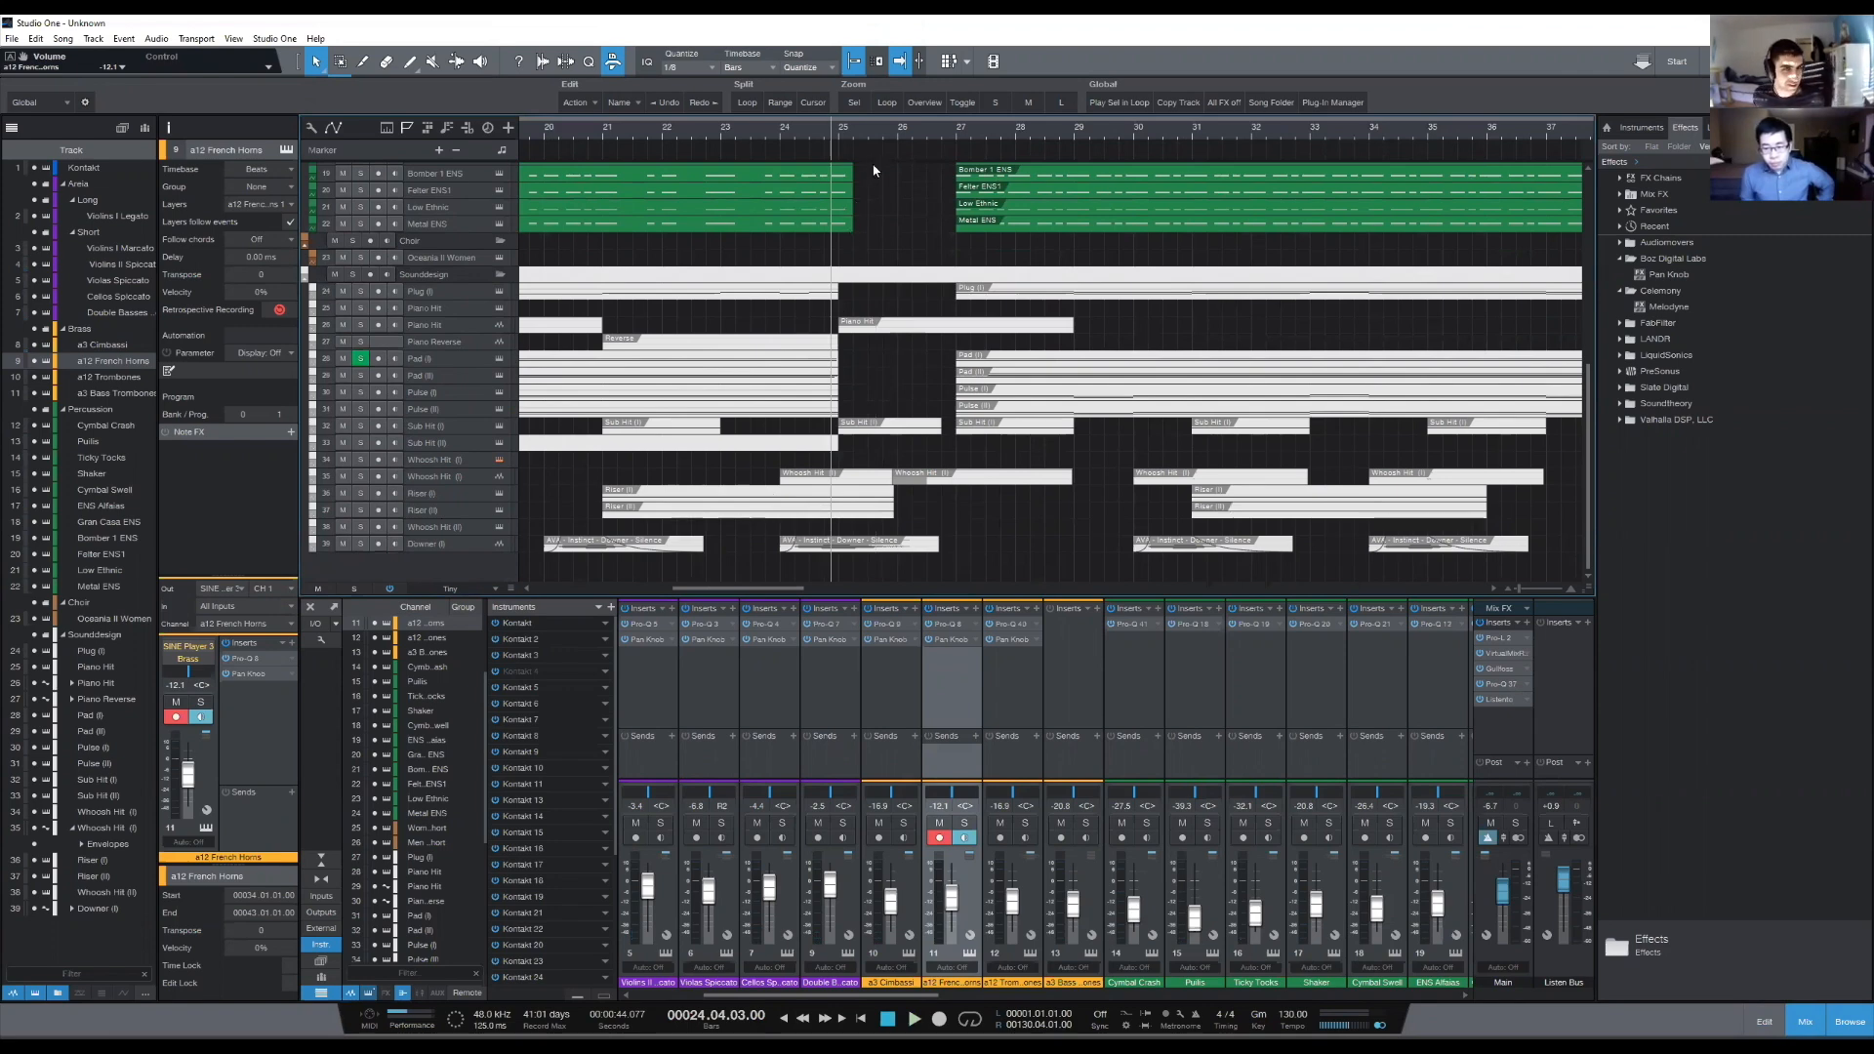
click(836, 135)
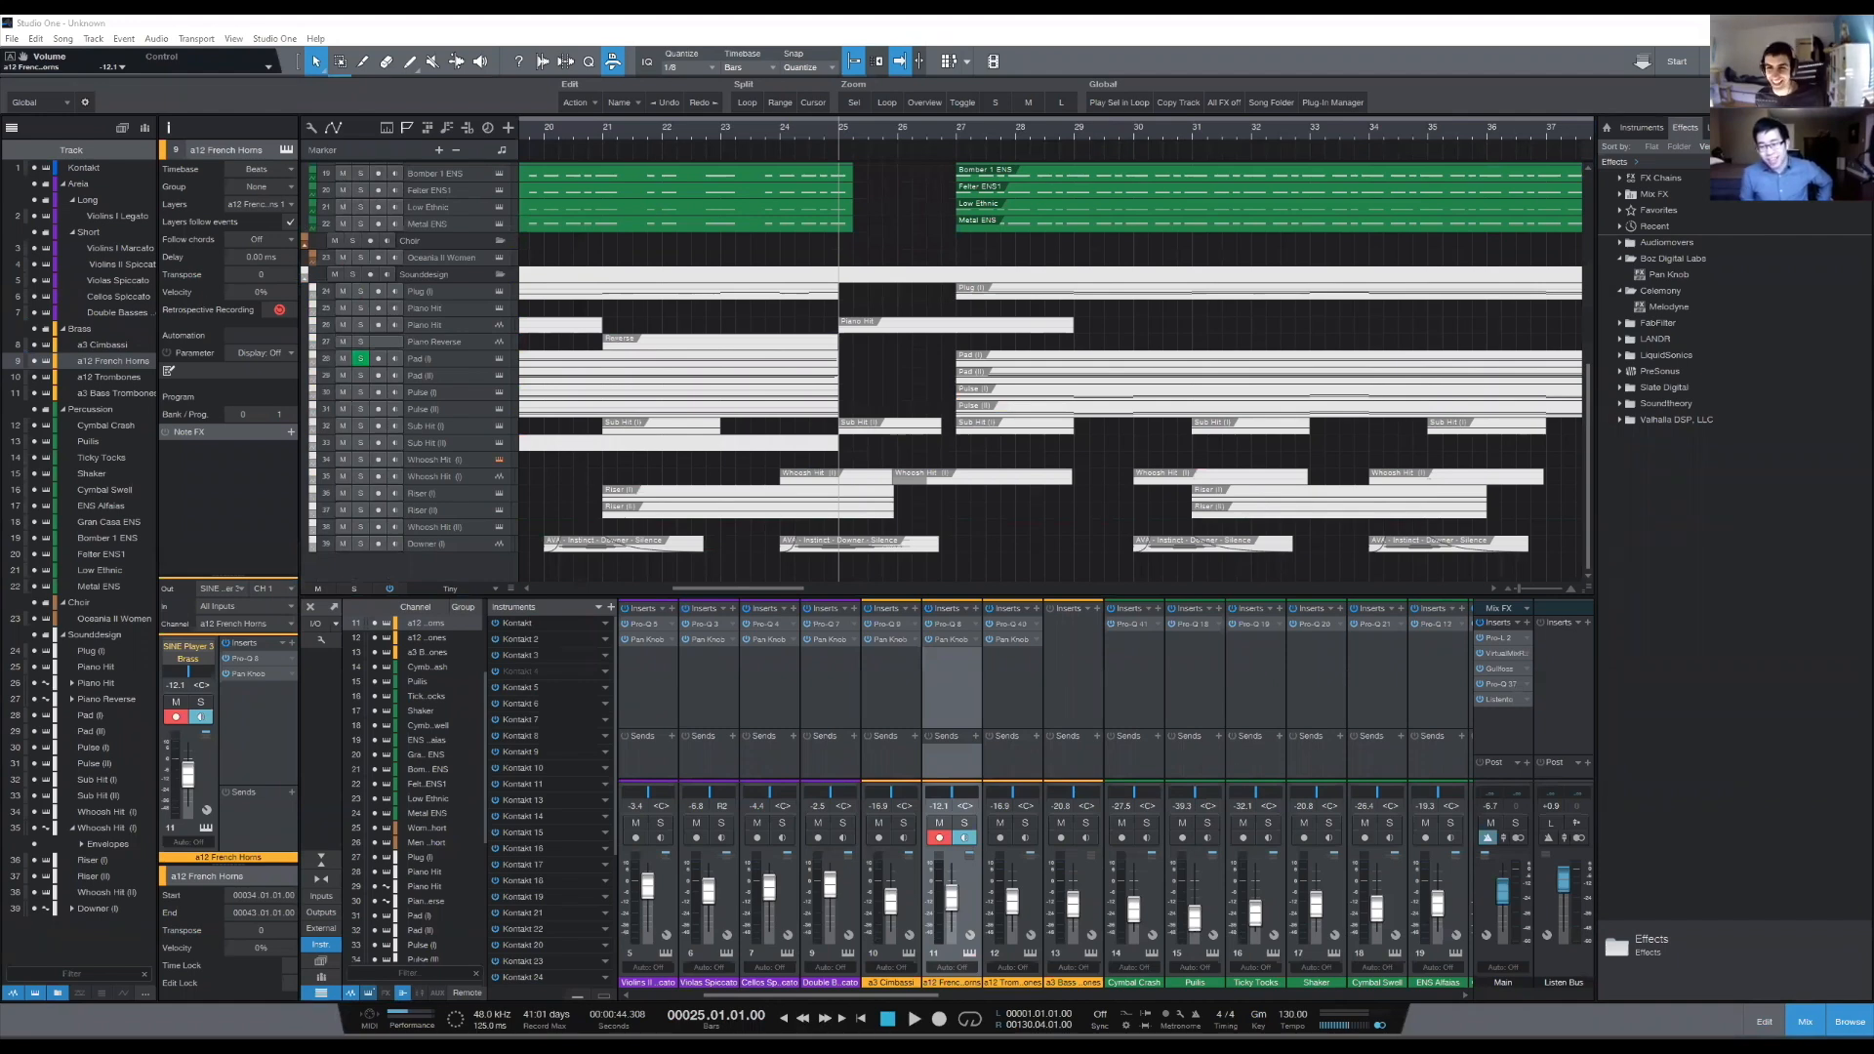
scroll(1051, 390, up, 1)
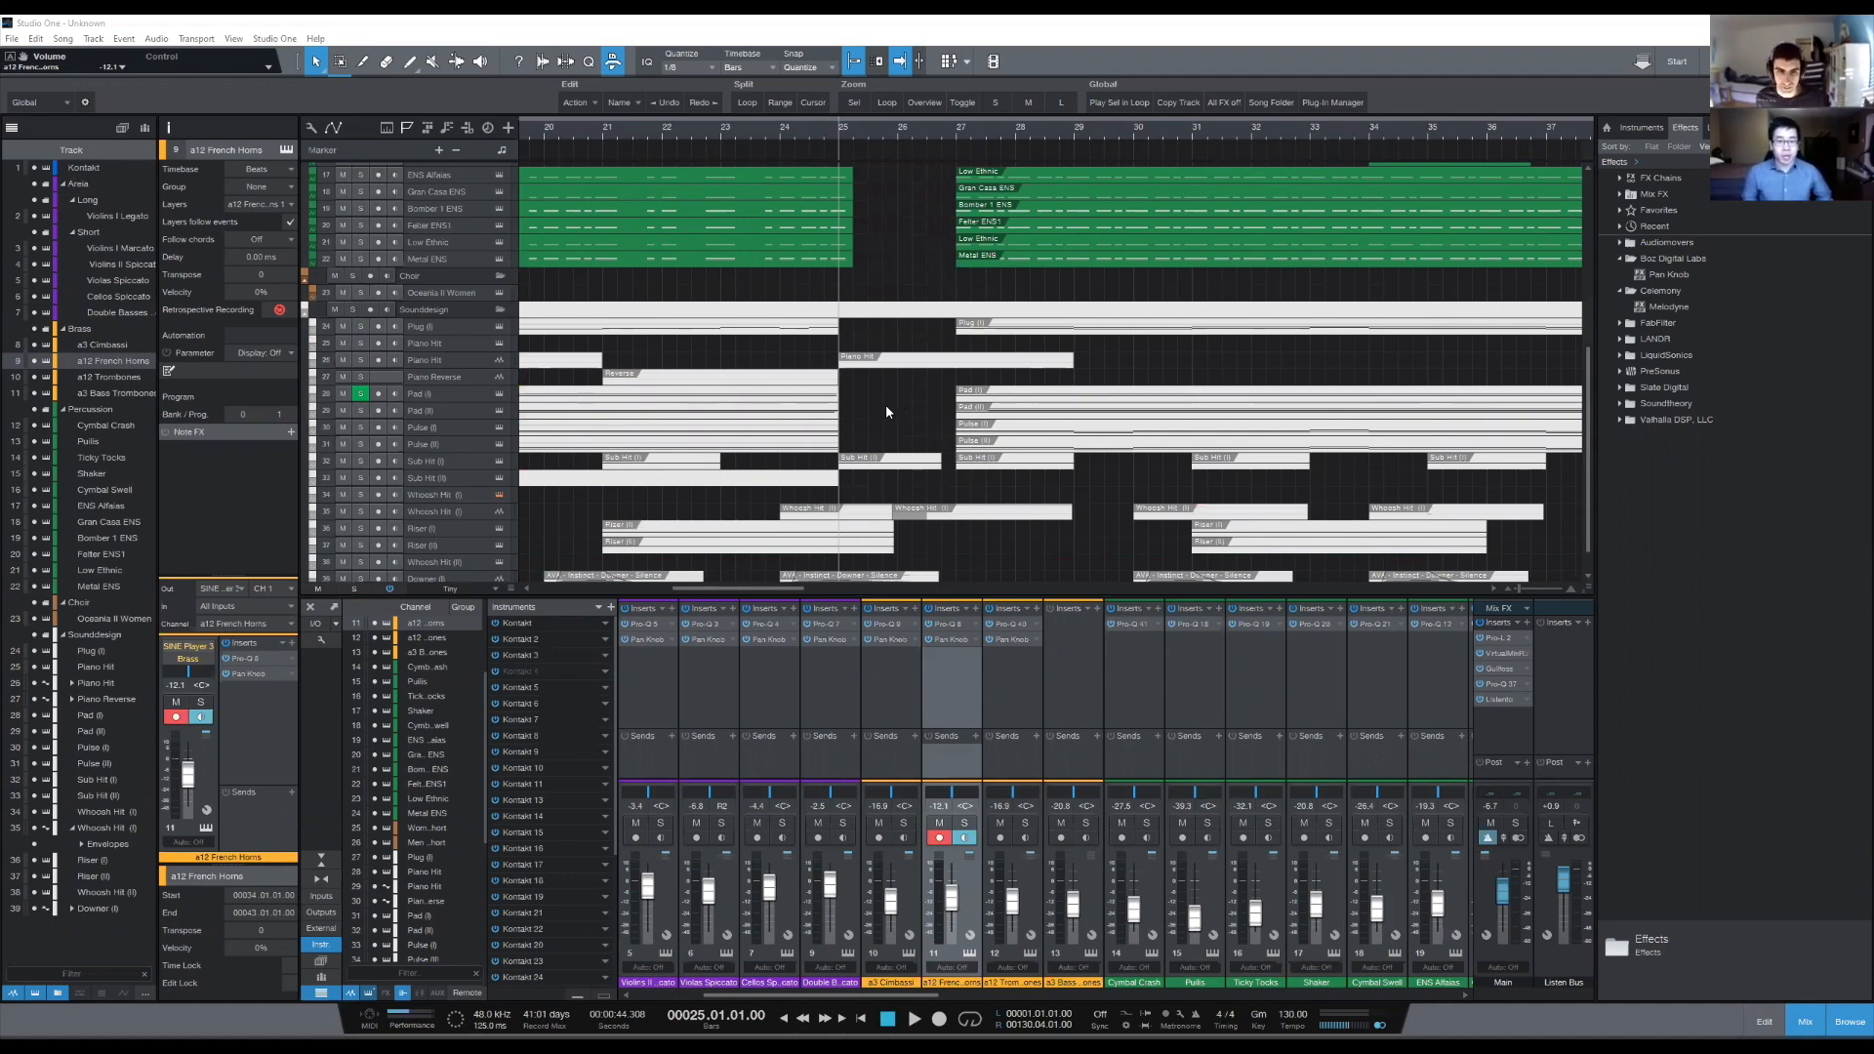
scroll(976, 458, down, 1)
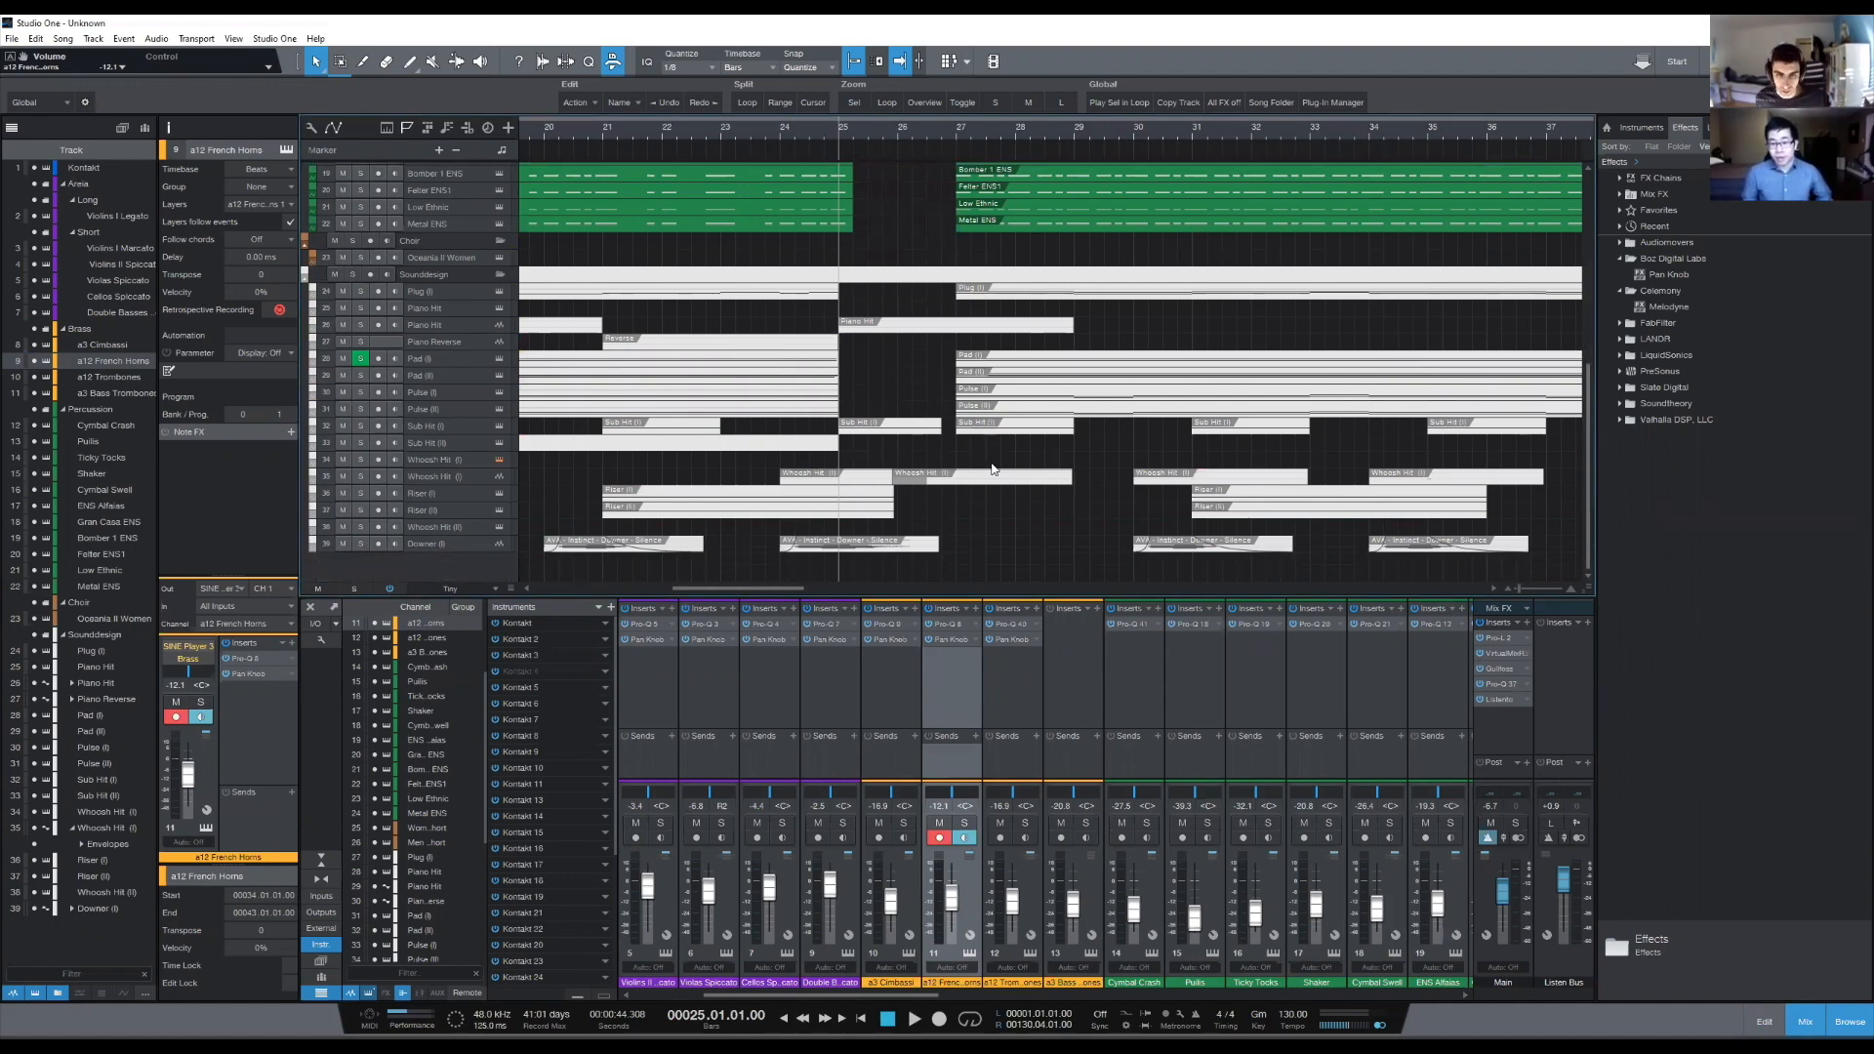
click(1060, 103)
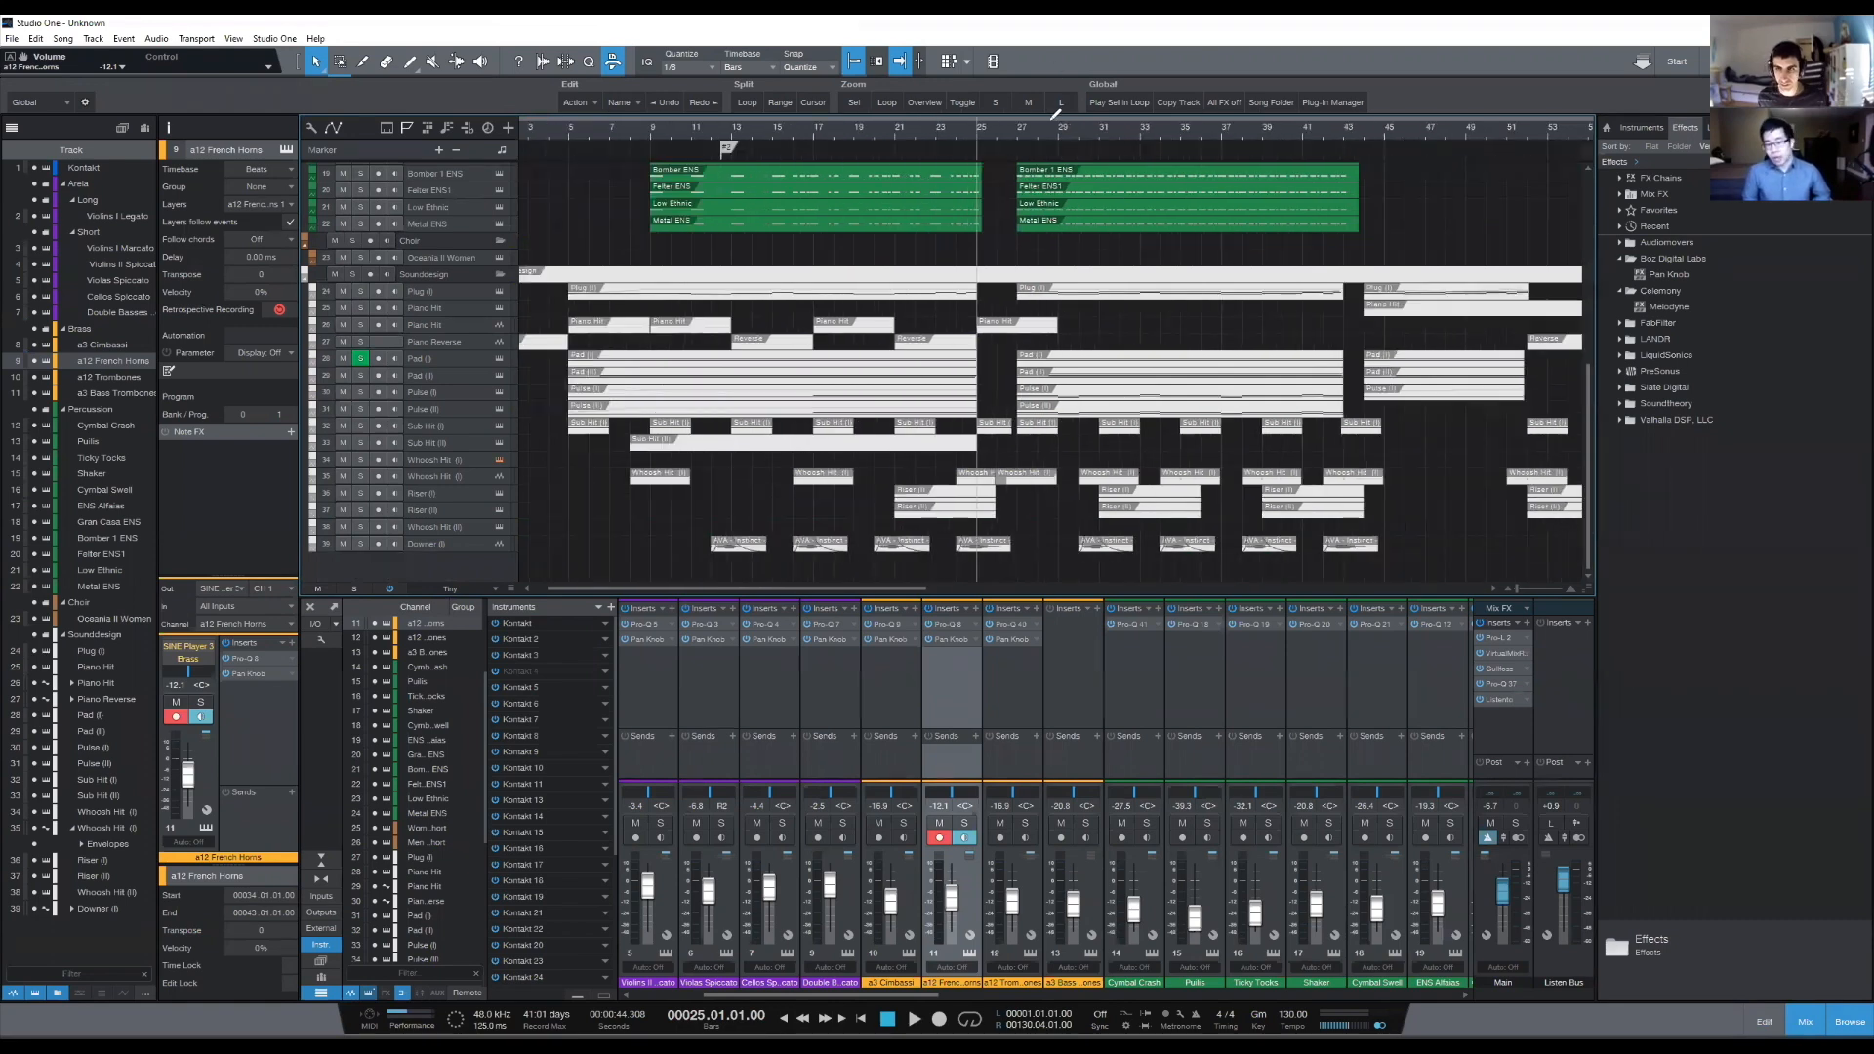
drag(1050, 130, 1037, 159)
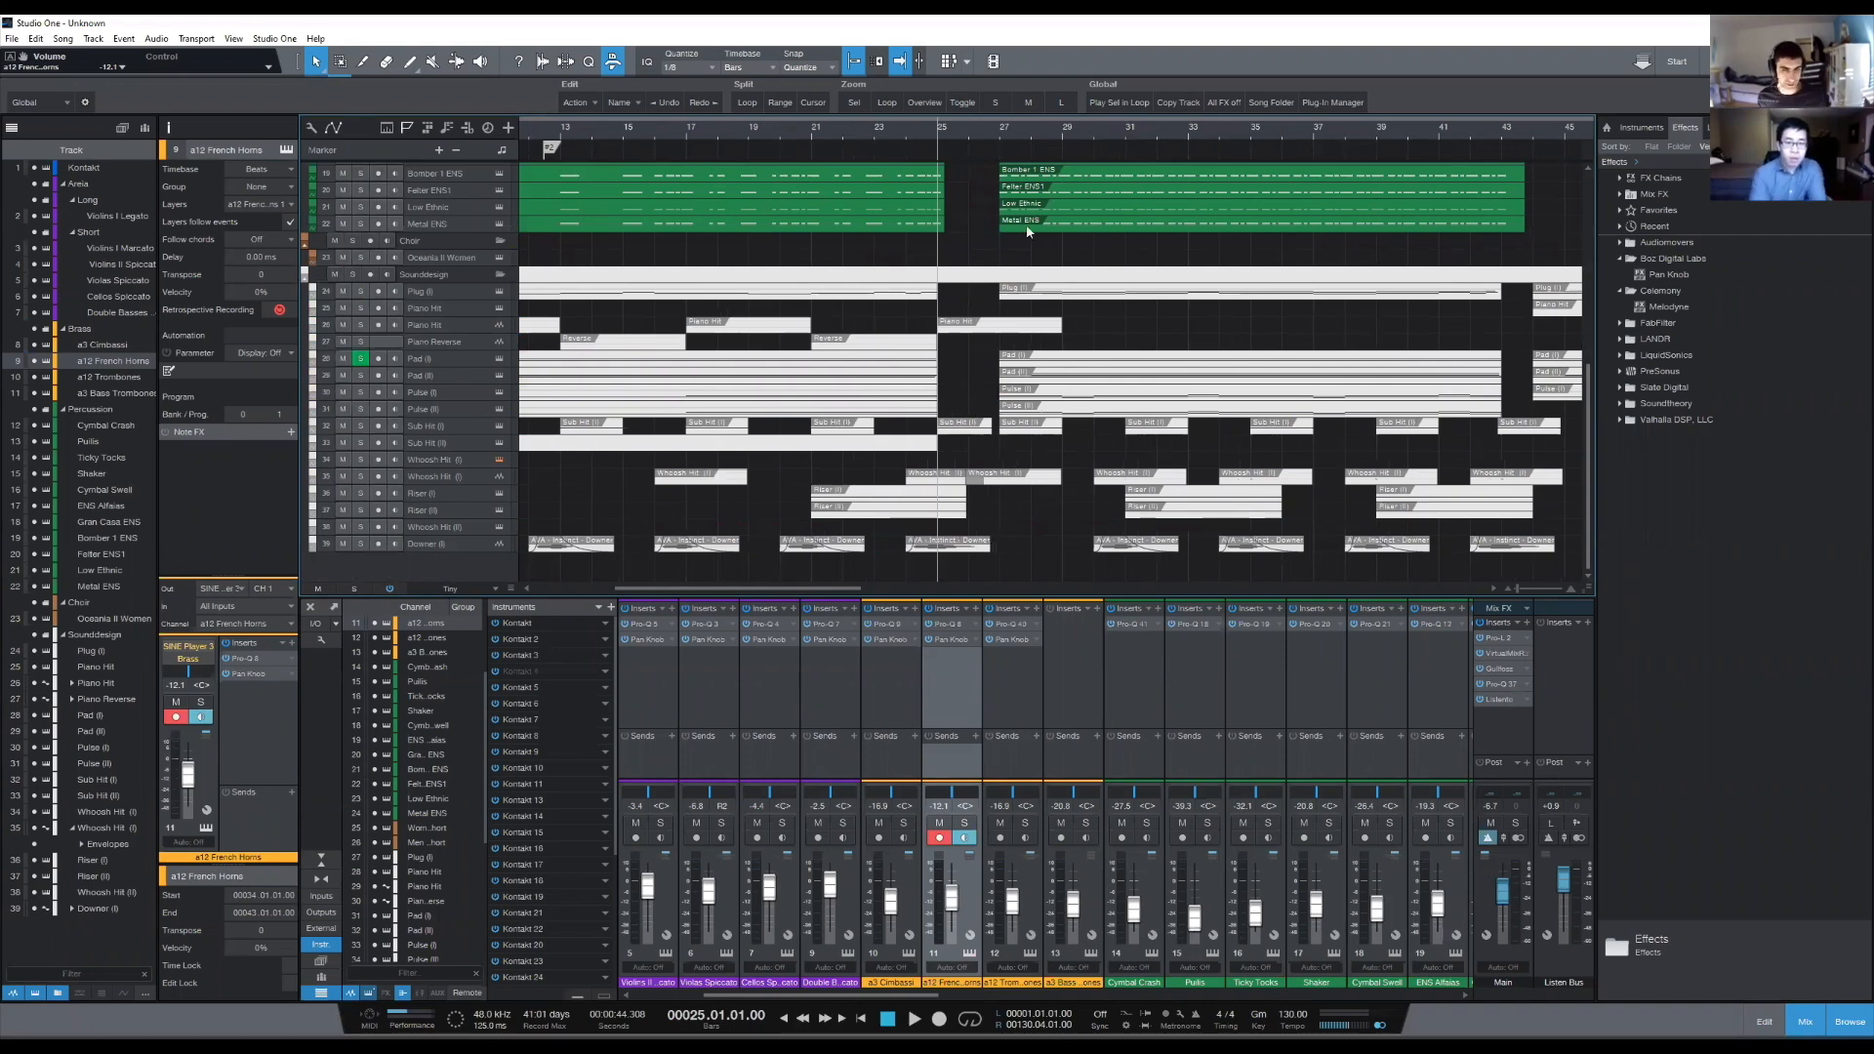
- Play the section from bar 25 and raise the a12 French Horns channel volume to -10.2 dB
key(space)
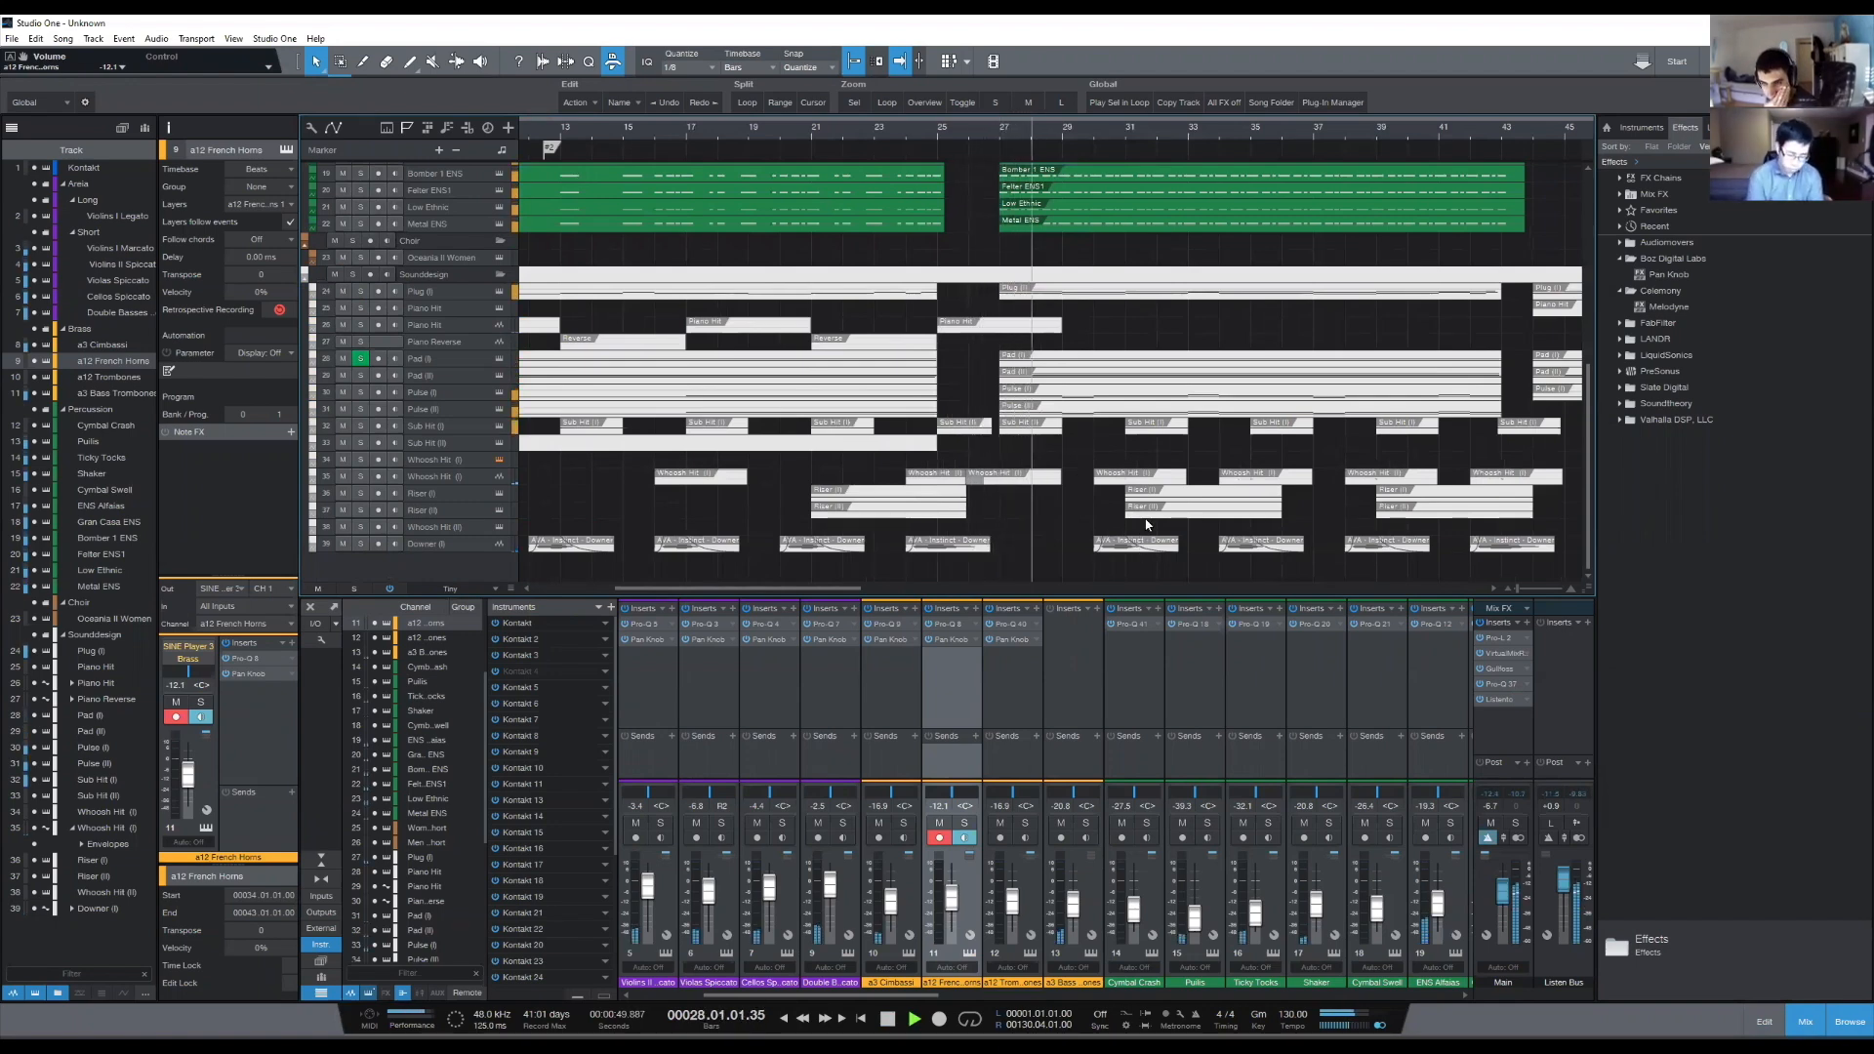
scroll(1151, 517, up, 5)
scroll(1164, 498, up, 2)
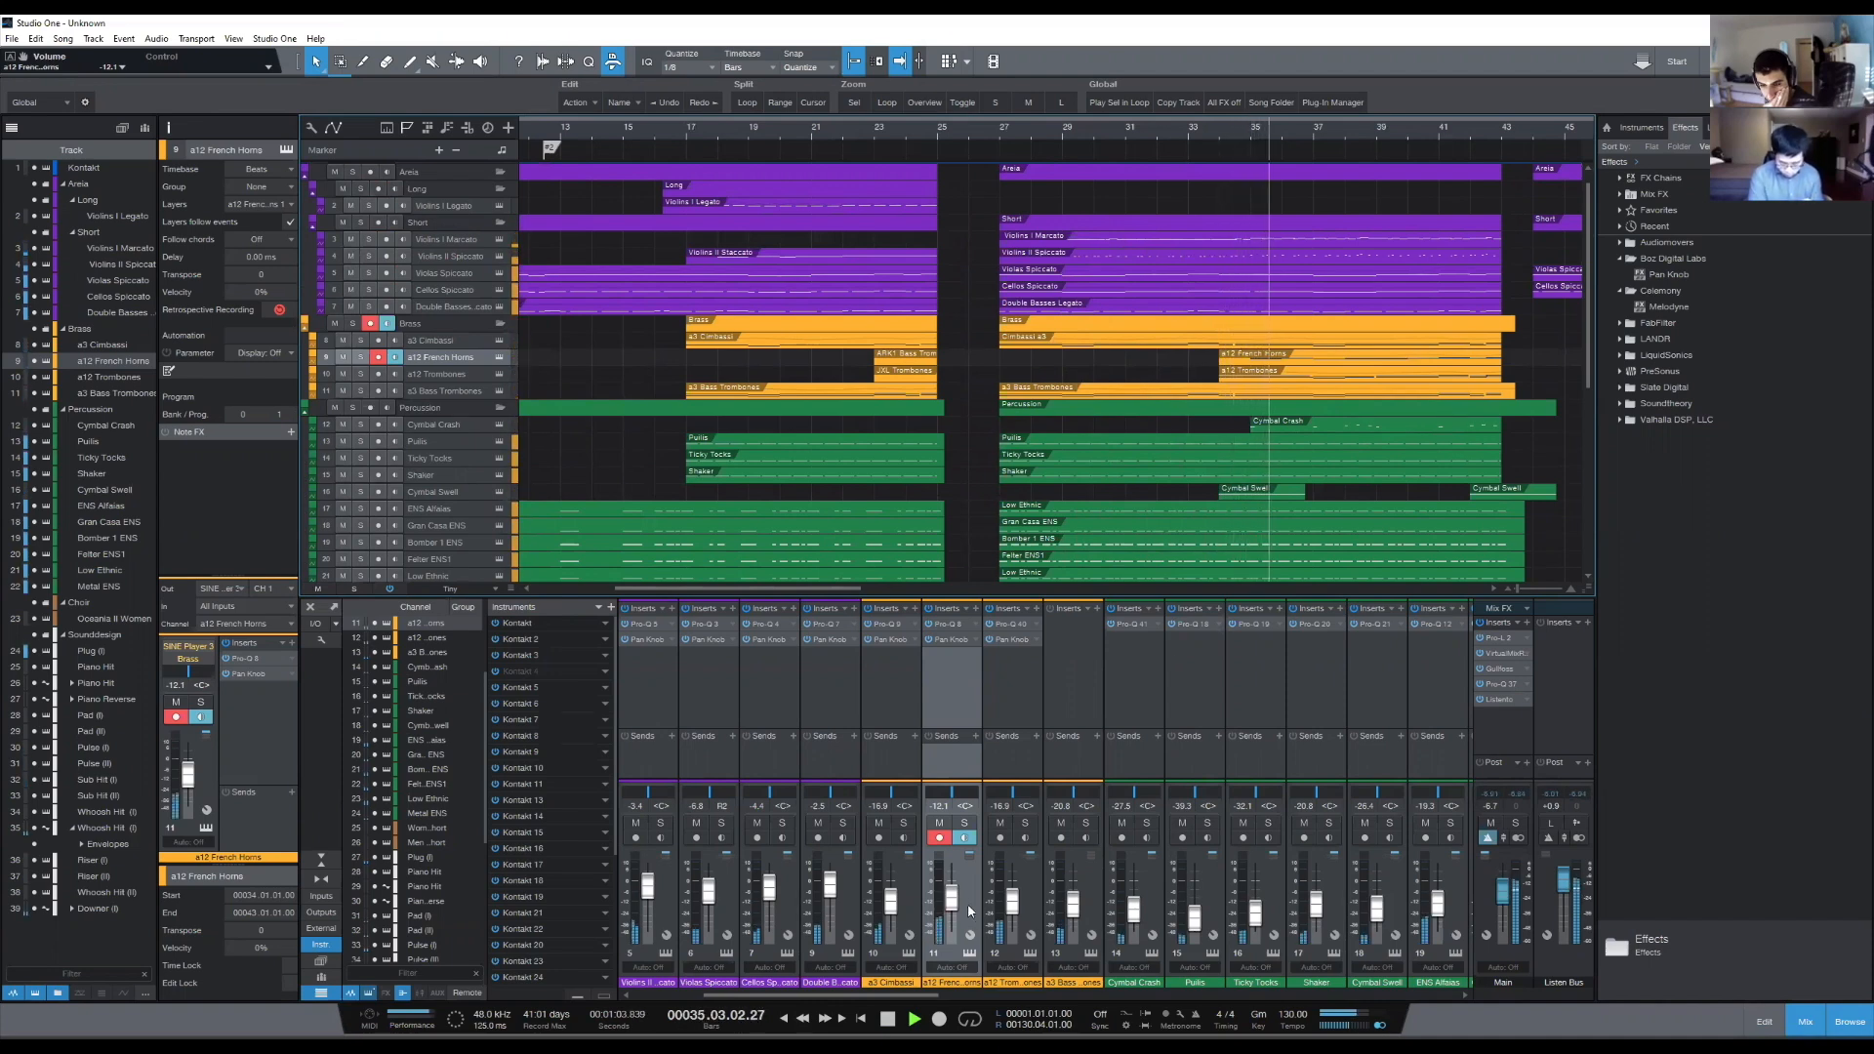
drag(950, 907, 953, 905)
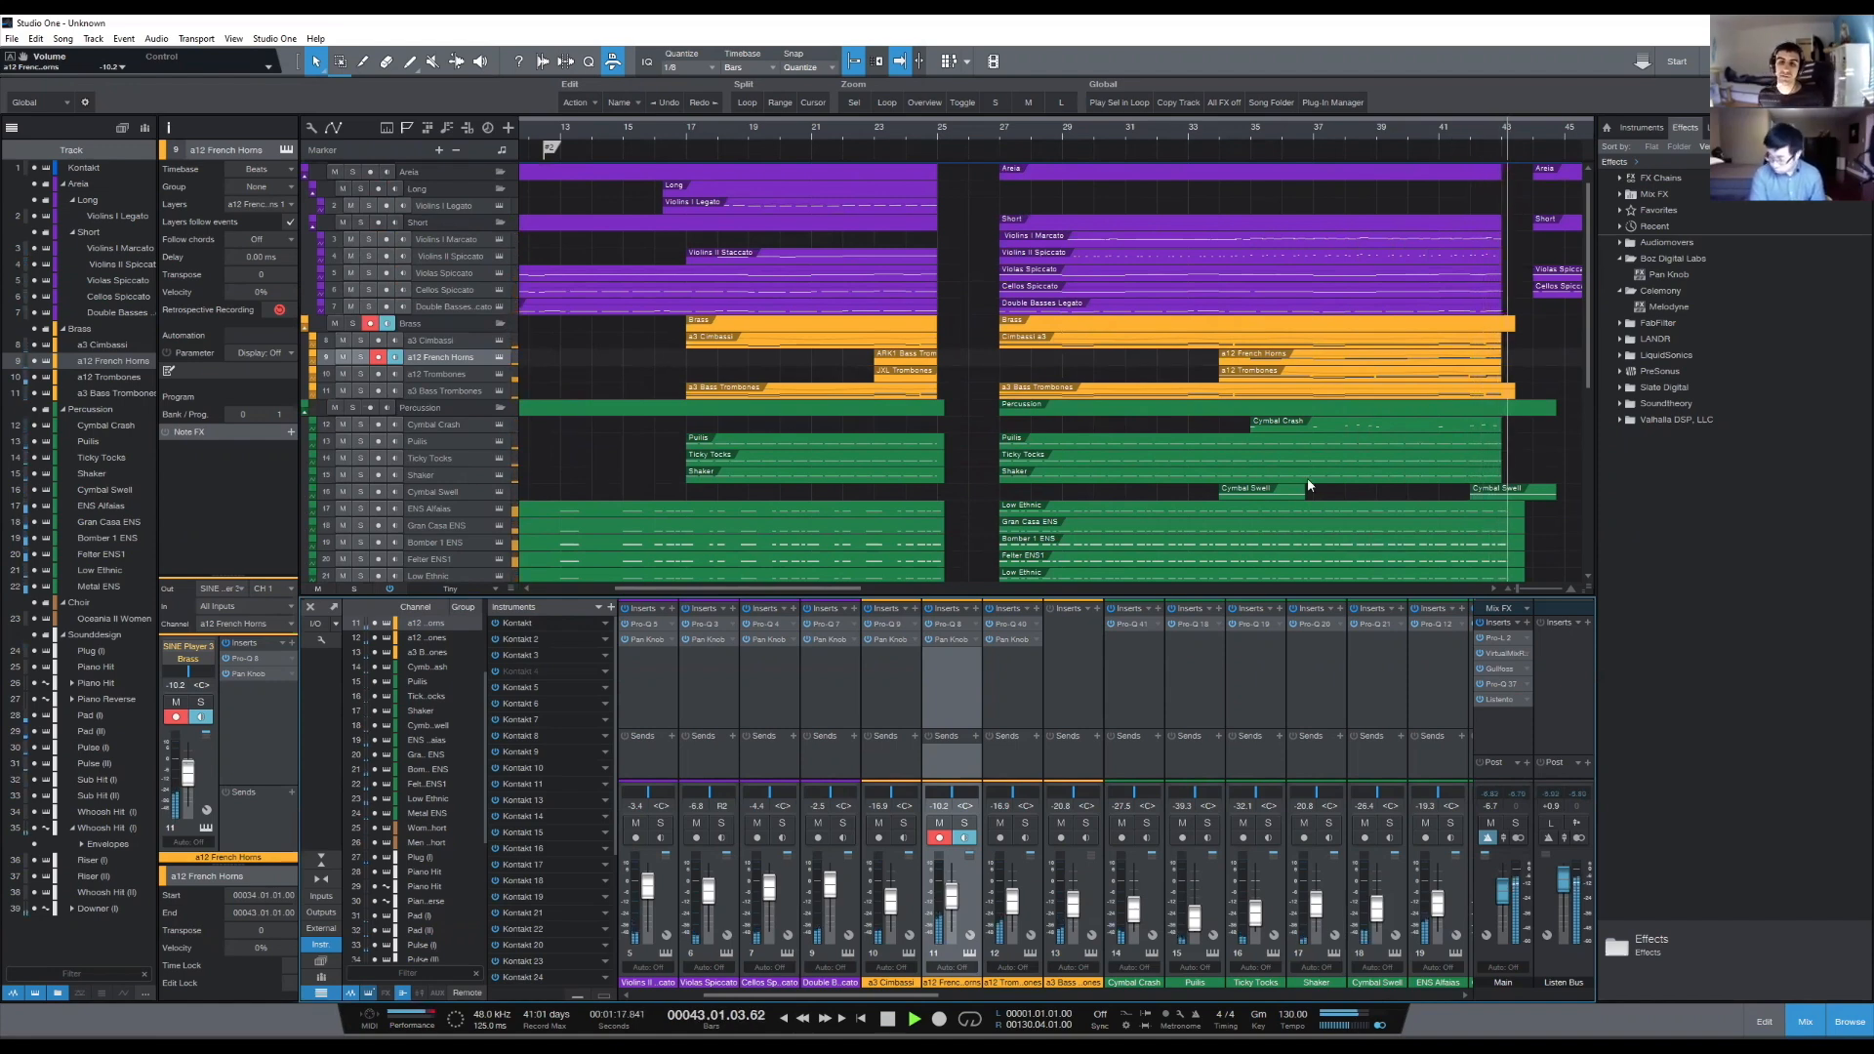
- Stop playback, hide the mixer and solo the Percussion folder's tracks
key(space)
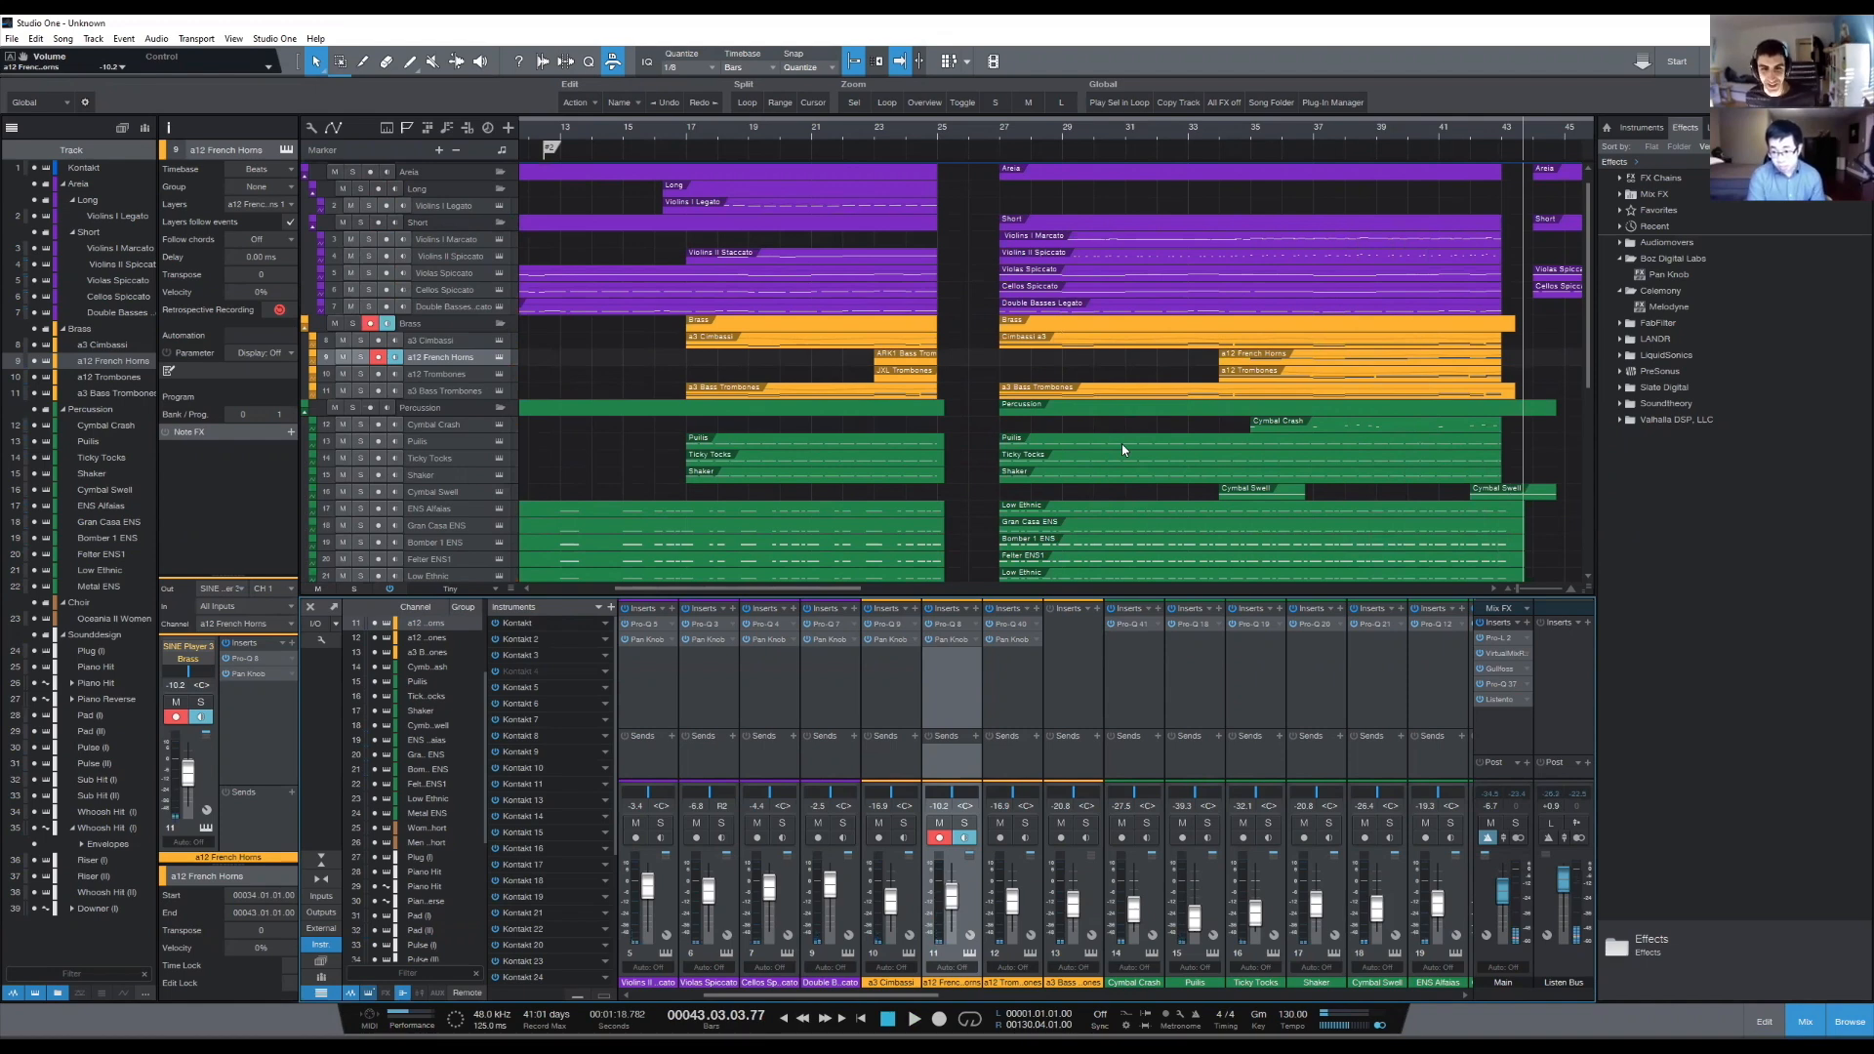
click(1000, 134)
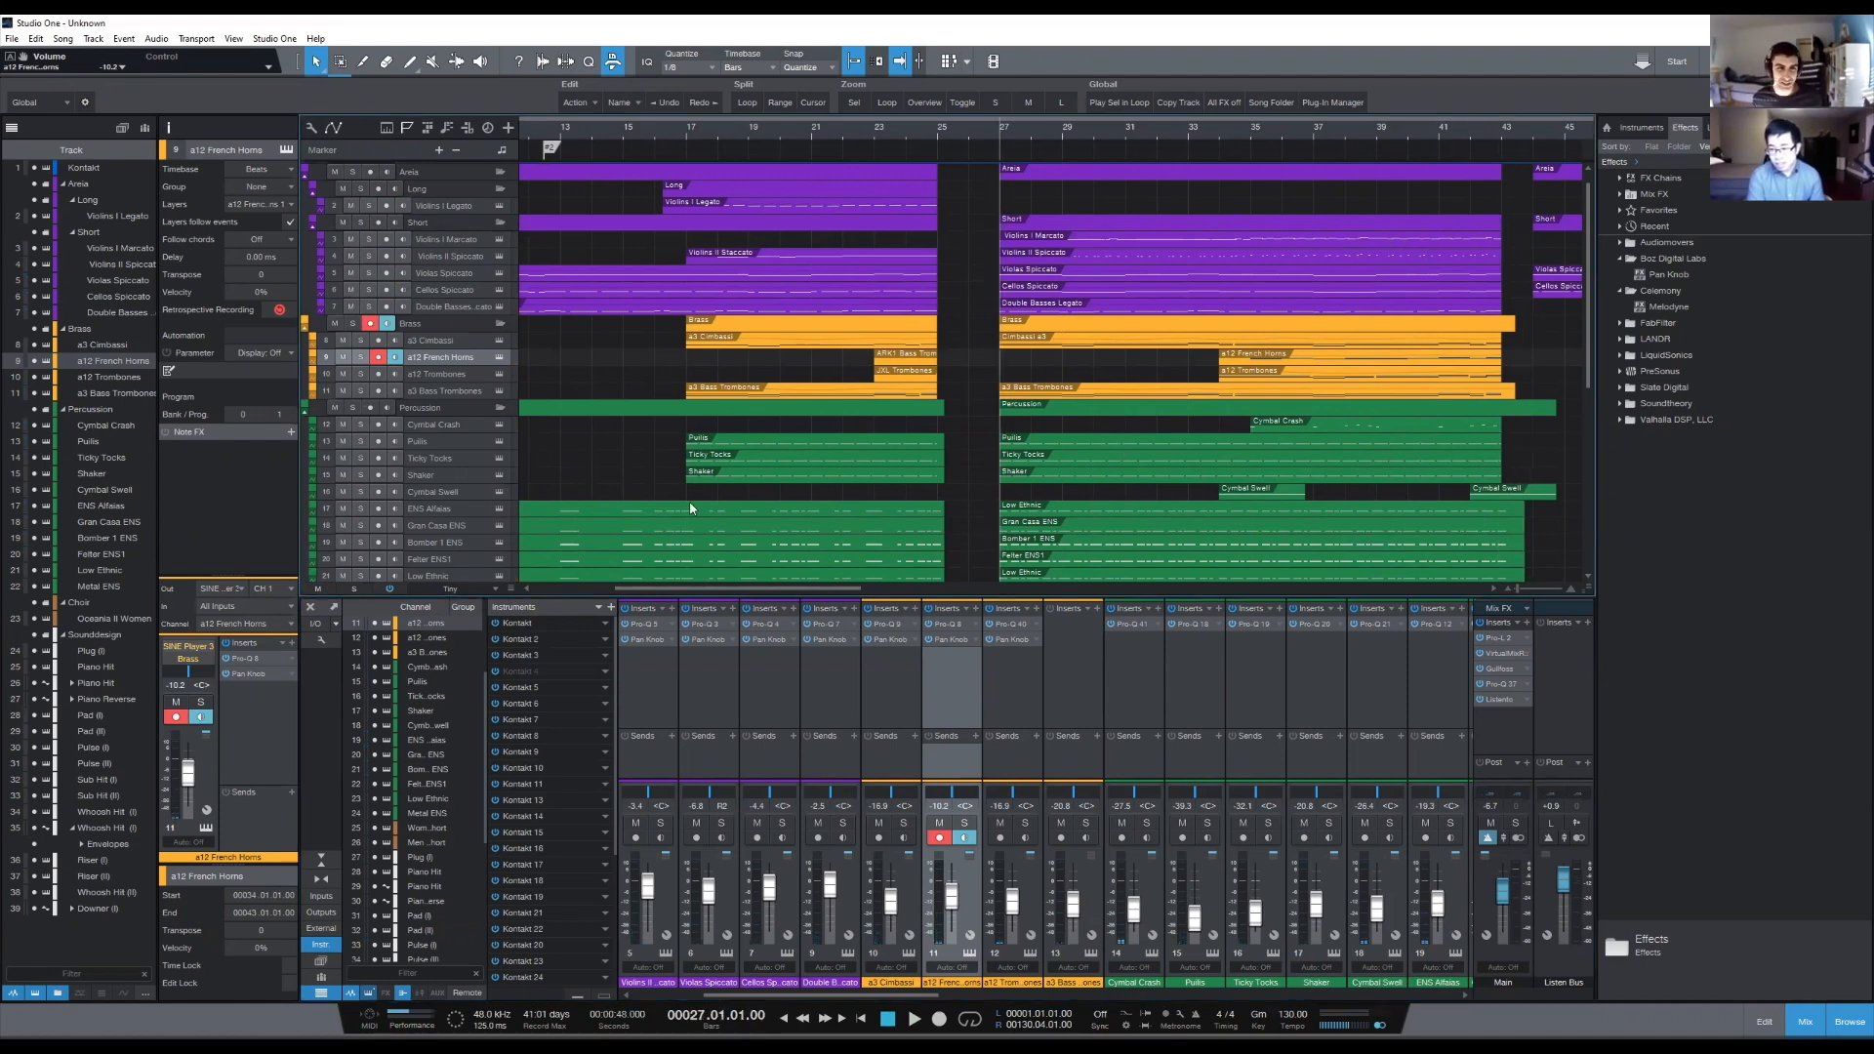
click(1805, 1020)
click(354, 423)
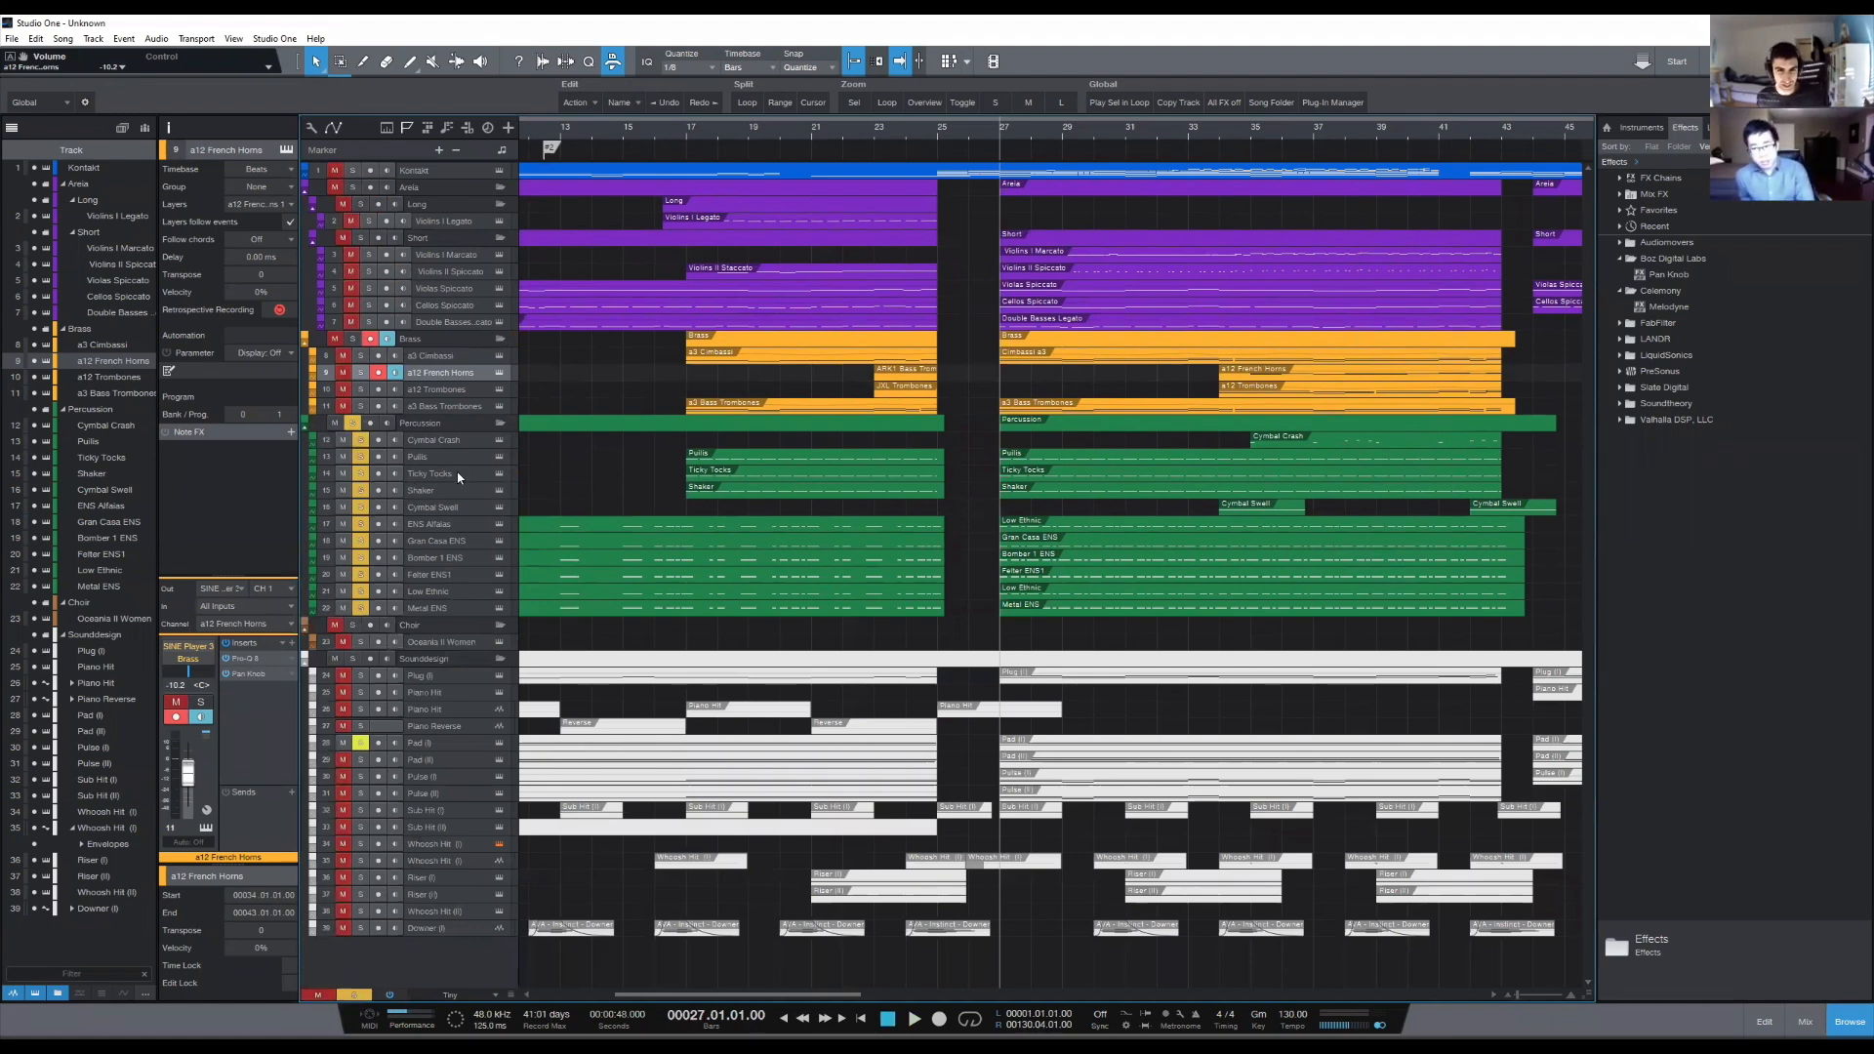
click(357, 423)
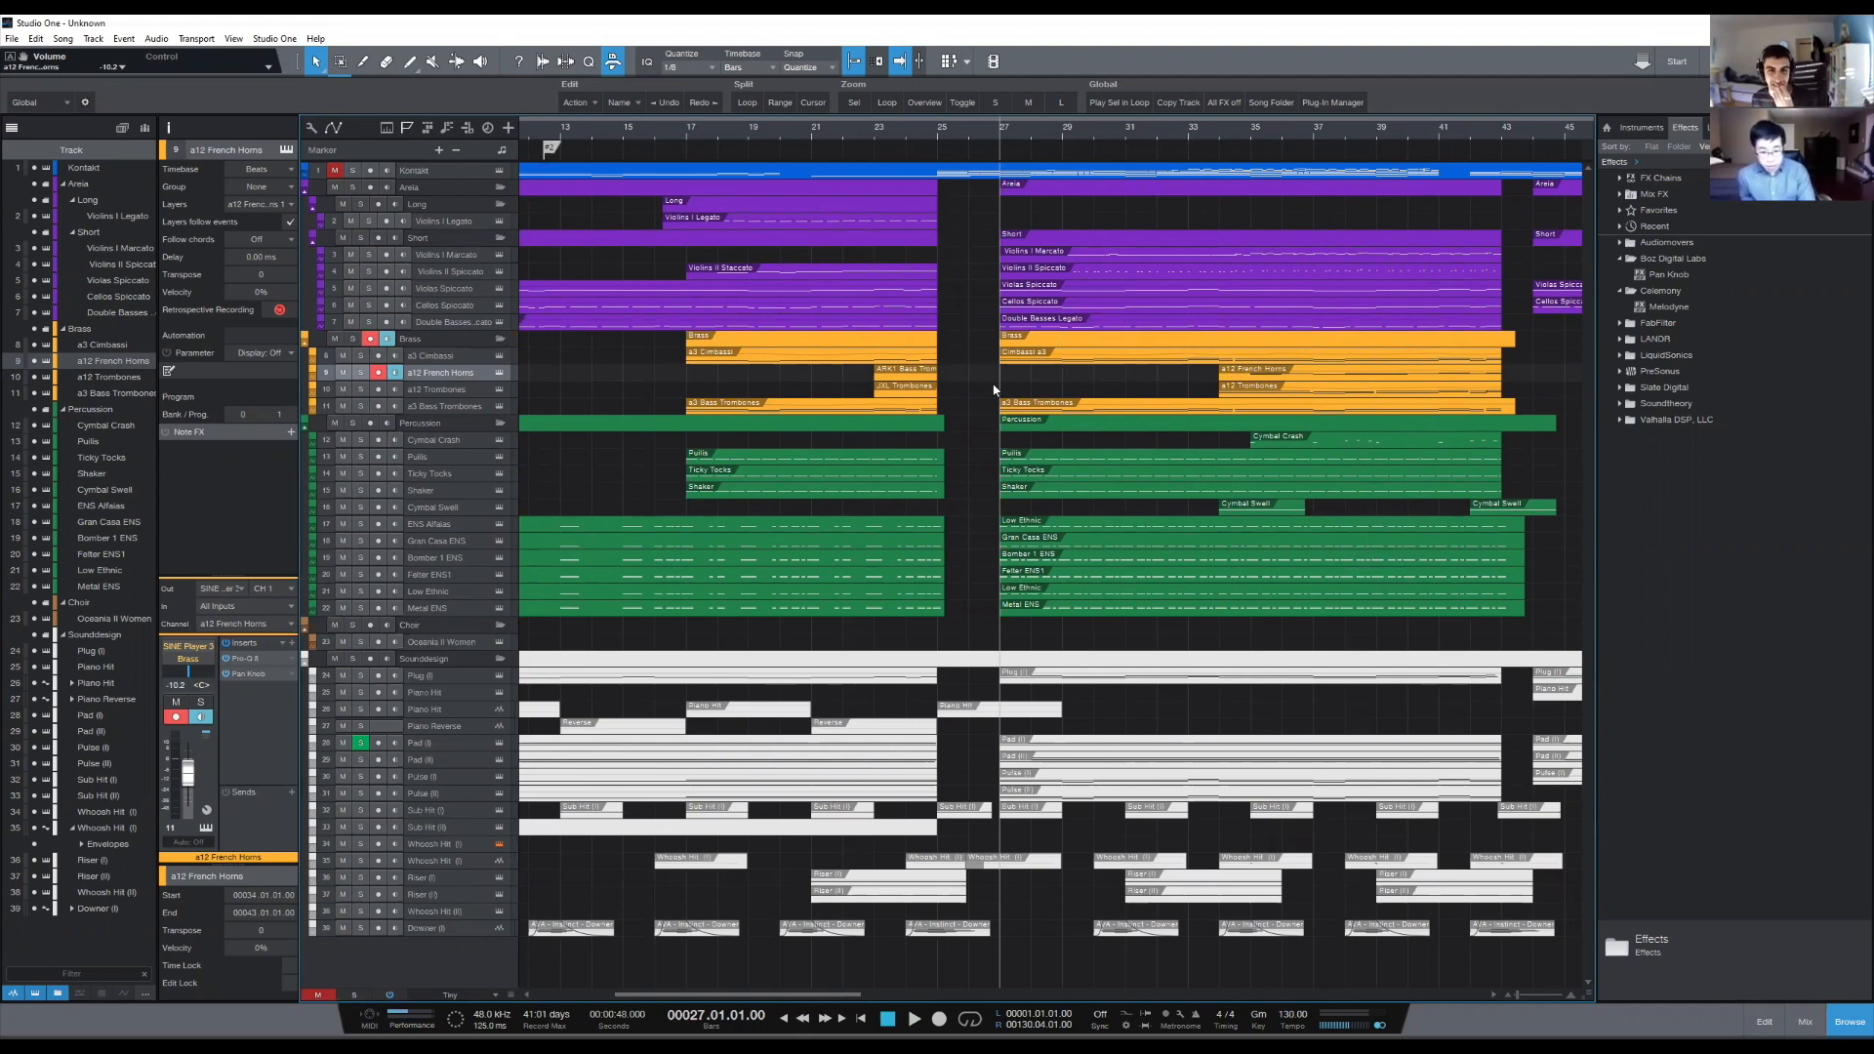
click(354, 421)
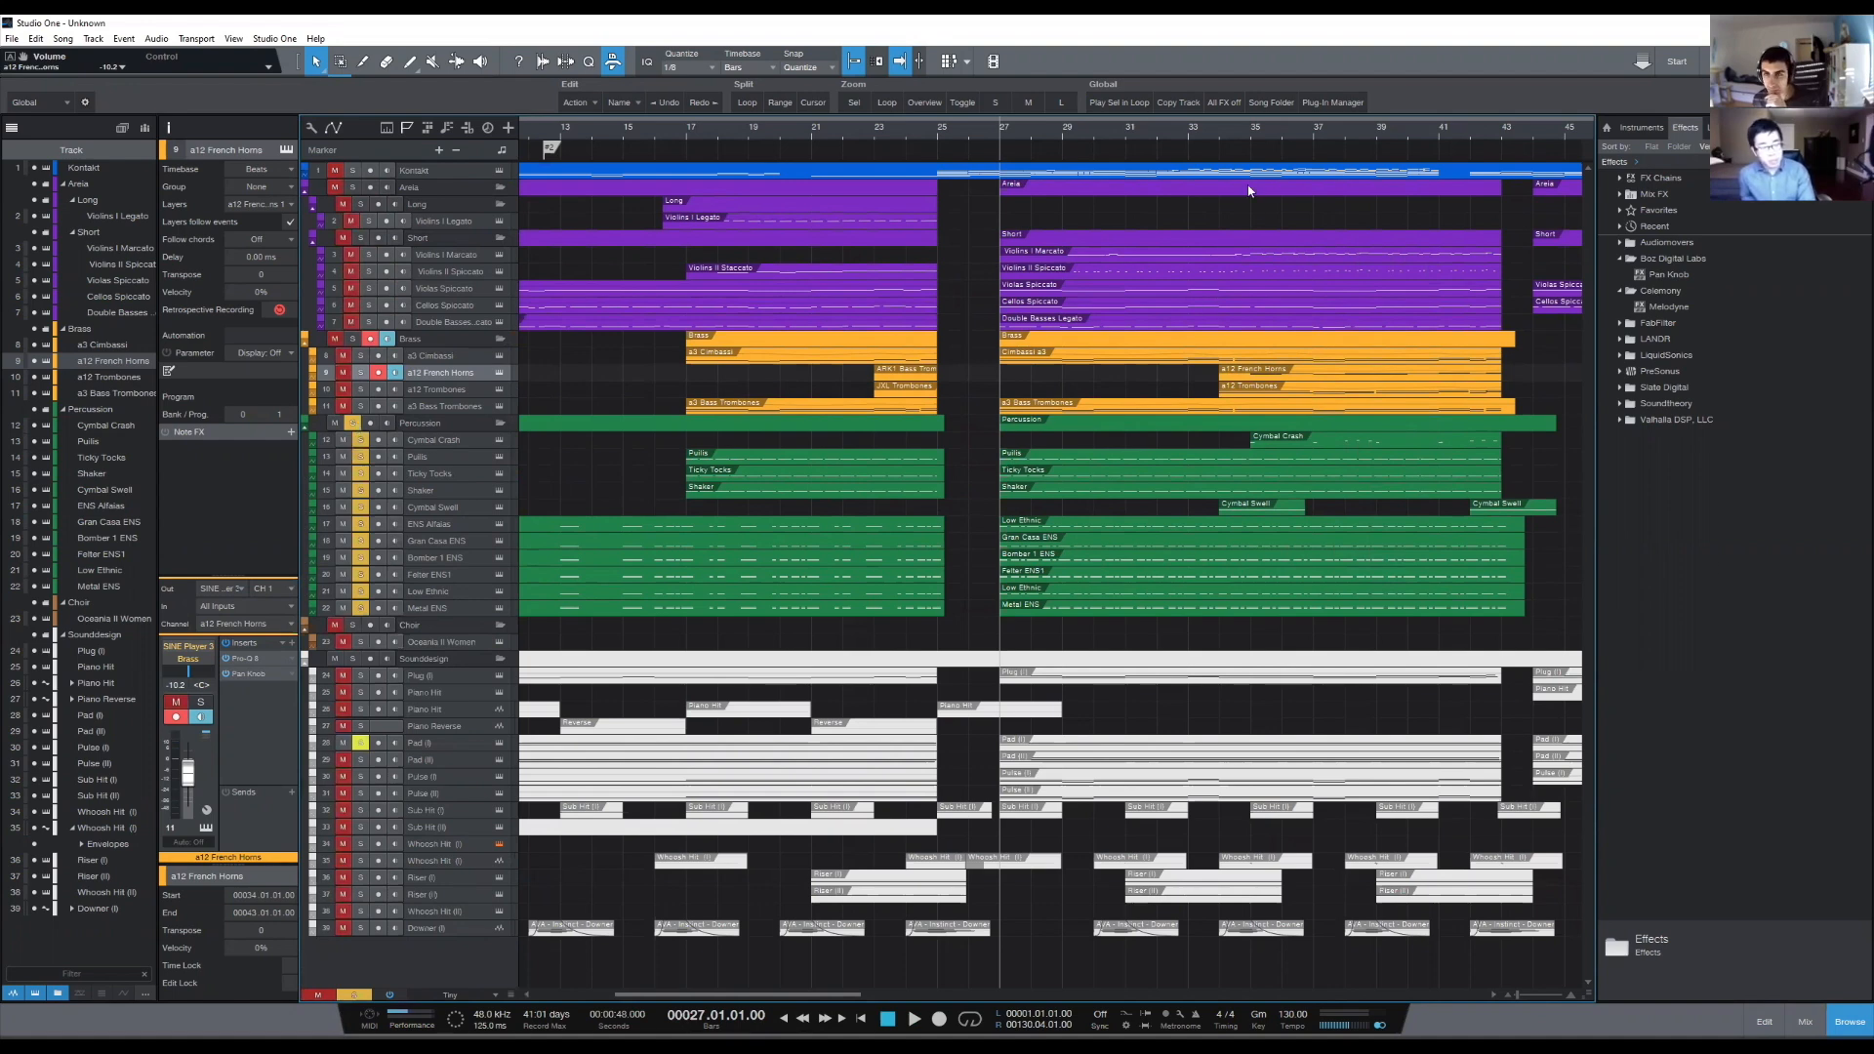
- Play the soloed percussion from about bar 33 to bar 39 to review its pattern under the brass
drag(1239, 133, 1187, 125)
key(space)
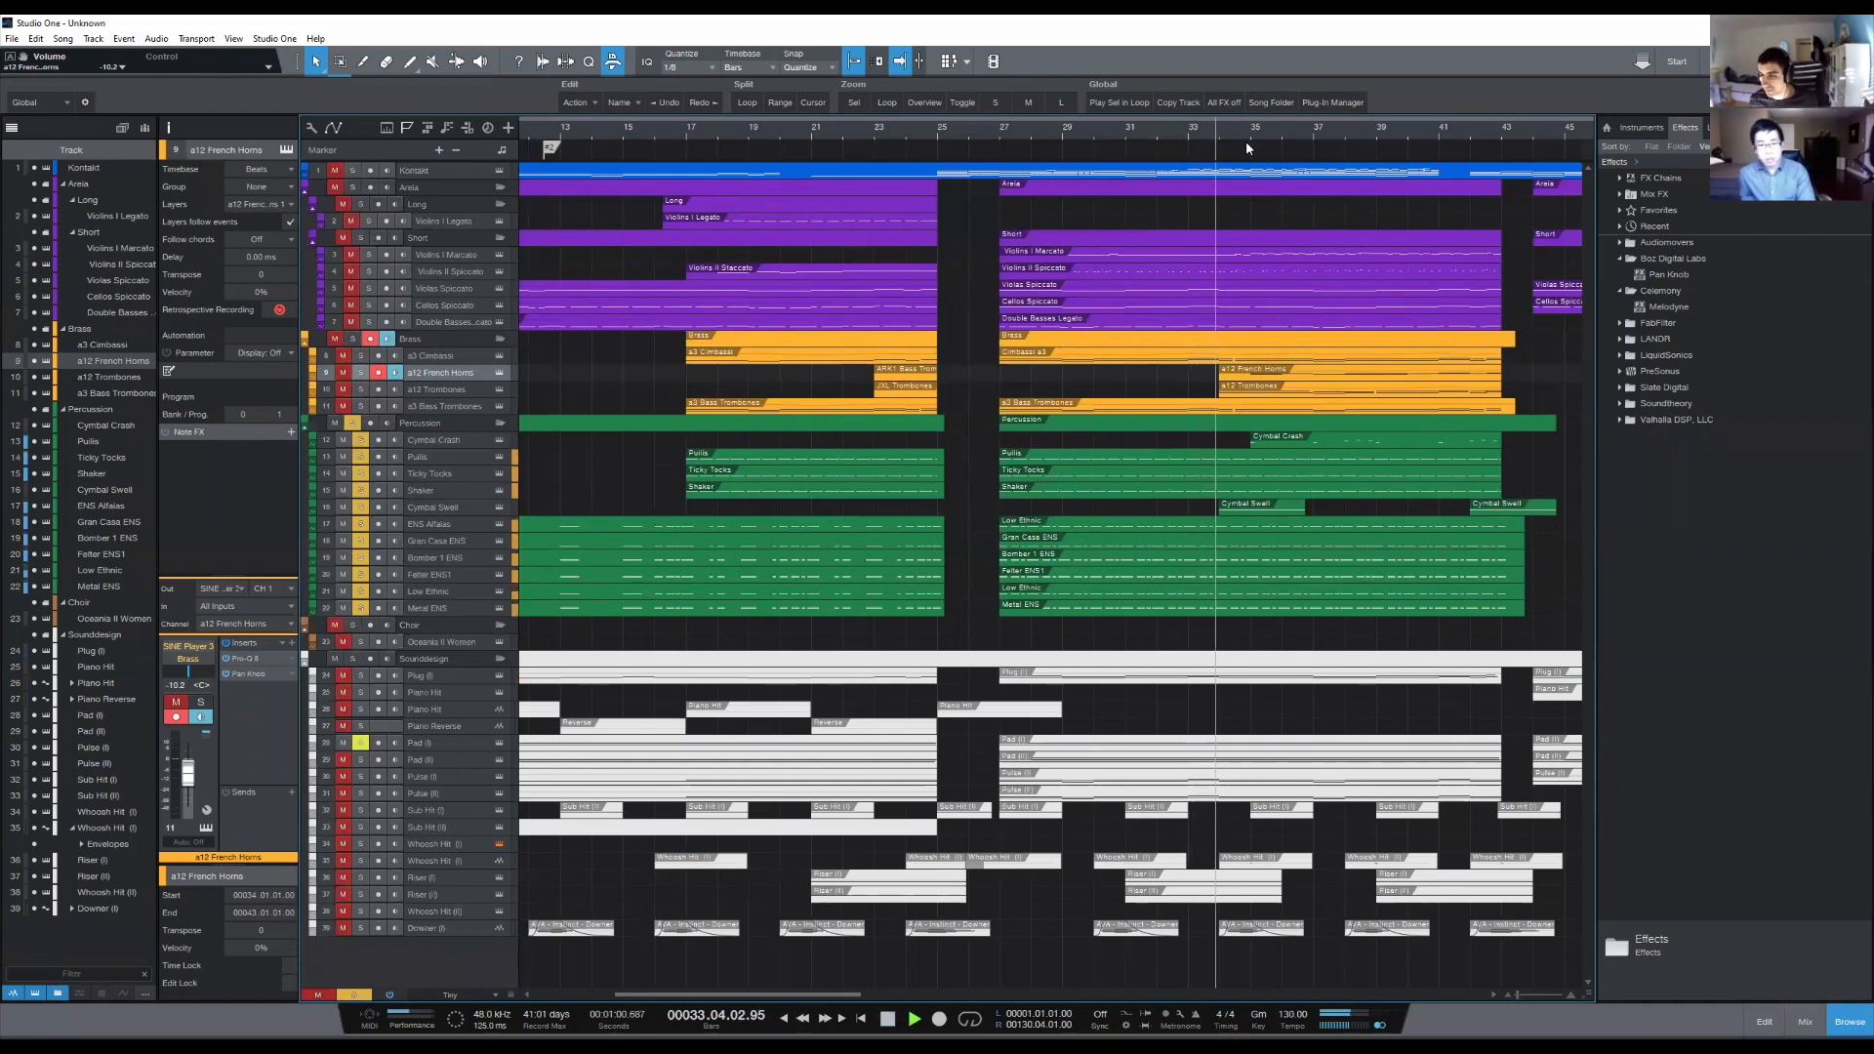
scroll(1251, 137, up, 2)
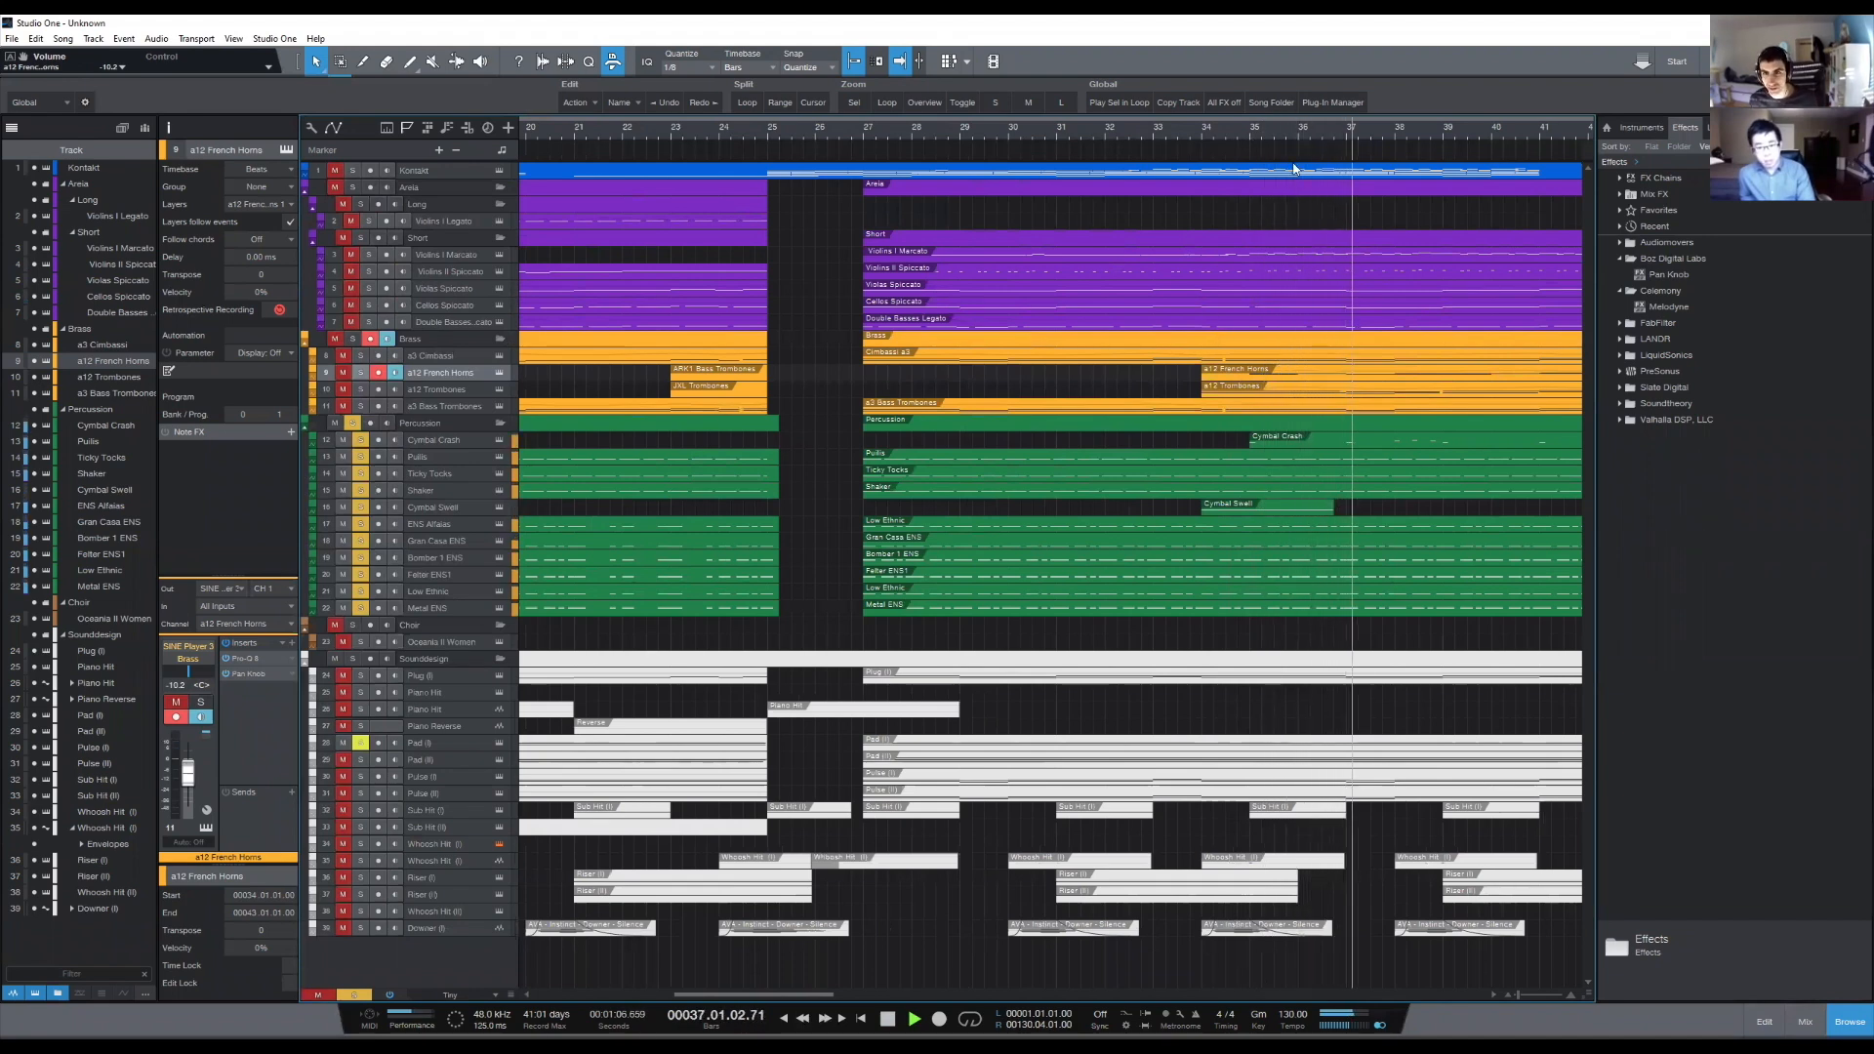
scroll(1308, 133, down, 2)
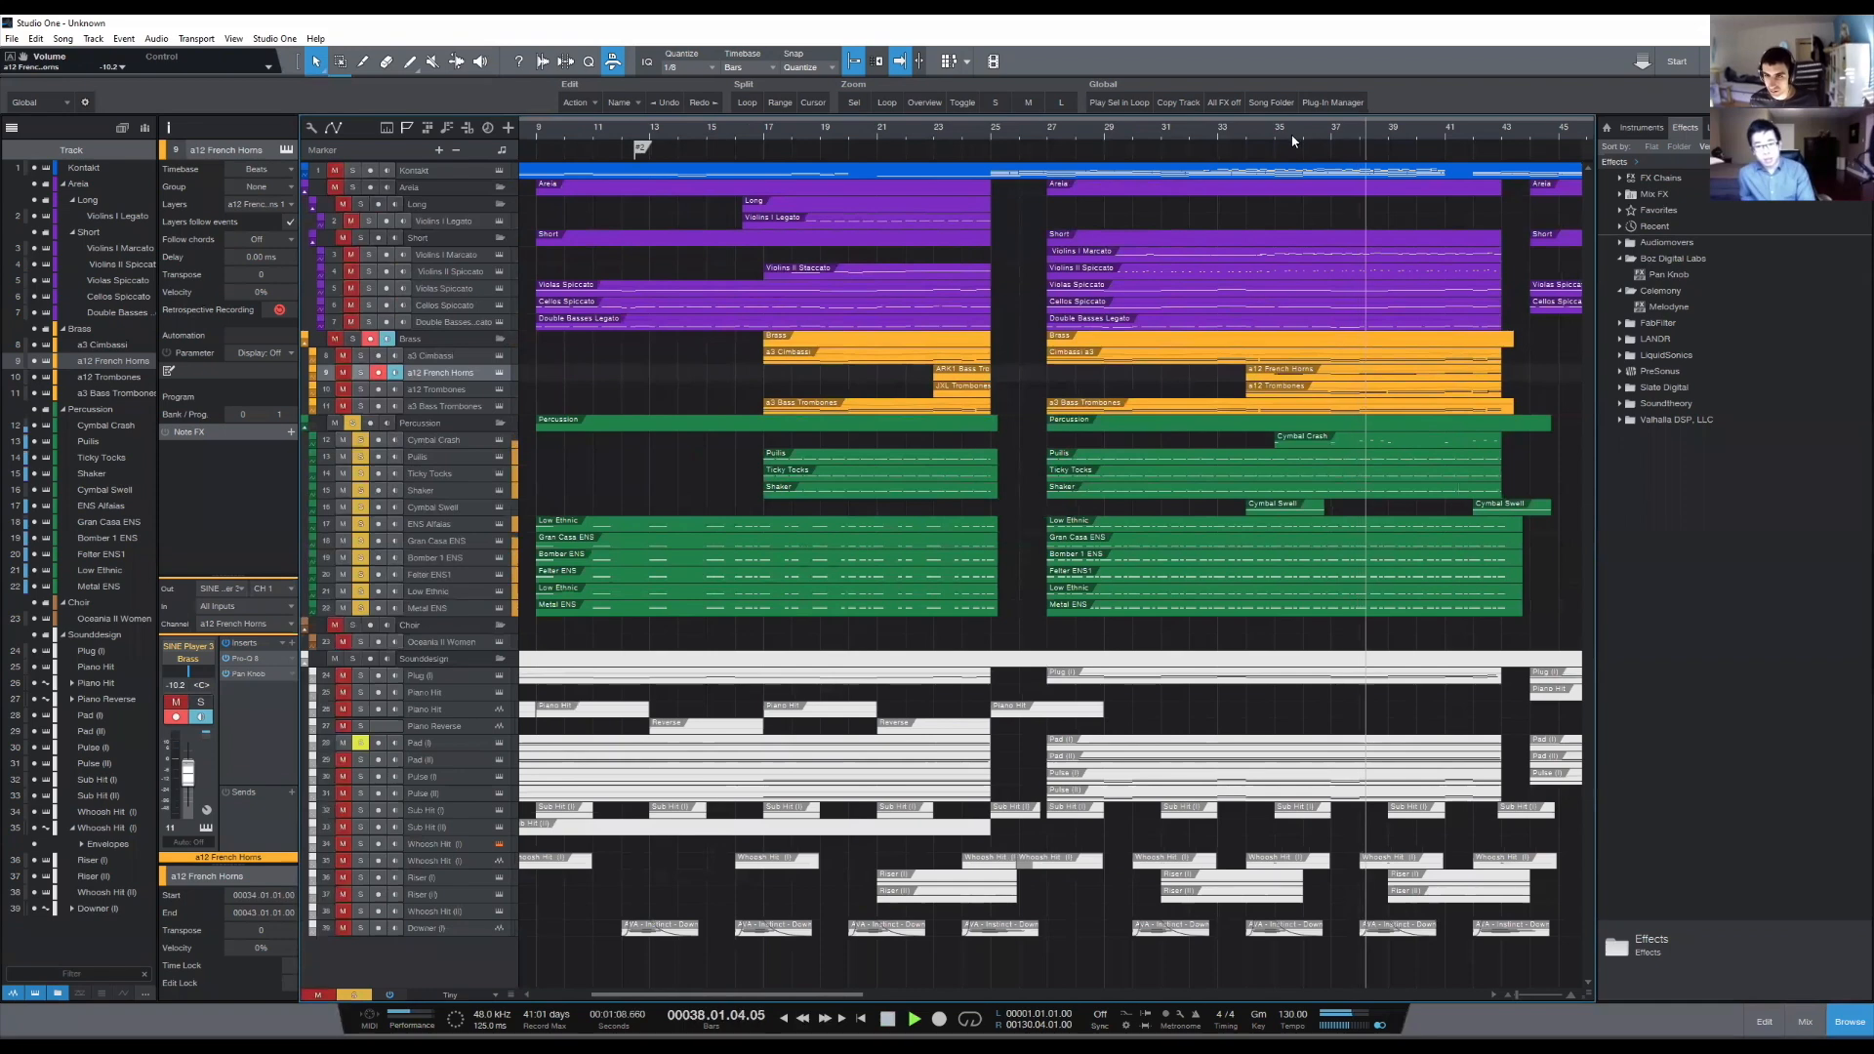
key(space)
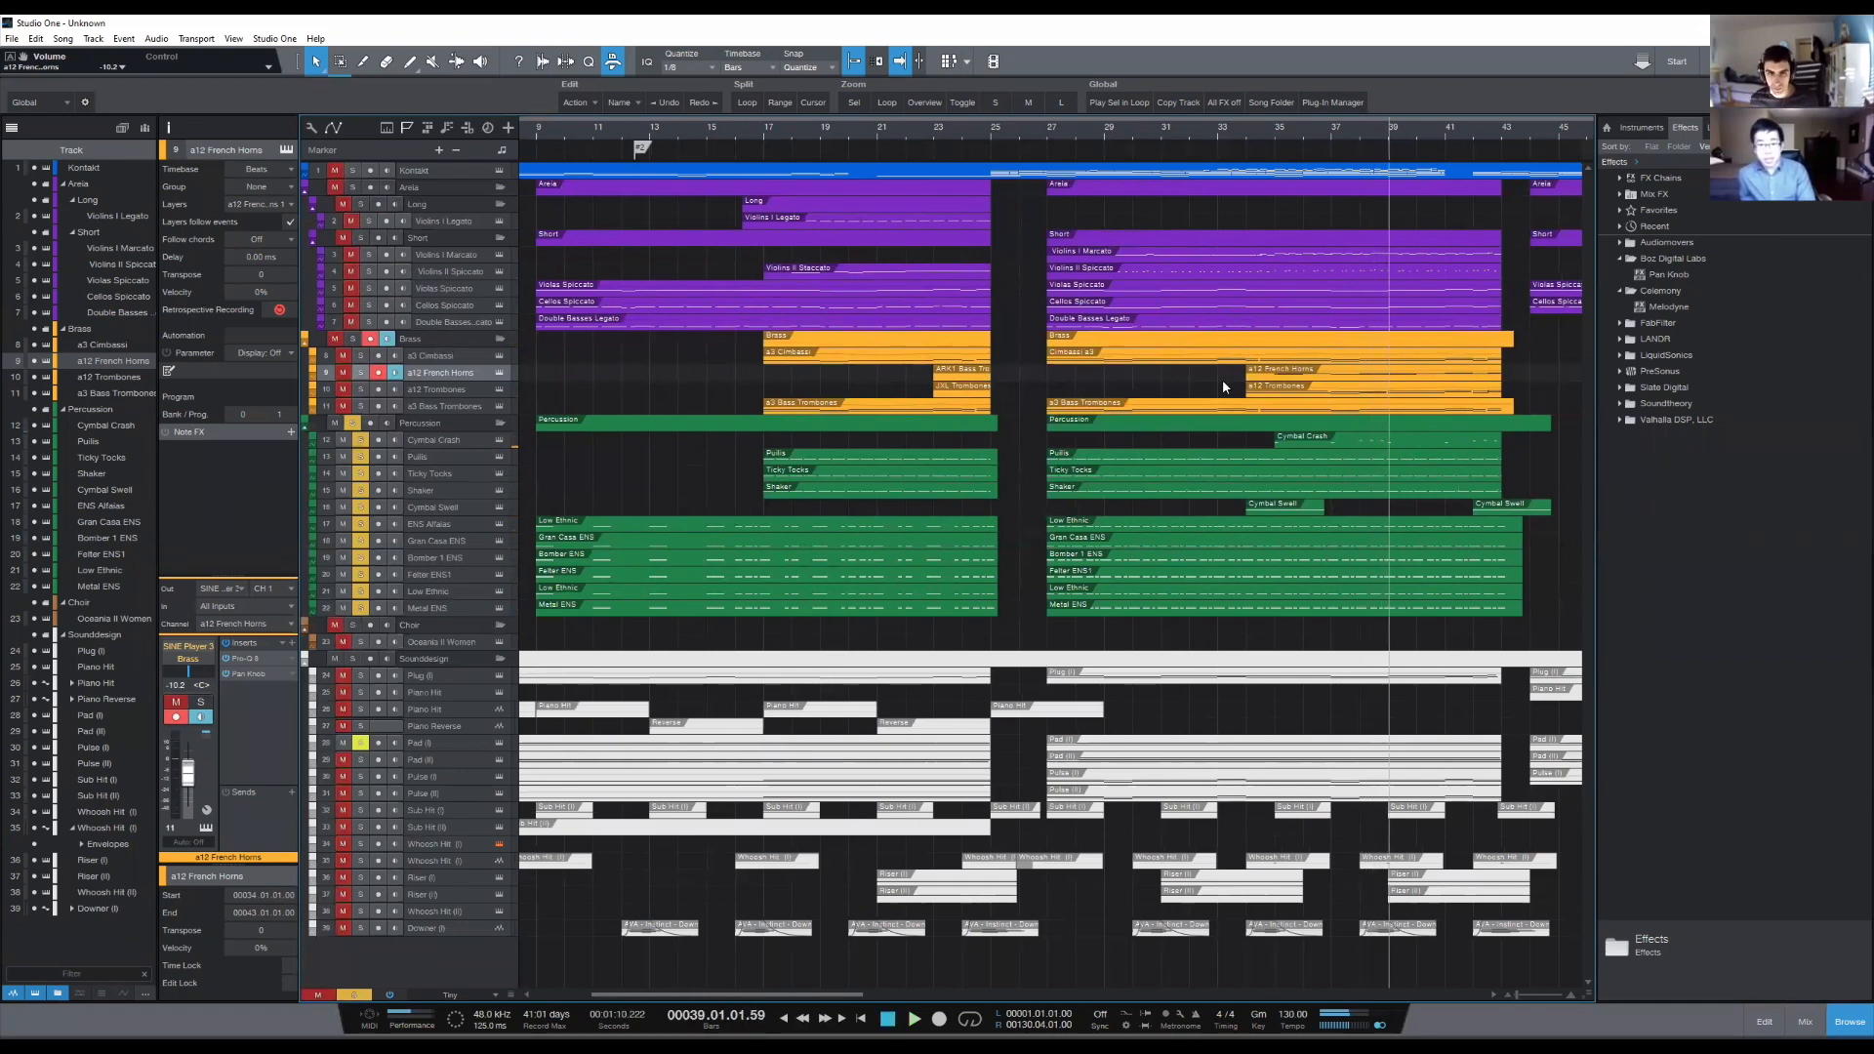
- Place the playhead at bar 35 and clear the solo on the Percussion folder's tracks
scroll(1365, 141, up, 1)
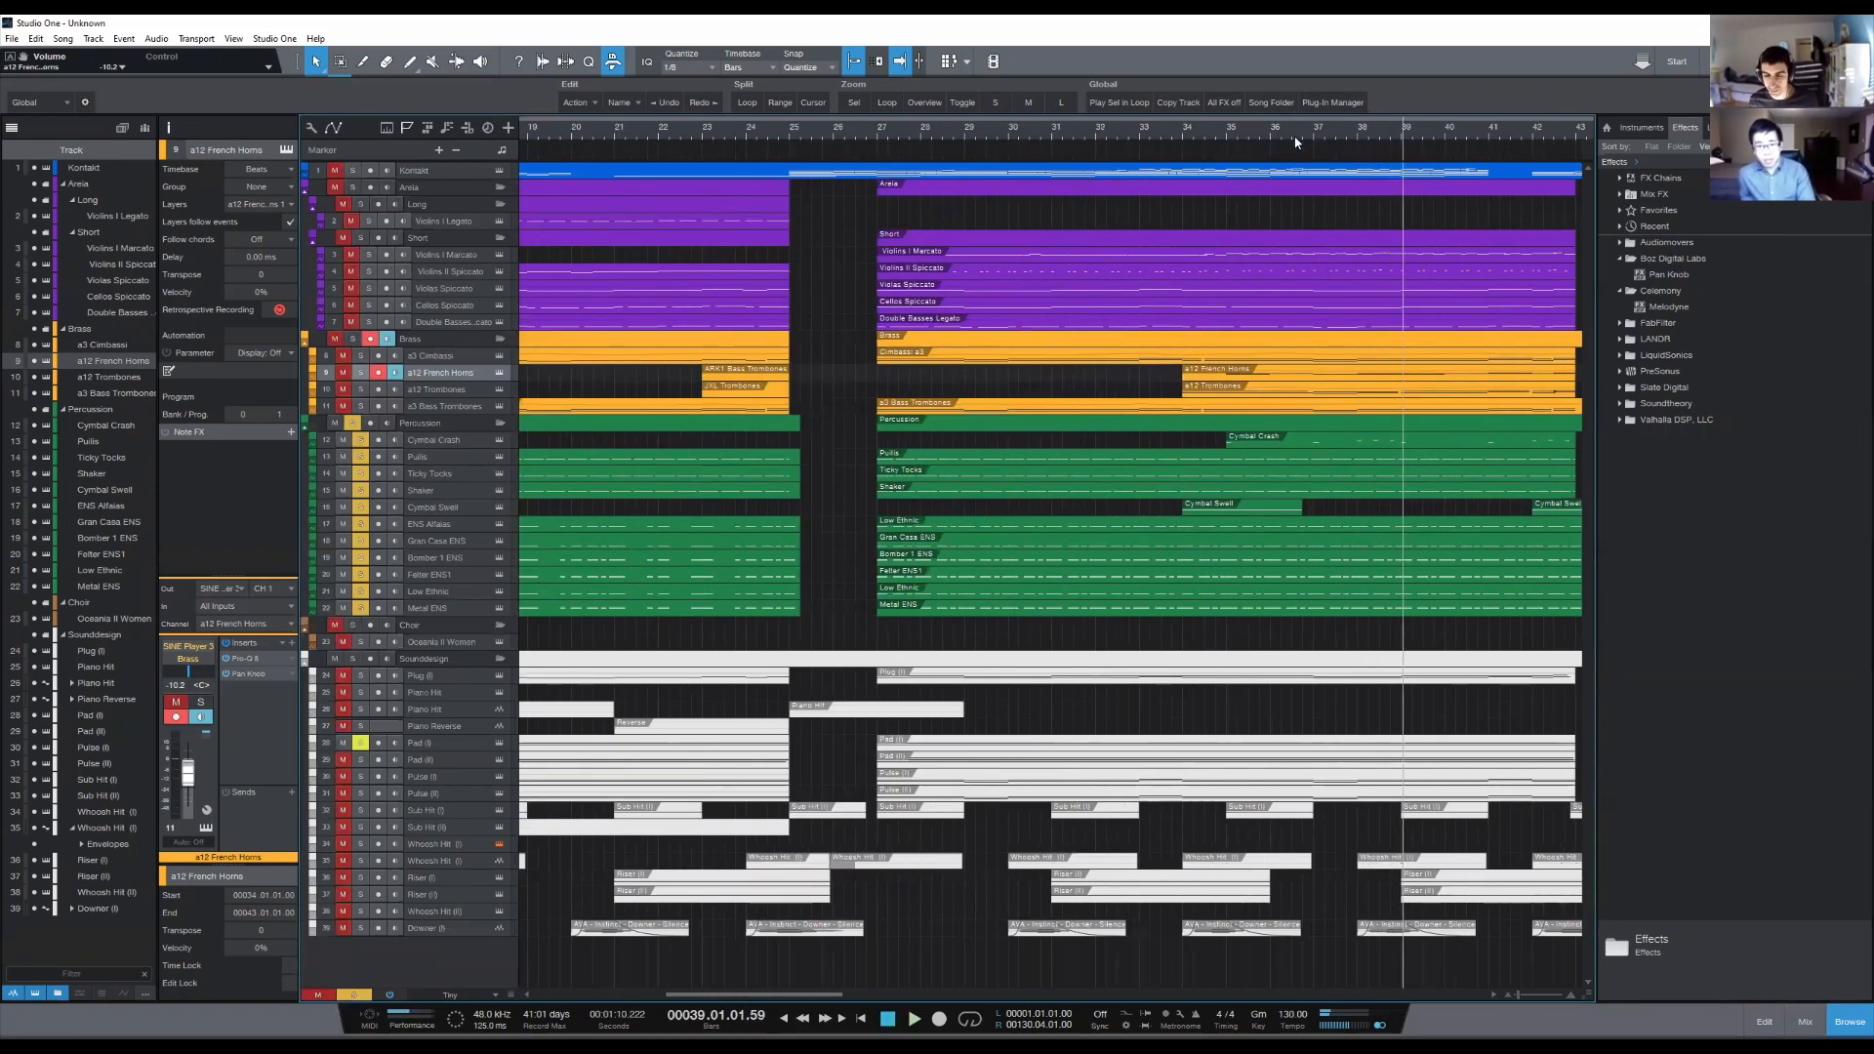
click(1225, 129)
click(1226, 128)
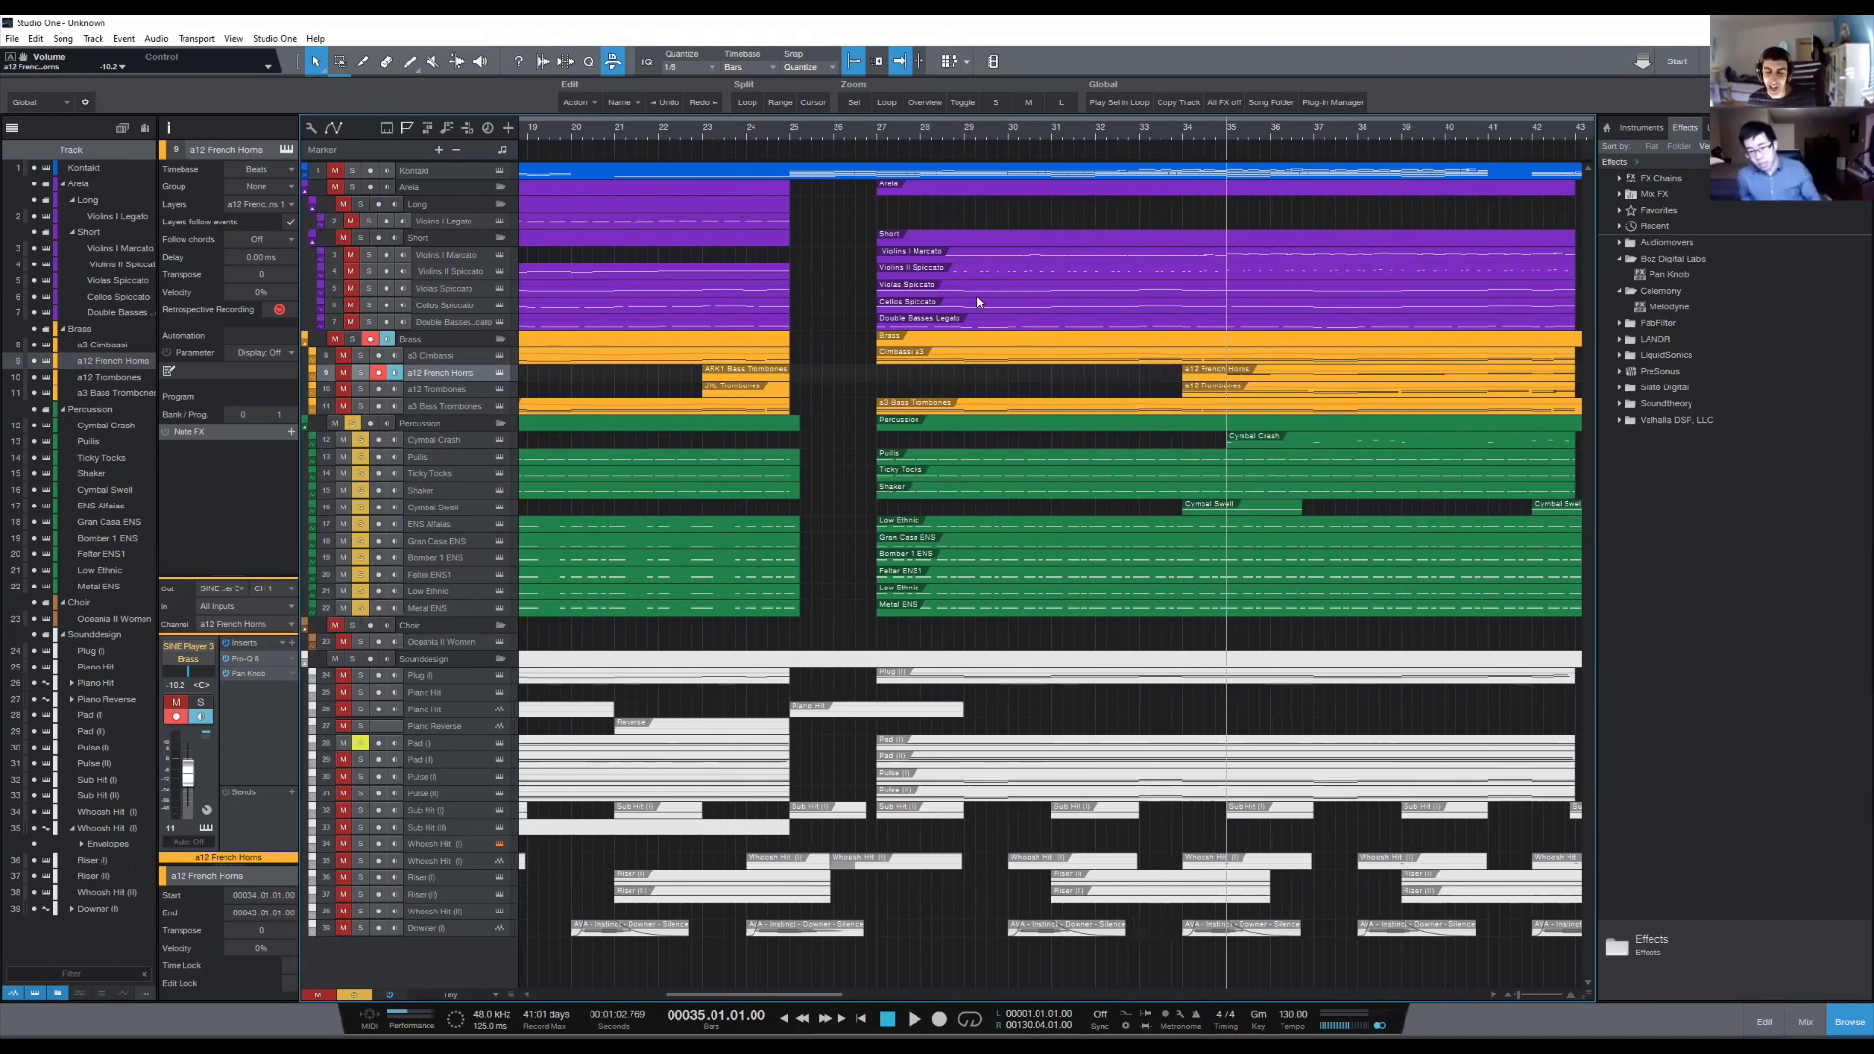
scroll(1237, 138, down, 5)
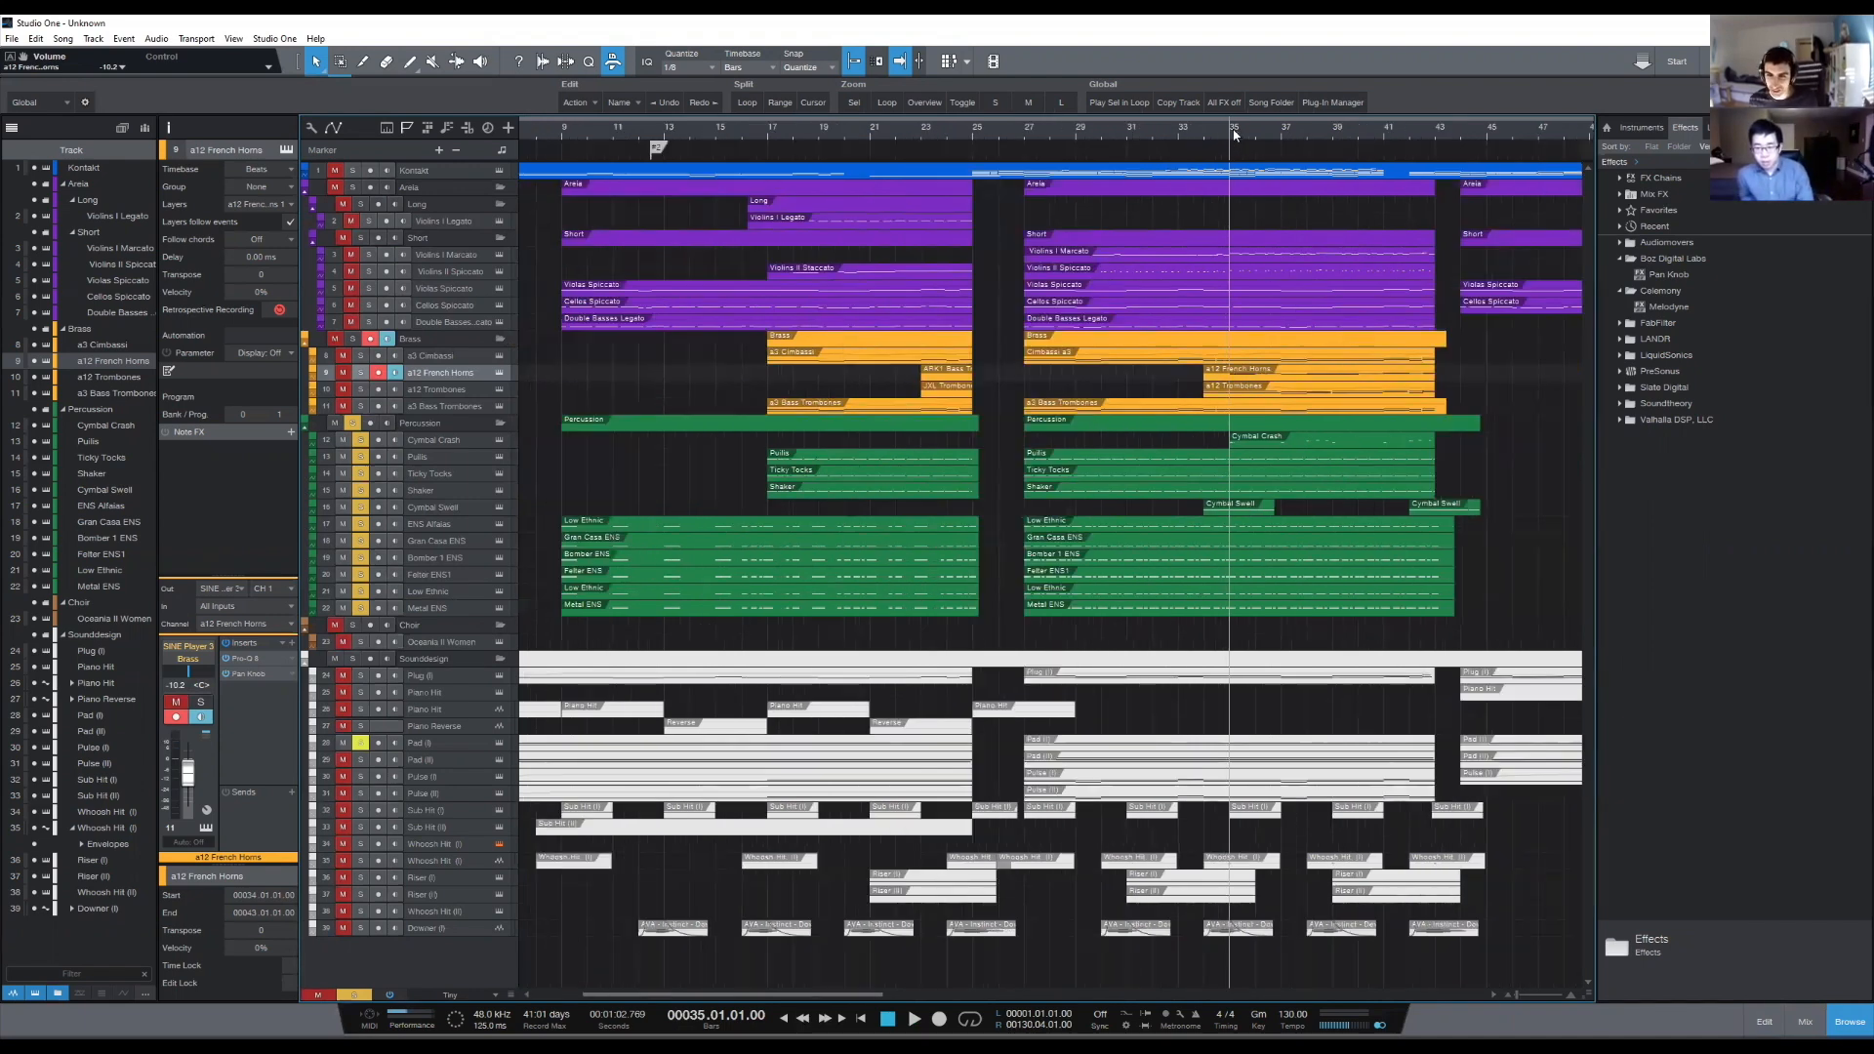
scroll(1234, 130, up, 4)
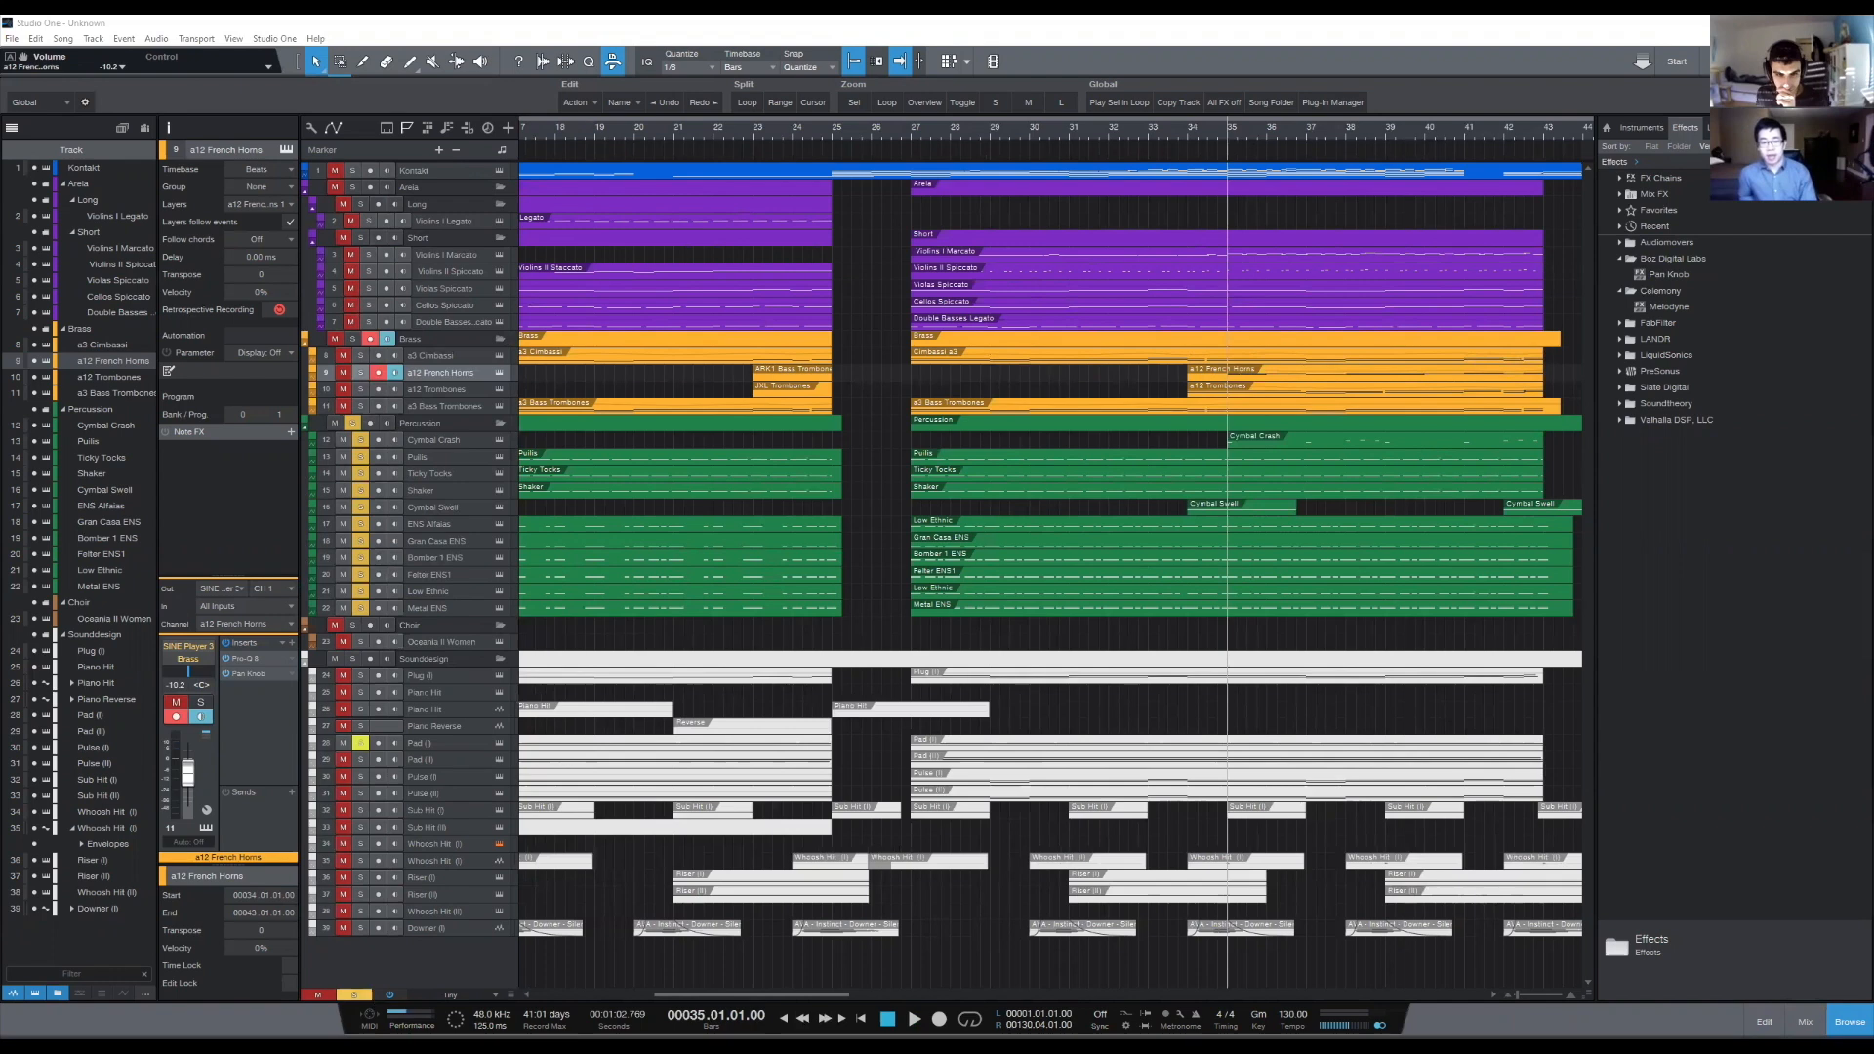
scroll(994, 130, down, 2)
scroll(995, 129, down, 2)
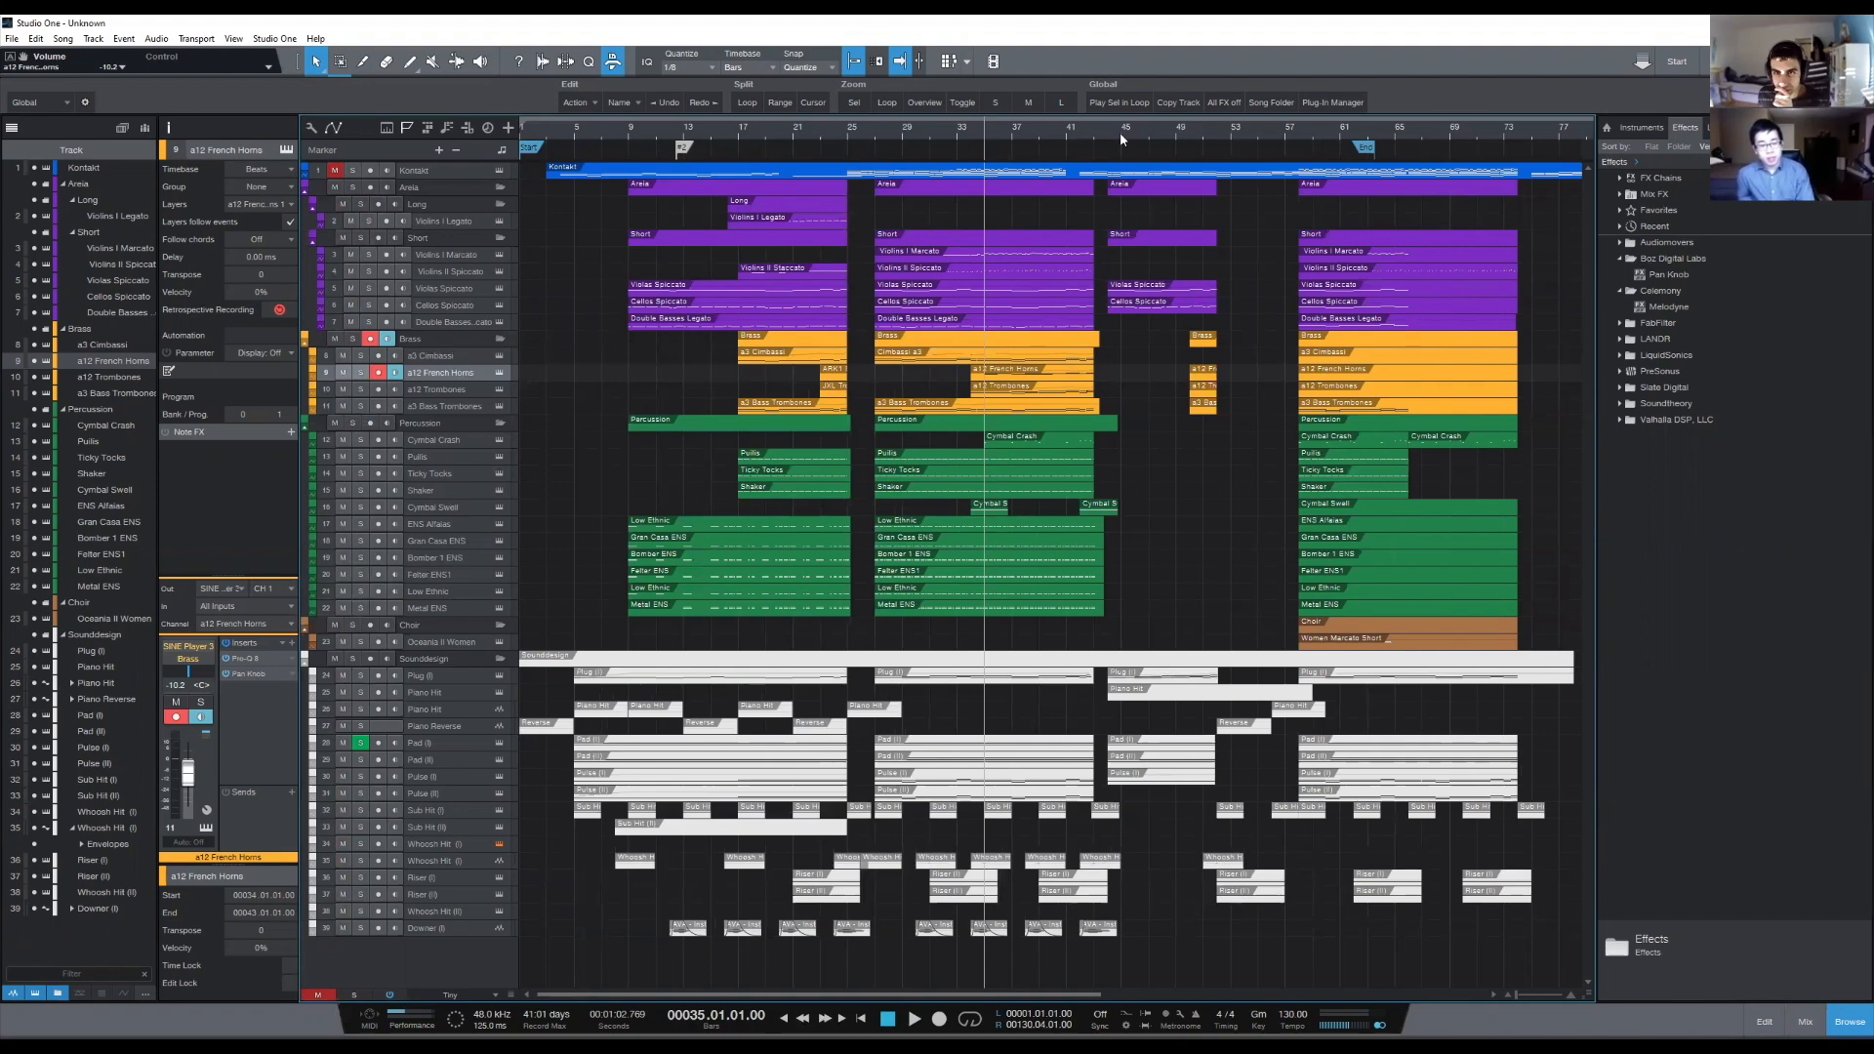
- Trim the end of the second section's a3 Bass Trombones event back to about bar 43
scroll(1121, 132, up, 3)
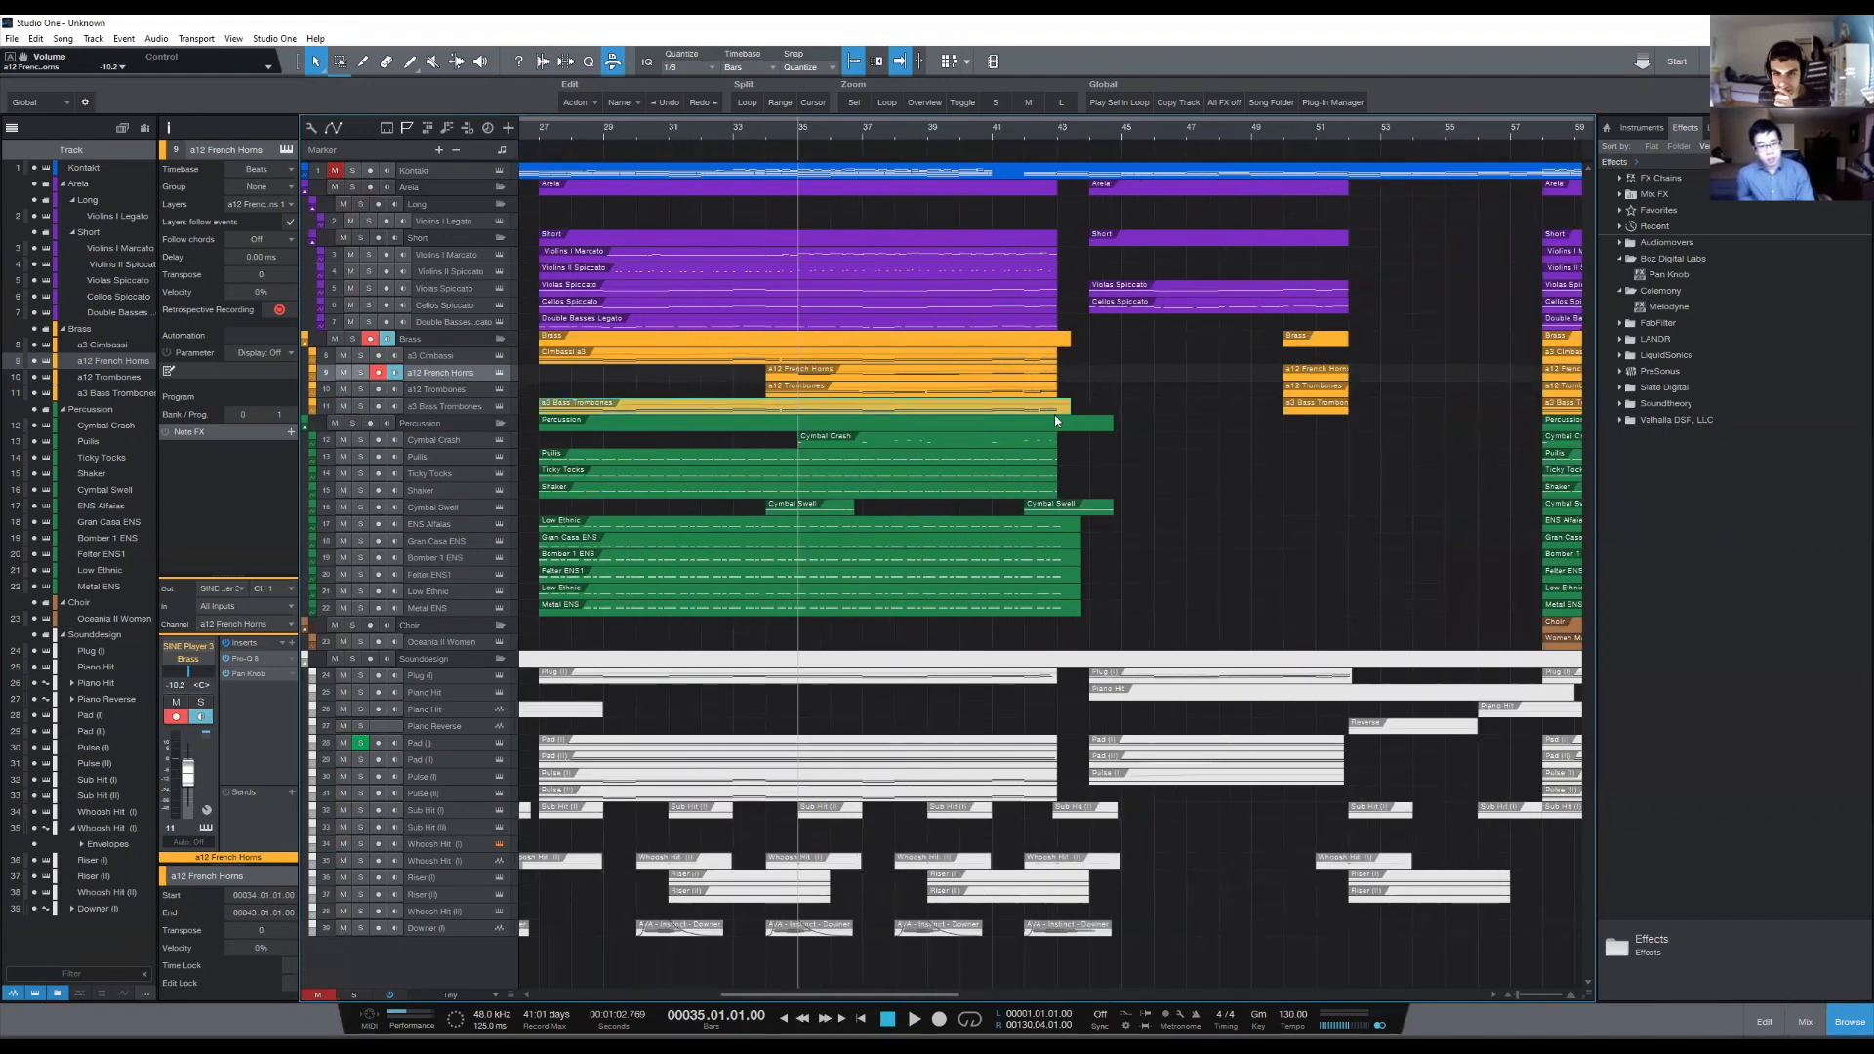
click(1054, 407)
- Return to the start of the song and play the full arrangement from bar 5
scroll(847, 129, down, 3)
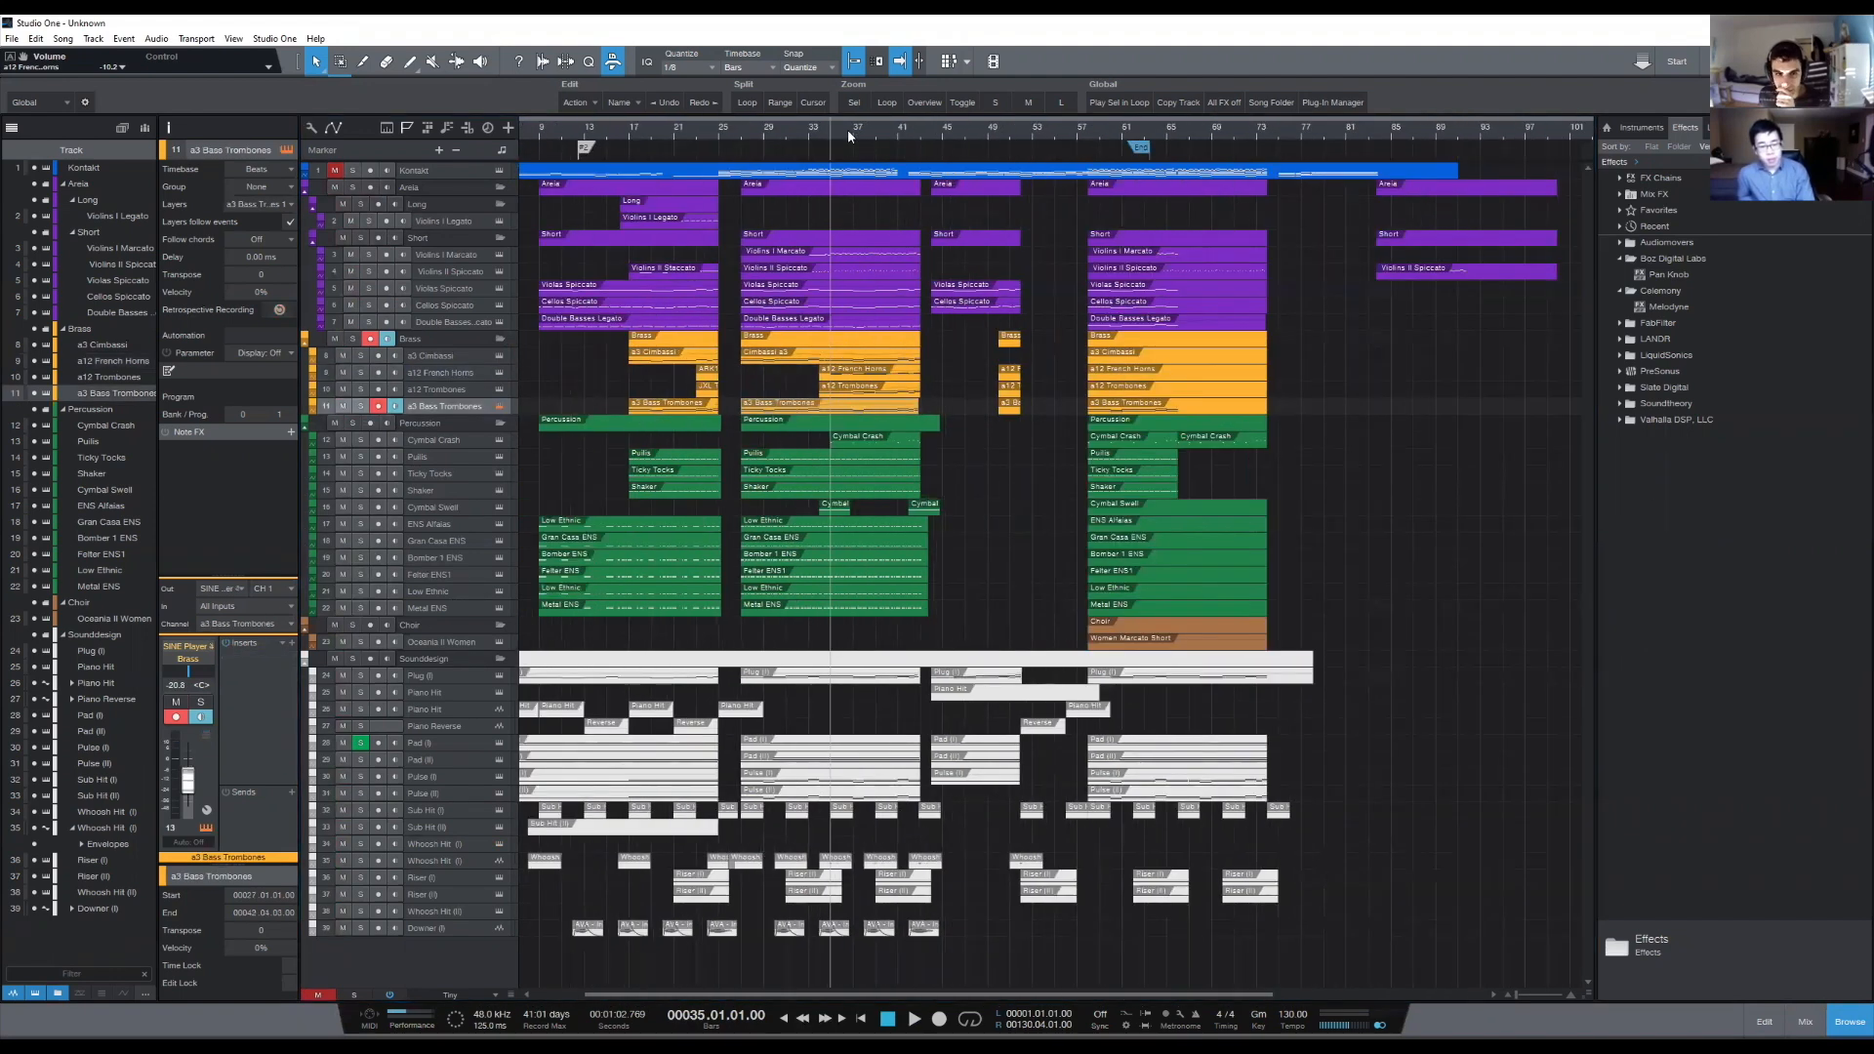
scroll(847, 129, up, 3)
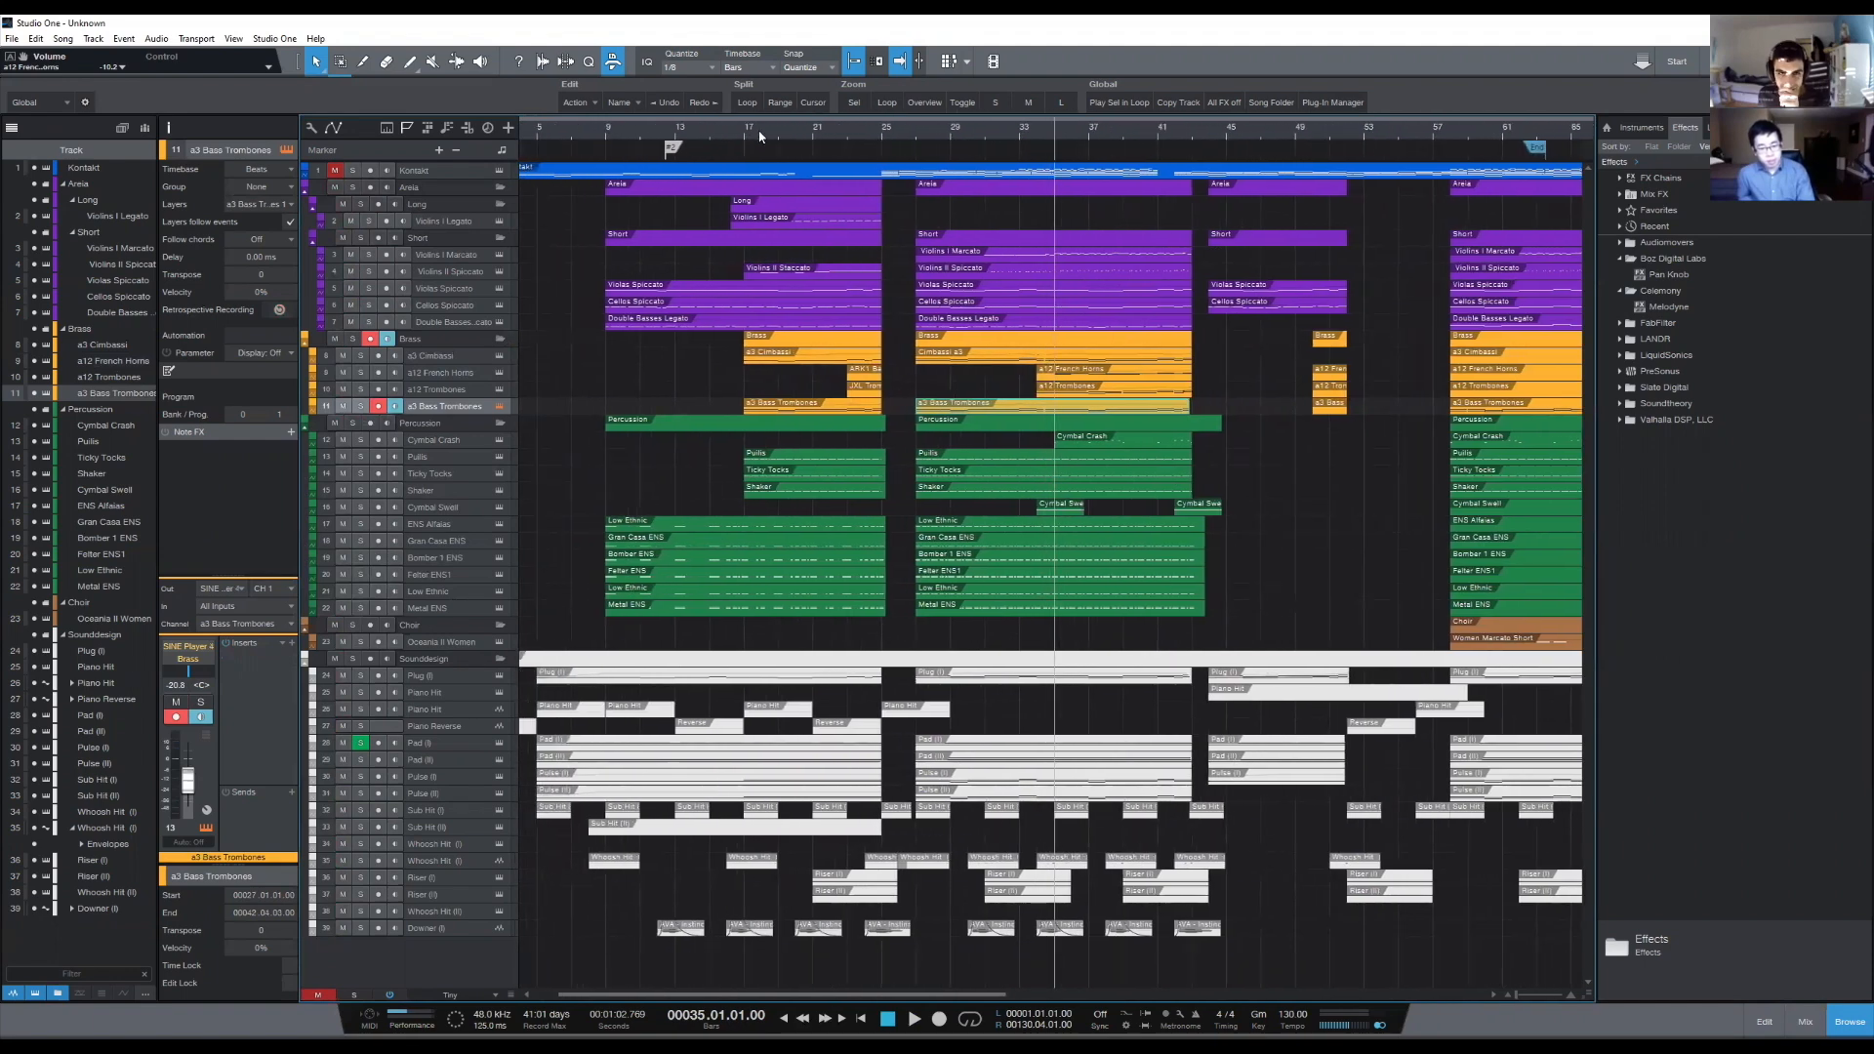
scroll(760, 136, up, 2)
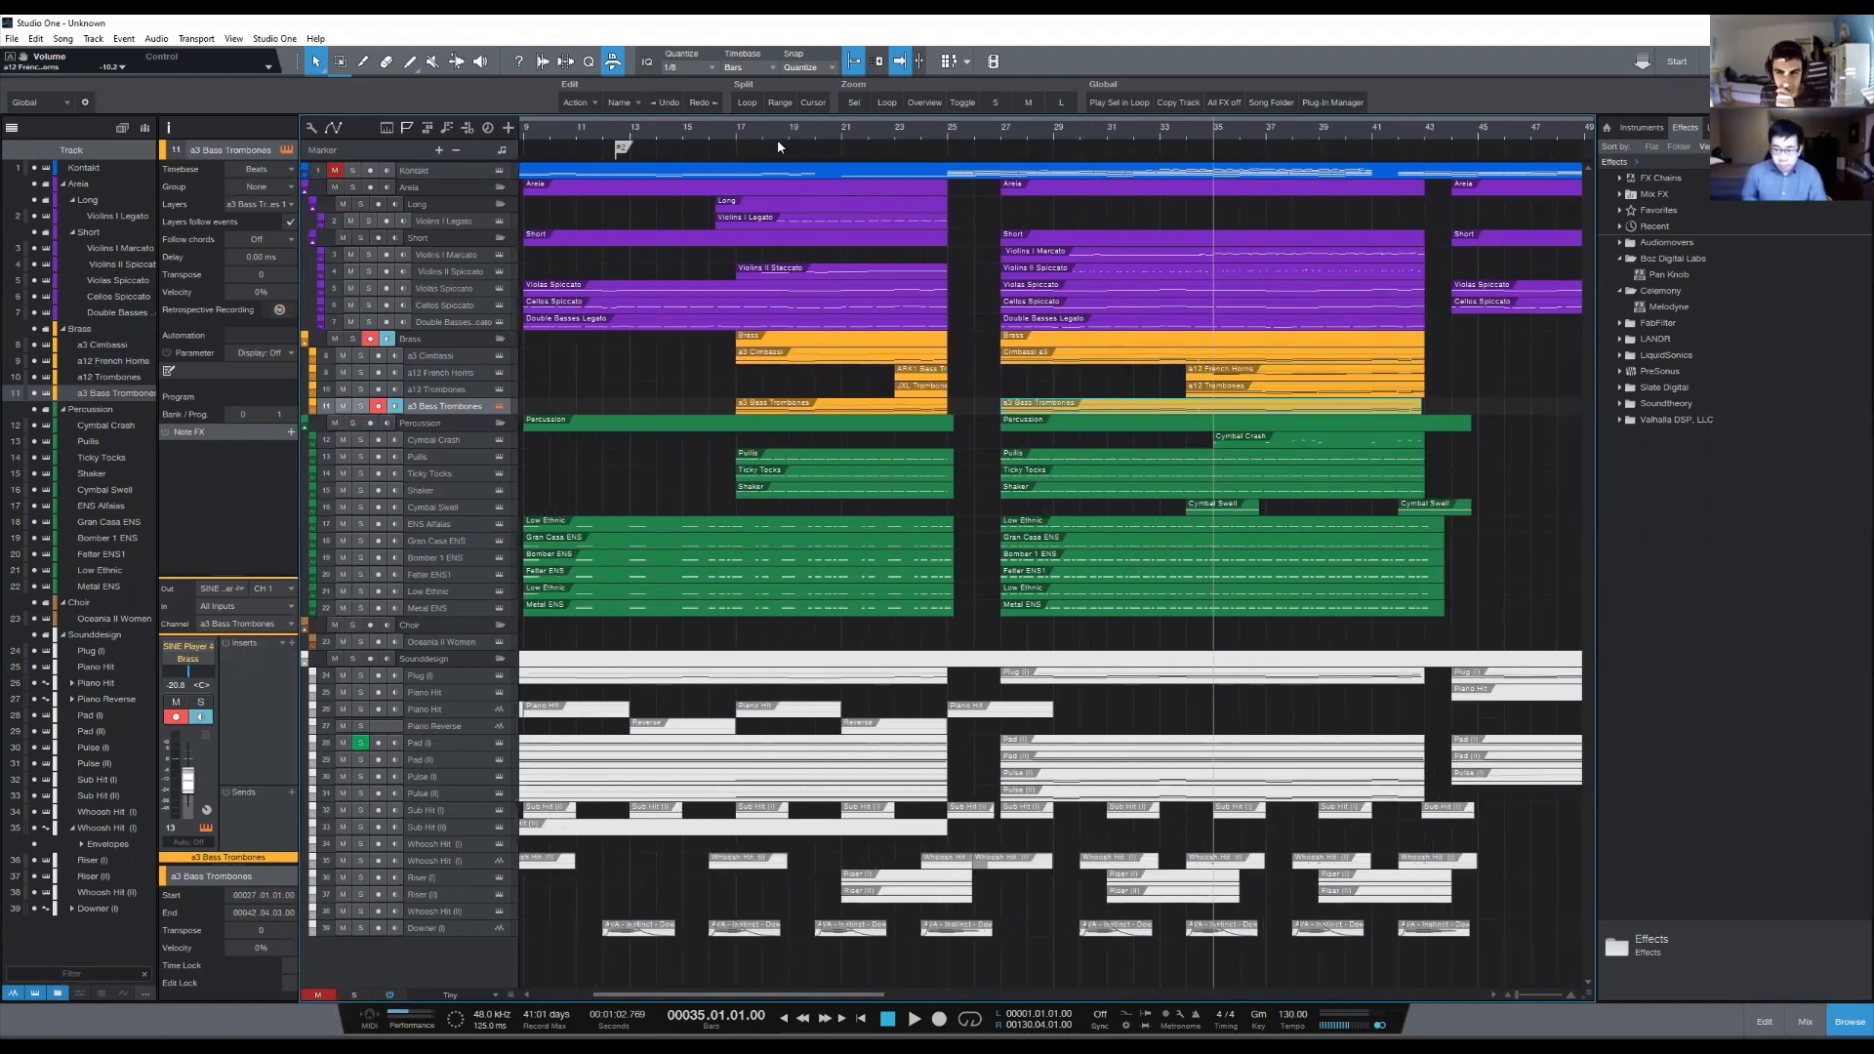
key(shift+b)
key(shift+b)
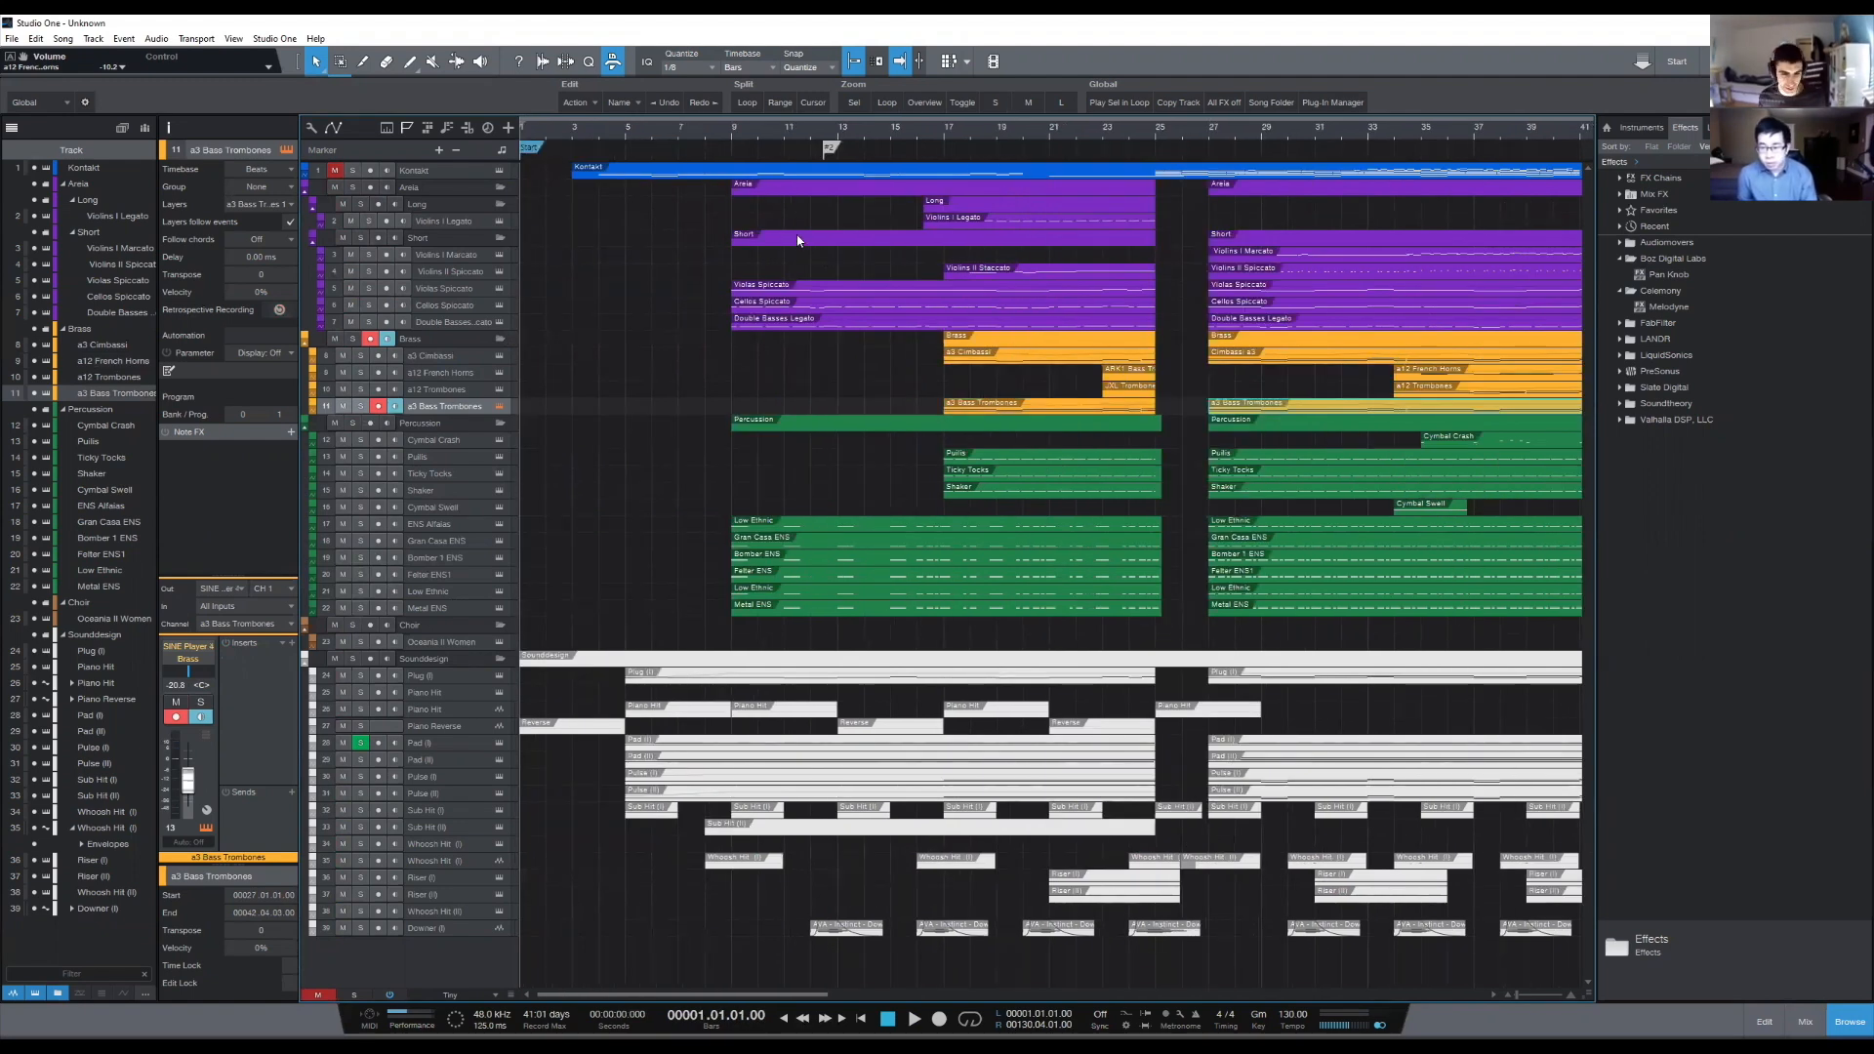
click(626, 134)
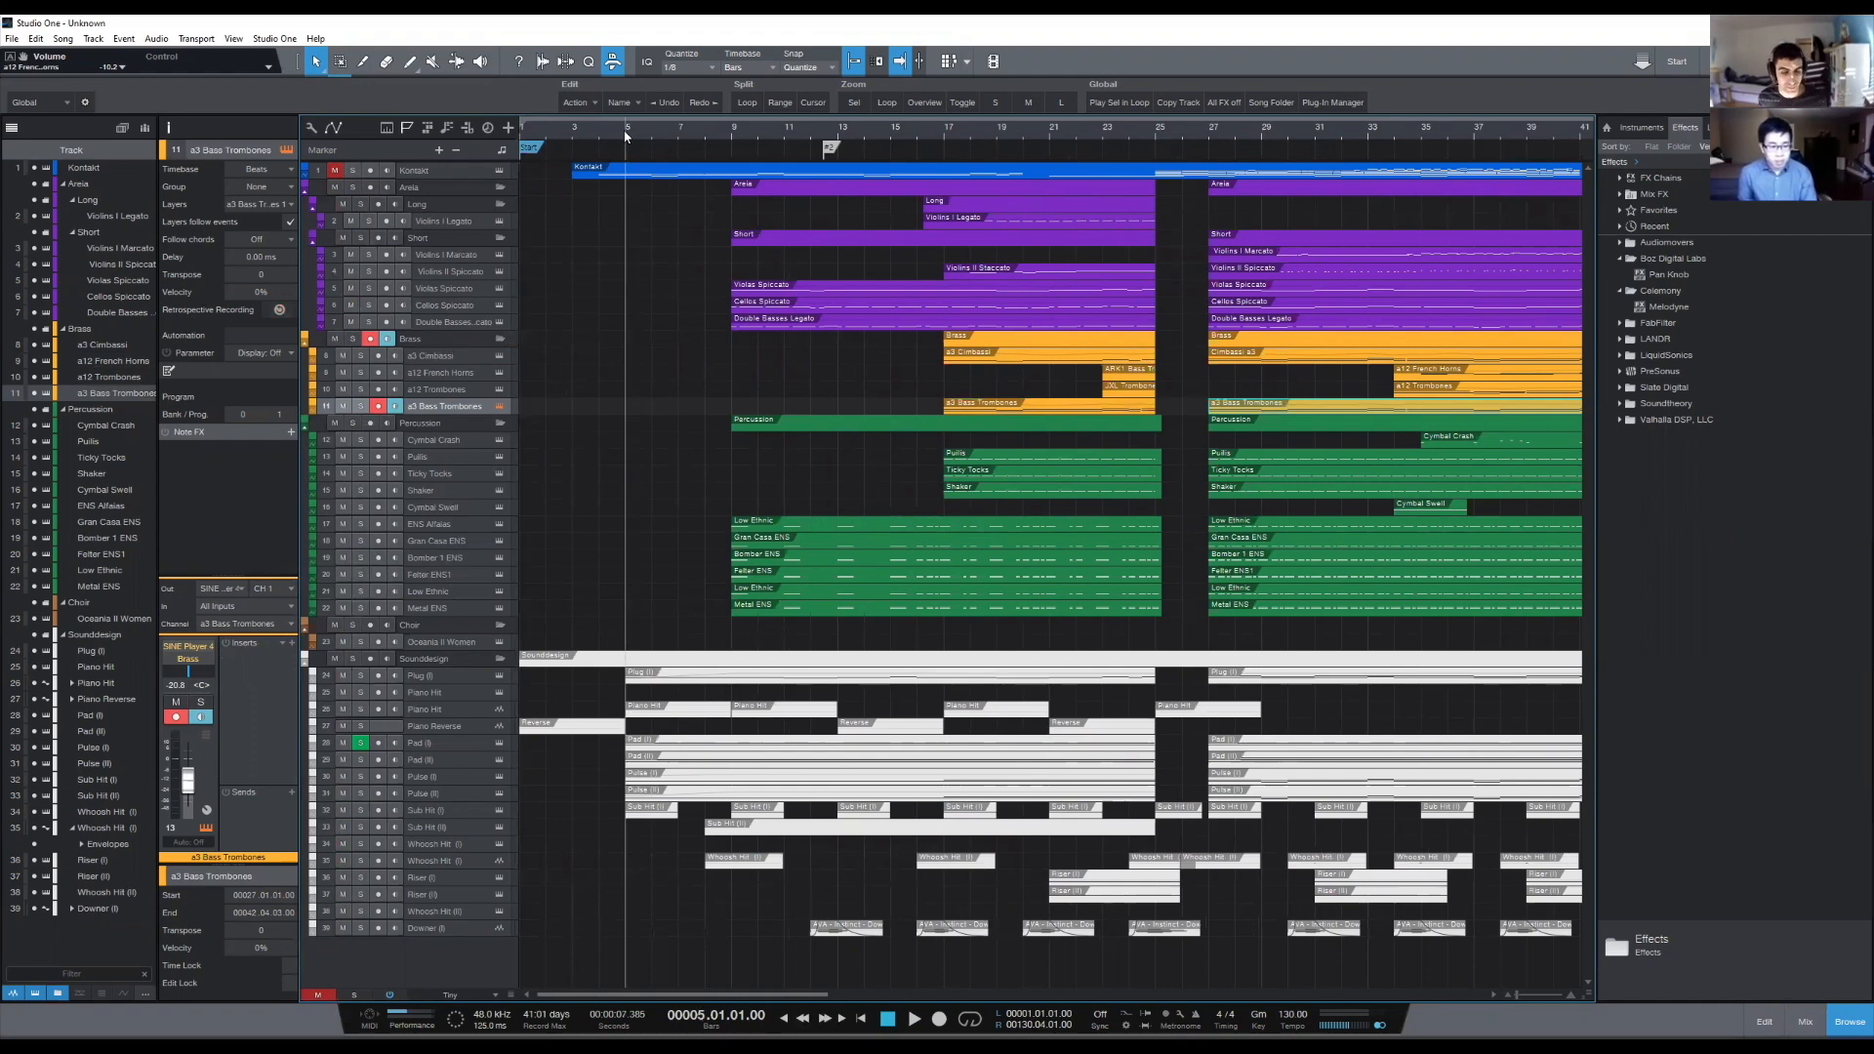
key(space)
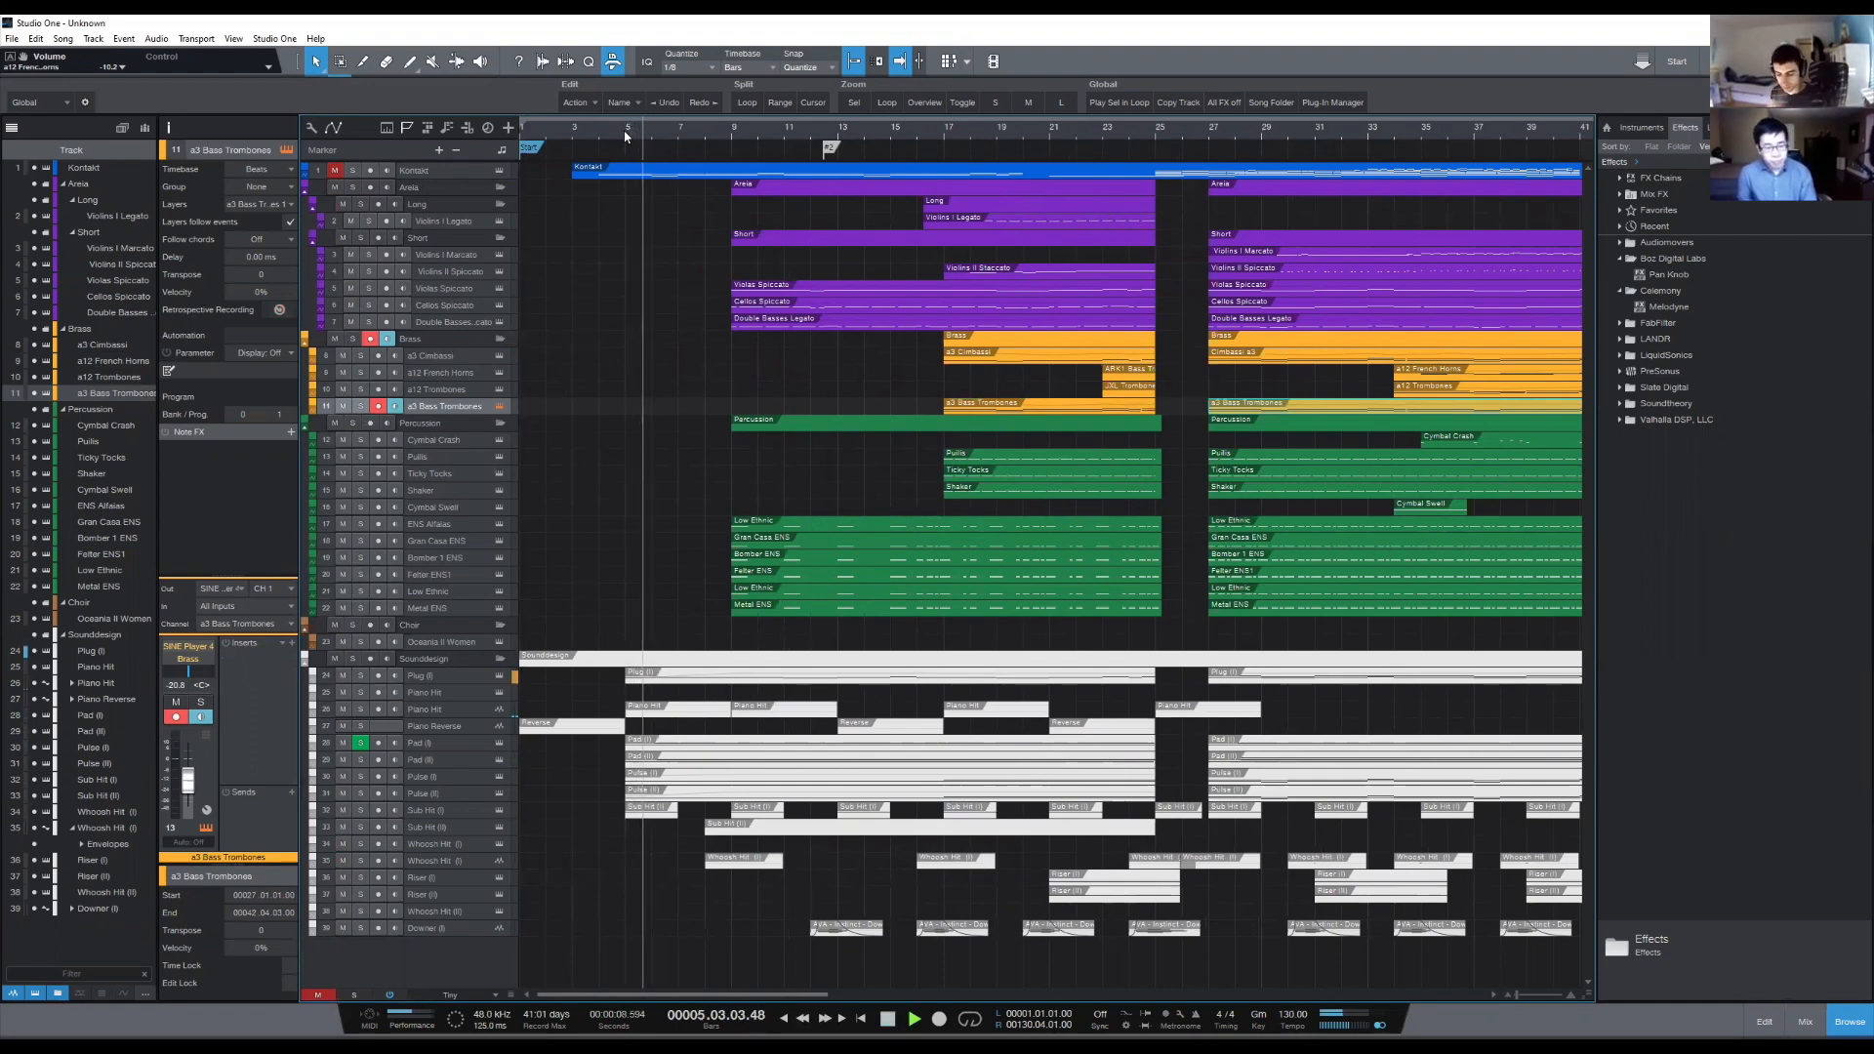
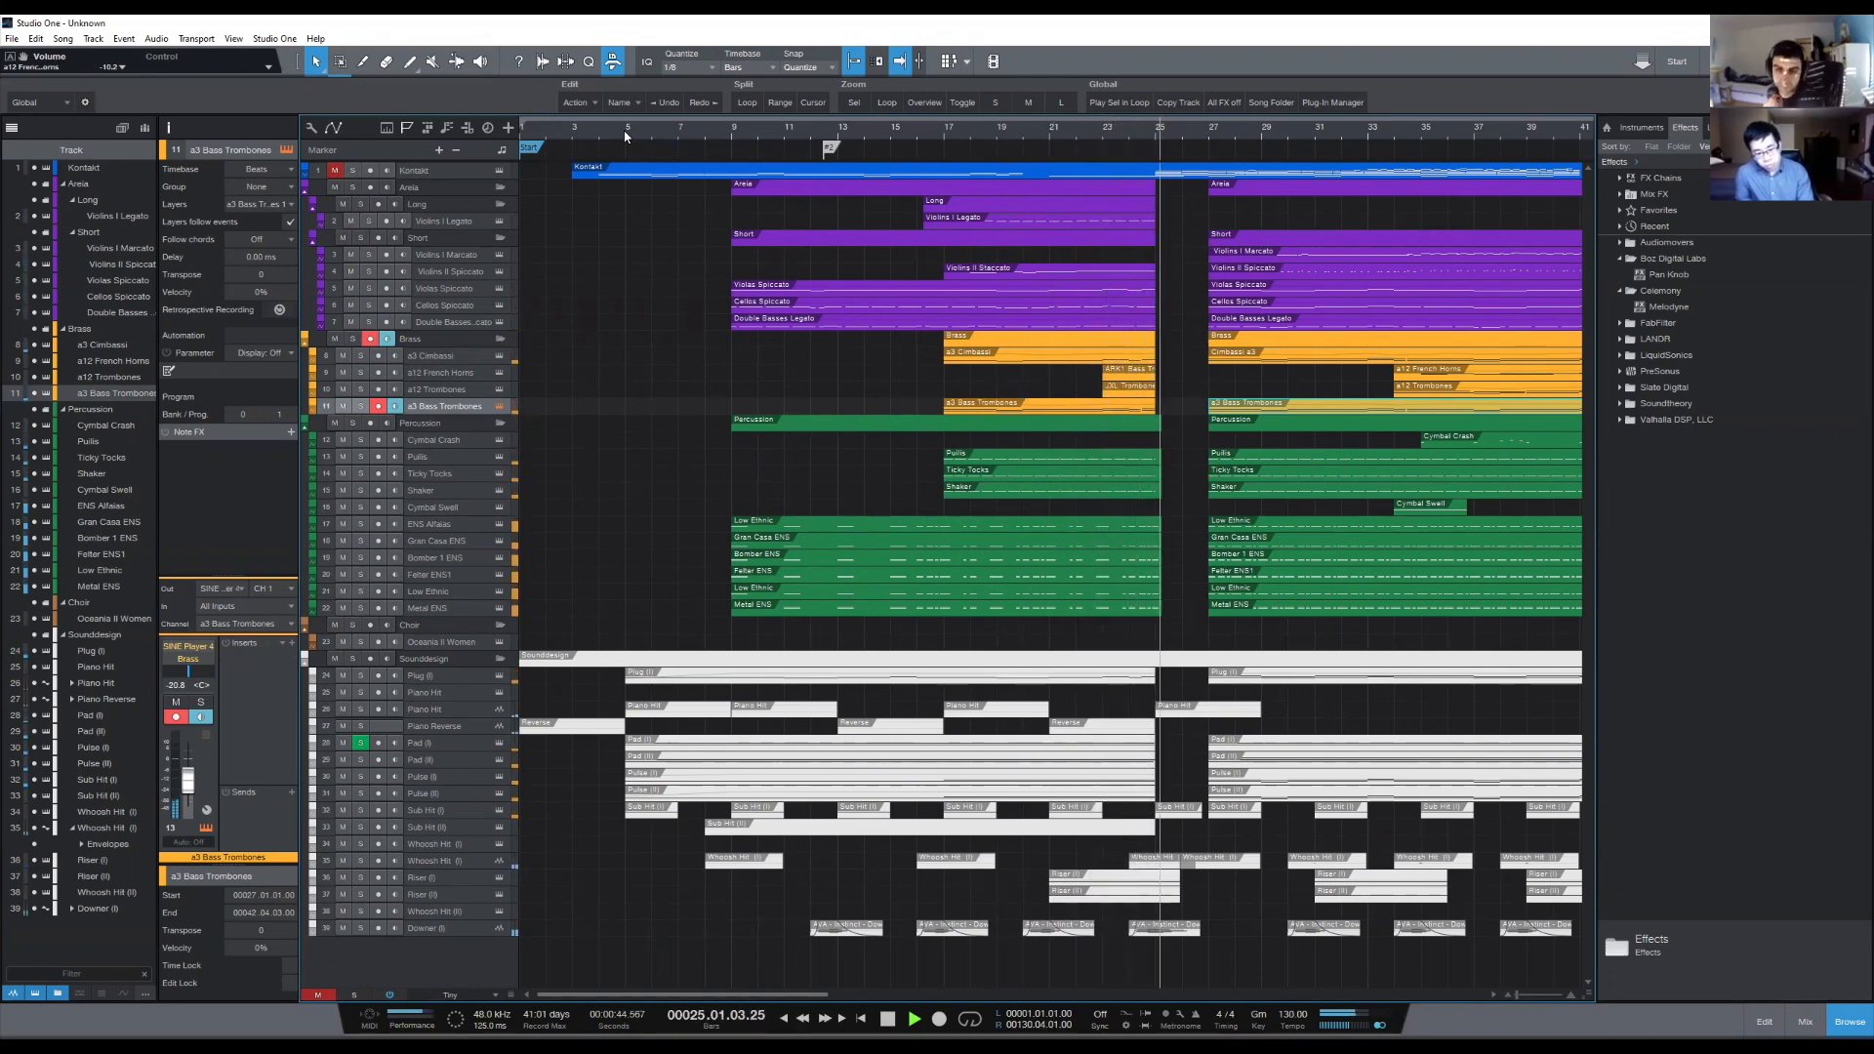
- Stop playback, trim the start of the Violins I Legato event to bar 17 and place the playhead there
key(space)
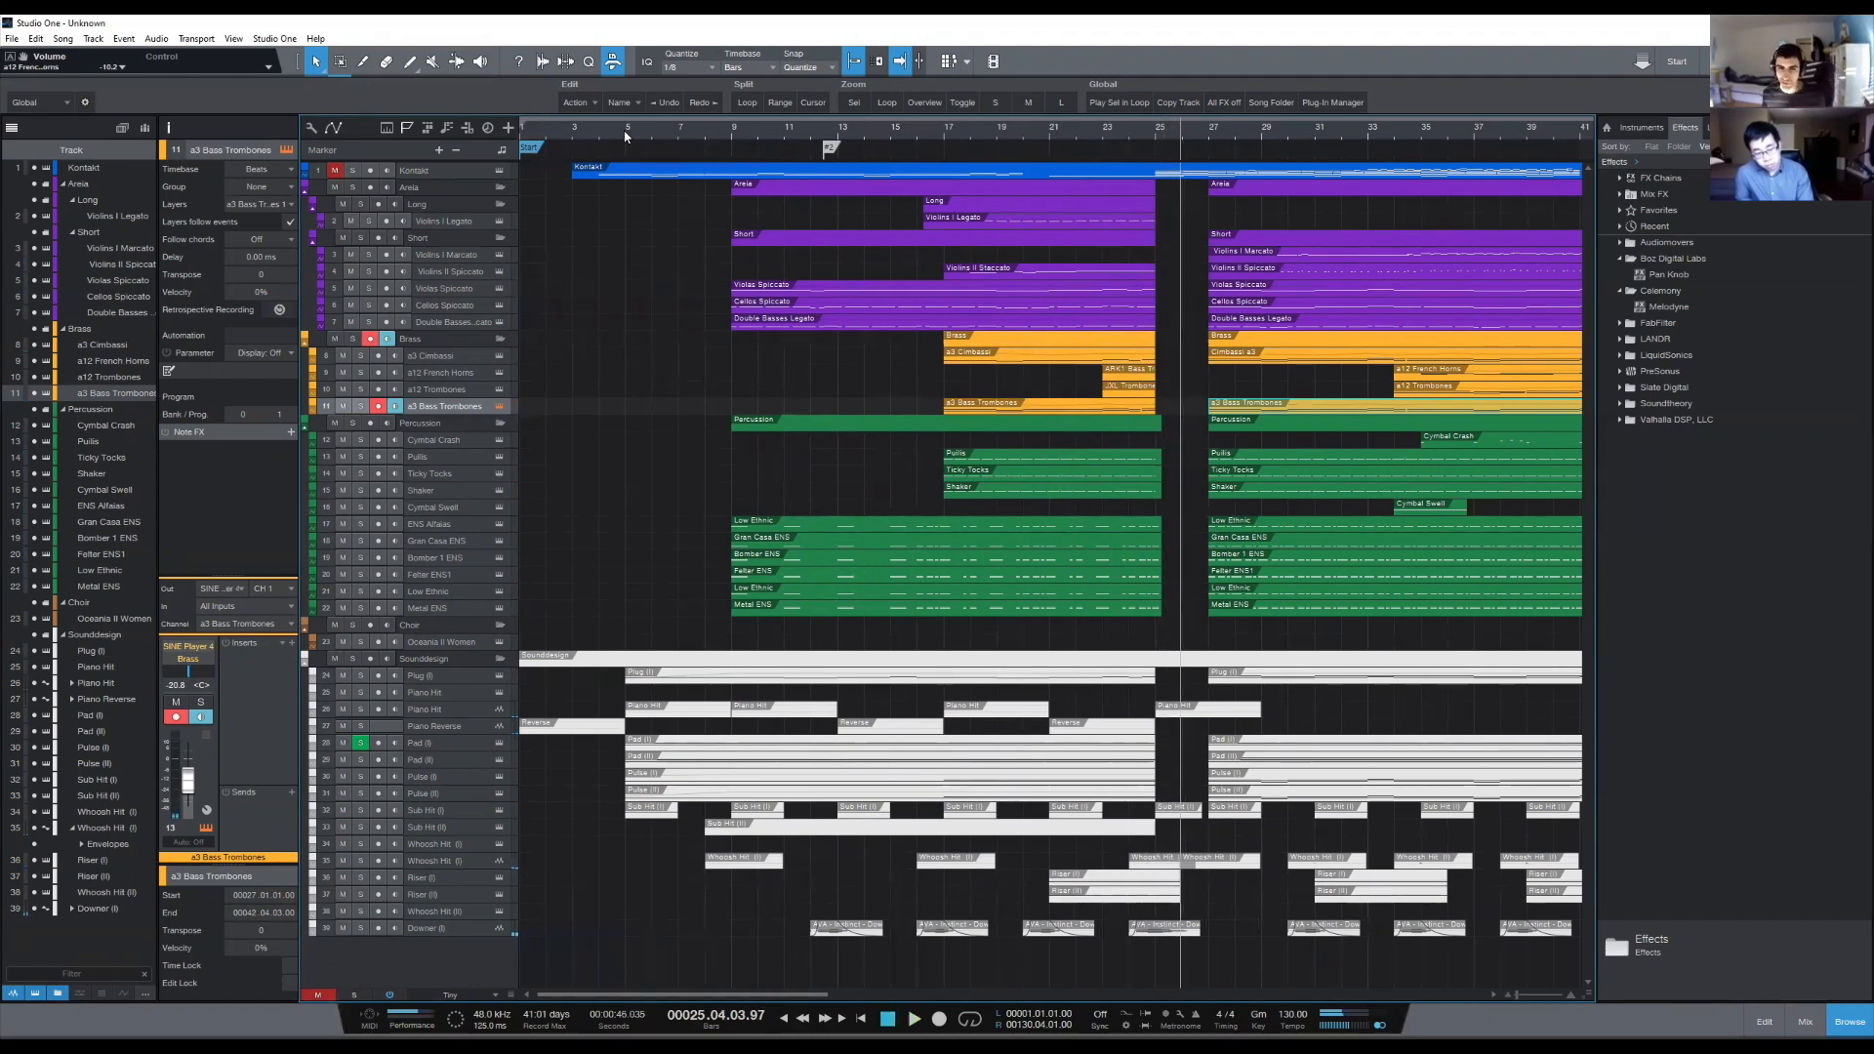
drag(921, 221, 945, 221)
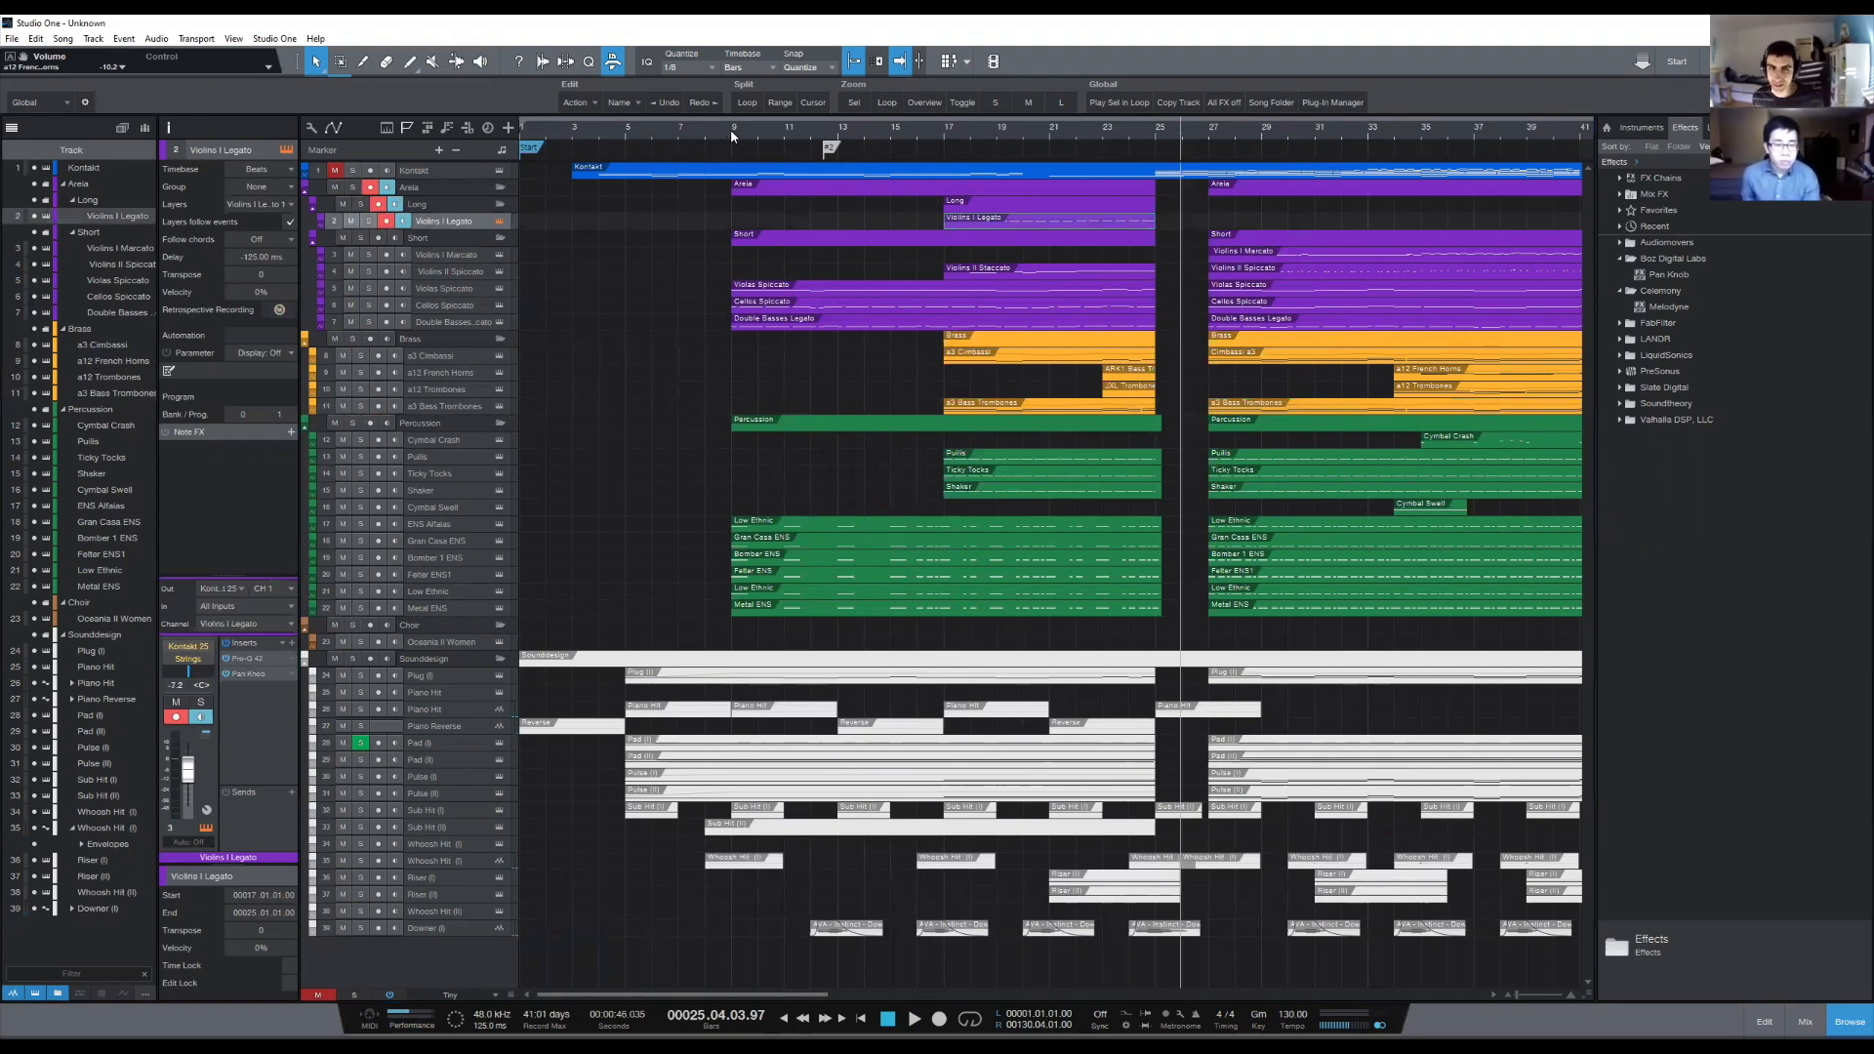
click(945, 133)
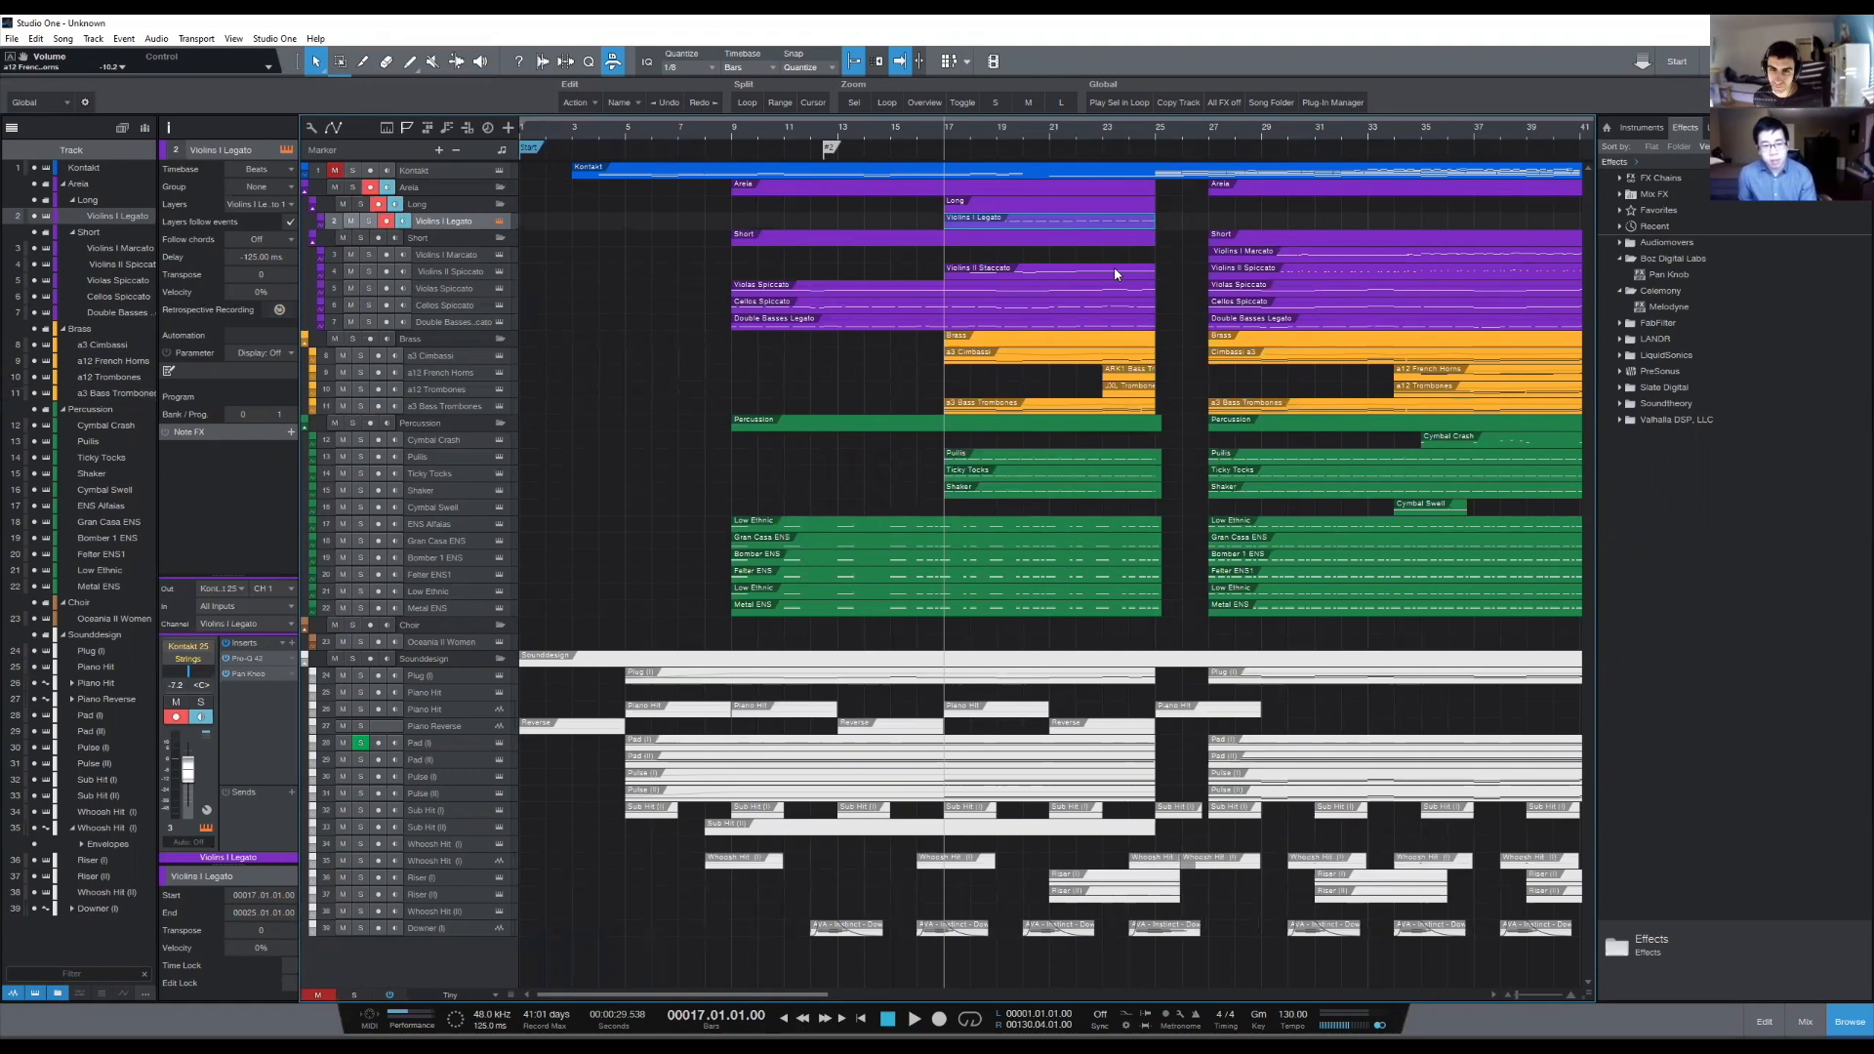
- Open the Violins I Legato event from bar 17, examine its notes and modulation curve, and toggle the track's solo on and off
drag(1171, 213, 1044, 613)
click(1173, 276)
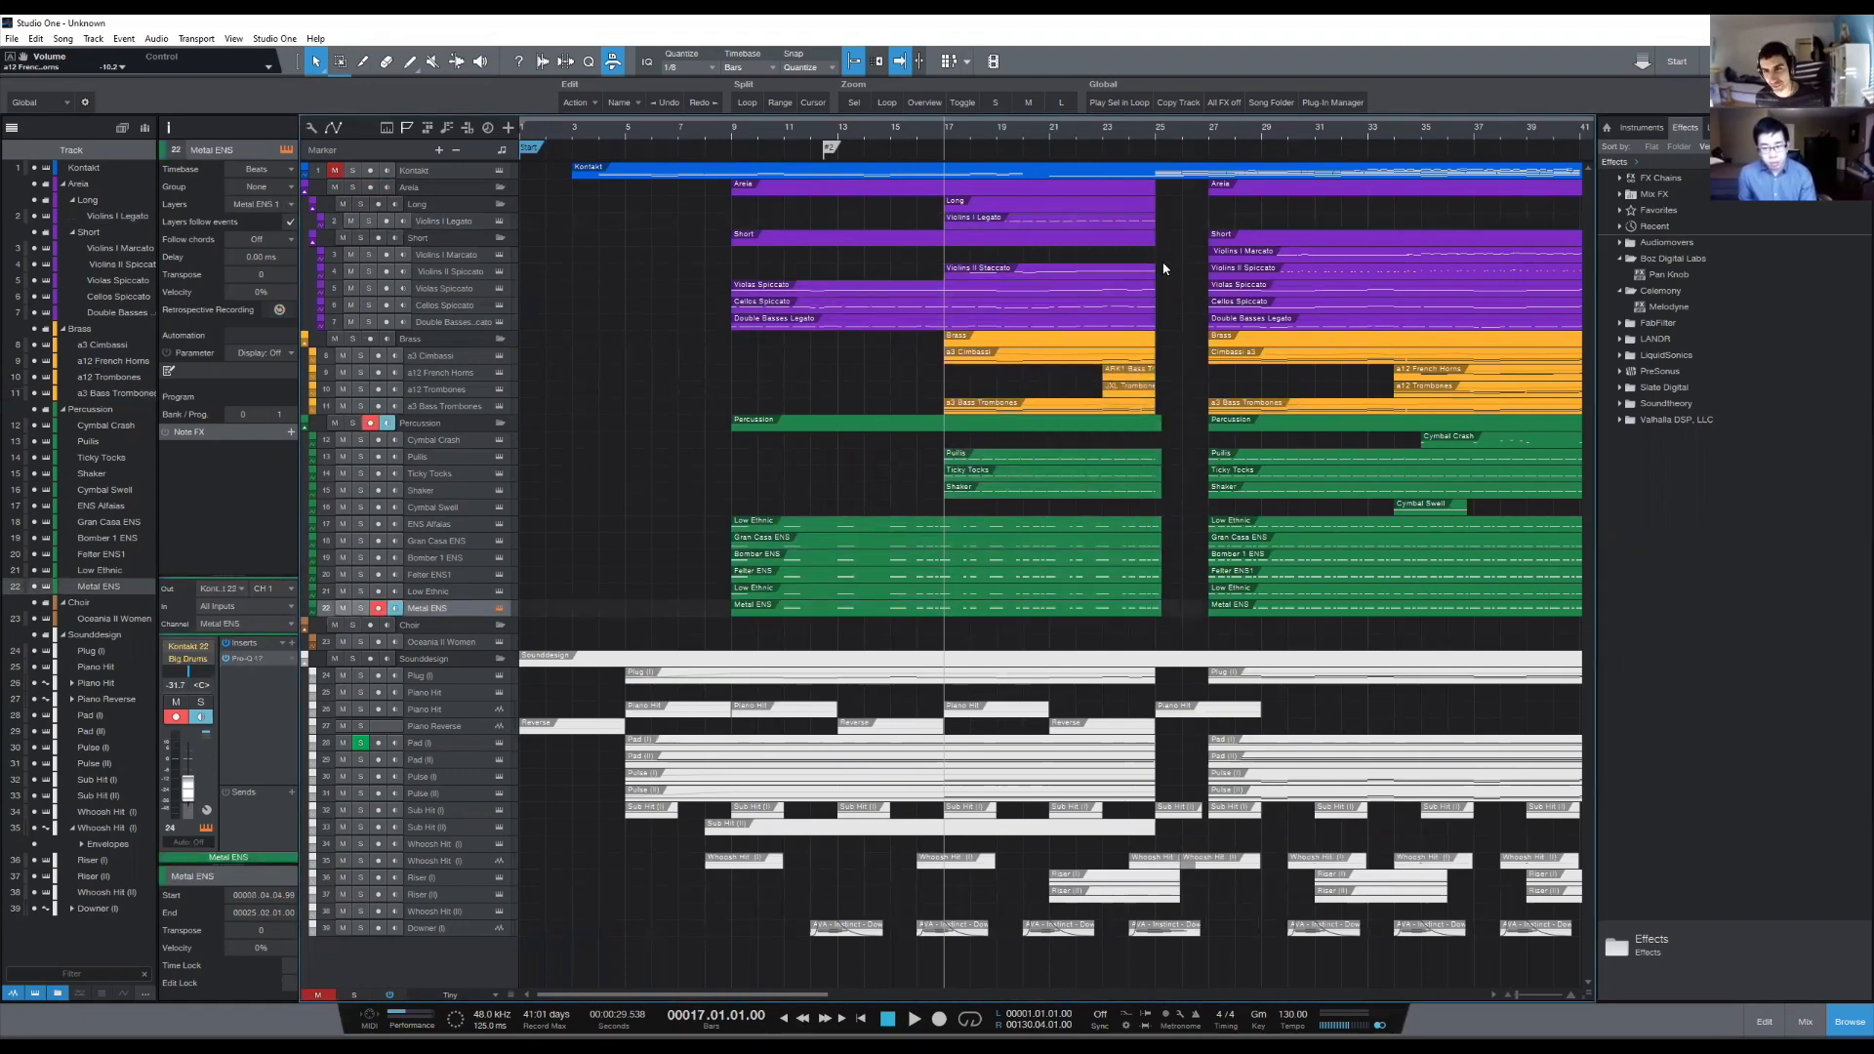
click(964, 223)
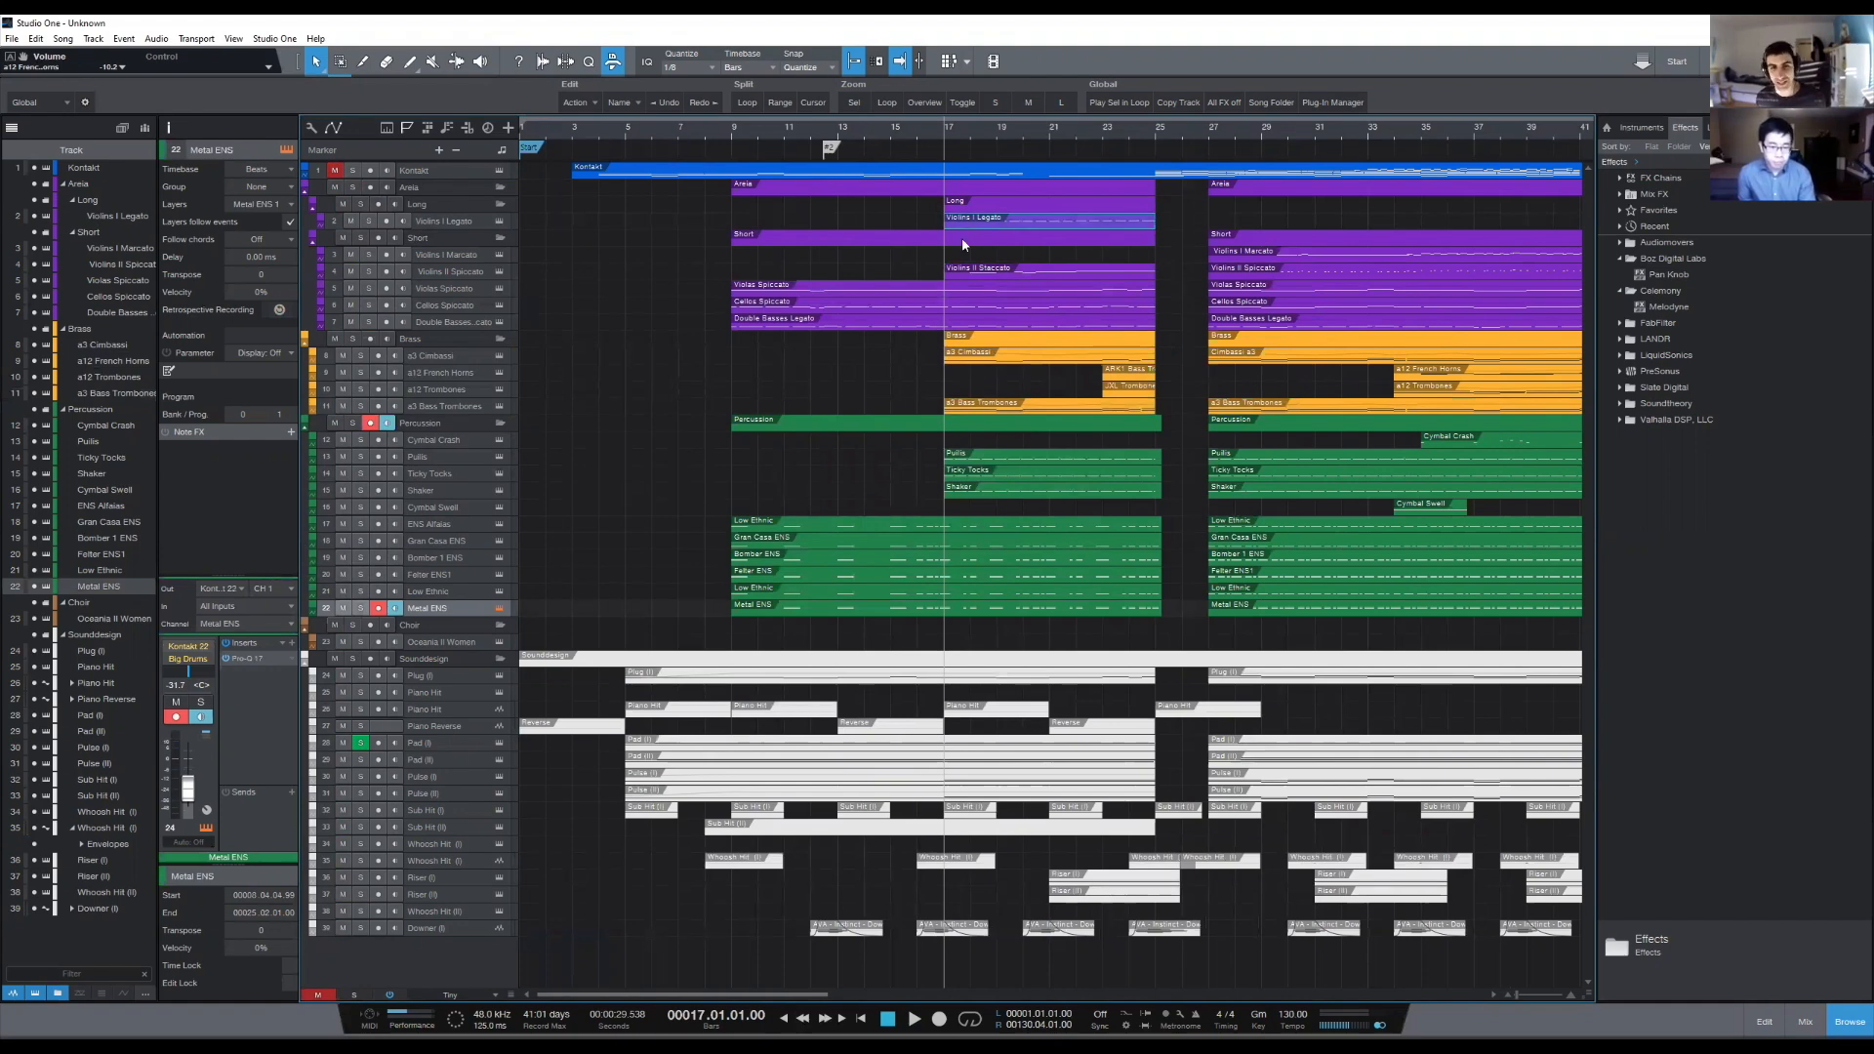
double_click(962, 224)
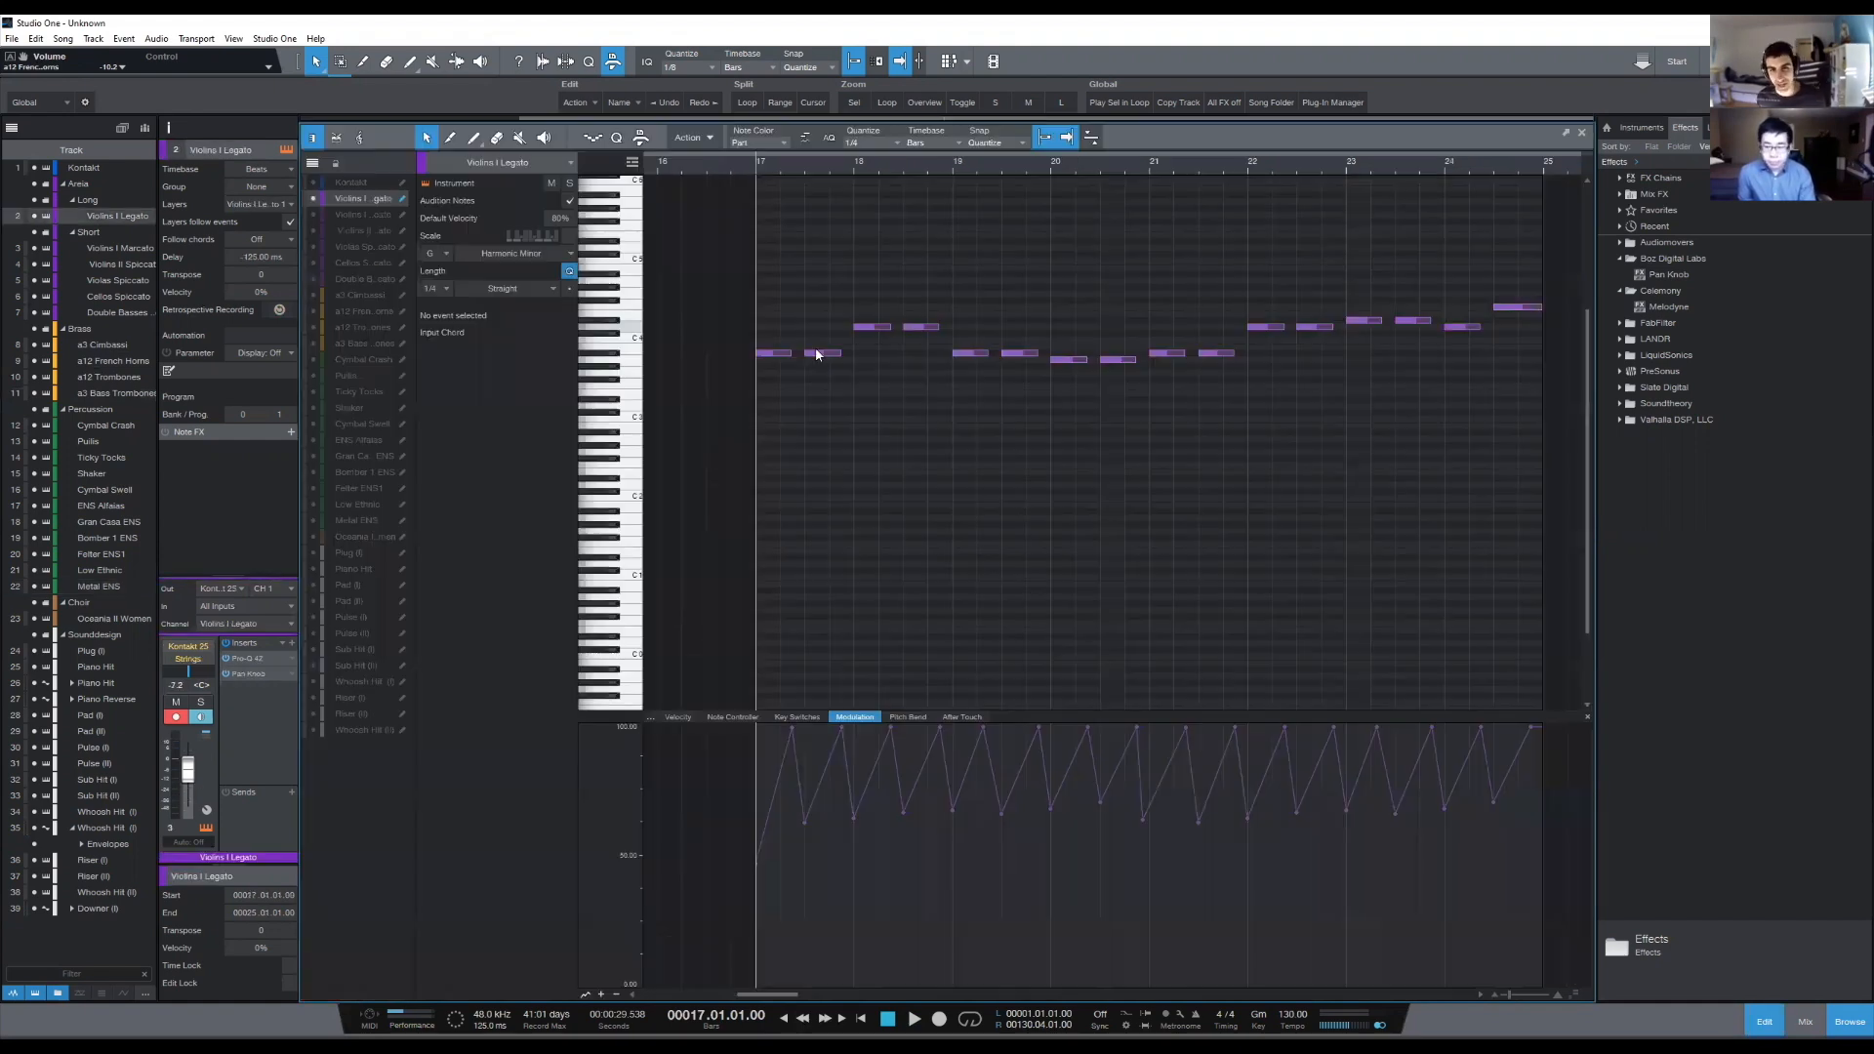
click(569, 184)
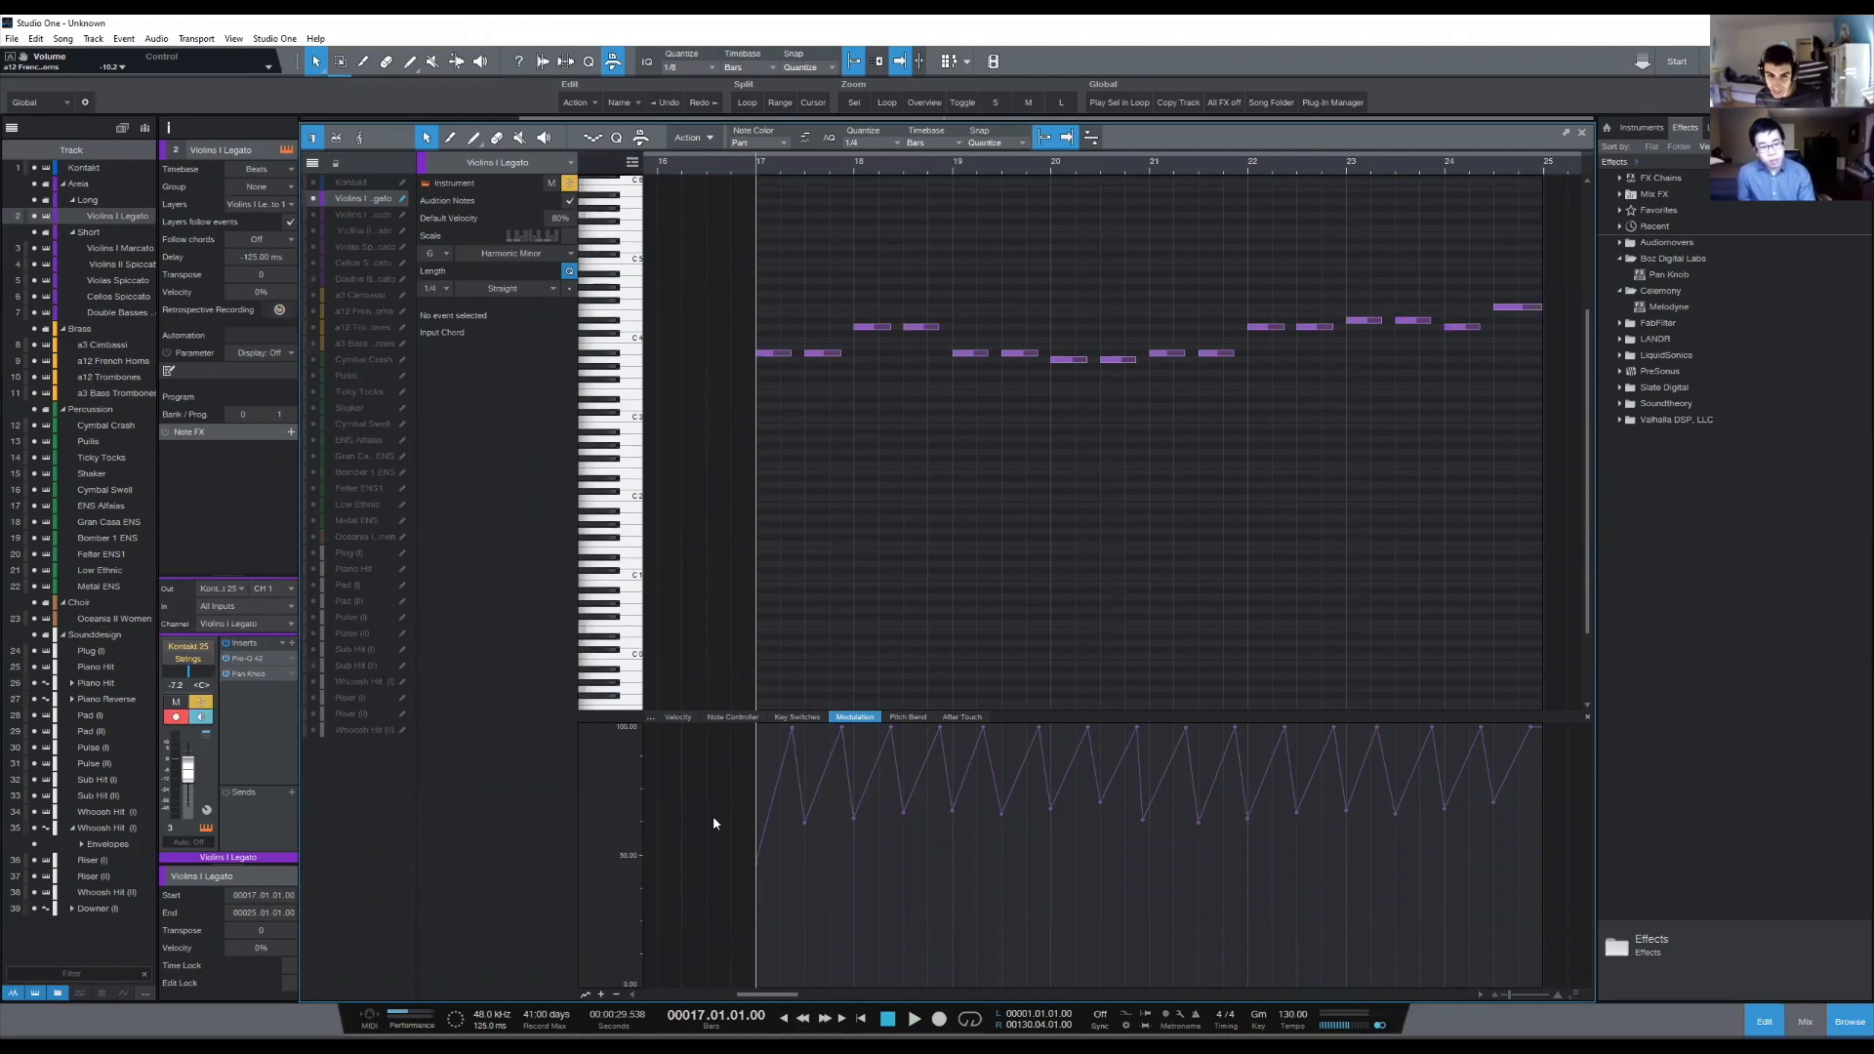
key(s)
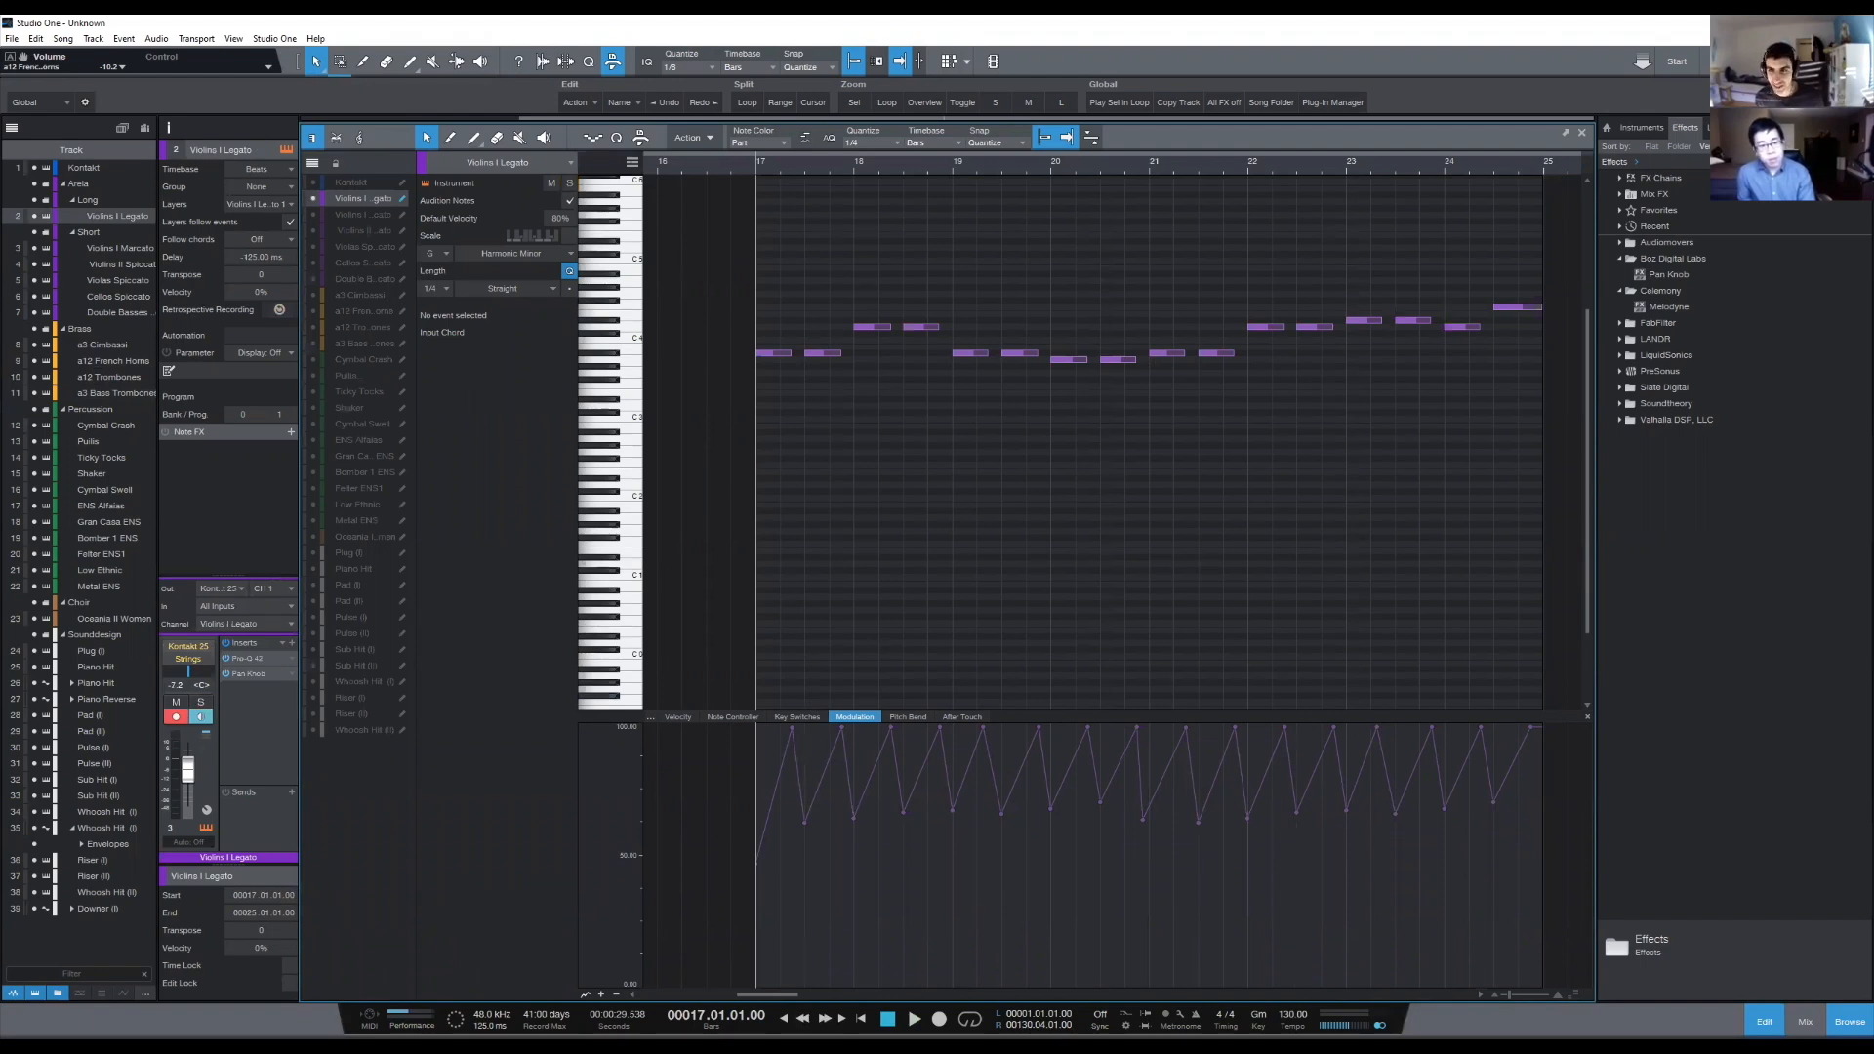
key(F2)
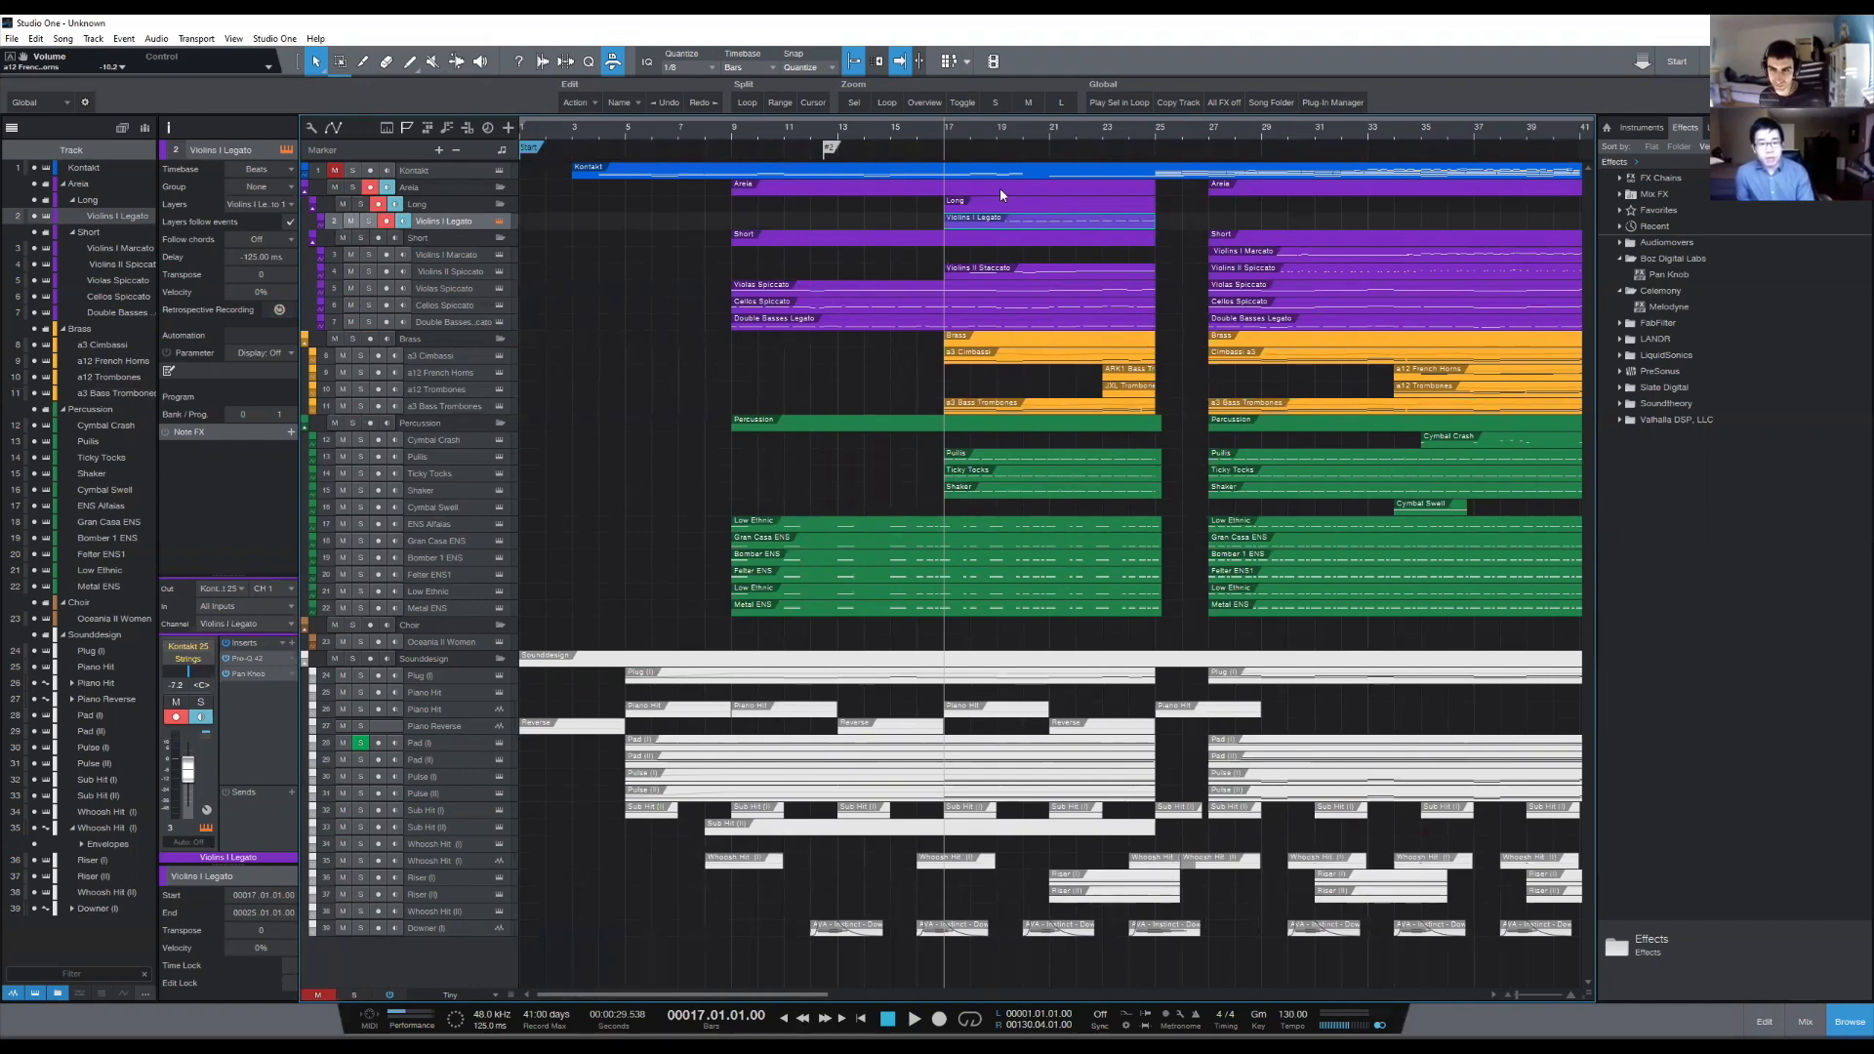
- Mute the Violins I Legato track and save the song
click(353, 222)
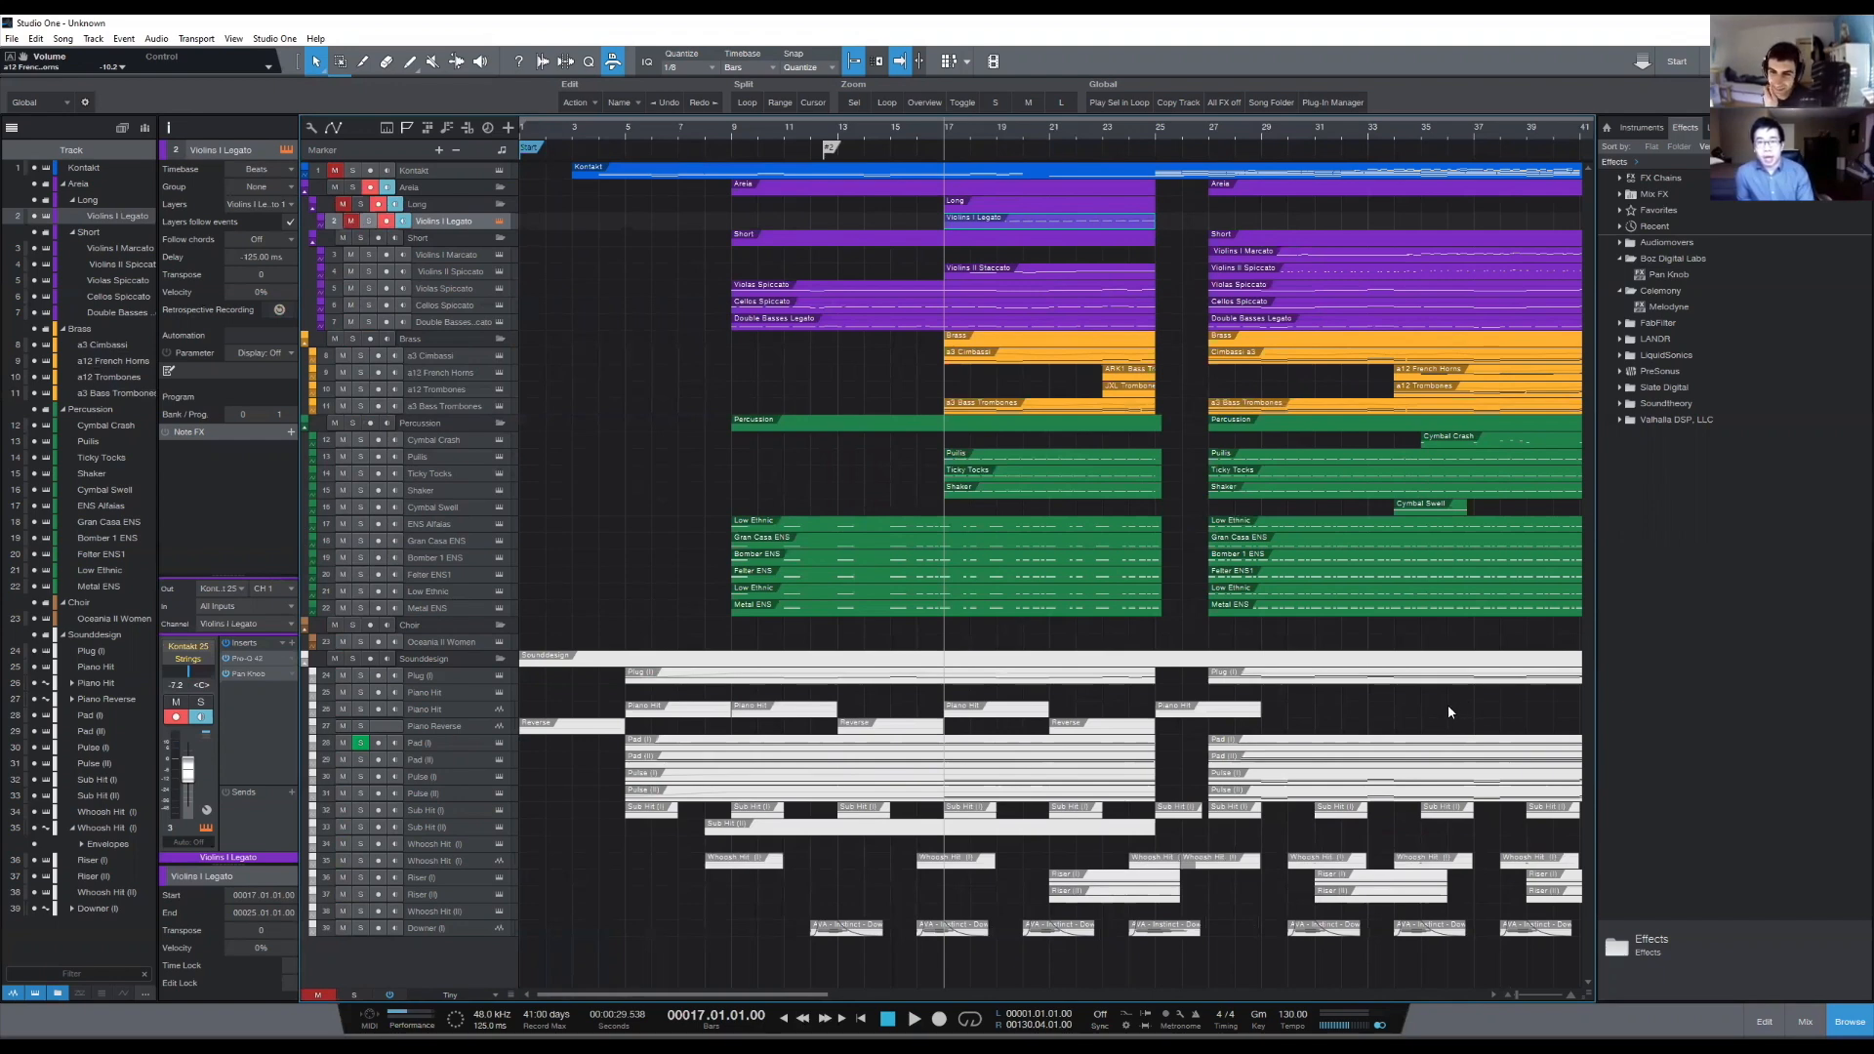
key(ctrl+s)
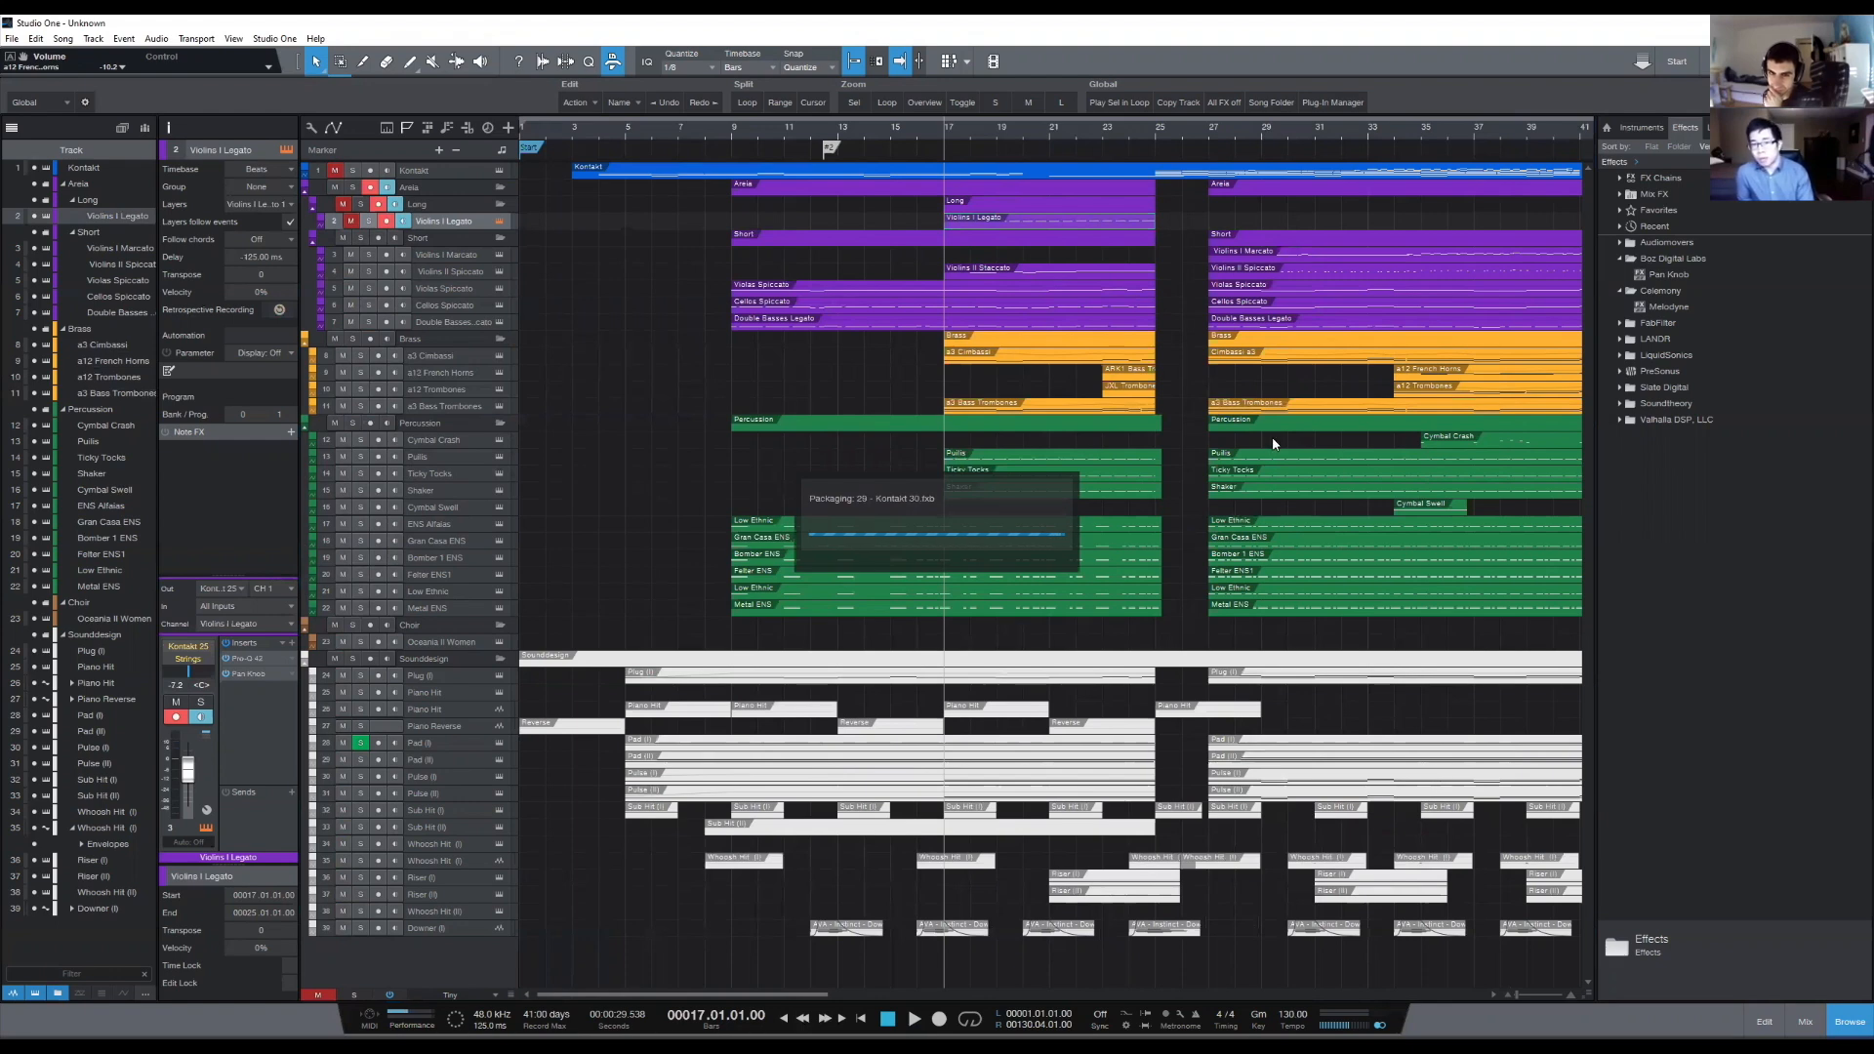
- Examine the notes of the Violins II Staccato event from bar 17, check the Violins I Marcato part and return to the arrangement
double_click(1047, 279)
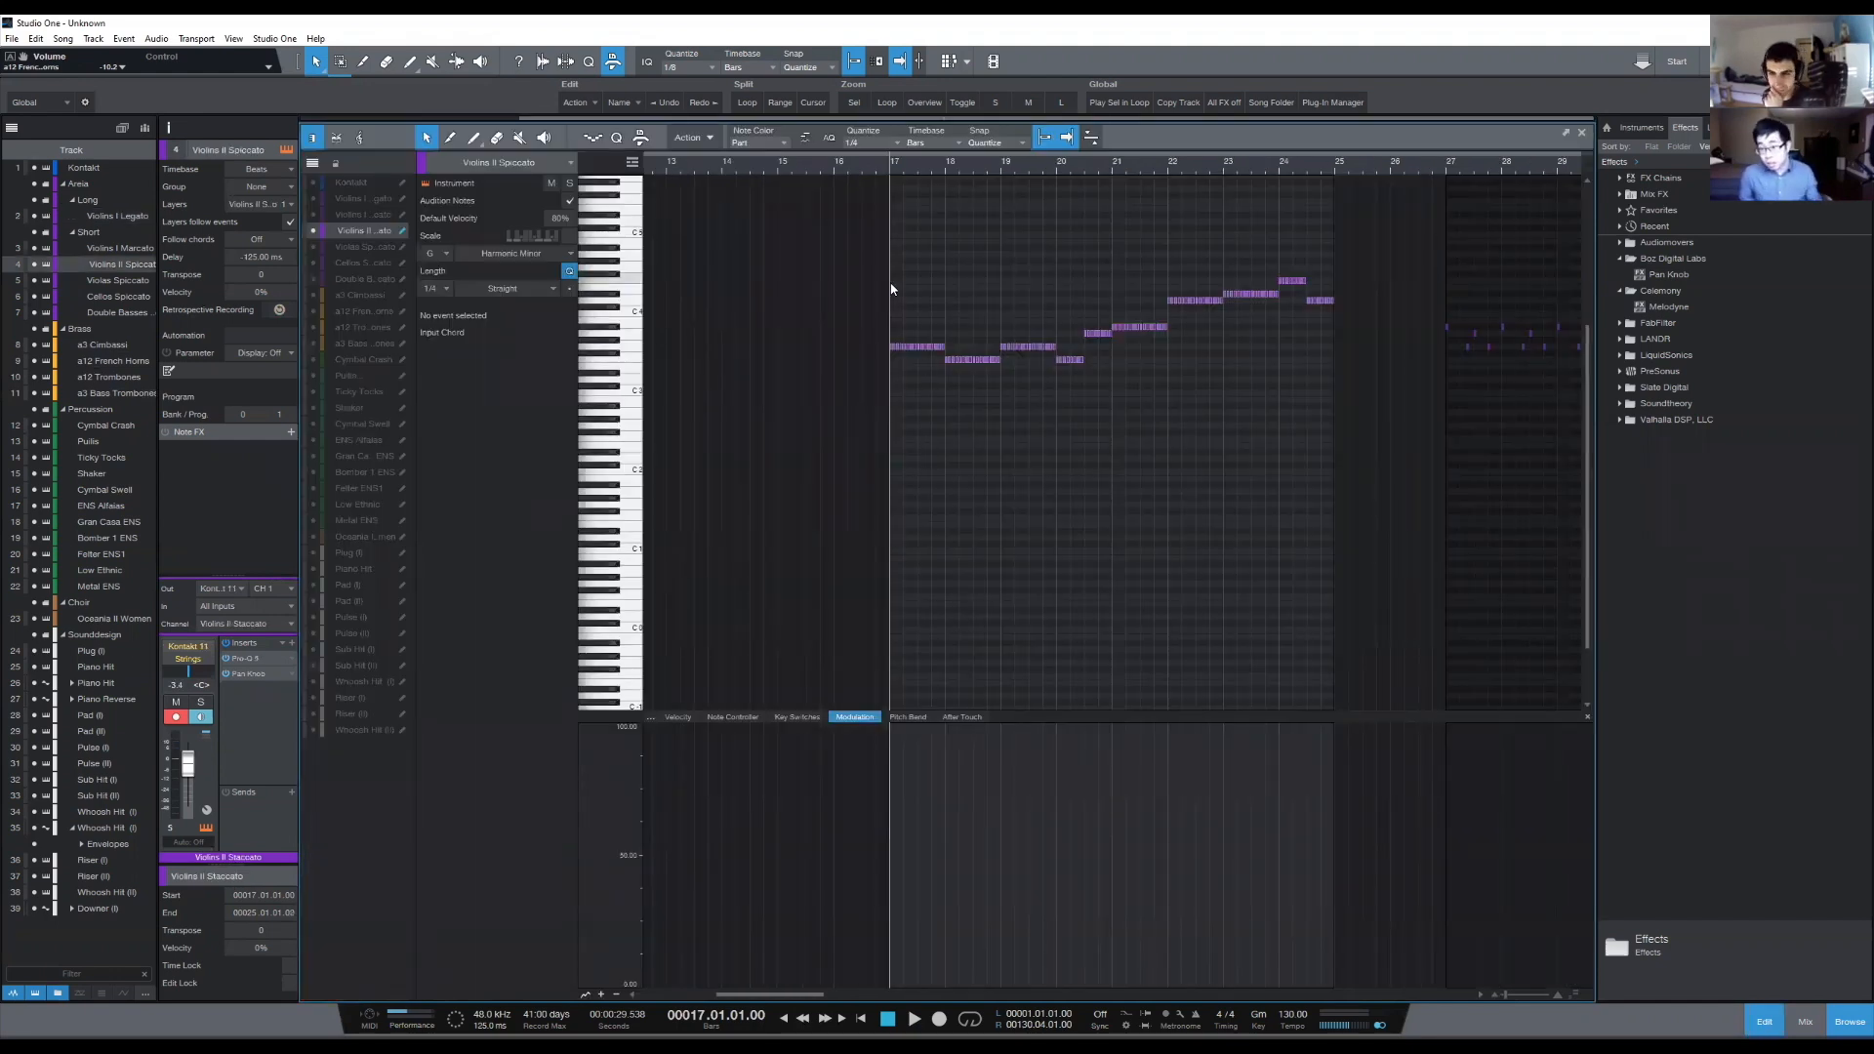
drag(1181, 469, 1376, 609)
click(1258, 612)
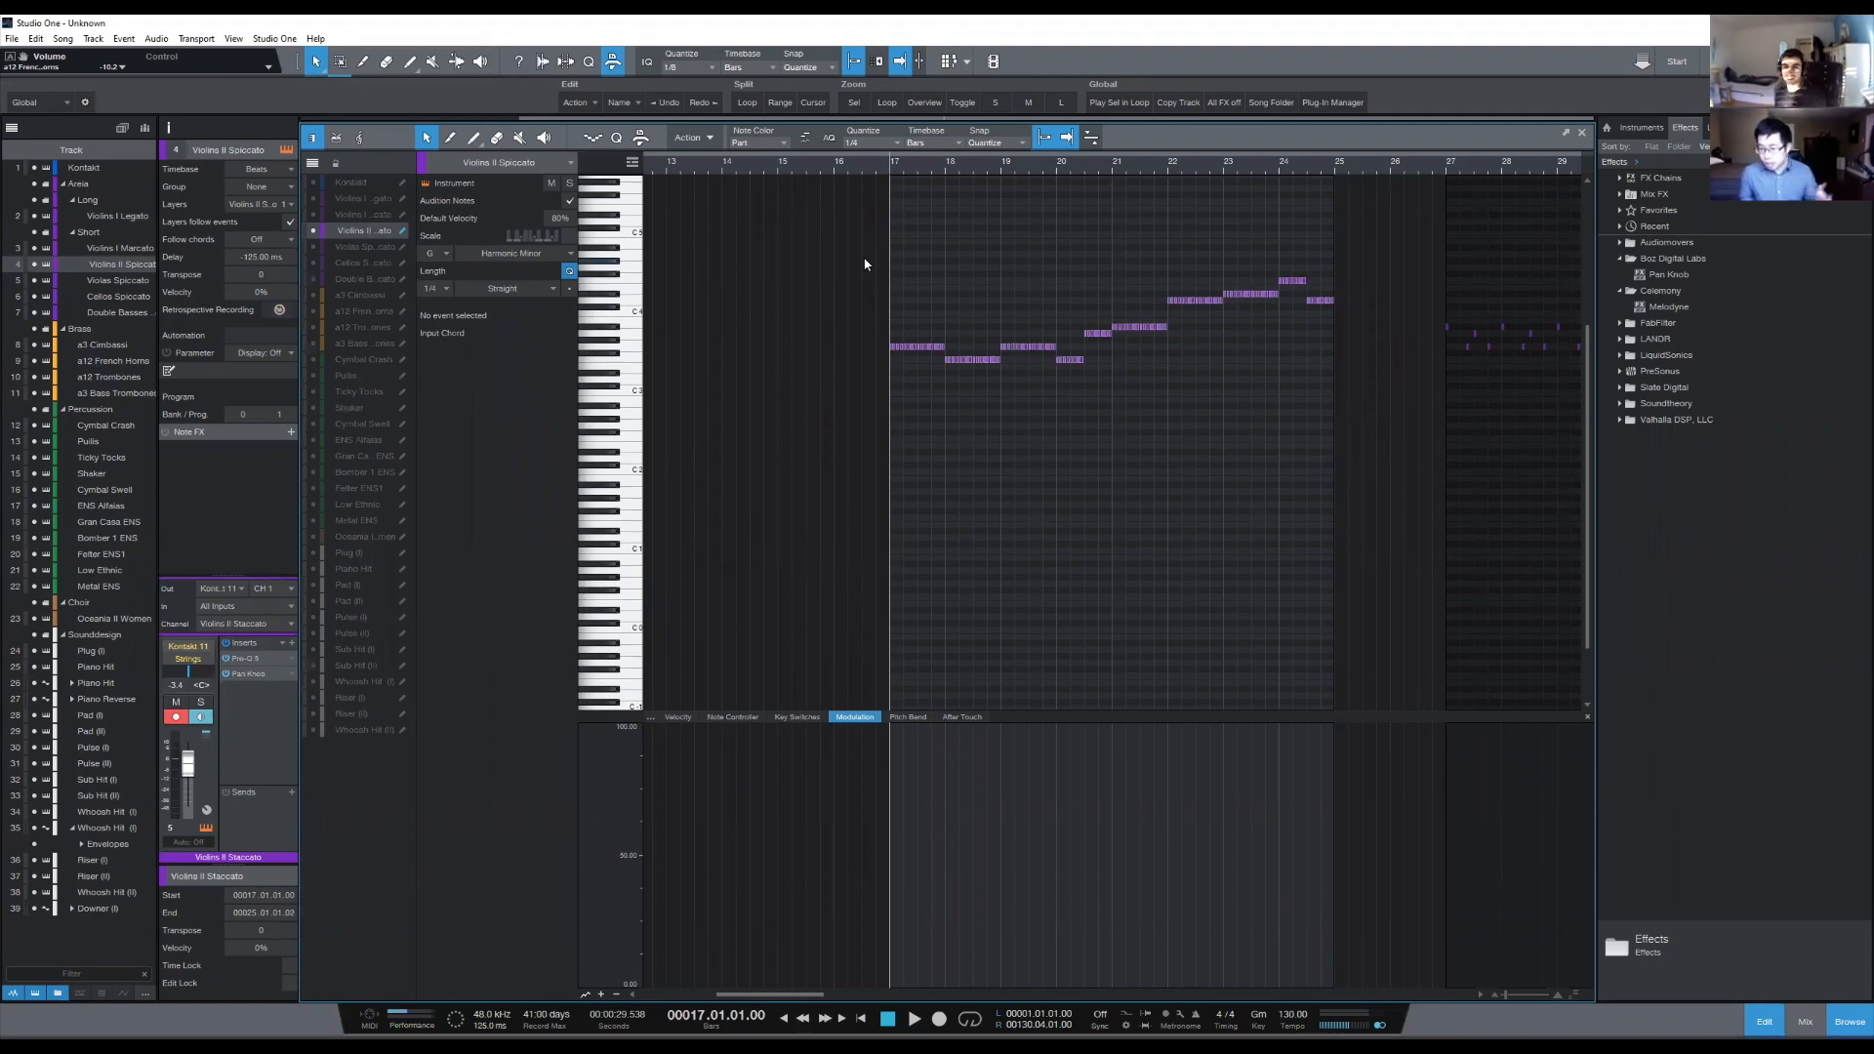
drag(820, 211, 1376, 562)
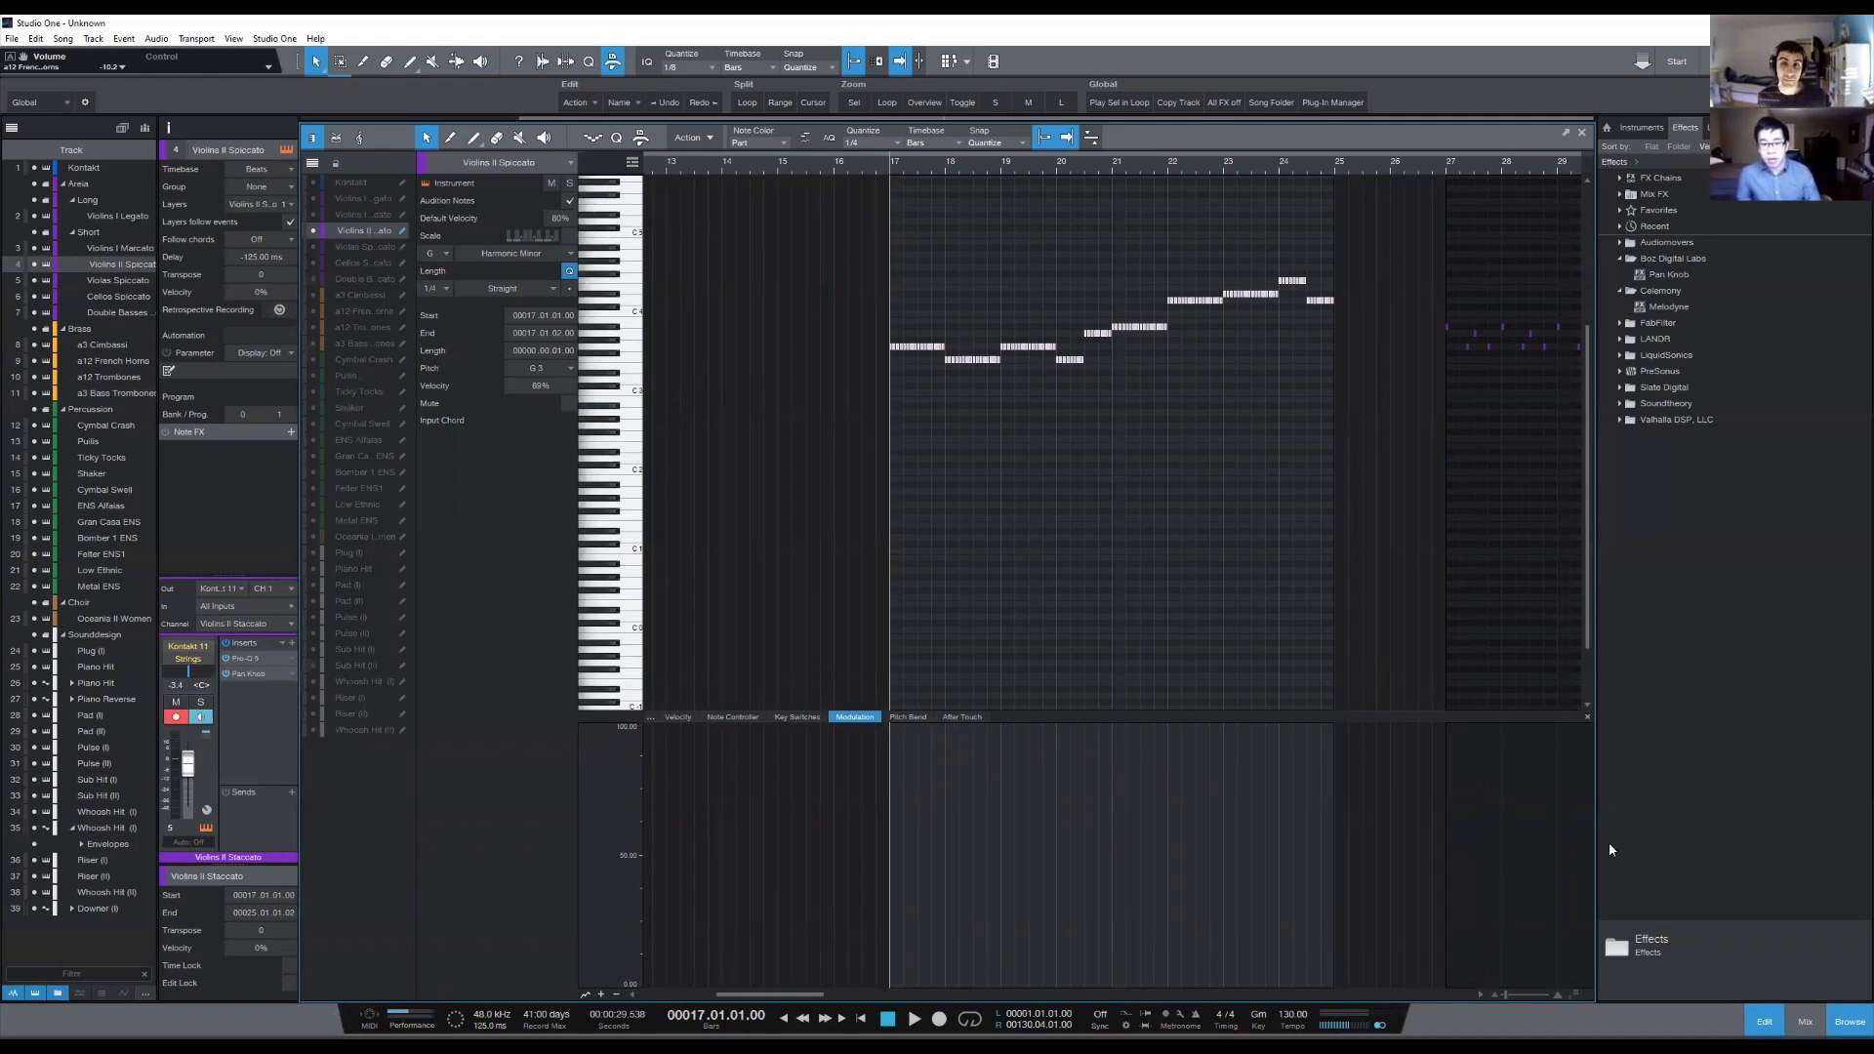
drag(1003, 164, 972, 163)
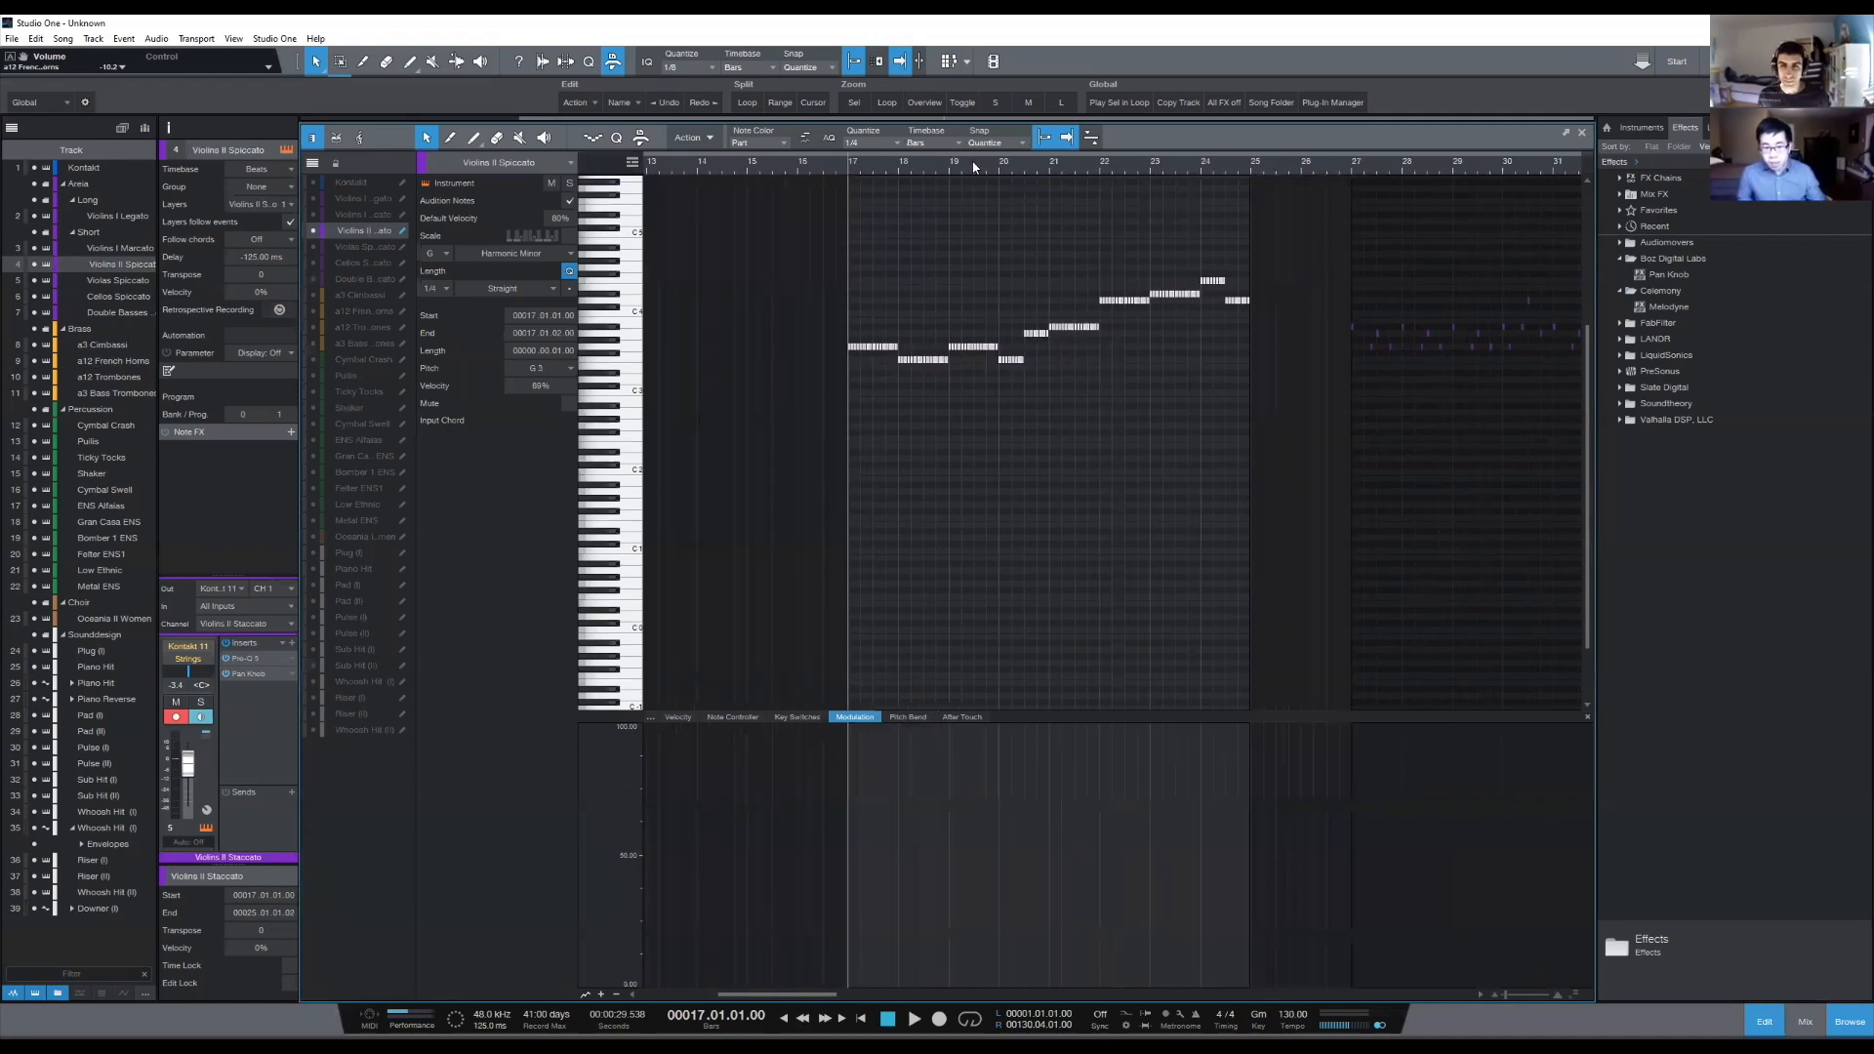
click(865, 552)
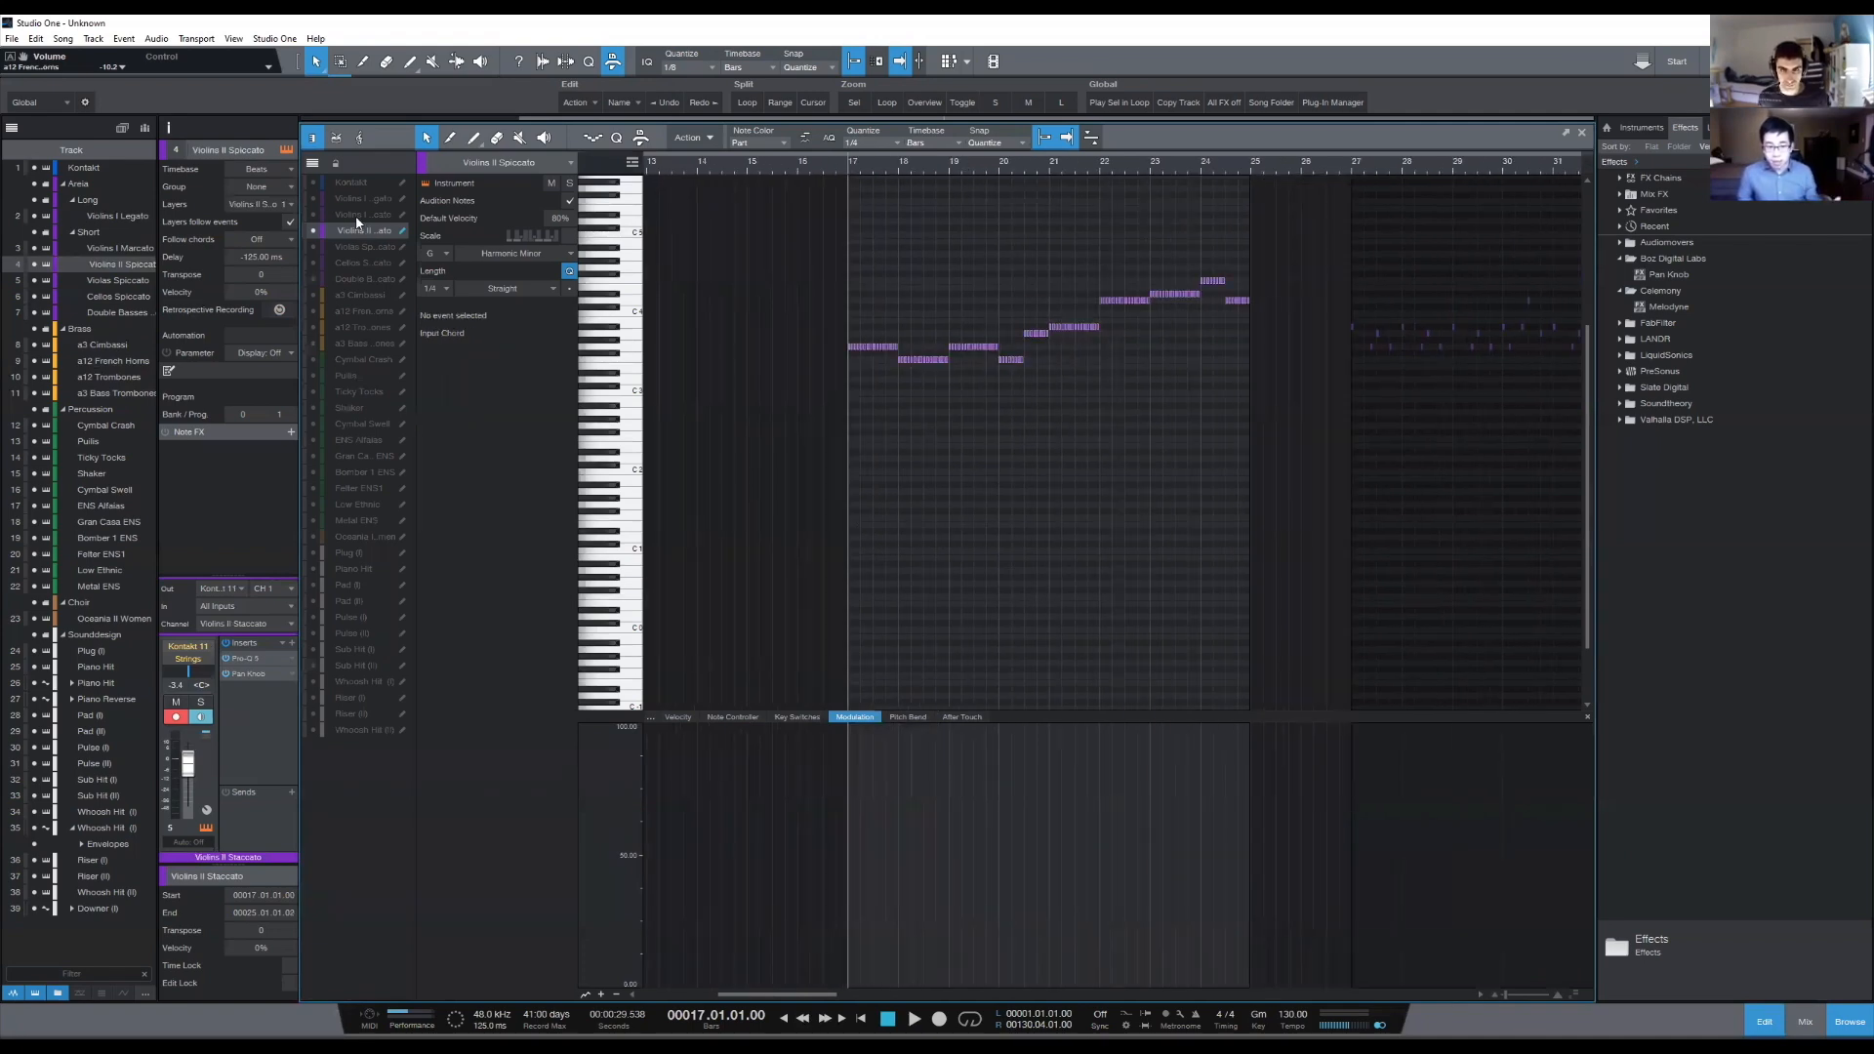
key(Up)
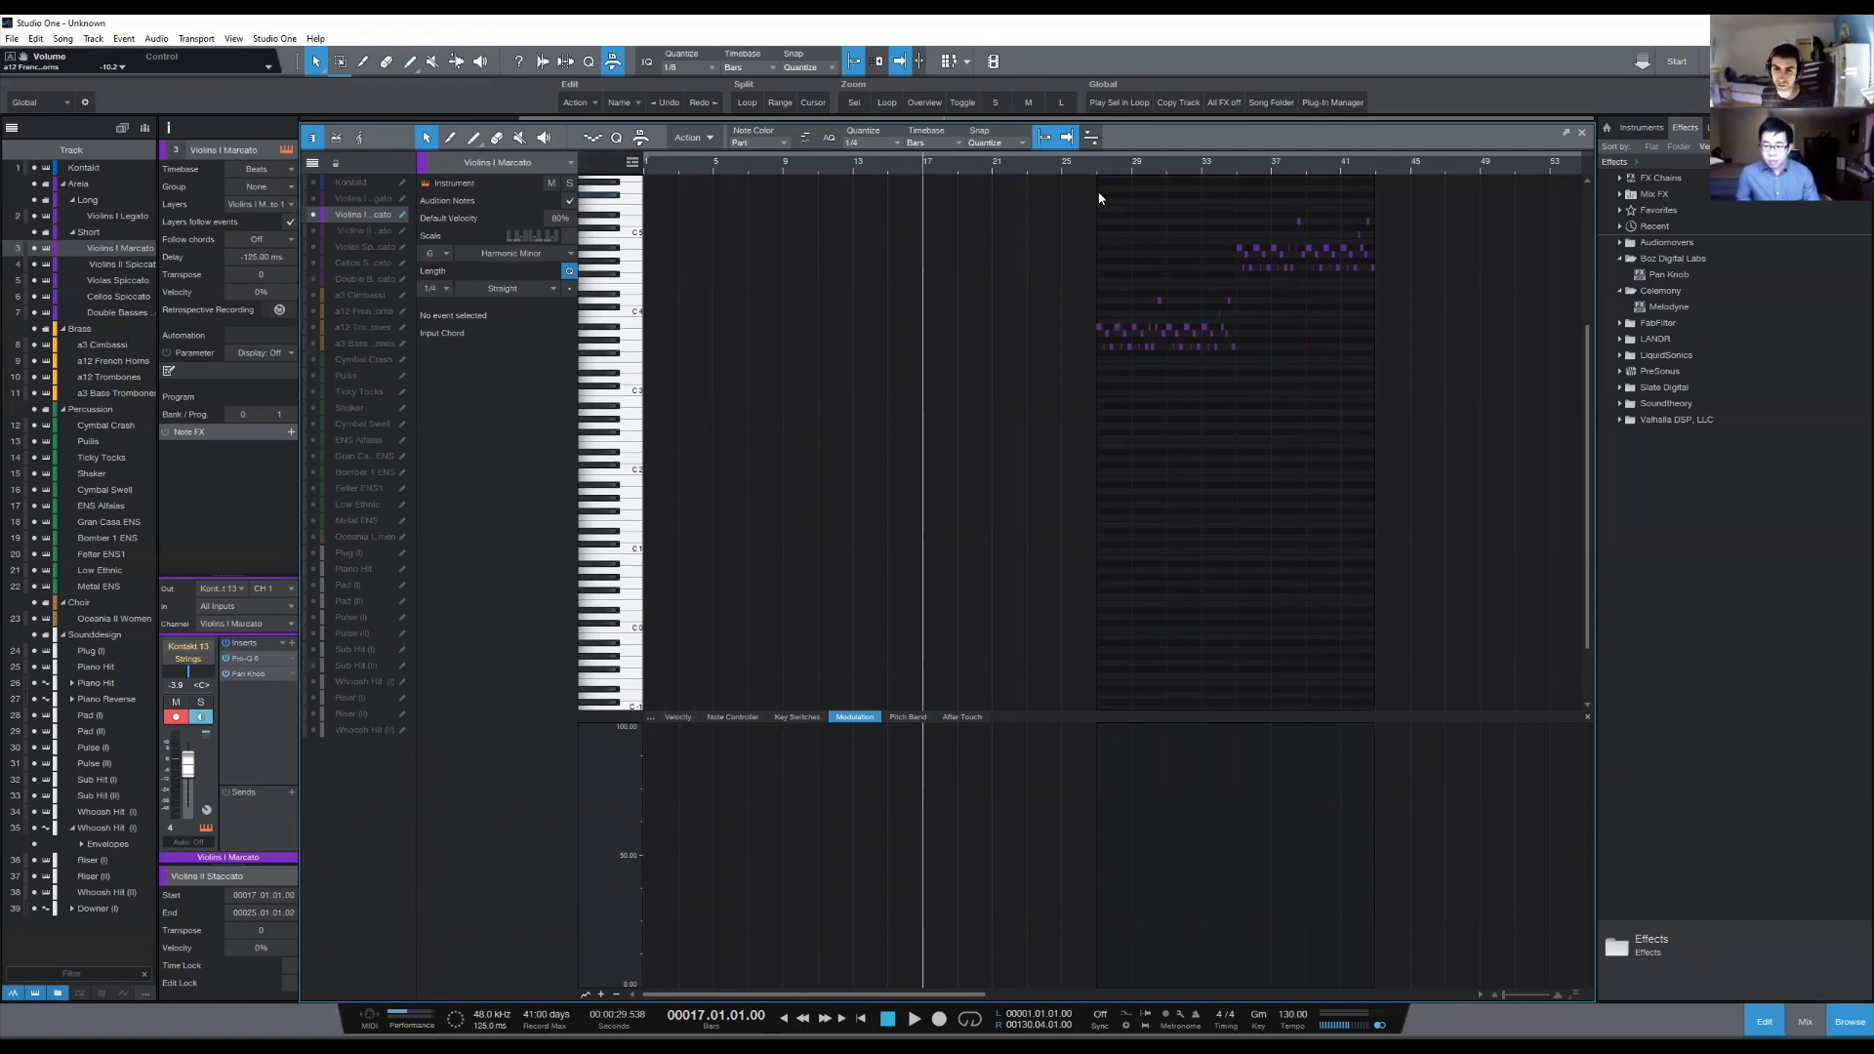
key(F2)
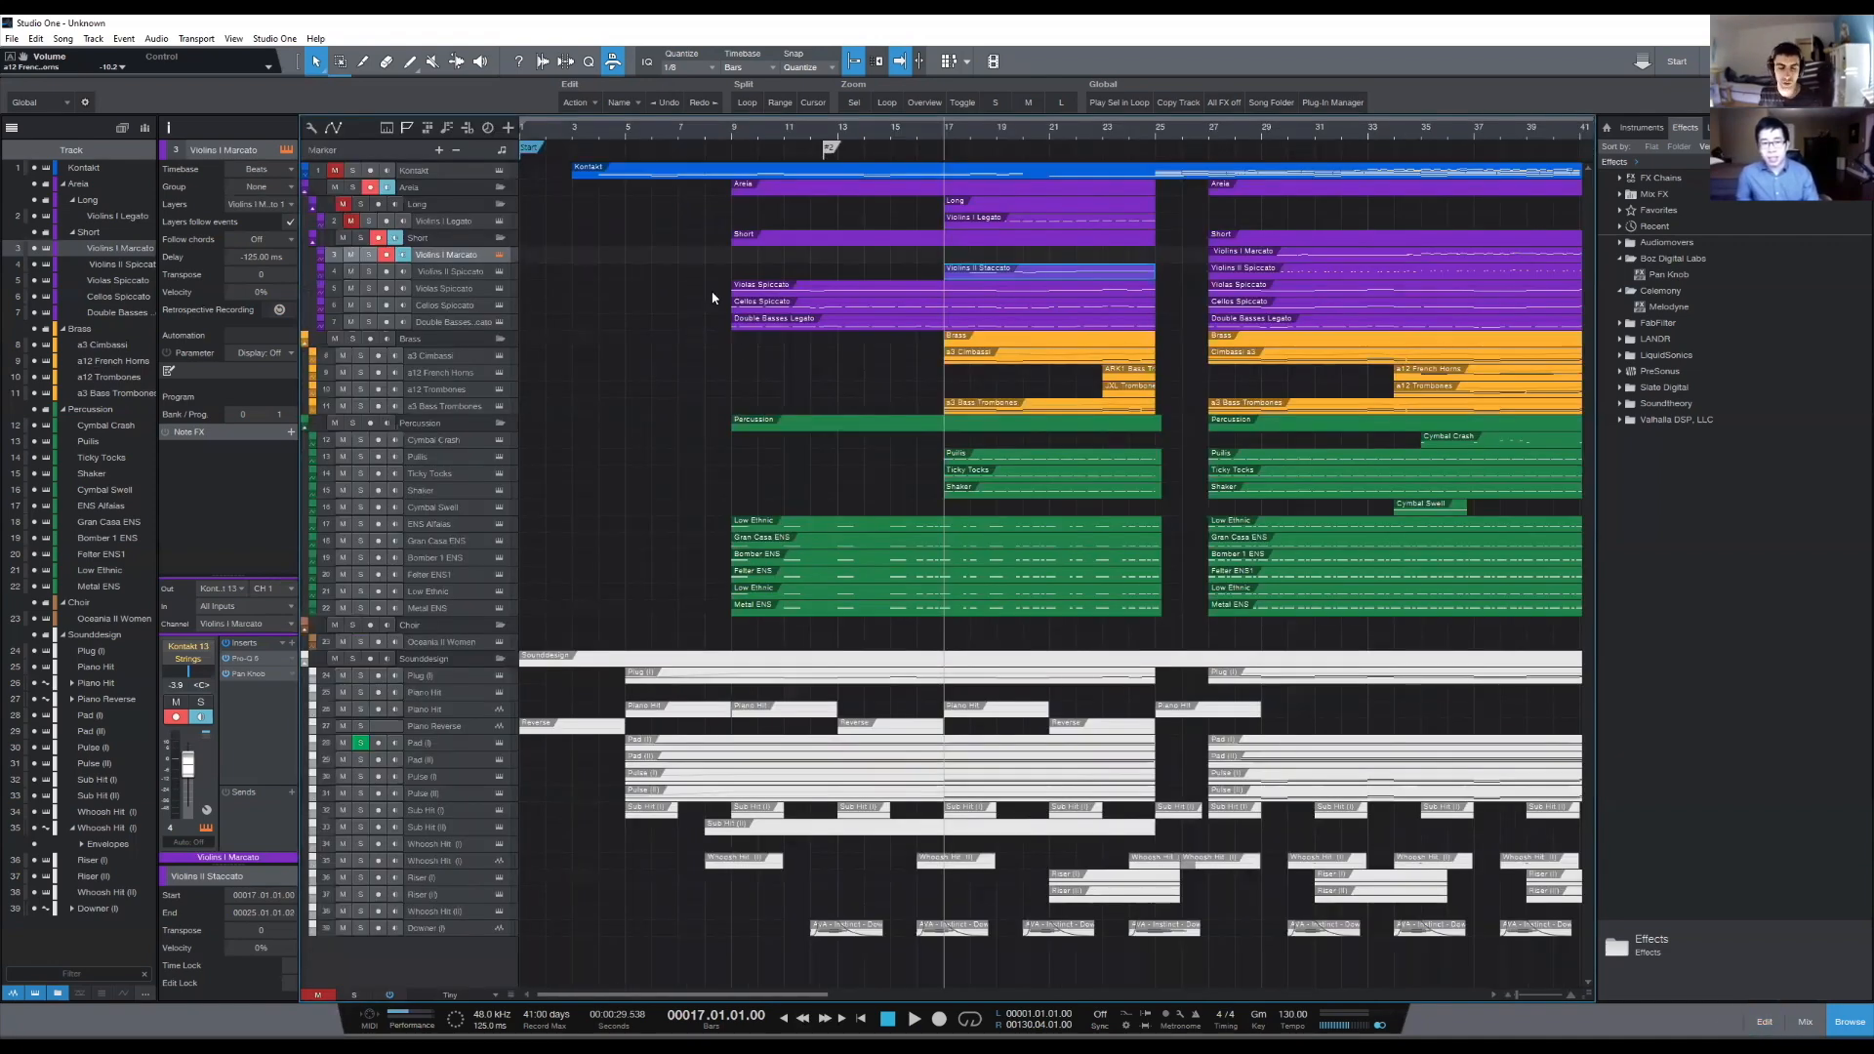
- Compare the Violins II Staccato notes with the Violins I Marcato track around bars 17 to 31 in the note editor
scroll(1117, 128, down, 2)
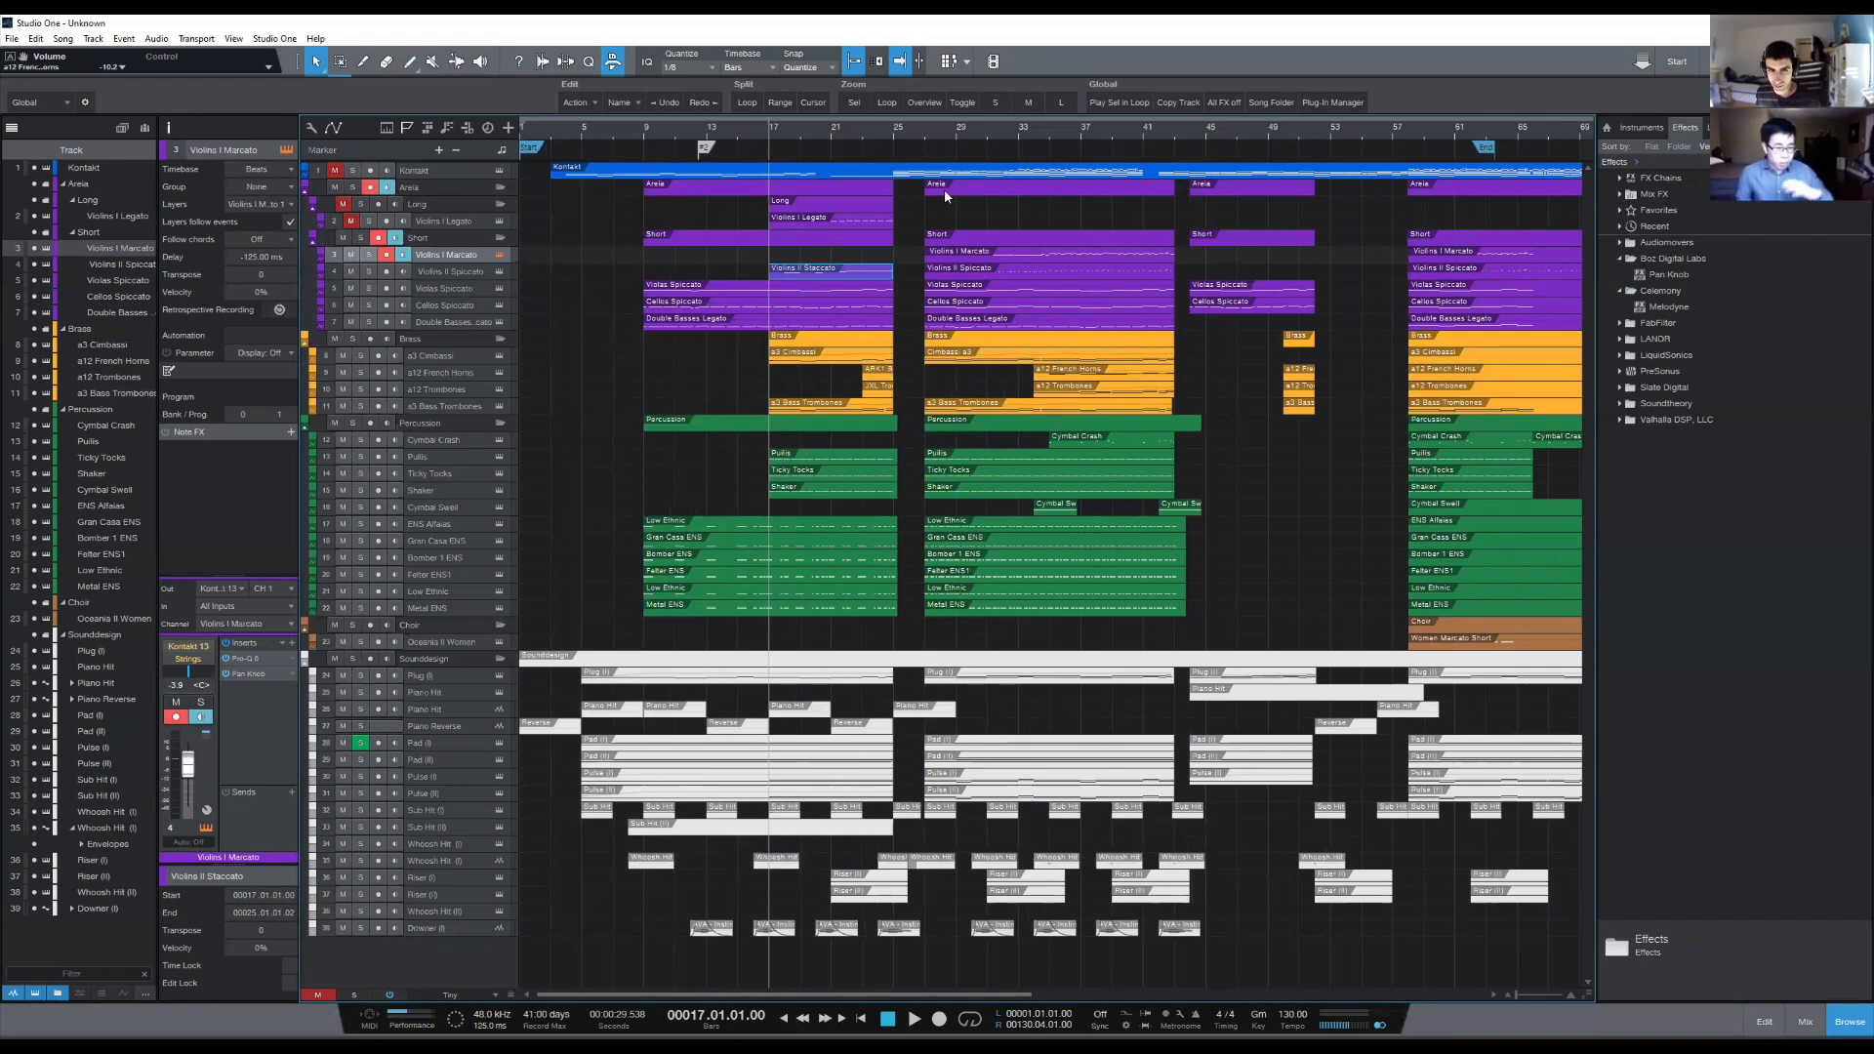
double_click(802, 278)
click(886, 167)
scroll(886, 167, down, 4)
scroll(869, 168, up, 2)
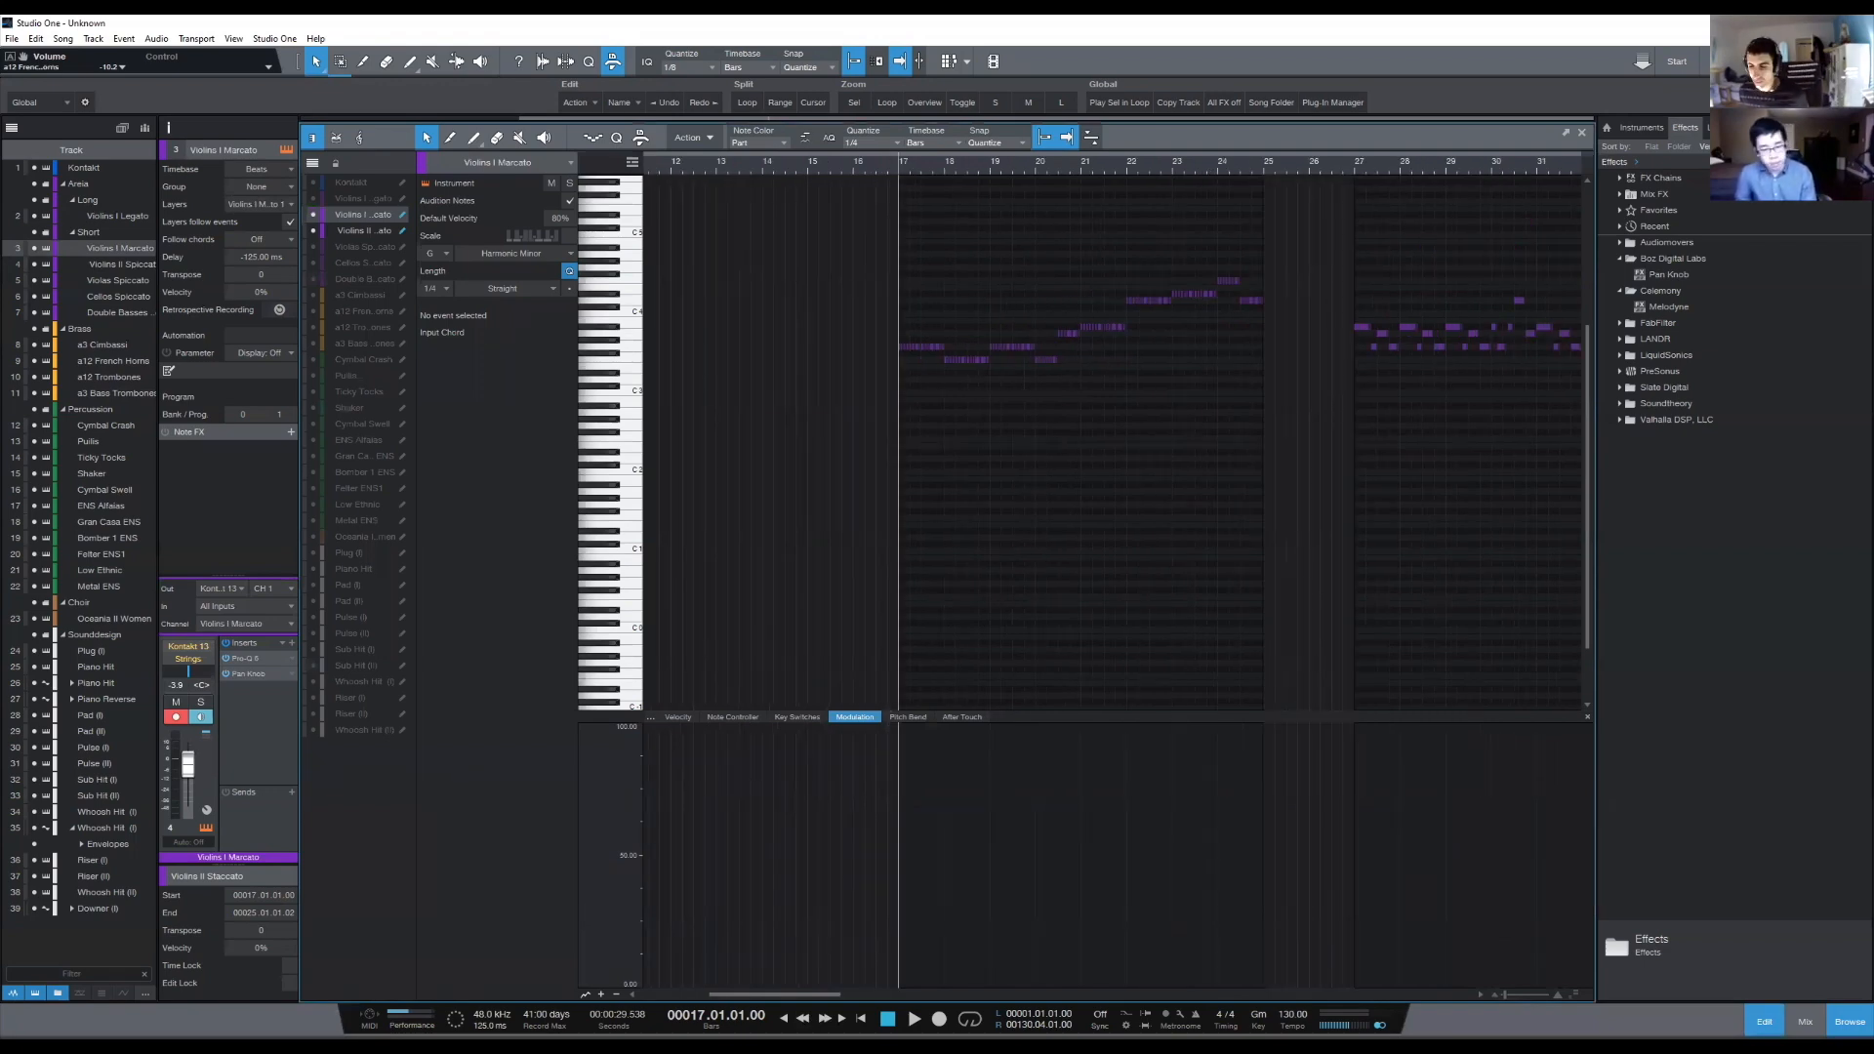
key(F2)
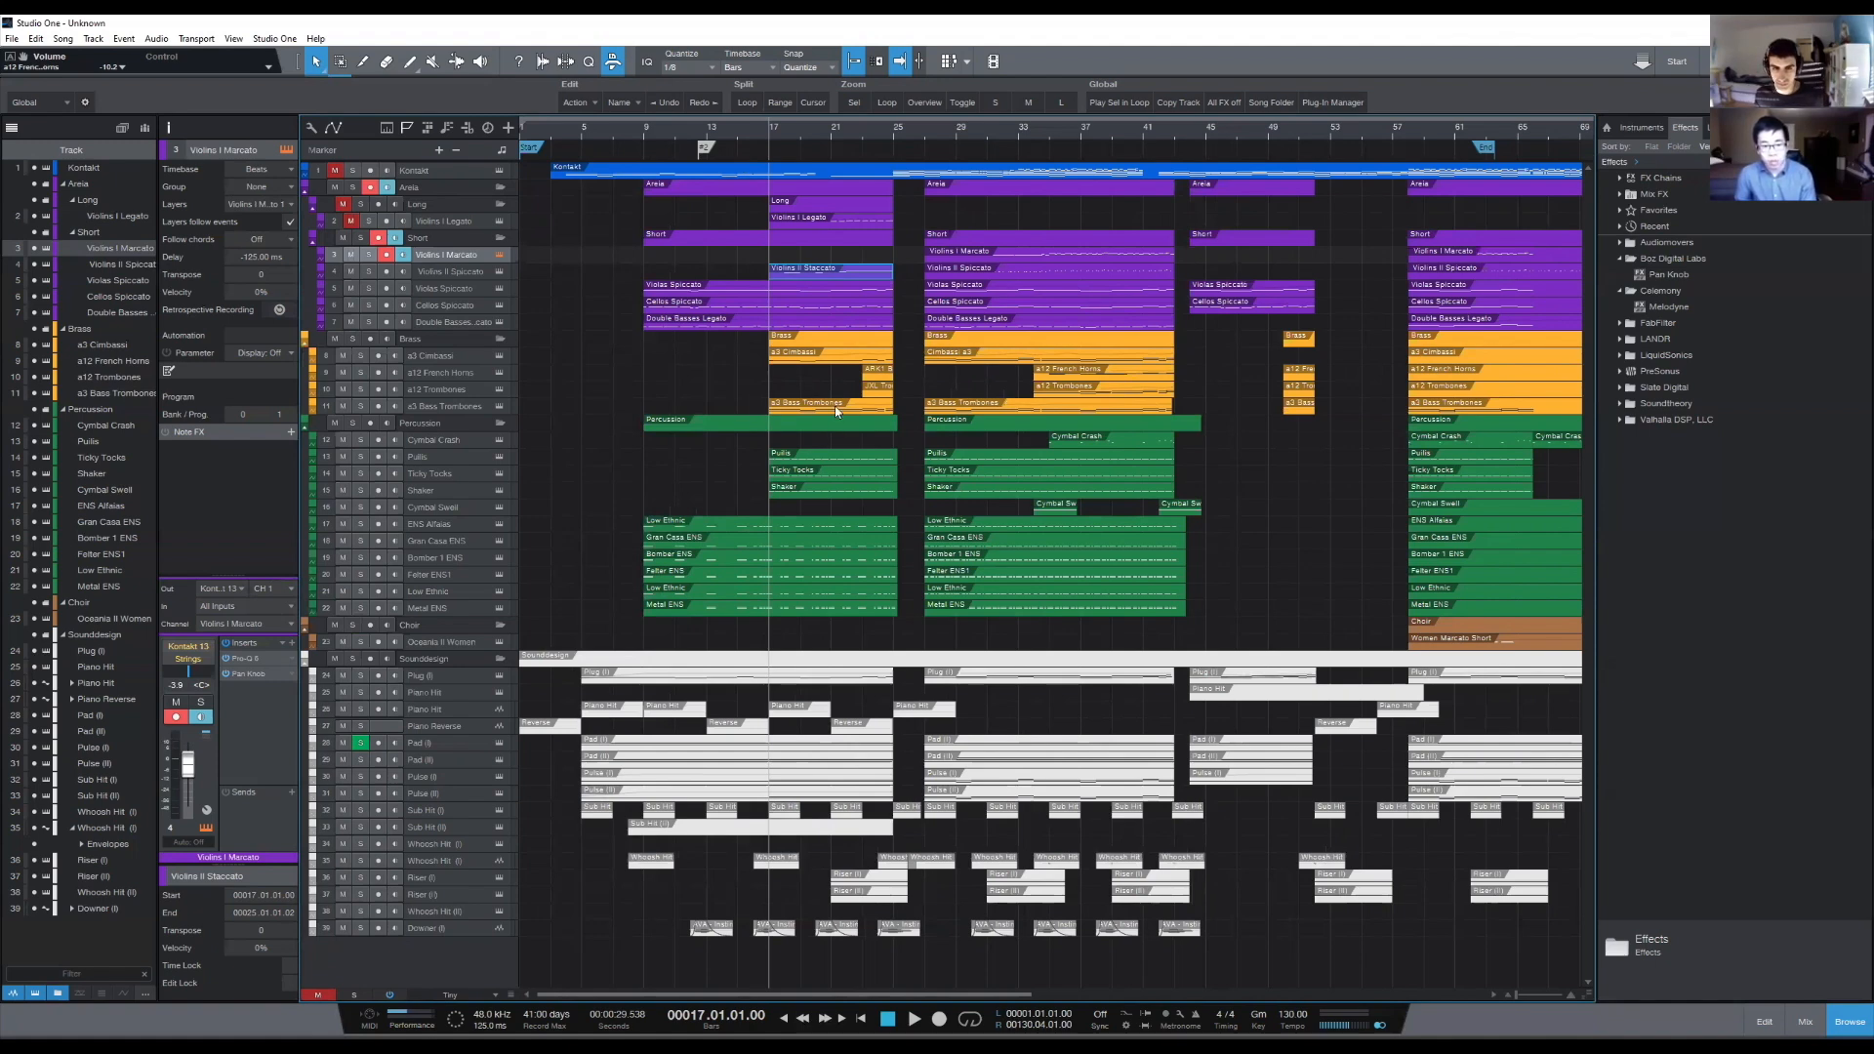
- Open the first section's Double Basses Legato event and show the other string tracks, all brass tracks and Cymbal Crash behind its notes
scroll(836, 120, up, 4)
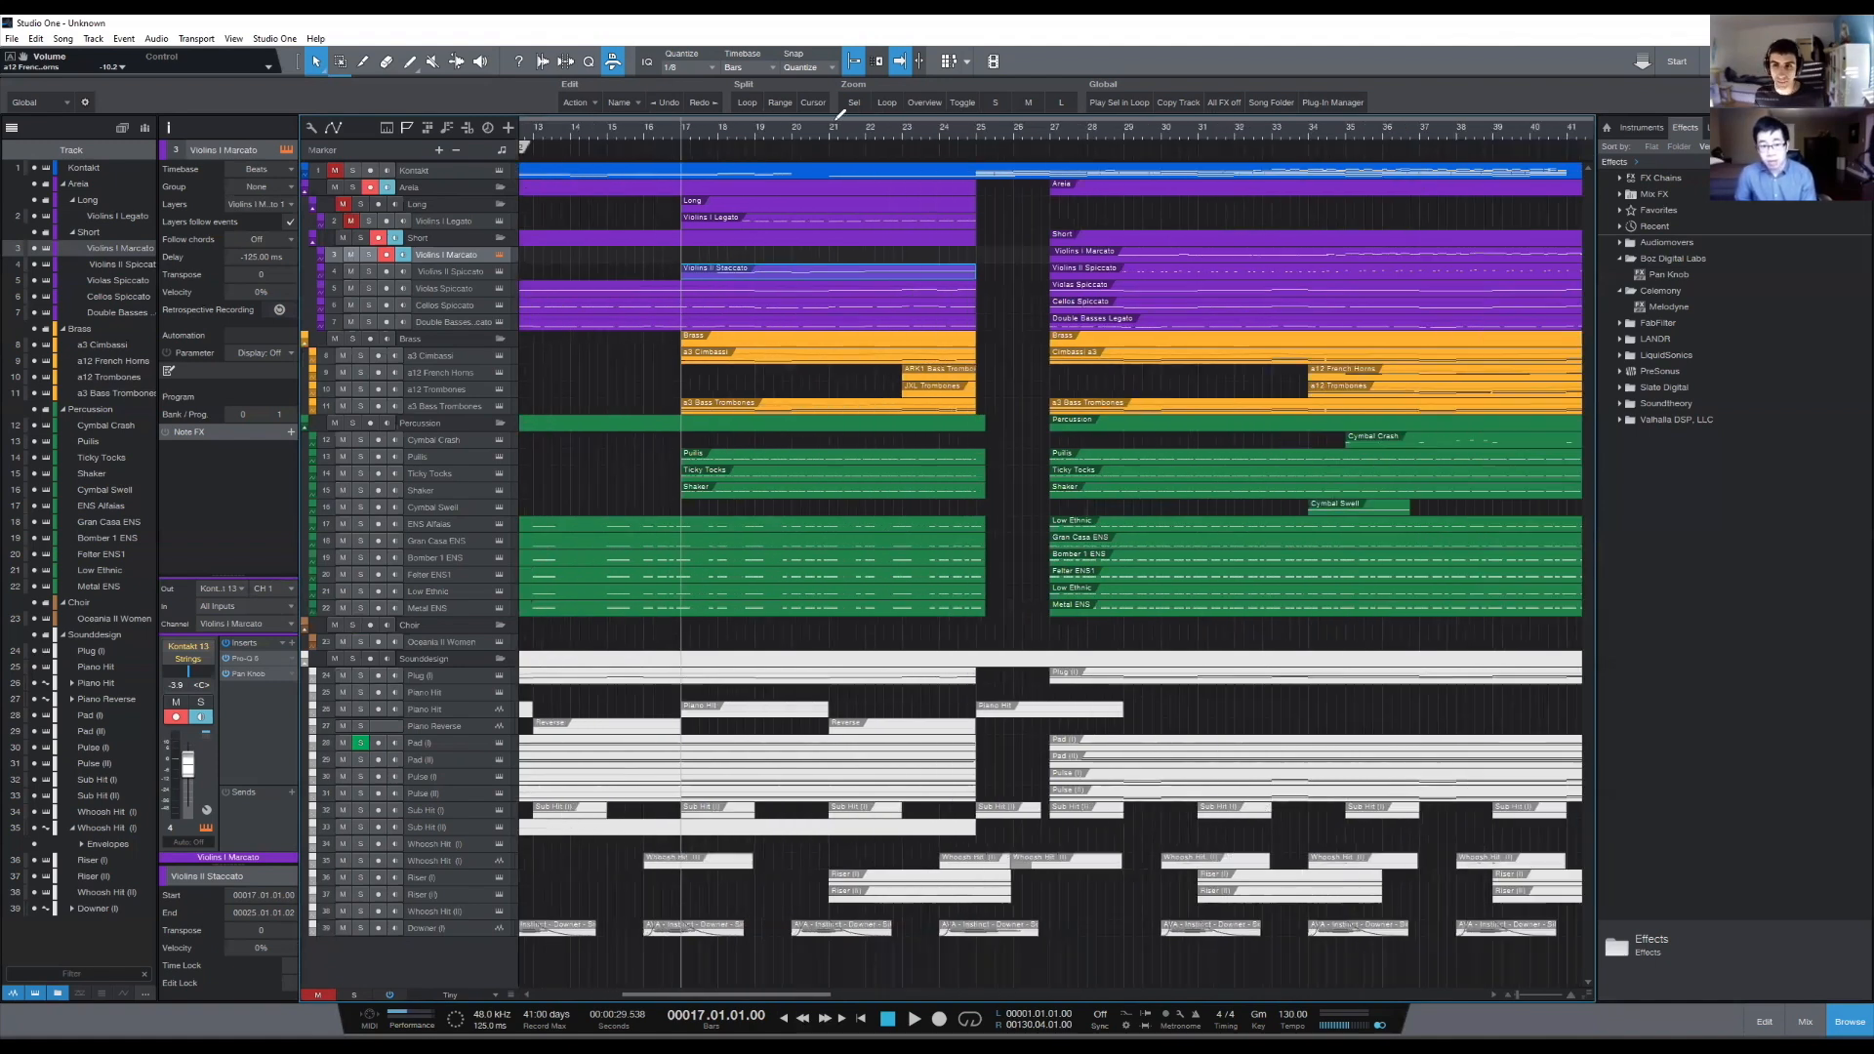
scroll(836, 119, down, 3)
scroll(837, 119, up, 2)
scroll(839, 115, down, 1)
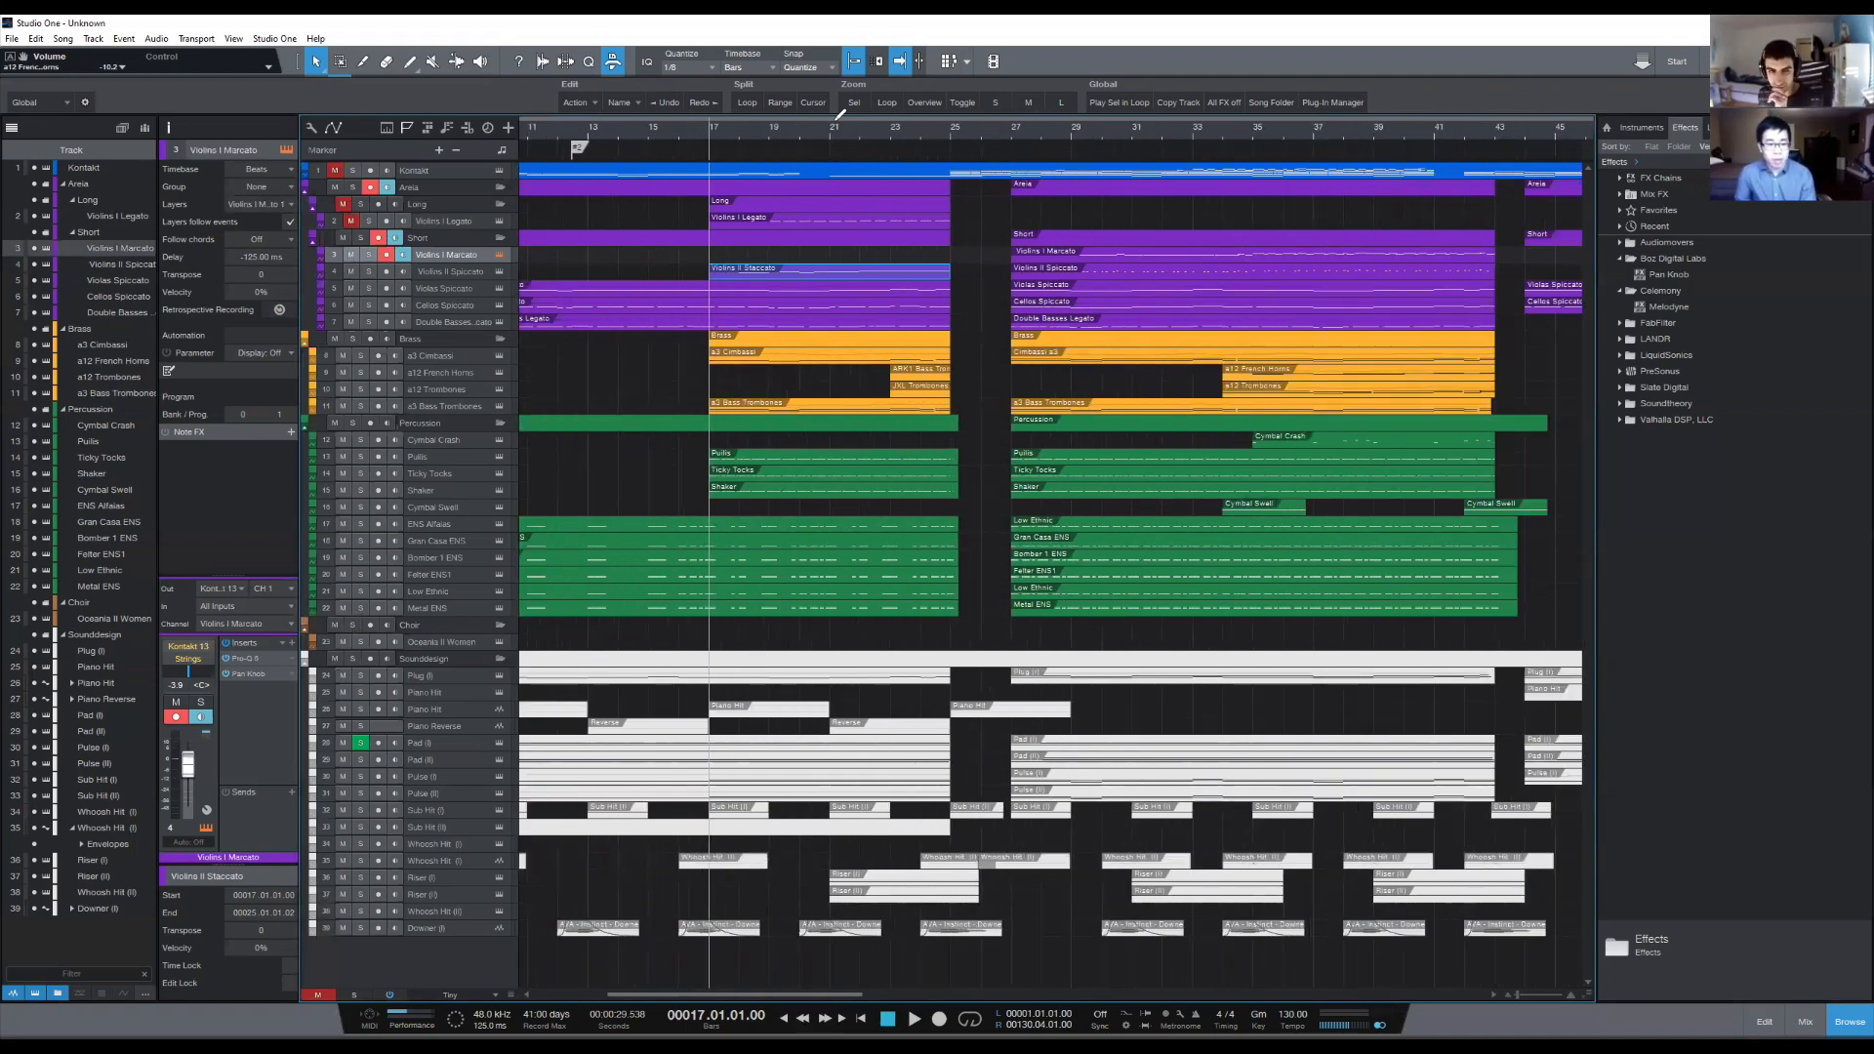
click(816, 325)
double_click(816, 326)
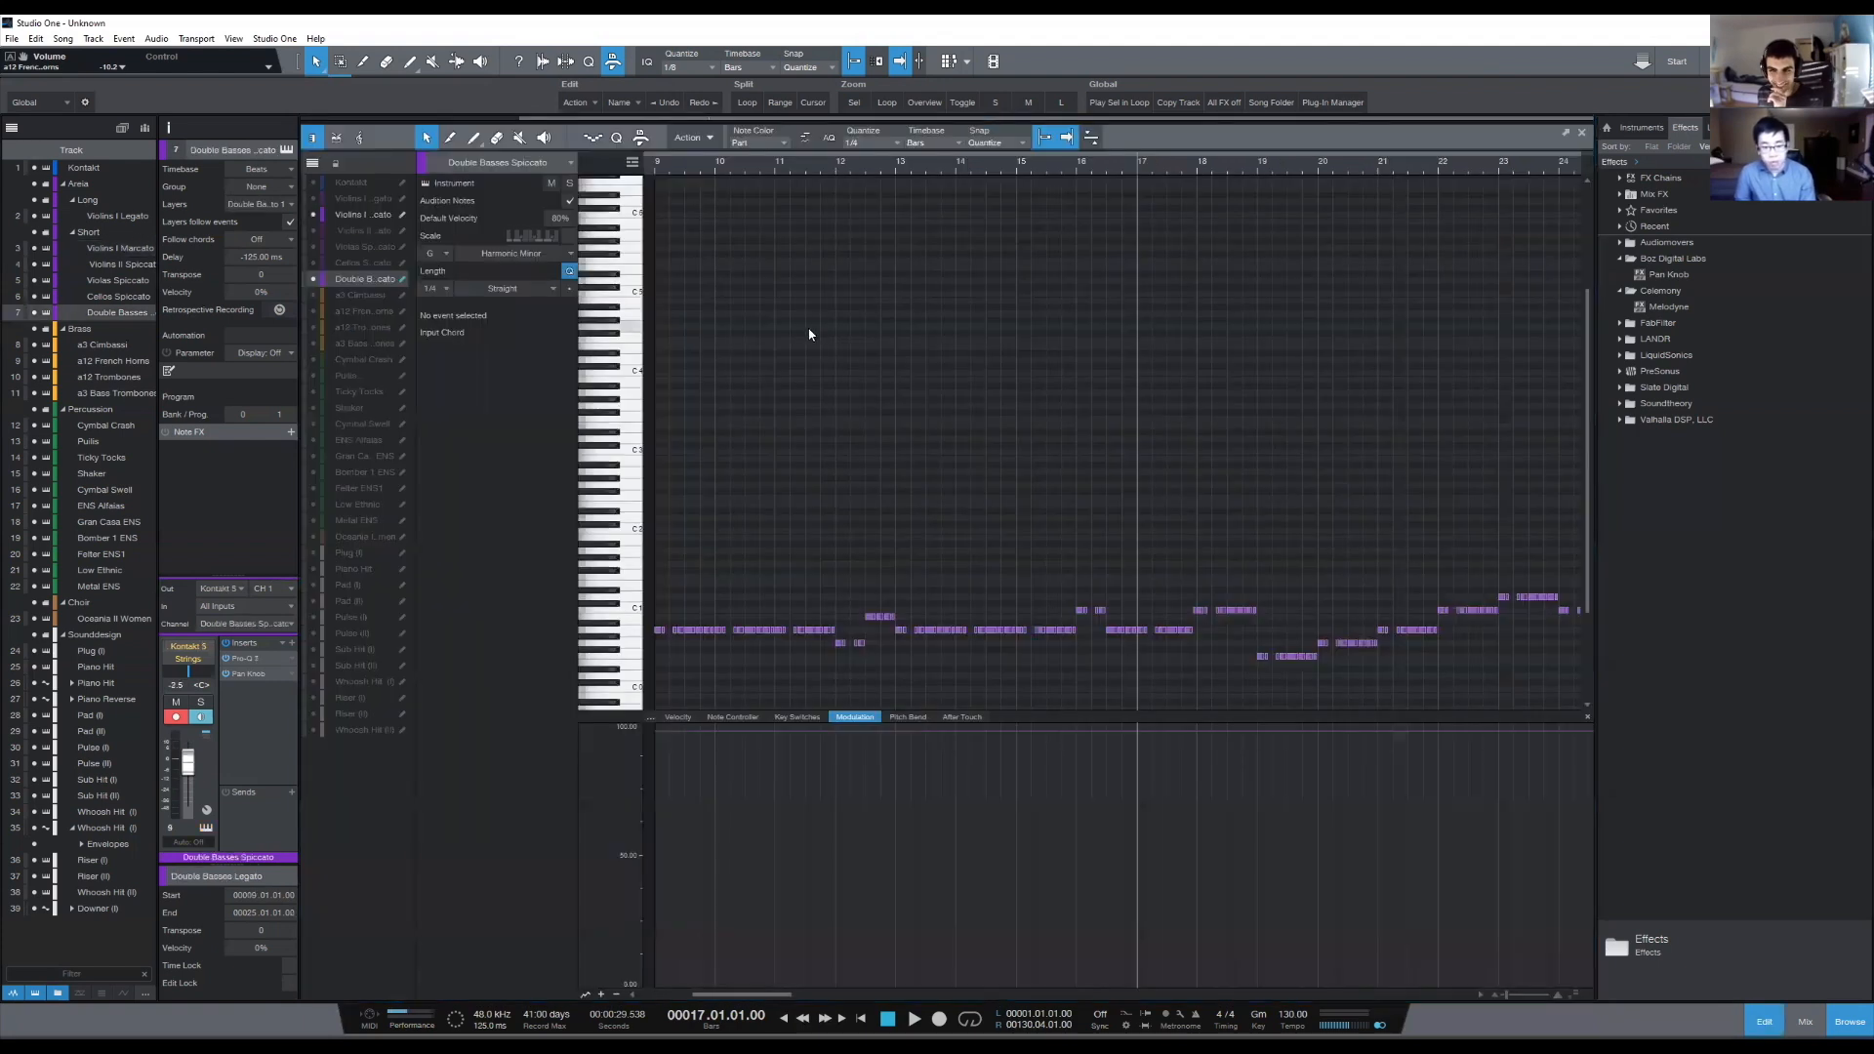
drag(313, 263, 310, 208)
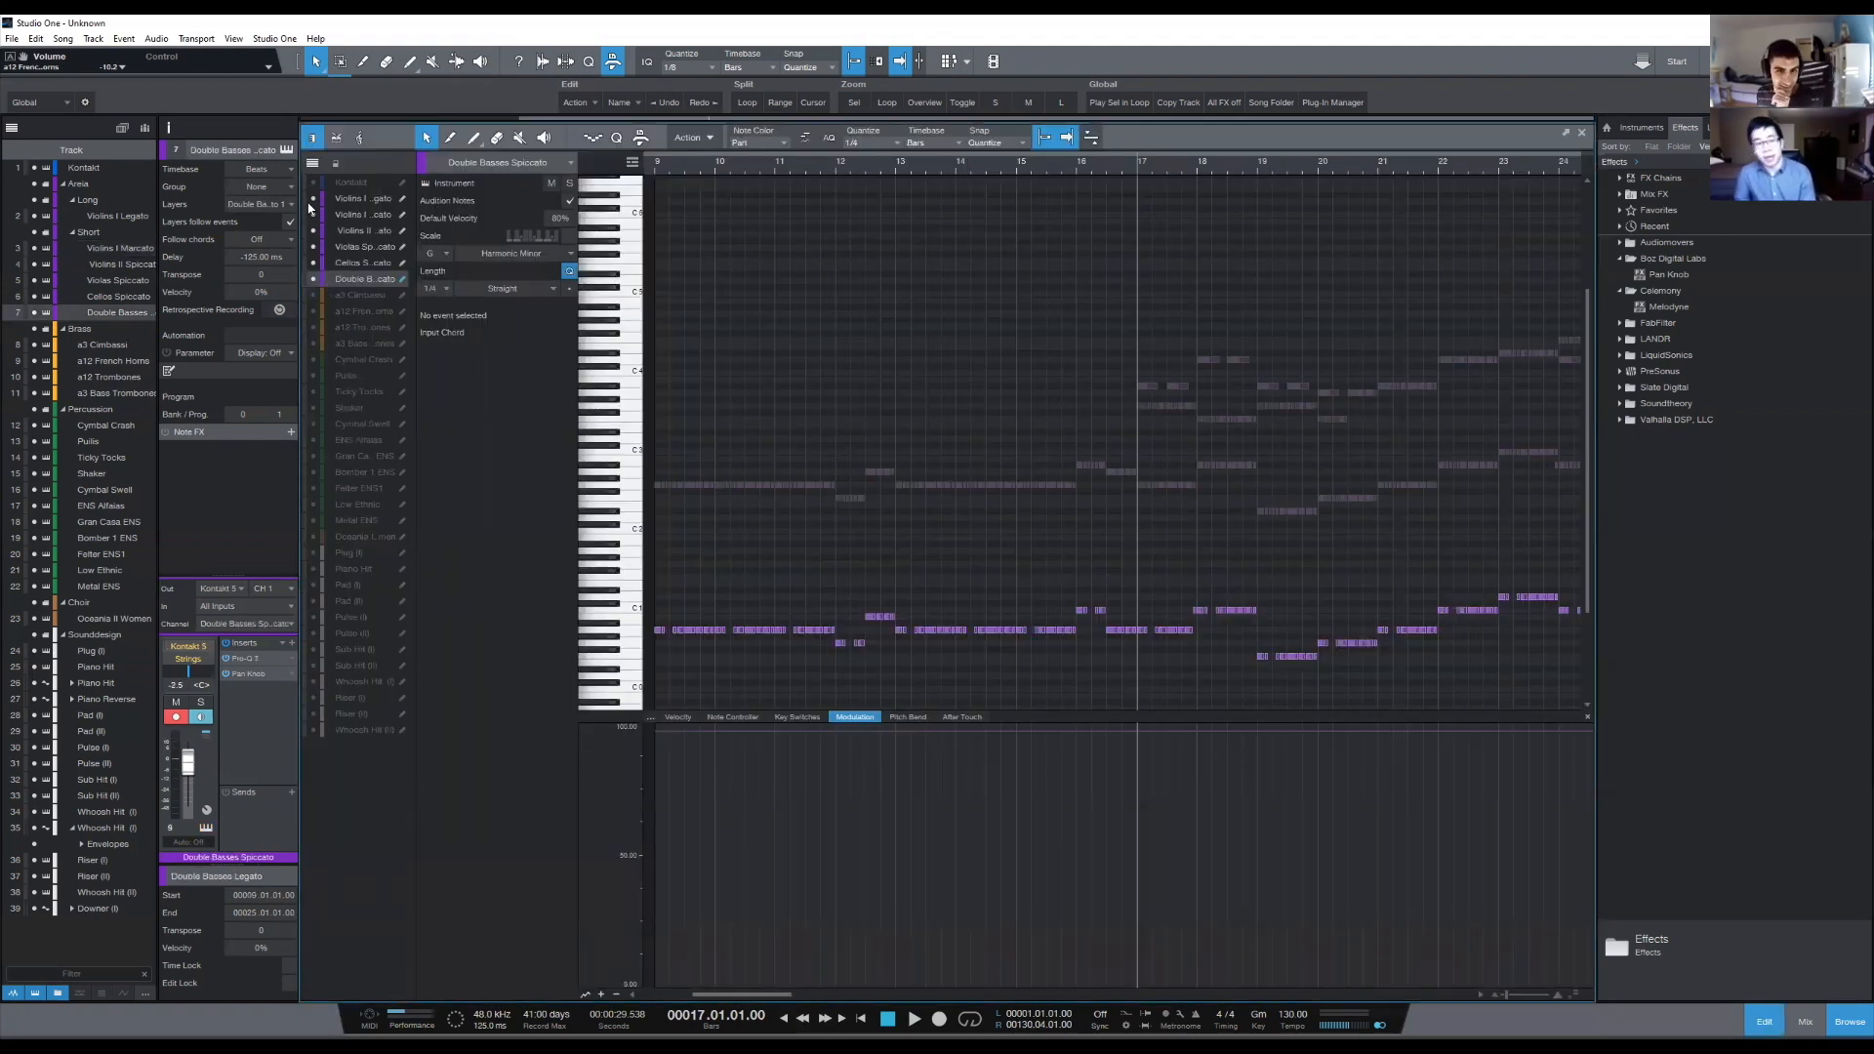
drag(310, 294, 312, 359)
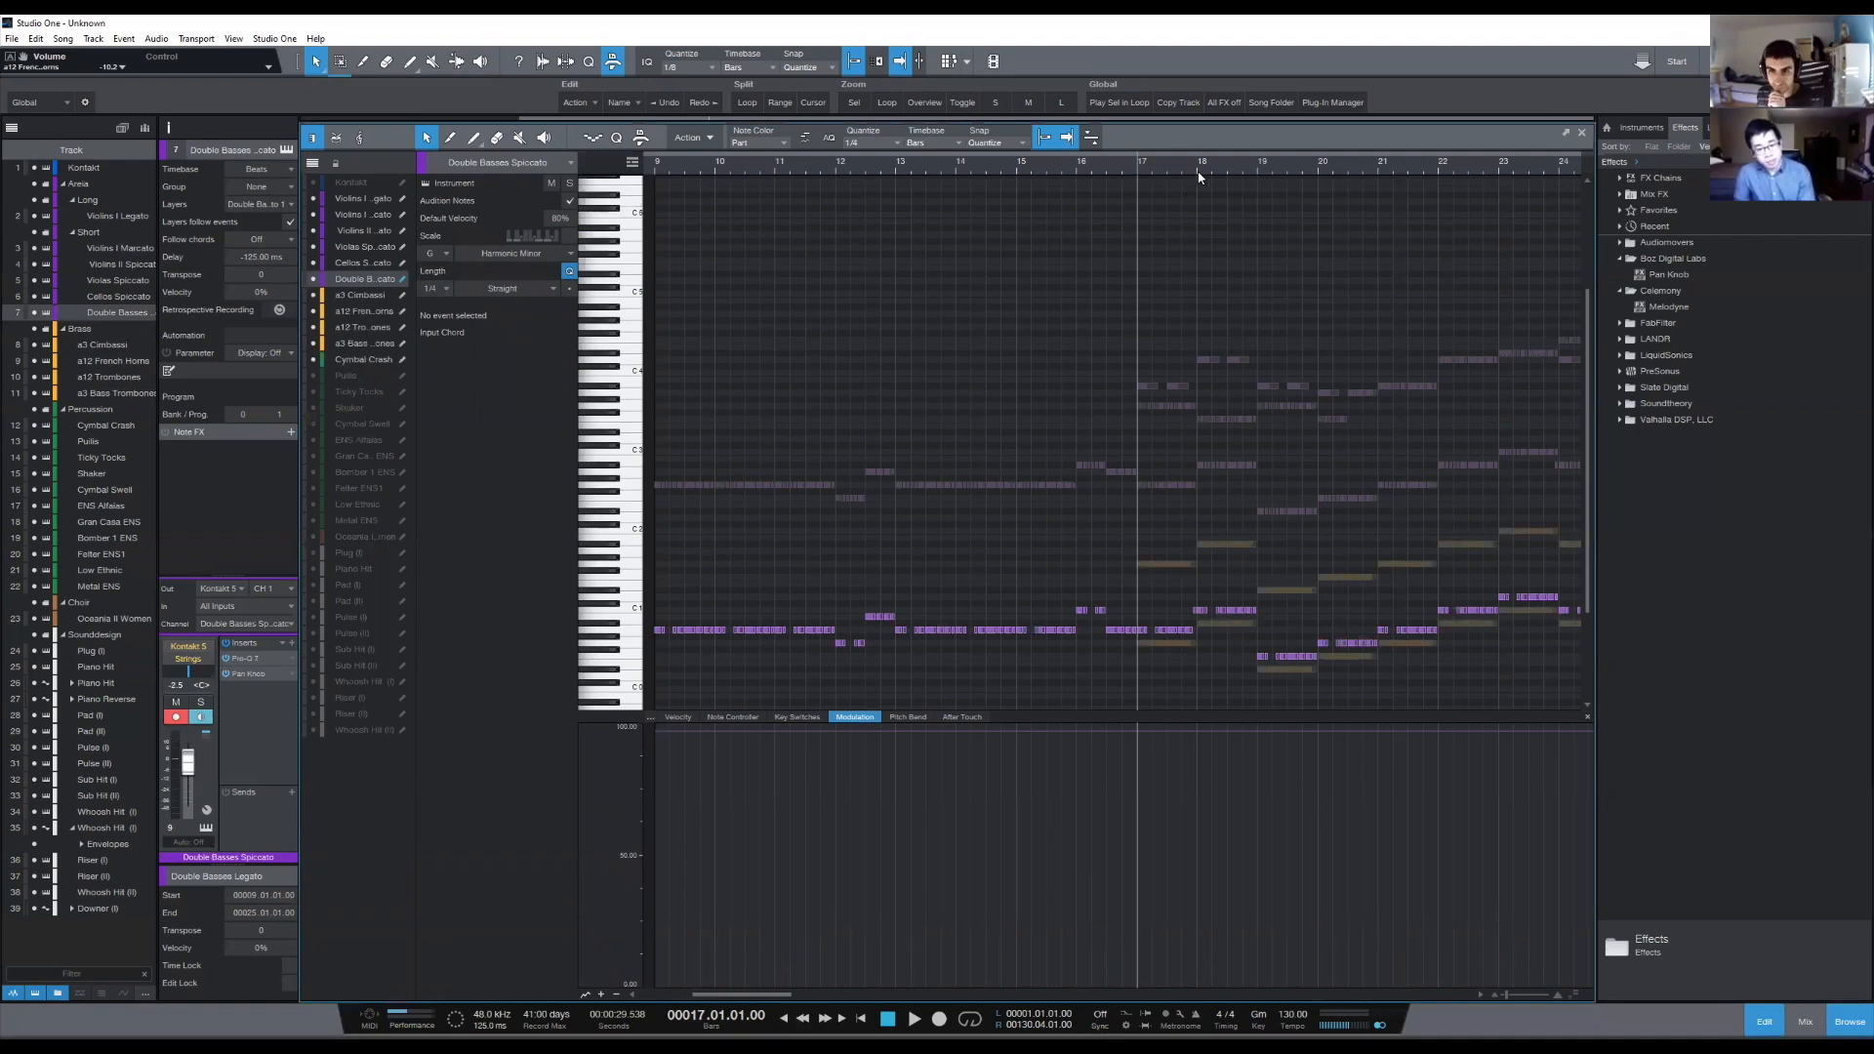
drag(1193, 171, 1055, 171)
scroll(1054, 171, up, 3)
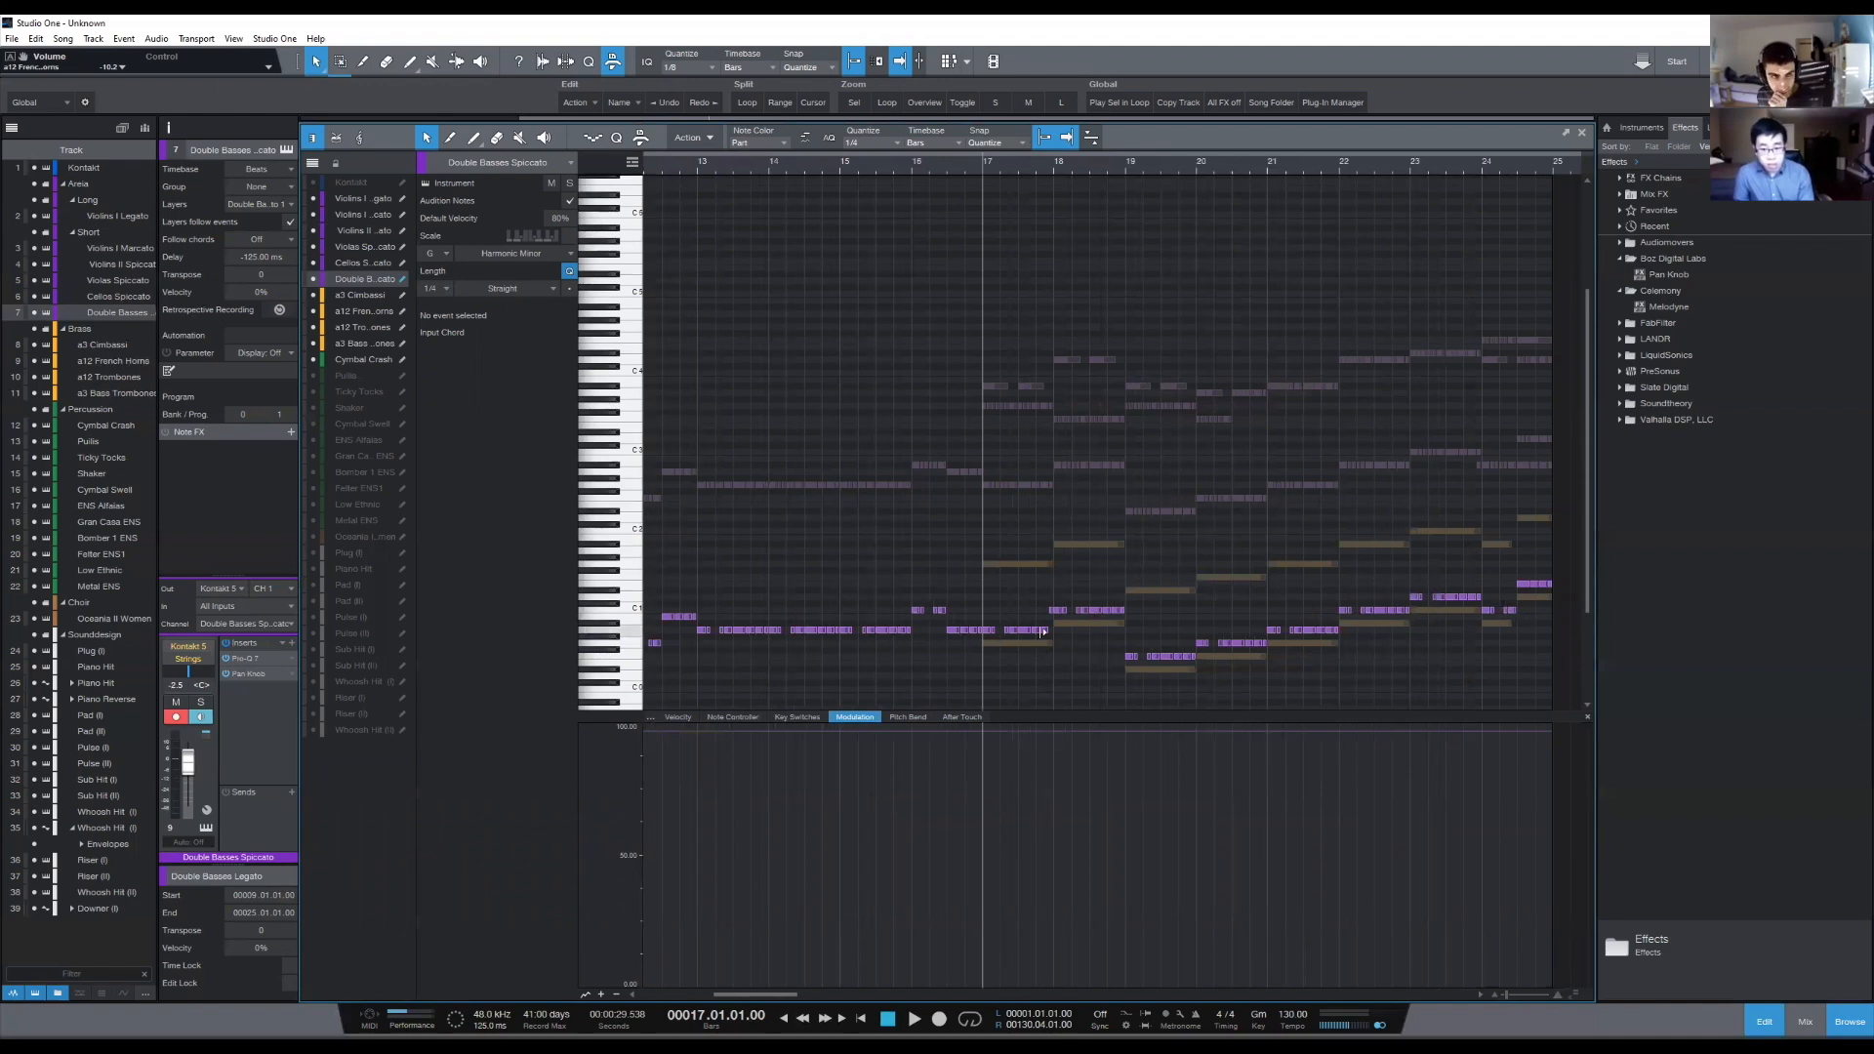
- Transpose the double bass notes from bar 17 to bar 25 down two semitones and return to the arrangement
drag(1552, 561, 987, 699)
key(Down)
key(Down)
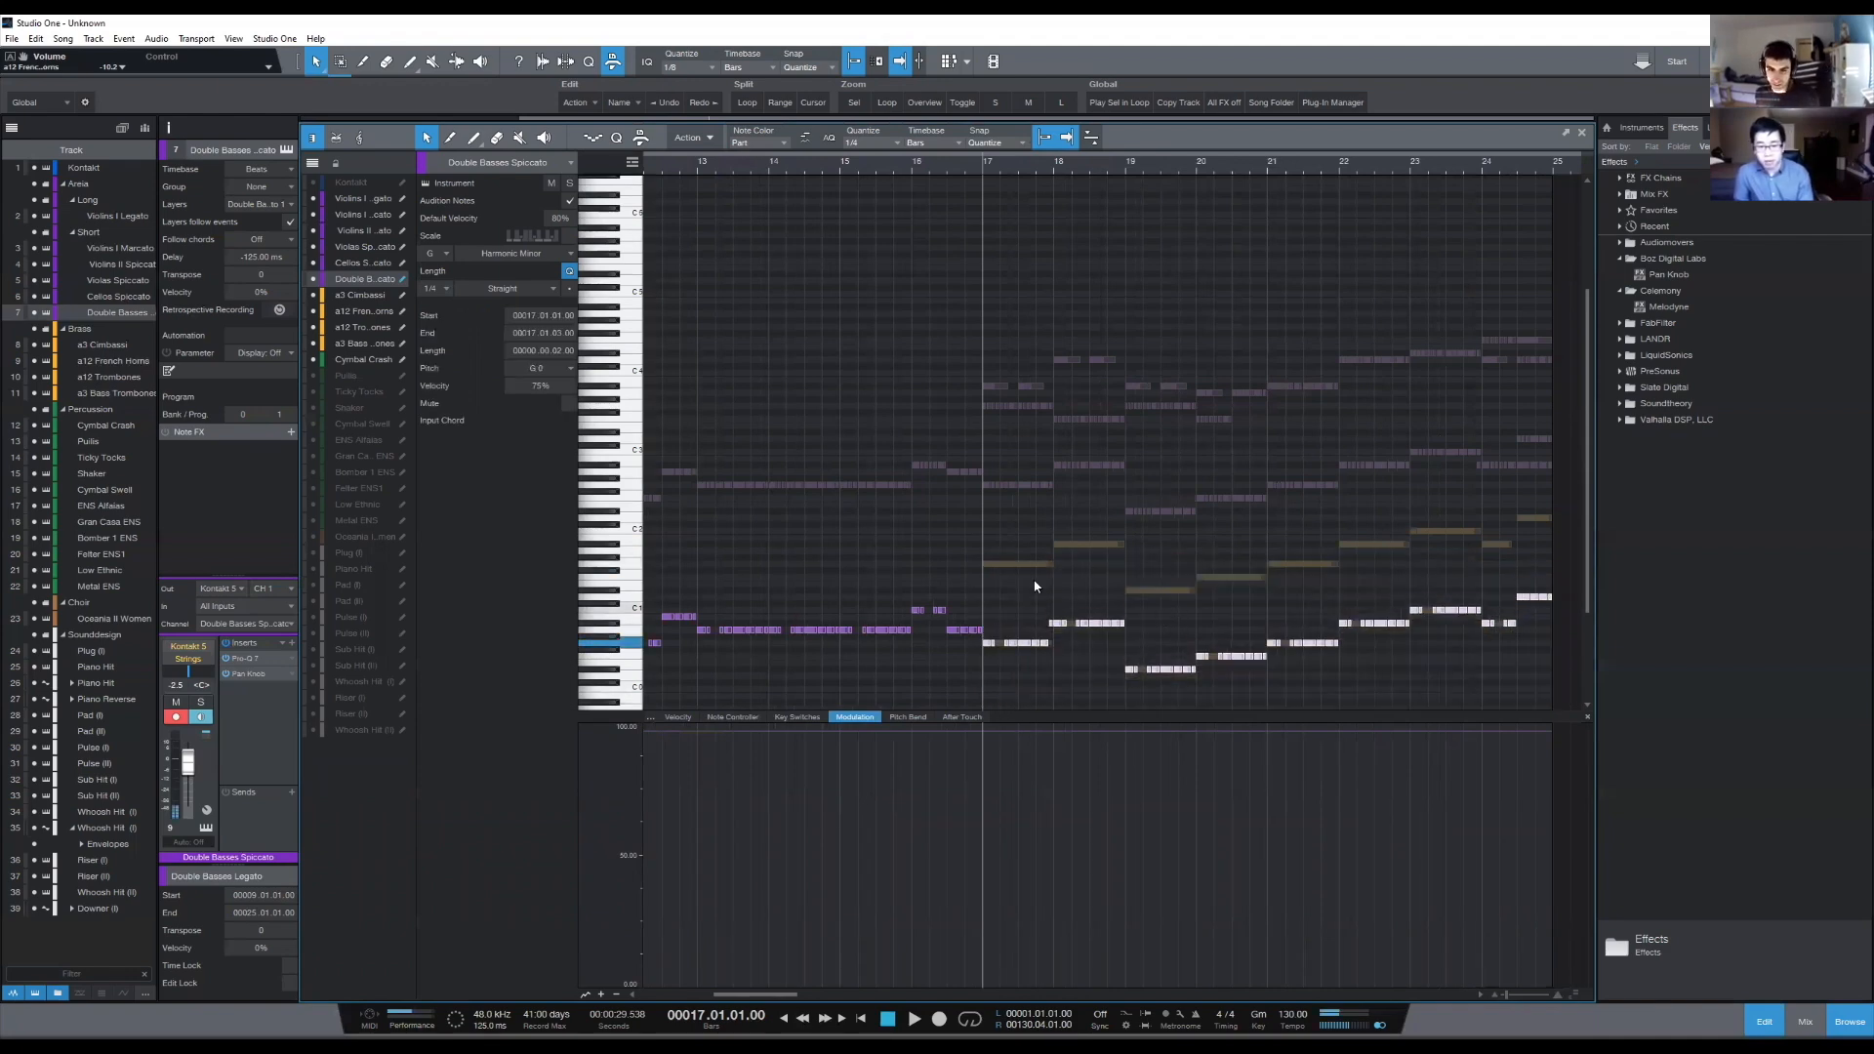
click(1046, 510)
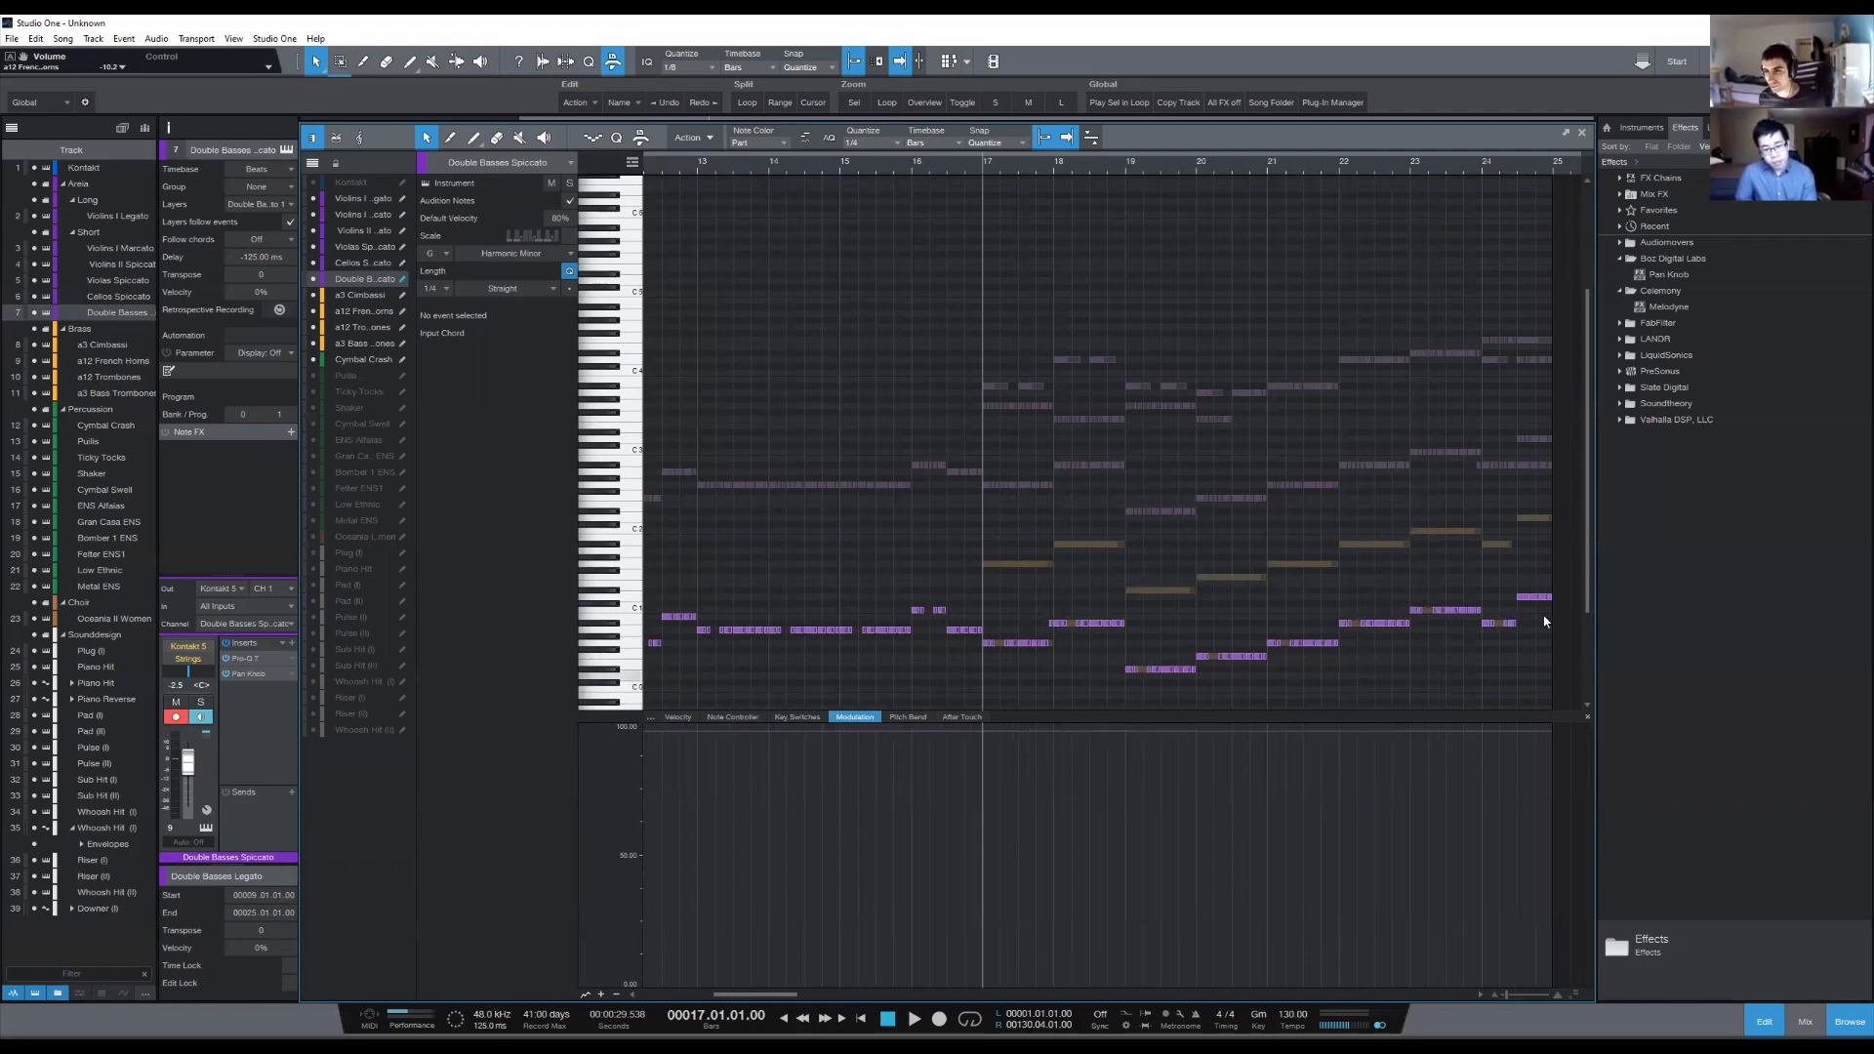
drag(1569, 575, 1516, 603)
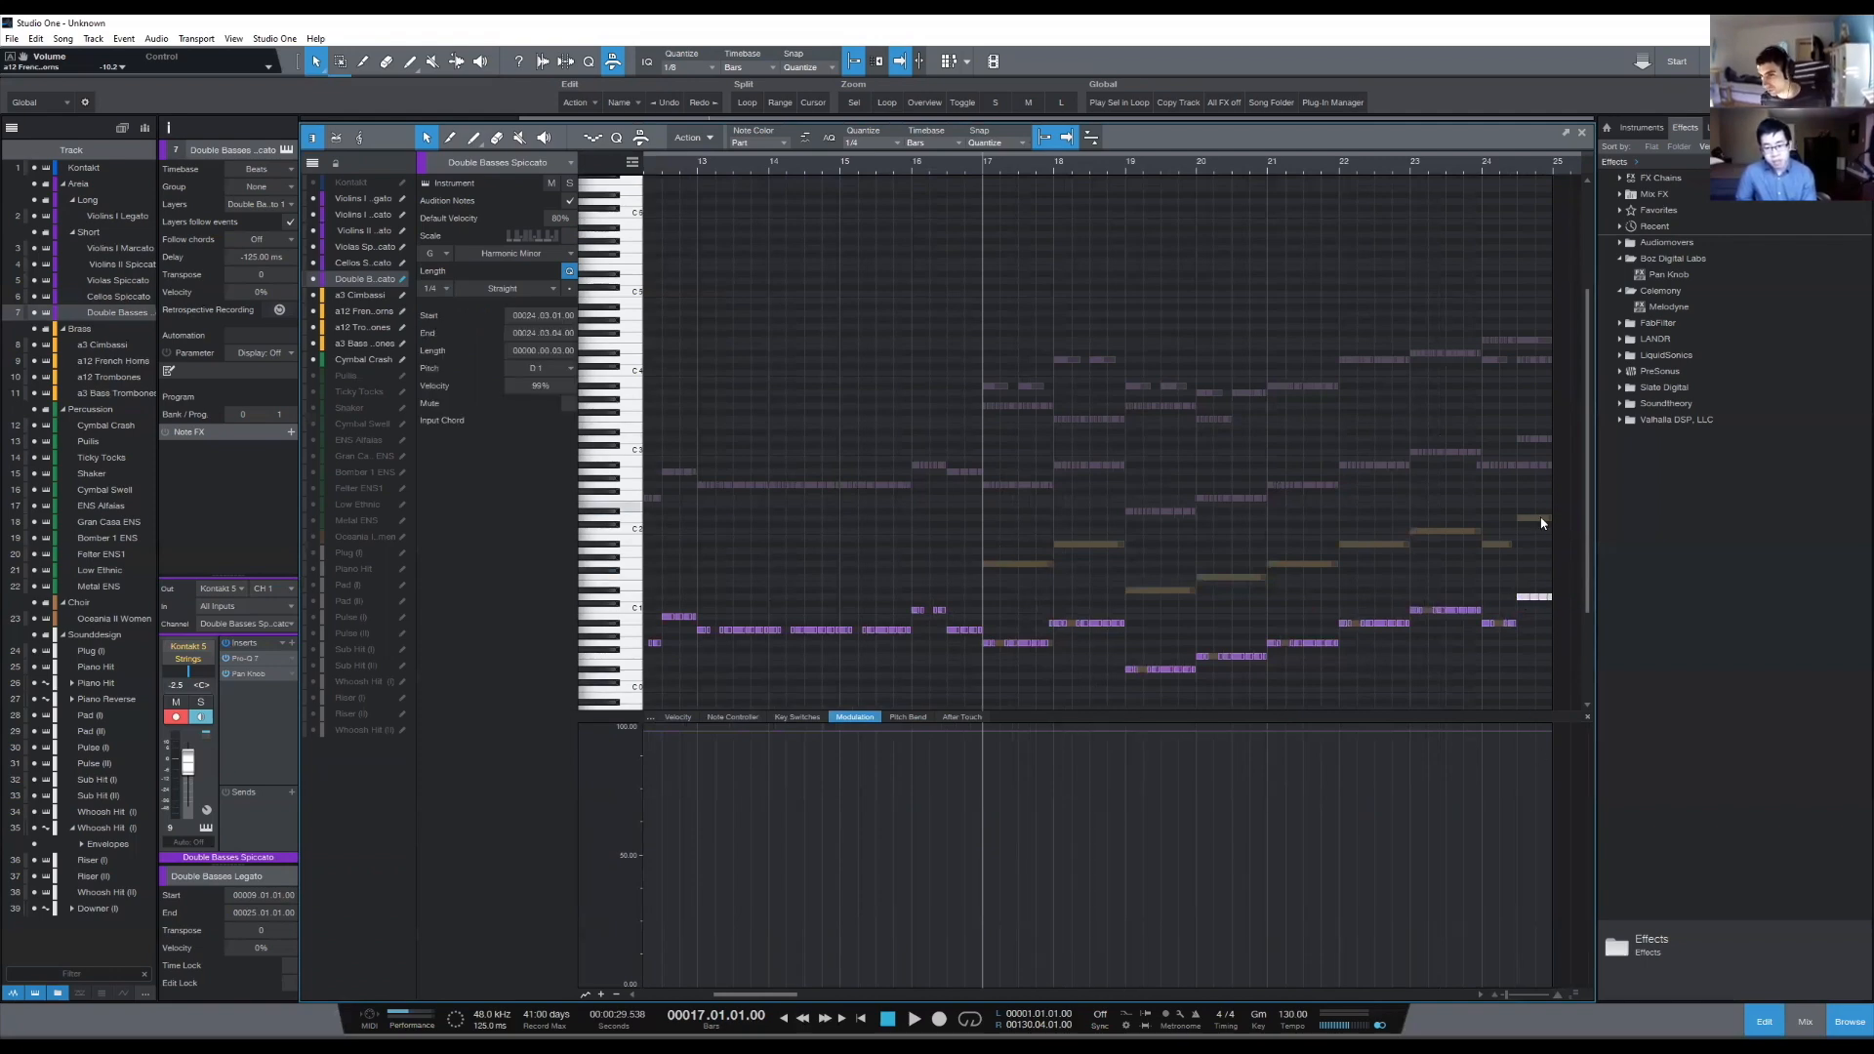
click(1555, 591)
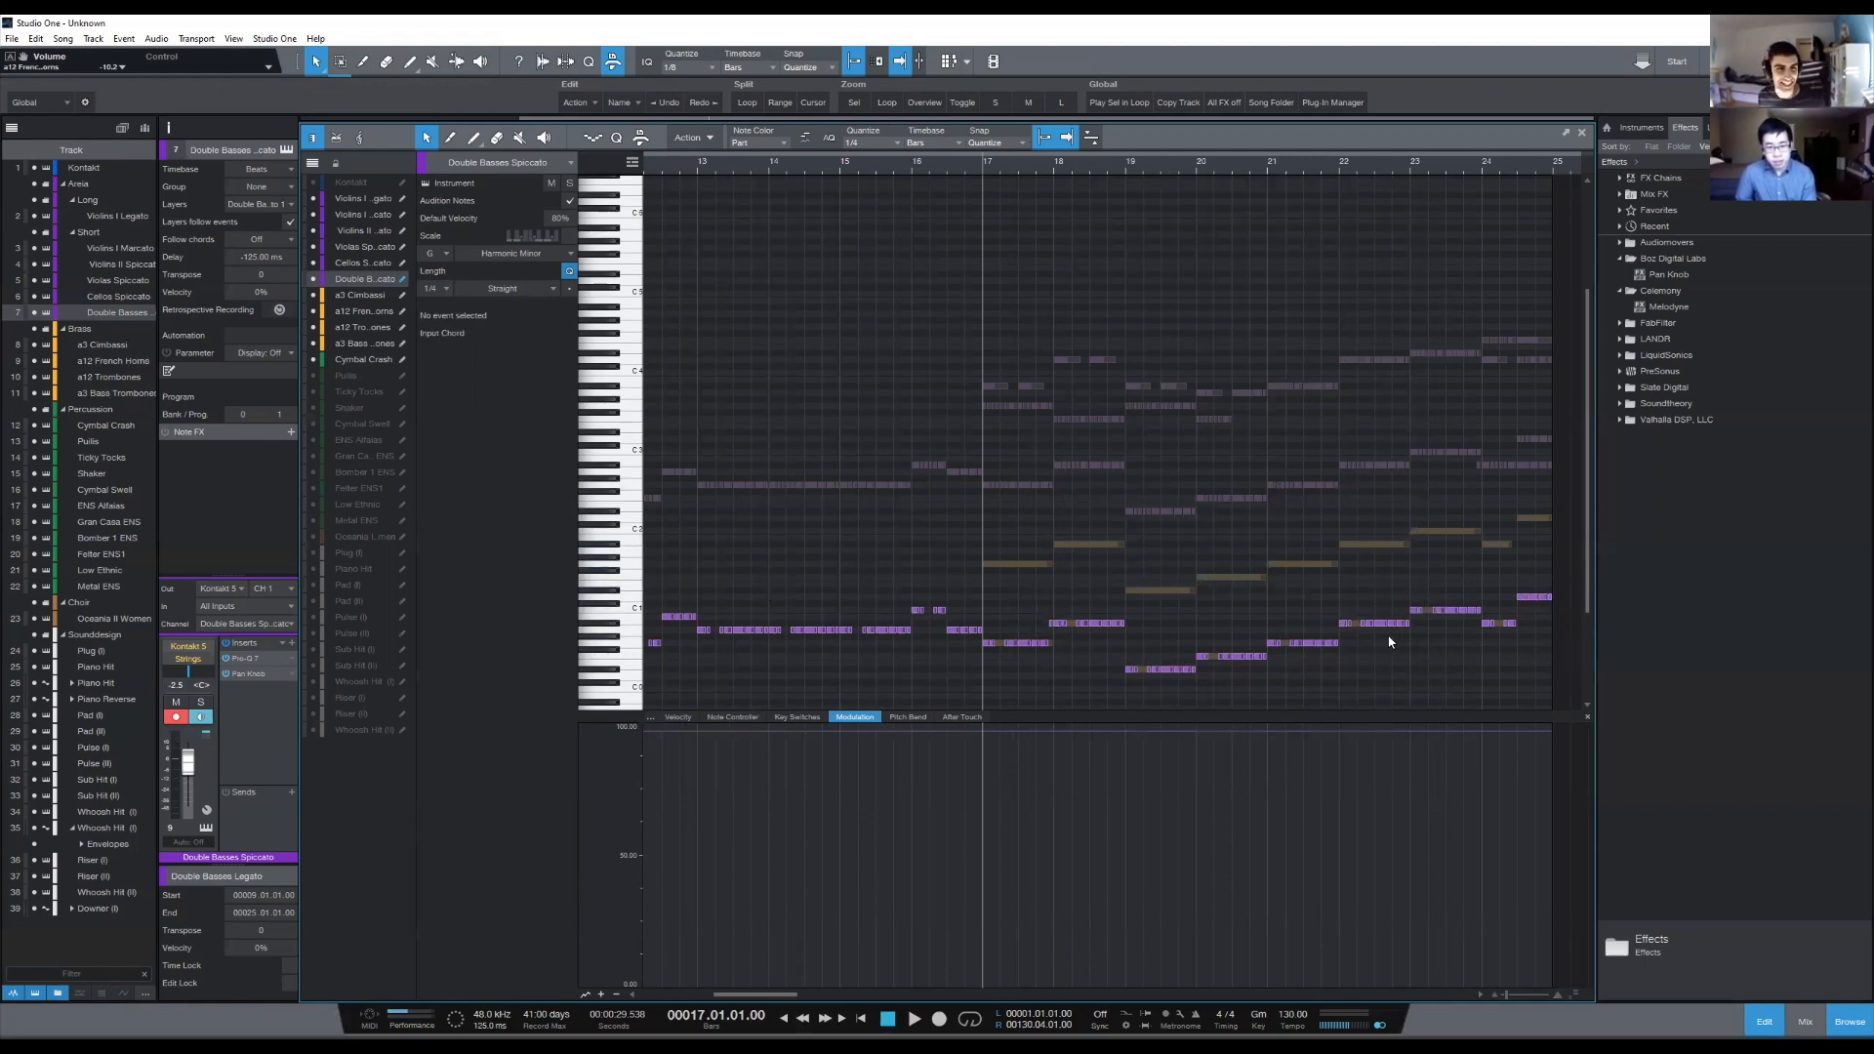
key(F2)
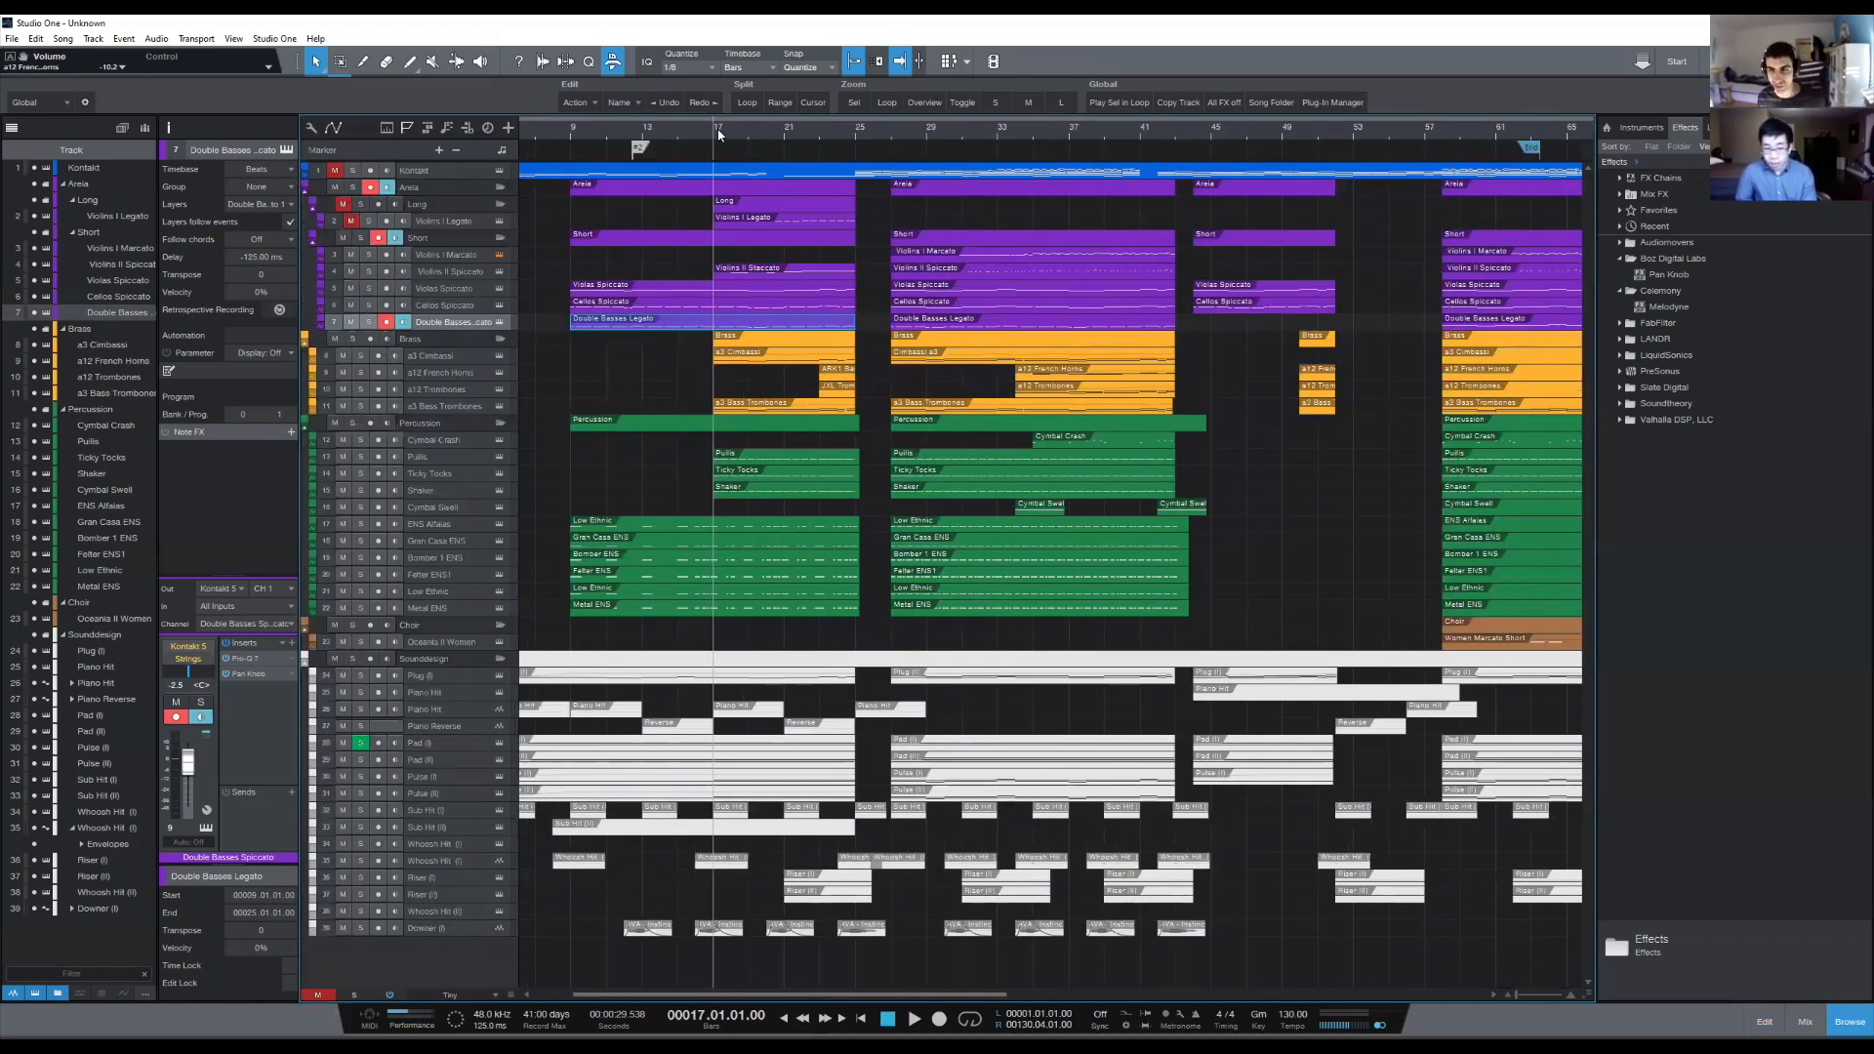
- Place the playhead at bar 42 beat 4 to examine the end of the second section and the gap after it
scroll(719, 135, down, 4)
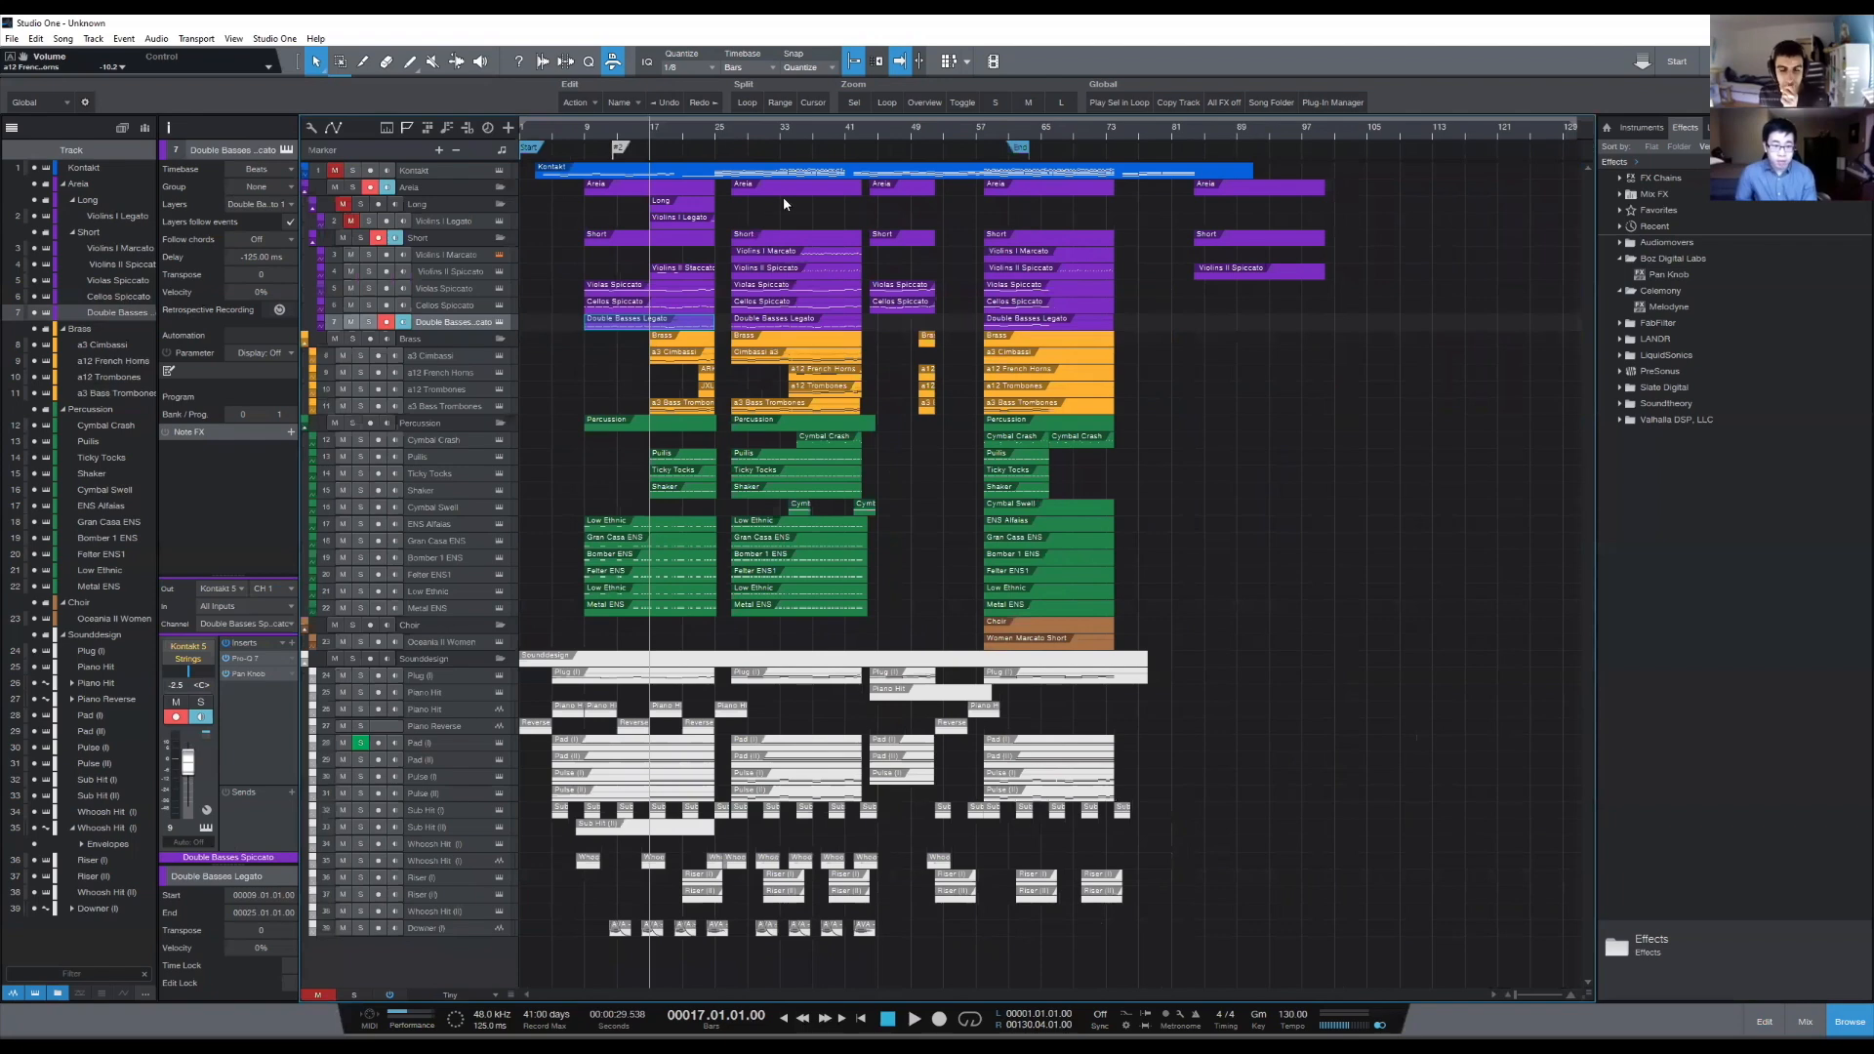
scroll(864, 135, up, 4)
click(865, 135)
click(854, 135)
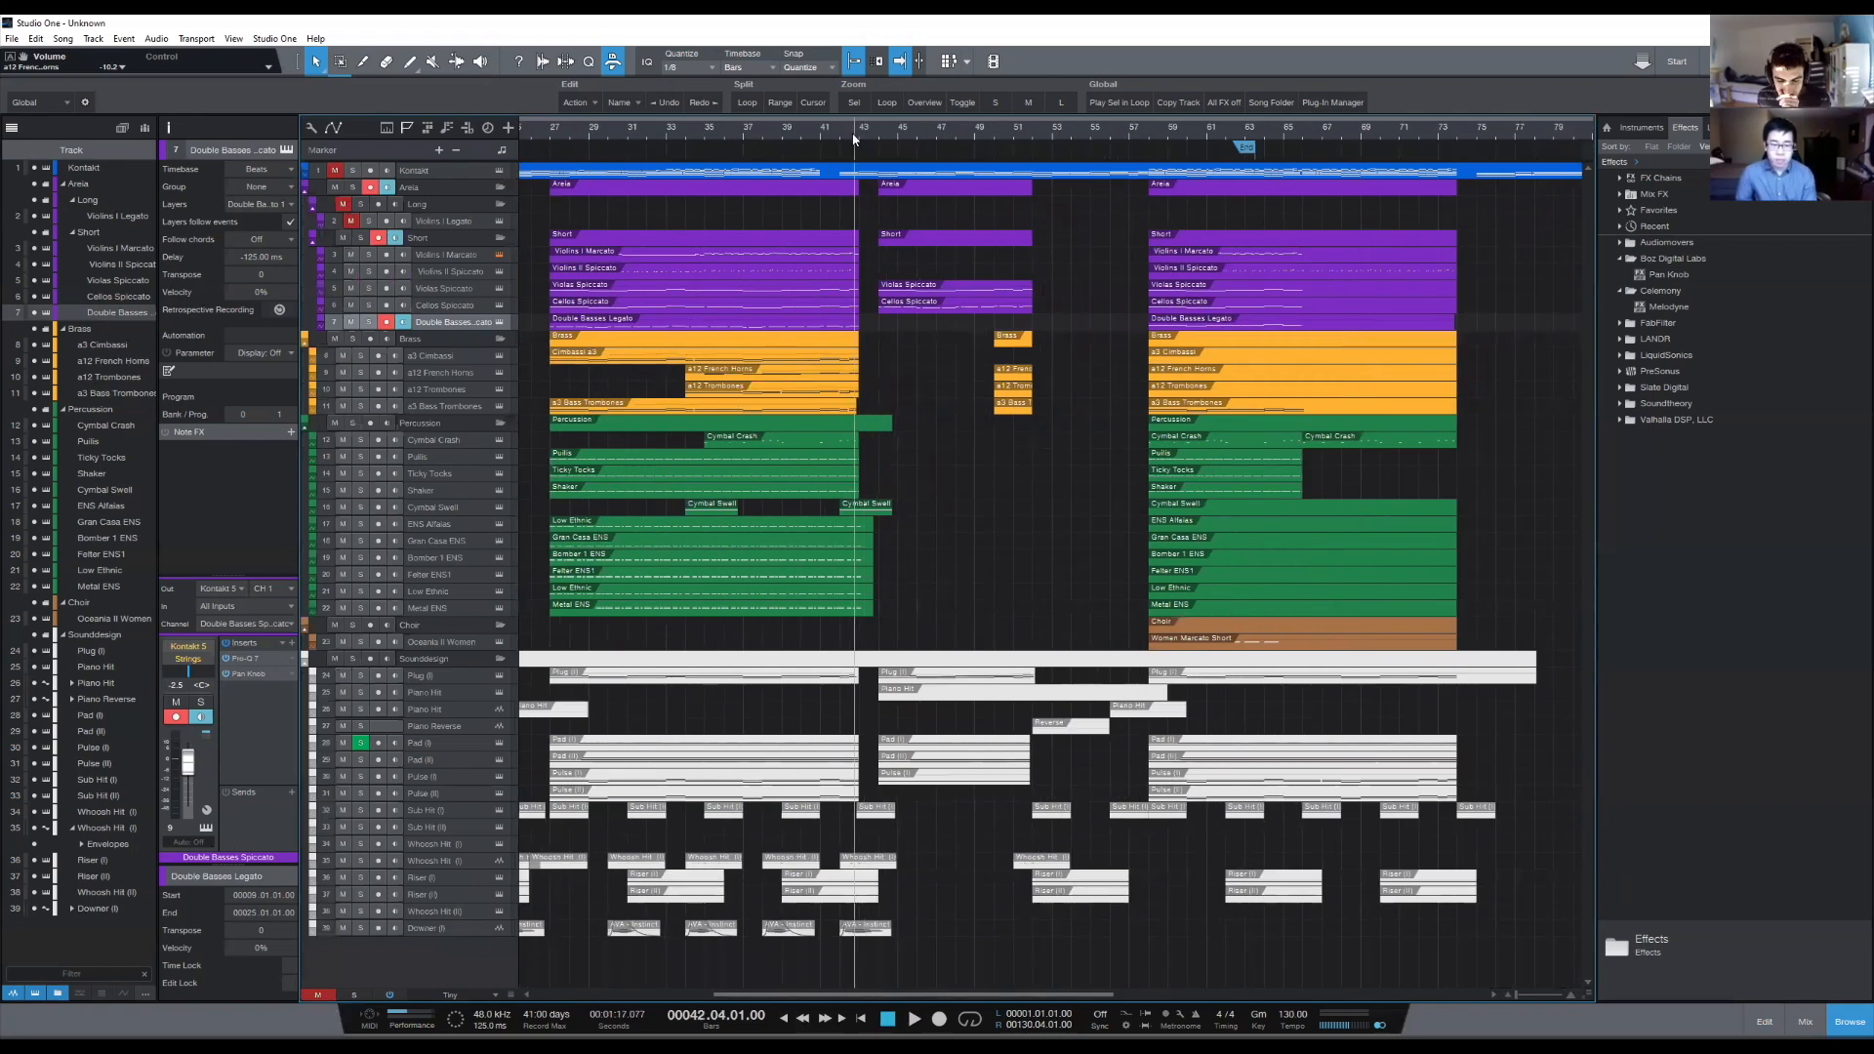
scroll(843, 134, up, 2)
scroll(840, 135, down, 2)
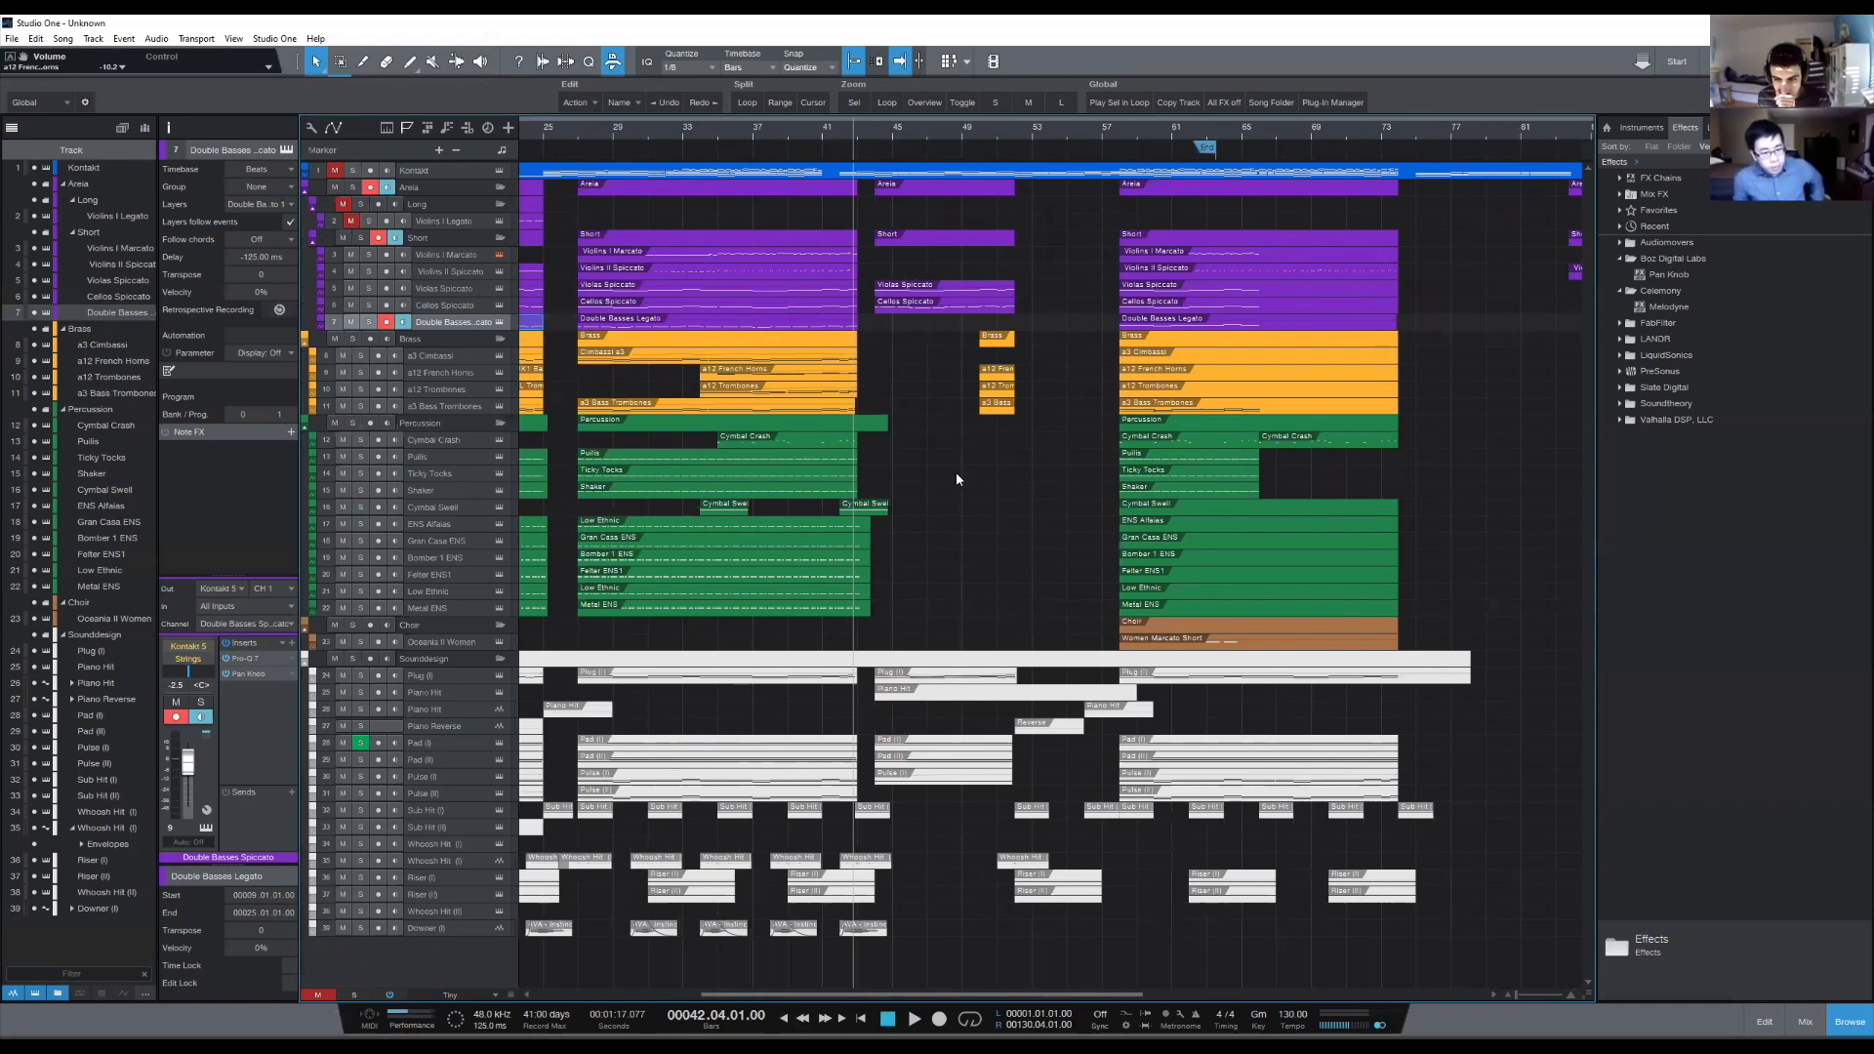
- Open the a12 Trombones event in the second section and show the a12 French Horns notes behind it
drag(639, 134, 692, 136)
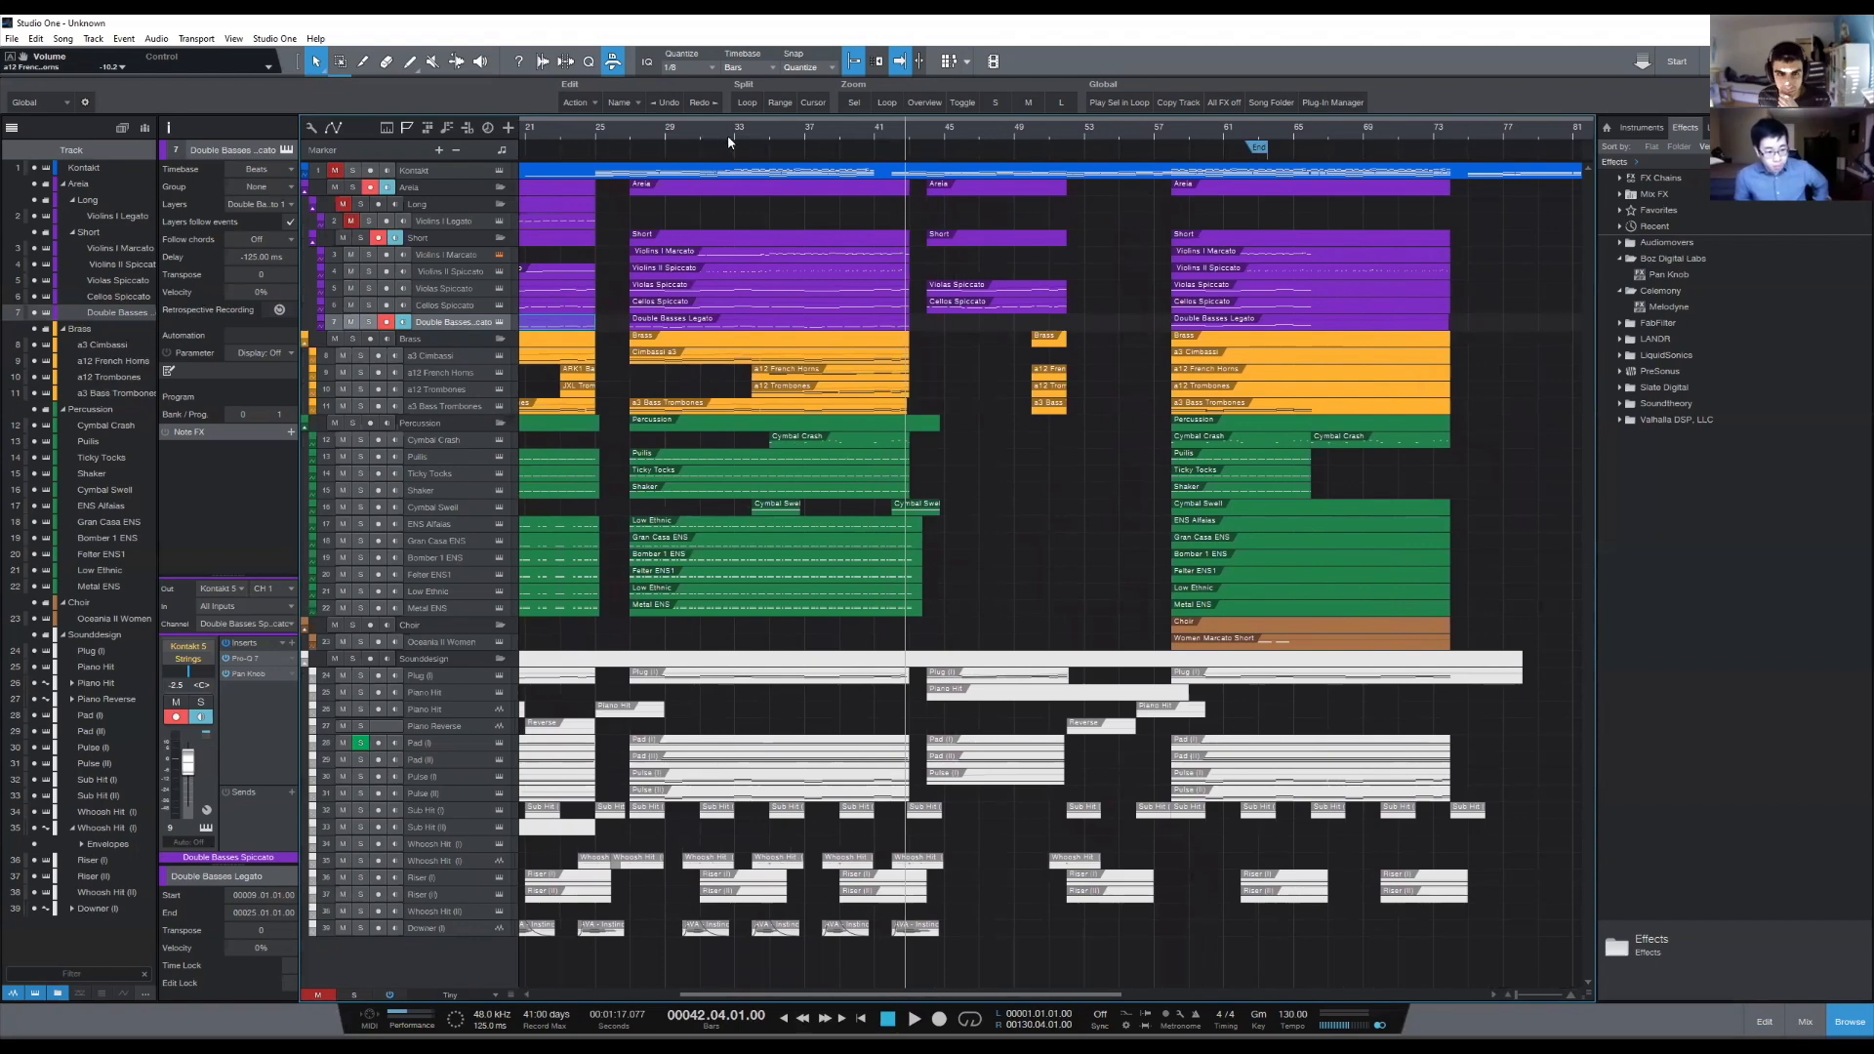
double_click(779, 384)
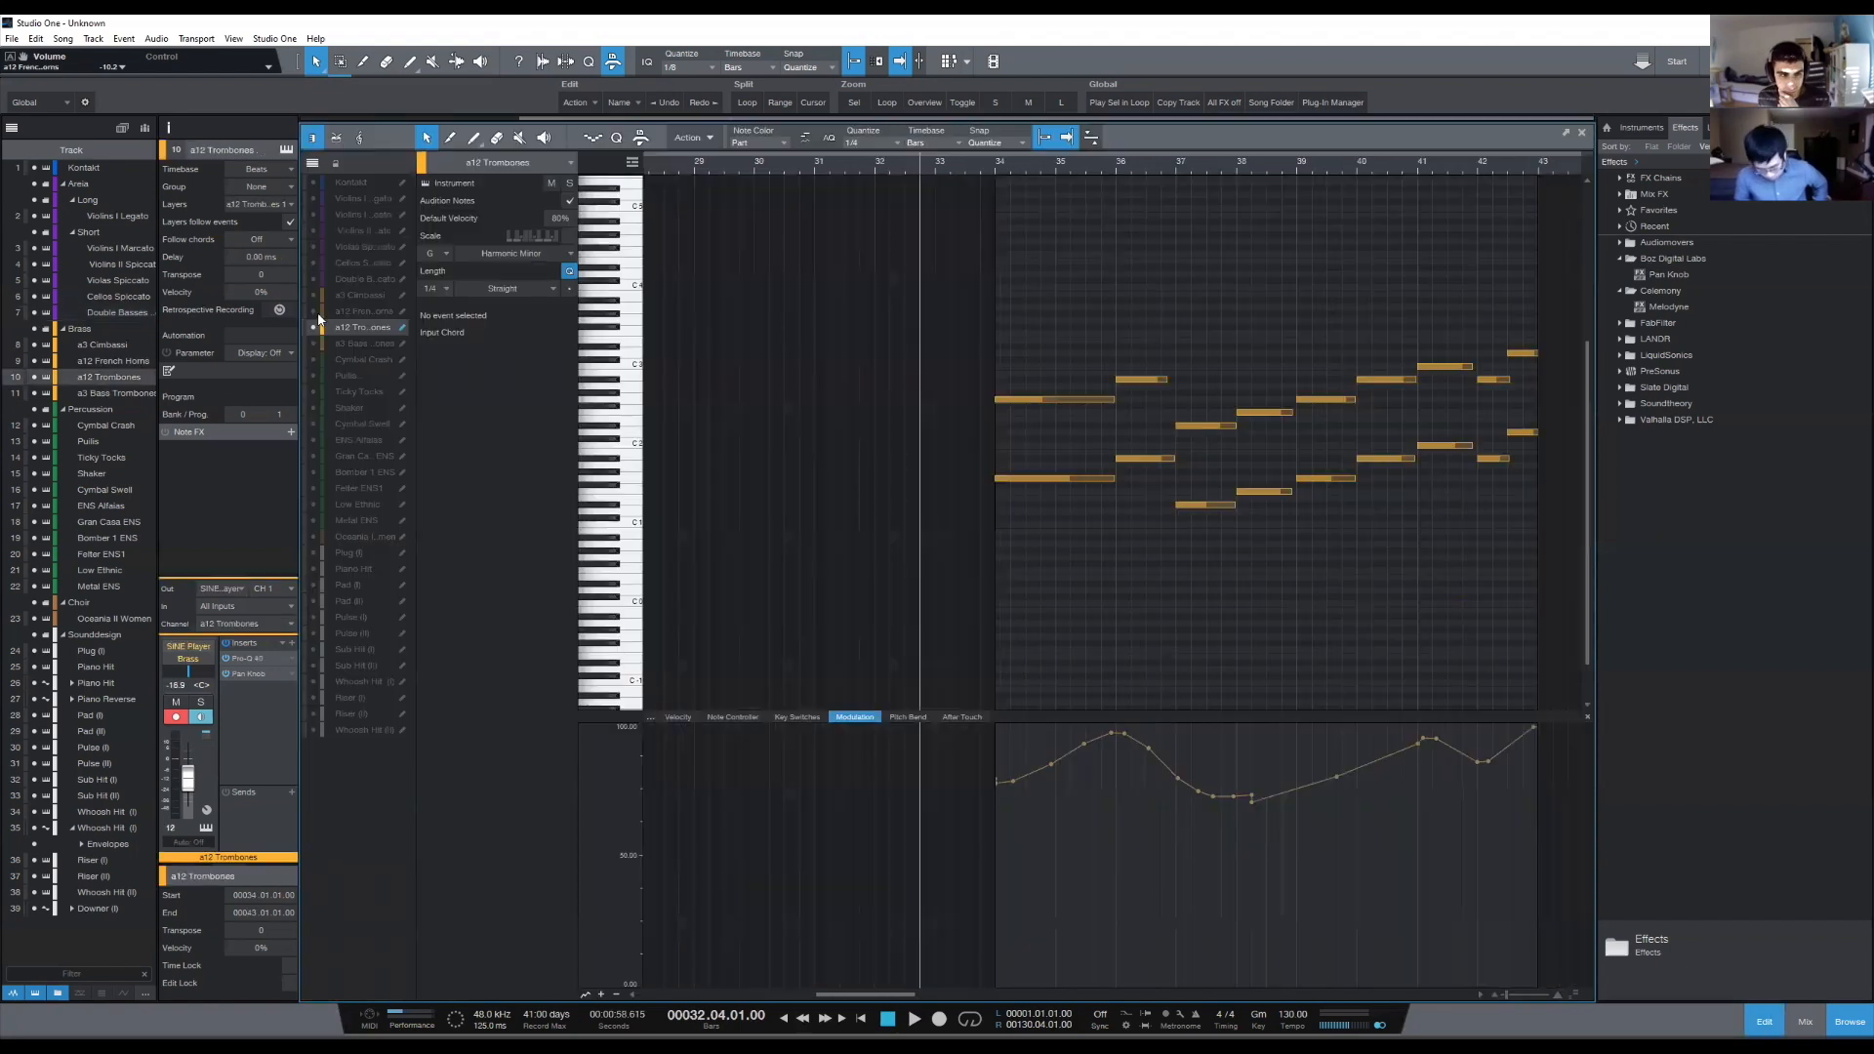
click(314, 312)
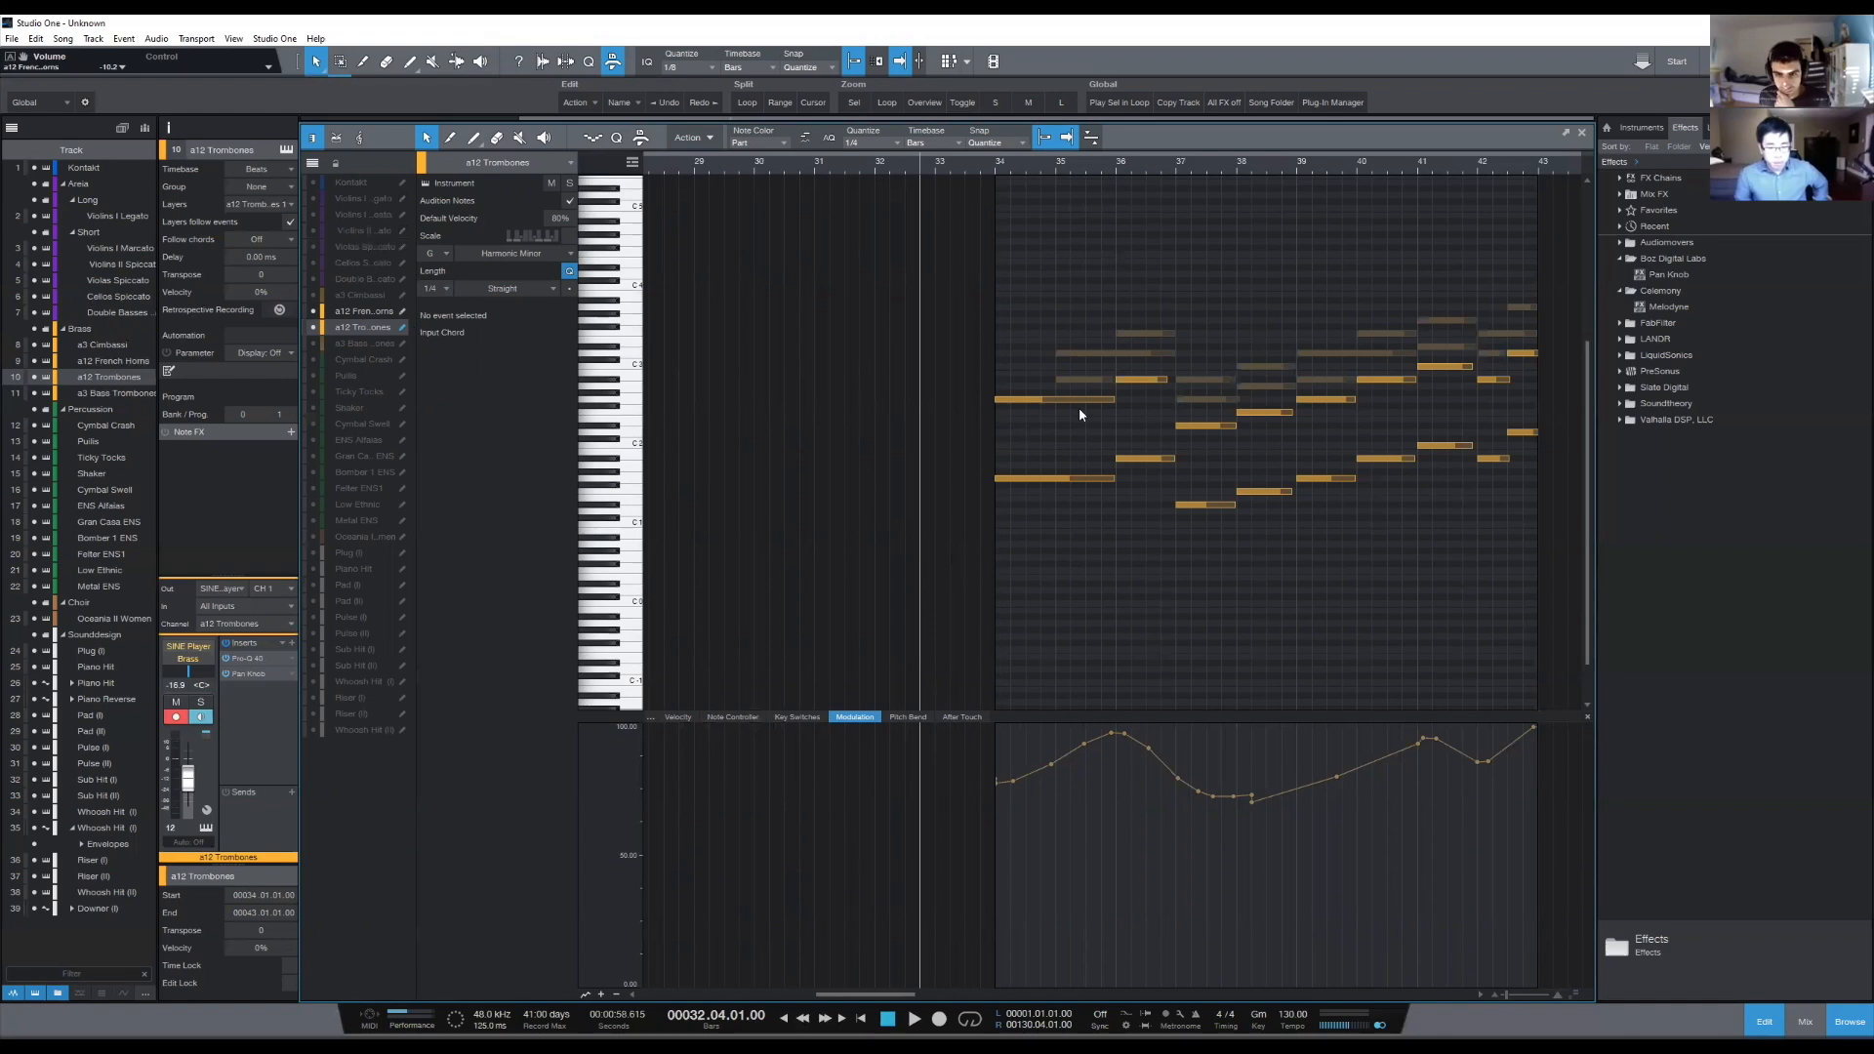
- Extend the first two a12 French Horns notes back to start at bar 34 and return to the arrangement
click(1072, 379)
drag(1057, 381, 997, 383)
click(1065, 557)
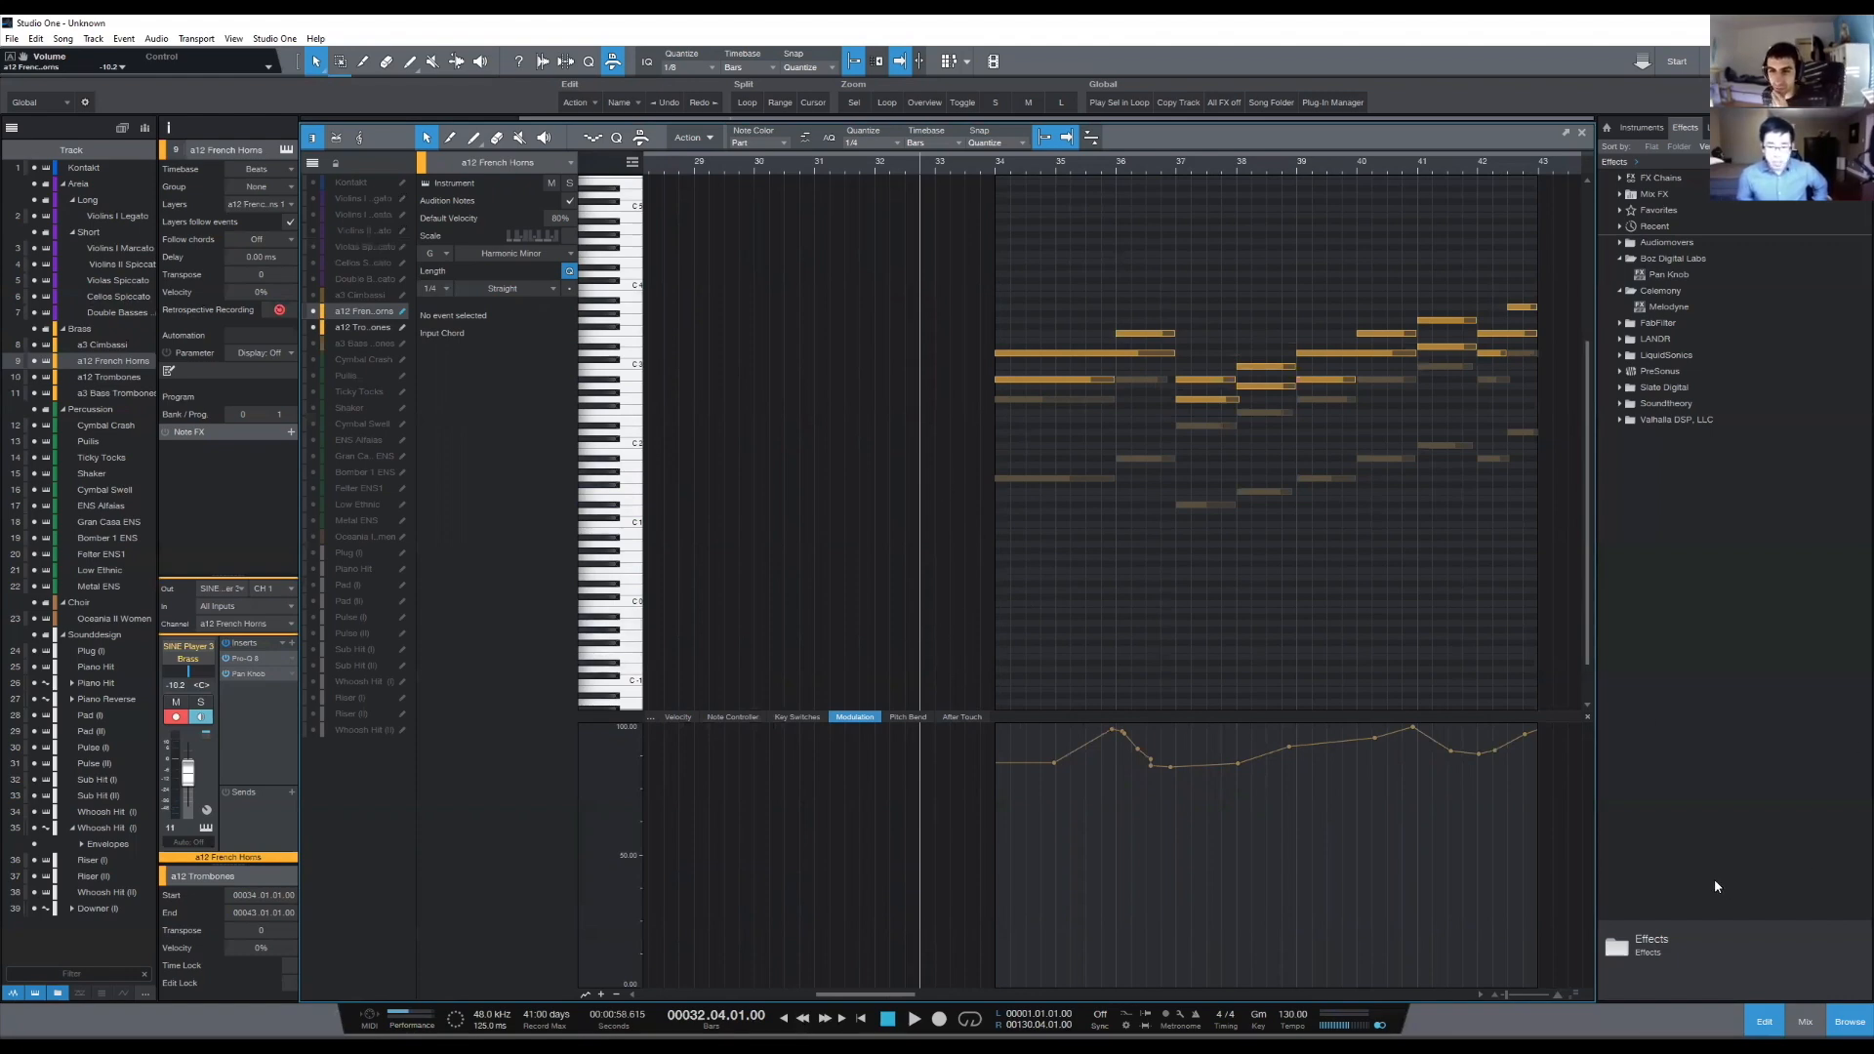
key(F2)
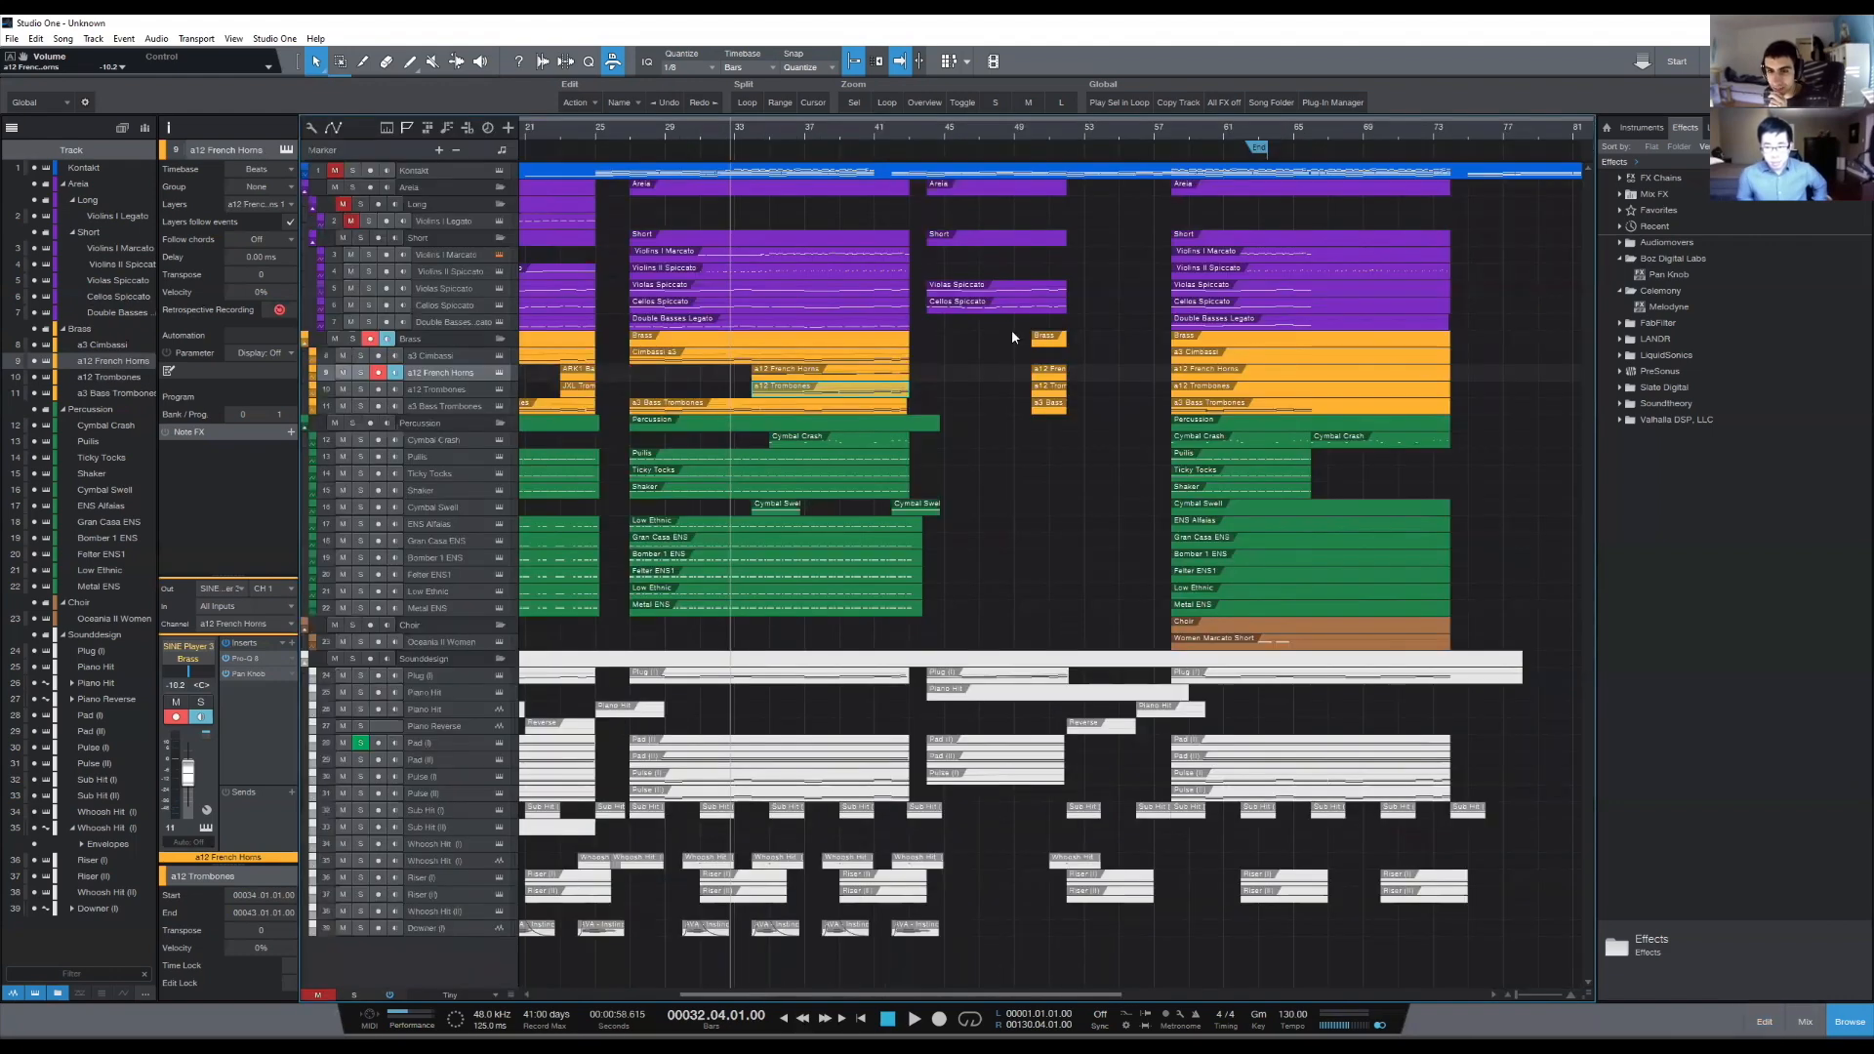
- Place the playhead at bar 26 beat 4 and examine the second section and the parts following it
click(625, 144)
key(e)
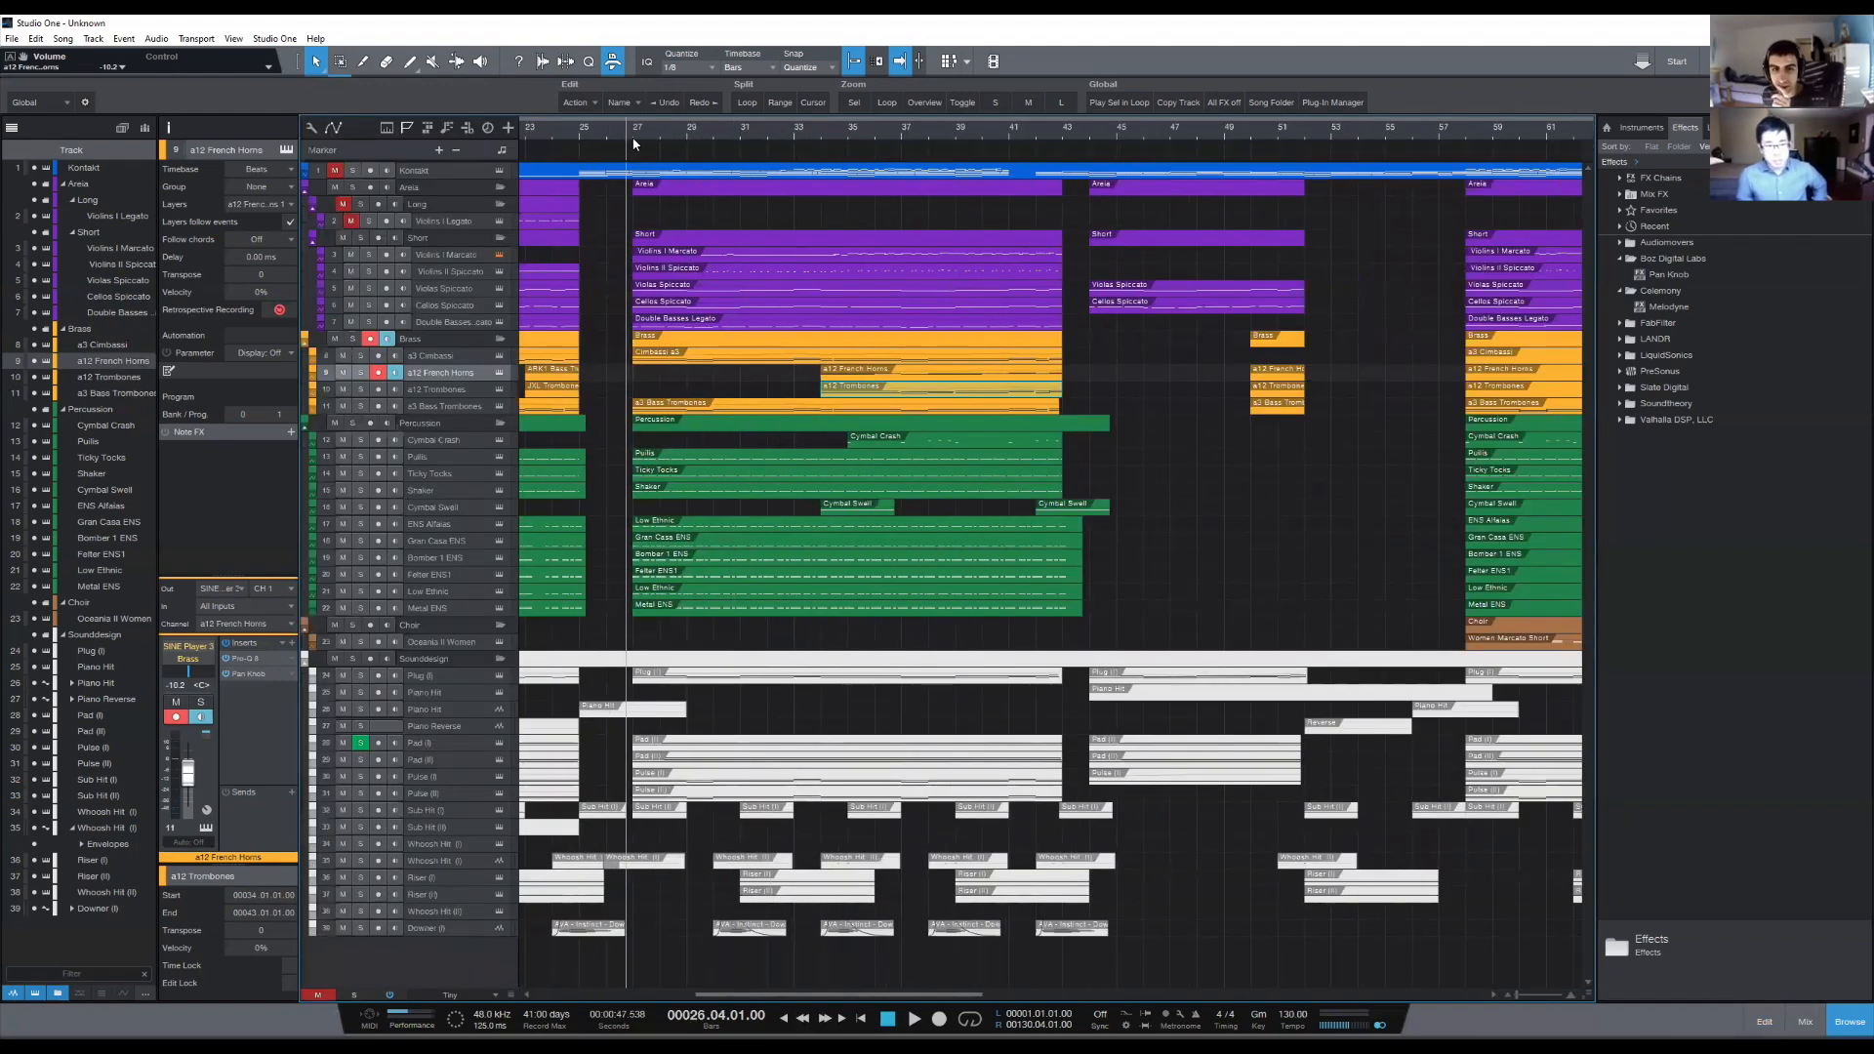
key(w)
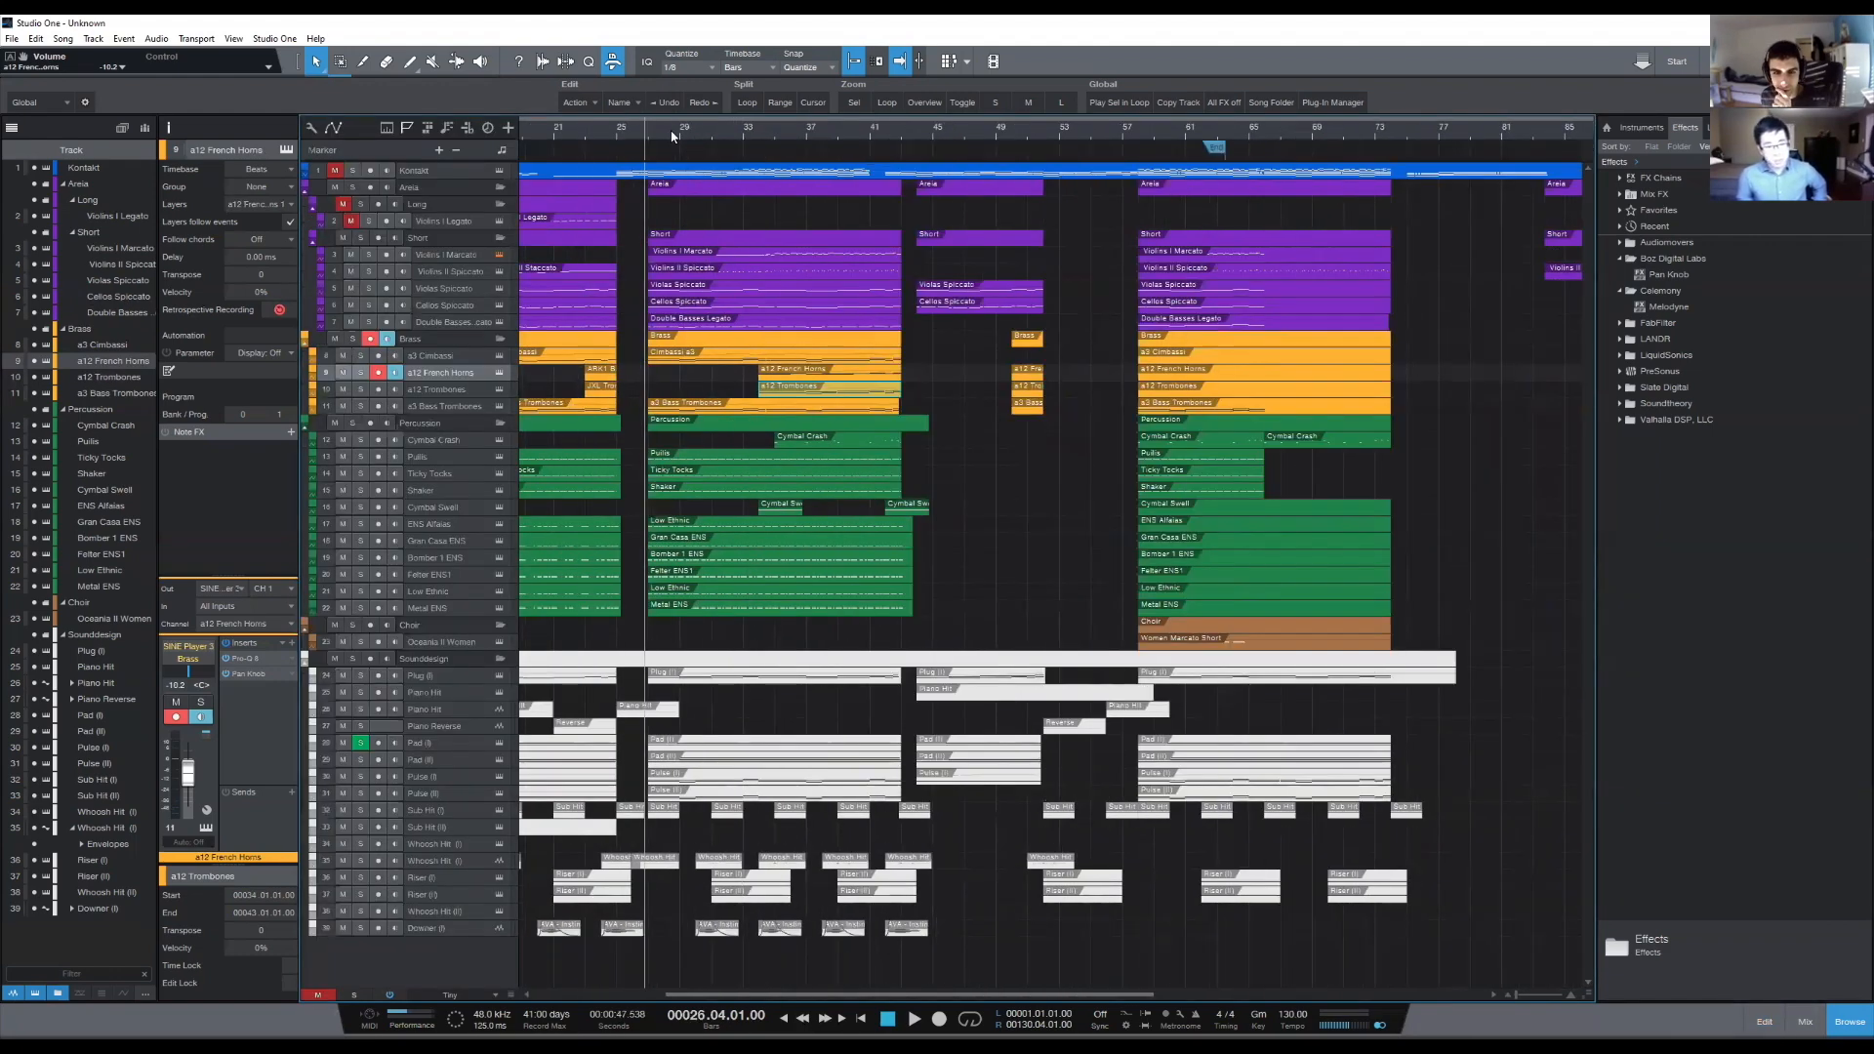
scroll(922, 131, up, 2)
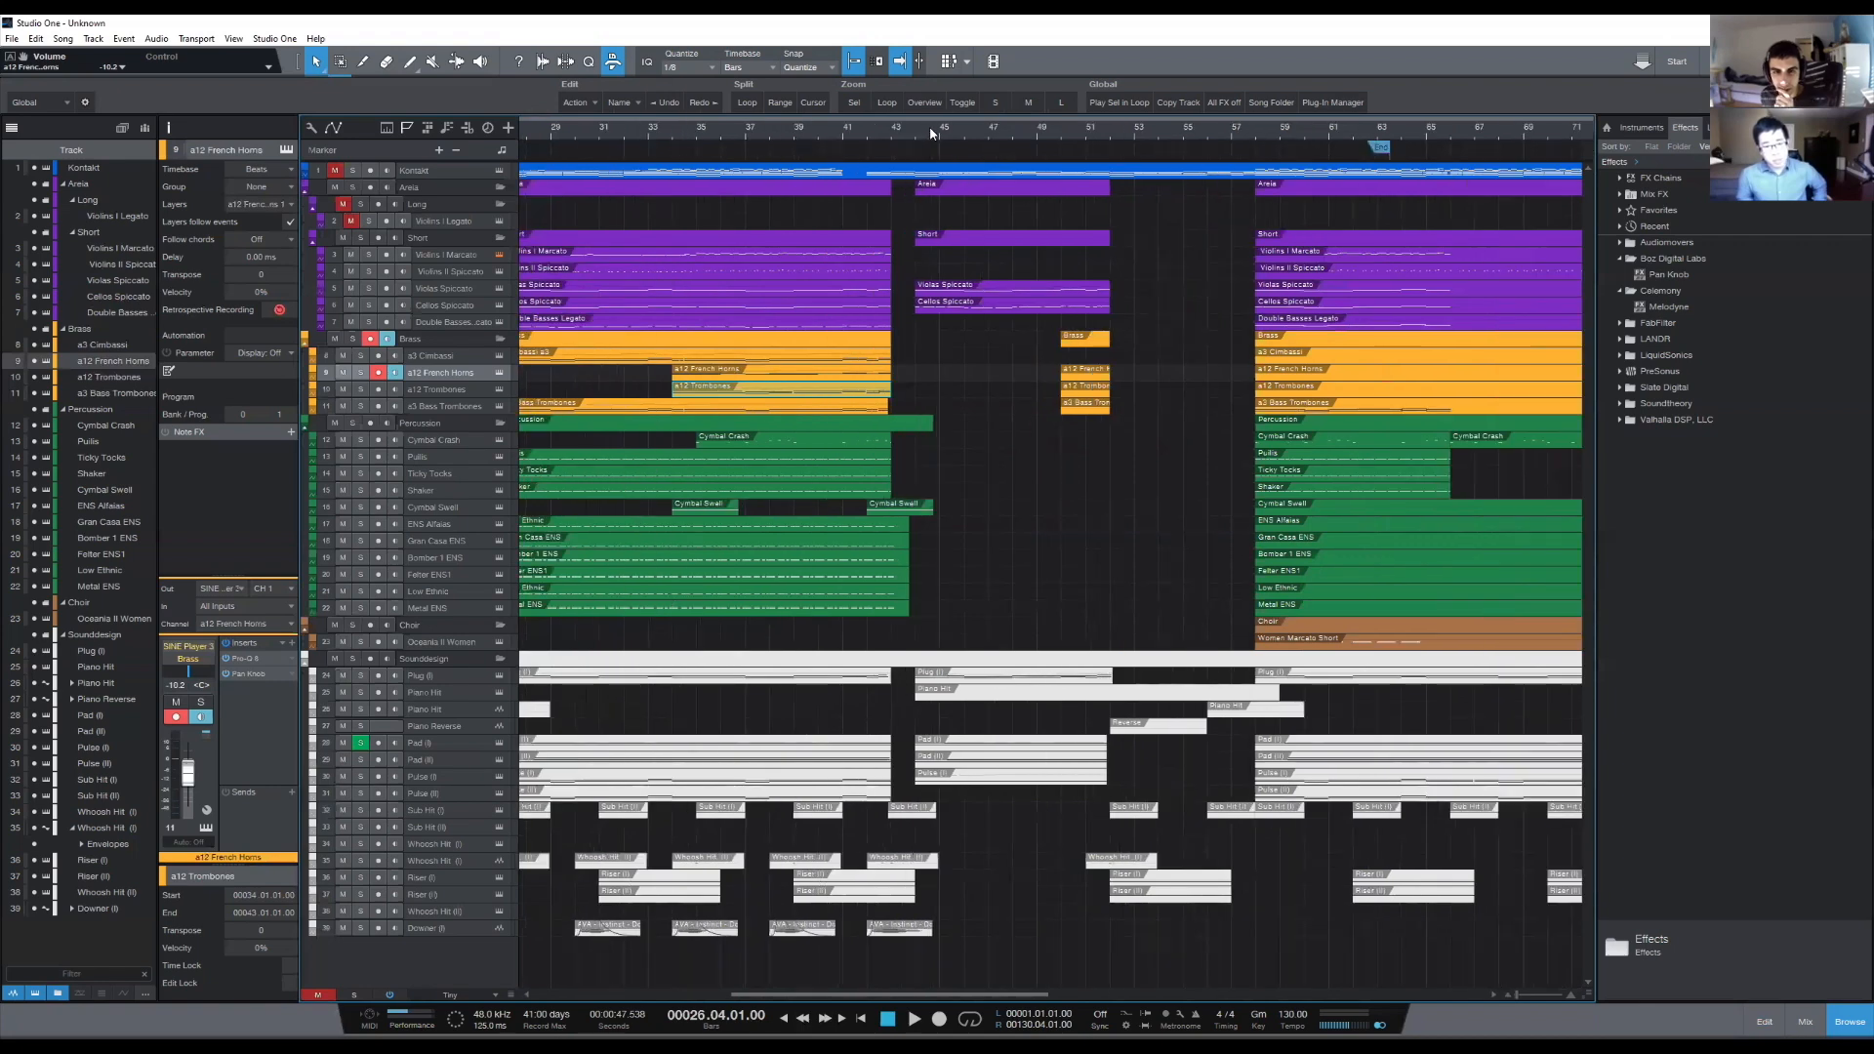
scroll(909, 127, down, 2)
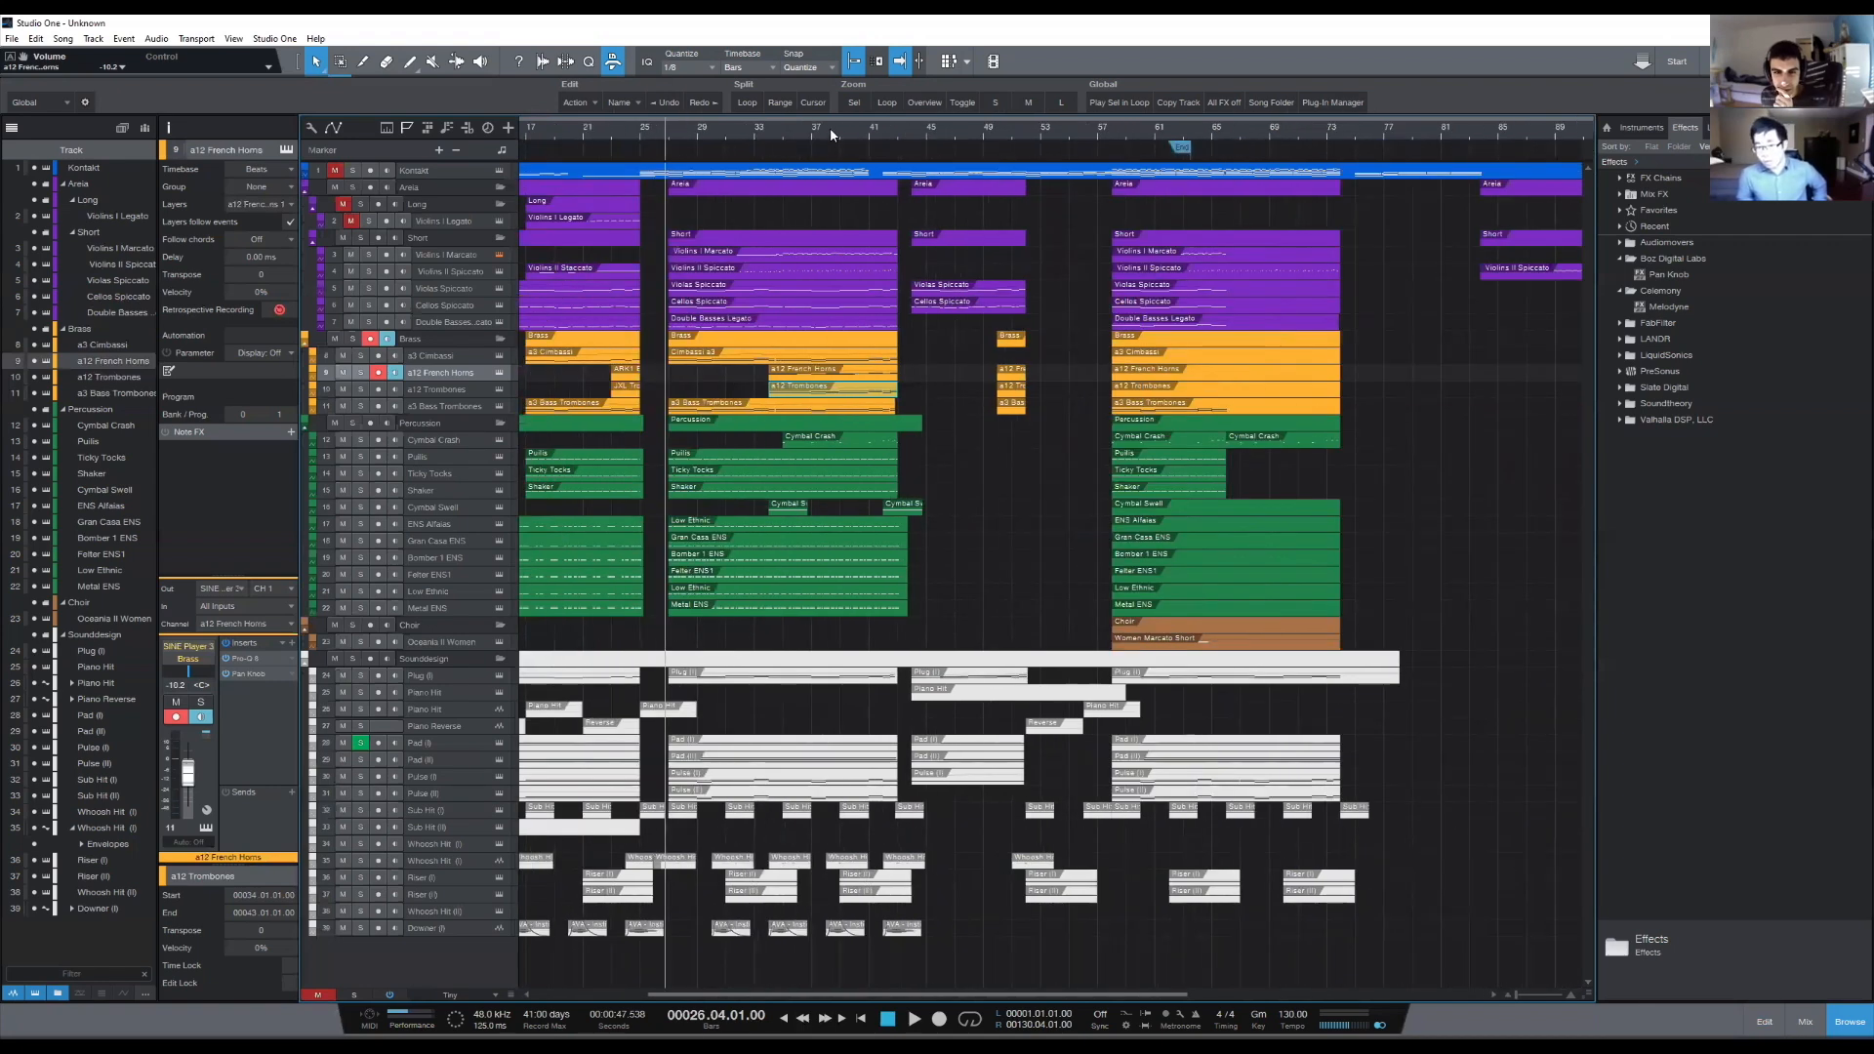
scroll(824, 131, up, 2)
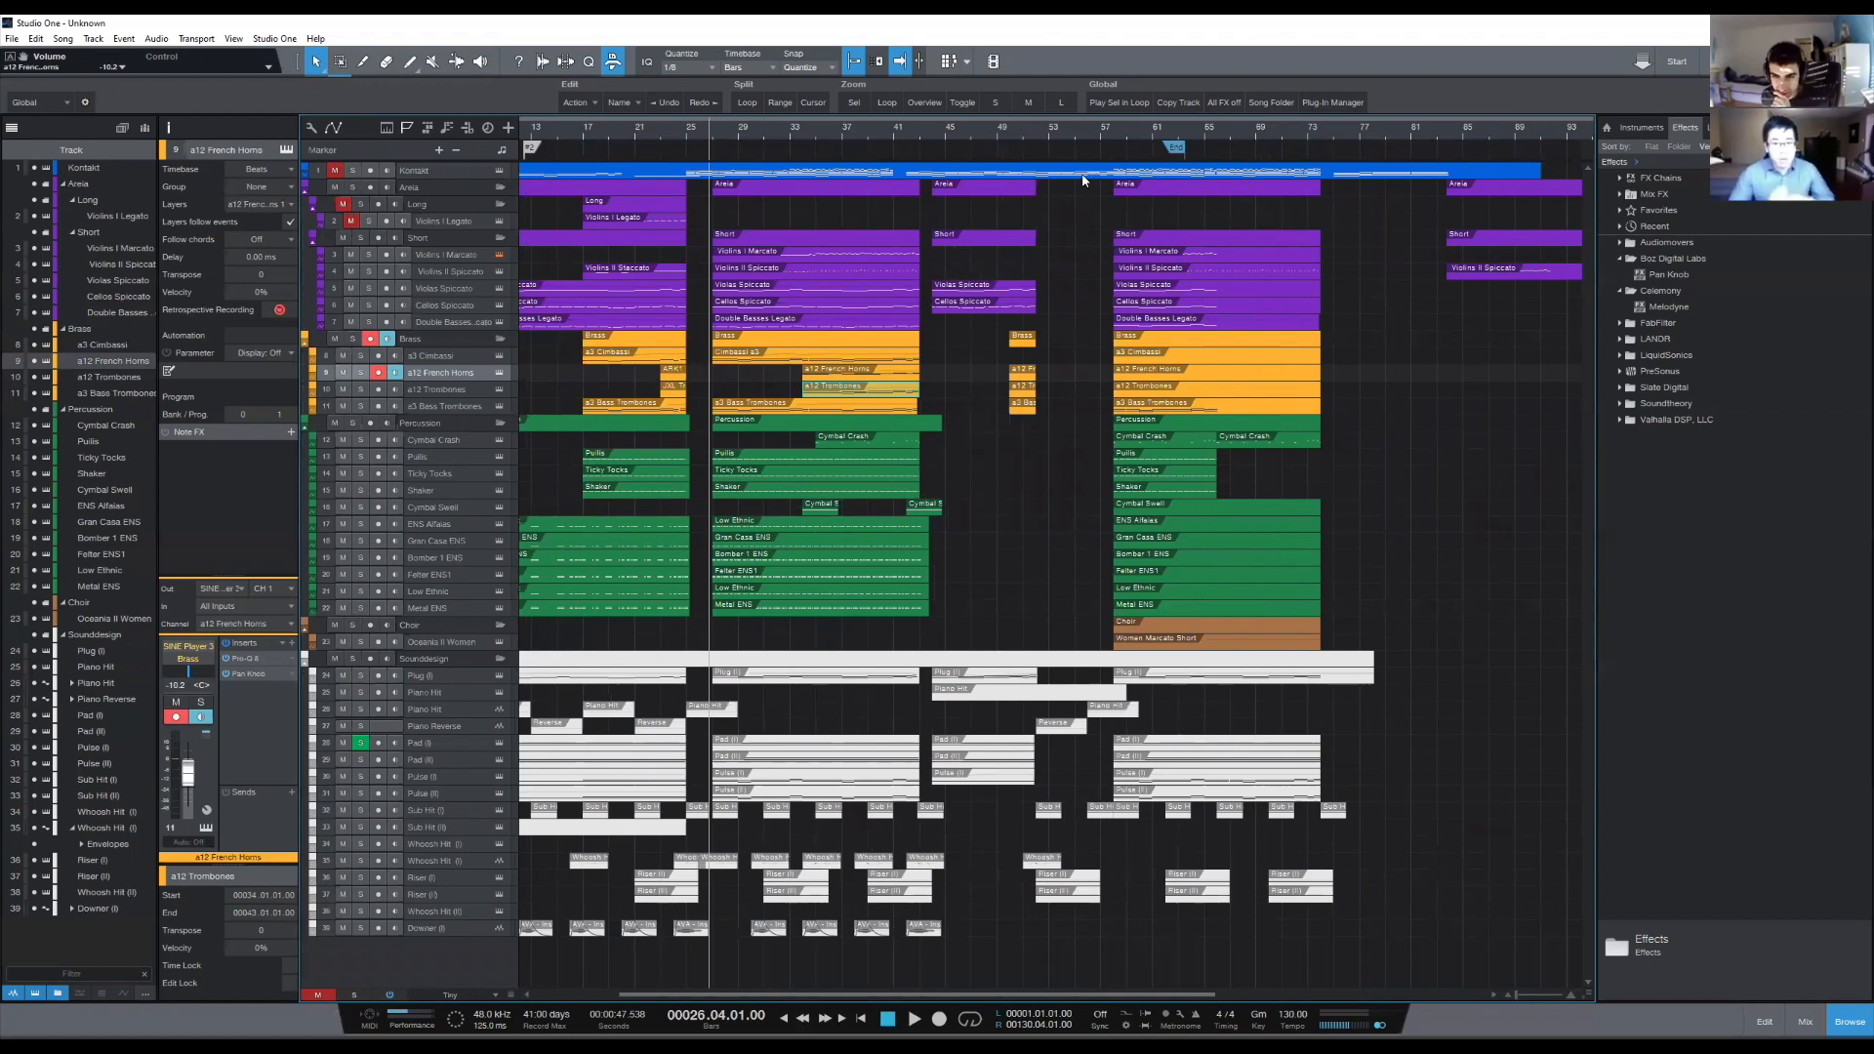
- Place the playhead at bar 57, just before the final section, and select the Women Marcato Short choir event
click(1102, 127)
scroll(1122, 143, up, 3)
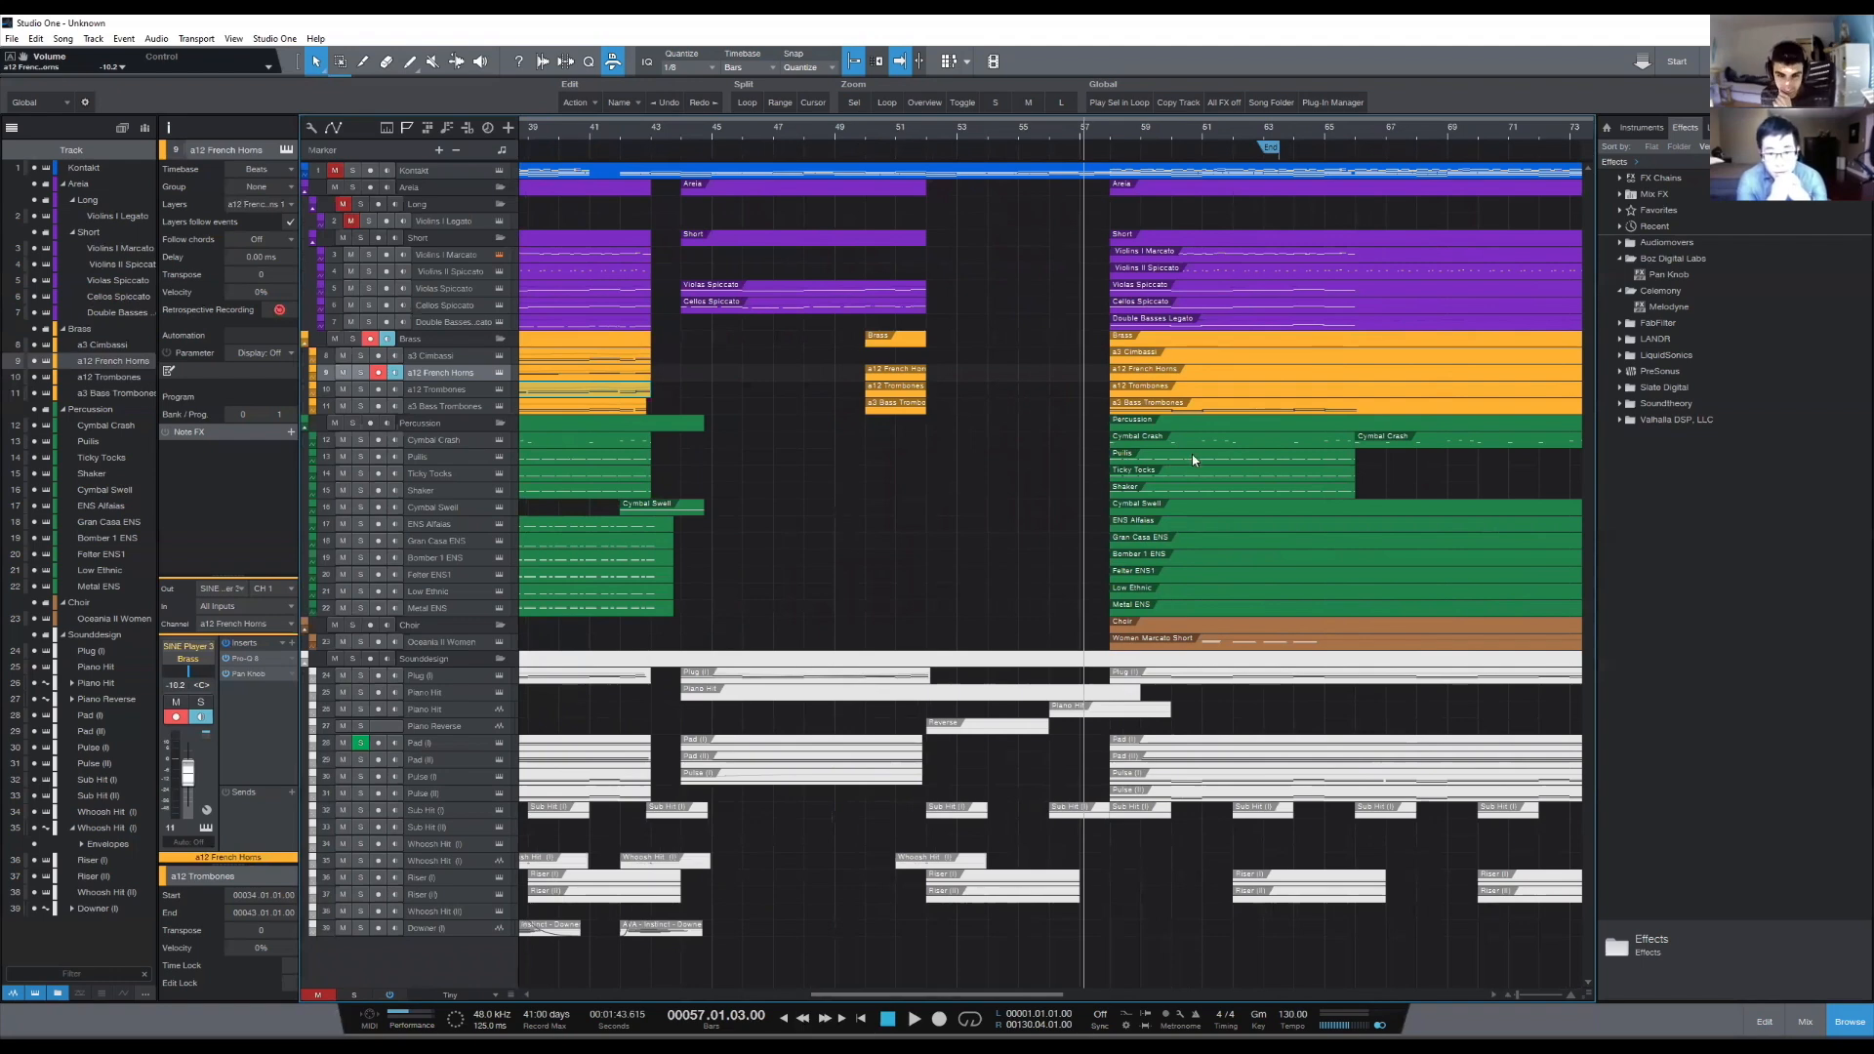
click(1162, 641)
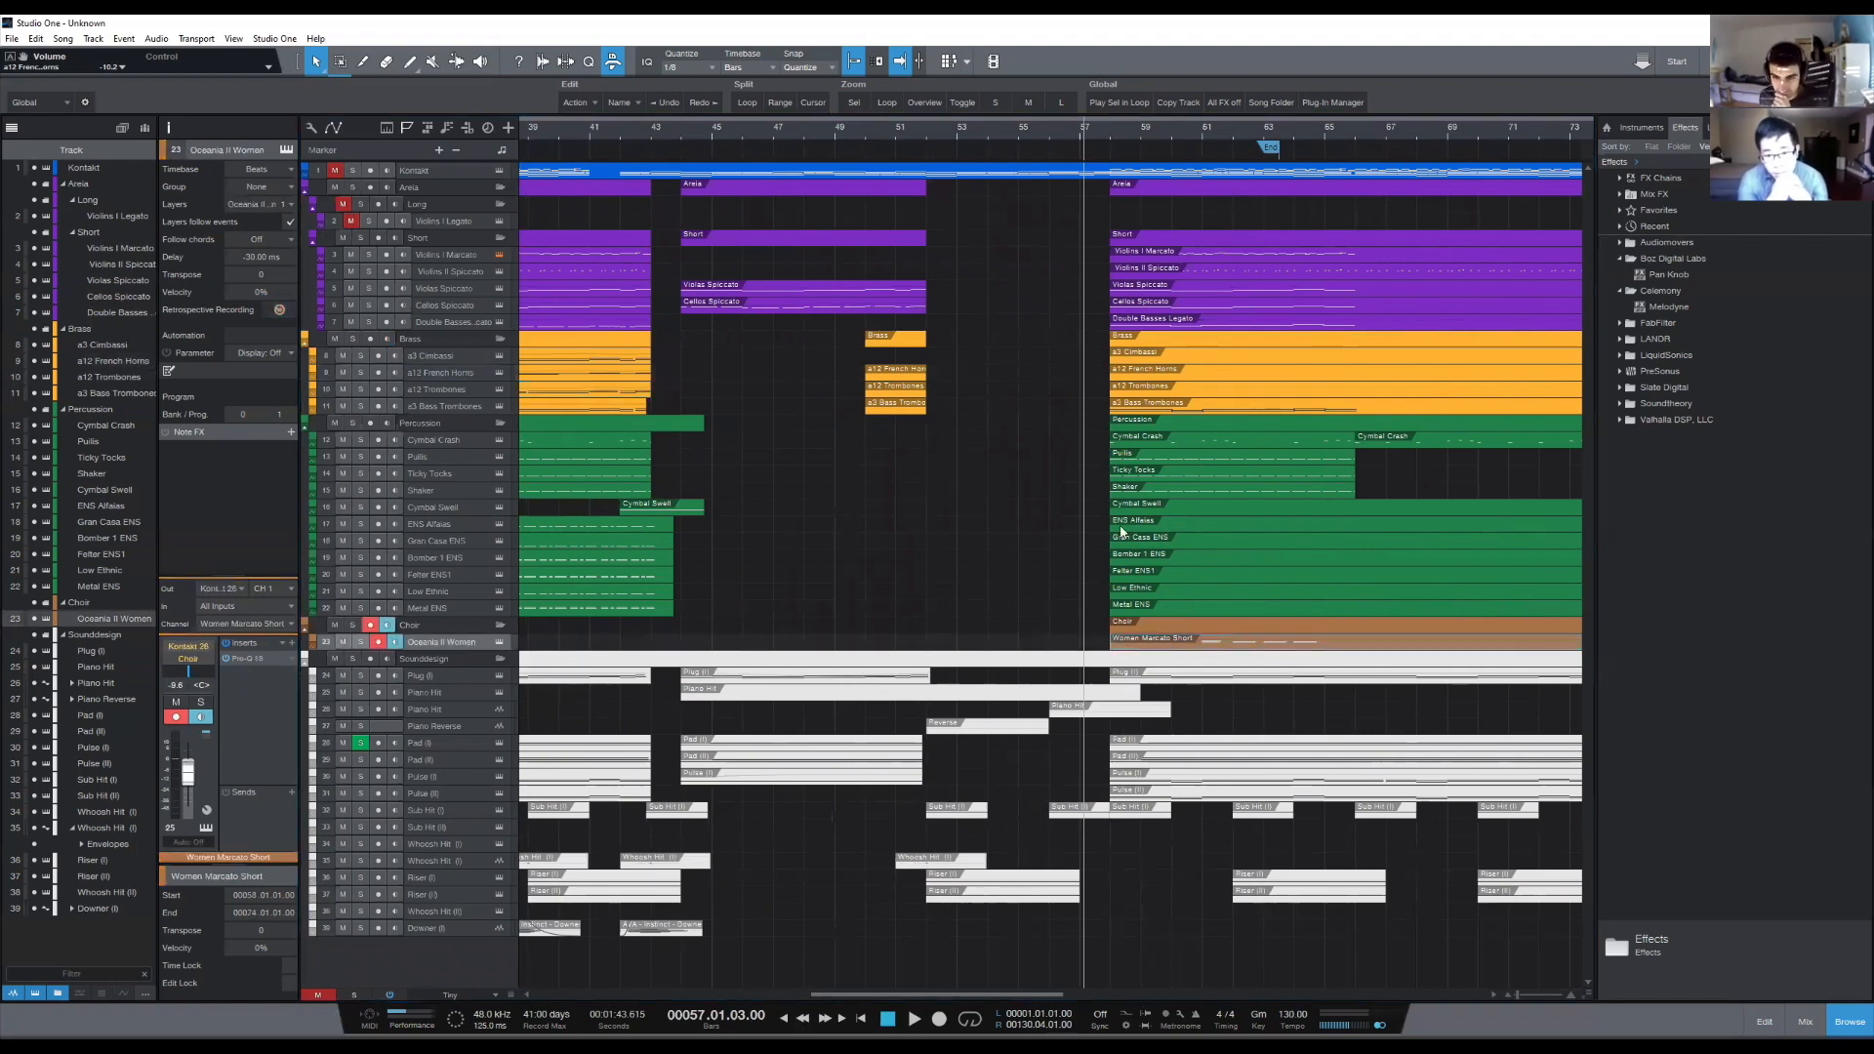
- Add one instrument track named High Sus inside the Long strings folder and colour it purple like the other strings
right_click(450, 208)
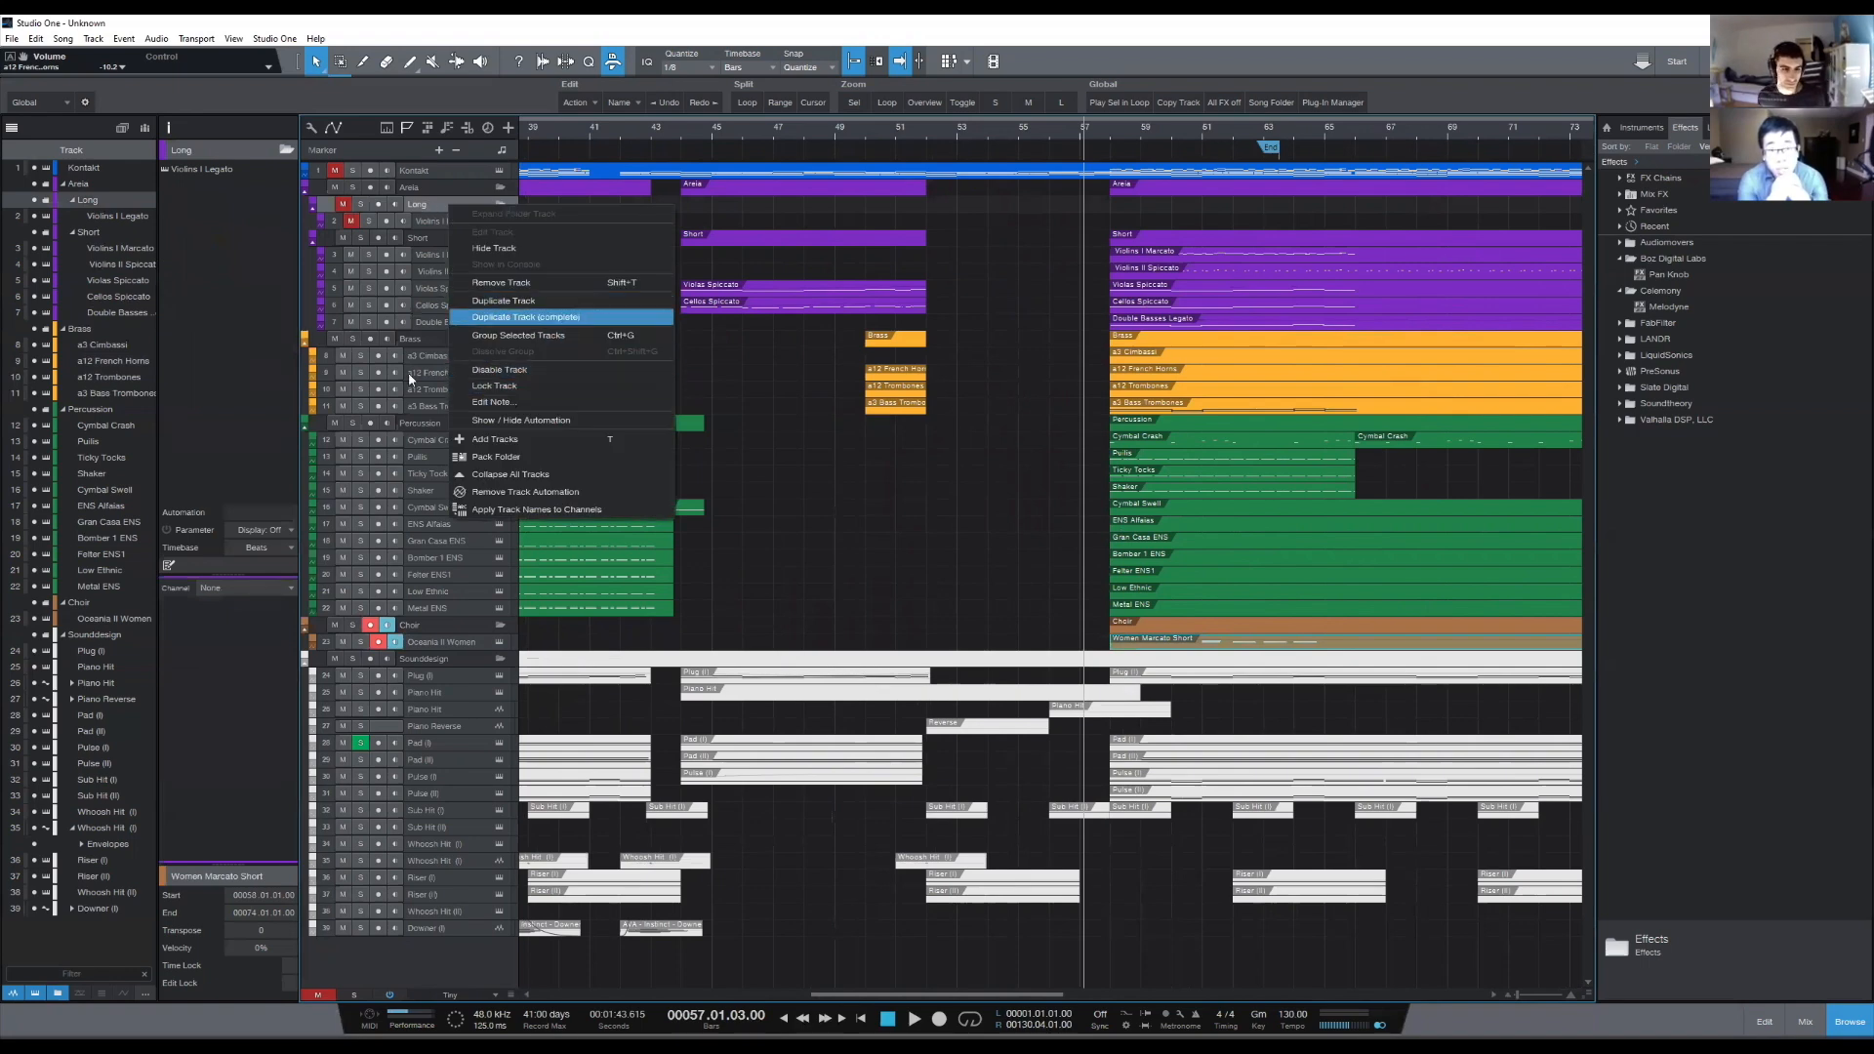
right_click(436, 960)
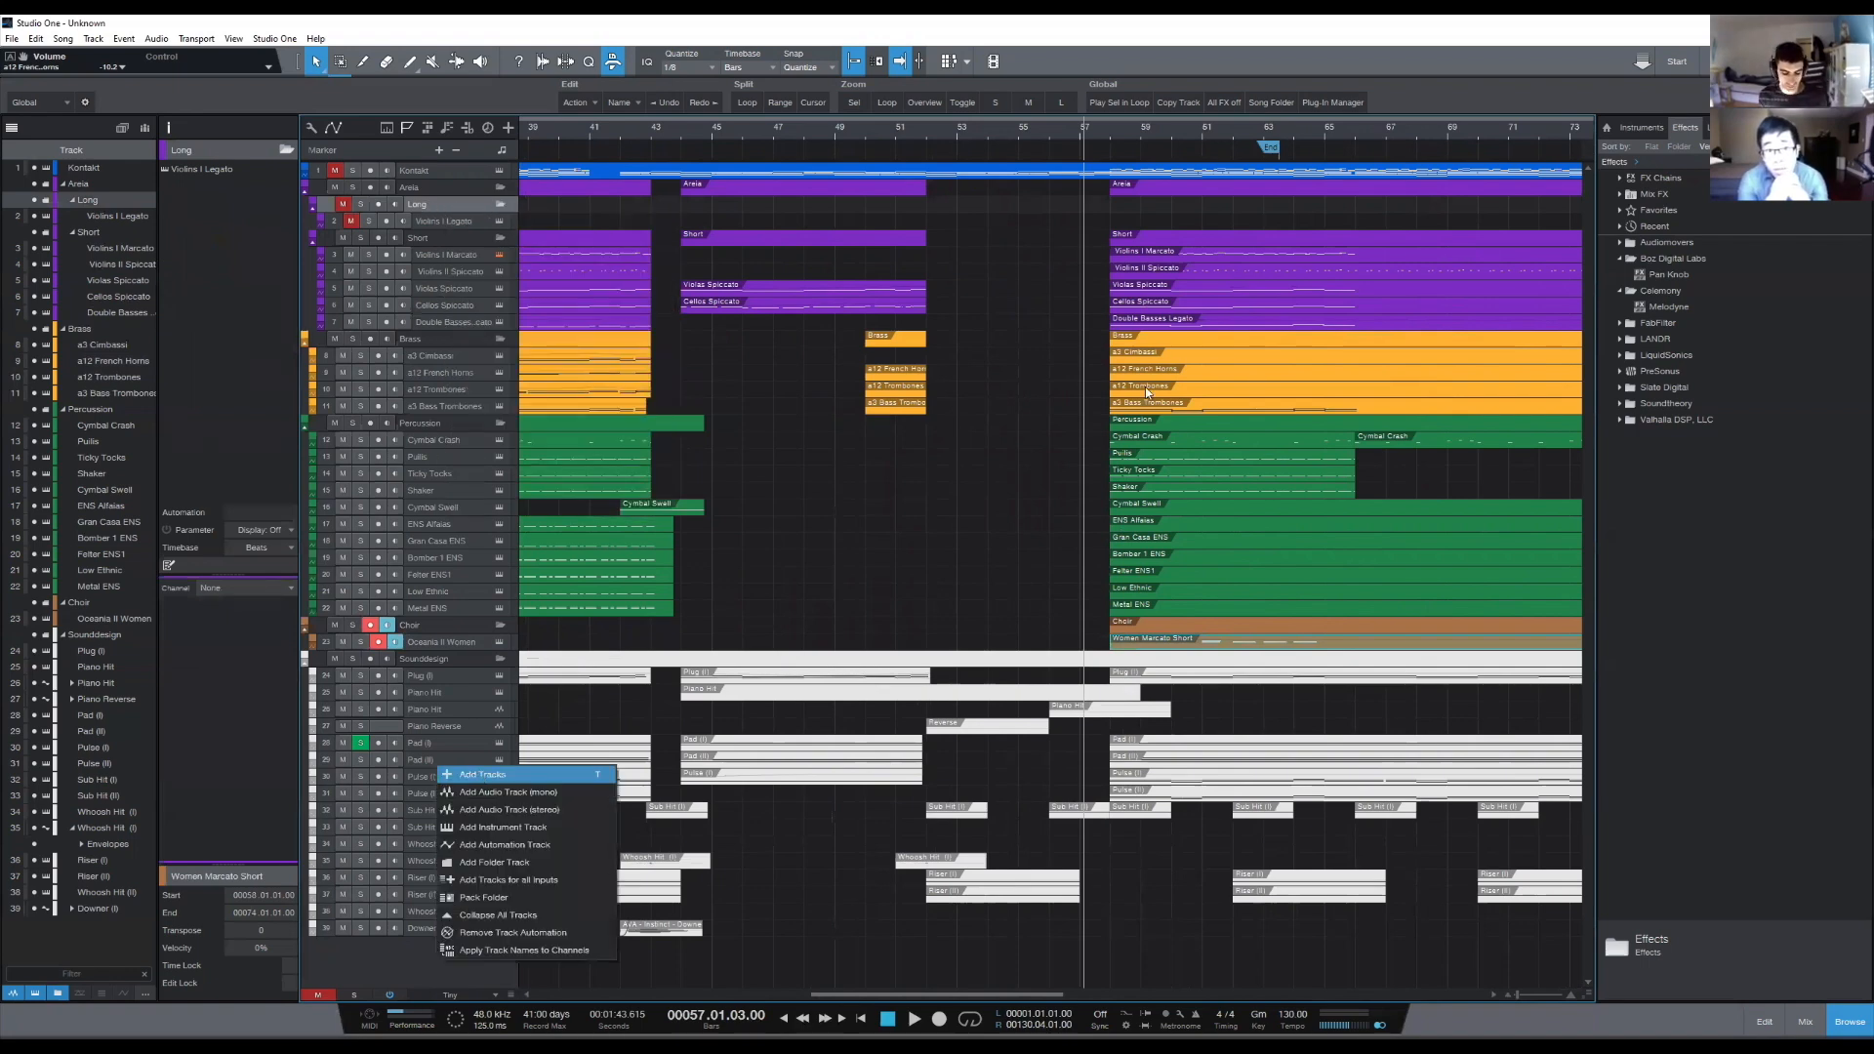
click(482, 775)
text(High Sus)
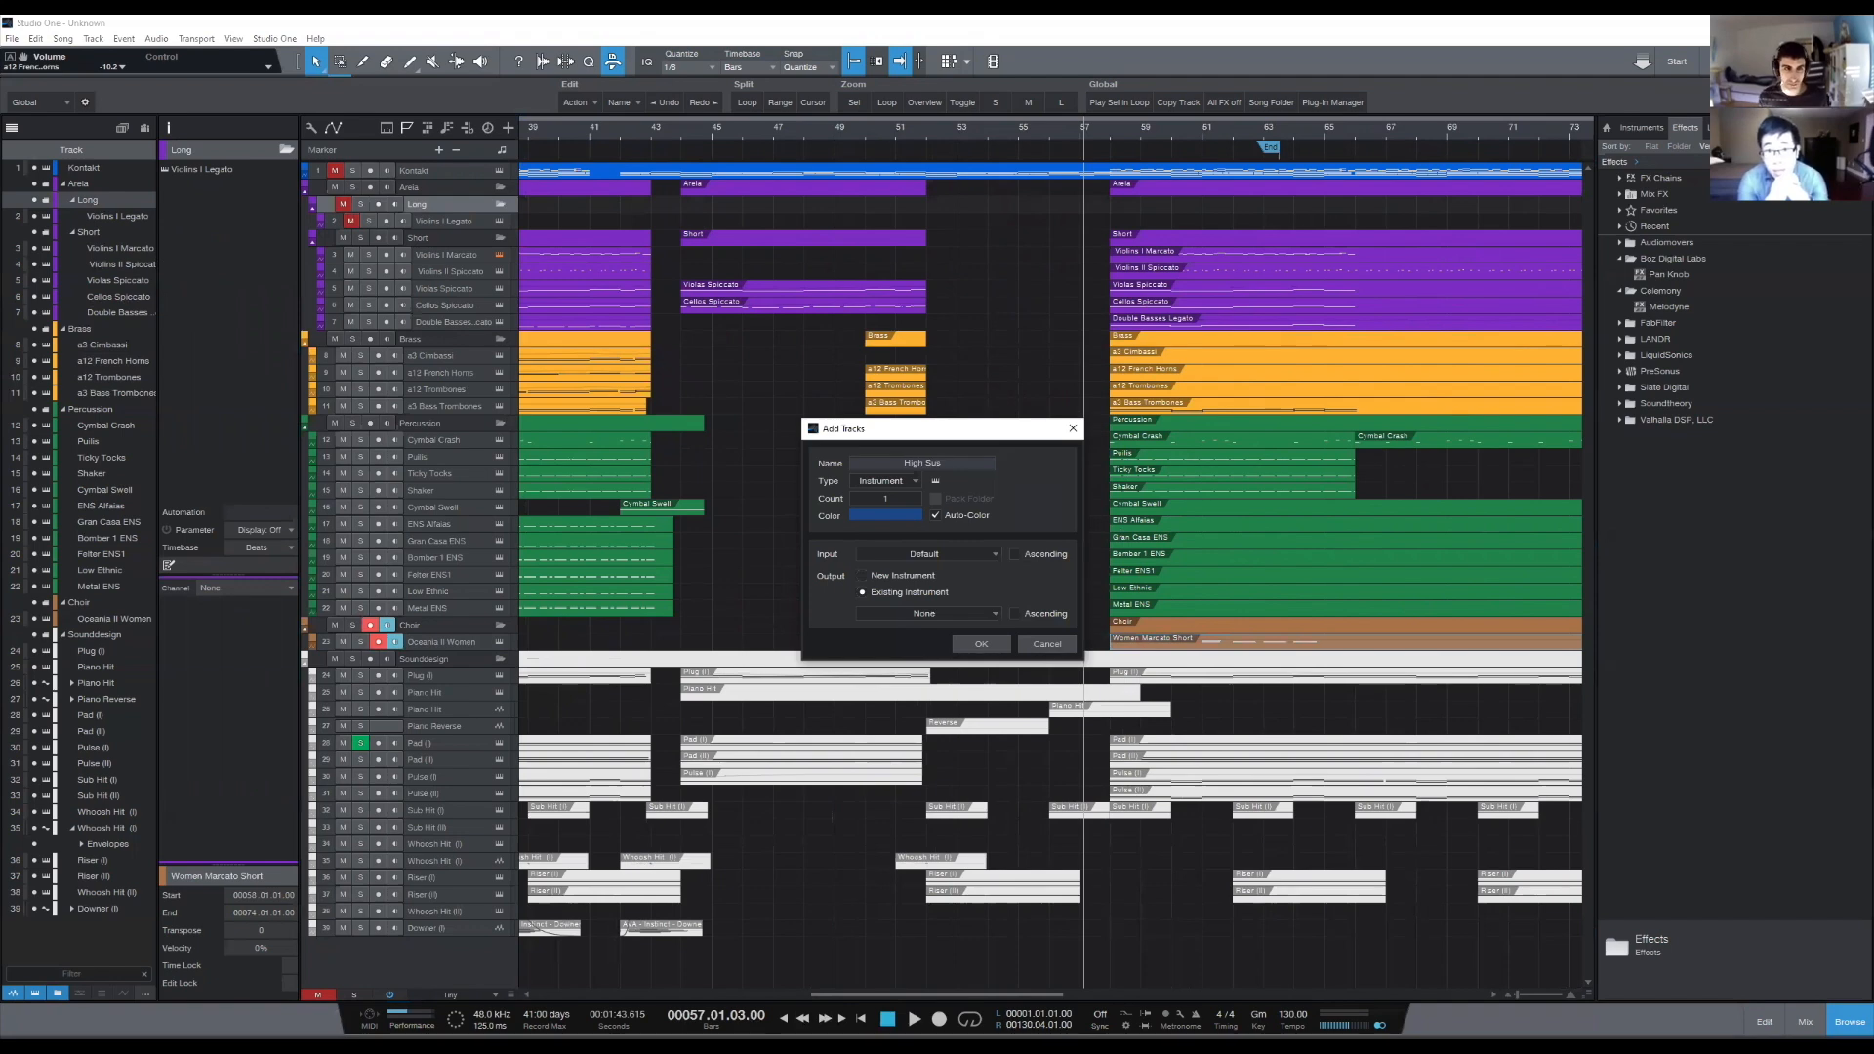
key(Return)
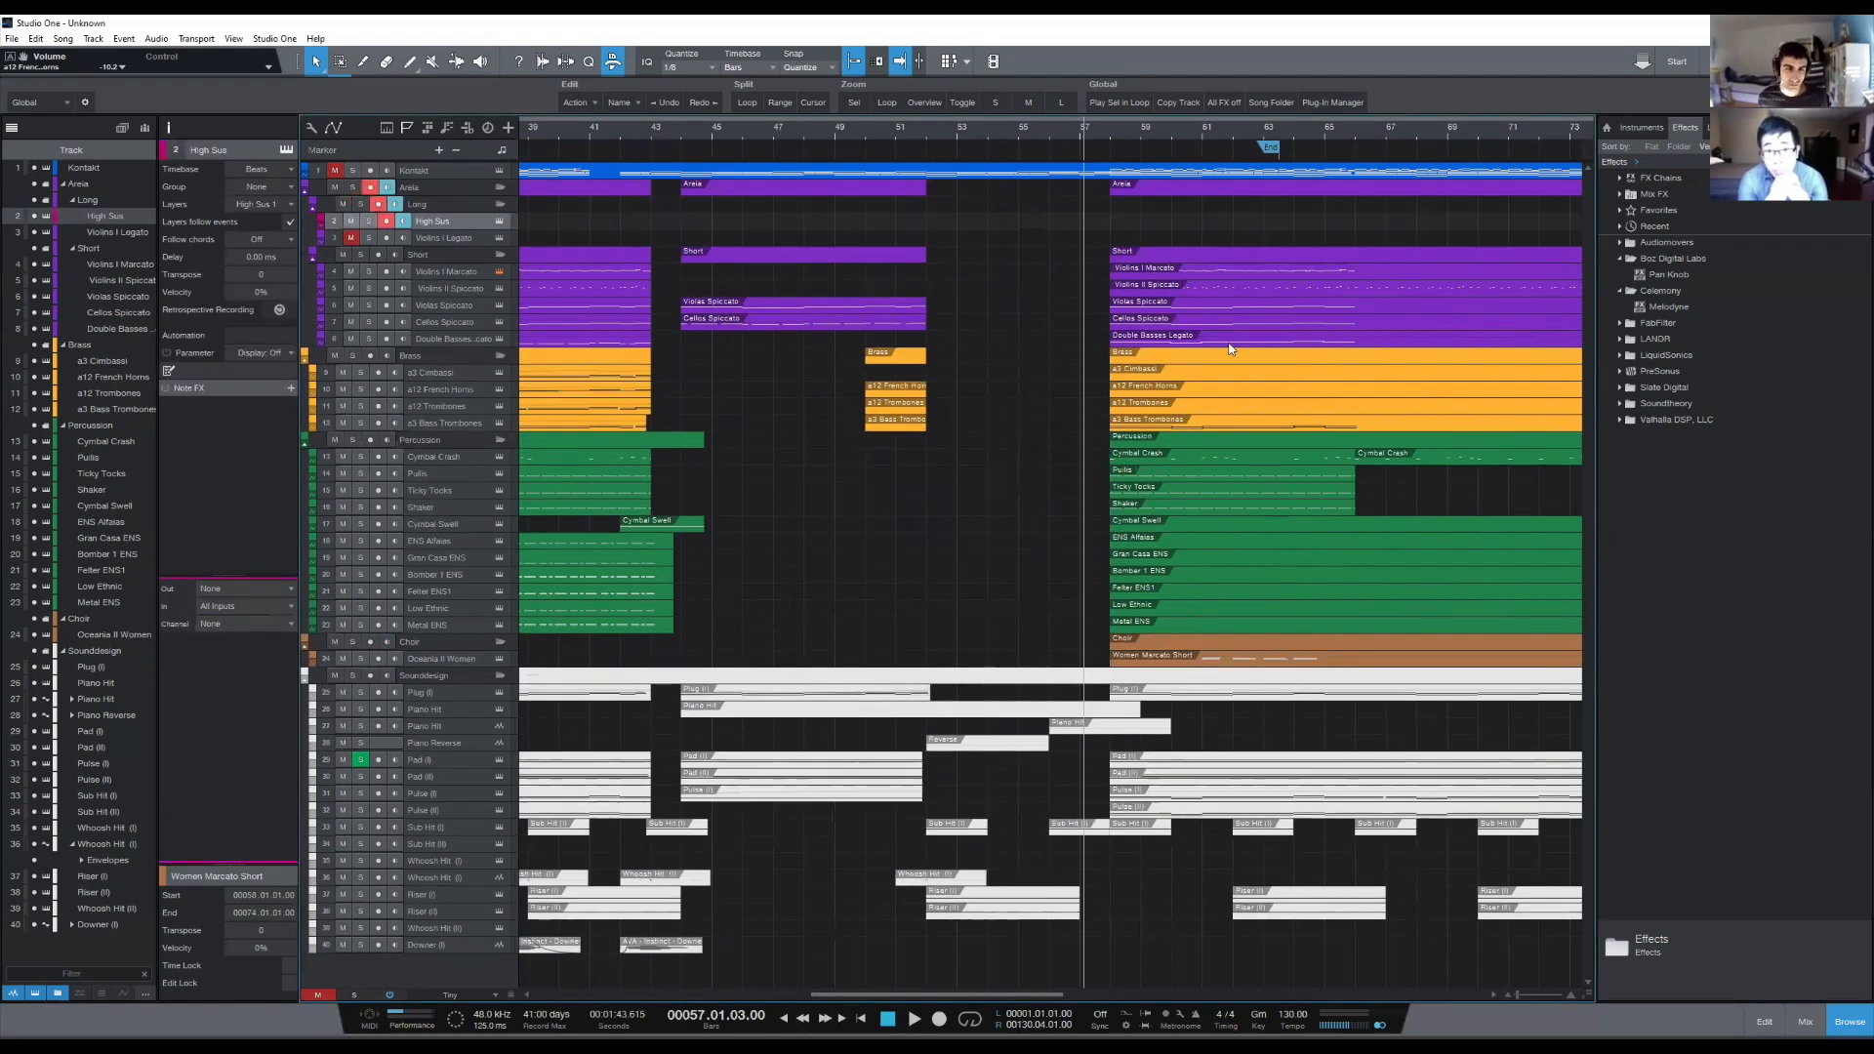
click(322, 220)
click(471, 324)
- Open the Violas Spiccato event at bar 58 and show the Cellos Spiccato and Double Basses notes behind it
scroll(1228, 125, down, 2)
scroll(1210, 128, up, 3)
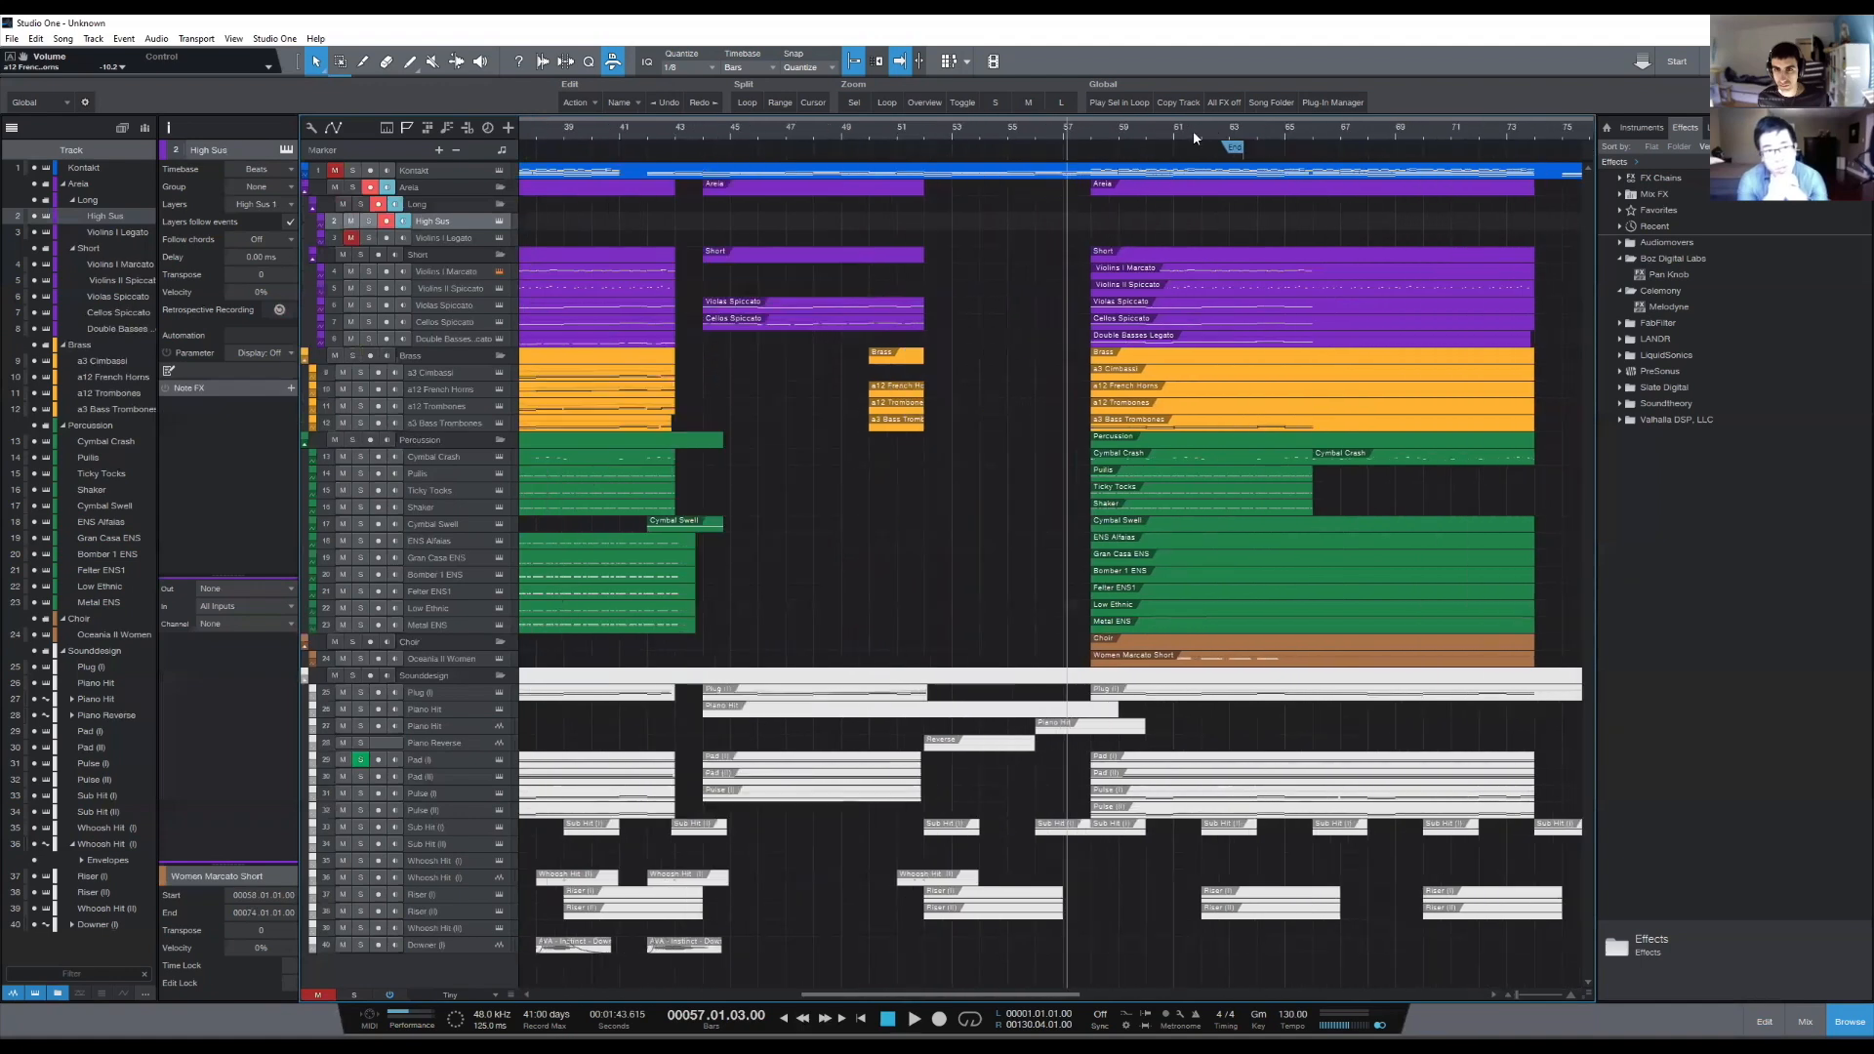
click(1086, 307)
double_click(1070, 311)
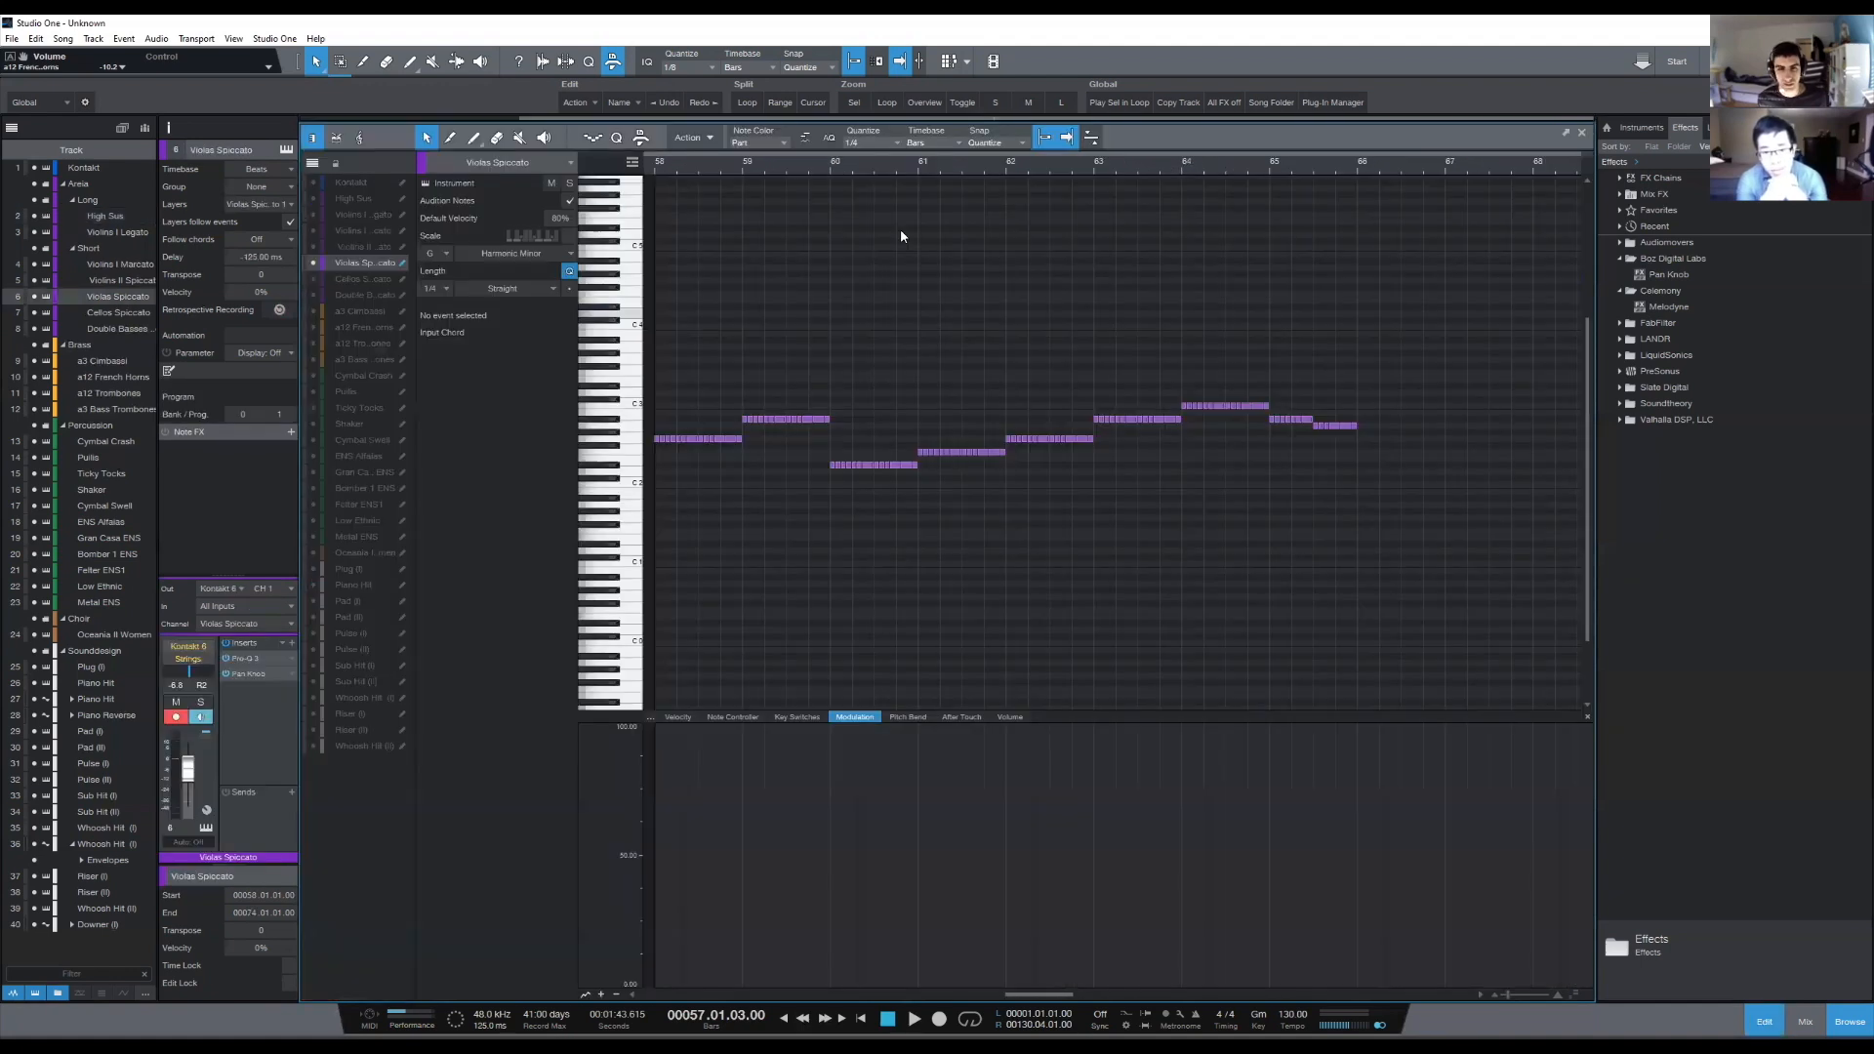
scroll(886, 173, down, 3)
drag(1118, 318, 798, 546)
click(968, 589)
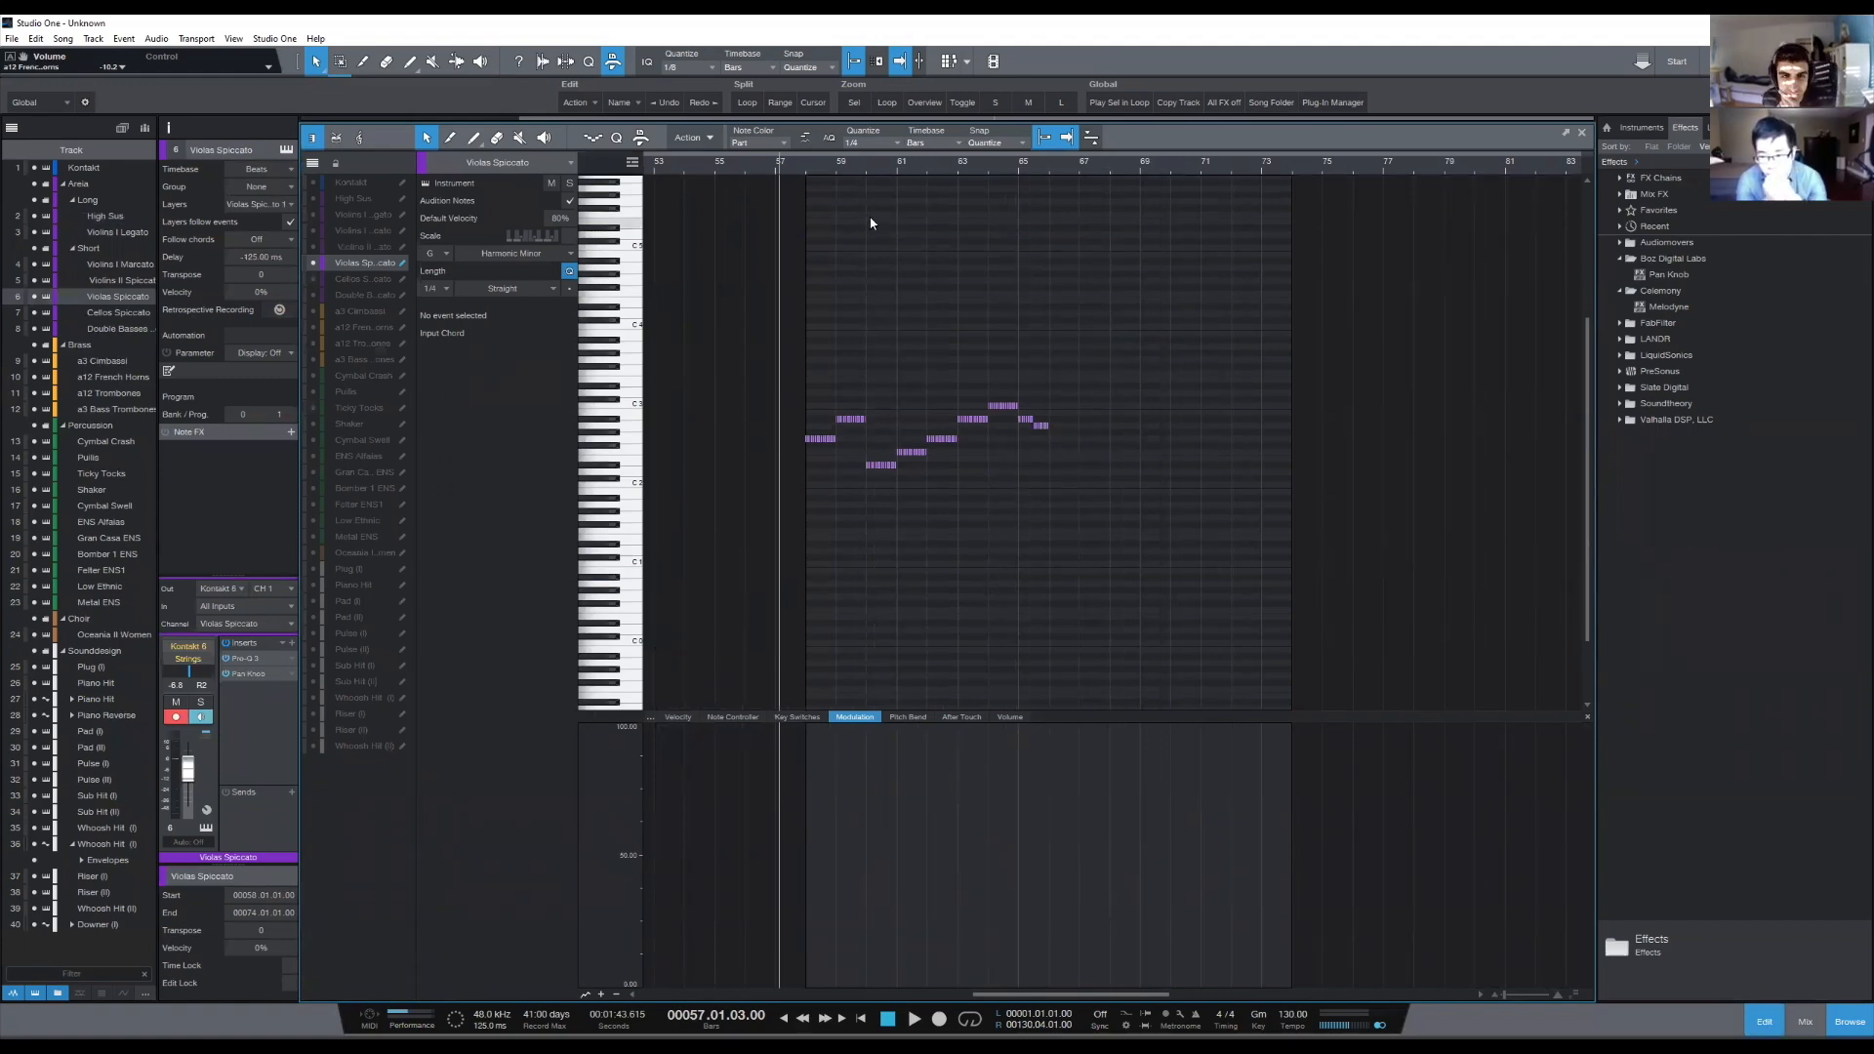
scroll(812, 168, up, 4)
click(313, 279)
click(313, 295)
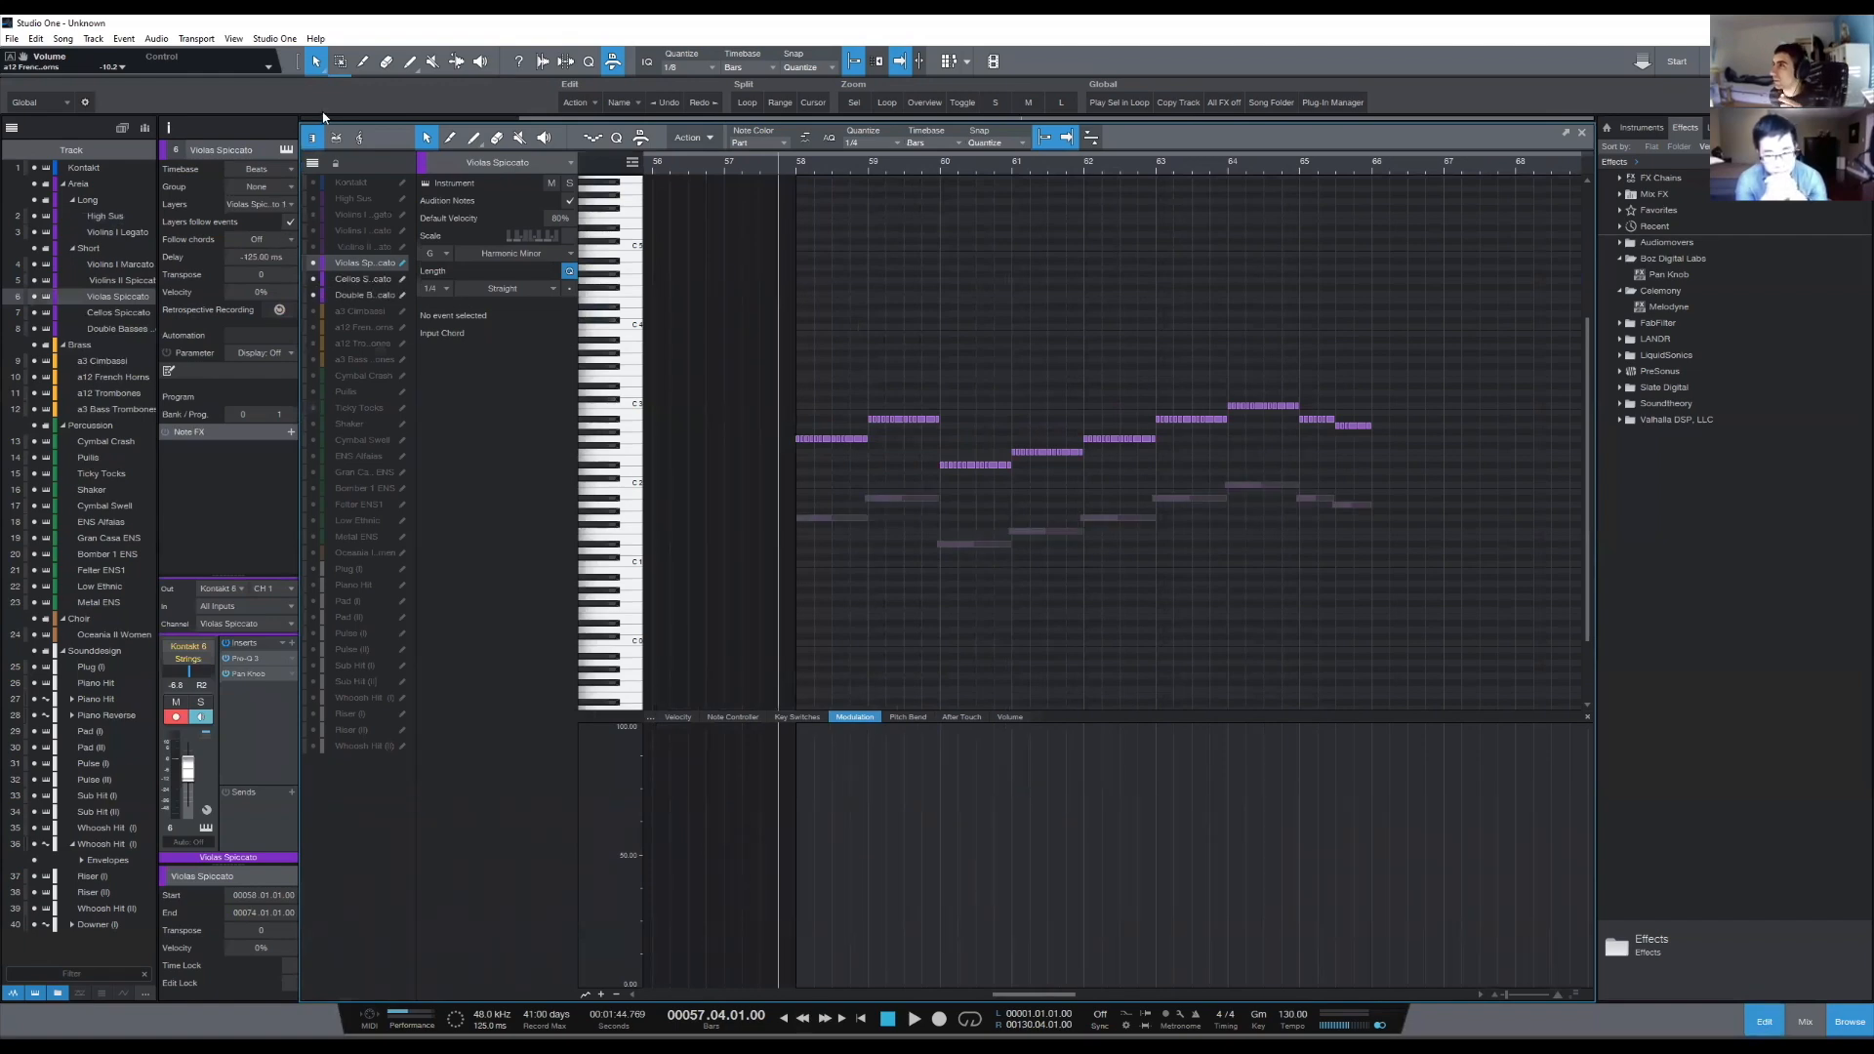
- Compare the Violas Spiccato notes with the Cellos and Double Basses notes across bars 58 to 66
drag(758, 311, 1430, 639)
click(1433, 642)
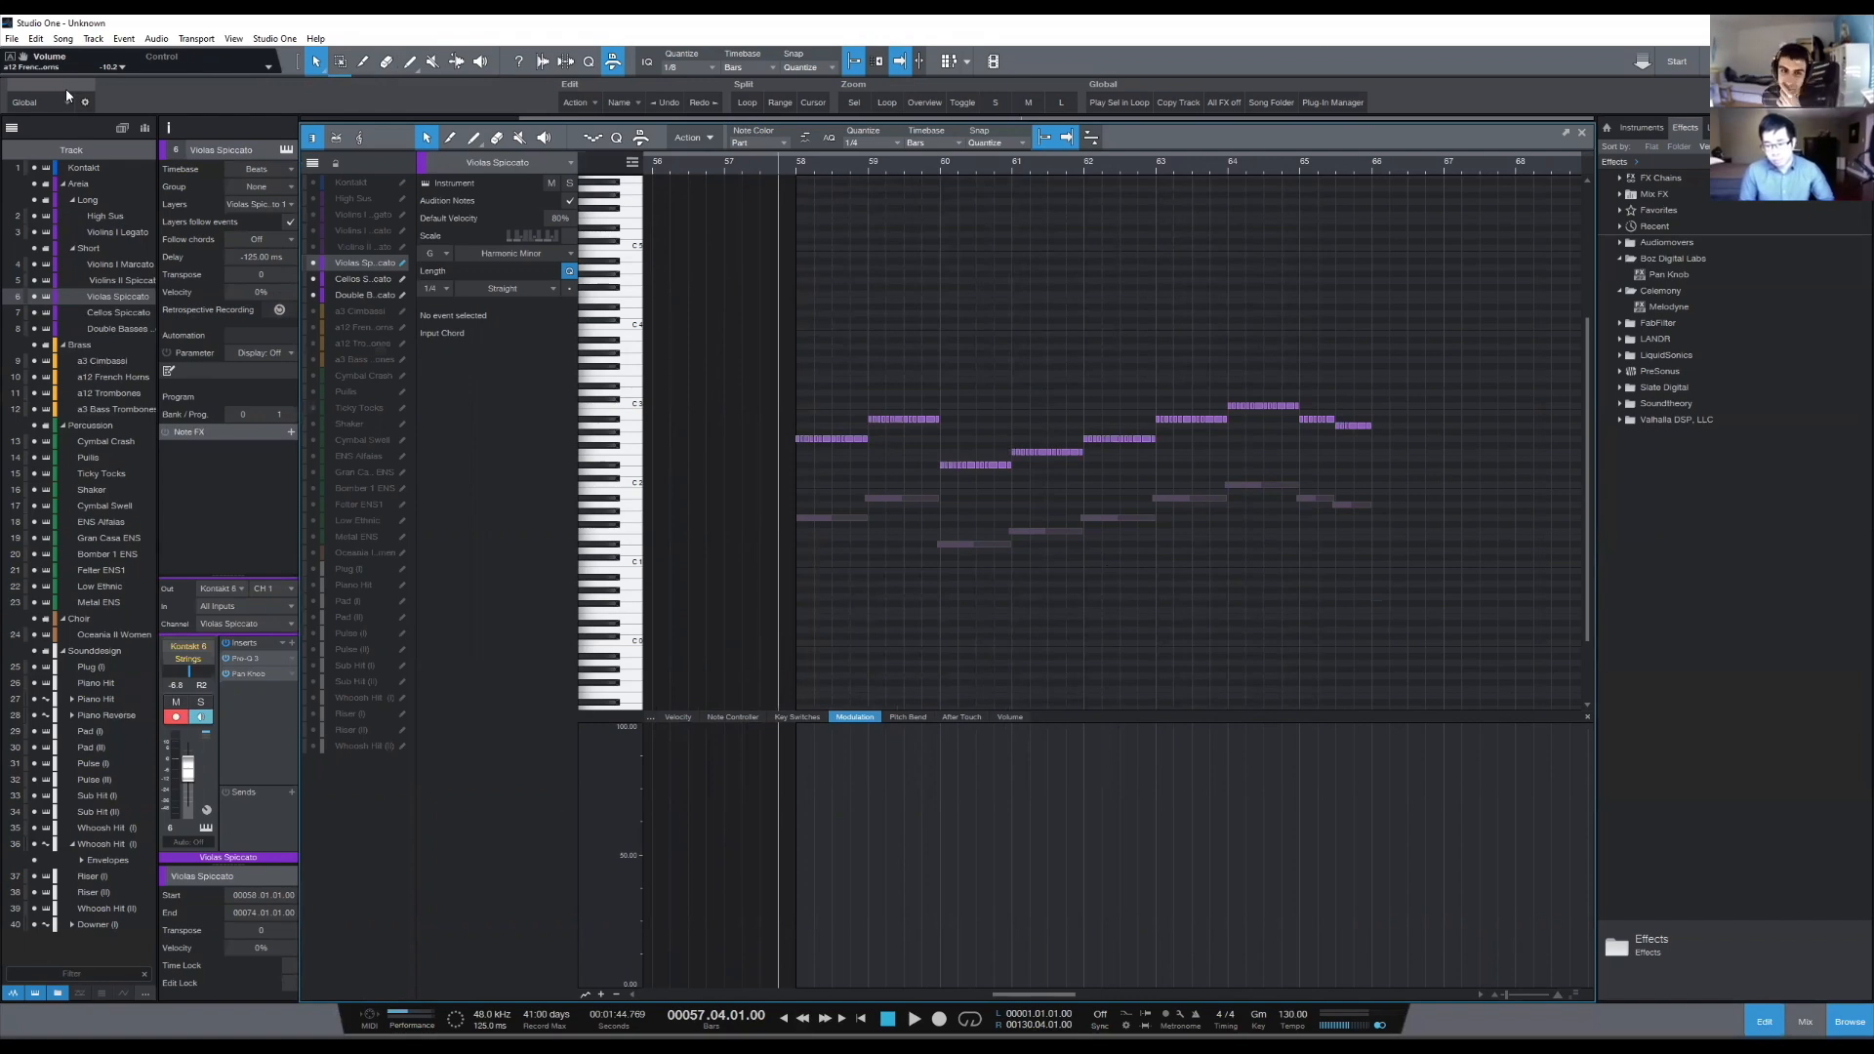
scroll(787, 161, up, 5)
scroll(786, 161, down, 3)
drag(768, 356, 1581, 644)
click(810, 478)
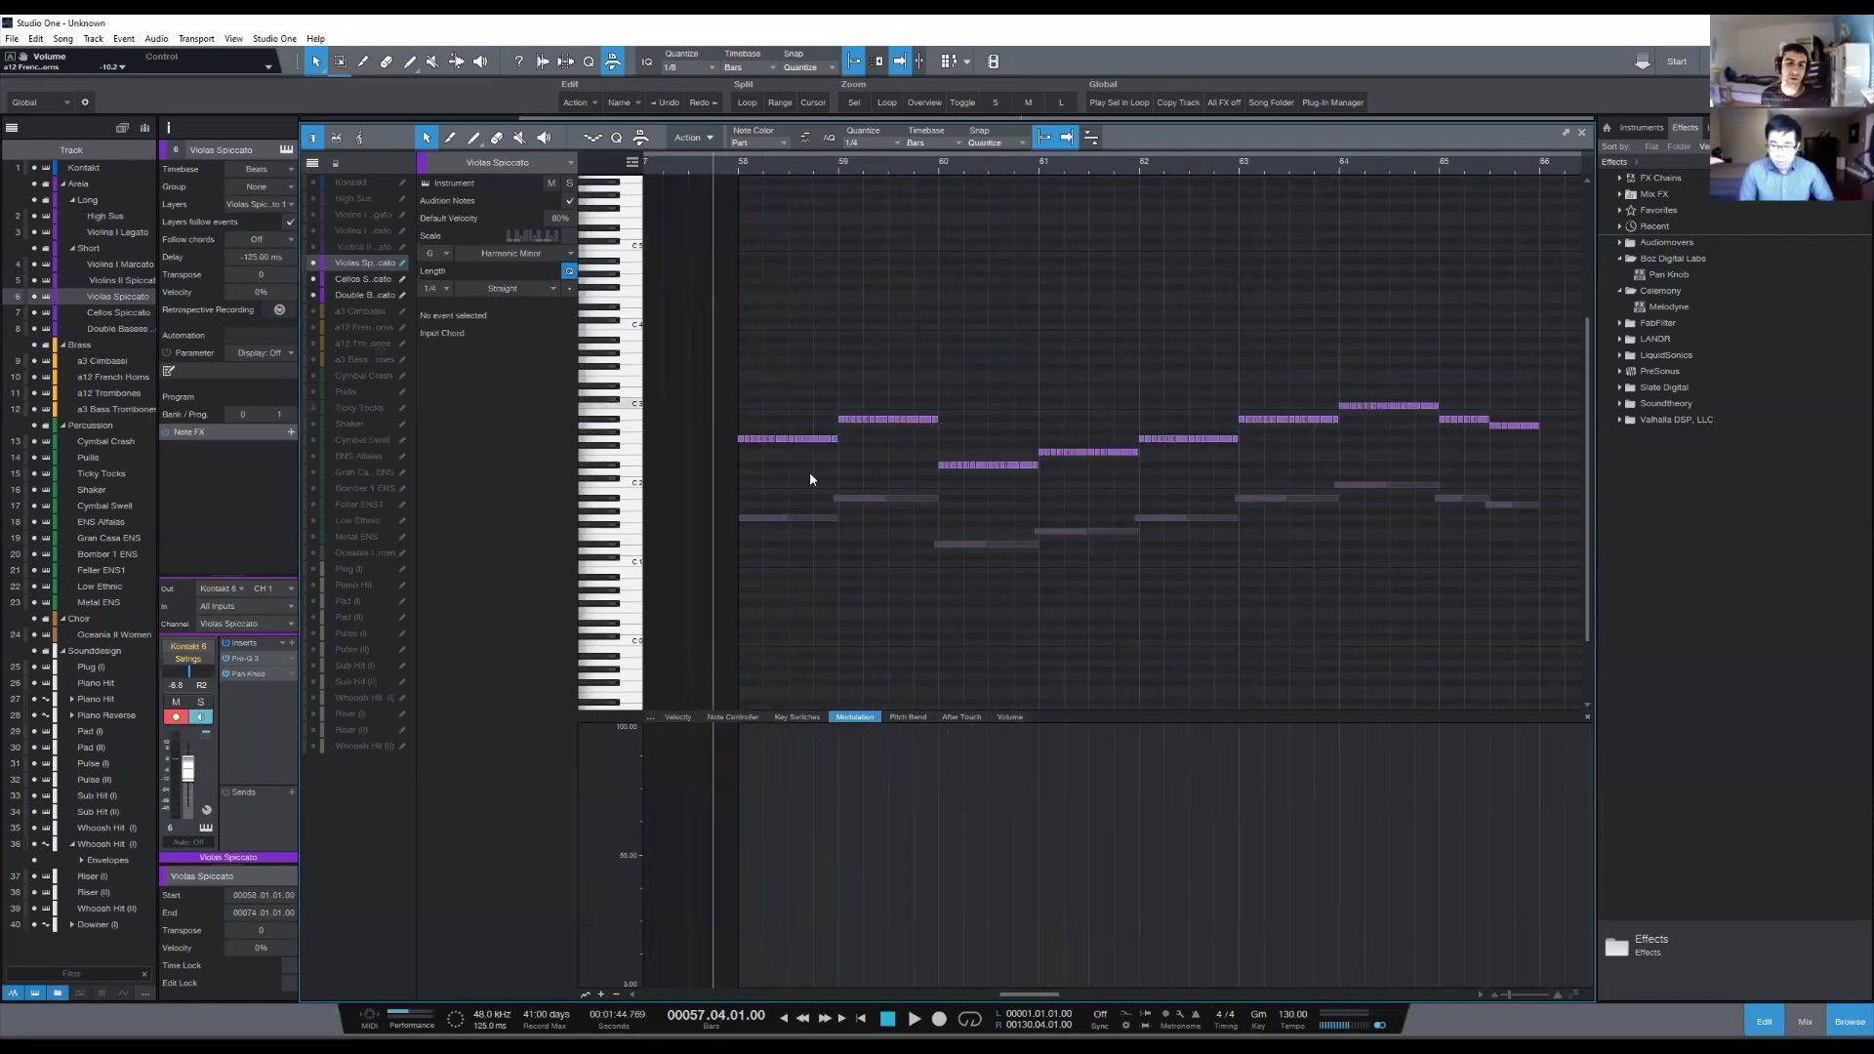
click(782, 439)
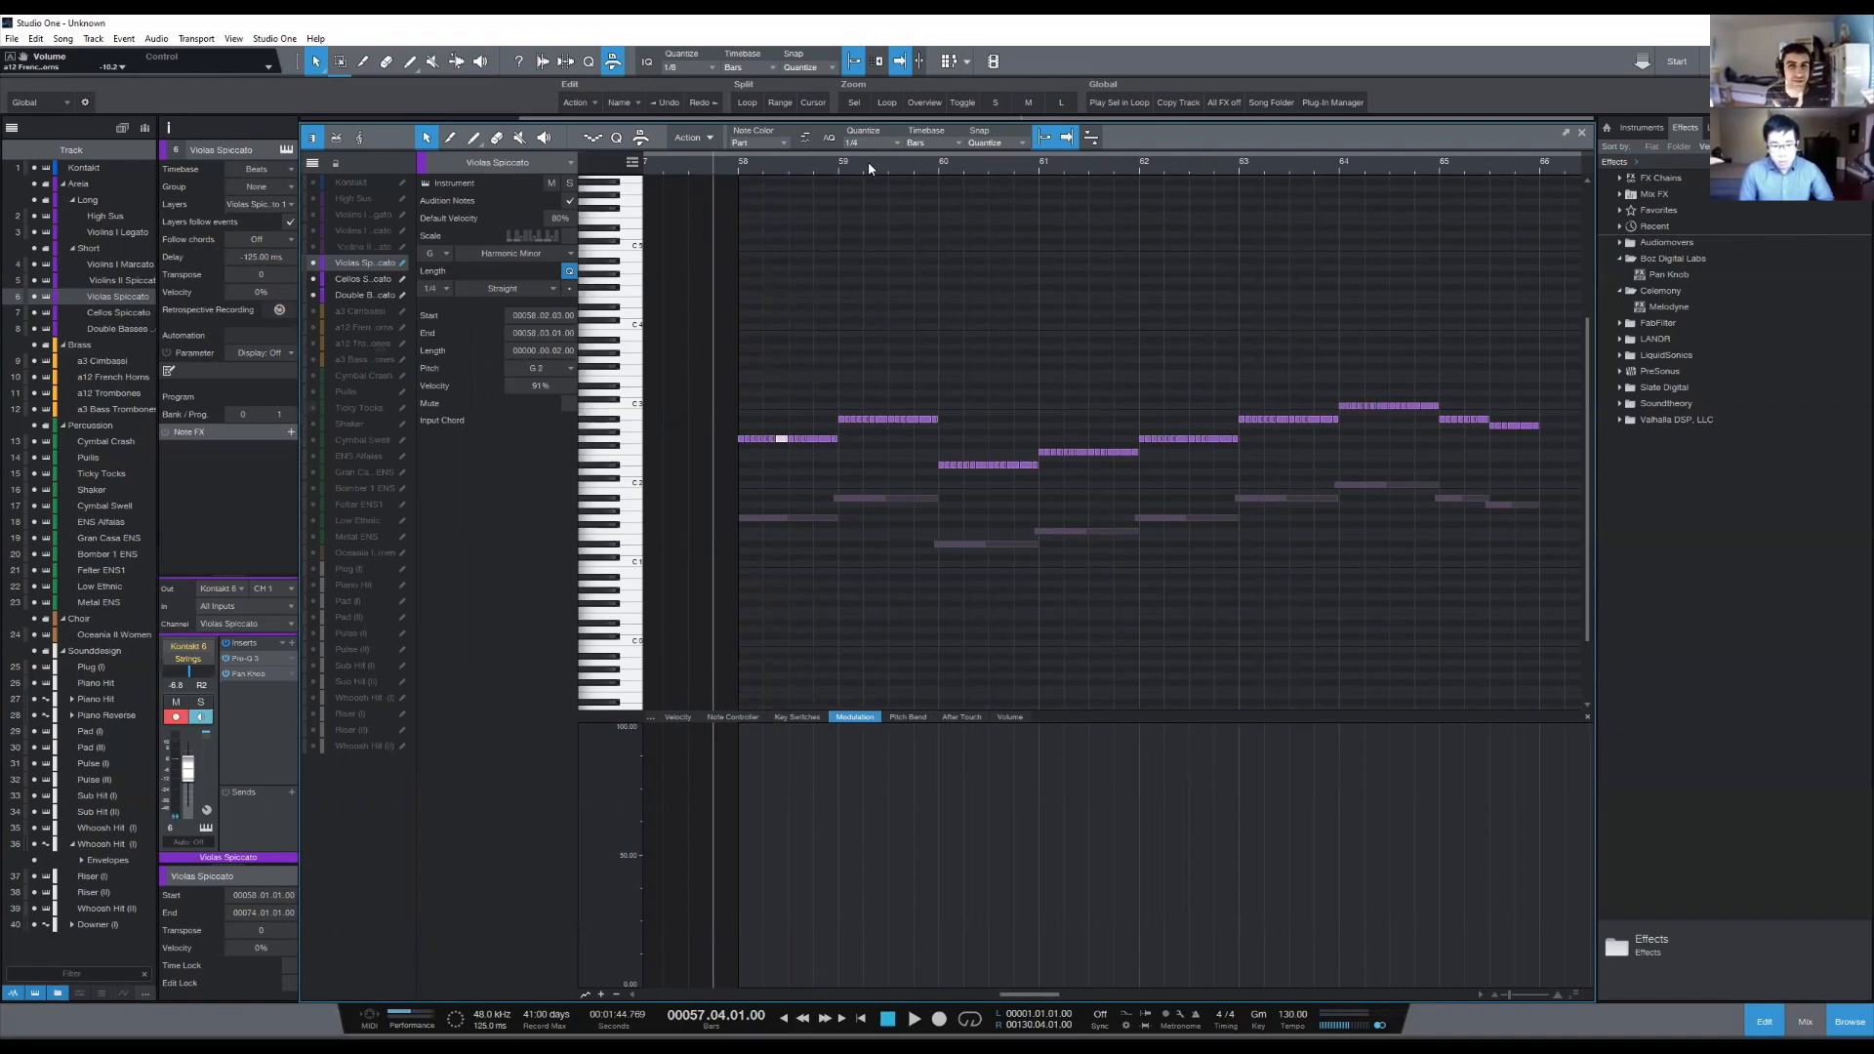
scroll(869, 164, up, 4)
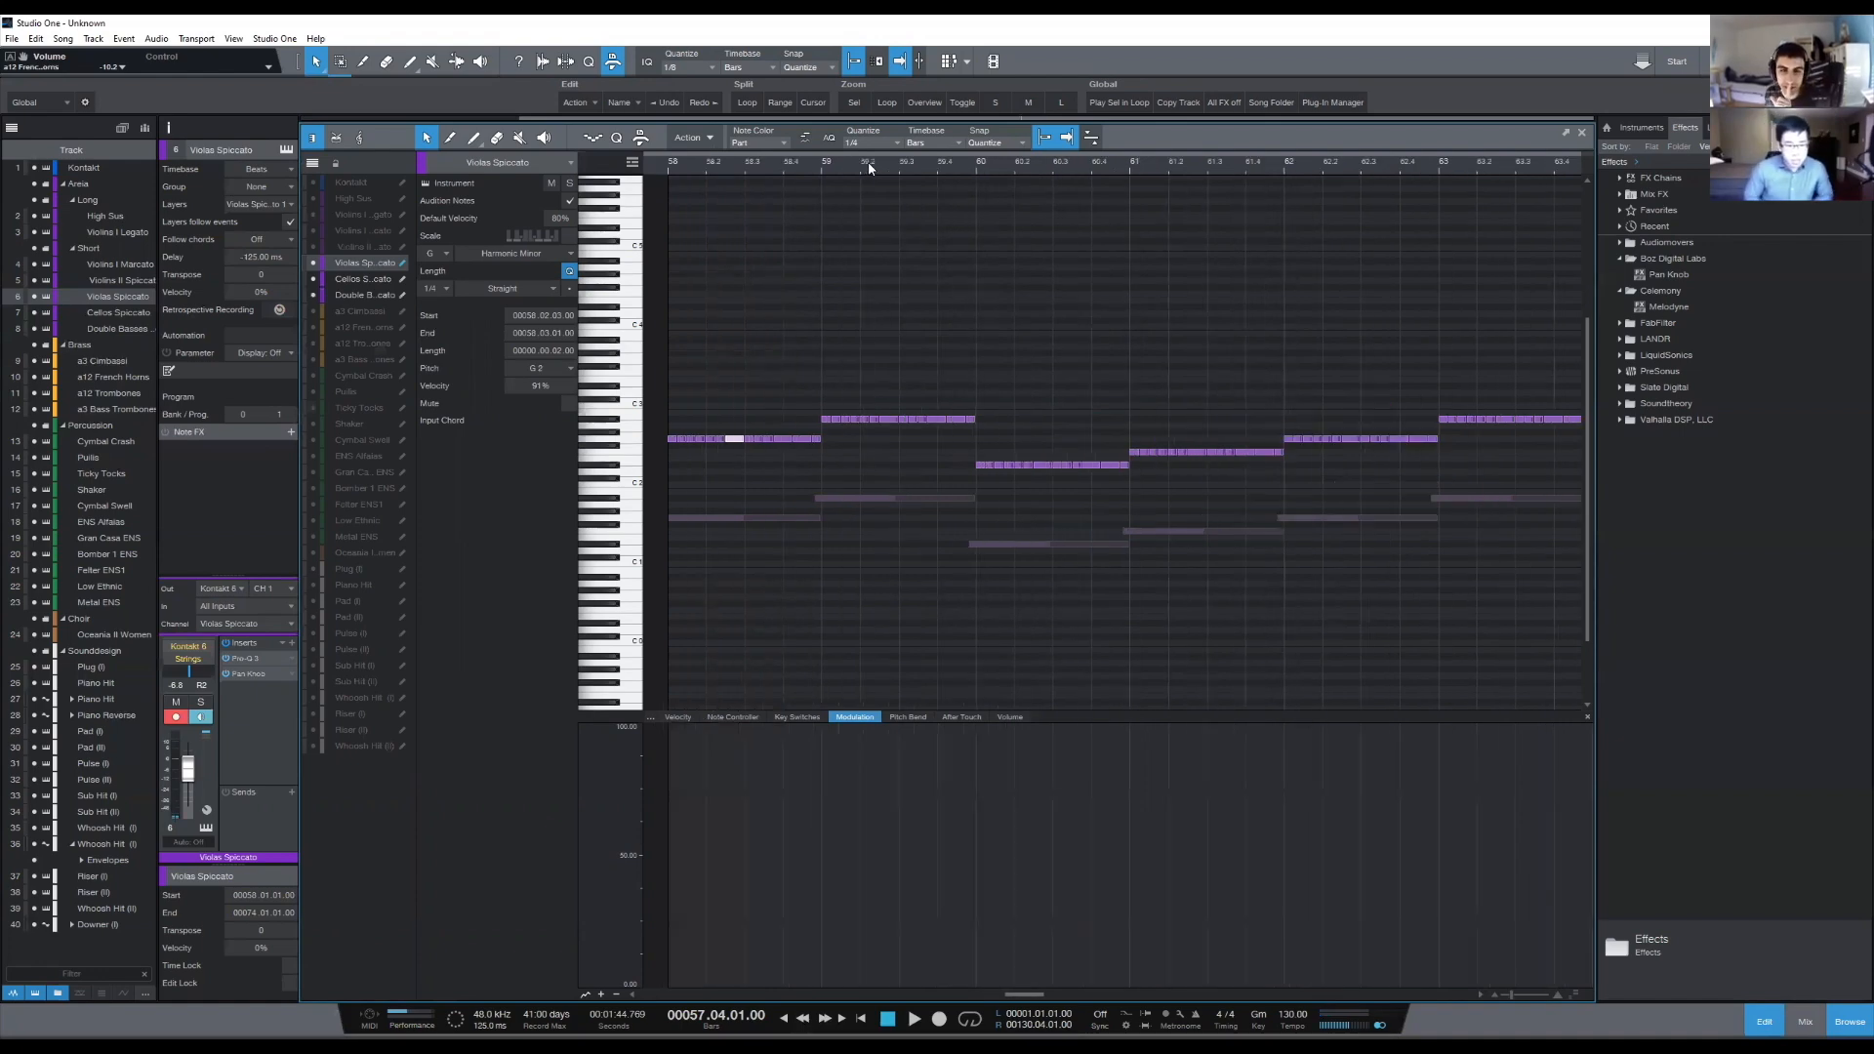
scroll(778, 198, down, 5)
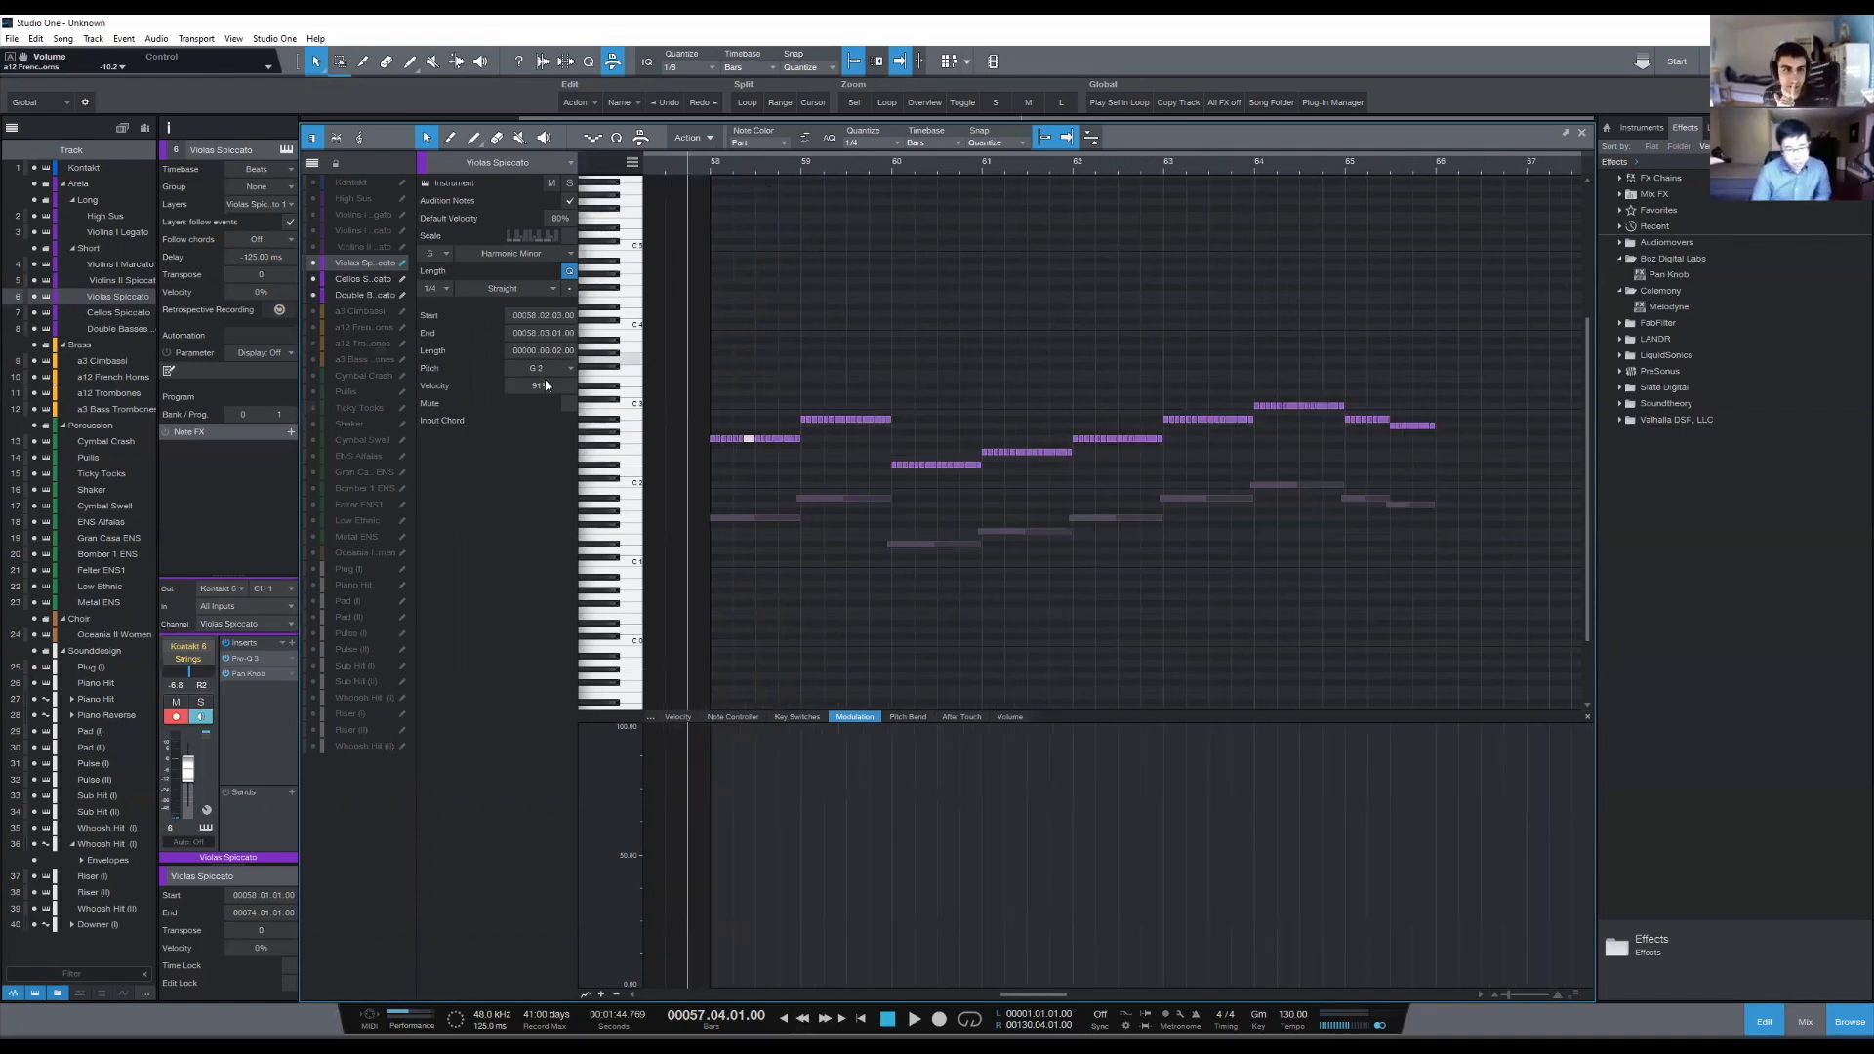
- Solo the Violas Spiccato and Cellos Spiccato tracks and play them from bar 57 beat 4 to about bar 62
click(570, 184)
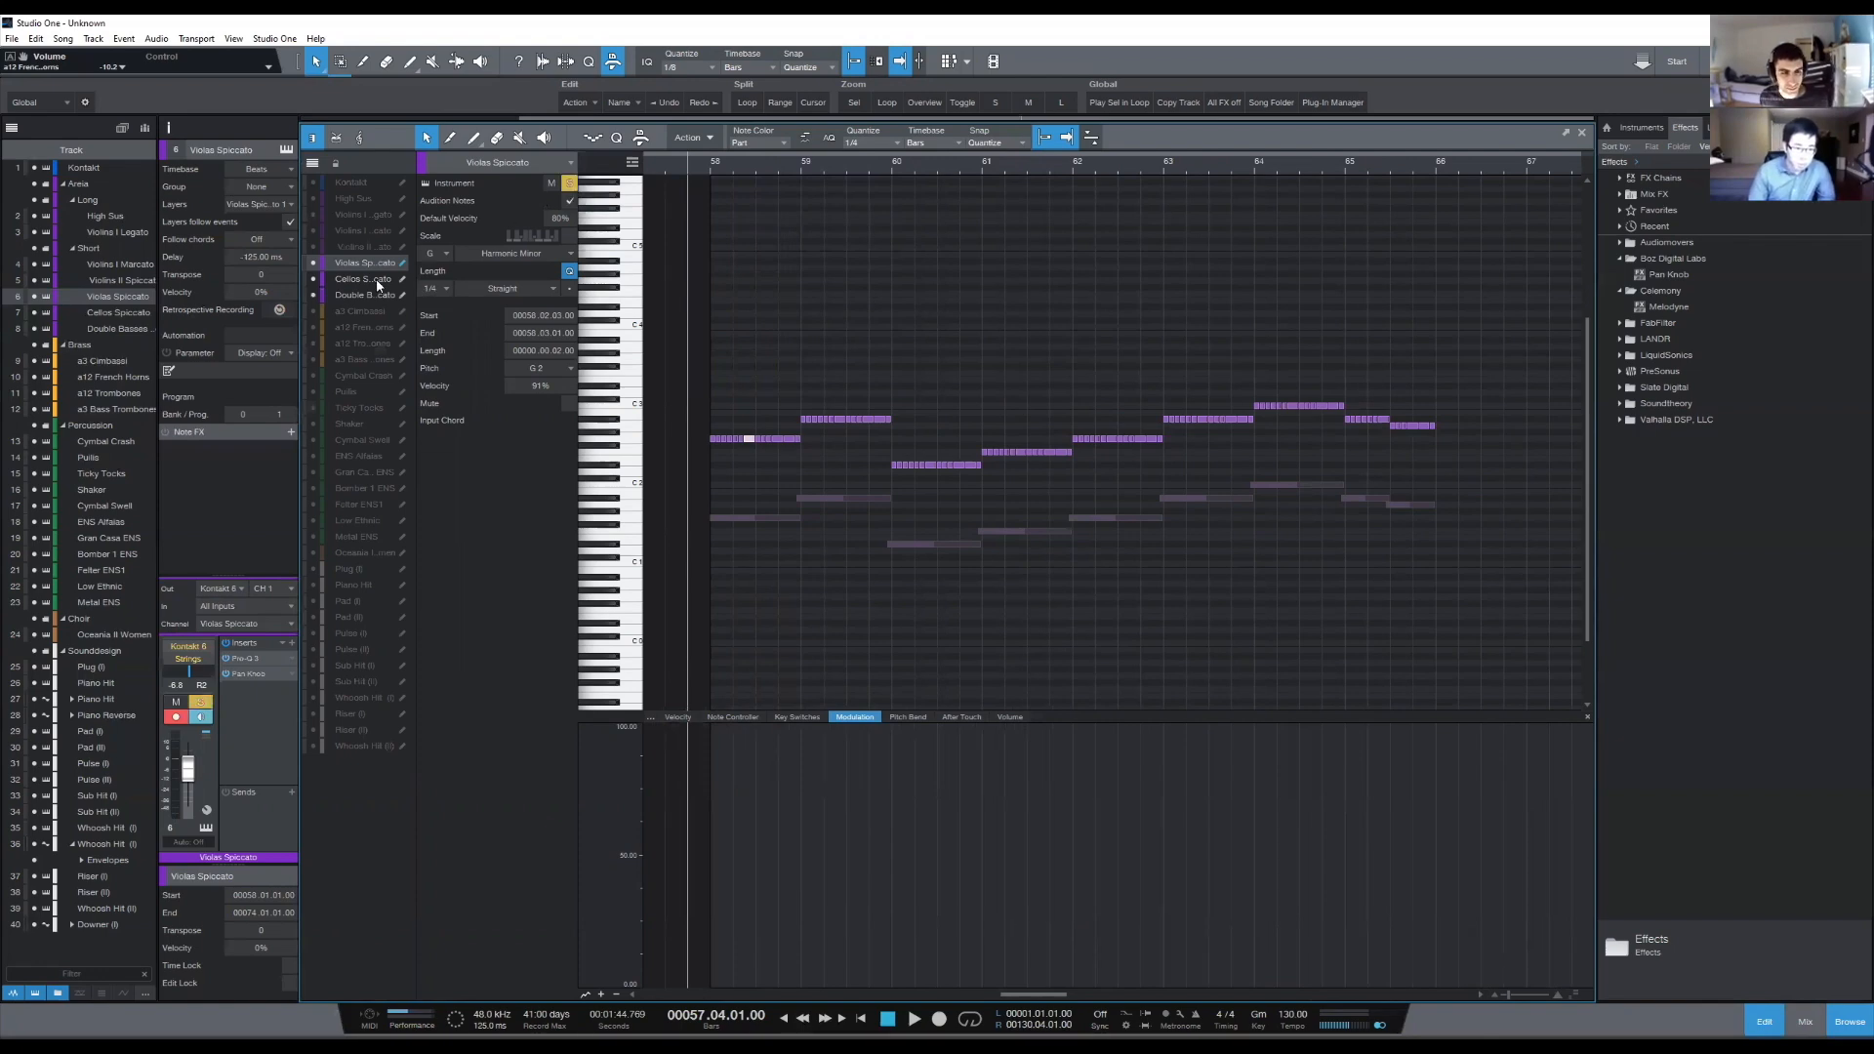
click(377, 278)
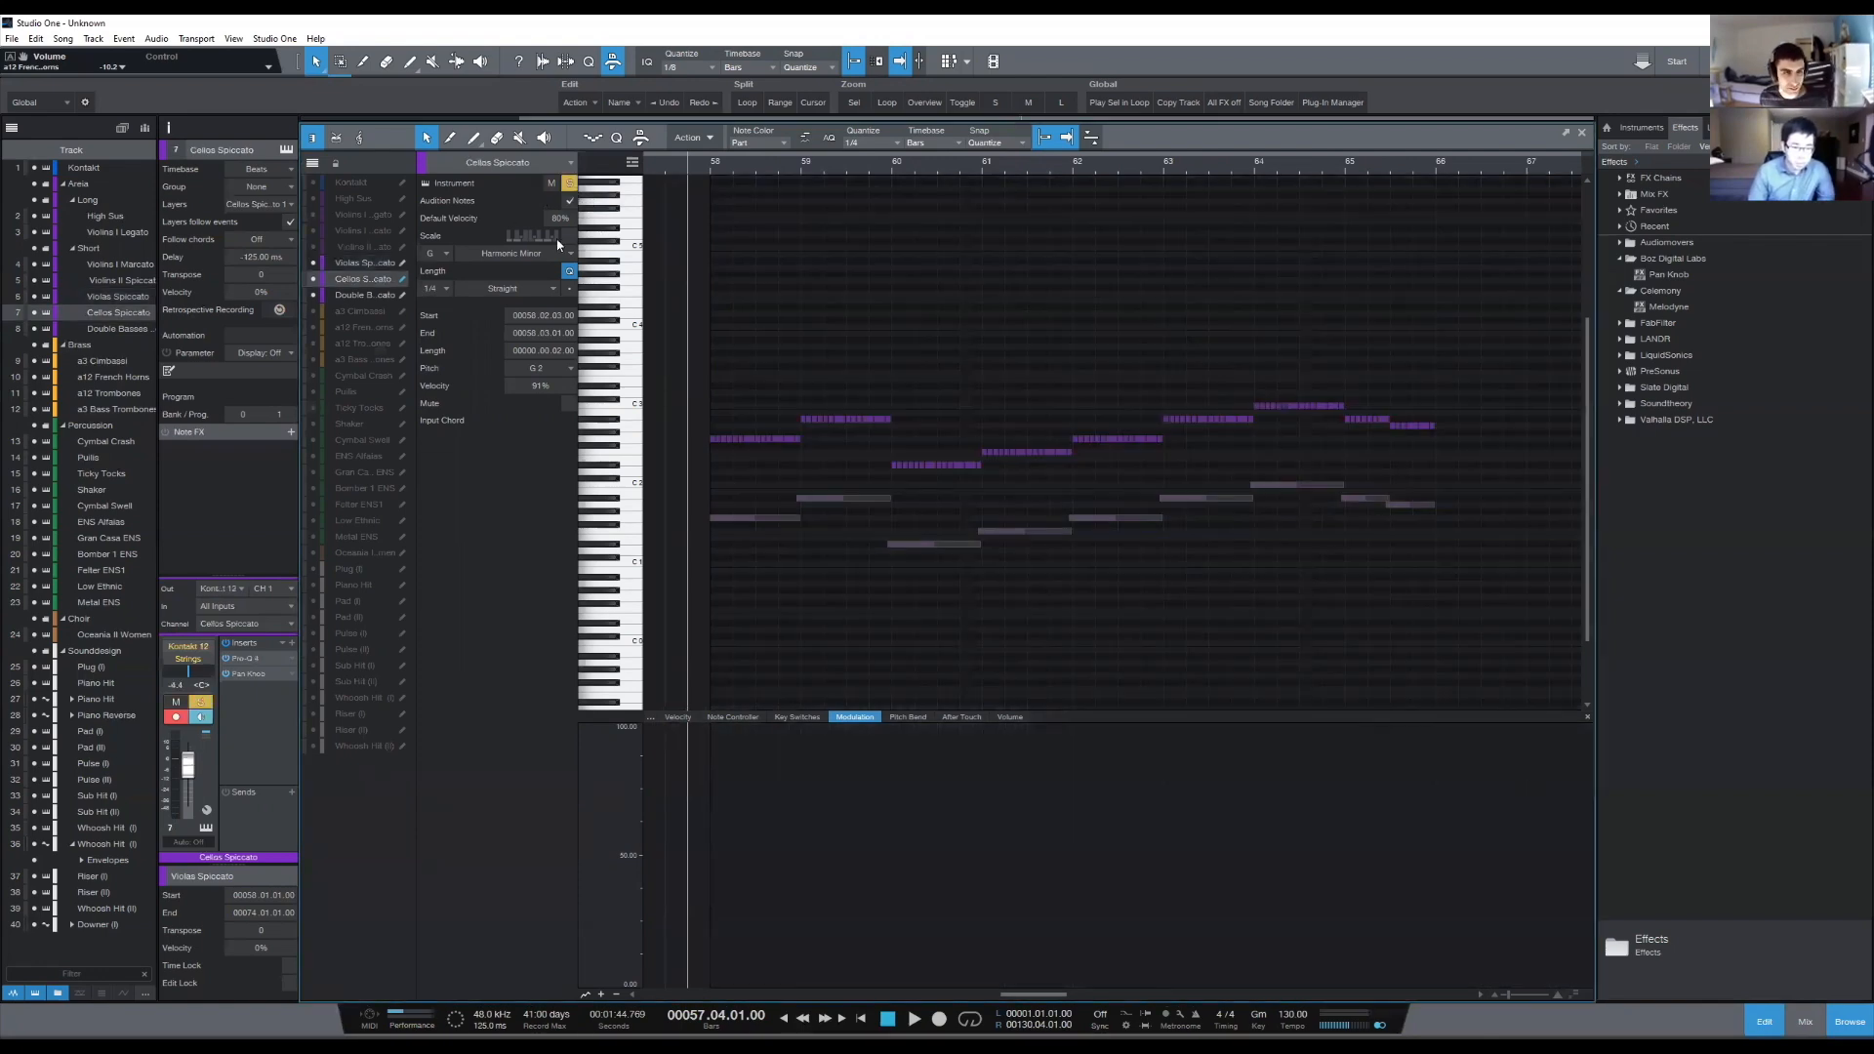
key(space)
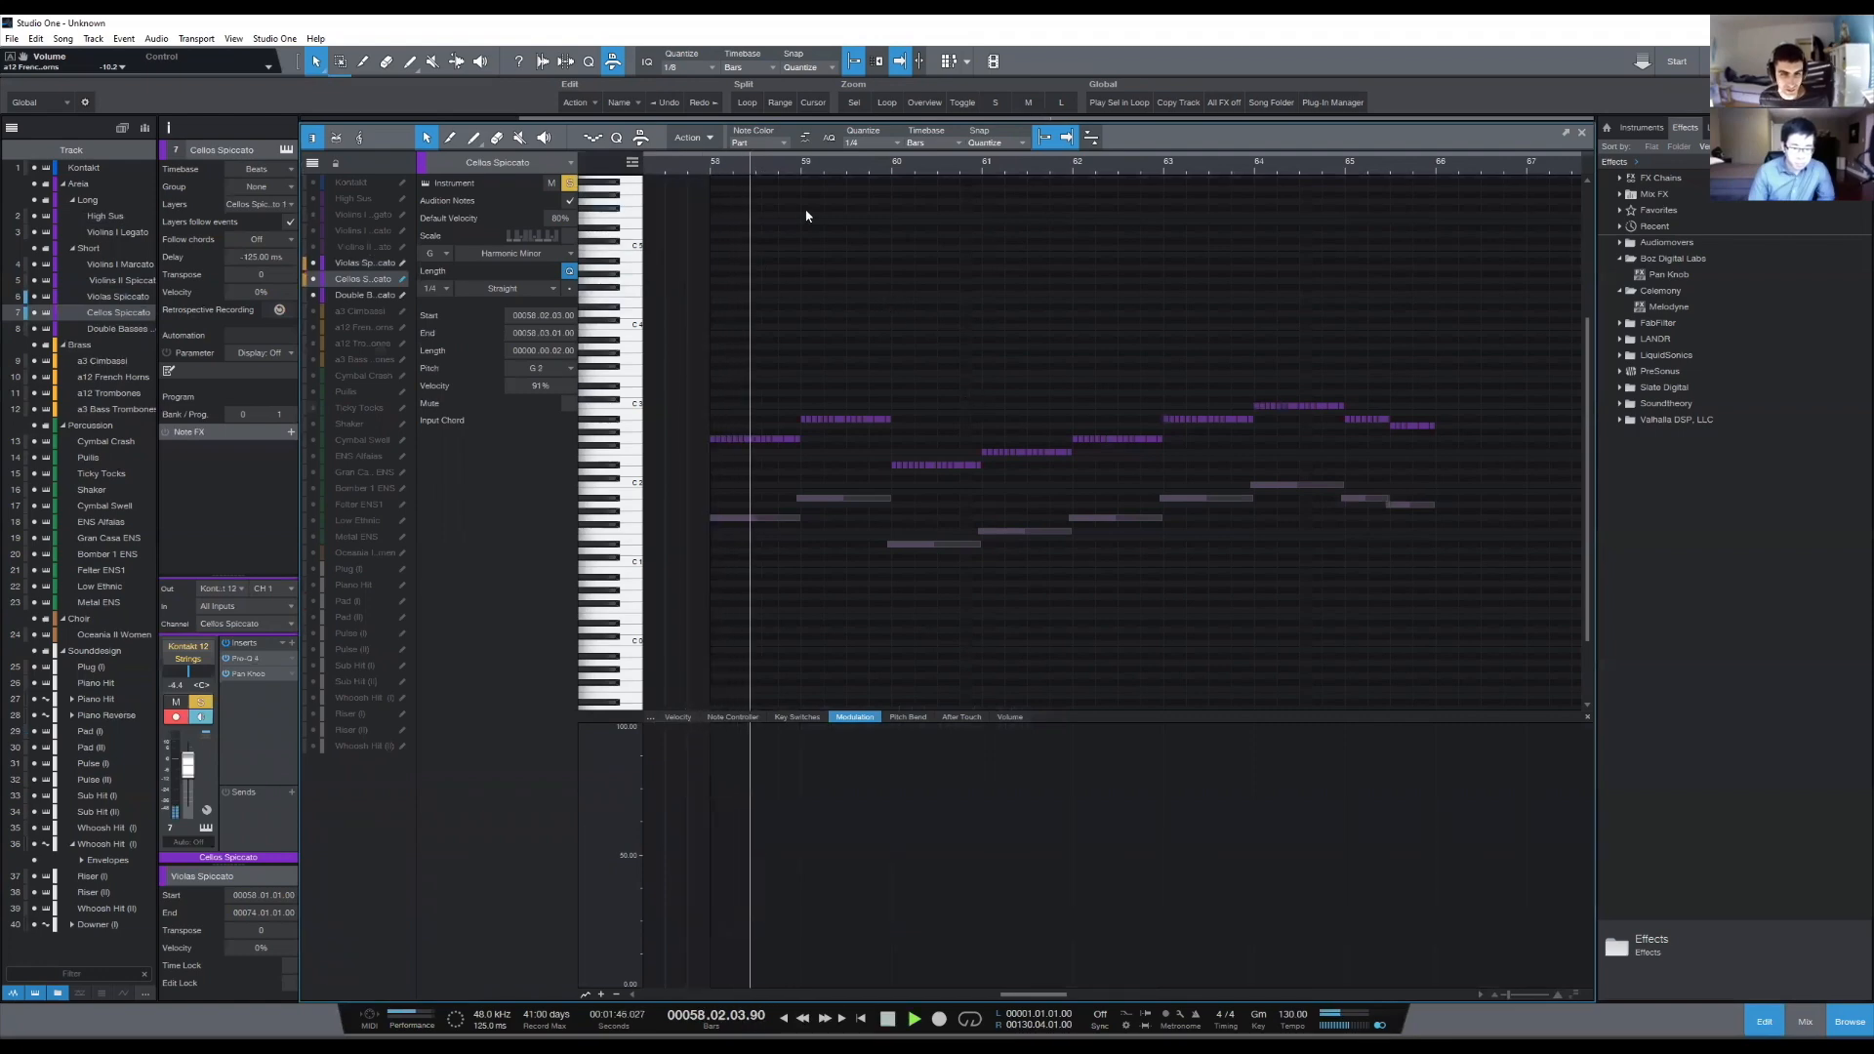
scroll(801, 165, up, 5)
scroll(801, 165, down, 3)
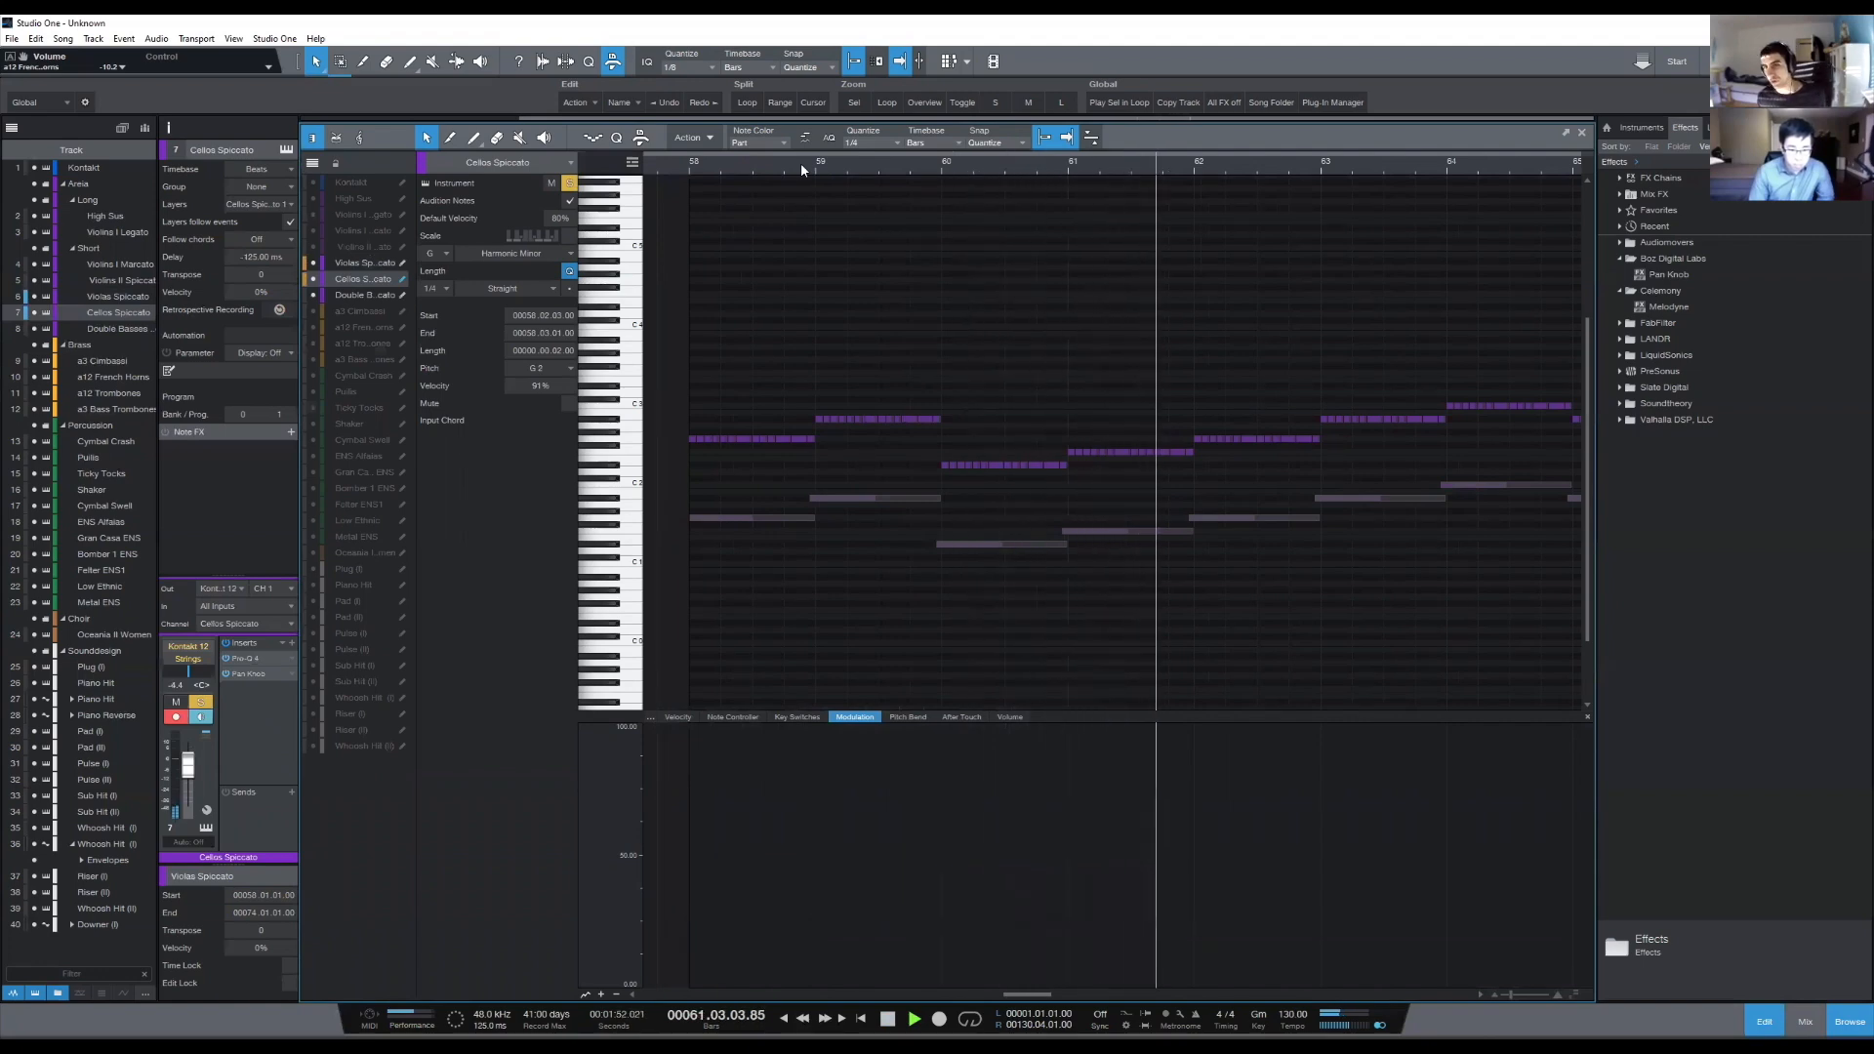
key(space)
scroll(800, 165, down, 5)
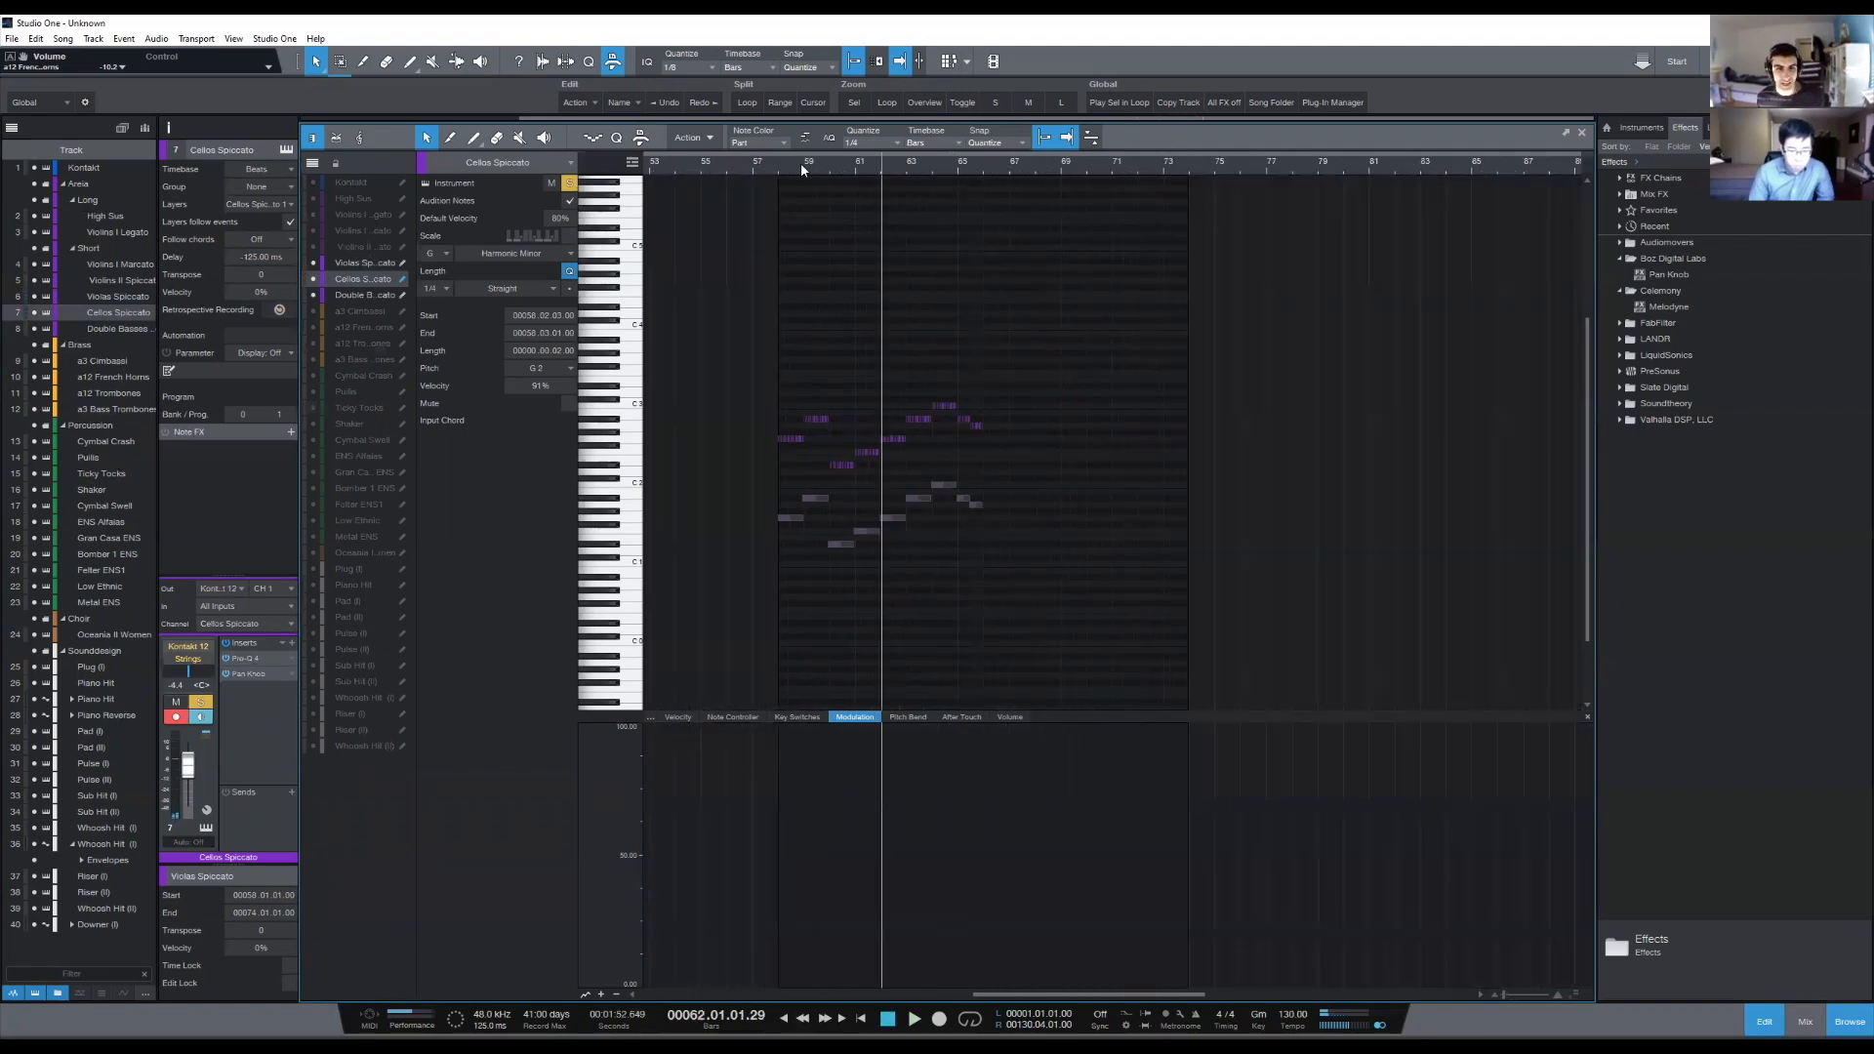
- Place the playhead at bar 58 and examine the rhythm and pitches of the Cellos Spiccato notes
click(845, 258)
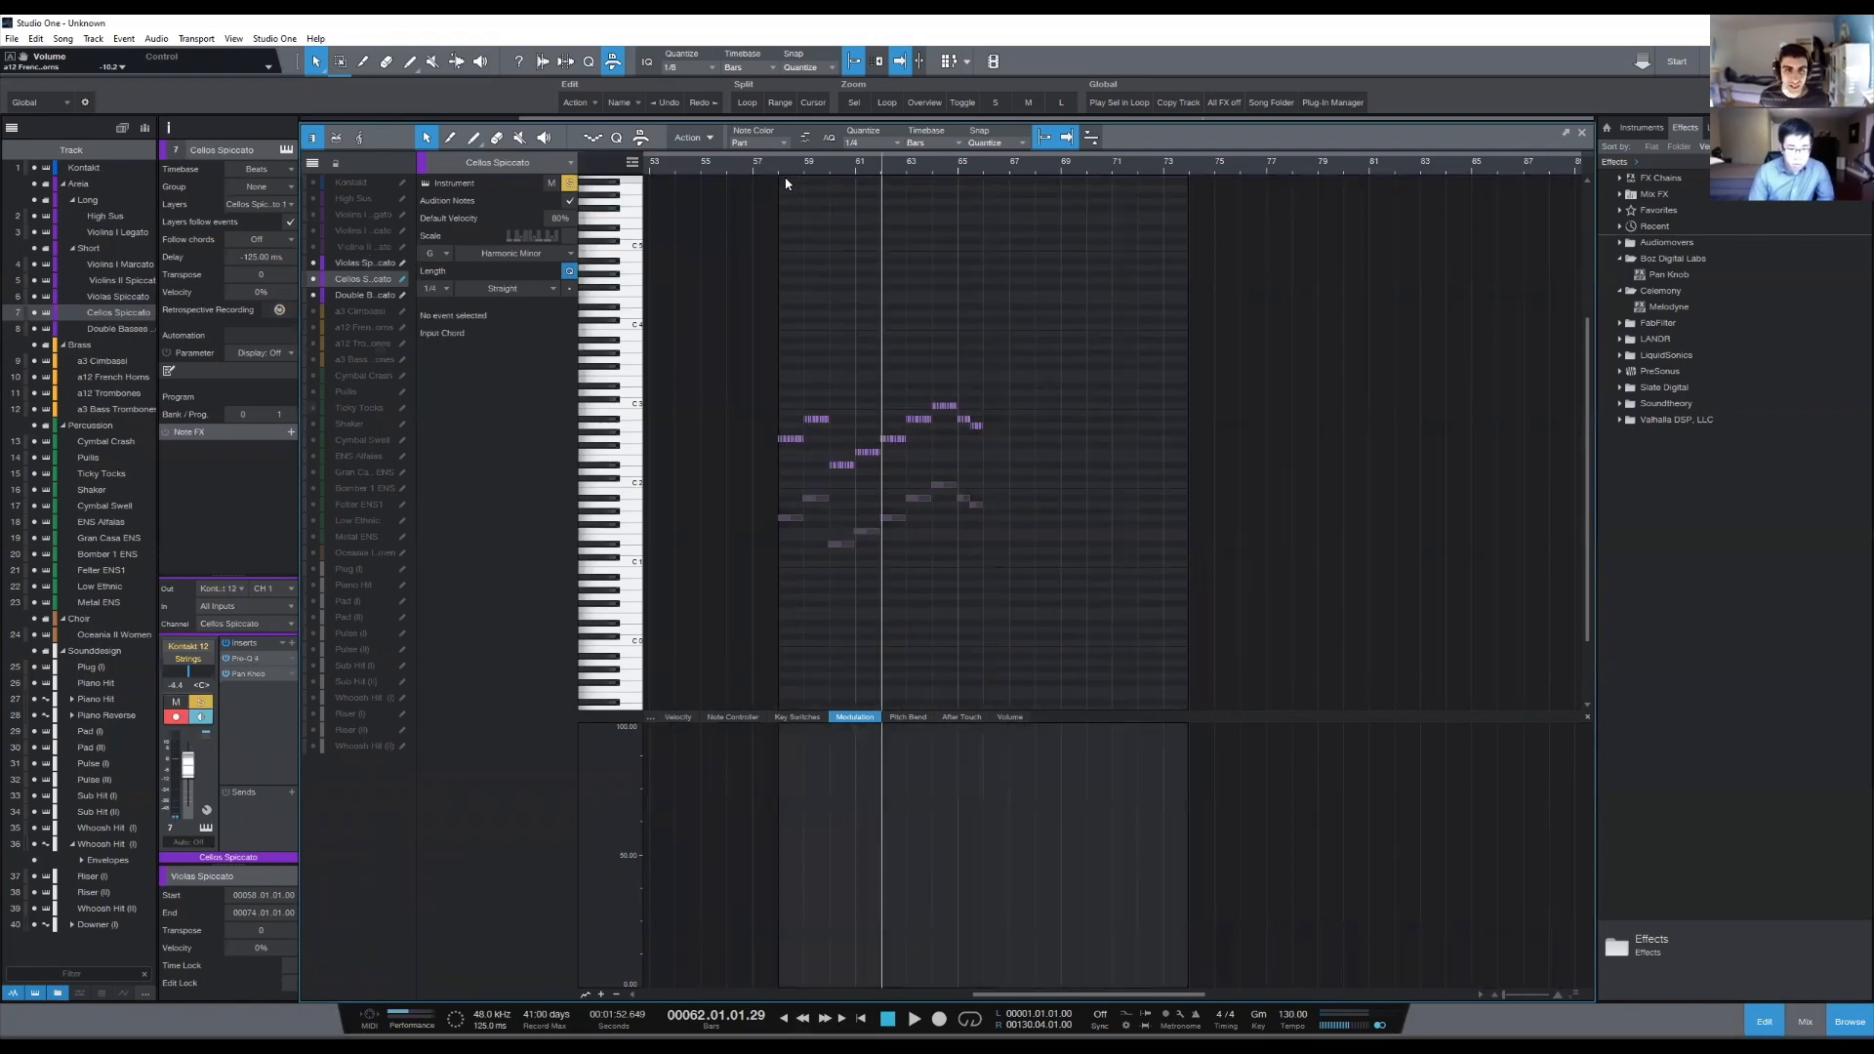
click(781, 171)
scroll(782, 171, up, 5)
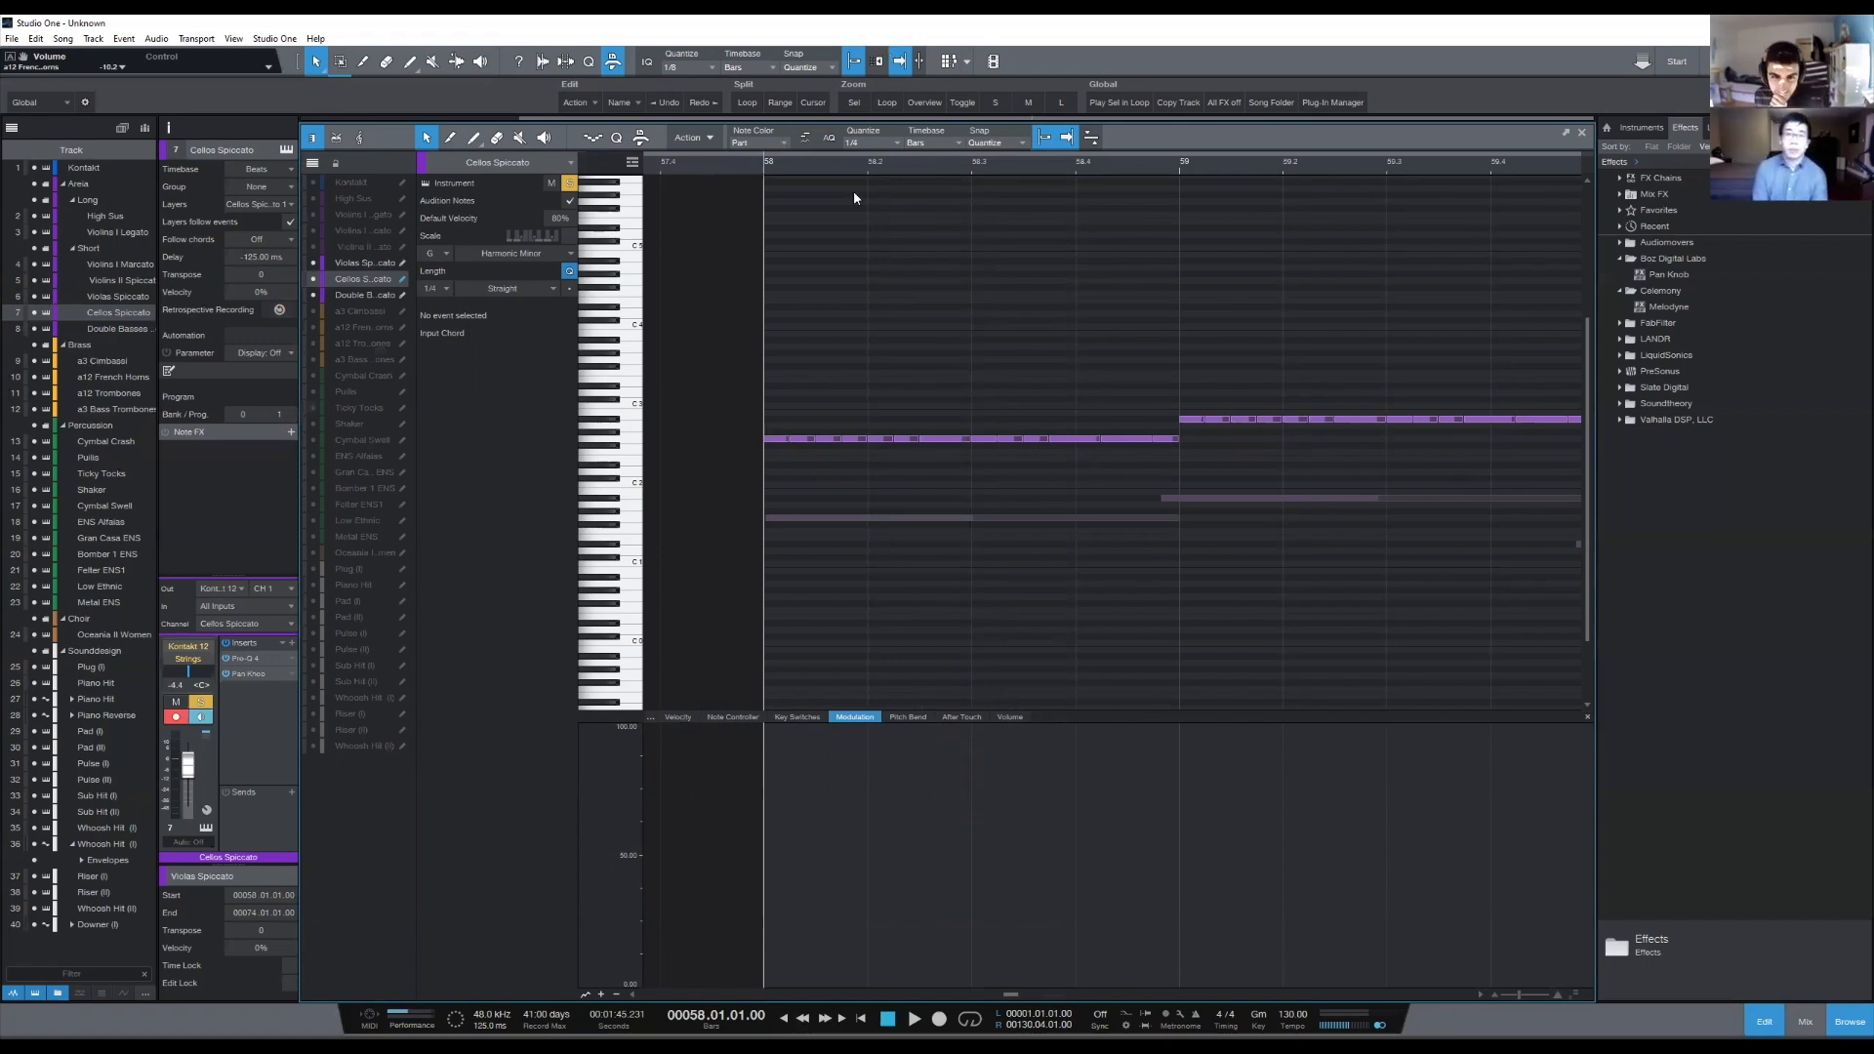
scroll(845, 171, down, 5)
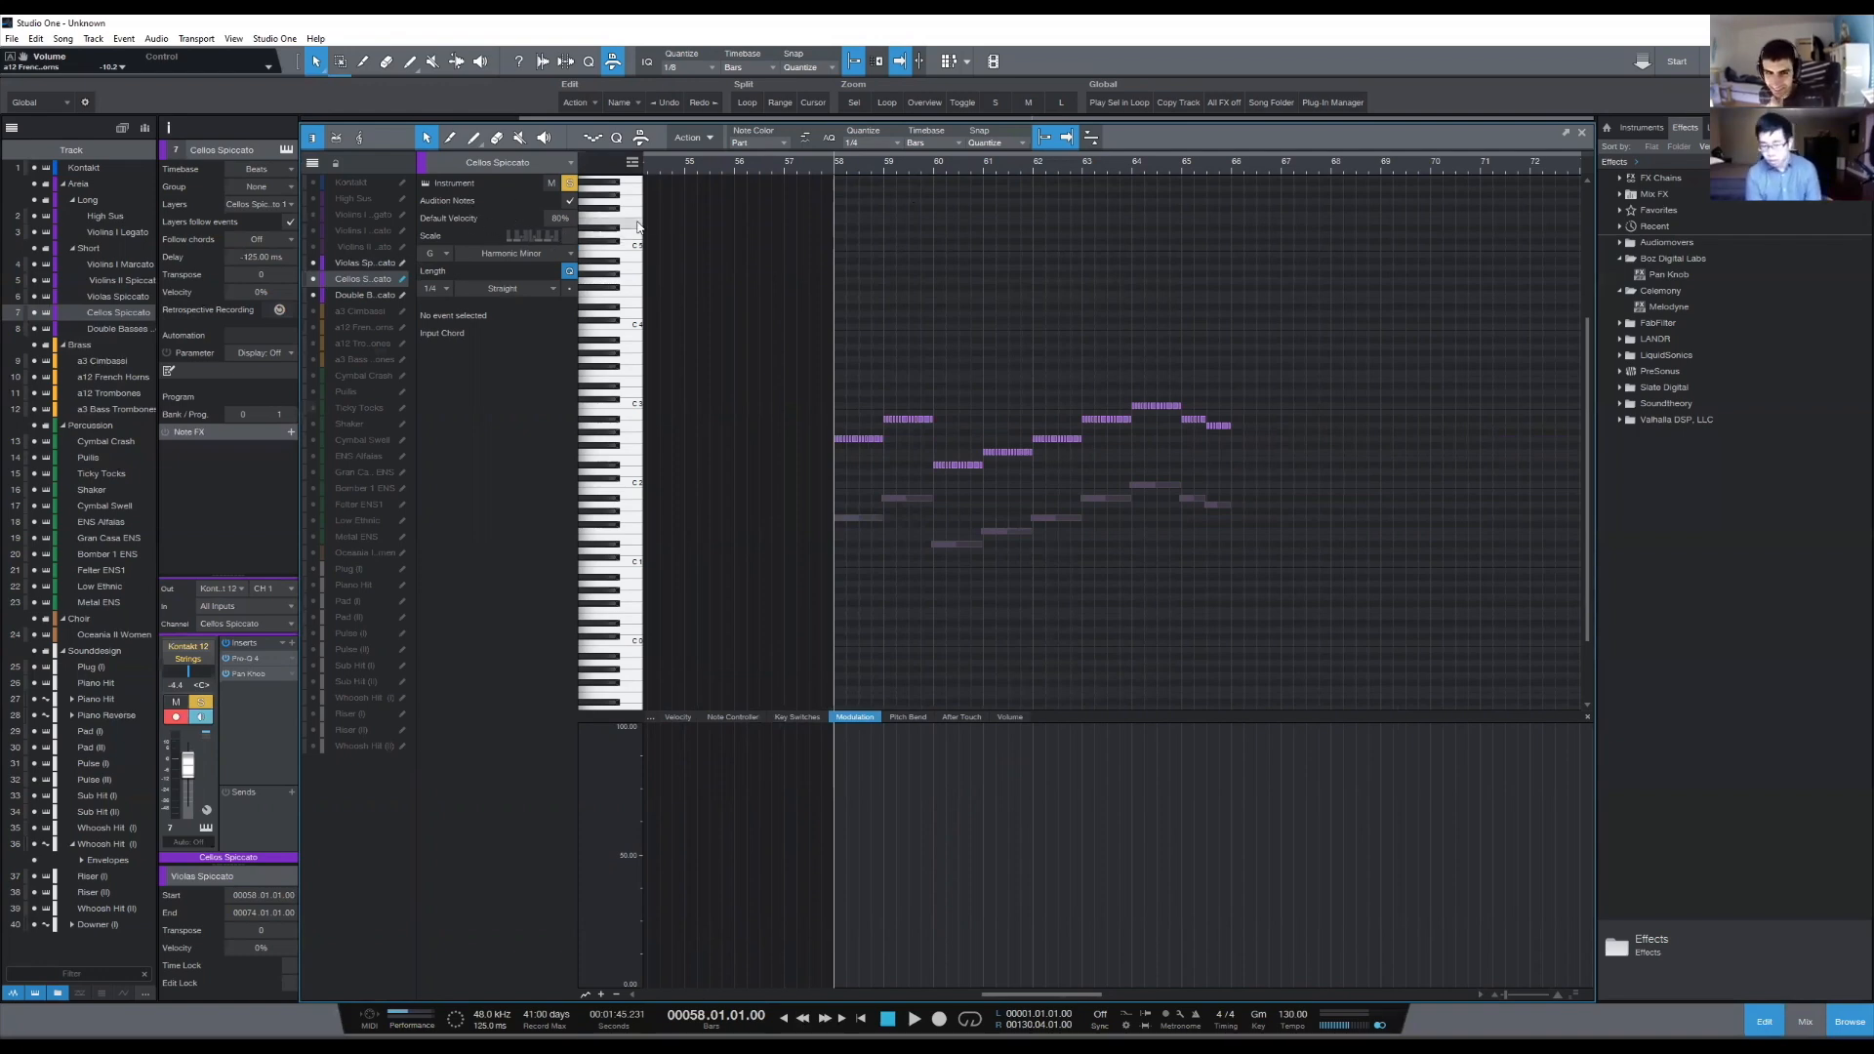
scroll(808, 168, up, 5)
scroll(820, 168, down, 2)
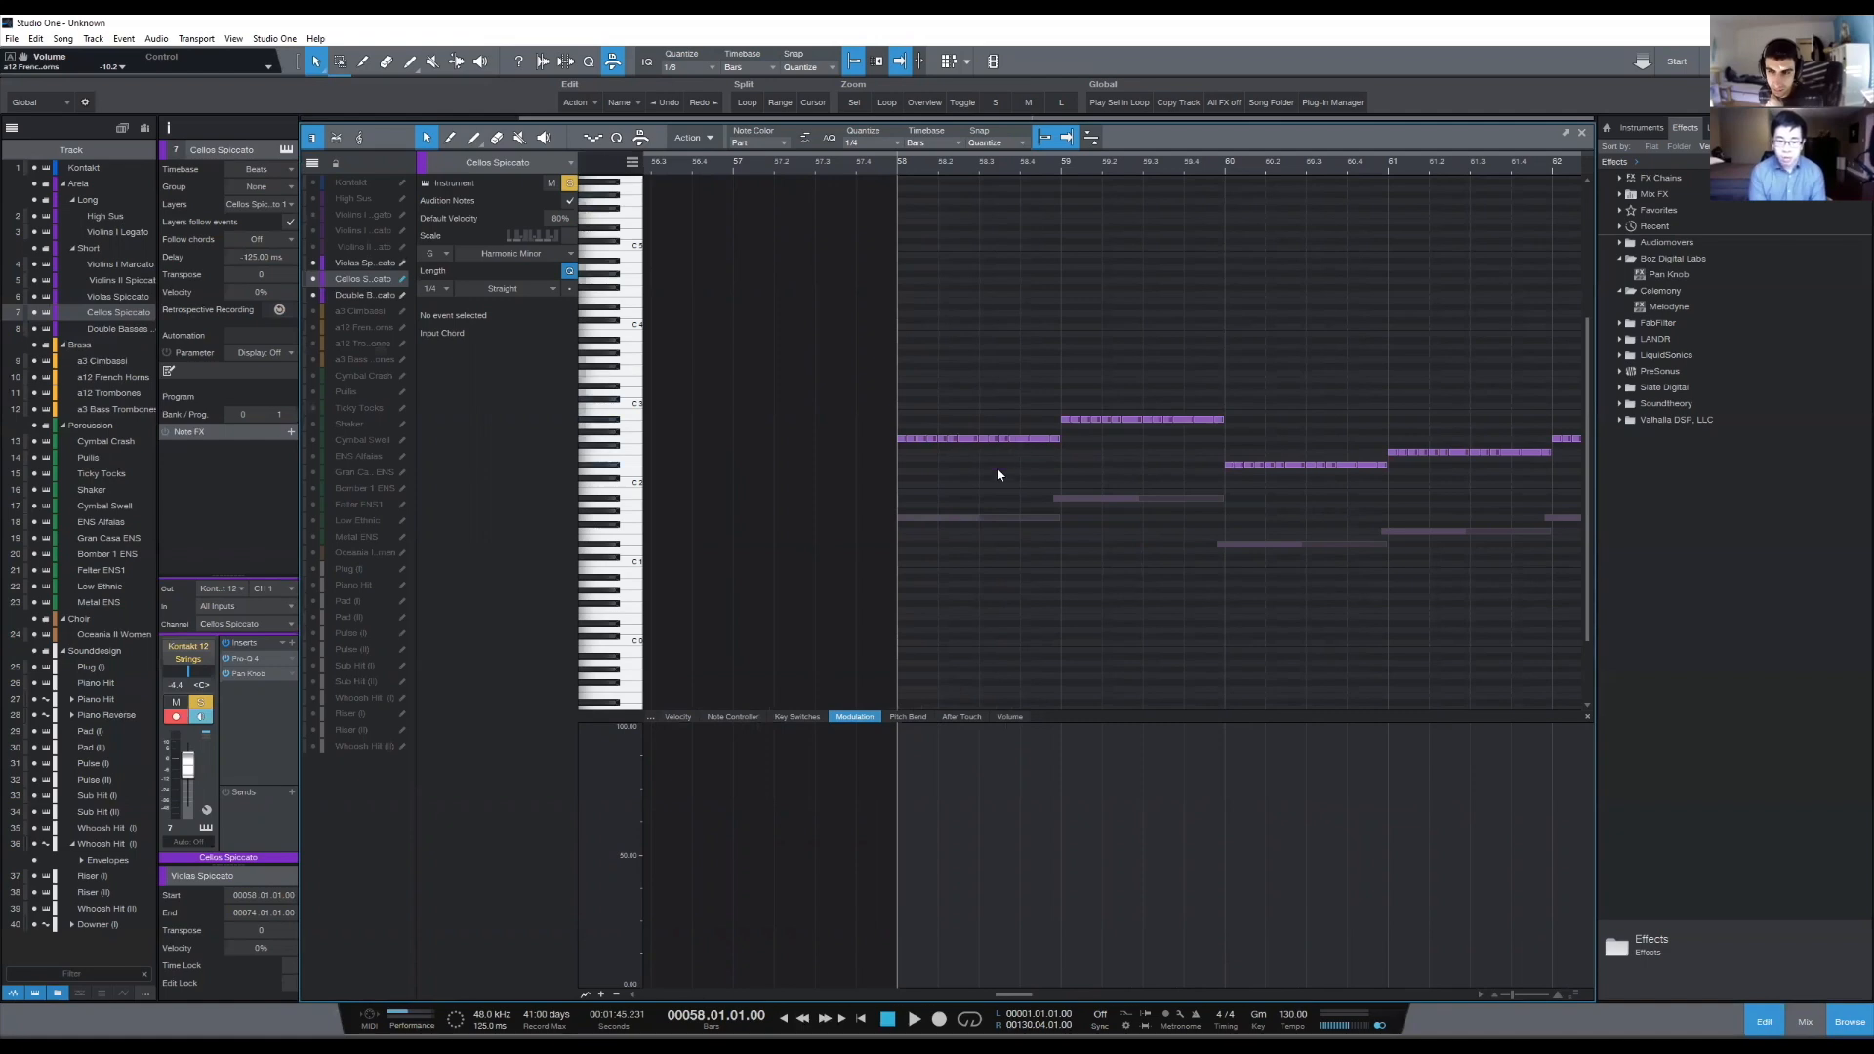
- Show the Violins II Spiccato, Violins I Marcato and Violins I Legato notes behind the Cellos Spiccato part
click(314, 247)
click(314, 230)
click(314, 214)
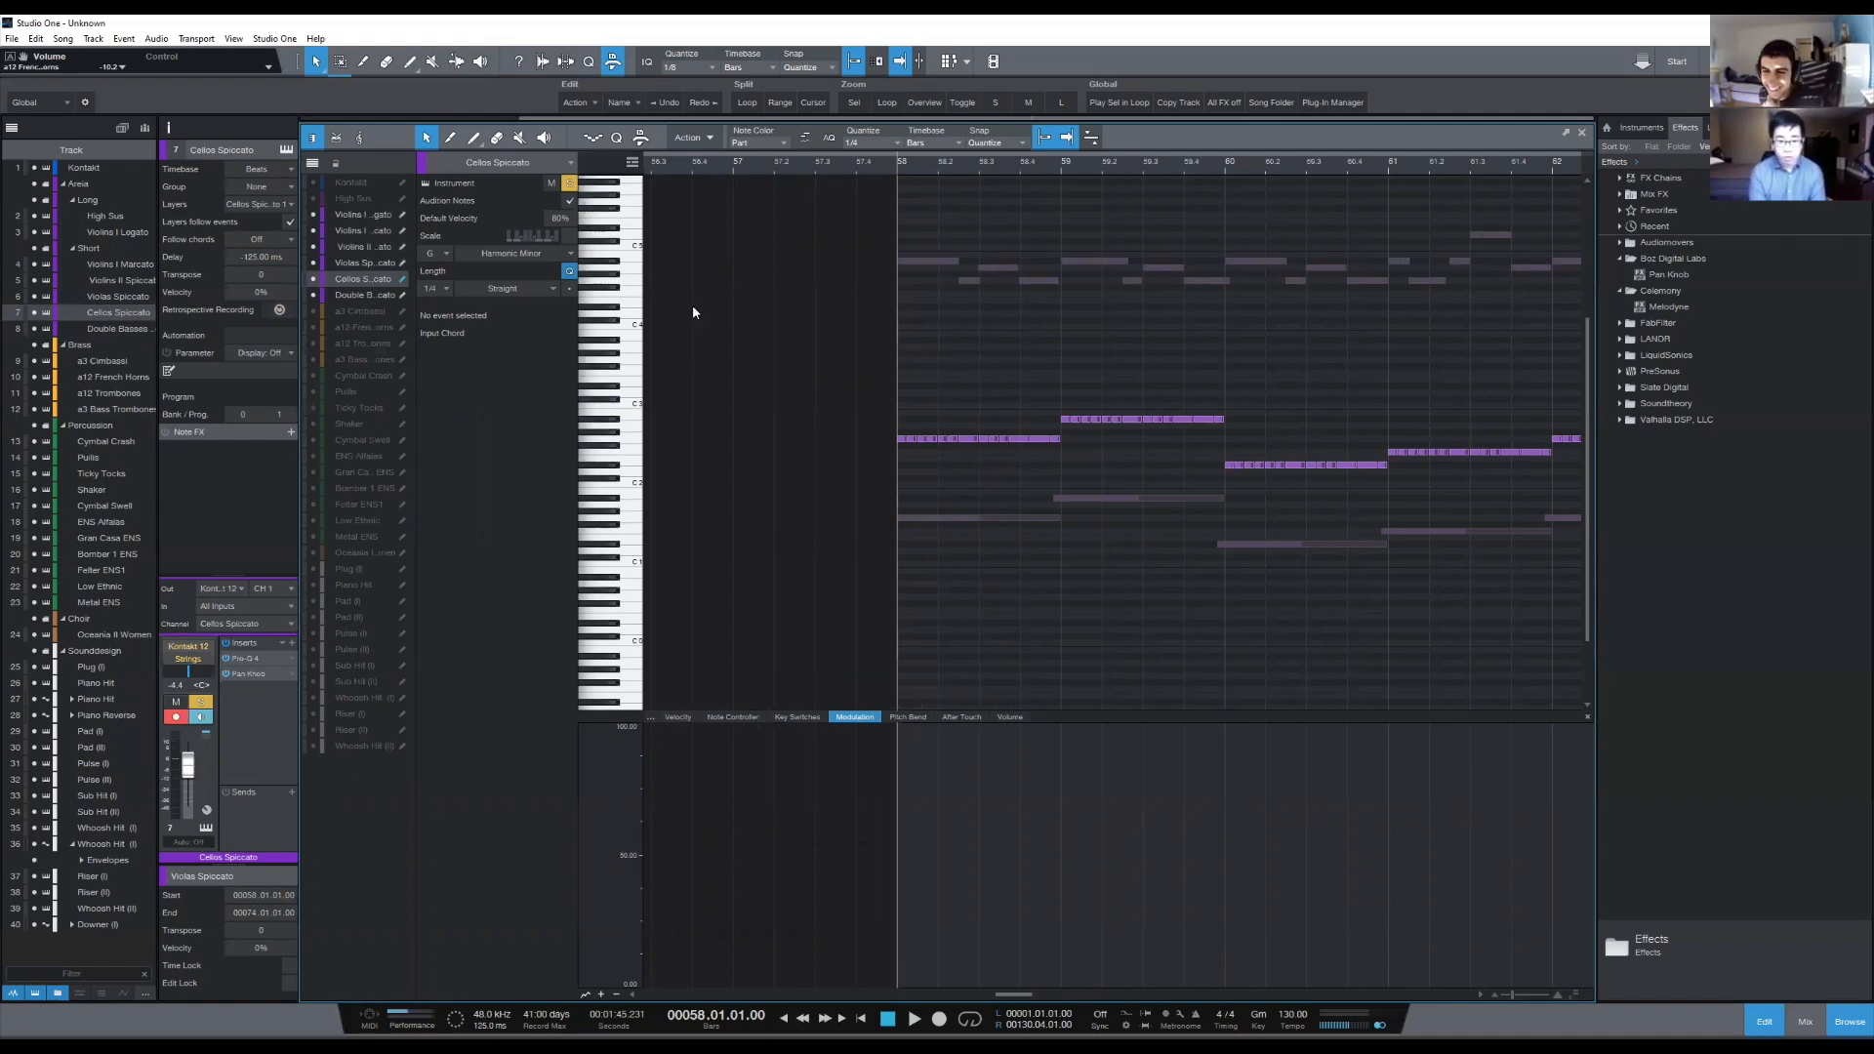
- Examine the Cellos Spiccato line against the other string parts behind it across bars 58 to 66
scroll(913, 167, down, 3)
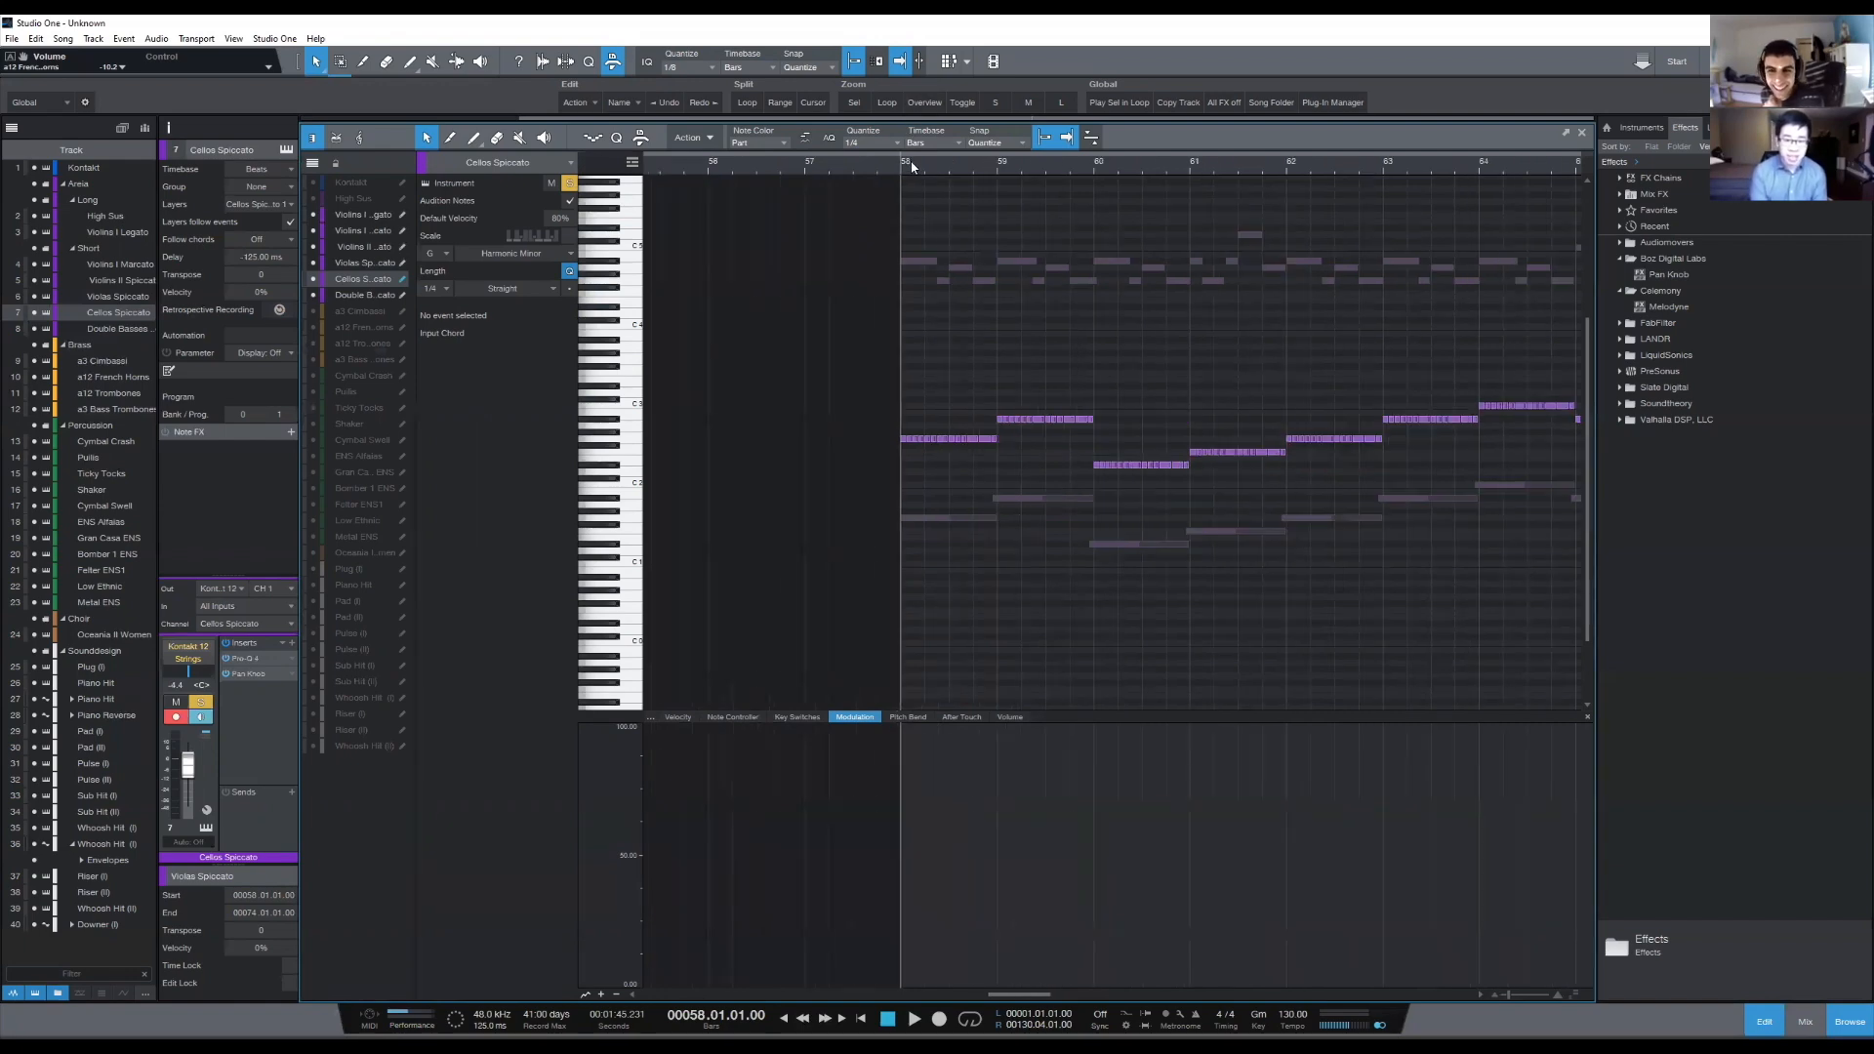
scroll(912, 170, down, 3)
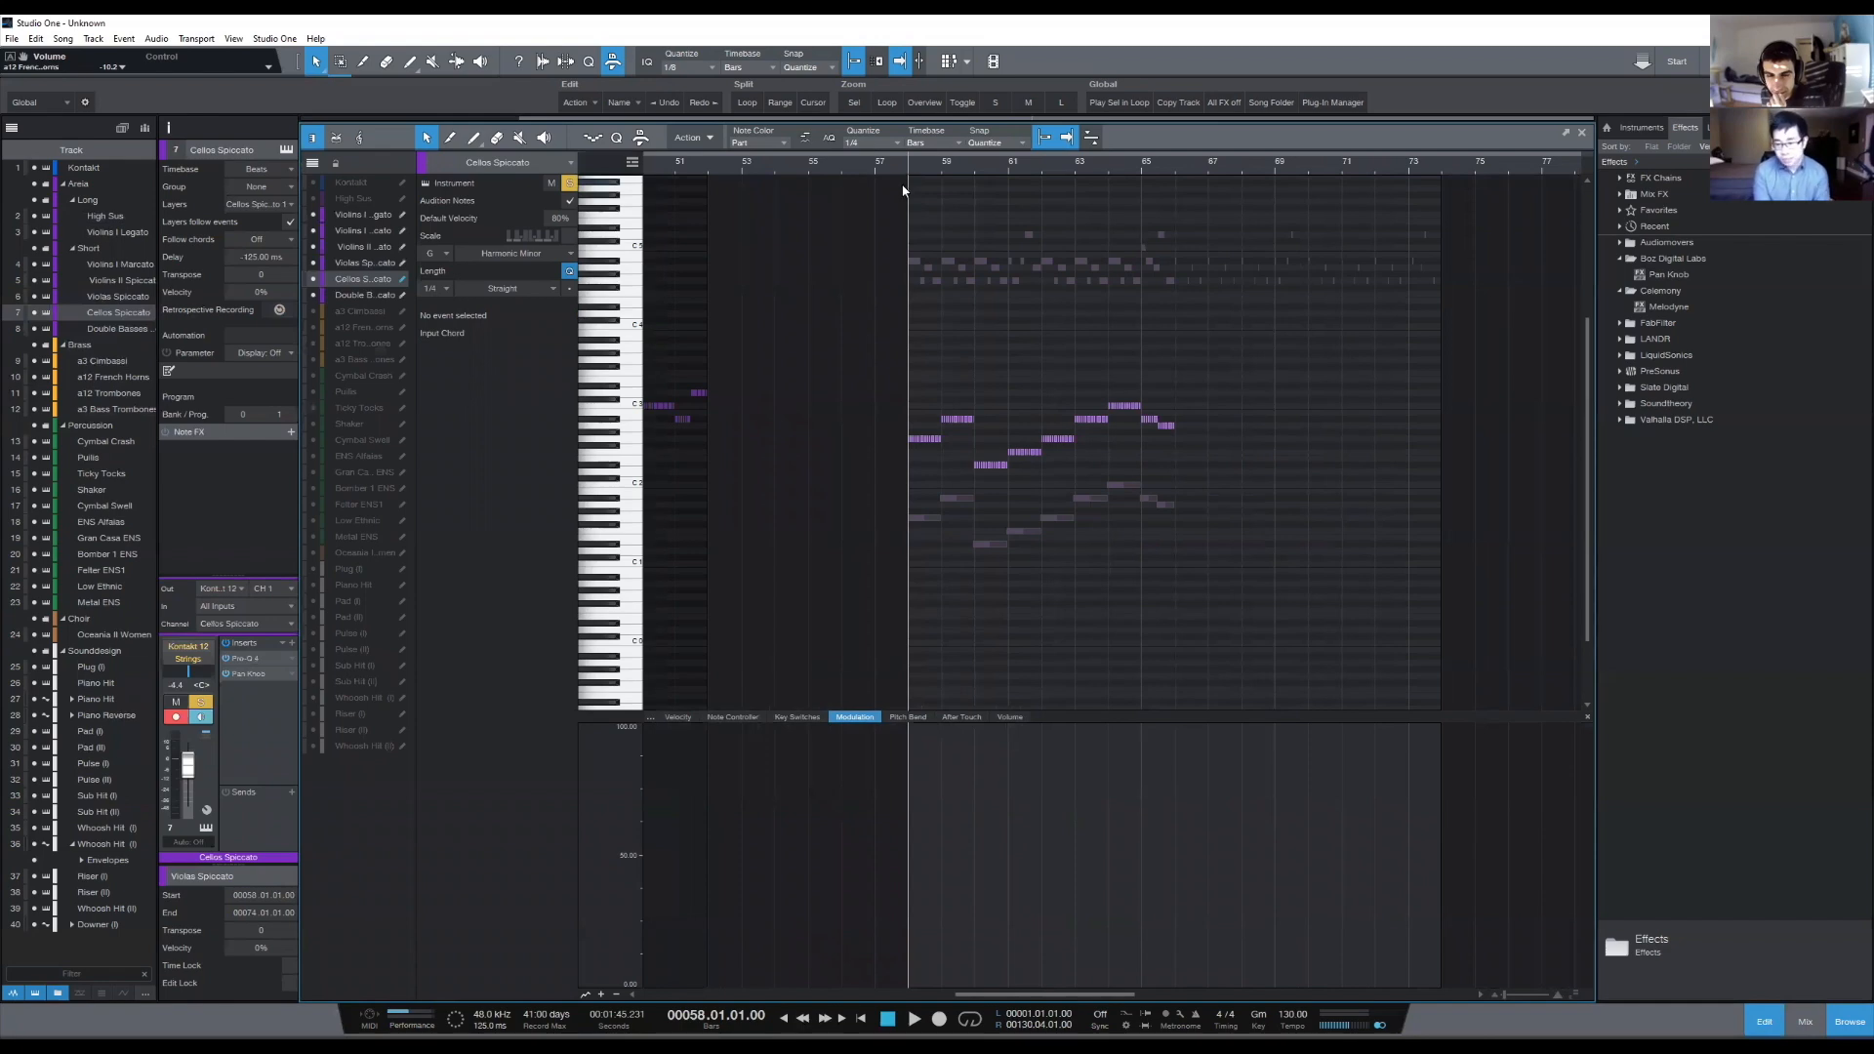
scroll(907, 183, up, 1)
scroll(905, 182, up, 1)
scroll(912, 171, up, 4)
scroll(911, 173, down, 5)
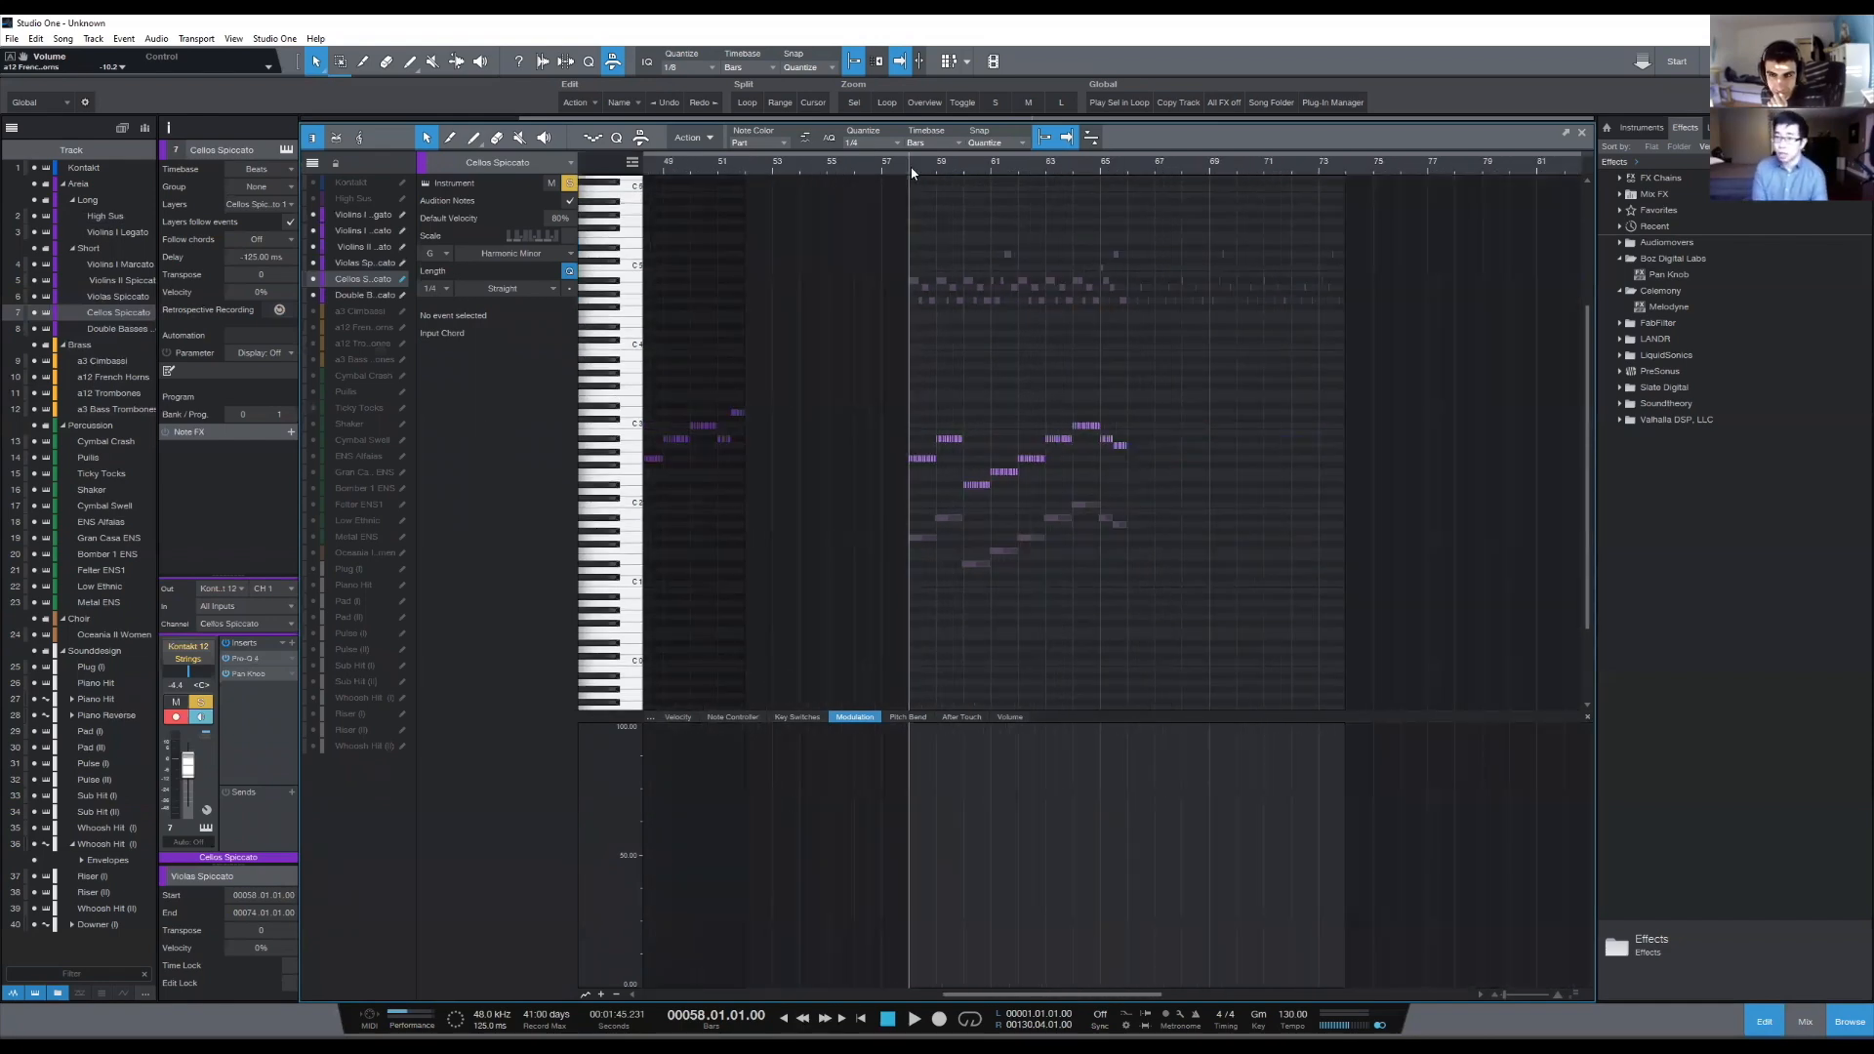
scroll(913, 172, up, 3)
scroll(915, 172, down, 3)
scroll(917, 172, up, 3)
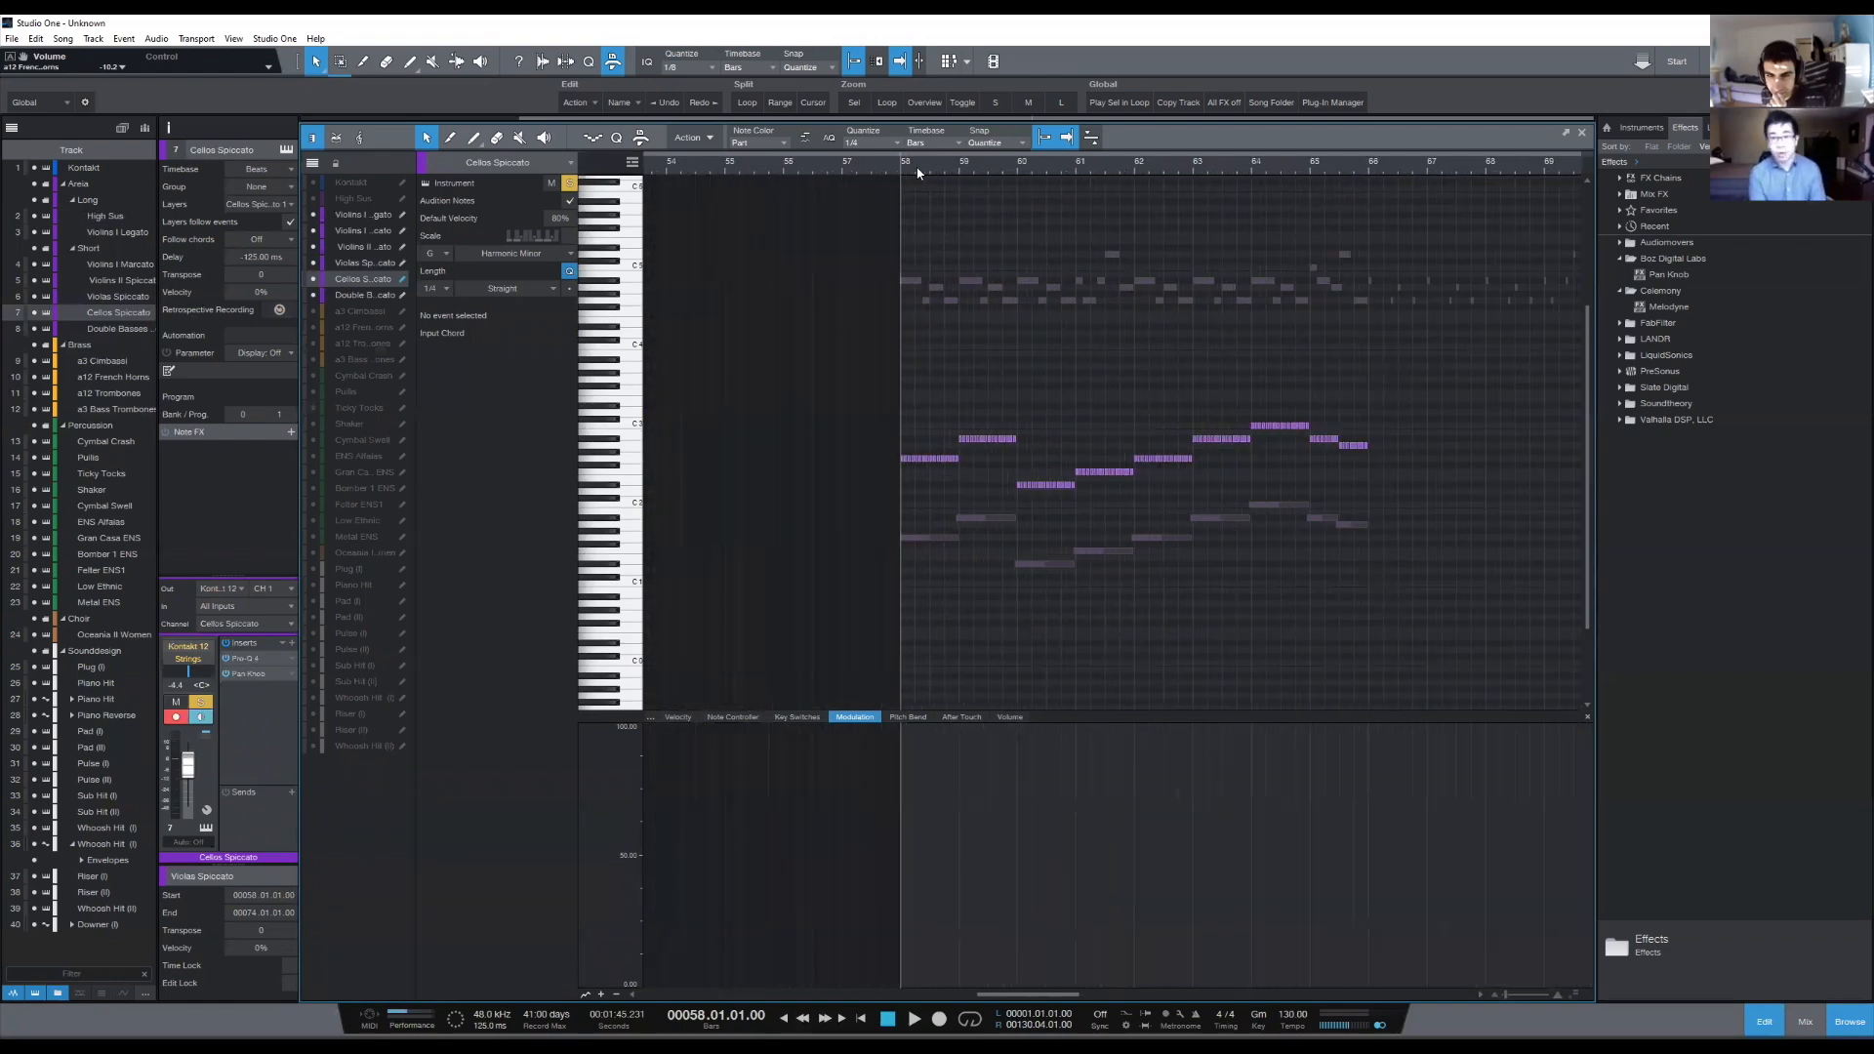
scroll(918, 172, up, 1)
scroll(922, 173, down, 3)
scroll(932, 175, up, 4)
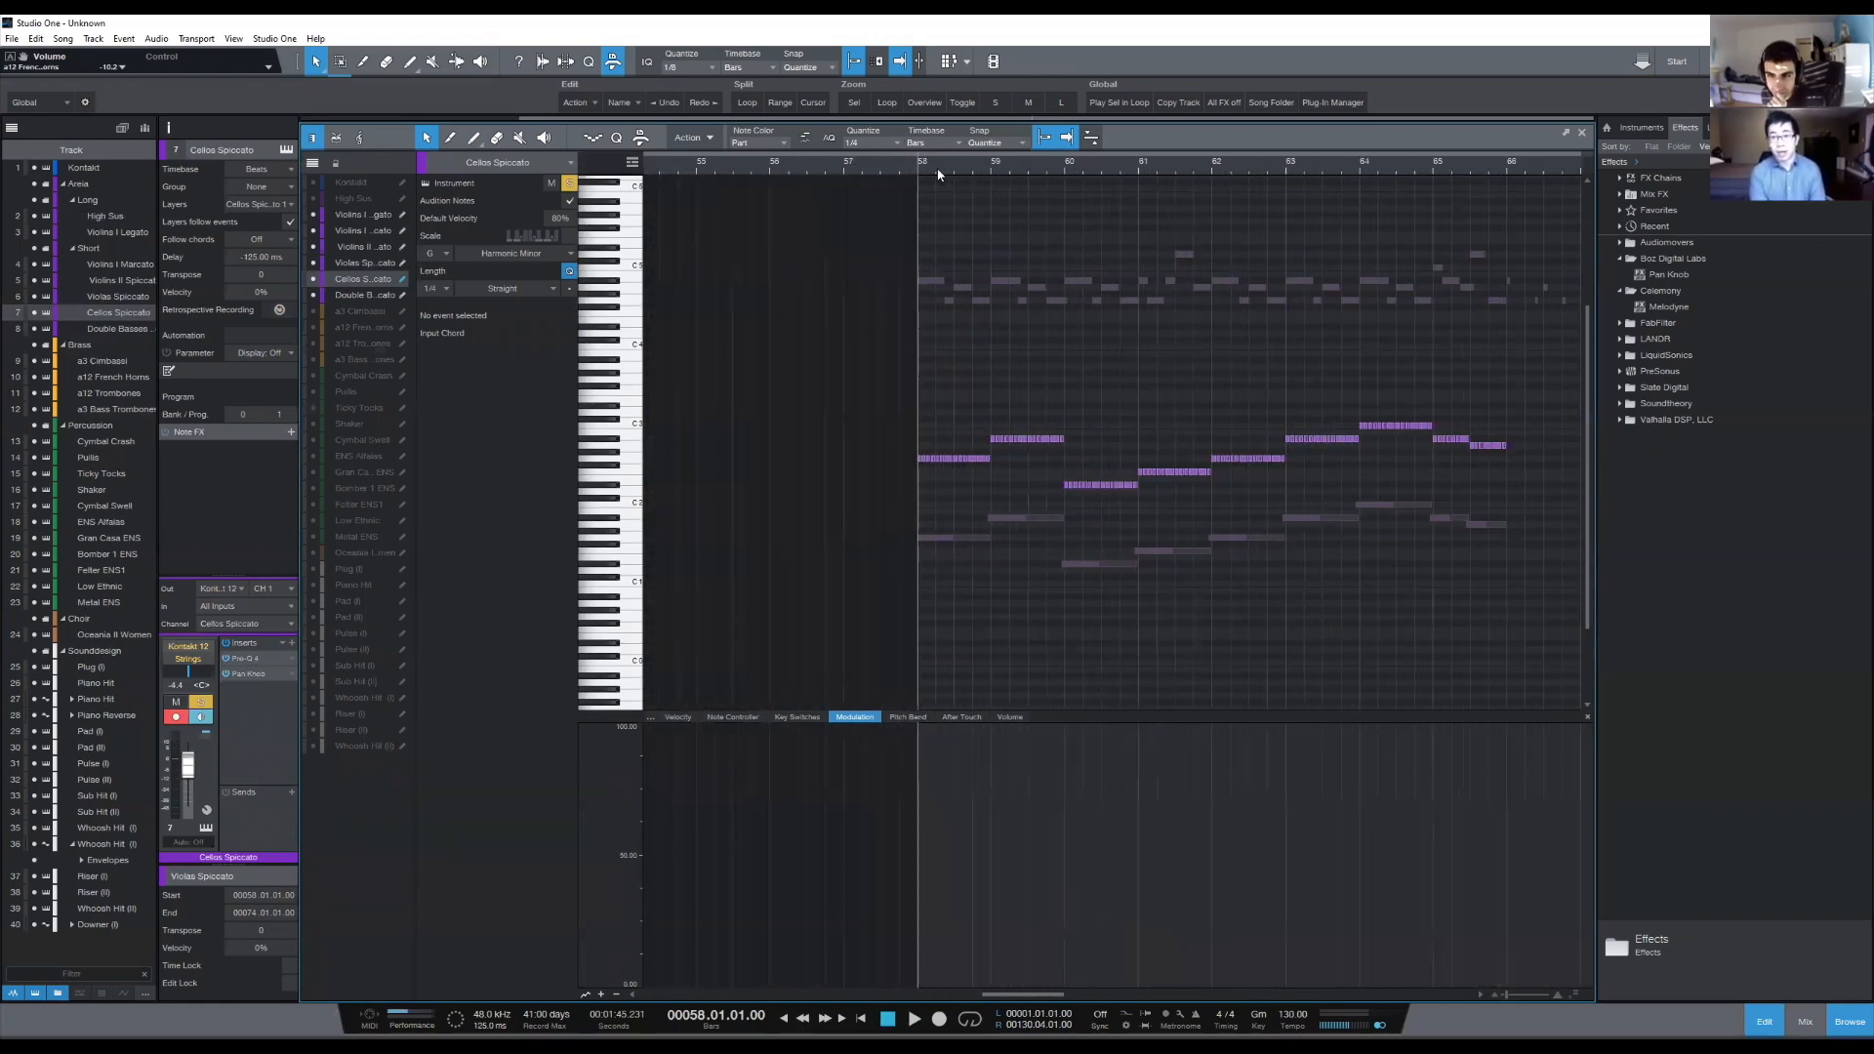
drag(945, 175, 953, 169)
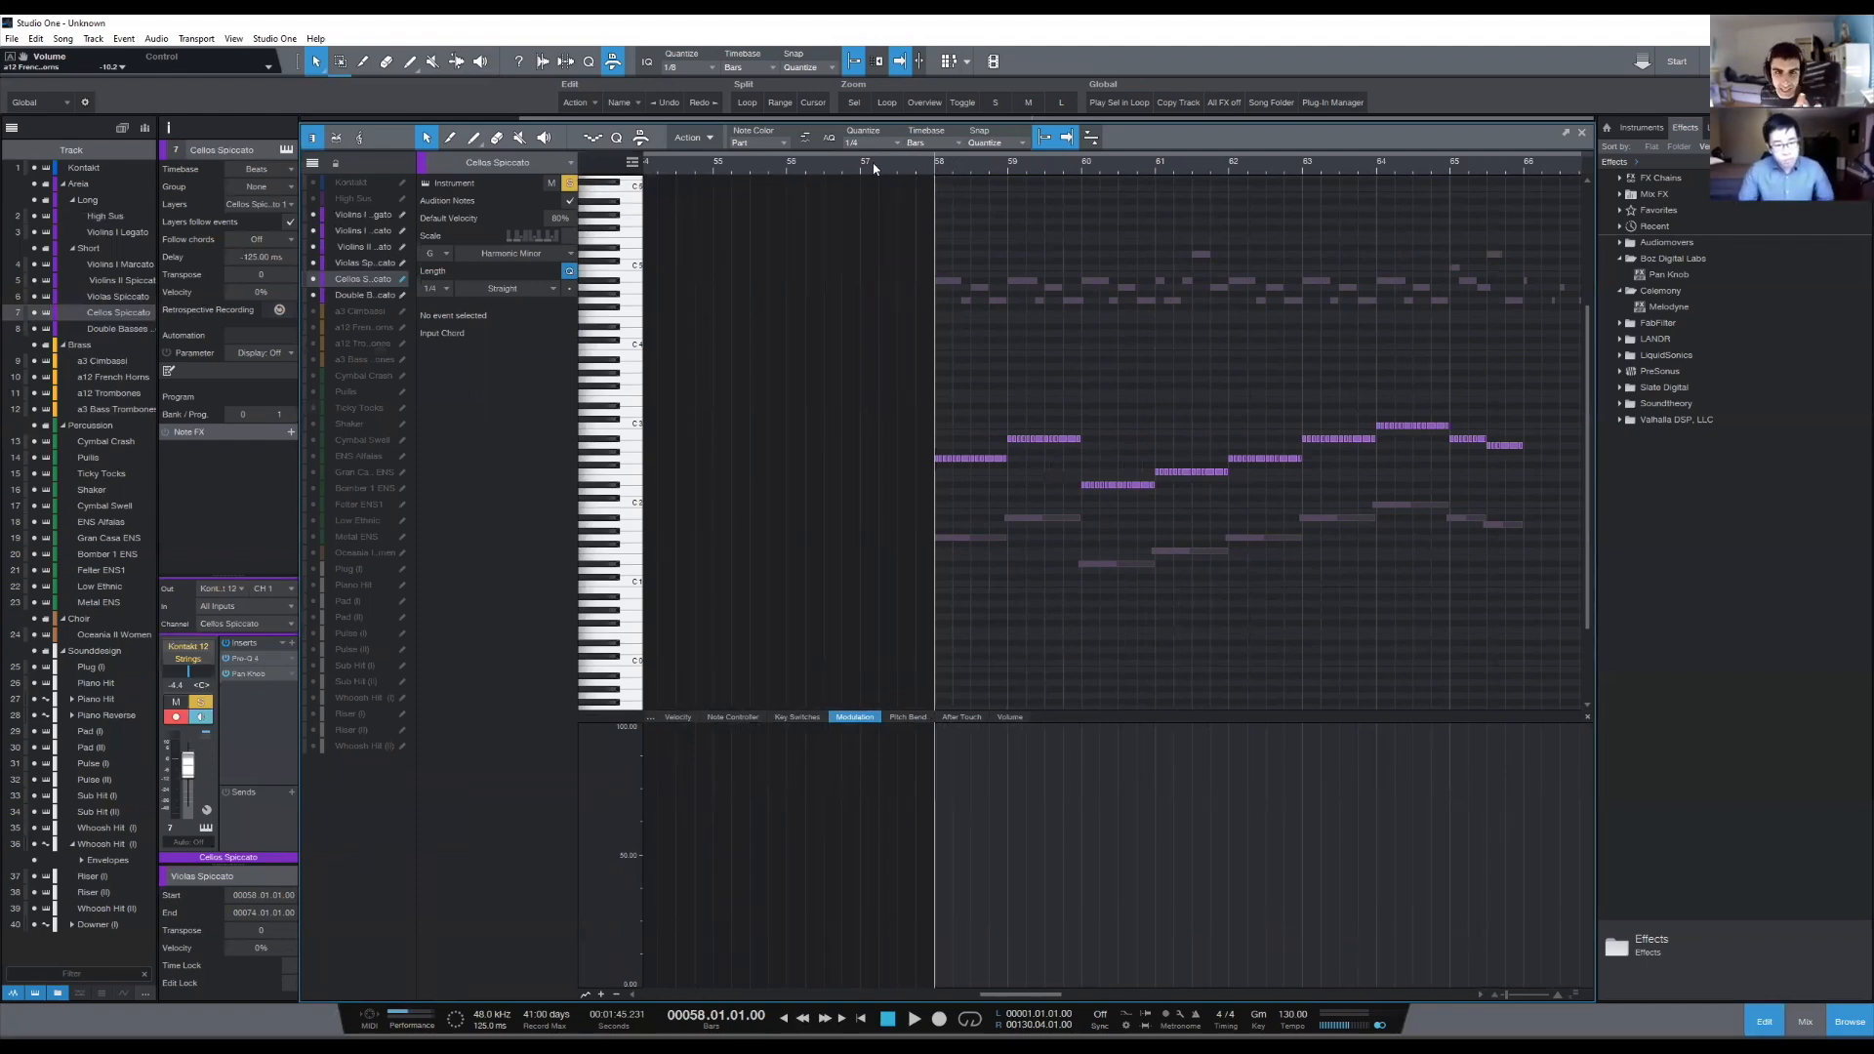
drag(841, 344, 1510, 586)
click(1470, 641)
drag(1560, 405, 888, 643)
click(935, 319)
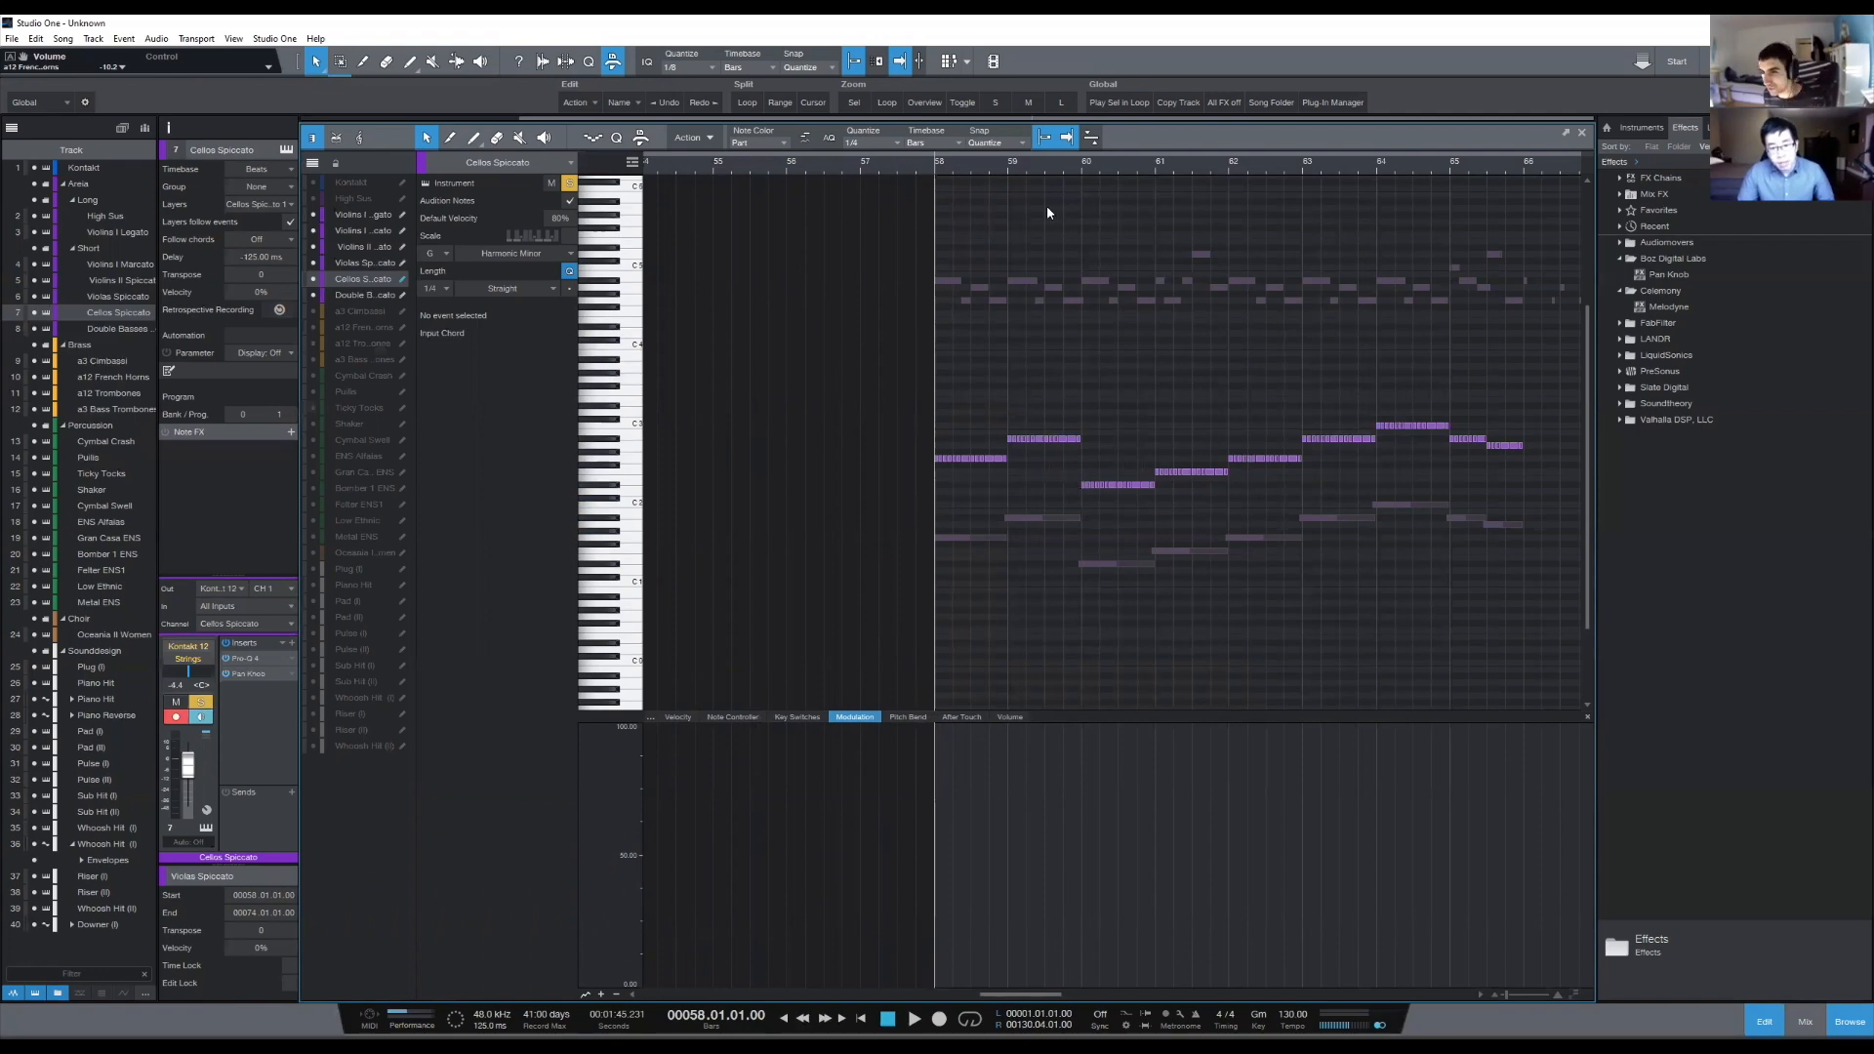
drag(1128, 172, 1023, 158)
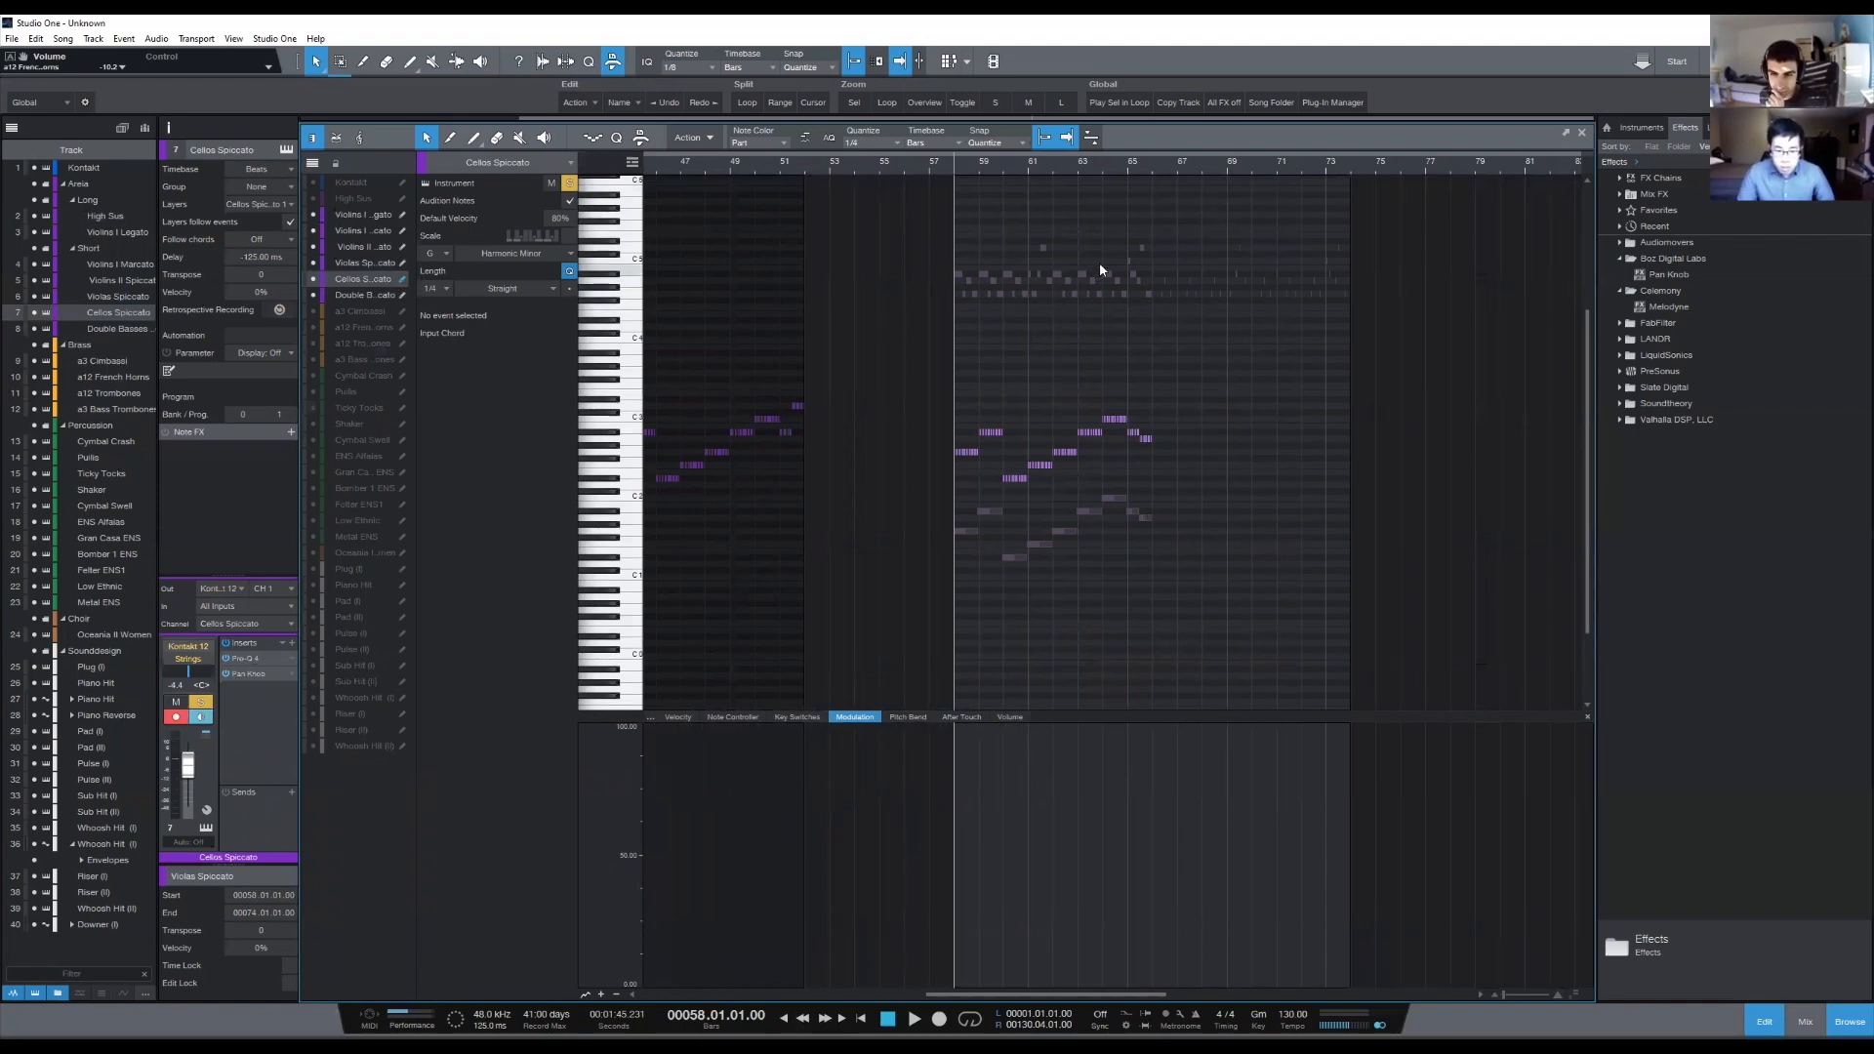
drag(966, 156, 966, 168)
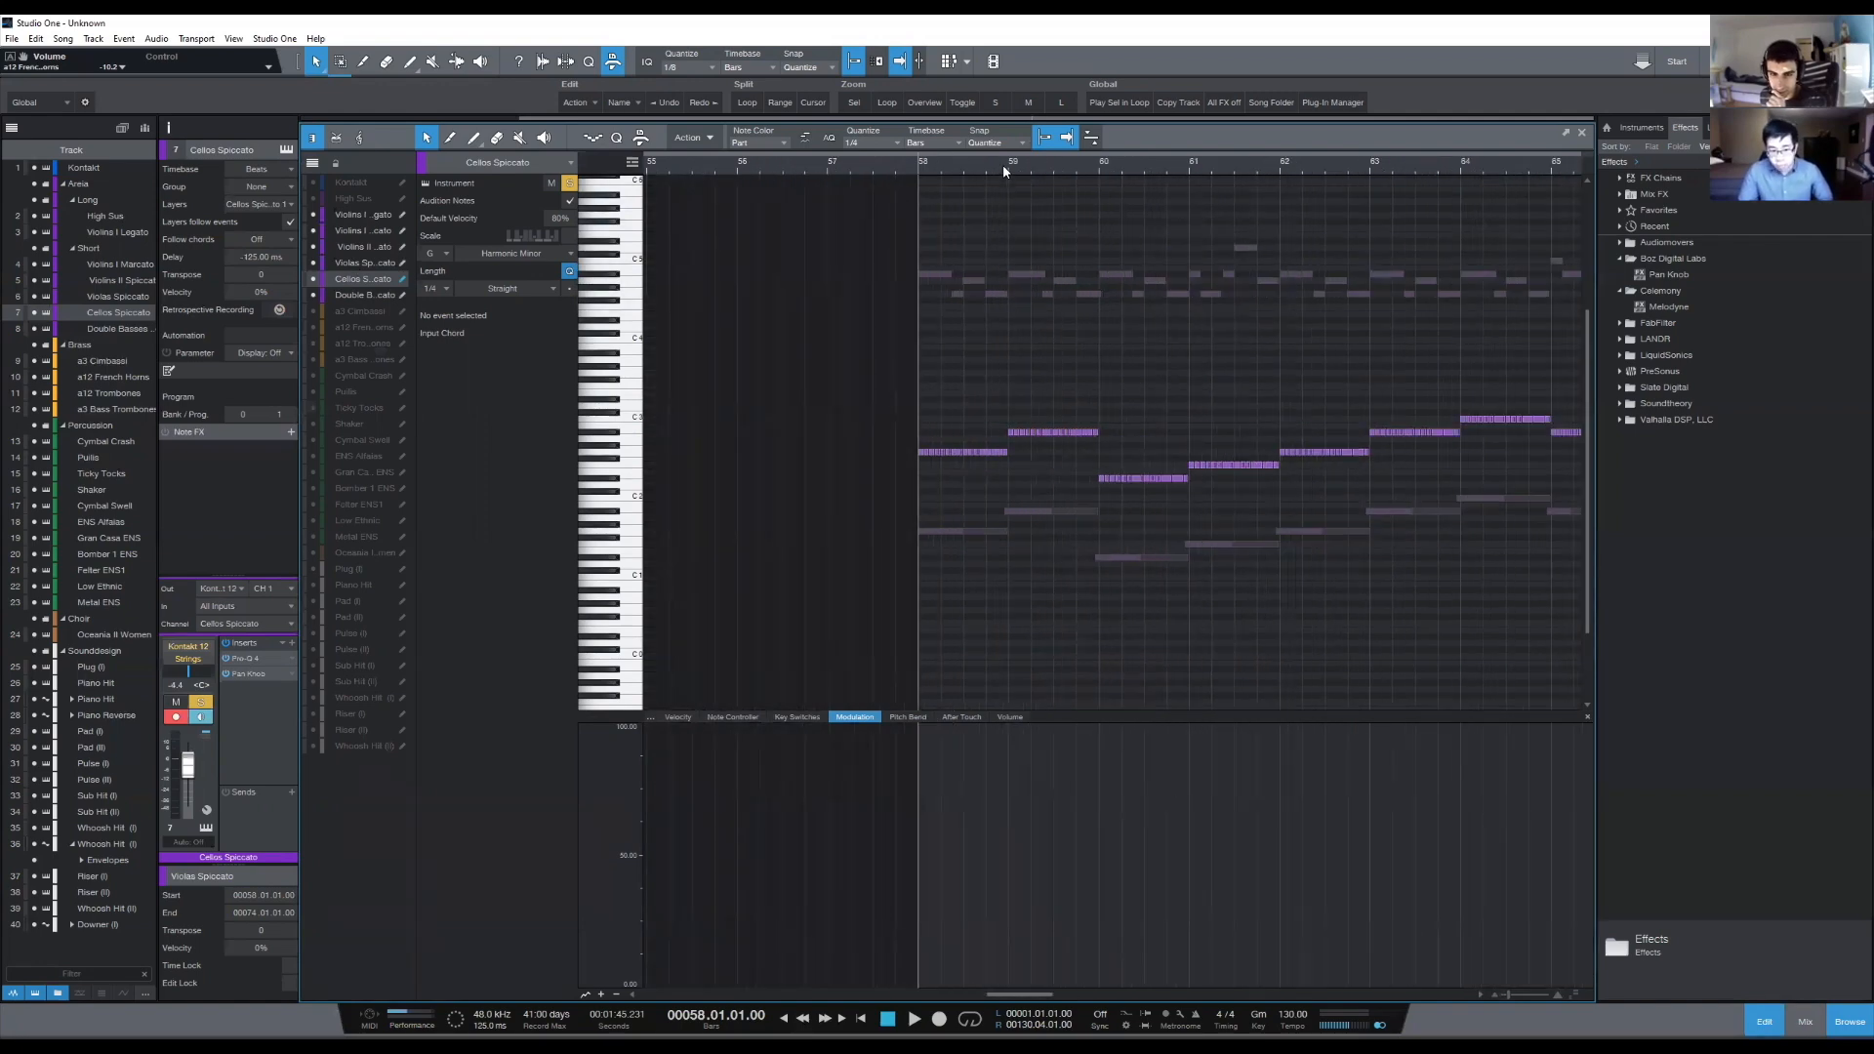
- Select all Cellos Spiccato notes from bar 58 to bar 66 and save the song
scroll(1003, 164, down, 4)
drag(968, 395, 1259, 586)
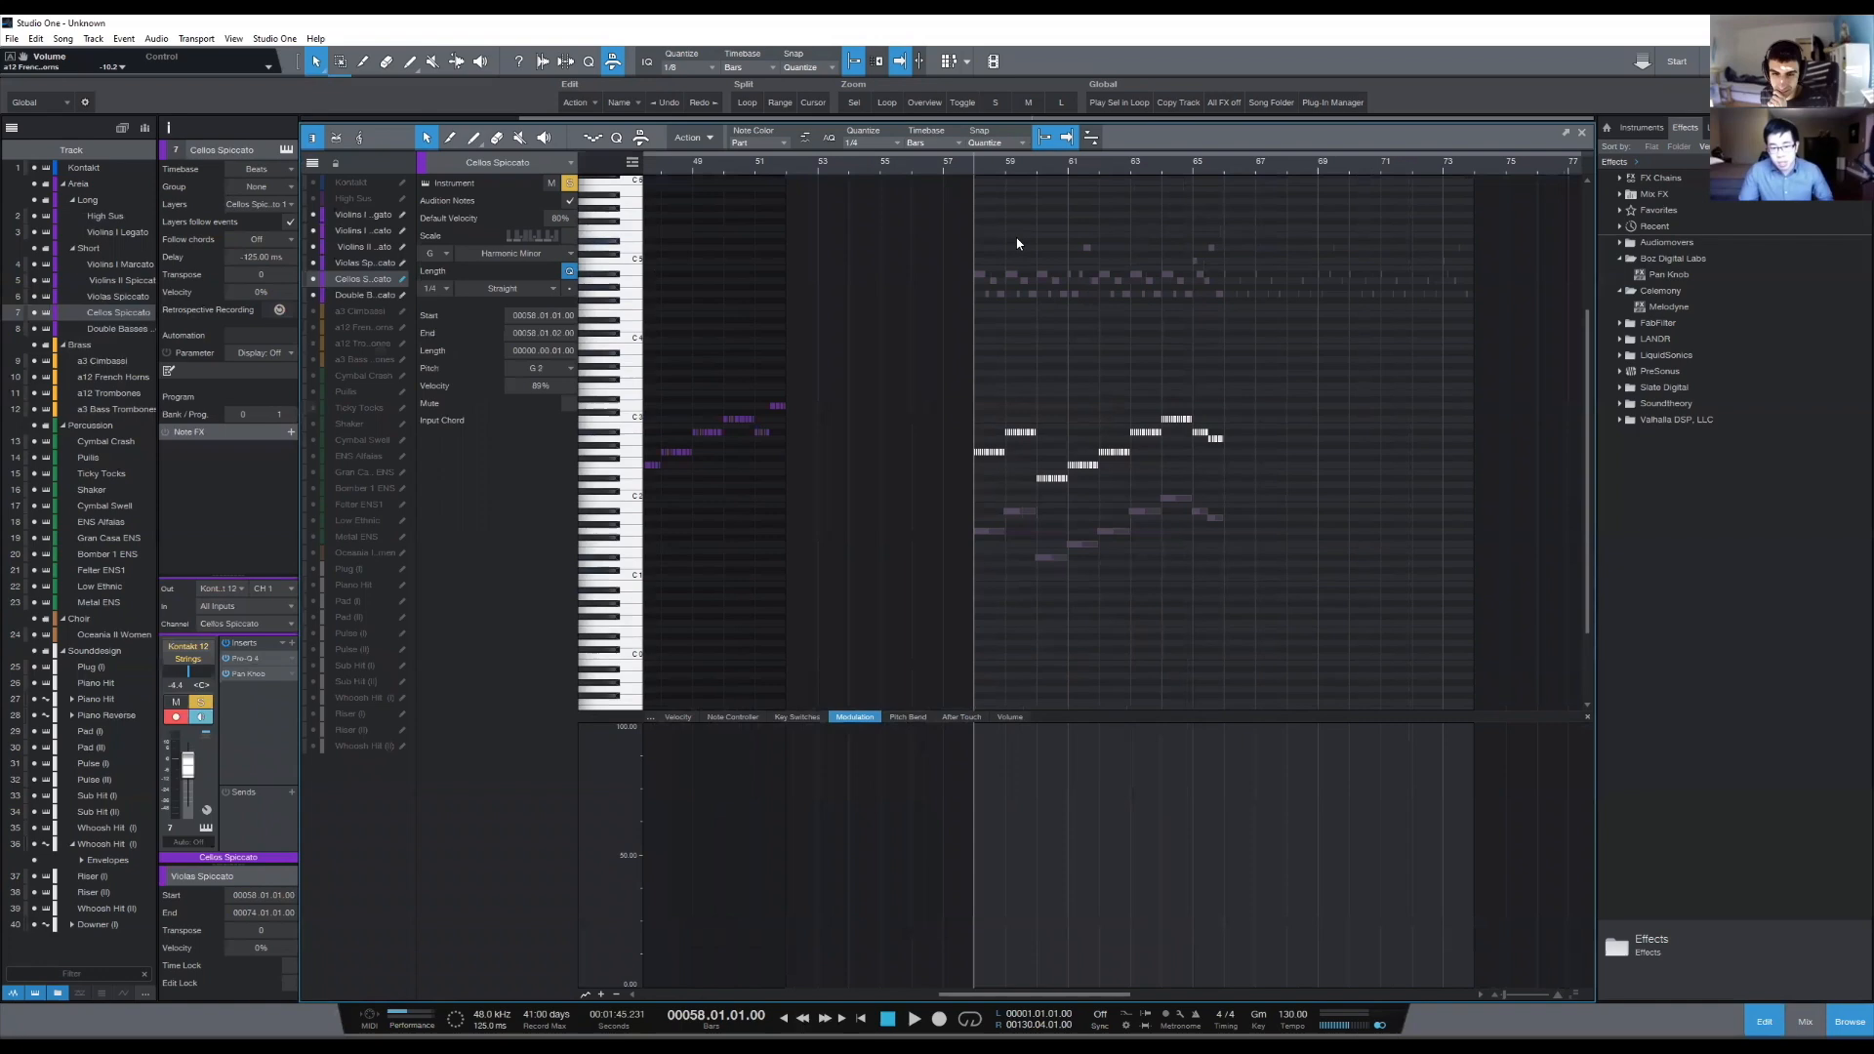
key(ctrl+s)
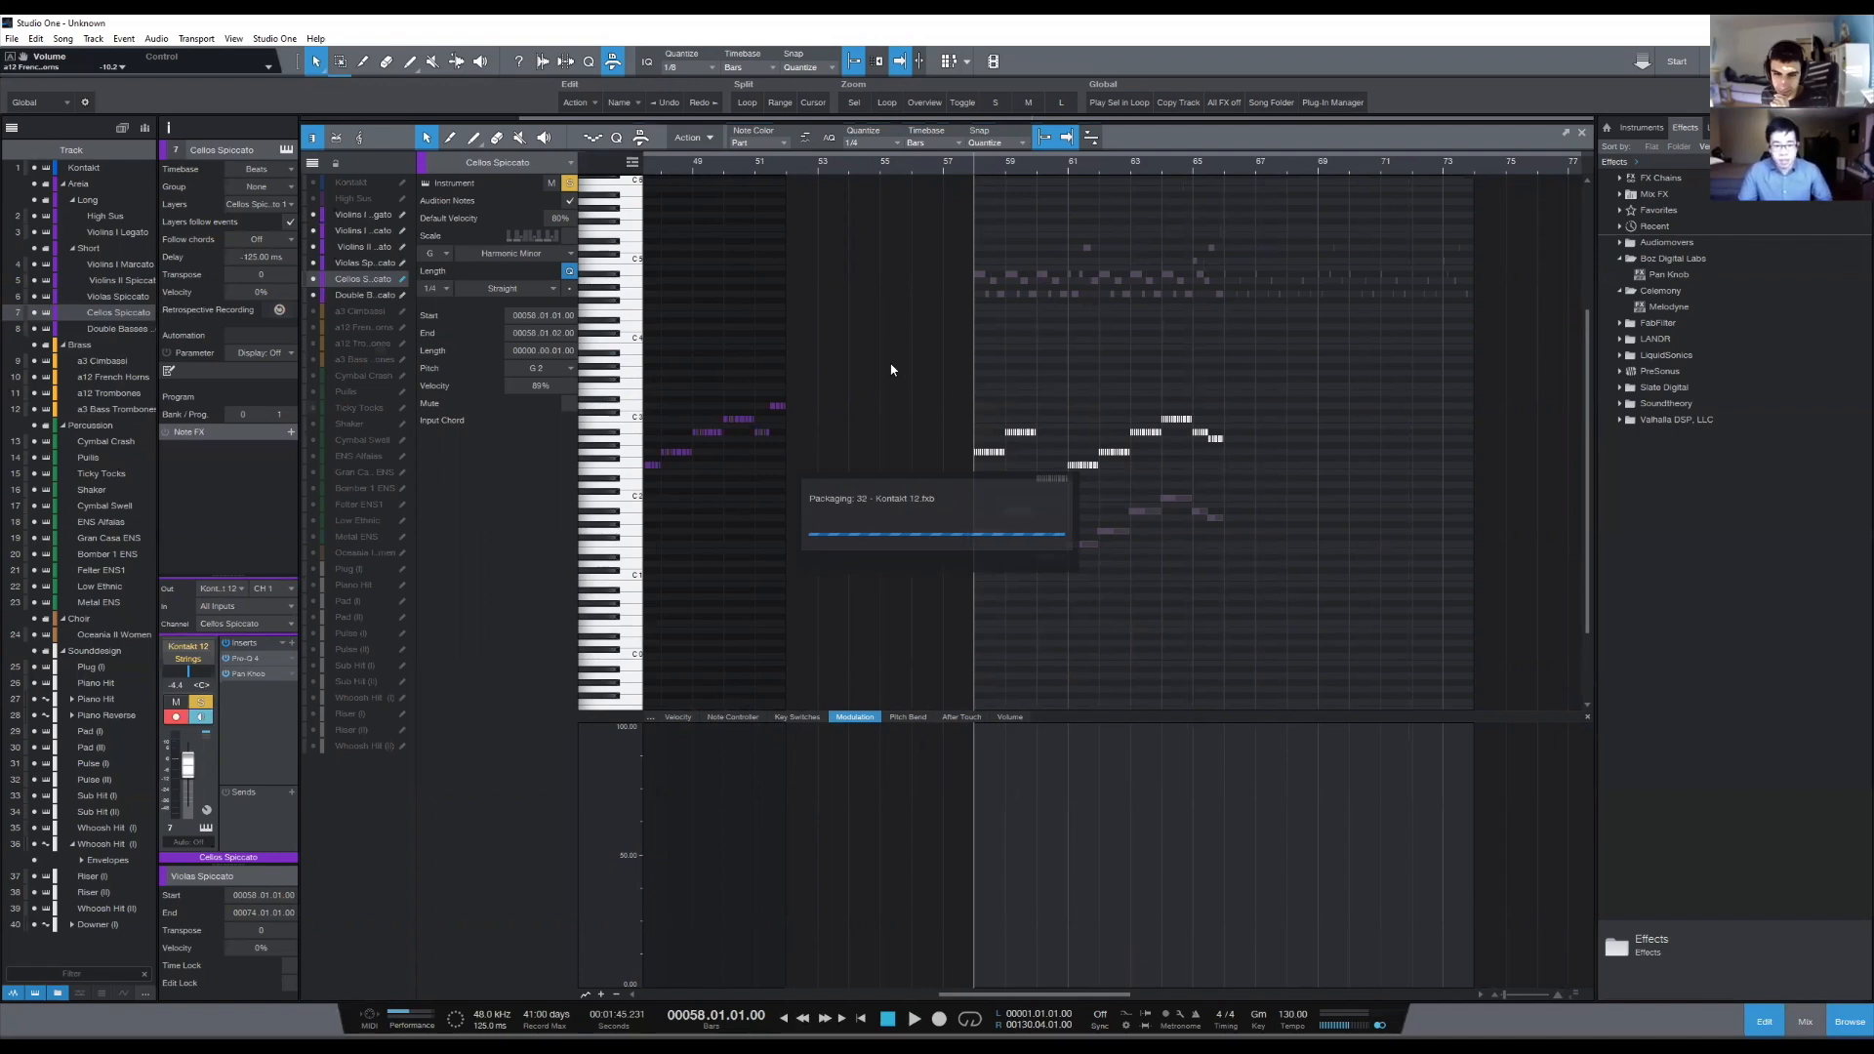
- Try transposing the selected Cellos Spiccato notes up three semitones
key(Up)
key(Up)
key(Up)
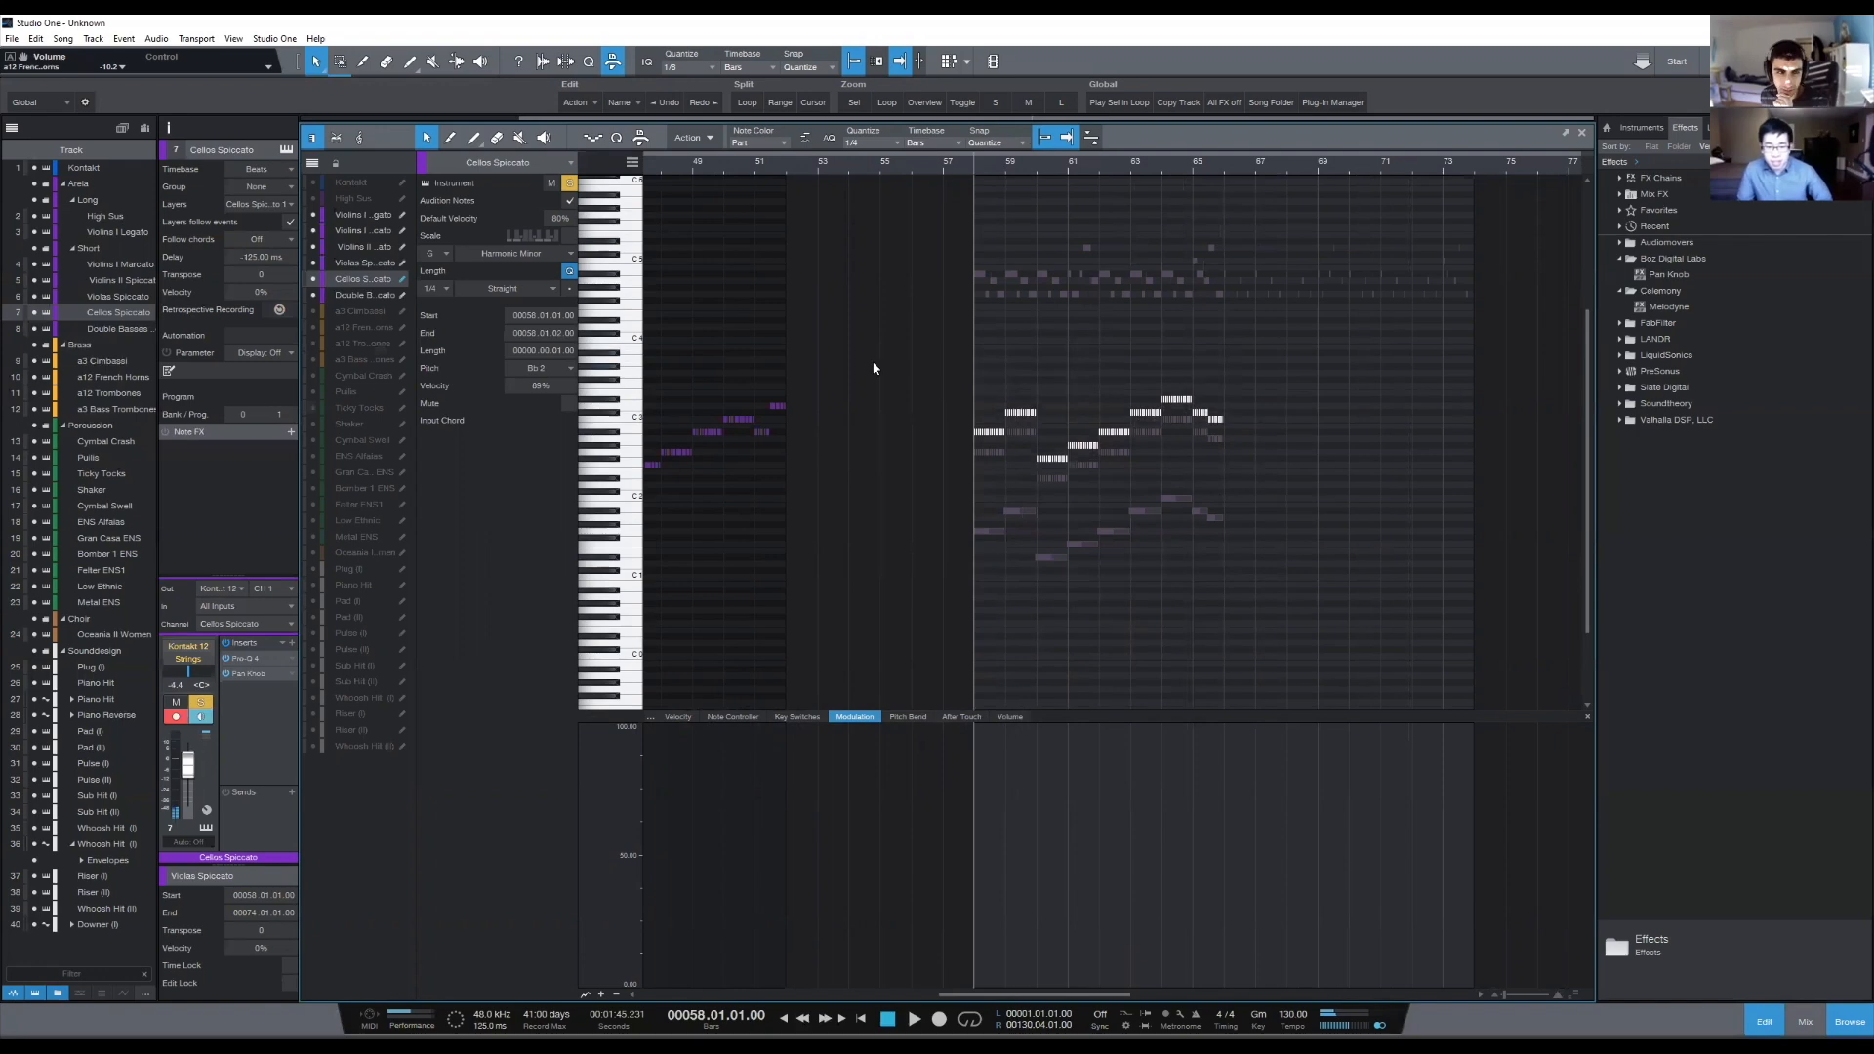
key(Down)
key(Down)
key(Down)
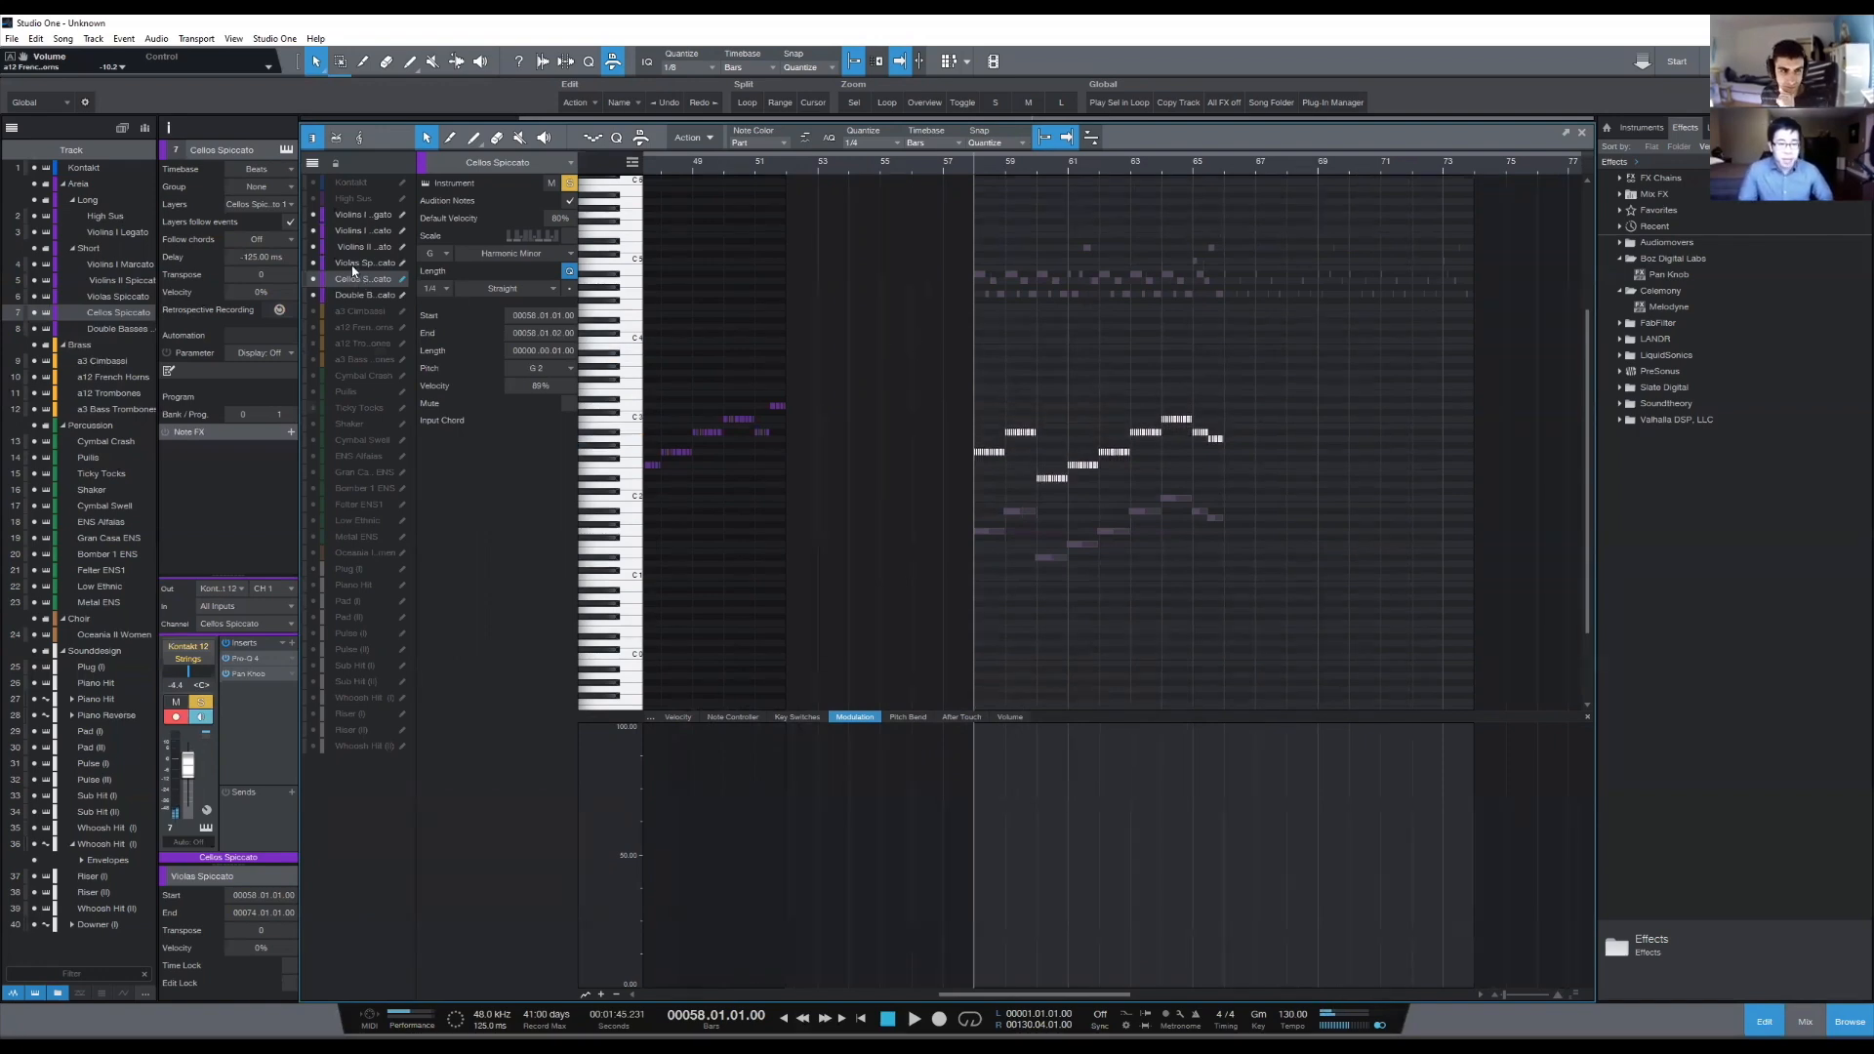
- Transpose all Violas Spiccato notes in bars 58 to 66 up a major third above the Cellos
click(1245, 611)
drag(1242, 369, 911, 543)
key(Up)
key(Up)
key(Up)
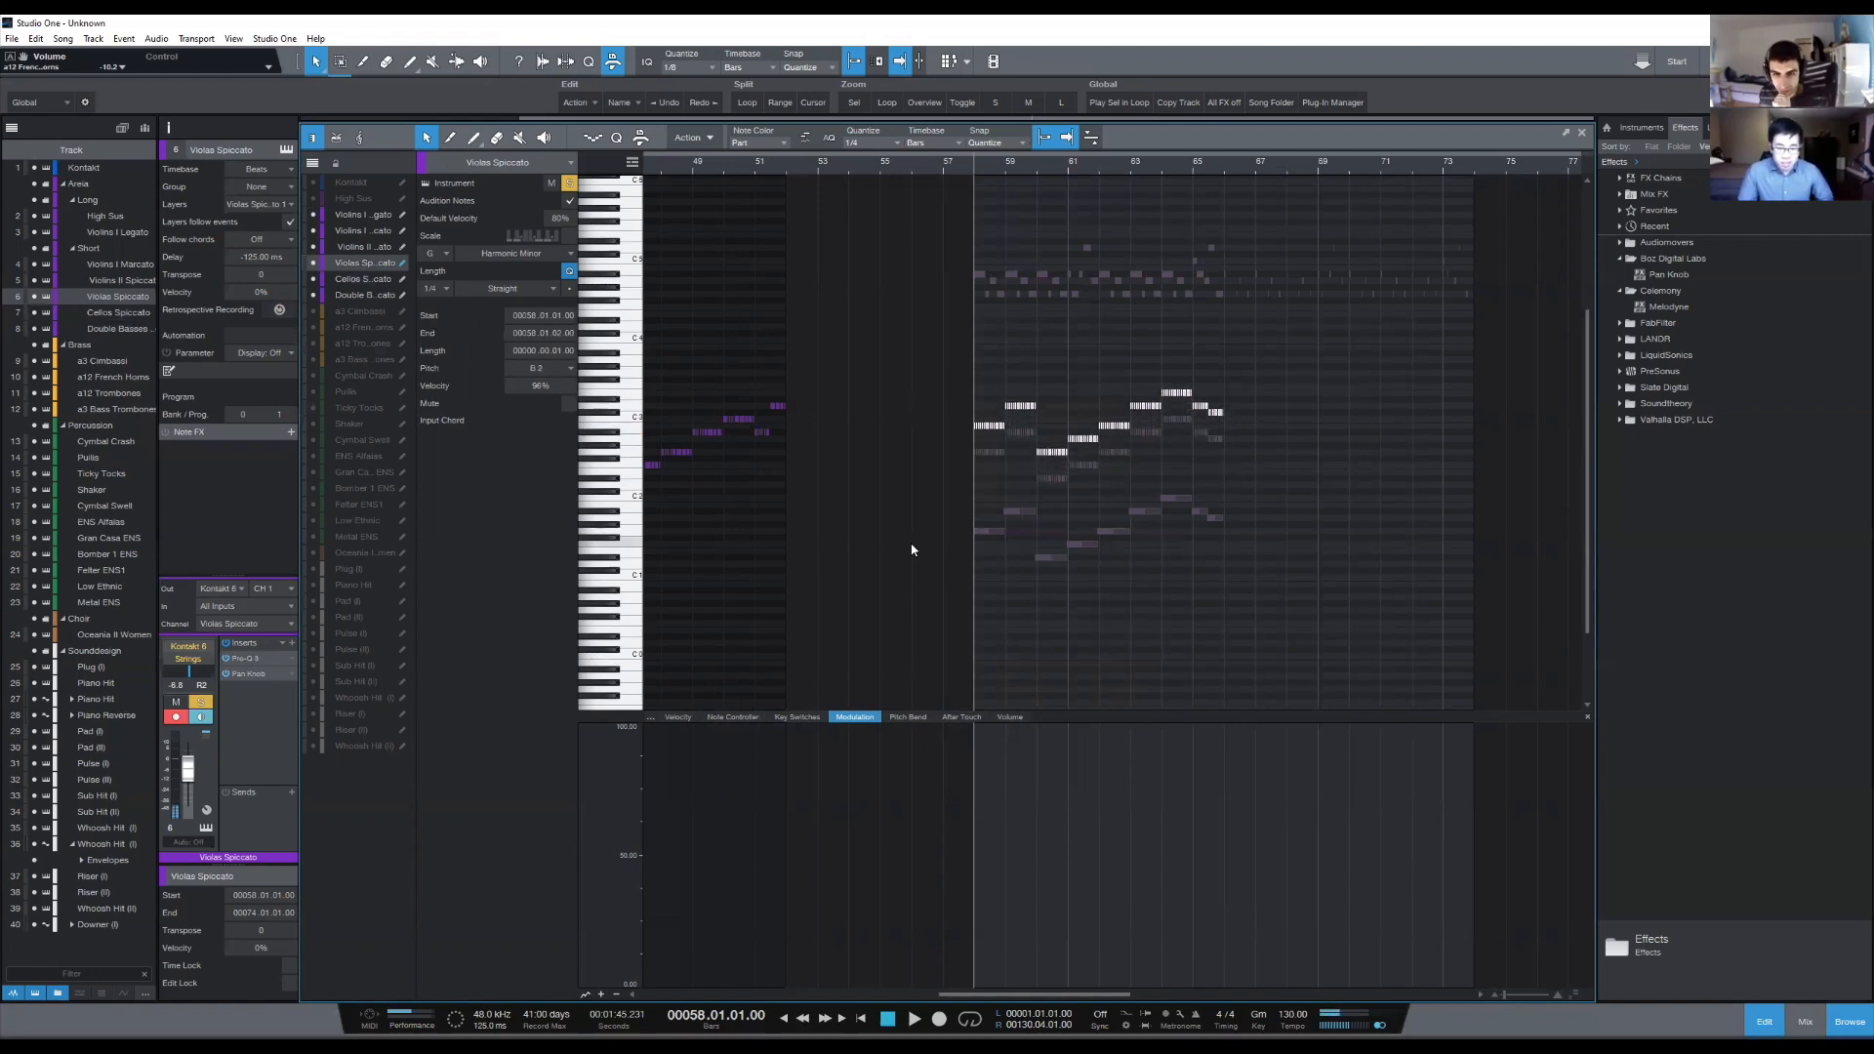
- Lower the Violas Spiccato notes in bars 58 and 62 to B-flat and those in bar 64 to E-flat
click(1083, 607)
mouse_move(1075, 398)
mouse_down()
mouse_move(991, 408)
mouse_move(1038, 458)
mouse_move(1069, 443)
mouse_up()
key(Up)
key(Up)
click(1200, 565)
key(Up)
key(Up)
key(Down)
key(Up)
key(Up)
click(1118, 479)
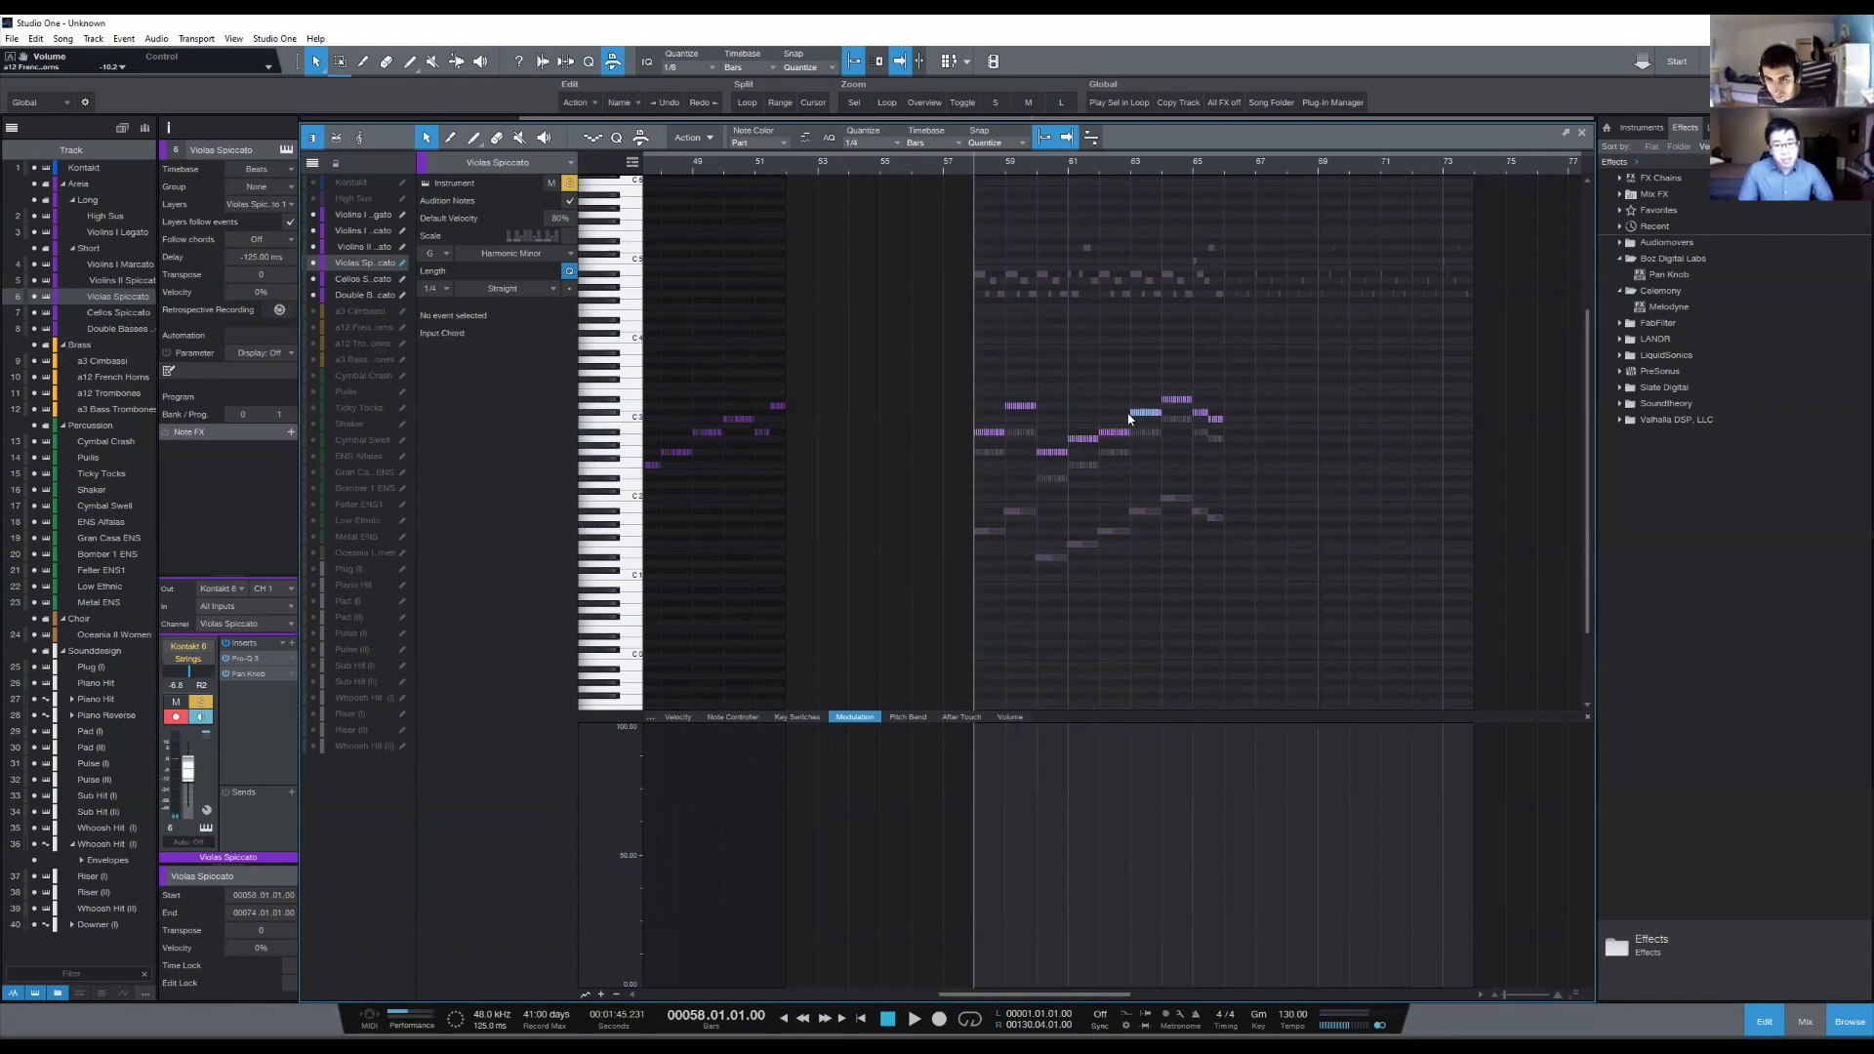
- Raise the Violas Spiccato notes in bar 63 and the first half of bar 65 to D3
drag(1222, 385, 1193, 415)
key(Up)
click(1222, 420)
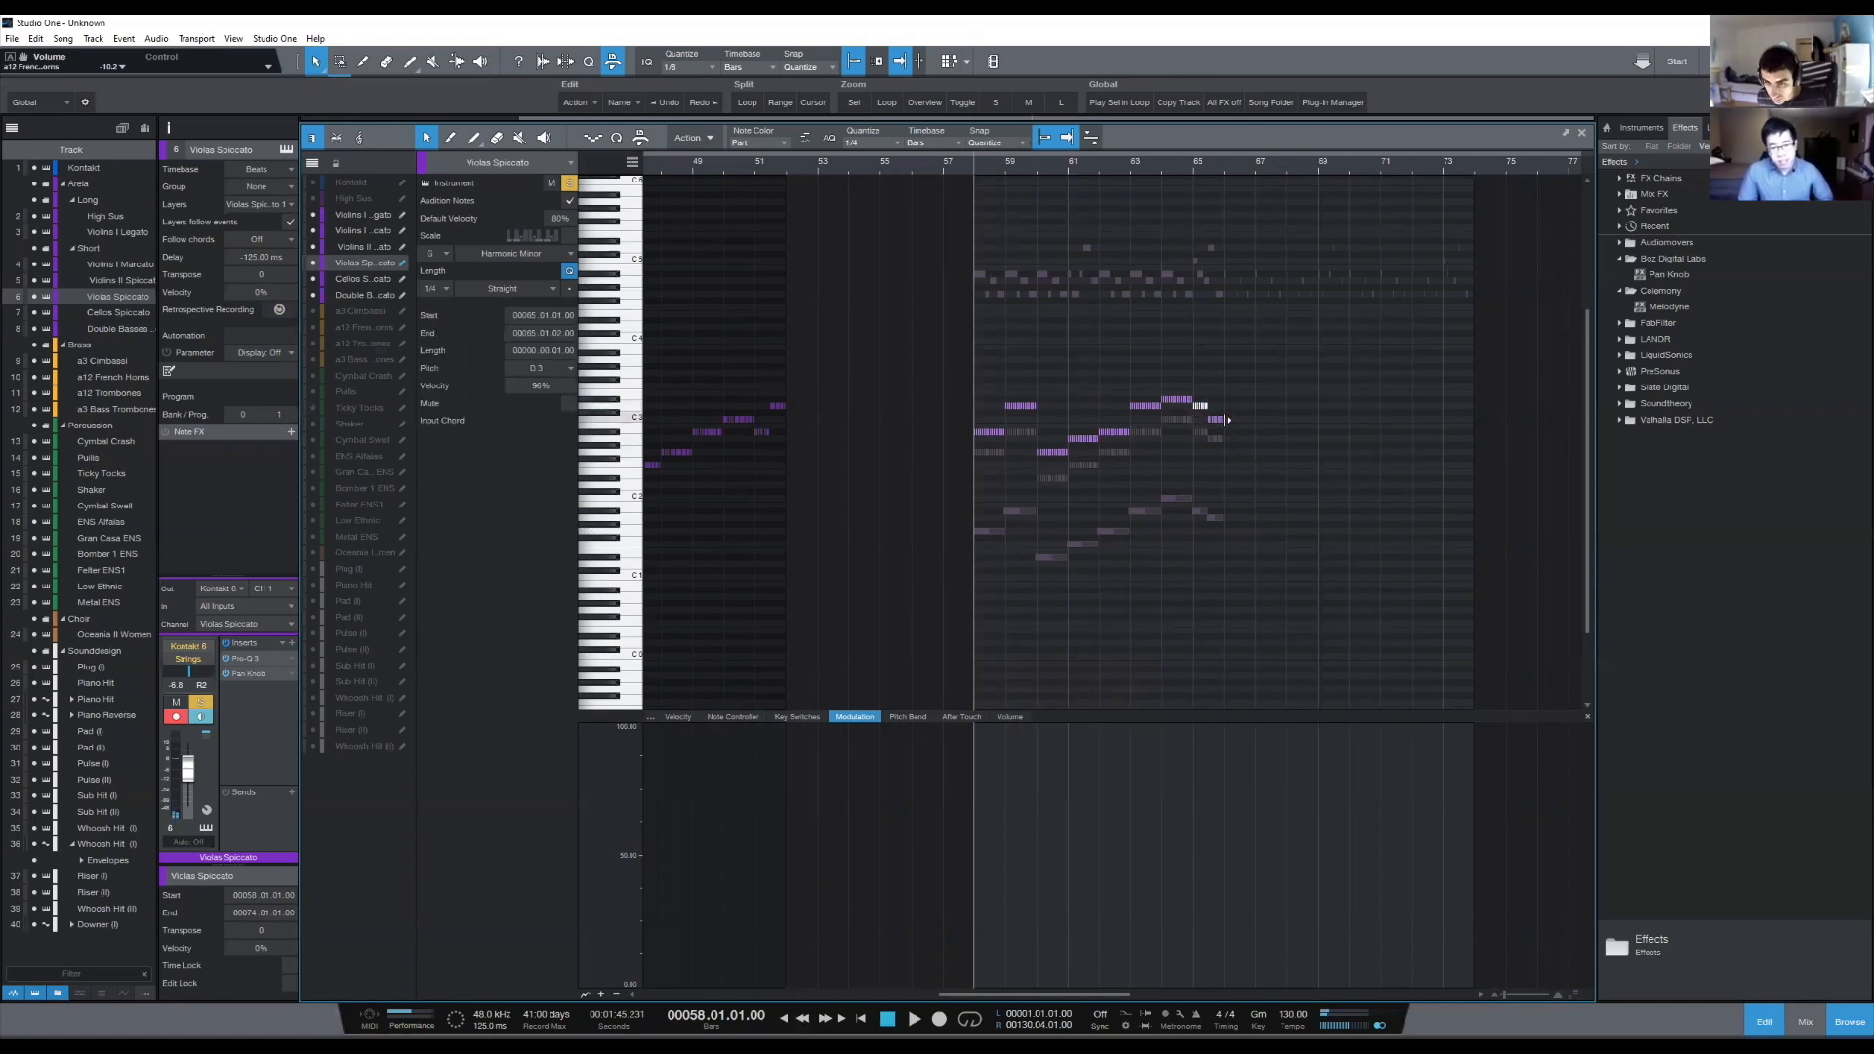
click(1217, 456)
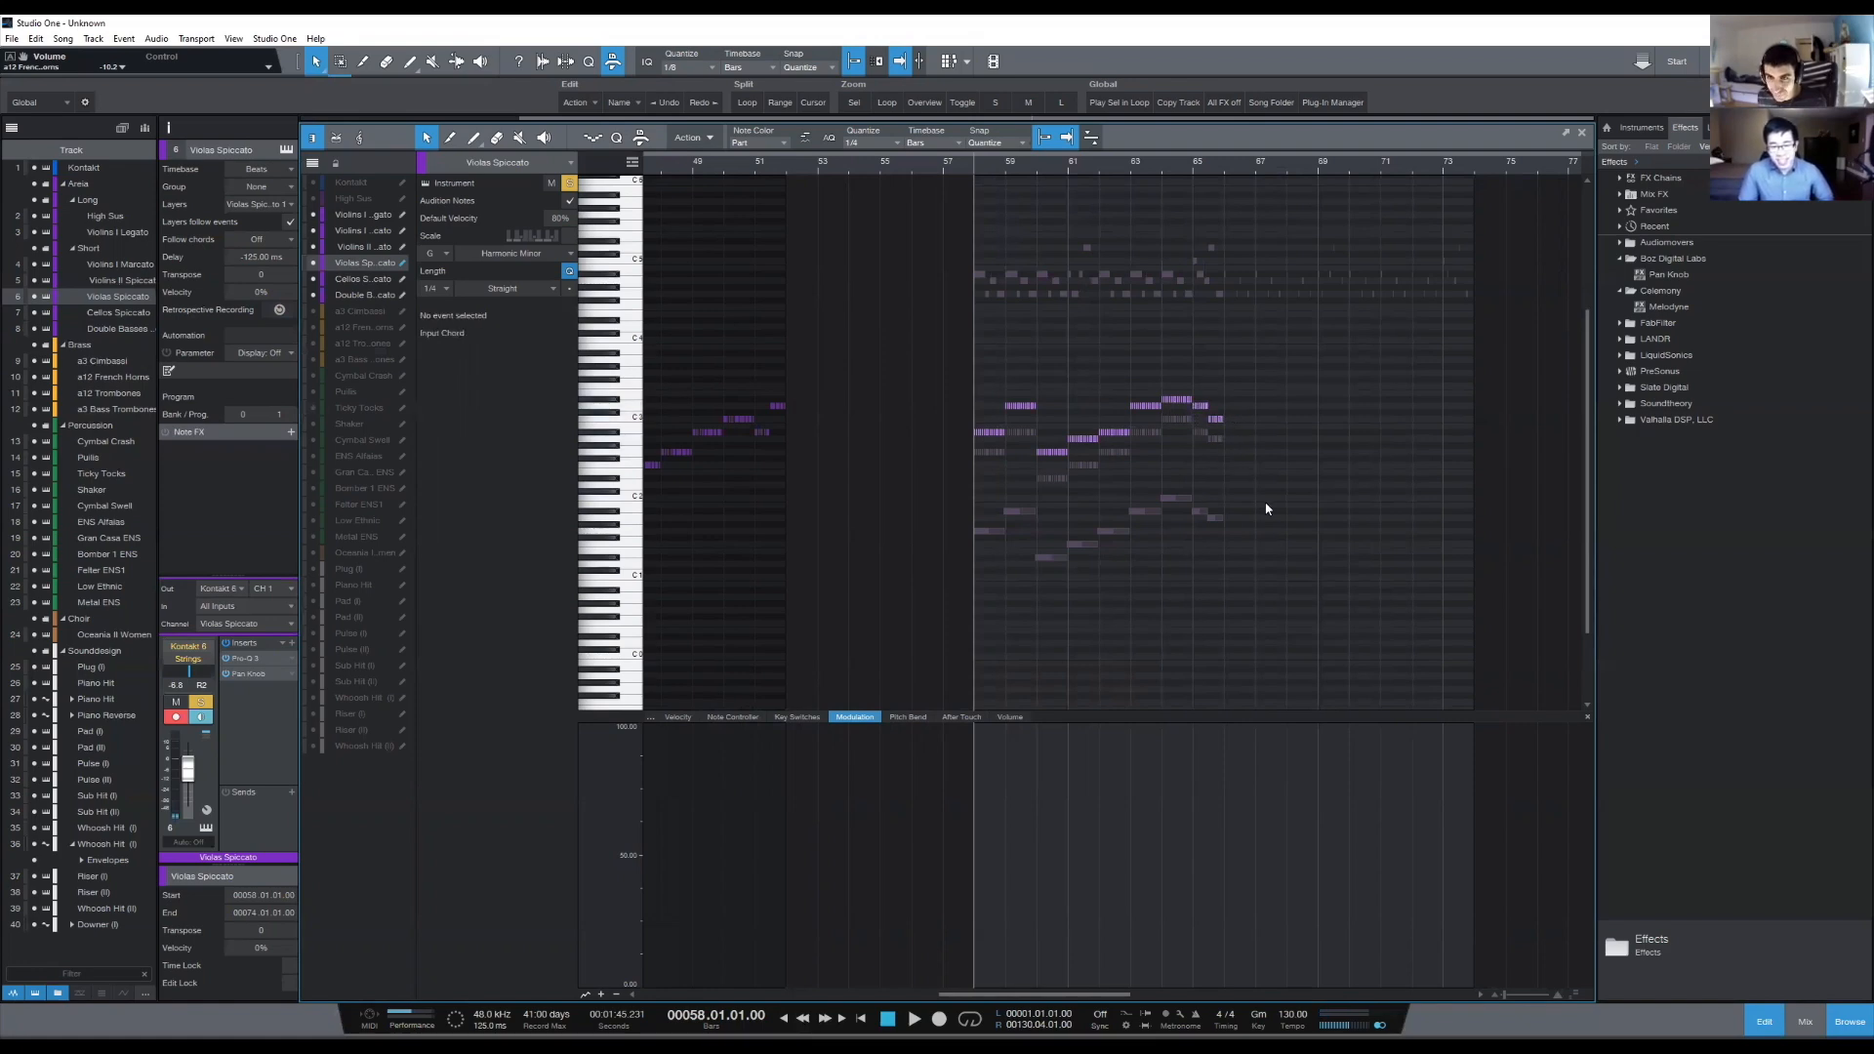
- Return to the arrangement and solo every track in the Short strings folder
scroll(1231, 156, up, 3)
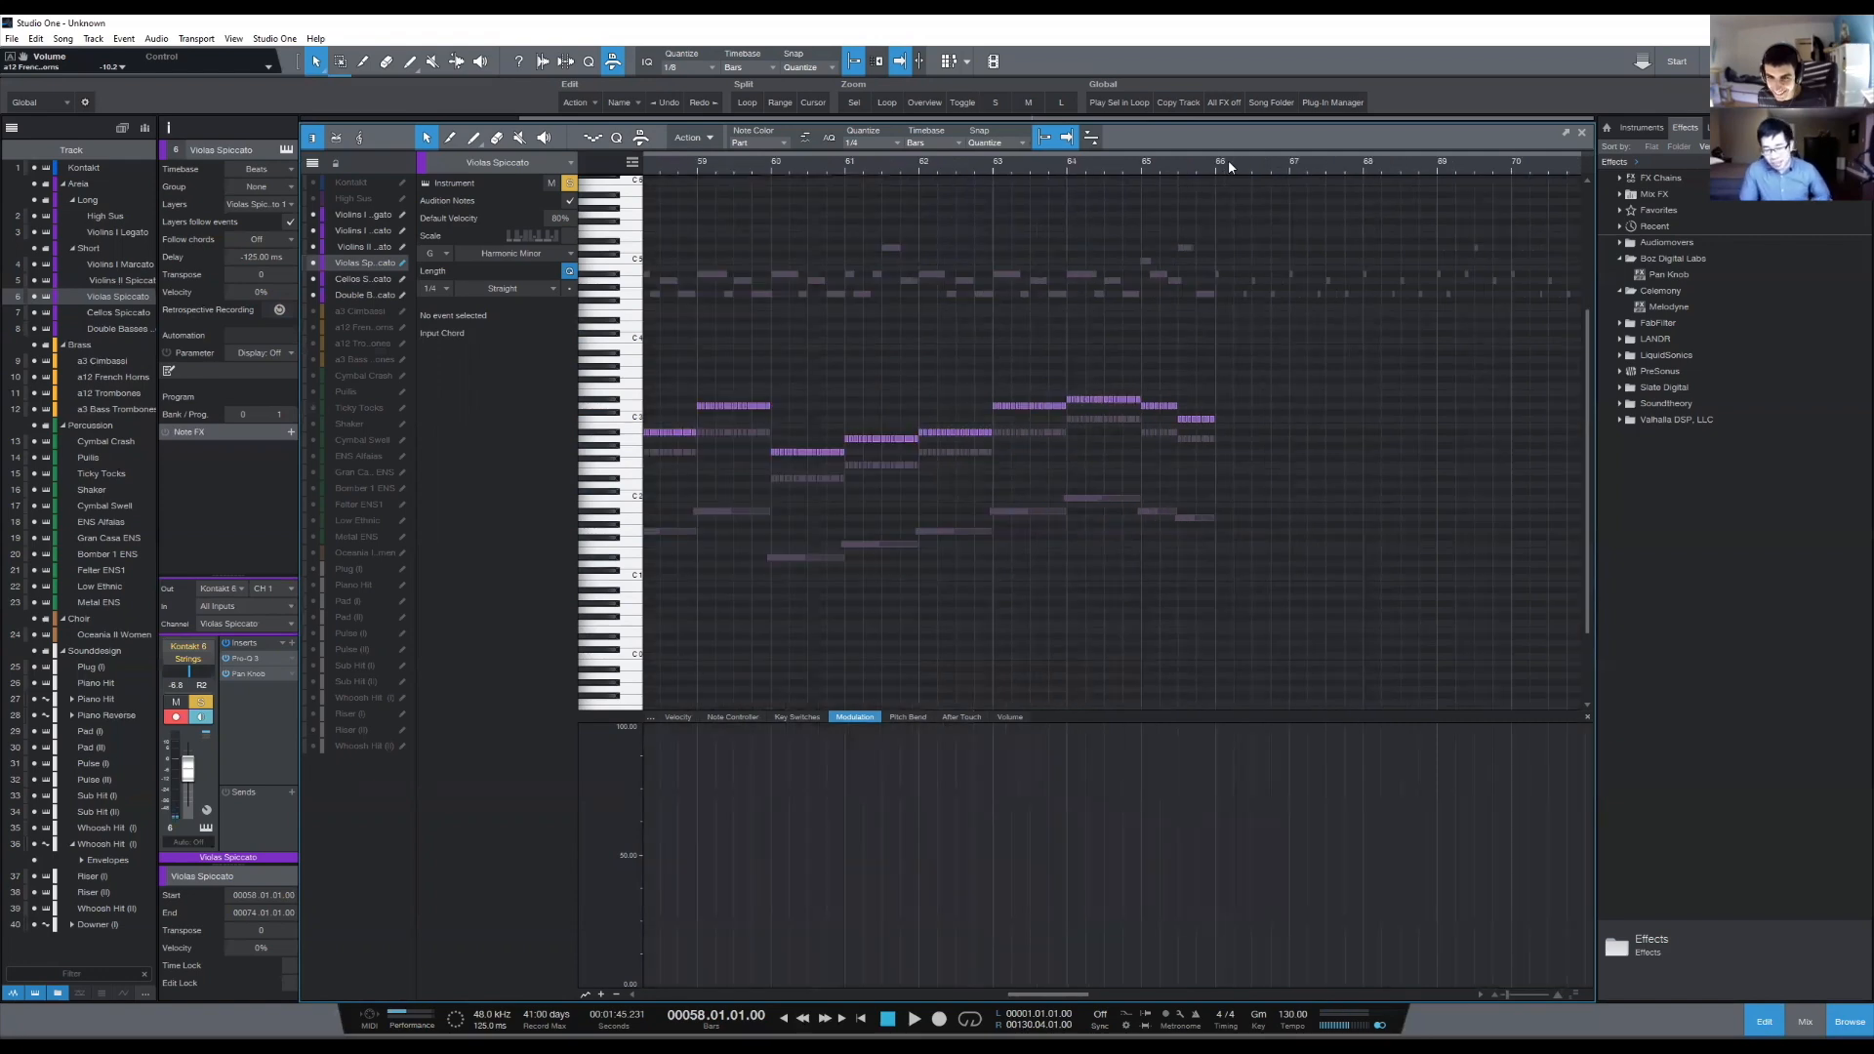
scroll(1227, 160, down, 4)
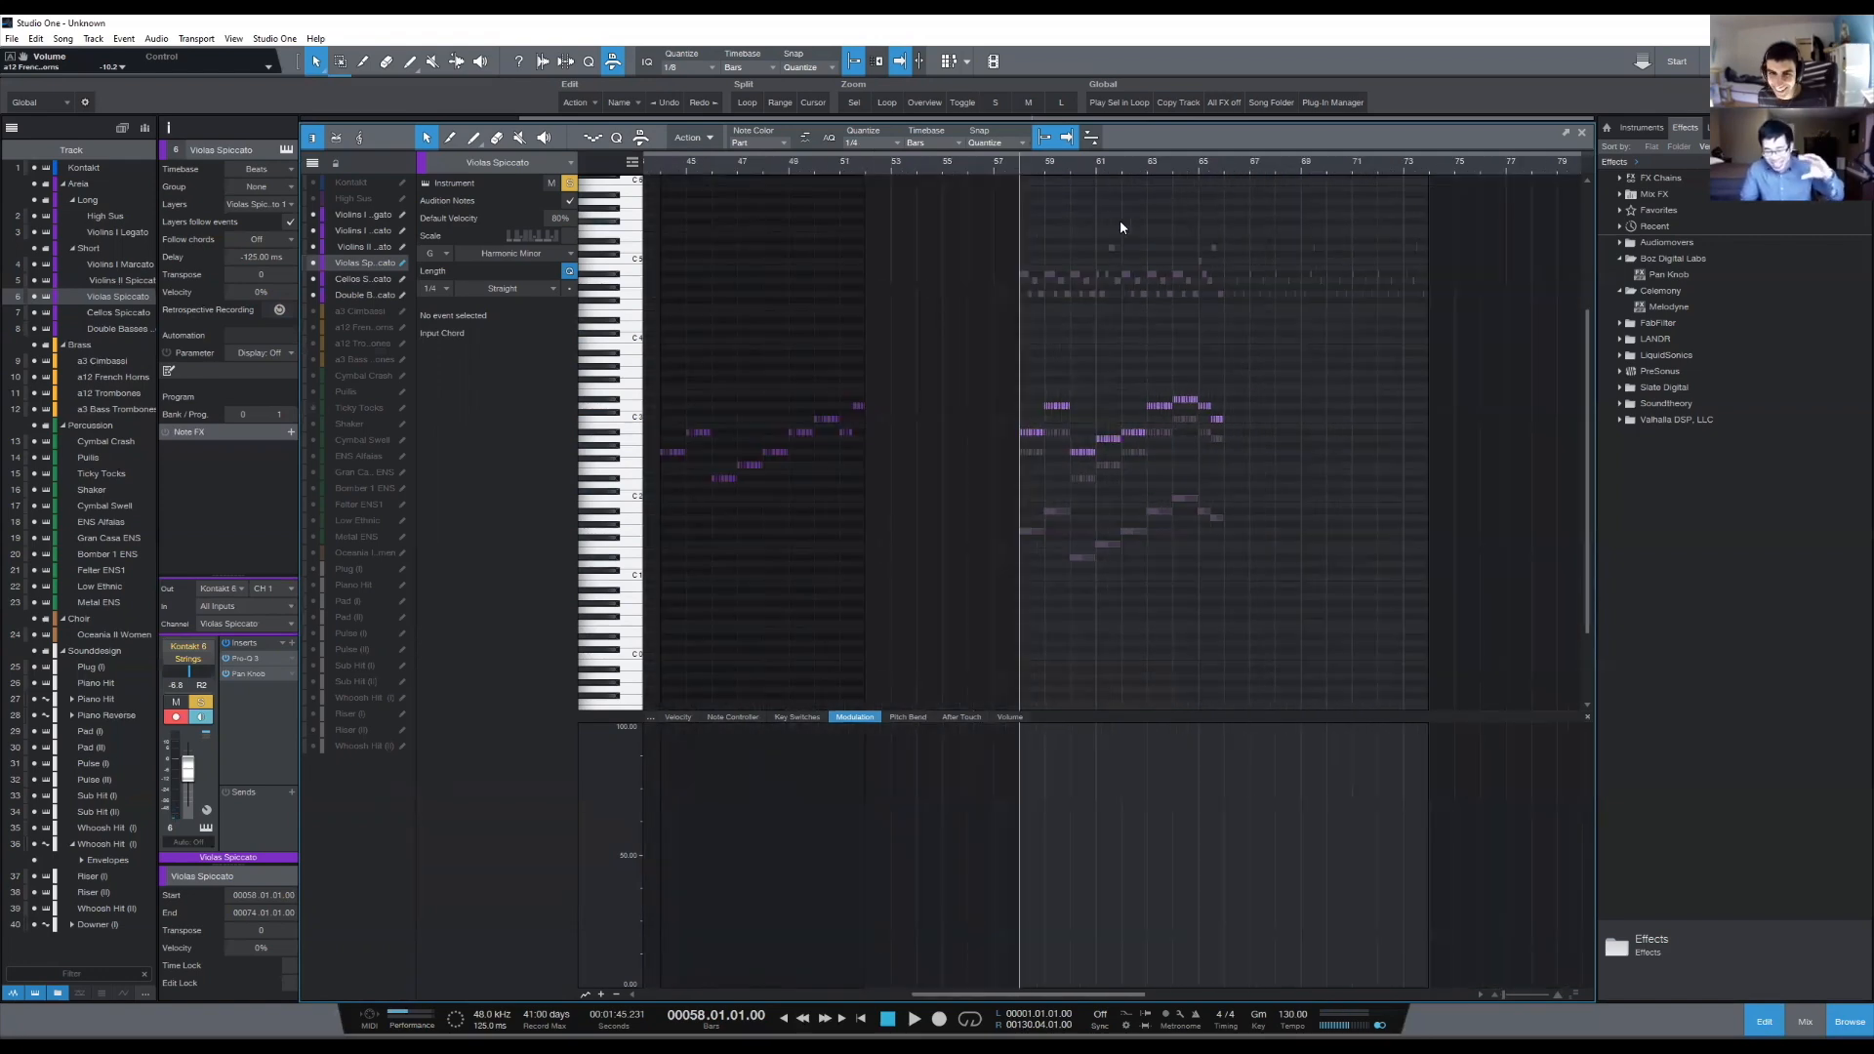
scroll(1050, 164, up, 2)
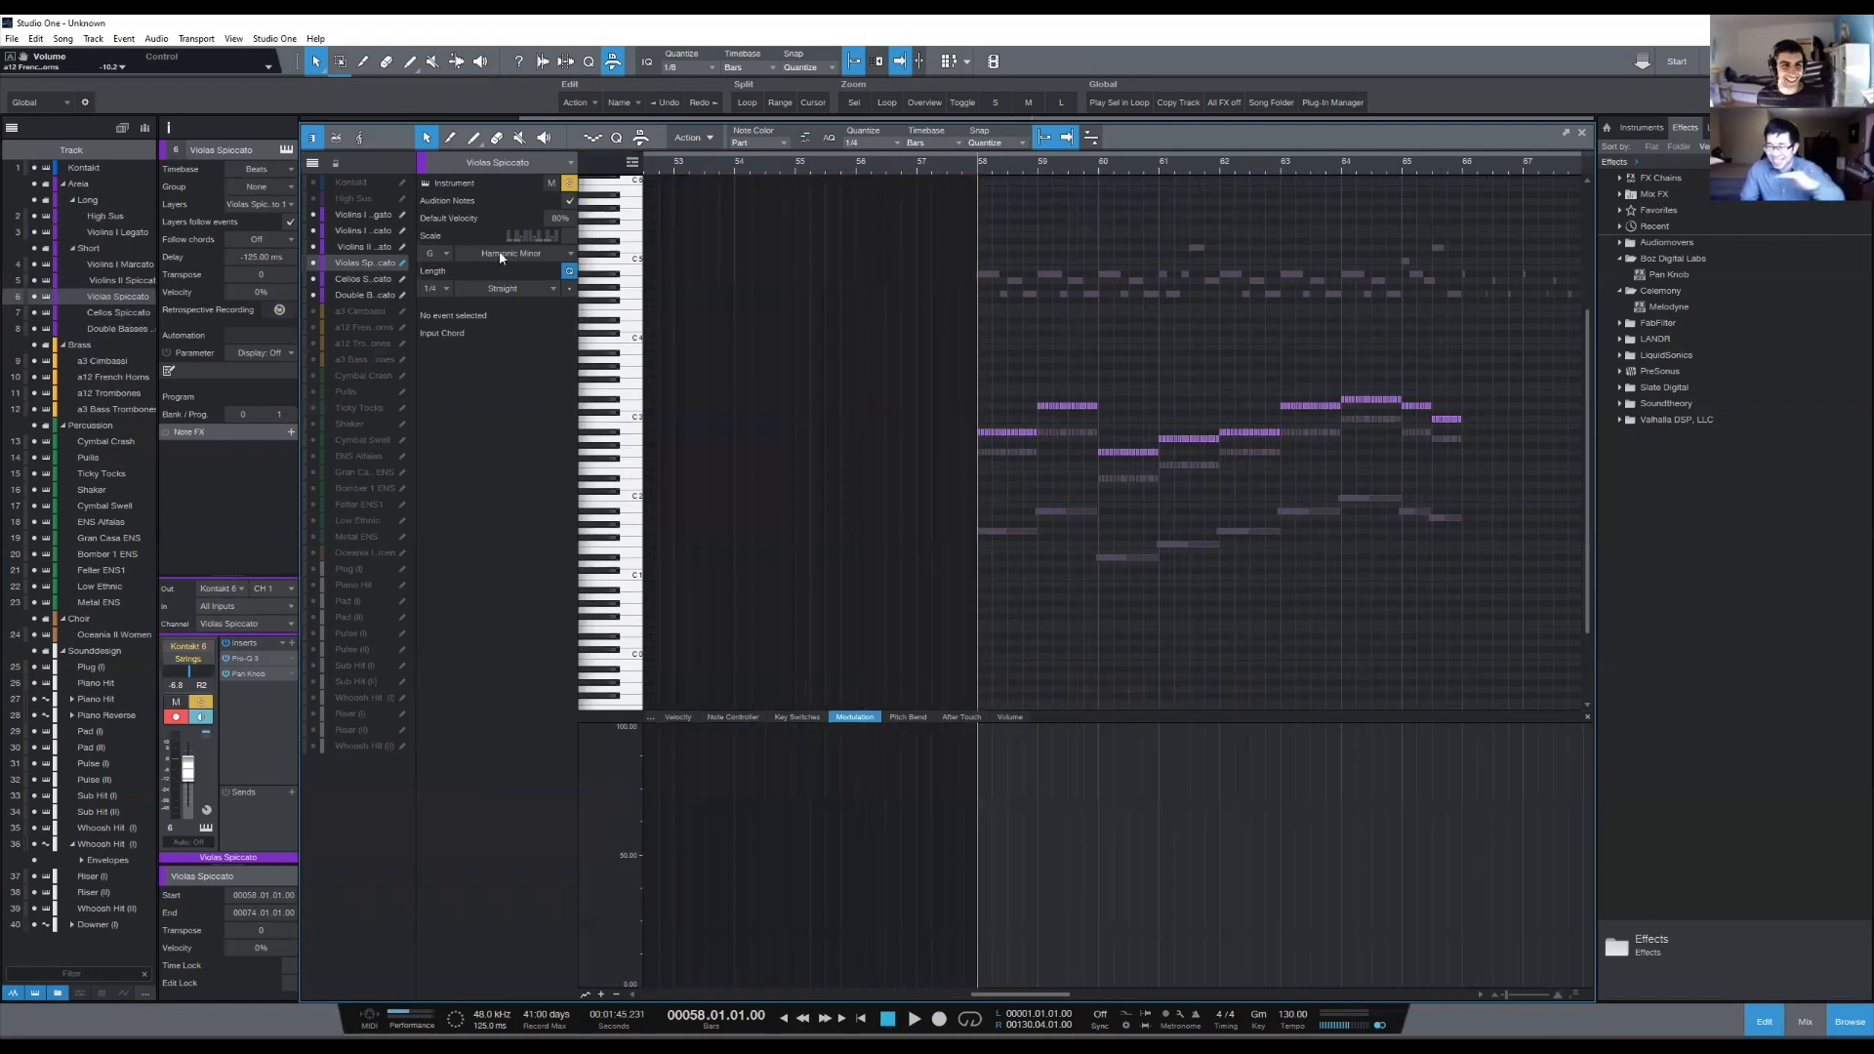
key(F2)
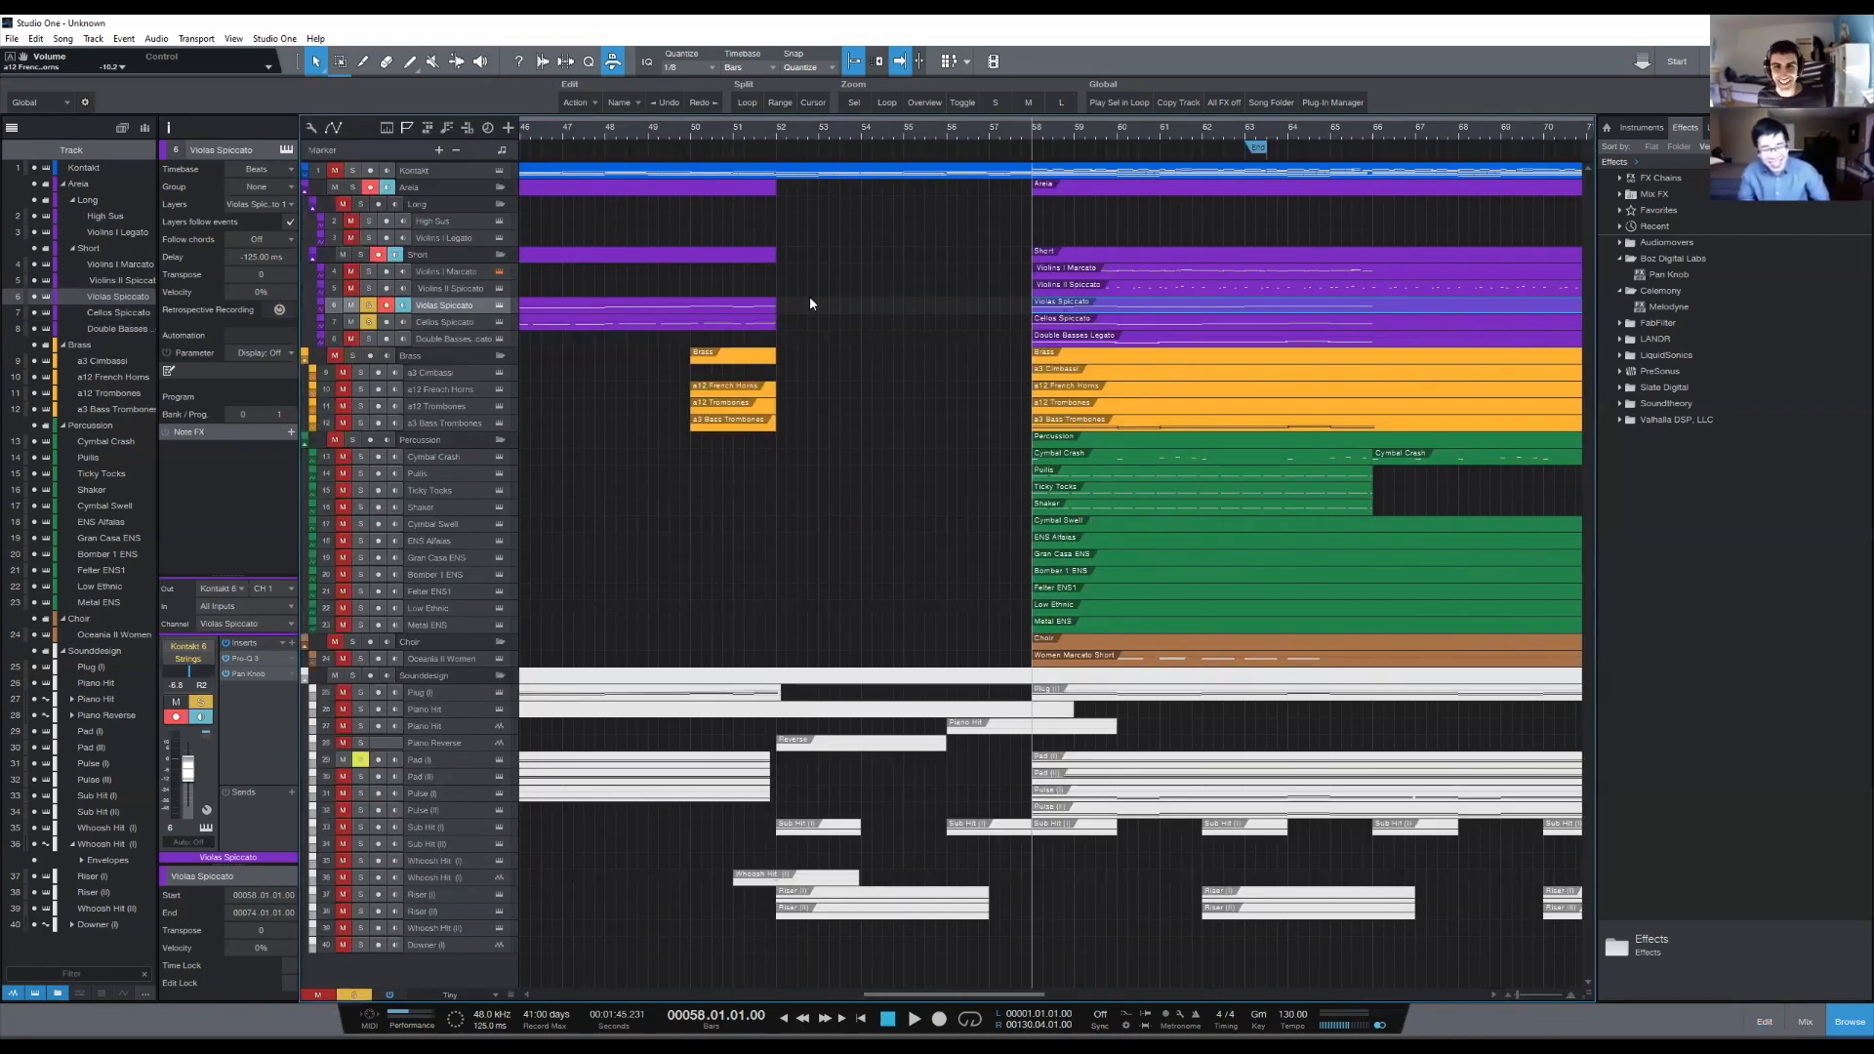
click(360, 254)
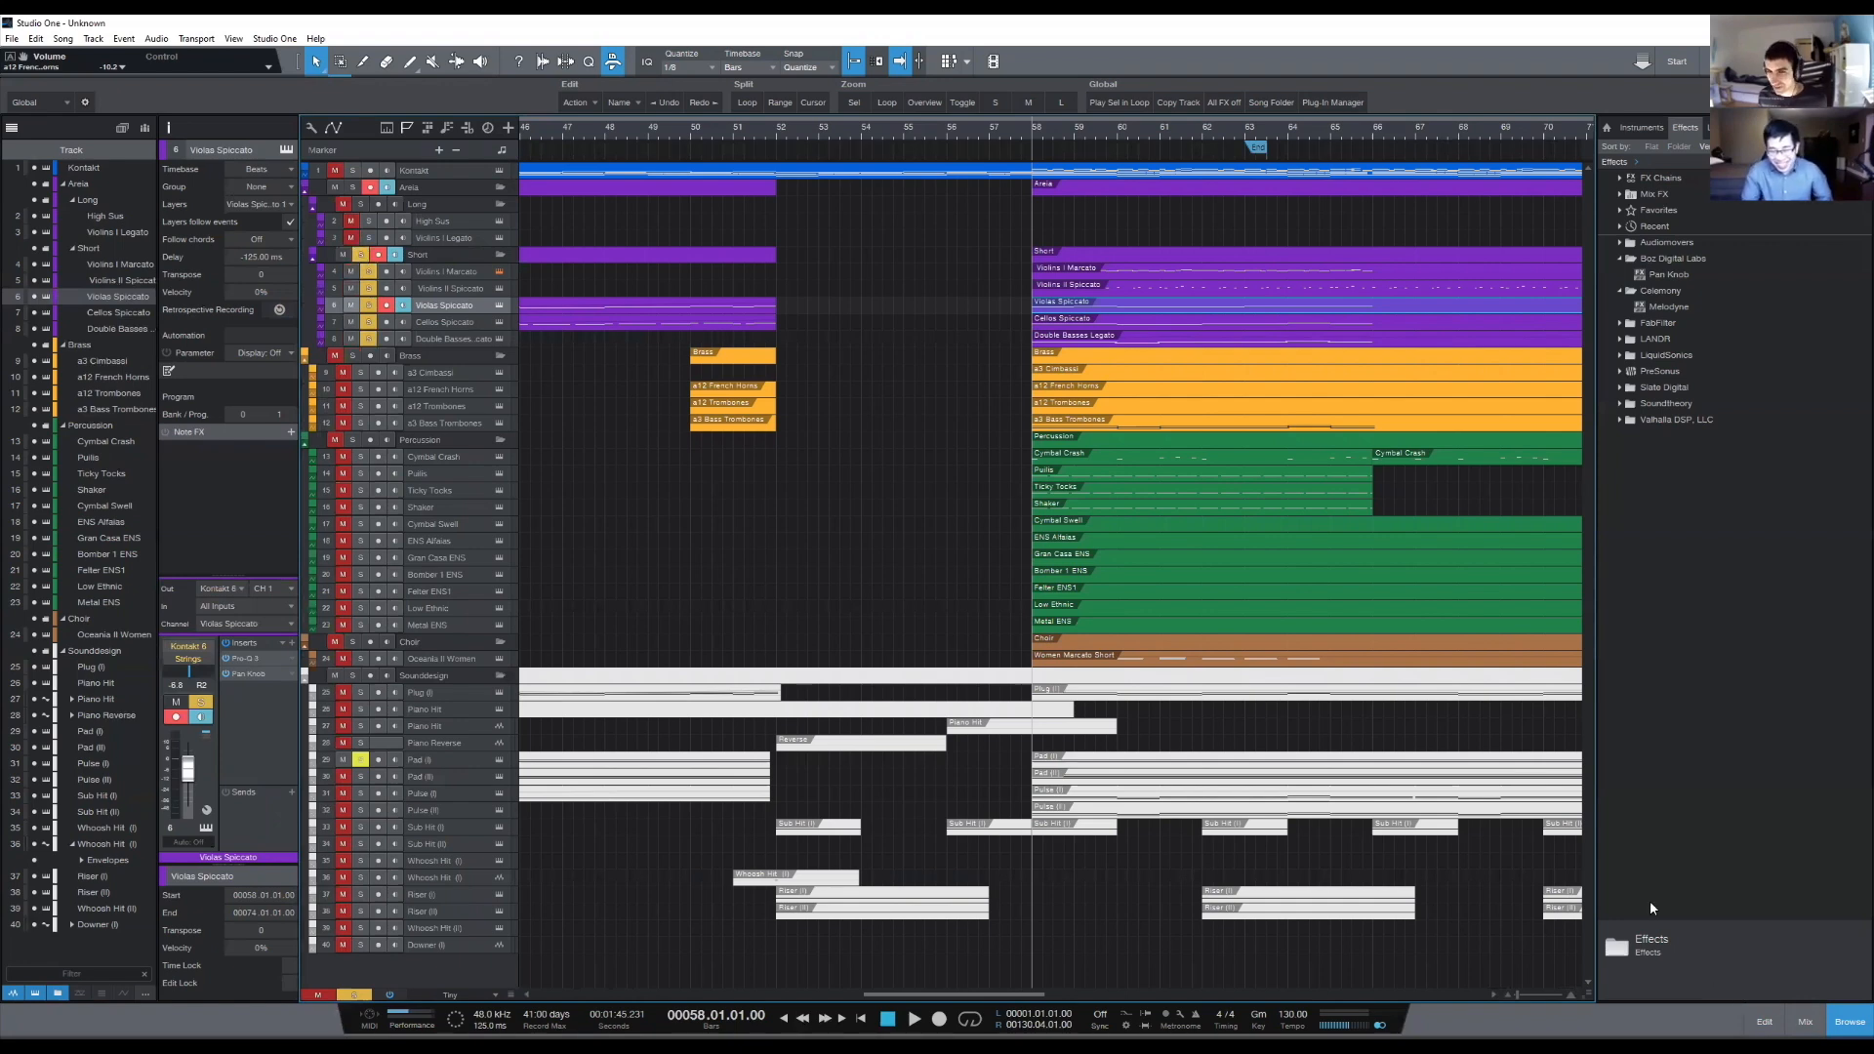
- Show the other string parts behind the Violas Spiccato notes and play from bar 58 to about bar 66
double_click(1064, 309)
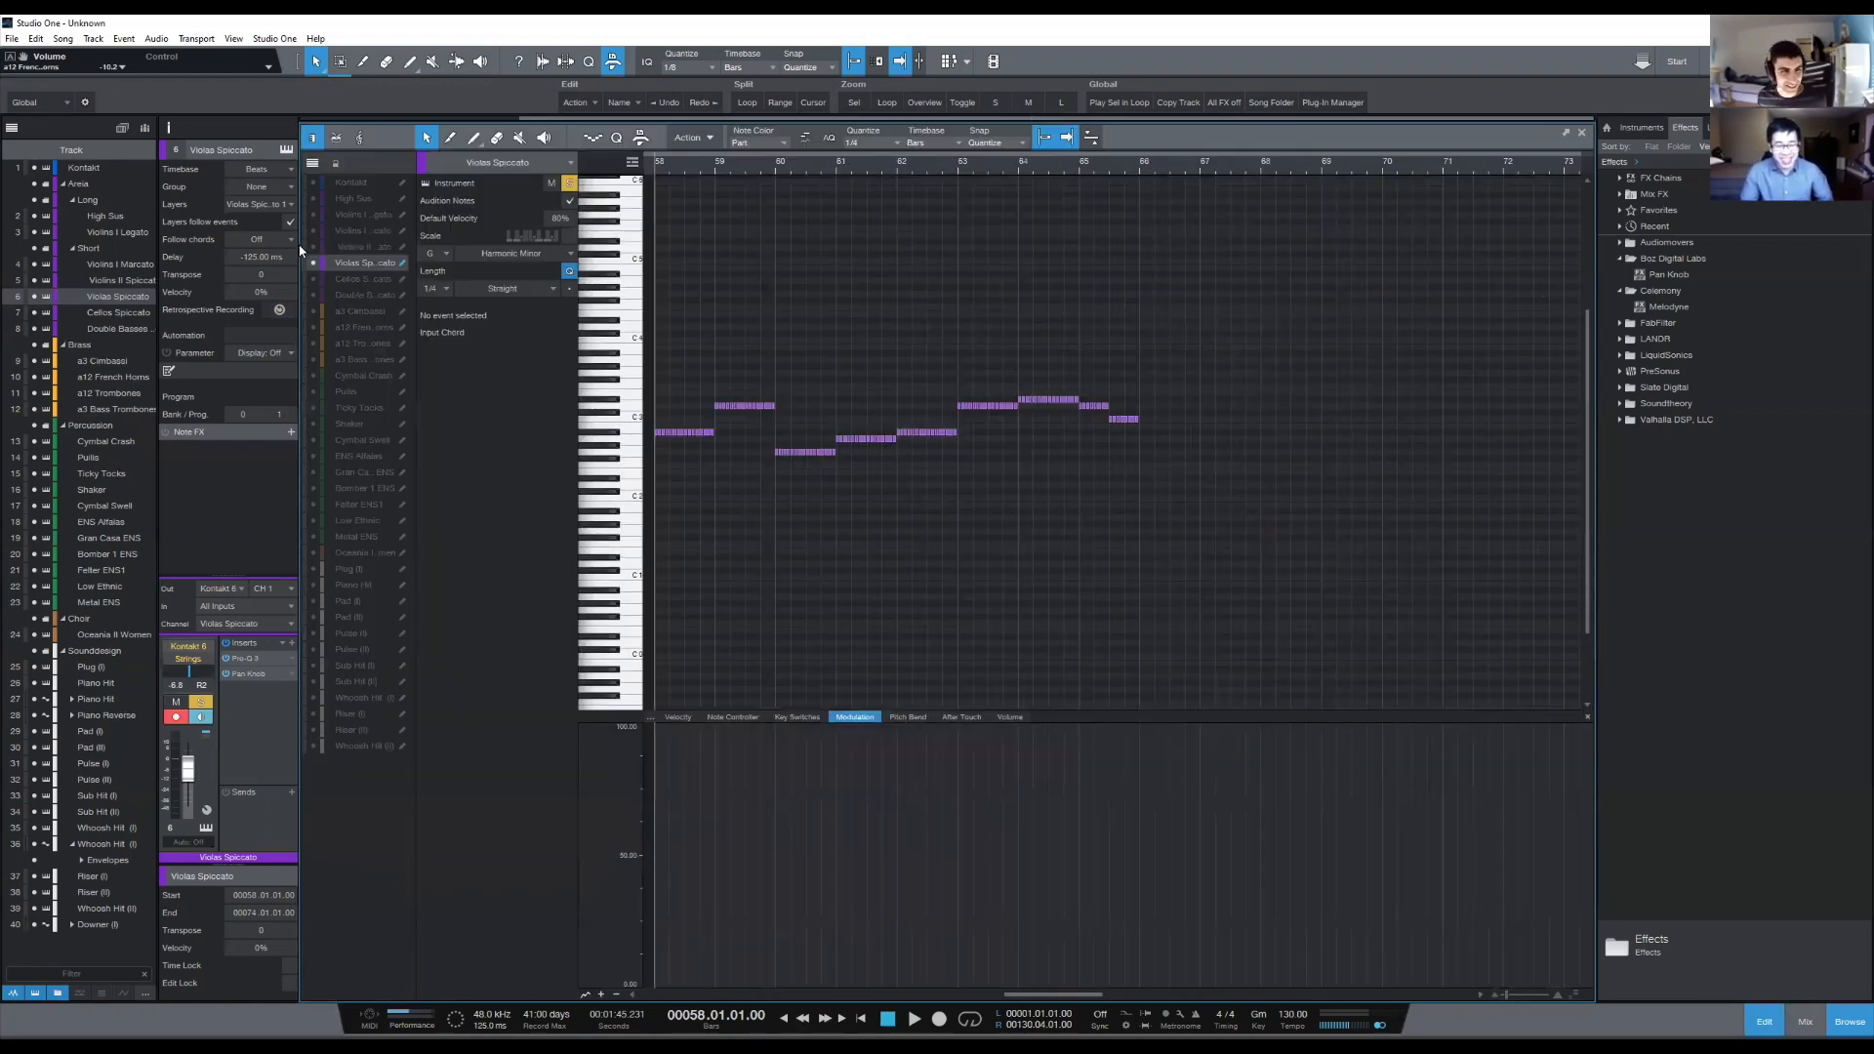
drag(313, 215, 310, 294)
key(space)
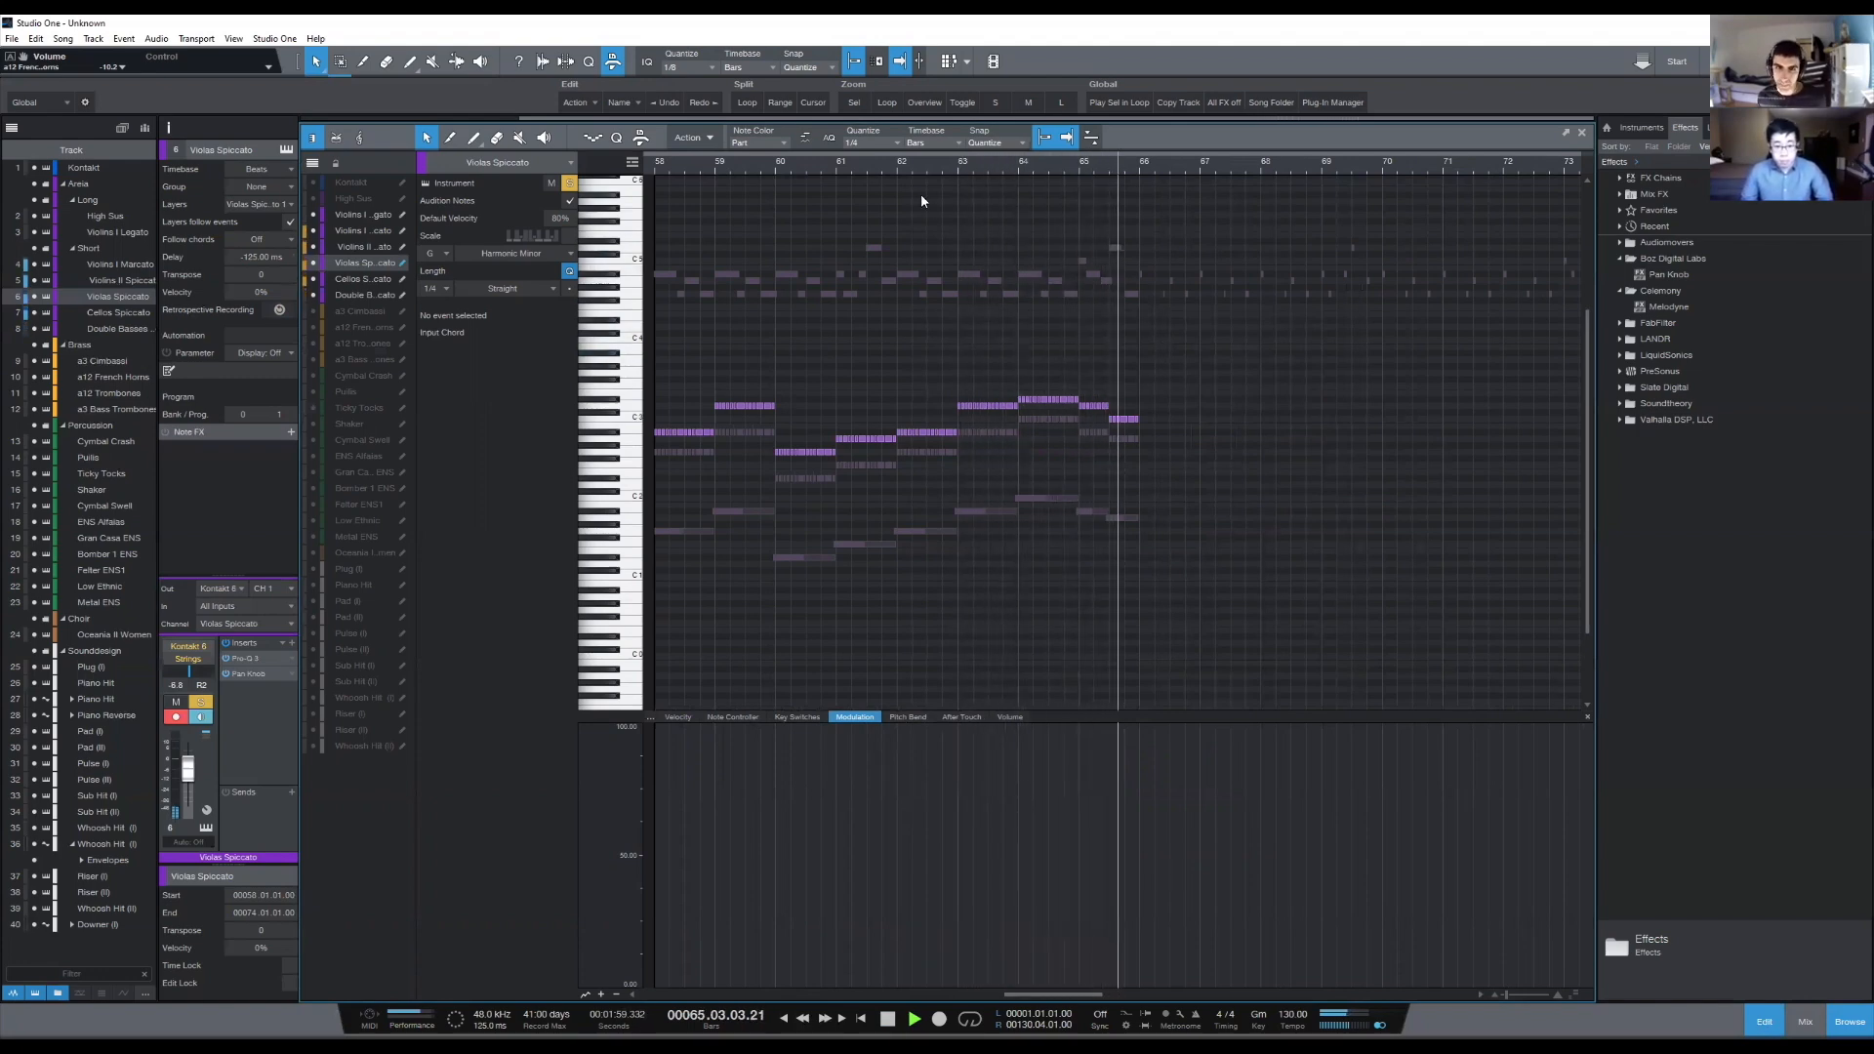
key(space)
scroll(911, 172, down, 5)
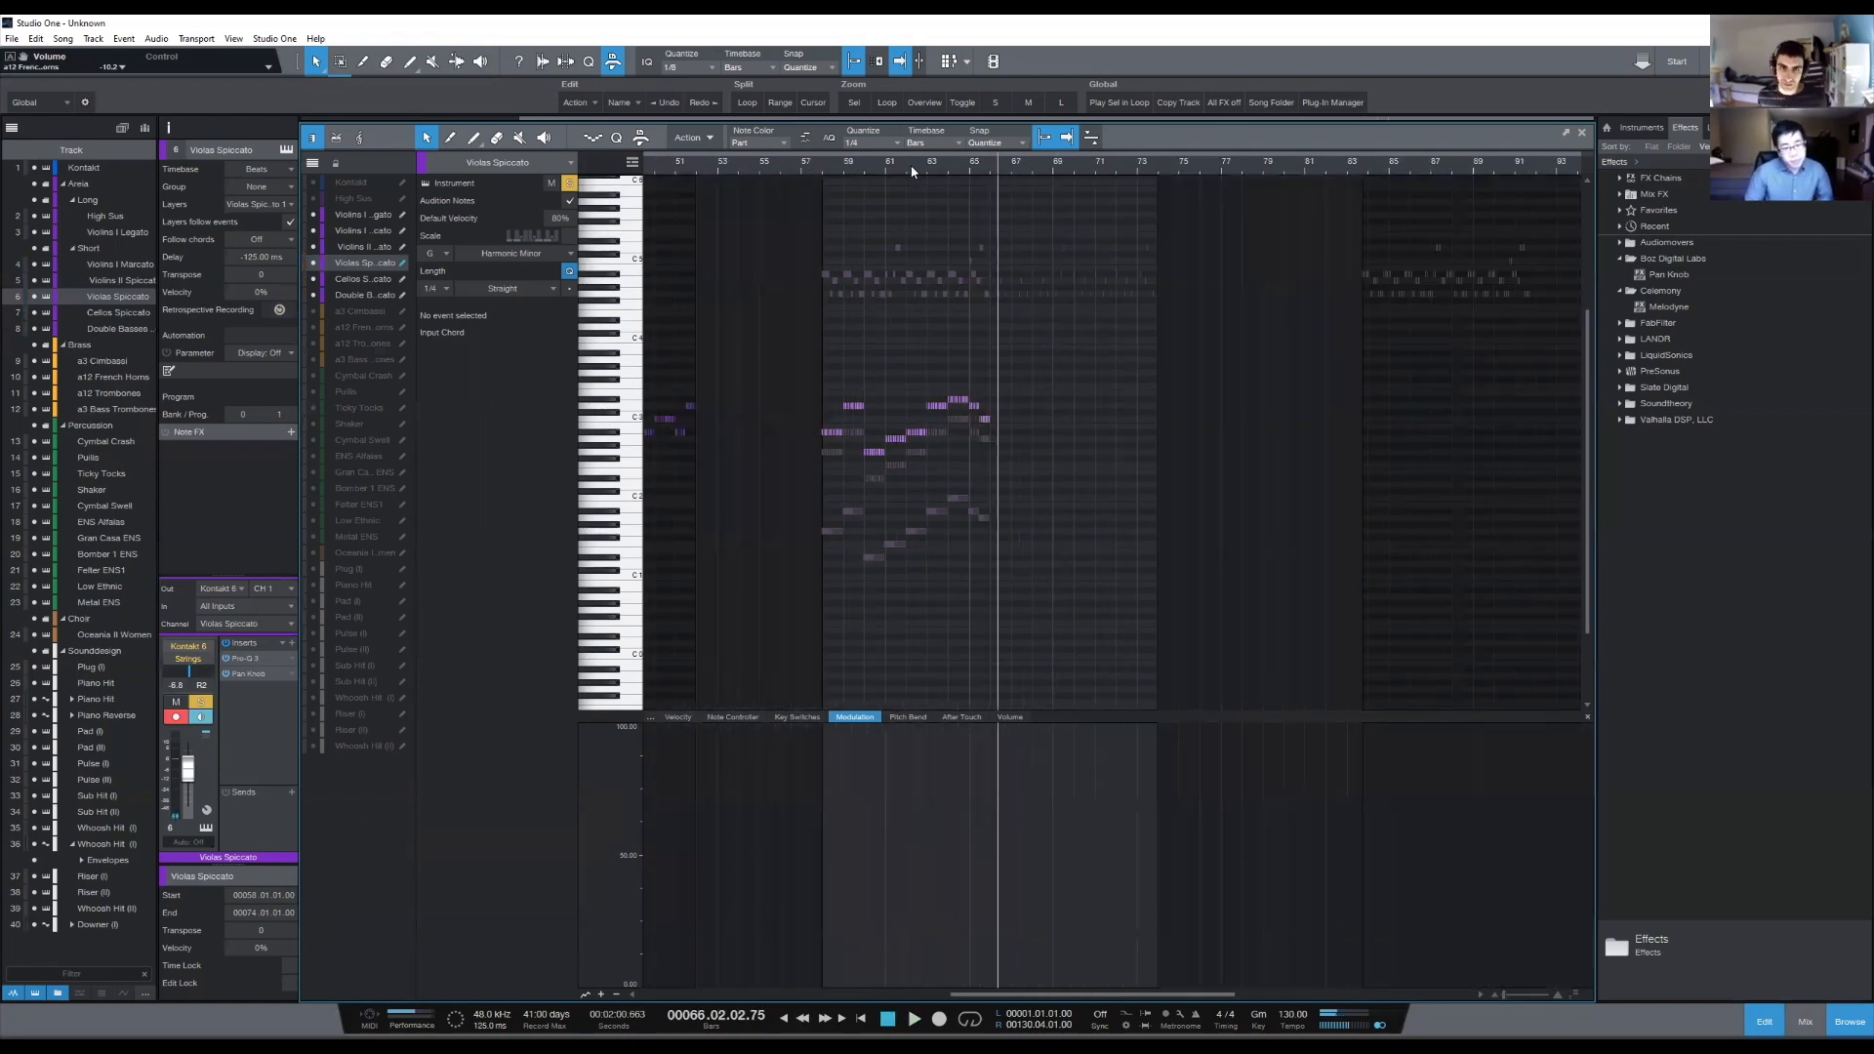
- Place the playhead at bar 57 and examine how the Violas Spiccato notes harmonize with the other strings in bars 58 to 66
click(818, 165)
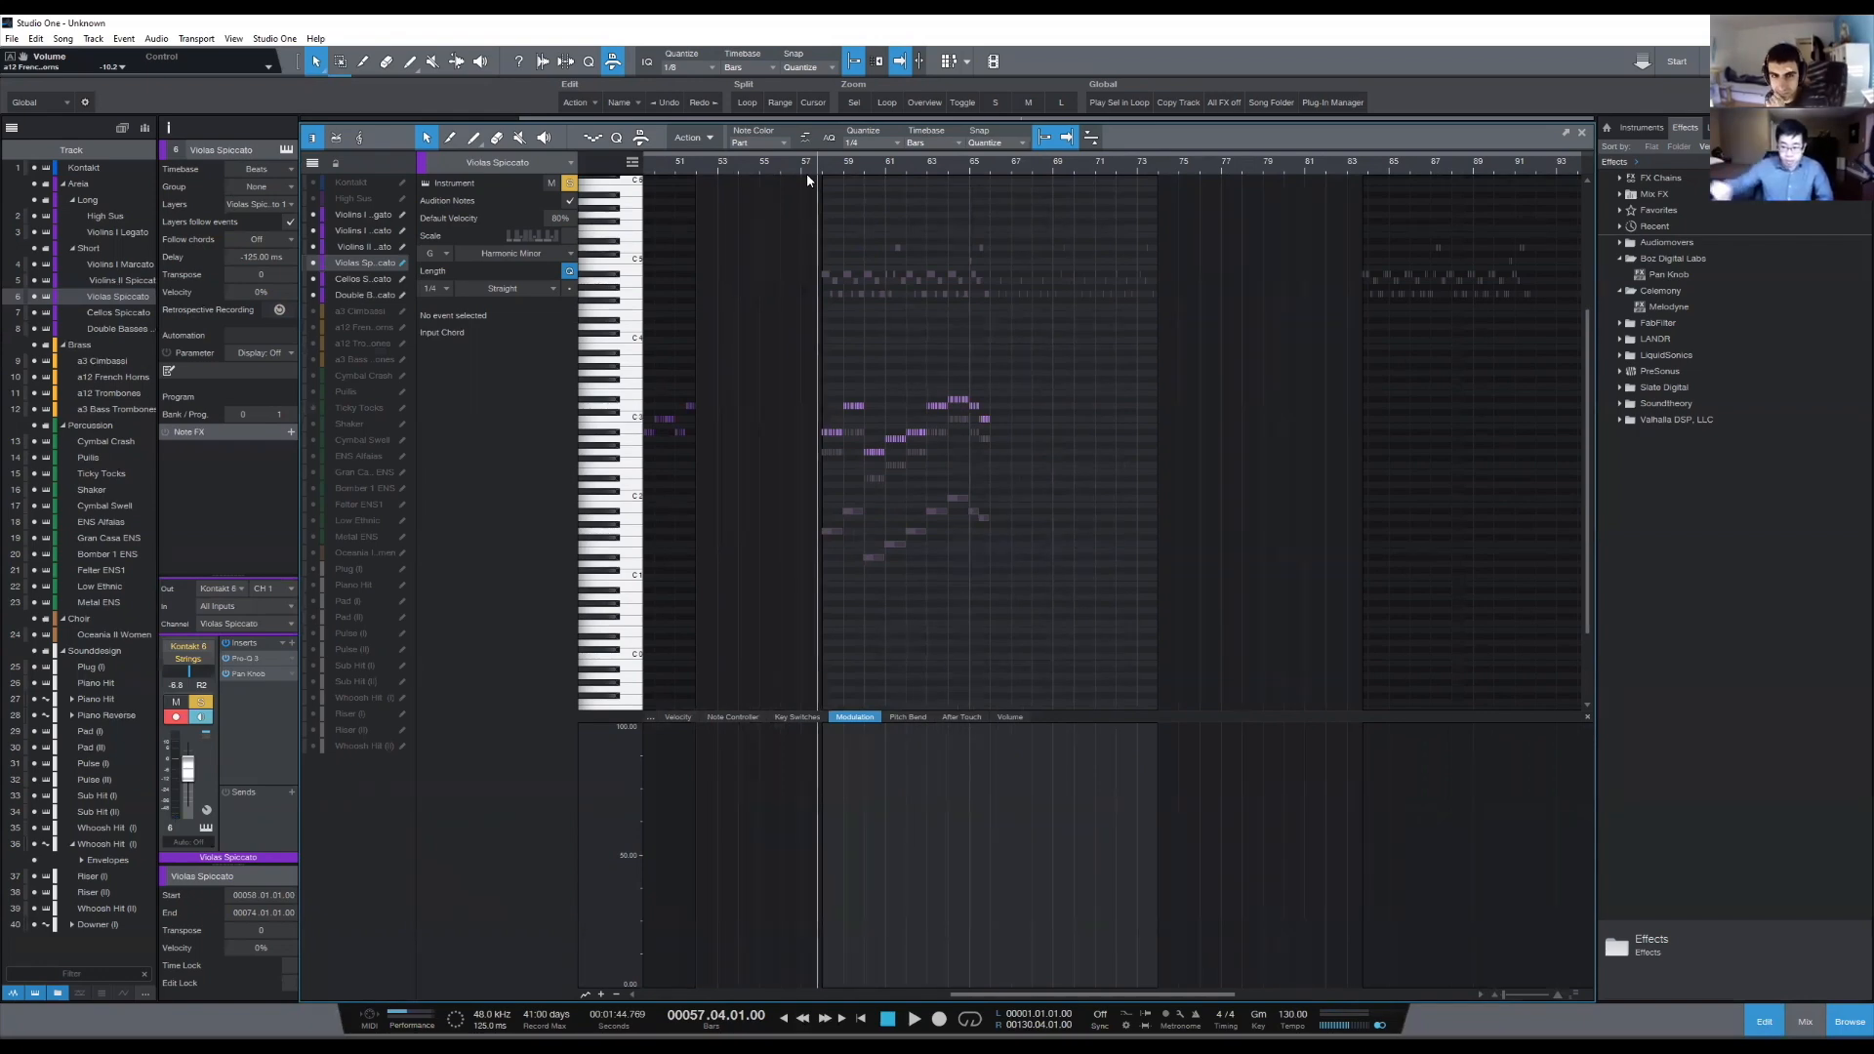
scroll(821, 164, up, 6)
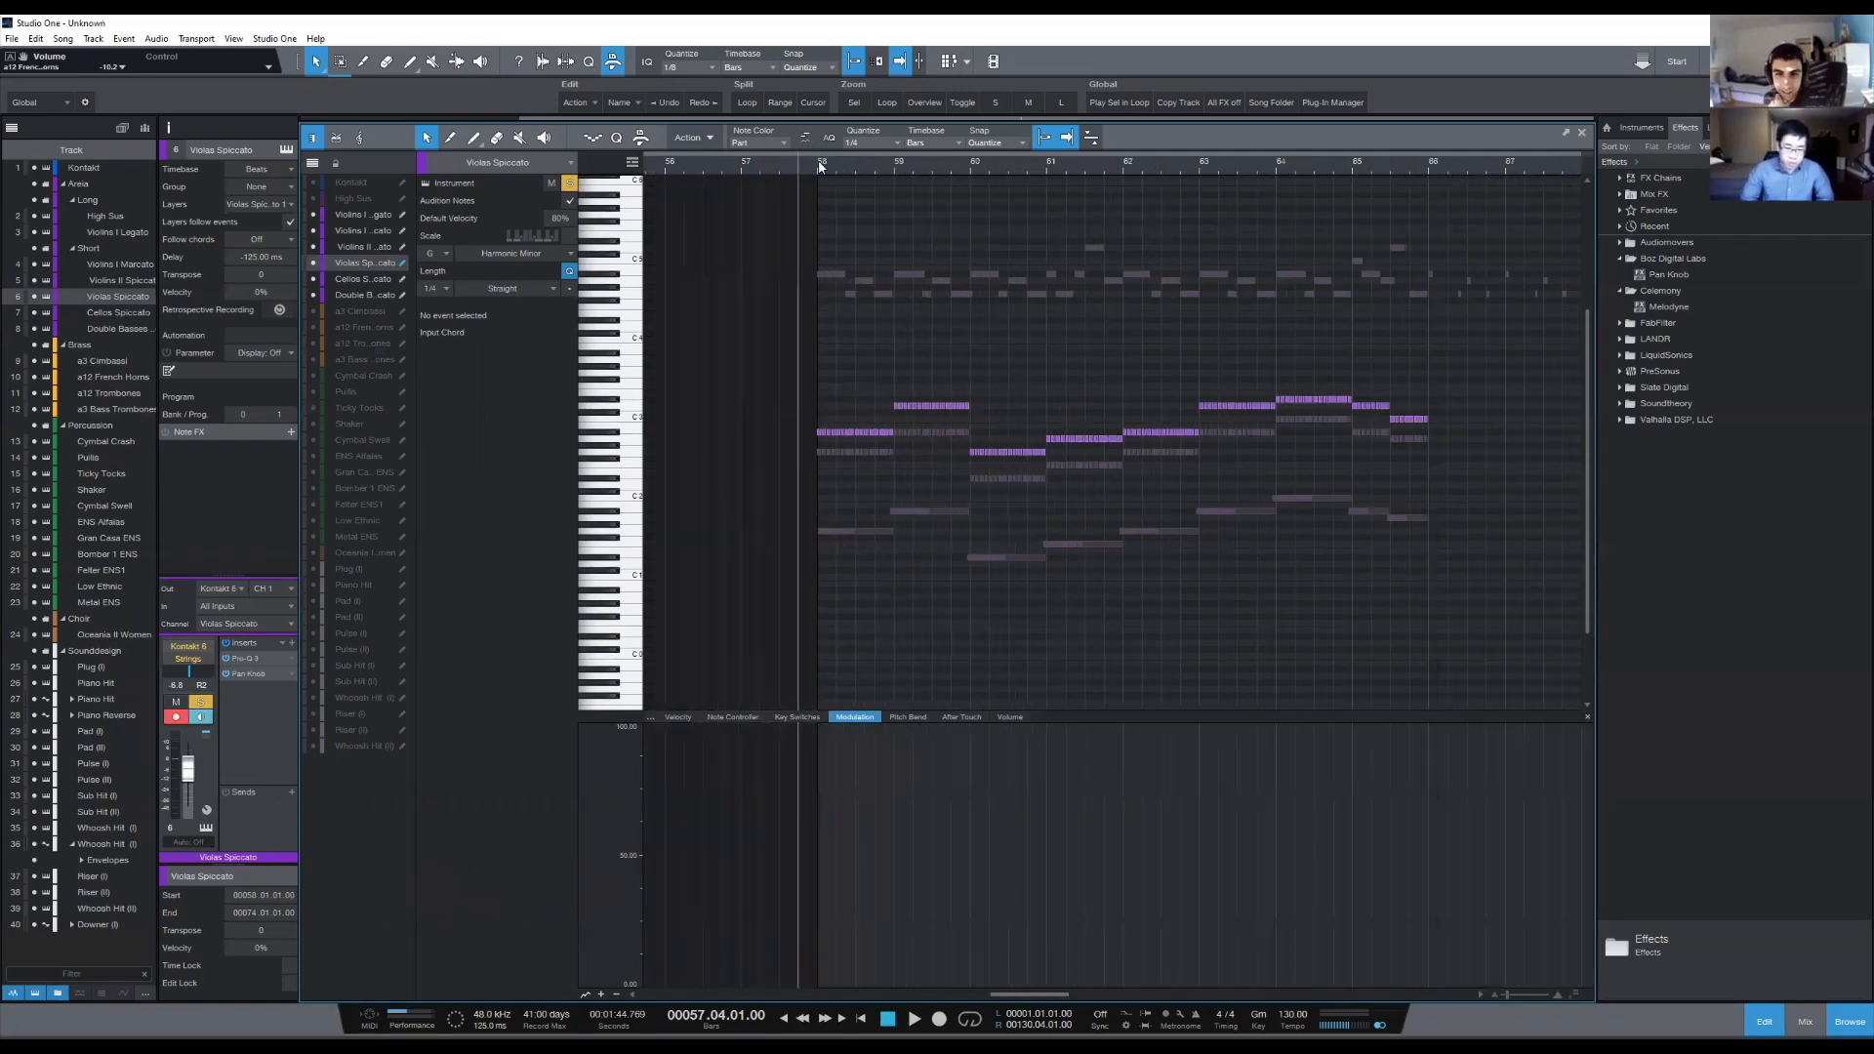
scroll(820, 166, down, 3)
drag(761, 328, 1189, 576)
click(1190, 571)
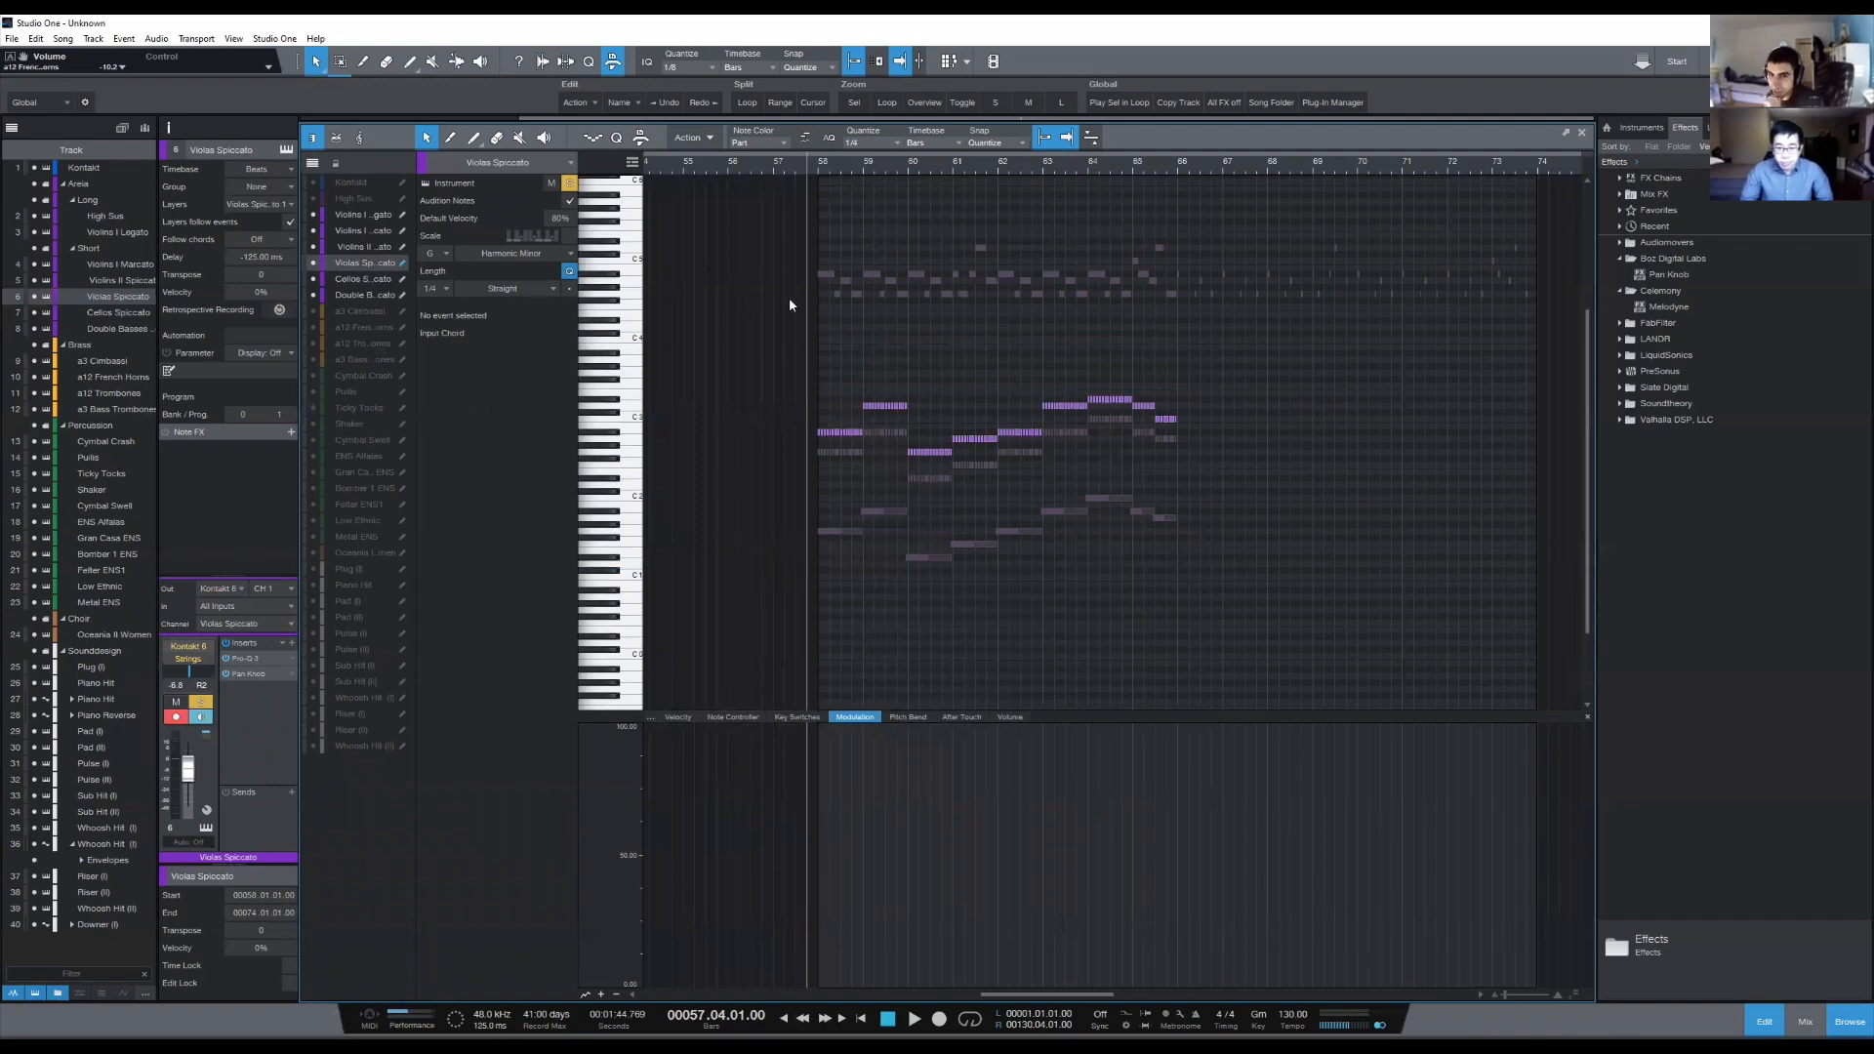
click(812, 166)
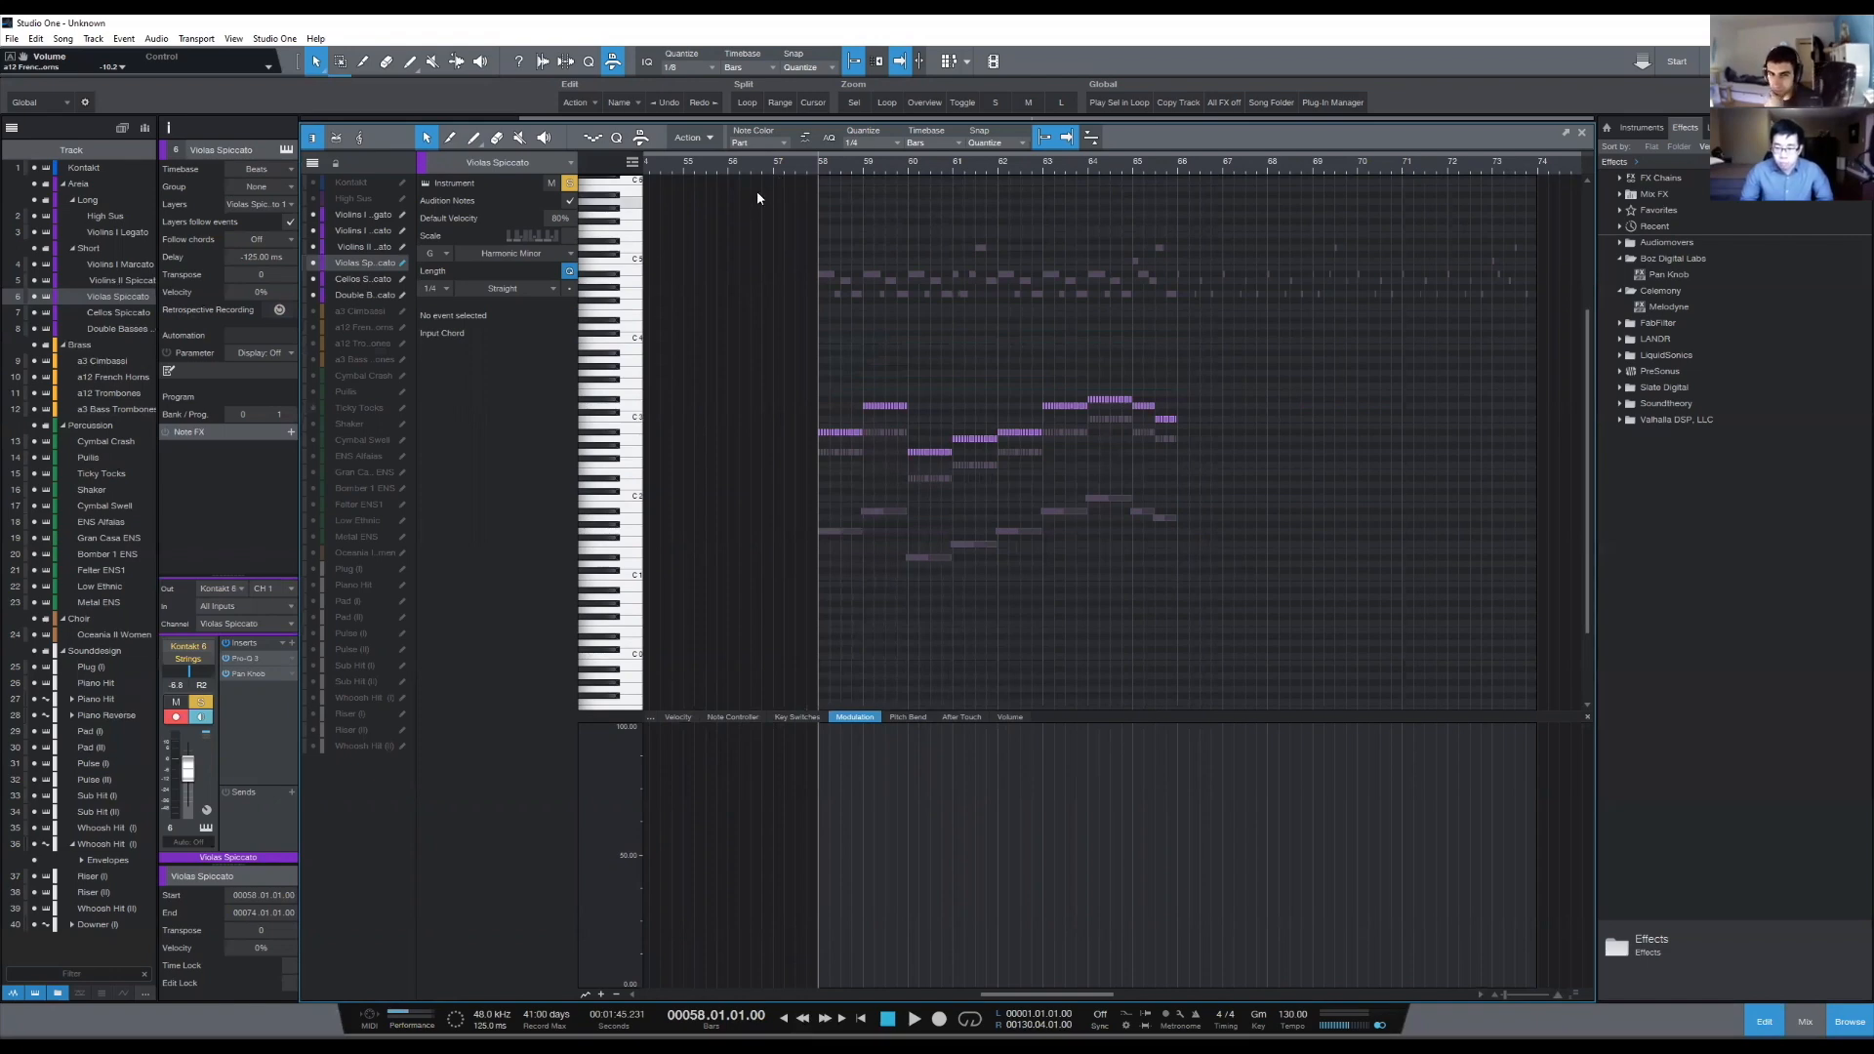
click(775, 166)
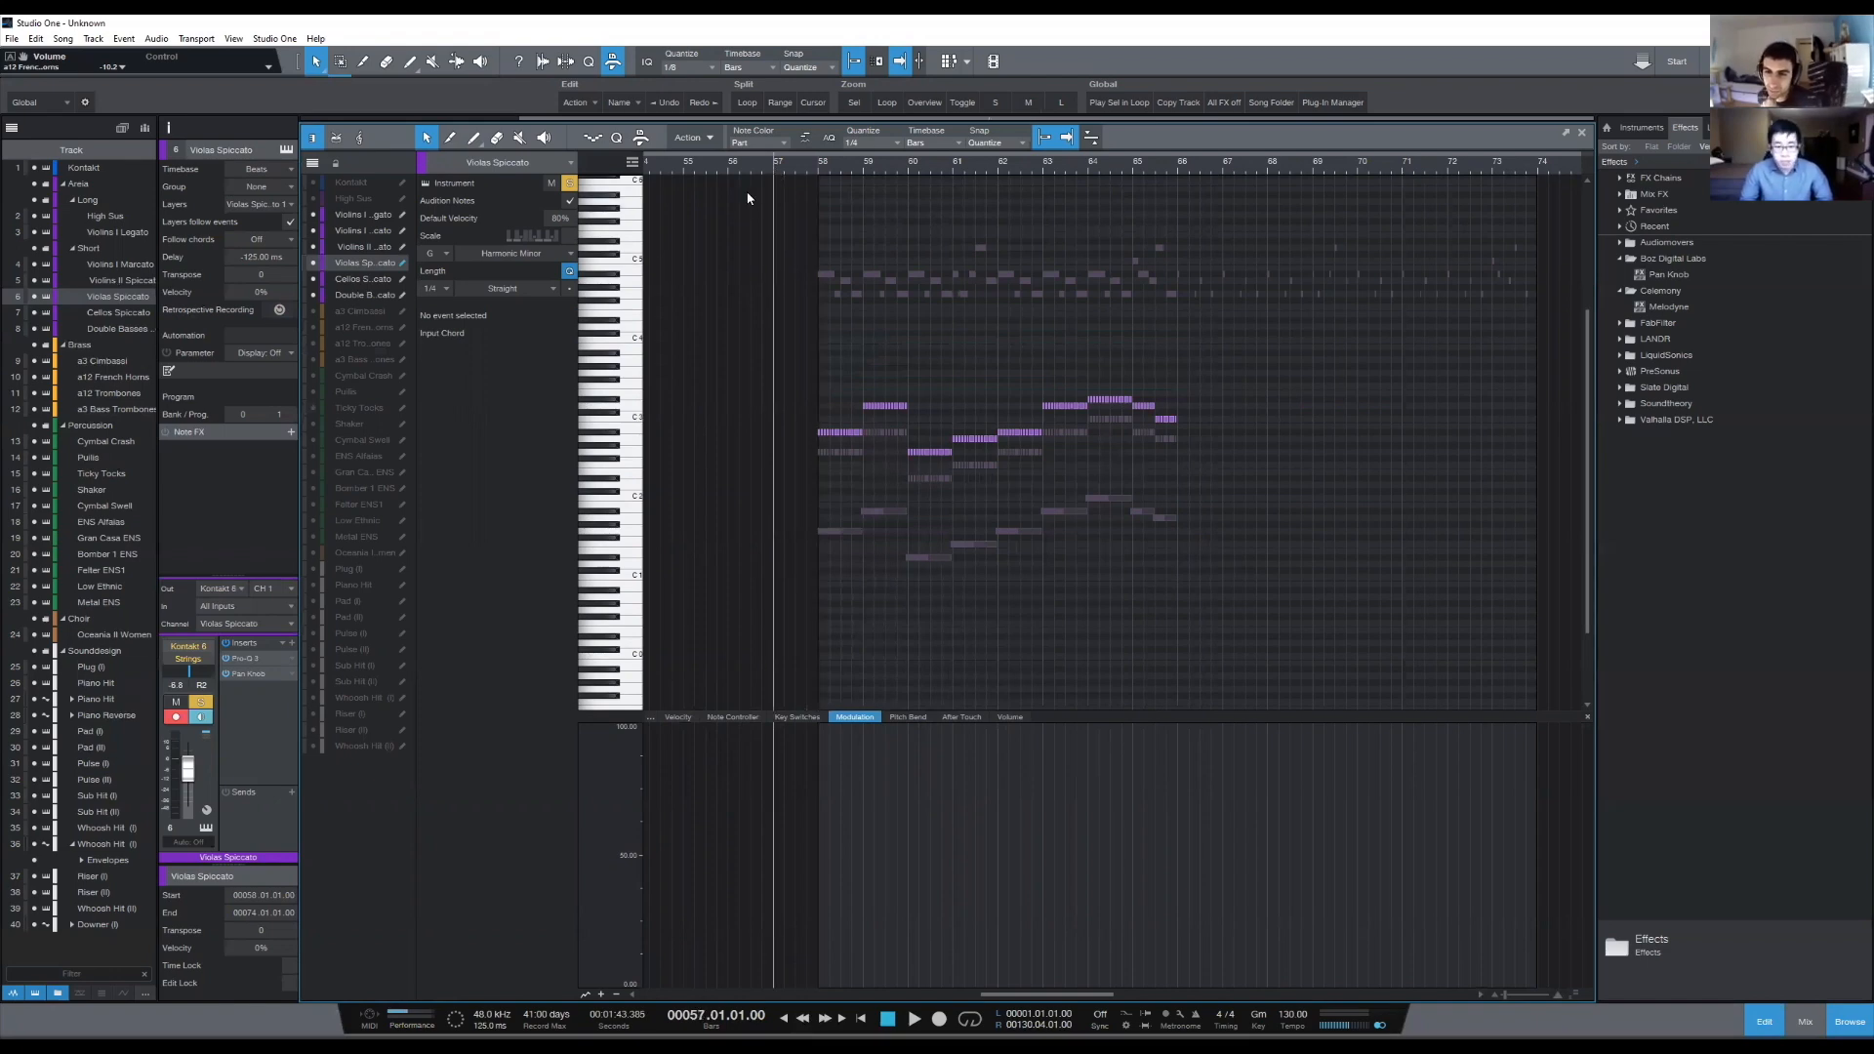
drag(738, 324, 1152, 613)
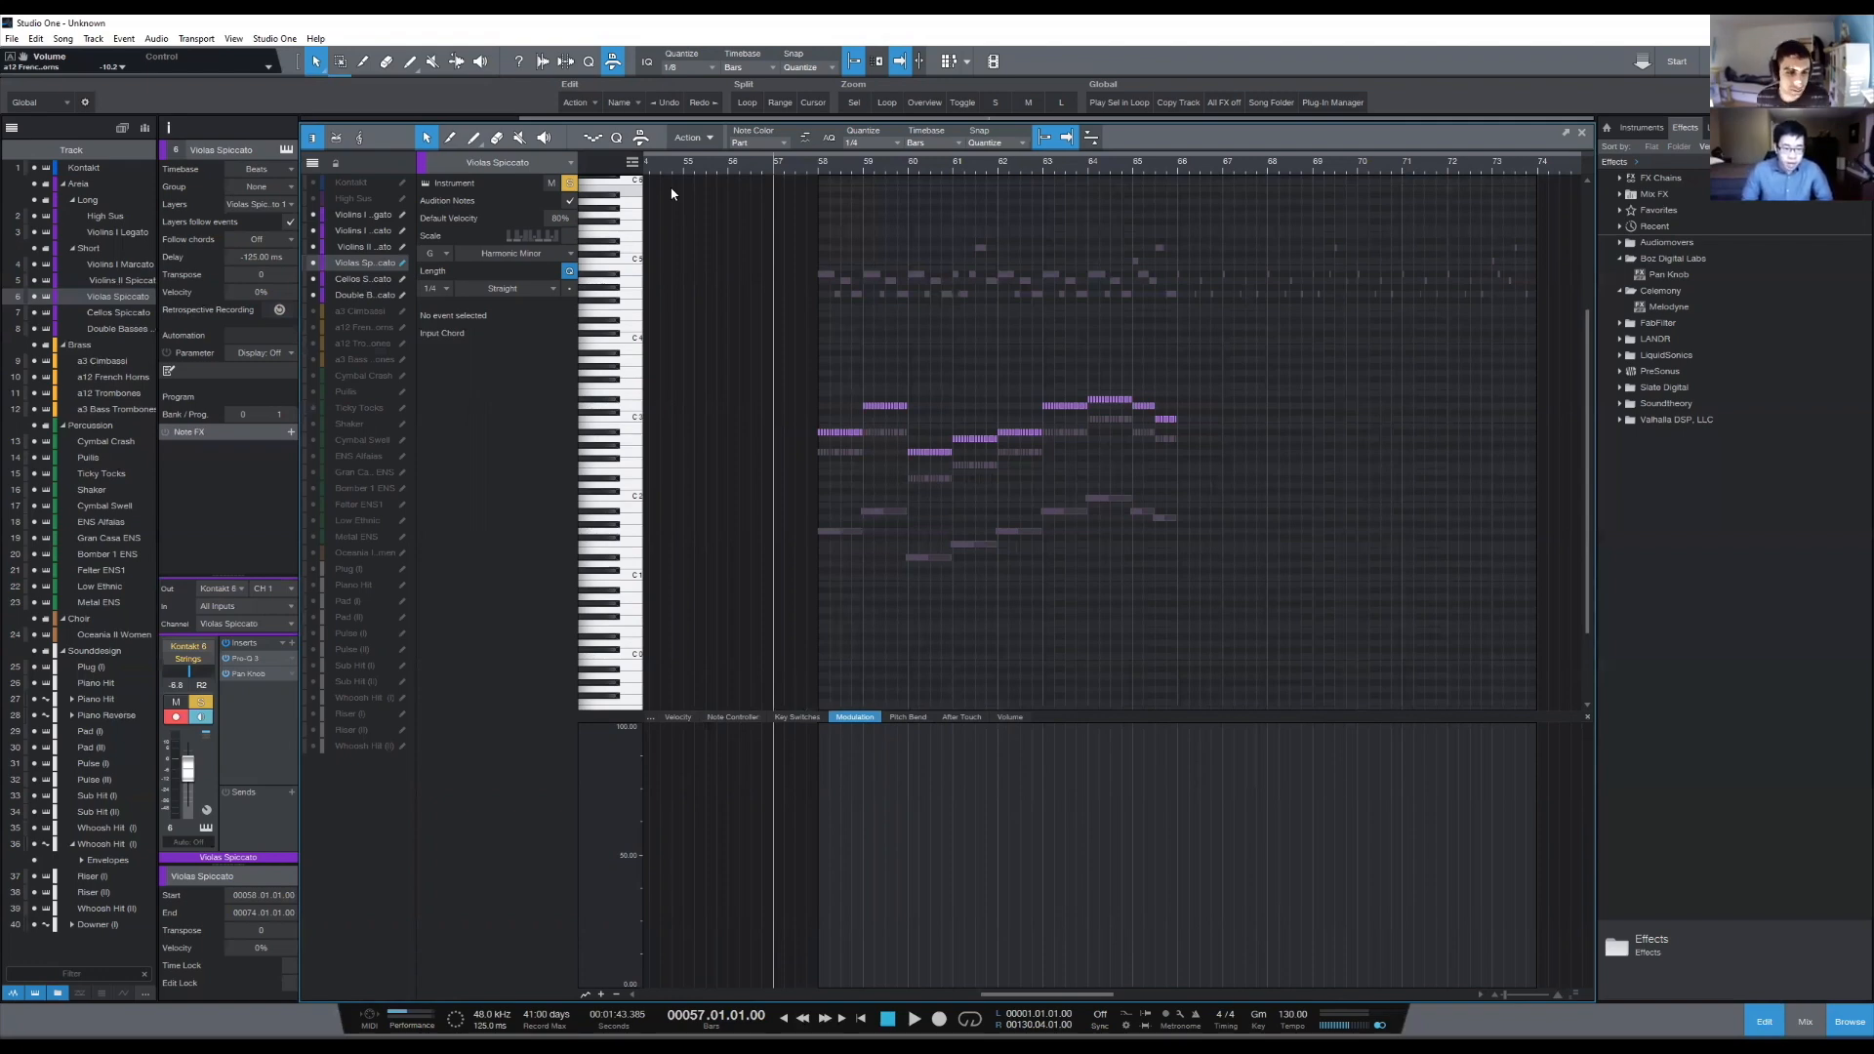
- Open the Oceania II Women choir part, solo it, and show the Violas and Cellos Spiccato notes behind it
click(364, 553)
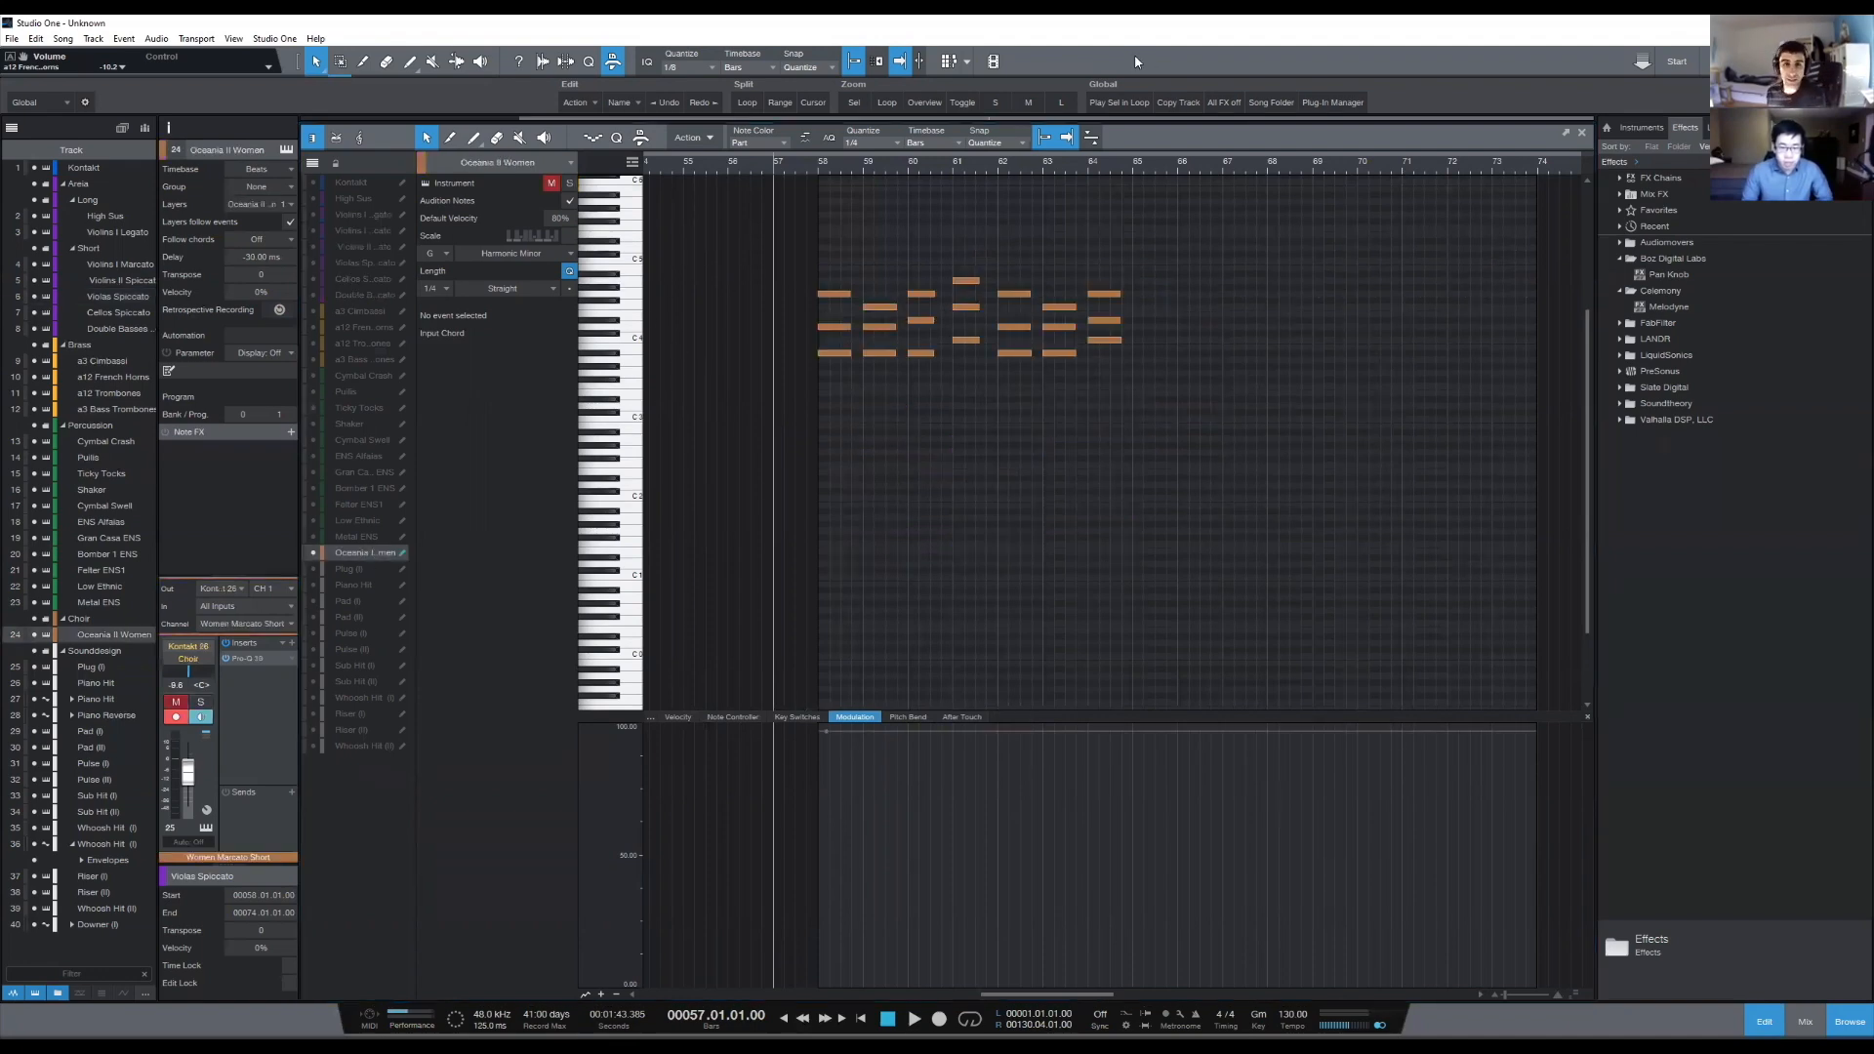
click(558, 185)
click(314, 280)
click(313, 263)
- Compare the choir chords with the Violas and Cellos Spiccato notes in bars 58 to 66, and return to the arrangement
scroll(882, 172, up, 3)
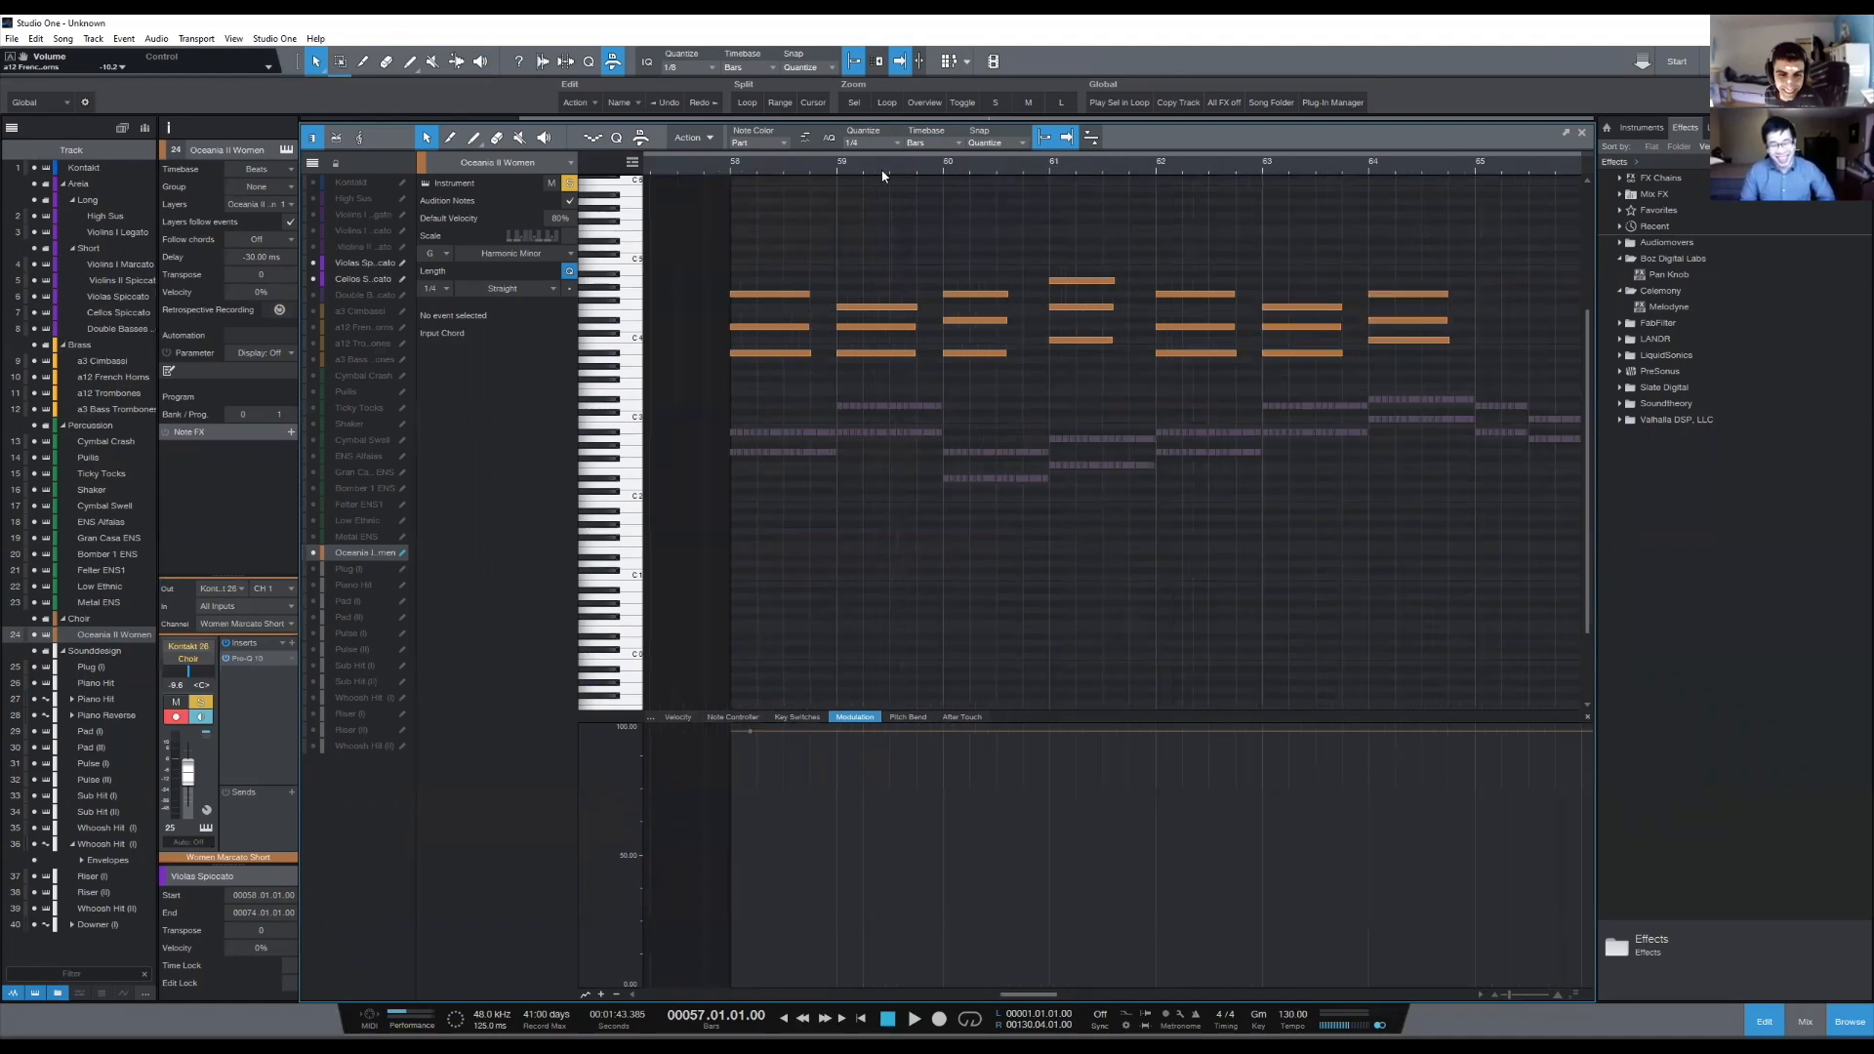
scroll(882, 173, down, 3)
scroll(883, 174, up, 2)
scroll(884, 171, down, 3)
scroll(886, 167, up, 2)
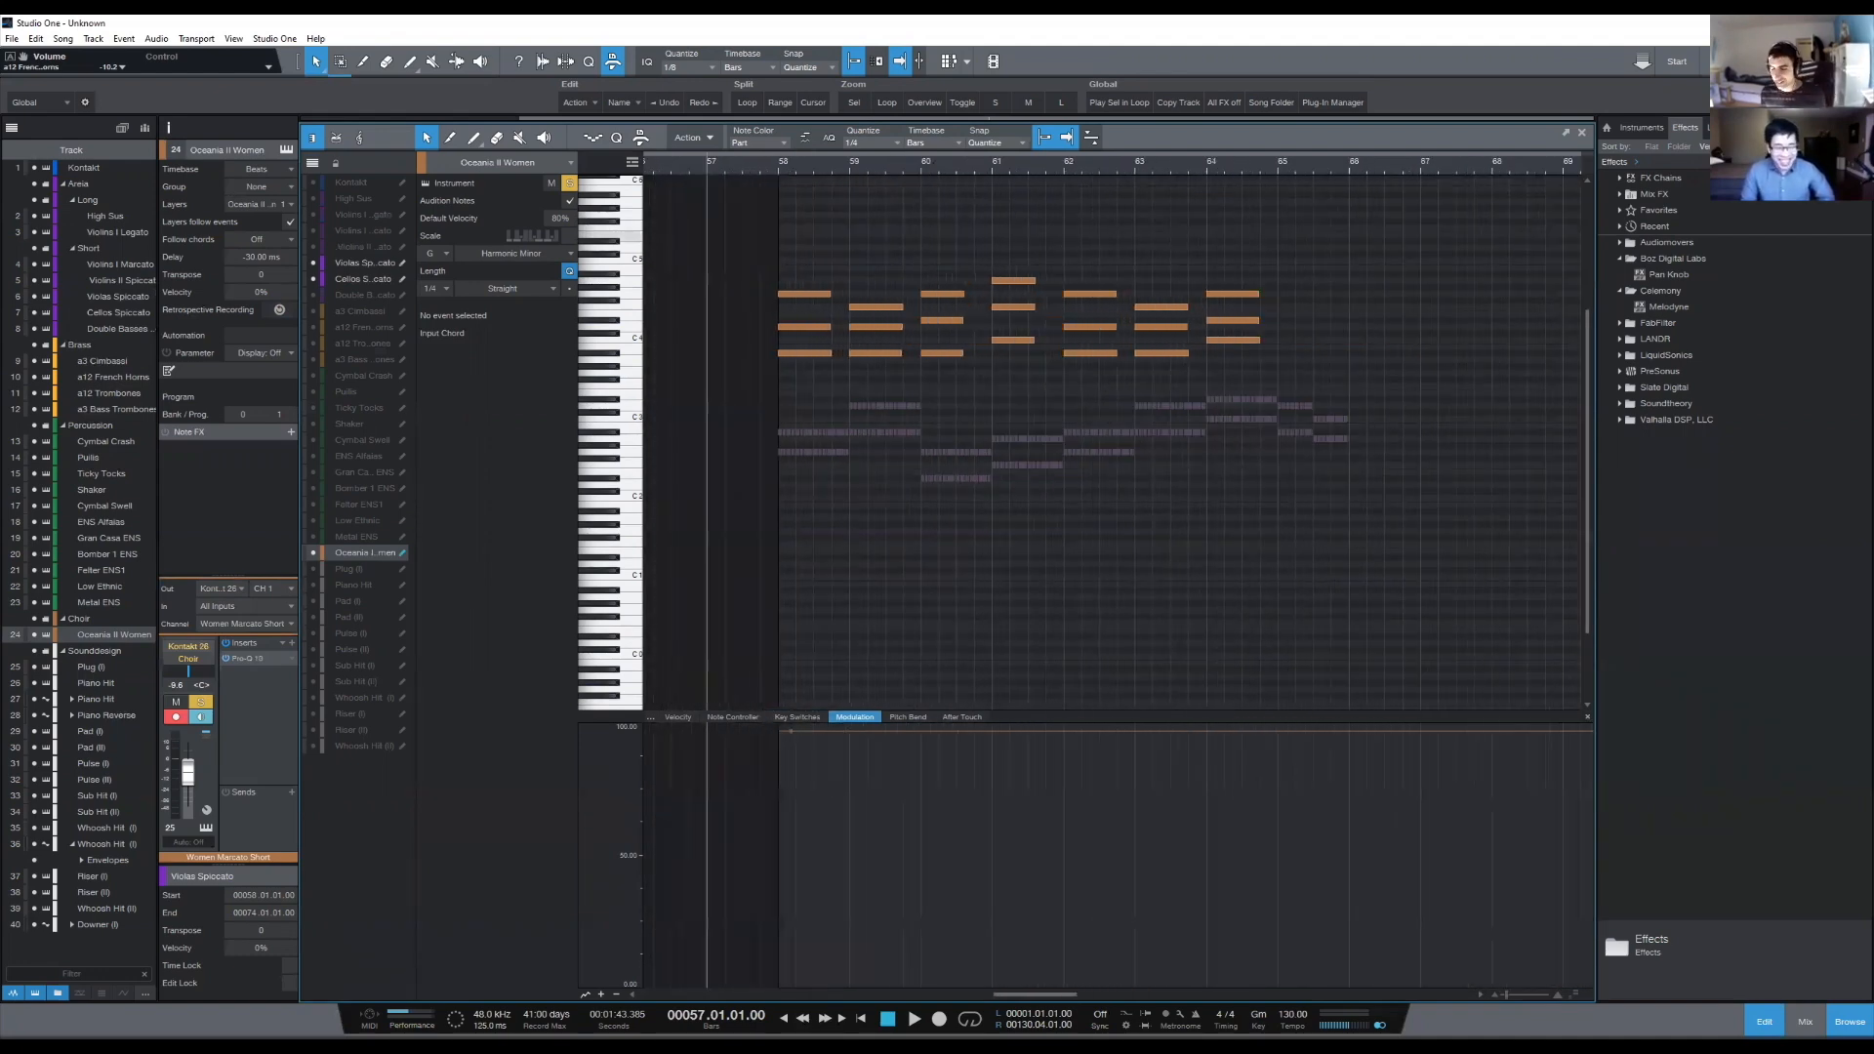
key(F2)
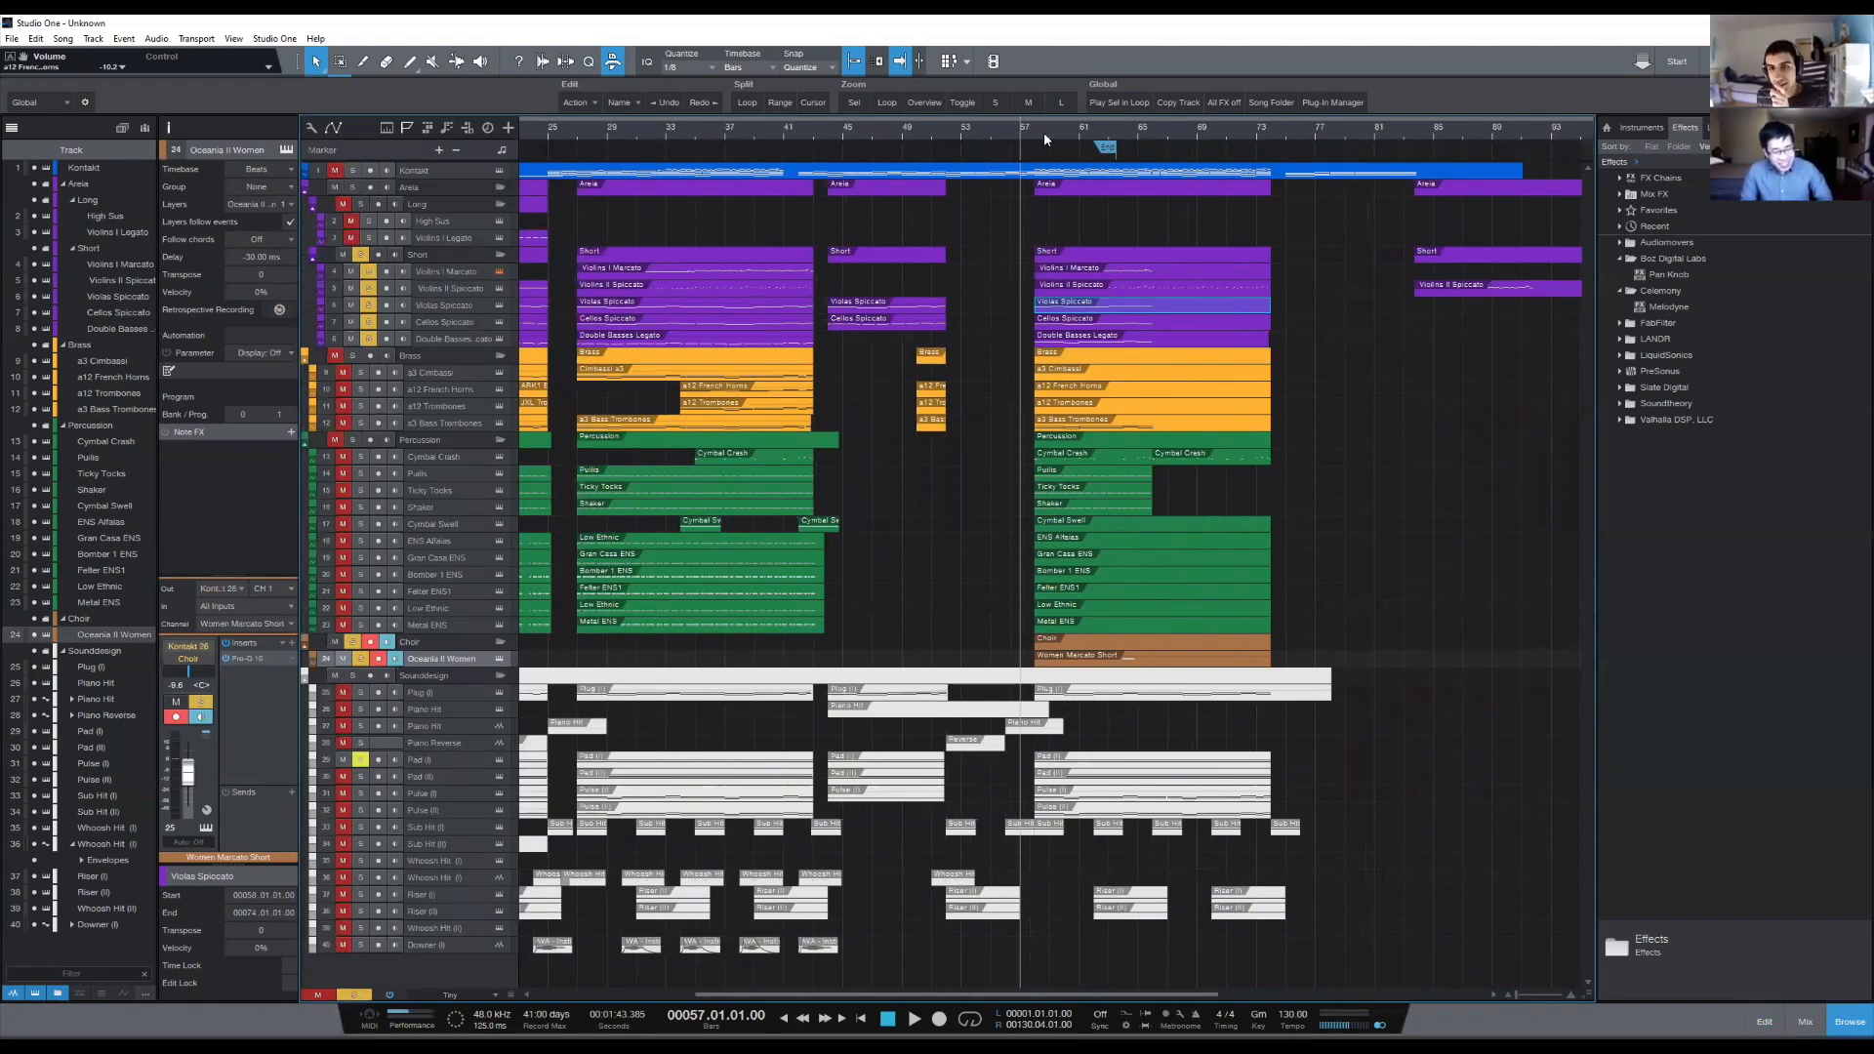
- Extend the Pulls, Ticky Tocks and Shaker parts of the final section so they end at bar 74
scroll(1038, 146, up, 2)
scroll(1062, 256, right, 2)
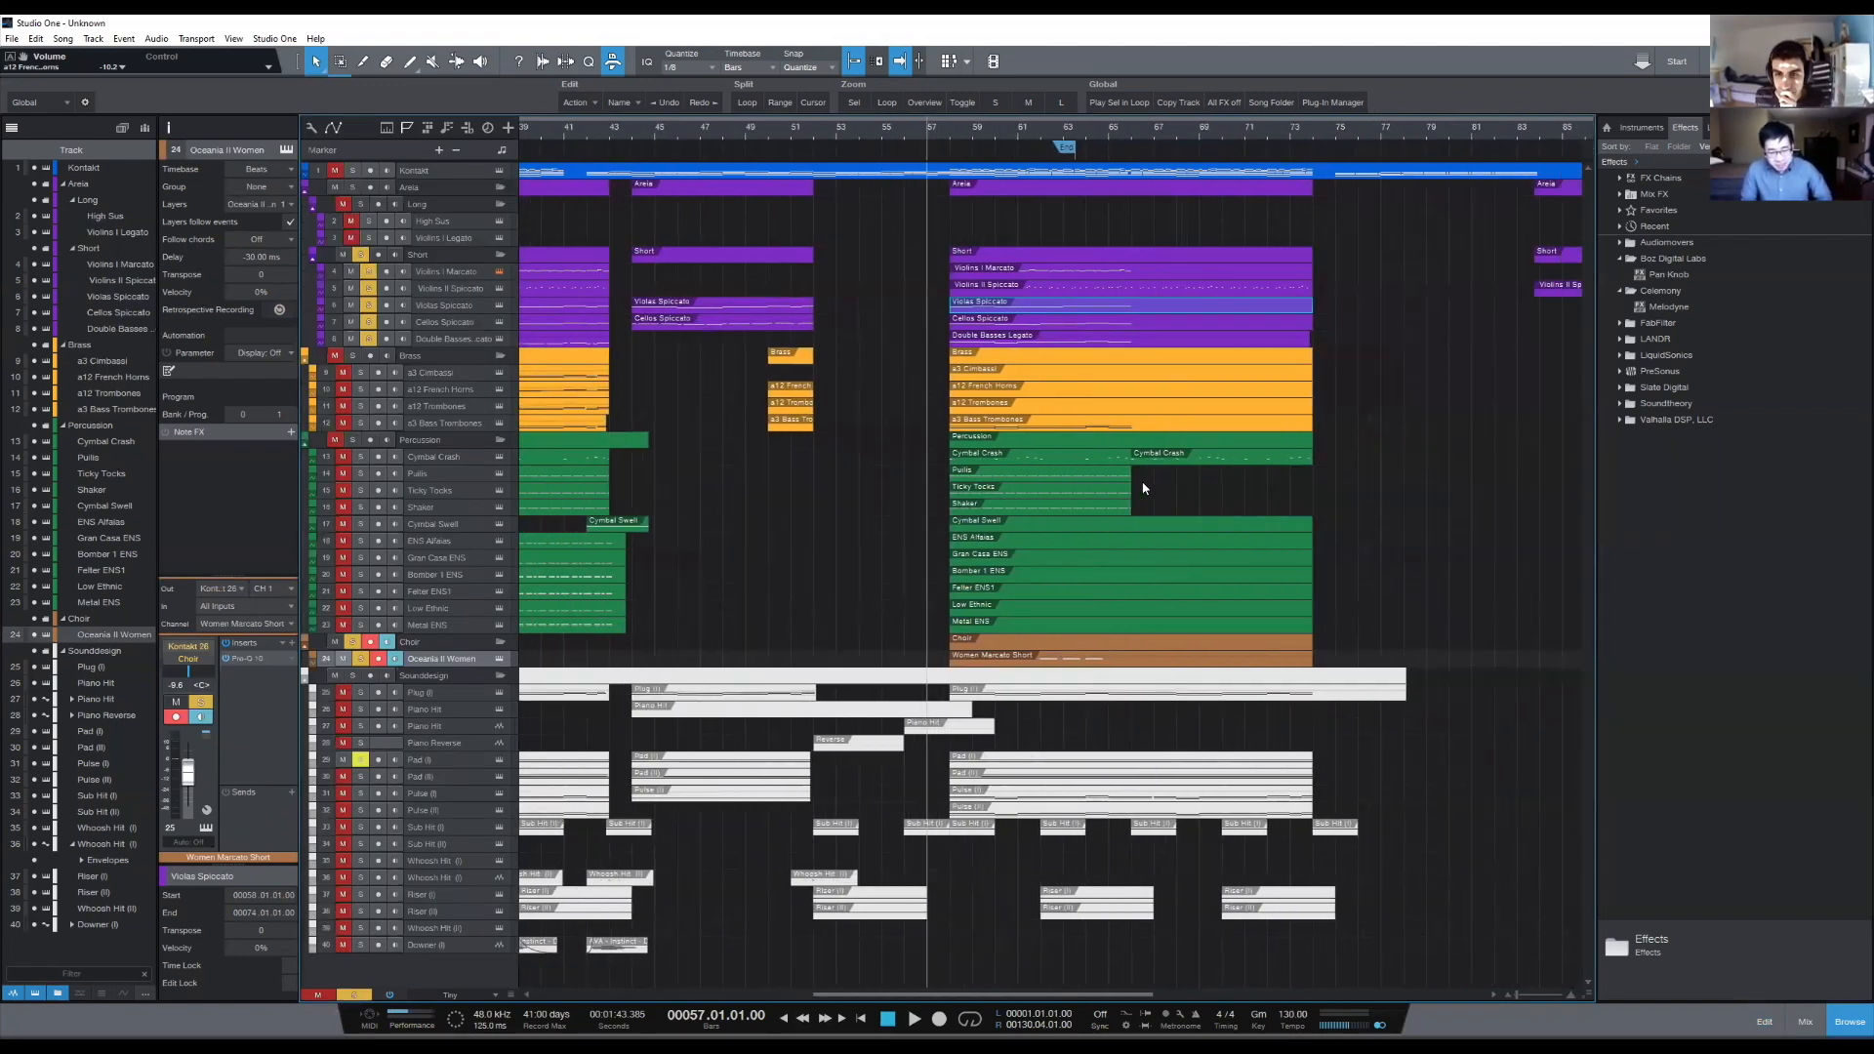
drag(1144, 488, 1127, 505)
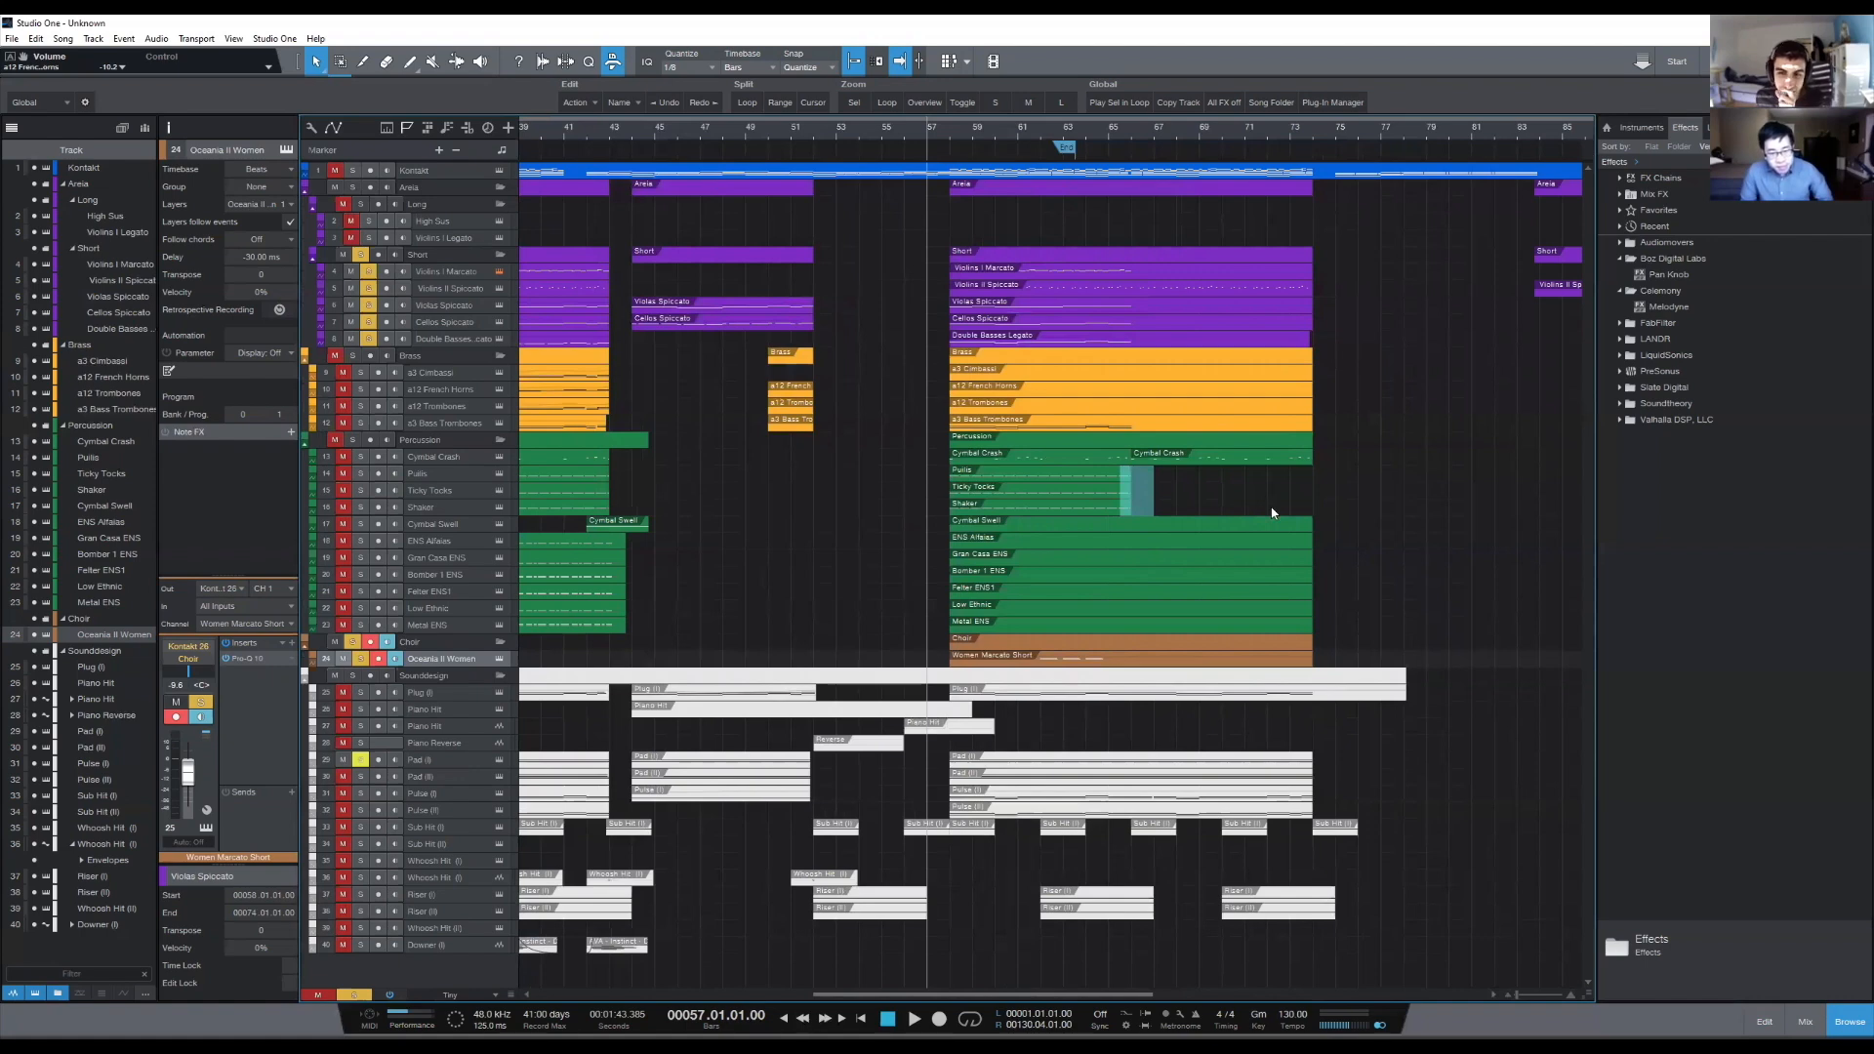
drag(1272, 512, 1317, 512)
click(1369, 530)
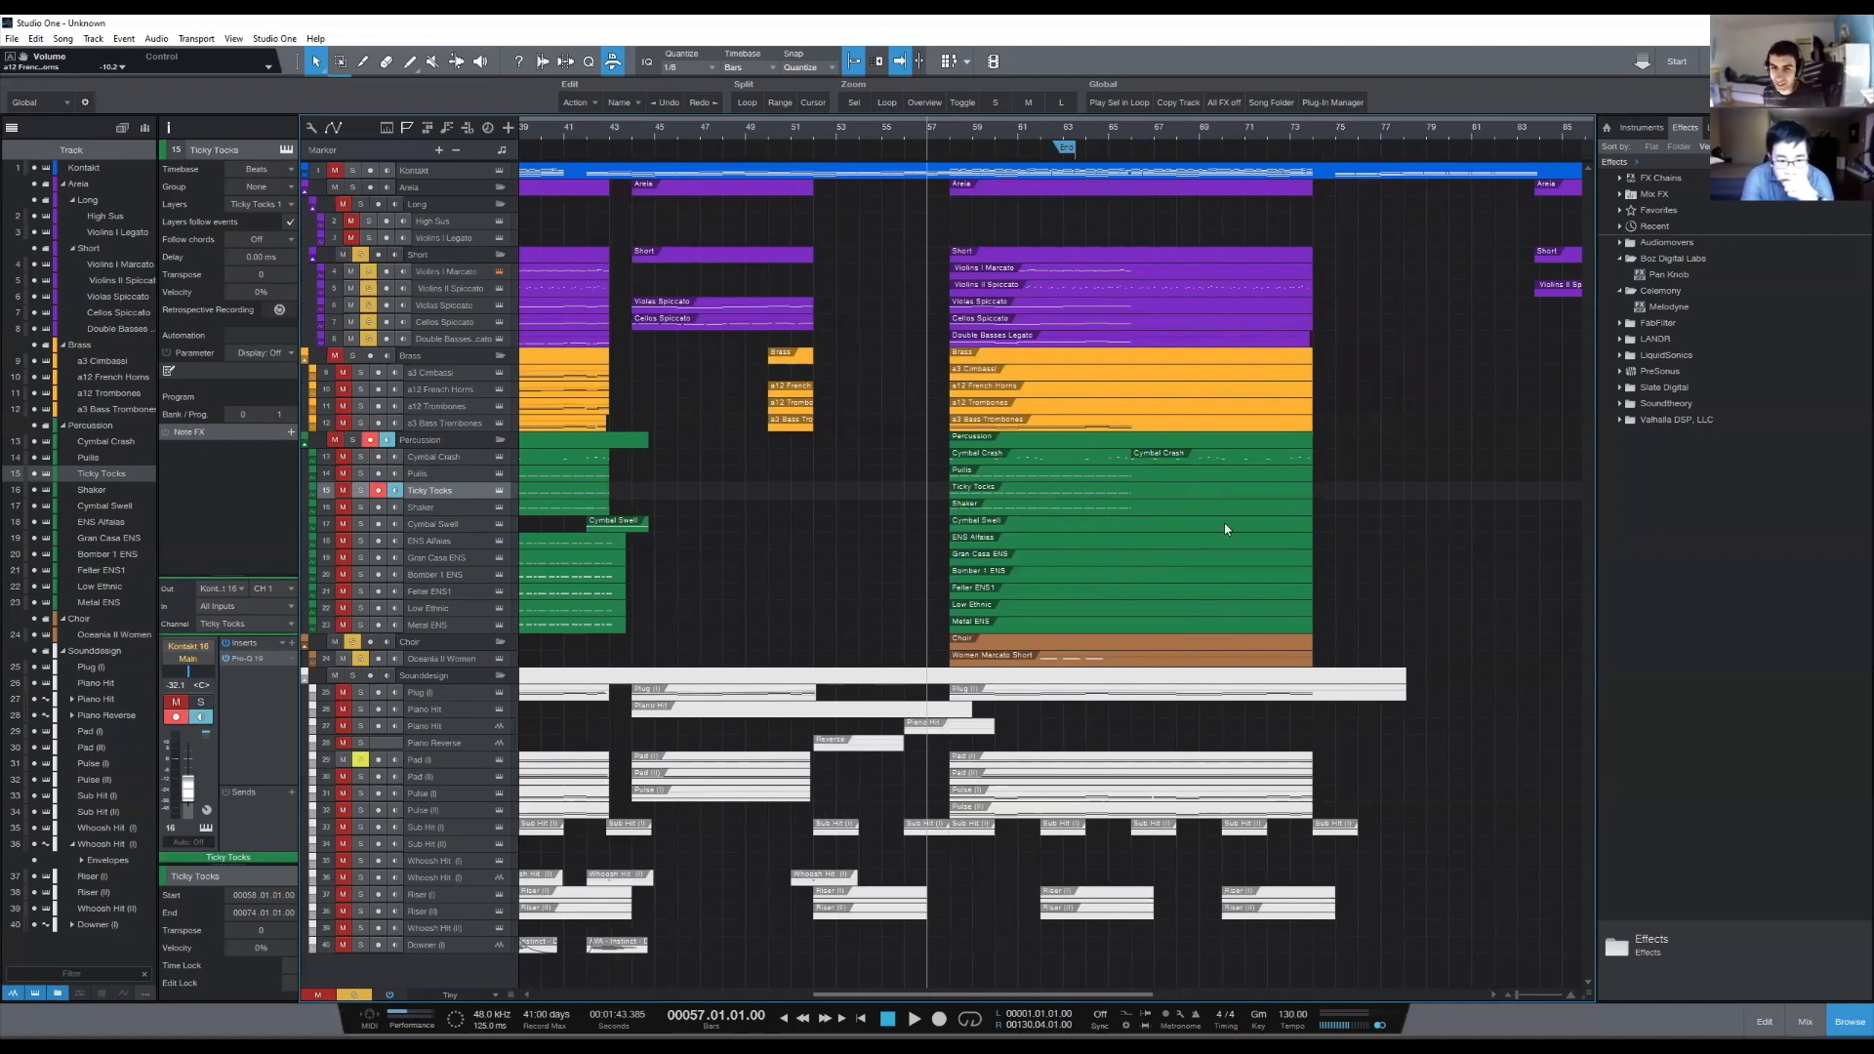
- Examine how the string, brass, percussion and choir parts are layered in the final section around bars 57 to 66
drag(1351, 528, 1153, 629)
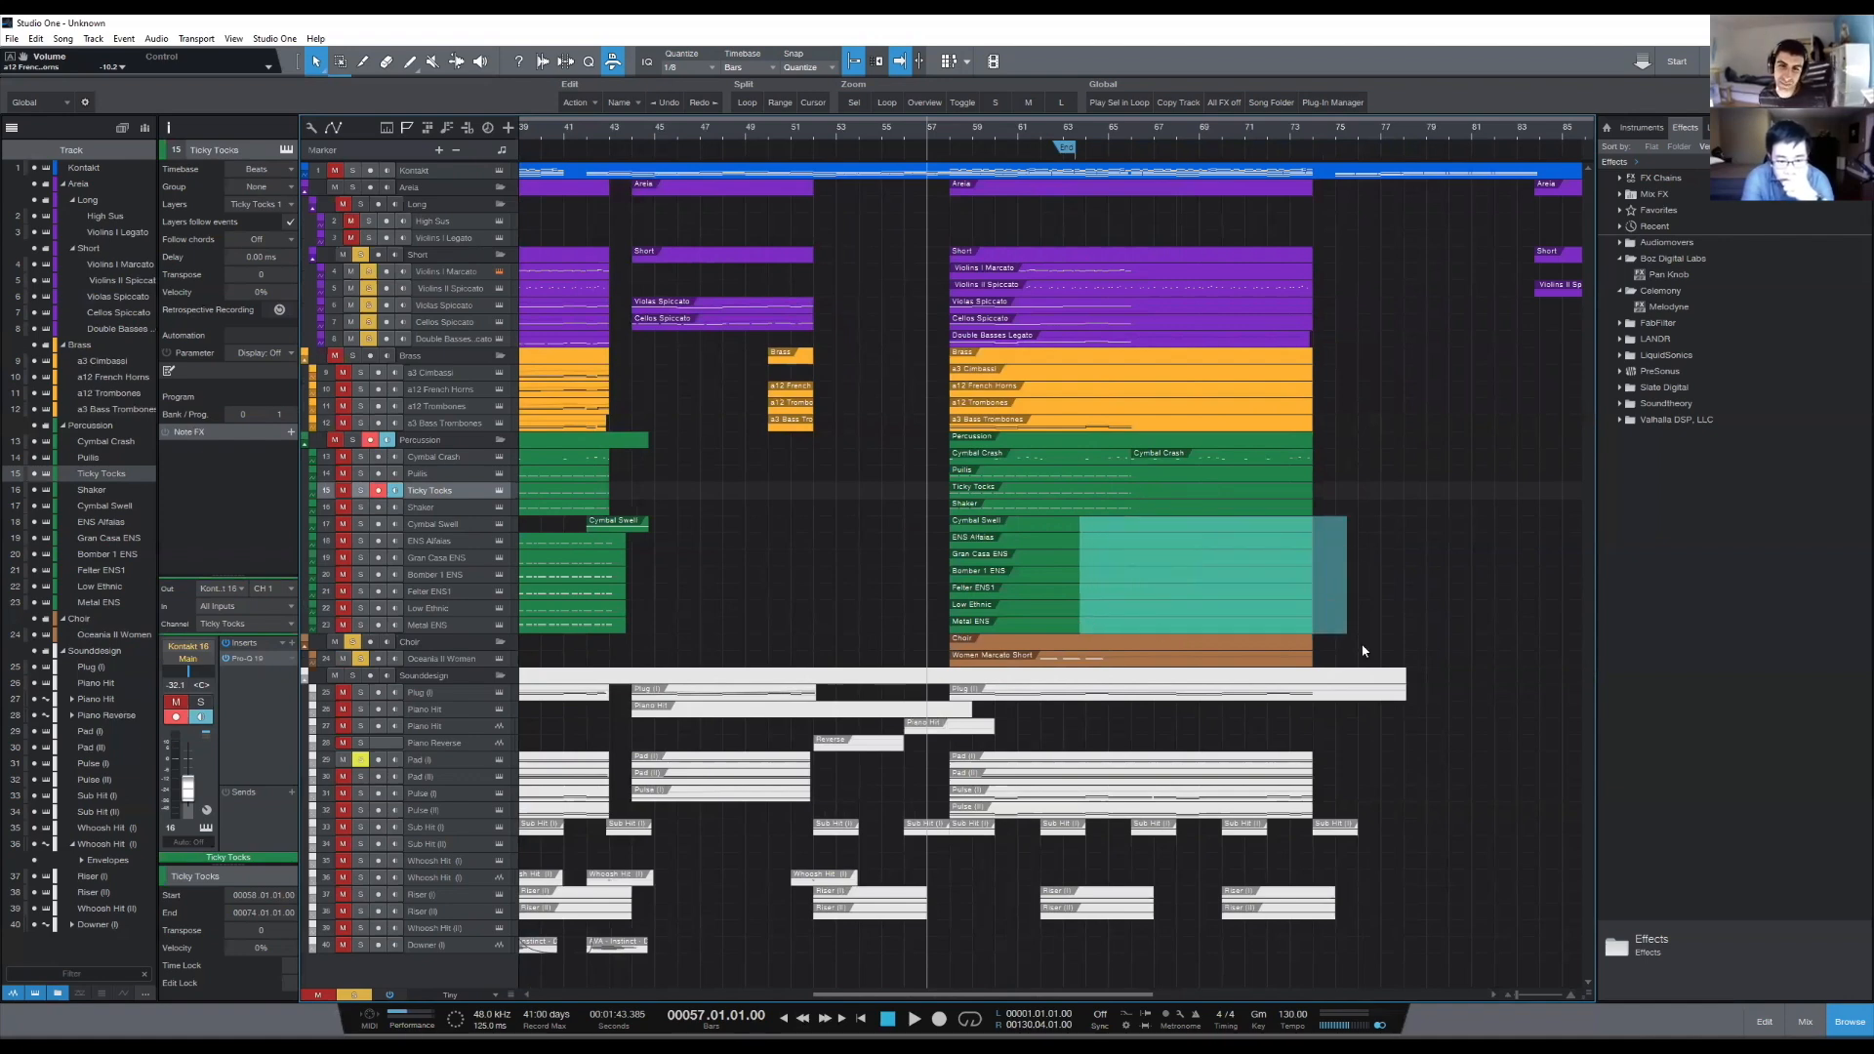
scroll(1139, 128, up, 5)
scroll(1144, 132, down, 3)
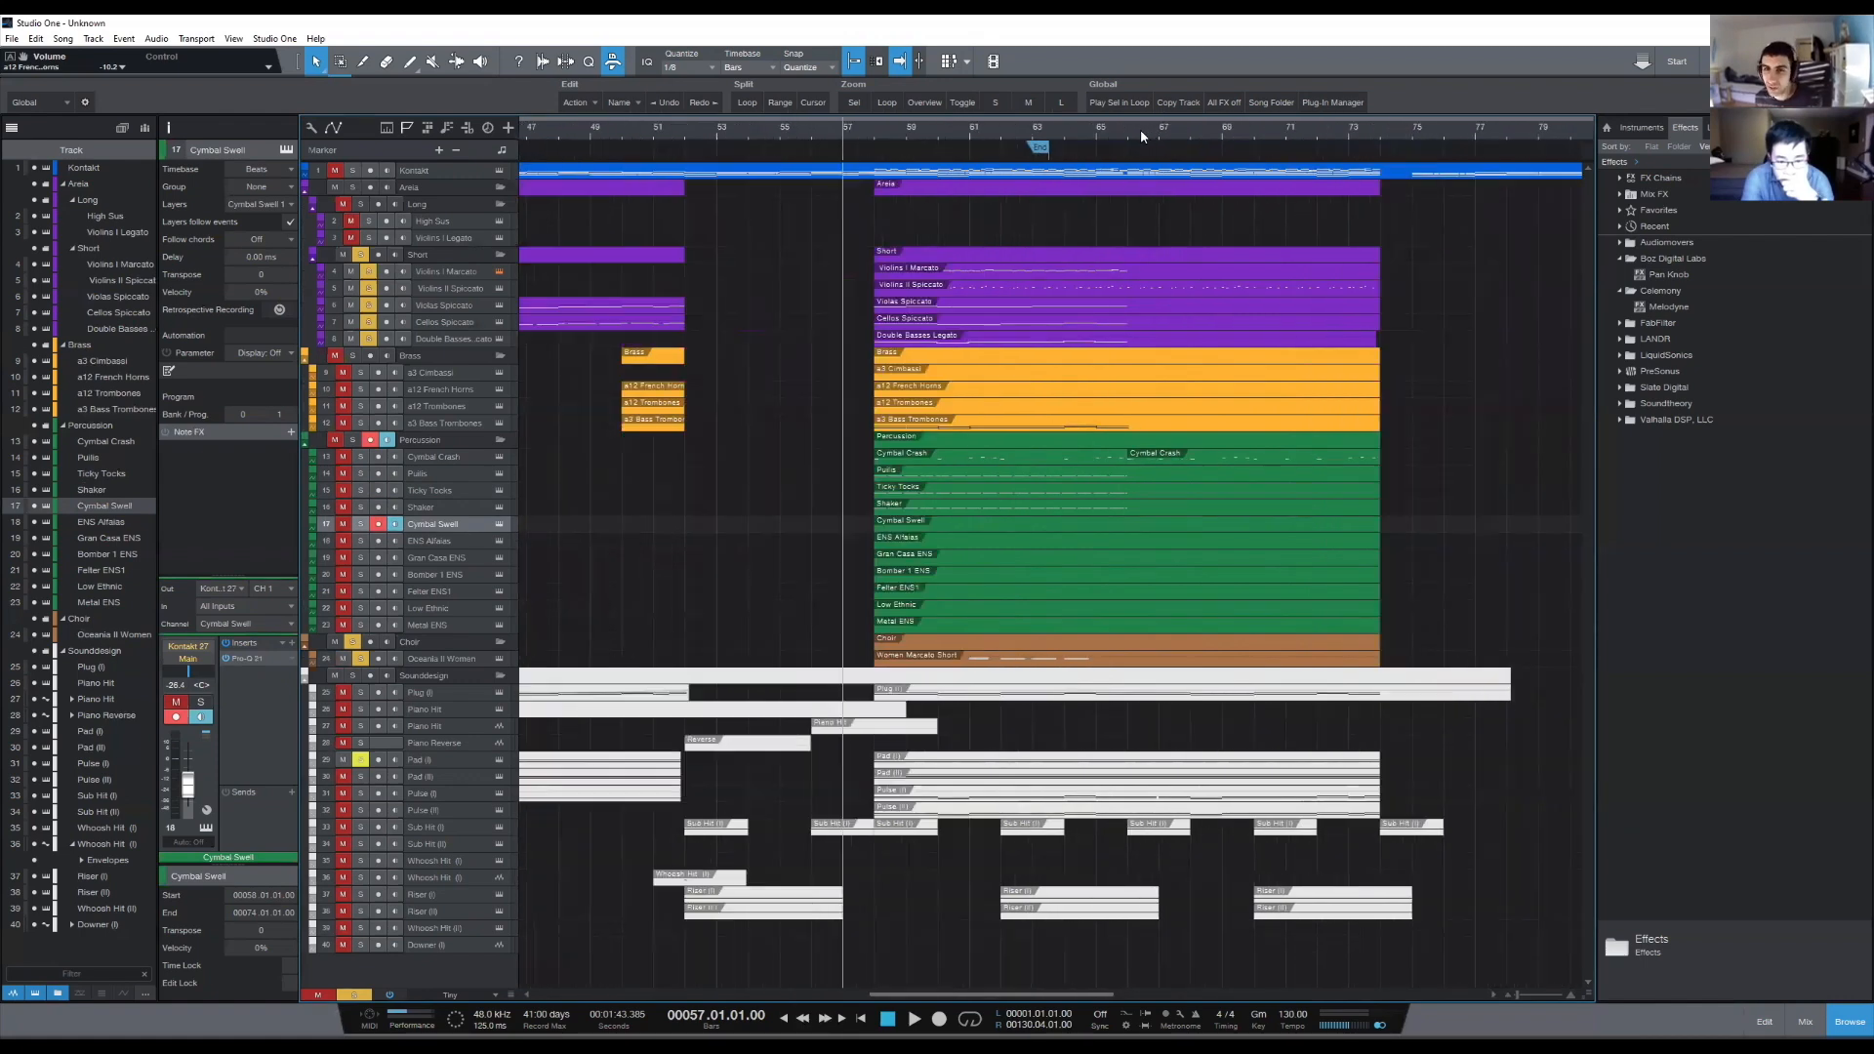
click(860, 136)
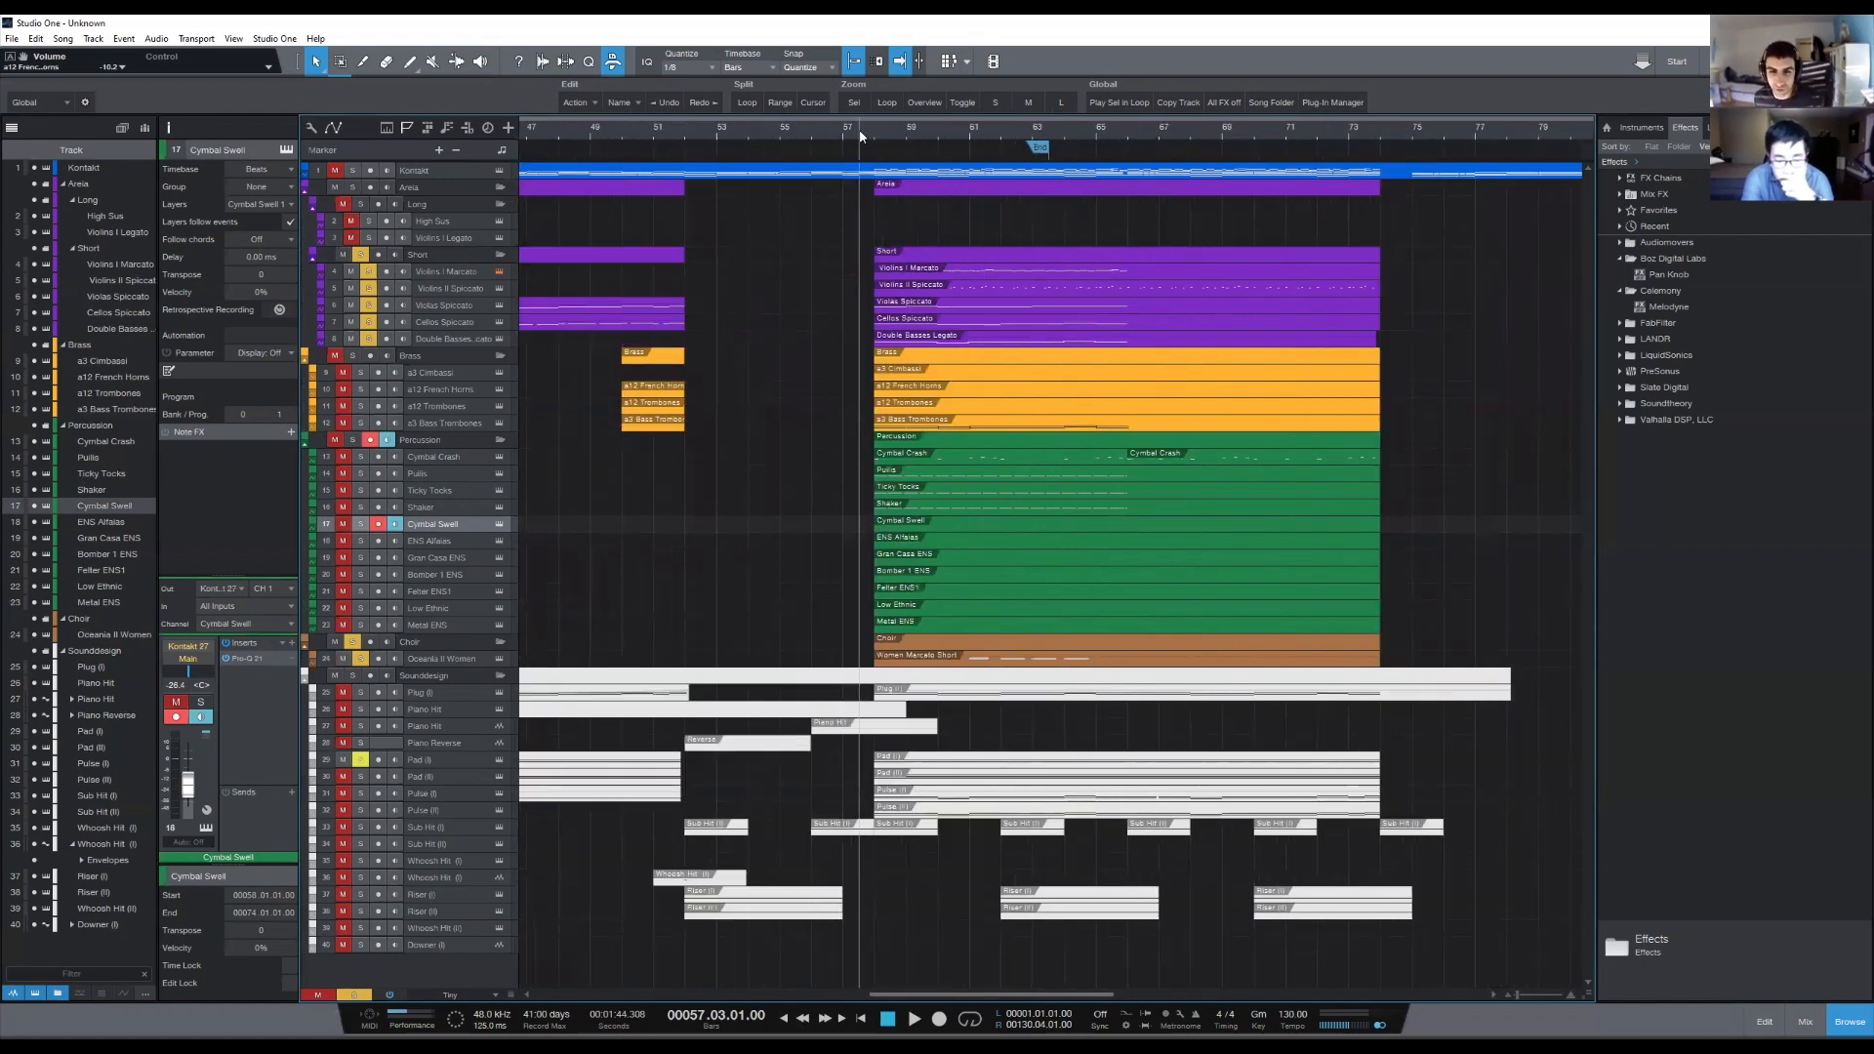
click(943, 659)
click(899, 392)
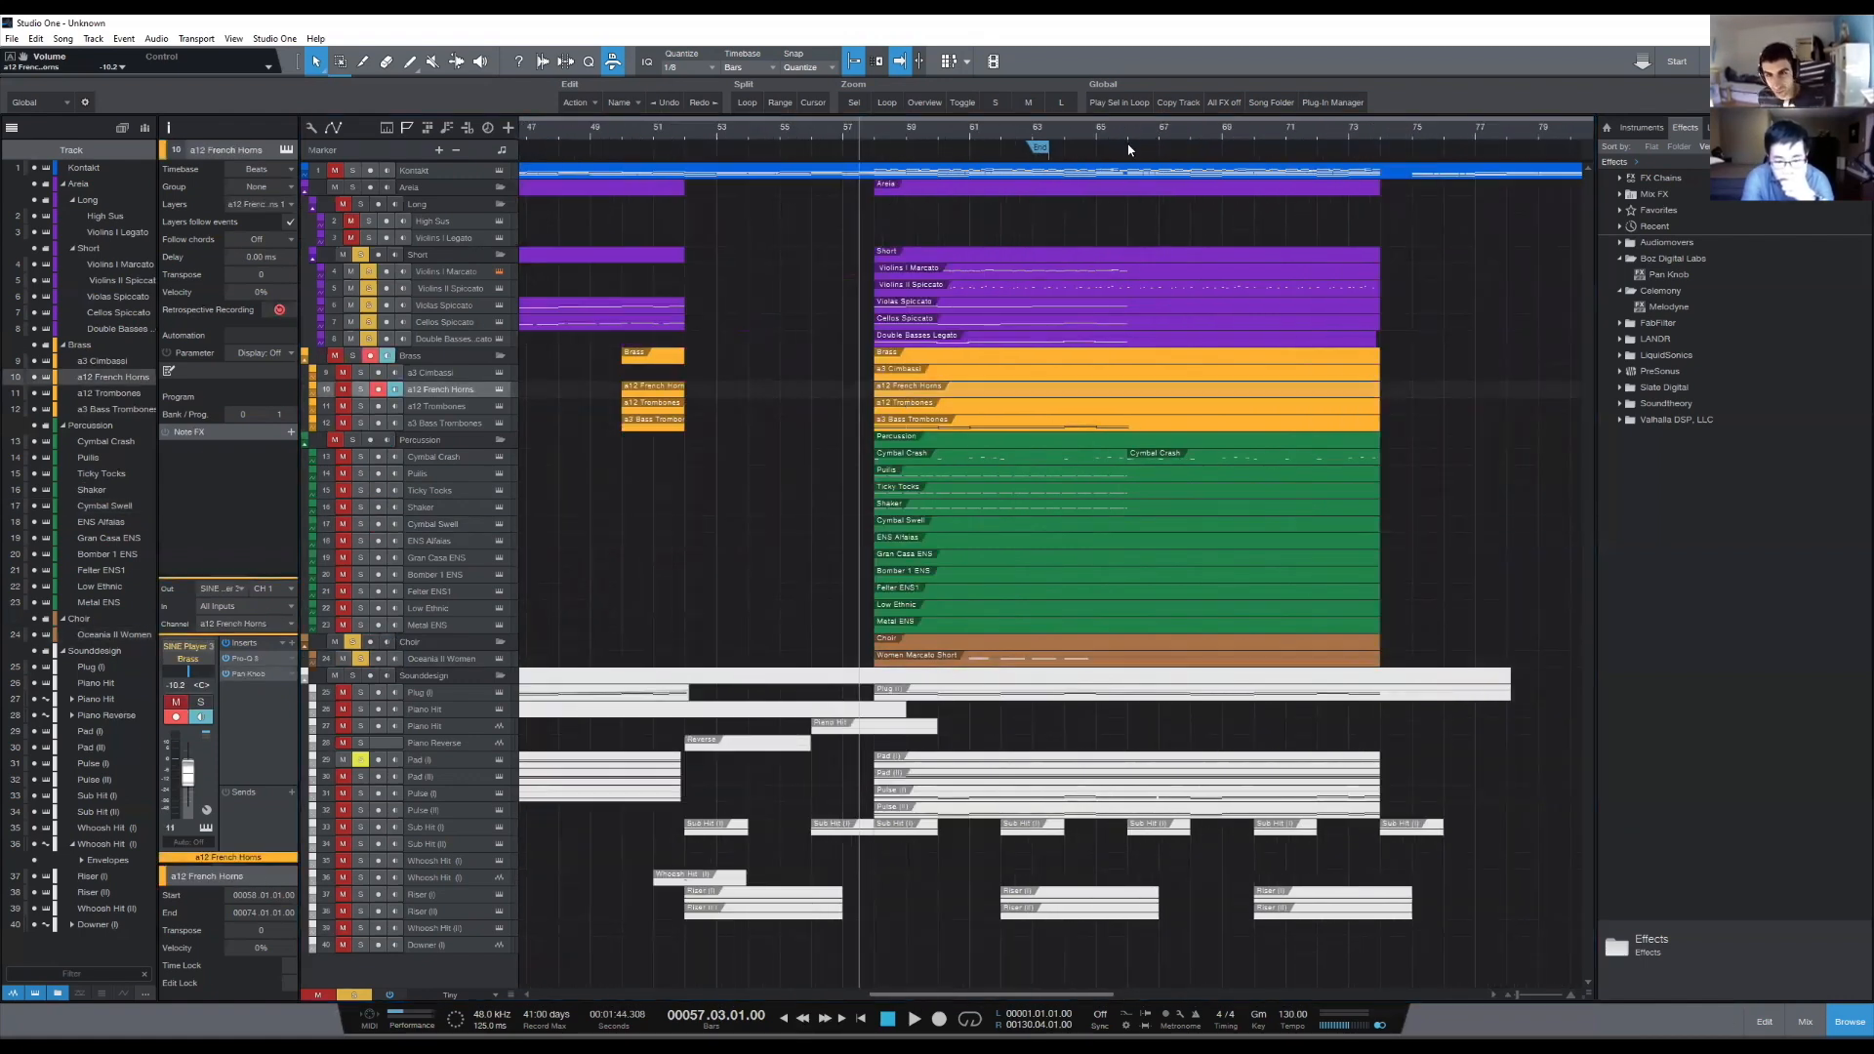
mouse_move(1128, 126)
mouse_down()
mouse_move(1090, 133)
mouse_move(1109, 130)
mouse_up()
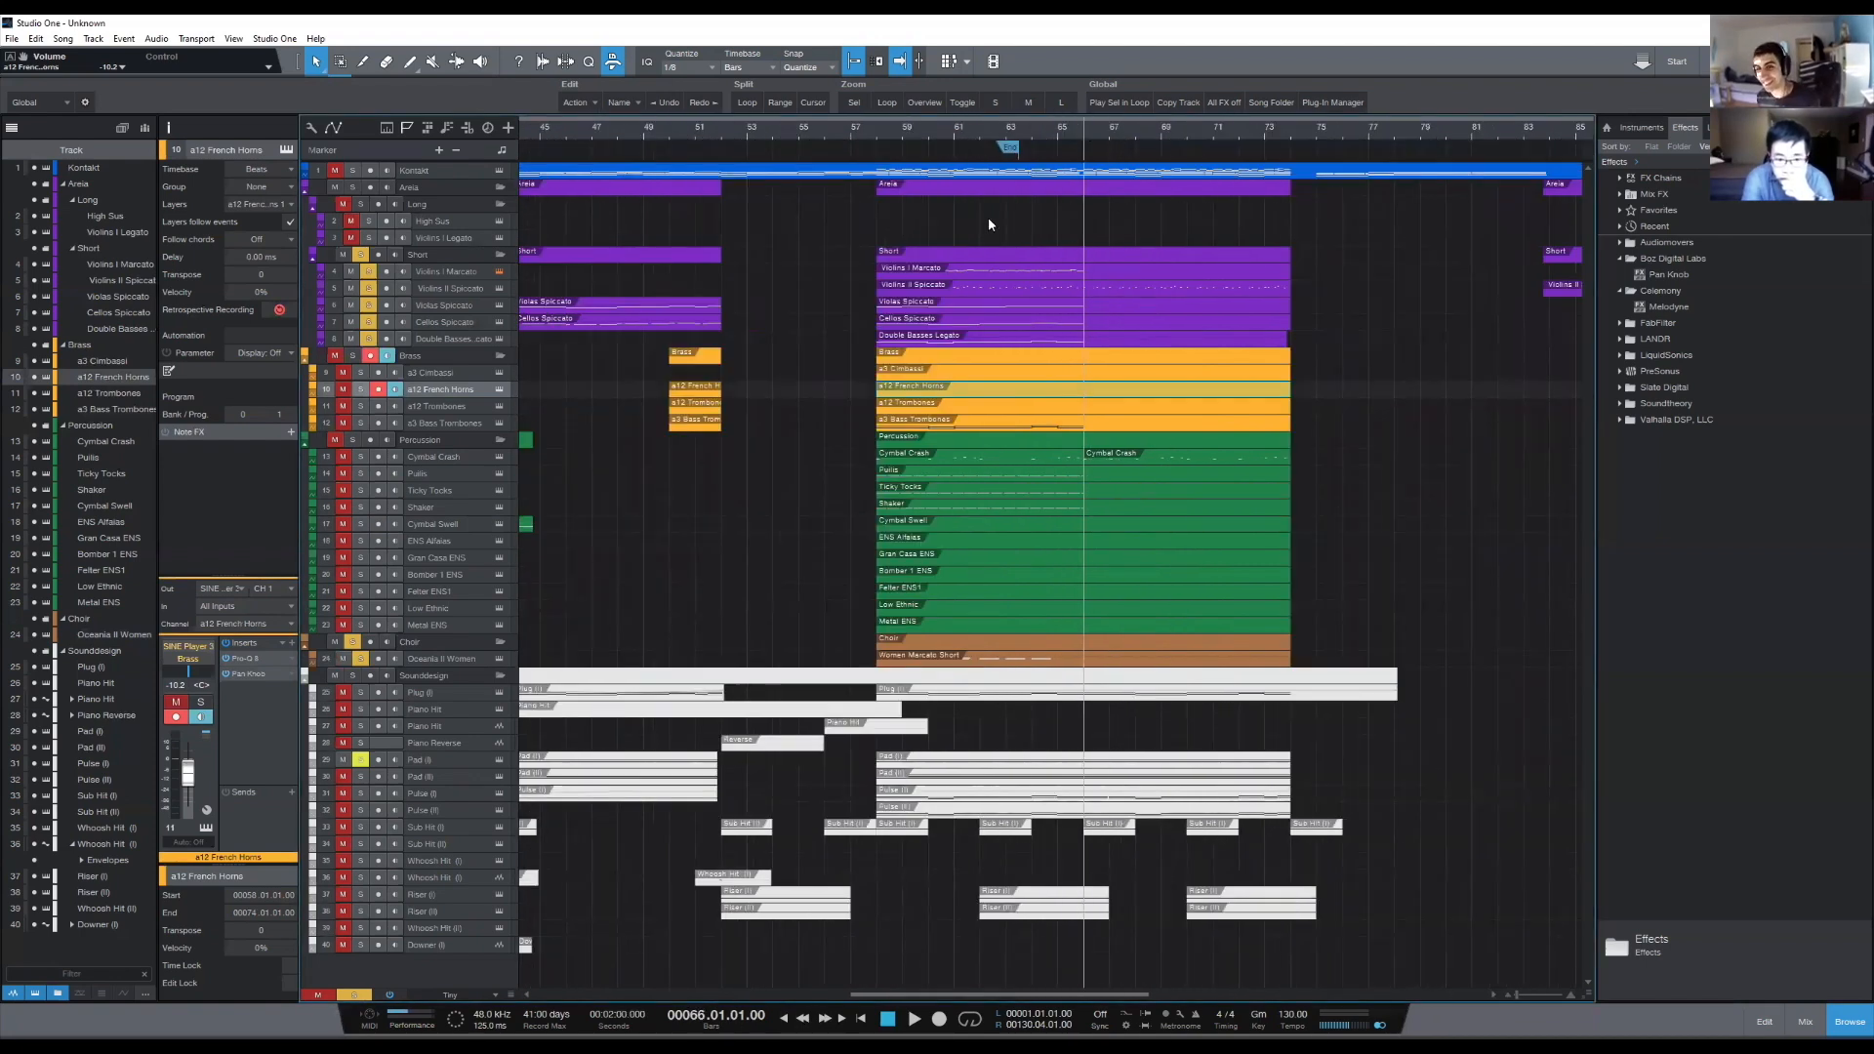
drag(826, 256, 1068, 673)
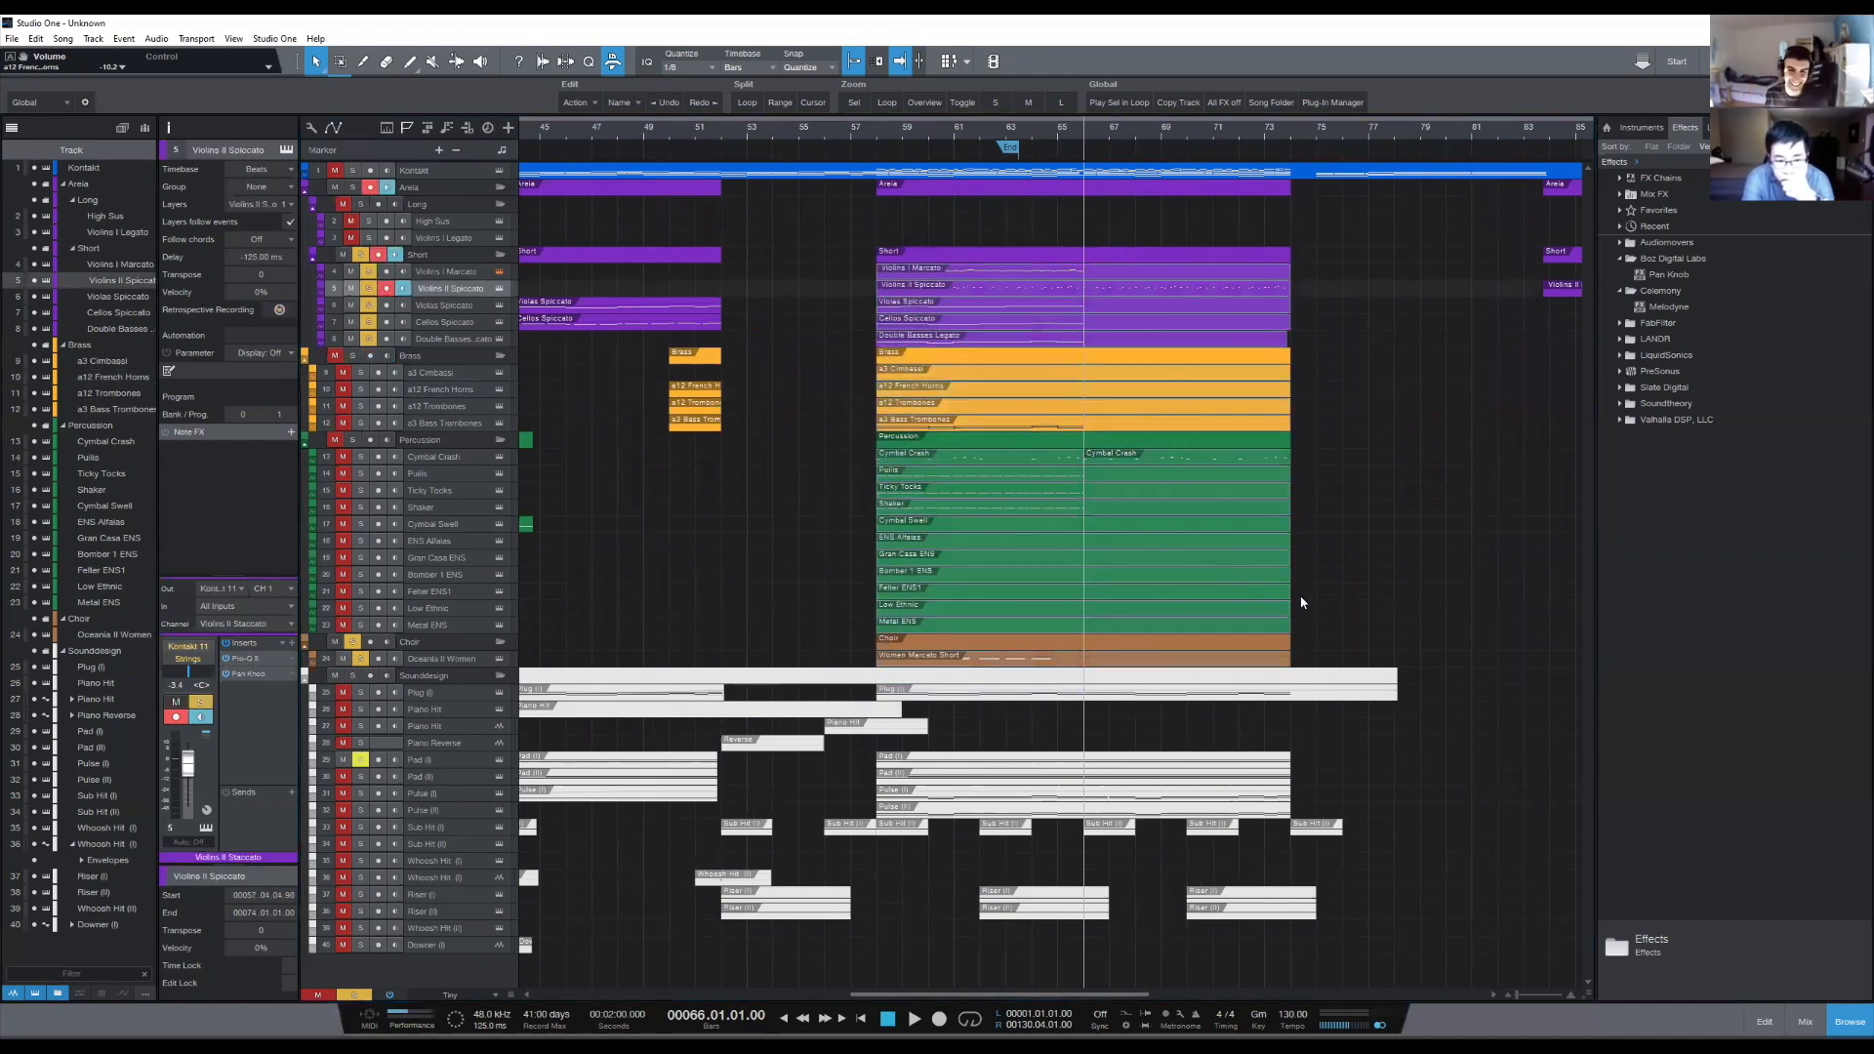
click(1398, 577)
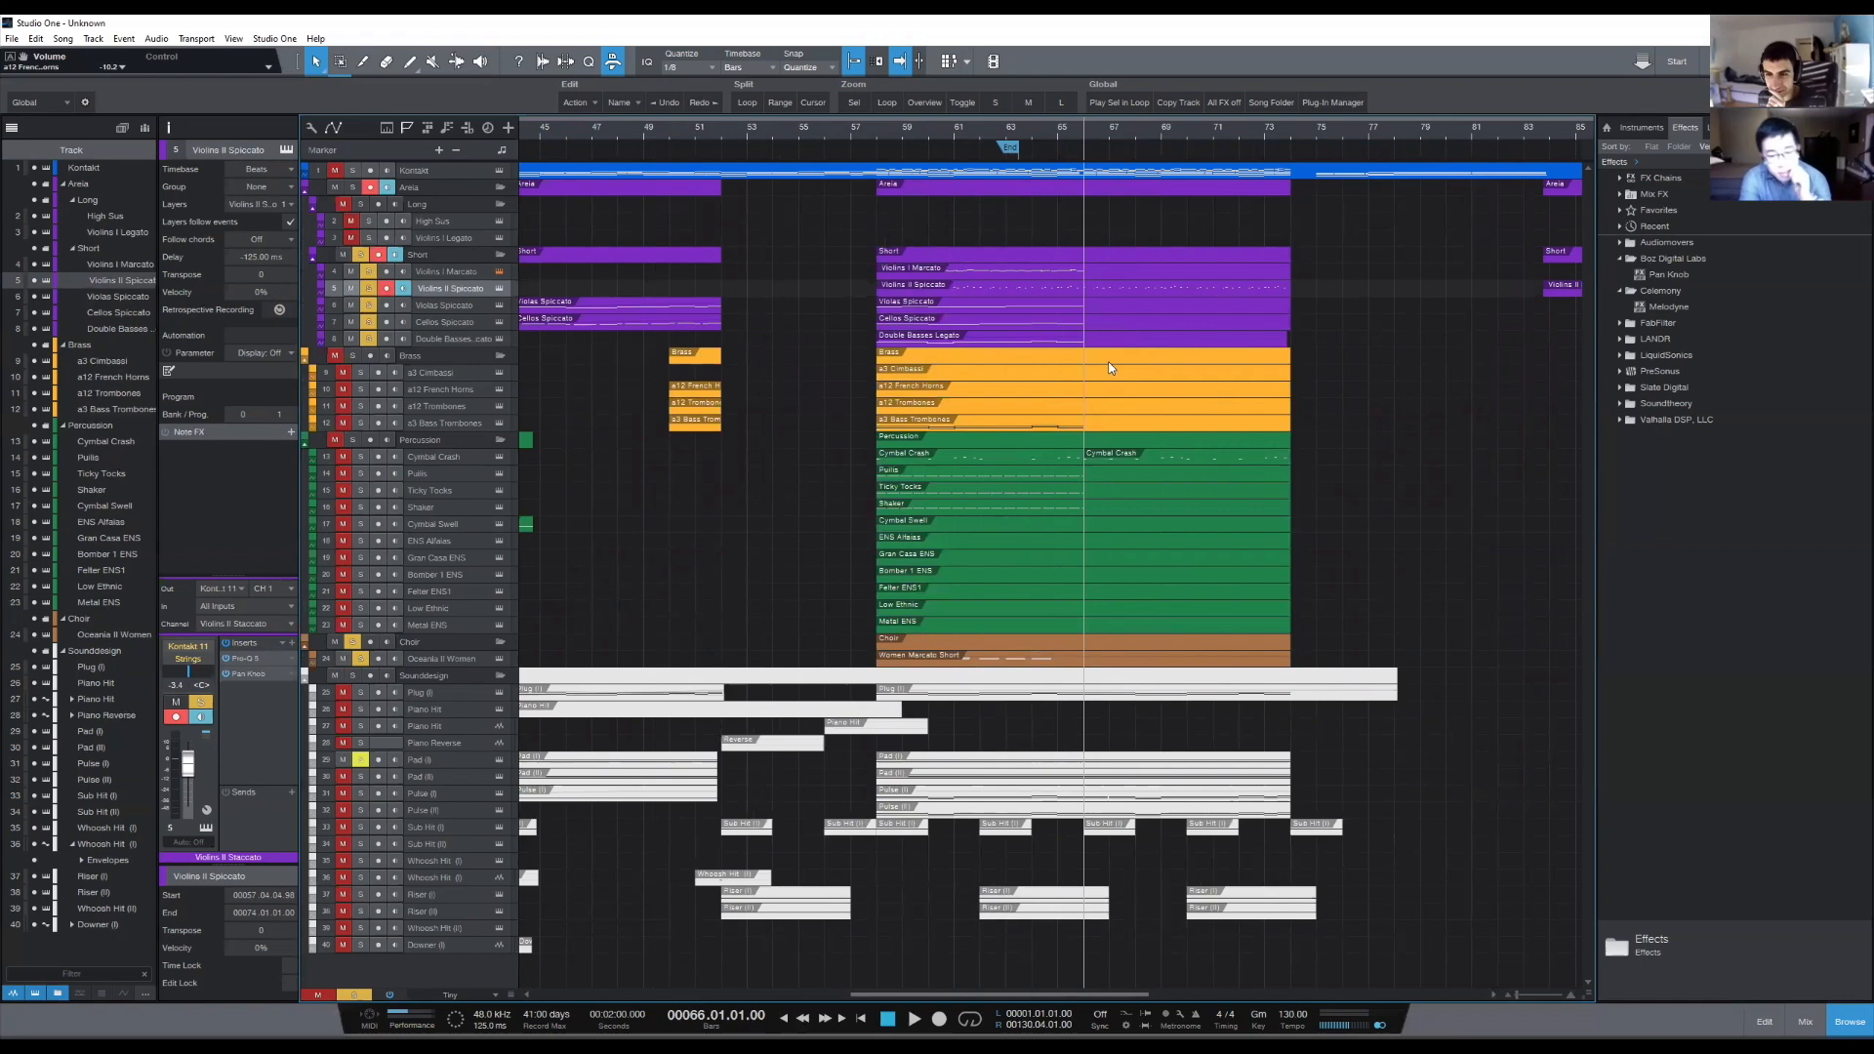
- Clear all track solos and play the full arrangement from bar 57, beat 3 to bar 66
click(863, 131)
scroll(887, 134, up, 3)
scroll(895, 143, down, 2)
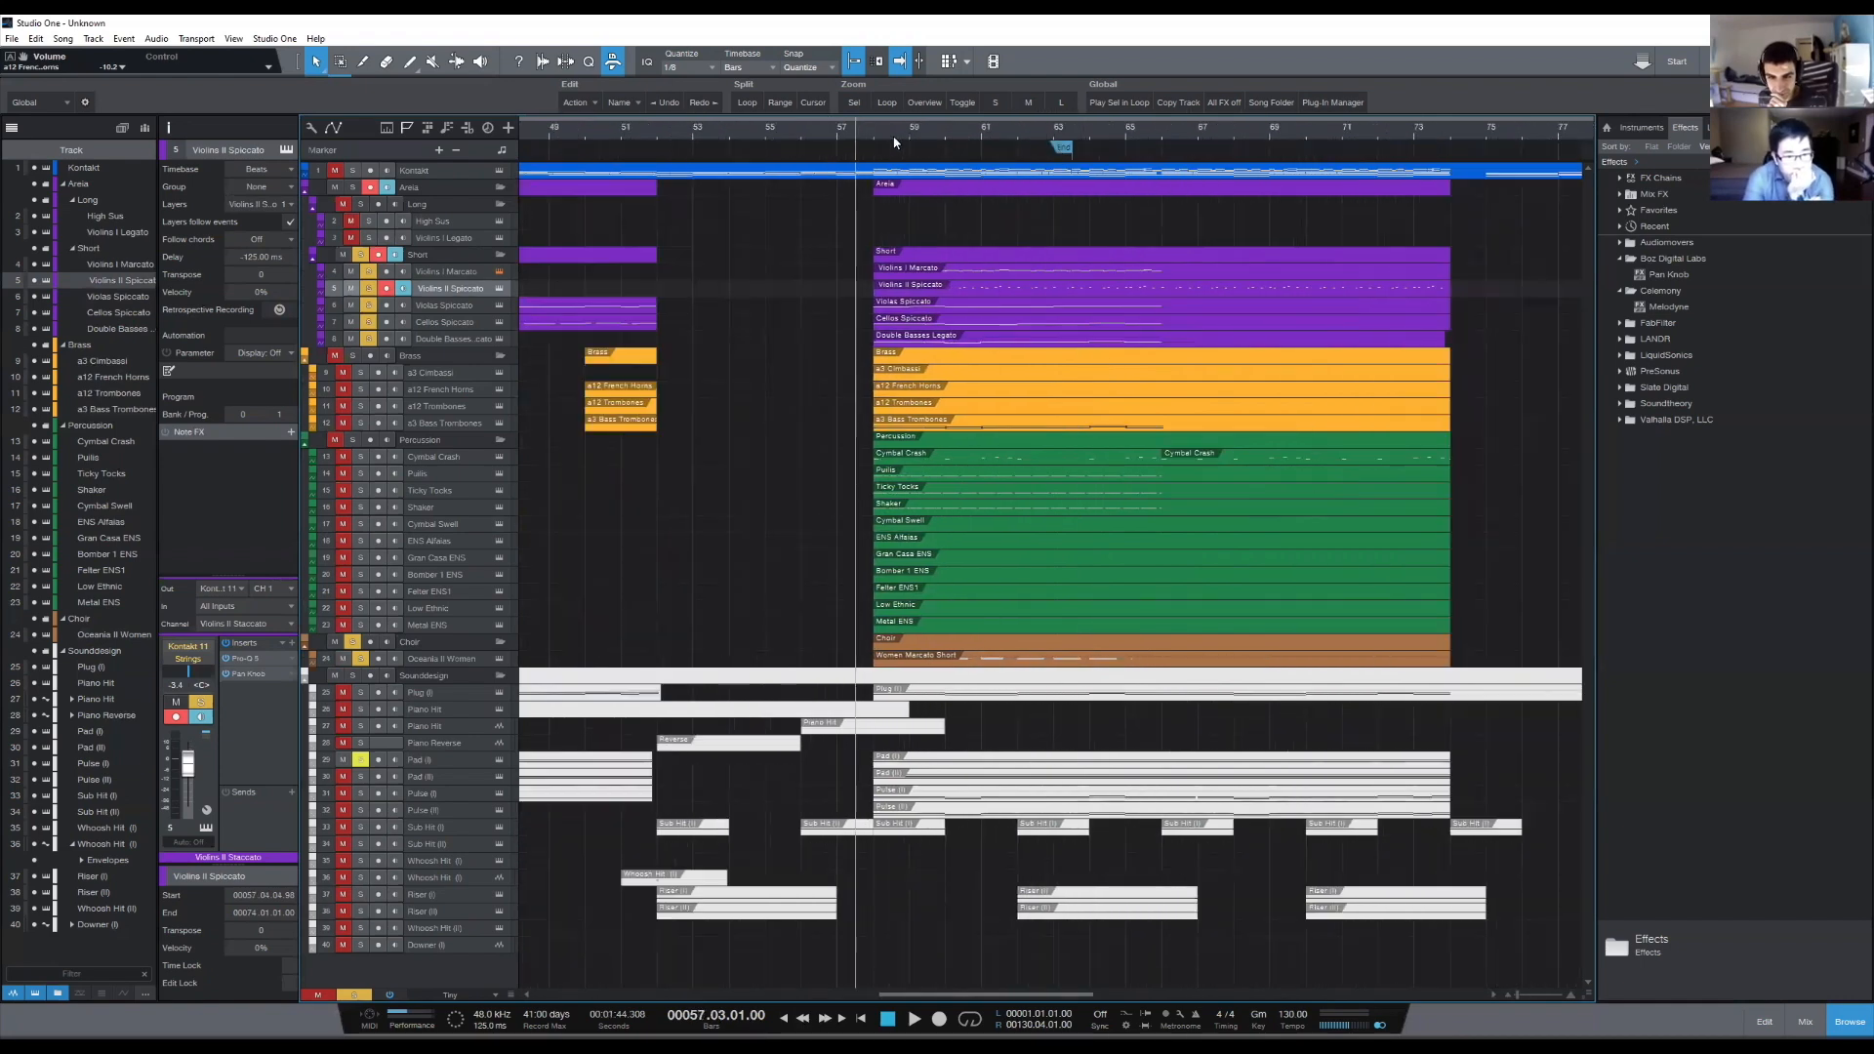
scroll(920, 144, up, 2)
scroll(920, 144, down, 2)
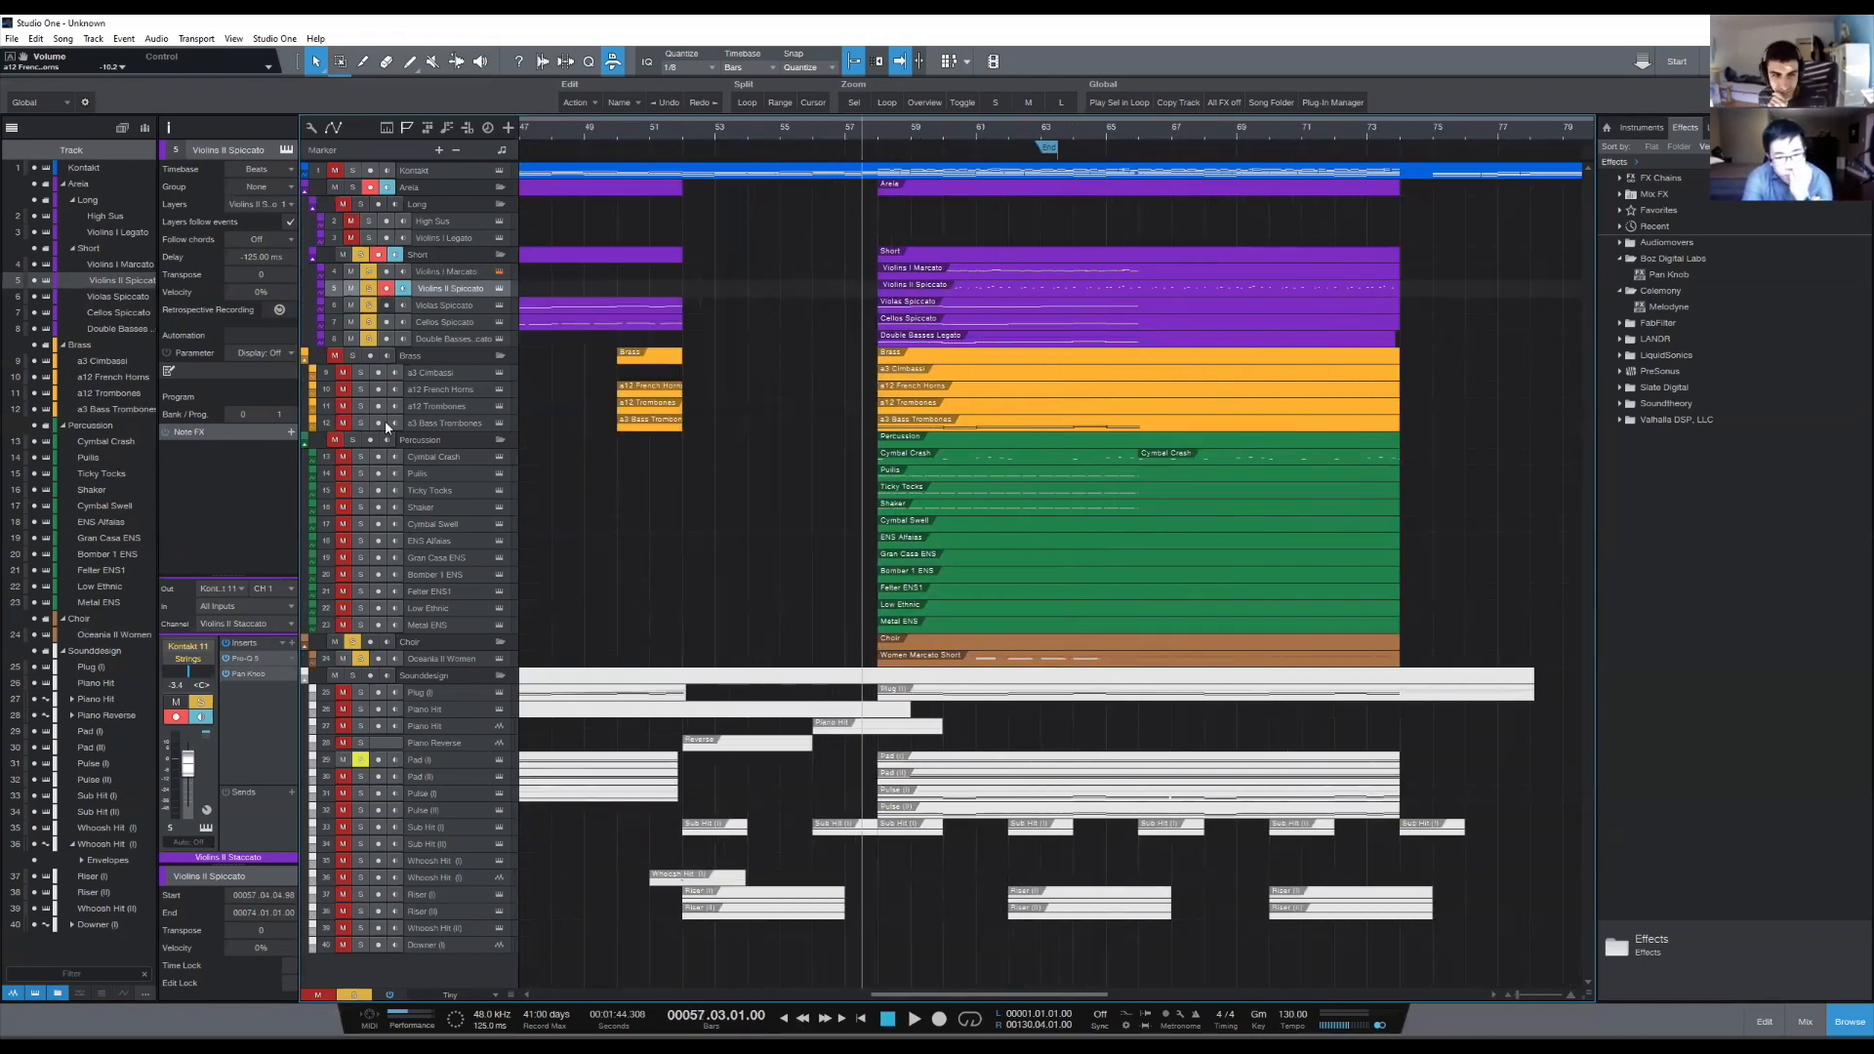
click(352, 996)
key(space)
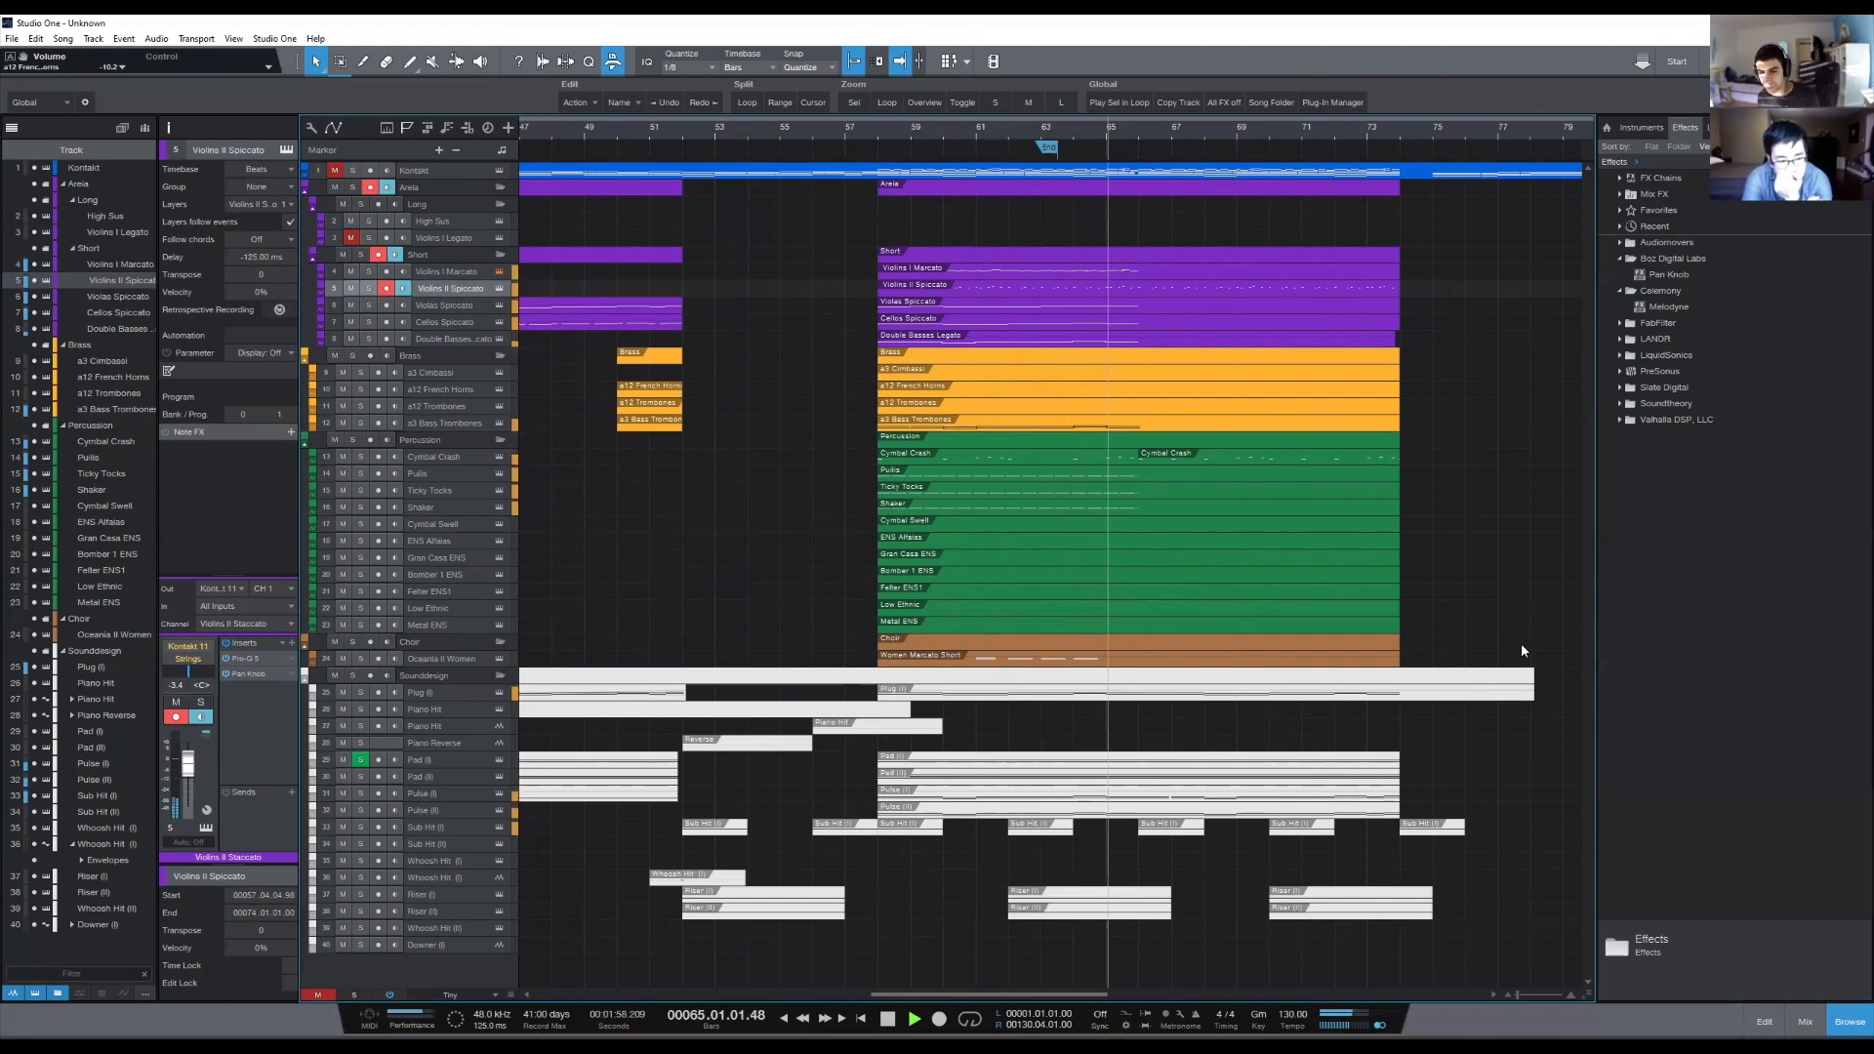
key(space)
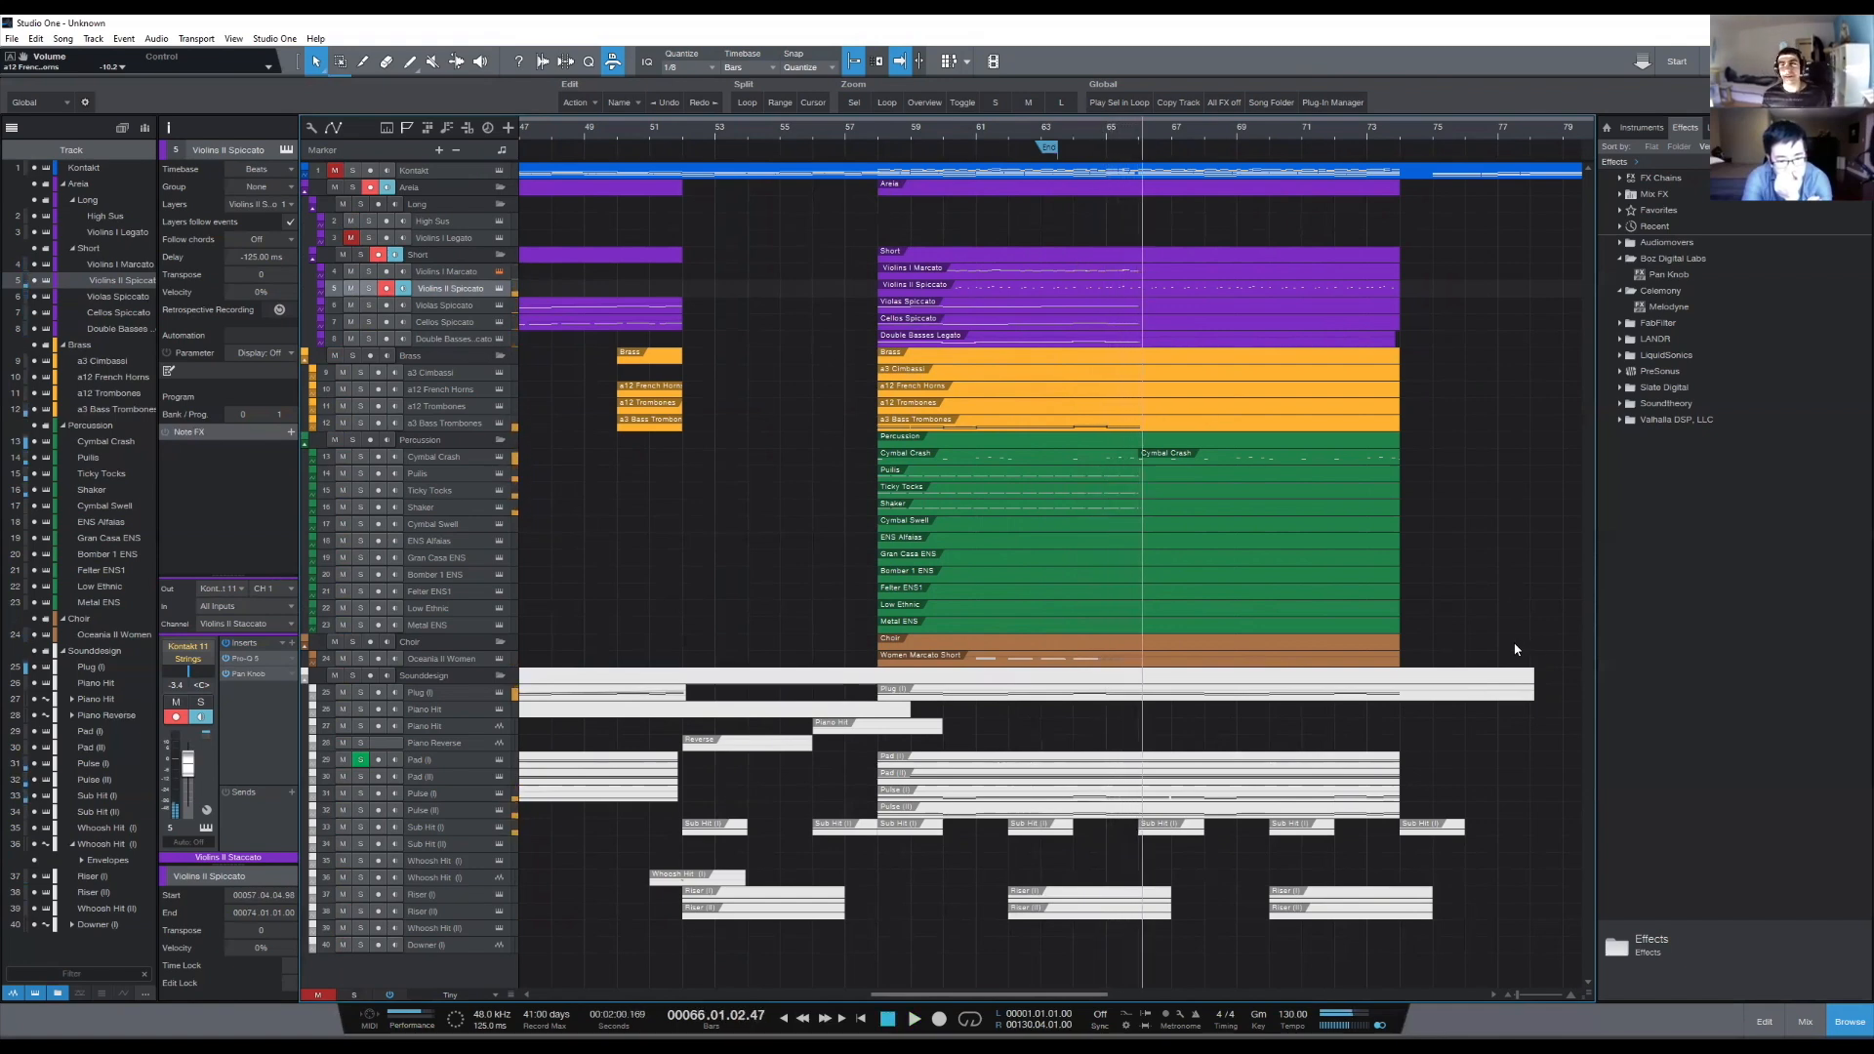
- Move the Oceania II Women choir part to start at bar 65 and place the playhead just before bar 57
click(862, 138)
scroll(862, 139, down, 5)
scroll(863, 142, up, 2)
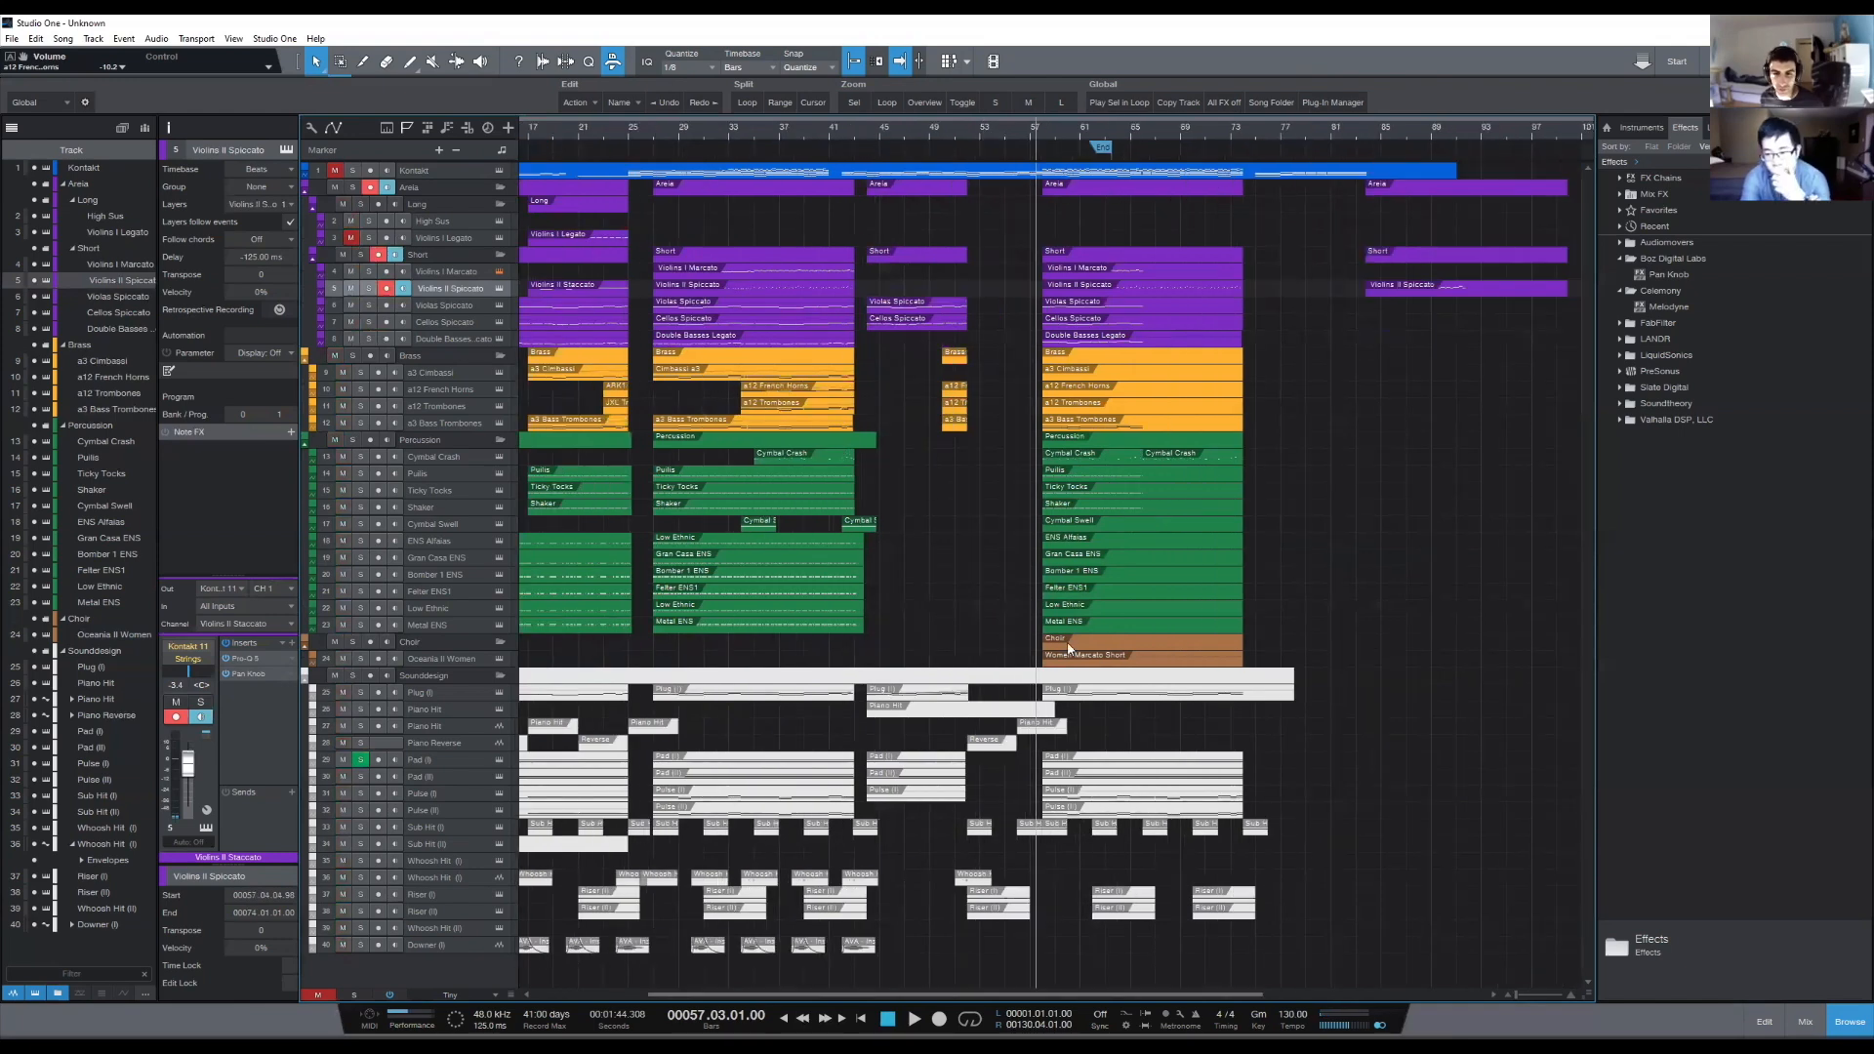
click(760, 139)
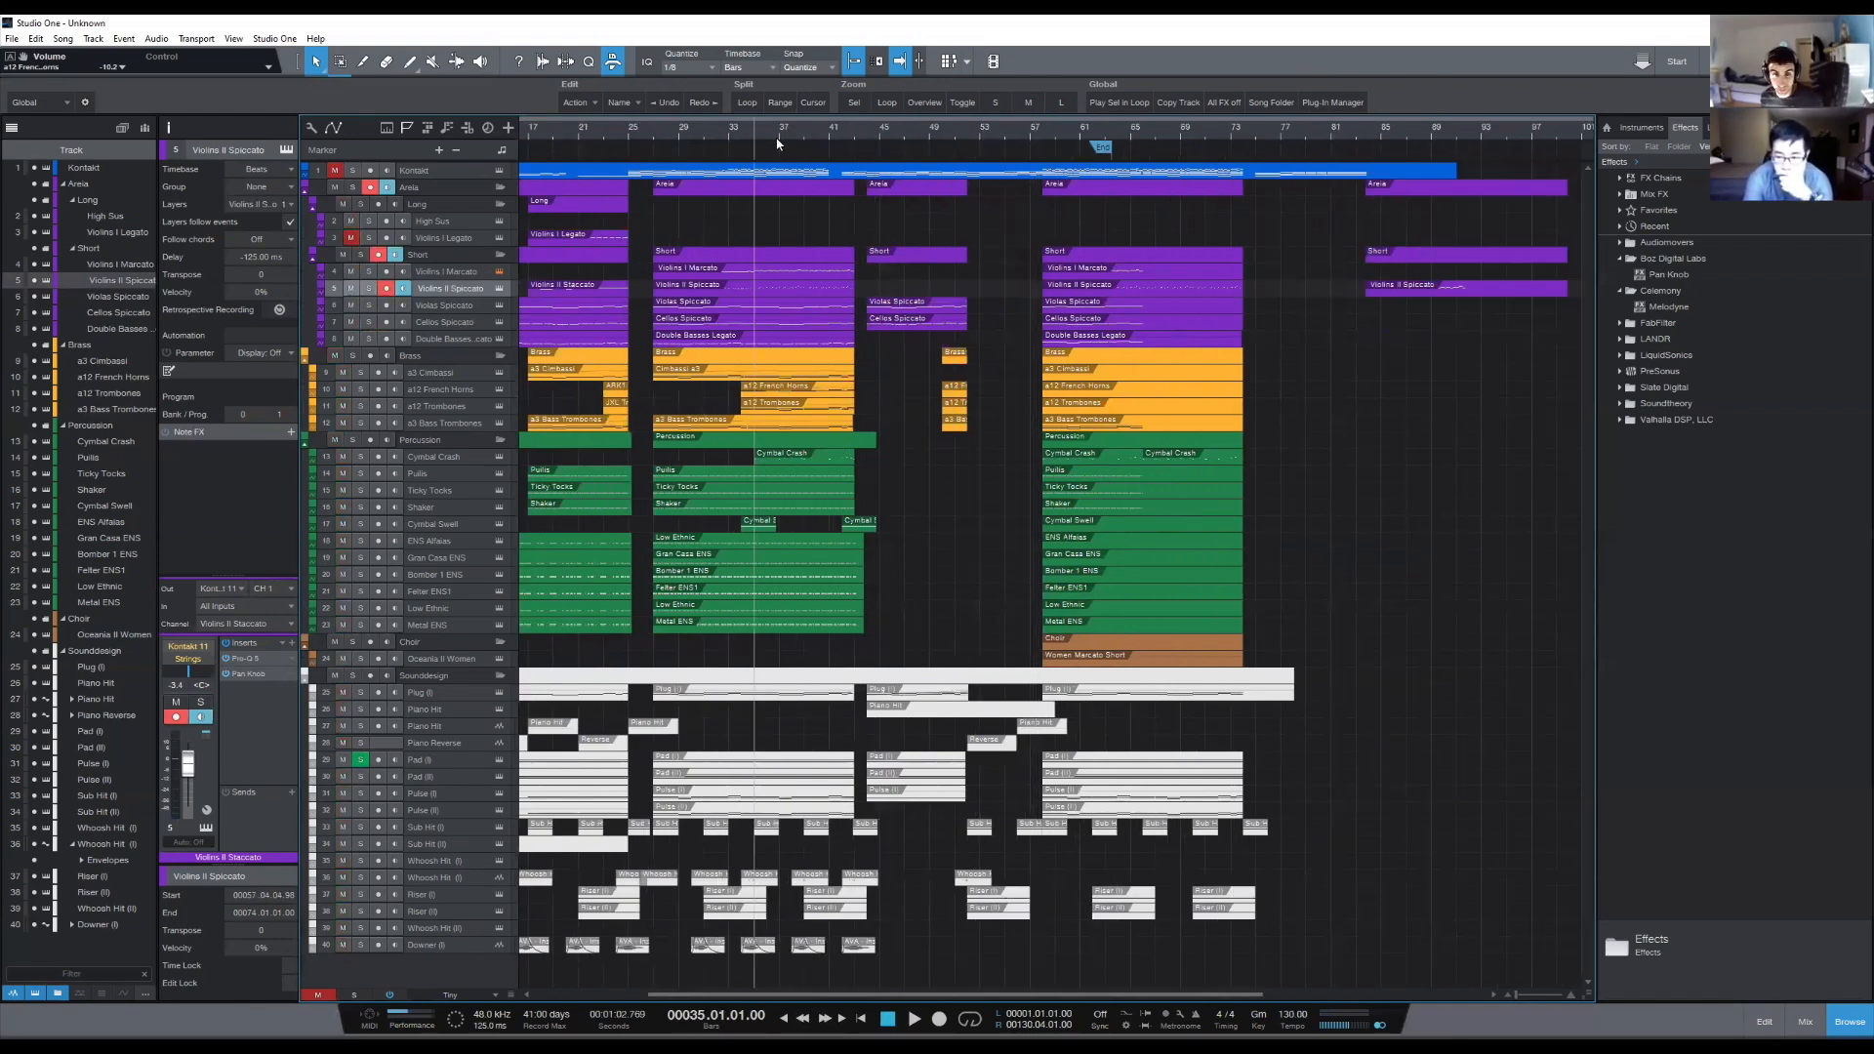
drag(1169, 667, 1233, 670)
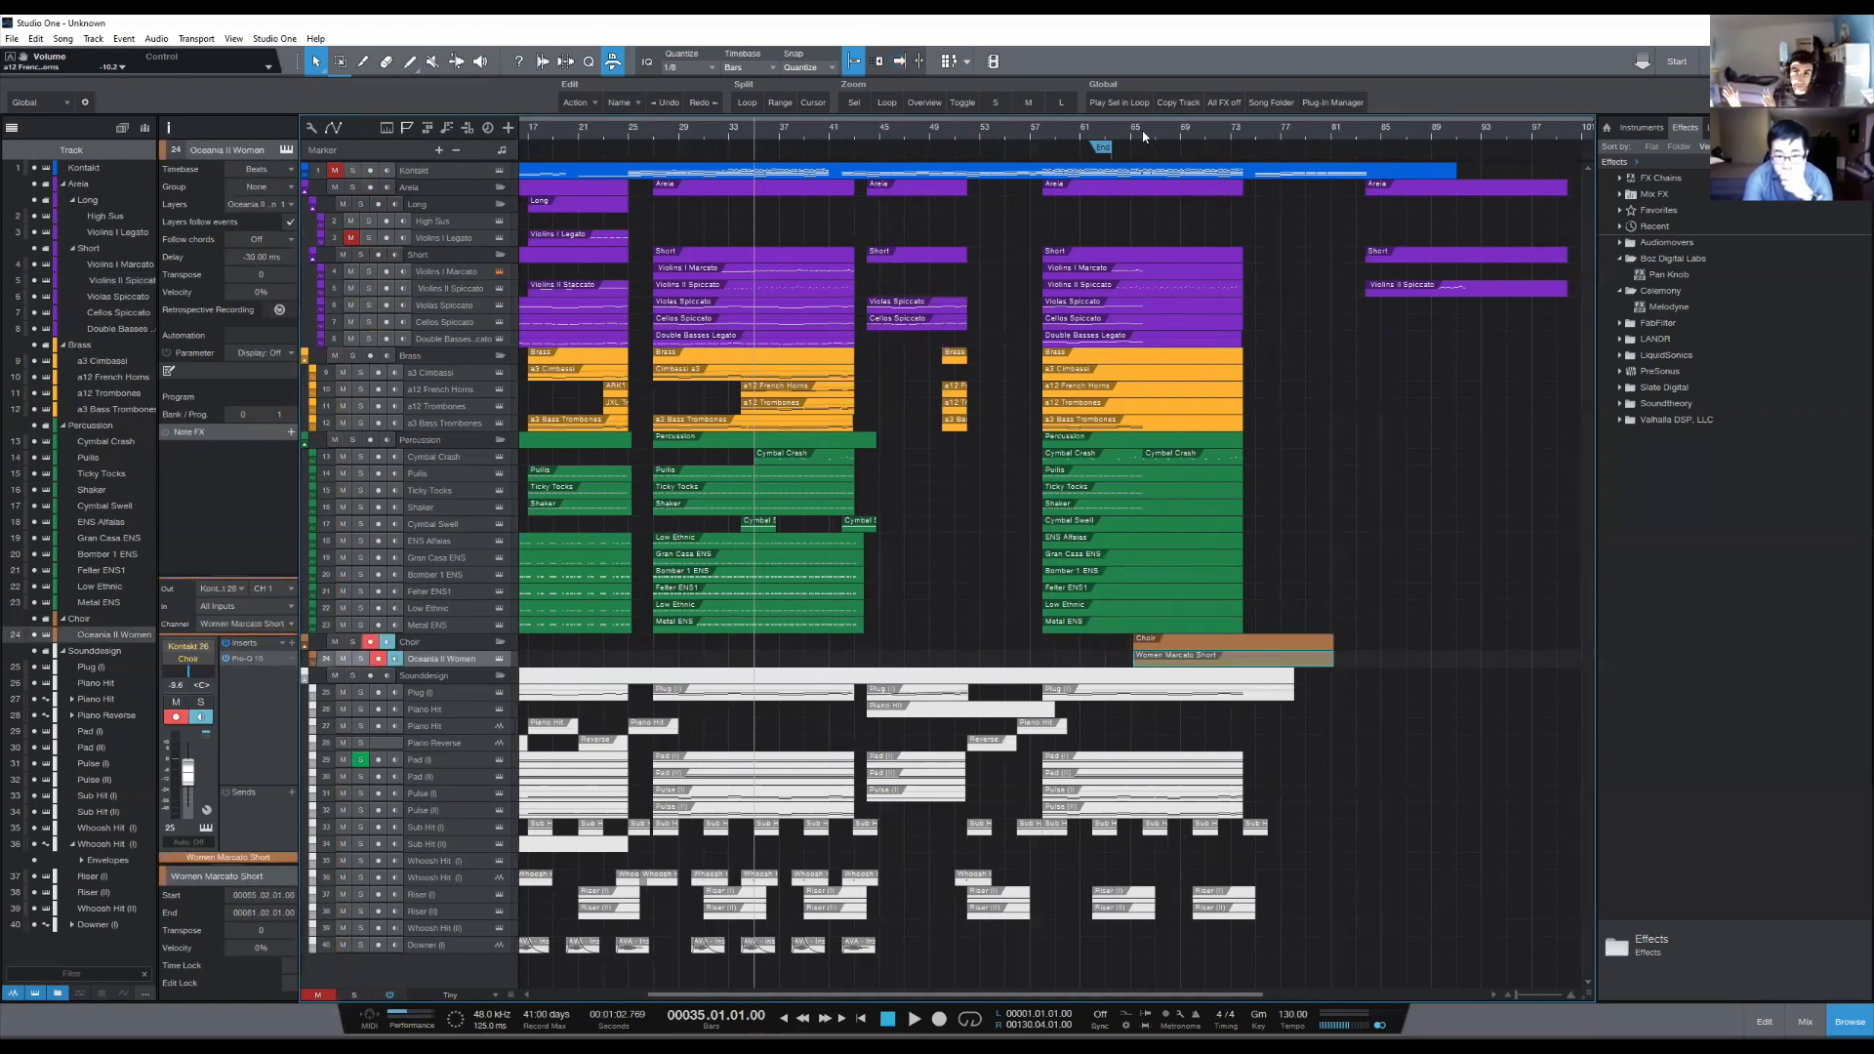
click(1028, 136)
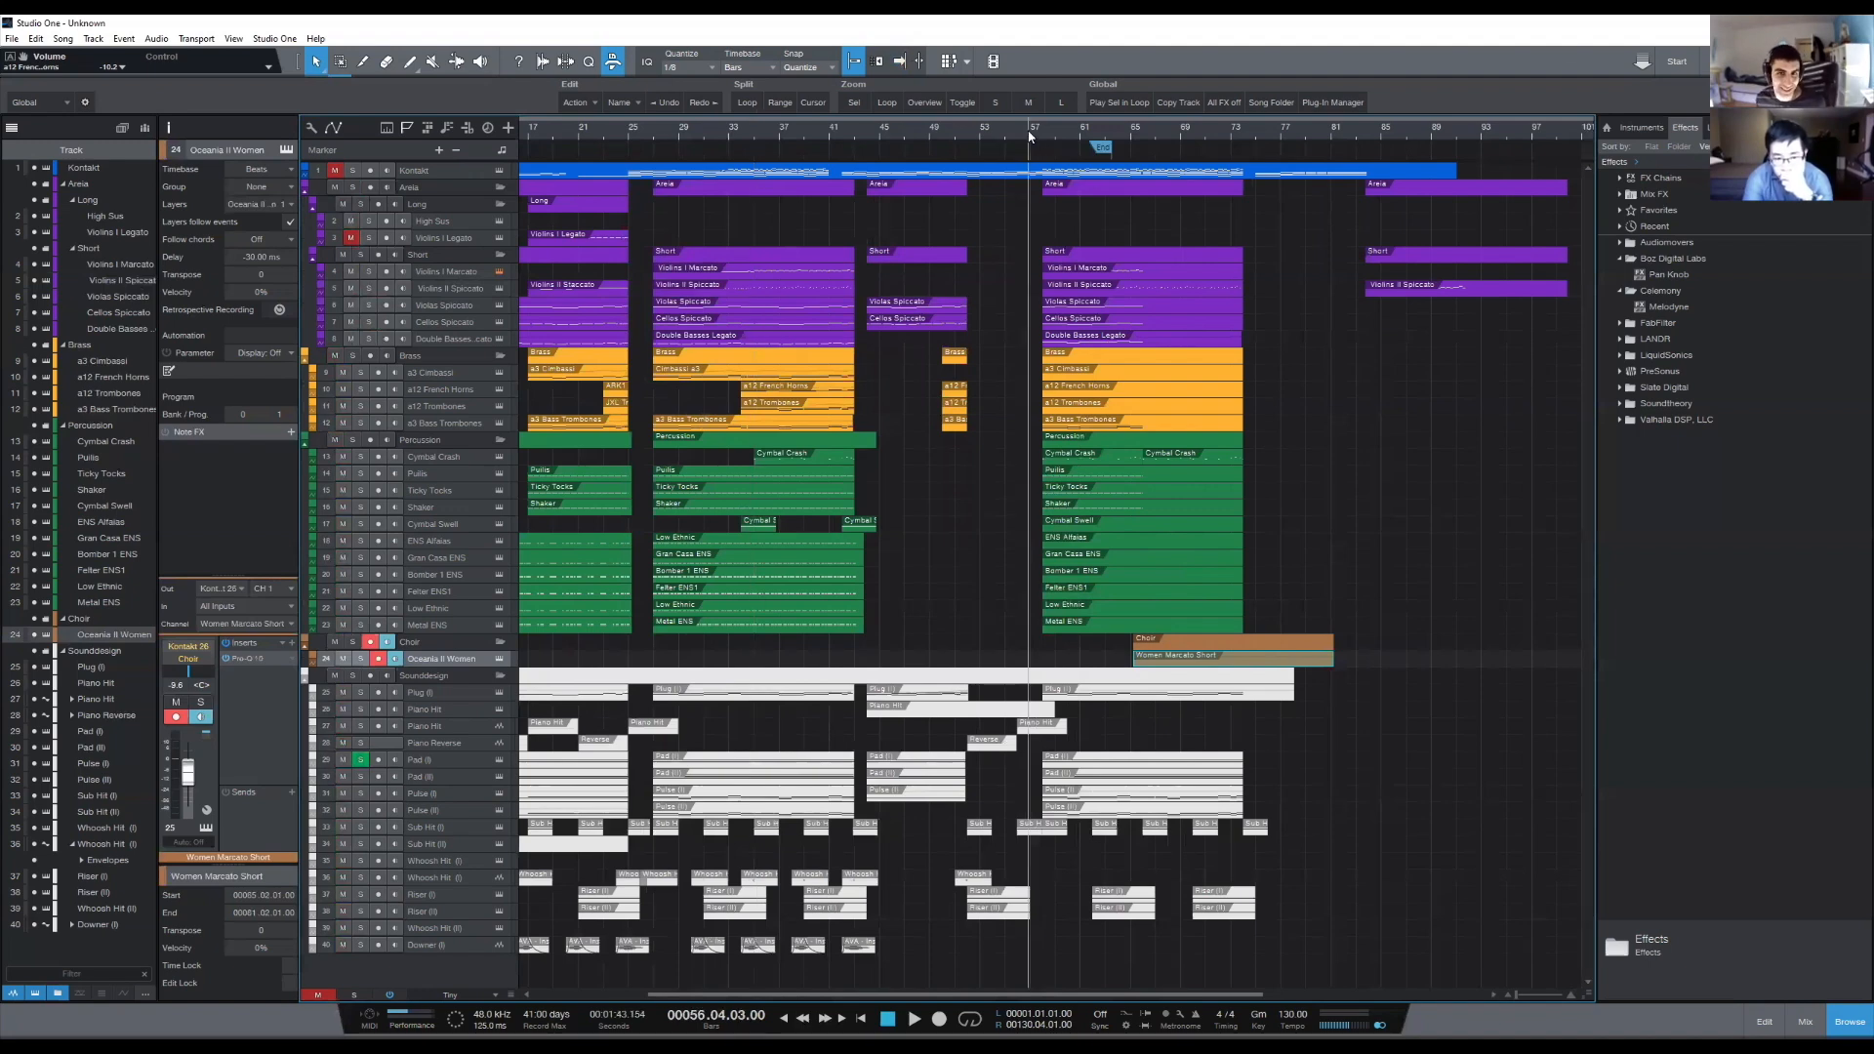
key(e)
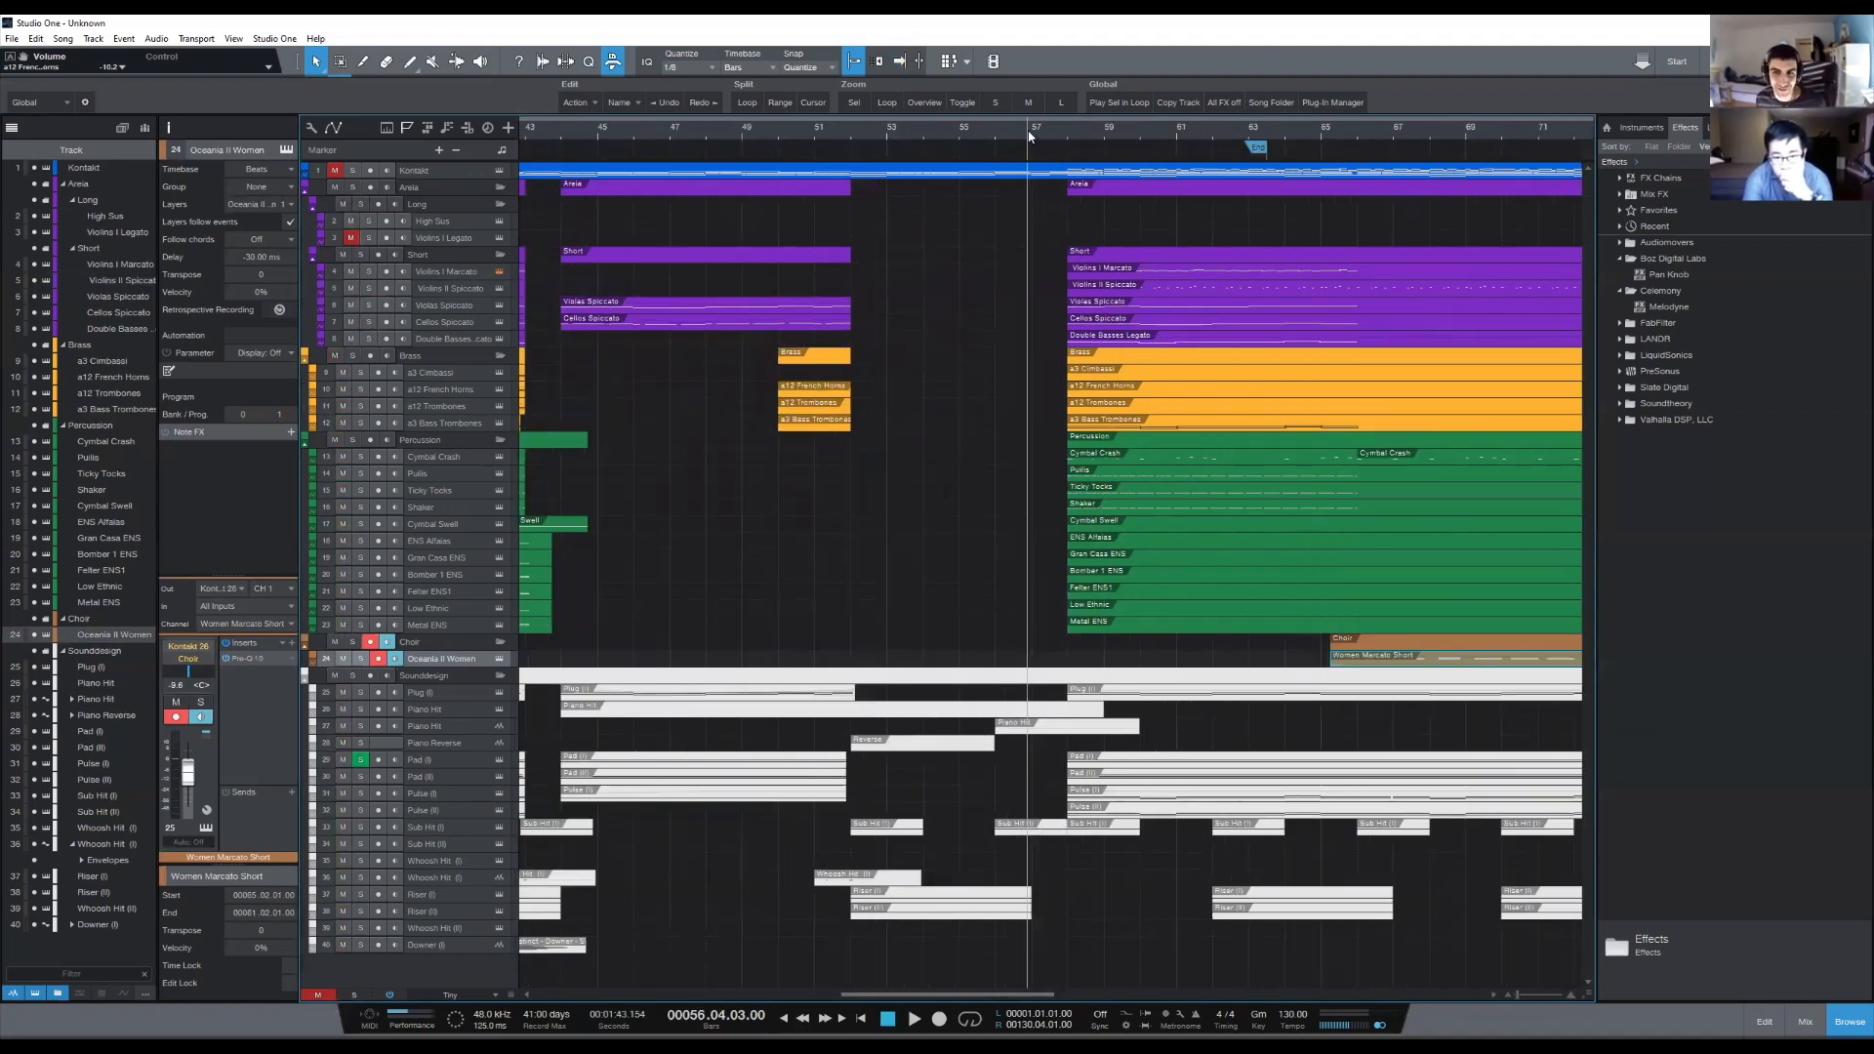
key(w)
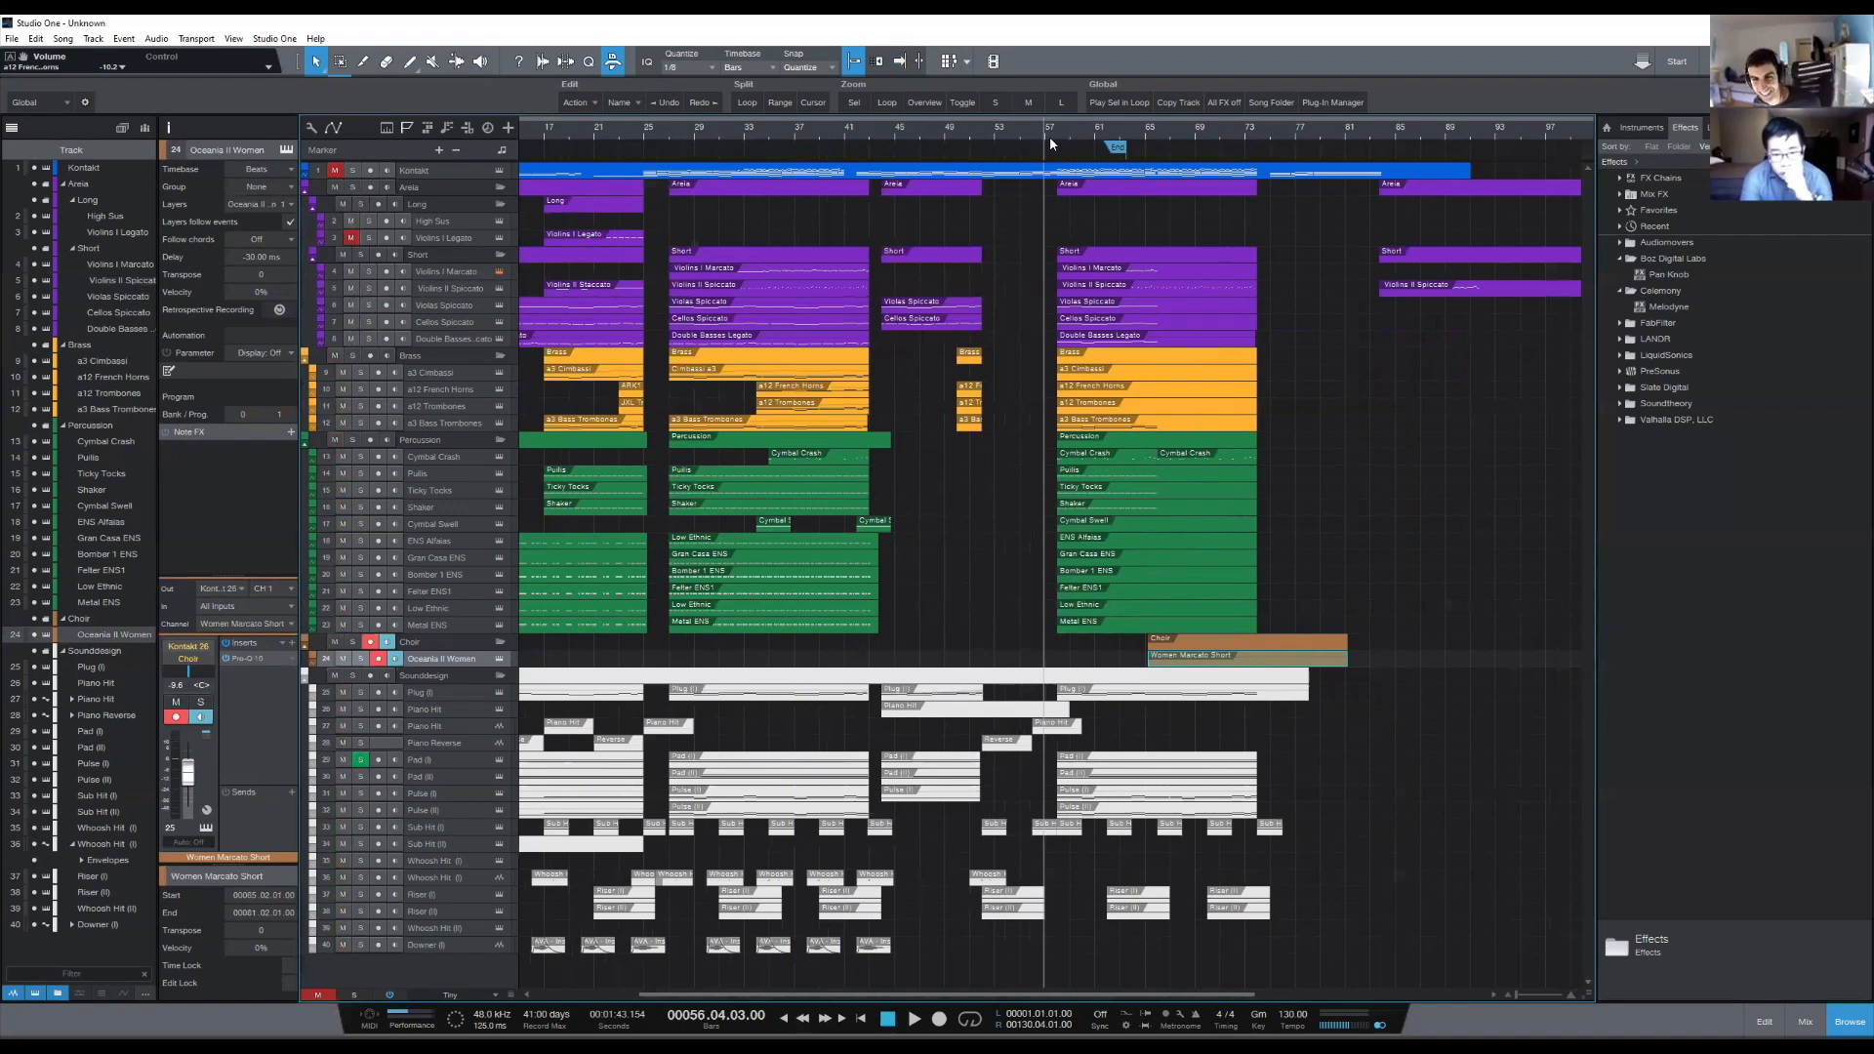
- Shift the choir part to start at bar 66, and extend its beginning back to bar 58
scroll(1179, 146, up, 3)
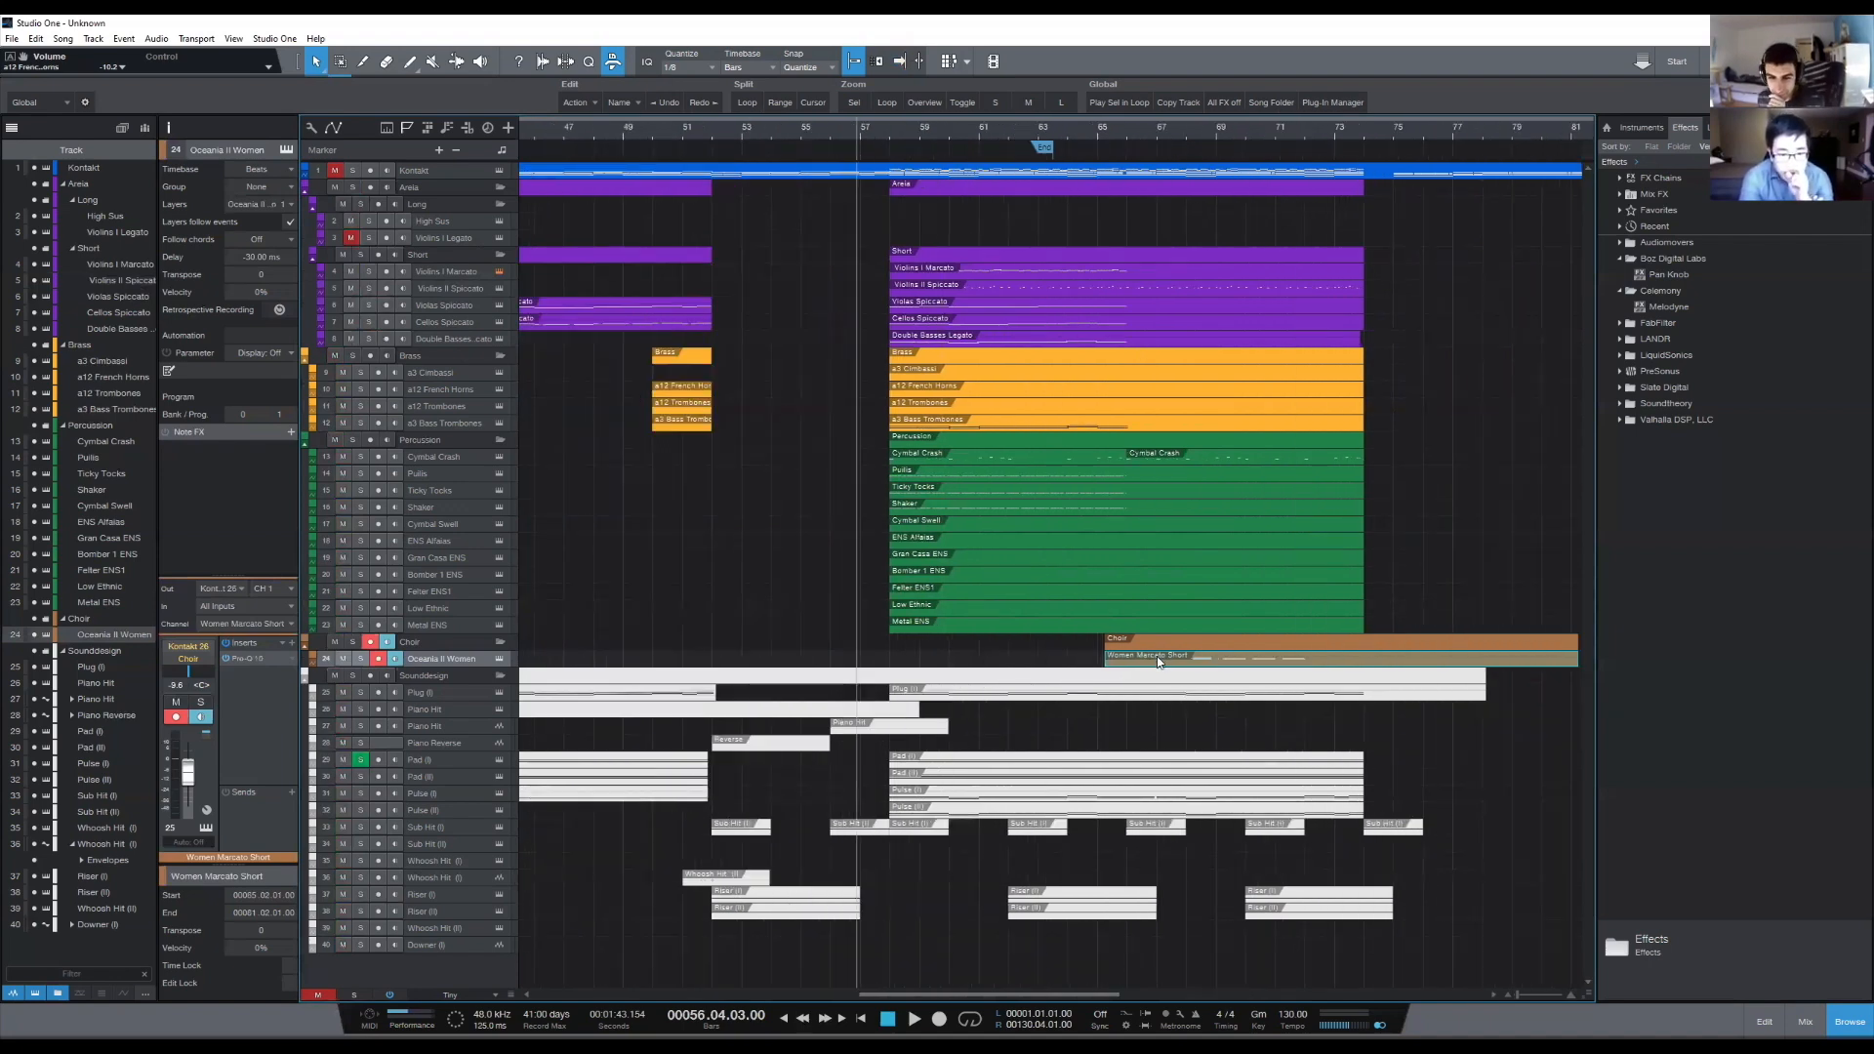
drag(1171, 658, 1194, 660)
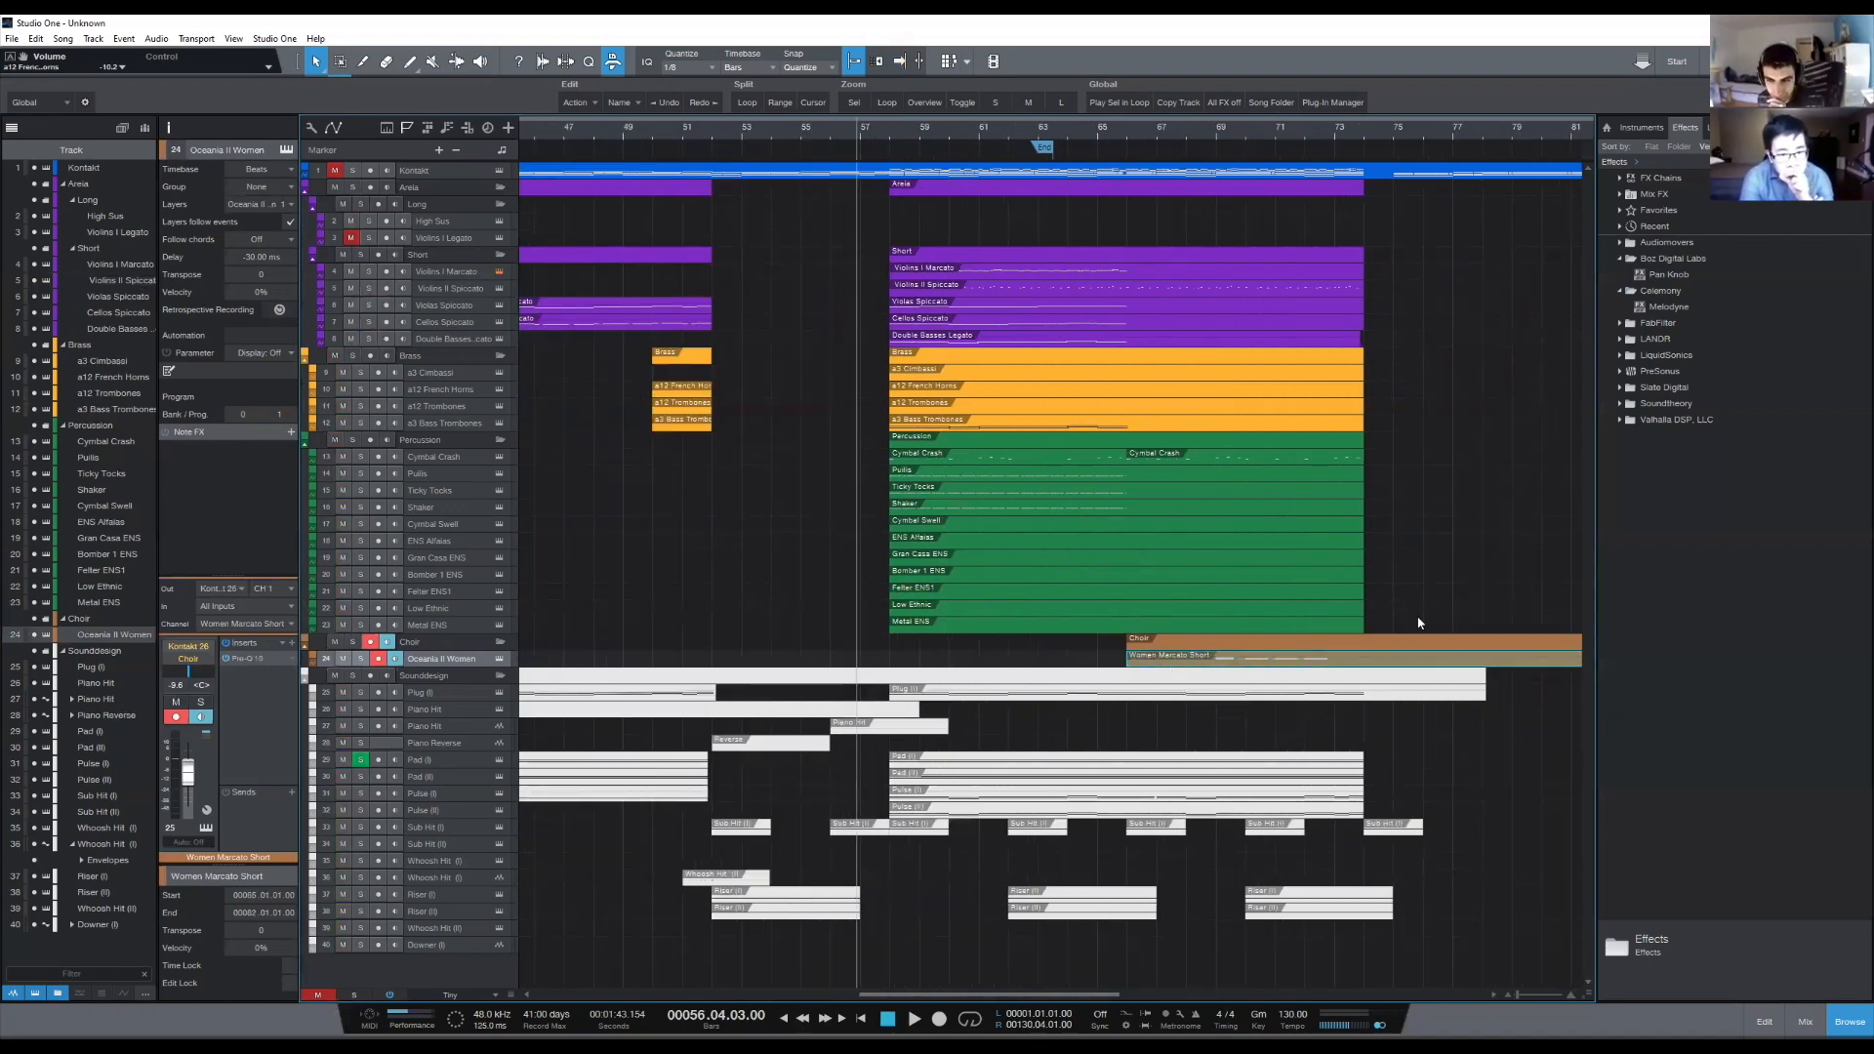
scroll(923, 142, down, 2)
scroll(915, 135, up, 2)
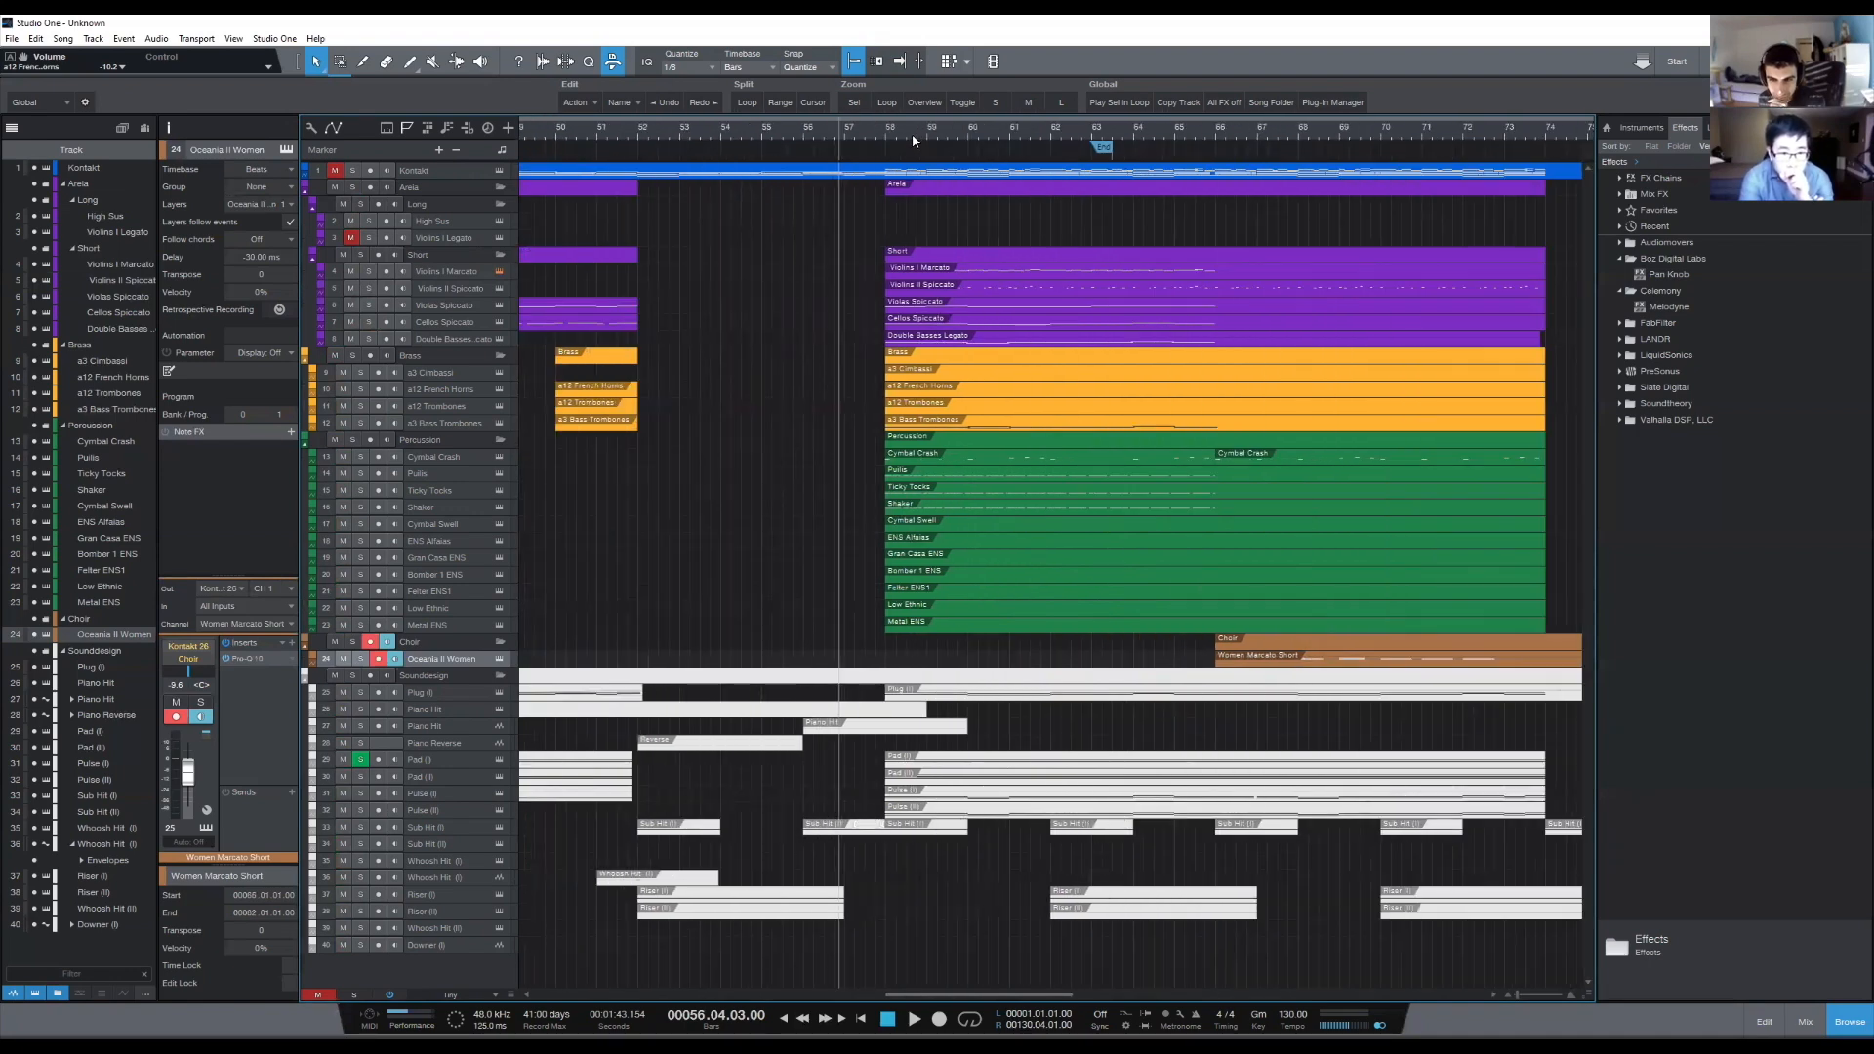
scroll(911, 133, down, 1)
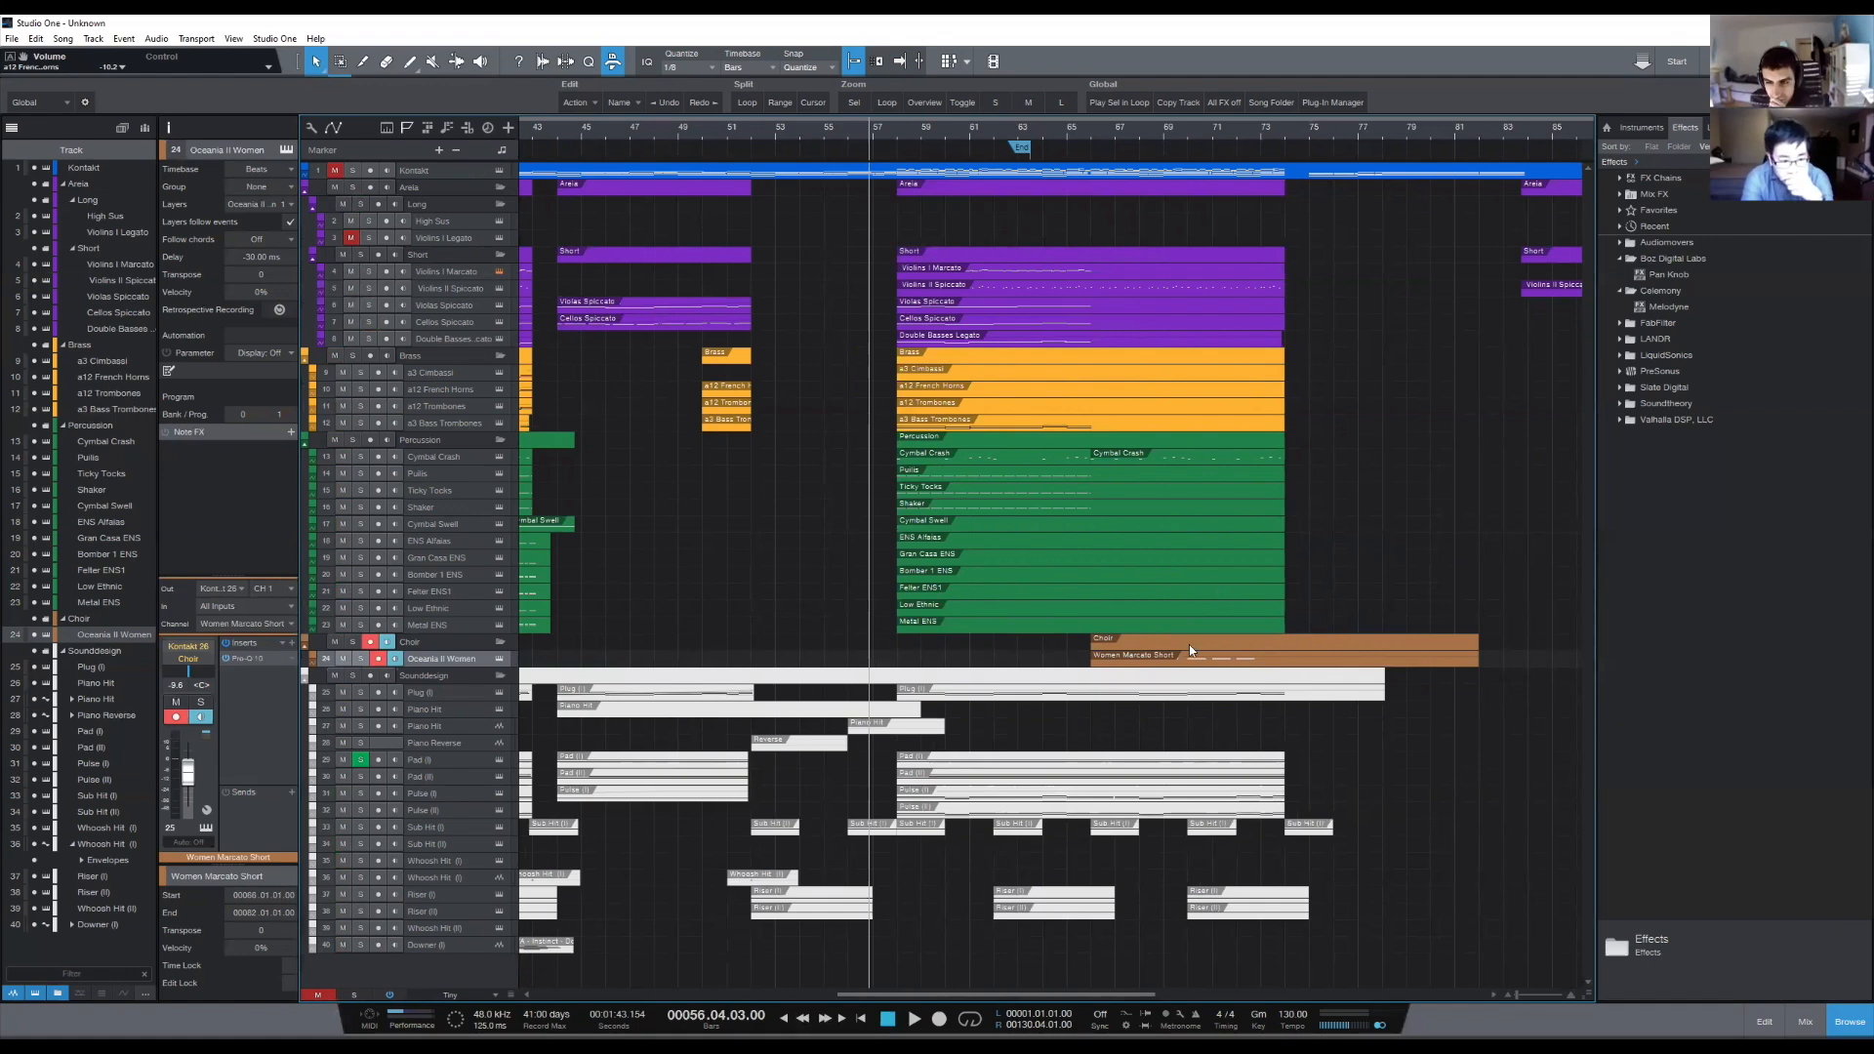
drag(1089, 667, 896, 671)
click(1423, 765)
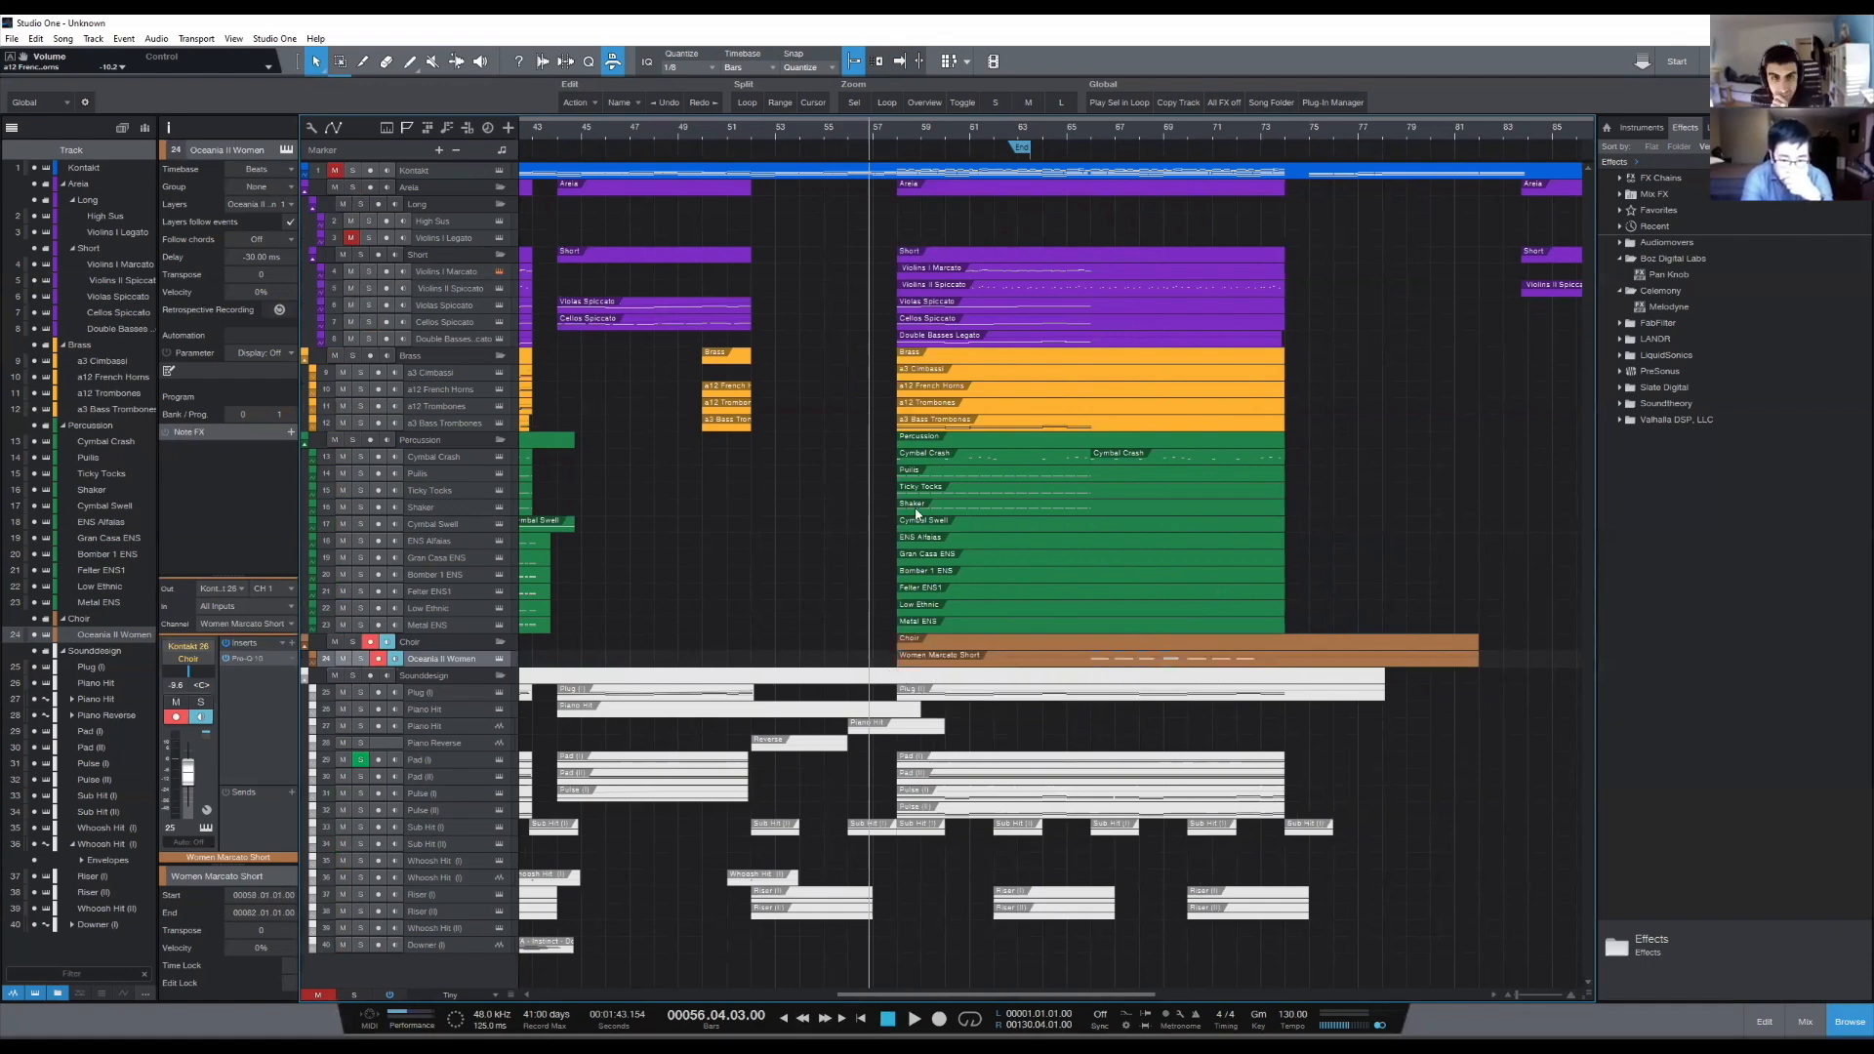
- Delete the final section's low percussion parts from ENS Alfaias through Low Ethnic, starting at bar 58
scroll(1006, 586, down, 4)
mouse_move(1145, 516)
mouse_down()
mouse_move(1017, 593)
mouse_move(1037, 601)
mouse_up()
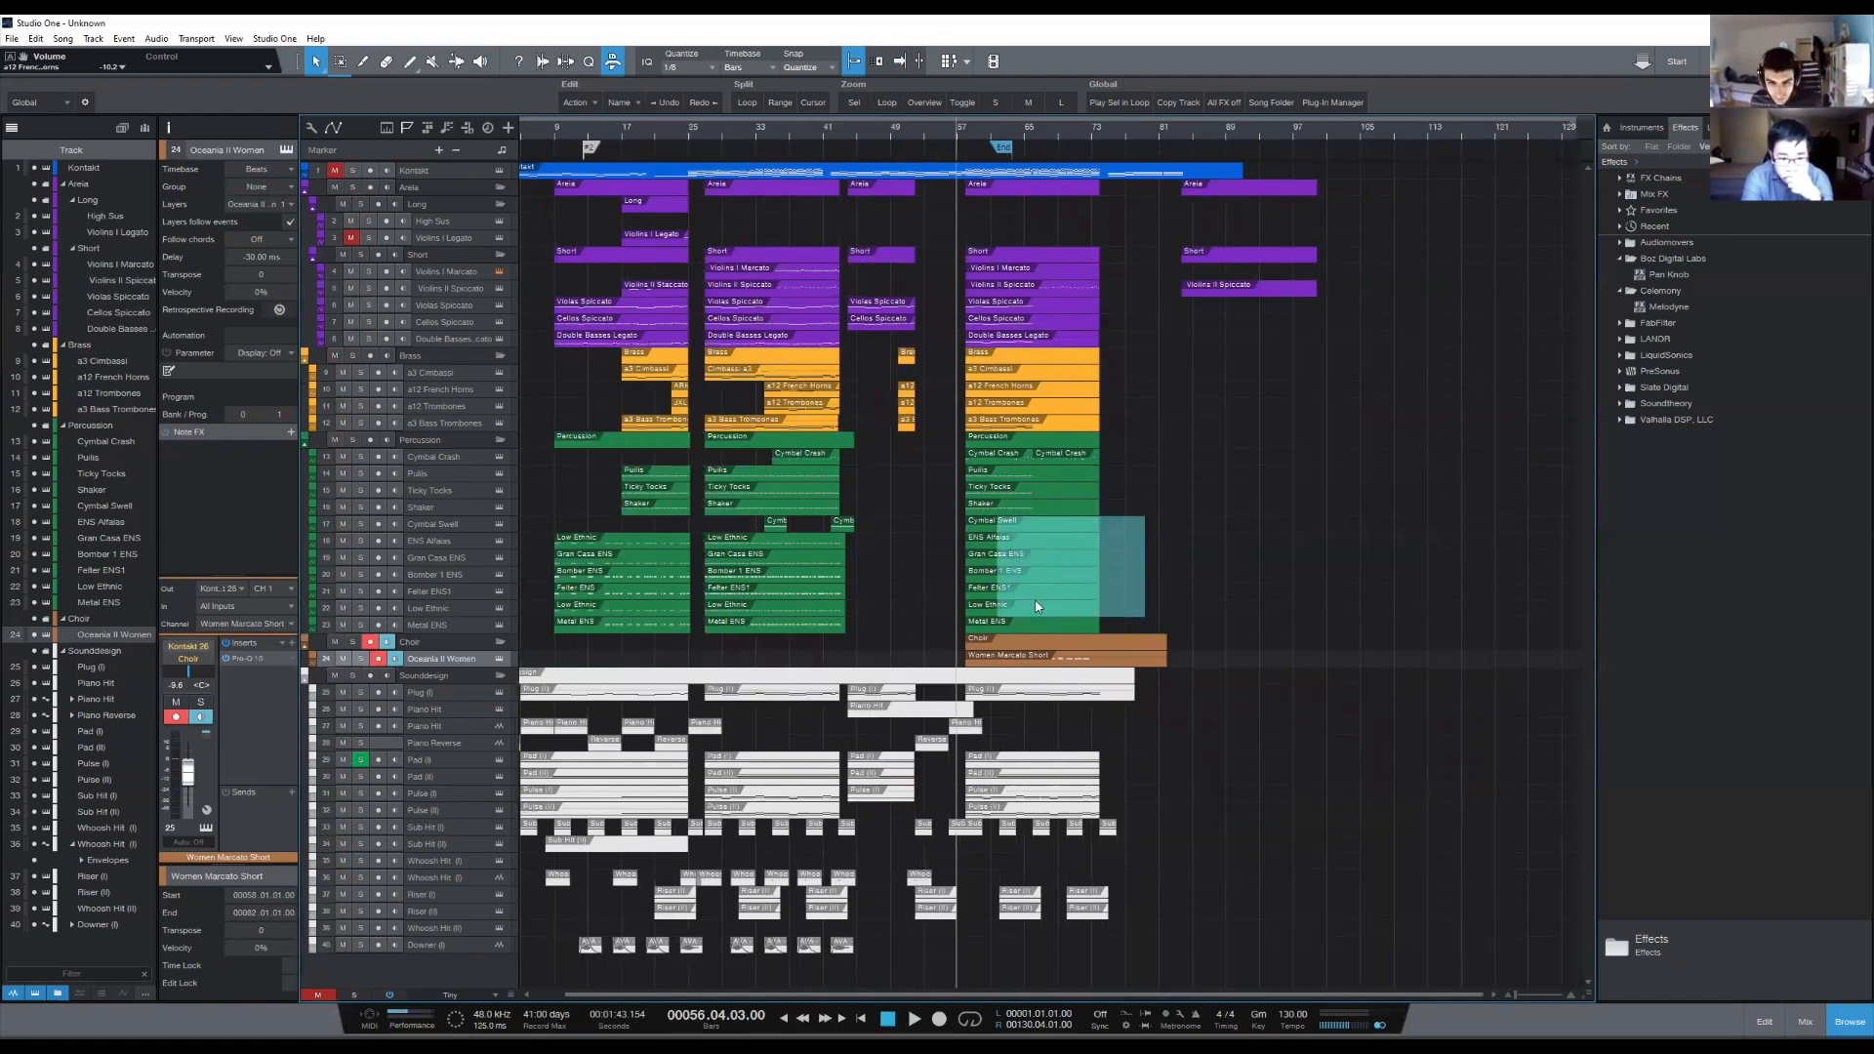
drag(1144, 553, 1140, 535)
key(Delete)
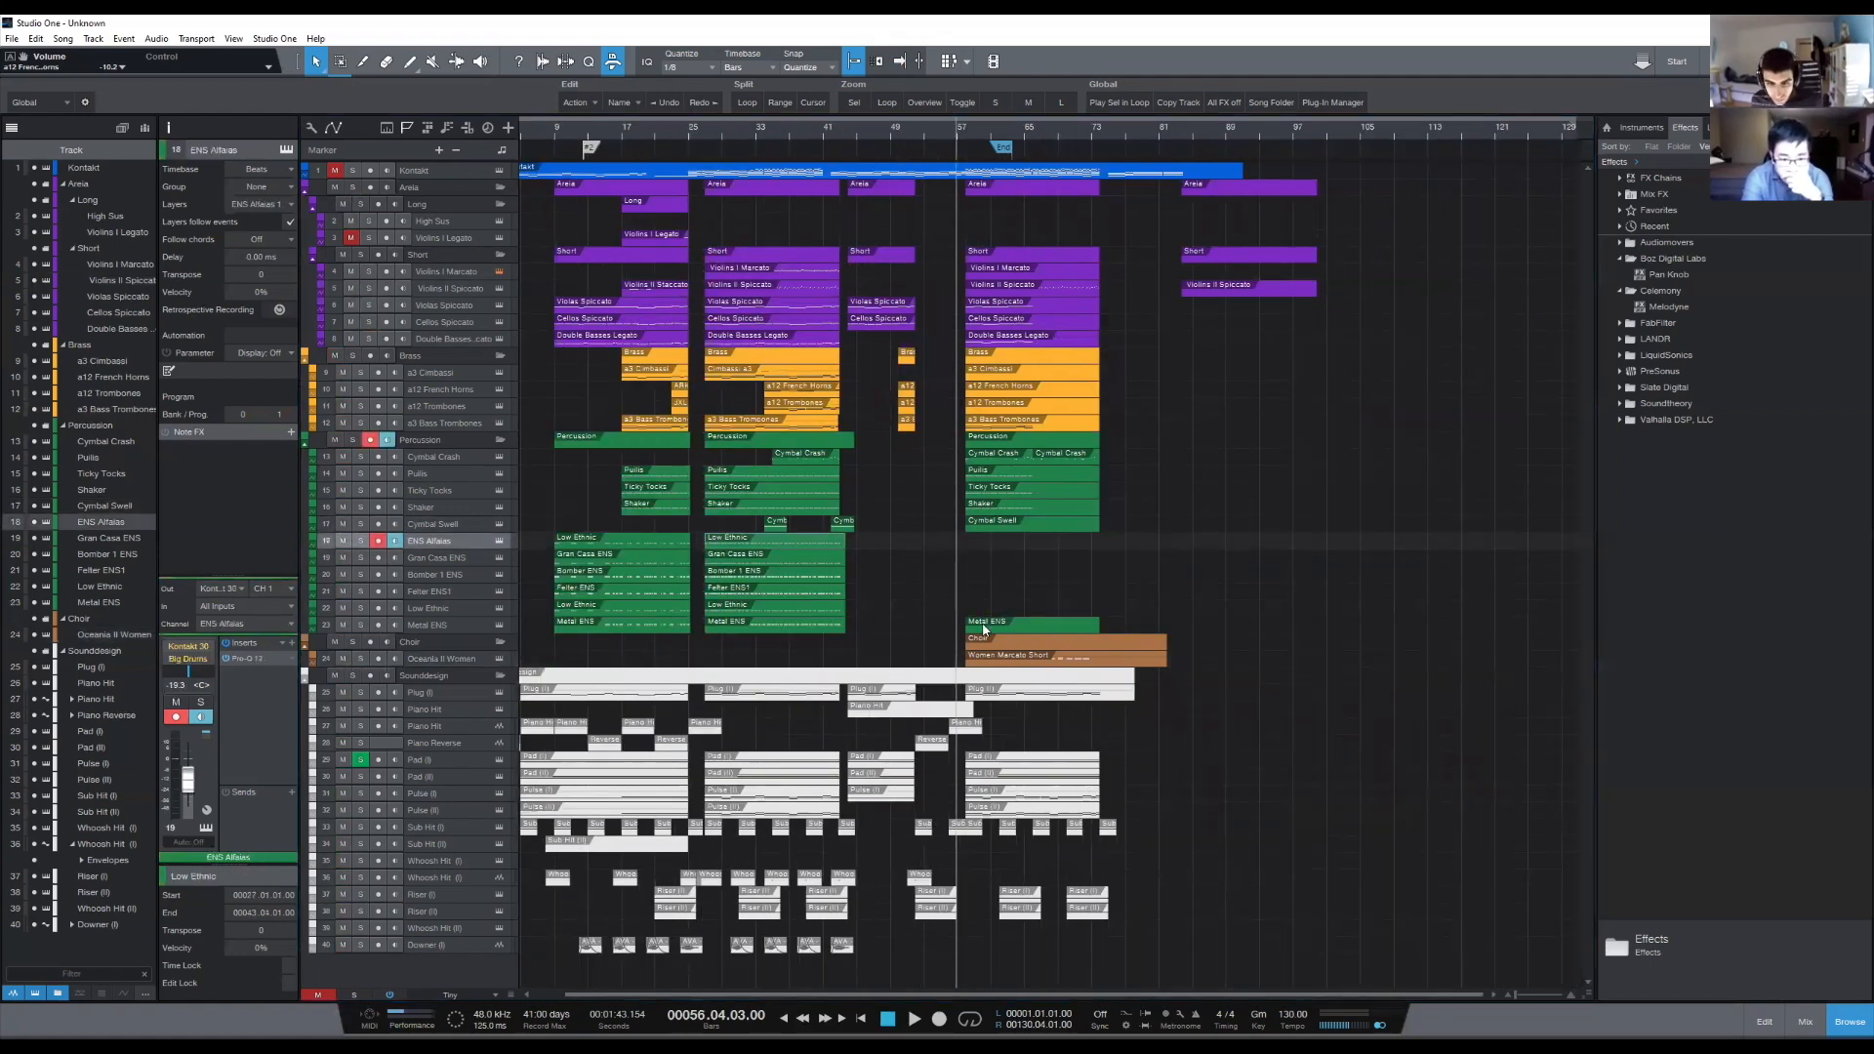
- Copy the six low percussion parts, ENS Alfaias through Metal ENS, from bar 27 to bar 58
drag(876, 543, 768, 622)
key(d)
drag(884, 558, 938, 541)
scroll(987, 118, up, 5)
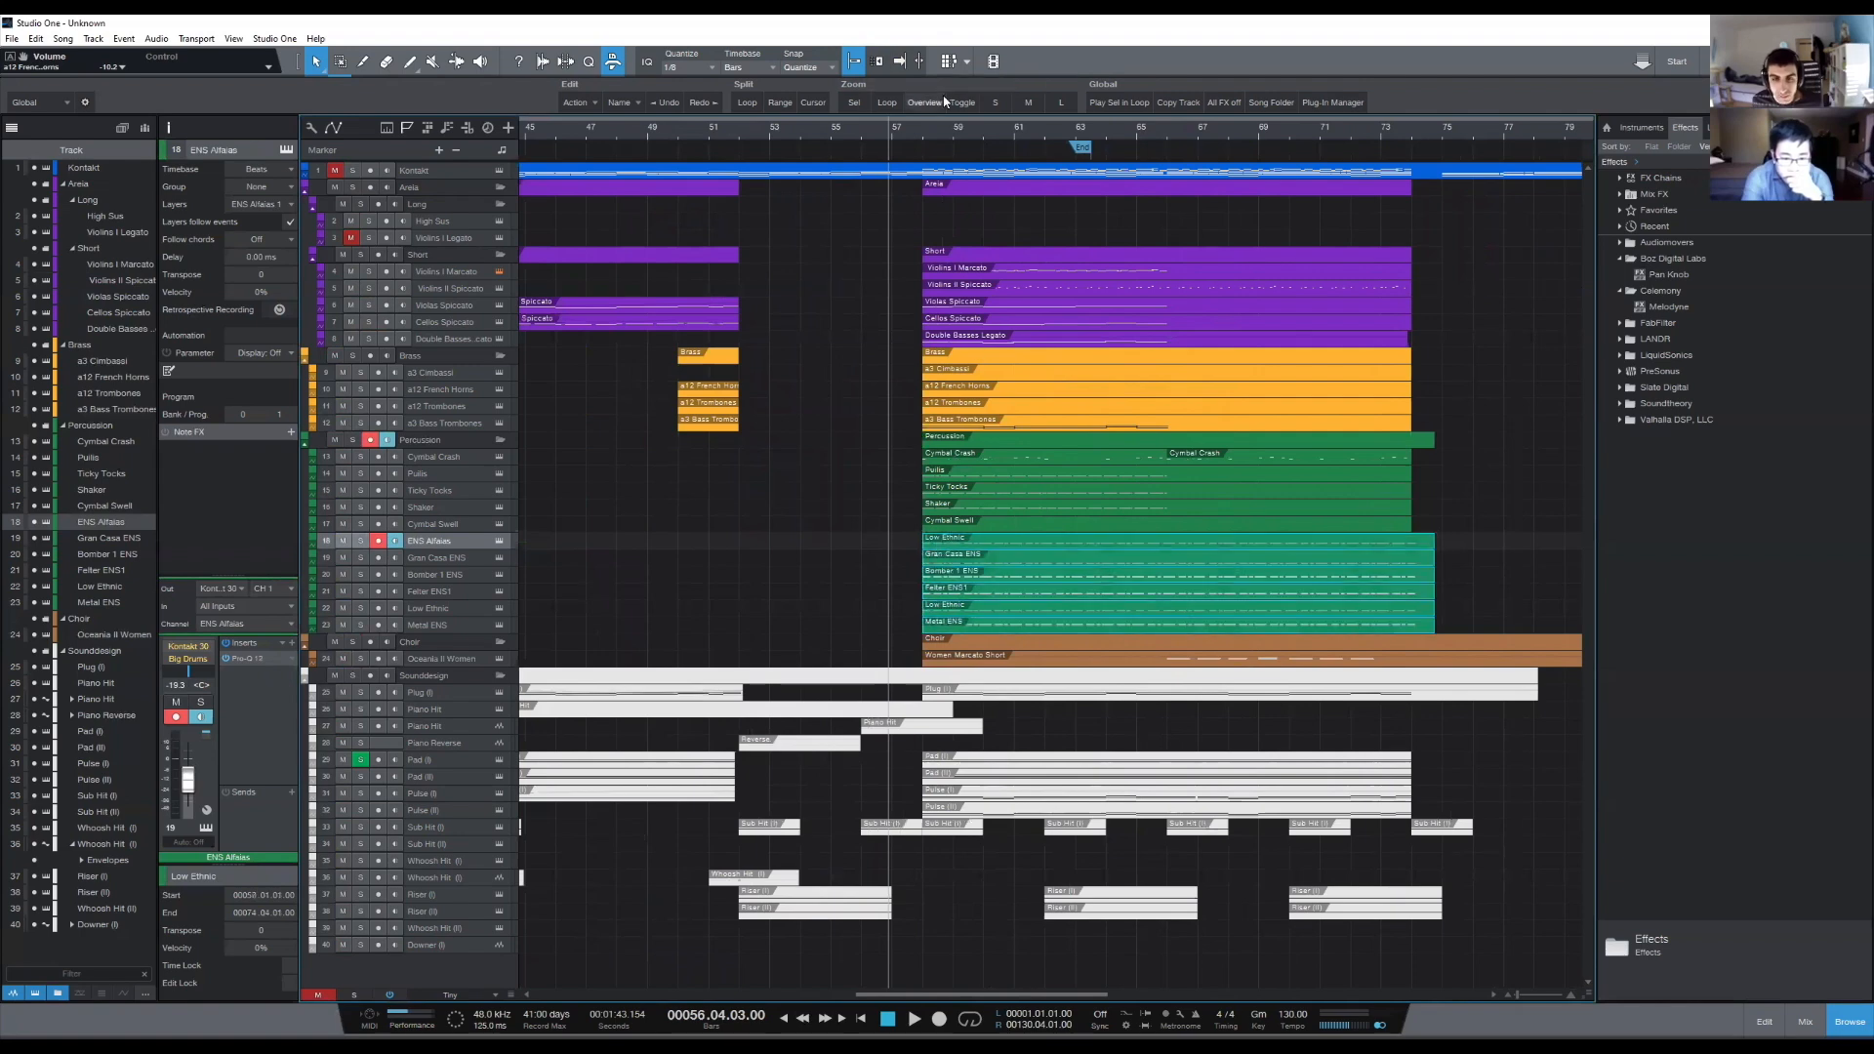
- Trim the start of the choir part to bar 66, open it to check its chords, and close the editor
scroll(932, 139, up, 3)
scroll(909, 138, down, 6)
drag(909, 660, 1018, 675)
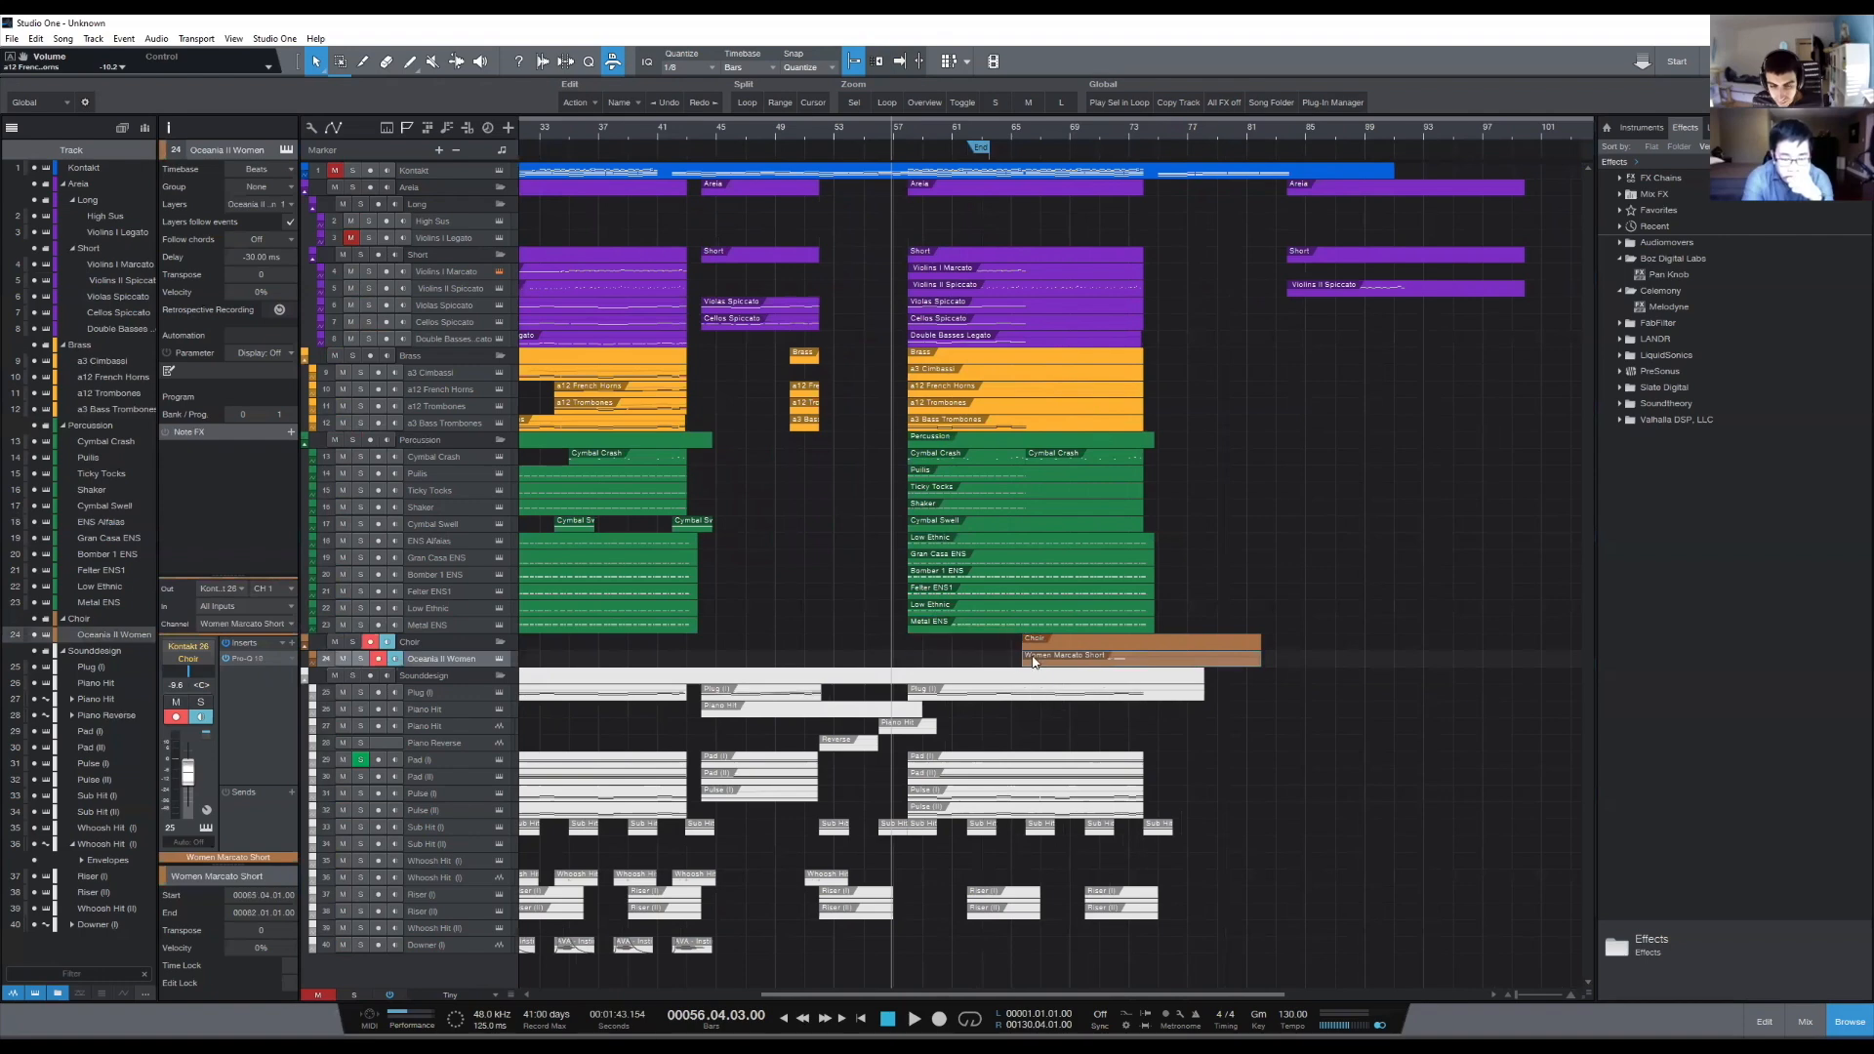
double_click(1034, 659)
drag(664, 181, 675, 182)
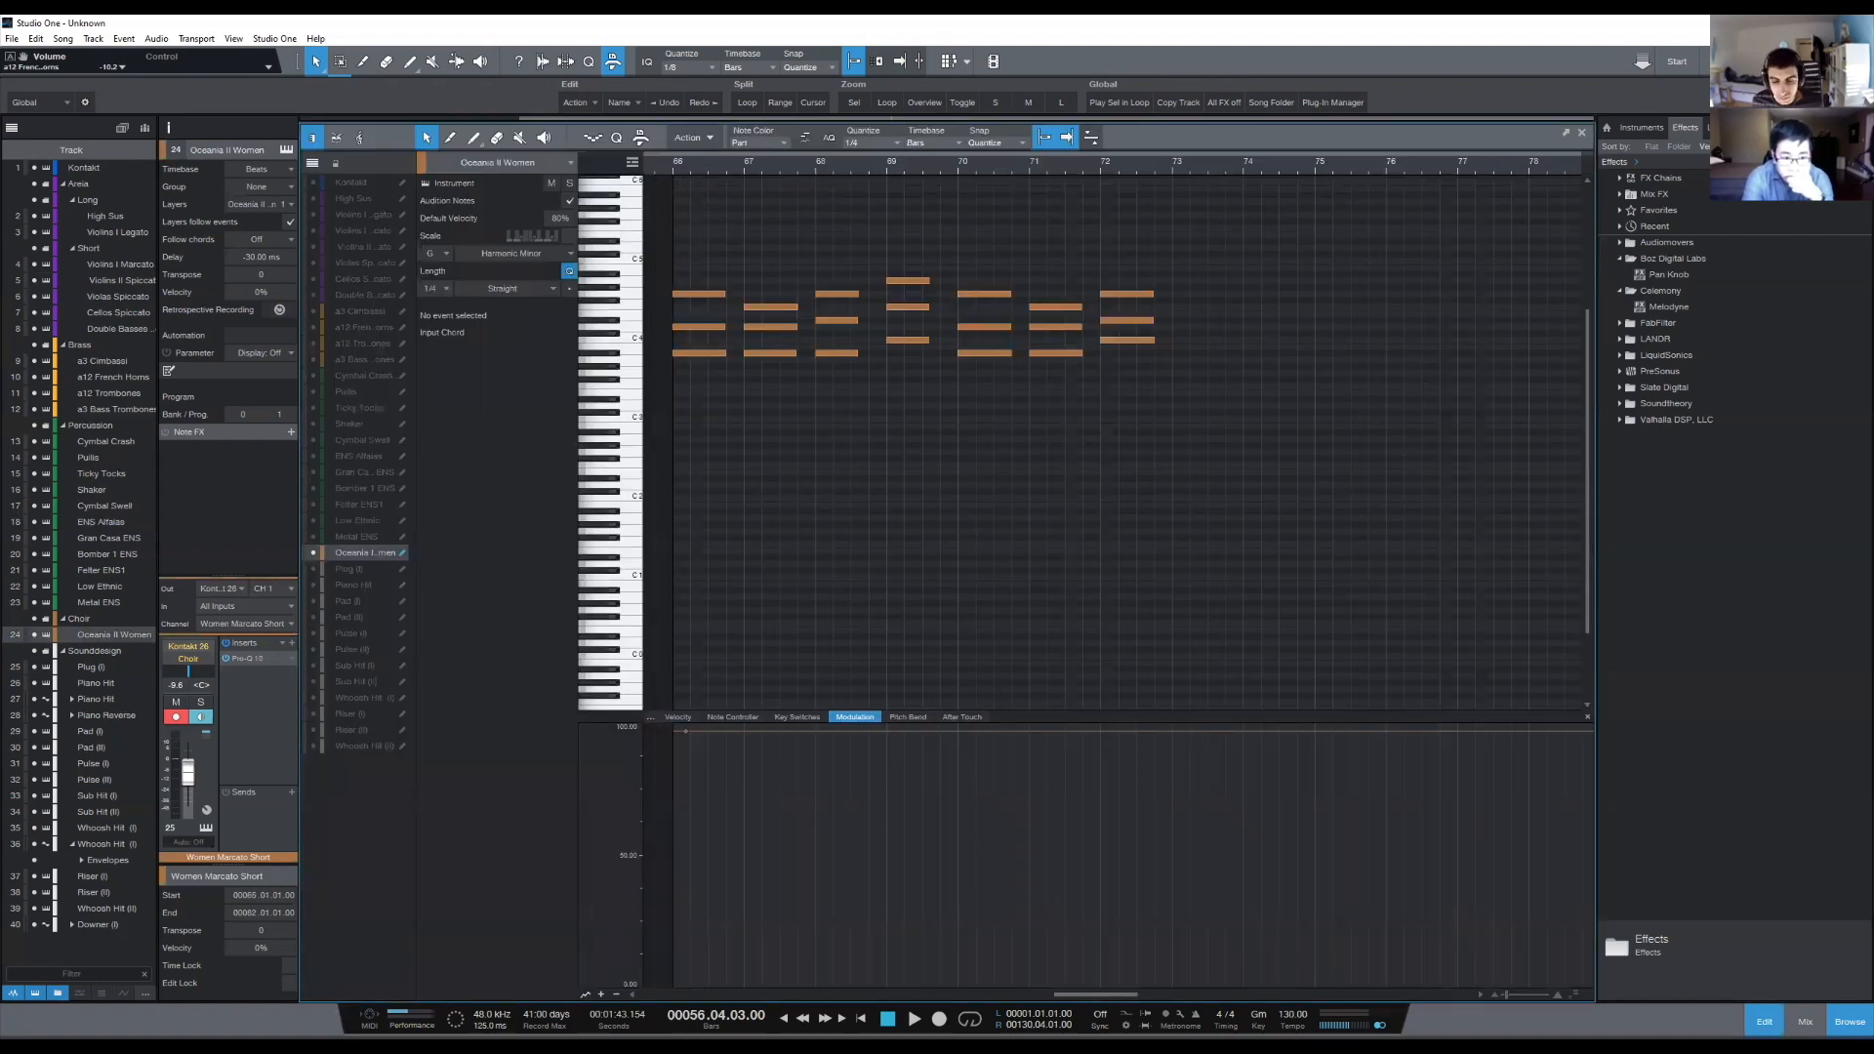
click(1763, 1021)
- Move the choir part to start at bar 58 and play the final section with the copied percussion
drag(1041, 661, 892, 658)
scroll(919, 654, up, 5)
key(space)
click(997, 922)
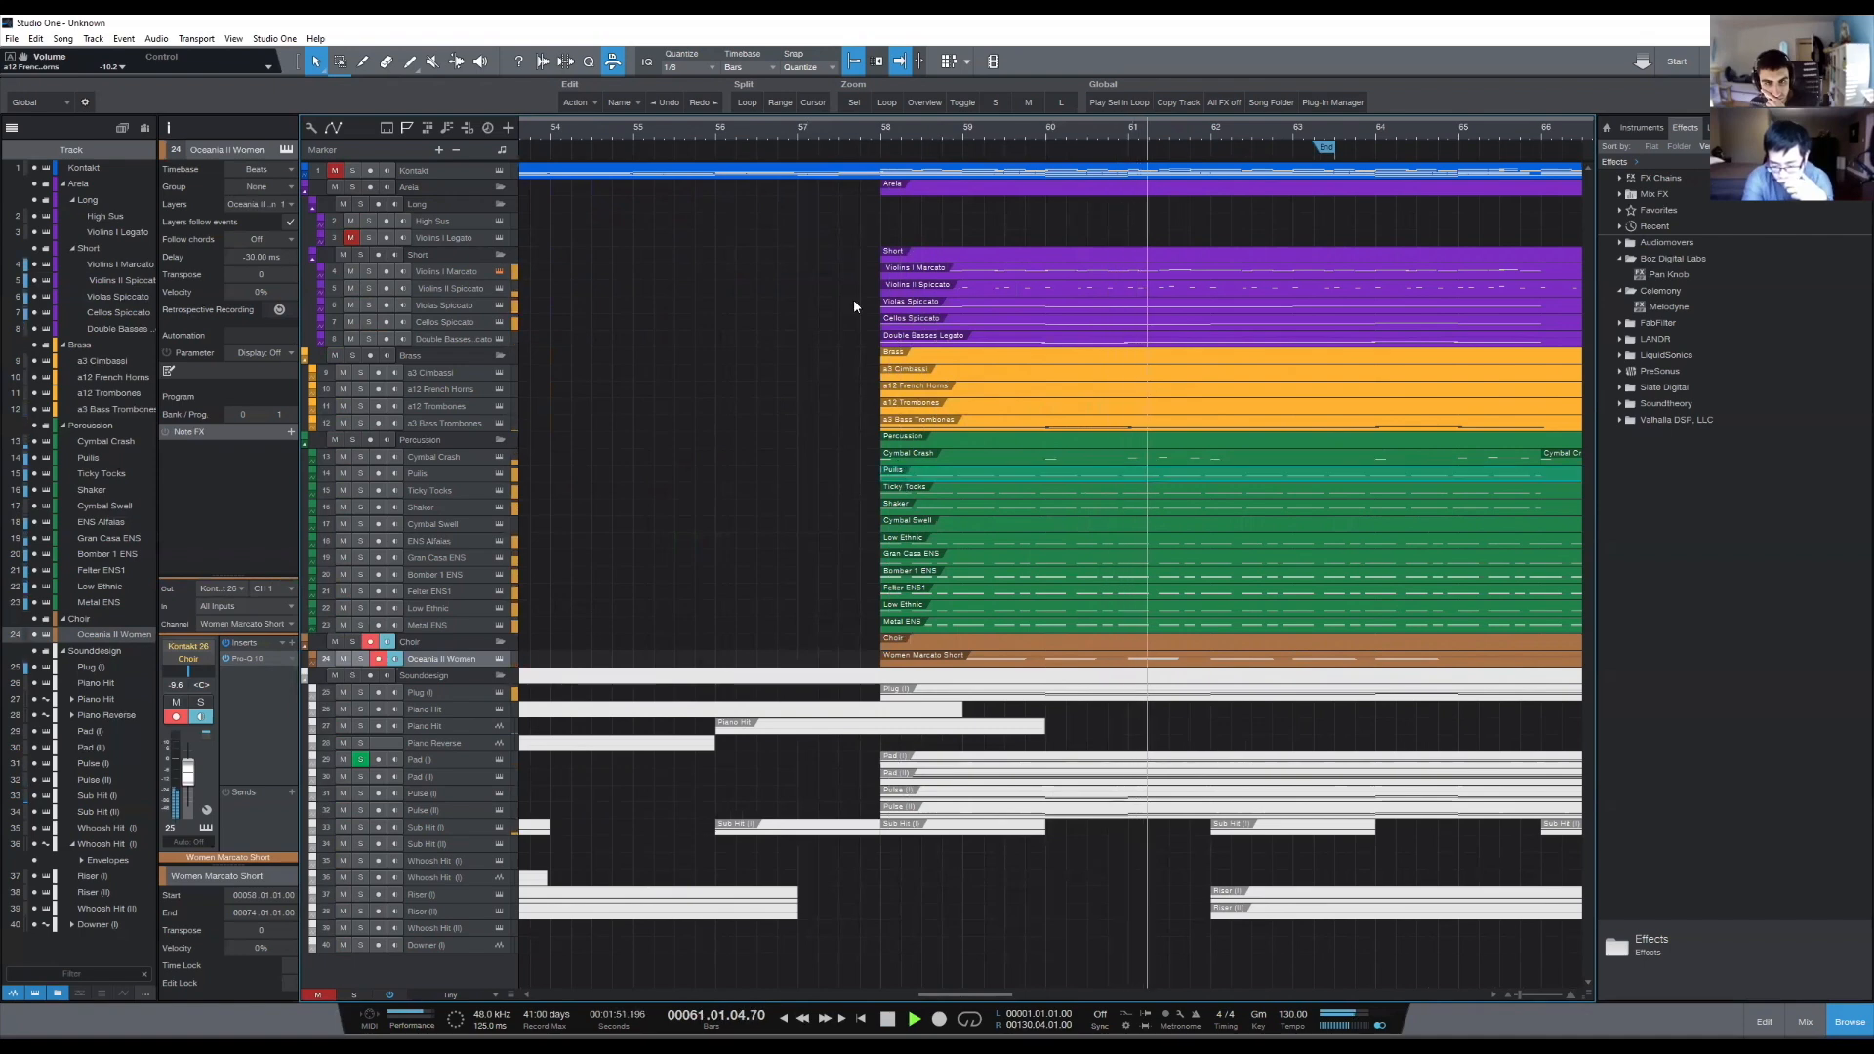
- Open the ENS Alfaias part, make Gran Casa ENS through Metal ENS editable alongside it, and stop playback
click(942, 475)
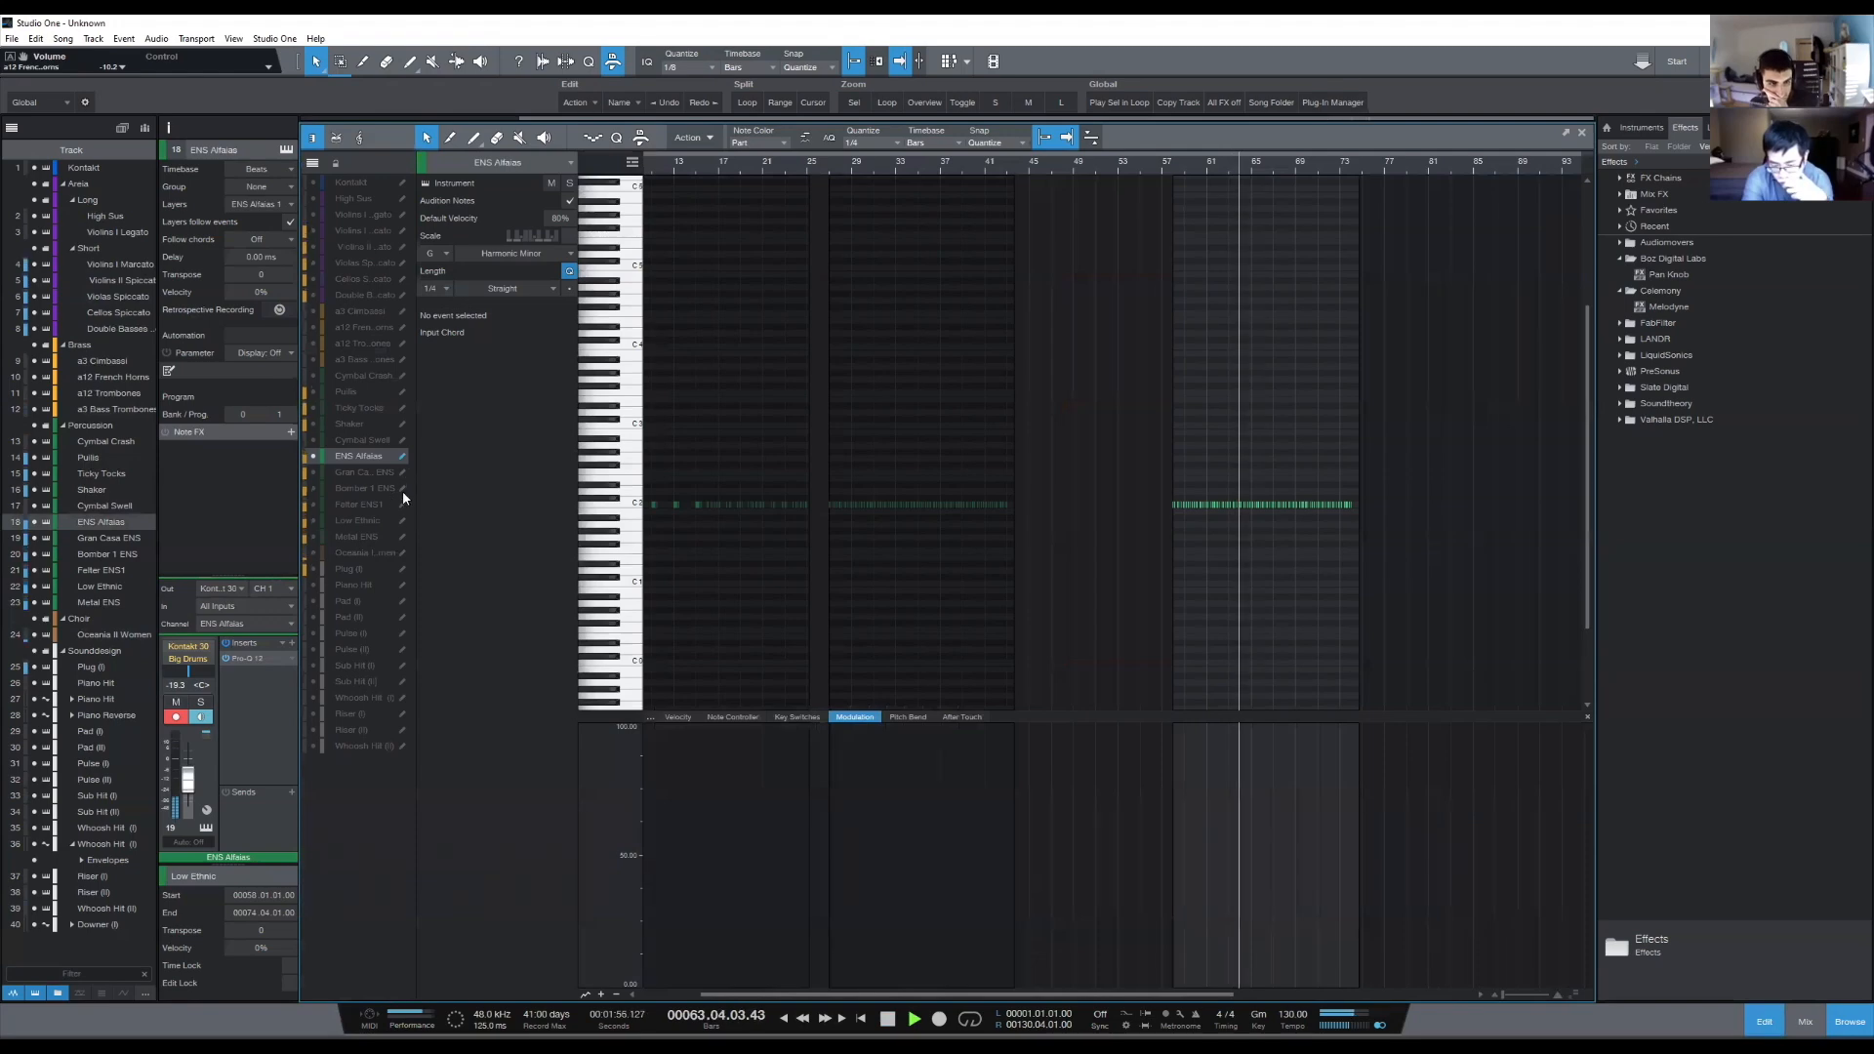
drag(402, 535, 400, 472)
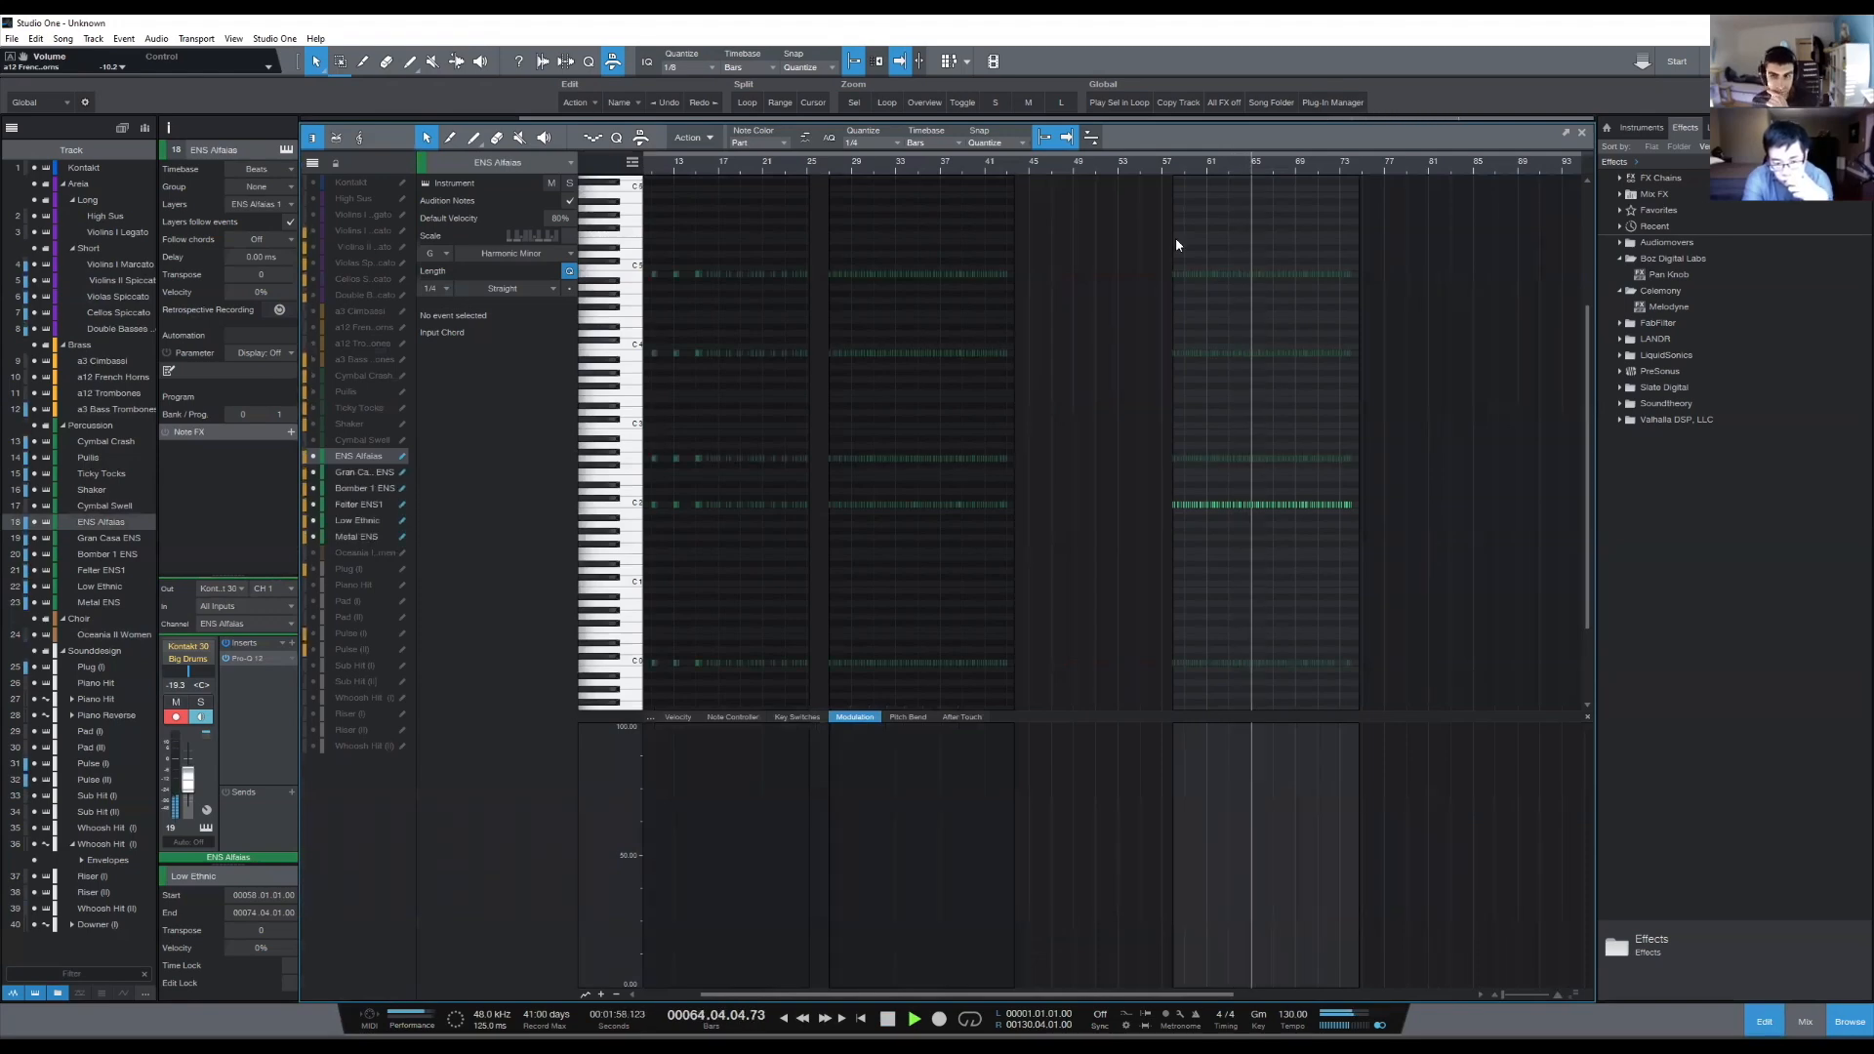
drag(1238, 166, 1191, 165)
key(space)
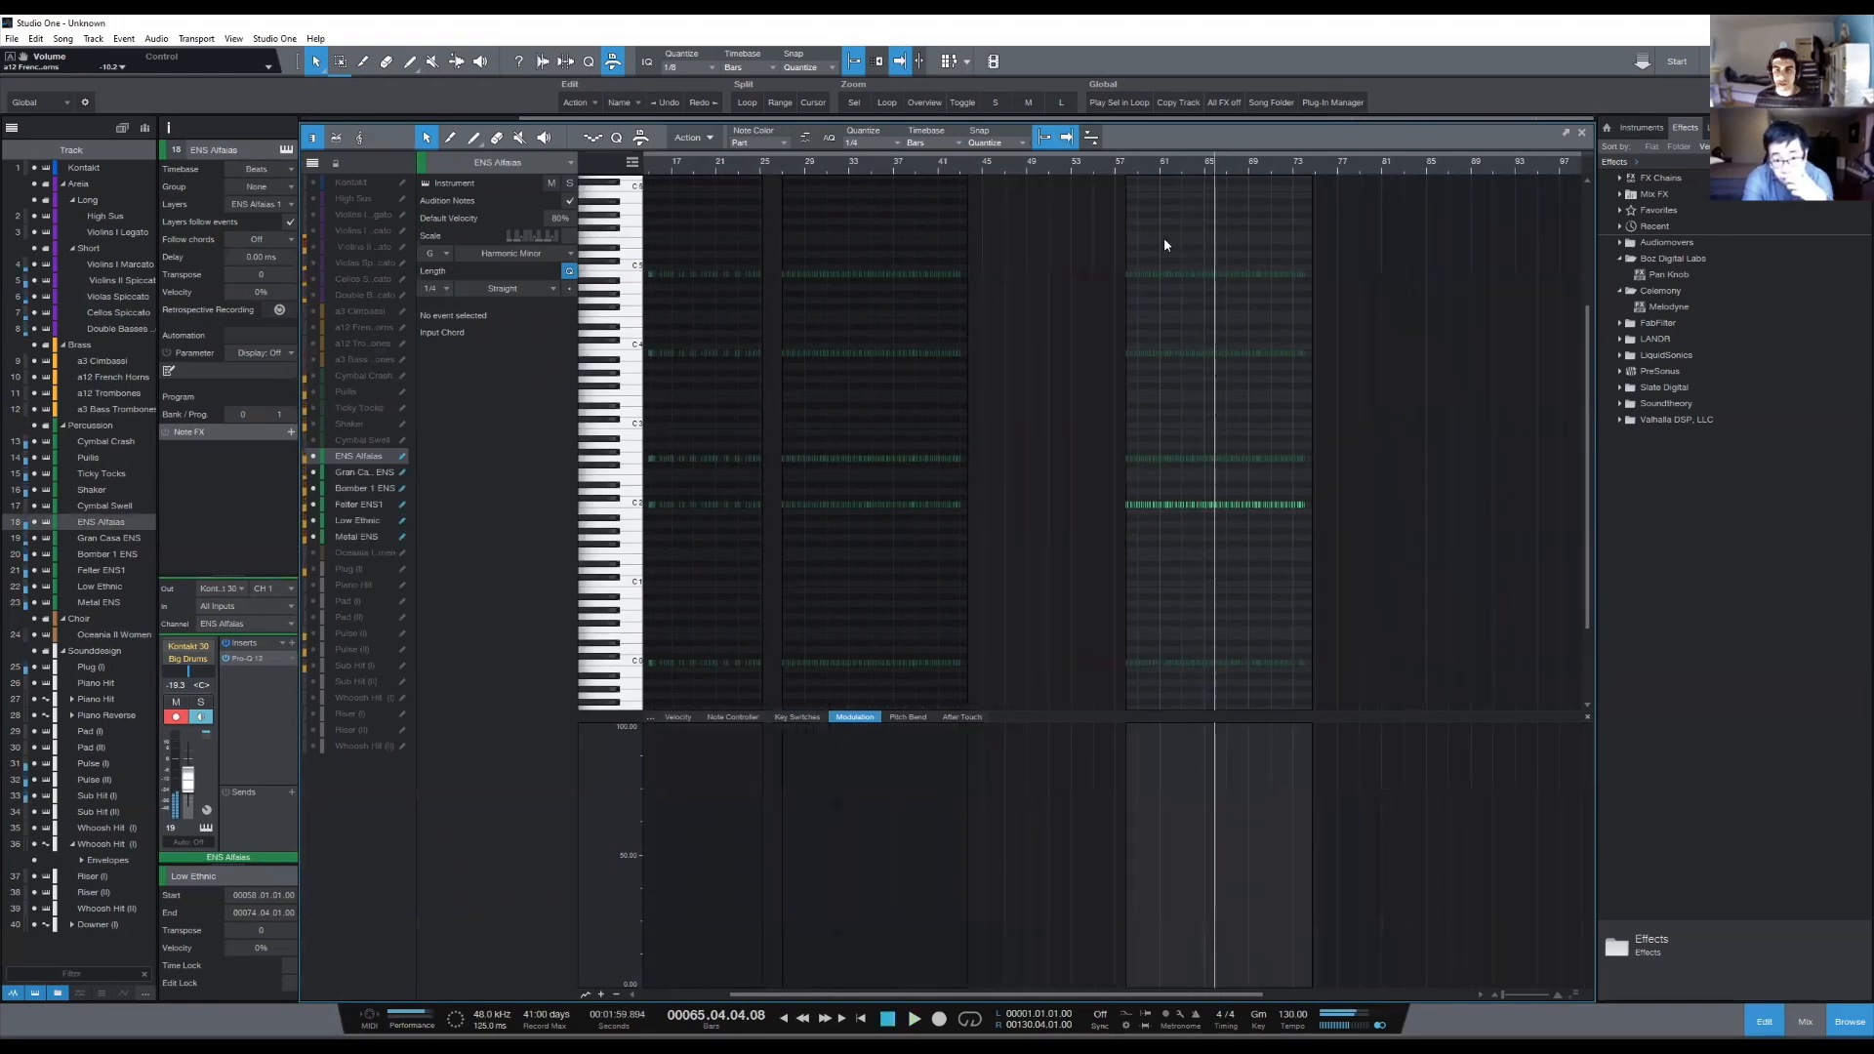
- Select all copied low percussion notes from bar 58 onward, slightly adjust their velocities, and place the playback position at bar 57, beat 3
click(673, 719)
drag(1071, 238, 1415, 700)
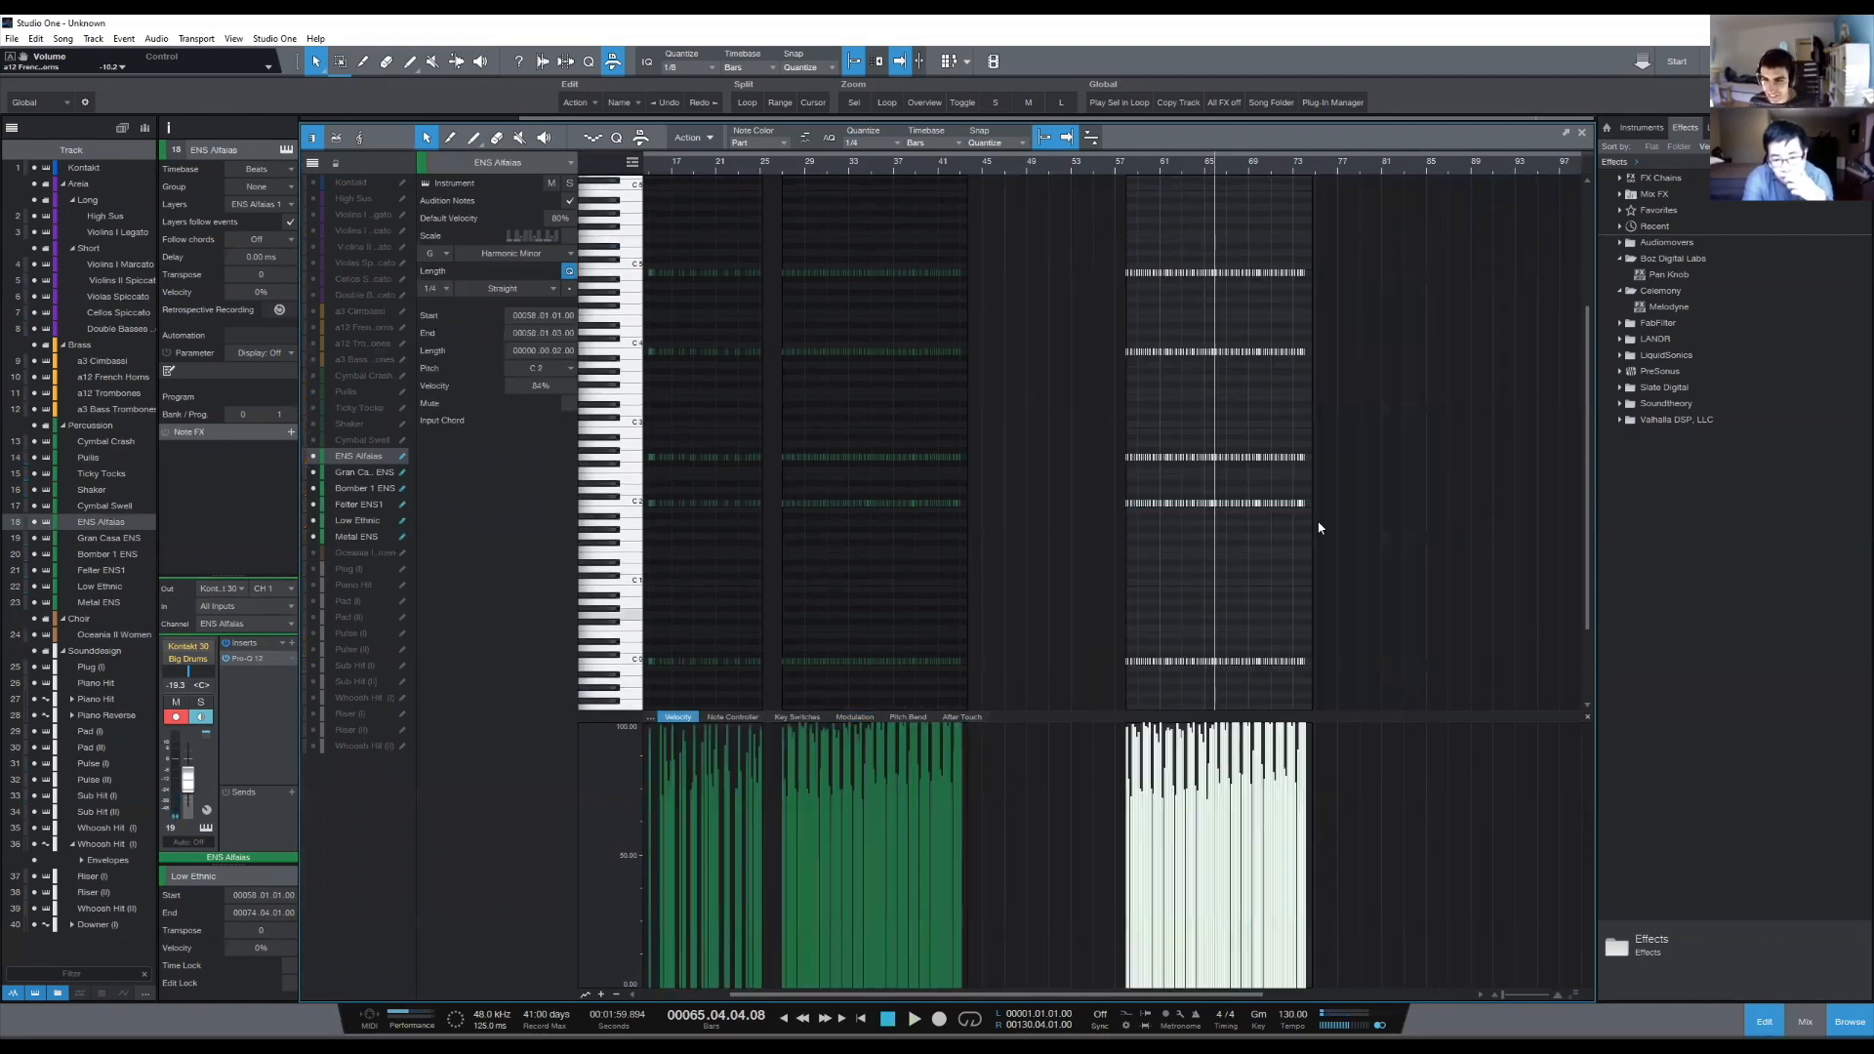
scroll(1171, 164, up, 4)
scroll(1081, 313, down, 1)
scroll(1042, 170, down, 2)
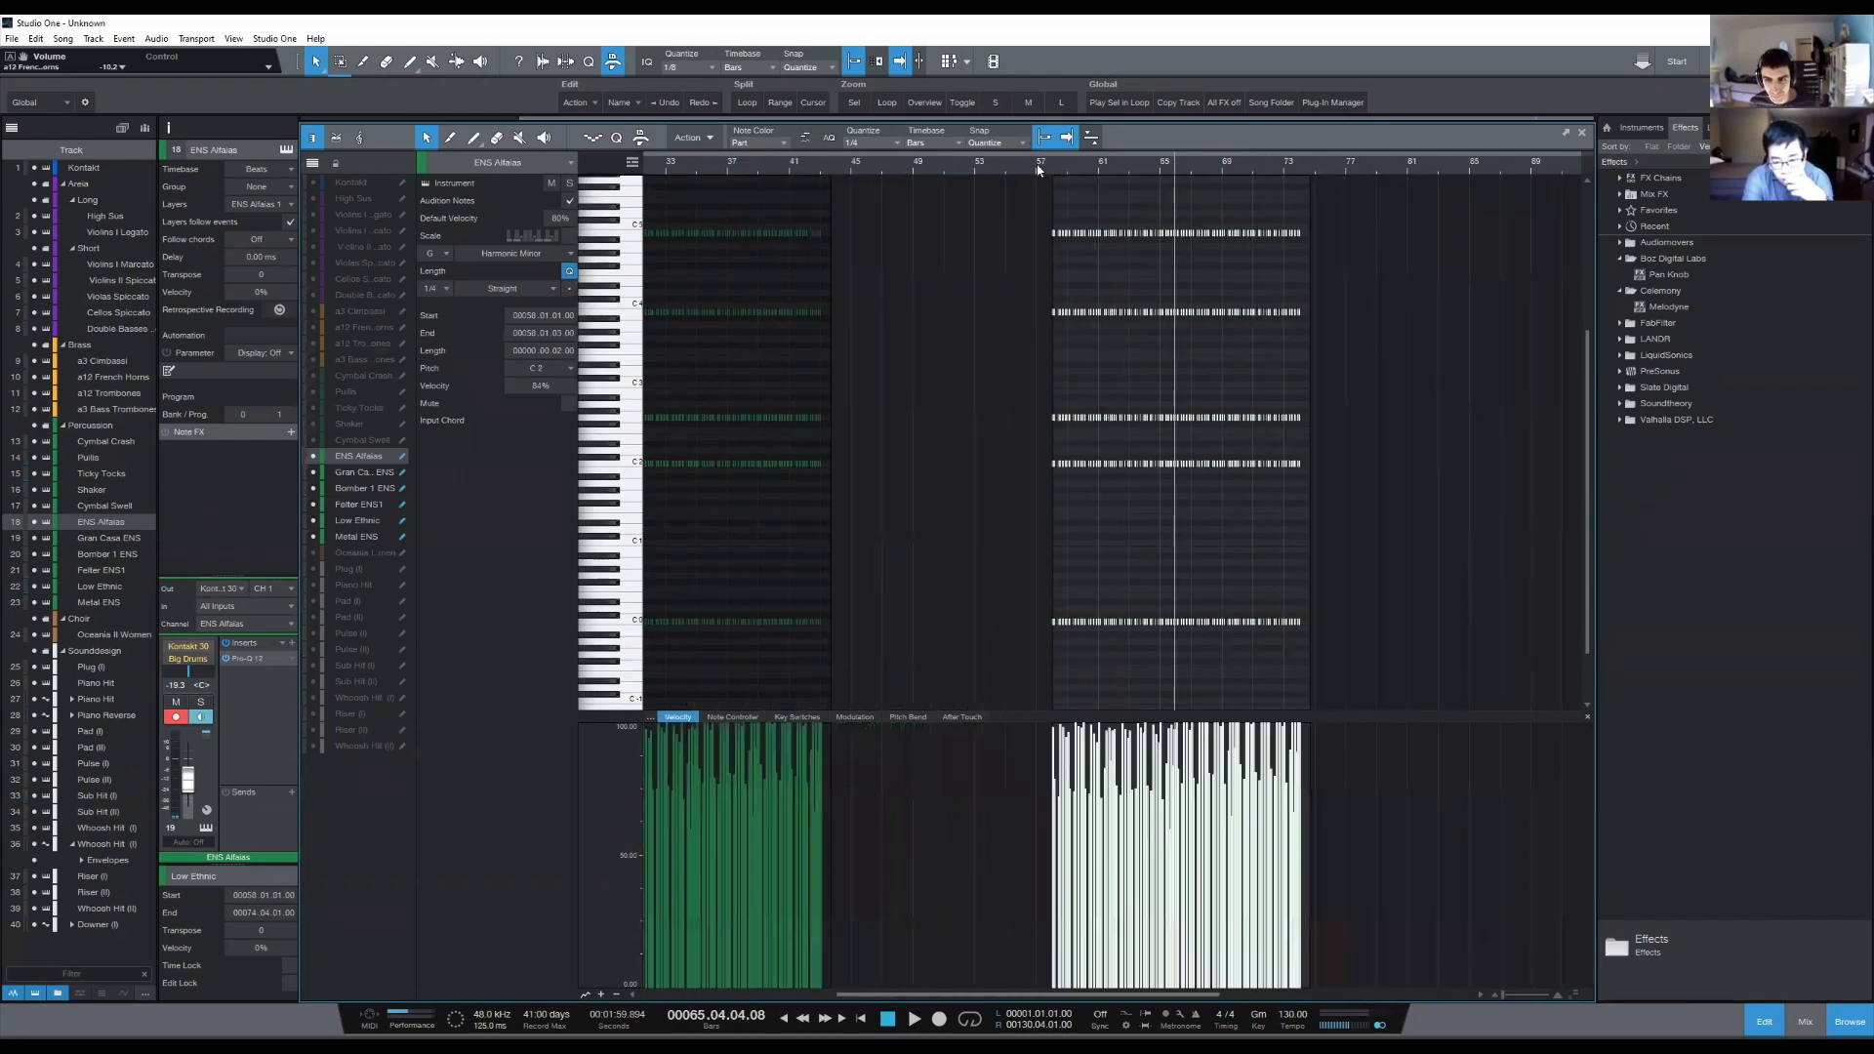
click(1042, 171)
click(1113, 862)
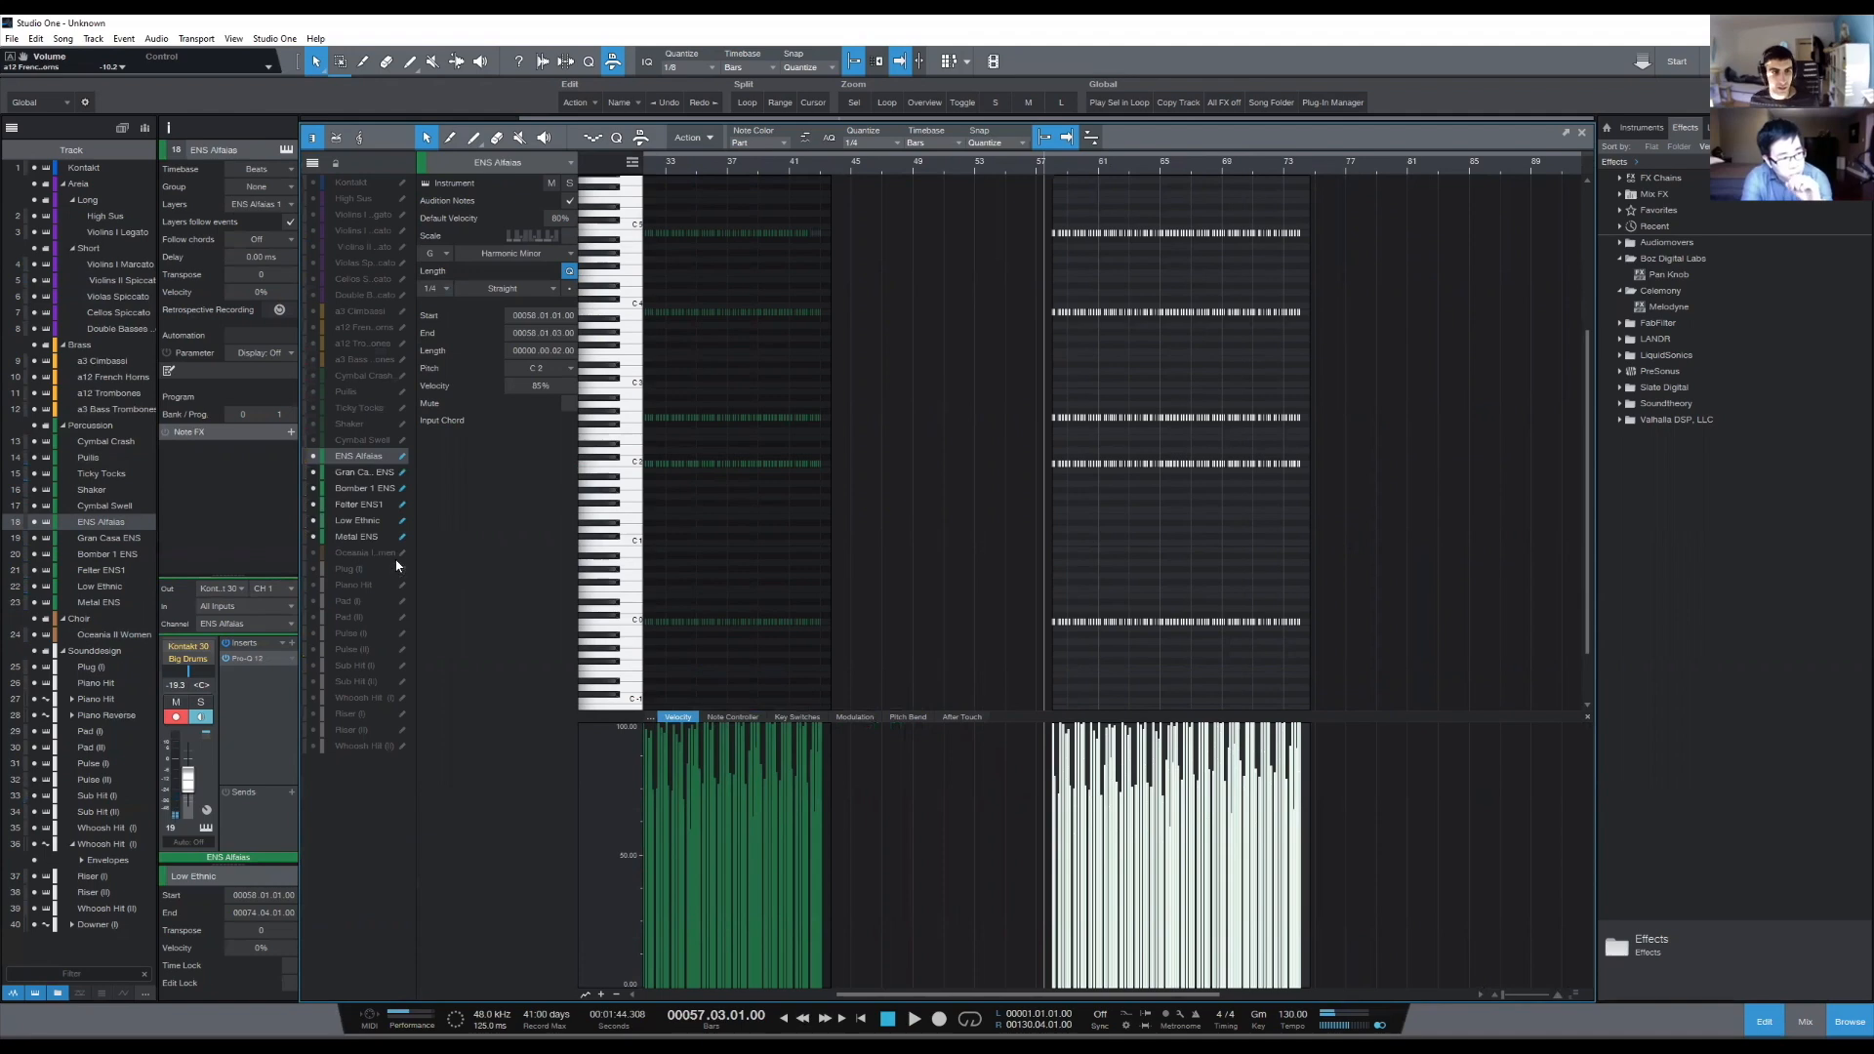
- Make the Metal ENS part at bar 58 active to check its note velocities, and close the editor to view the arrangement
click(373, 536)
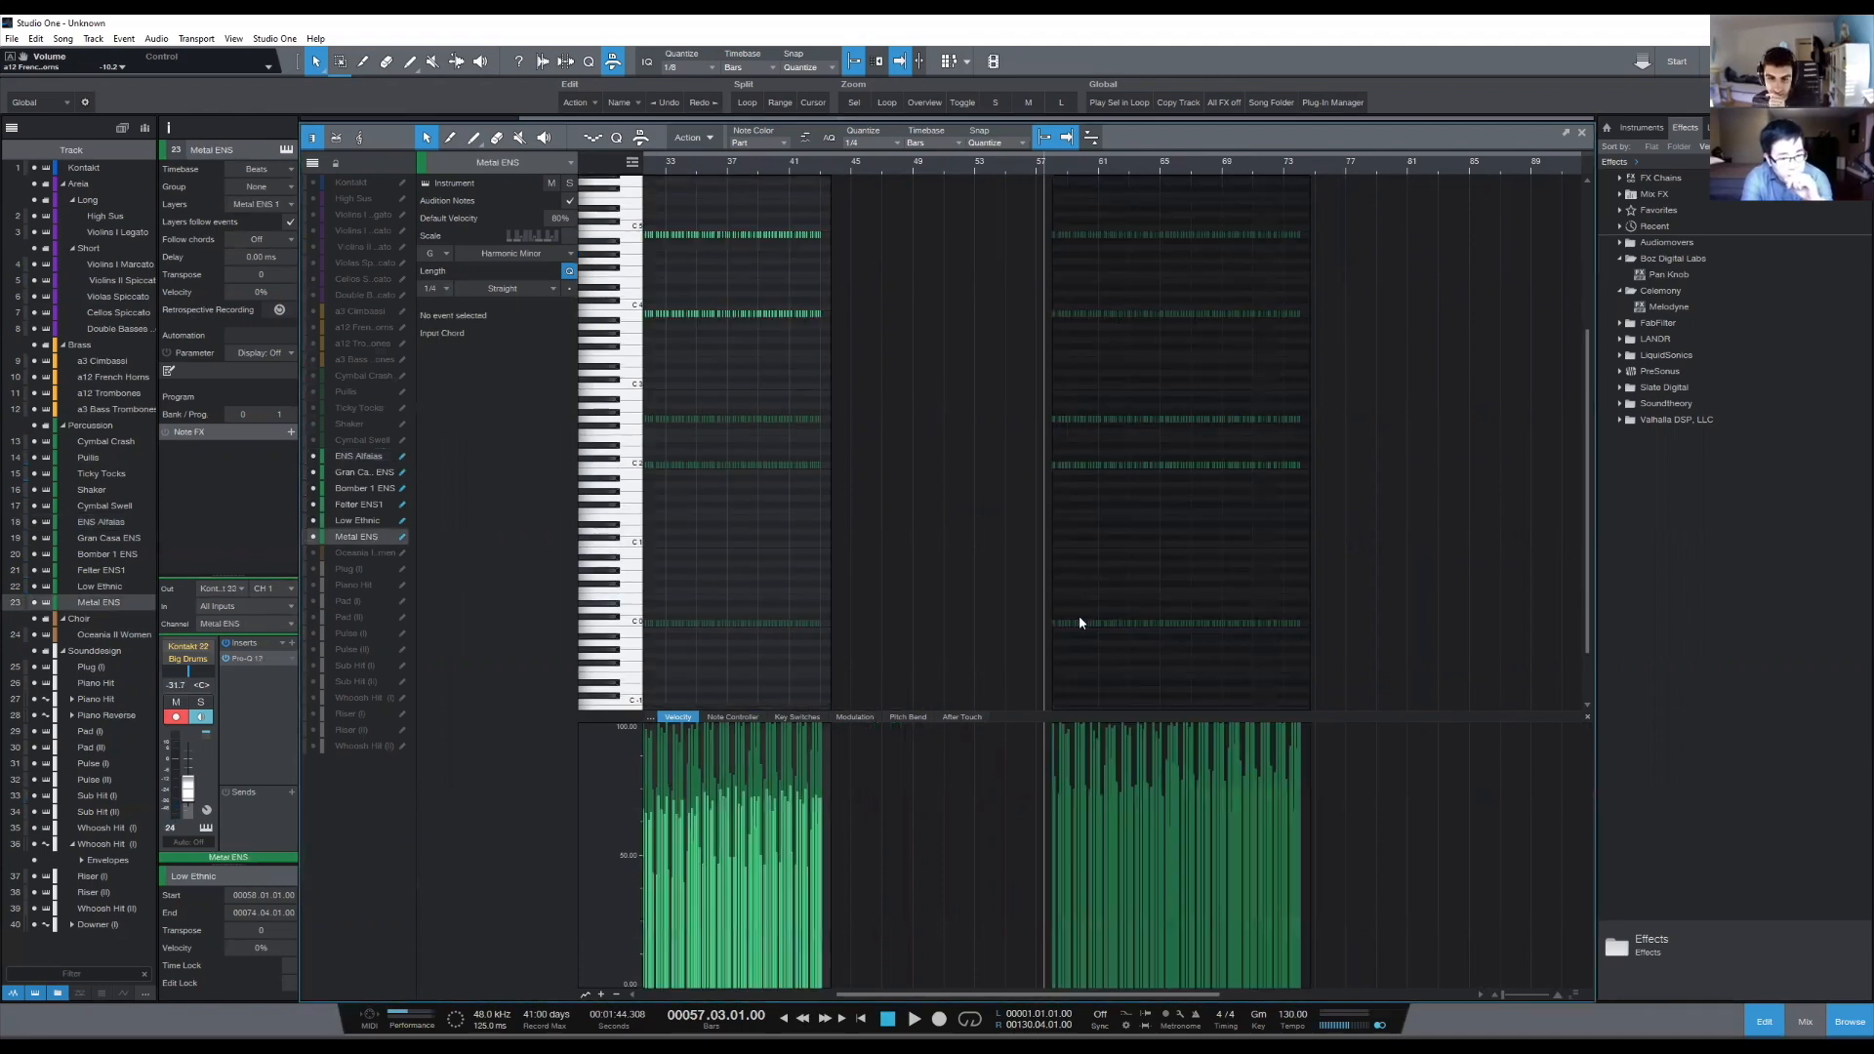
click(1113, 527)
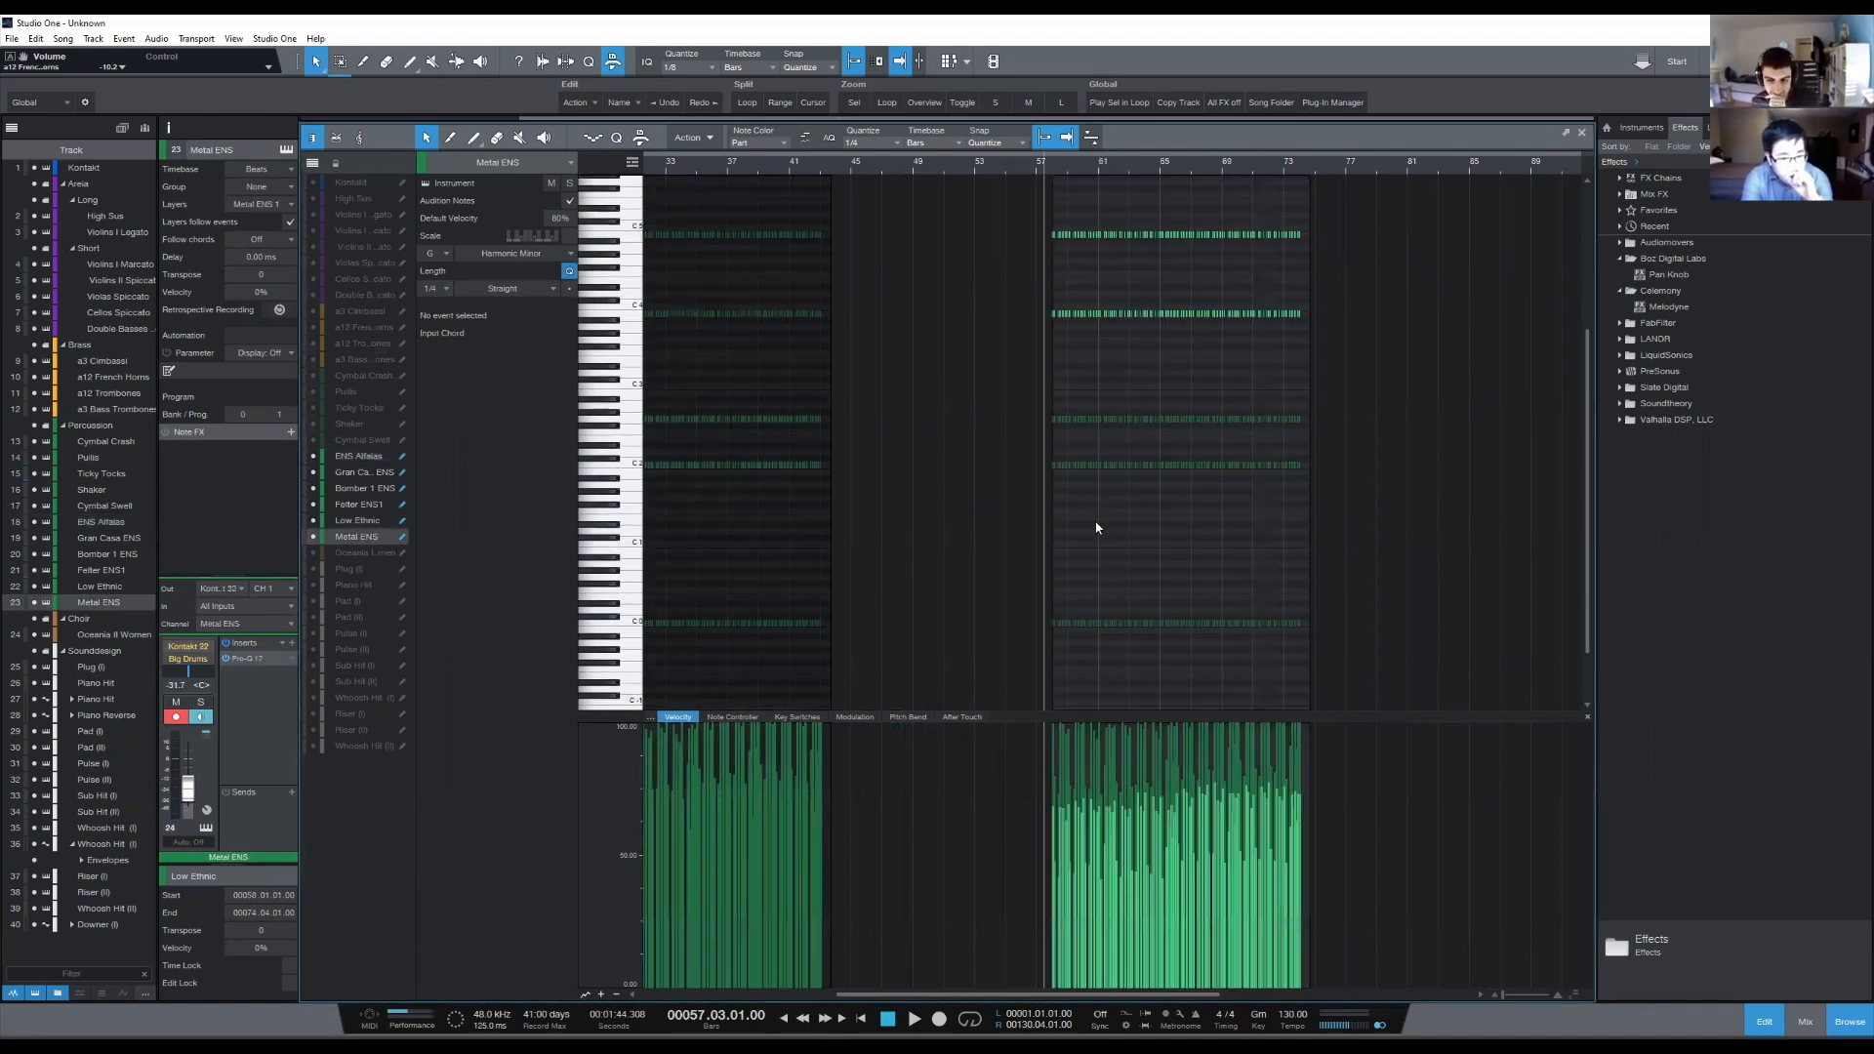
key(F2)
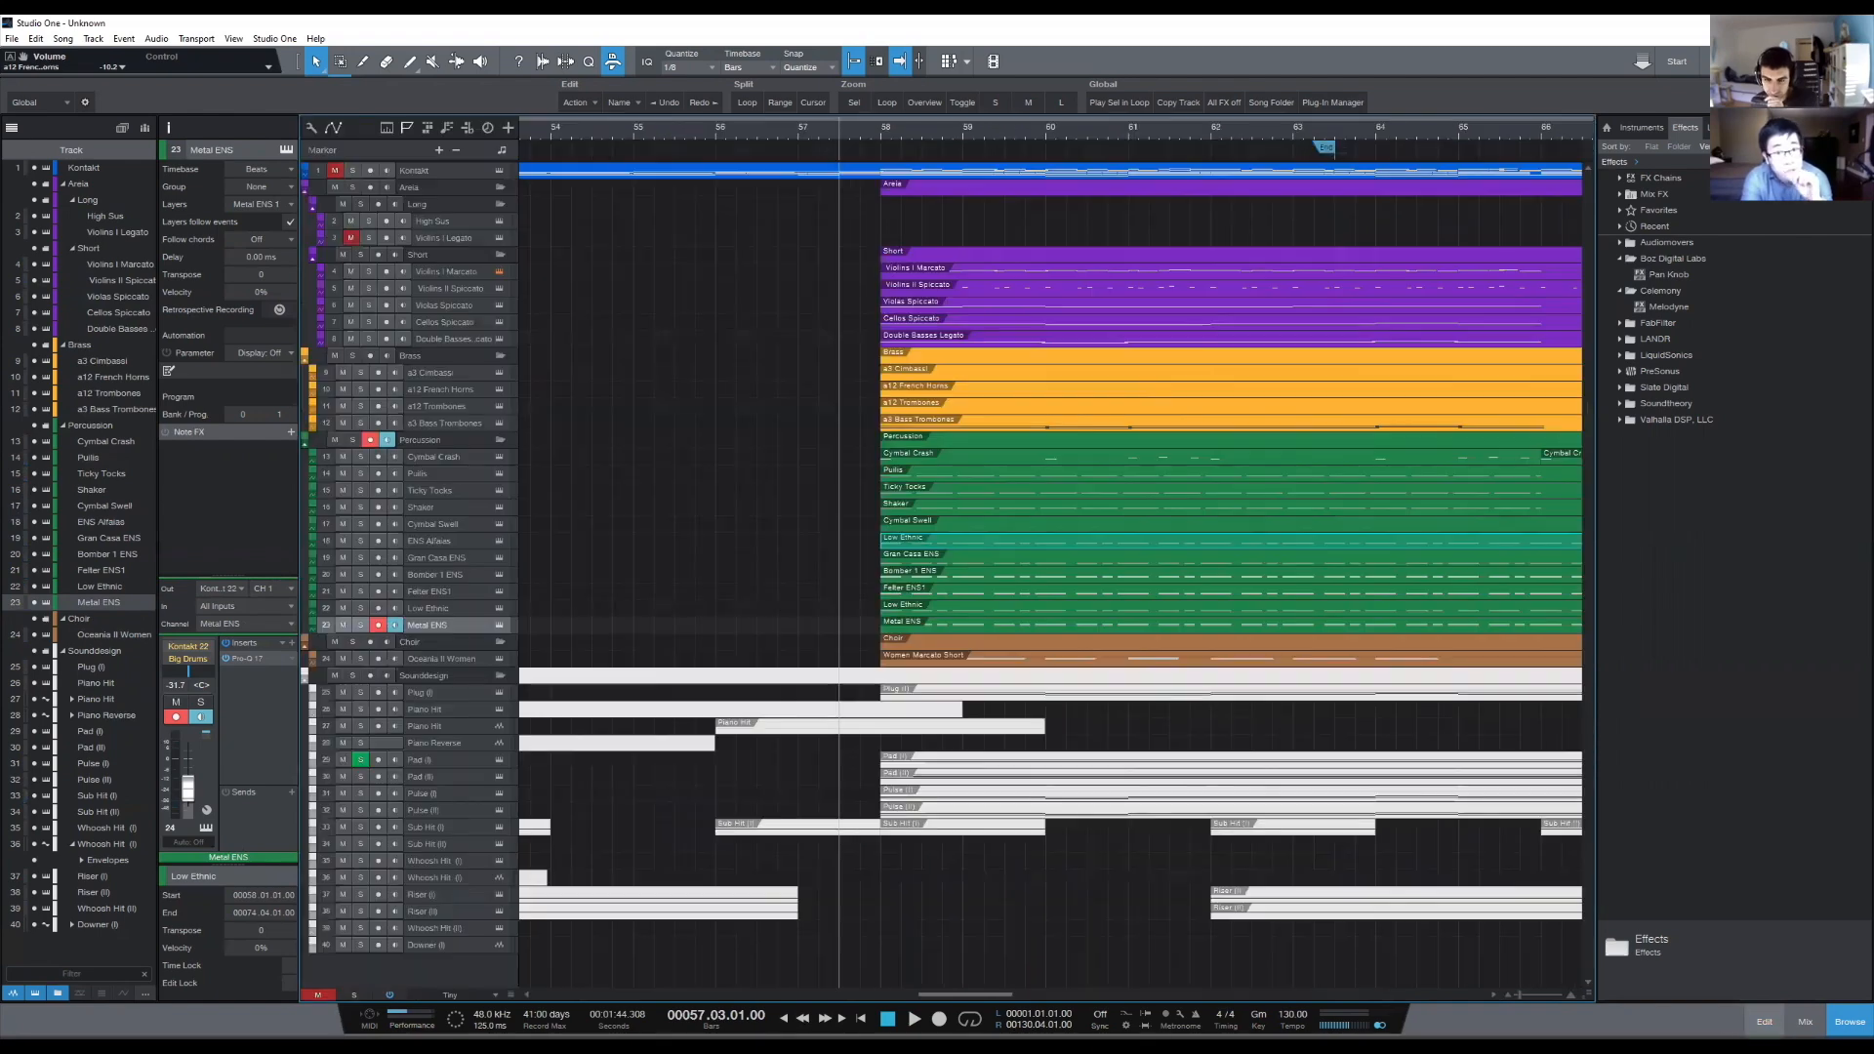
scroll(949, 138, up, 4)
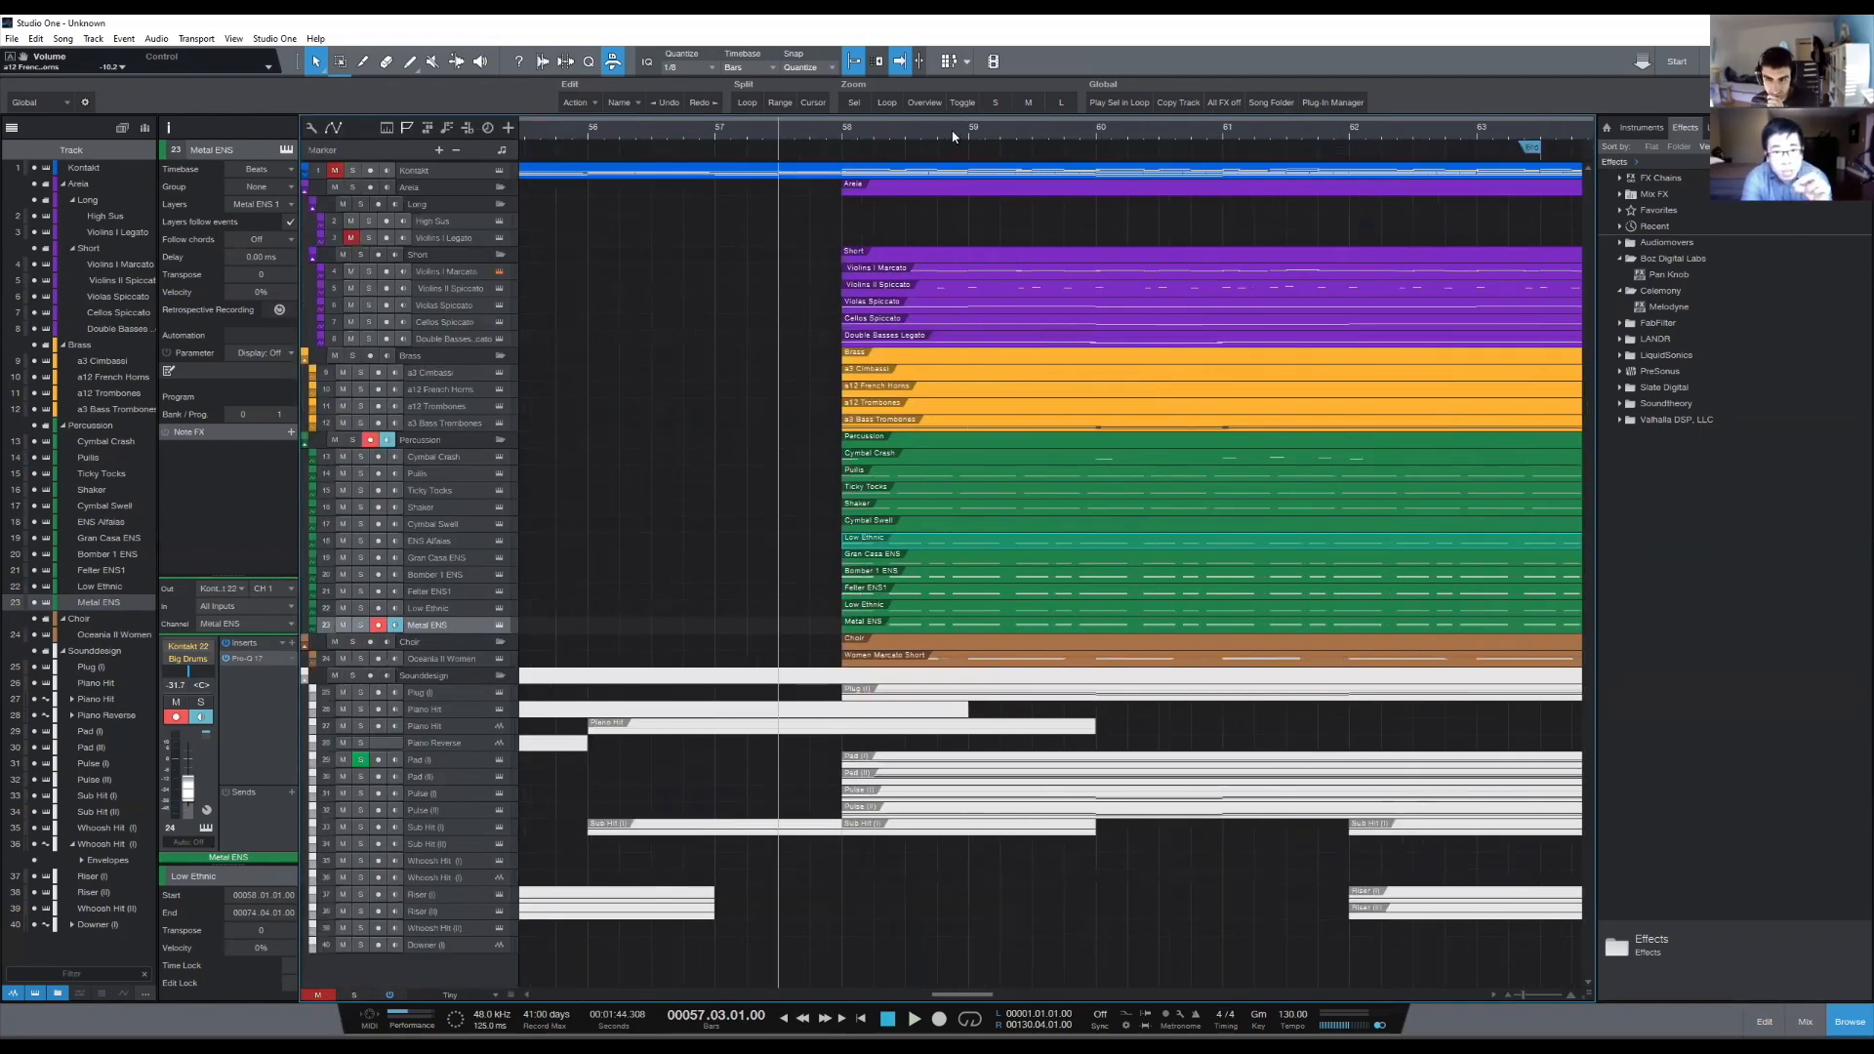
scroll(952, 136, down, 5)
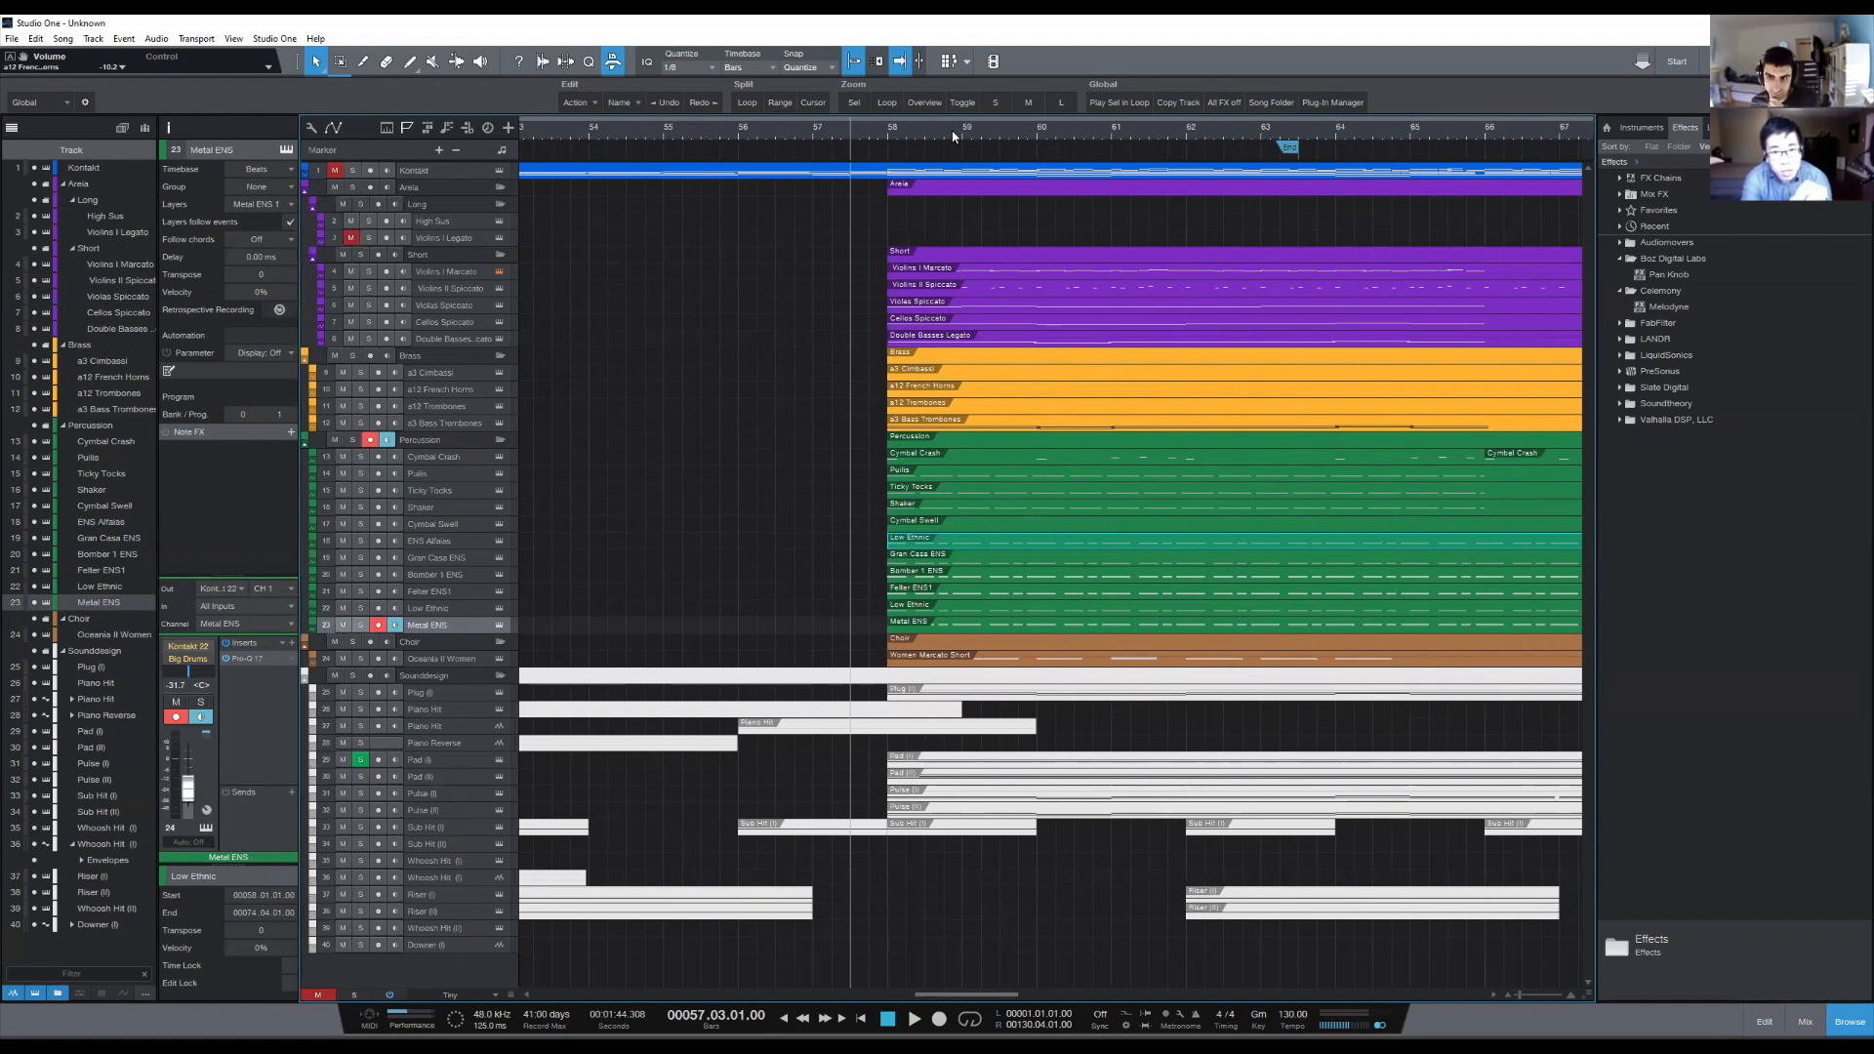
scroll(988, 128, up, 2)
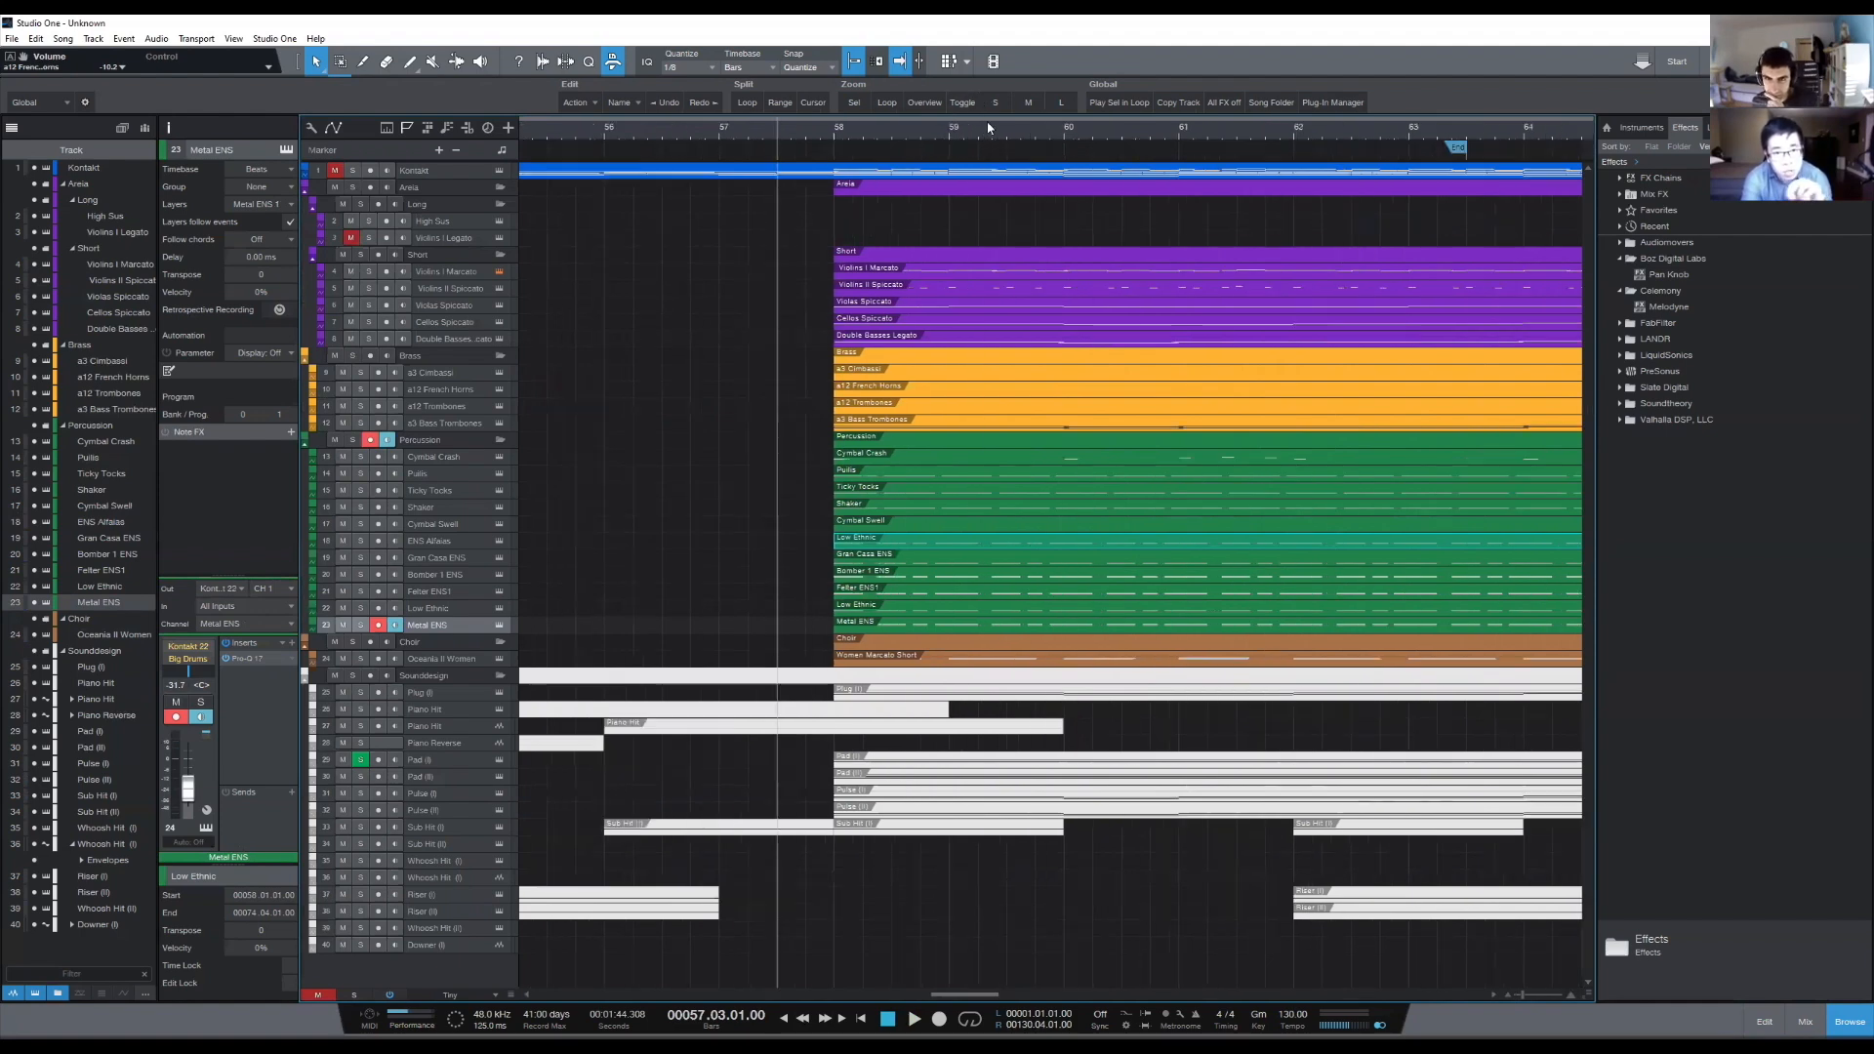
scroll(989, 128, up, 3)
scroll(992, 141, down, 2)
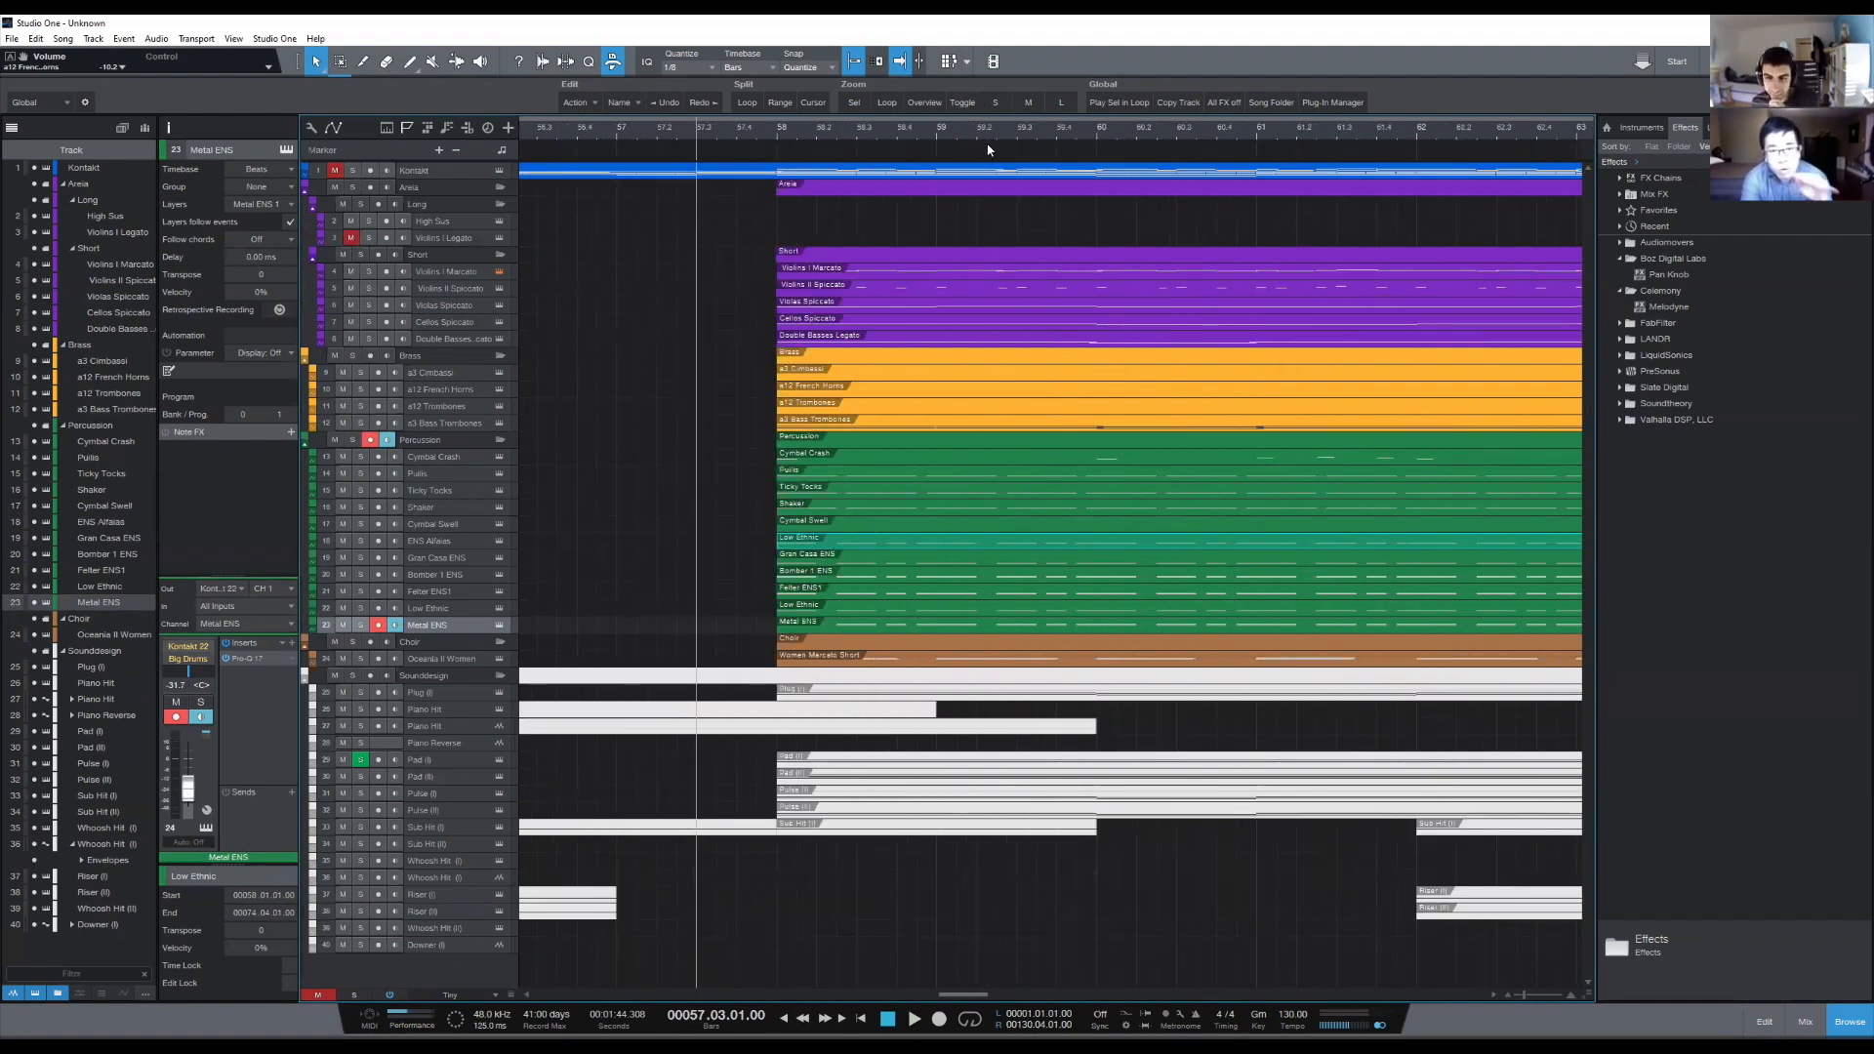
- Reopen the copied low percussion parts at bar 58 and examine the rhythm and velocities of the Metal ENS notes
double_click(822, 547)
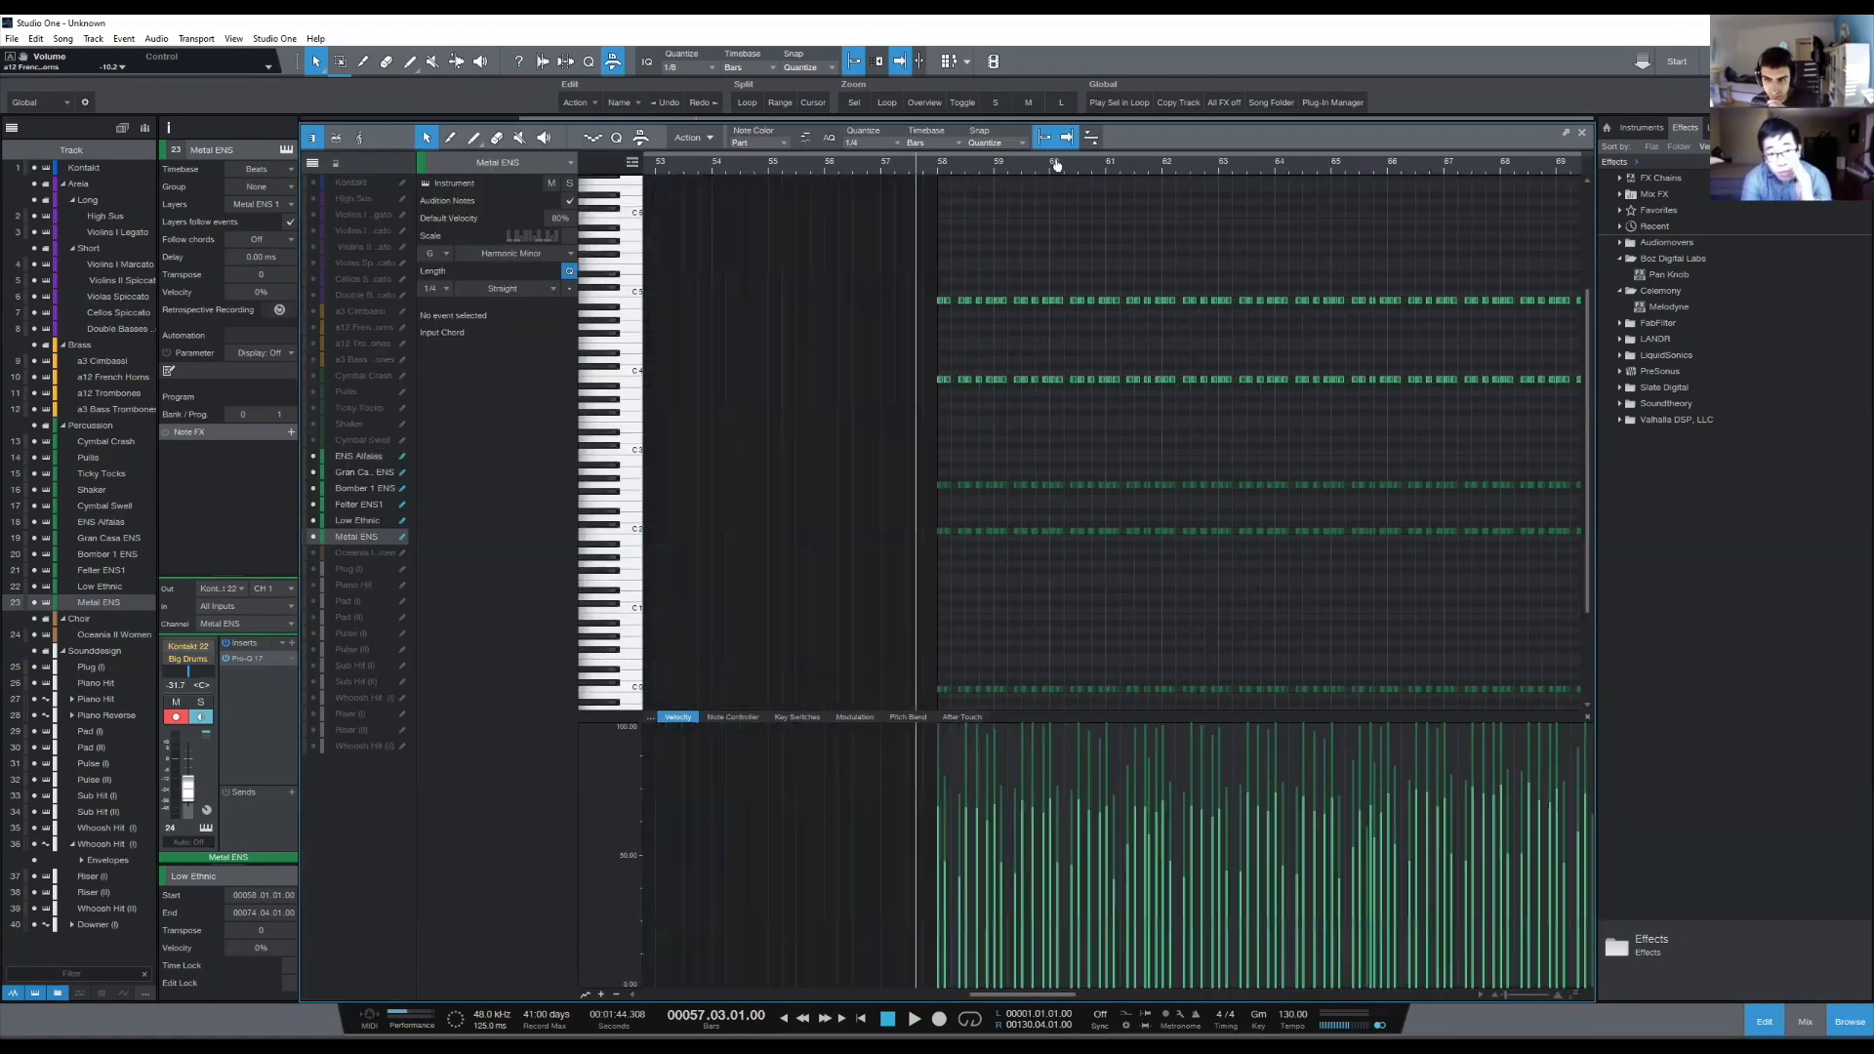
scroll(1046, 164, down, 5)
scroll(935, 170, up, 4)
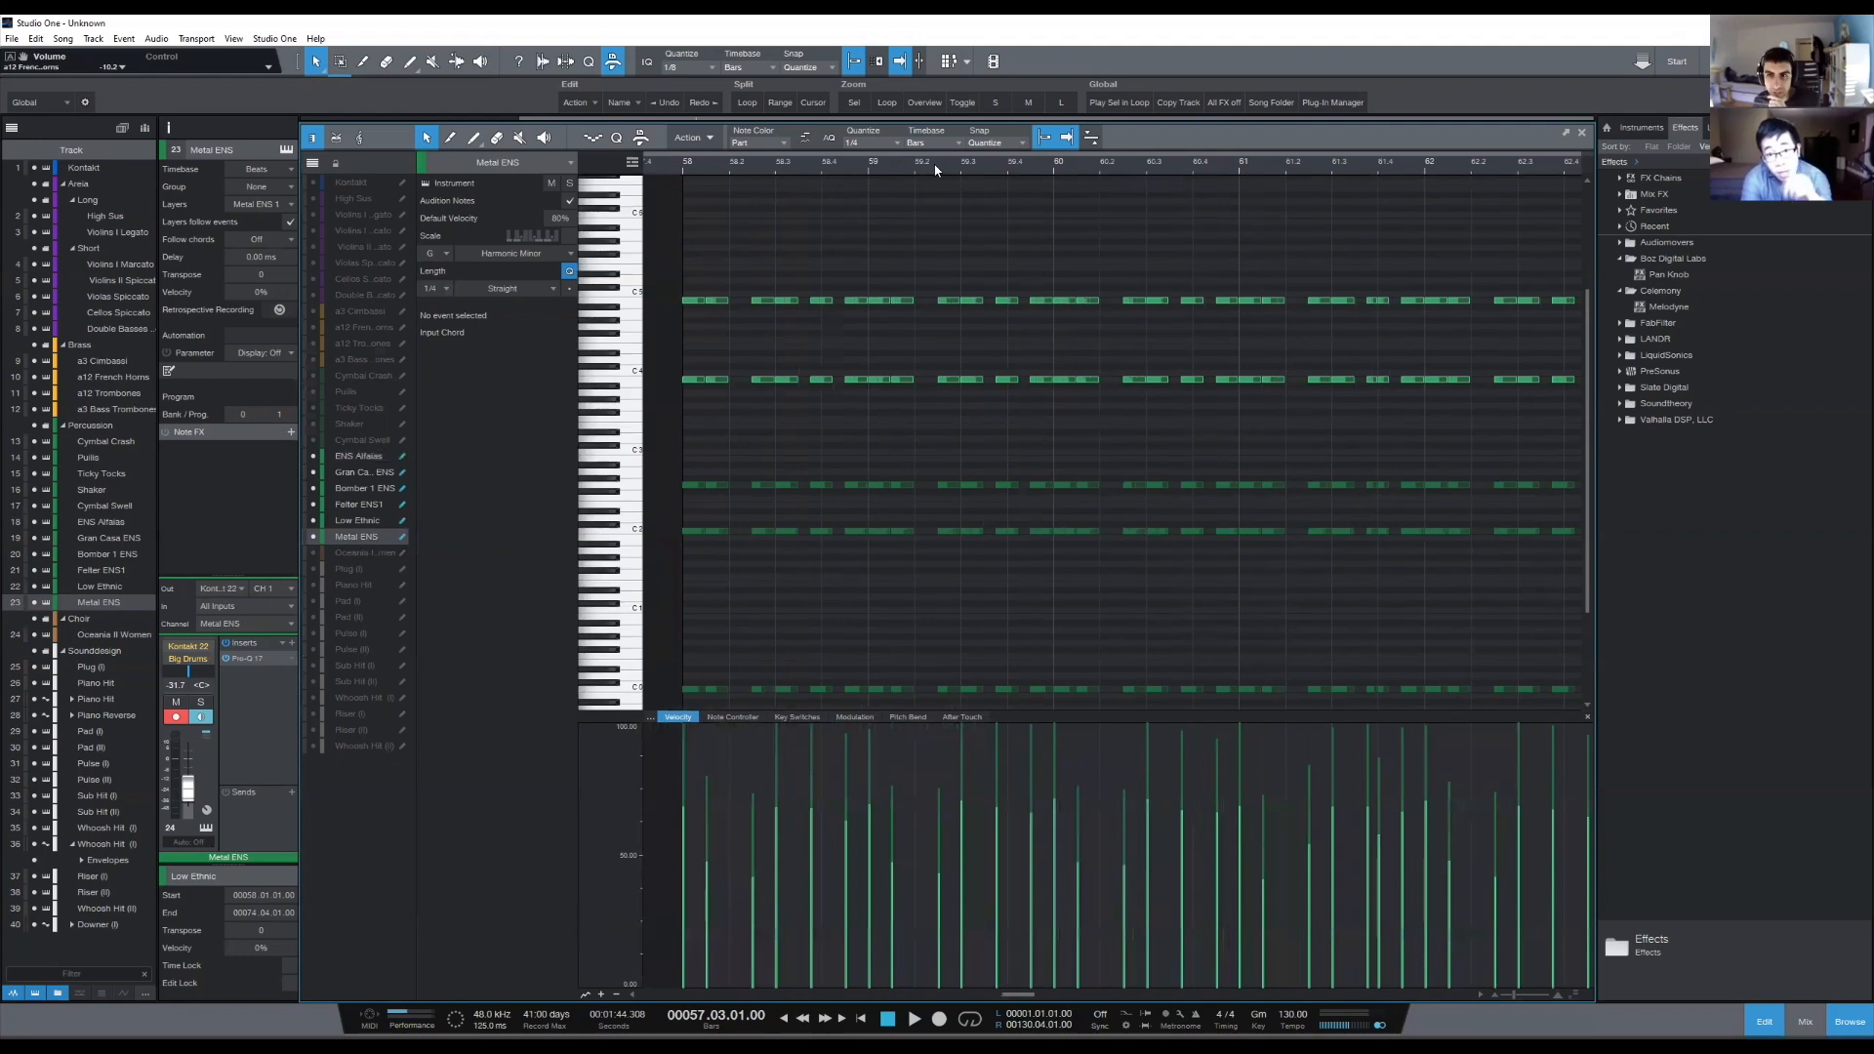
scroll(933, 162, down, 2)
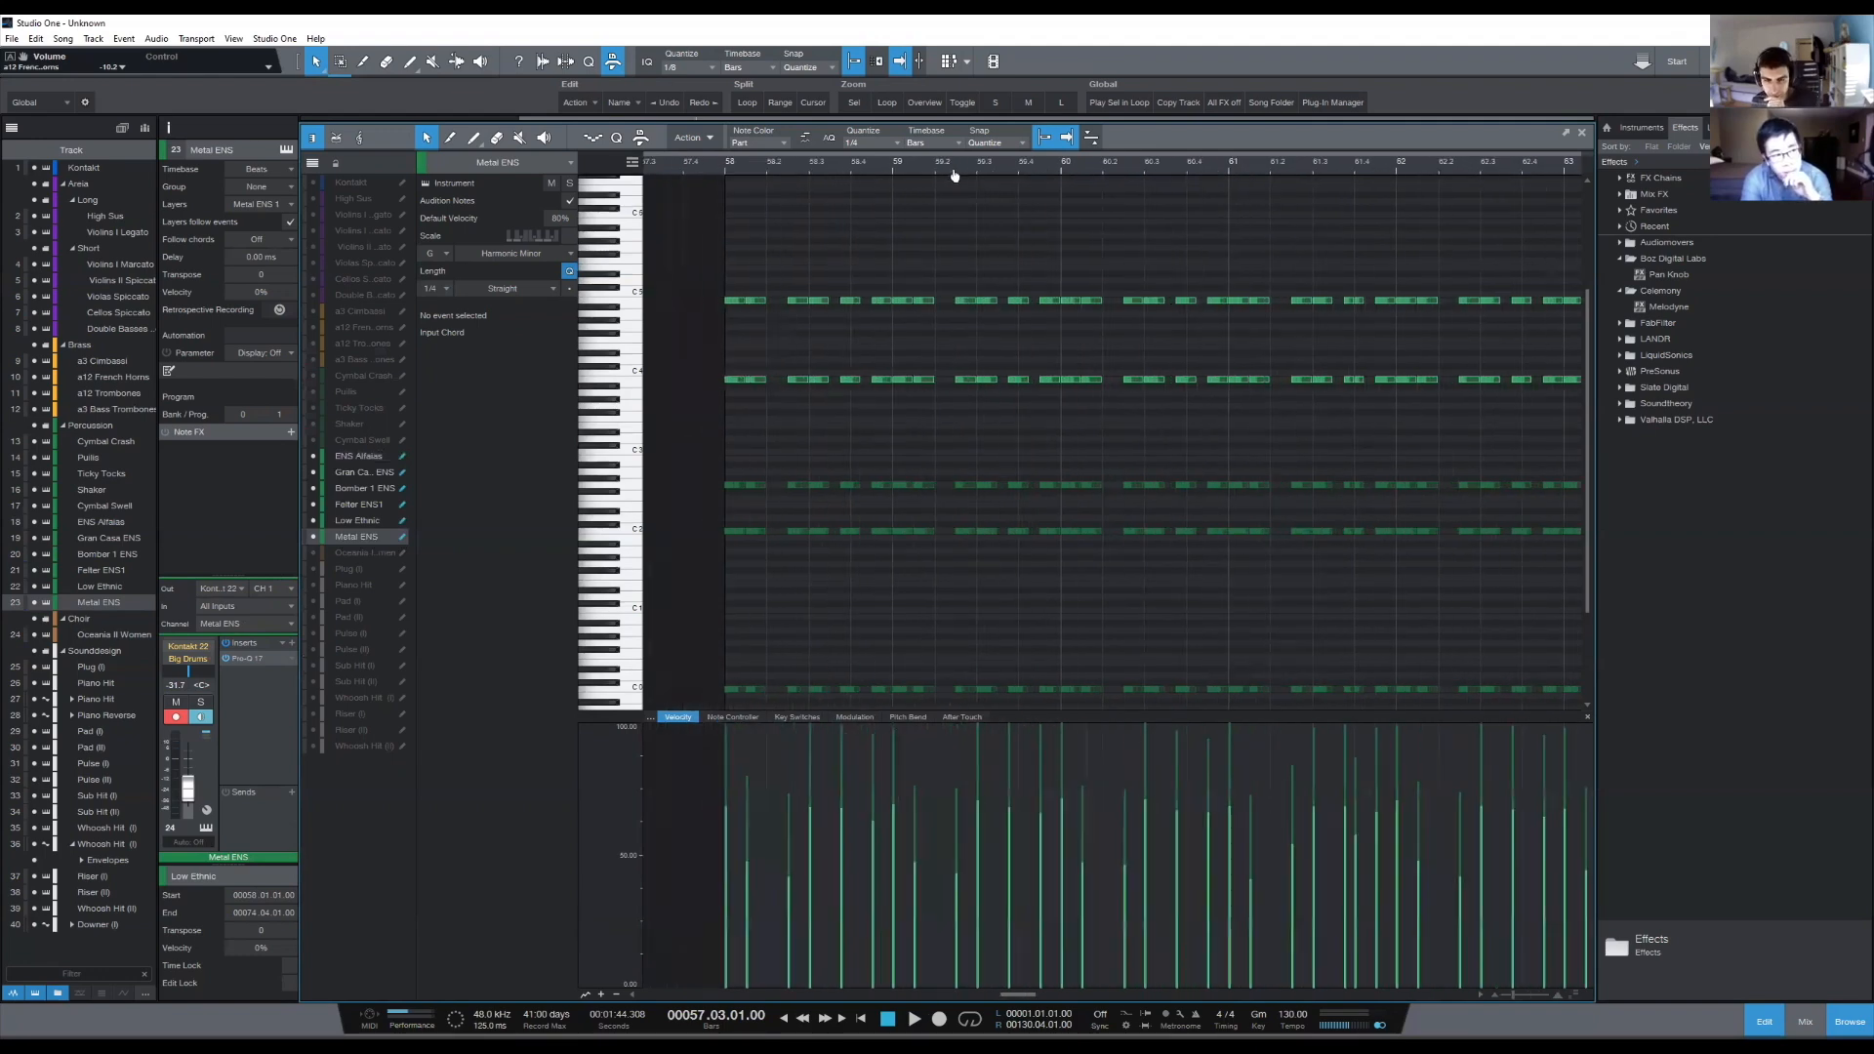
scroll(951, 167, up, 2)
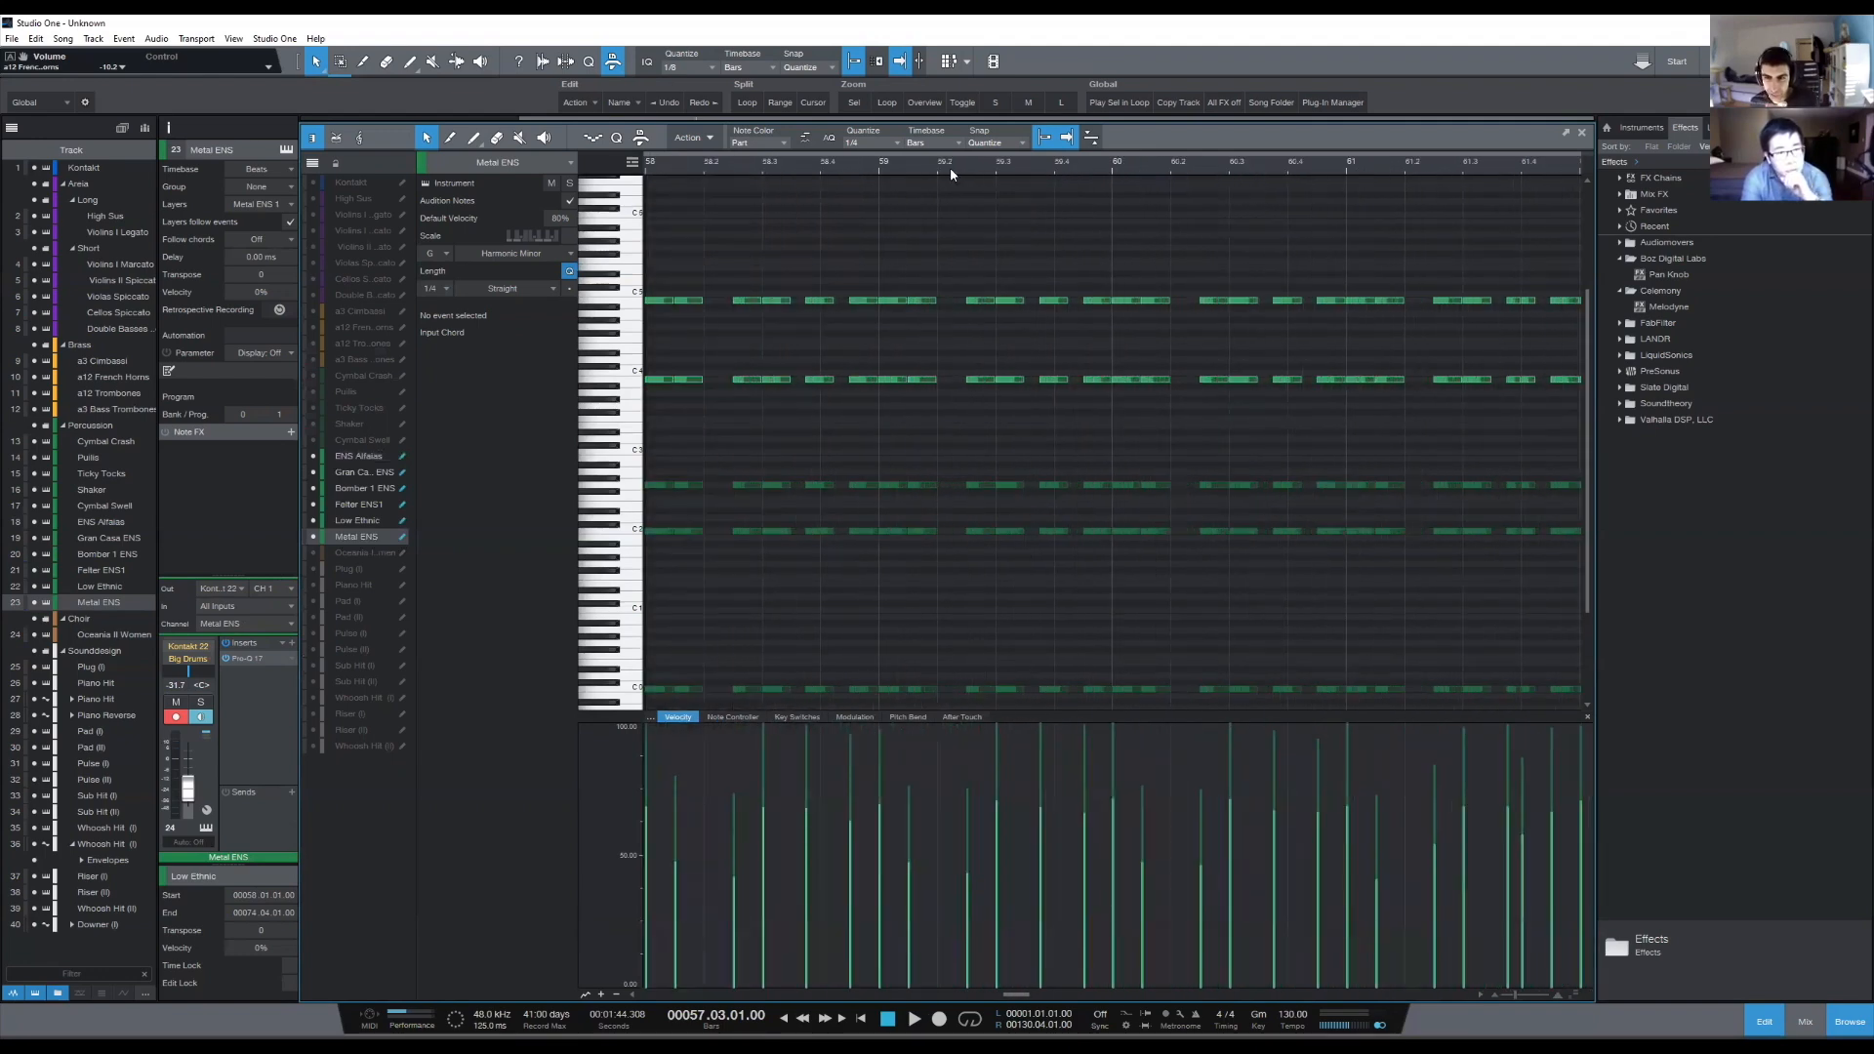